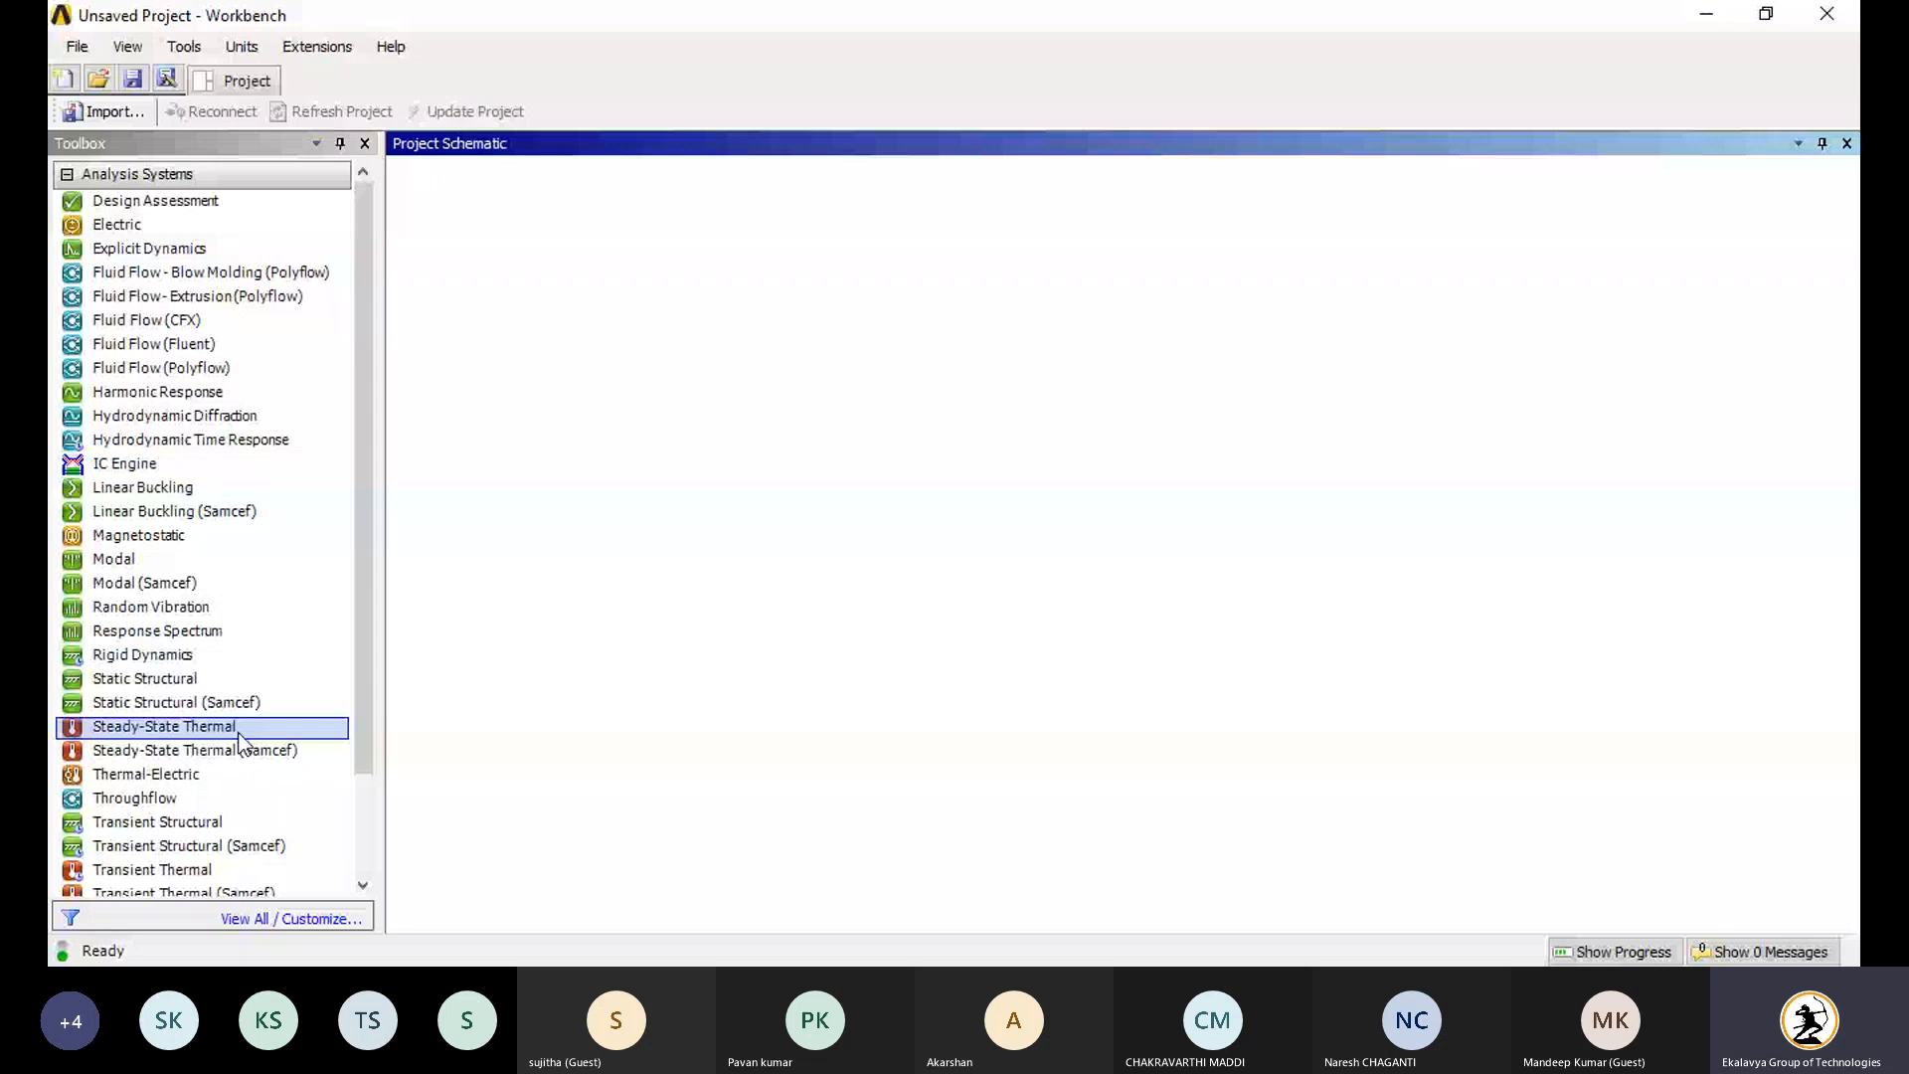
Step: Add a Steady-State Thermal system and a separate Transient Thermal system to the project schematic
double_click(241, 727)
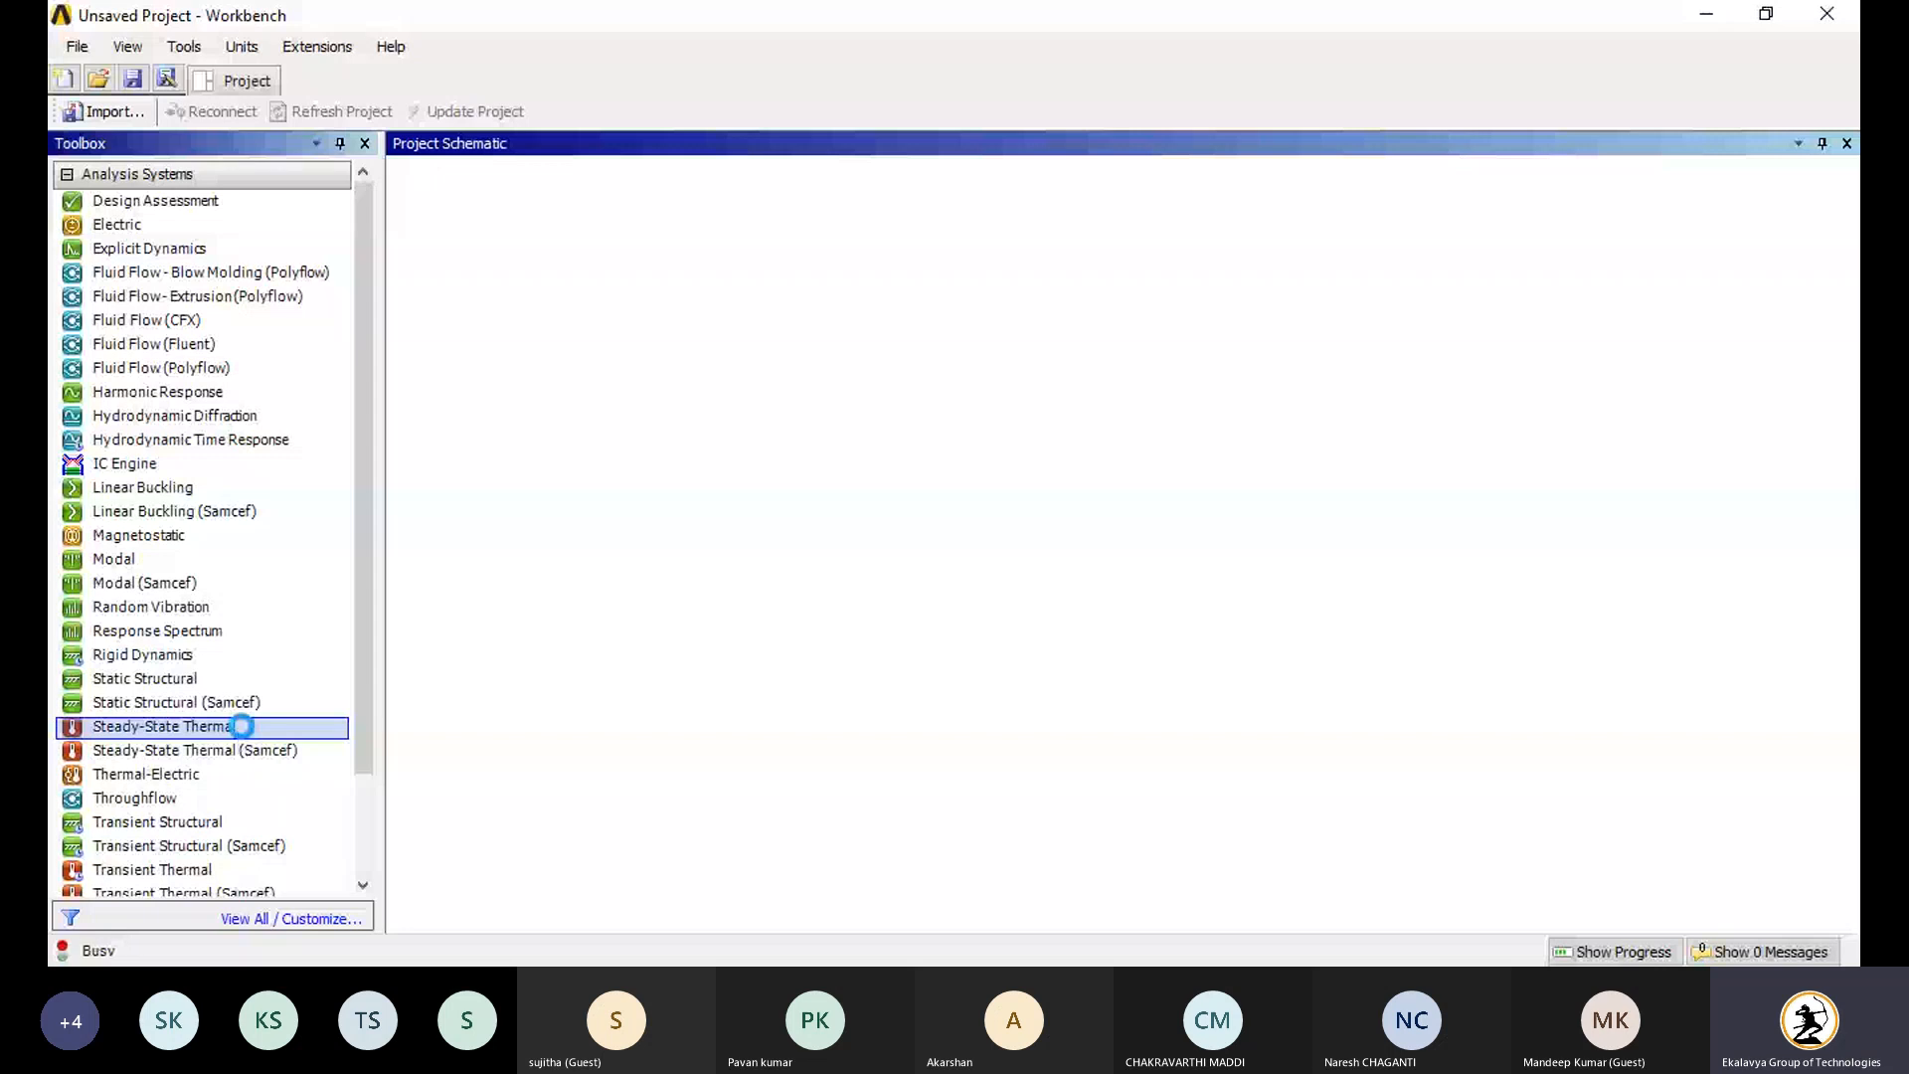
left_click_drag(241, 727, 404, 726)
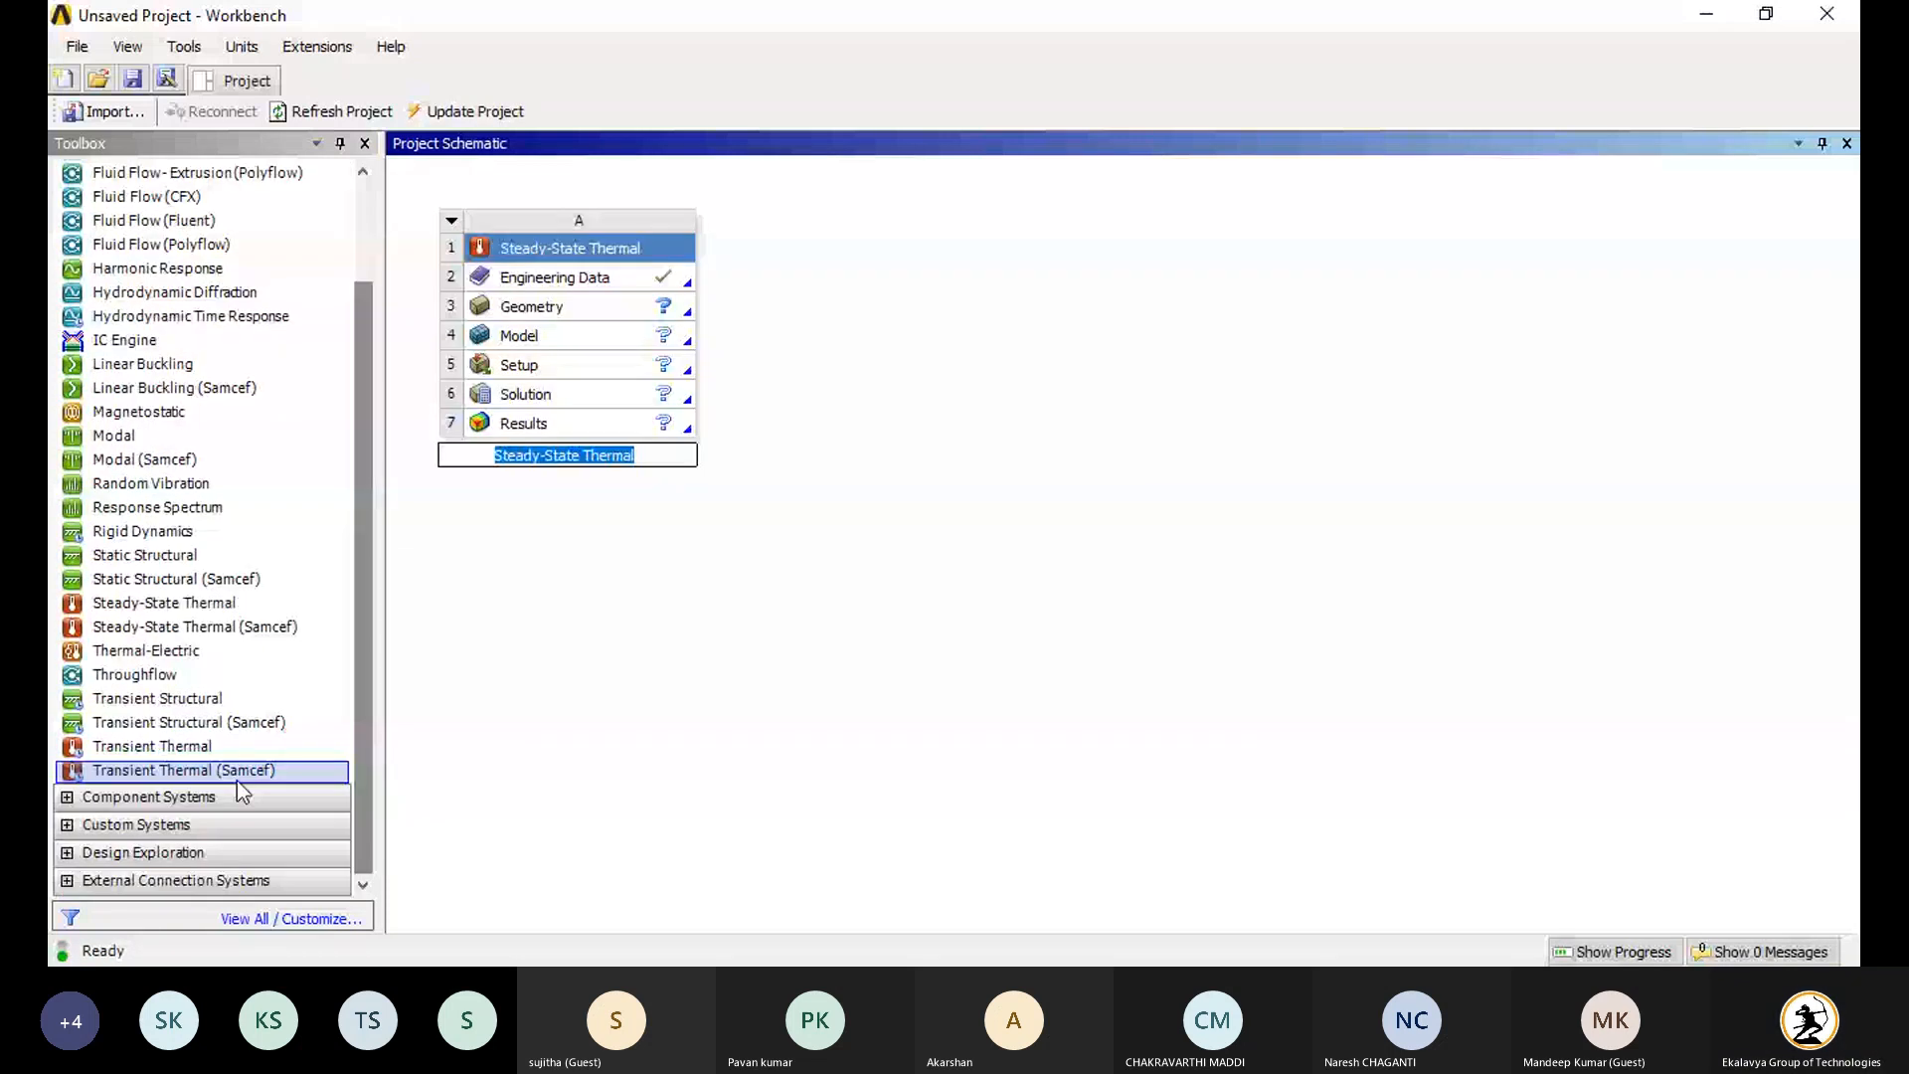
left_click_drag(237, 747, 863, 308)
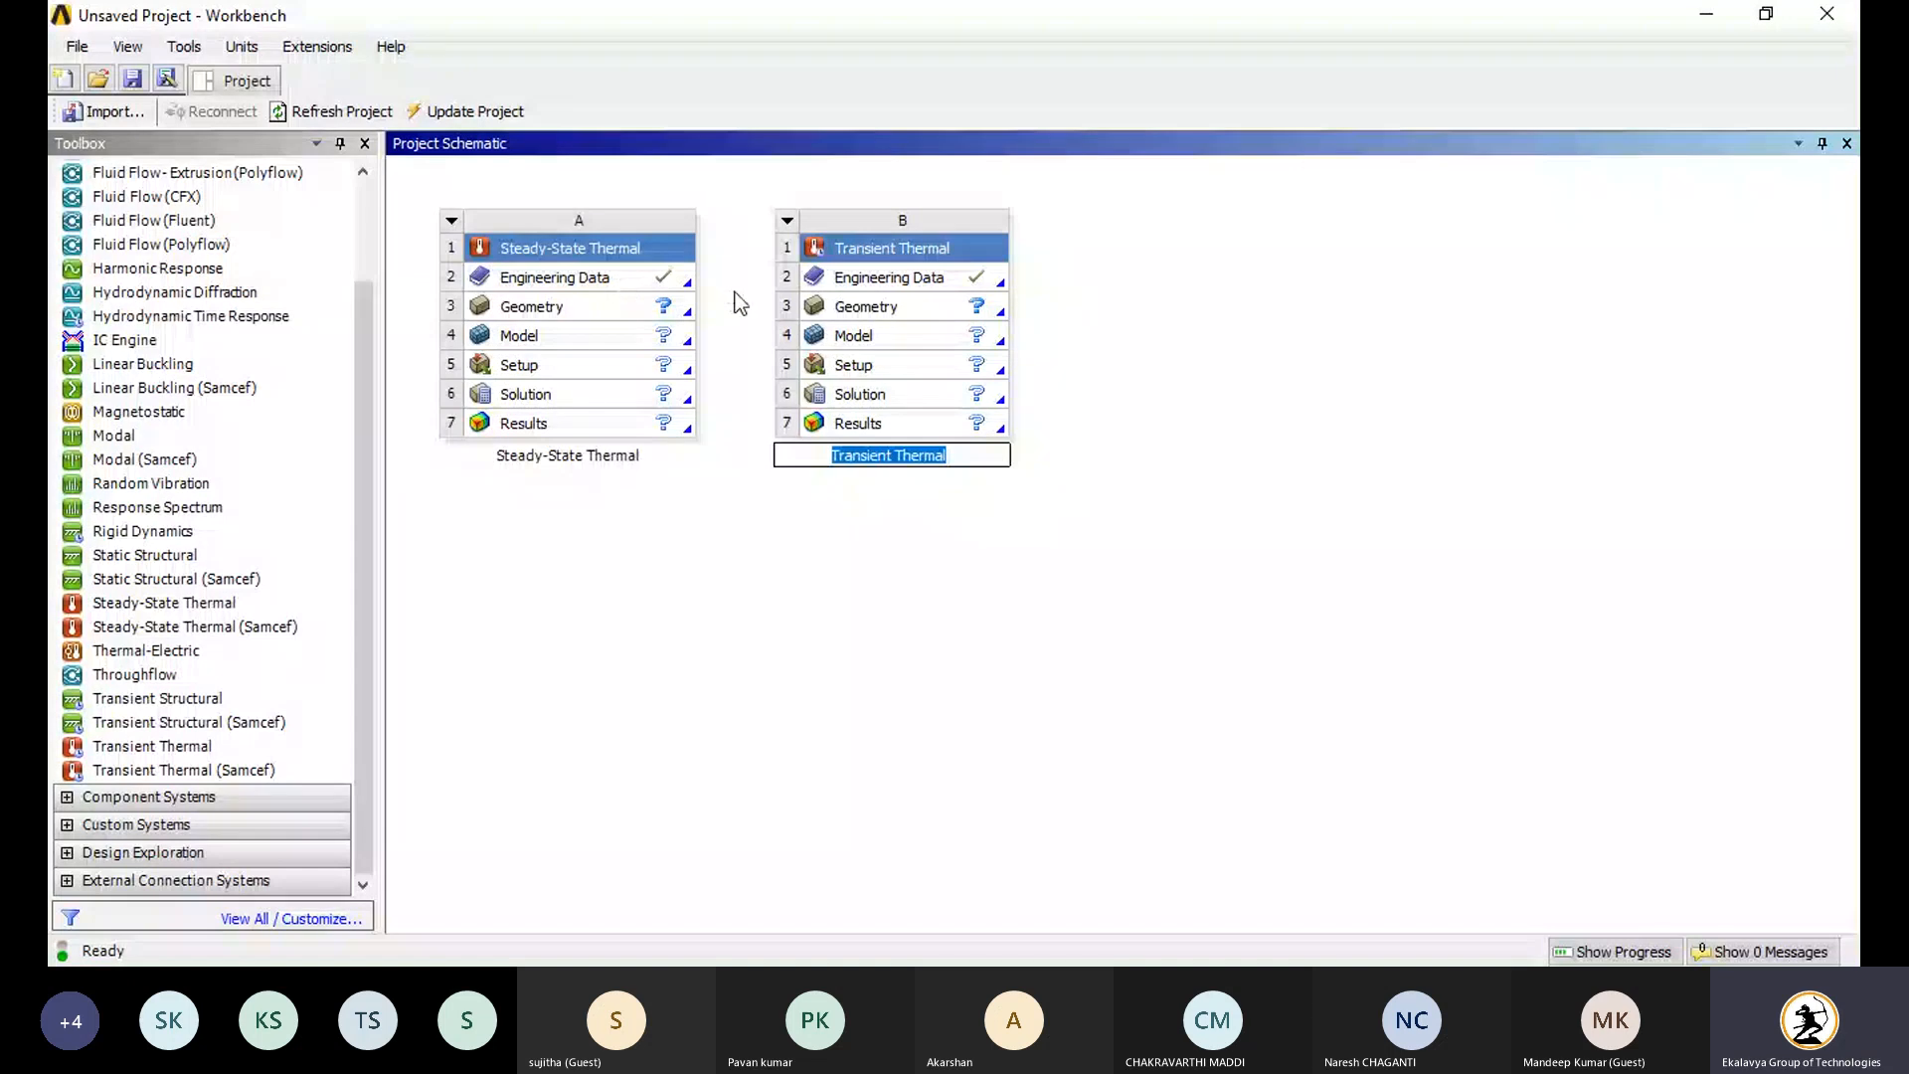
Step: Open the Steady-State Thermal system's Engineering Data and display the Engineering Data Sources list
double_click(609, 280)
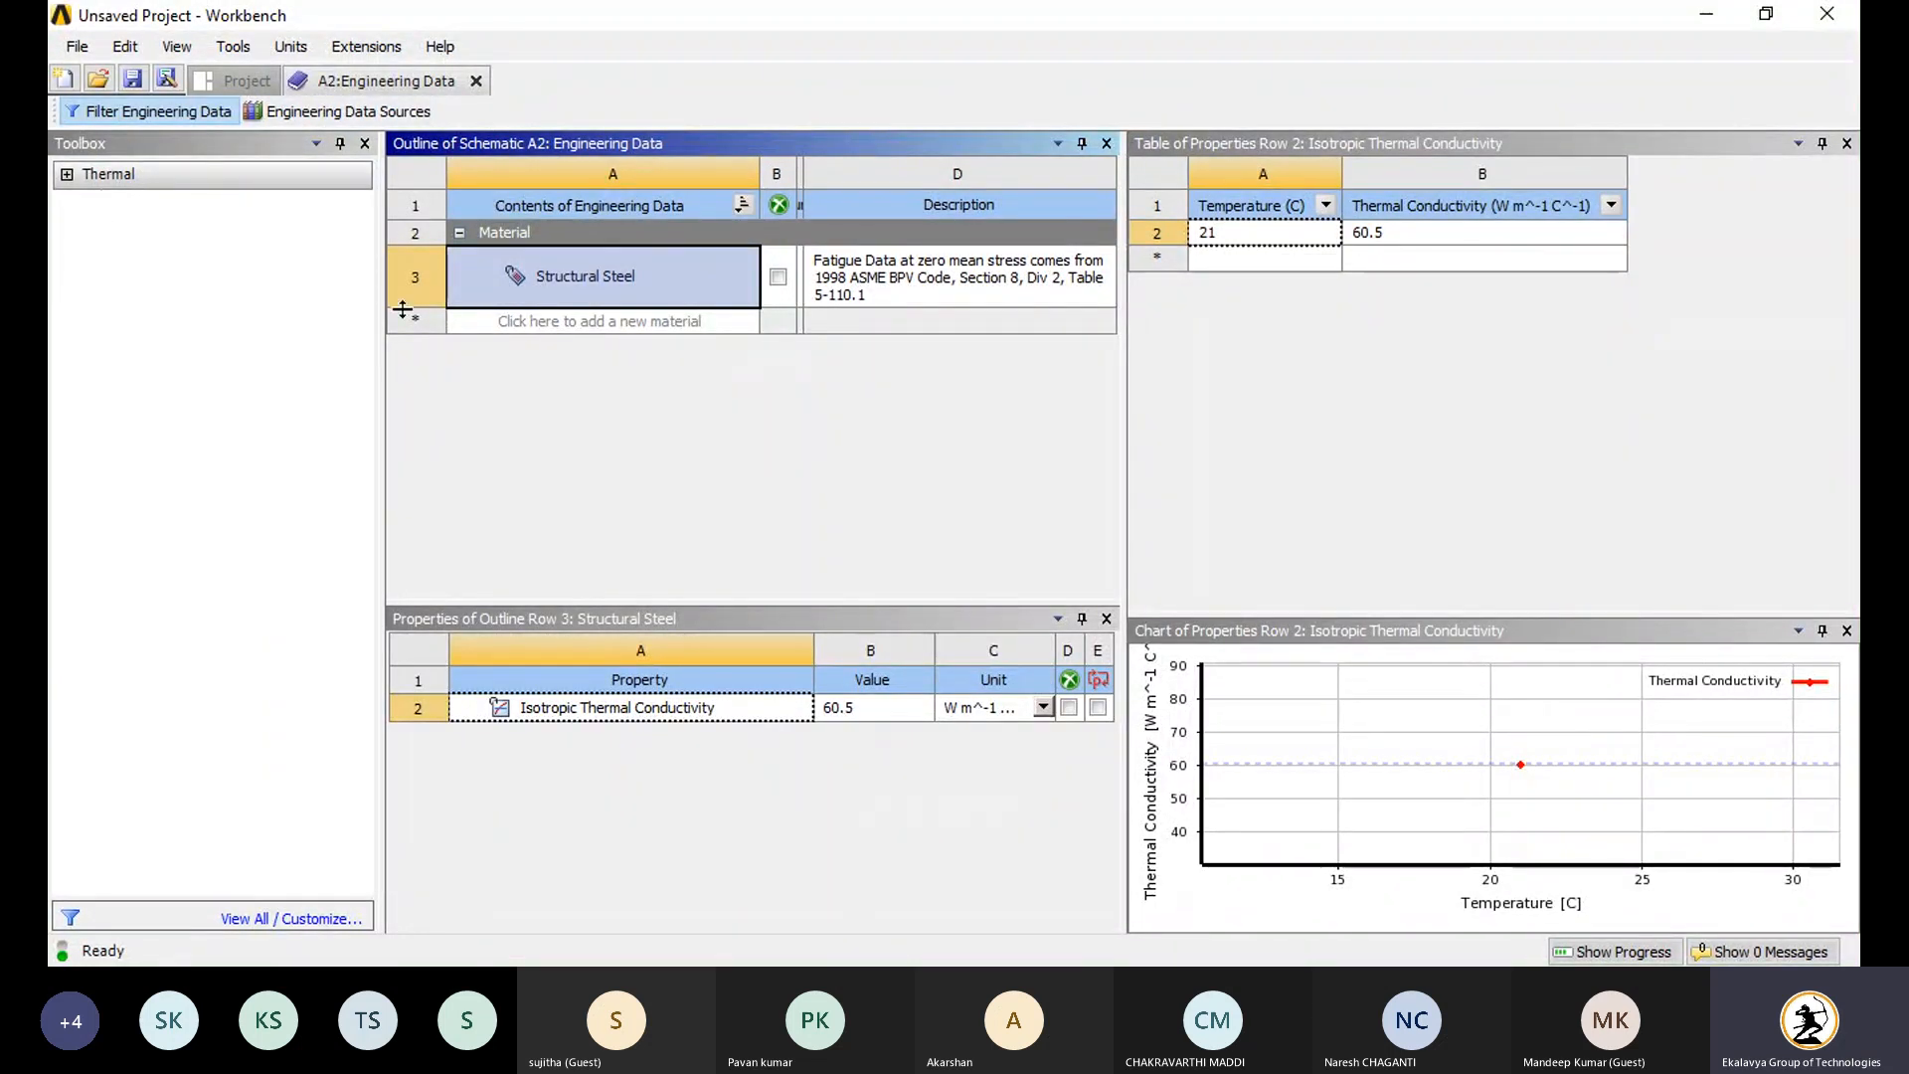
left_click(401, 114)
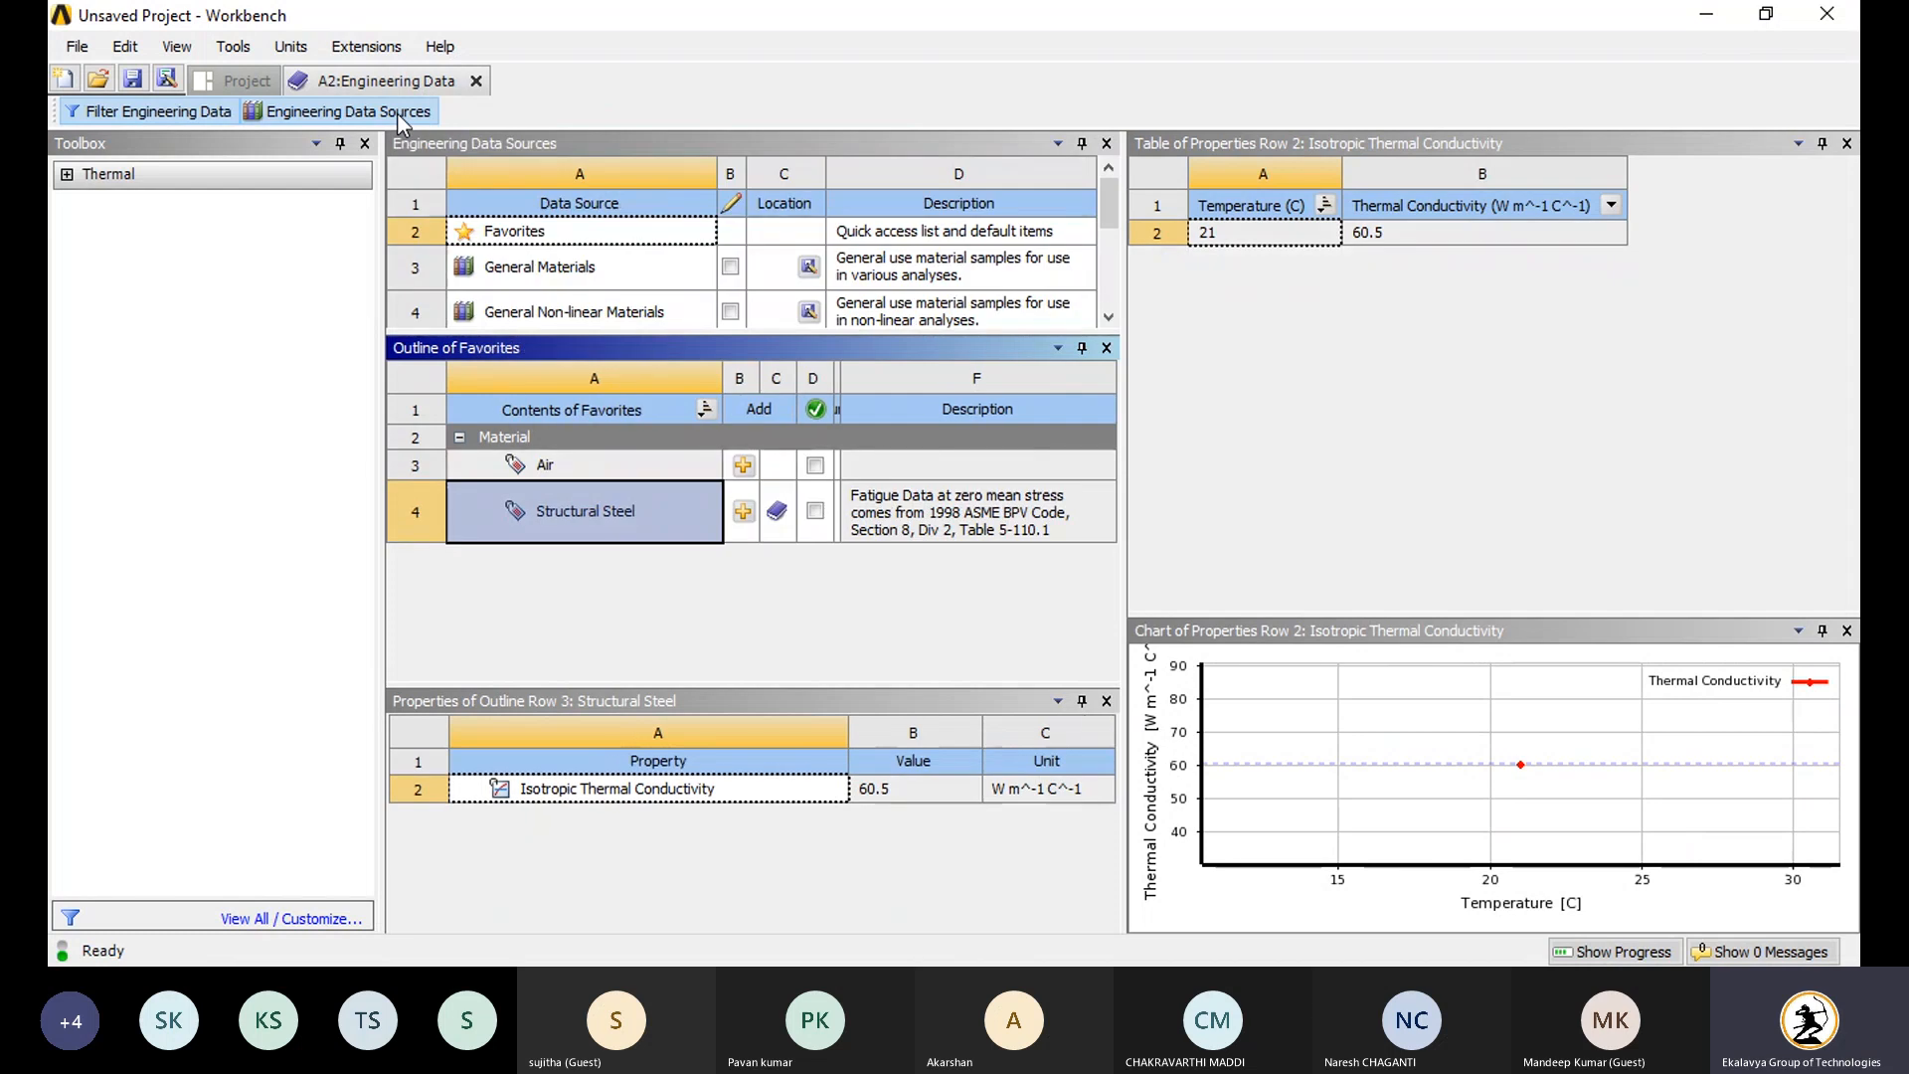
scroll(1090, 200, "down", 3)
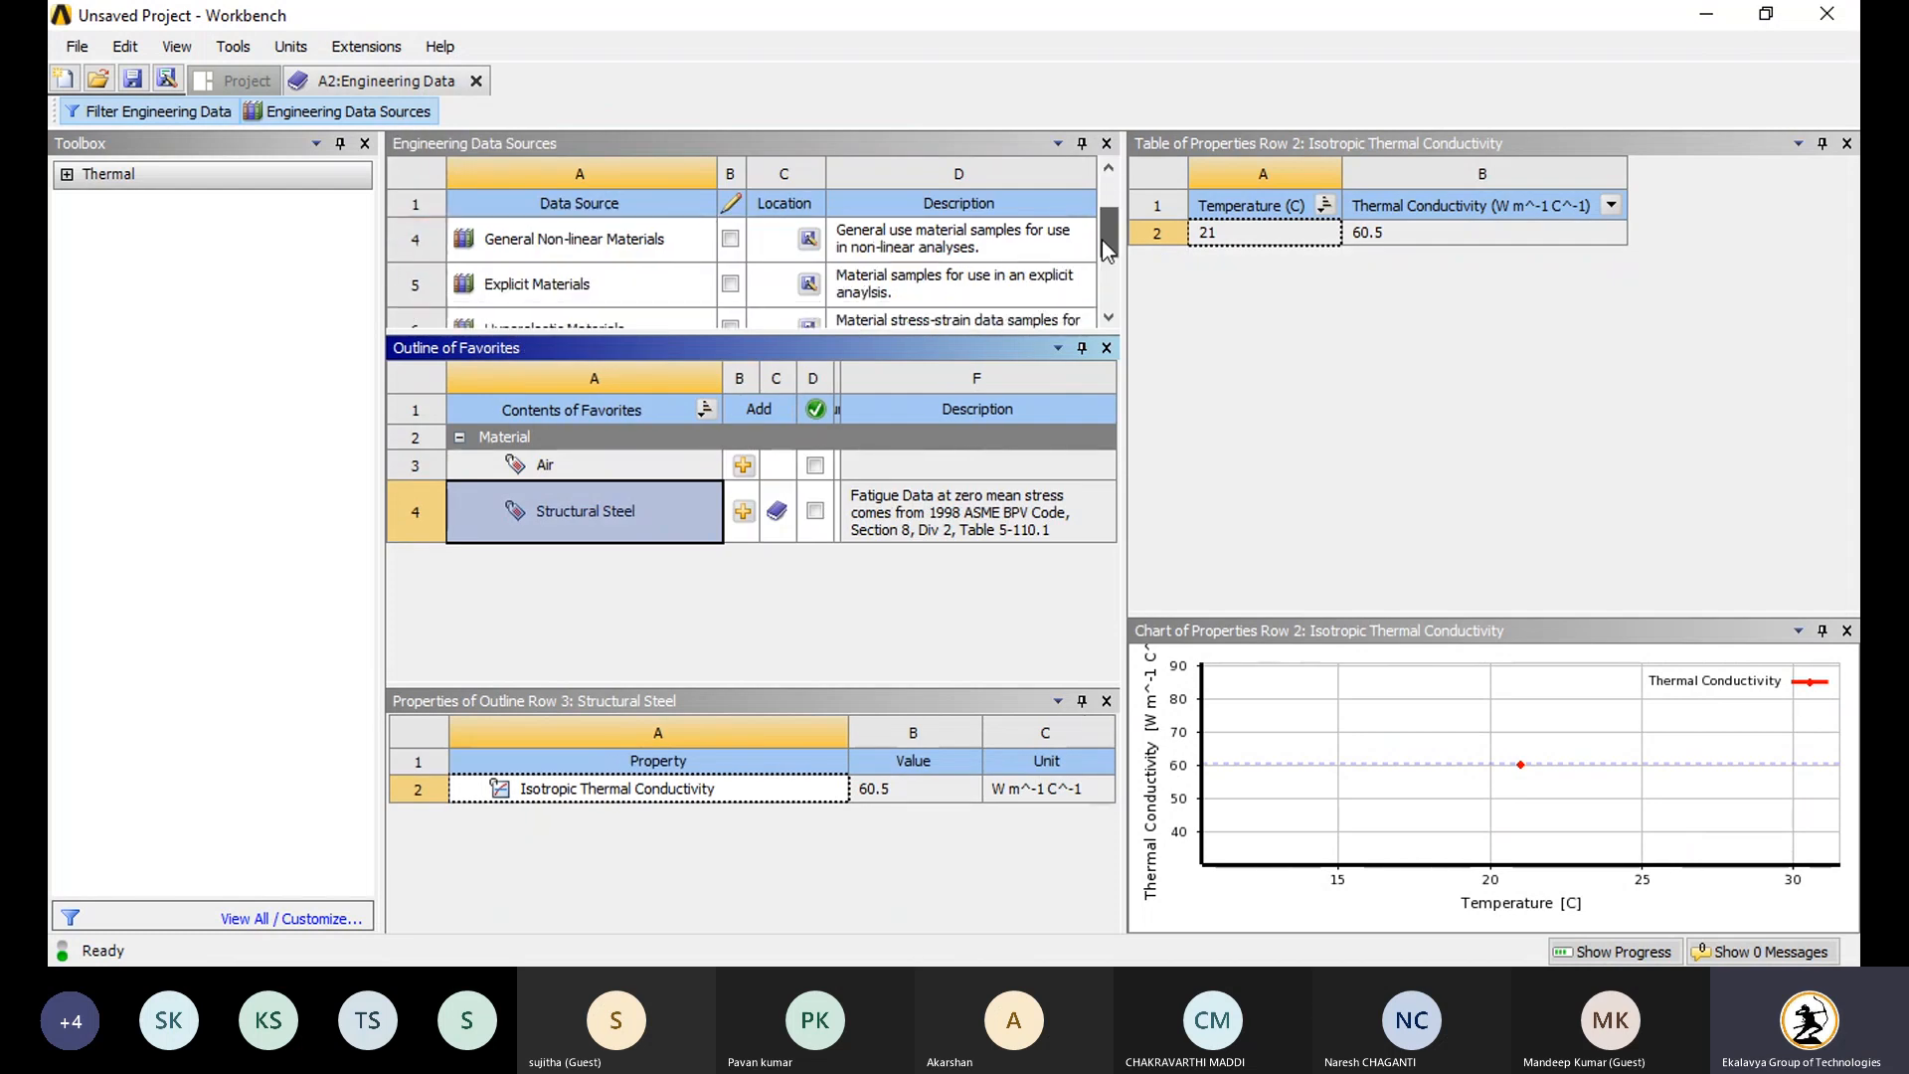
Step: Create a new engineering data source named "Thermal Material" and save it as a MatML 3.1 XML file
left_click(616, 299)
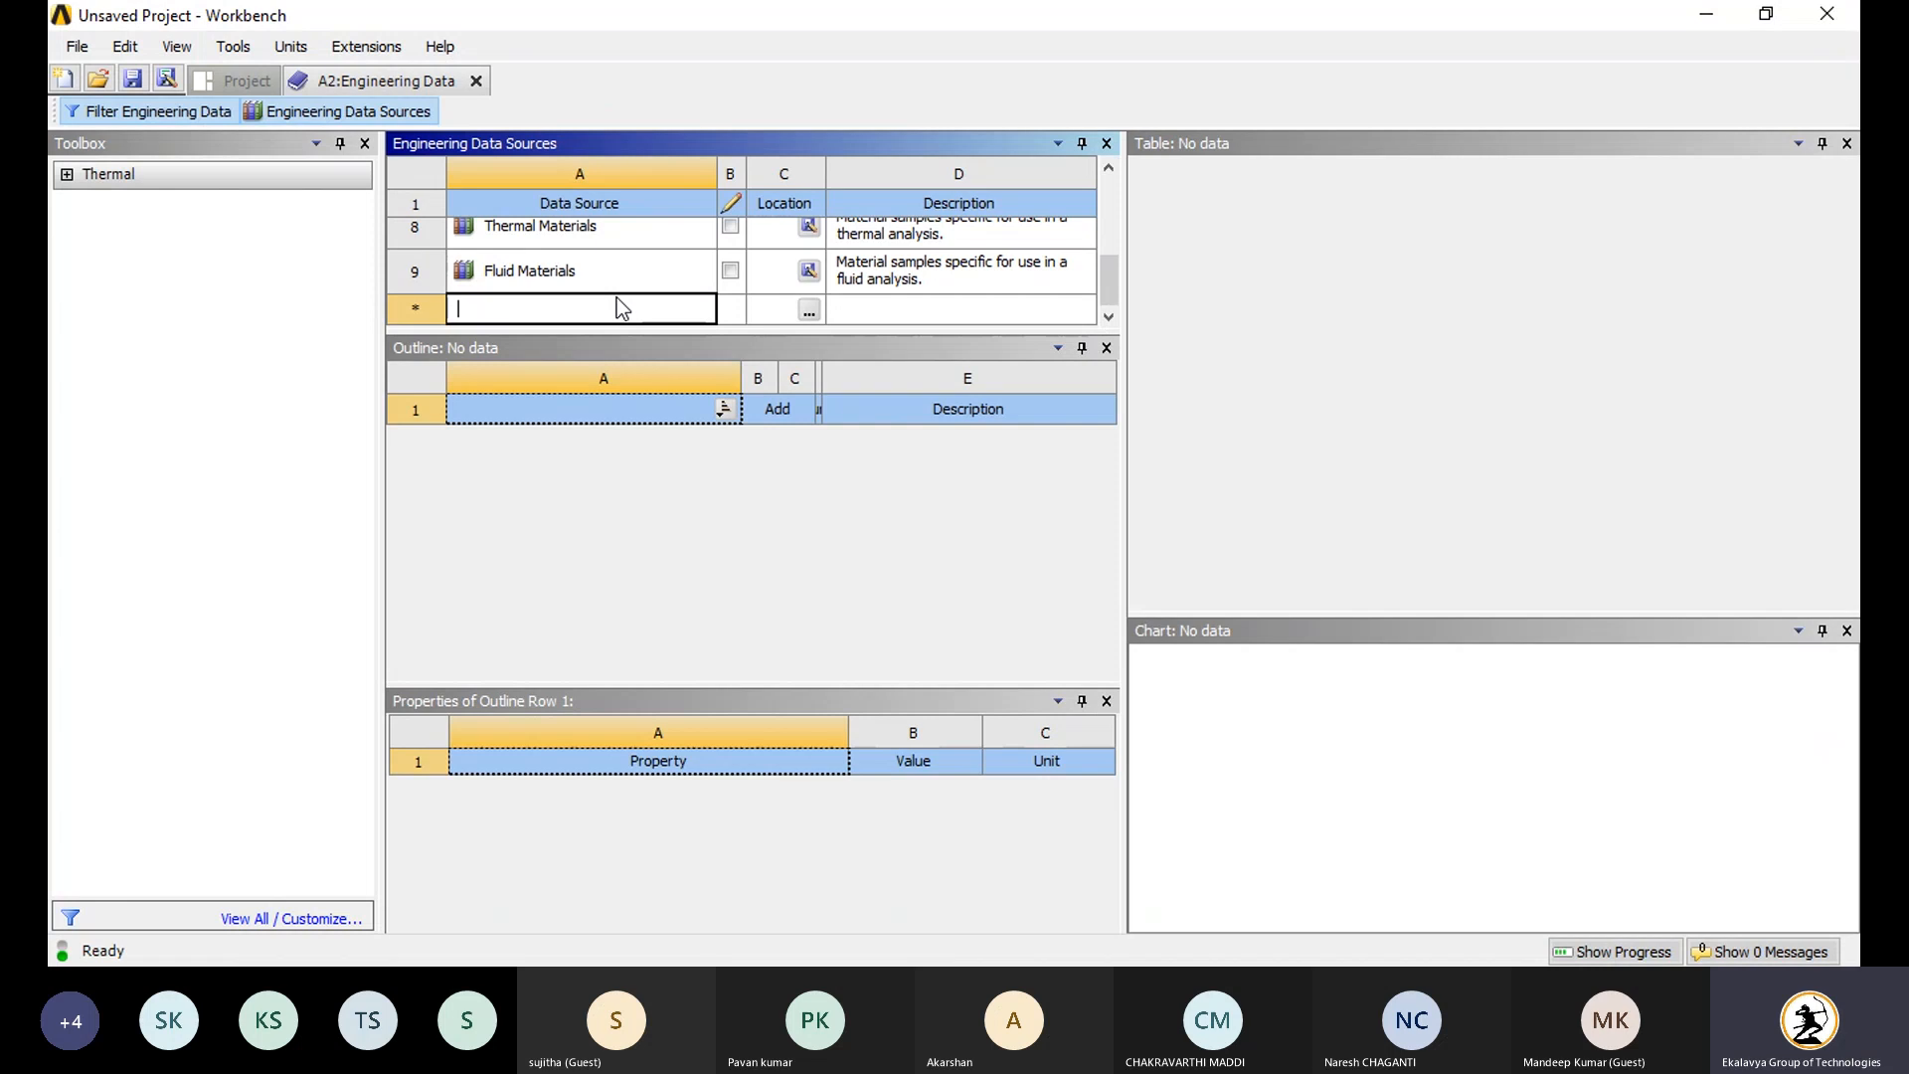
type("ther")
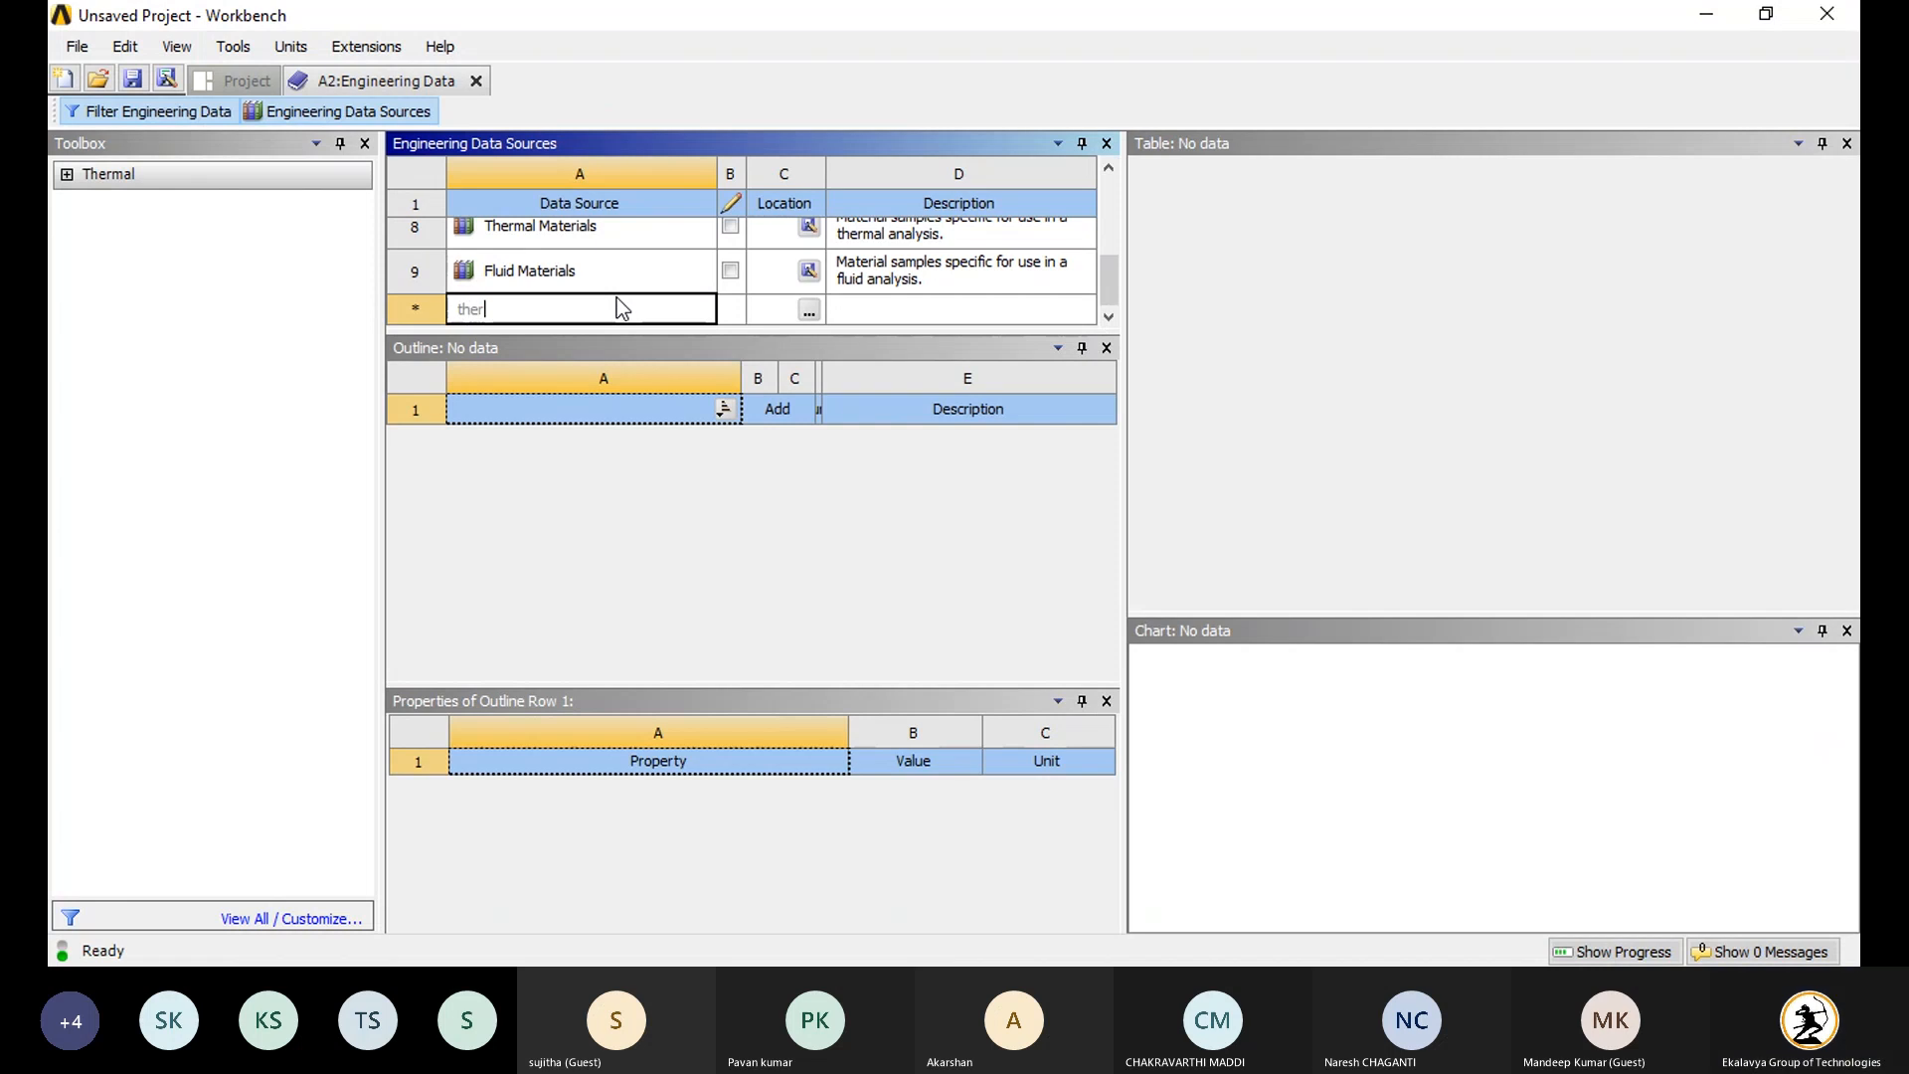
key("BackSpace")
key("BackSpace")
key("BackSpace")
key("BackSpace")
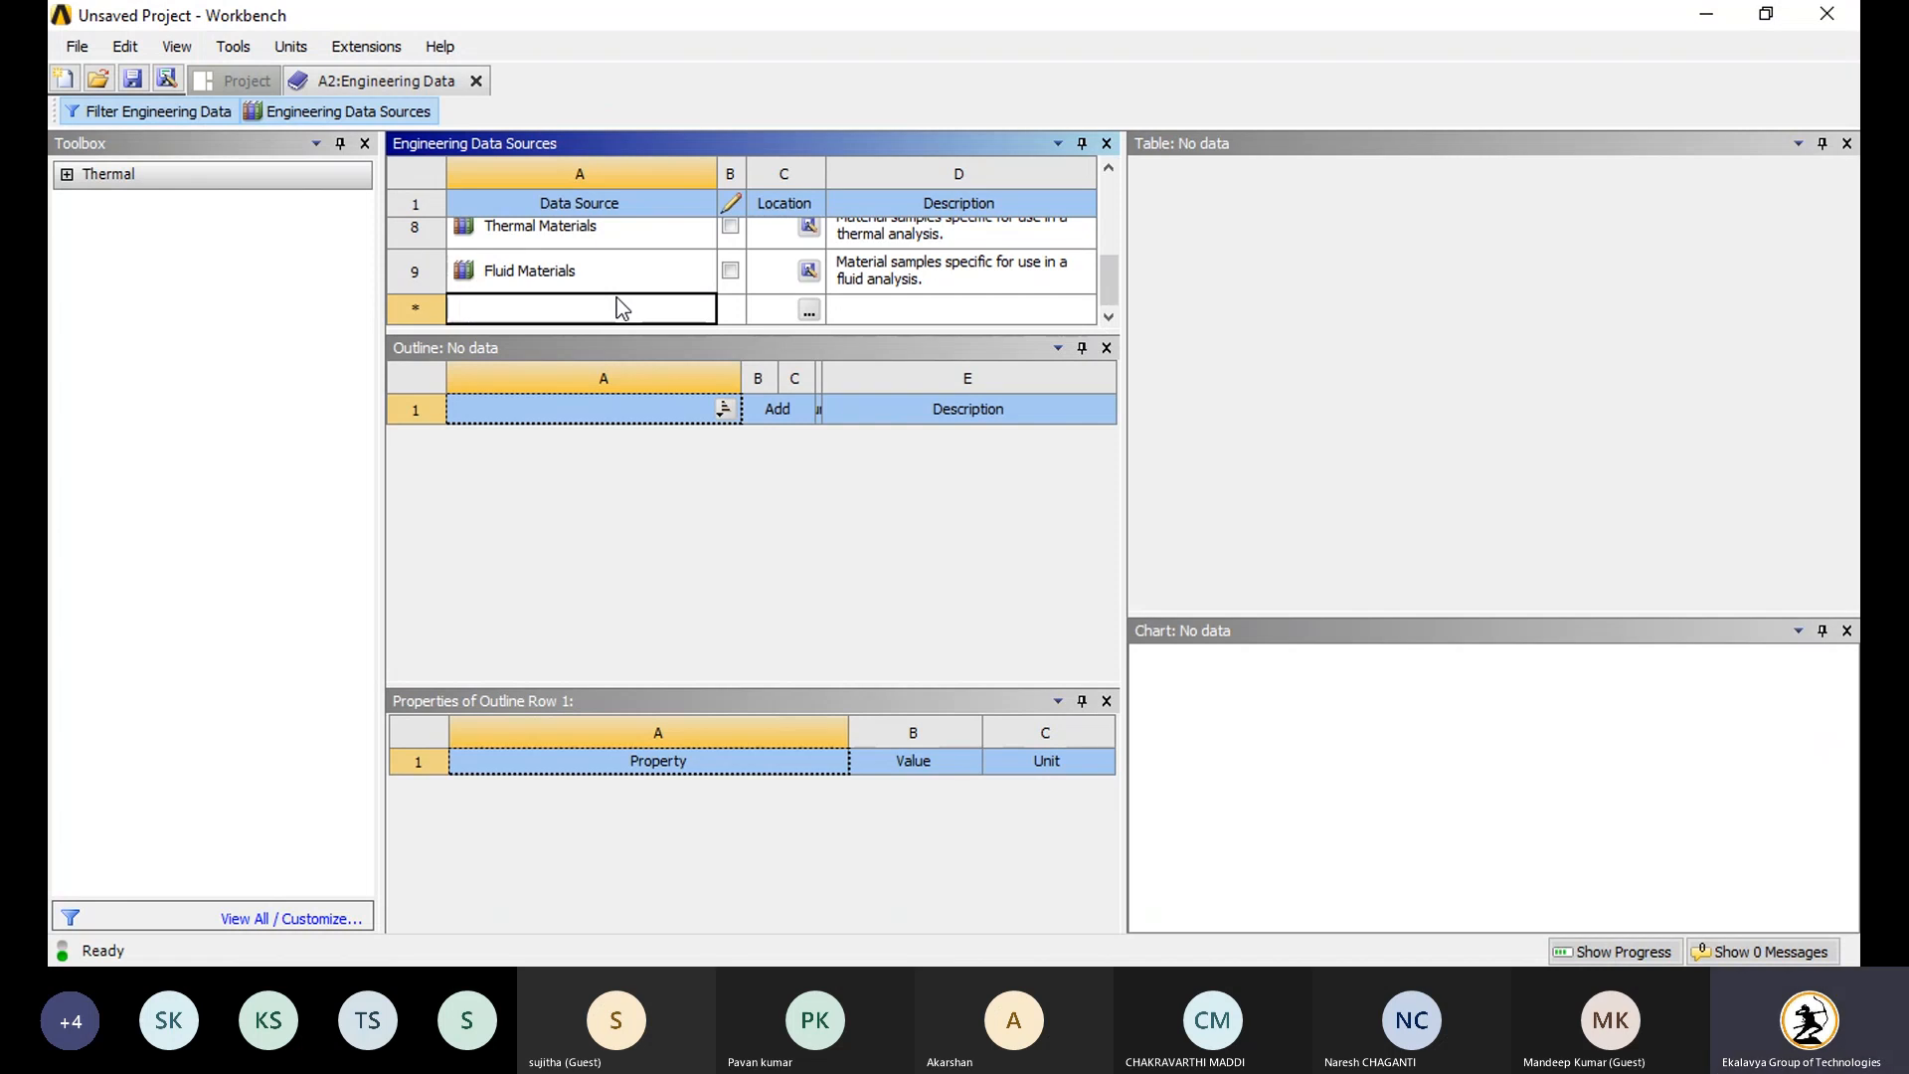
type("Thermal Material")
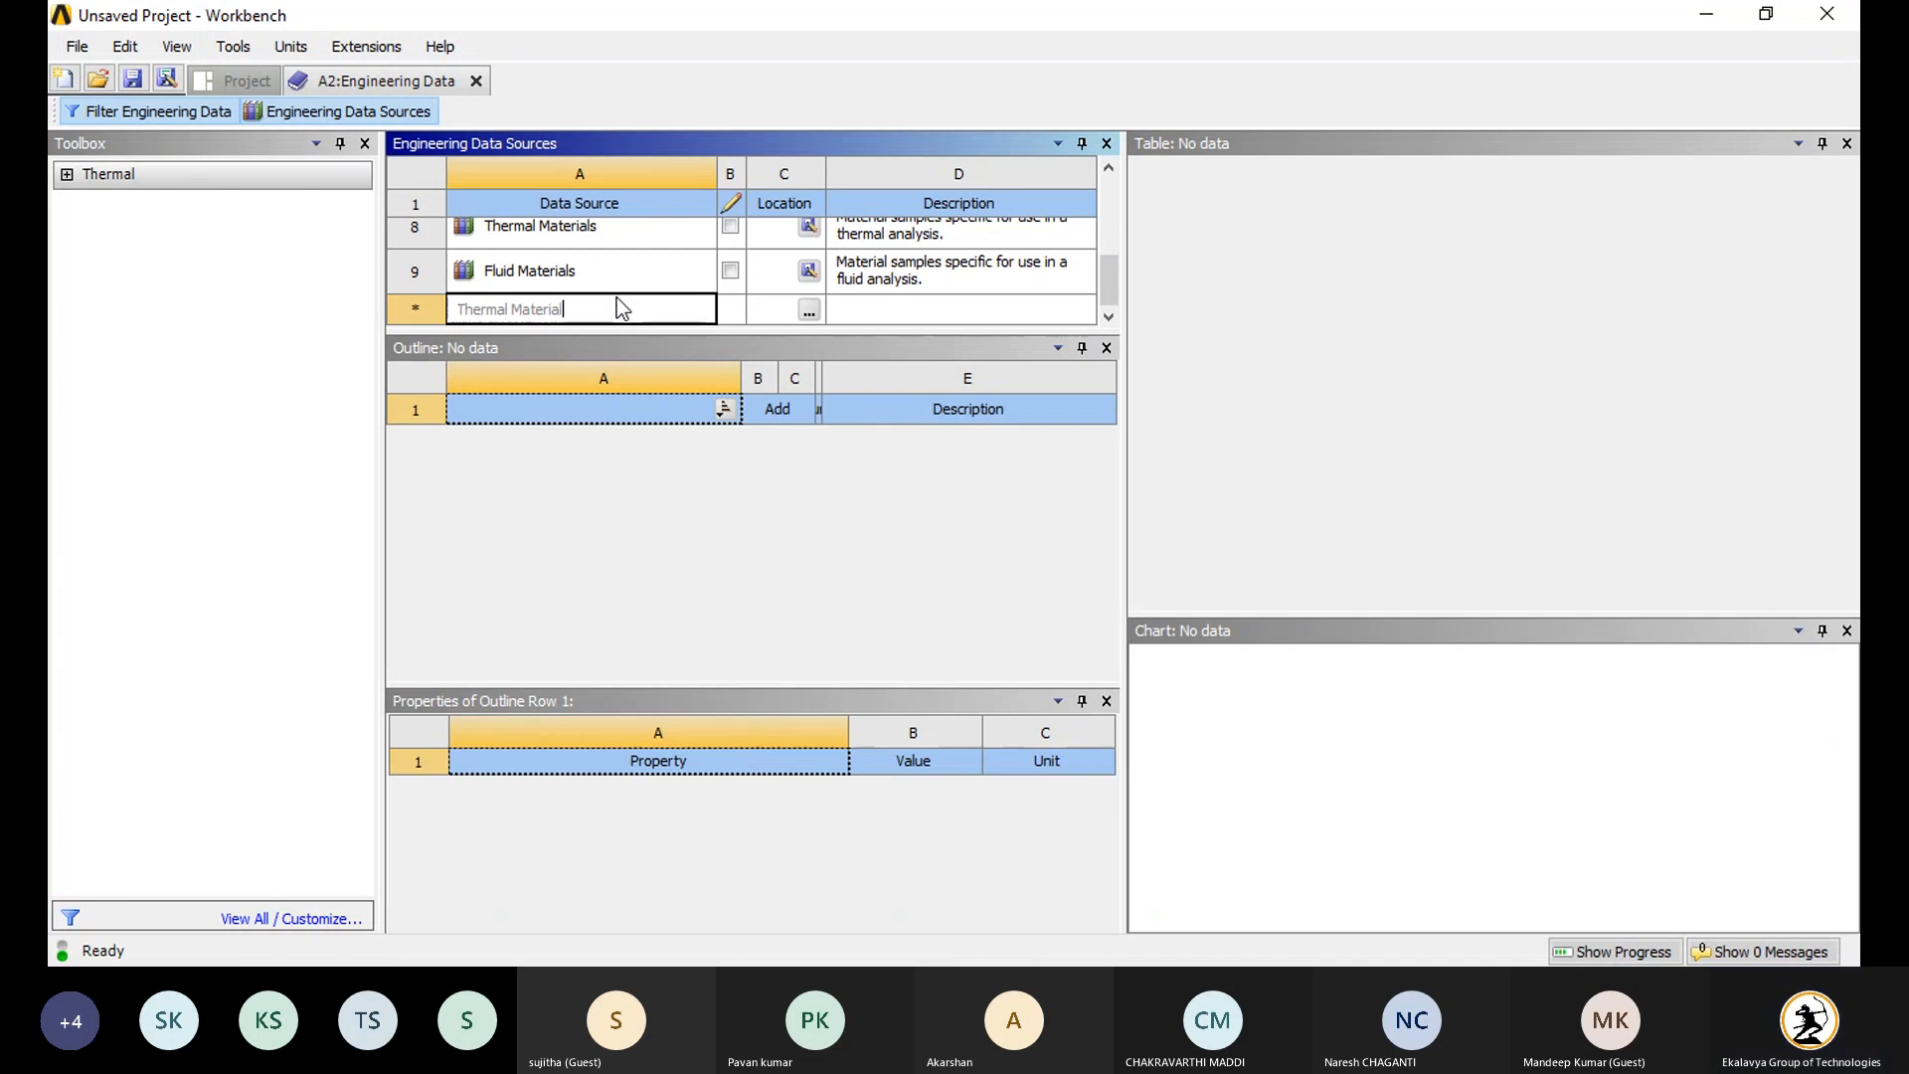
key("Return")
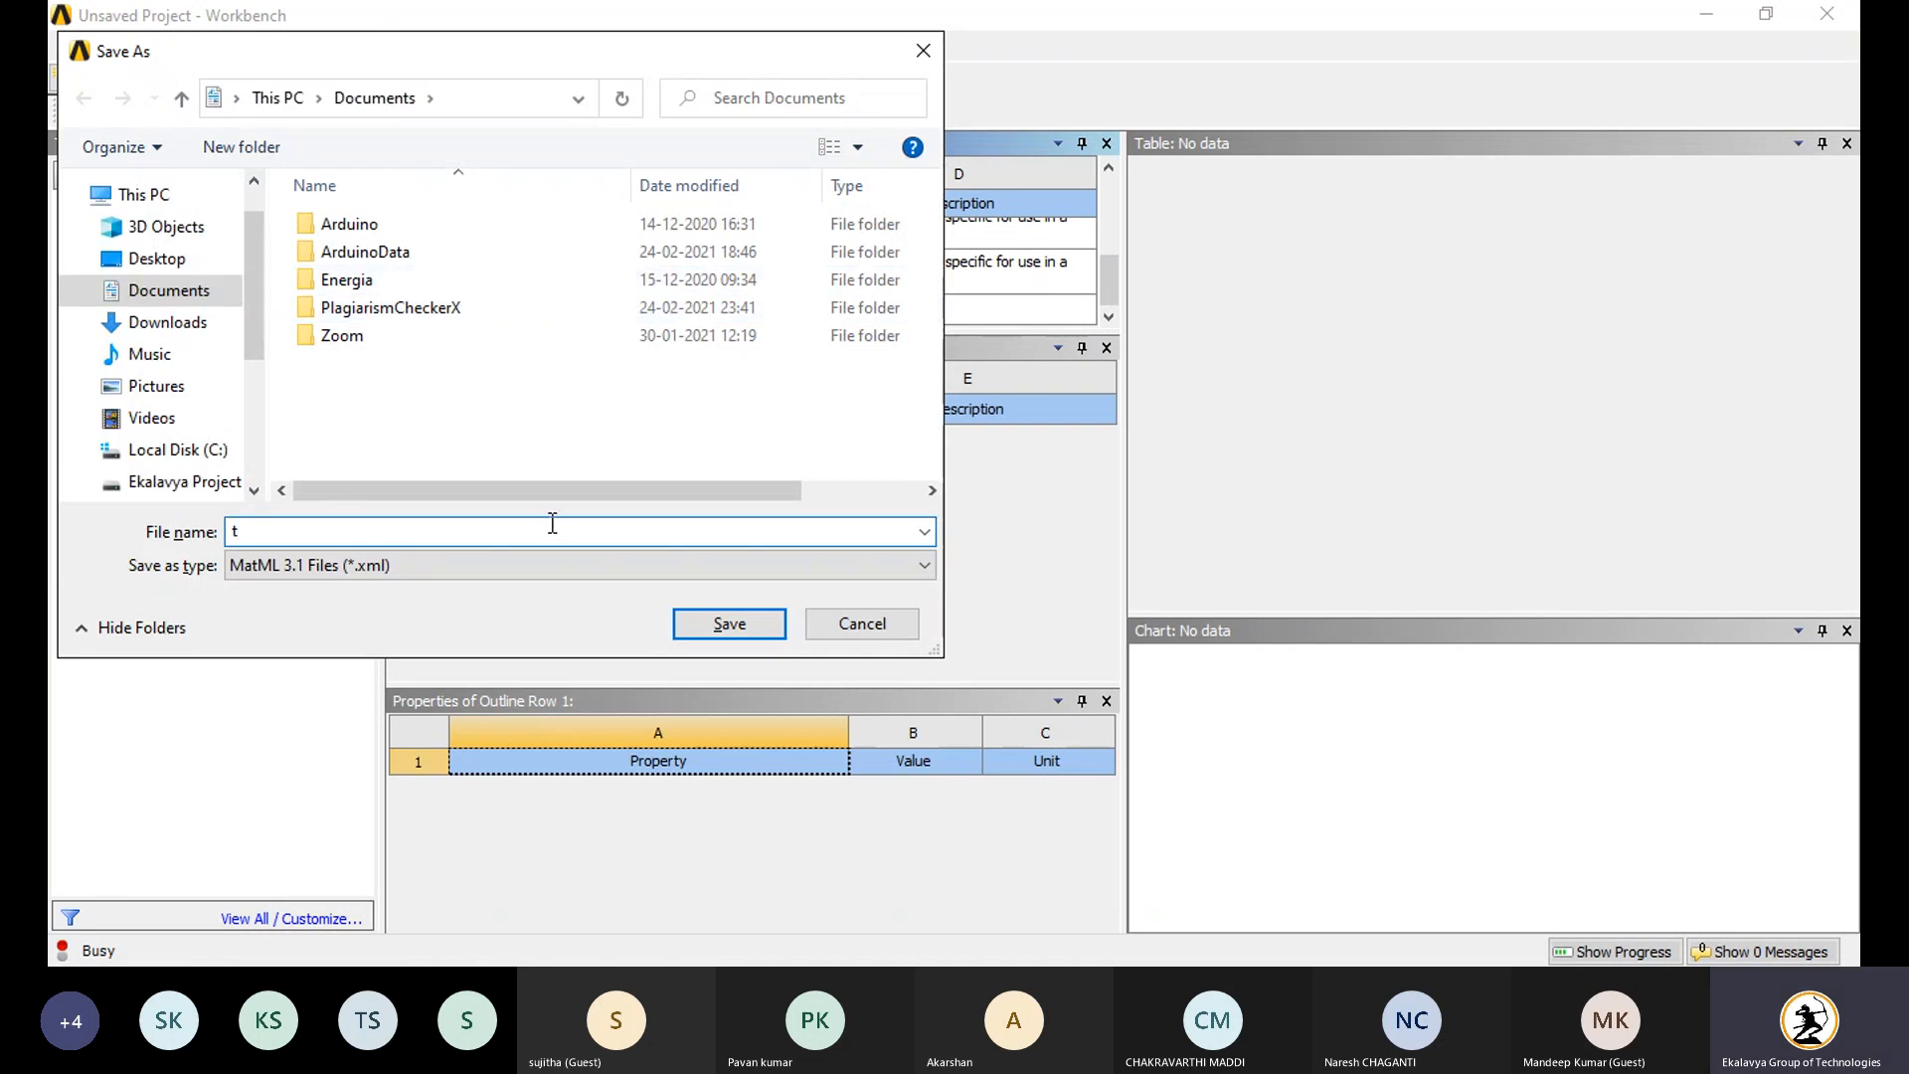
key("Escape")
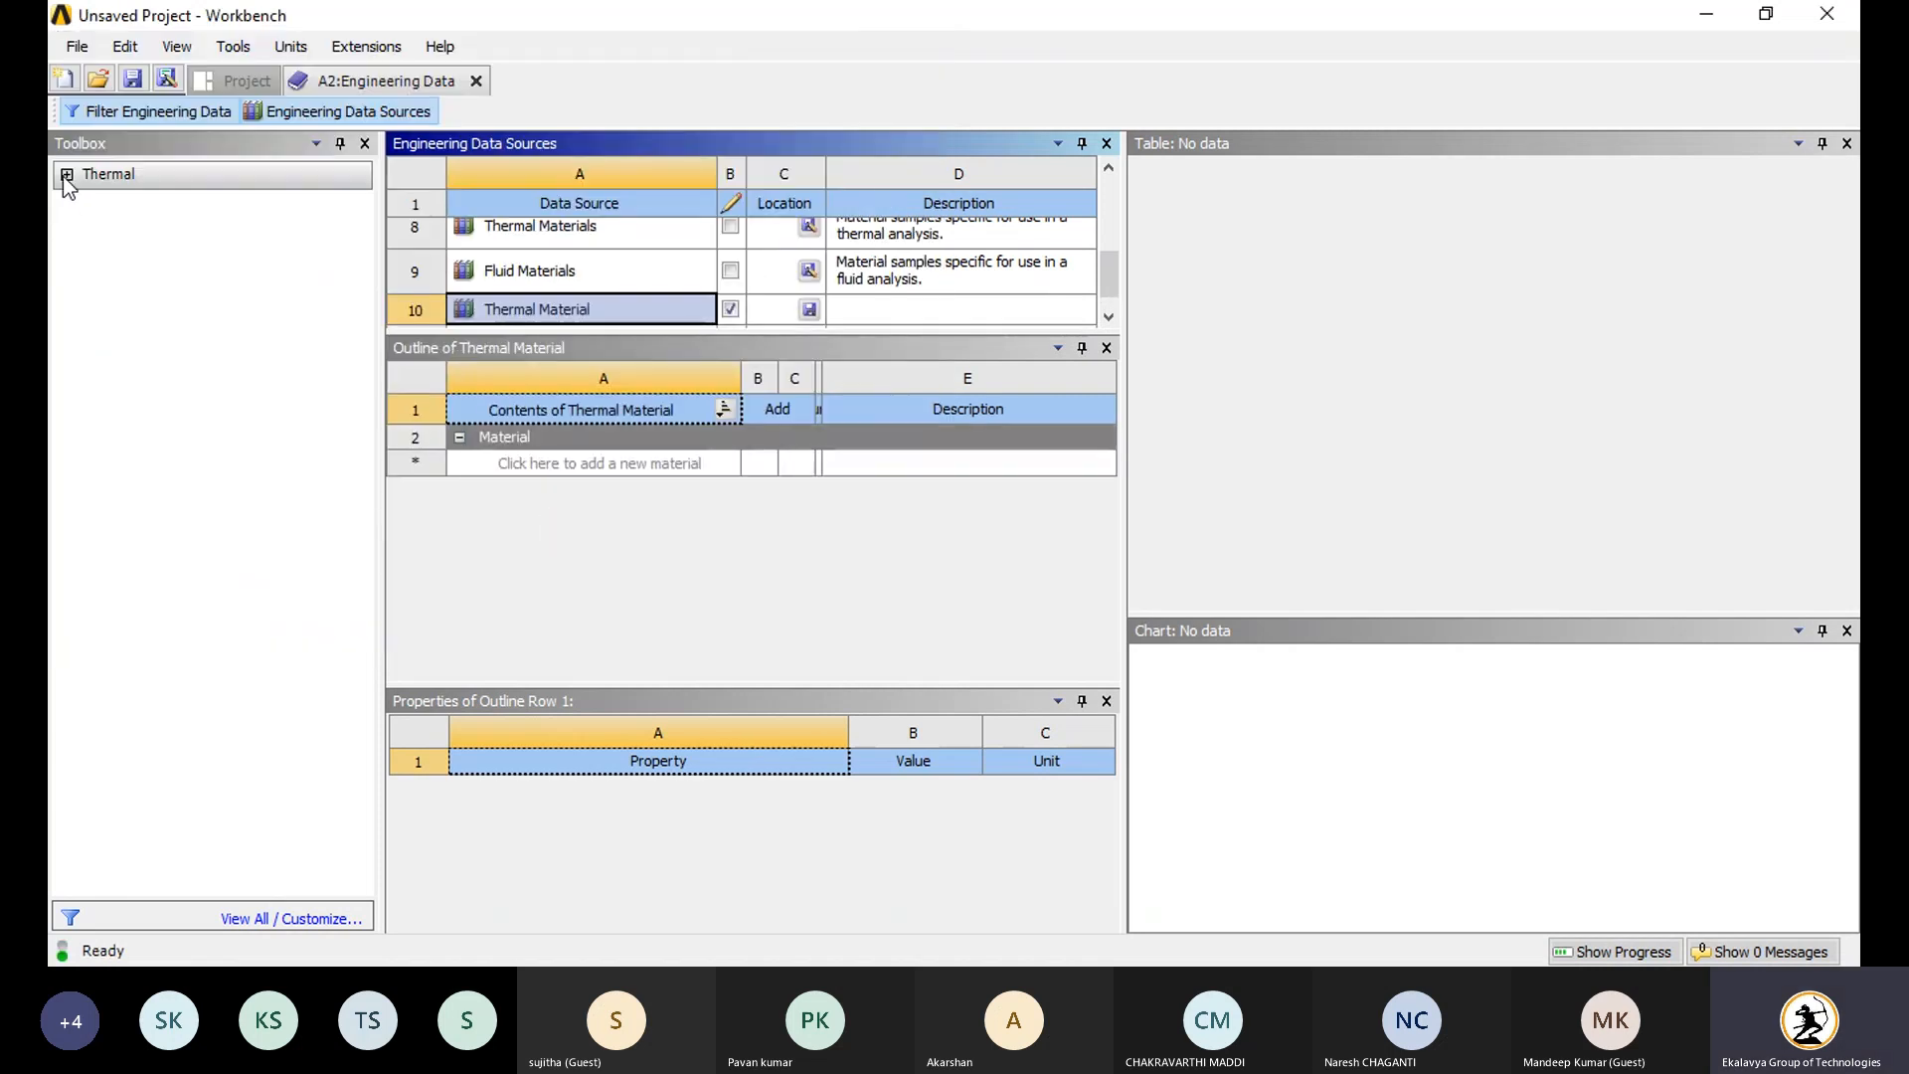
Step: Expand the thermal properties and add a new material named "material" to the Thermal Material library
left_click(66, 174)
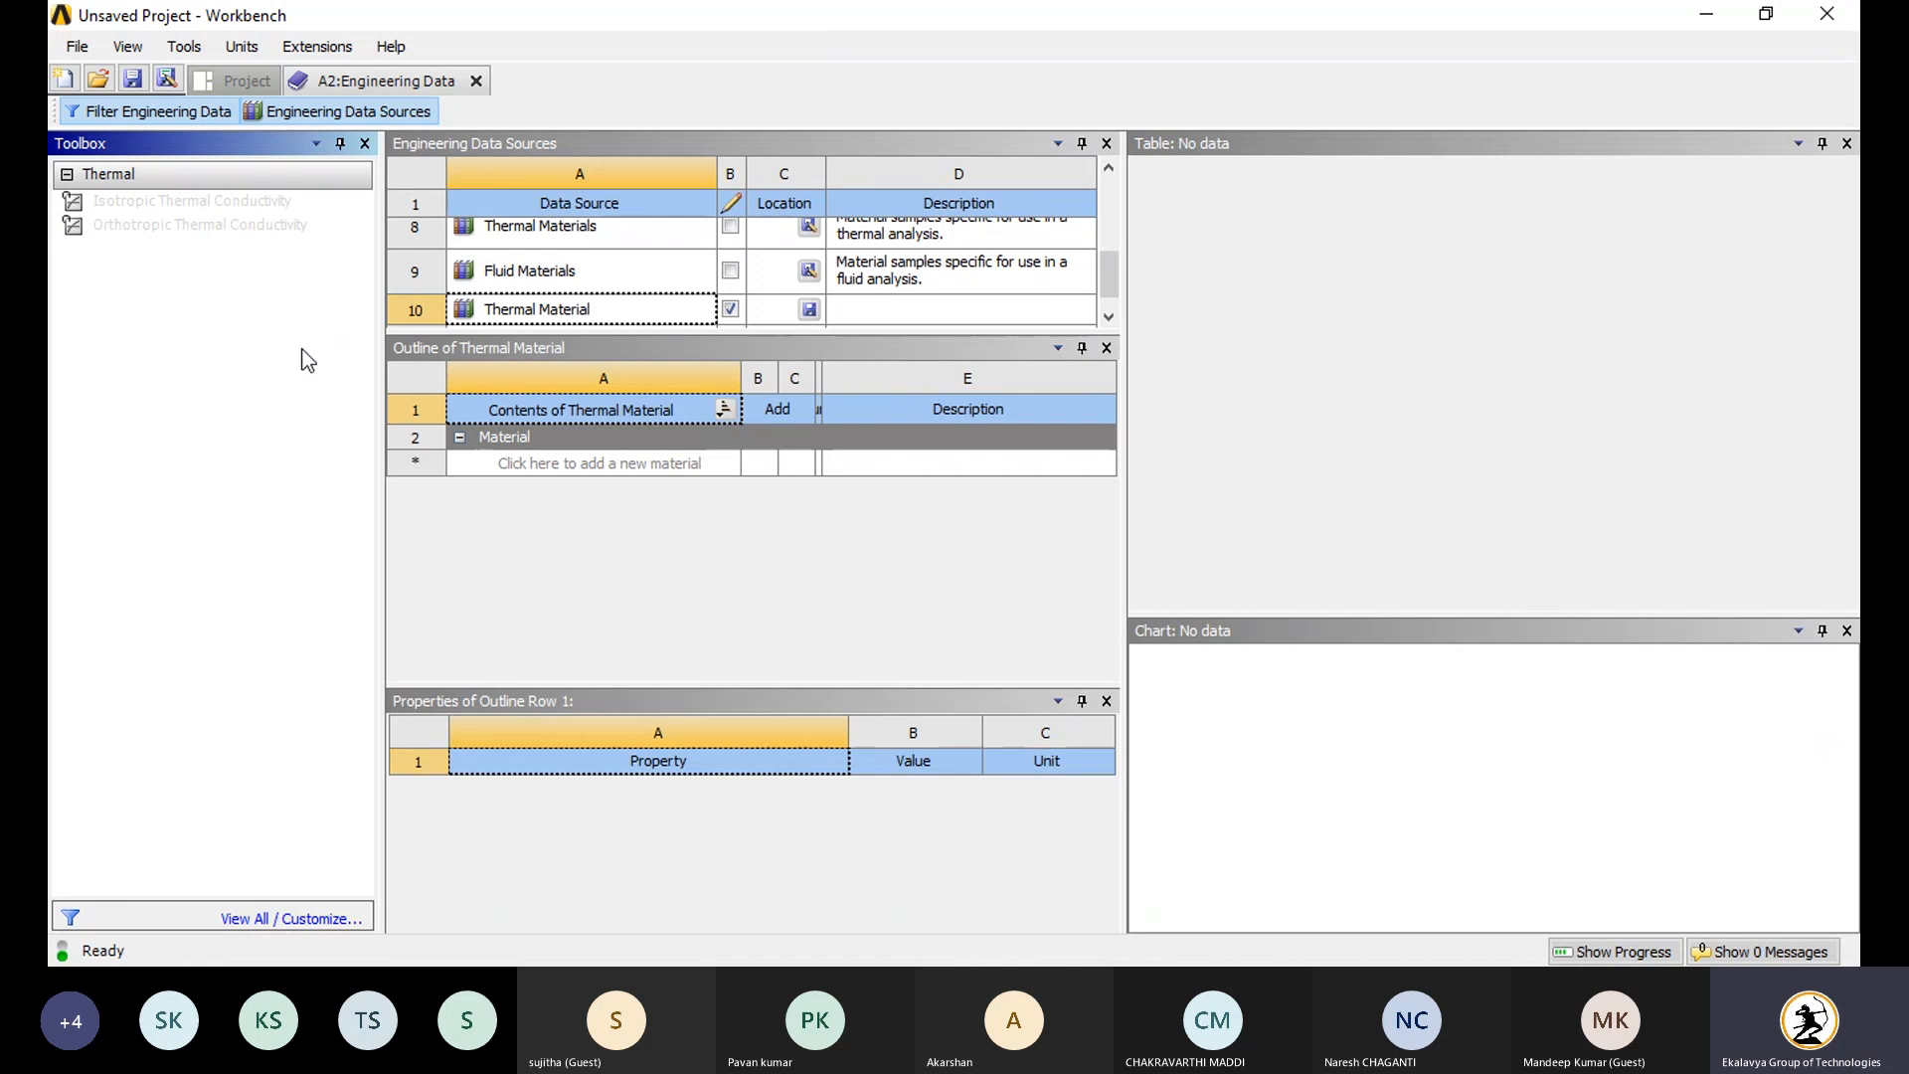
left_click(541, 466)
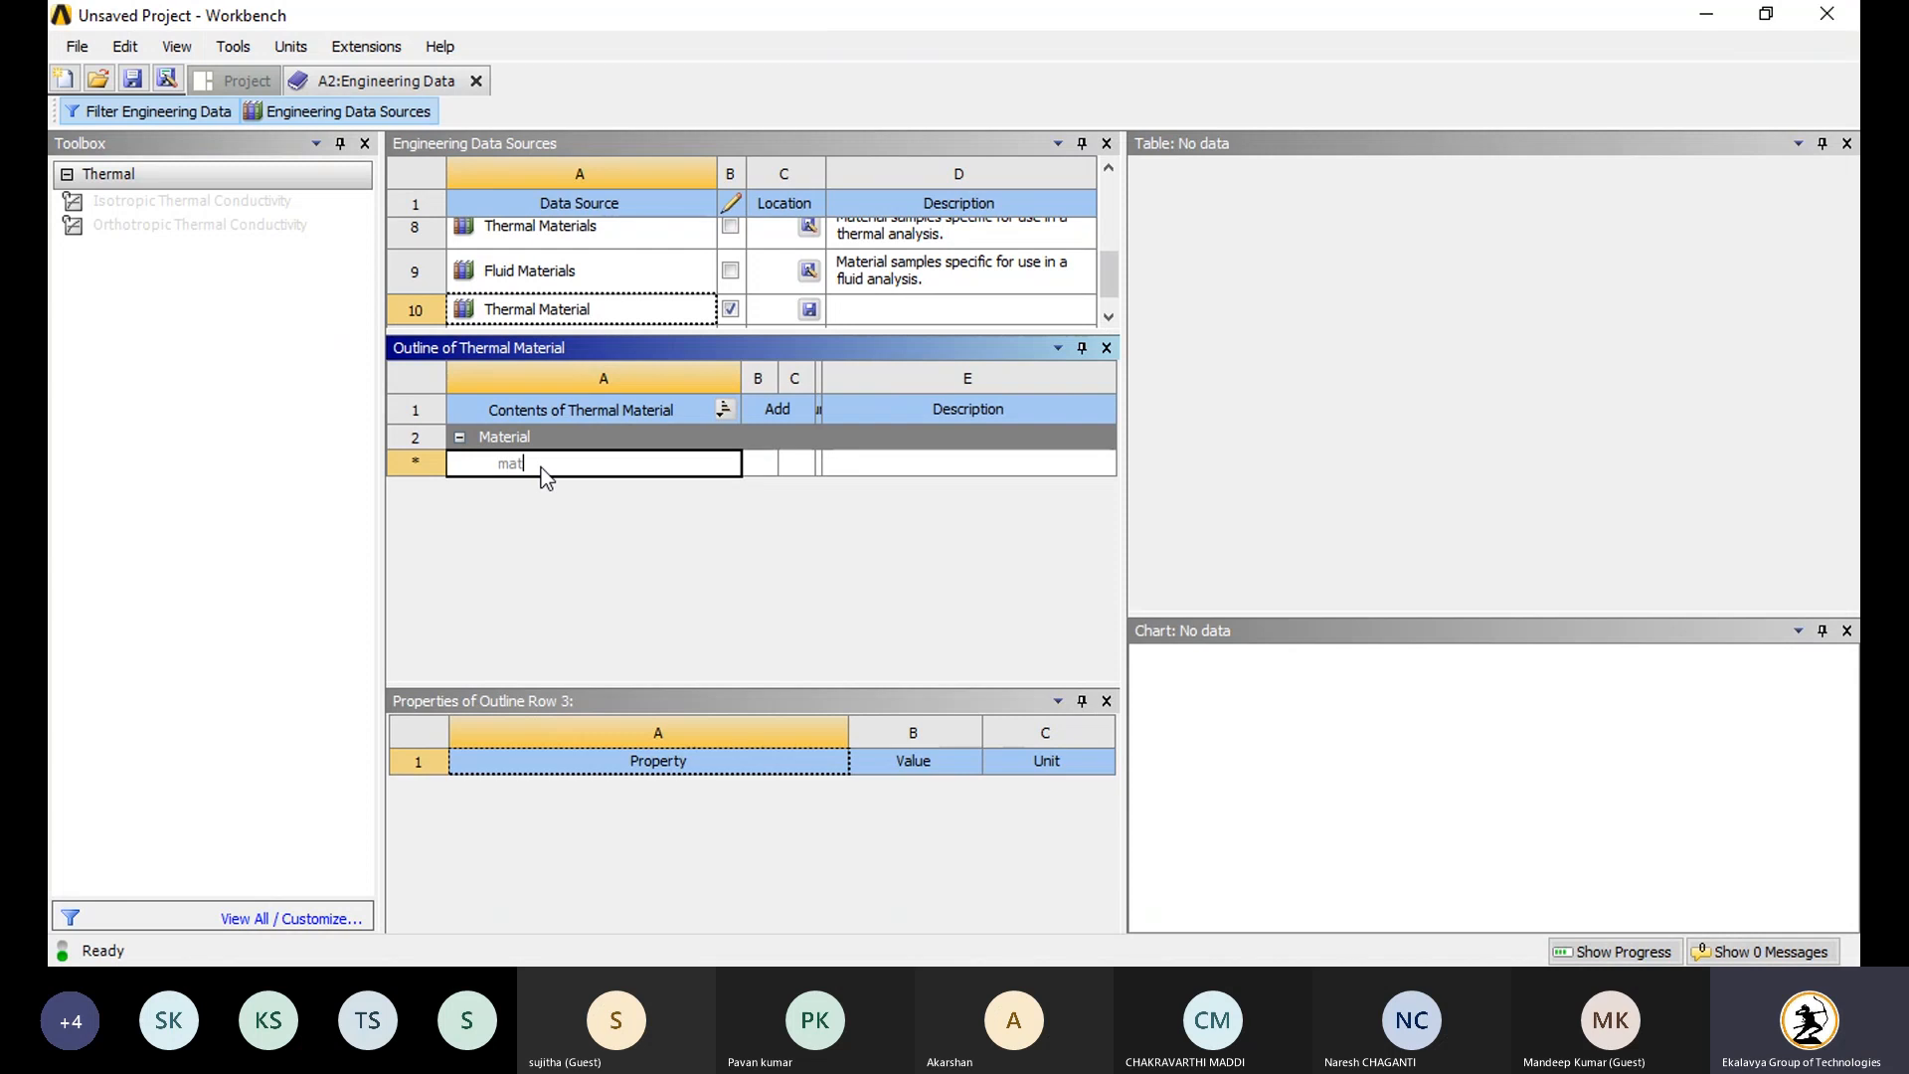
type("aterial")
key("Return")
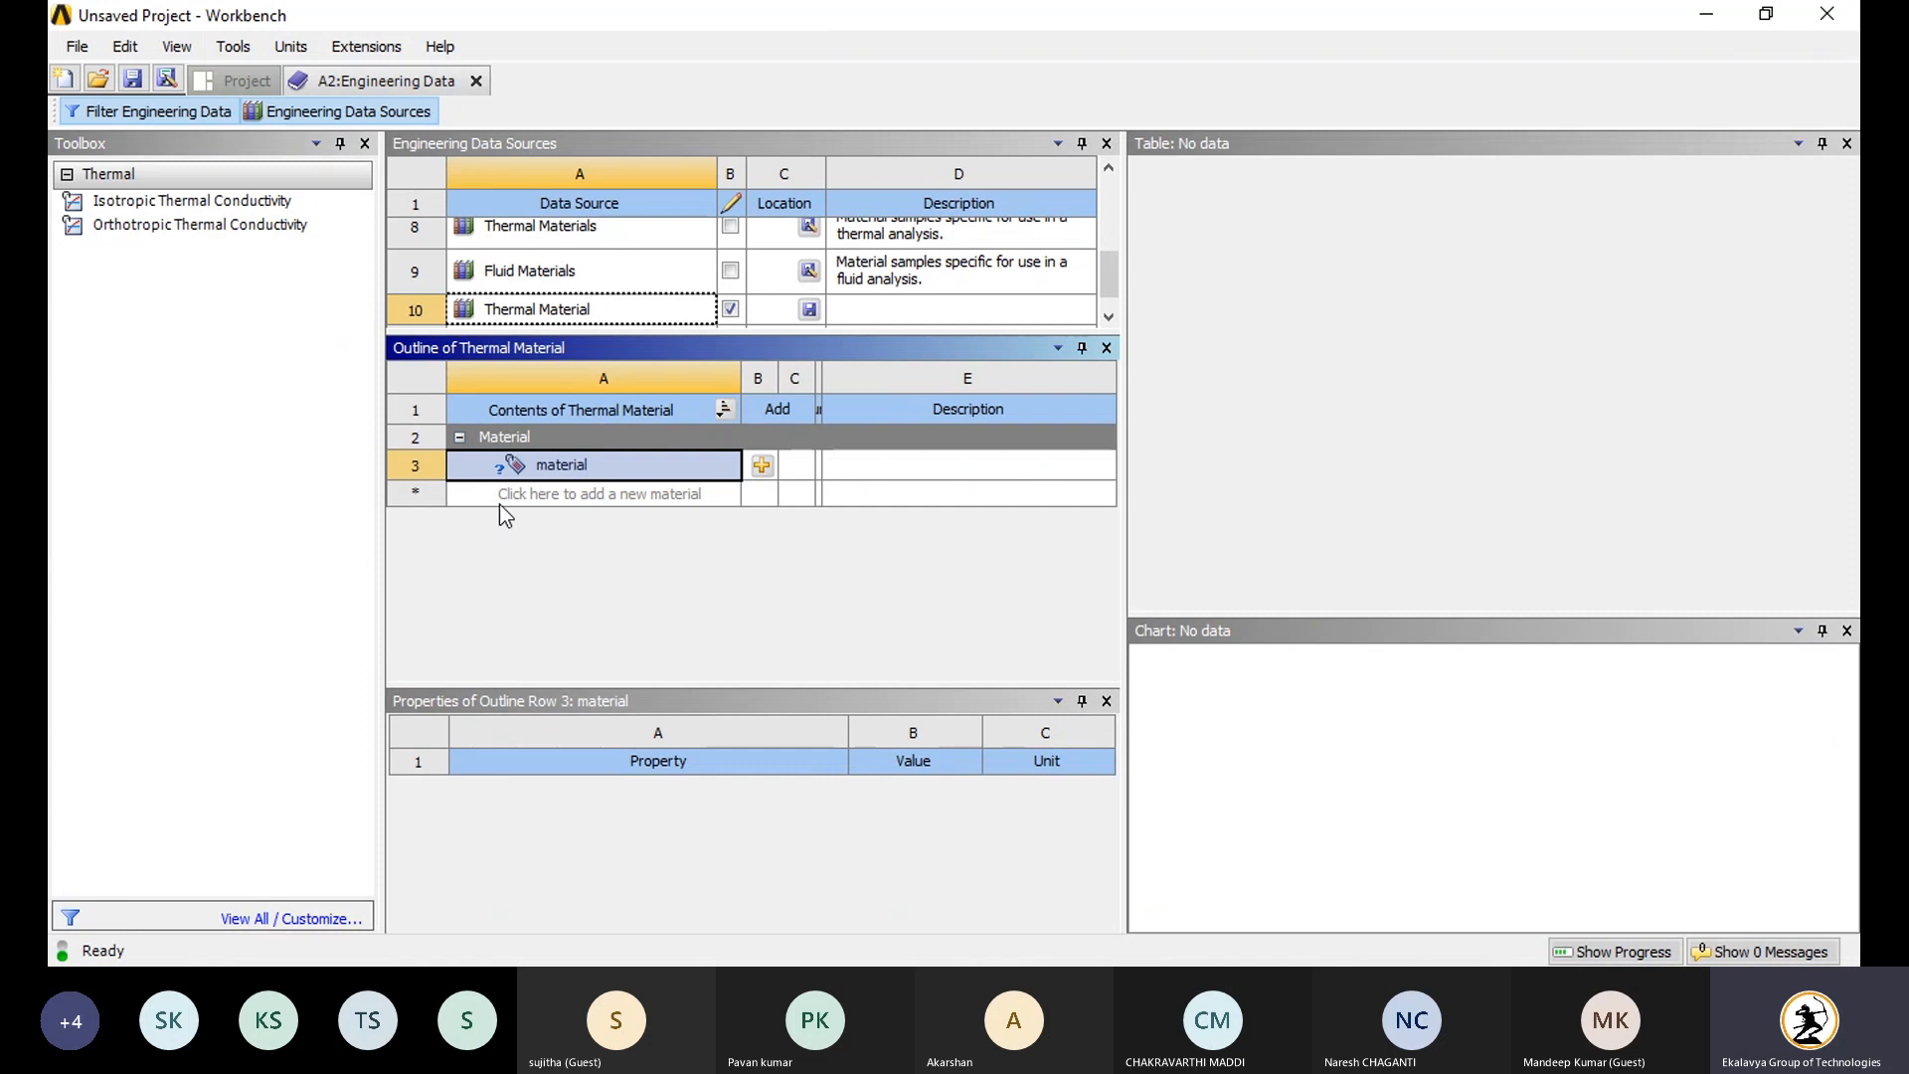
Step: Give the new material an Isotropic Thermal Conductivity of 109 W m^-1 C^-1
double_click(213, 203)
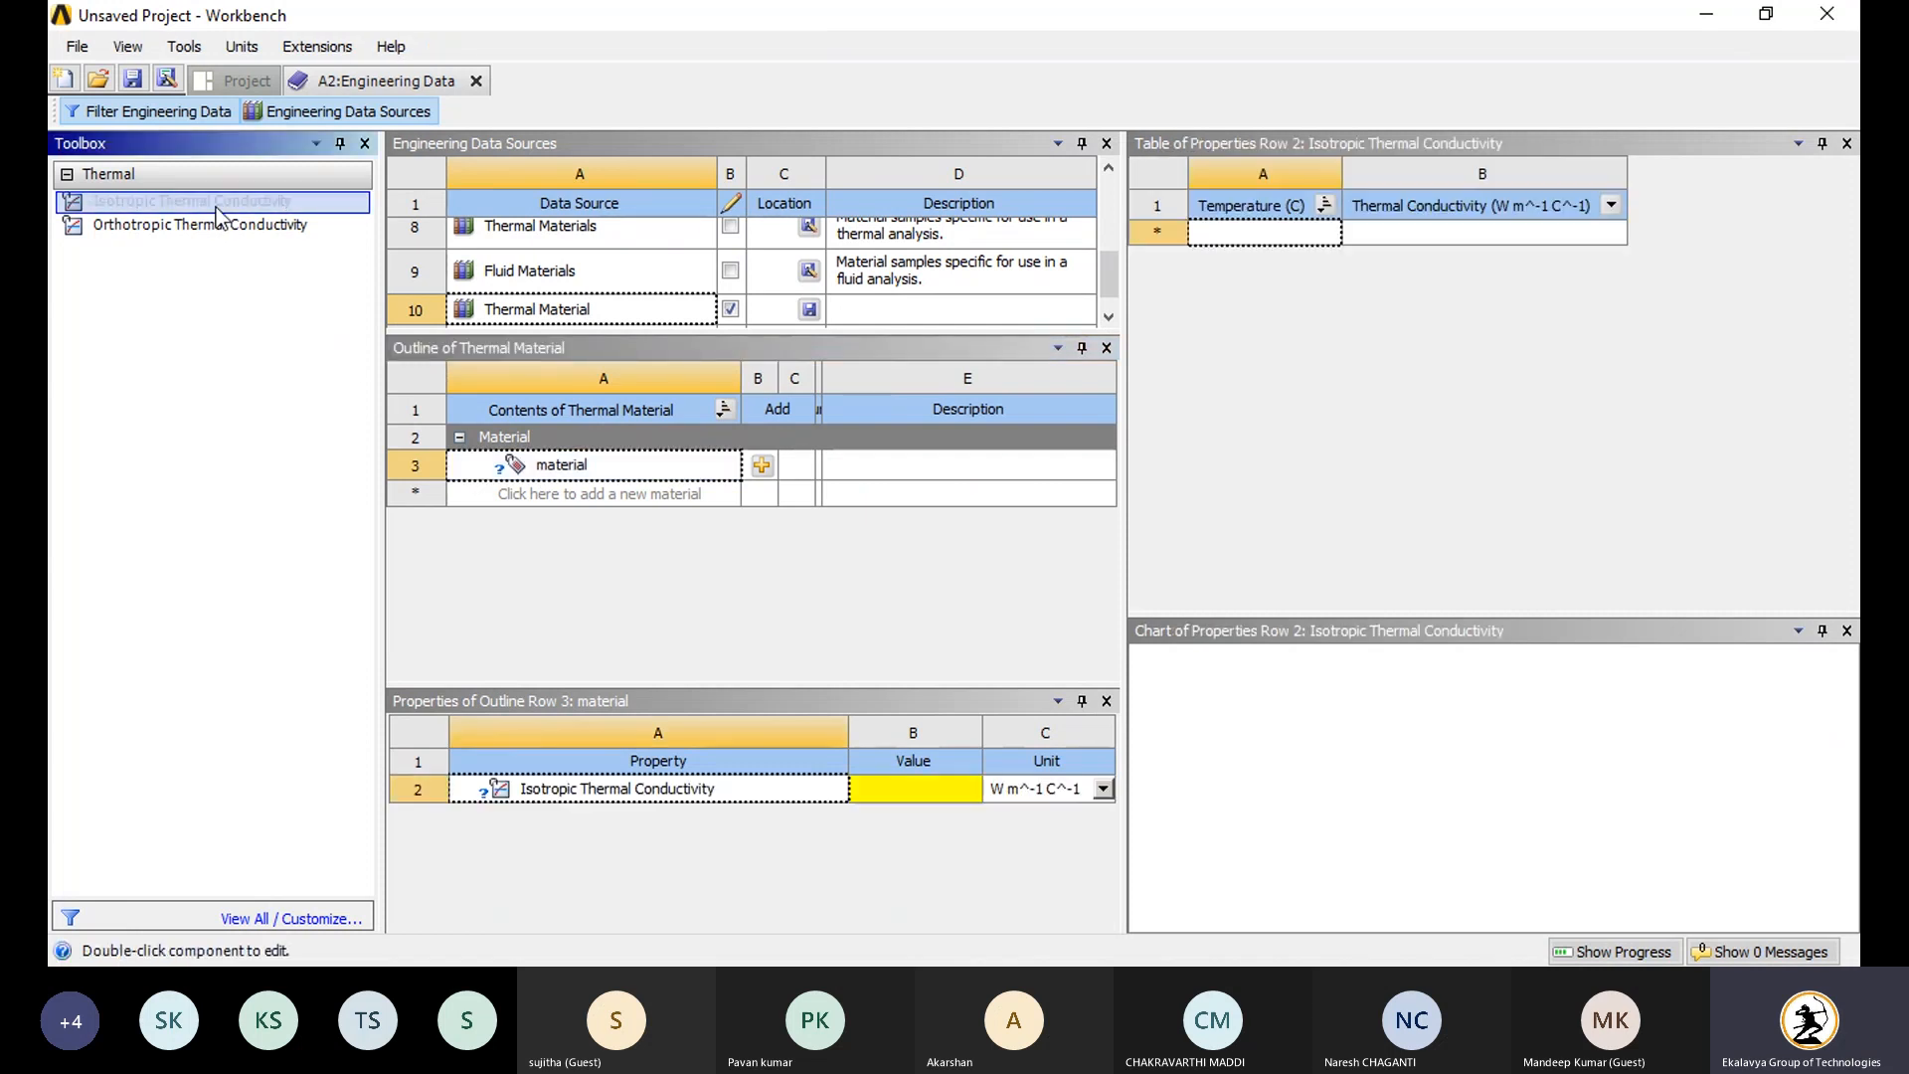
left_click(912, 795)
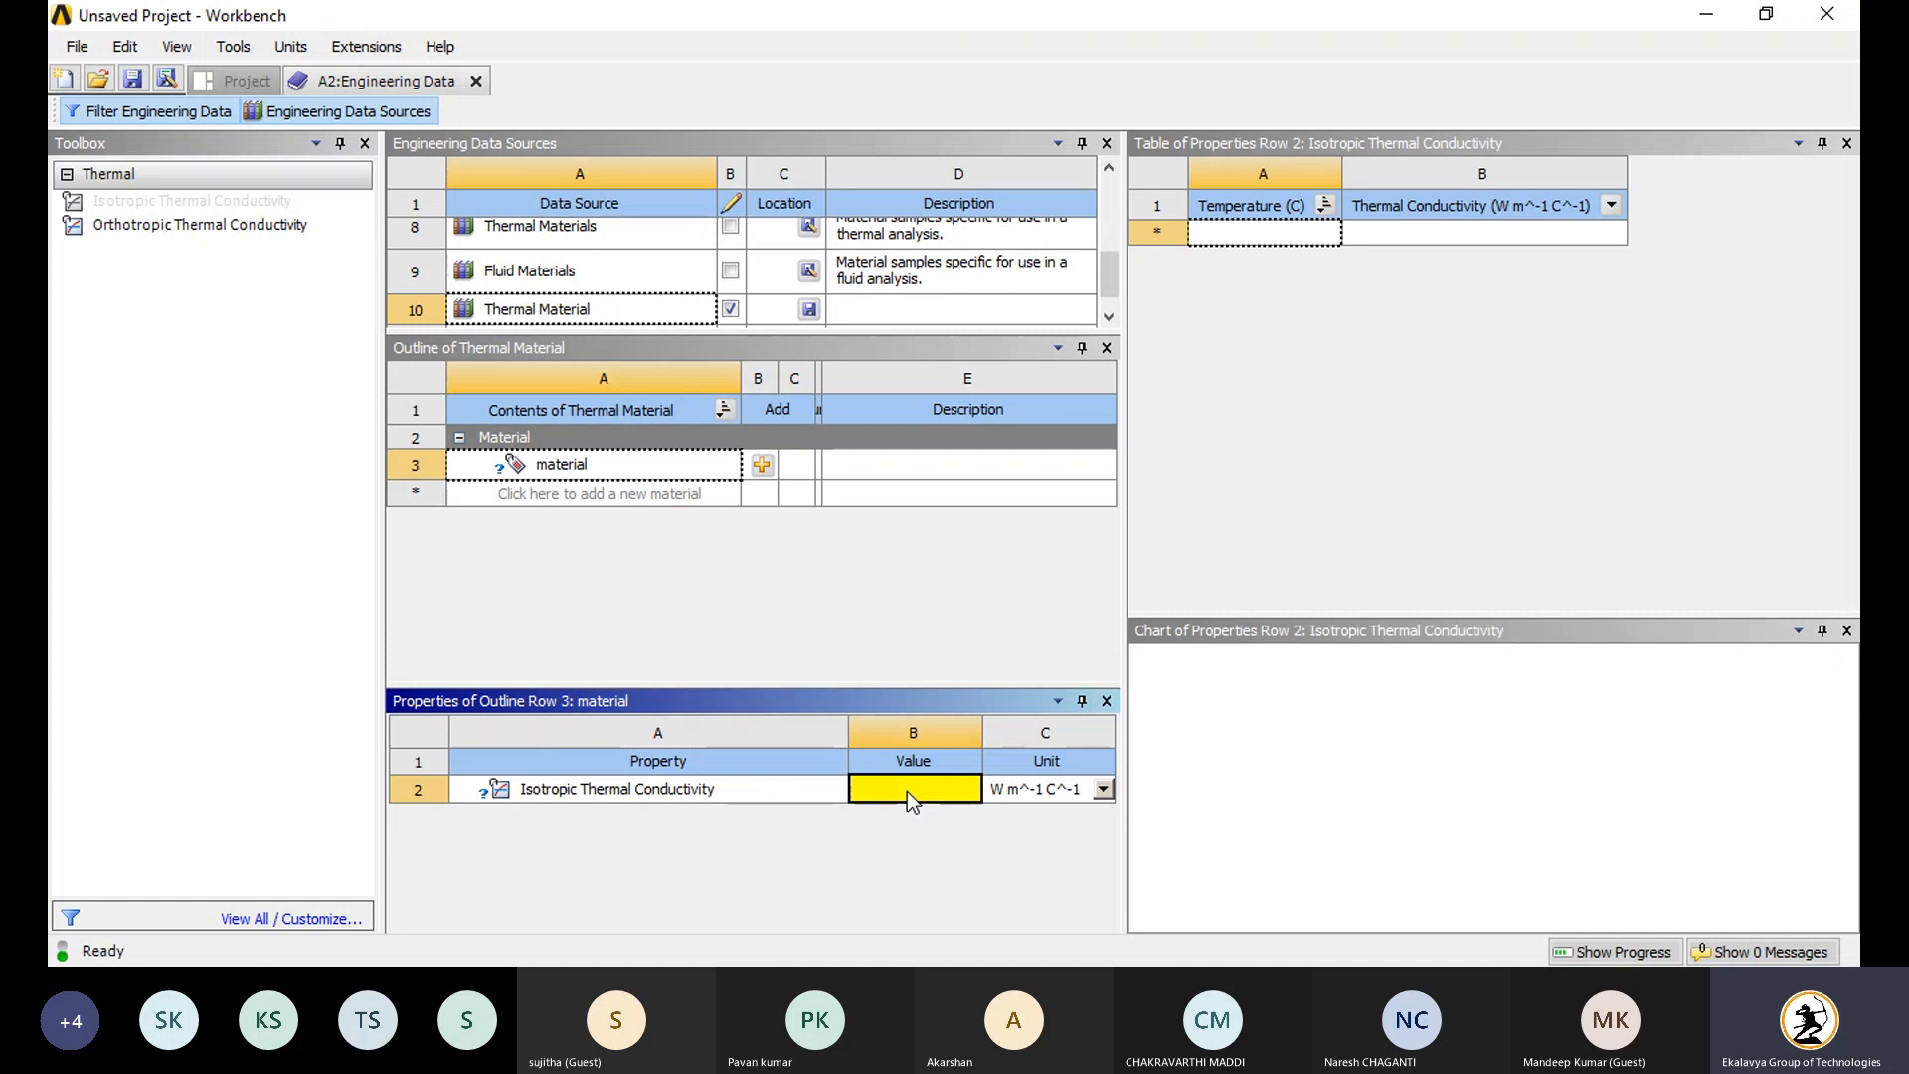
type("109")
key("Return")
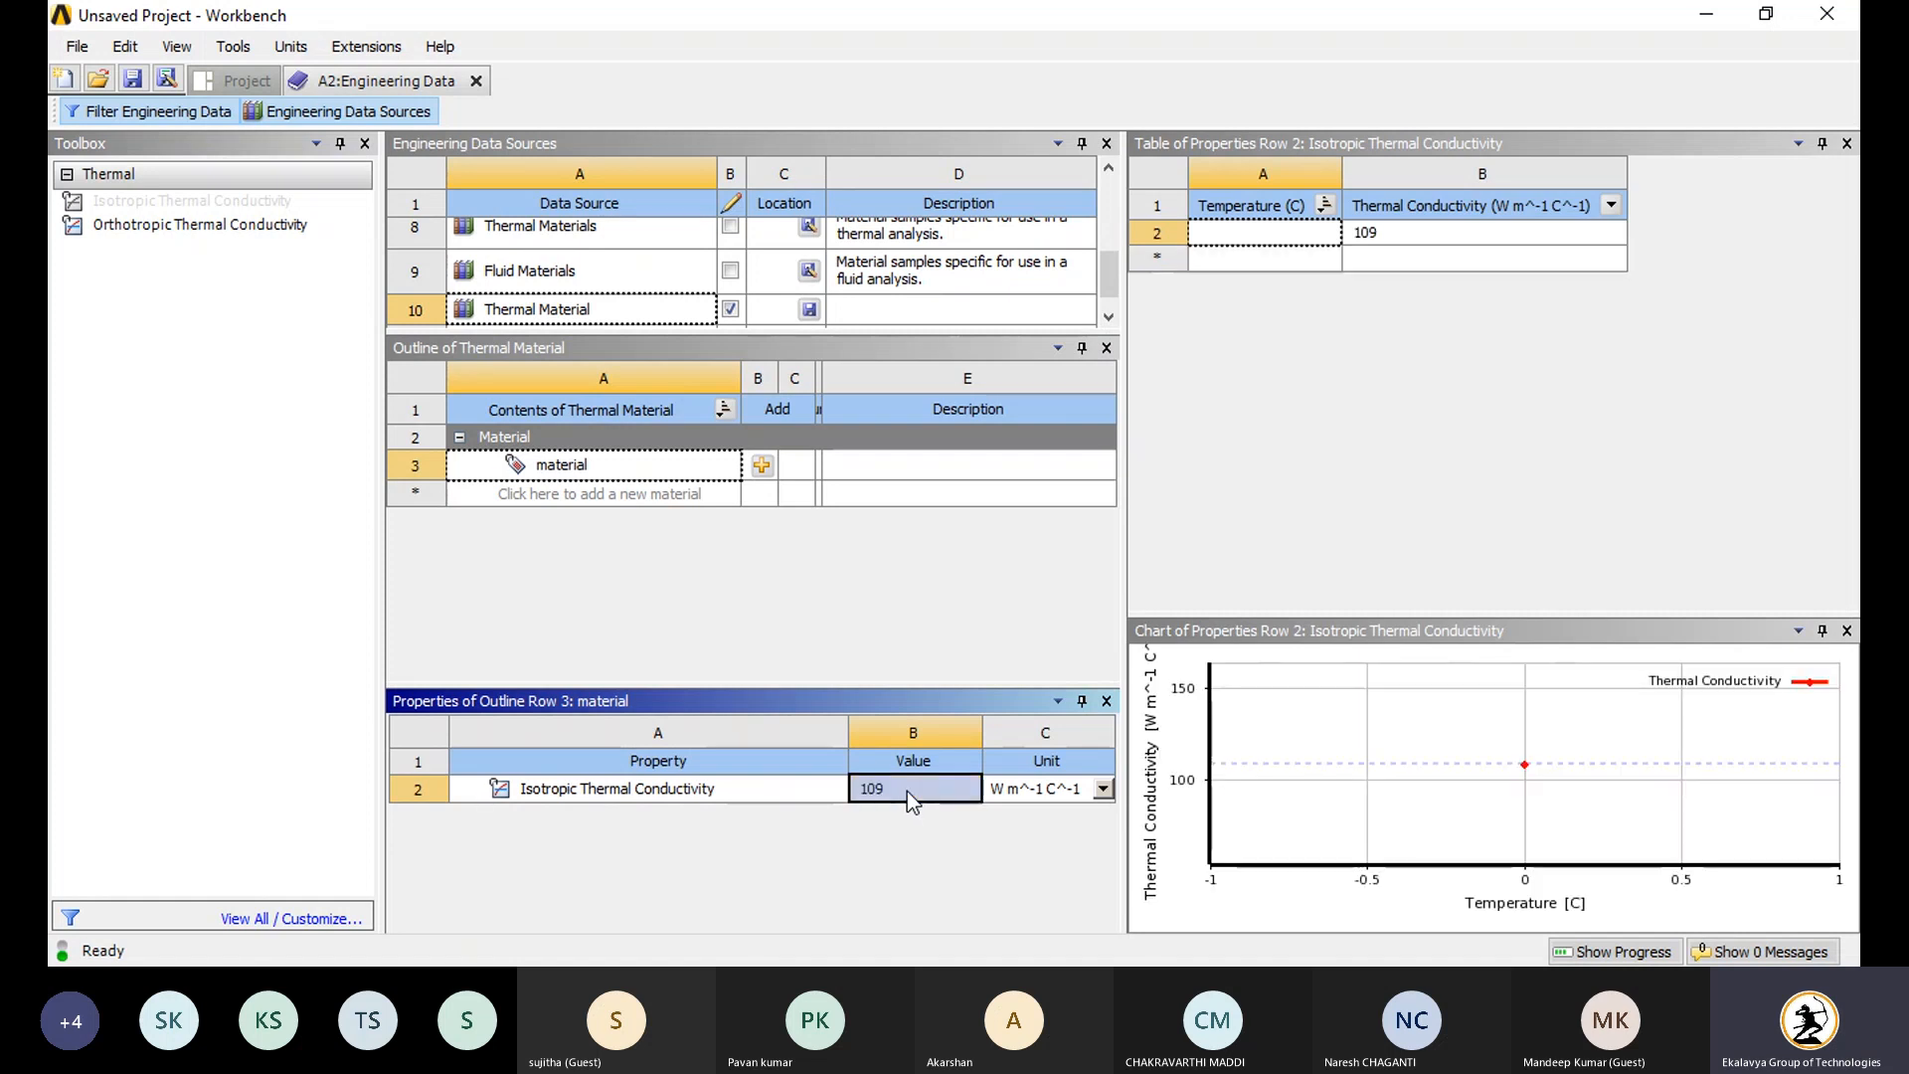
Step: Add the Orthotropic Thermal Conductivity property to the new material and display its property table
left_click(277, 229)
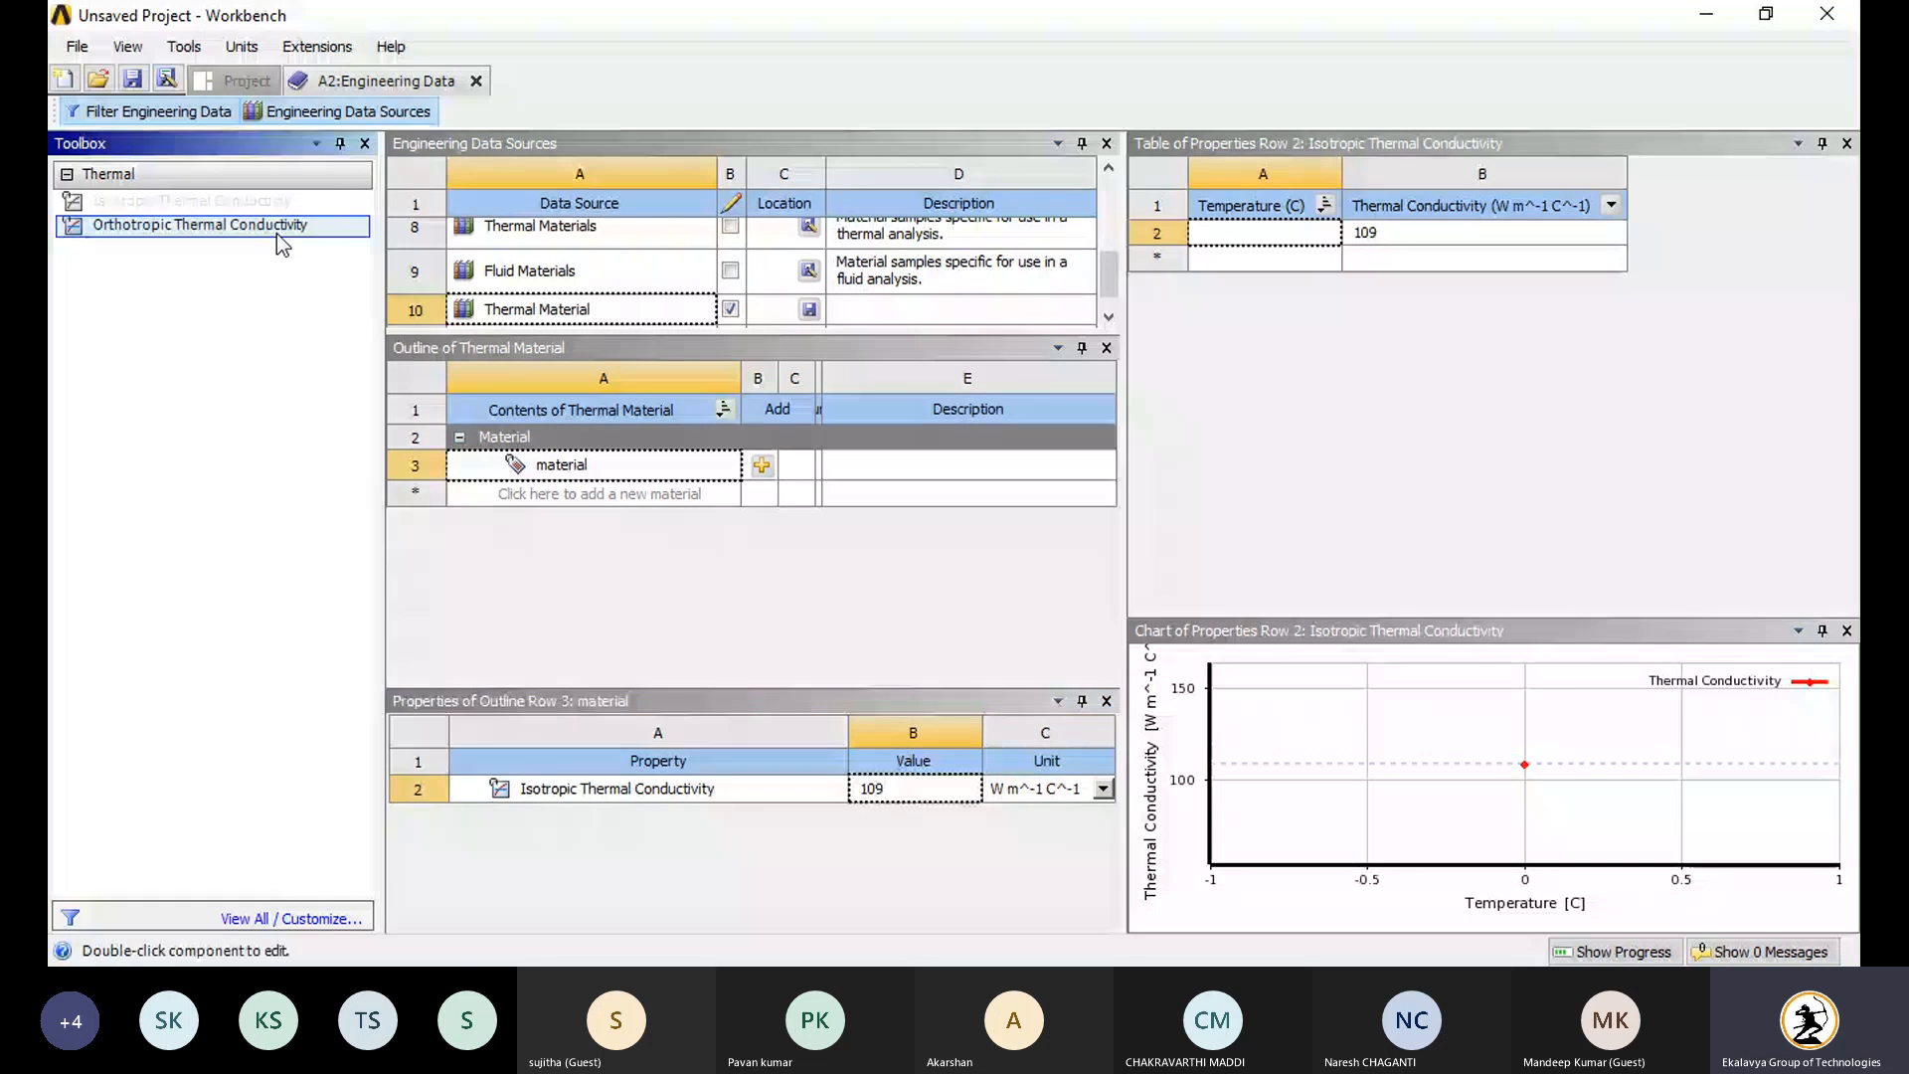
left_click_drag(276, 235, 915, 825)
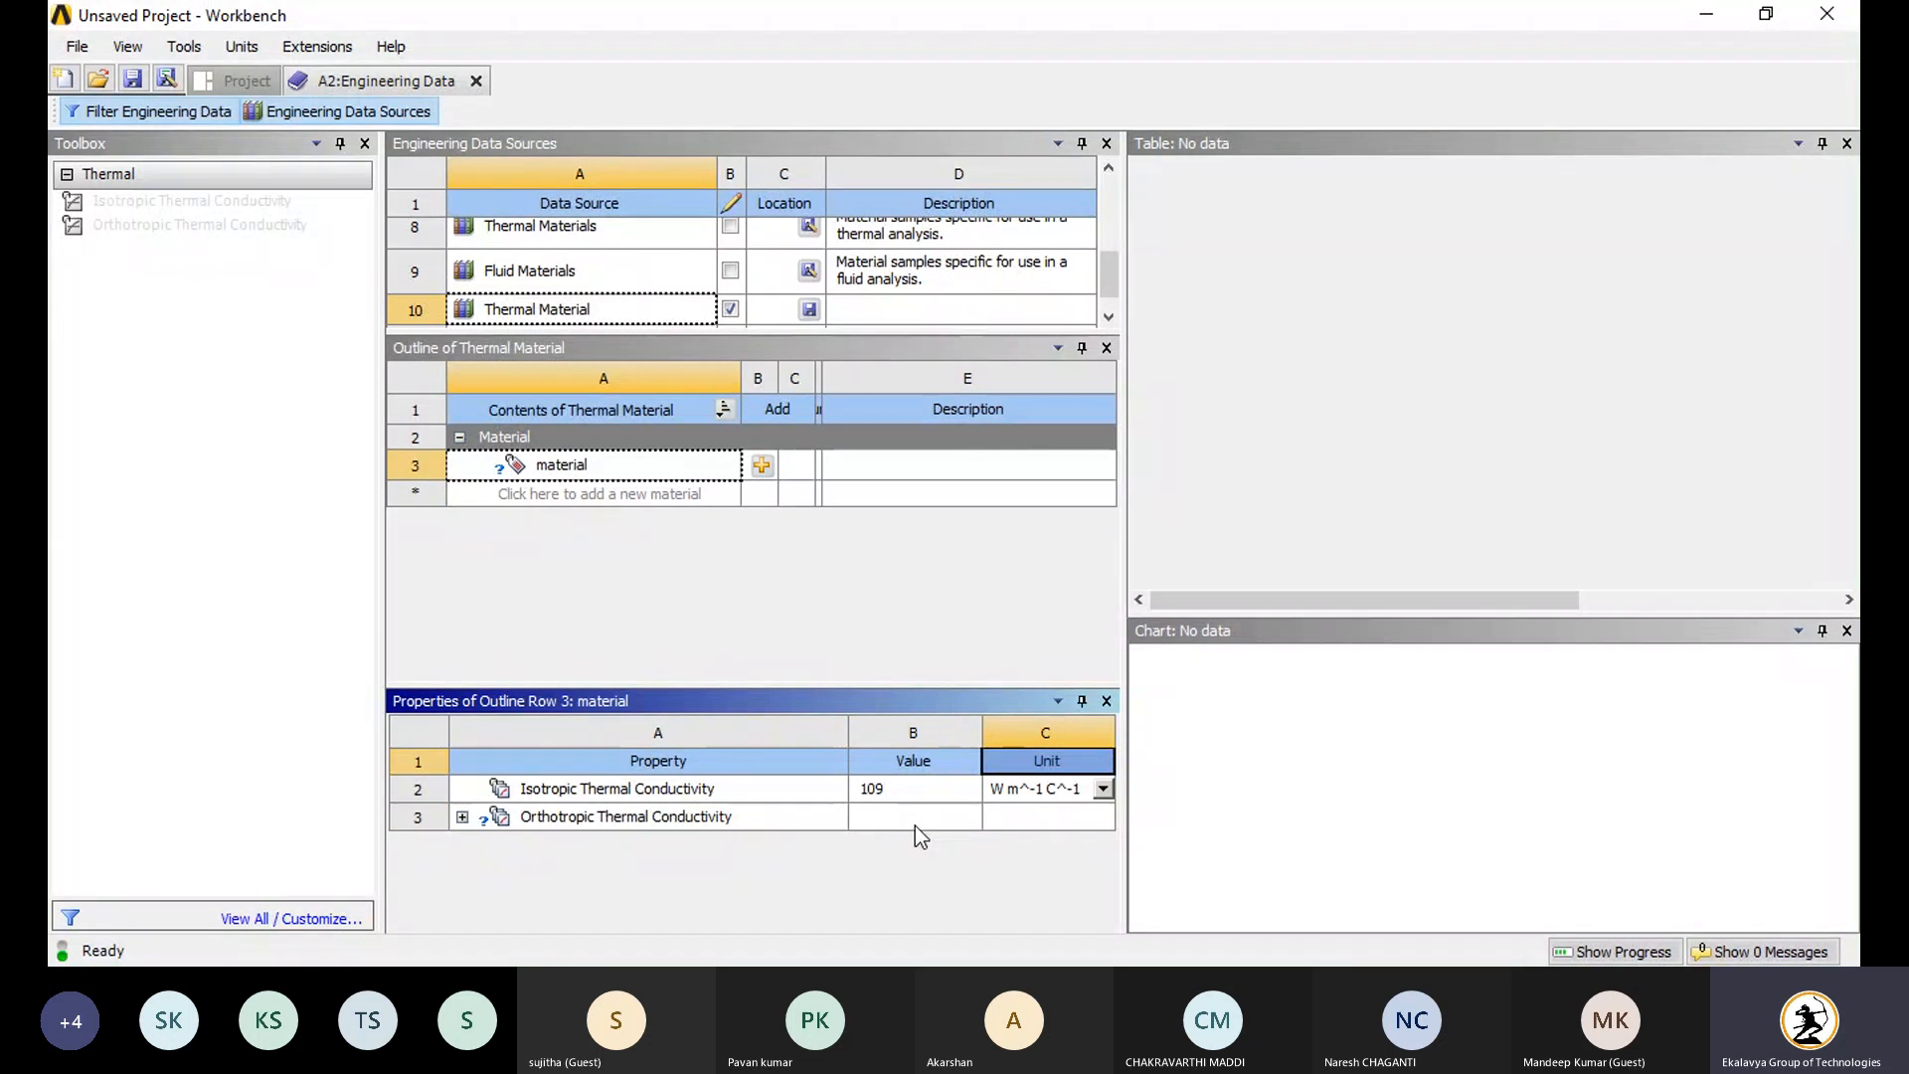
left_click(906, 819)
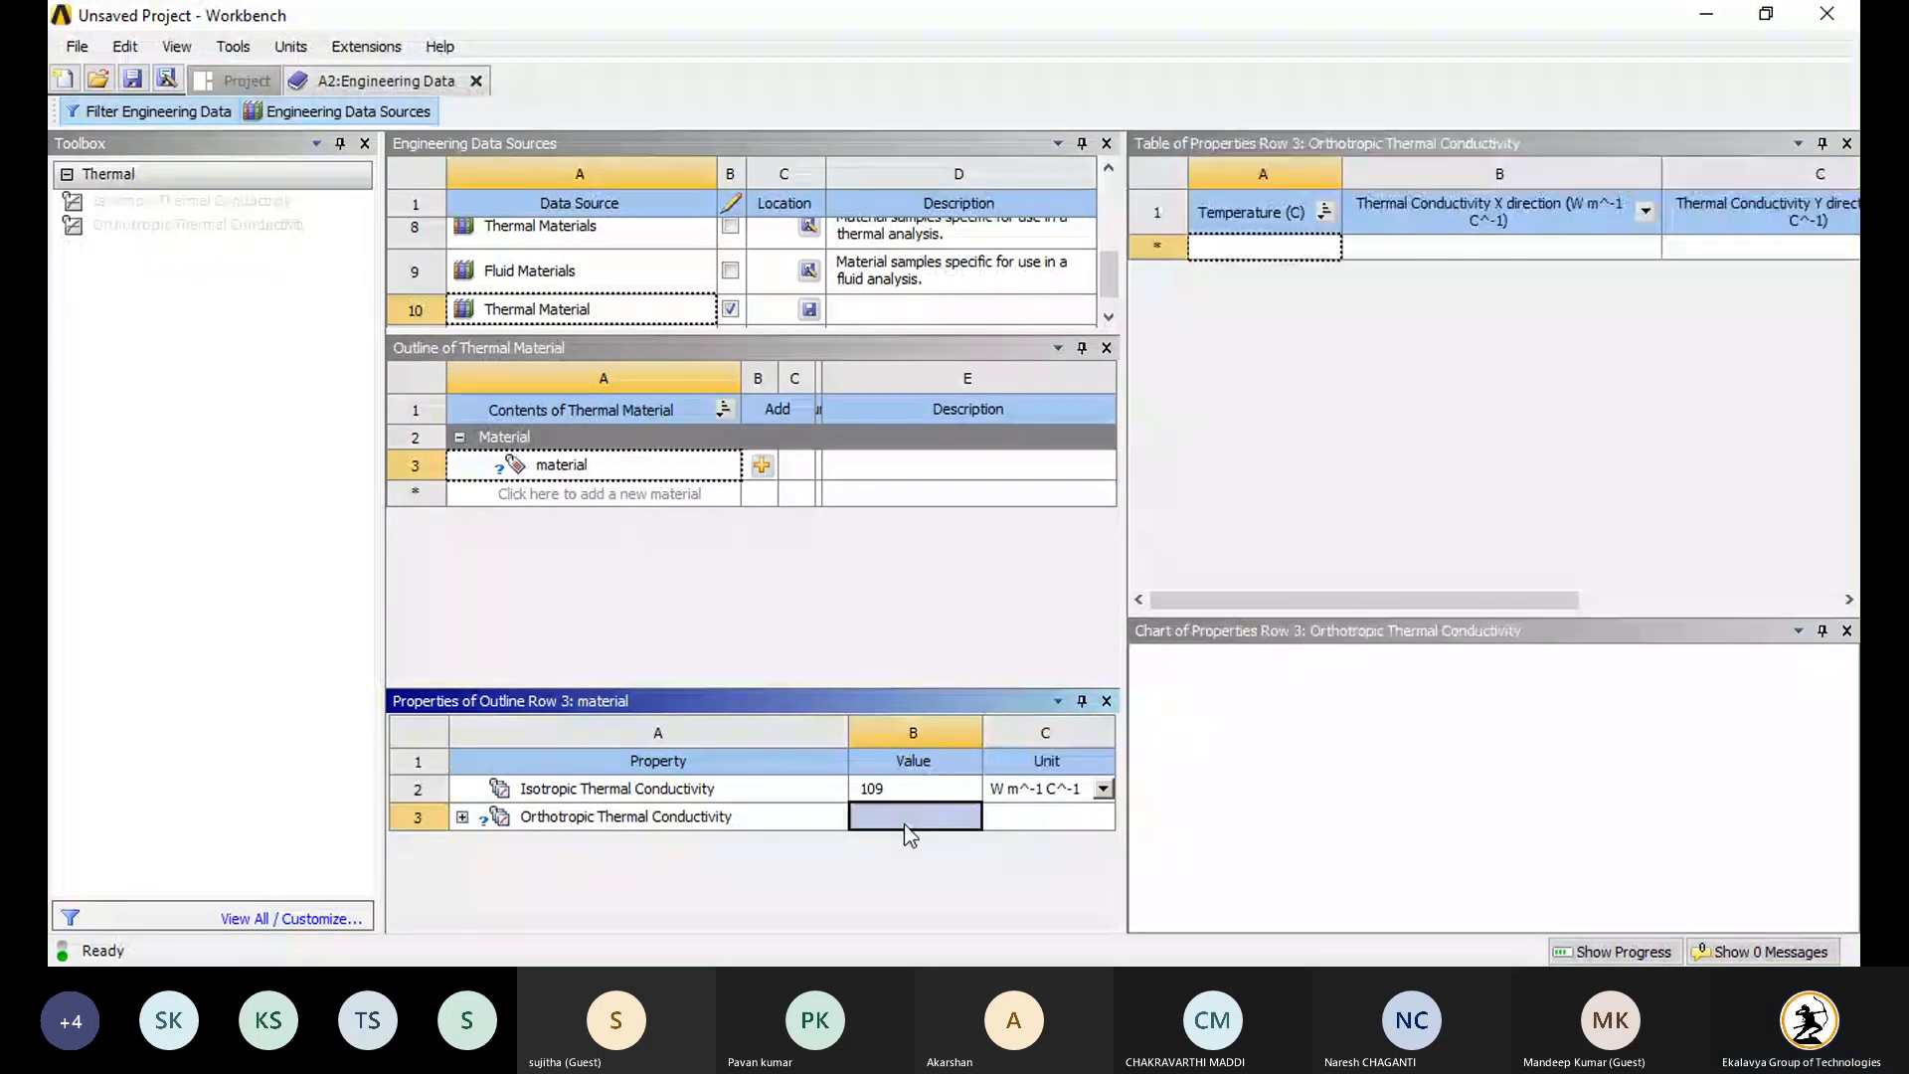
Step: Enter an orthotropic conductivity row at 250 °C with 400 W m^-1 C^-1 in X and 250 W m^-1 C^-1 in Y
left_click(1262, 254)
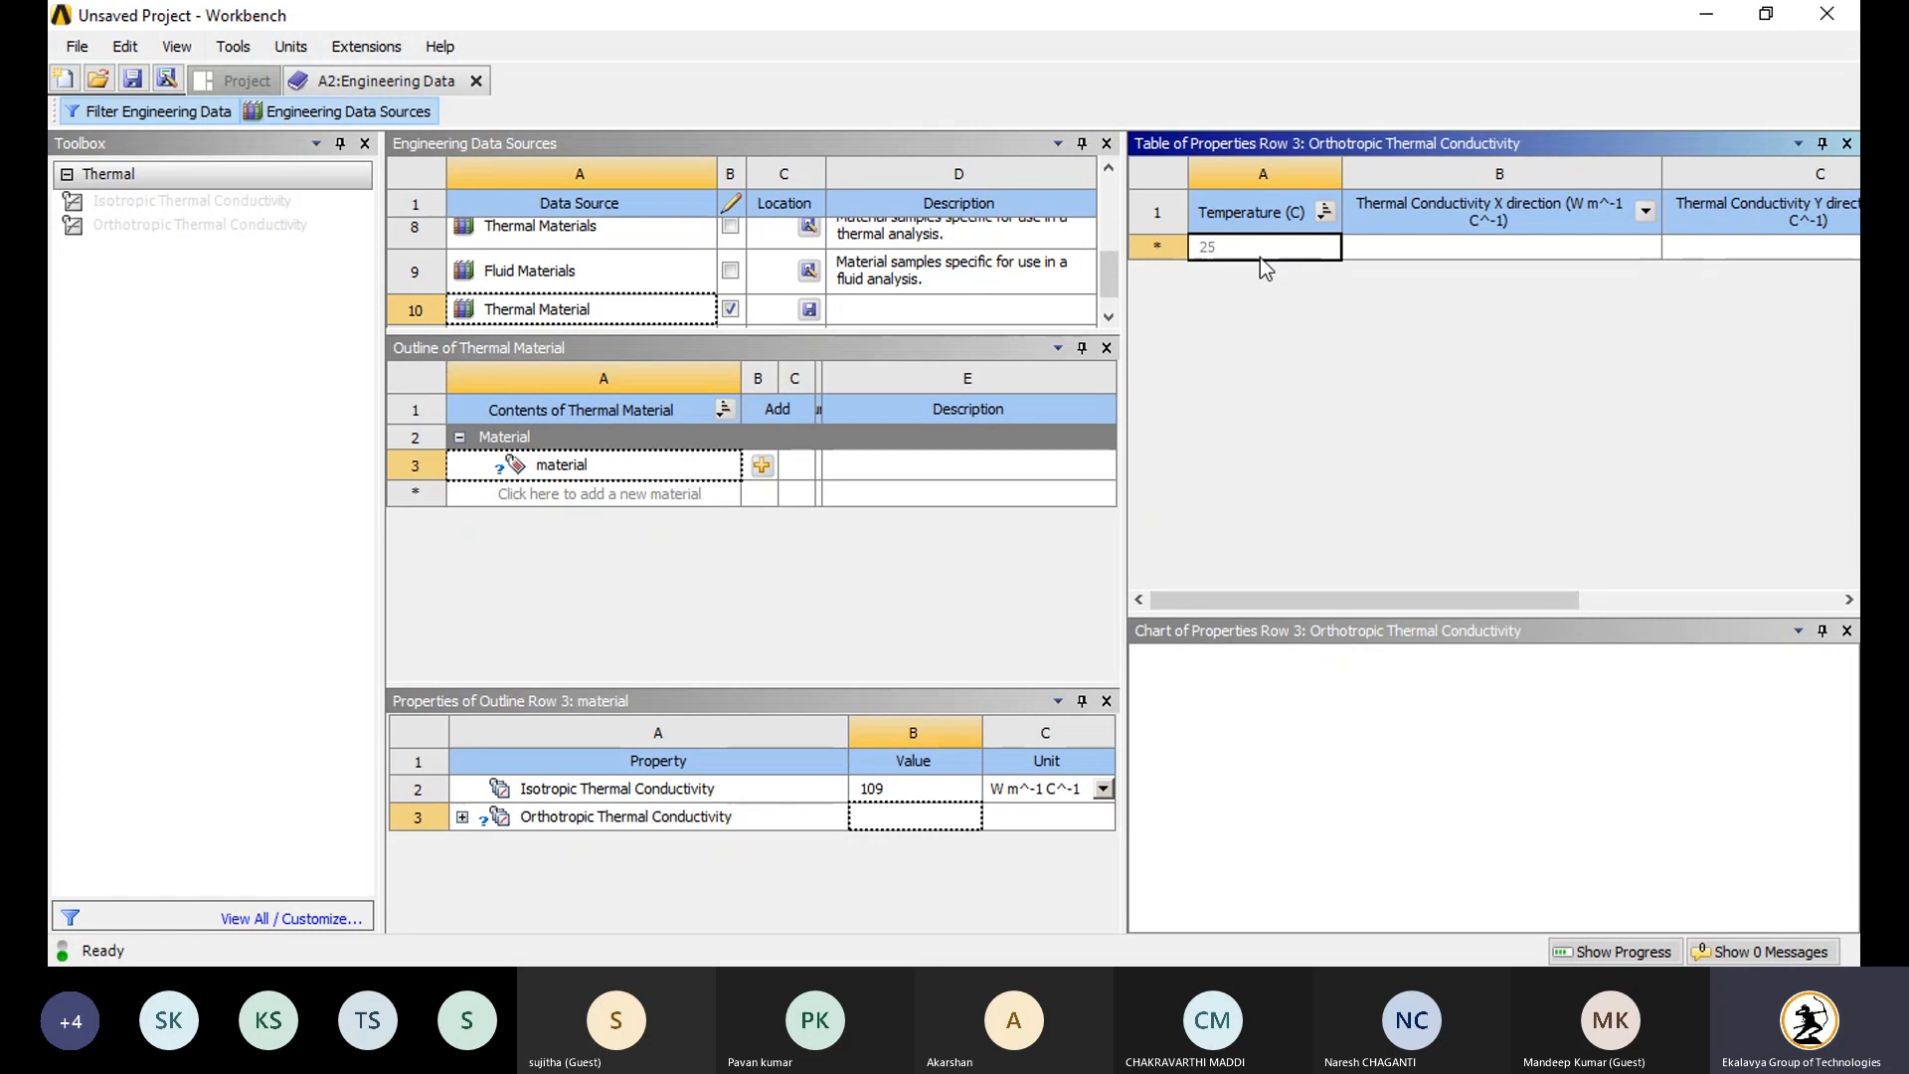
left_click(1430, 255)
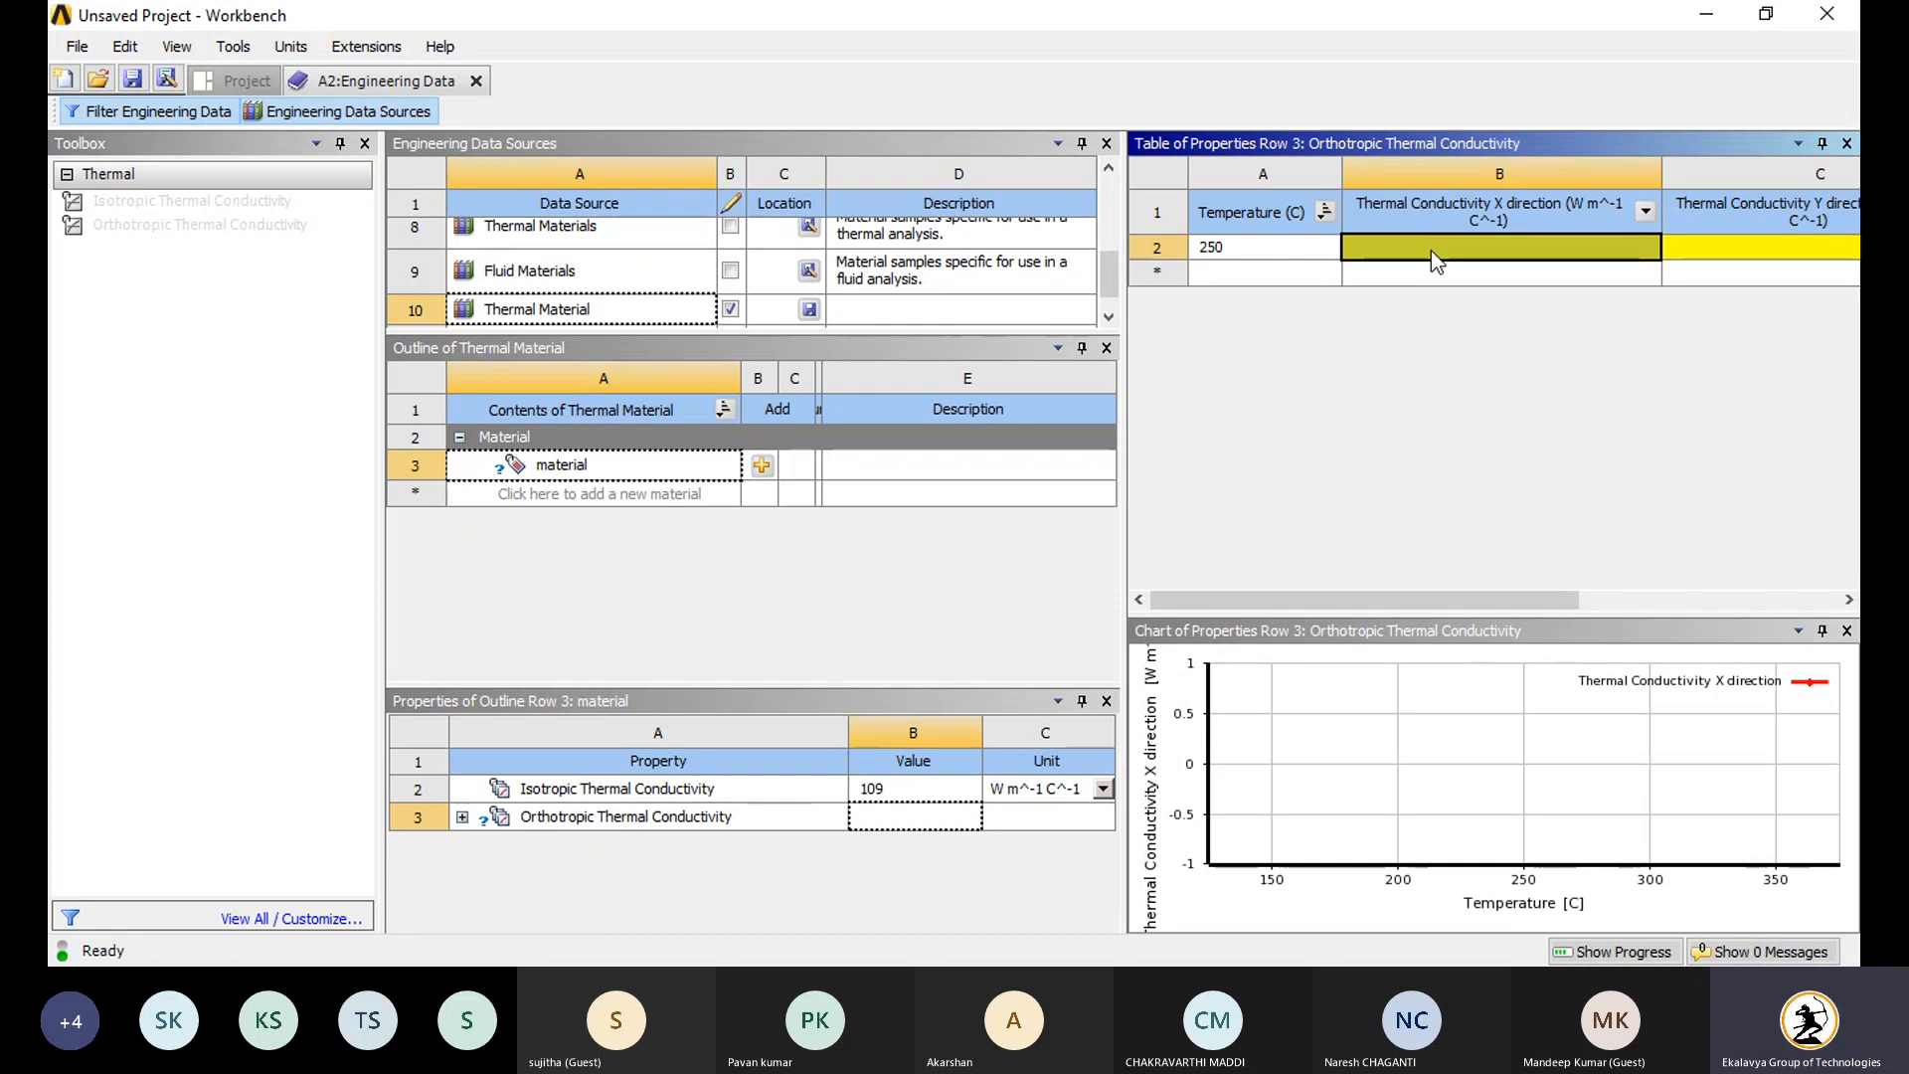
type("400")
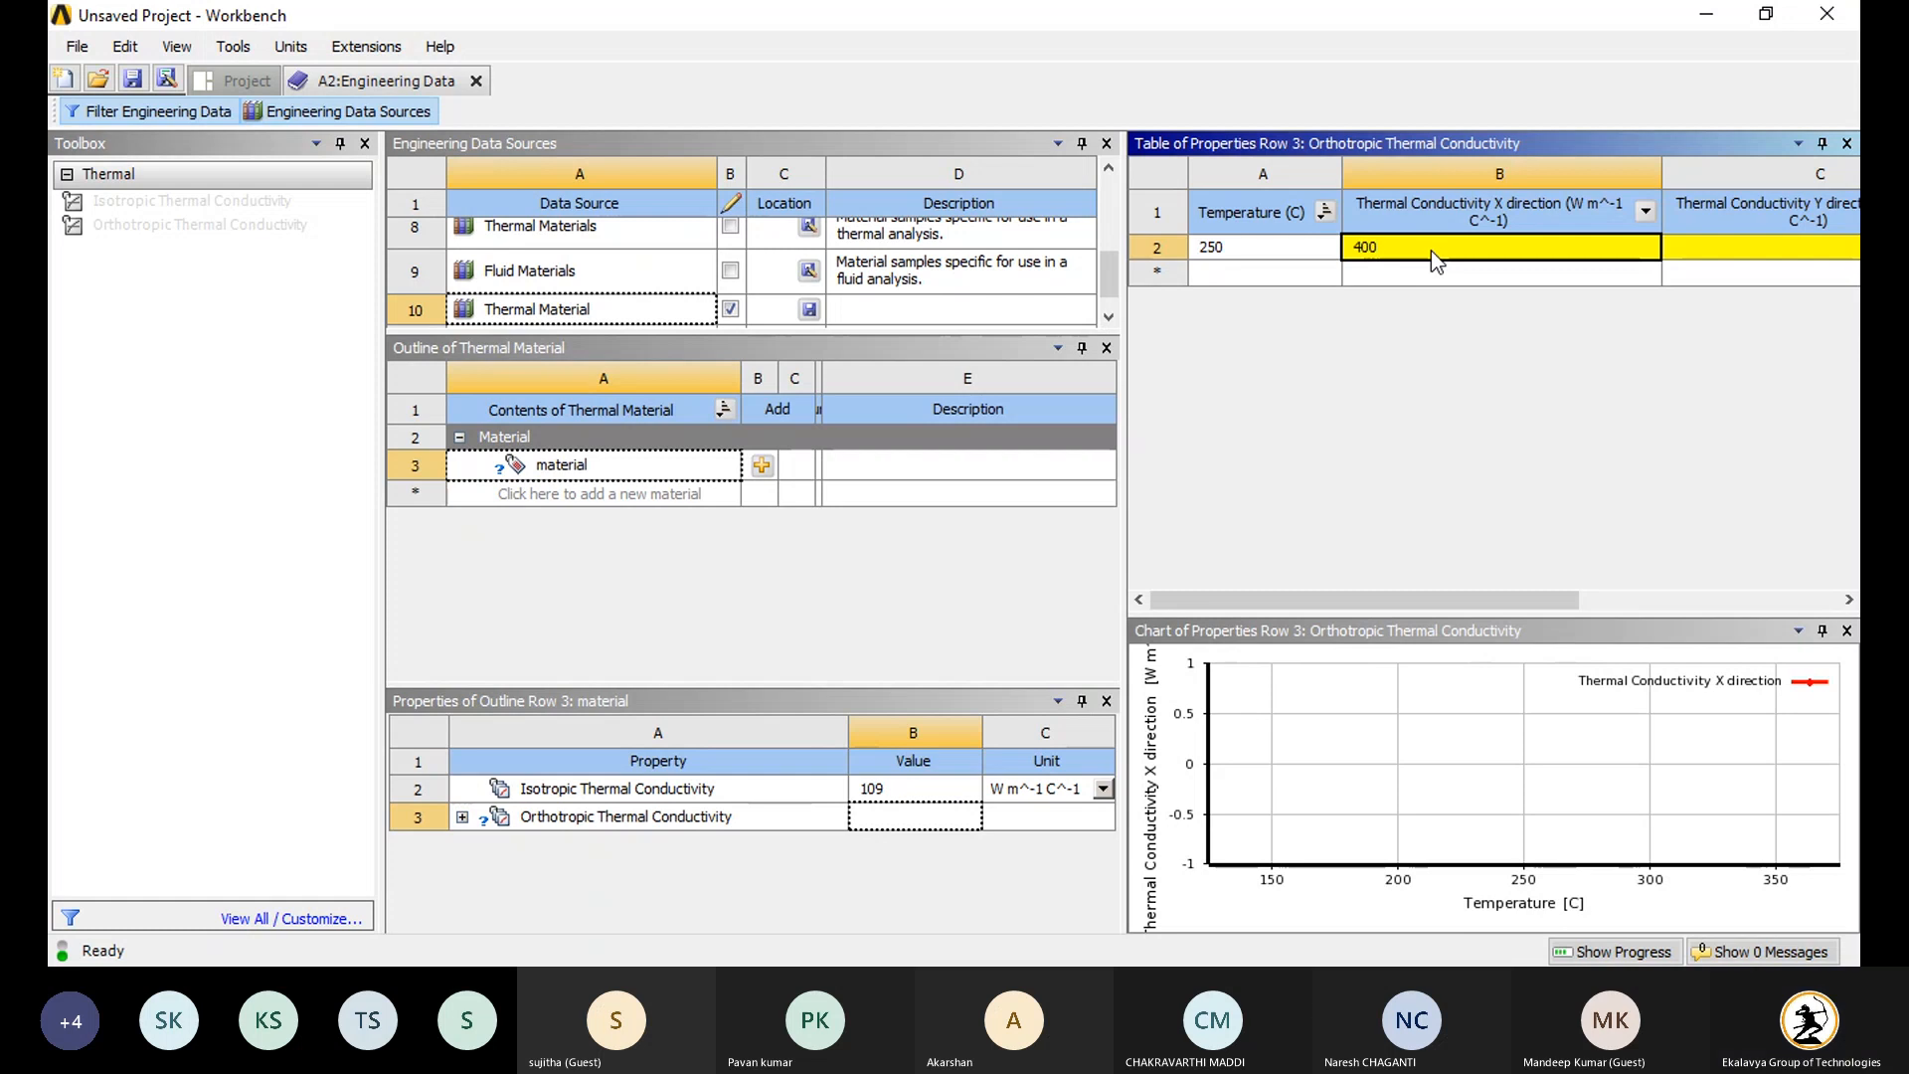
left_click(1750, 256)
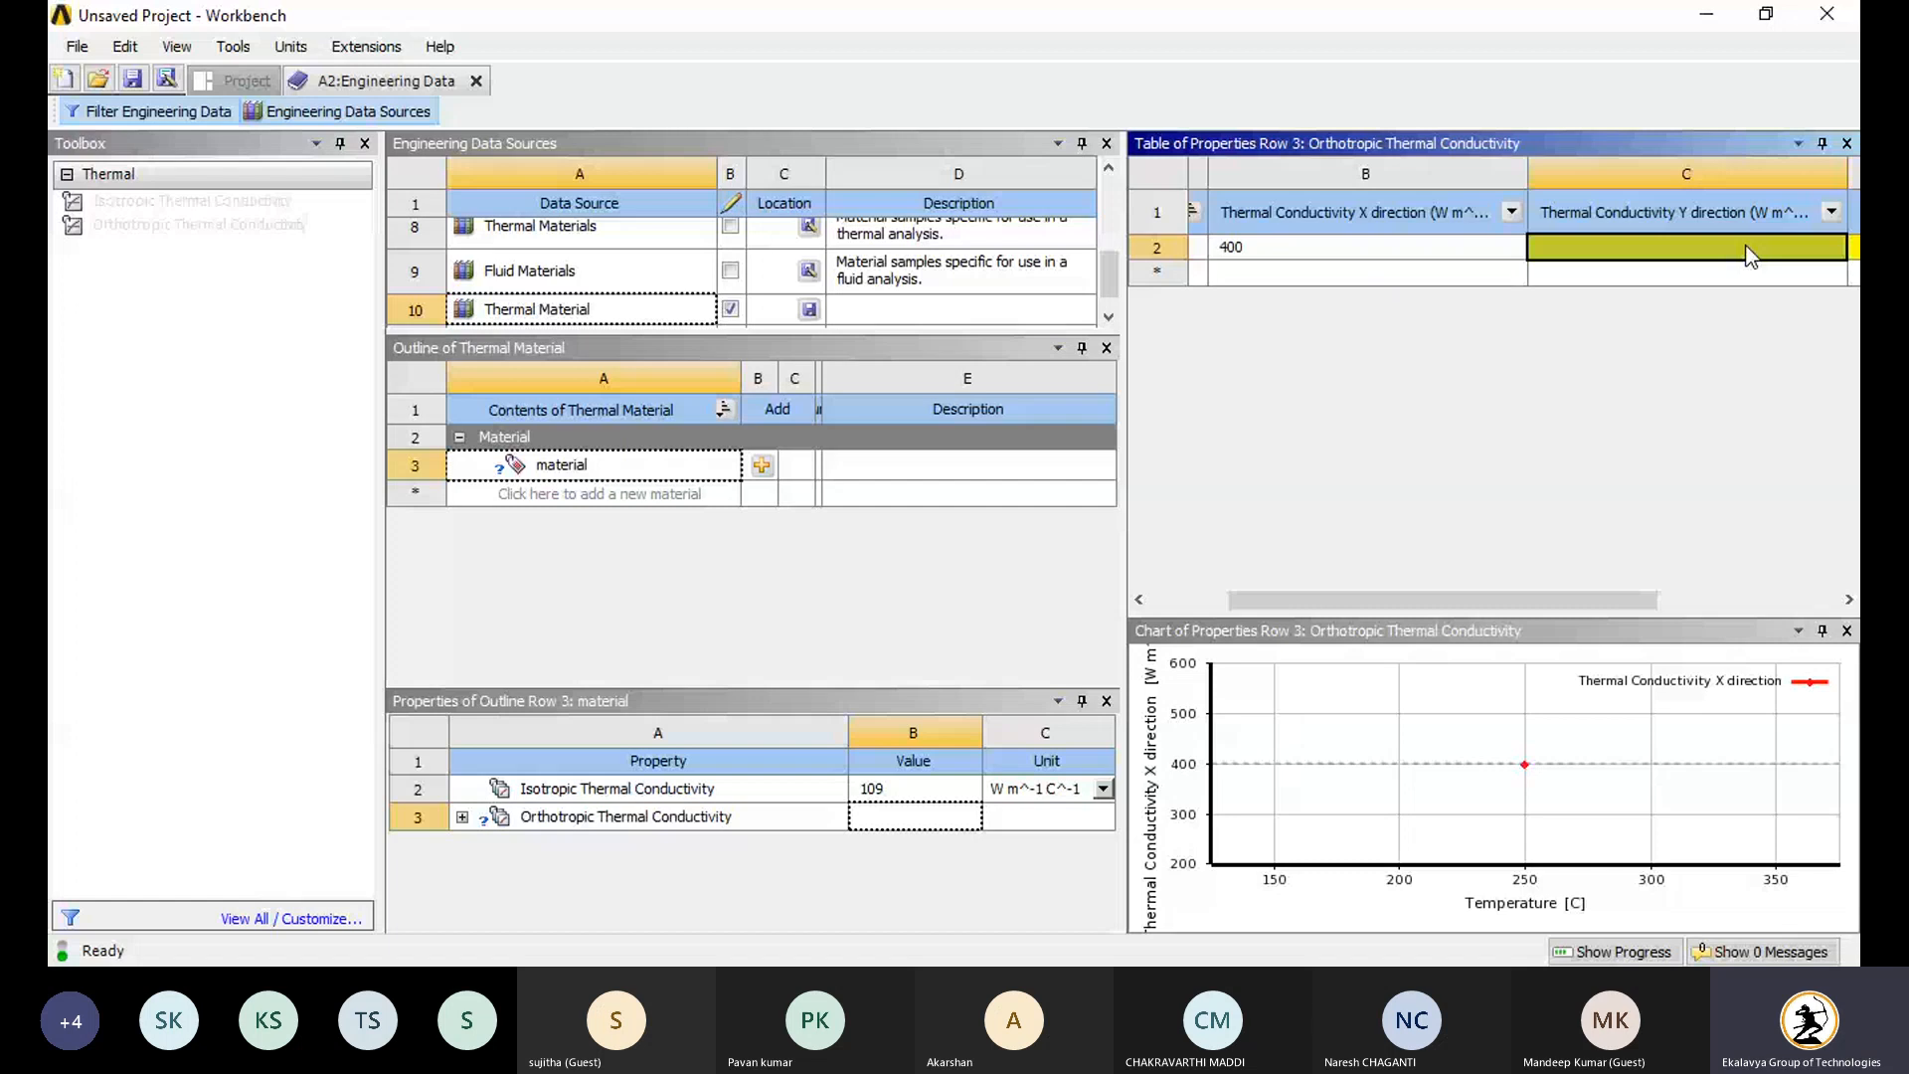
type("250")
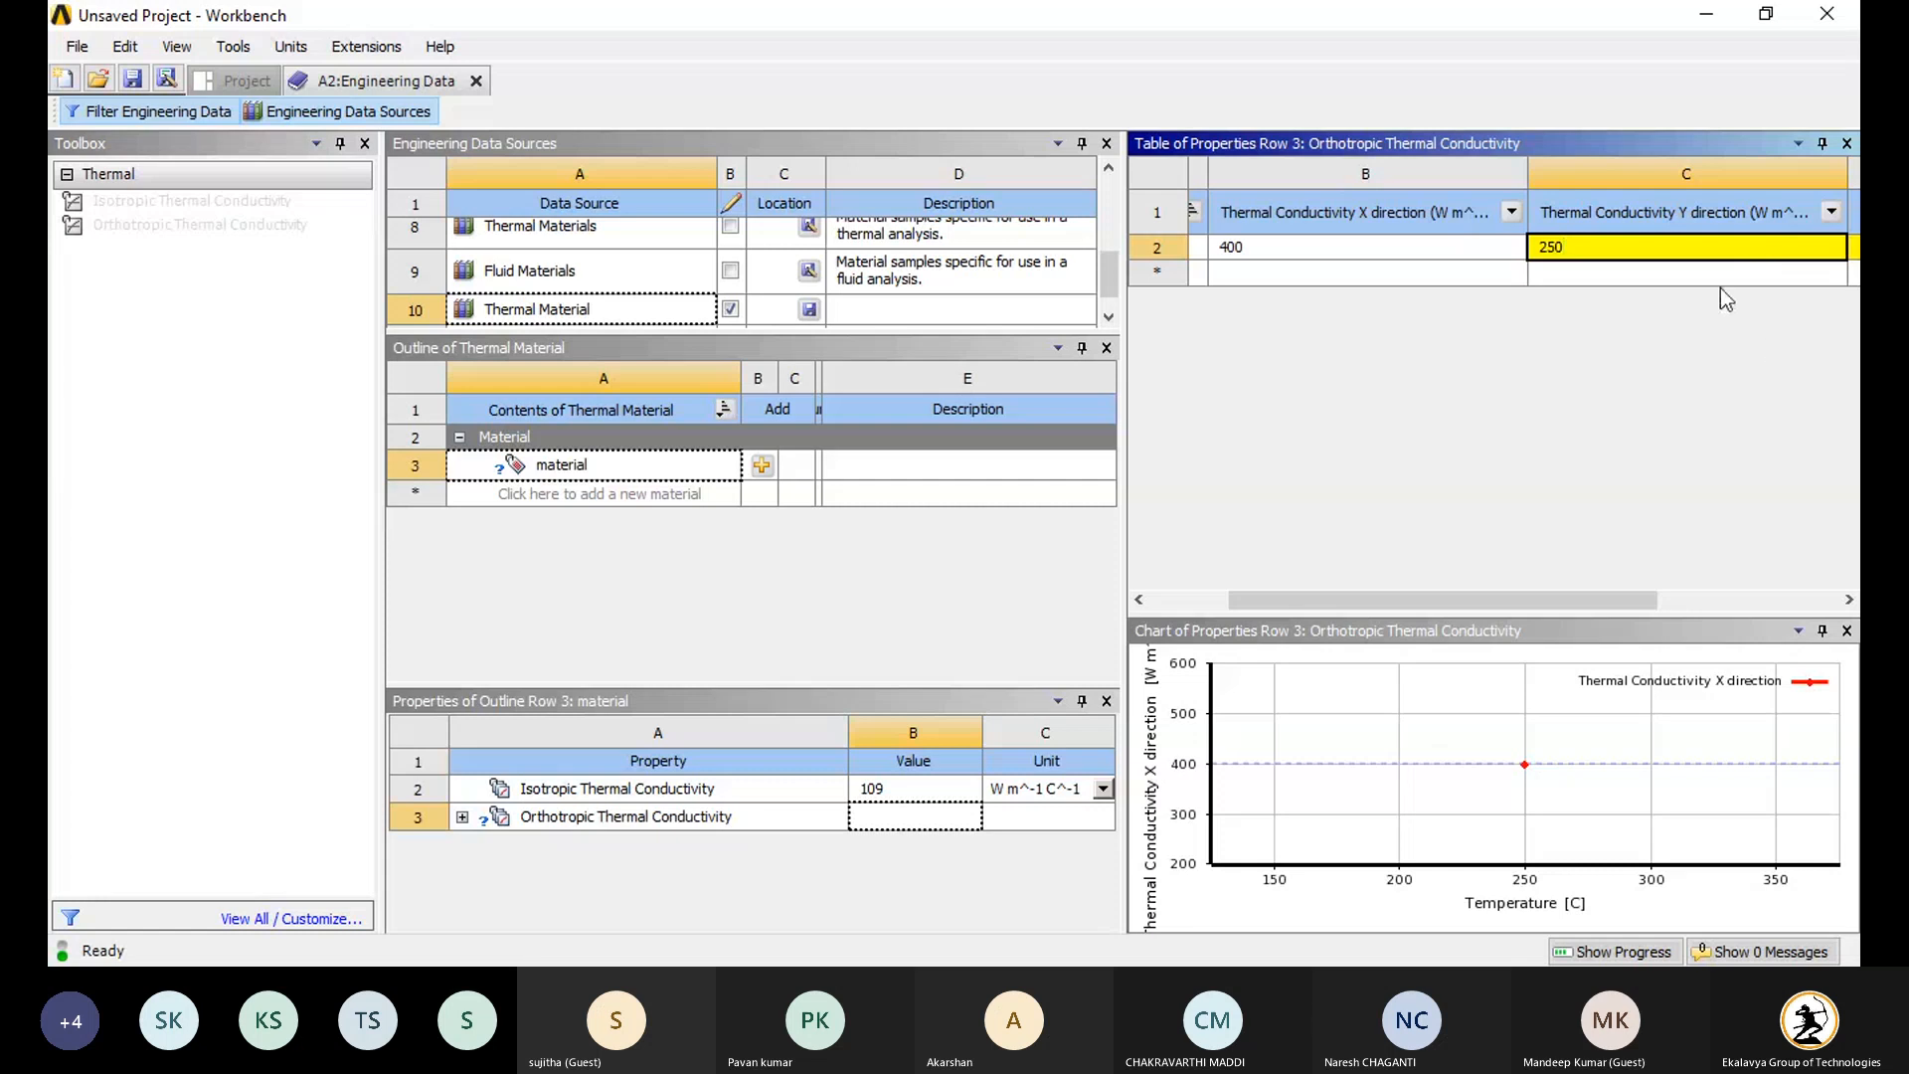
left_click(1720, 284)
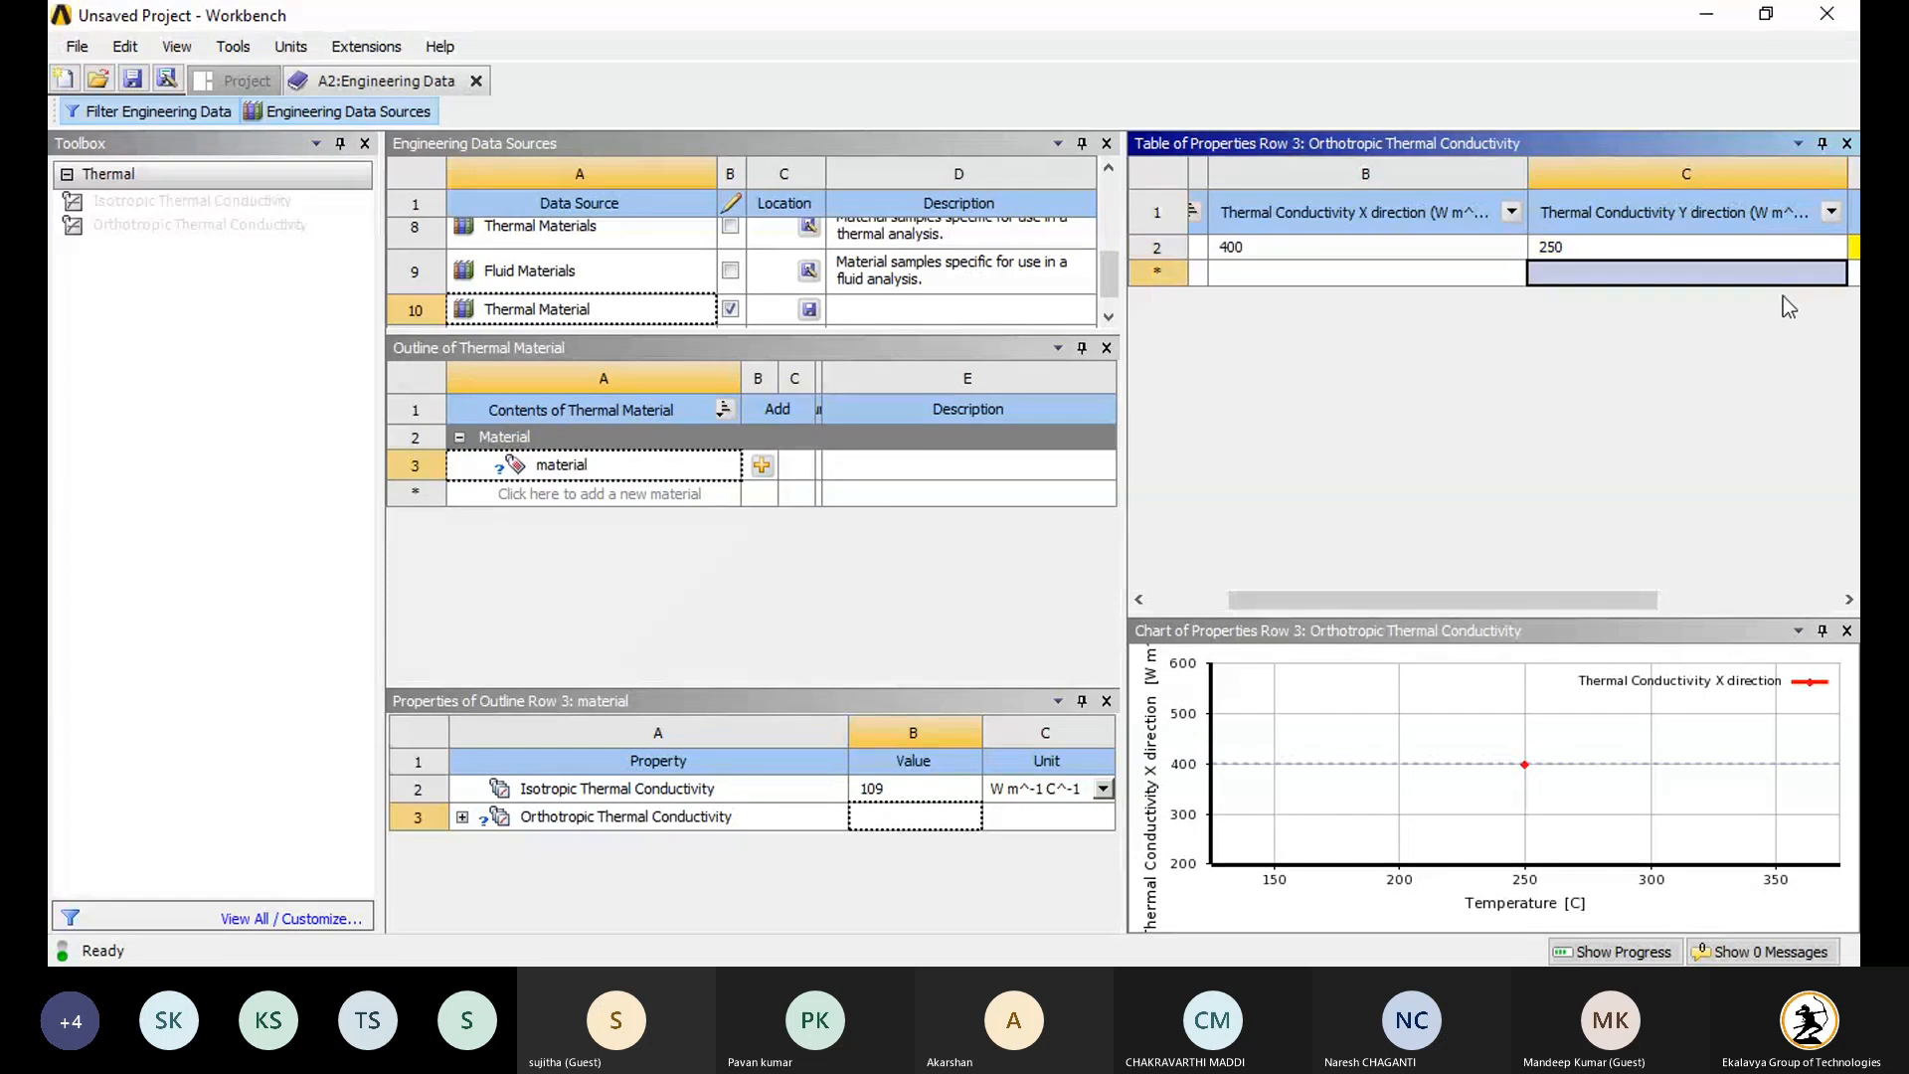
left_click(1745, 181)
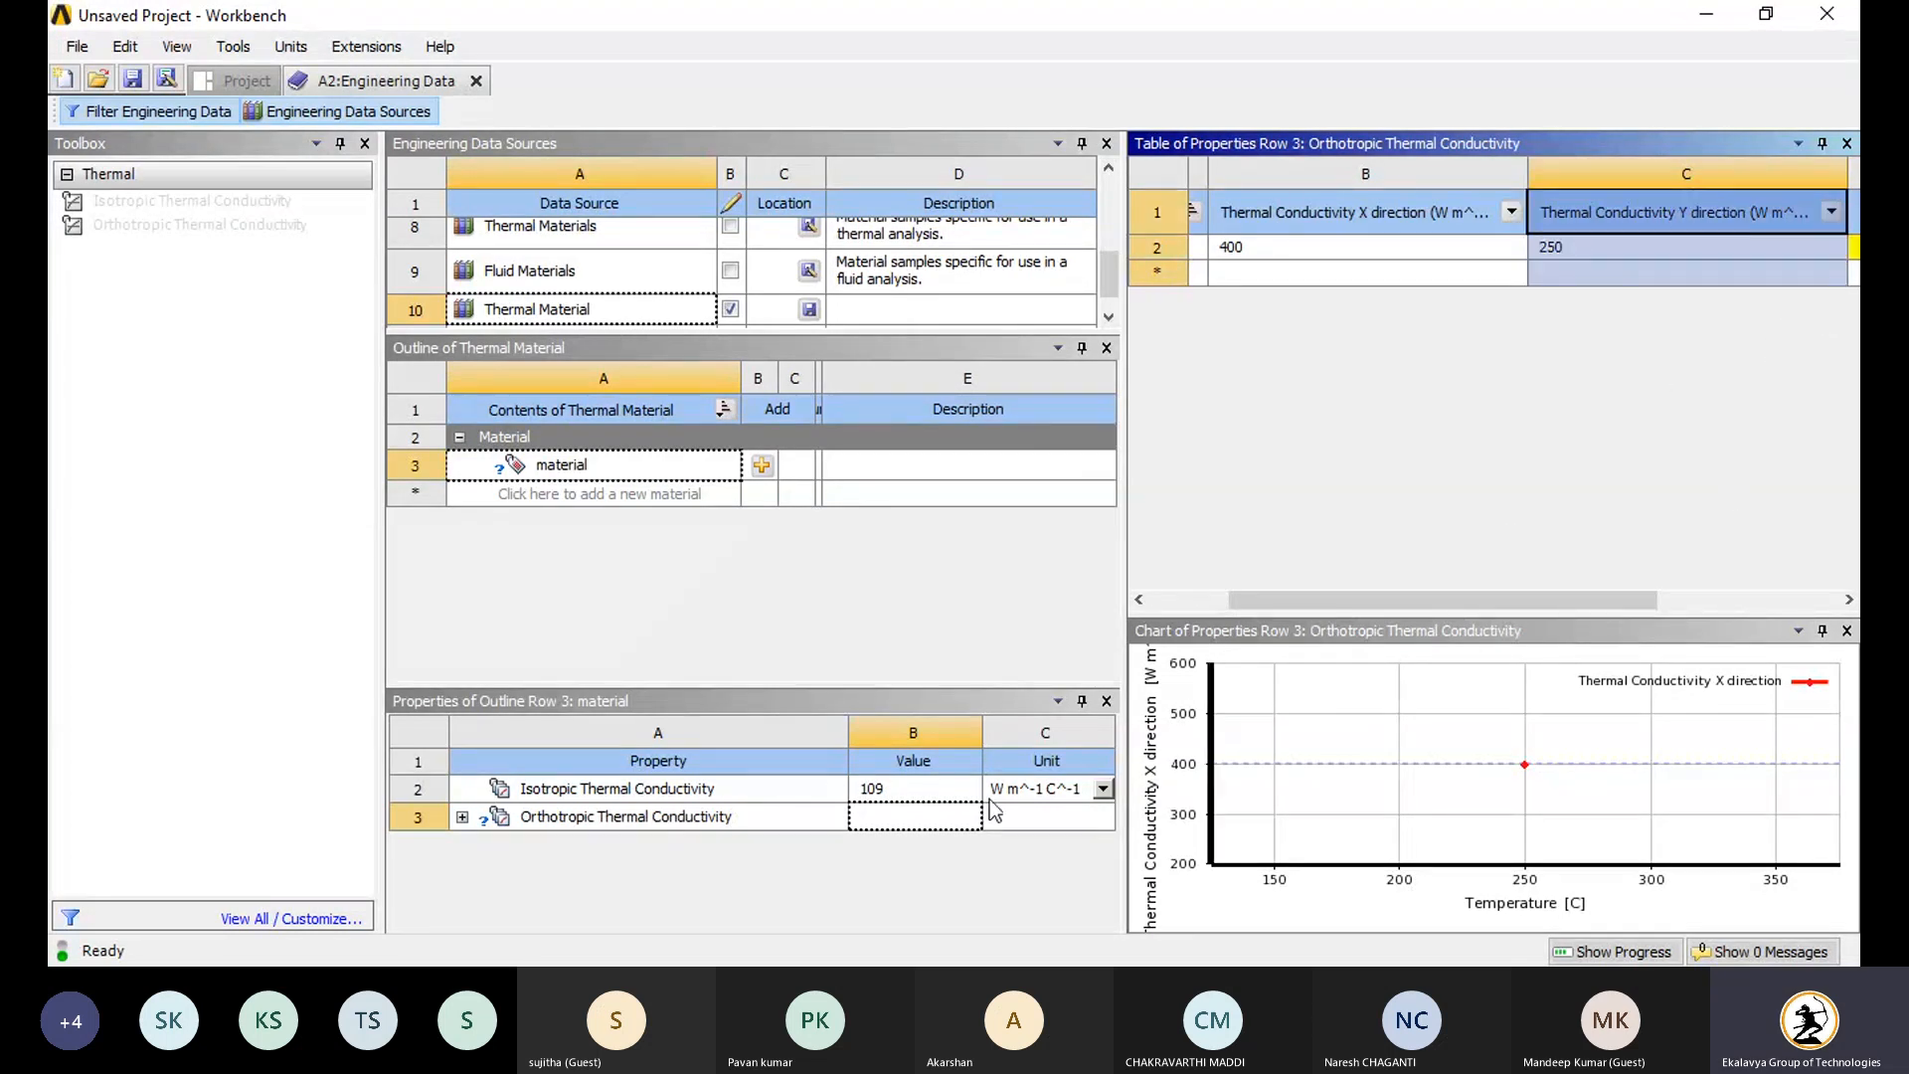
left_click(1387, 273)
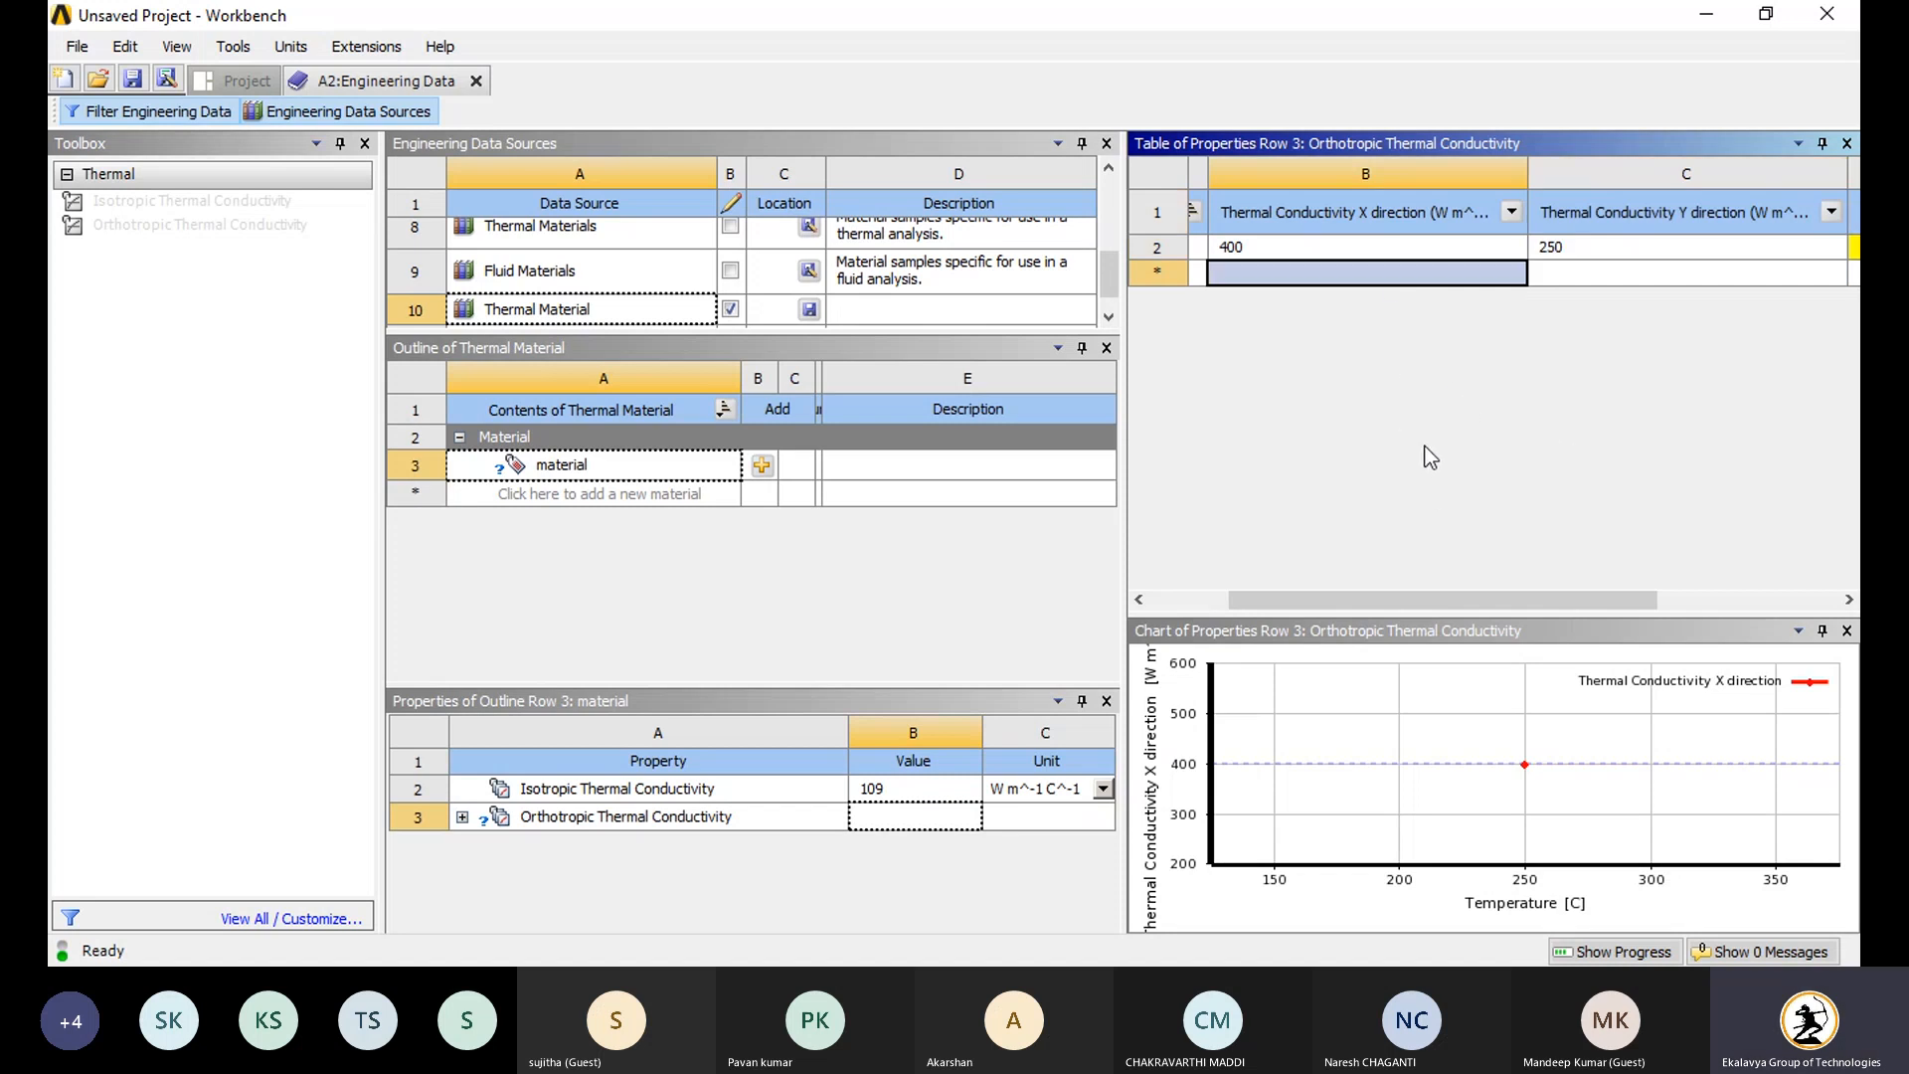
Step: Turn off engineering data filtering and try to add the new material to the project
left_click(140, 112)
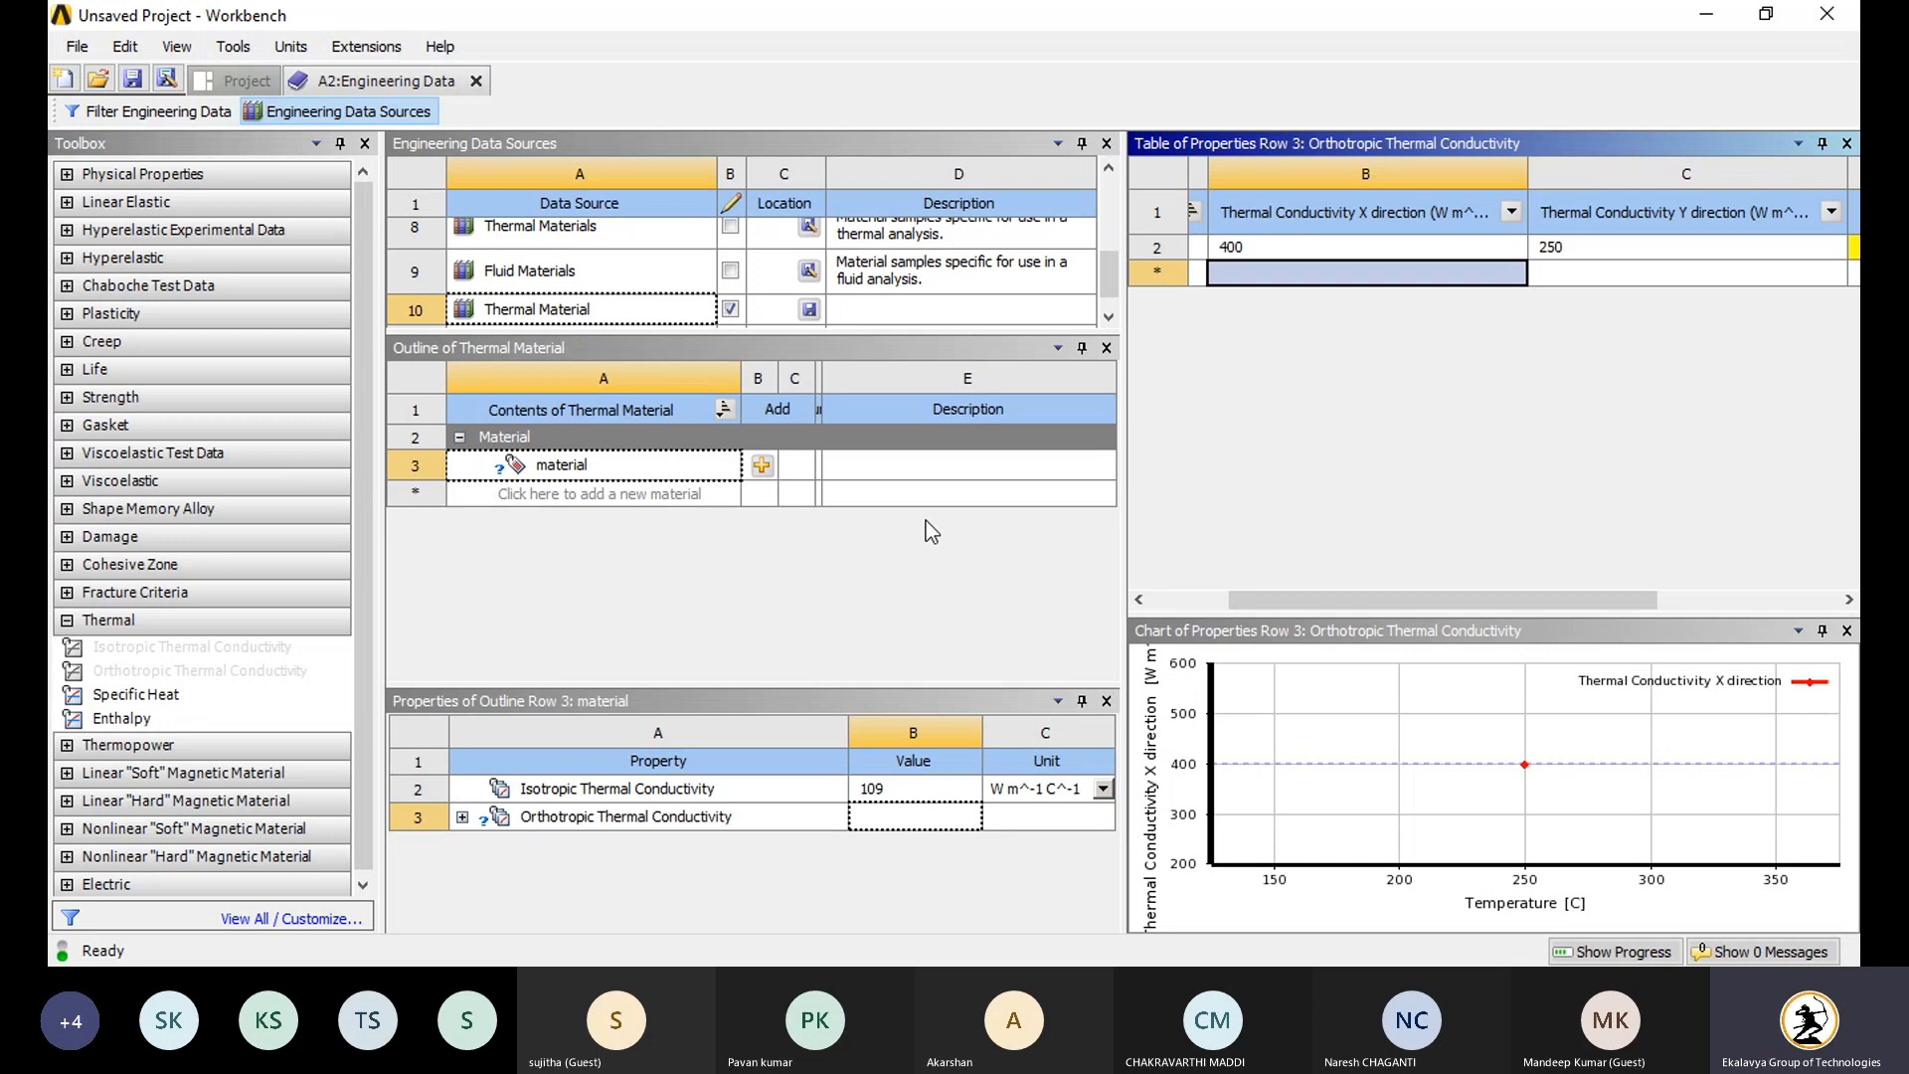
left_click(763, 466)
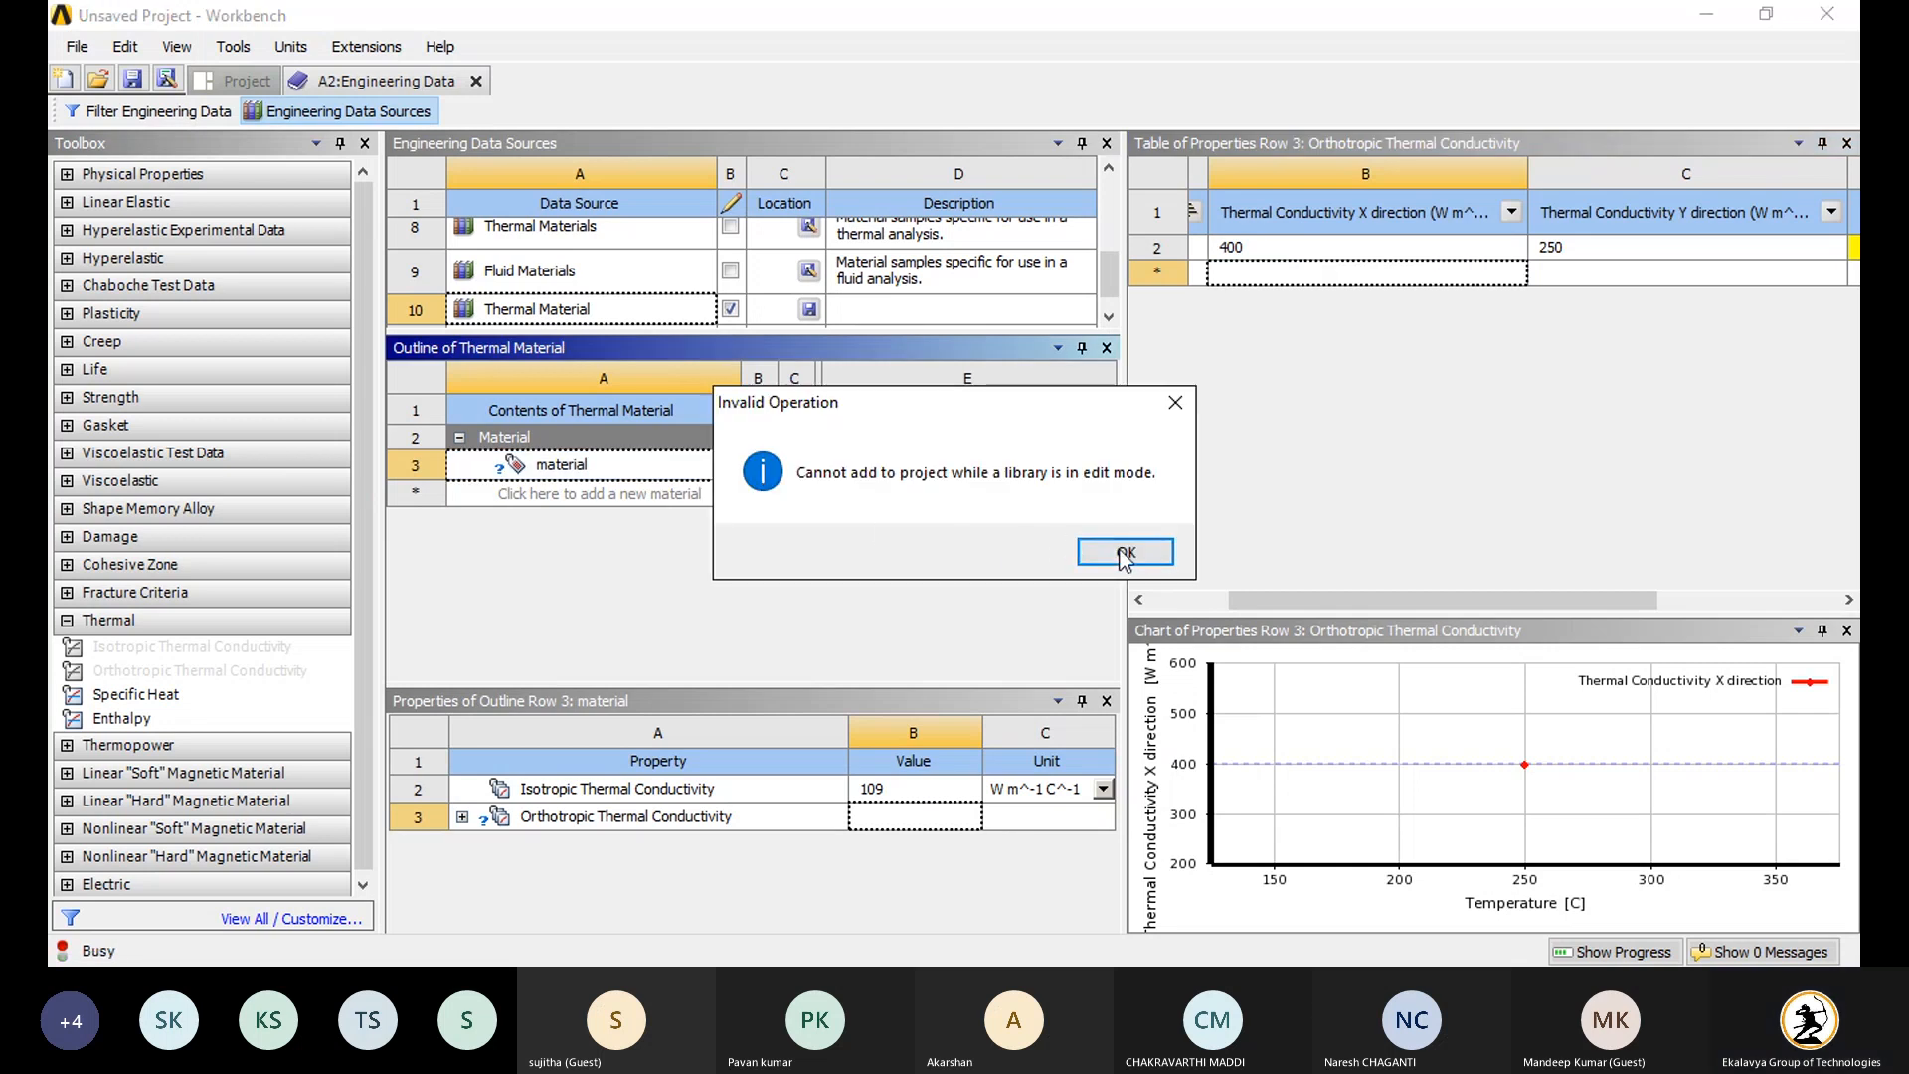
left_click(1127, 552)
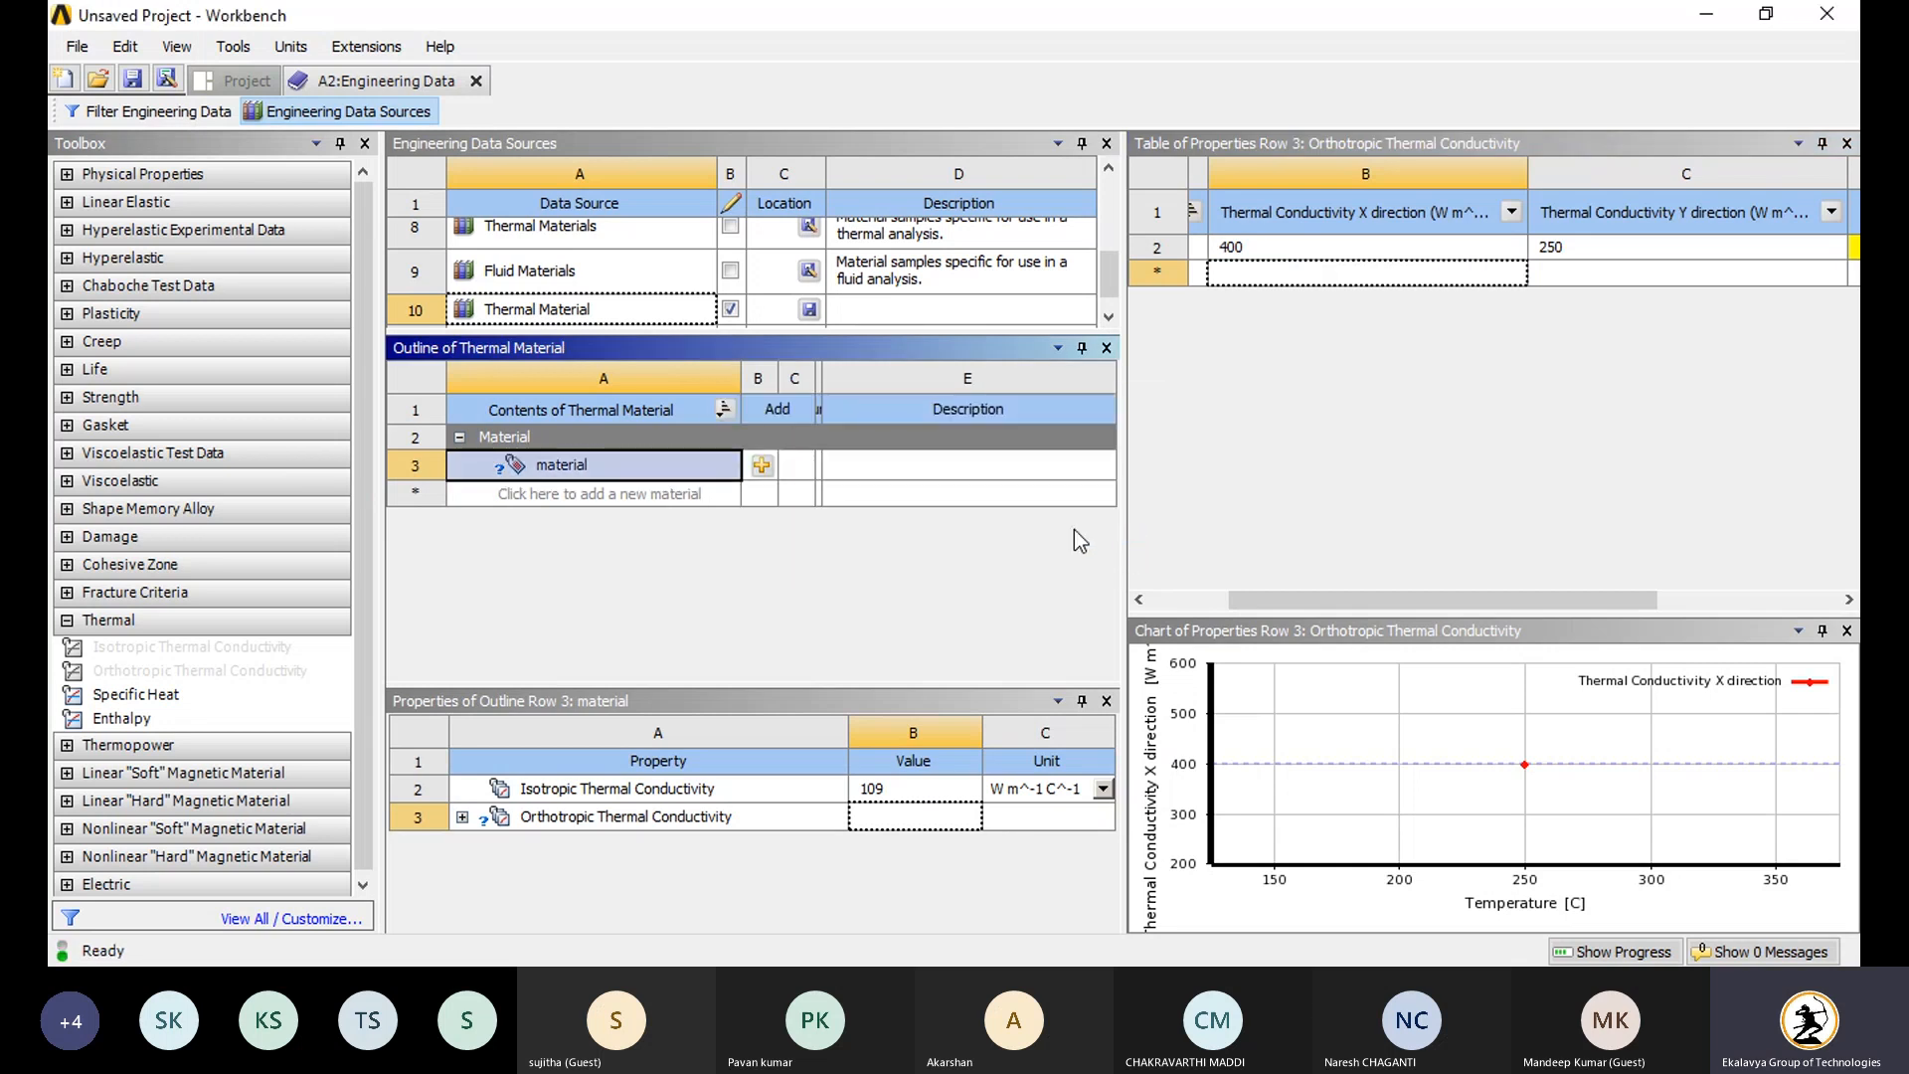
Step: Take the Thermal Material library out of edit mode and add its material to the project
left_click(730, 311)
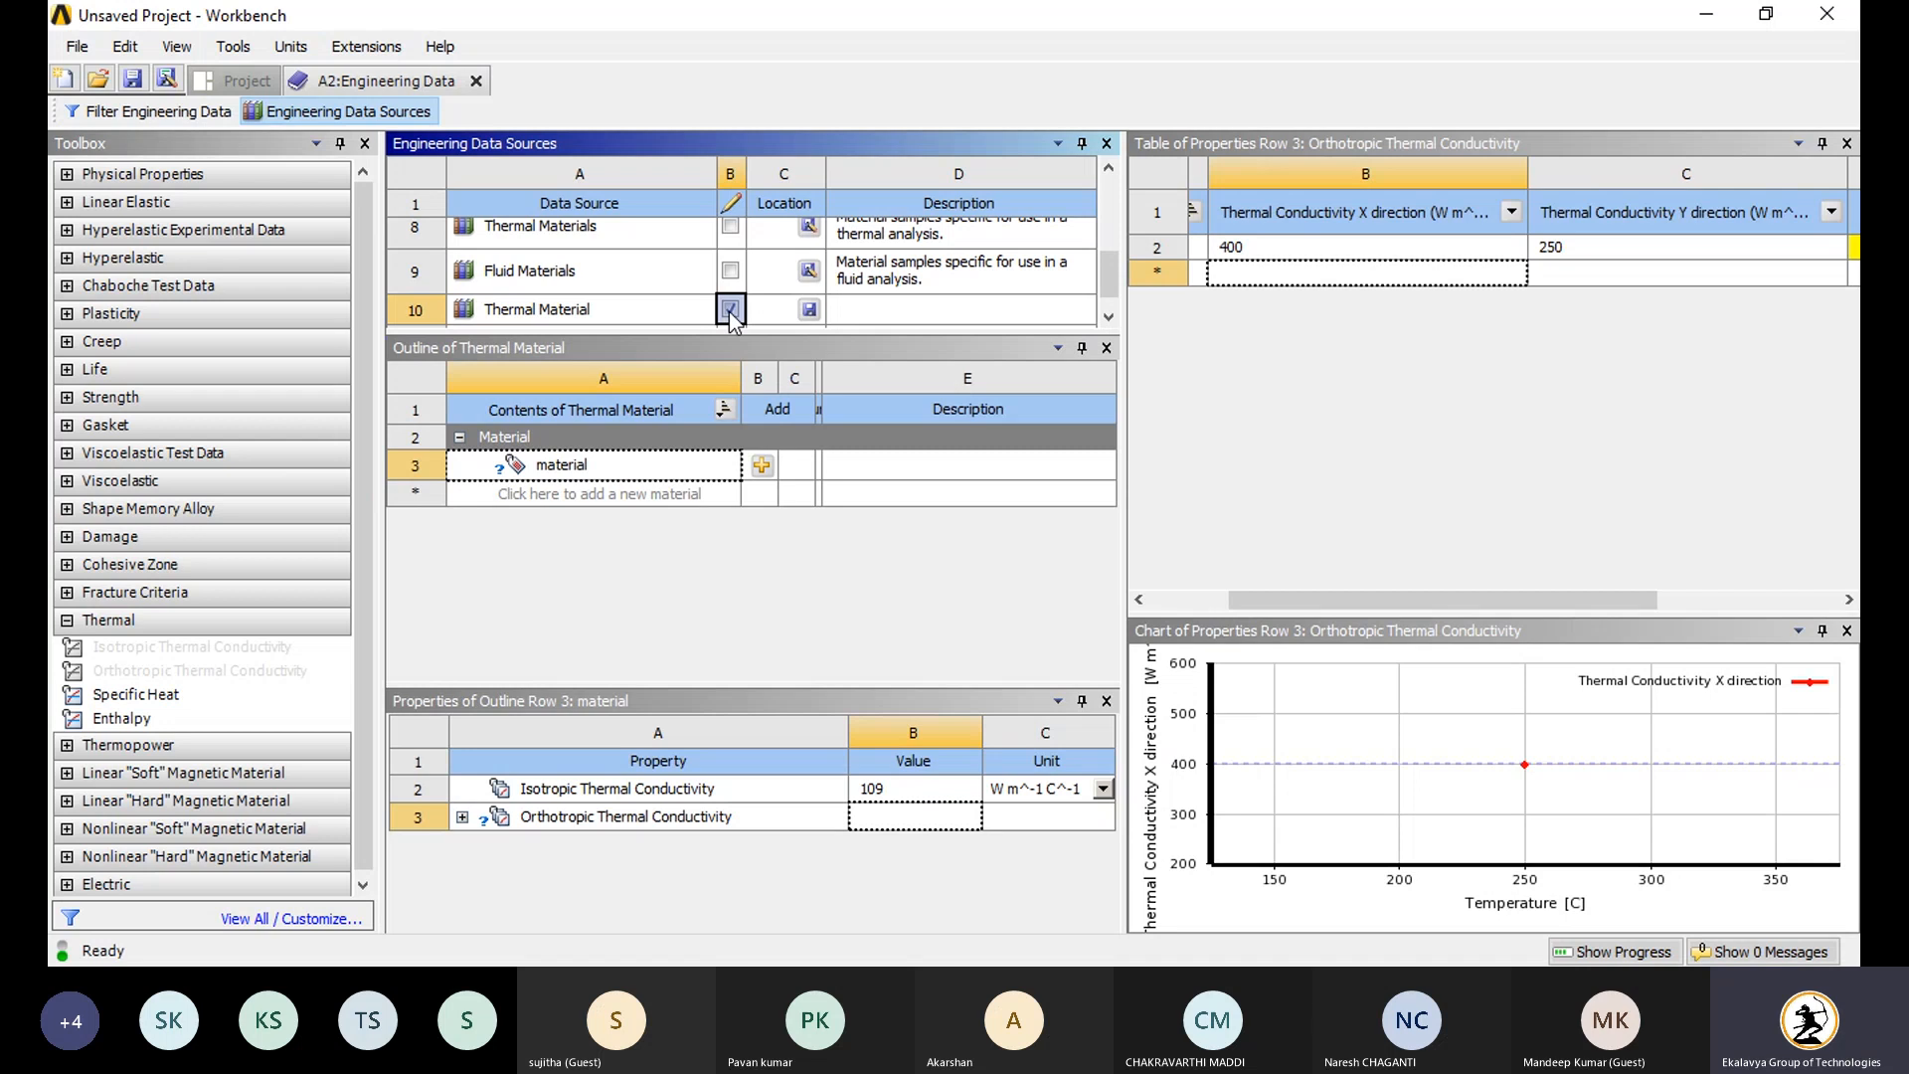
left_click(926, 586)
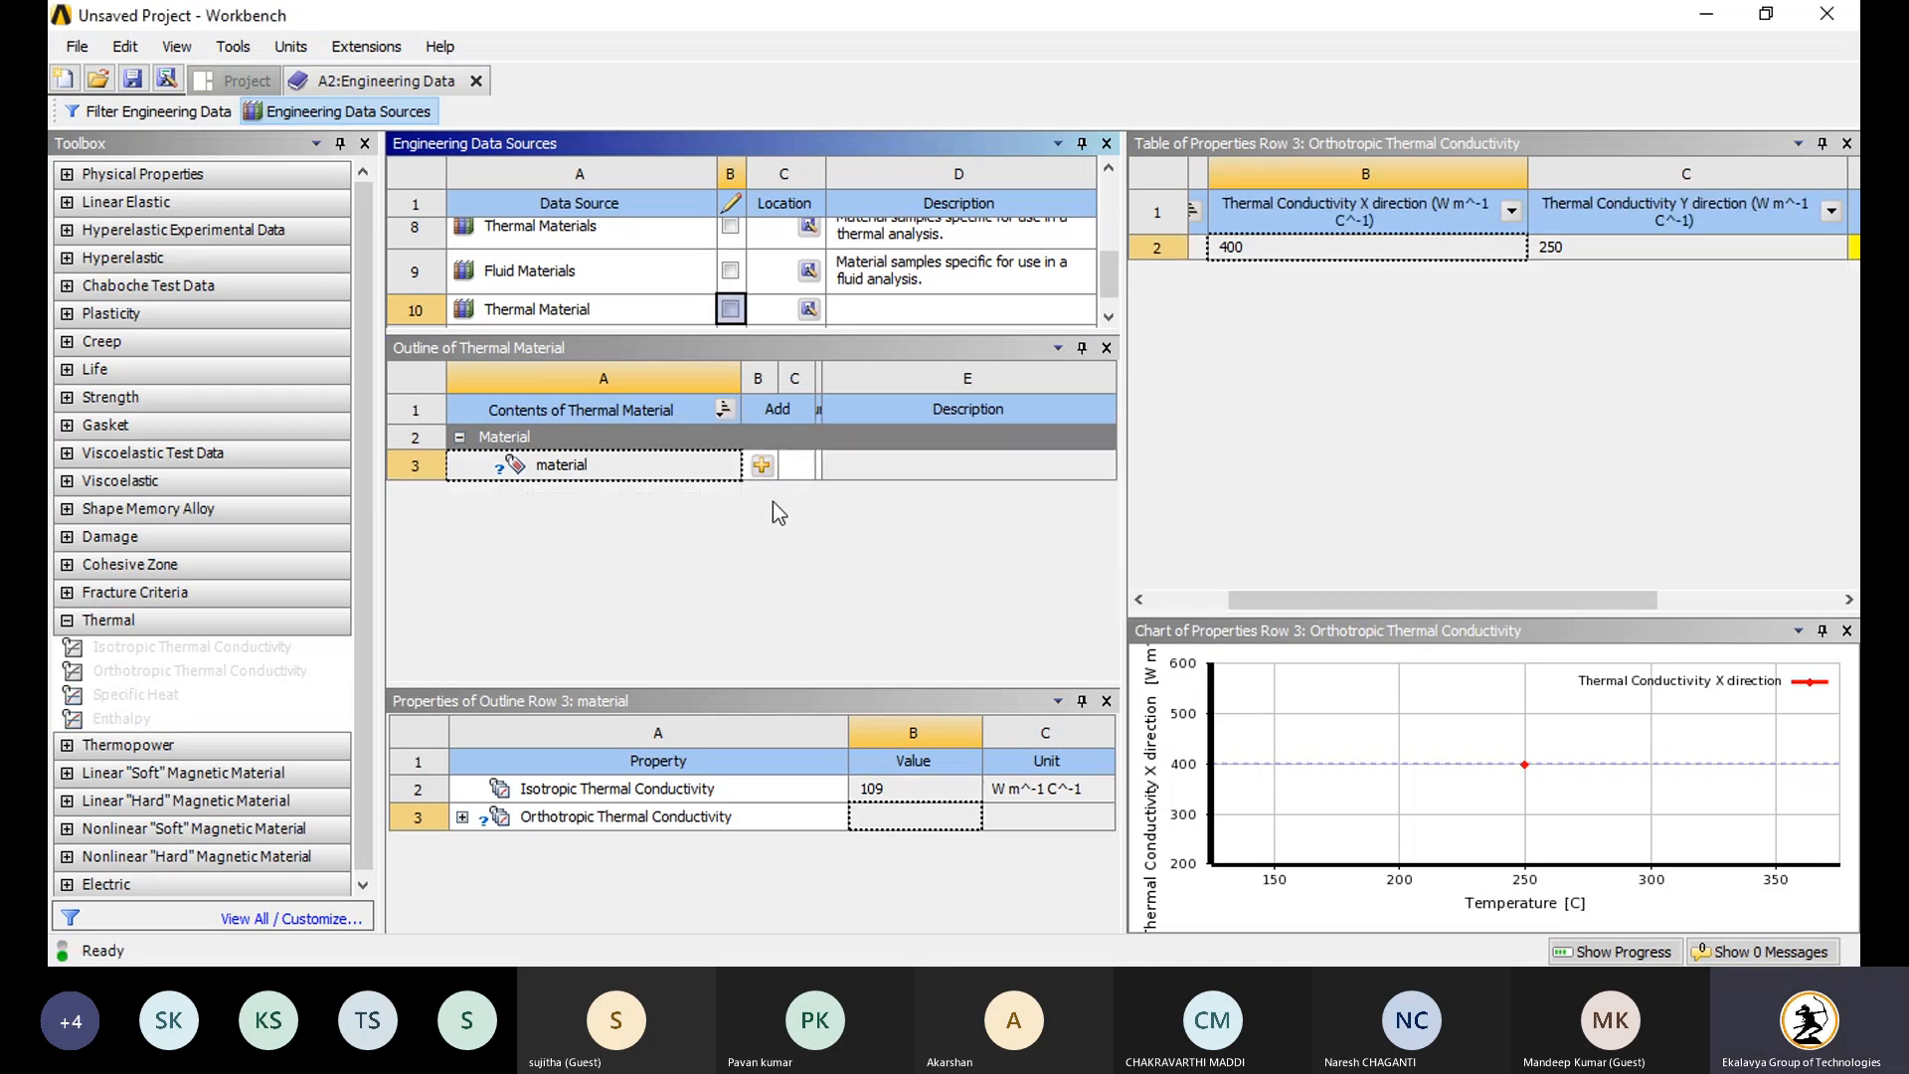
left_click(758, 468)
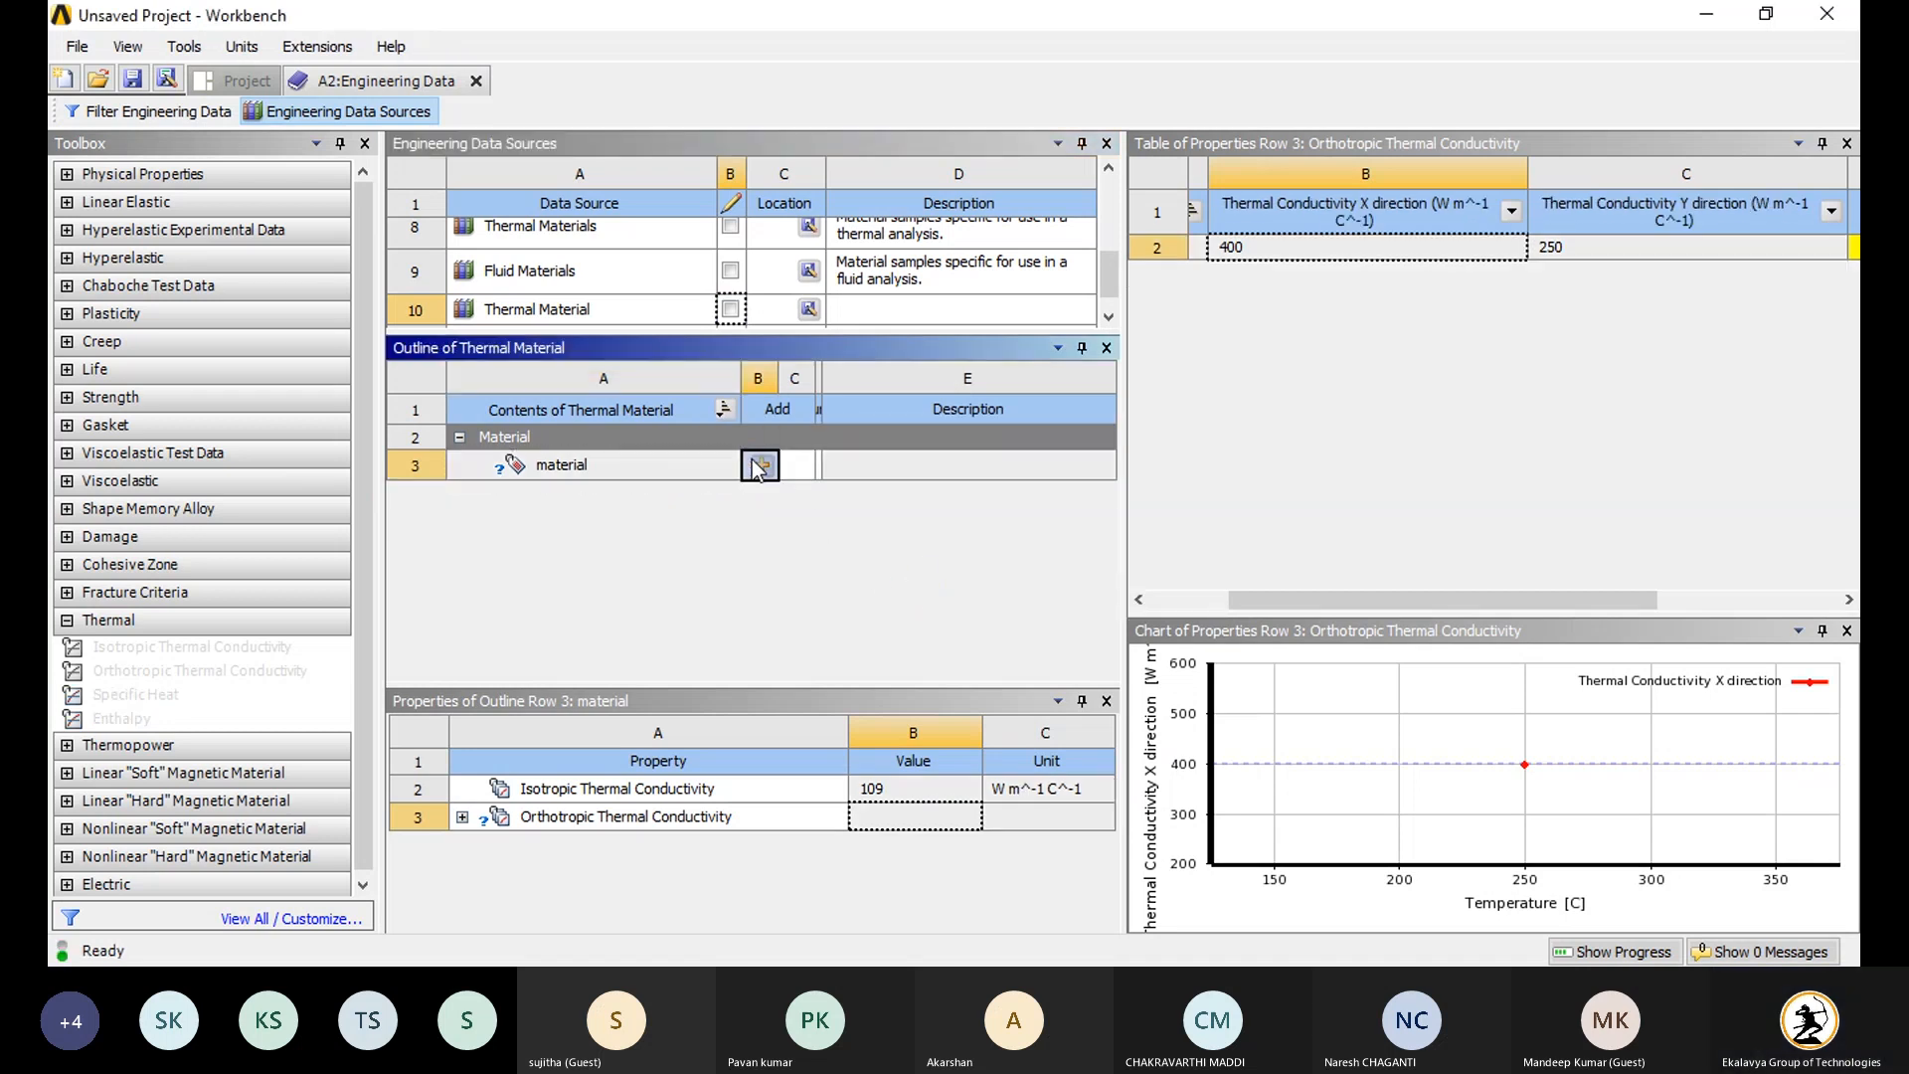
Step: Return to the project schematic and open the Steady-State Thermal system's geometry in DesignModeler
left_click(149, 112)
left_click(240, 81)
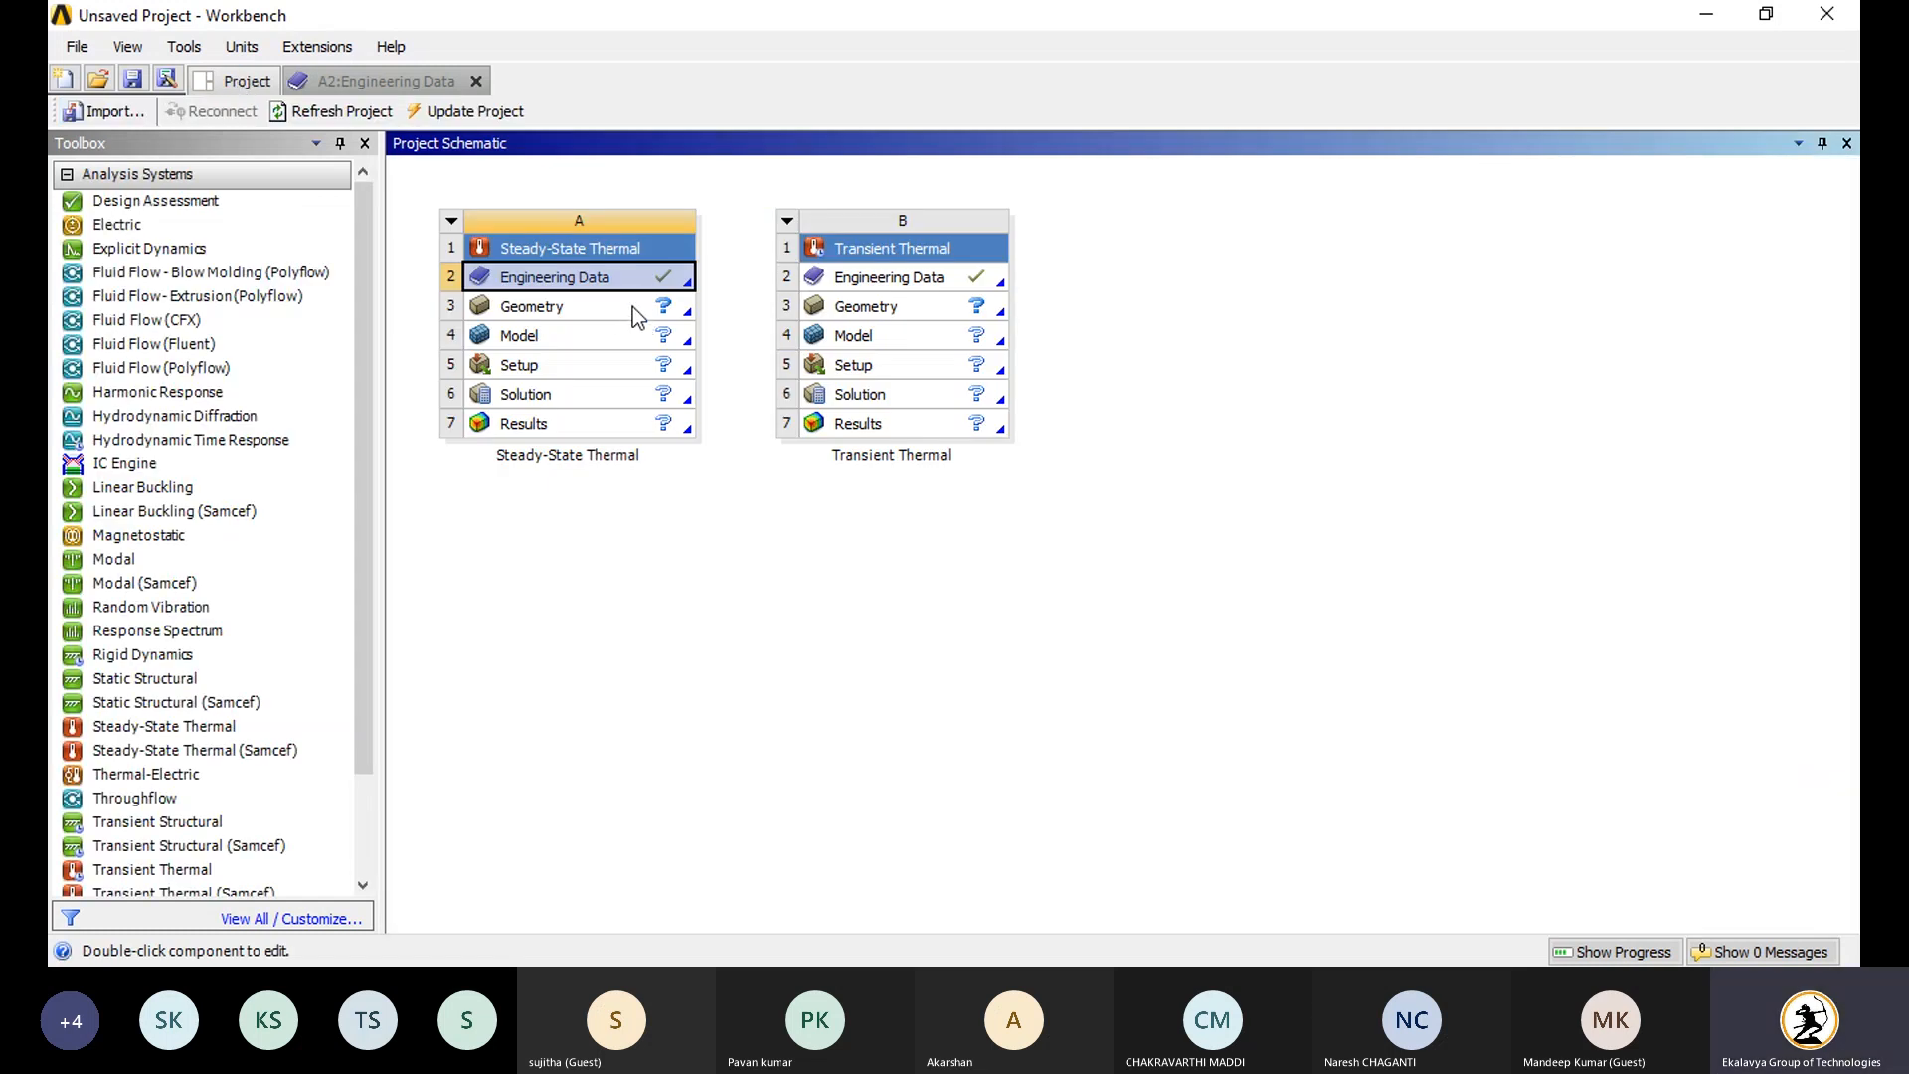
double_click(632, 306)
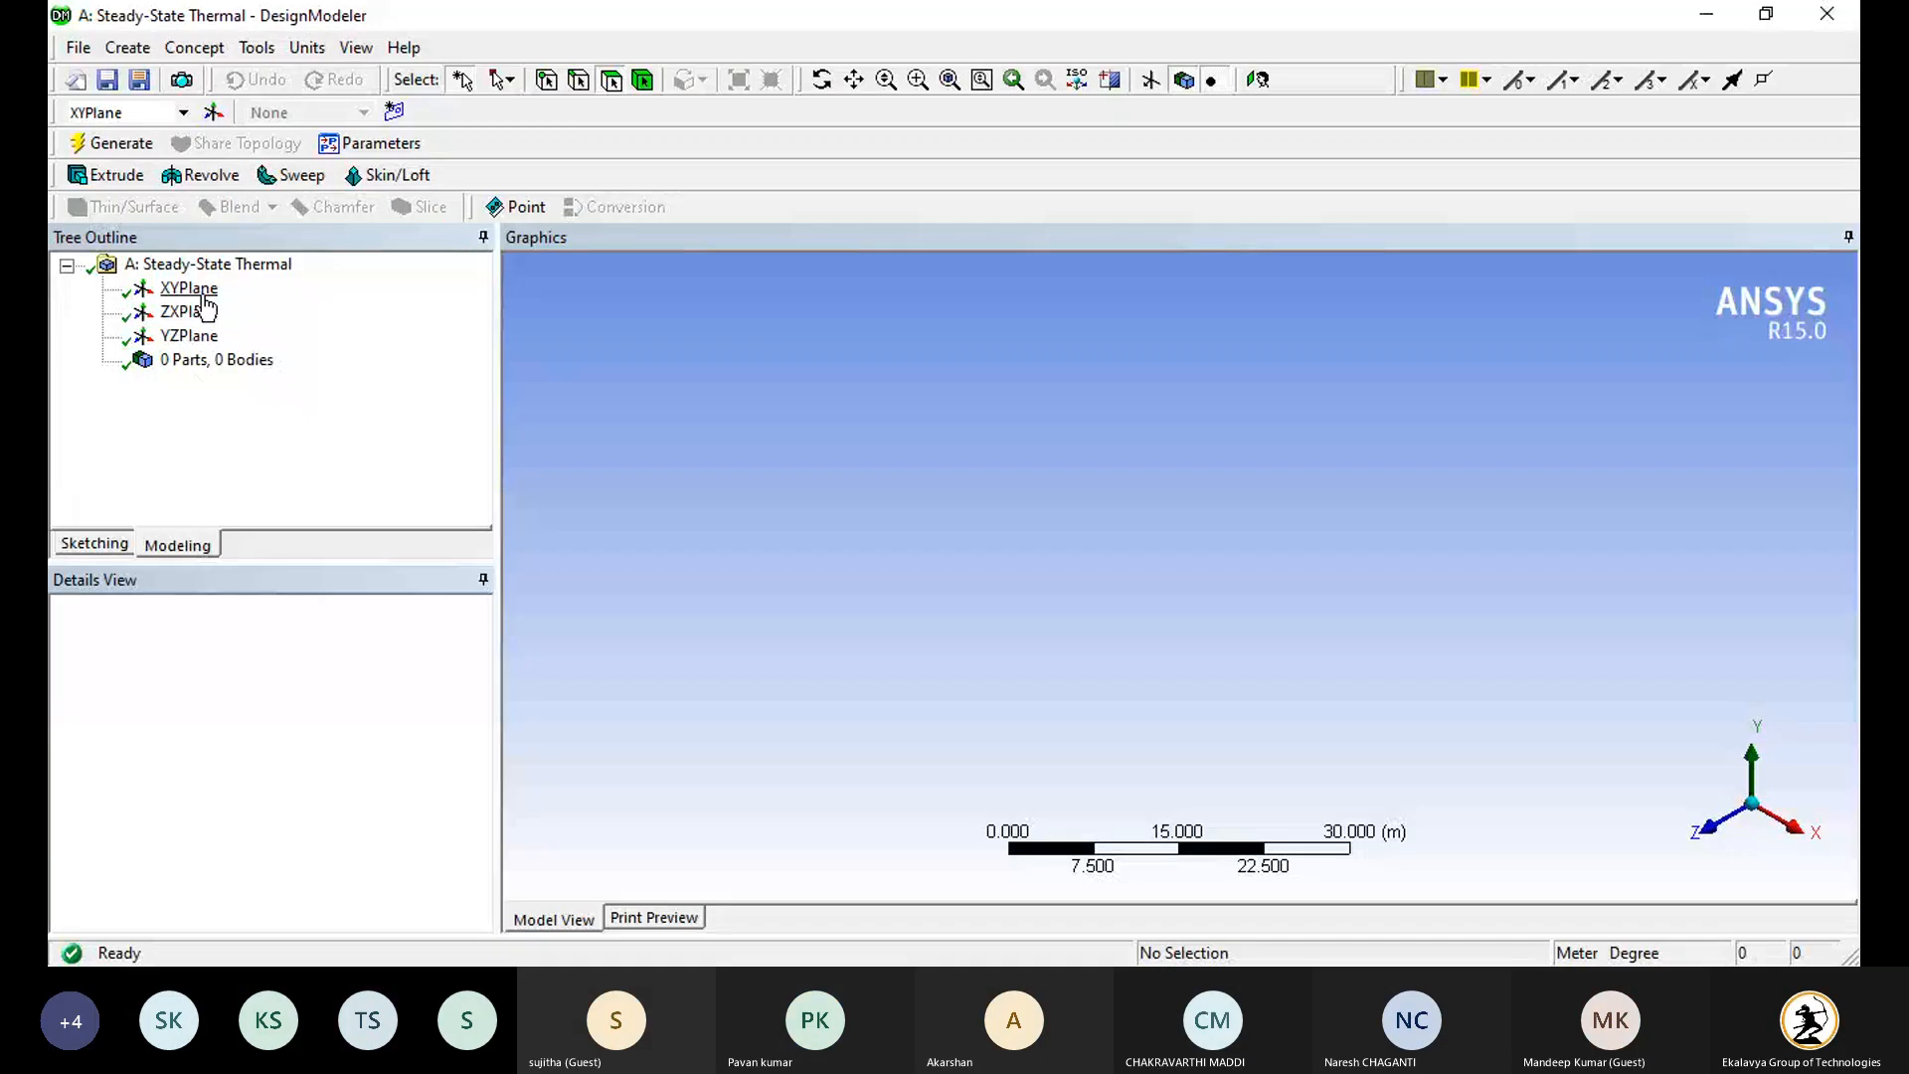
Step: Orient the view normal to the XY plane and enter sketching mode on it
left_click(201, 296)
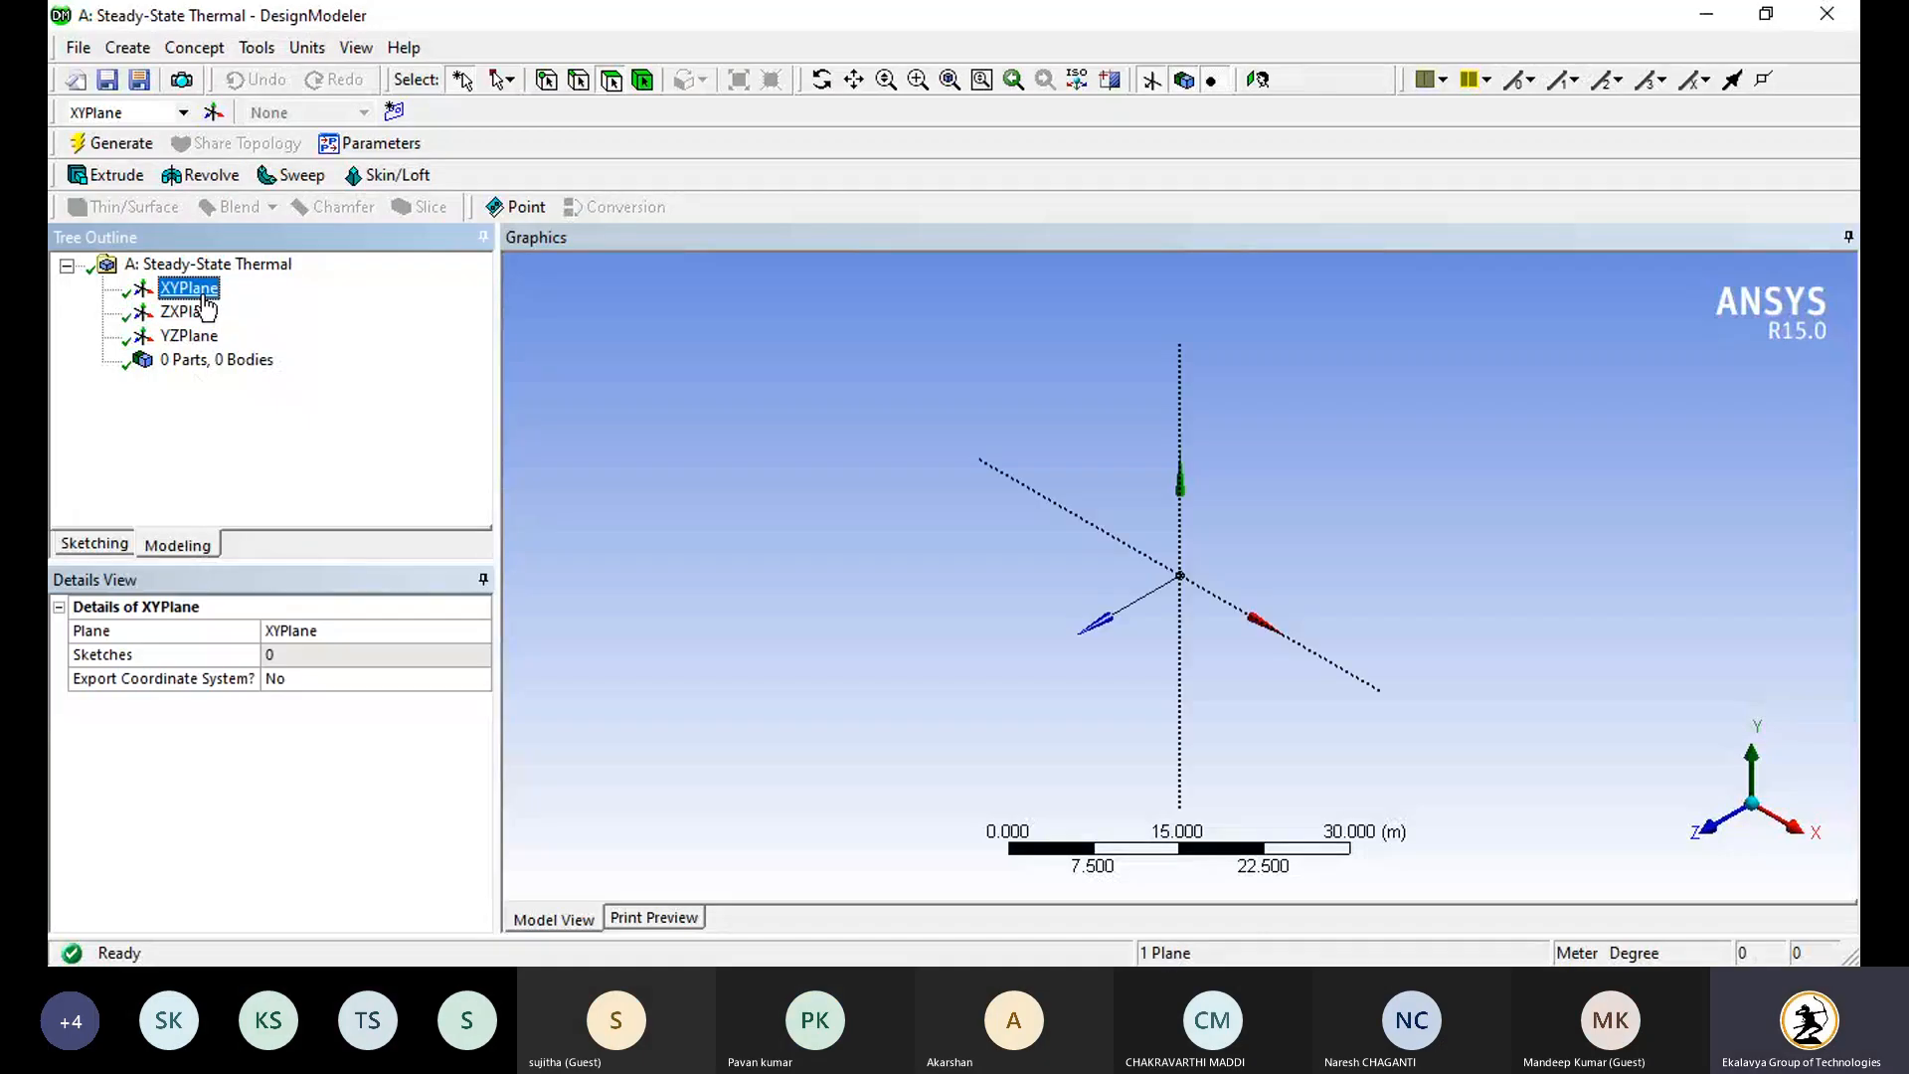
right_click(204, 296)
left_click(258, 310)
left_click(97, 547)
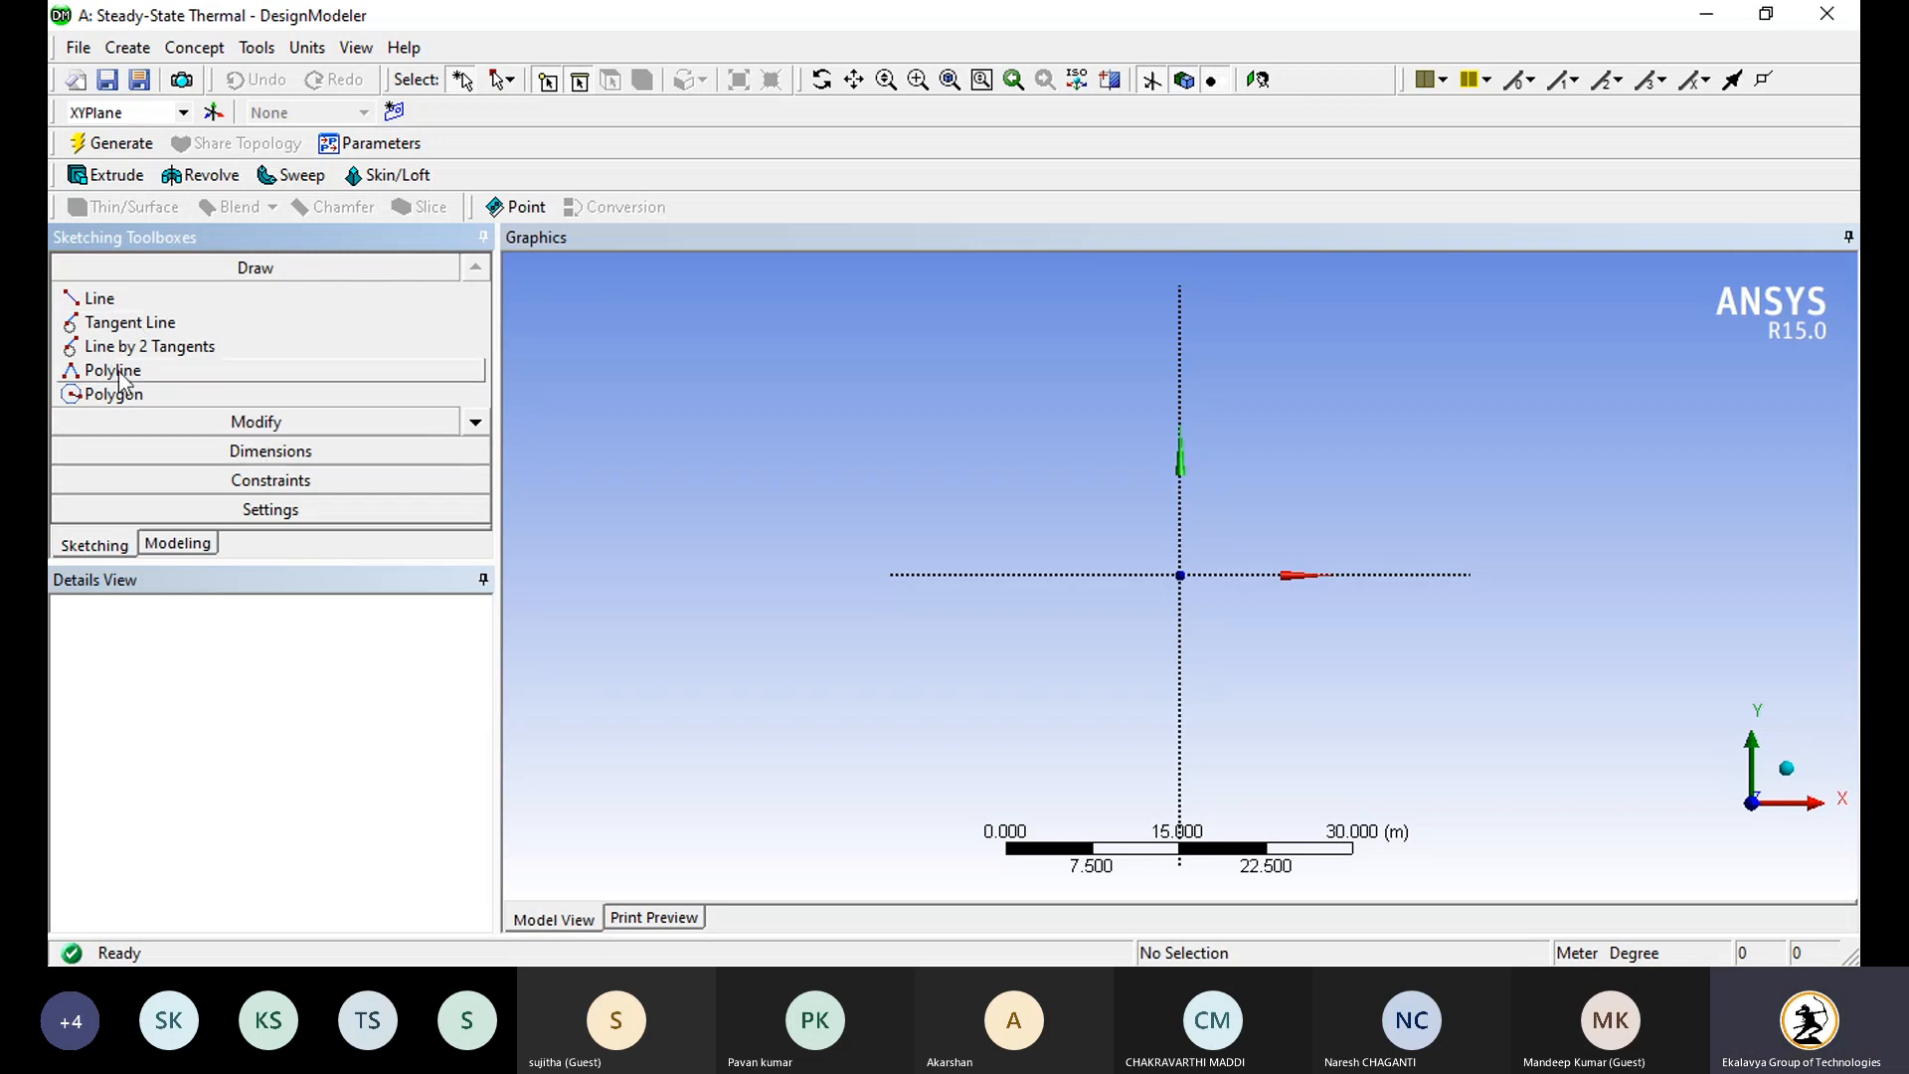
Step: Draw a rectangle about 57 m wide and 35 m high around the origin on the XY plane
left_click(477, 423)
left_click(476, 423)
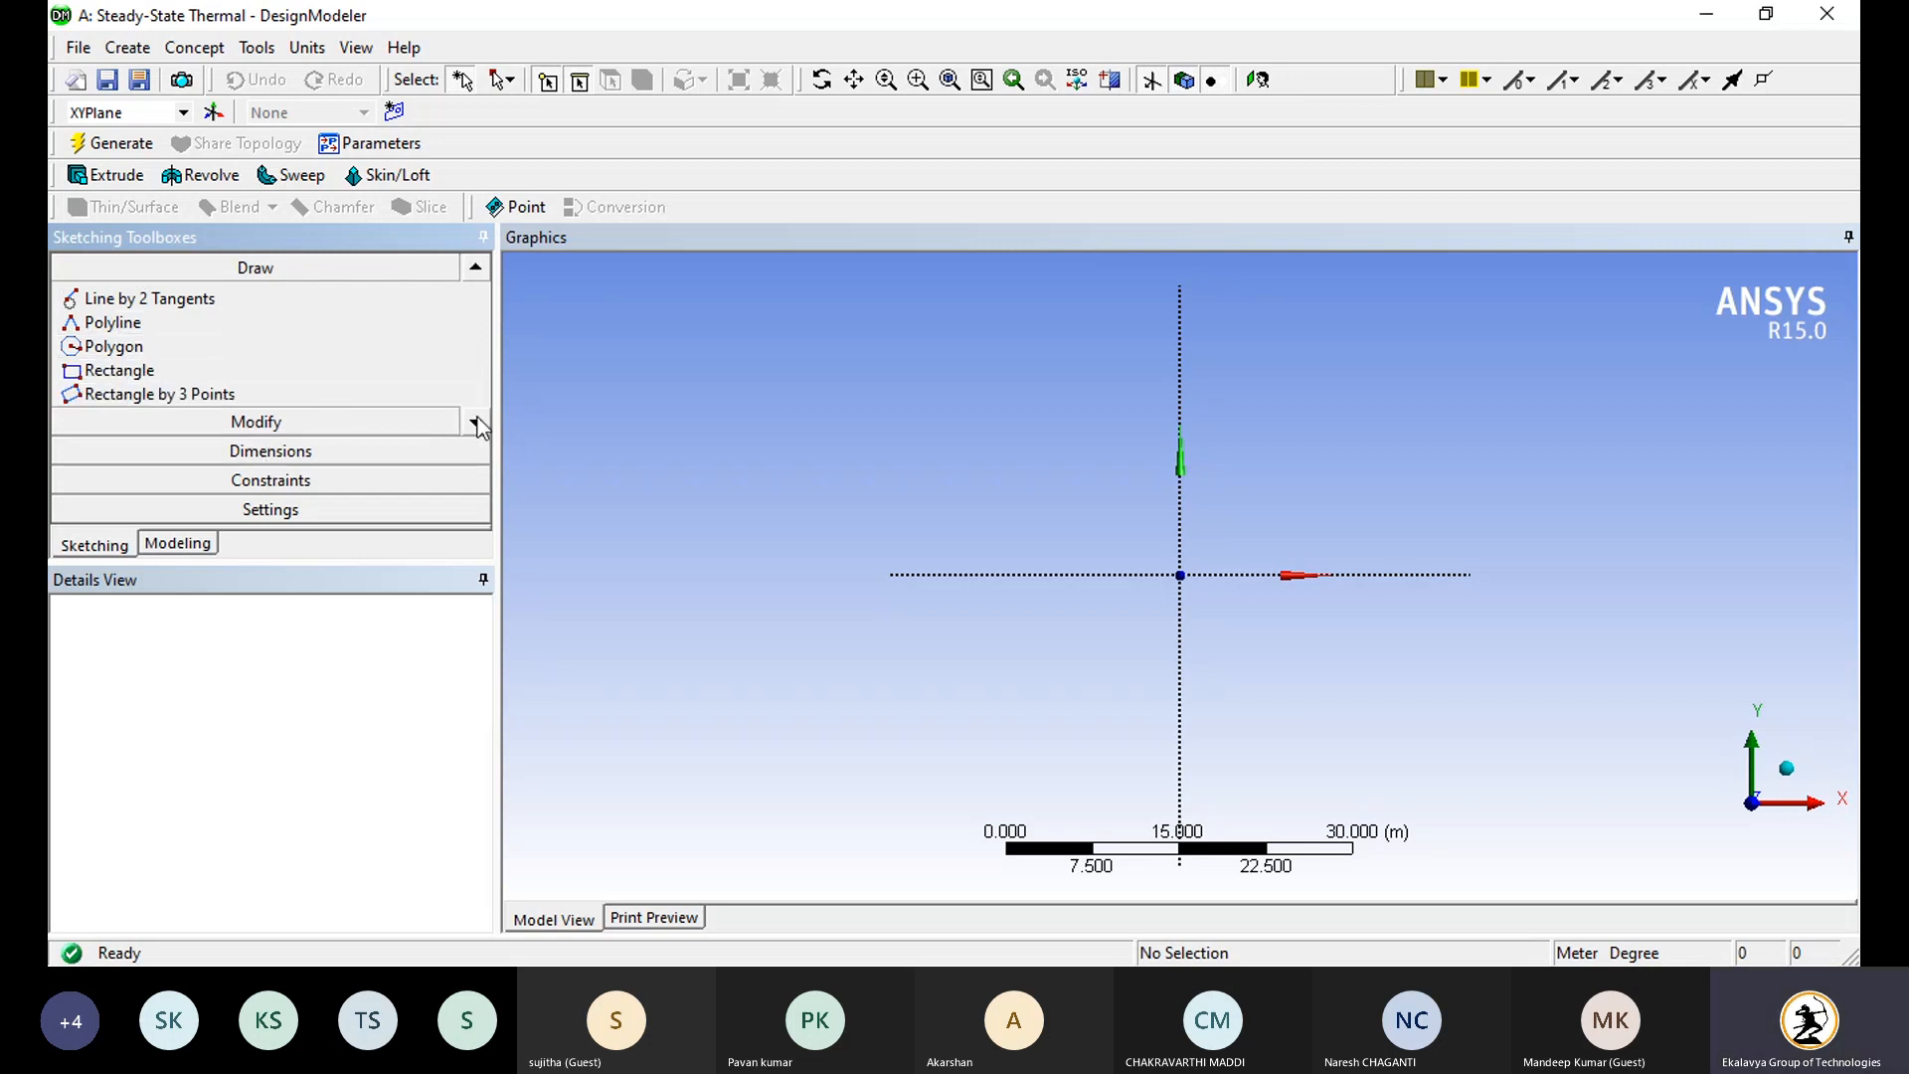
left_click(476, 422)
left_click(475, 277)
left_click(474, 277)
left_click(474, 278)
left_click(477, 423)
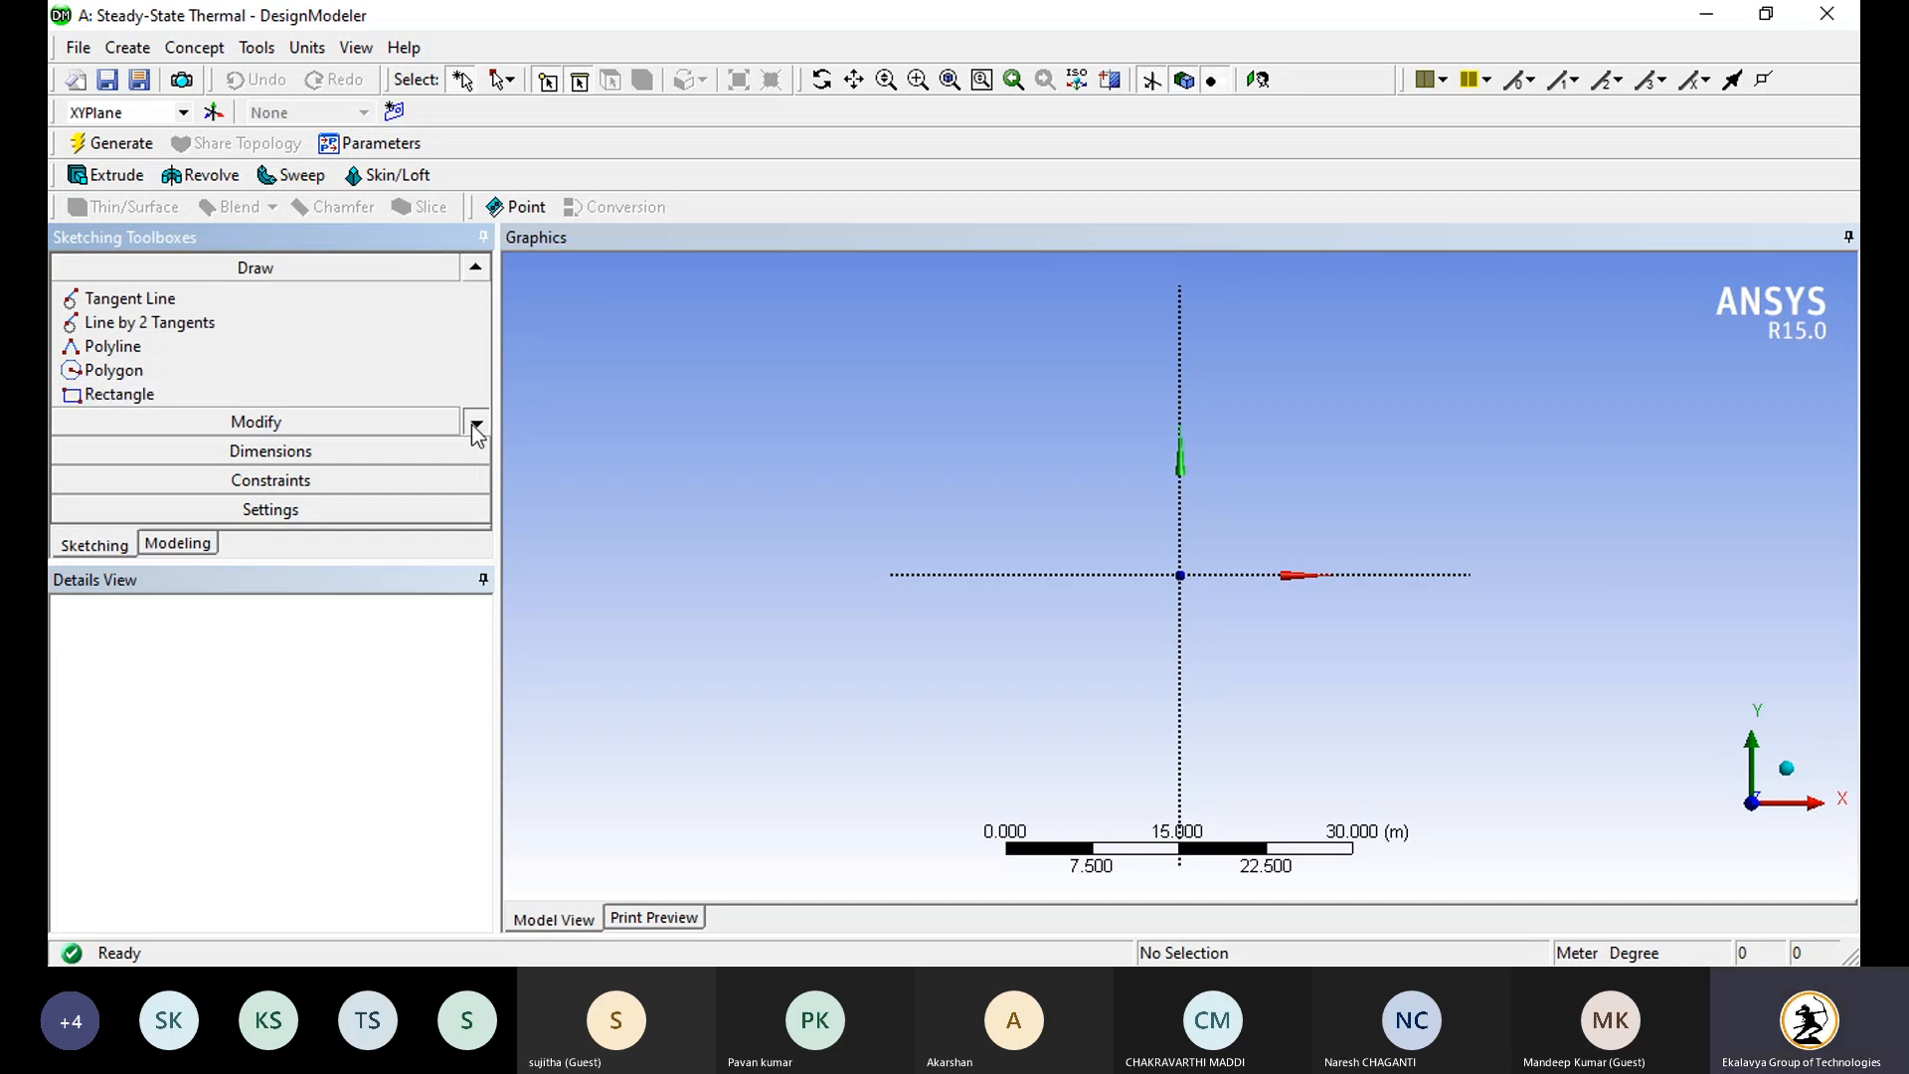
left_click(477, 422)
left_click(476, 422)
left_click(122, 347)
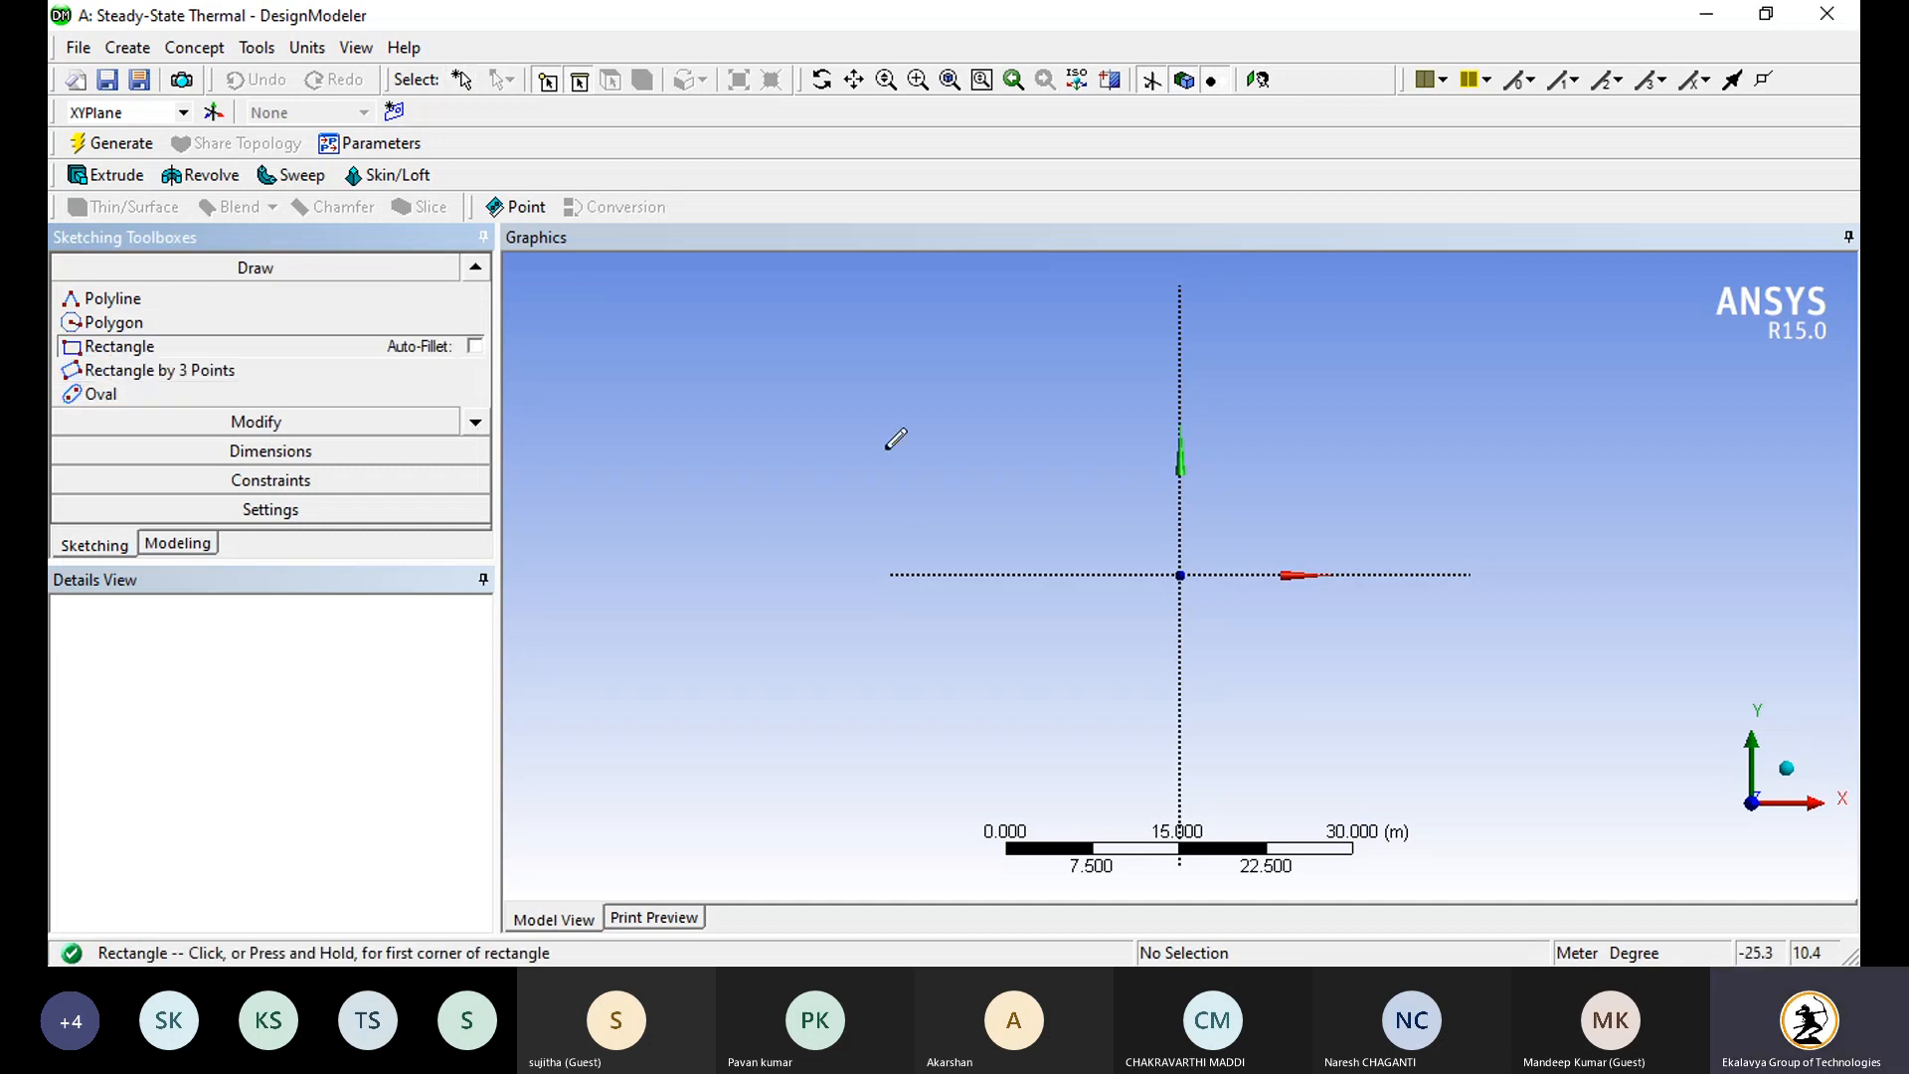
left_click(870, 302)
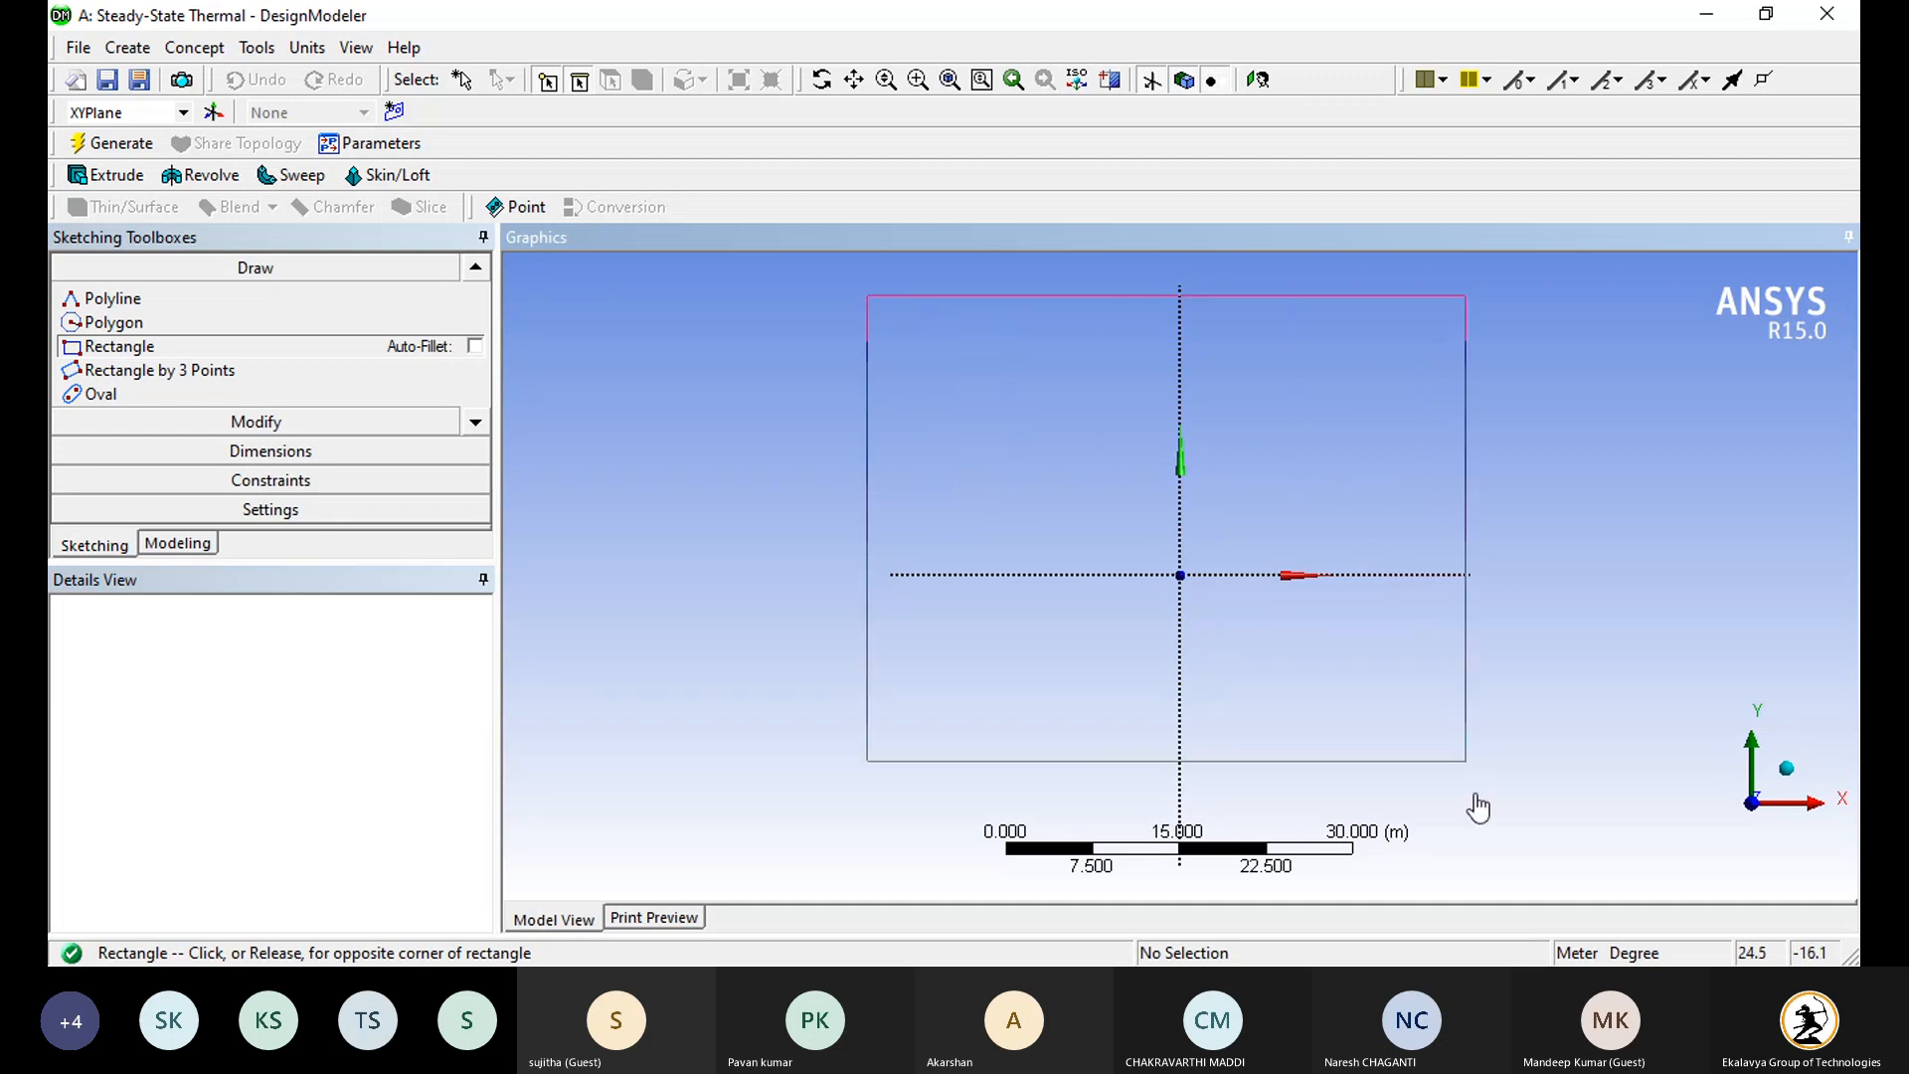
left_click(1522, 701)
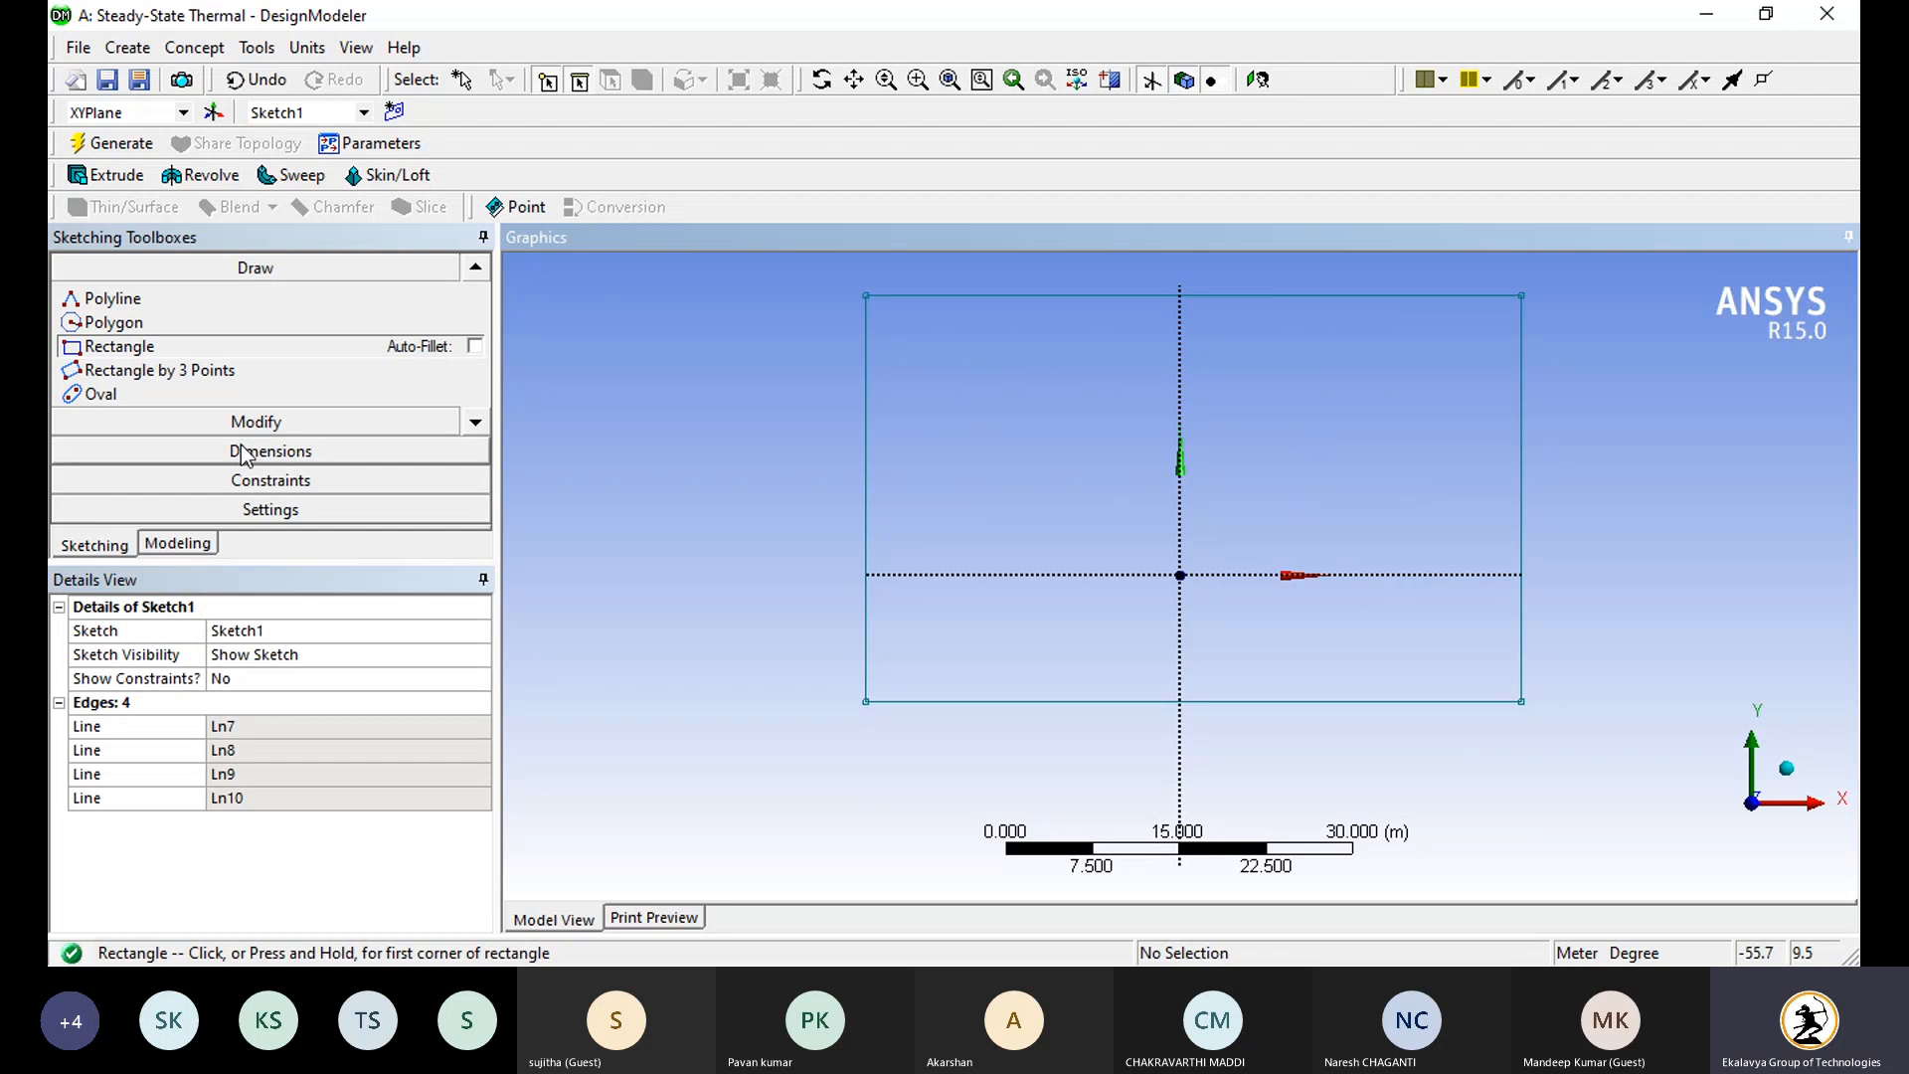
Step: Add general dimensions to the rectangle's height and width
left_click(150, 450)
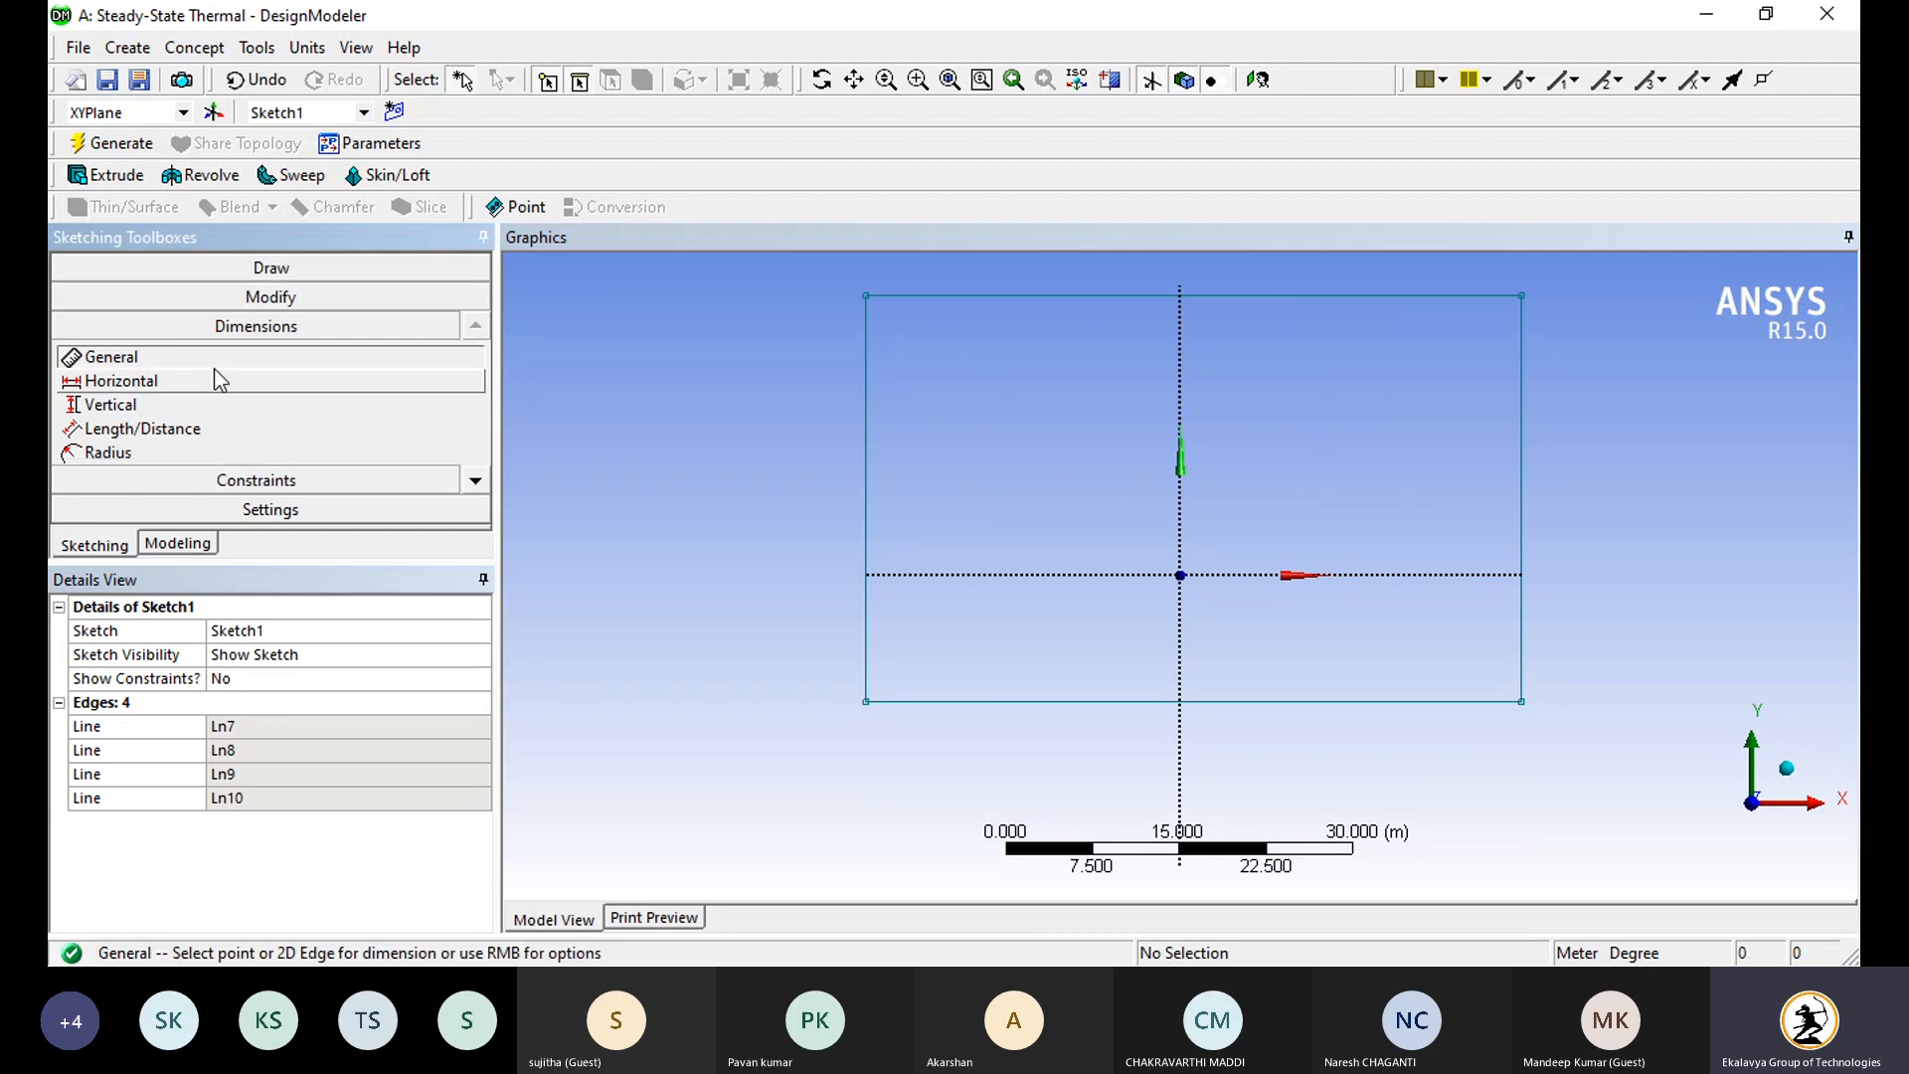
left_click(871, 523)
left_click(777, 509)
left_click(998, 297)
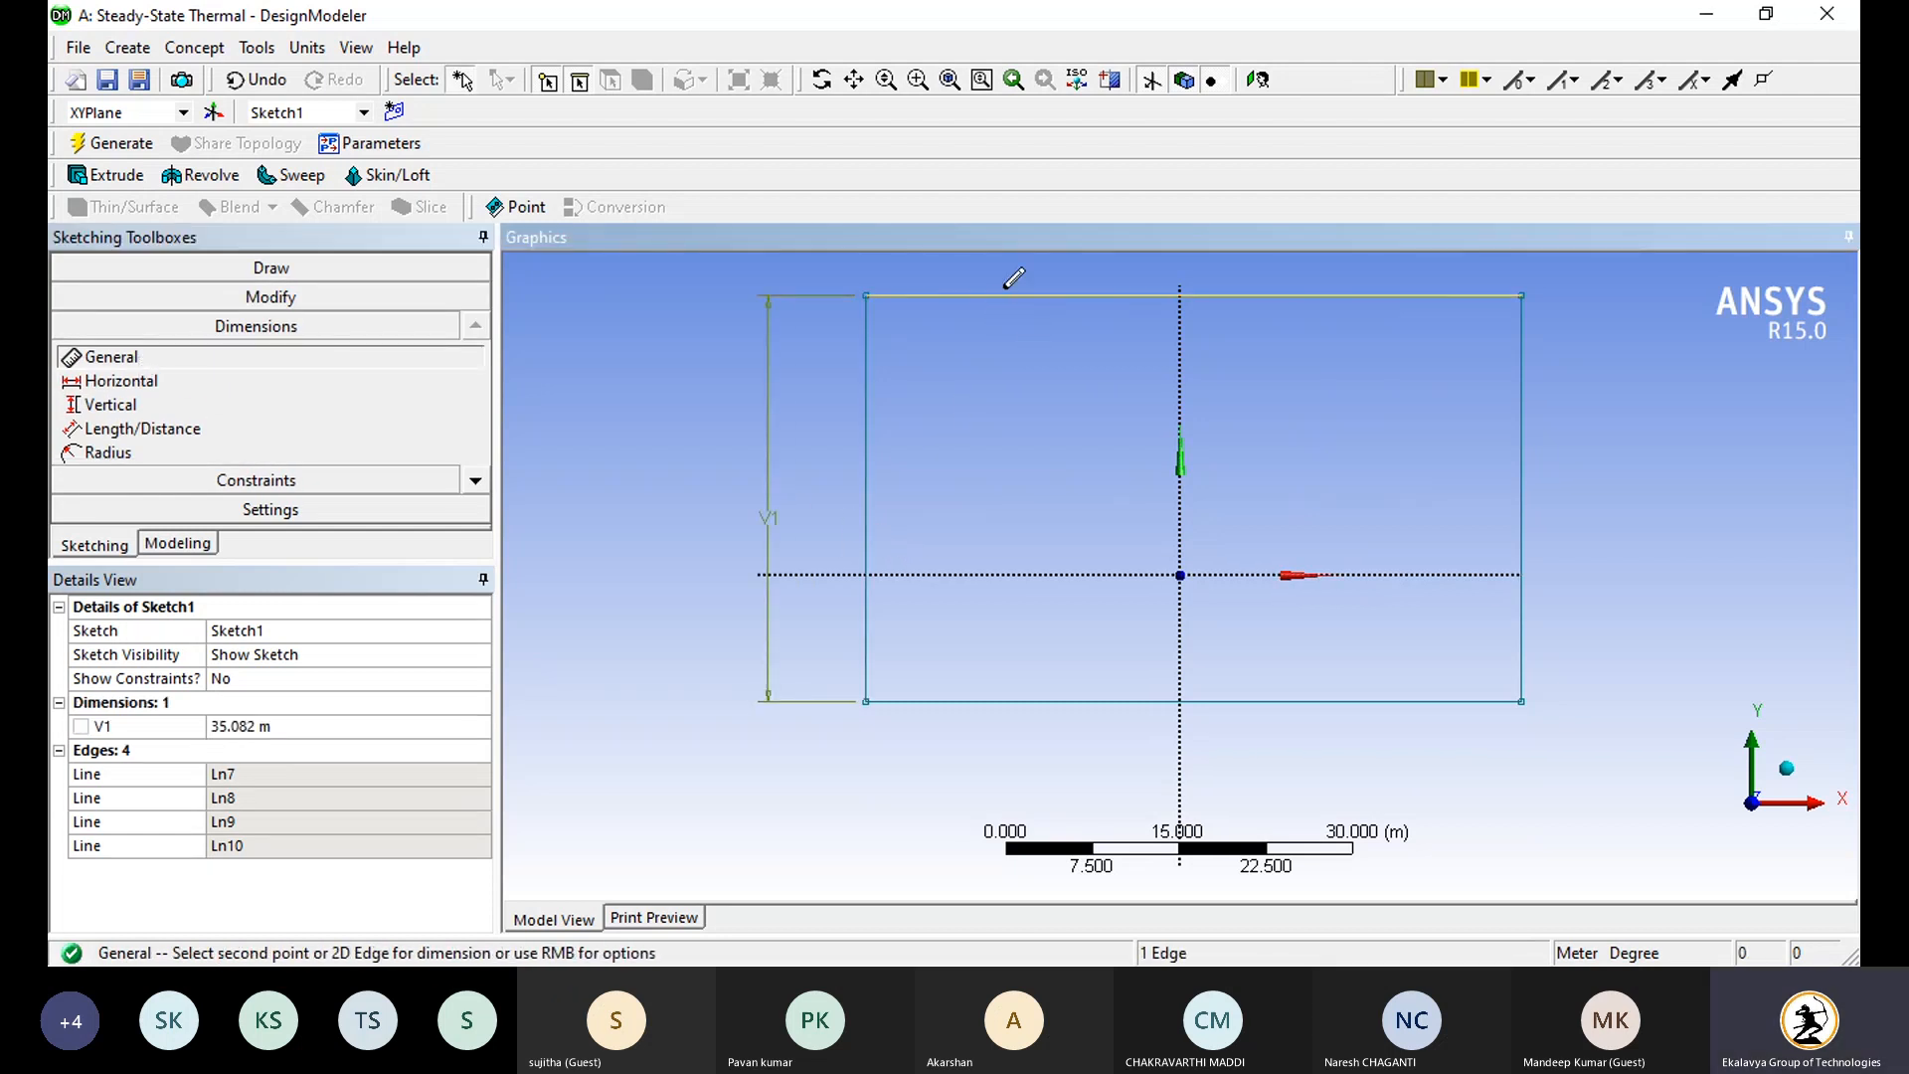
left_click(1005, 277)
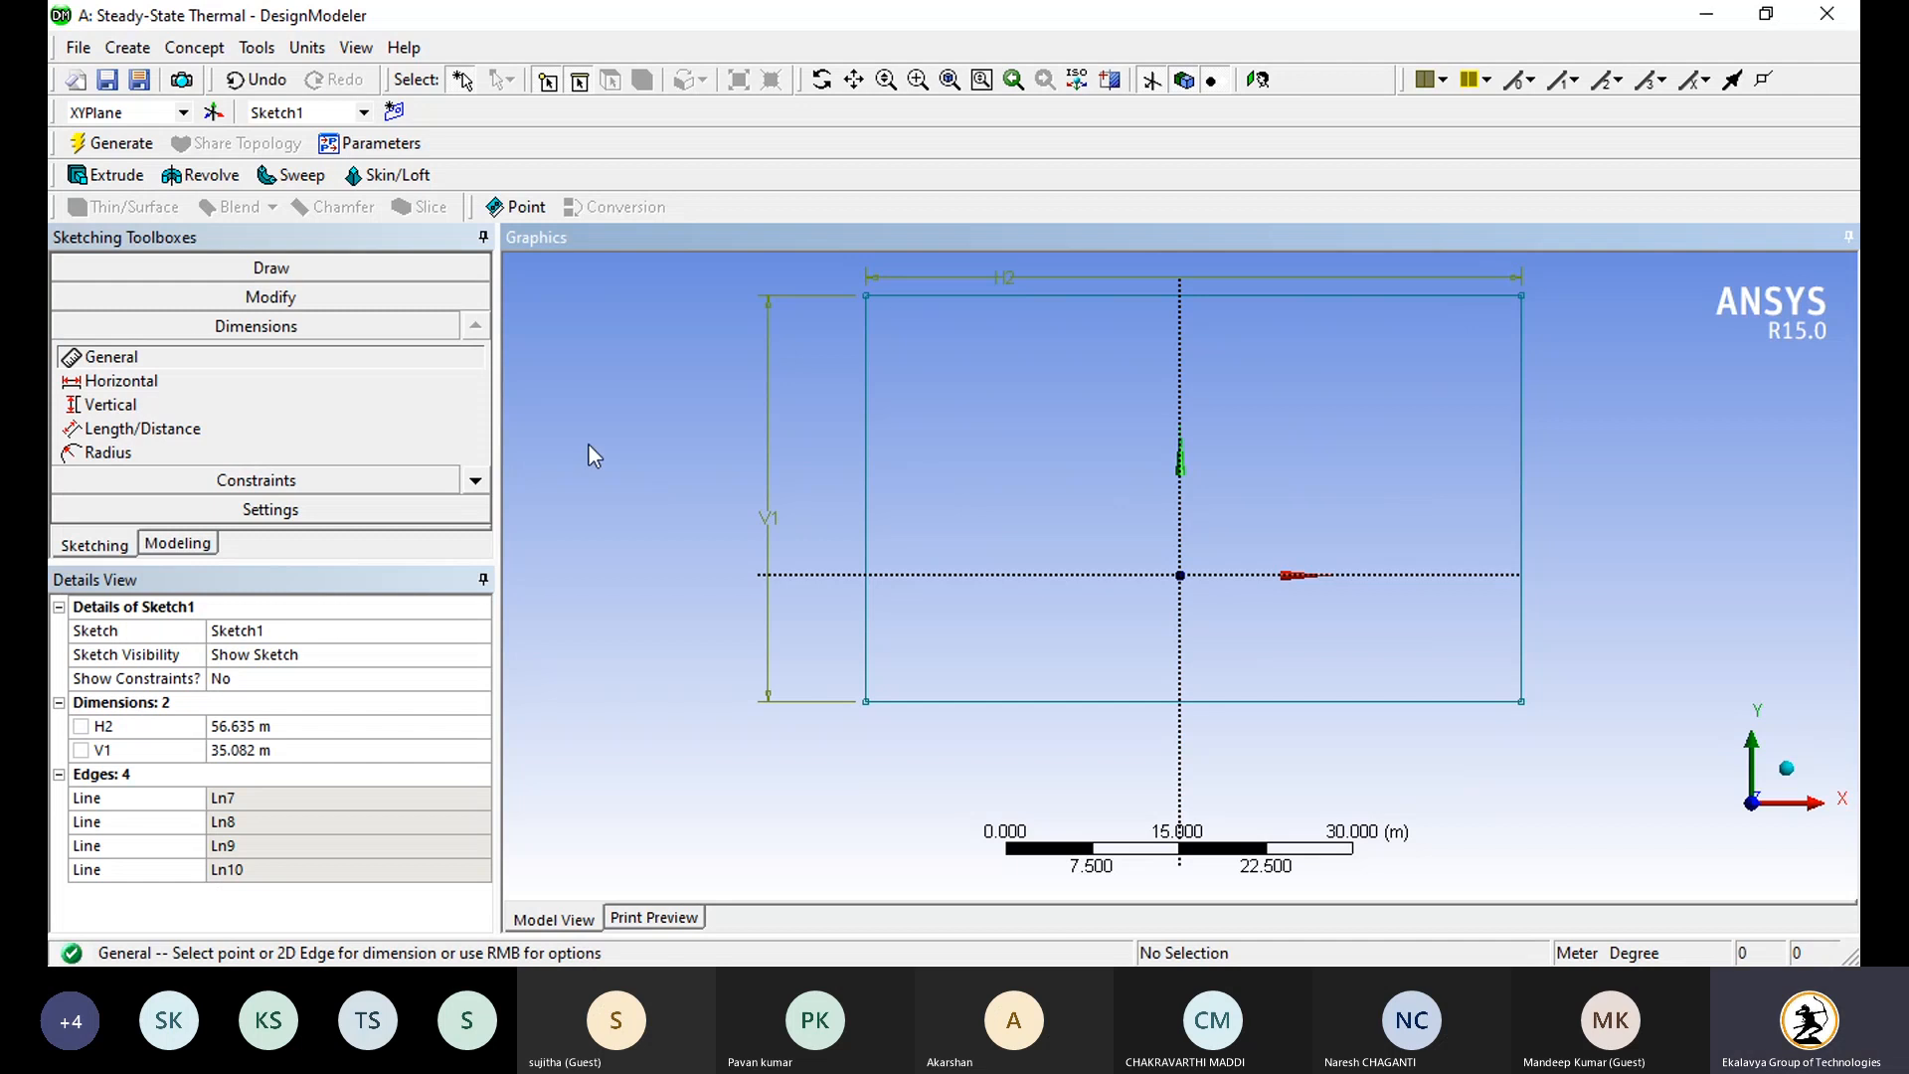
Step: Set the rectangle's width to 50 m and its height to 35 m
left_click(303, 725)
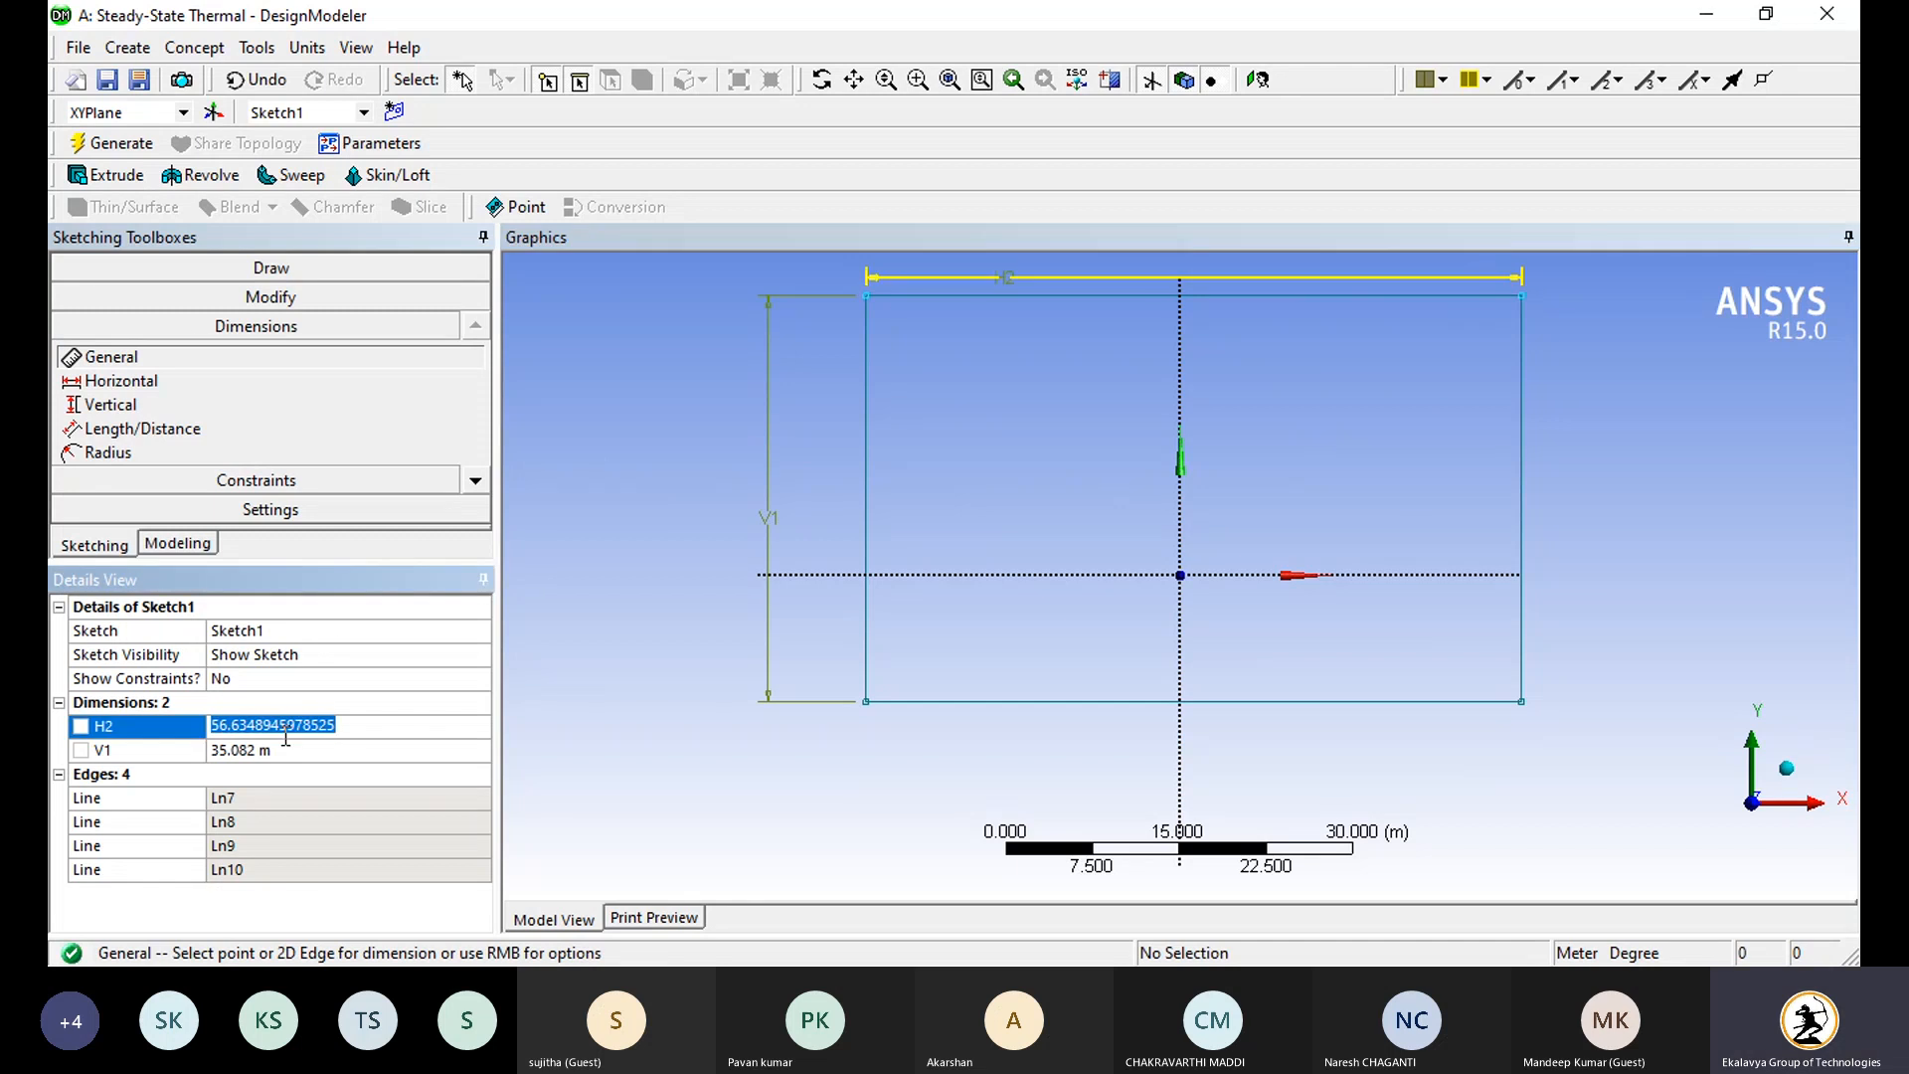
type("50")
key("Return")
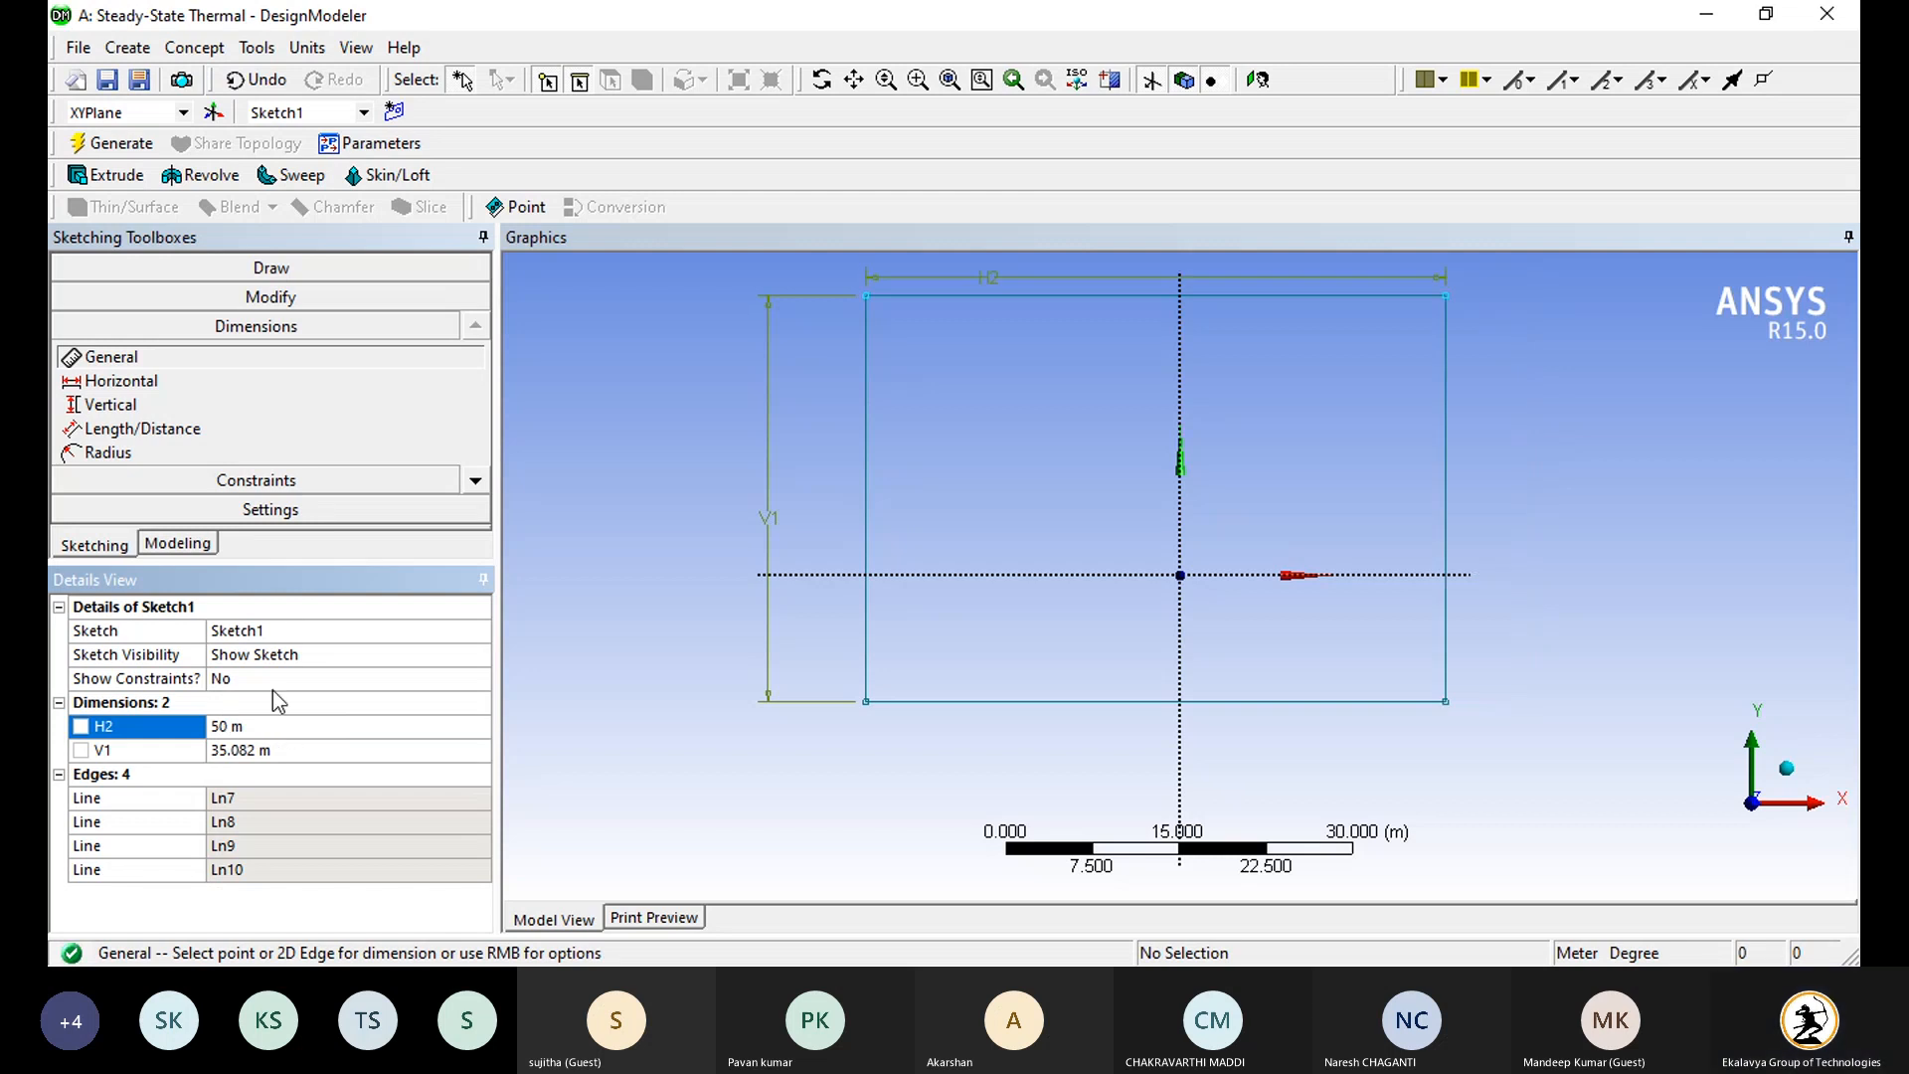
left_click(231, 752)
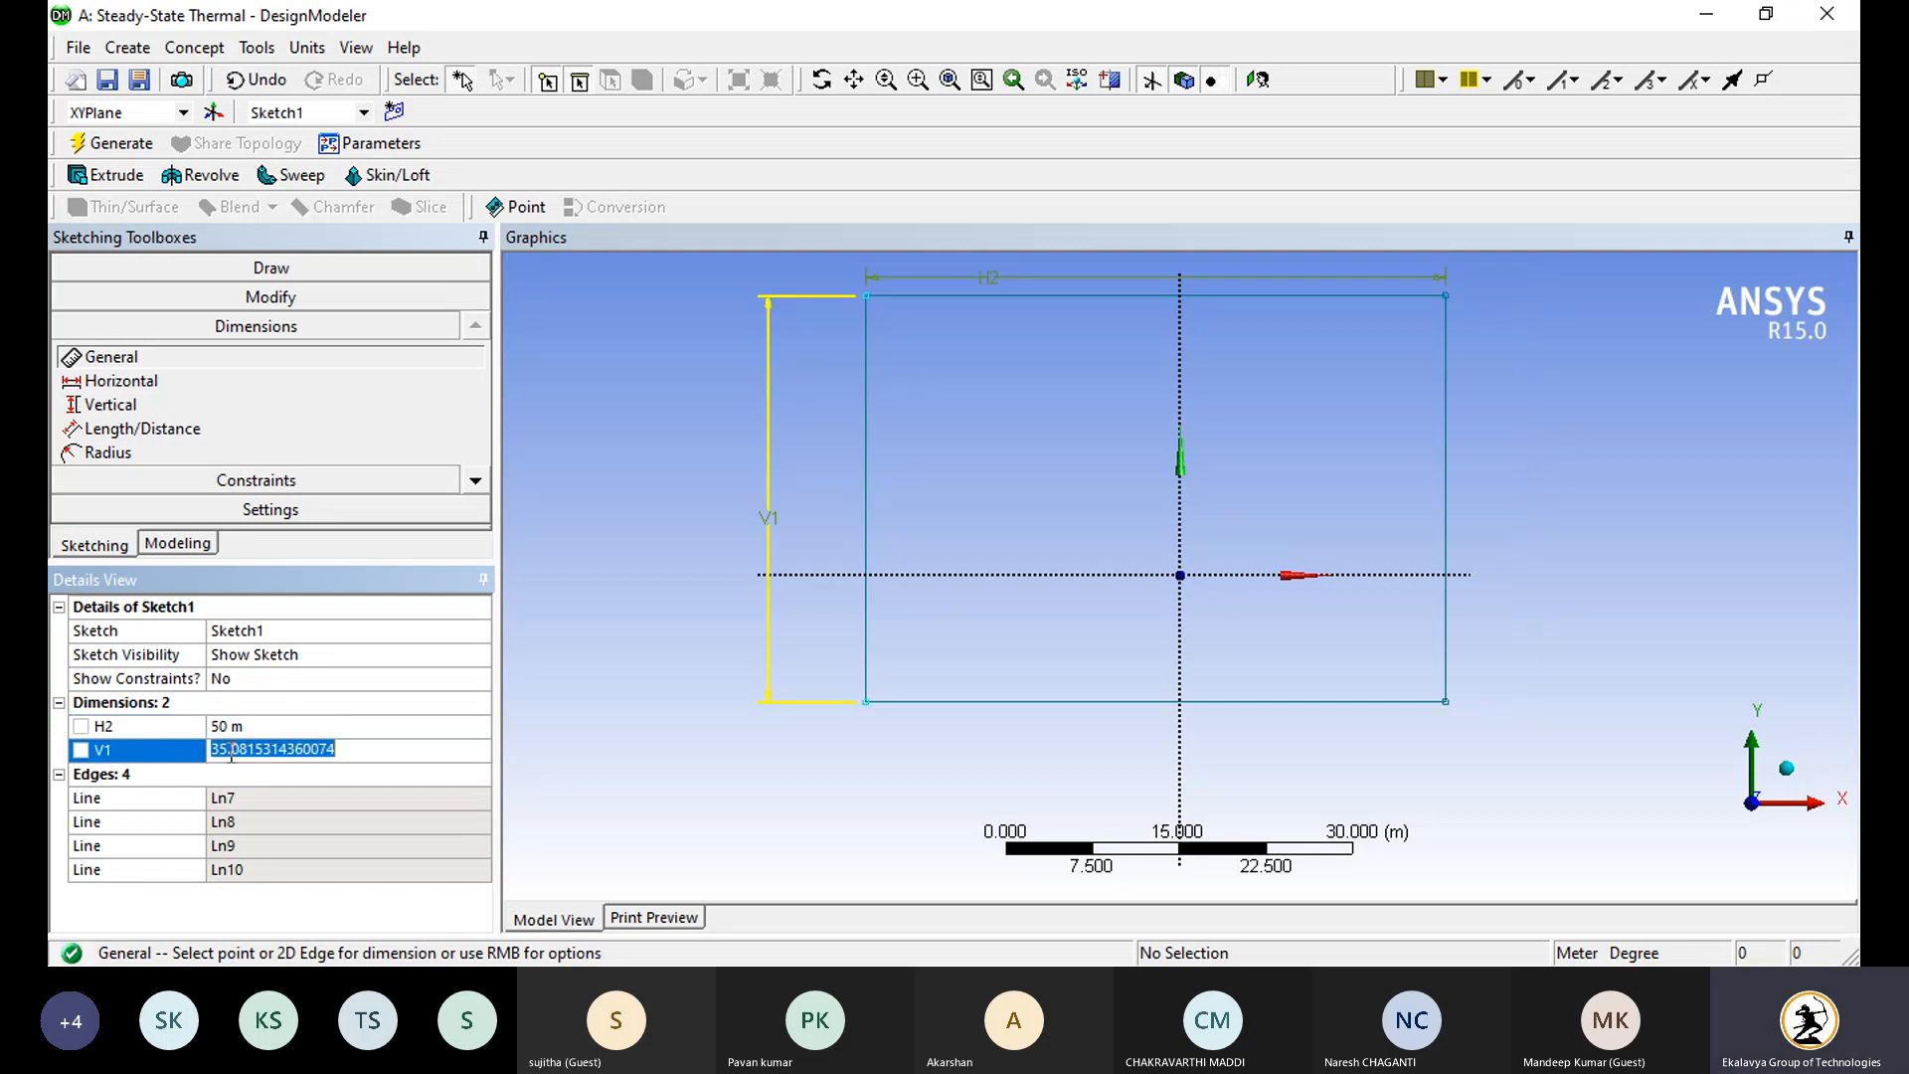
type("35")
key("Return")
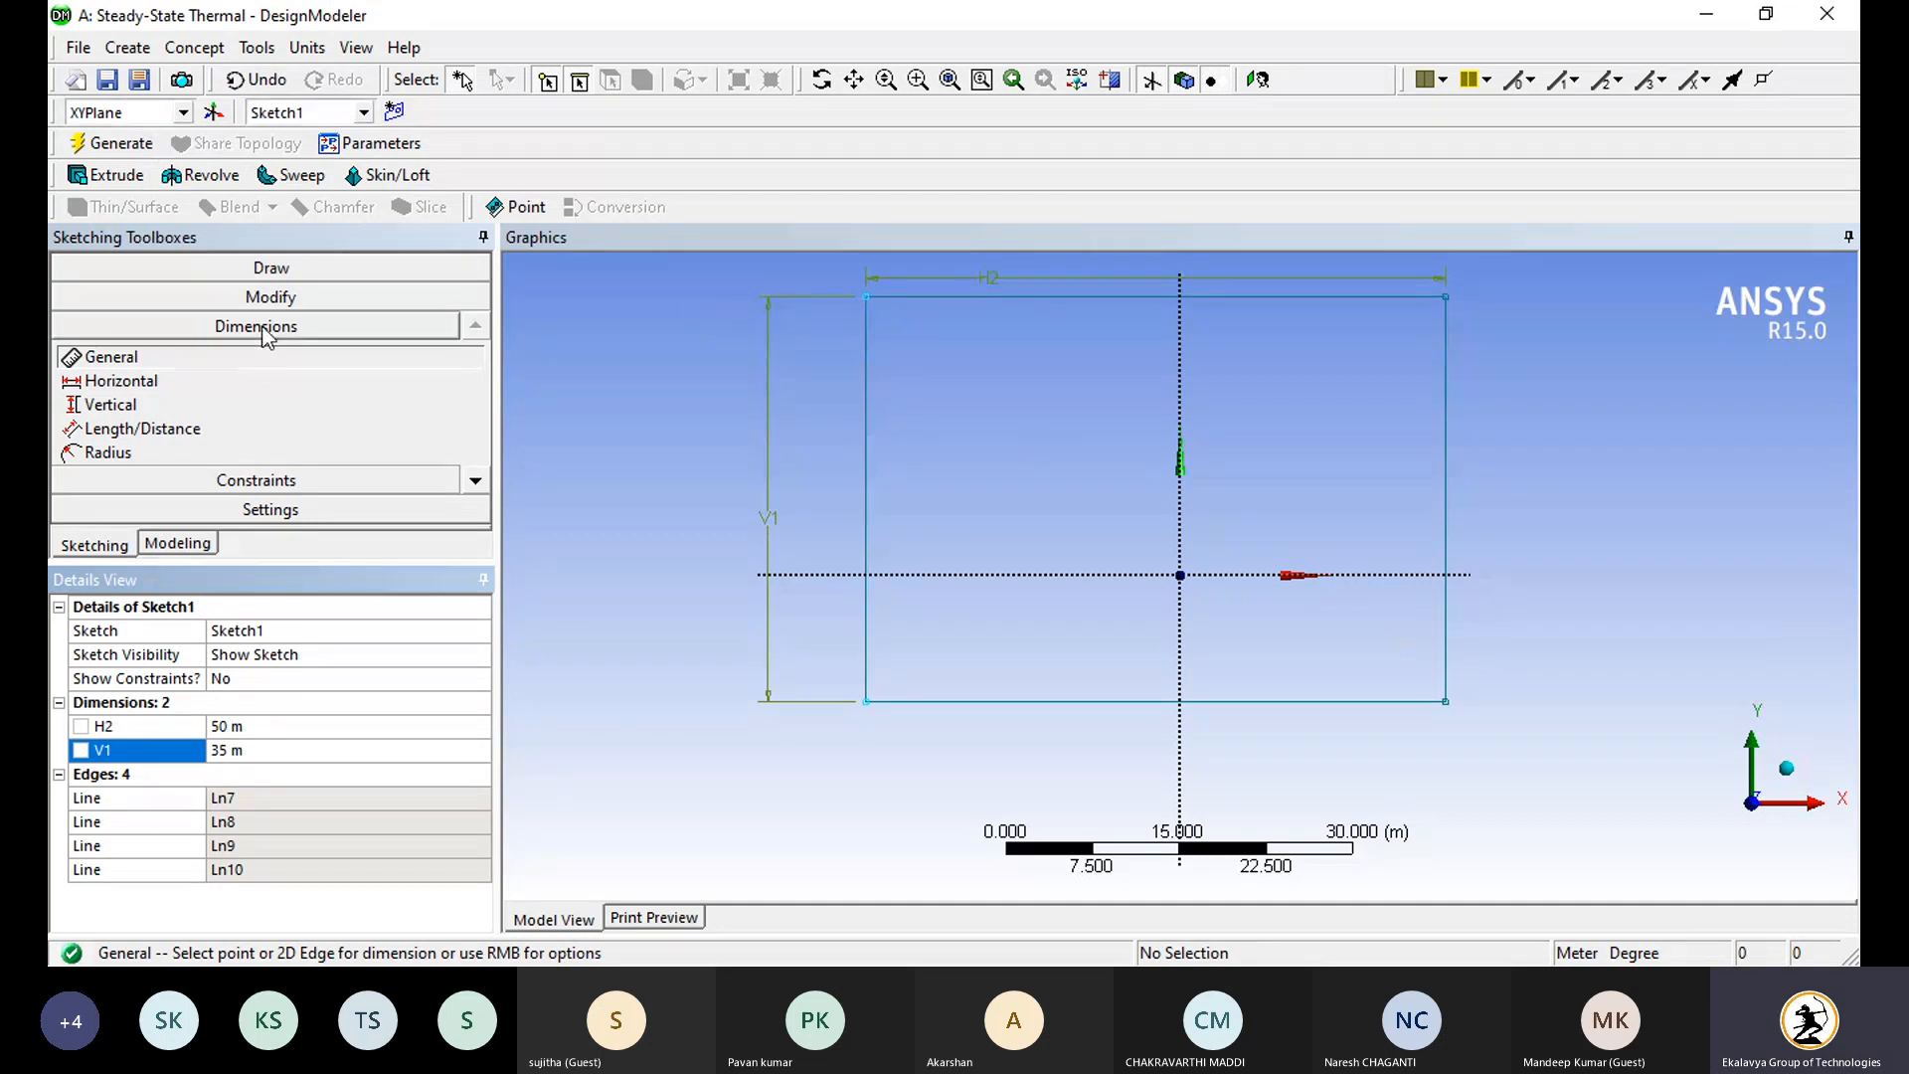
Step: Add a horizontal dimension from the rectangle's left edge to the Y axis and set it to 25 m
left_click(239, 388)
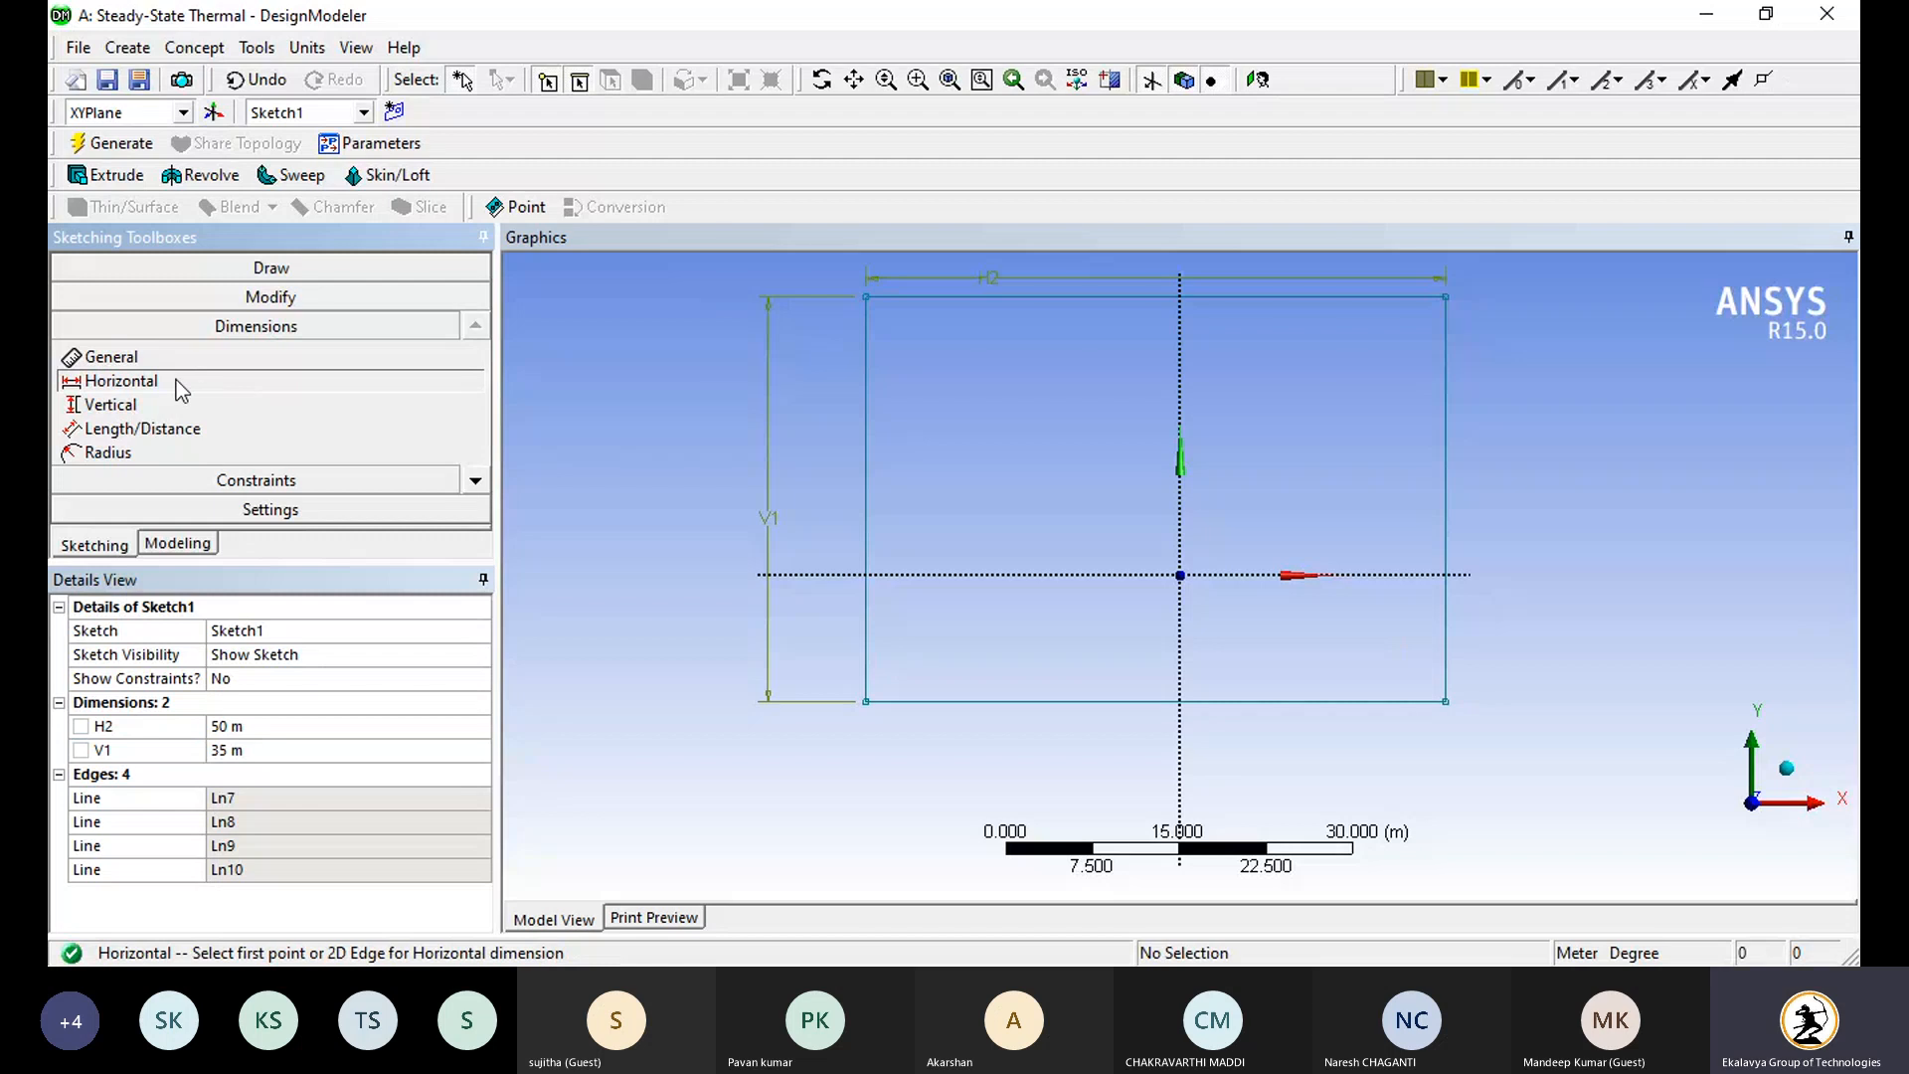
left_click(866, 439)
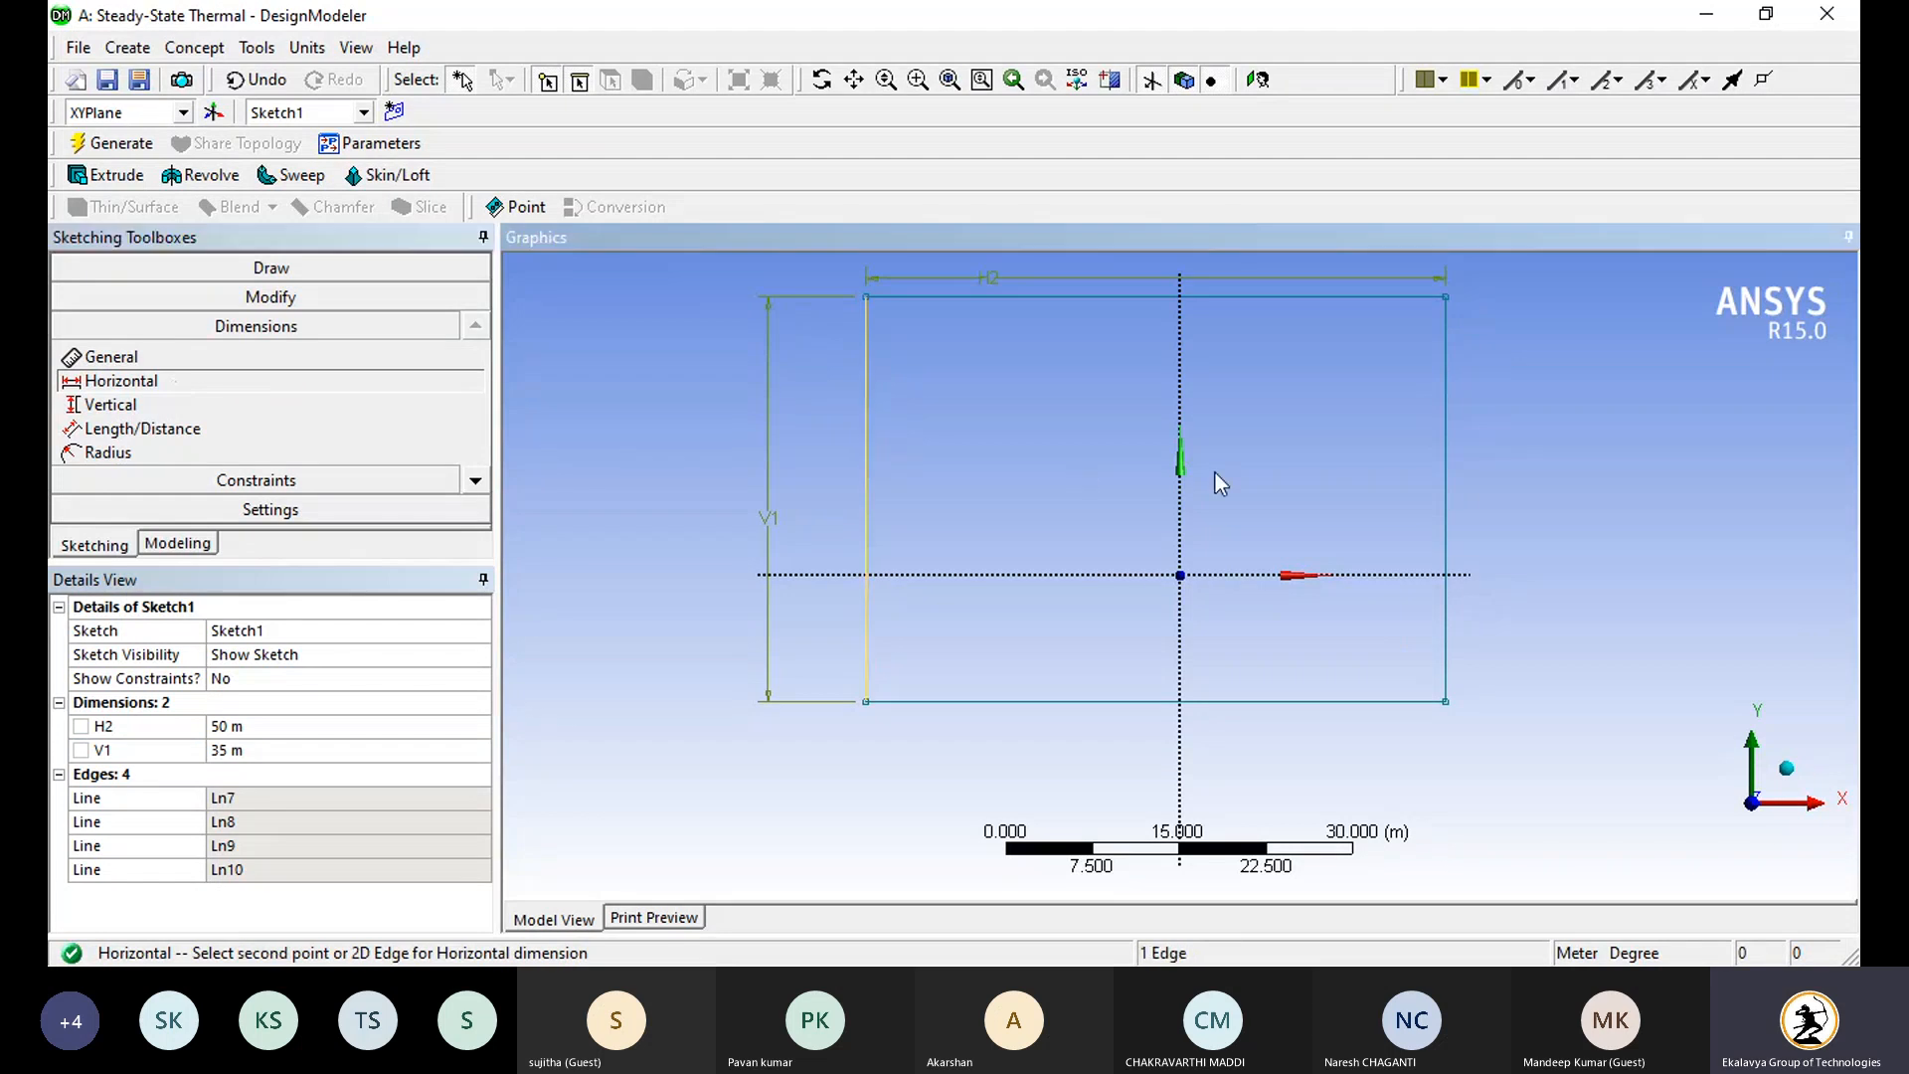
left_click(1178, 409)
left_click(1039, 495)
left_click(272, 750)
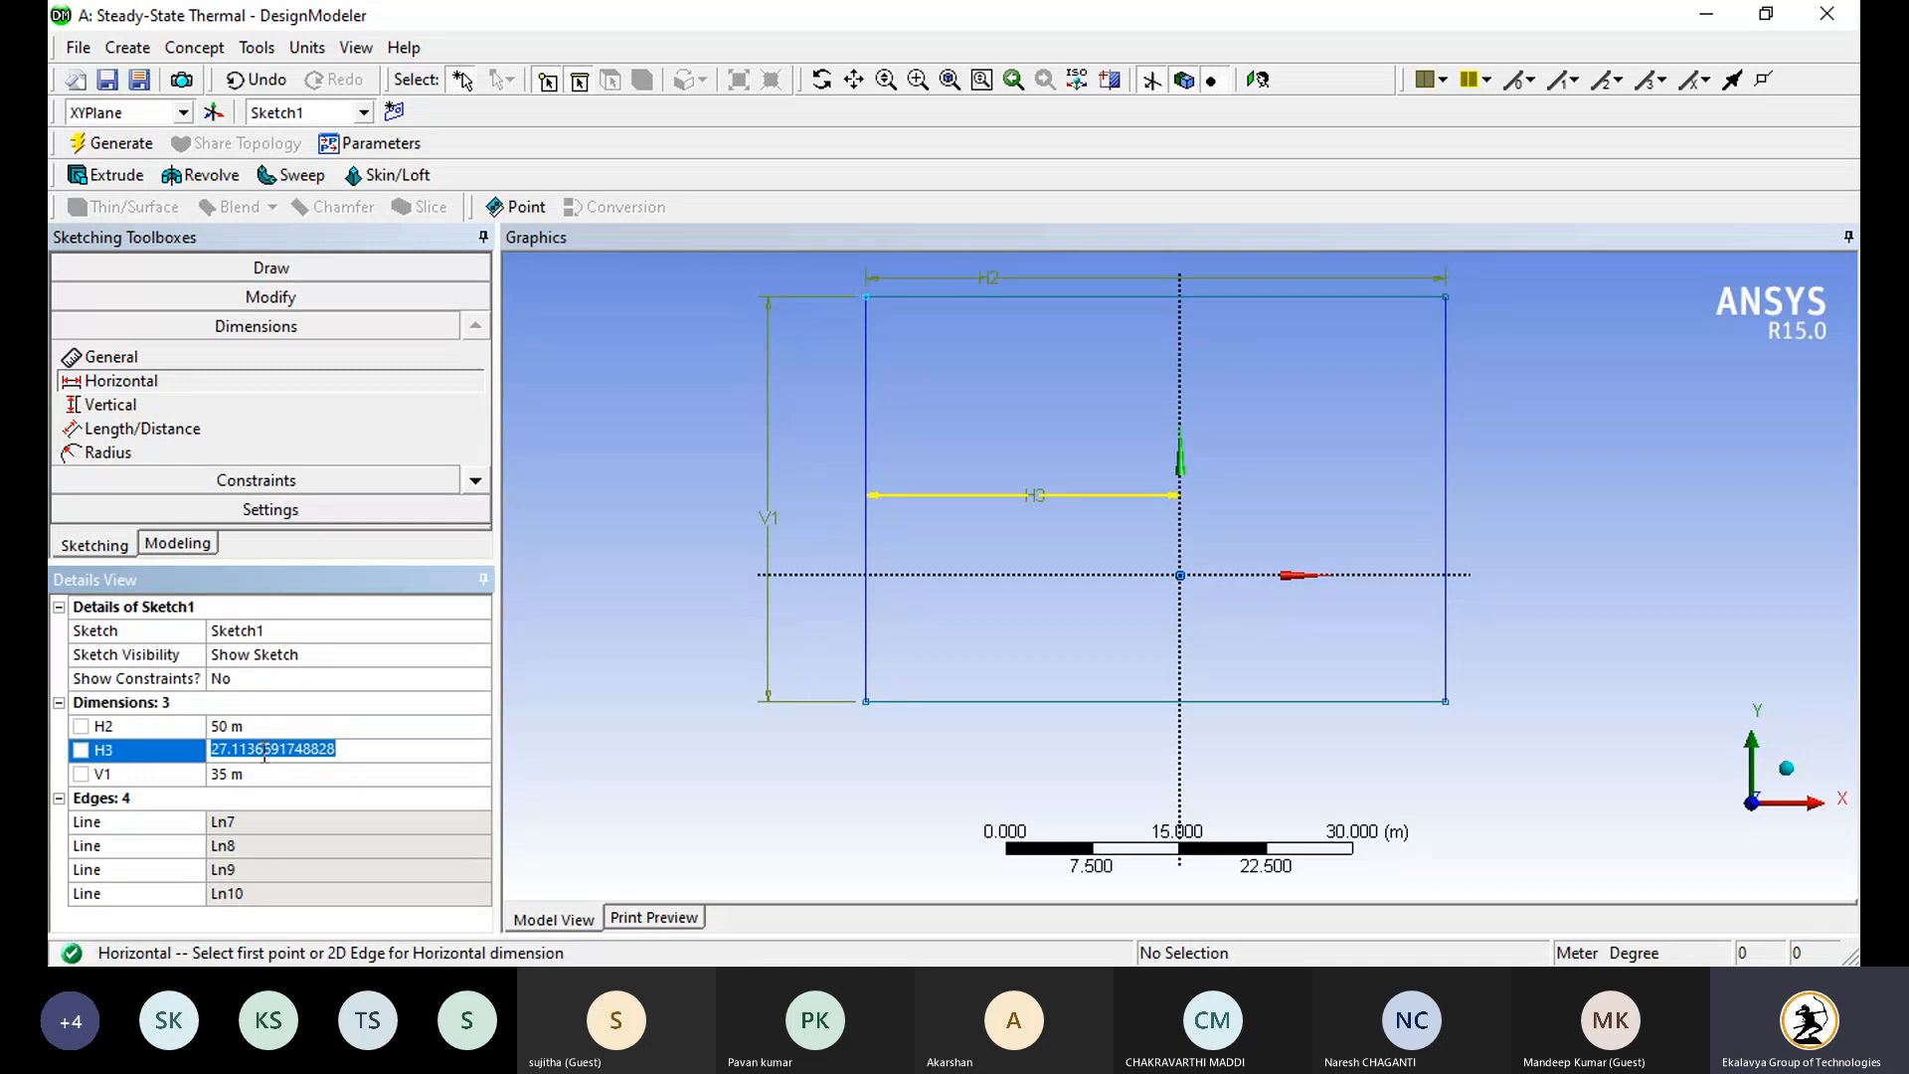
type("25")
key("Return")
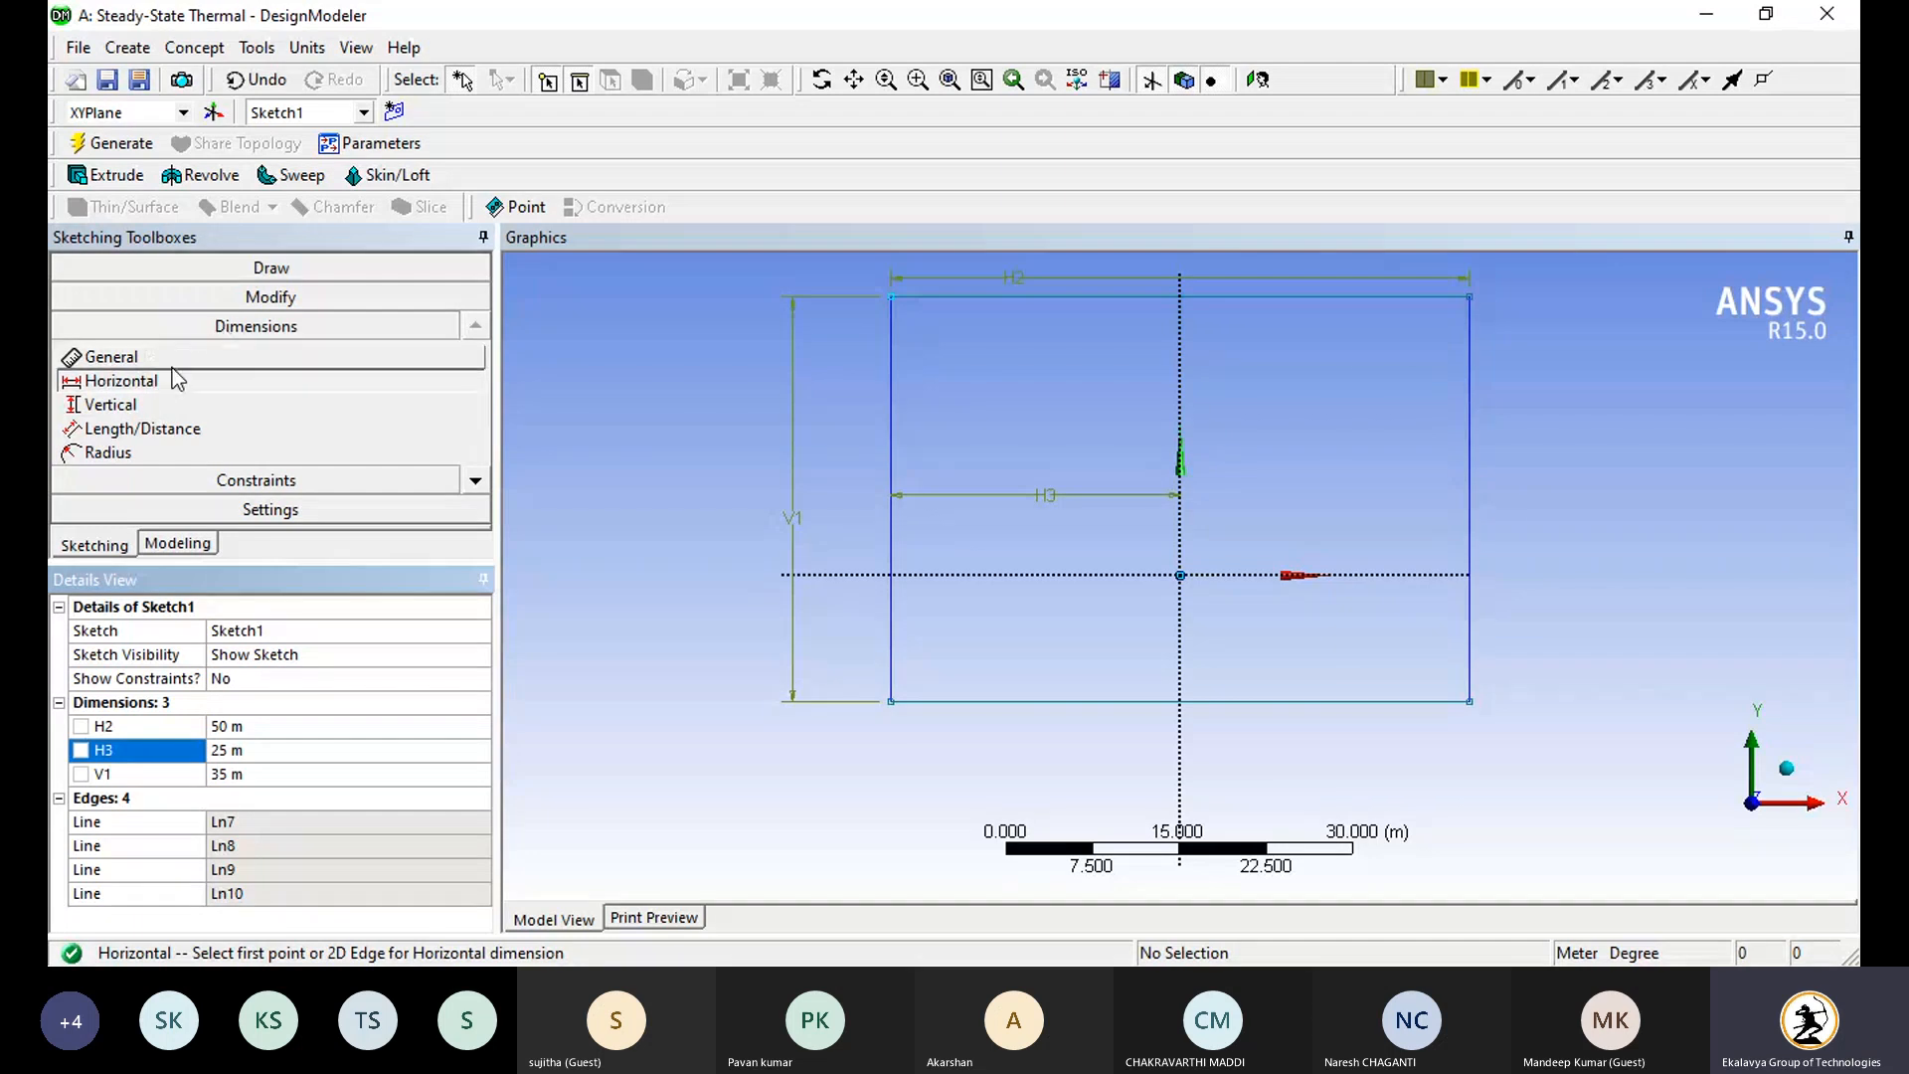
Step: Add a vertical dimension from the X axis to the rectangle's bottom edge and set it to 17.5 m
left_click(109, 403)
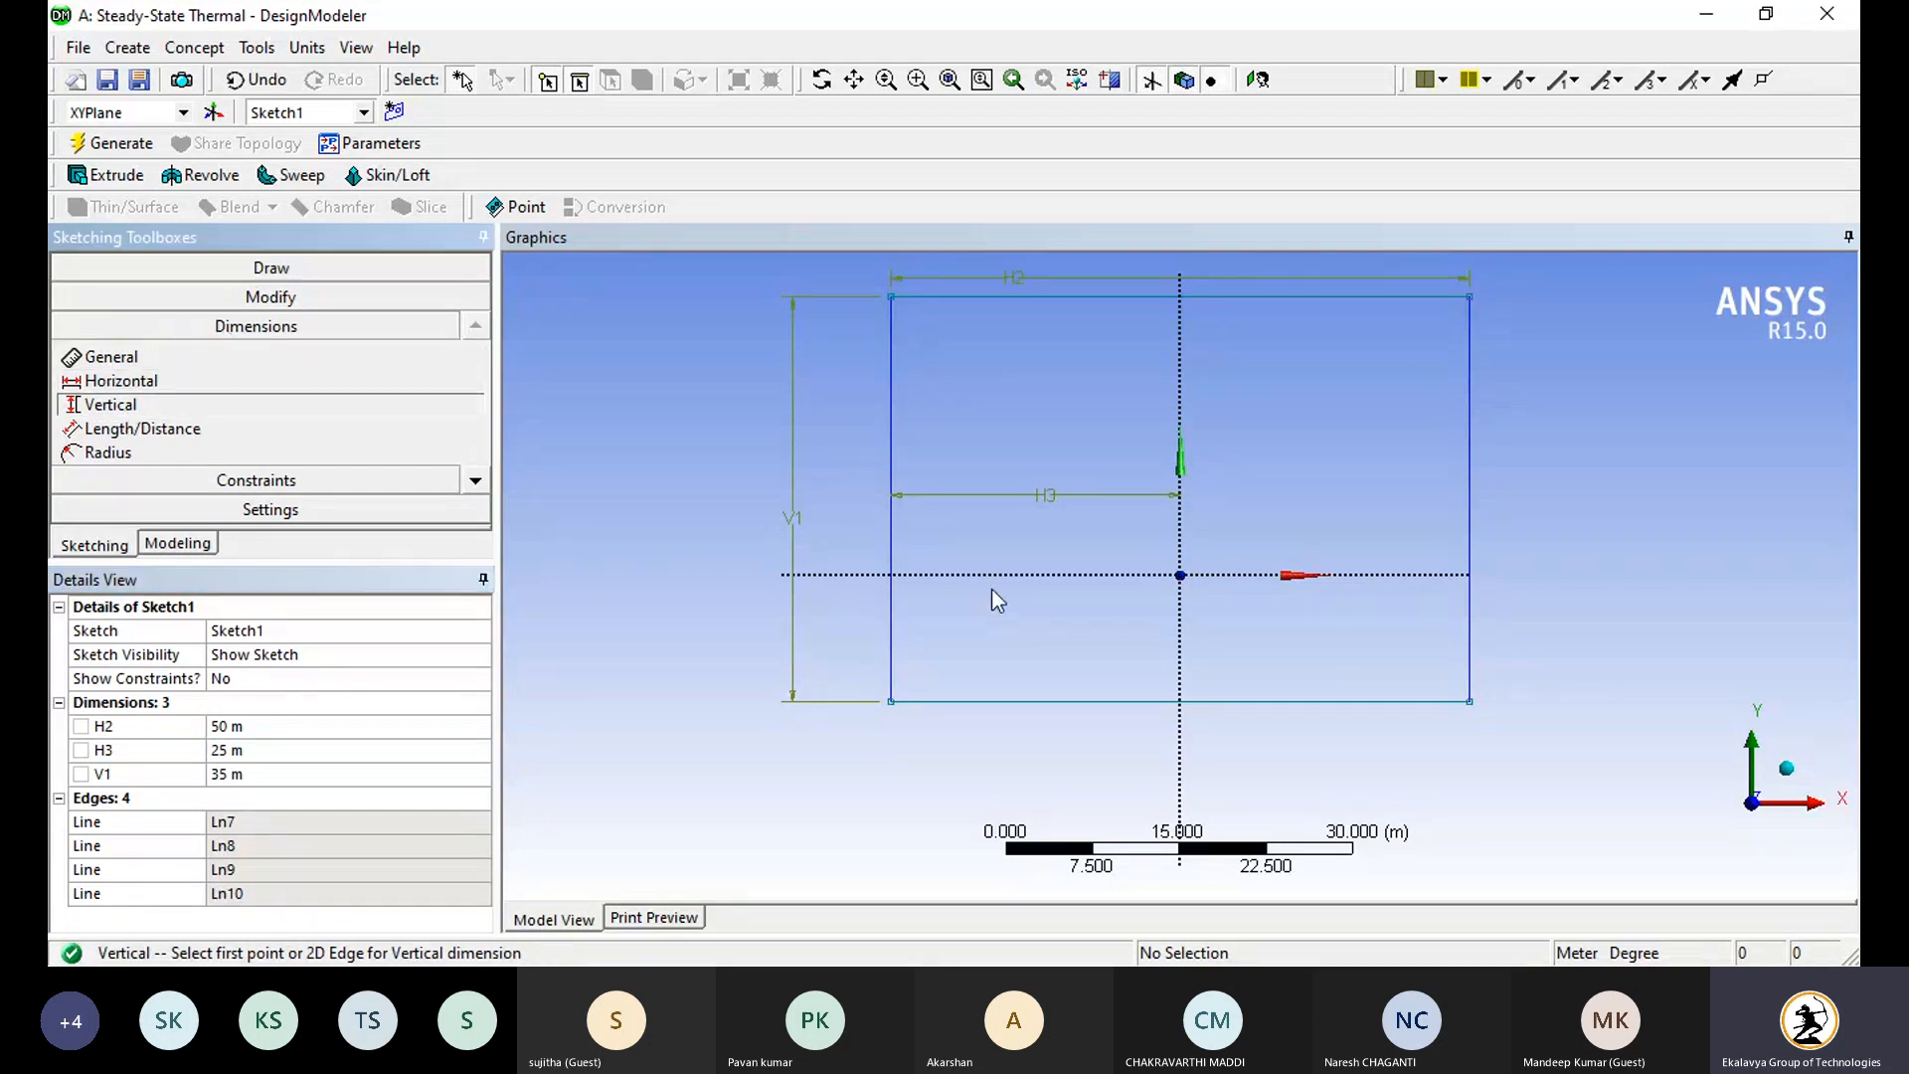
left_click(997, 579)
left_click(1012, 701)
left_click(1016, 641)
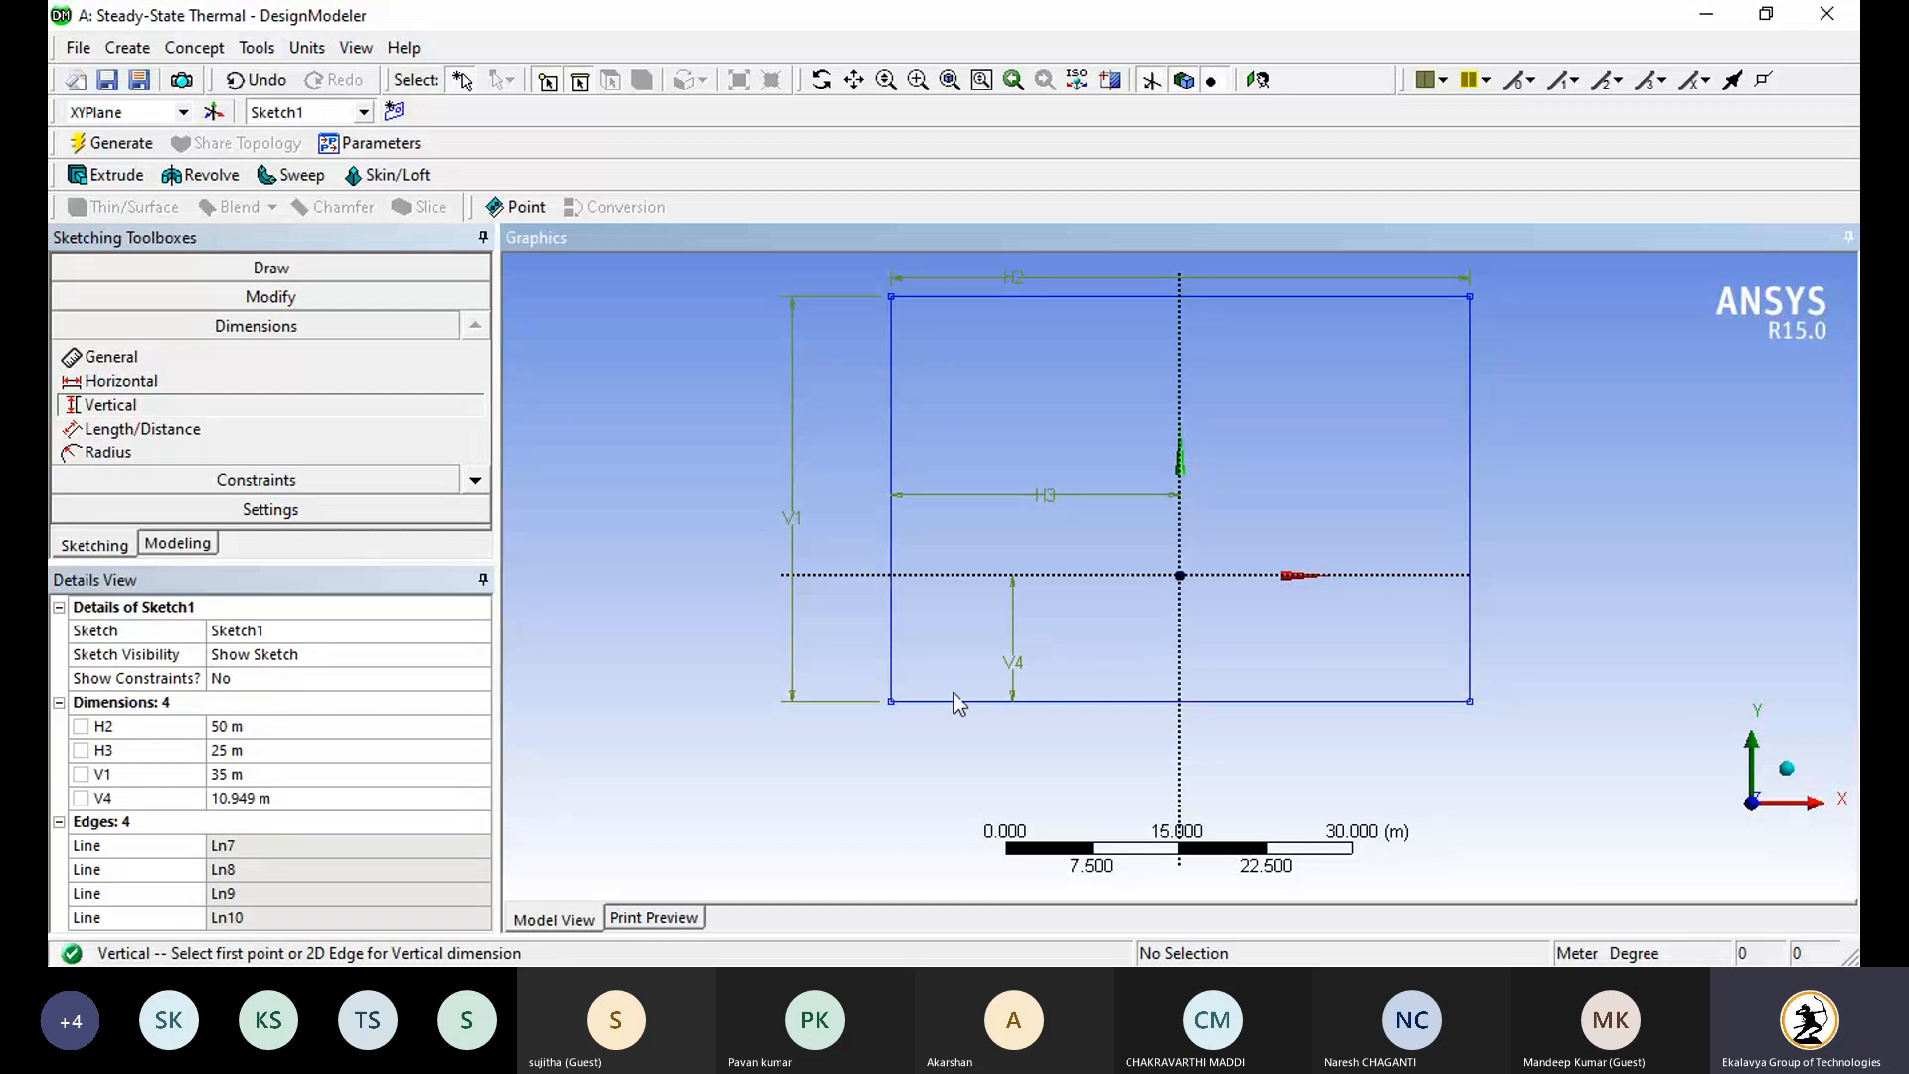
left_click(283, 797)
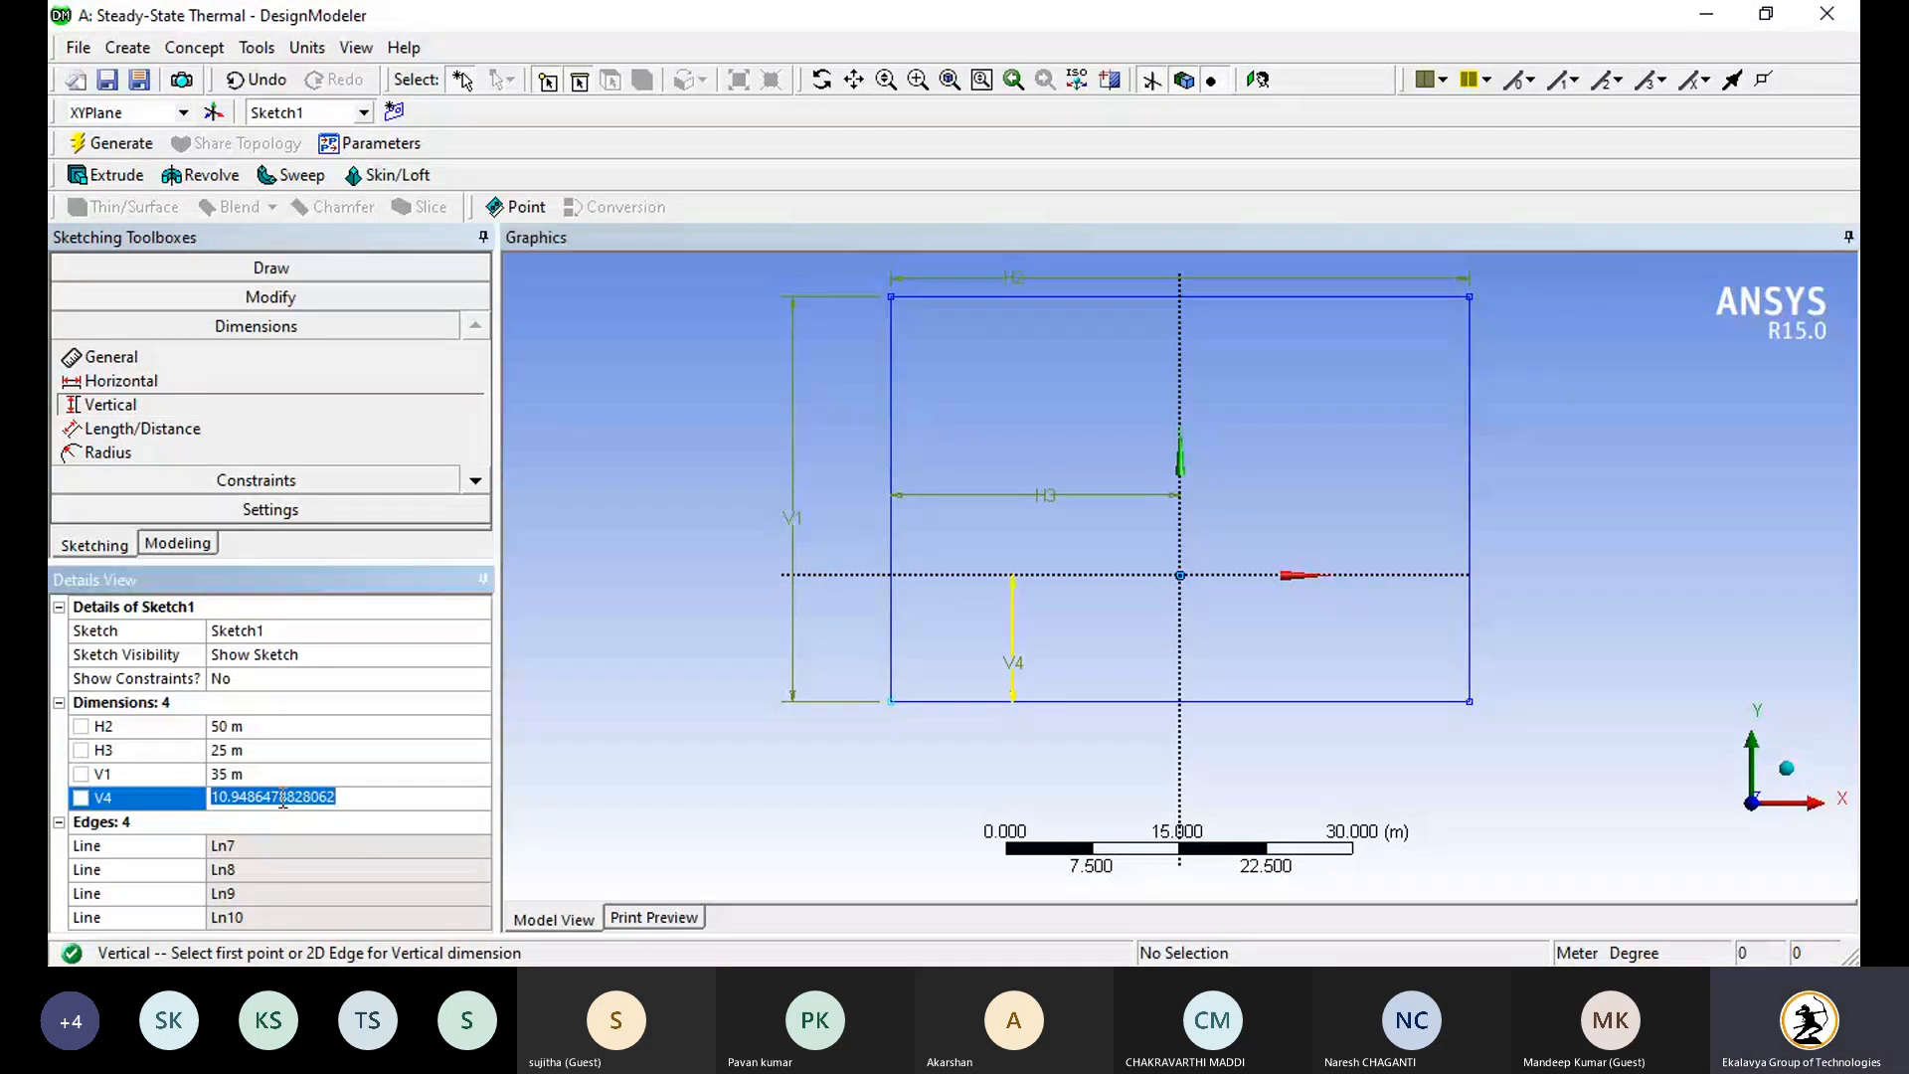
type("17.5")
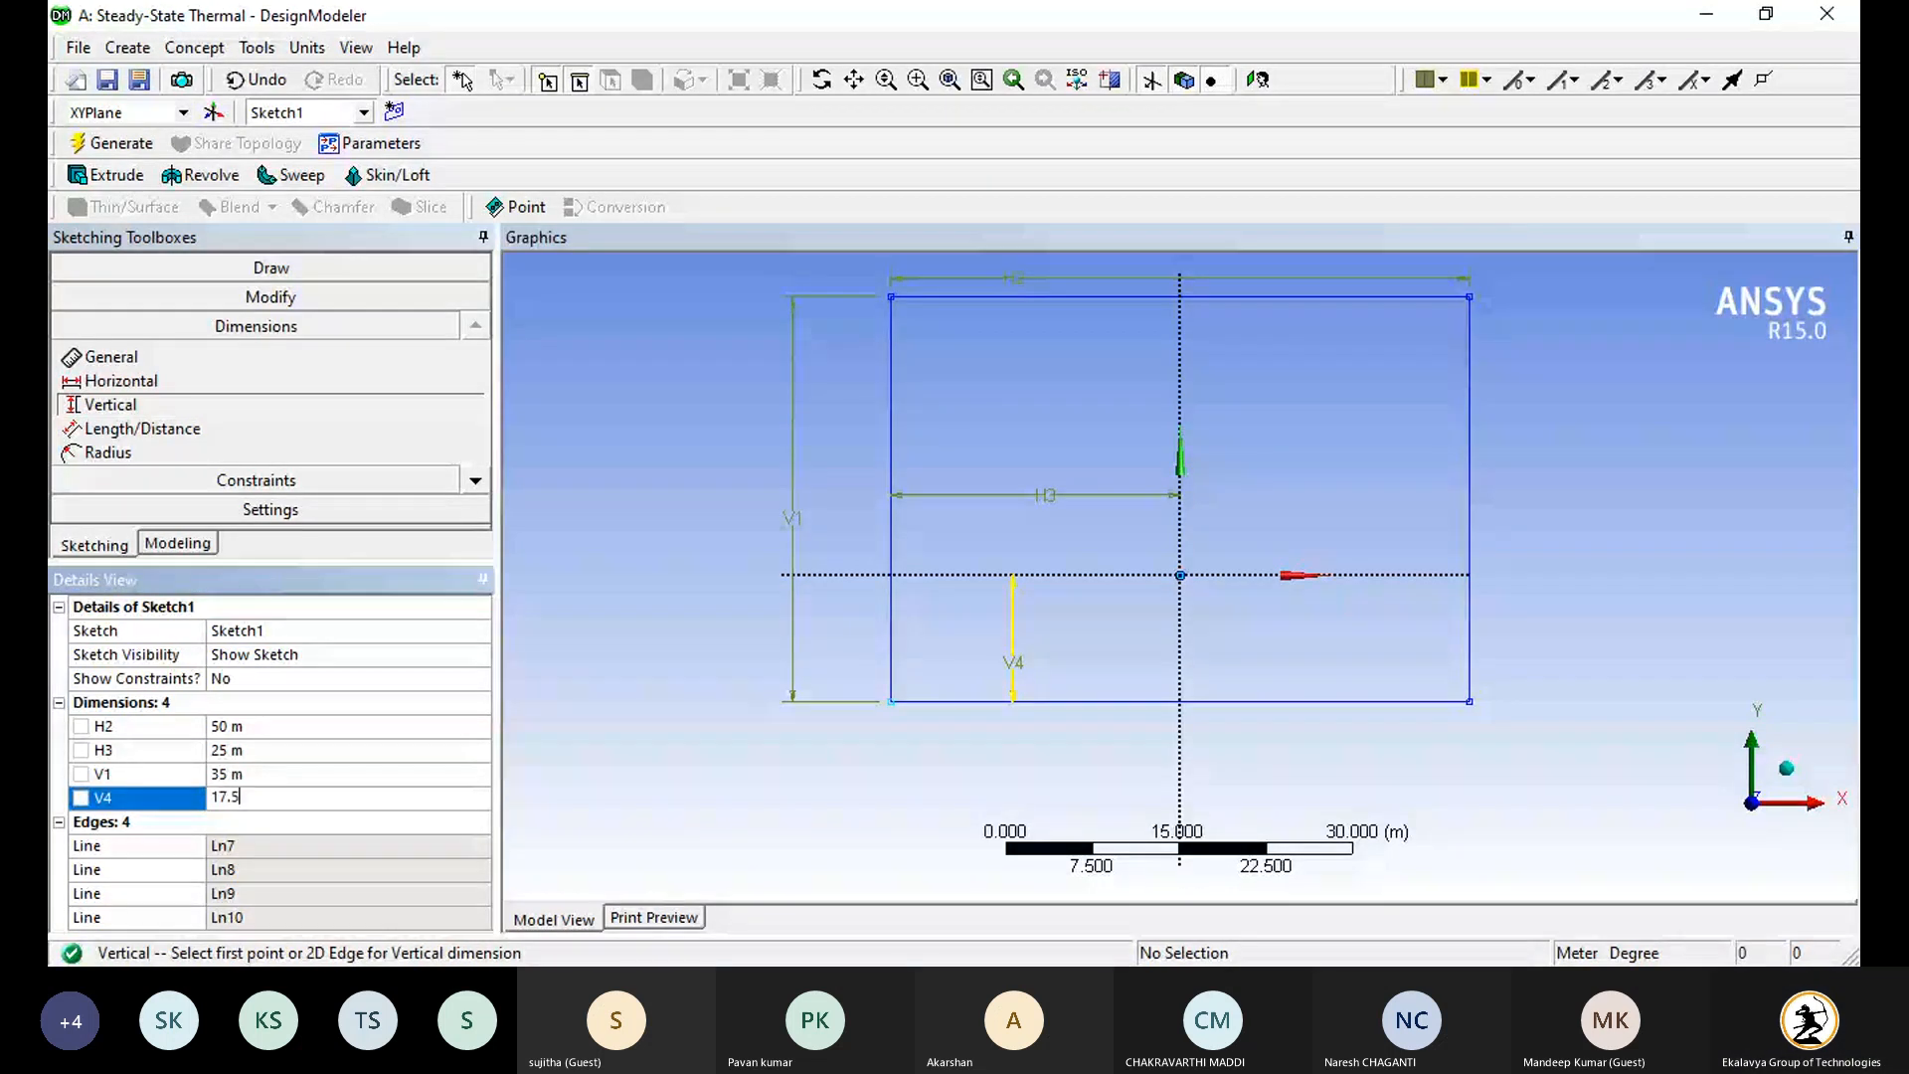
key("Return")
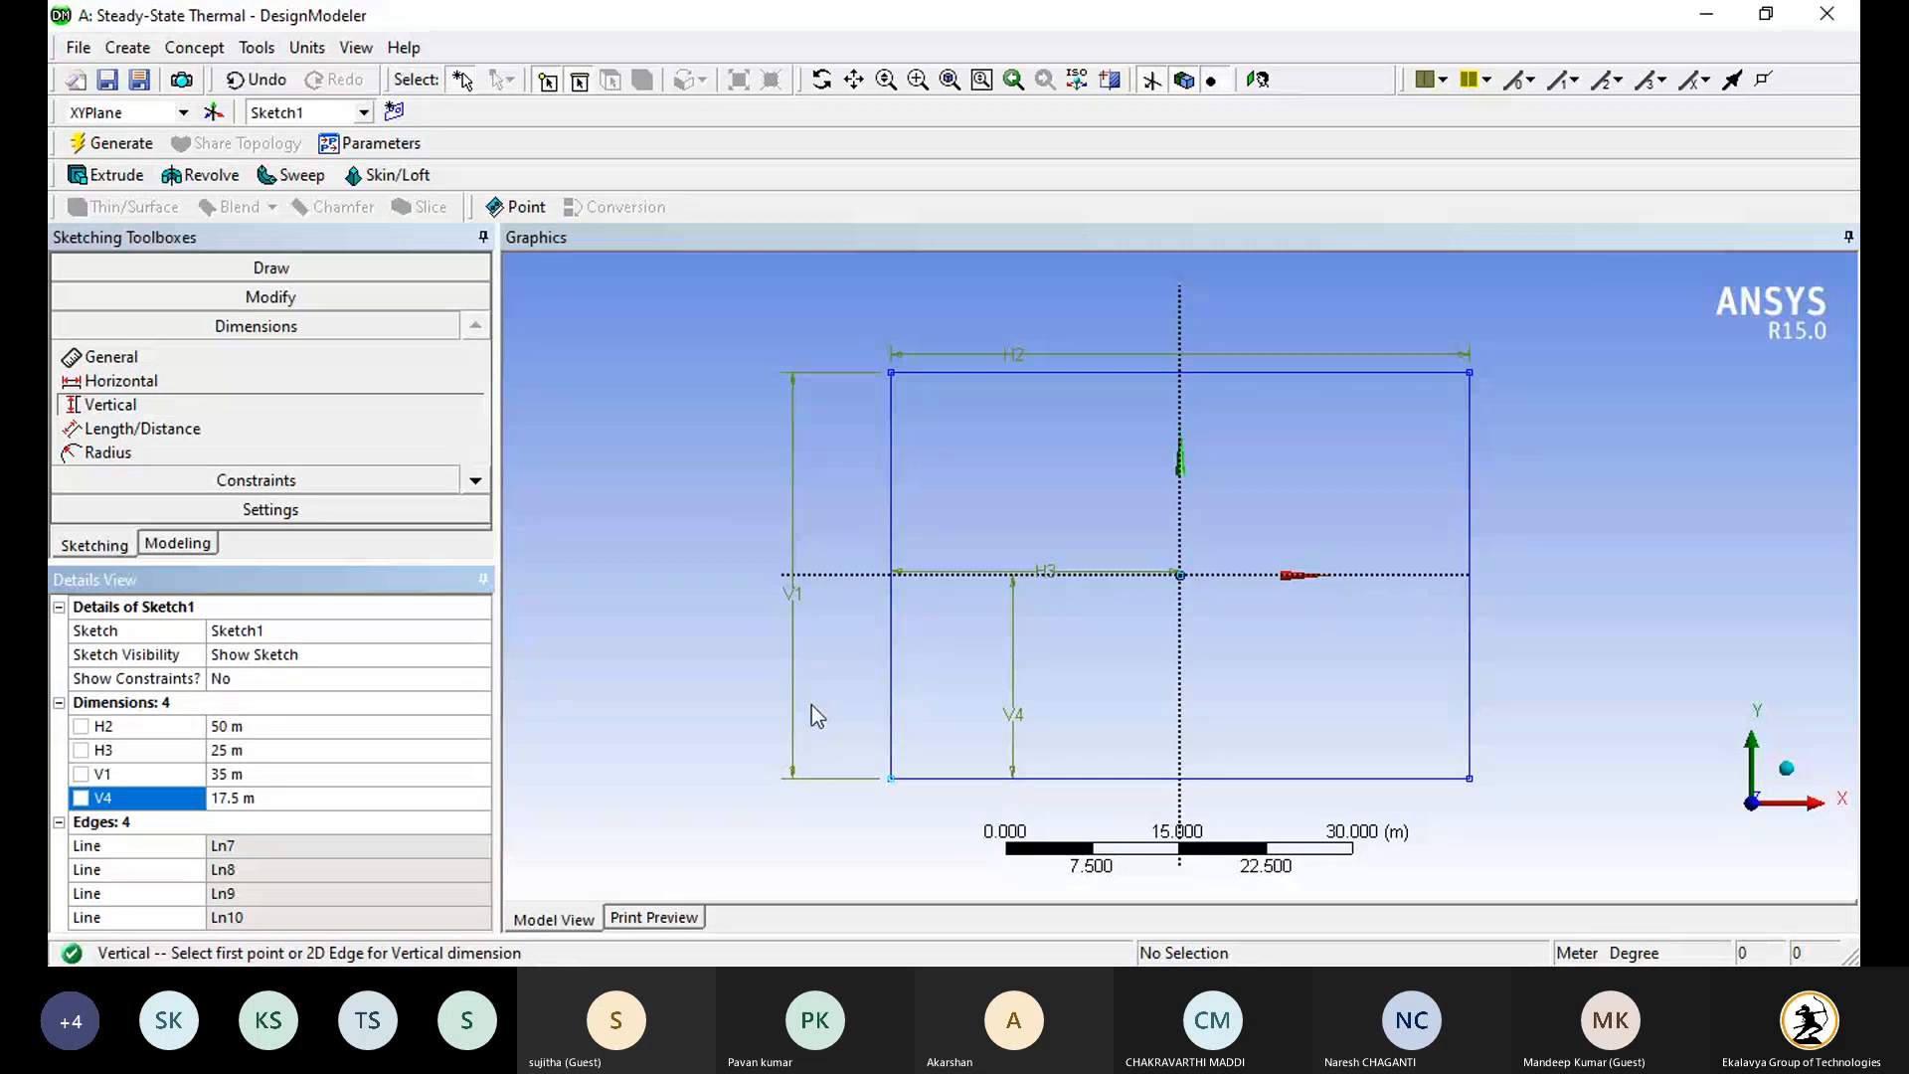
Step: Extrude the rectangle sketch 1 m in the normal direction as added material and generate the plate
left_click(114, 149)
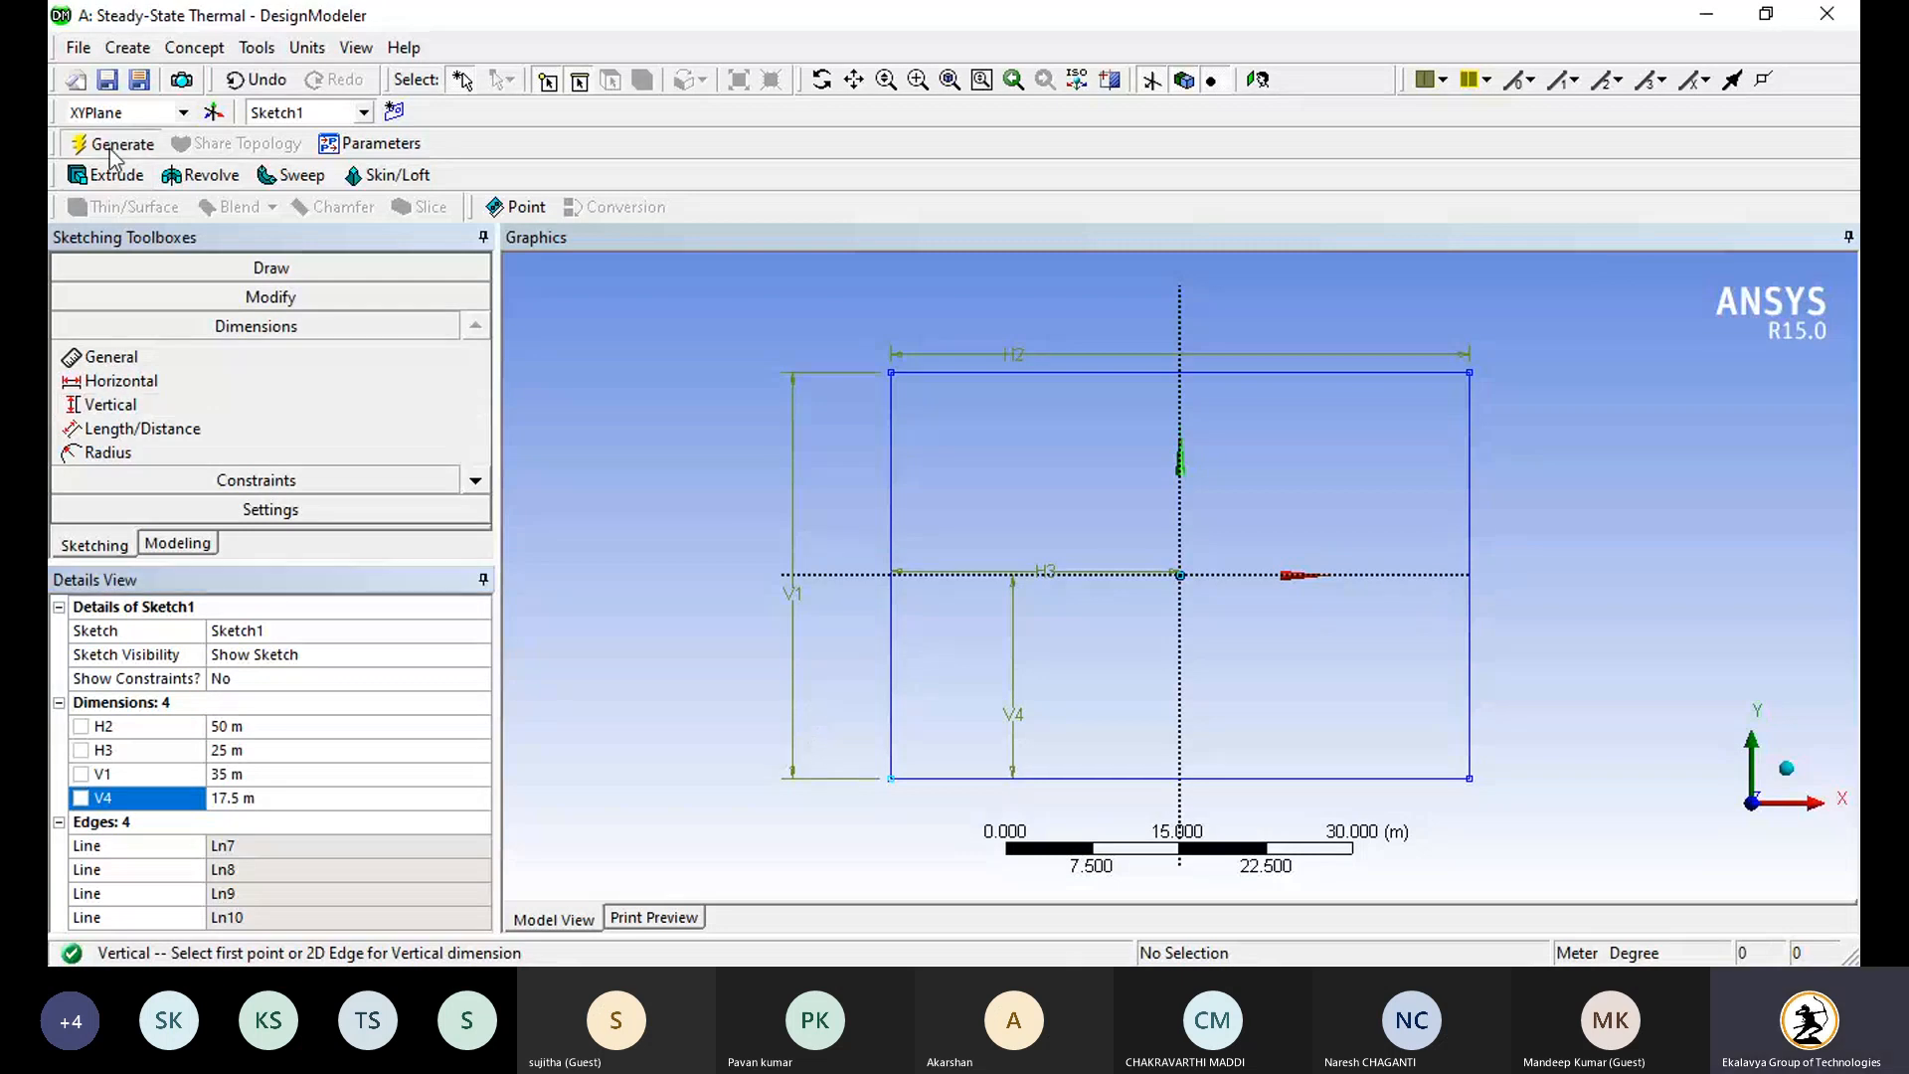
middle_click_drag(952, 625, 958, 567)
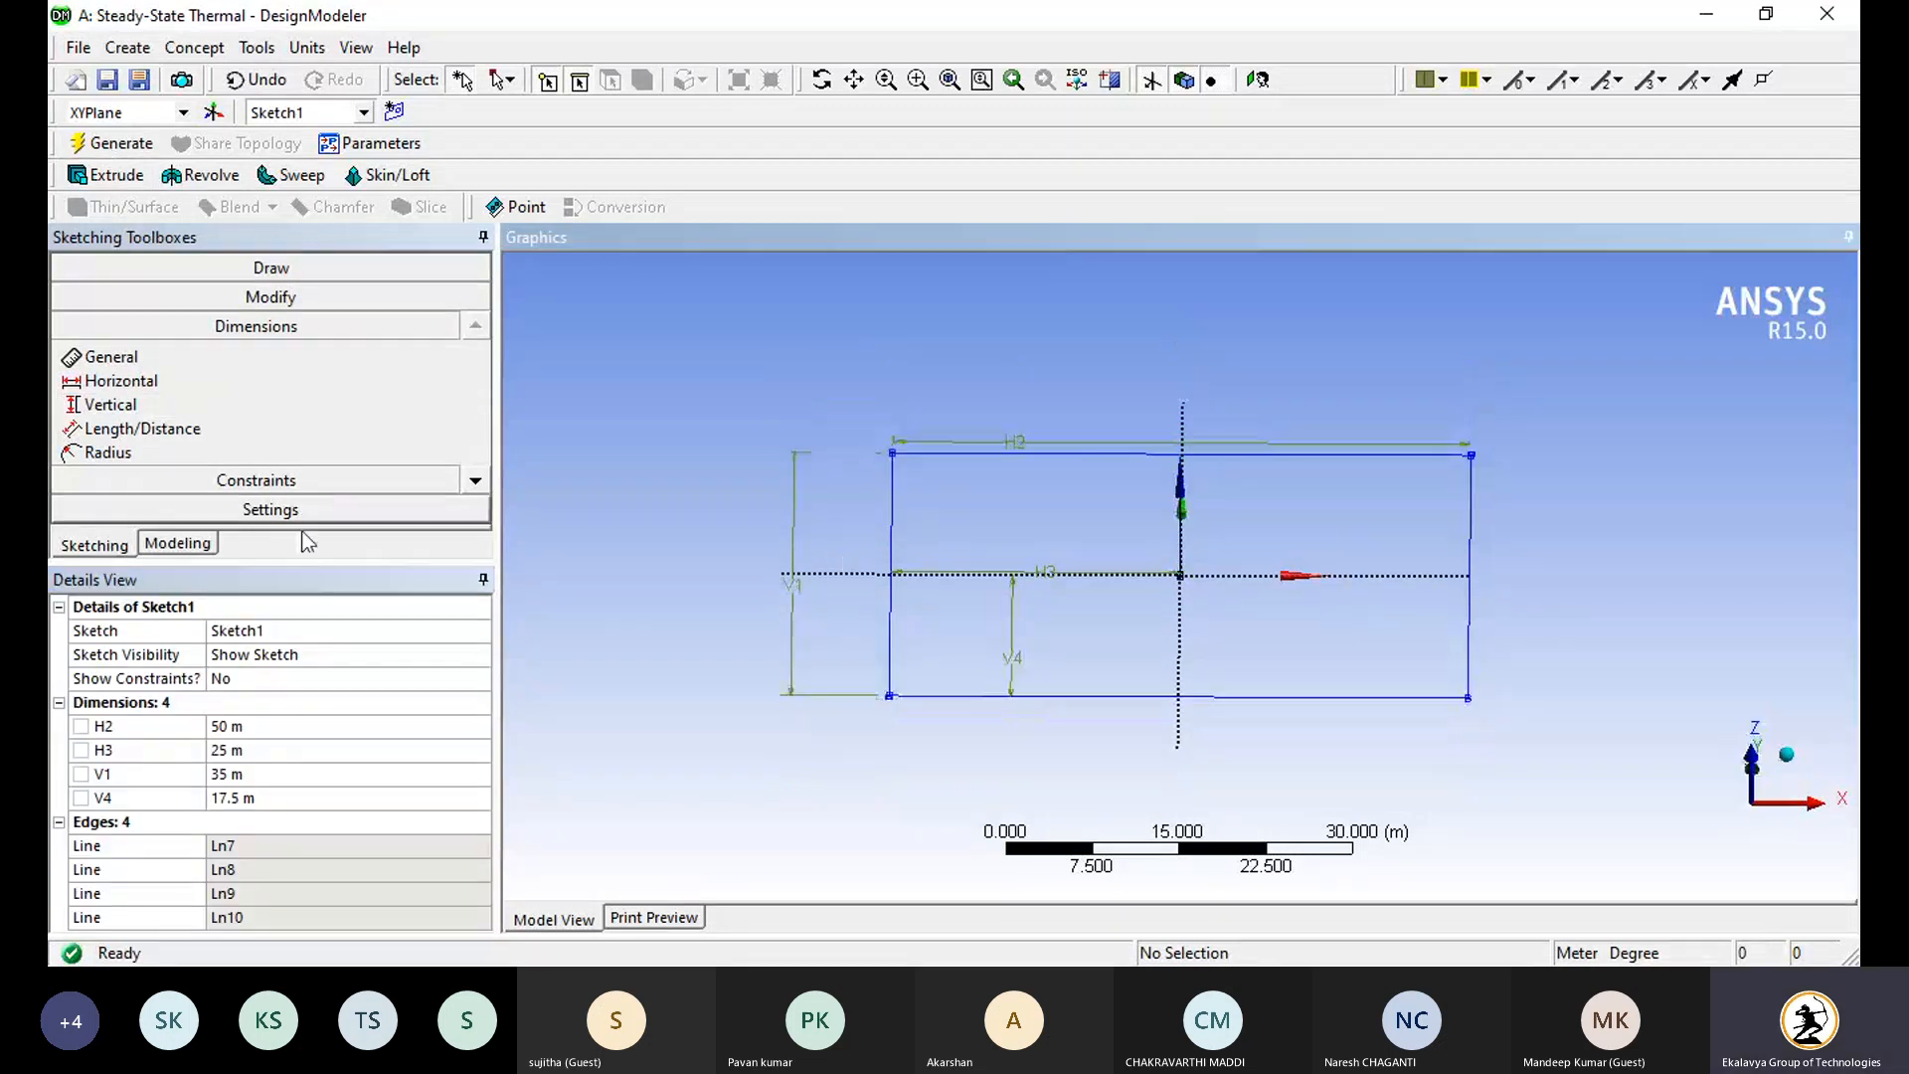
left_click(141, 178)
middle_click_drag(924, 659, 877, 652)
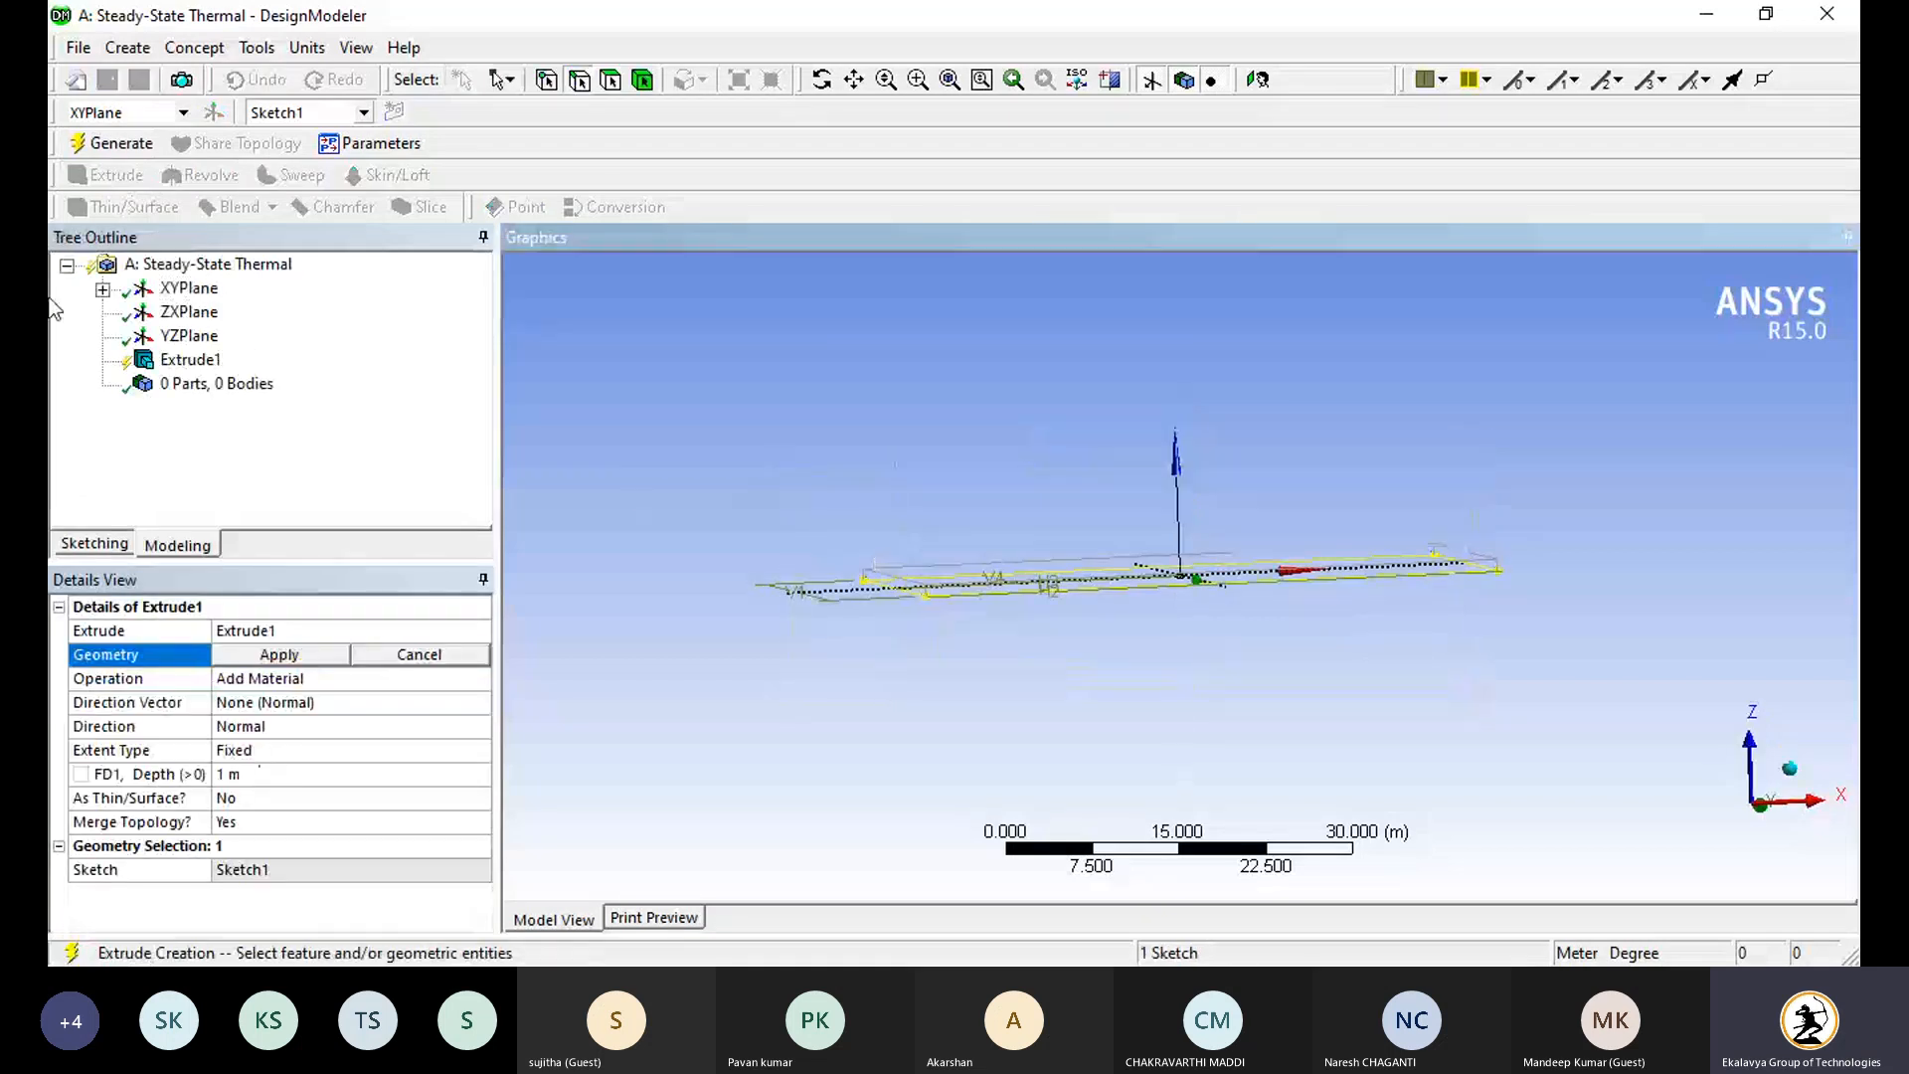
left_click(111, 144)
middle_click_drag(963, 422, 961, 510)
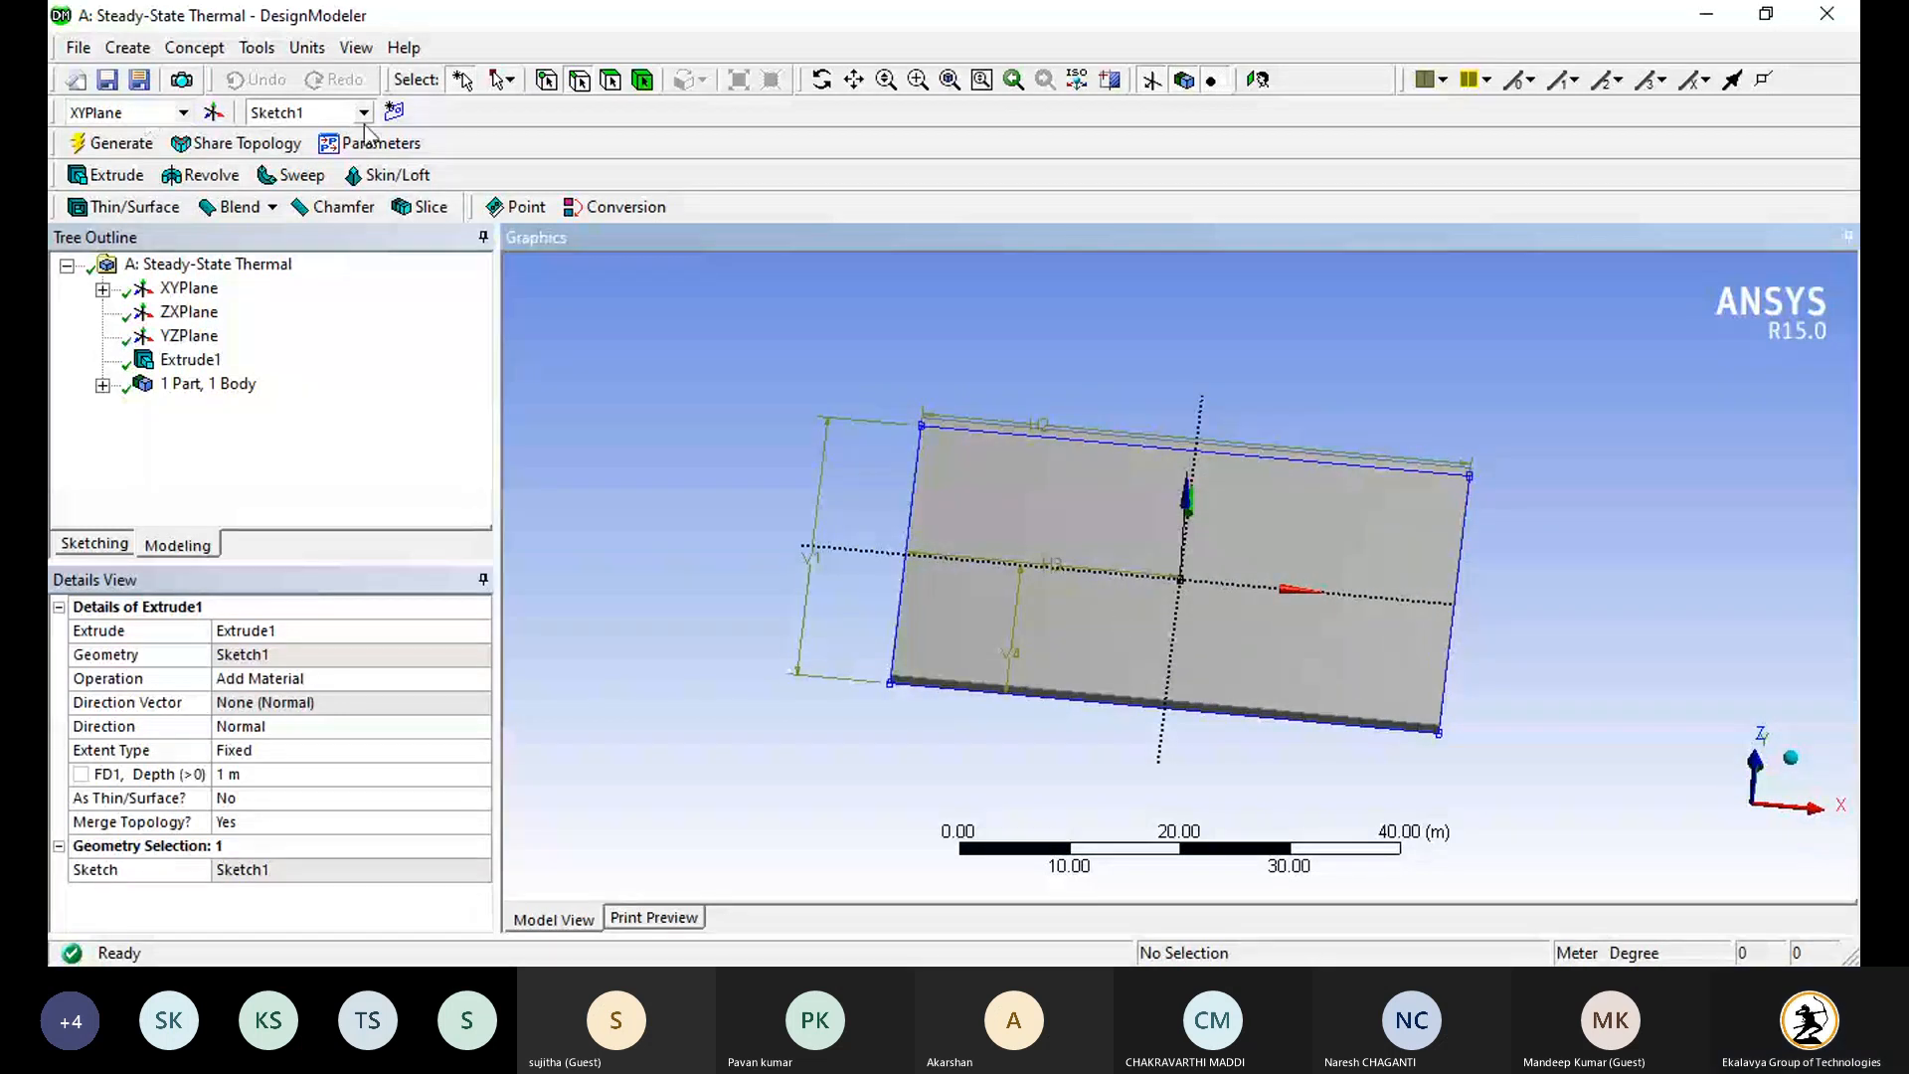
Step: Create a second sketch on the XY plane and set it to always show
left_click(394, 112)
right_click(225, 340)
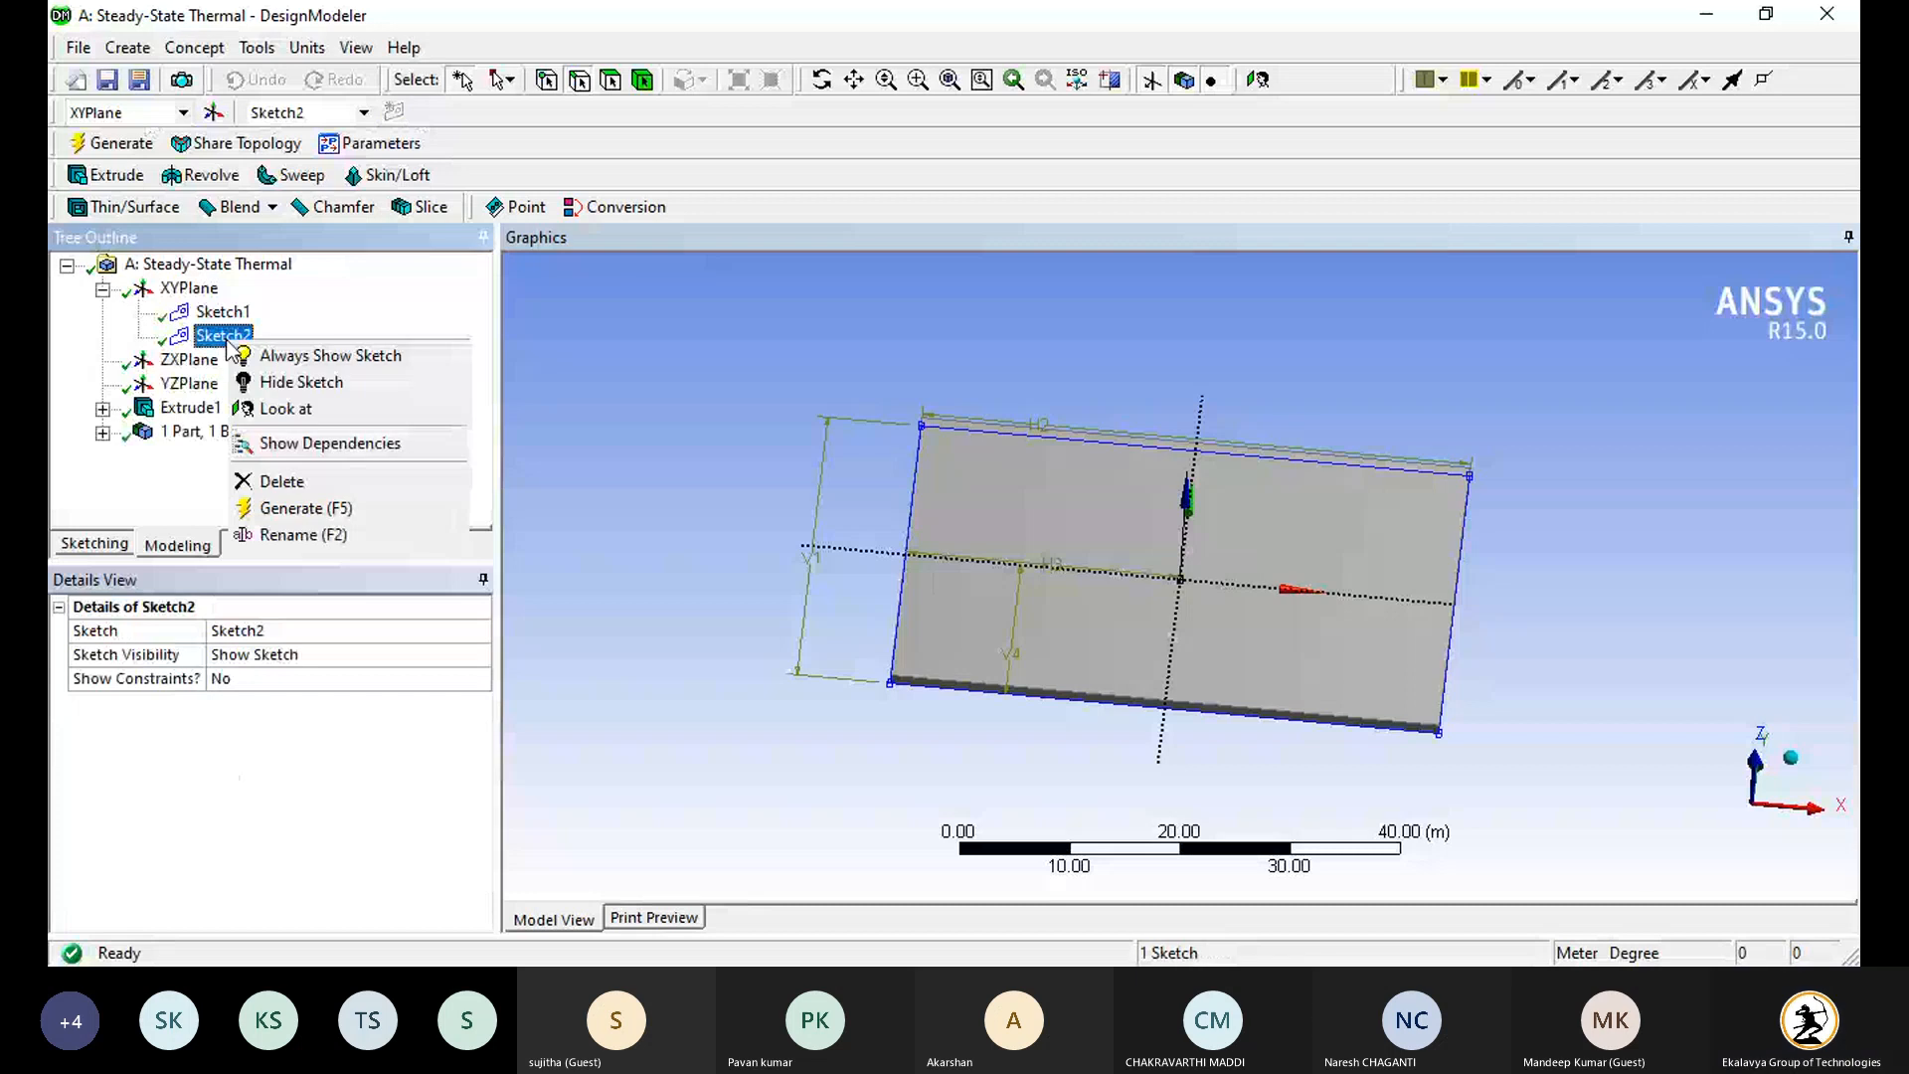
left_click(286, 358)
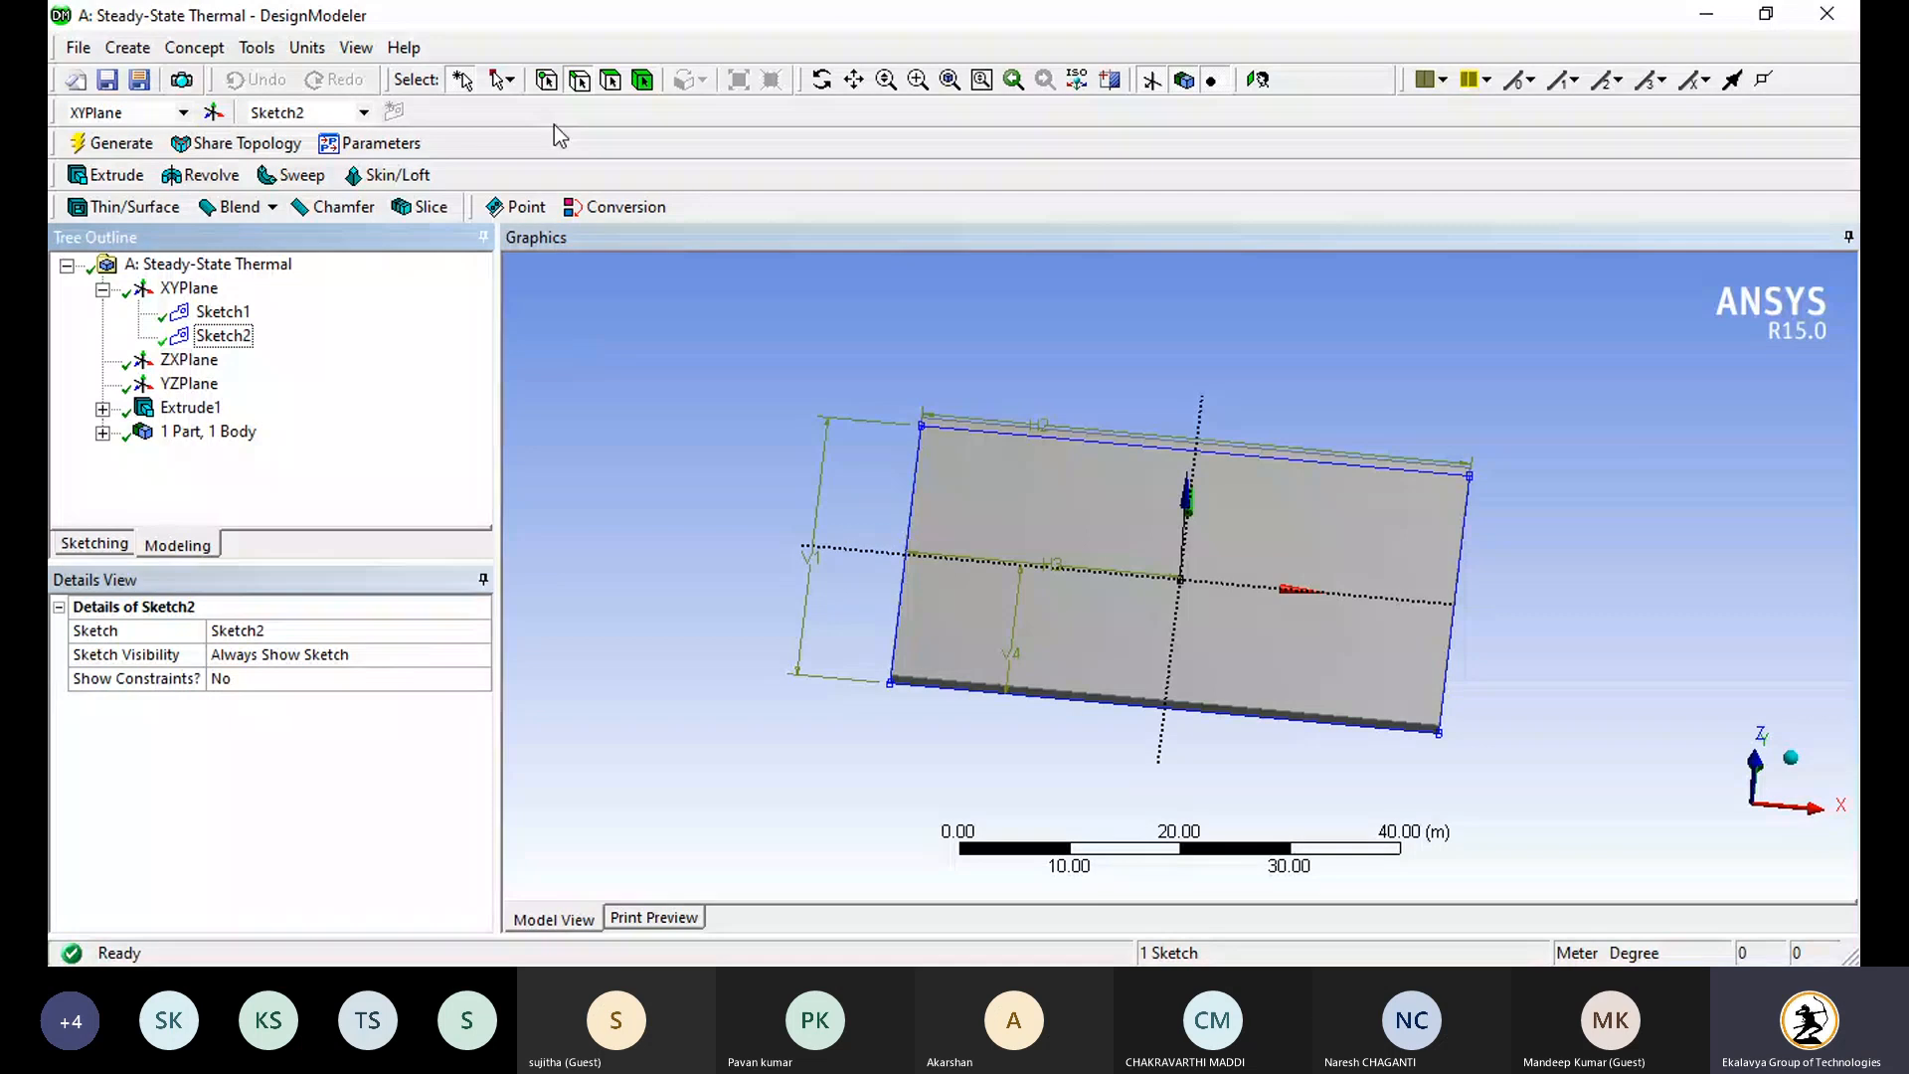
Step: Start a new sketch on the plate's large flat face, viewed face-on
left_click(611, 79)
left_click(1057, 532)
right_click(1057, 532)
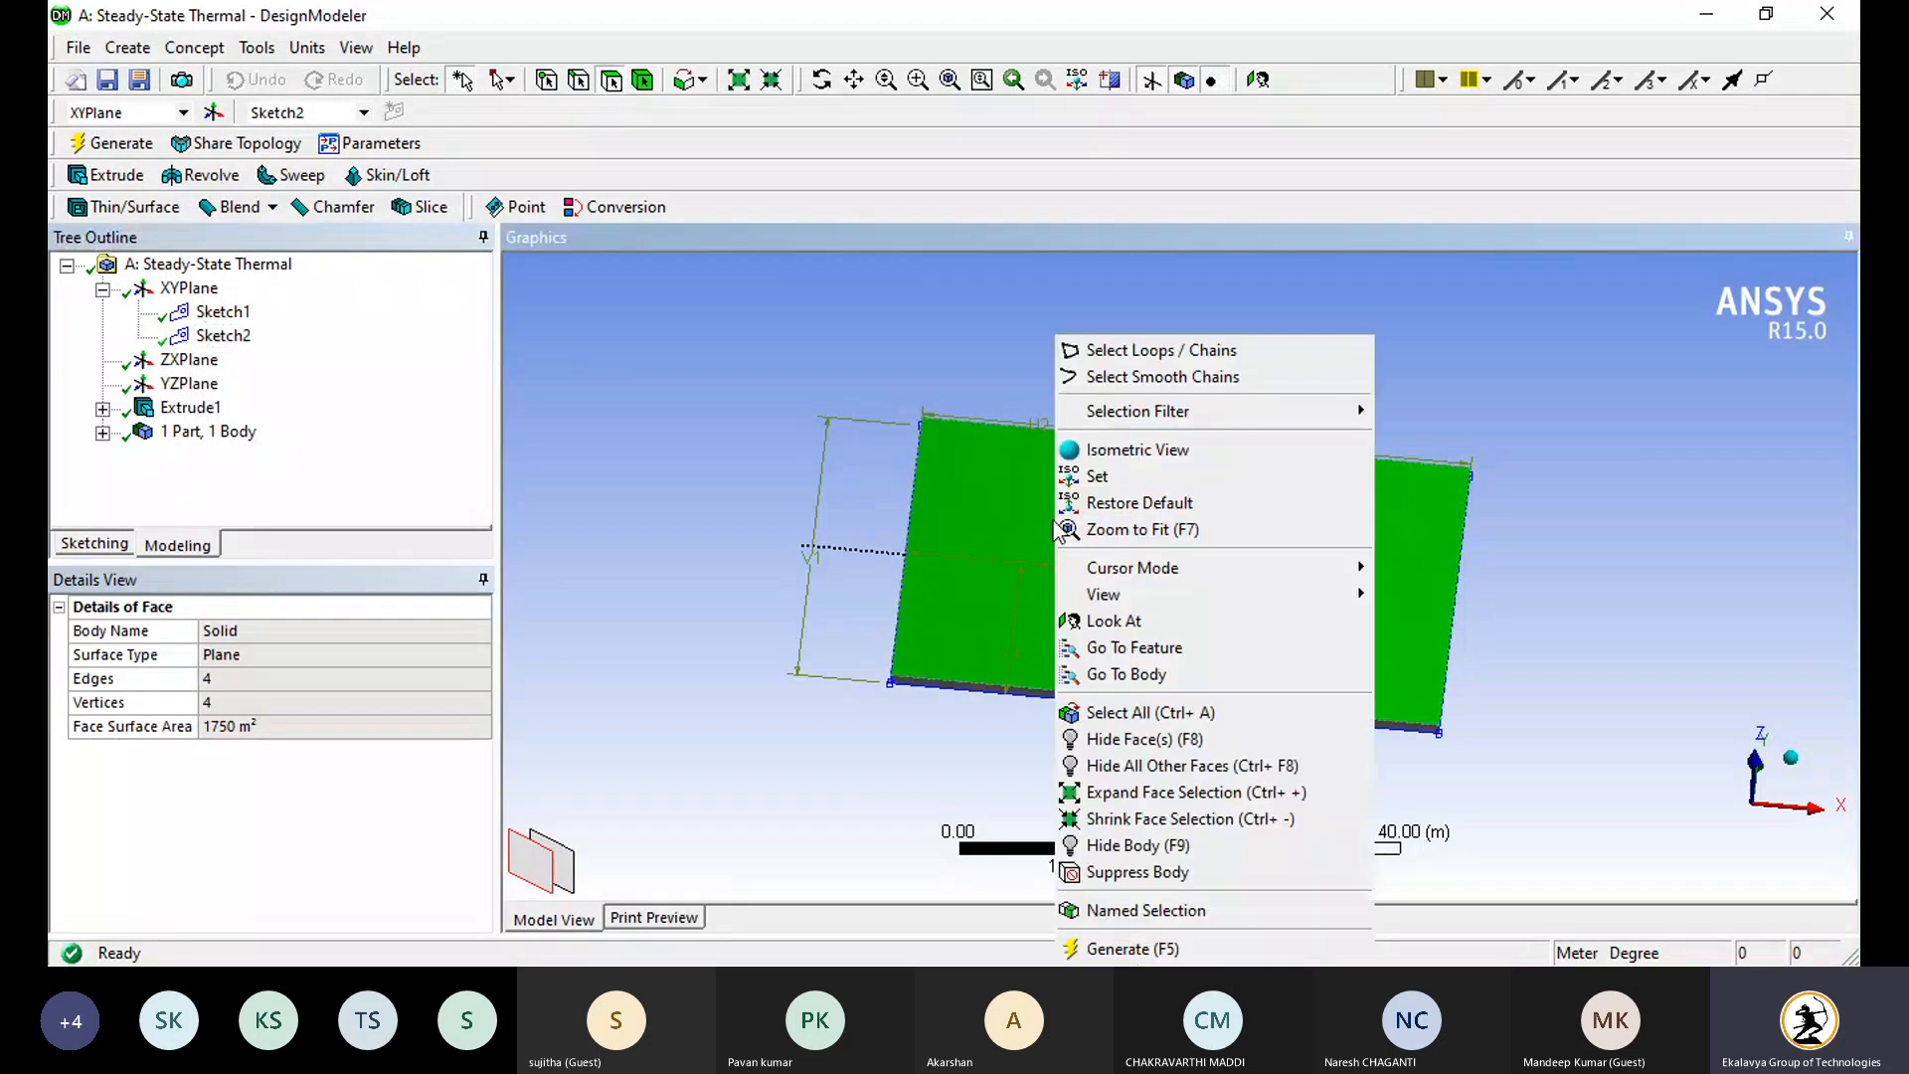
left_click(1181, 621)
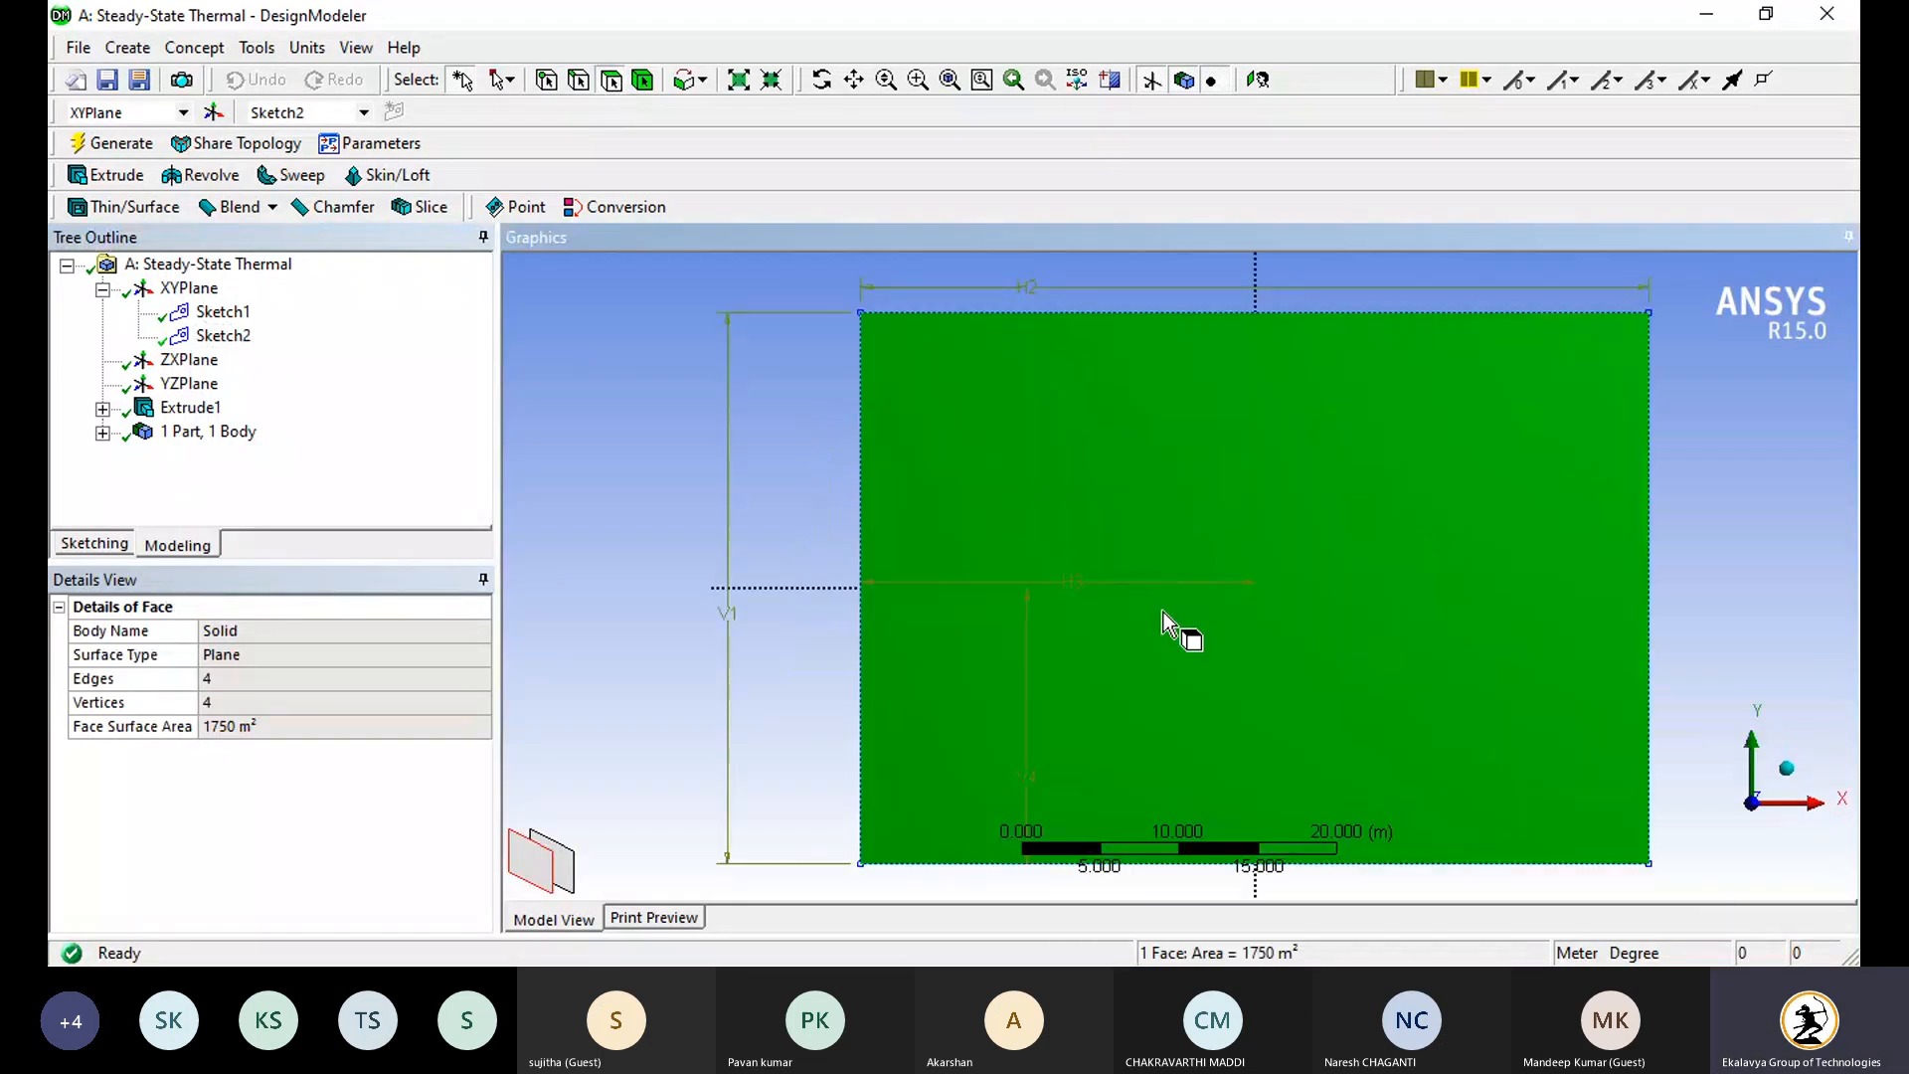
left_click(103, 545)
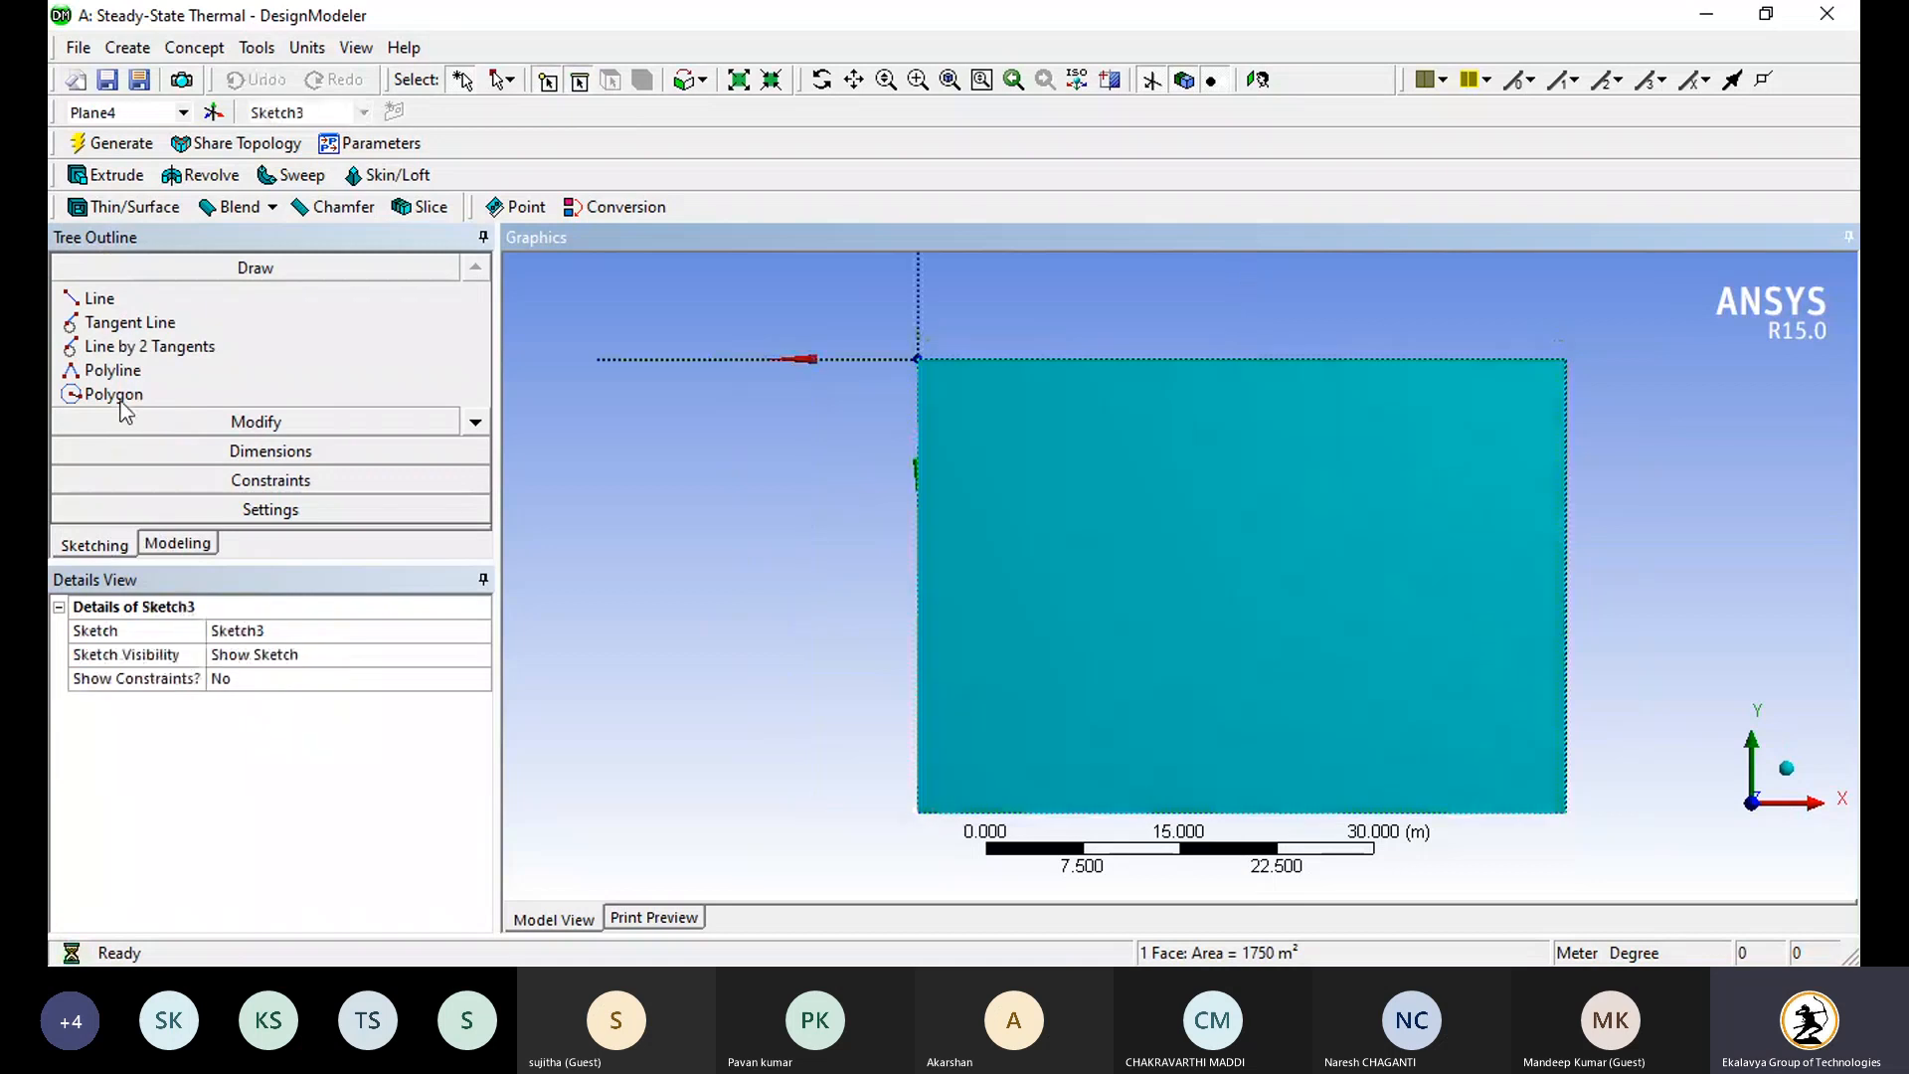
Step: Draw a circle near the middle of the plate face, centred at about X -23.9, Y 18.1 m
left_click(482, 426)
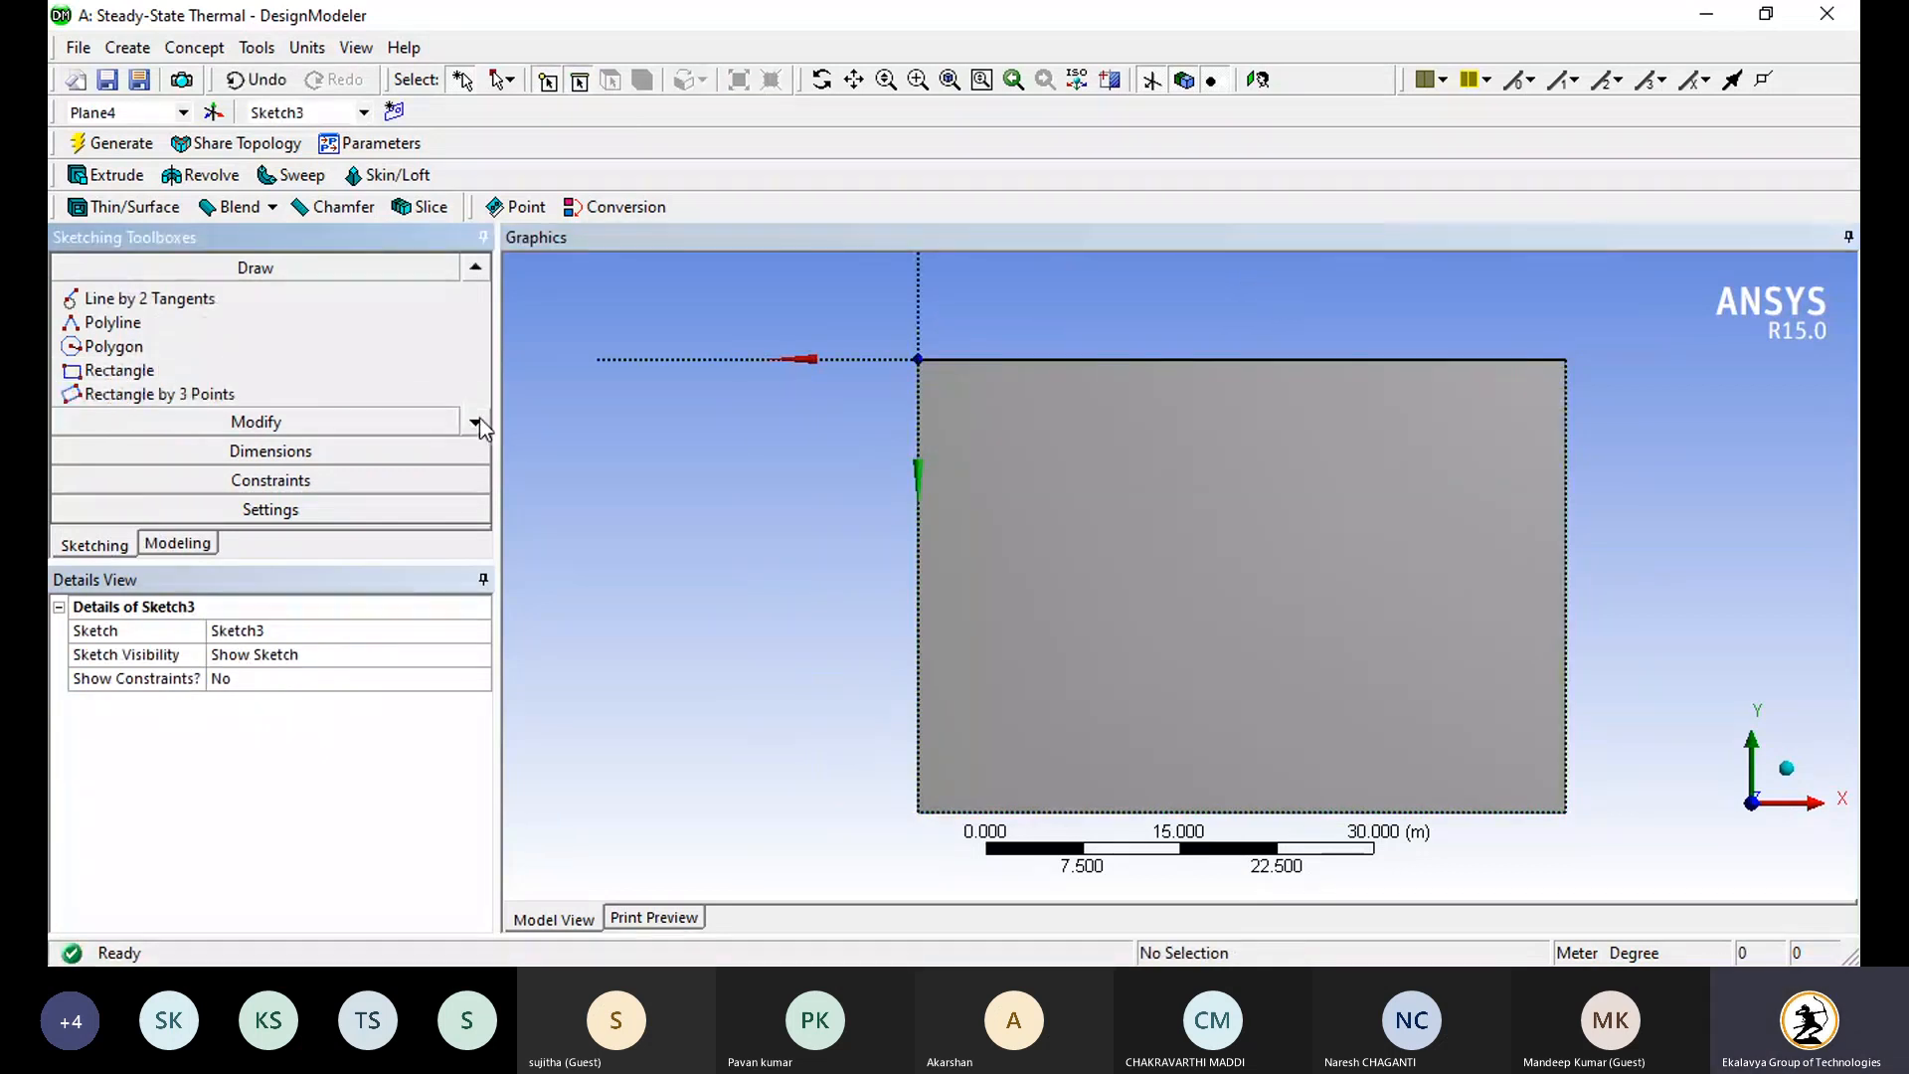
left_click(482, 425)
left_click(481, 426)
left_click(105, 370)
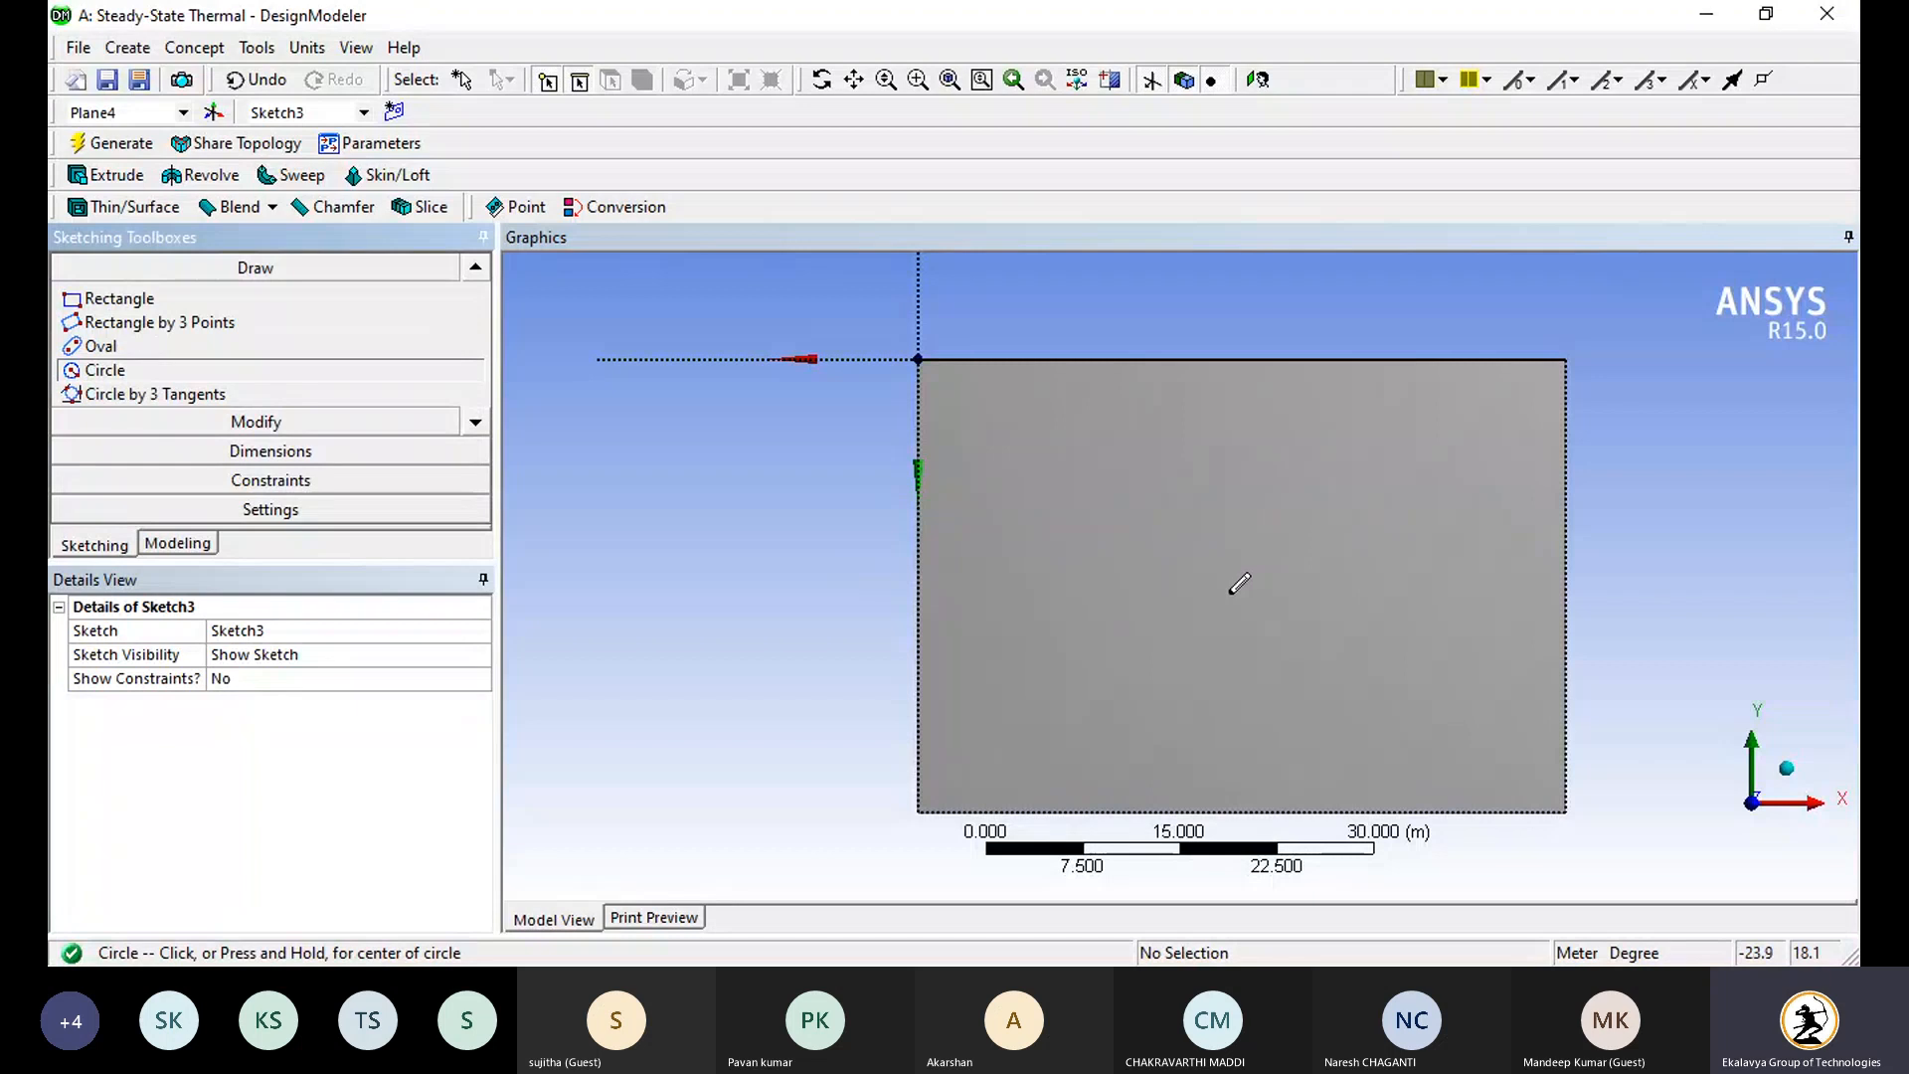
left_click(1231, 592)
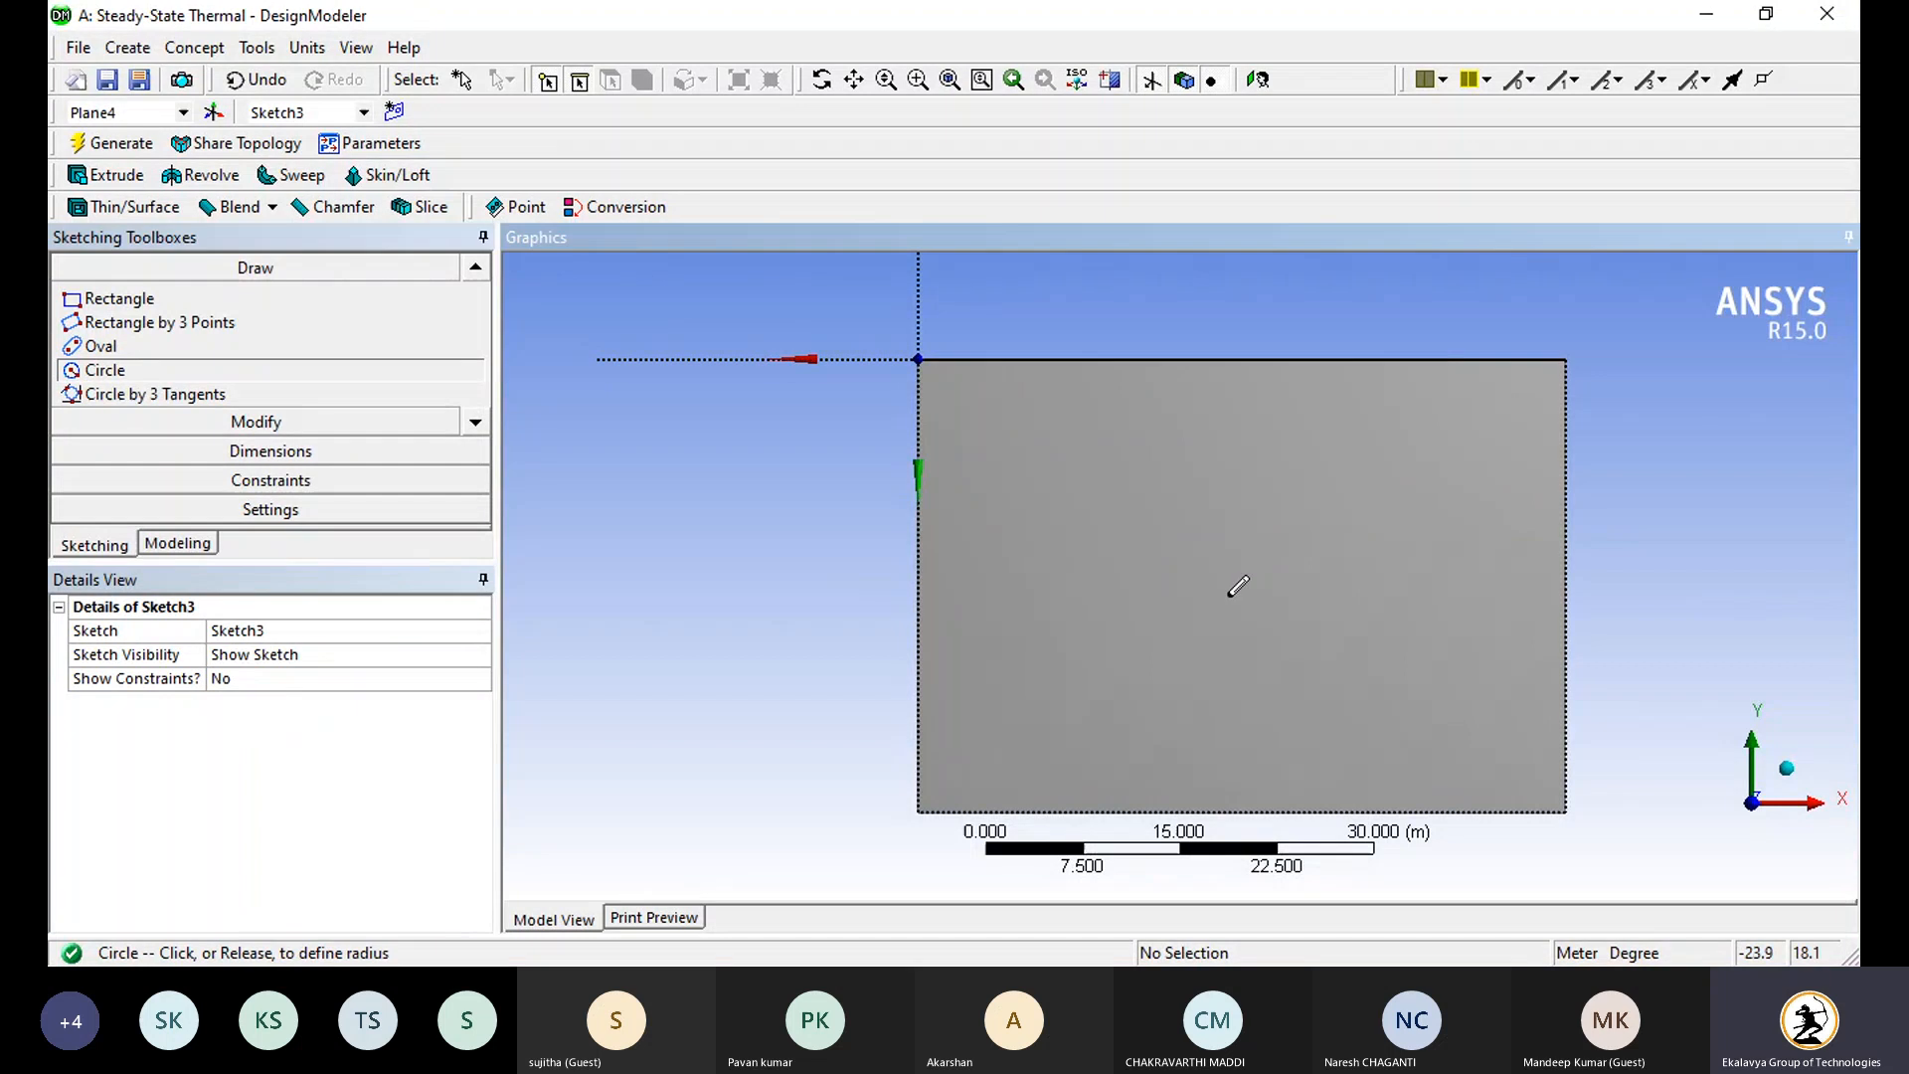
left_click(1227, 654)
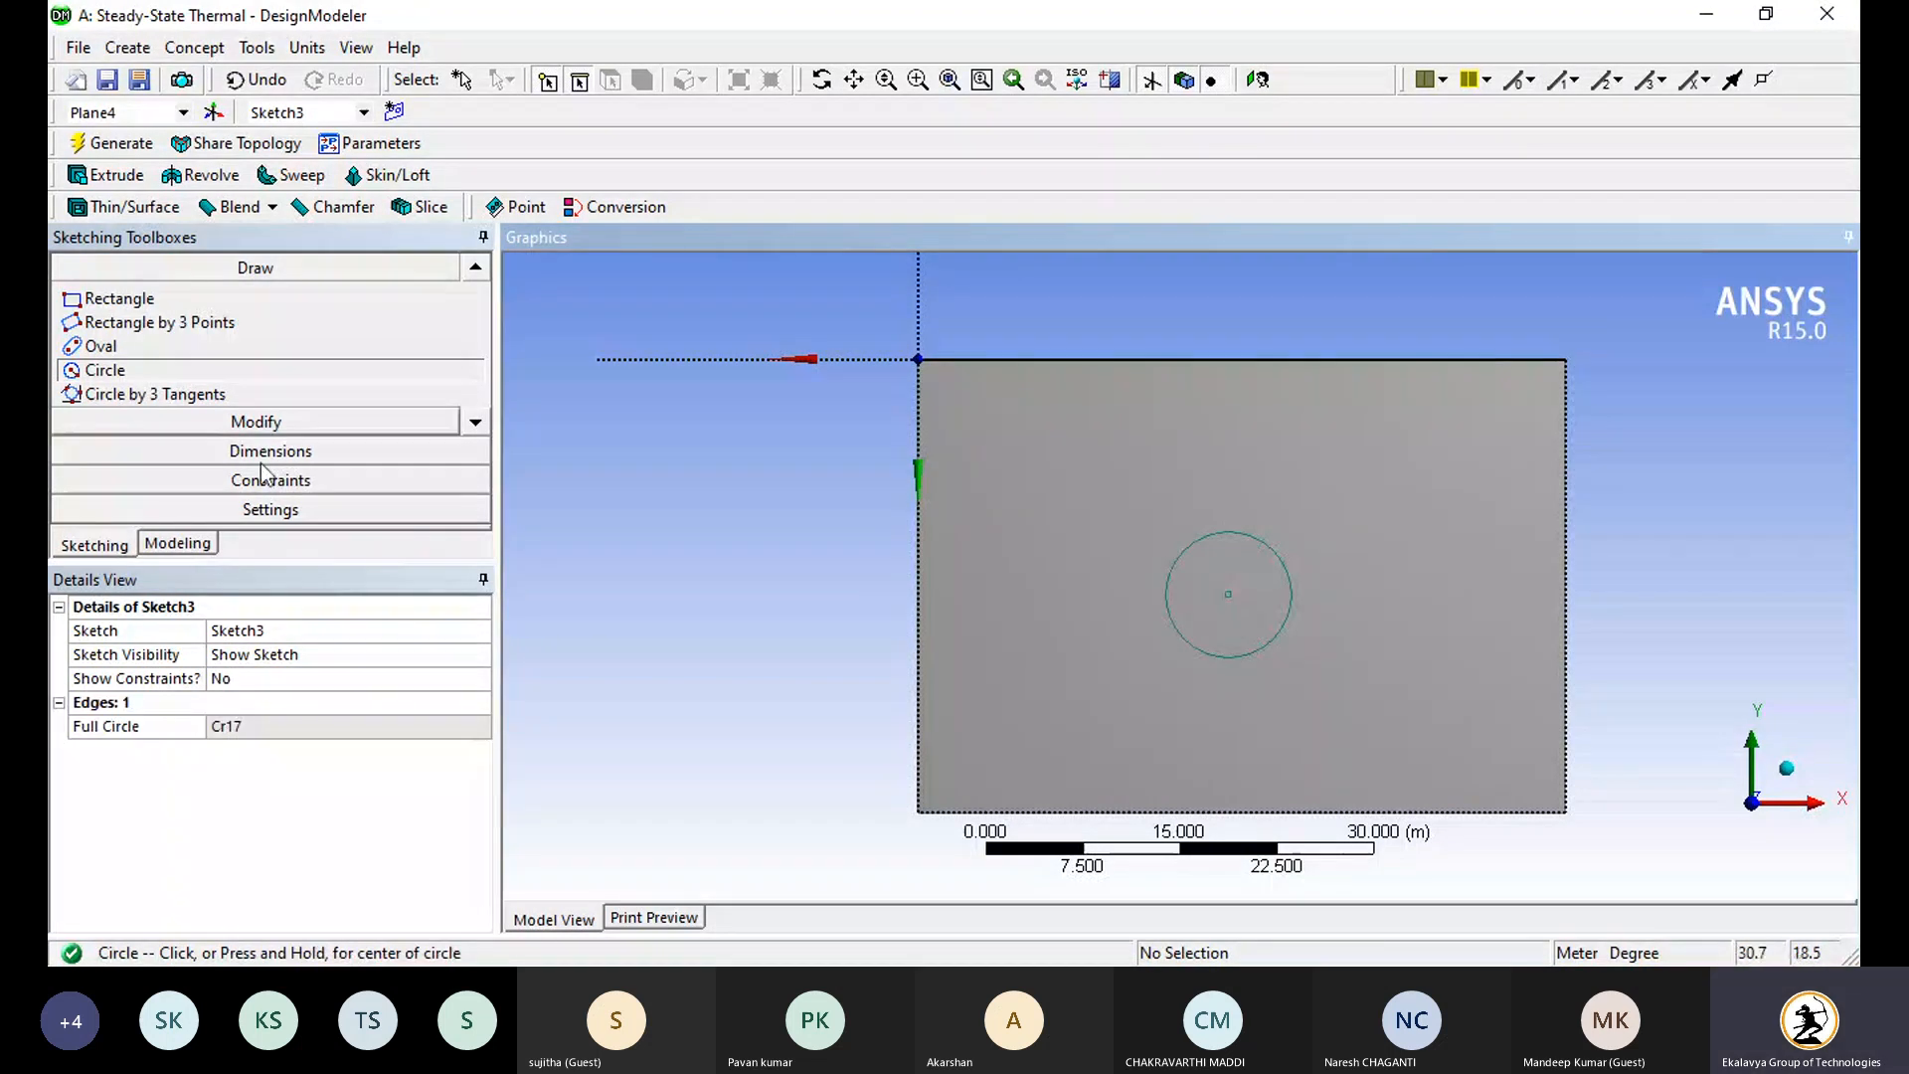
Step: Dimension the distance from the circle's centre to the plate's upper edge and set it to 17.5 m
left_click(165, 447)
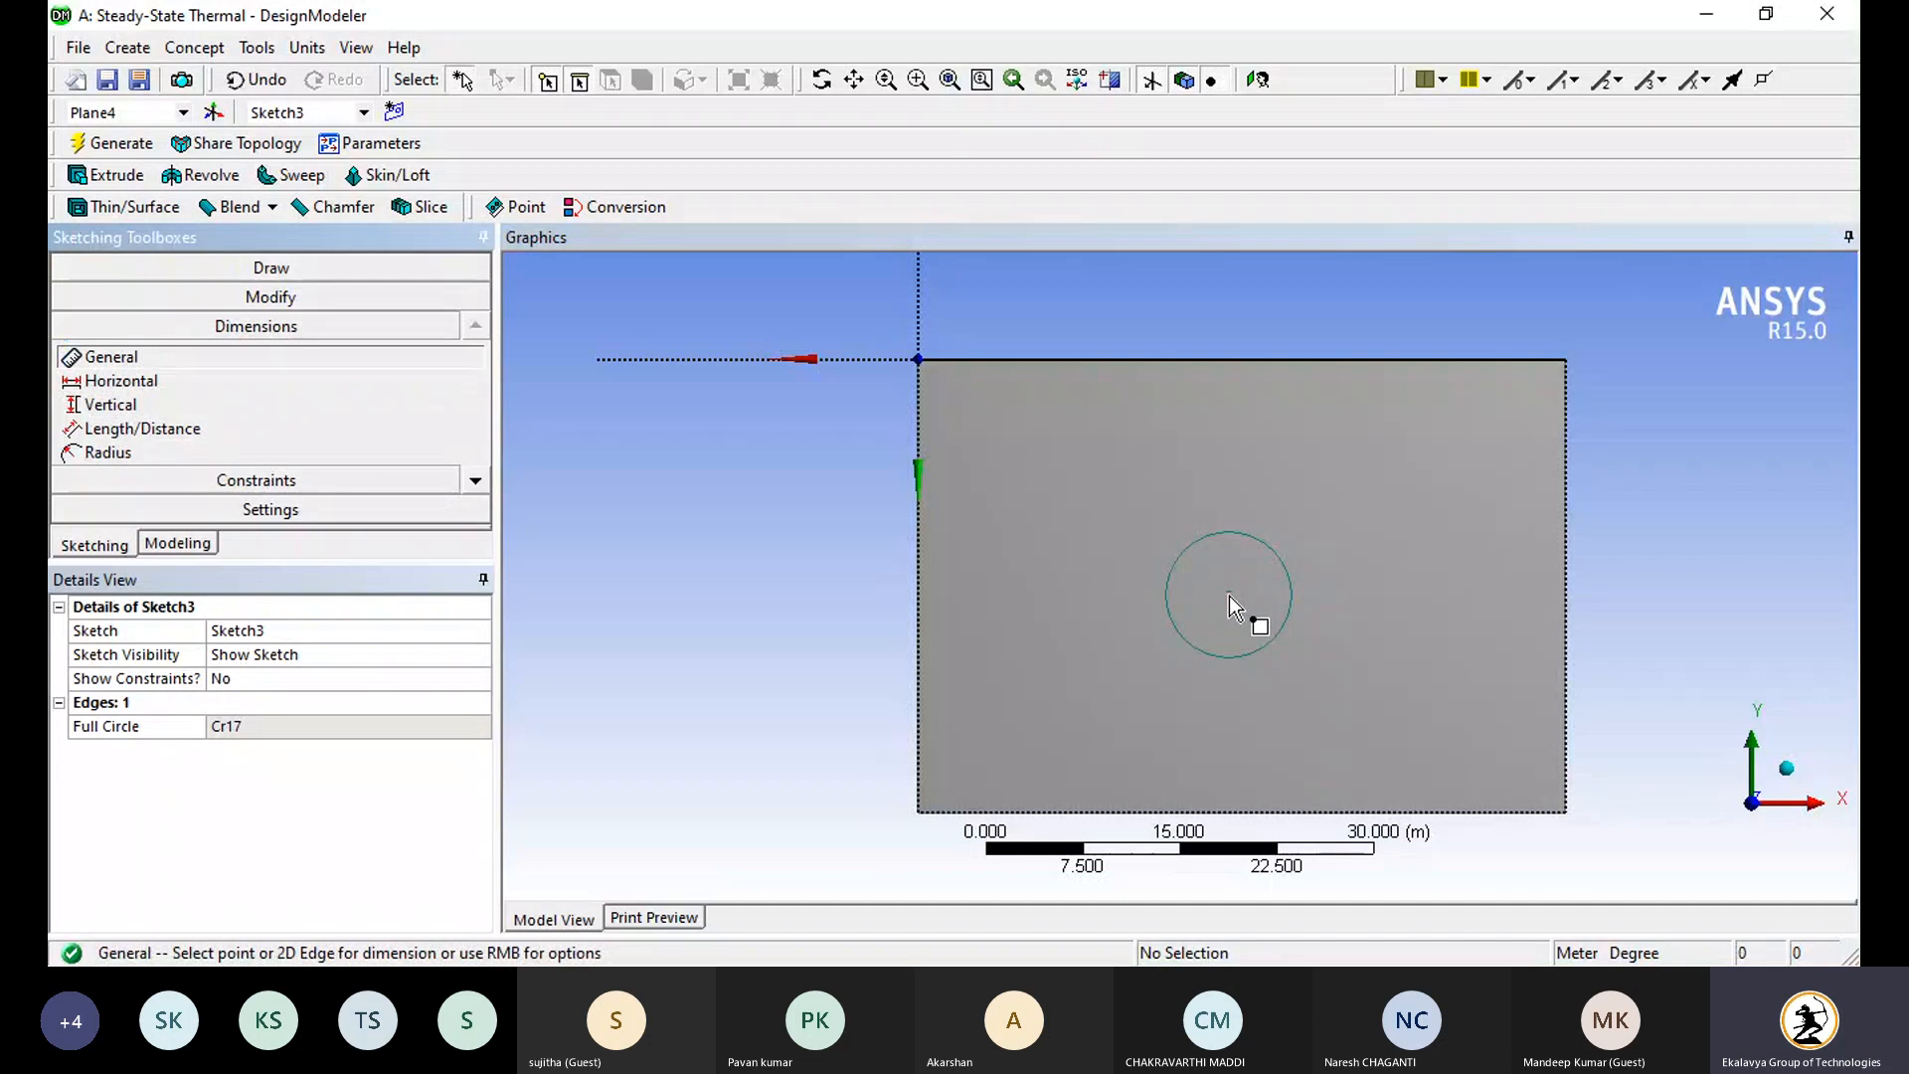
left_click(1229, 595)
left_click(1225, 362)
left_click(1130, 388)
left_click(280, 723)
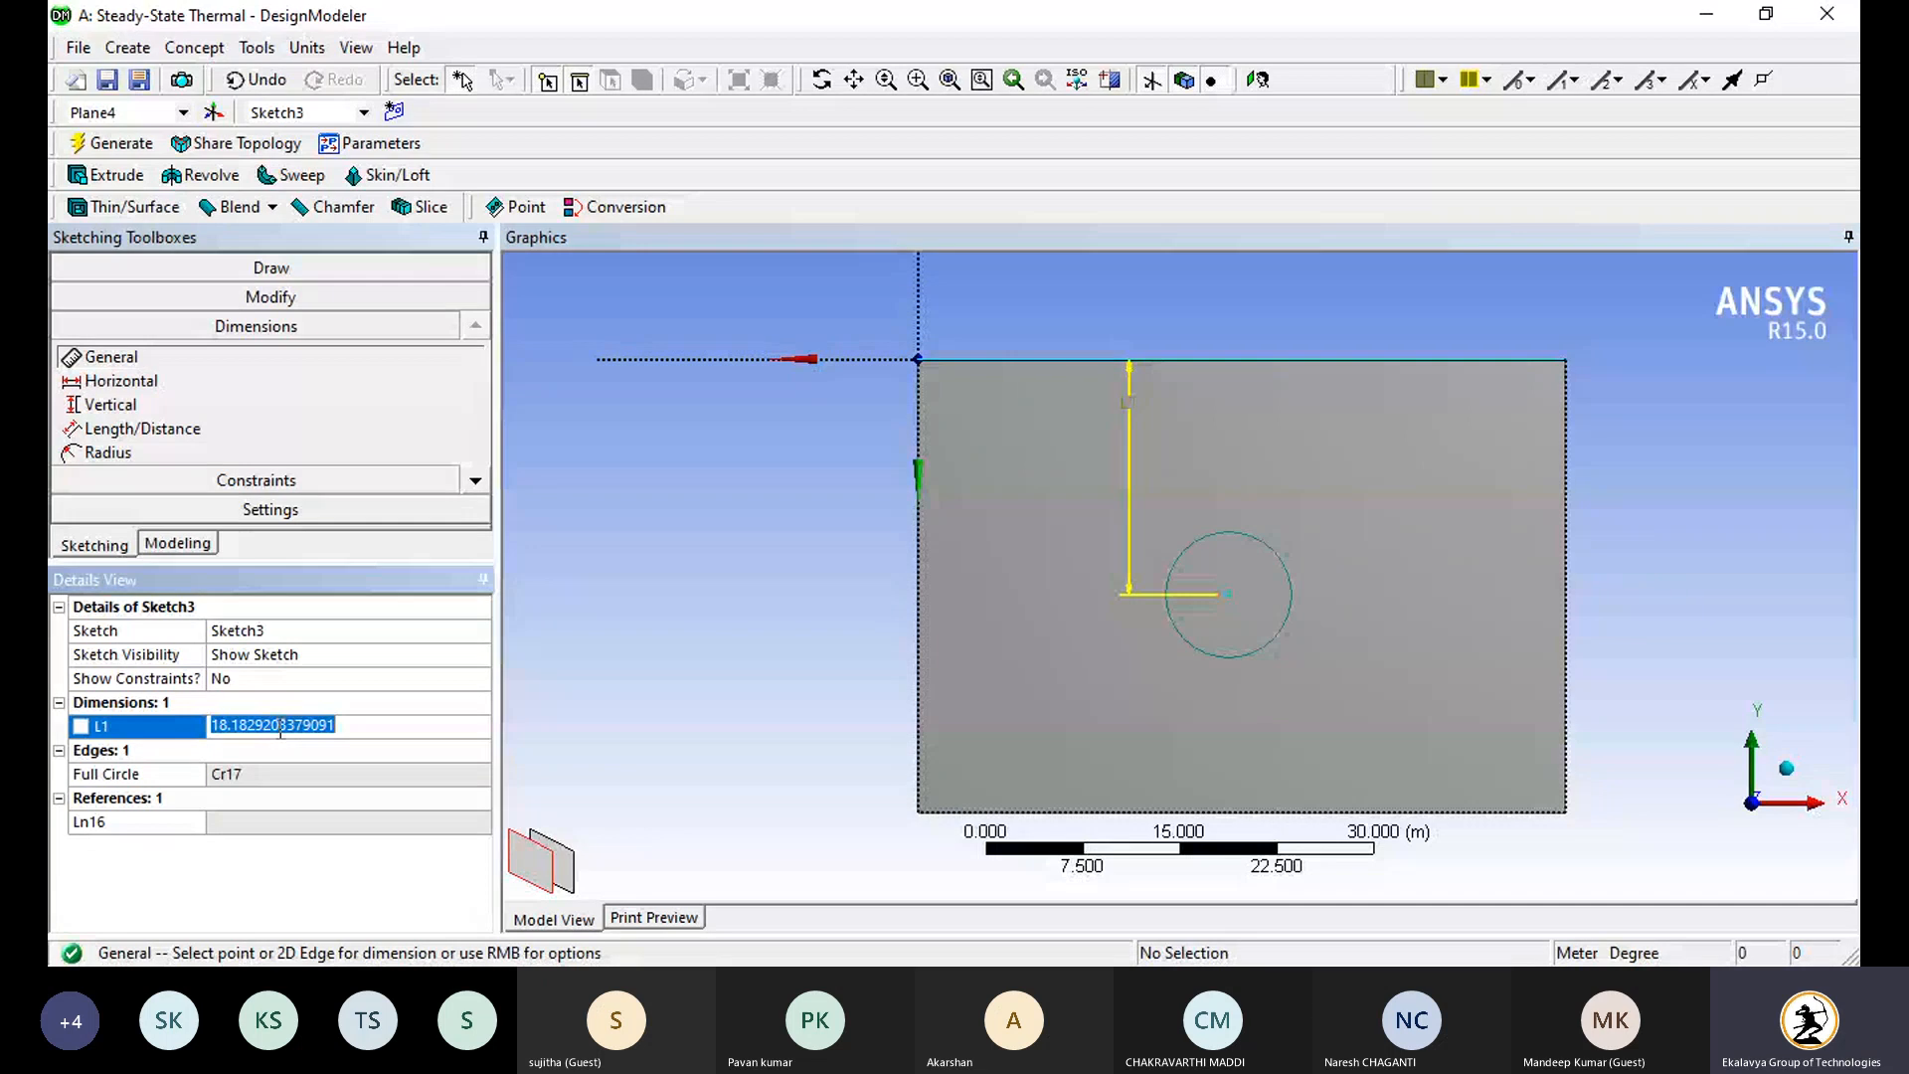
type("17")
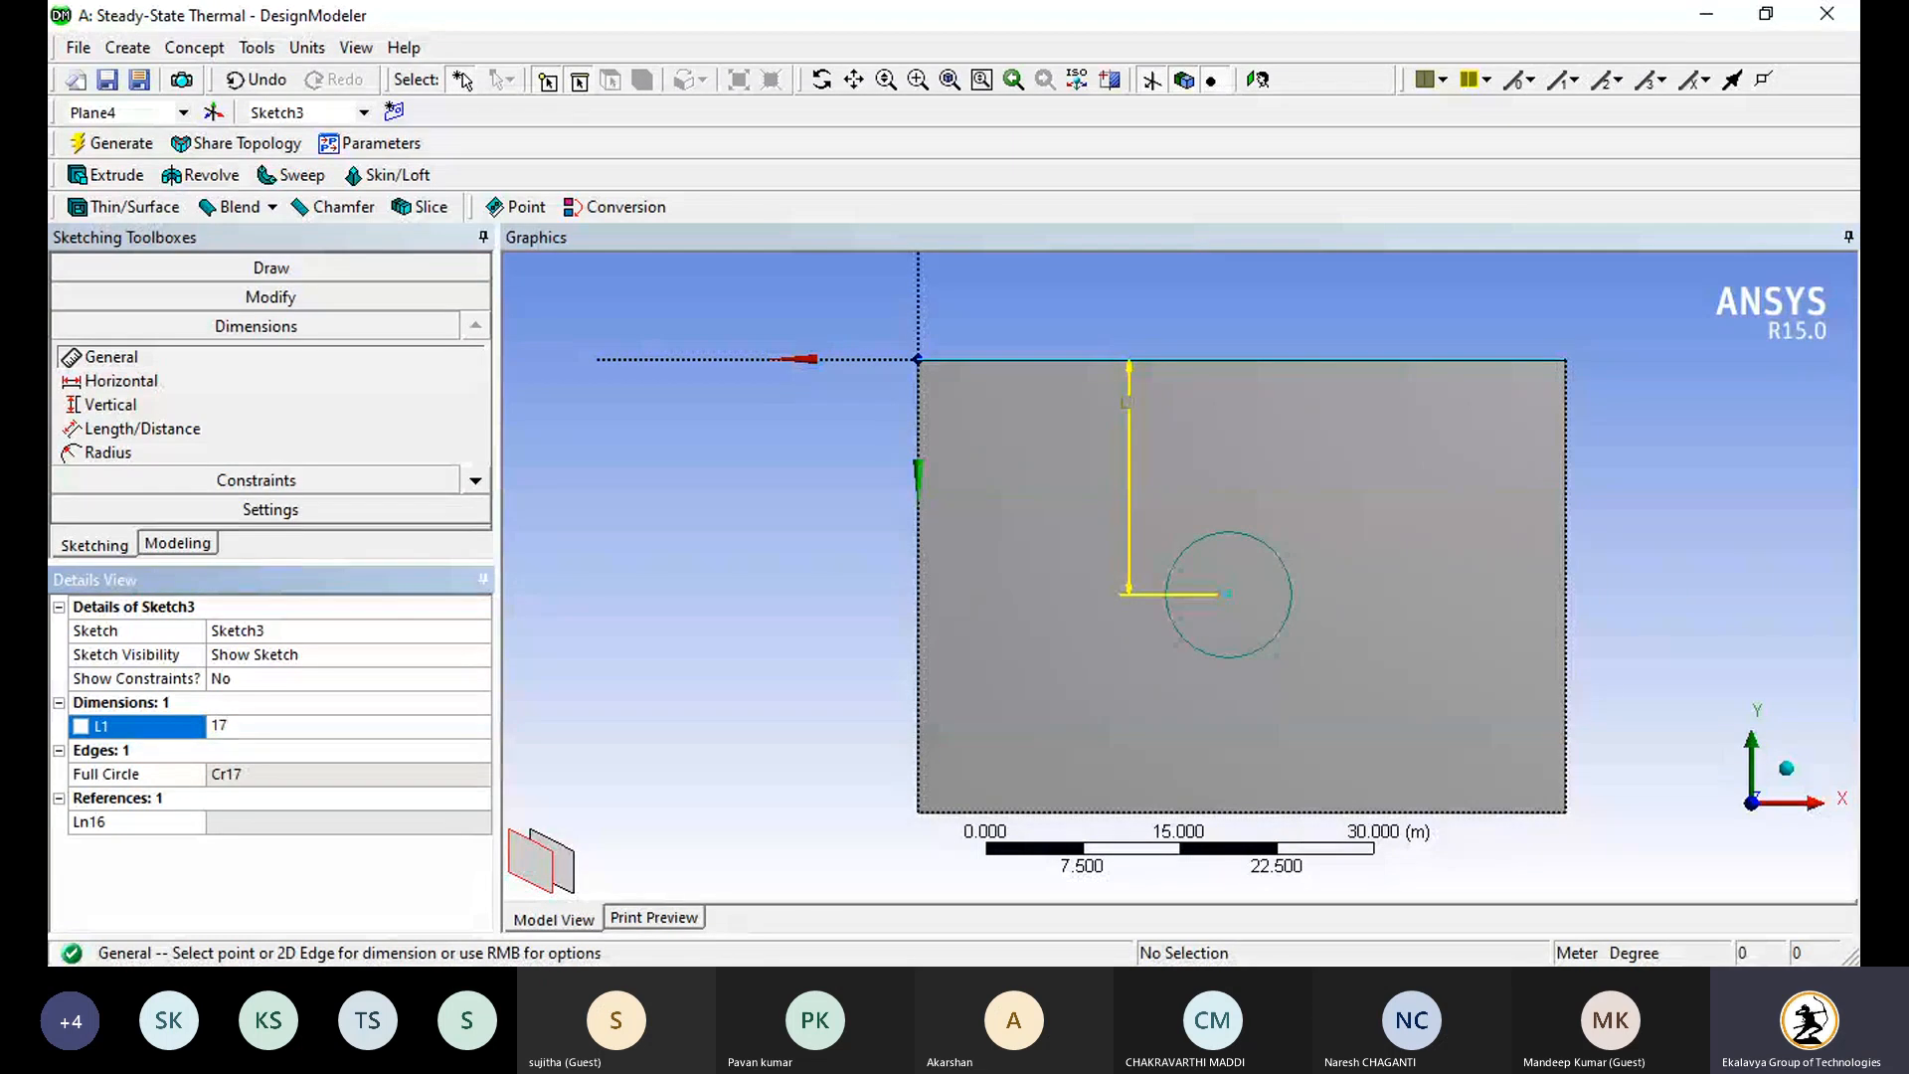
type(".")
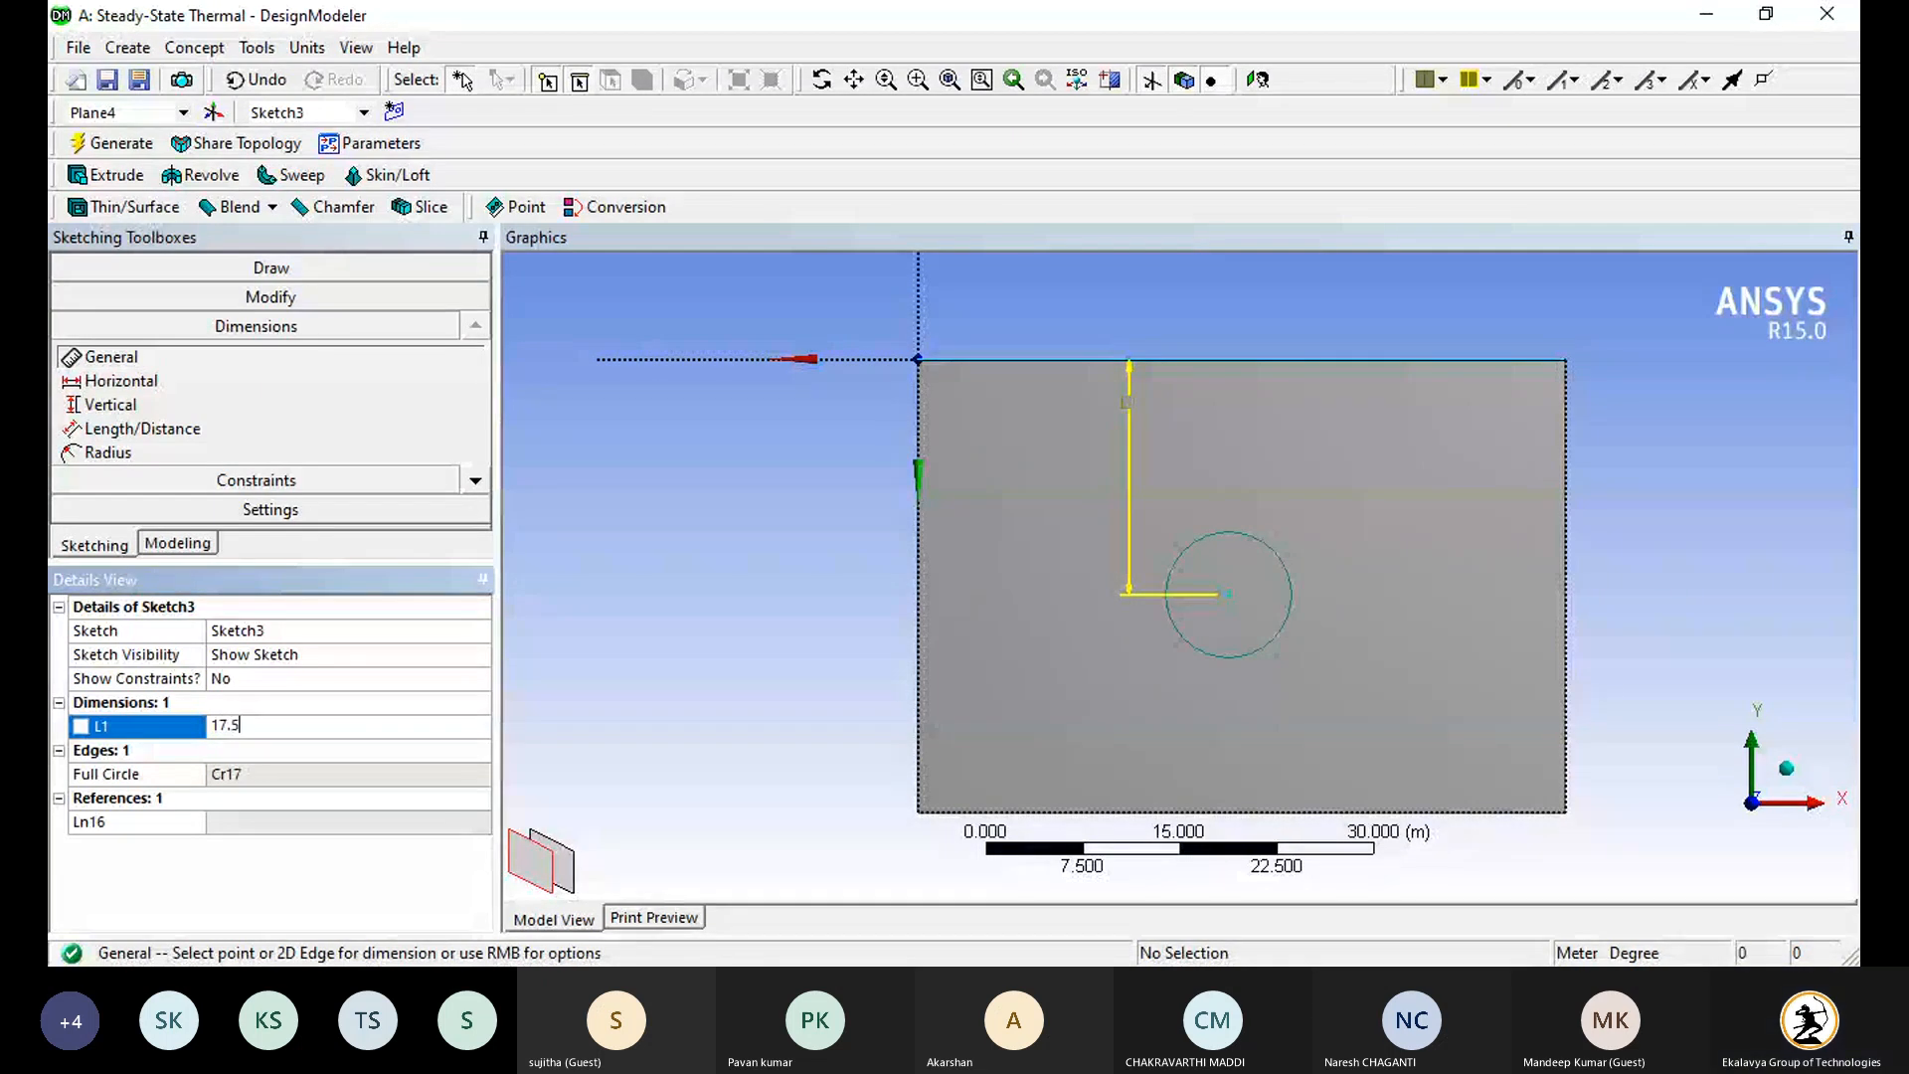
type("5")
key("Return")
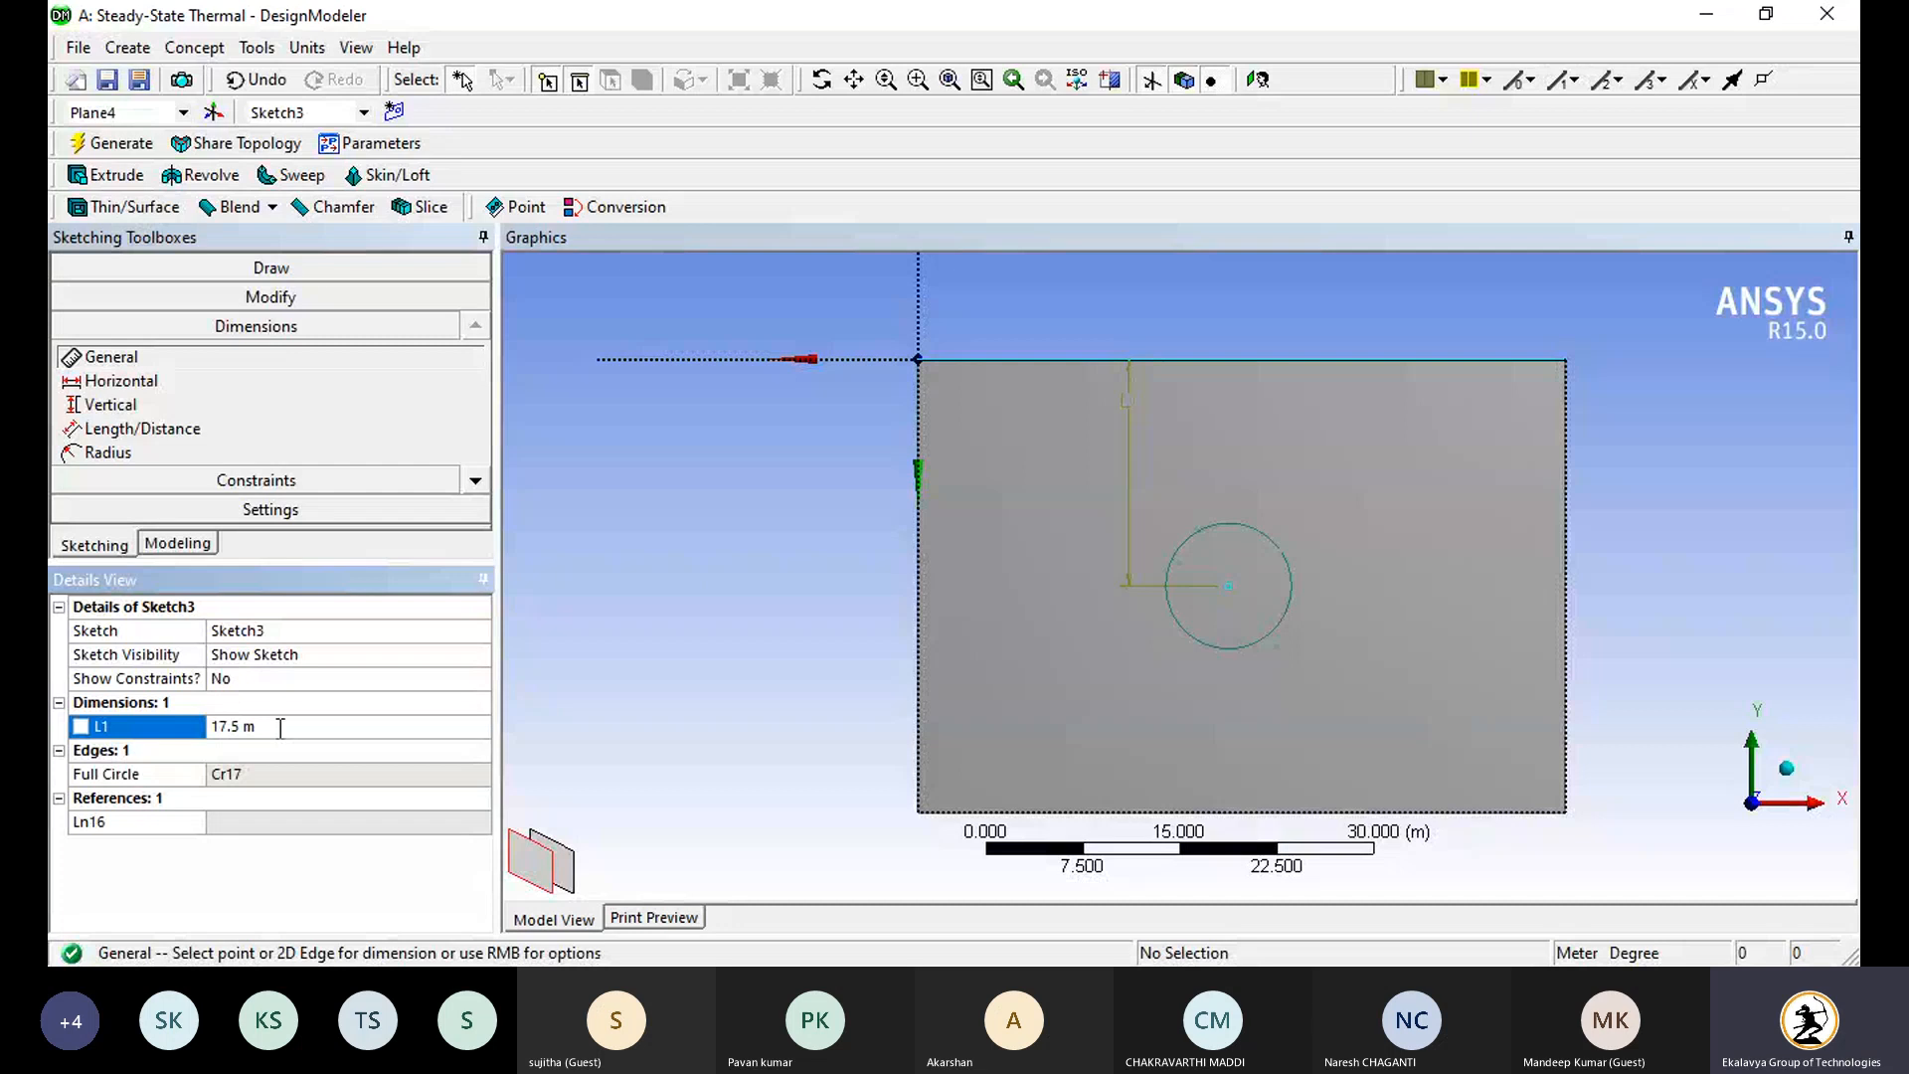
Step: Add a horizontal dimension from the circle's centre to the plate's left edge and set it to 25 m
left_click(142, 383)
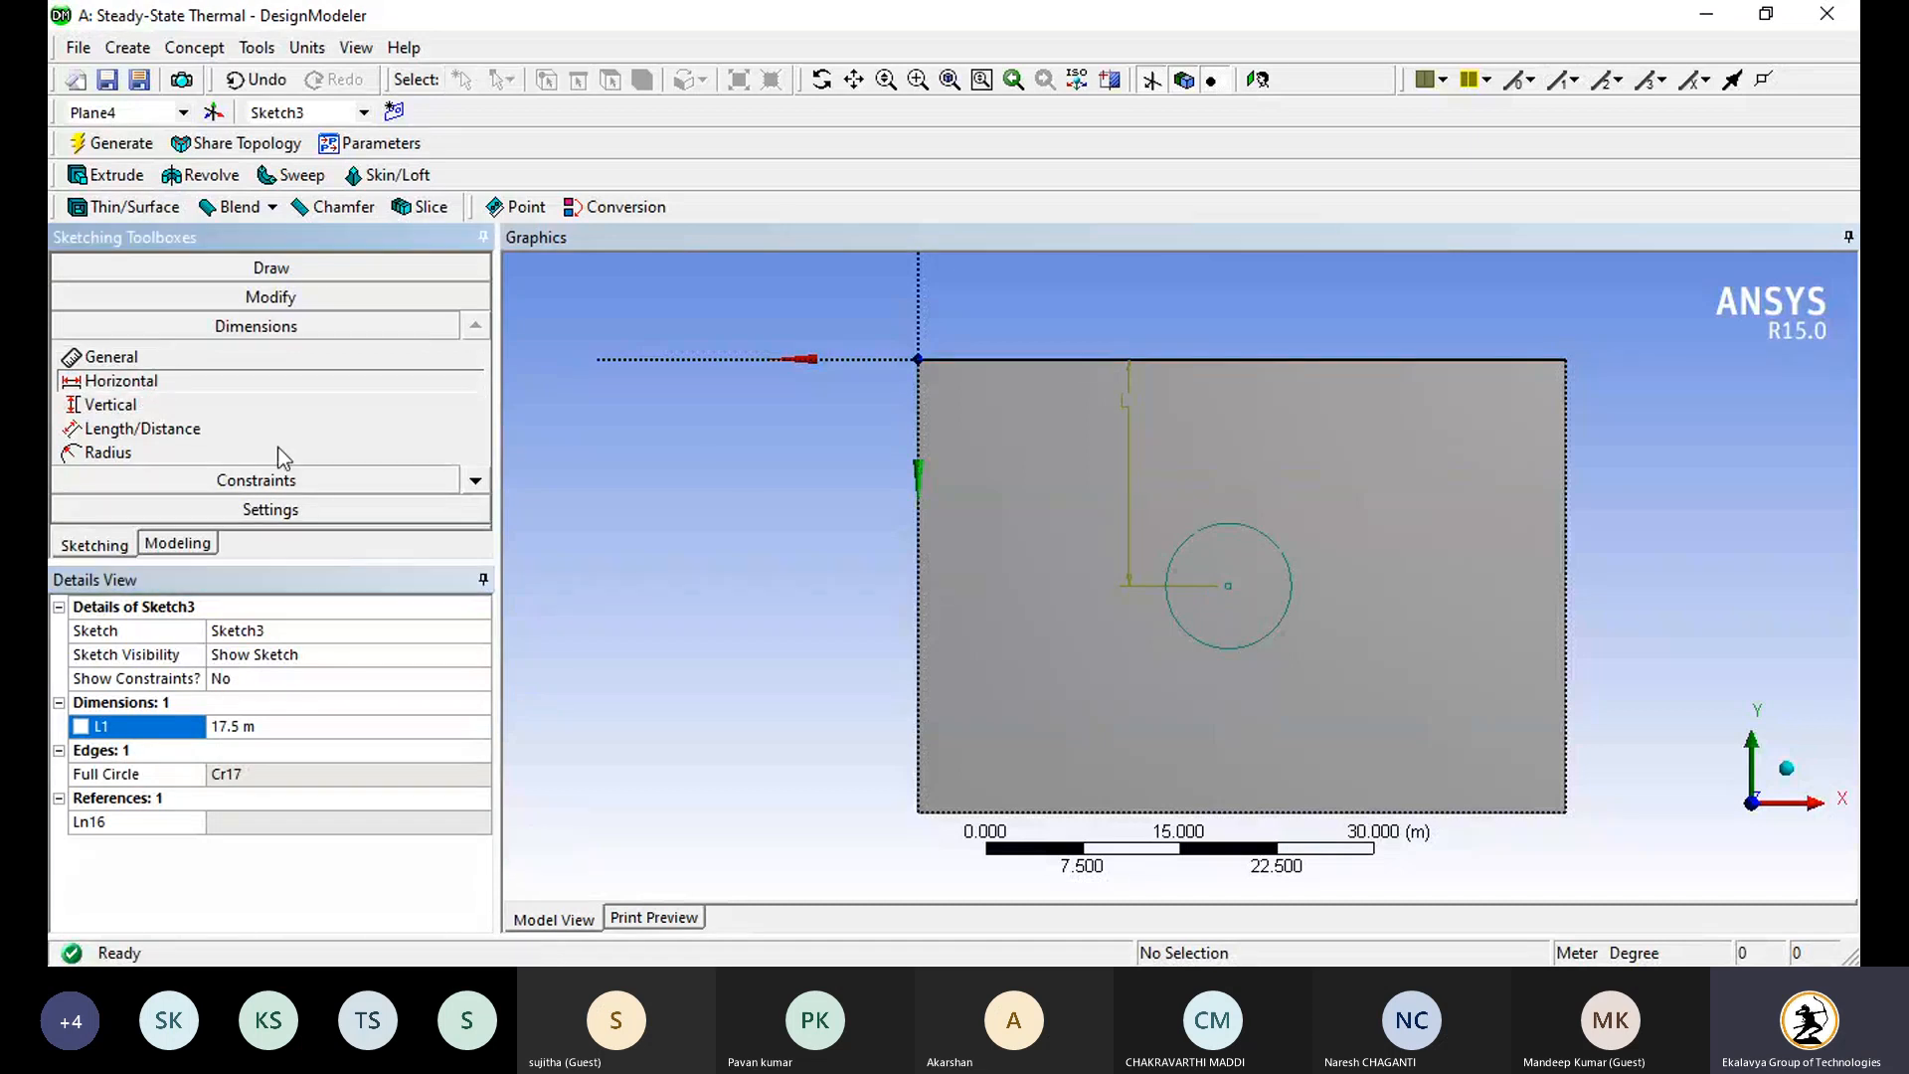
left_click(1231, 585)
left_click(917, 612)
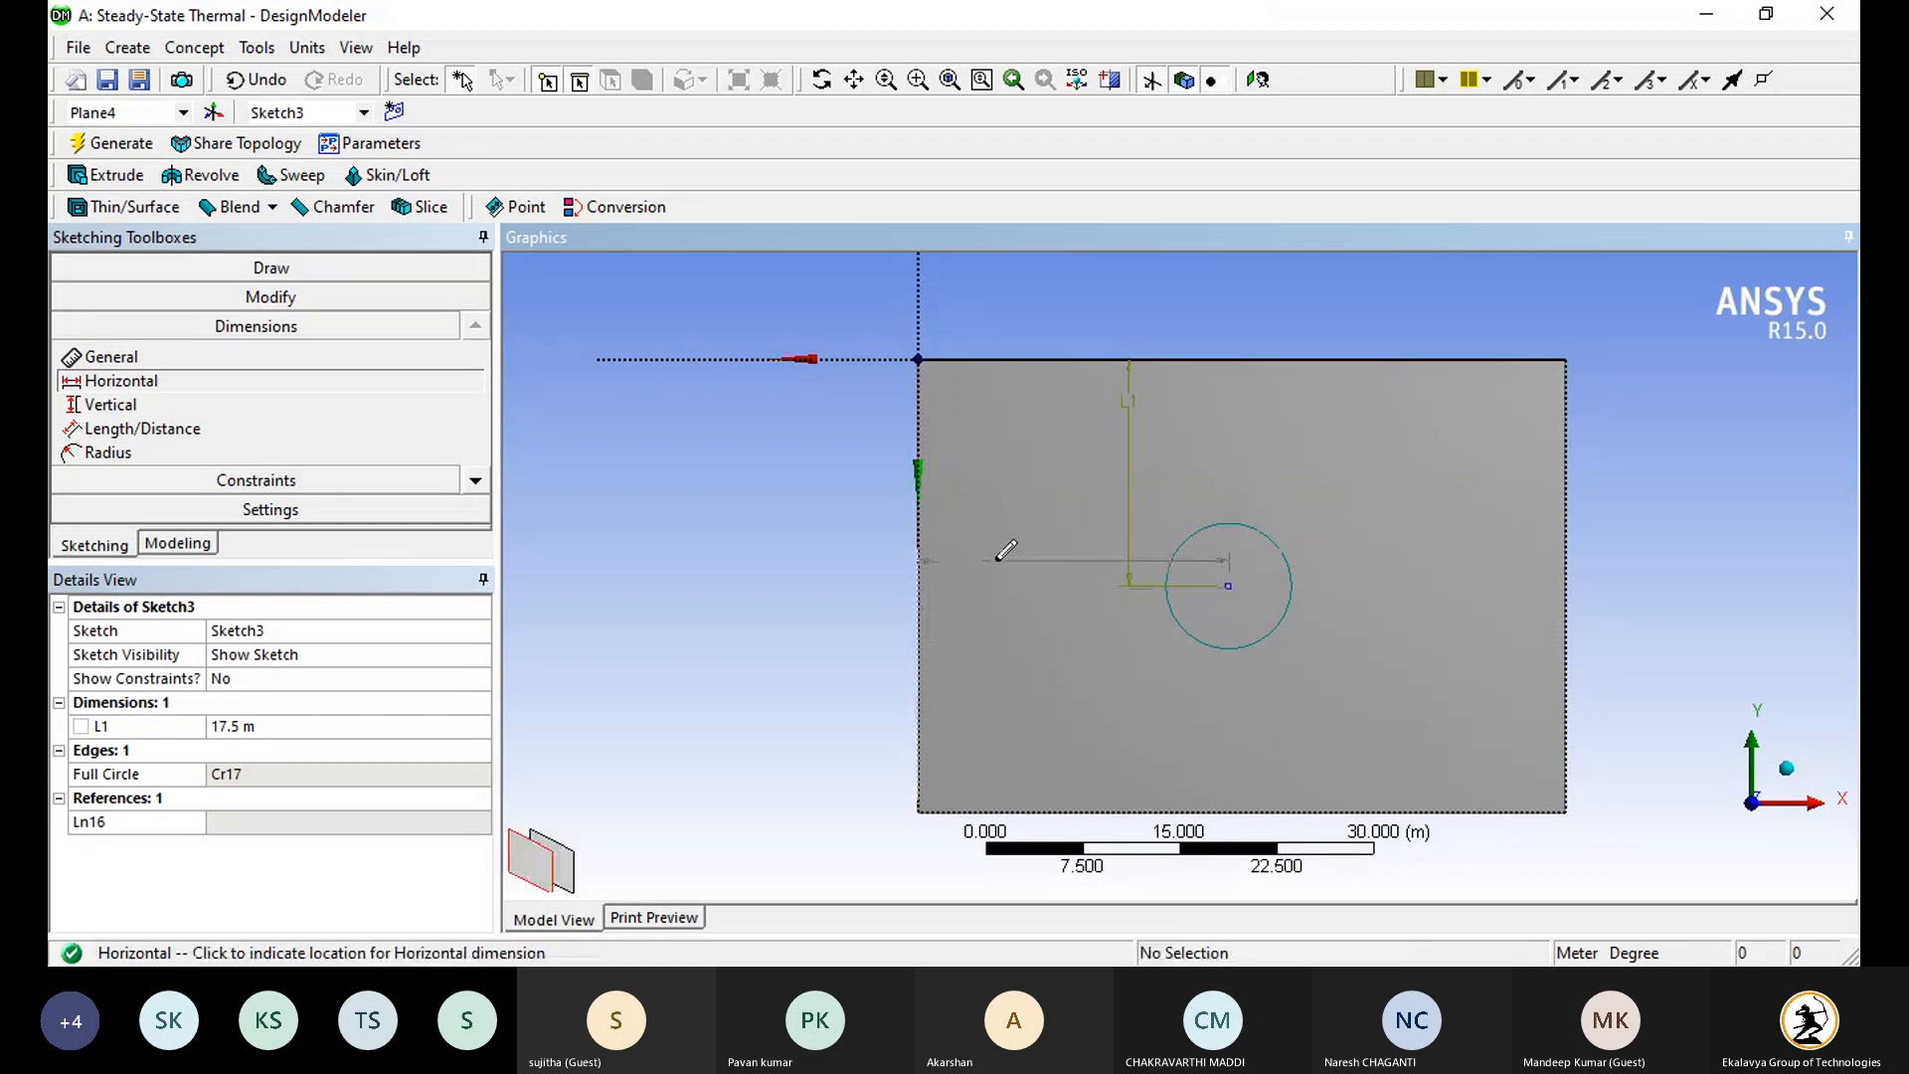
left_click(996, 560)
left_click(271, 729)
type("25")
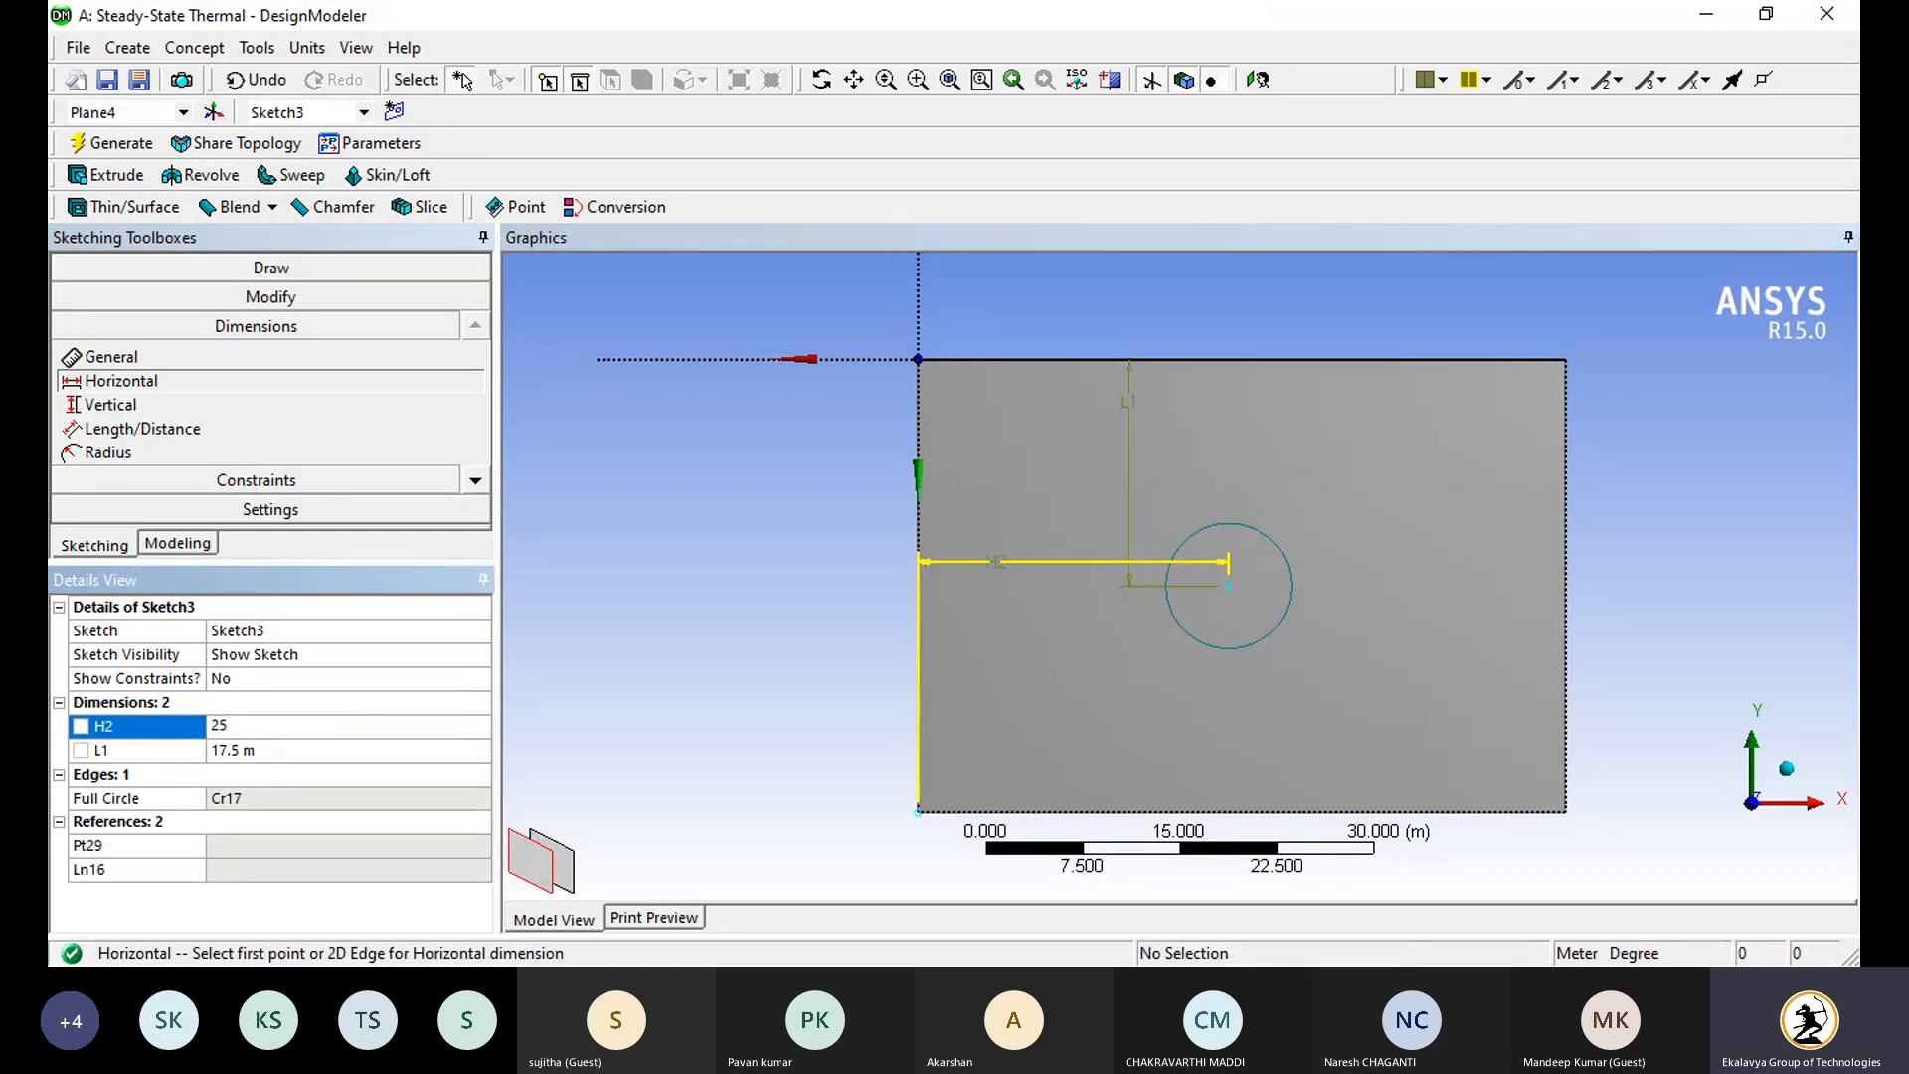
key("Return")
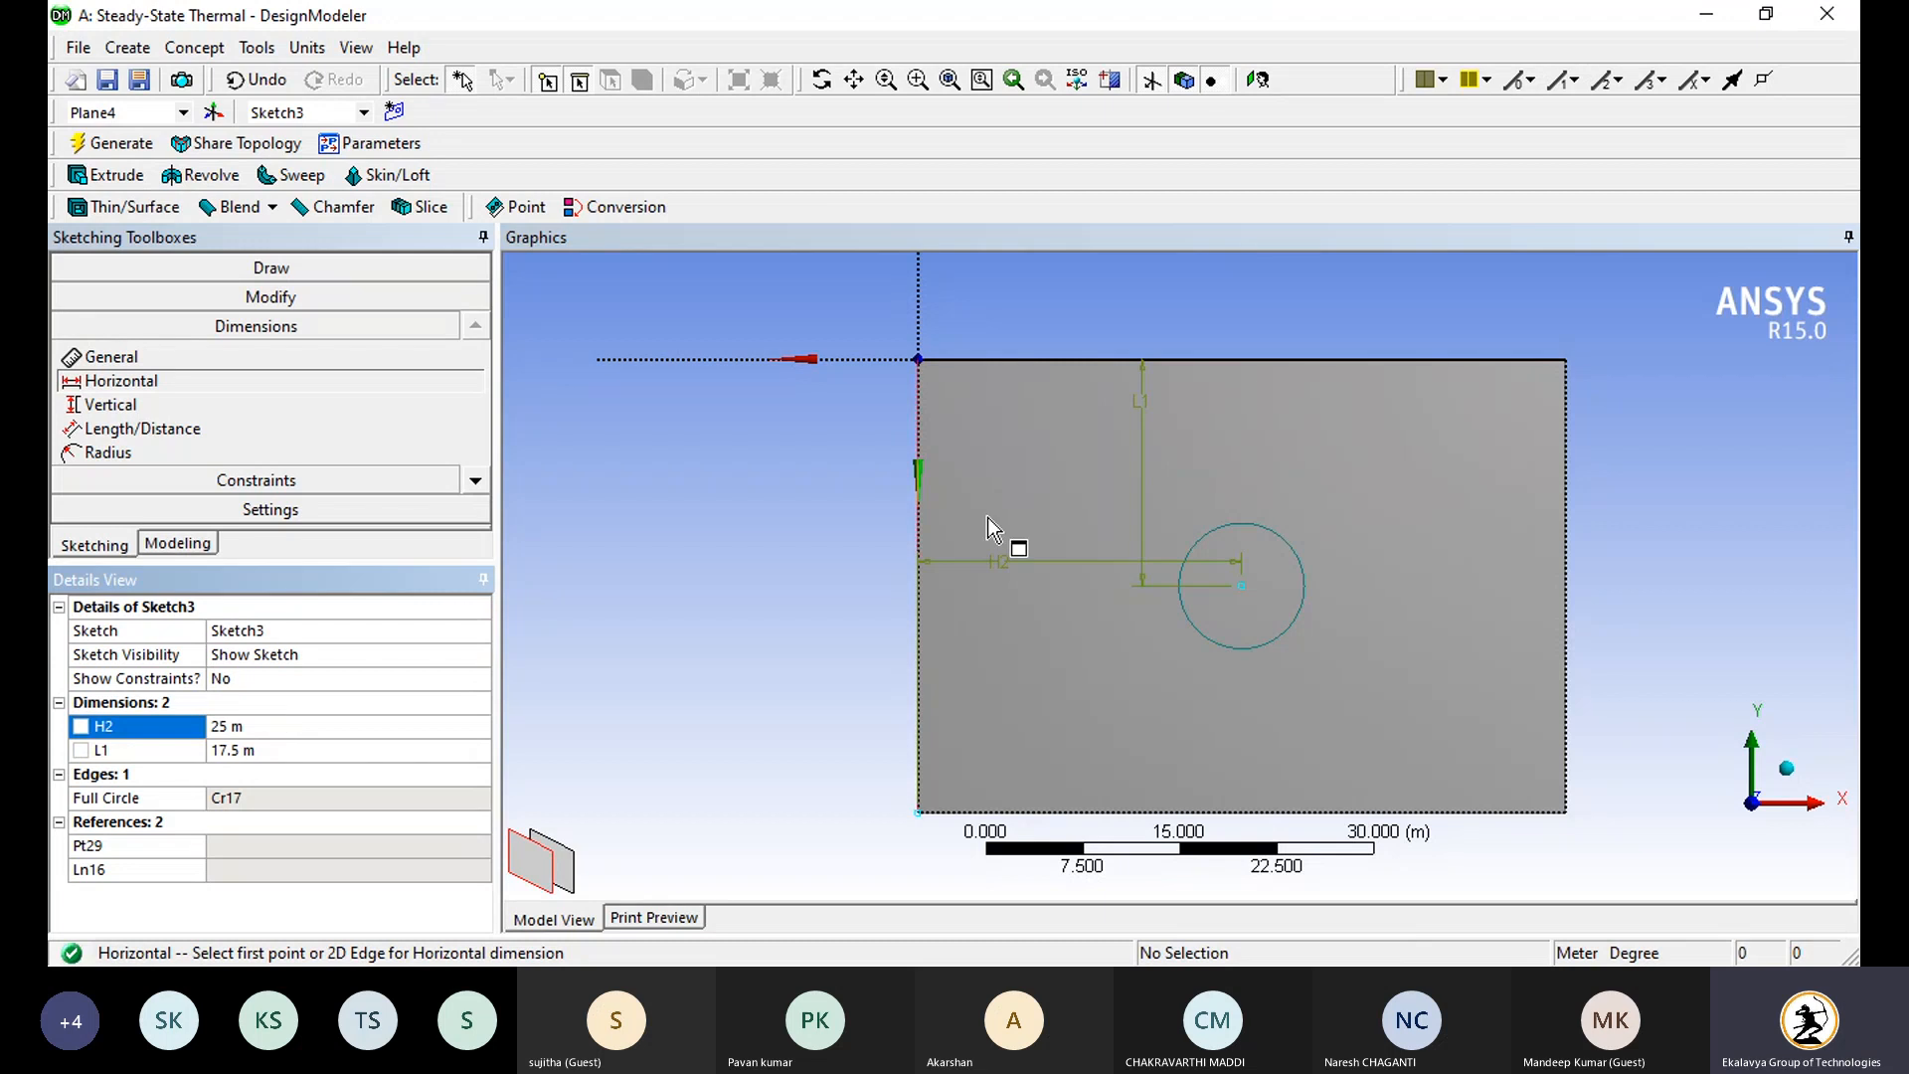
Step: Start an added-material Extrude of the circle sketch with the direction set to Both - Asymmetric
mouse_move(1108, 660)
middle_mouse_down()
mouse_move(1130, 634)
mouse_move(1143, 520)
mouse_move(1139, 547)
middle_mouse_up()
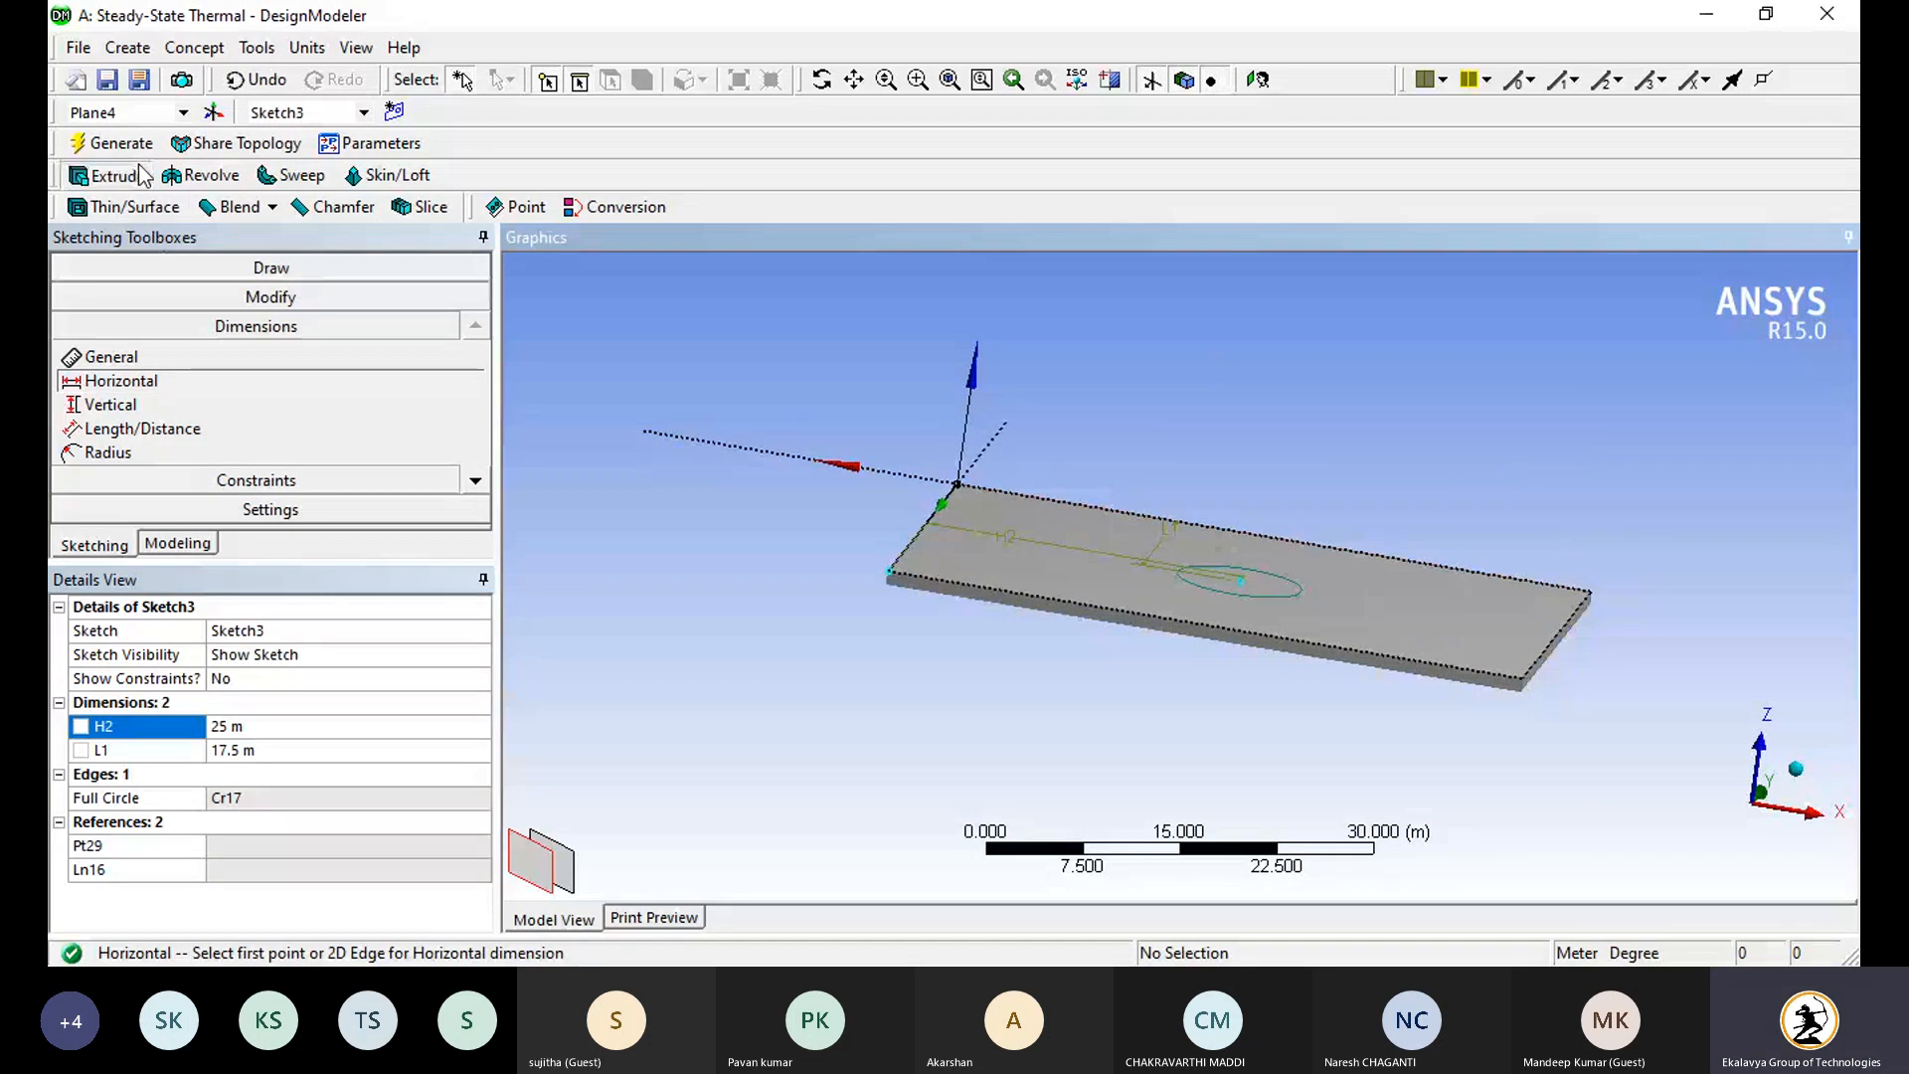
left_click(142, 169)
mouse_move(1134, 621)
middle_mouse_down()
mouse_move(1131, 588)
mouse_move(1083, 560)
mouse_move(979, 587)
mouse_move(965, 611)
middle_mouse_up()
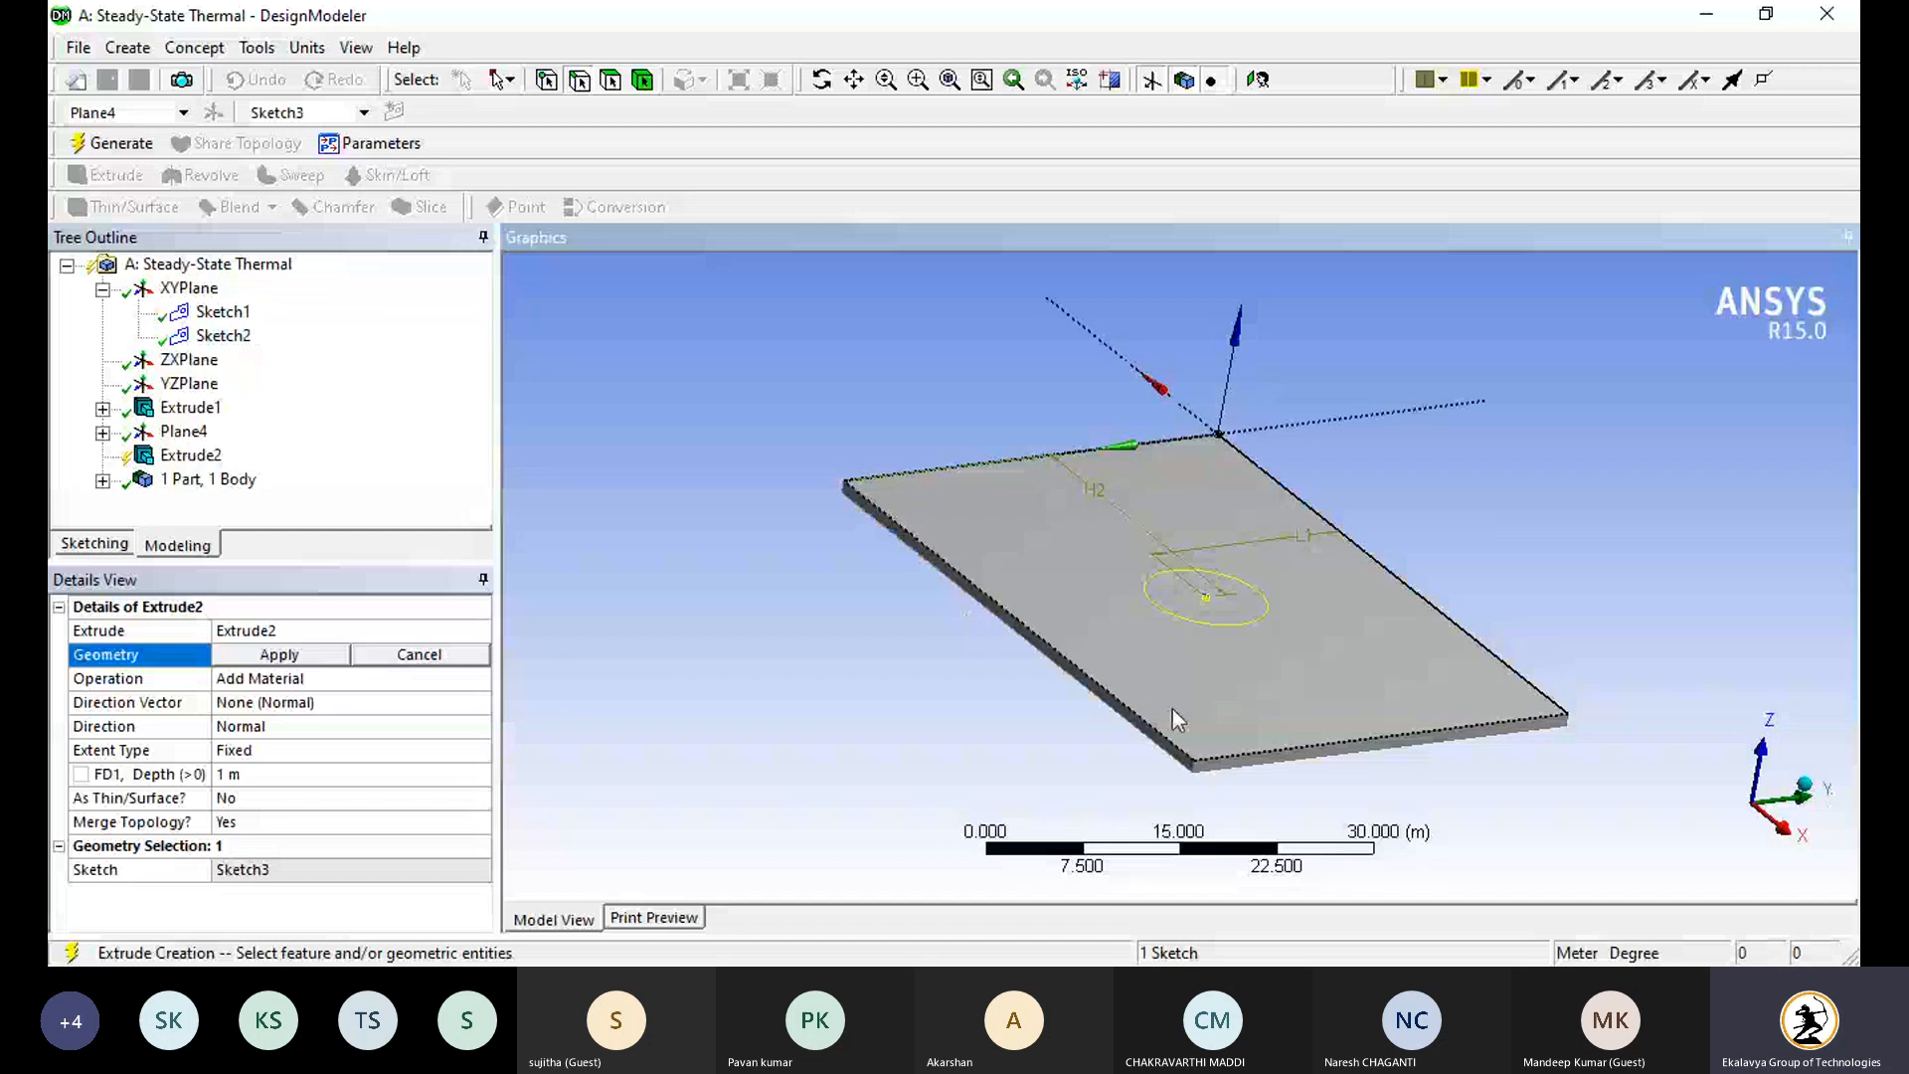
left_click(279, 654)
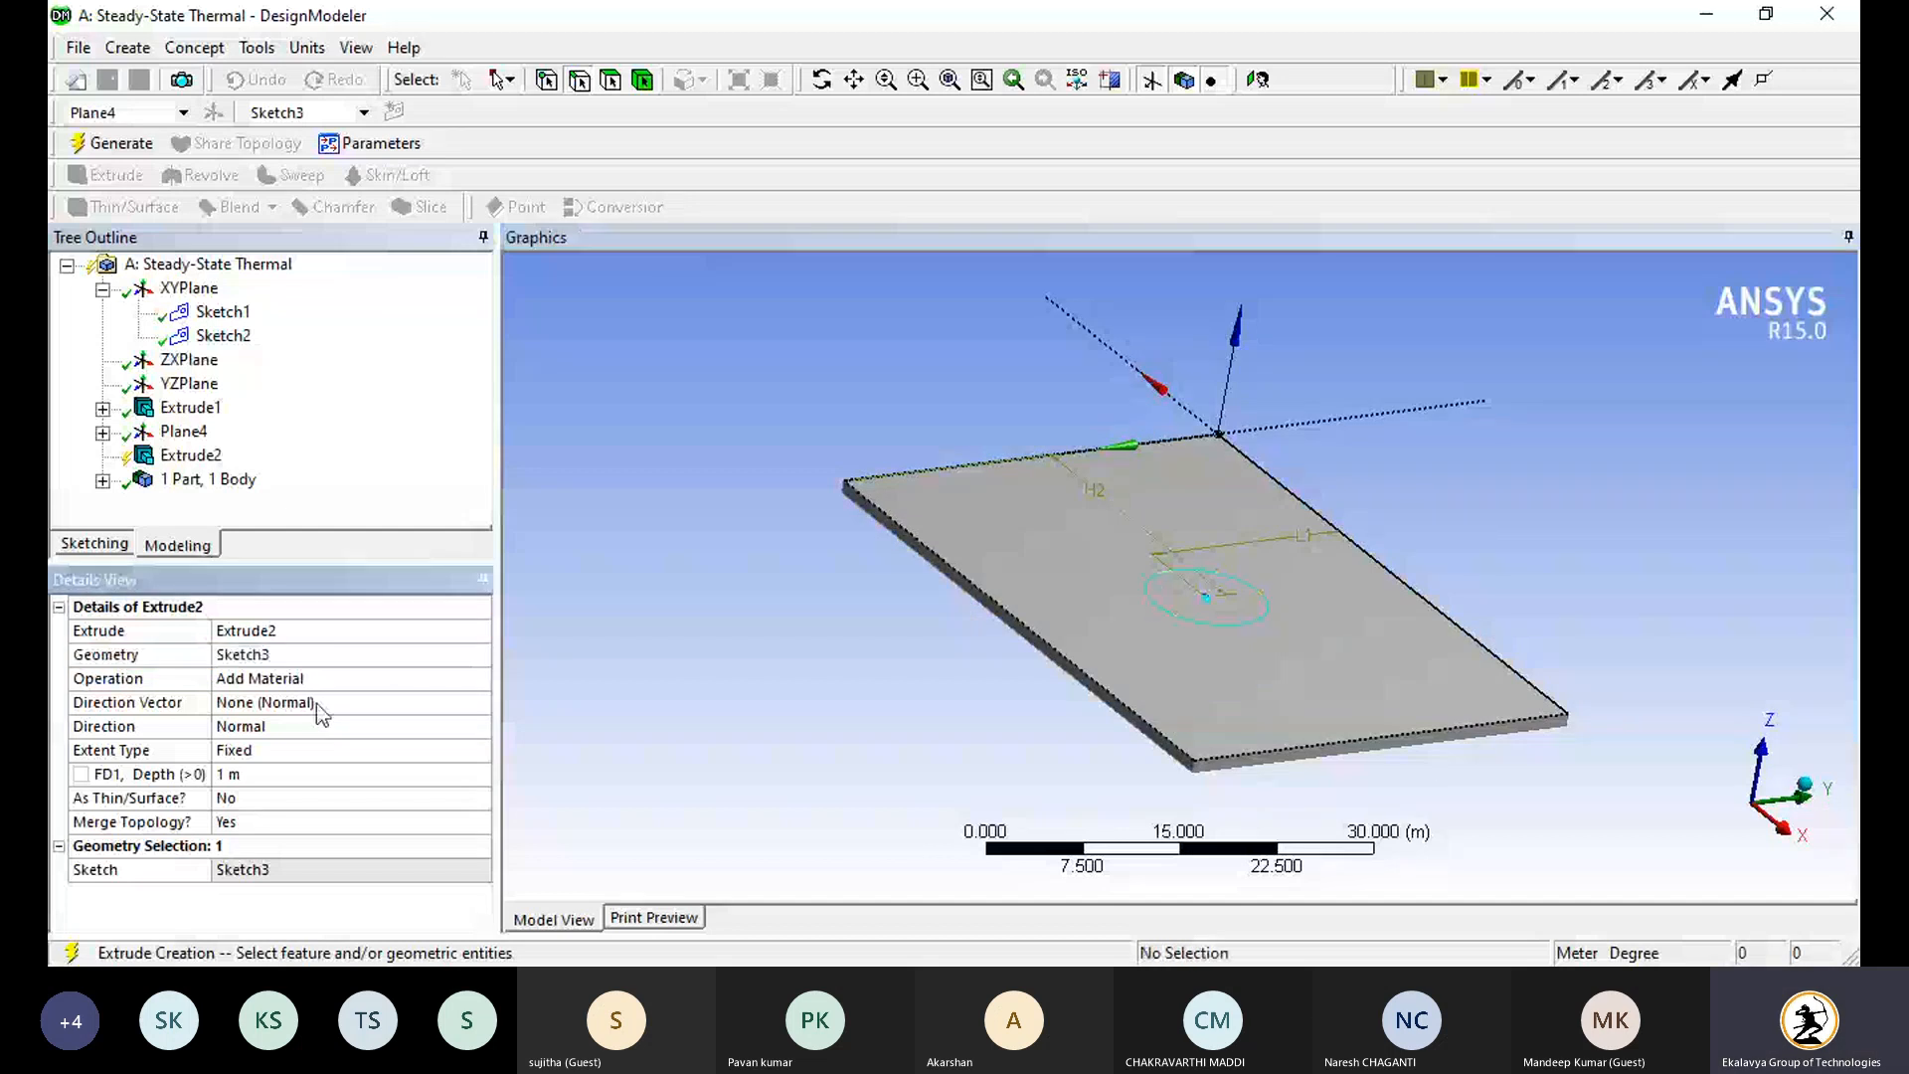
left_click(316, 702)
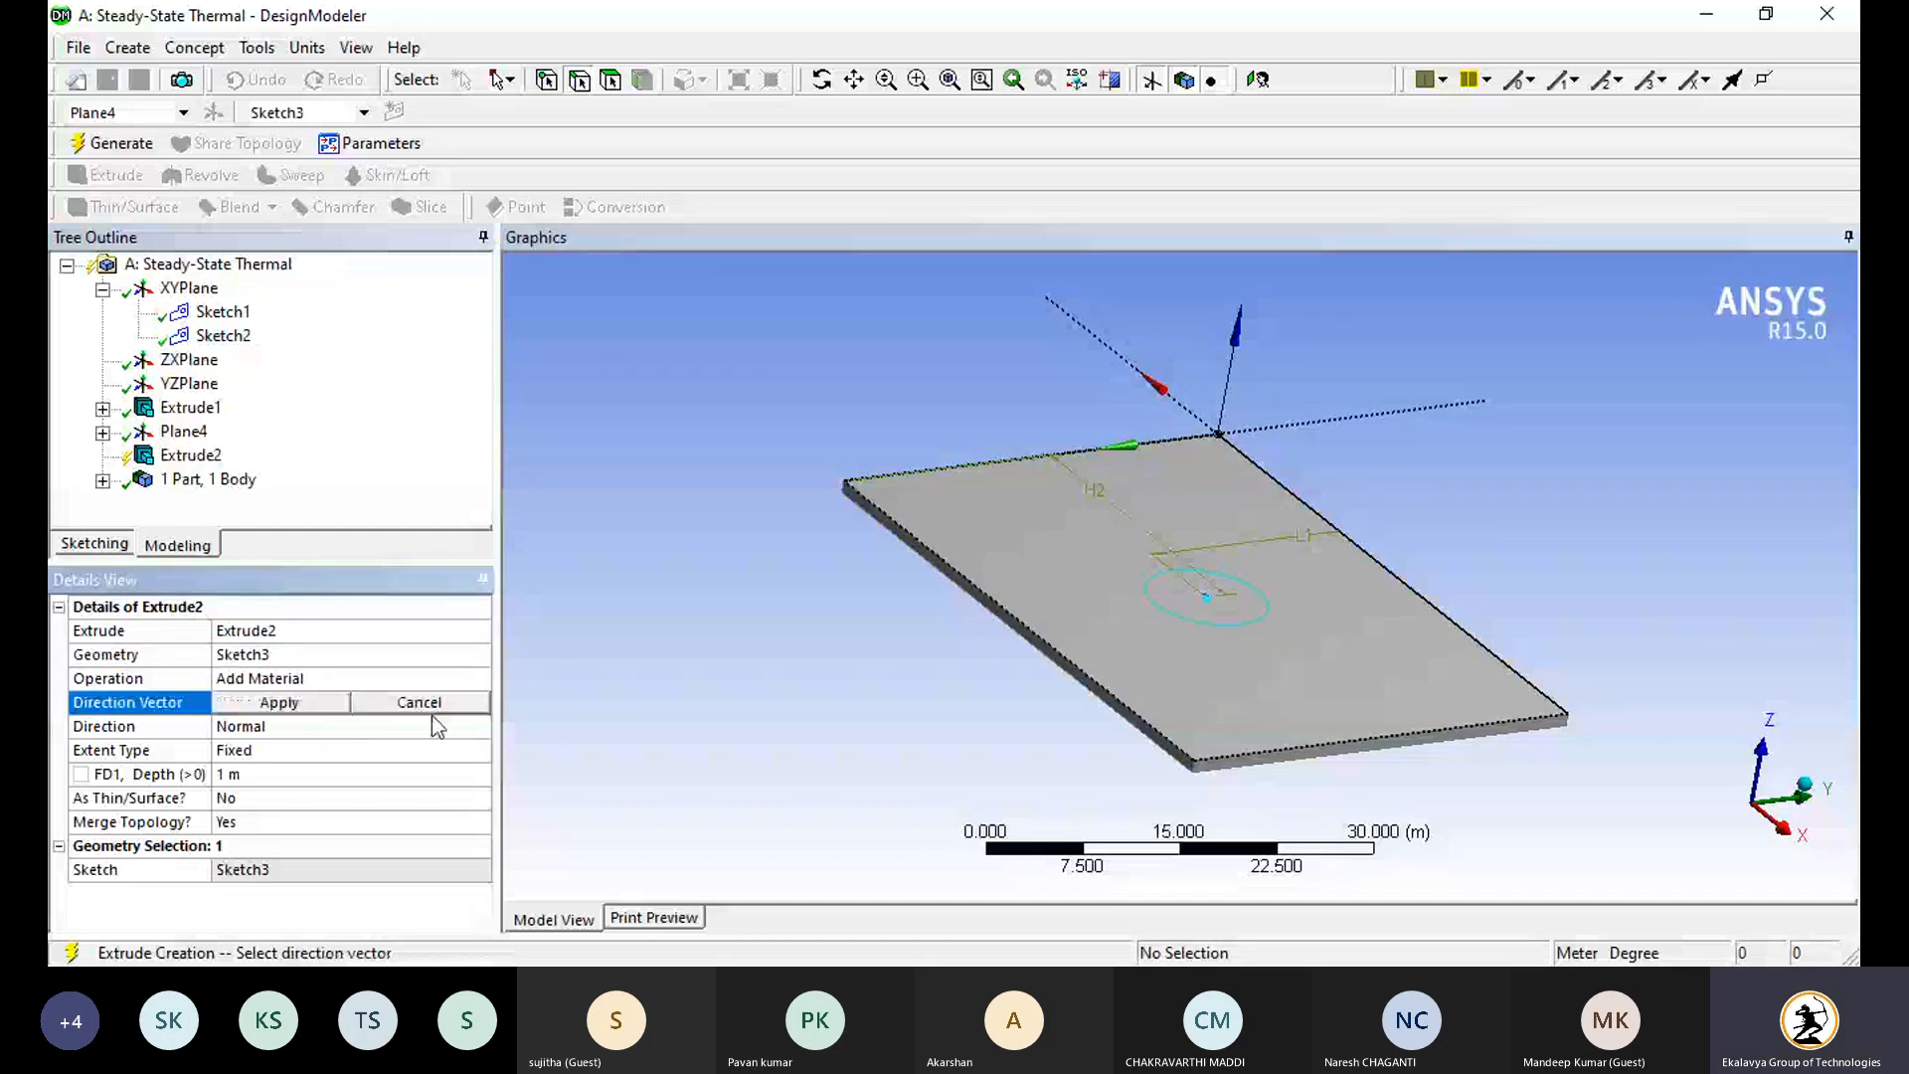
double_click(481, 725)
left_click(481, 726)
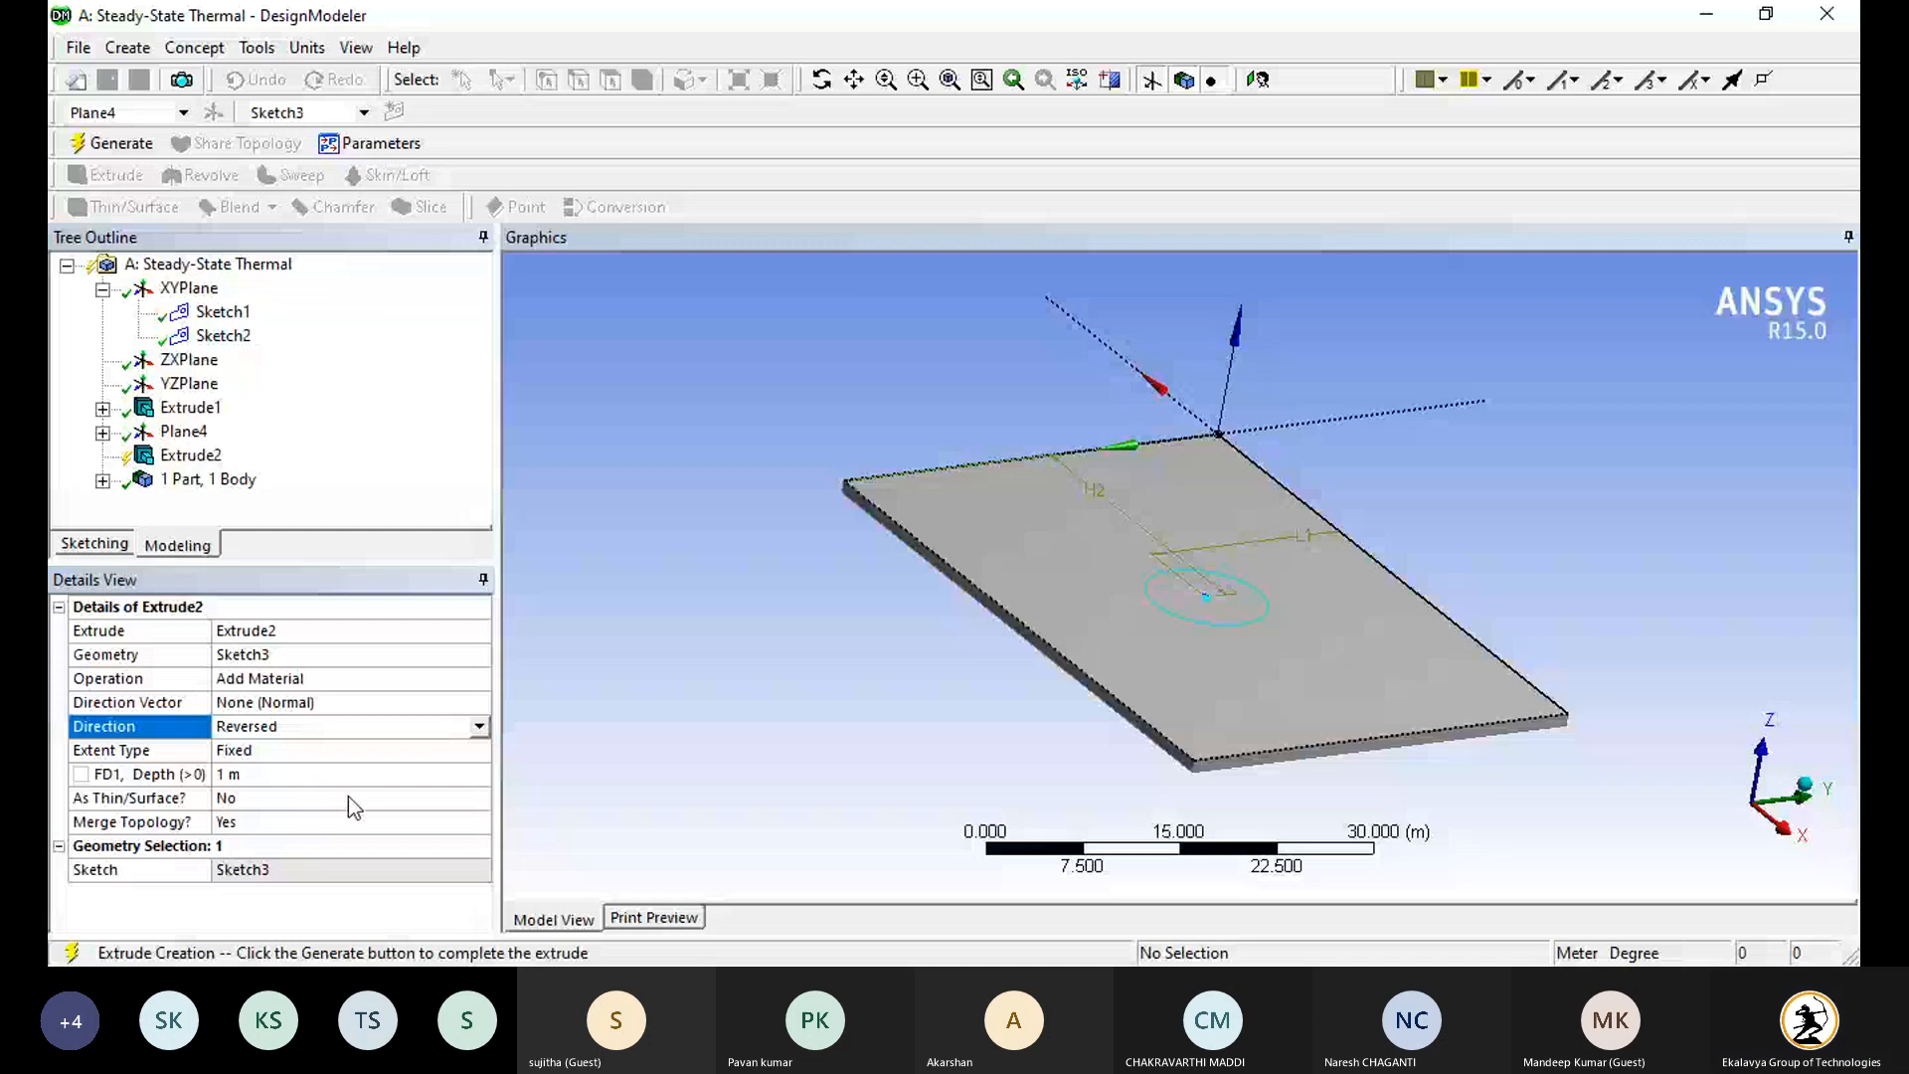
left_click(348, 797)
middle_click_drag(916, 835, 968, 801)
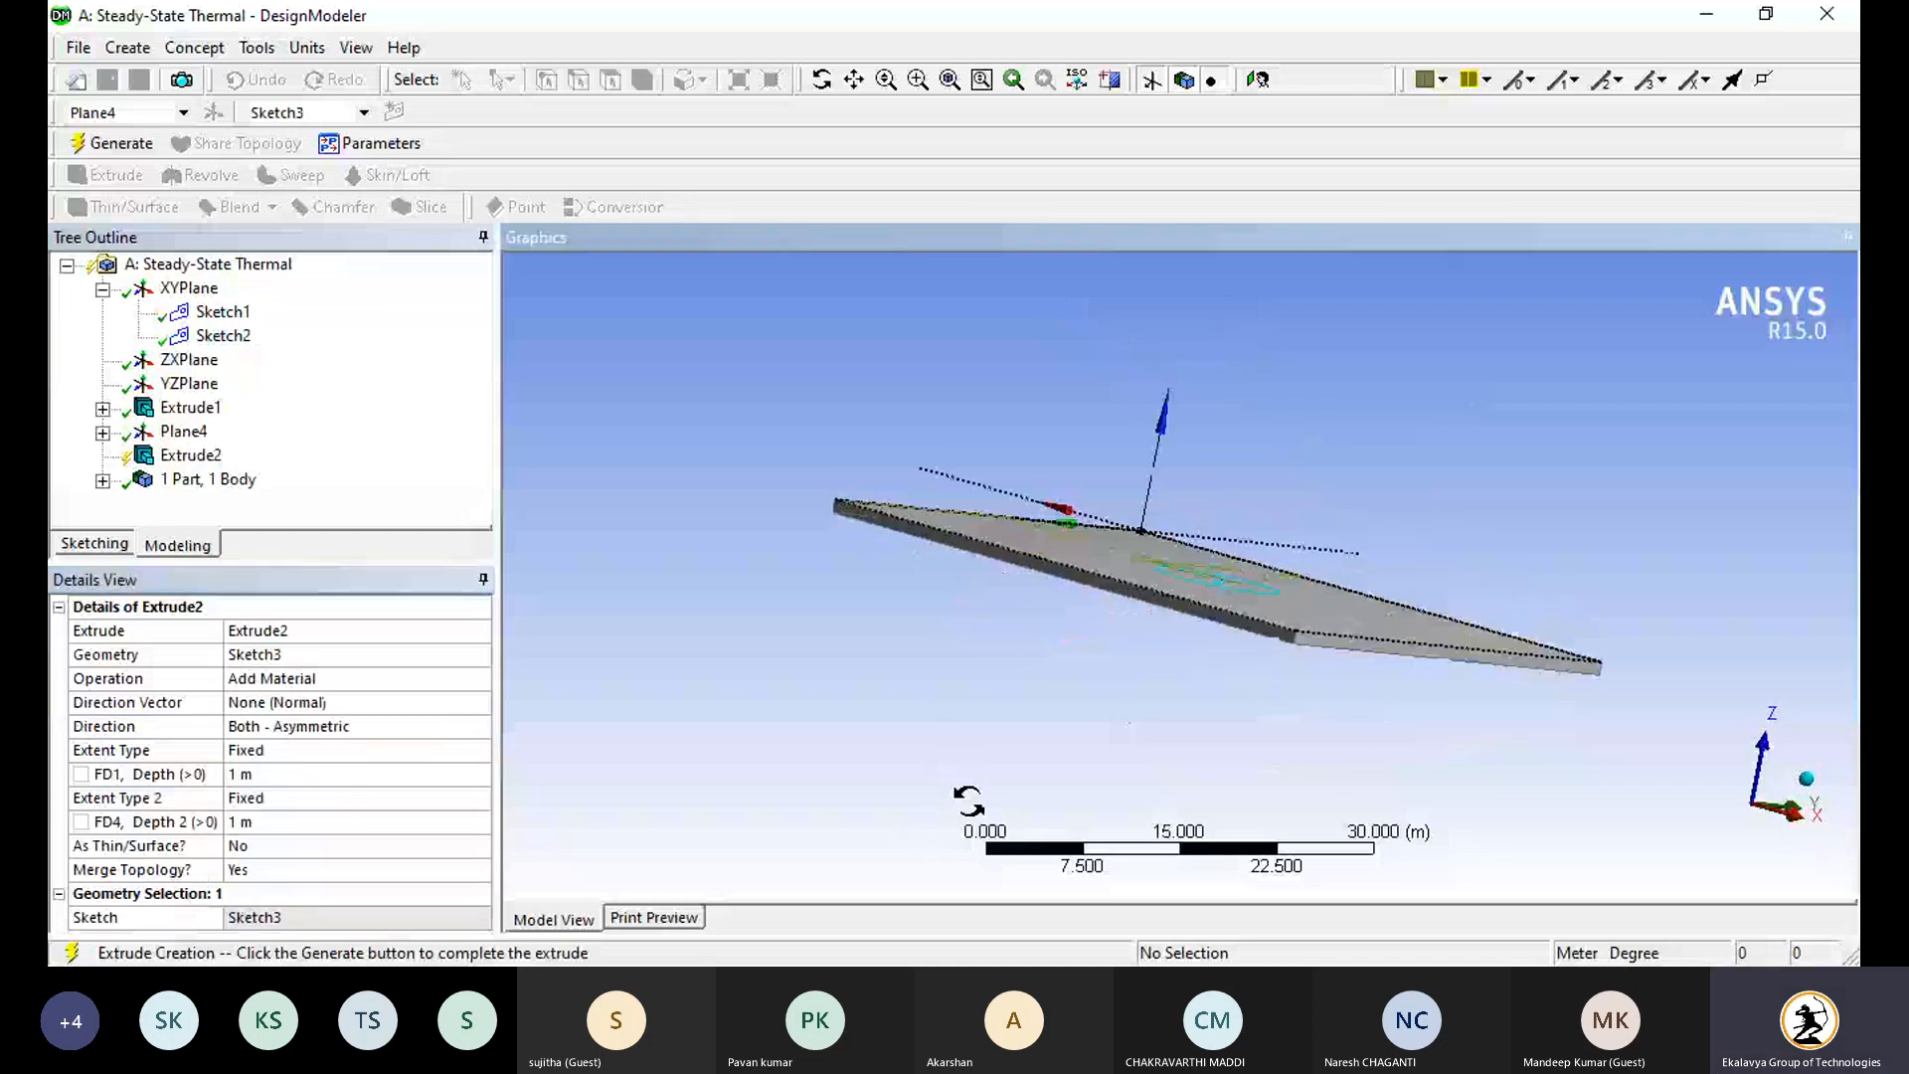
Step: Set the extrusion's first depth to 25 m and generate the cylinder on the plate
left_click(284, 774)
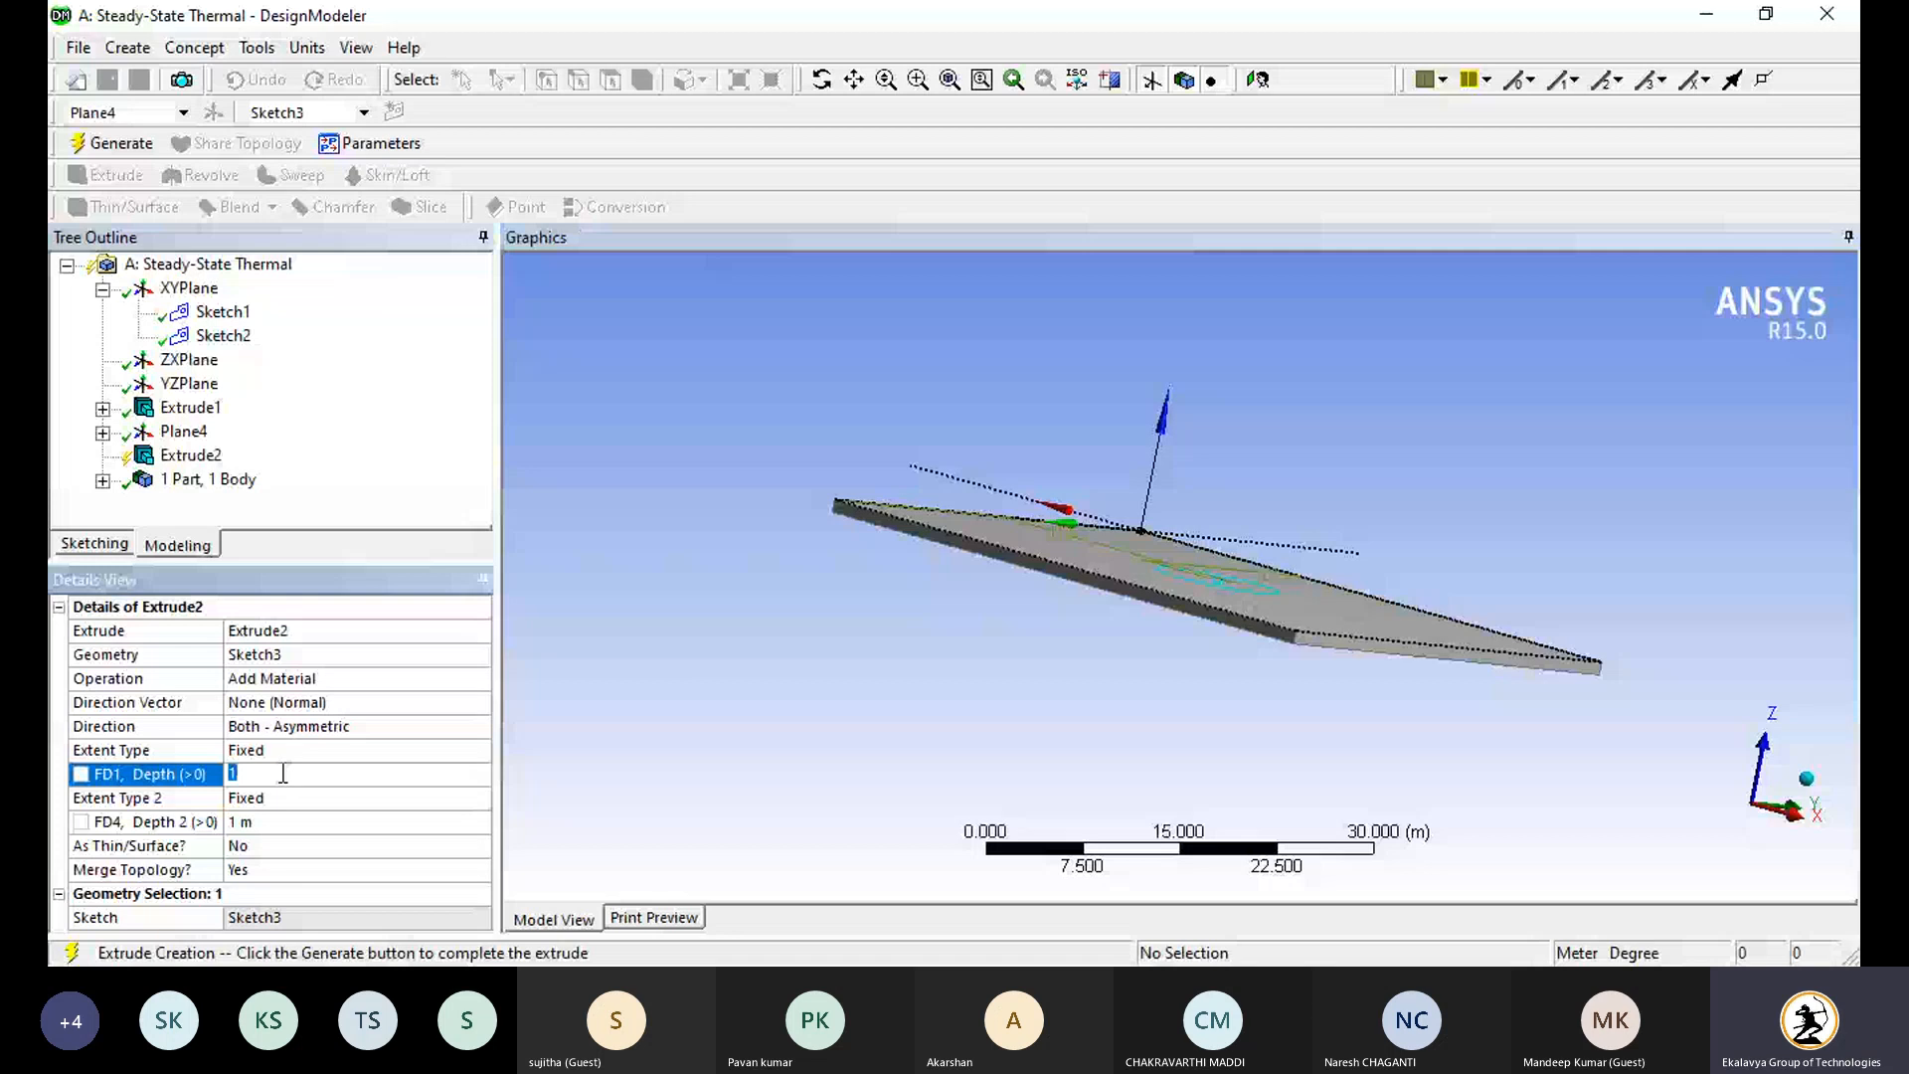
type("10")
key("Return")
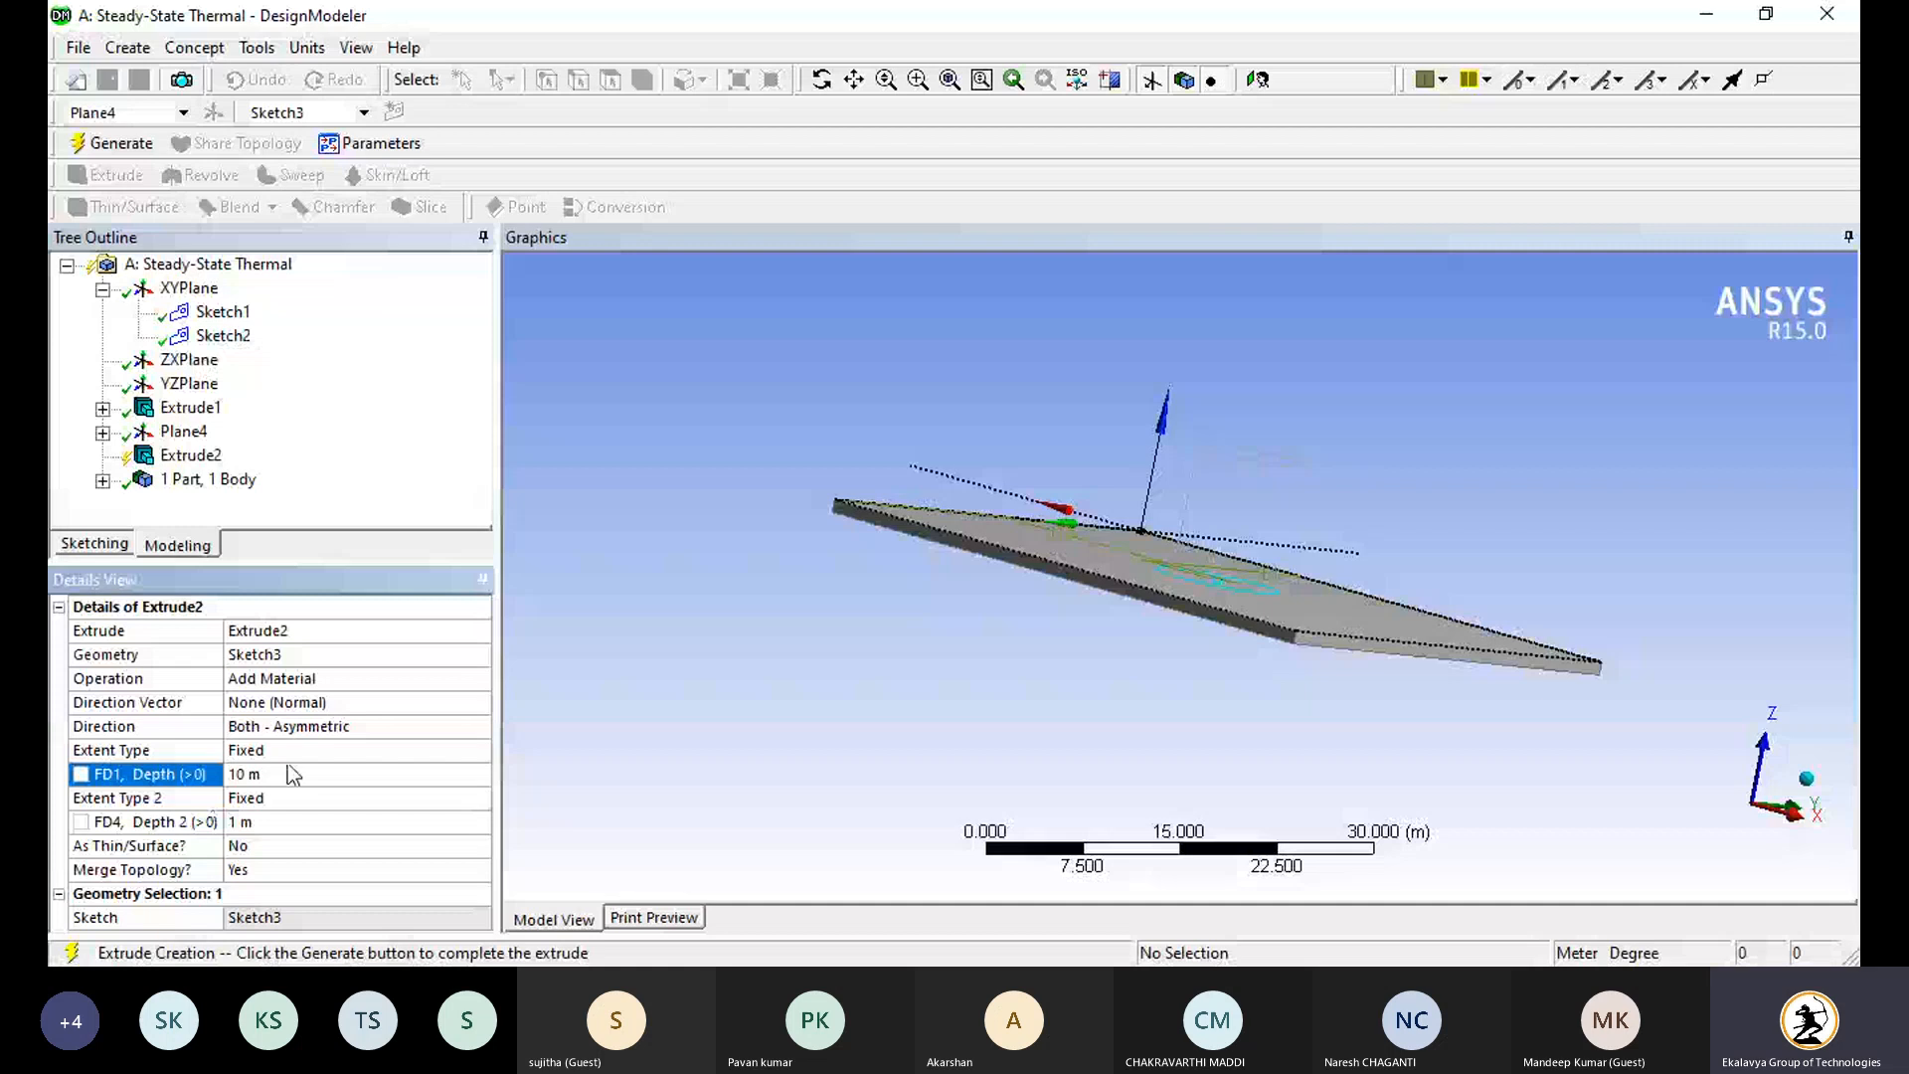
left_click(112, 143)
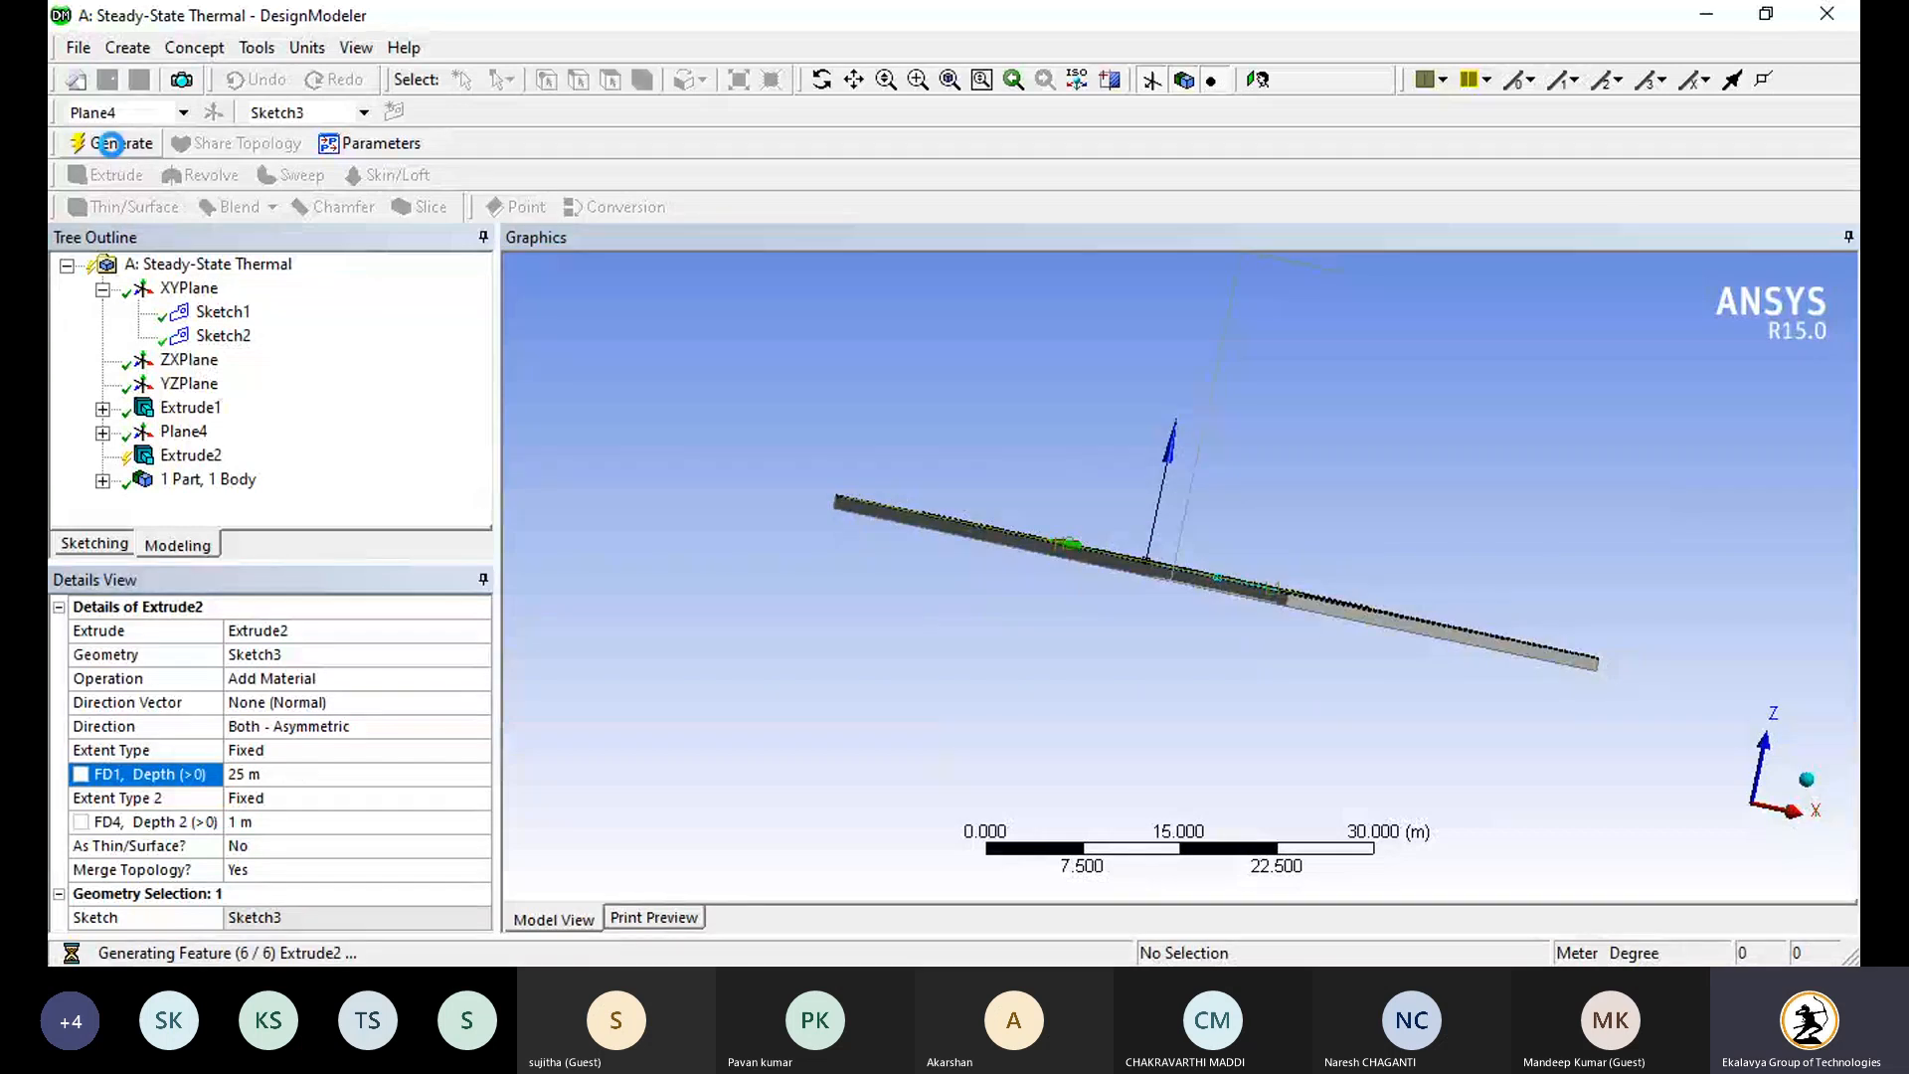
middle_click_drag(763, 545, 957, 554)
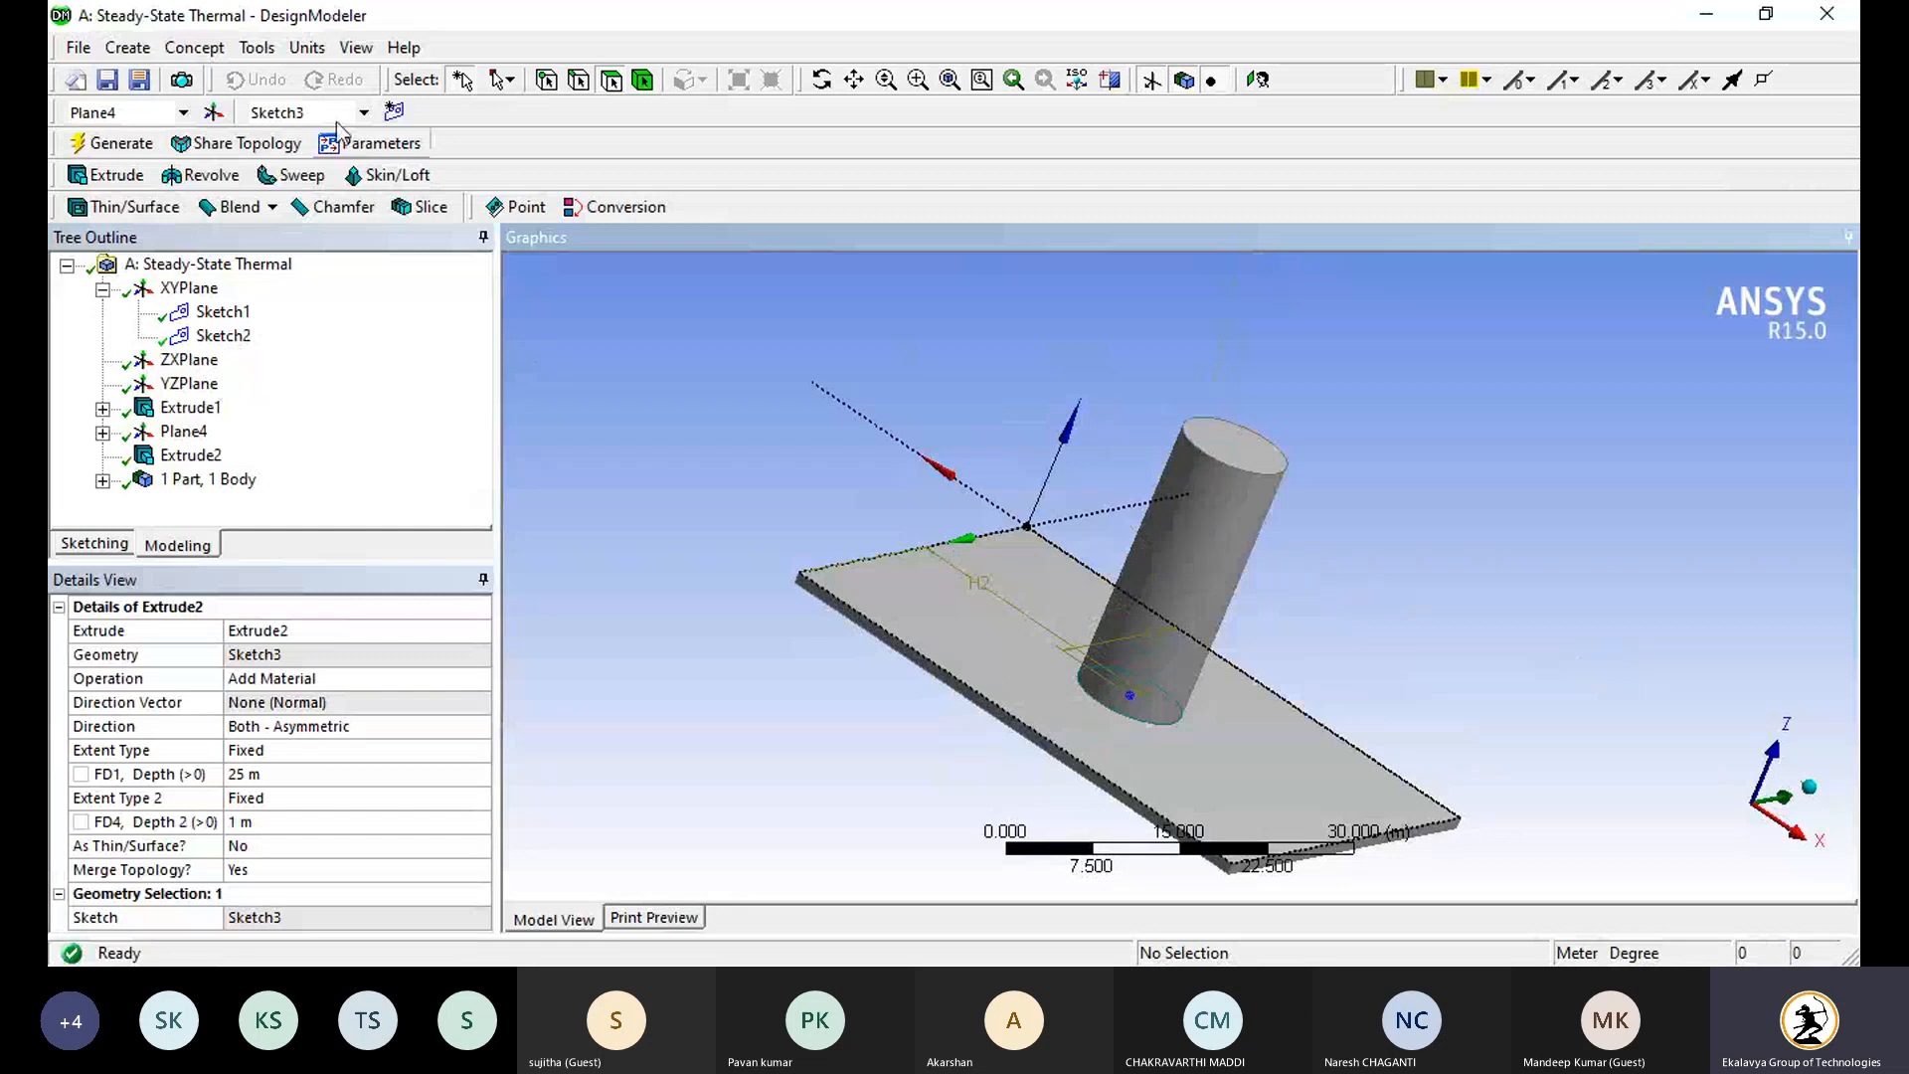
Step: Start a linear Pattern feature and try to pick the whole plate-and-cylinder body as its geometry
left_click(128, 49)
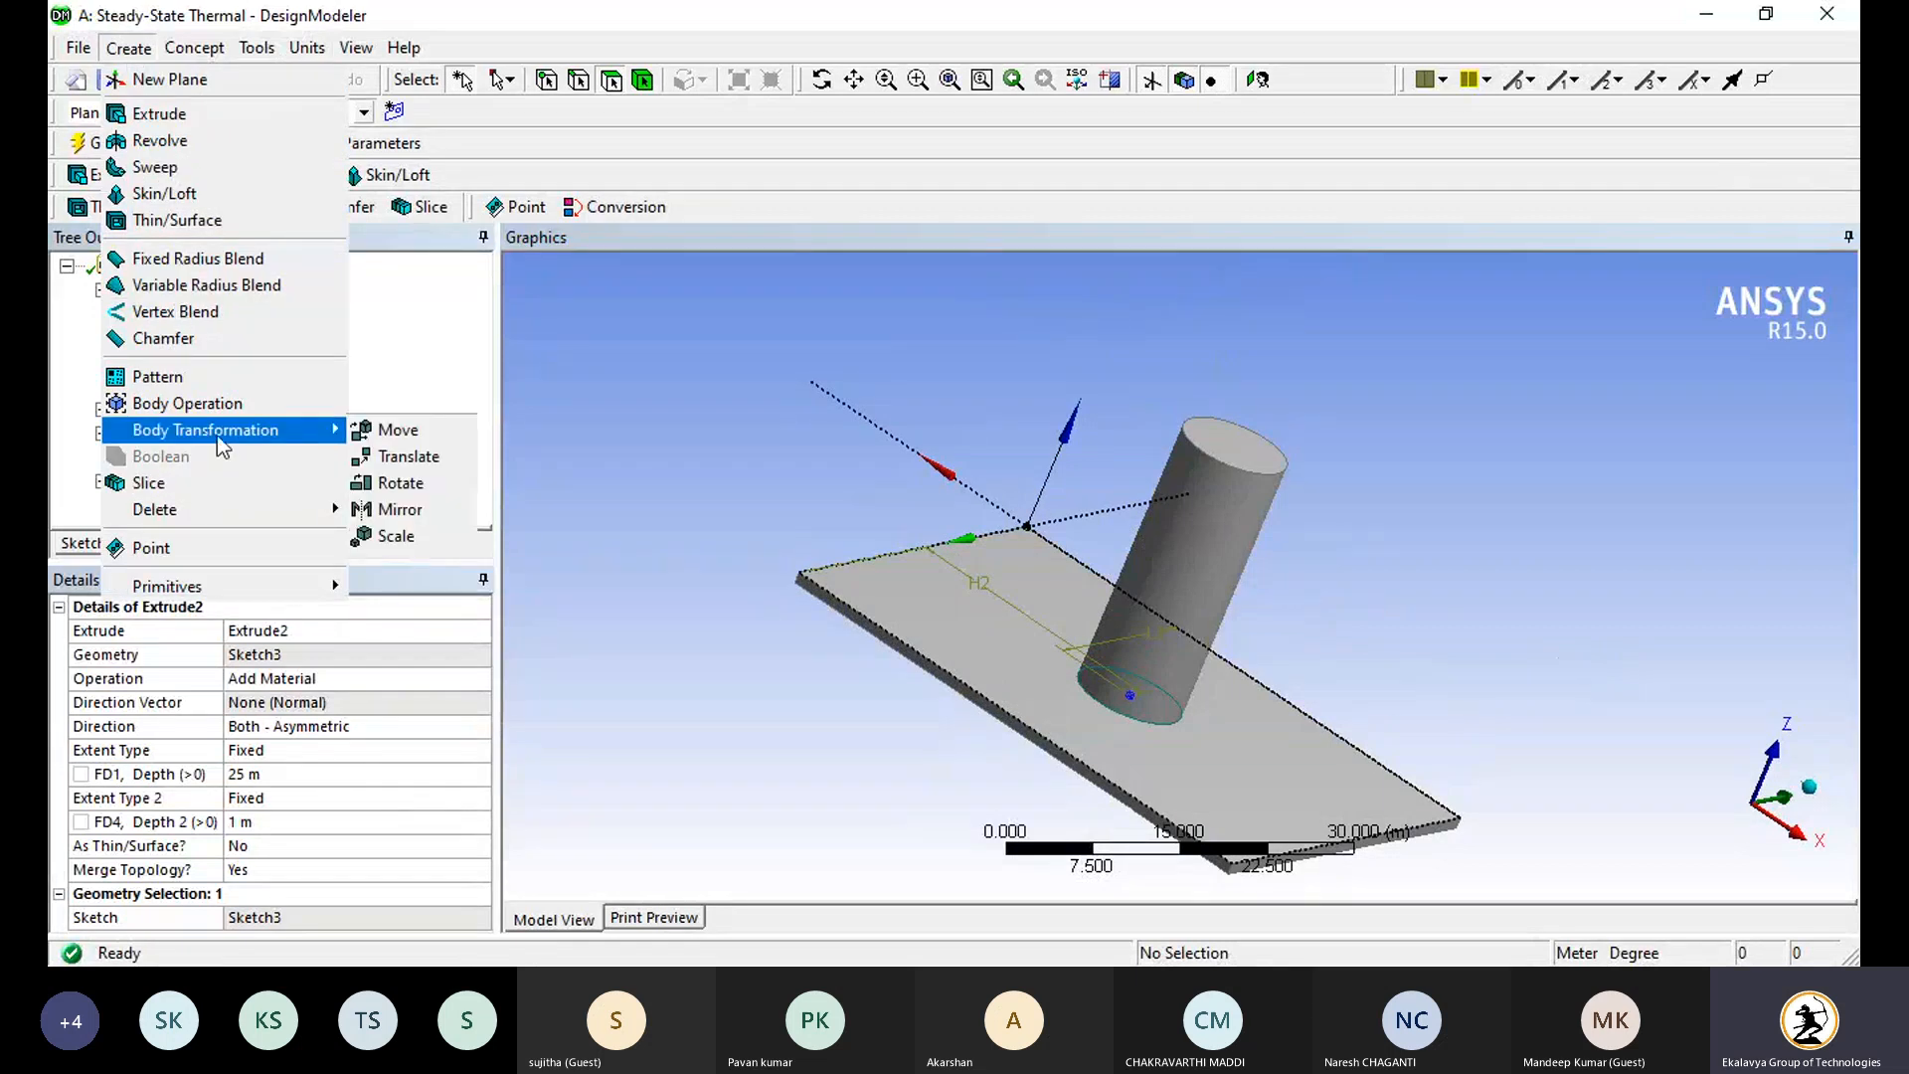
left_click(159, 377)
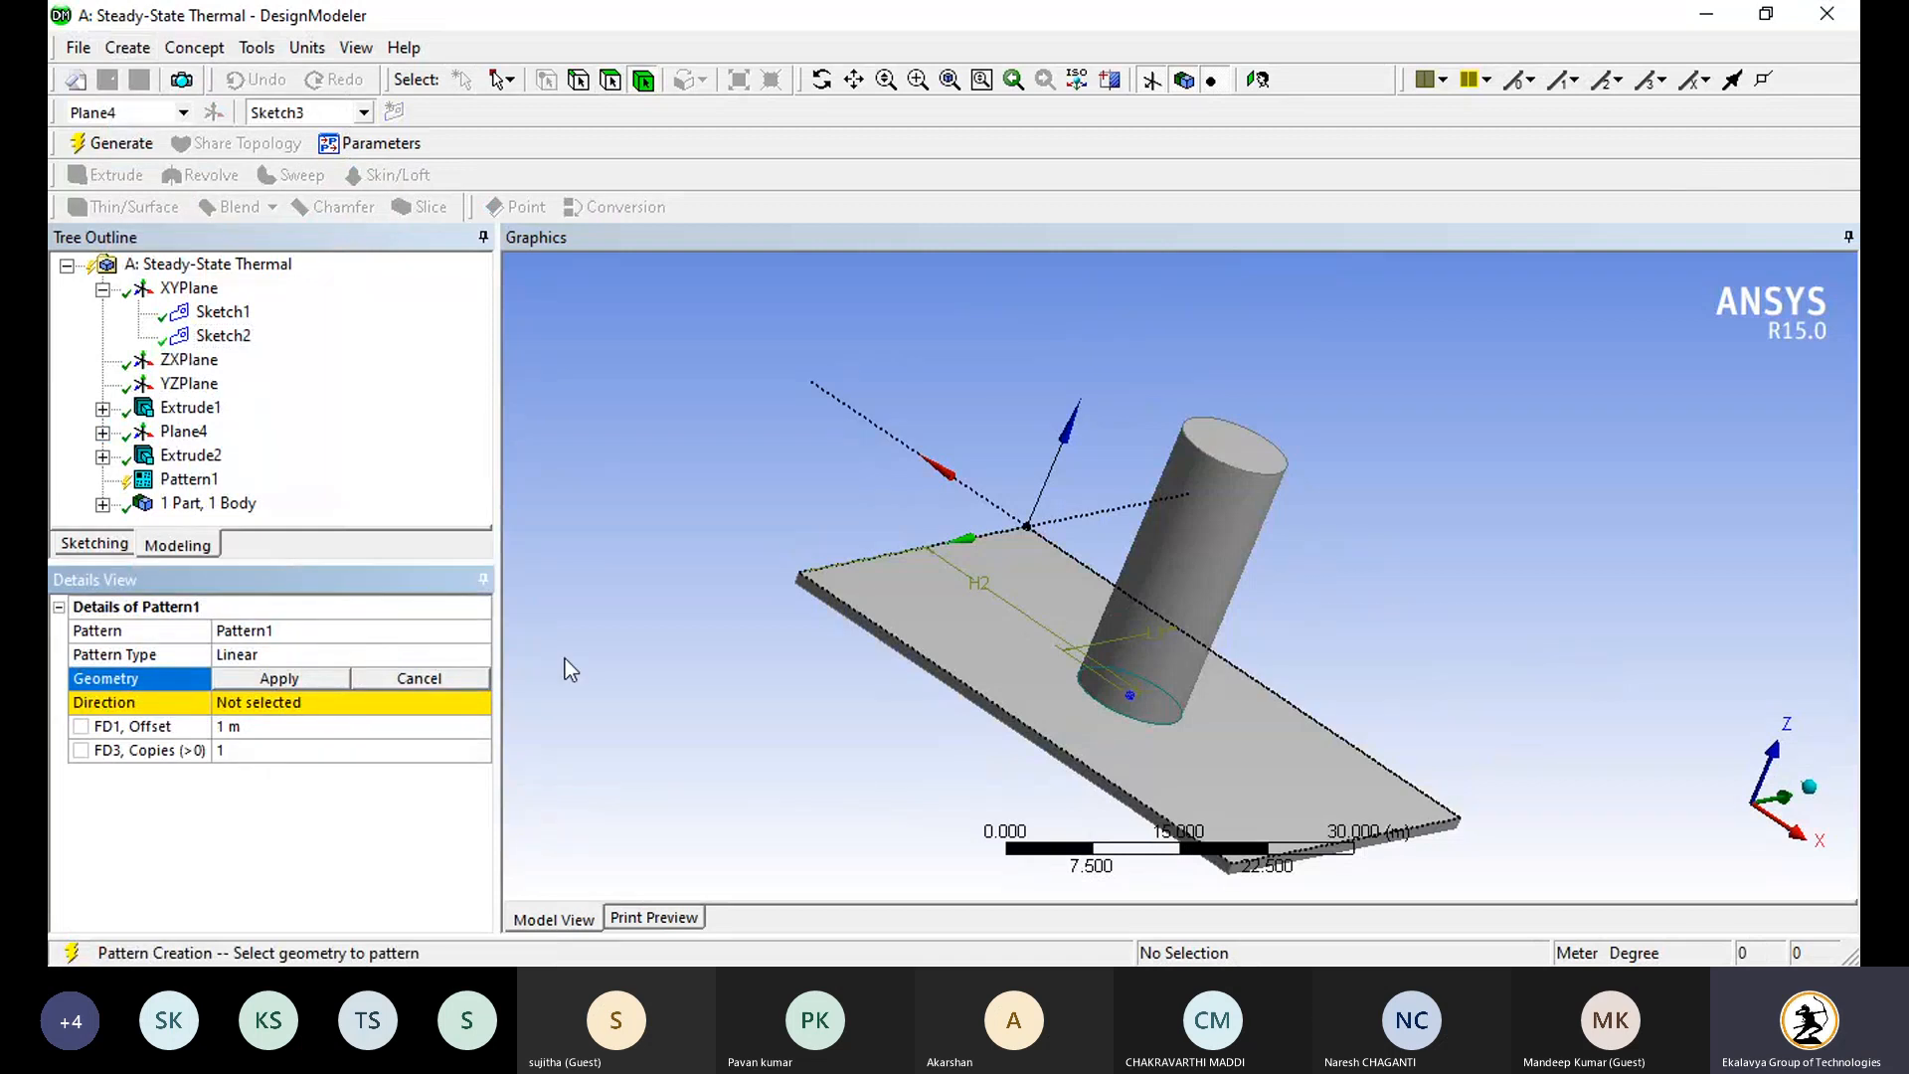
left_click(313, 679)
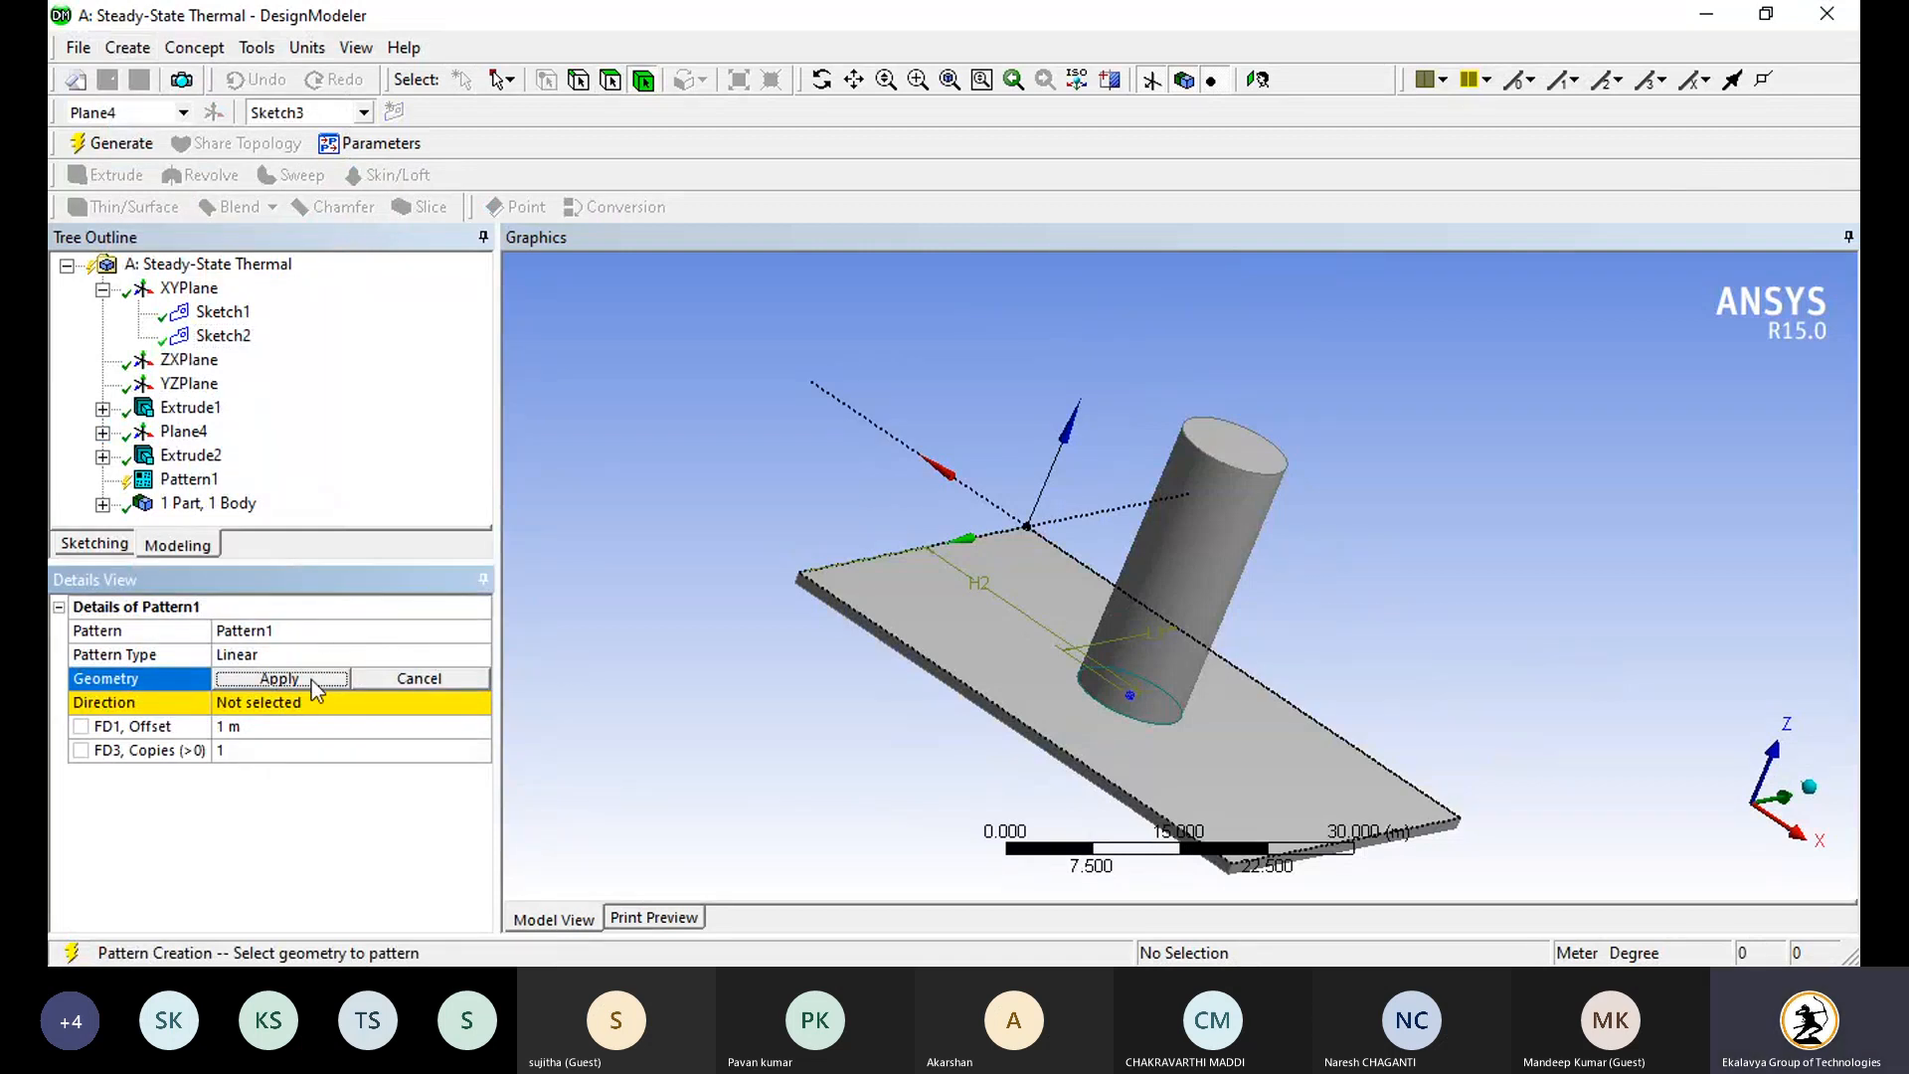
left_click(890, 631)
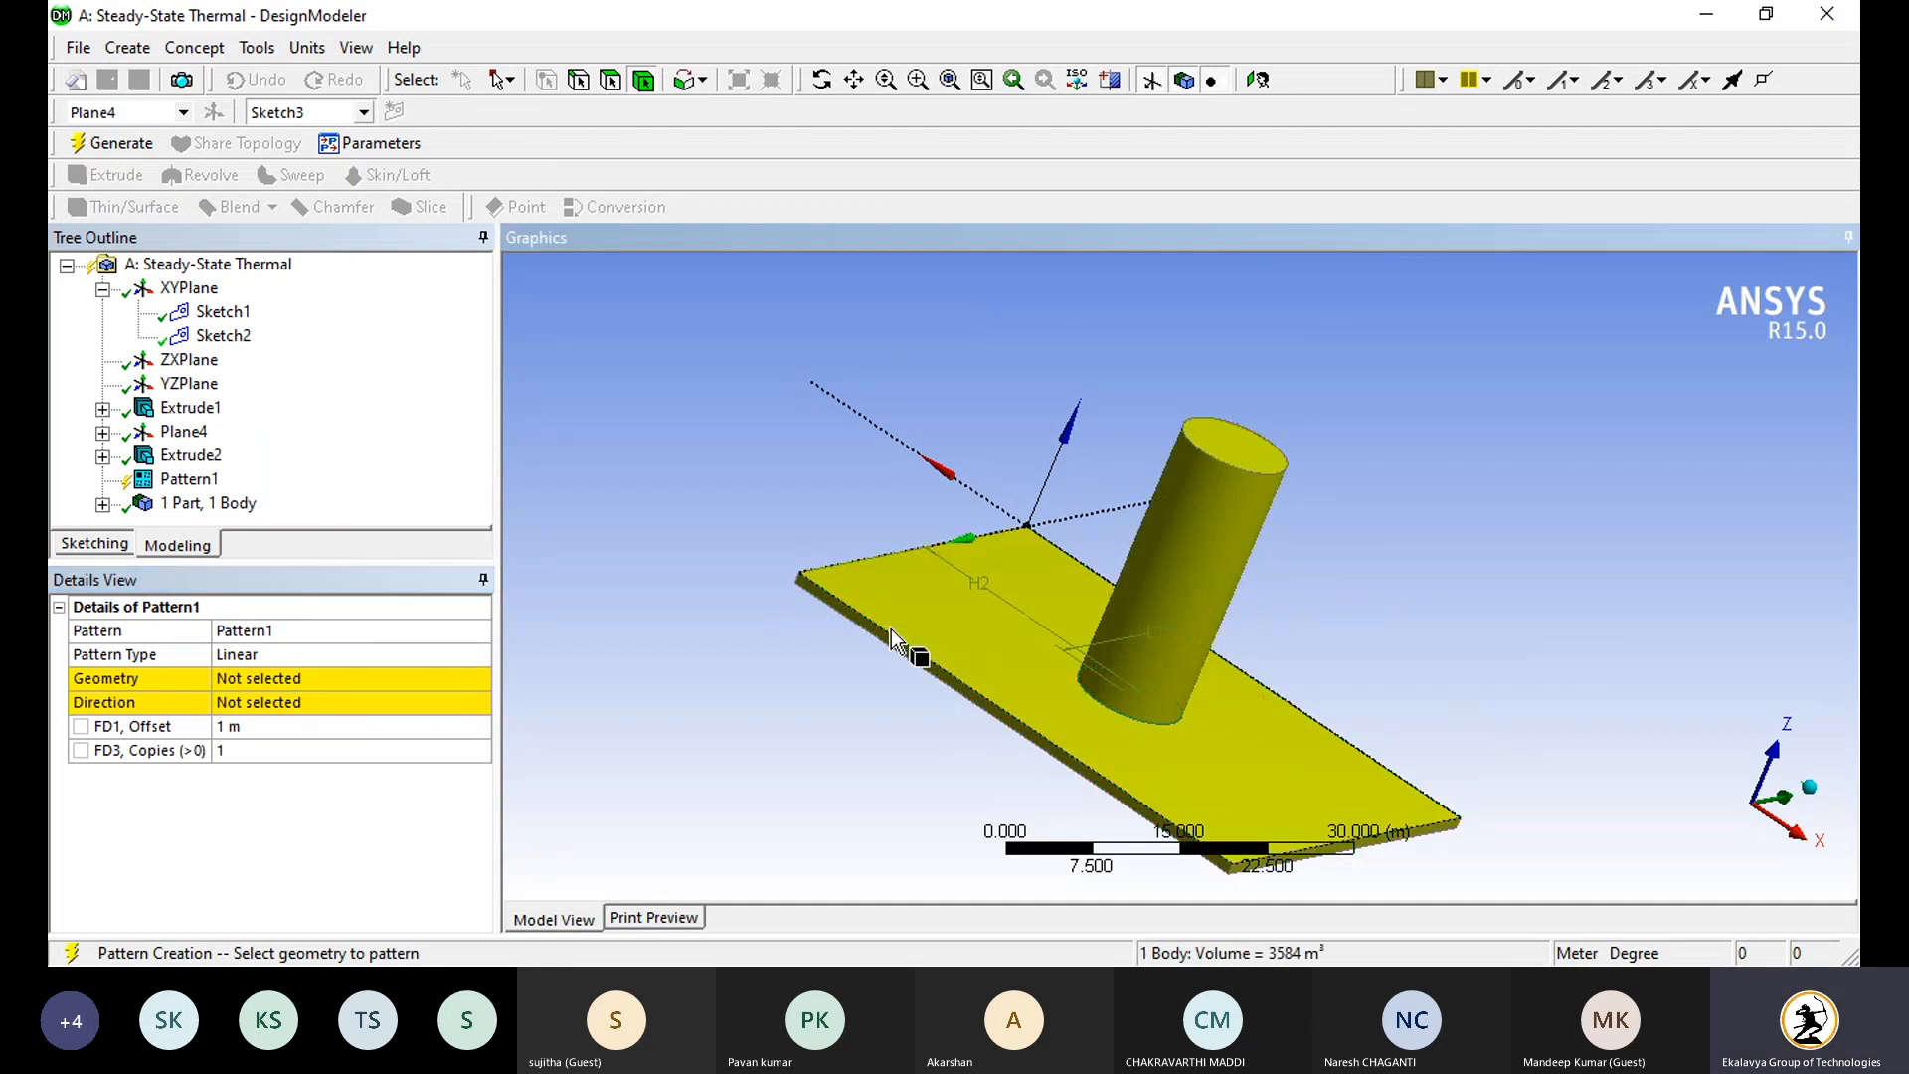
left_click(346, 681)
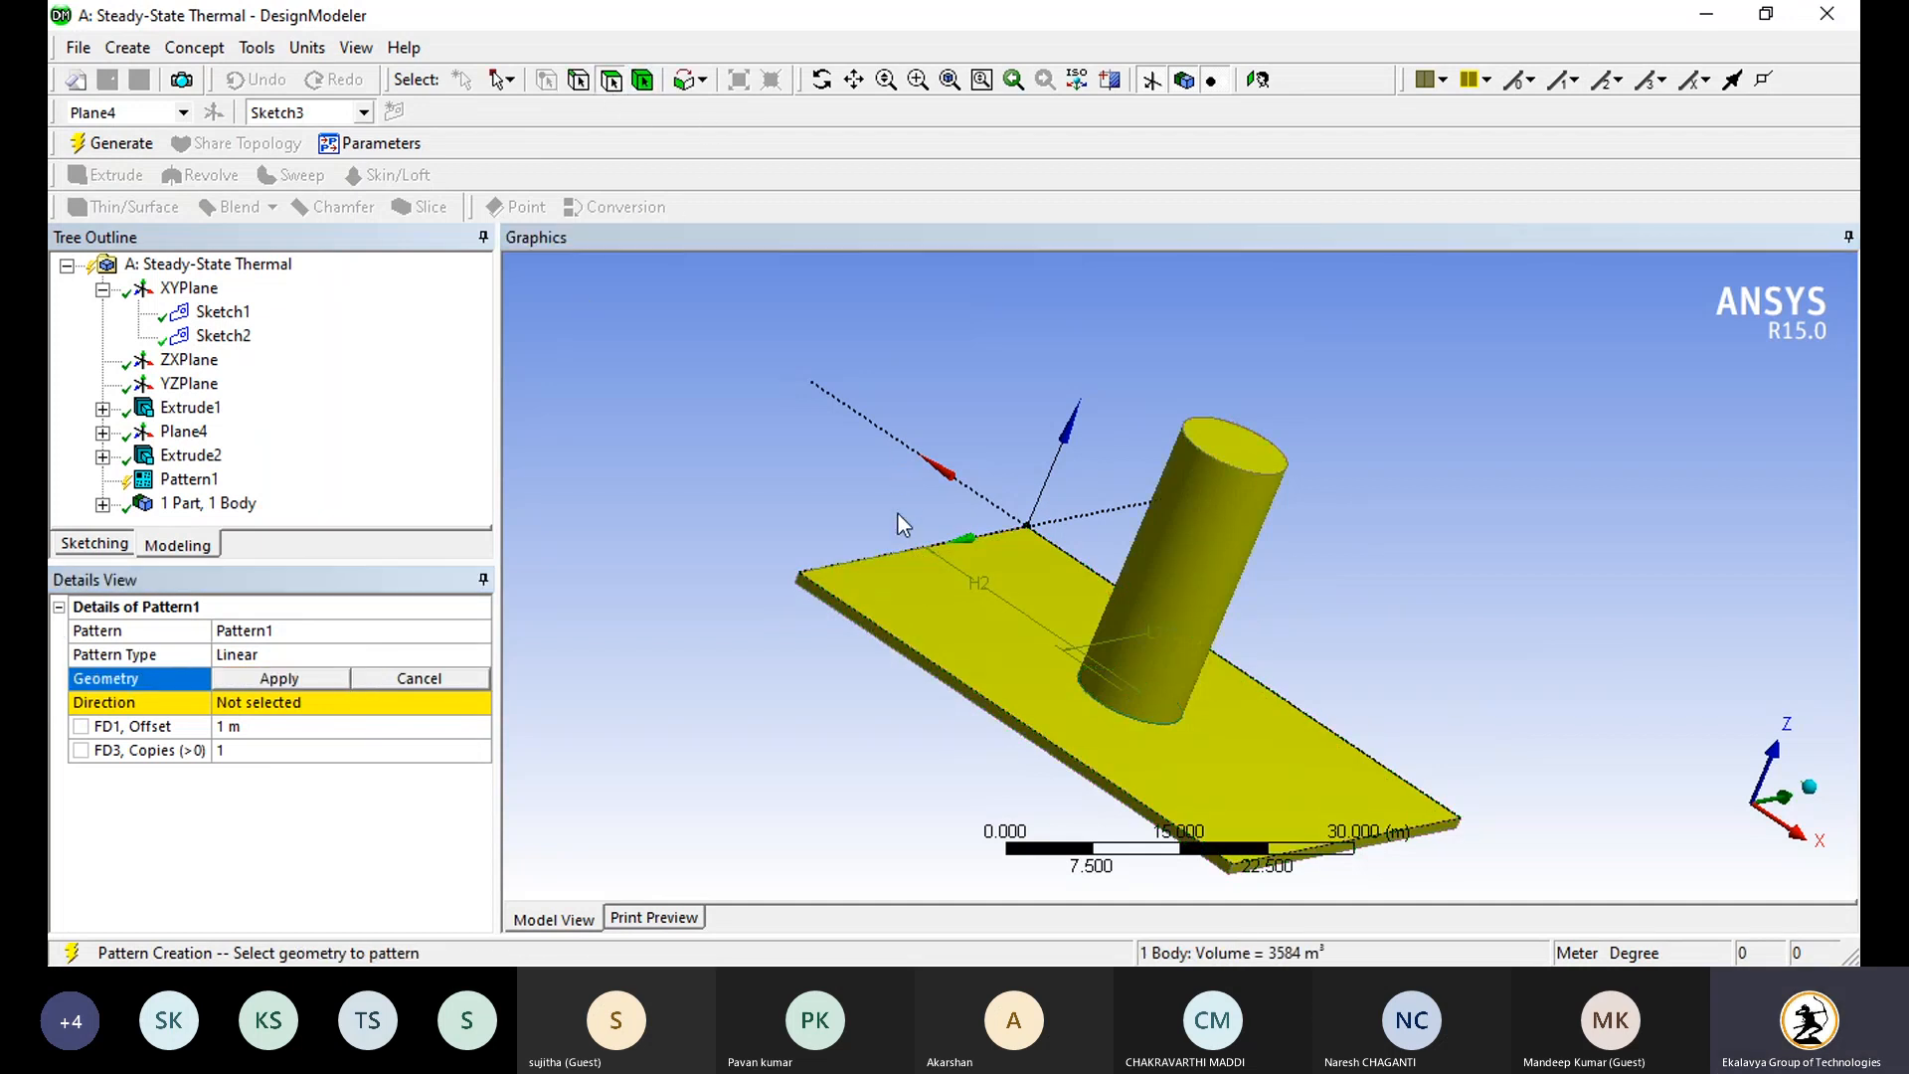
Step: Select the plate's six faces, excluding the cylinder, and apply them as the linear pattern's geometry
left_click(935, 627)
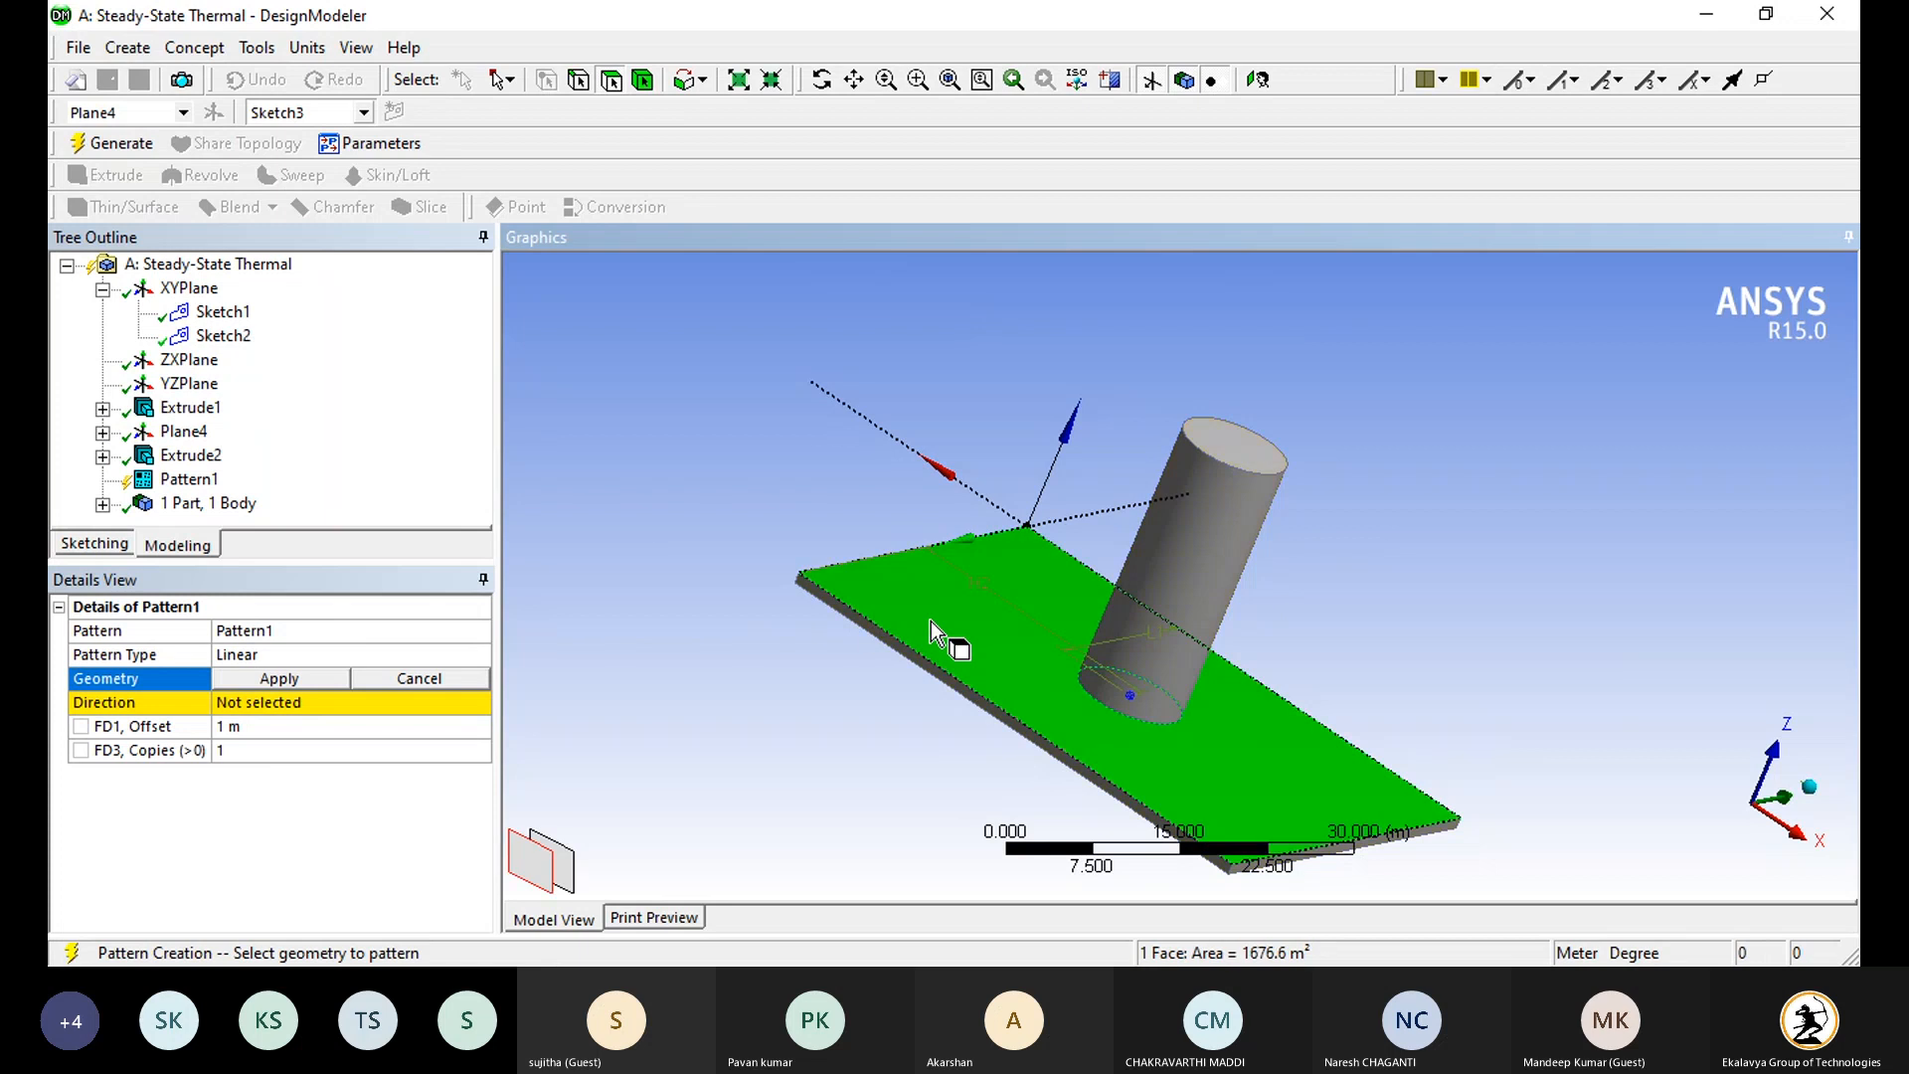
middle_click_drag(934, 626, 960, 579)
left_click(960, 581, "ctrl")
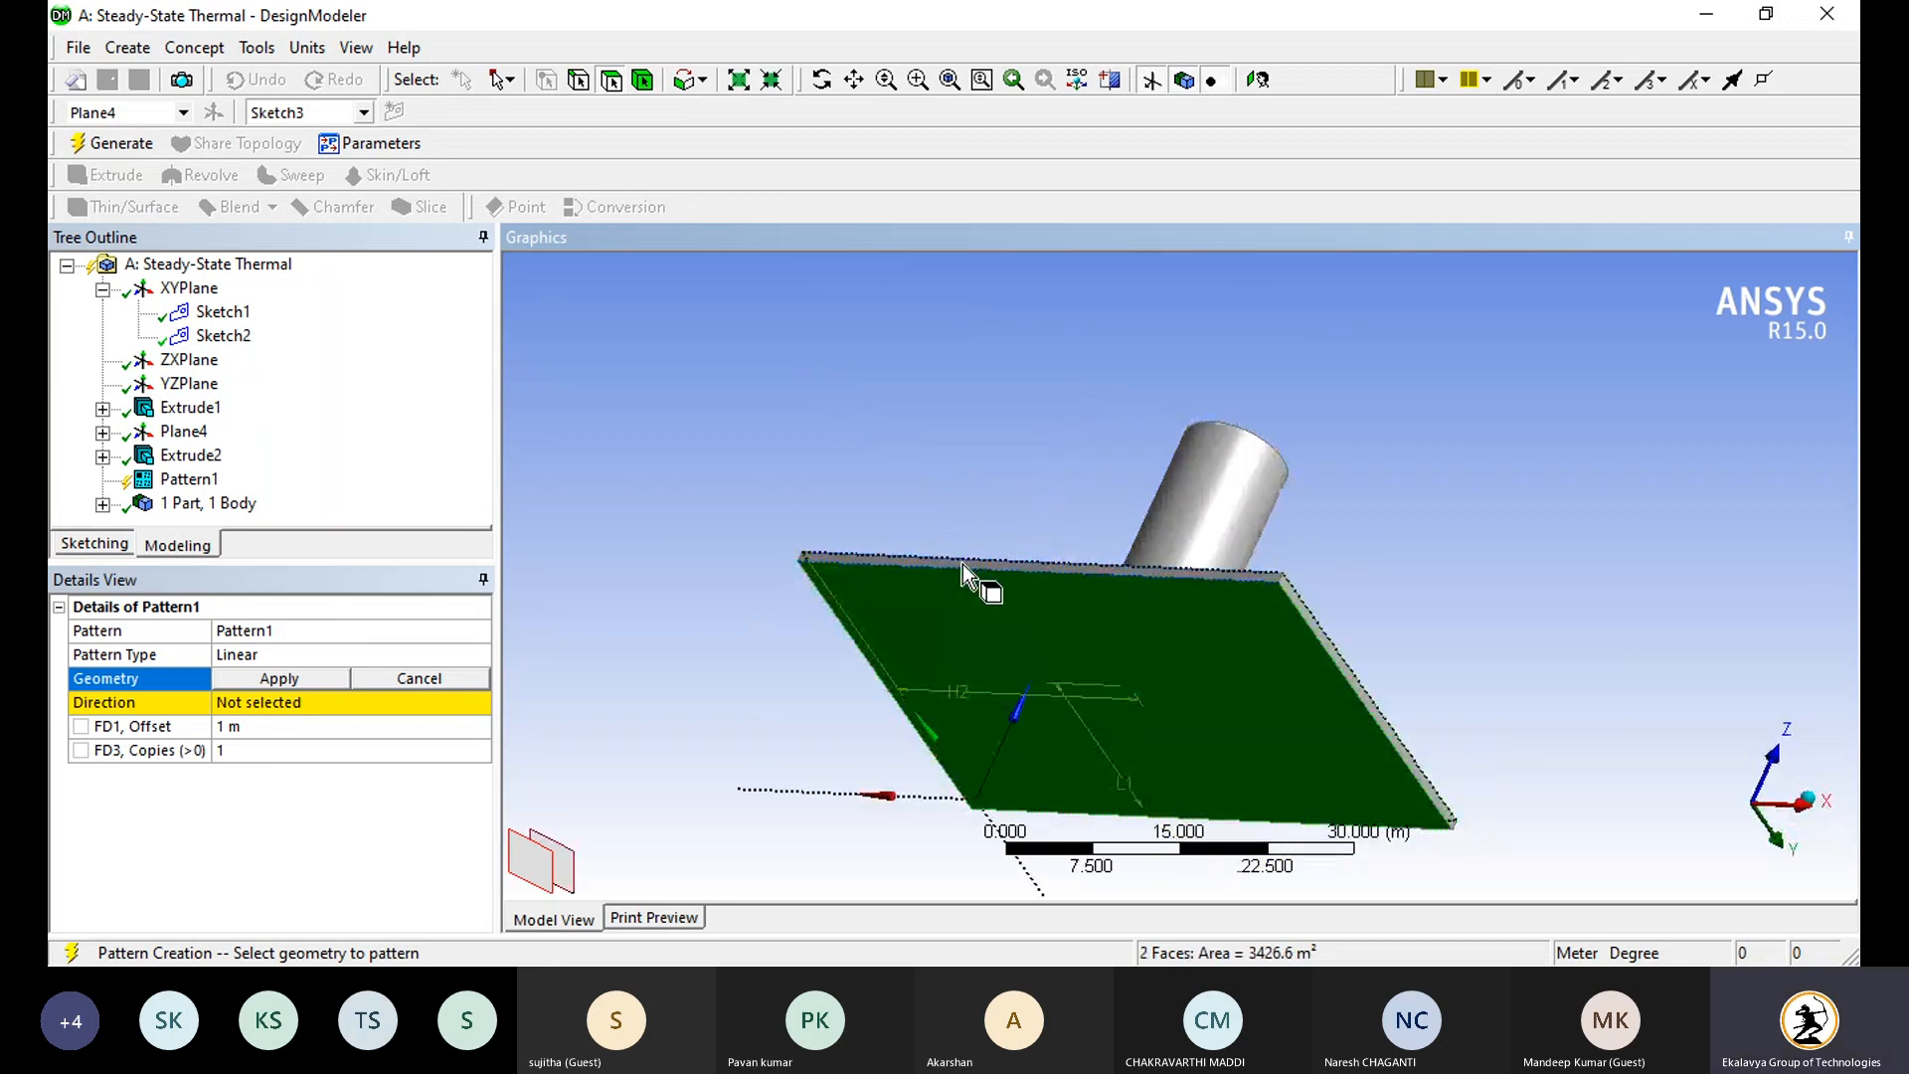
left_click(970, 569, "ctrl")
middle_click_drag(1076, 598, 946, 465)
left_click(984, 537, "ctrl")
left_click(969, 466, "ctrl")
left_click(957, 481, "ctrl")
left_click(323, 686)
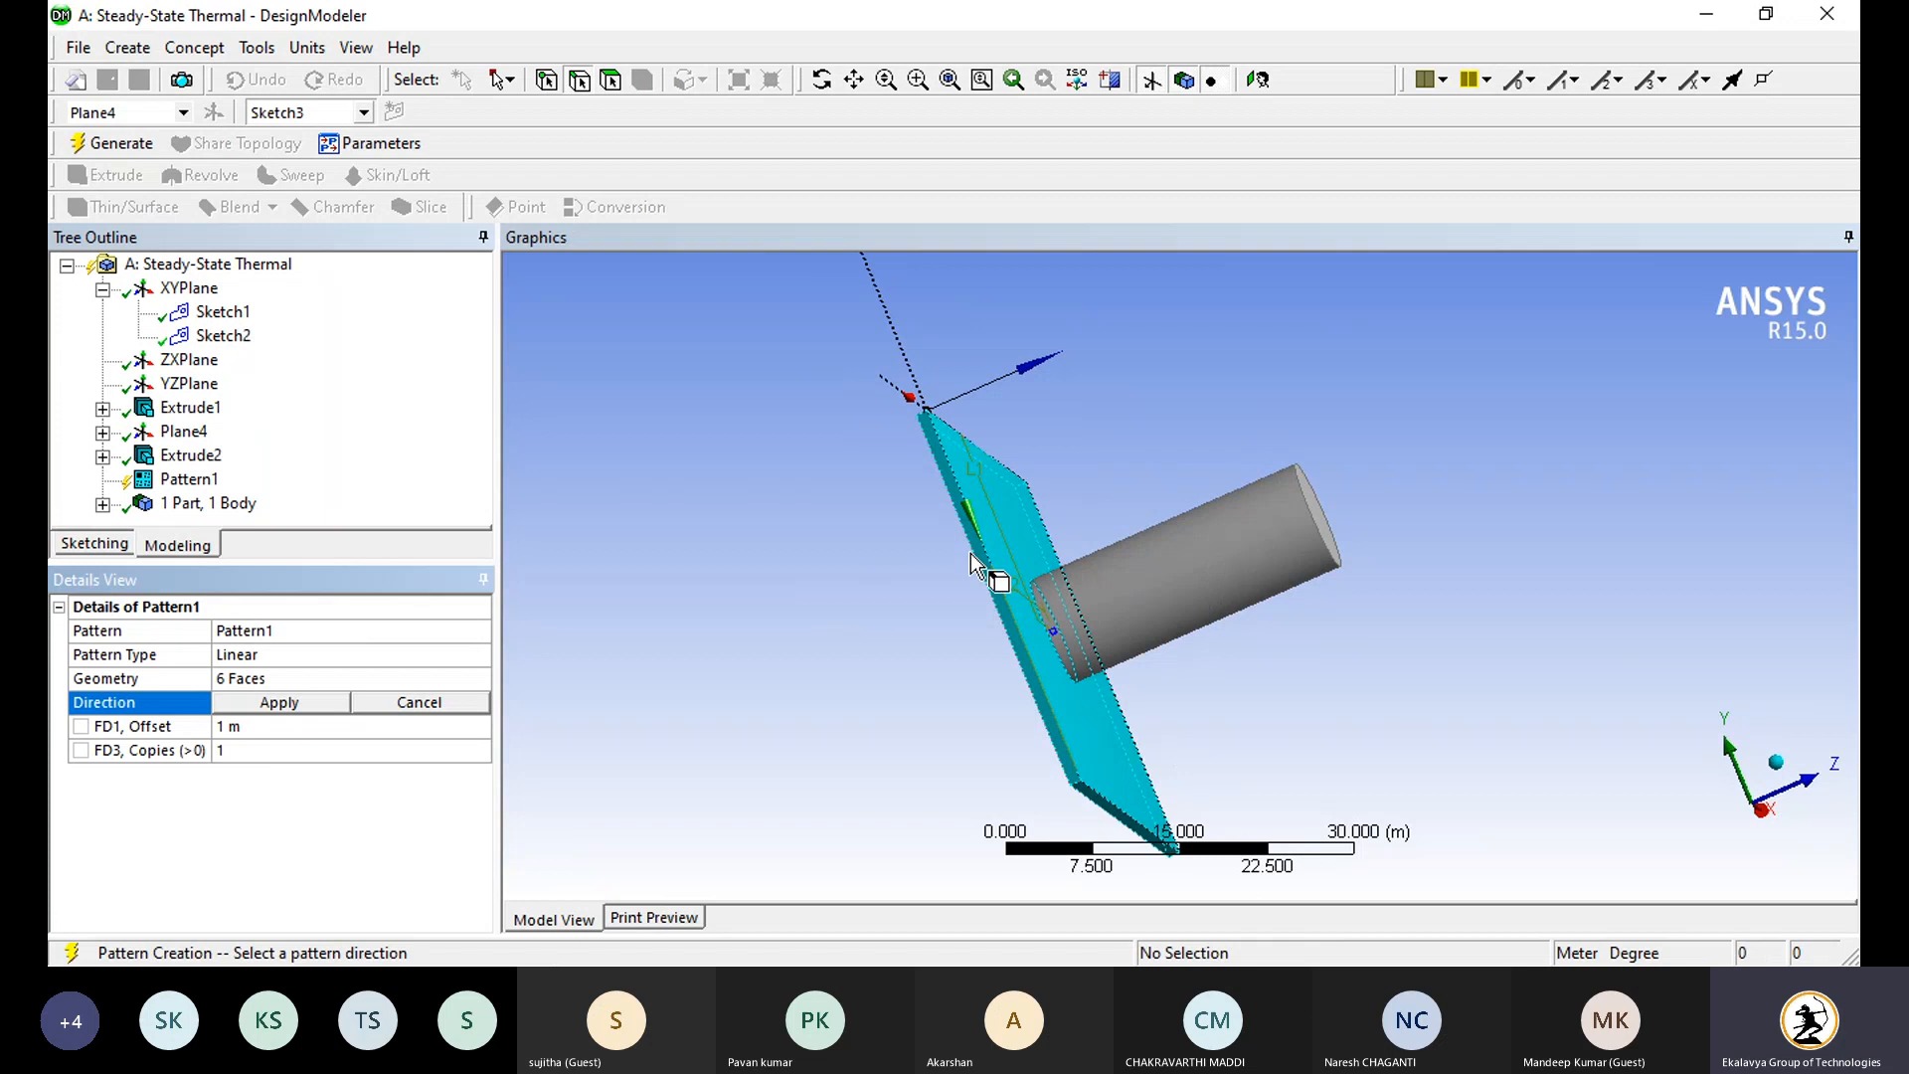
middle_click_drag(1181, 654, 1133, 497)
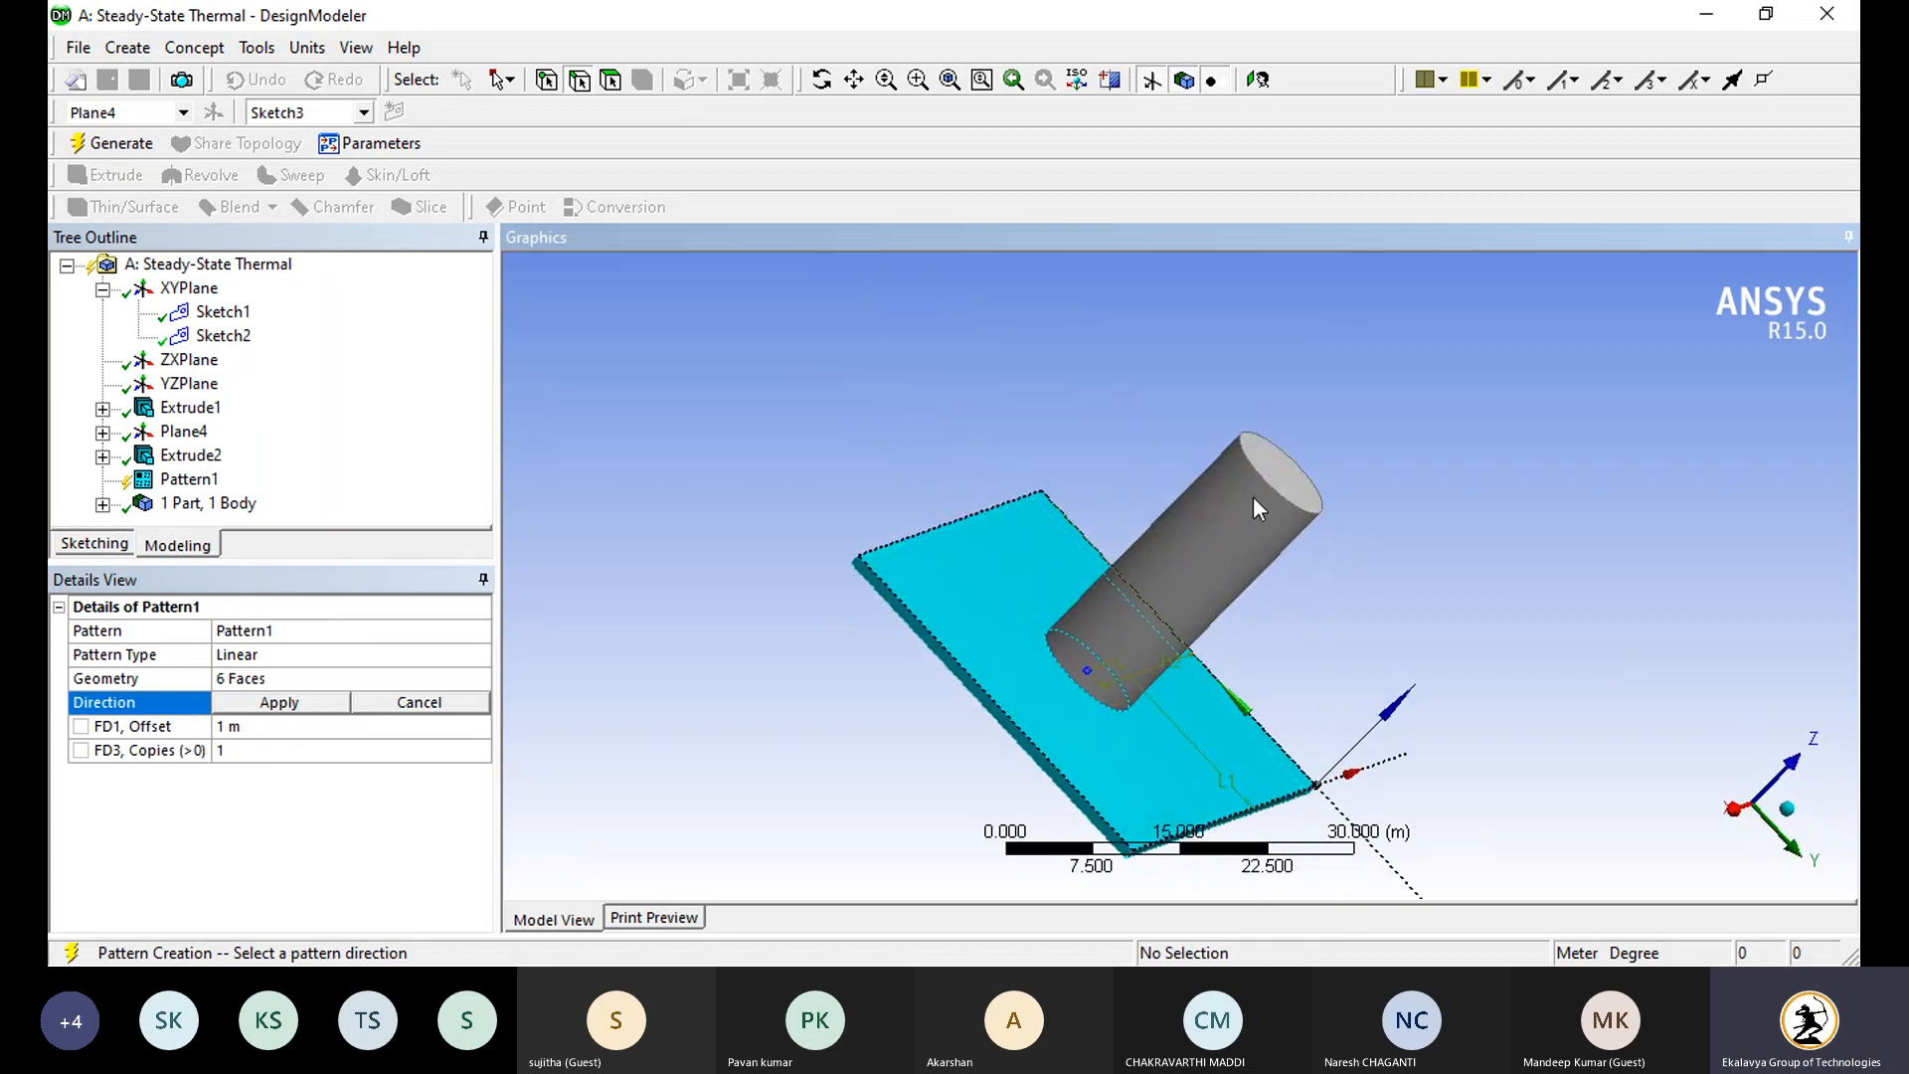
Step: Set the linear pattern's direction along the plate's 1 m thickness edge, flipped to point toward the cylinder side
middle_click_drag(1240, 548, 1238, 498)
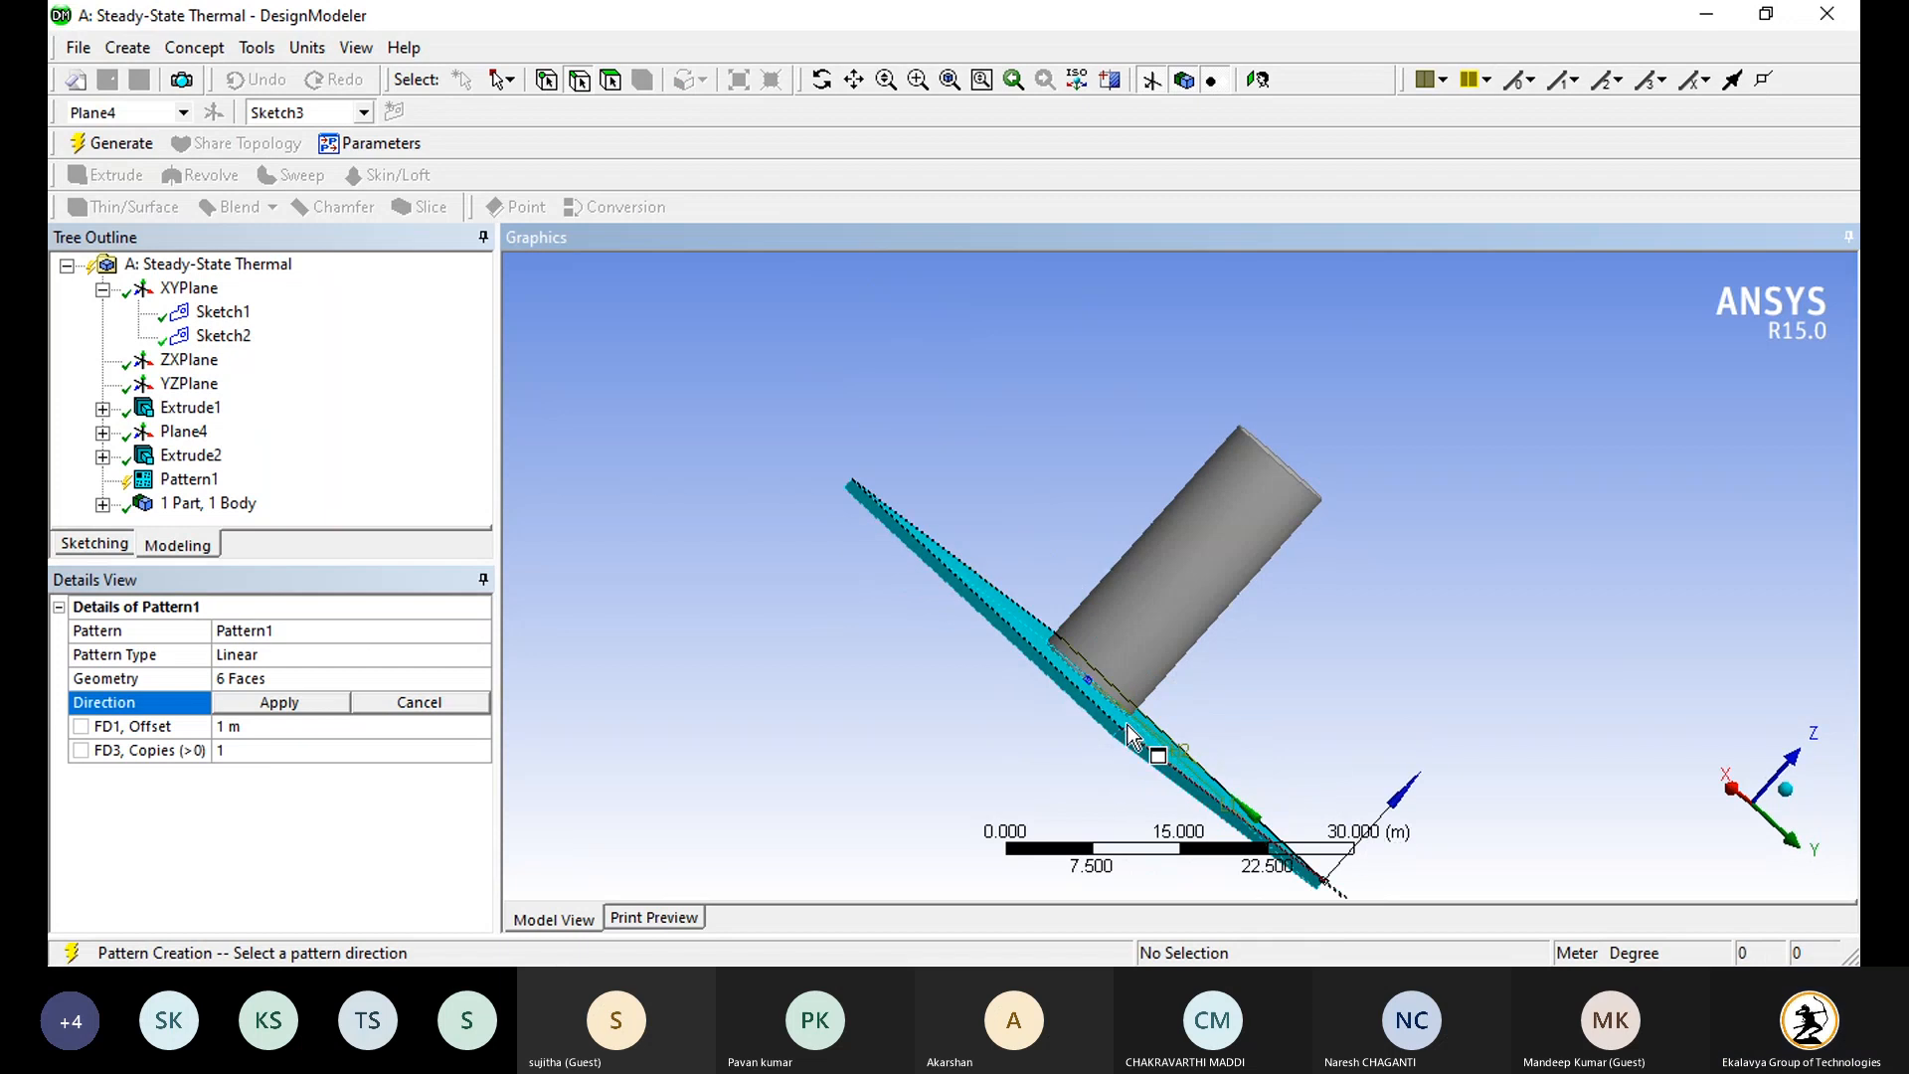
scroll(1138, 741, "up", 3)
scroll(1095, 819, "up", 3)
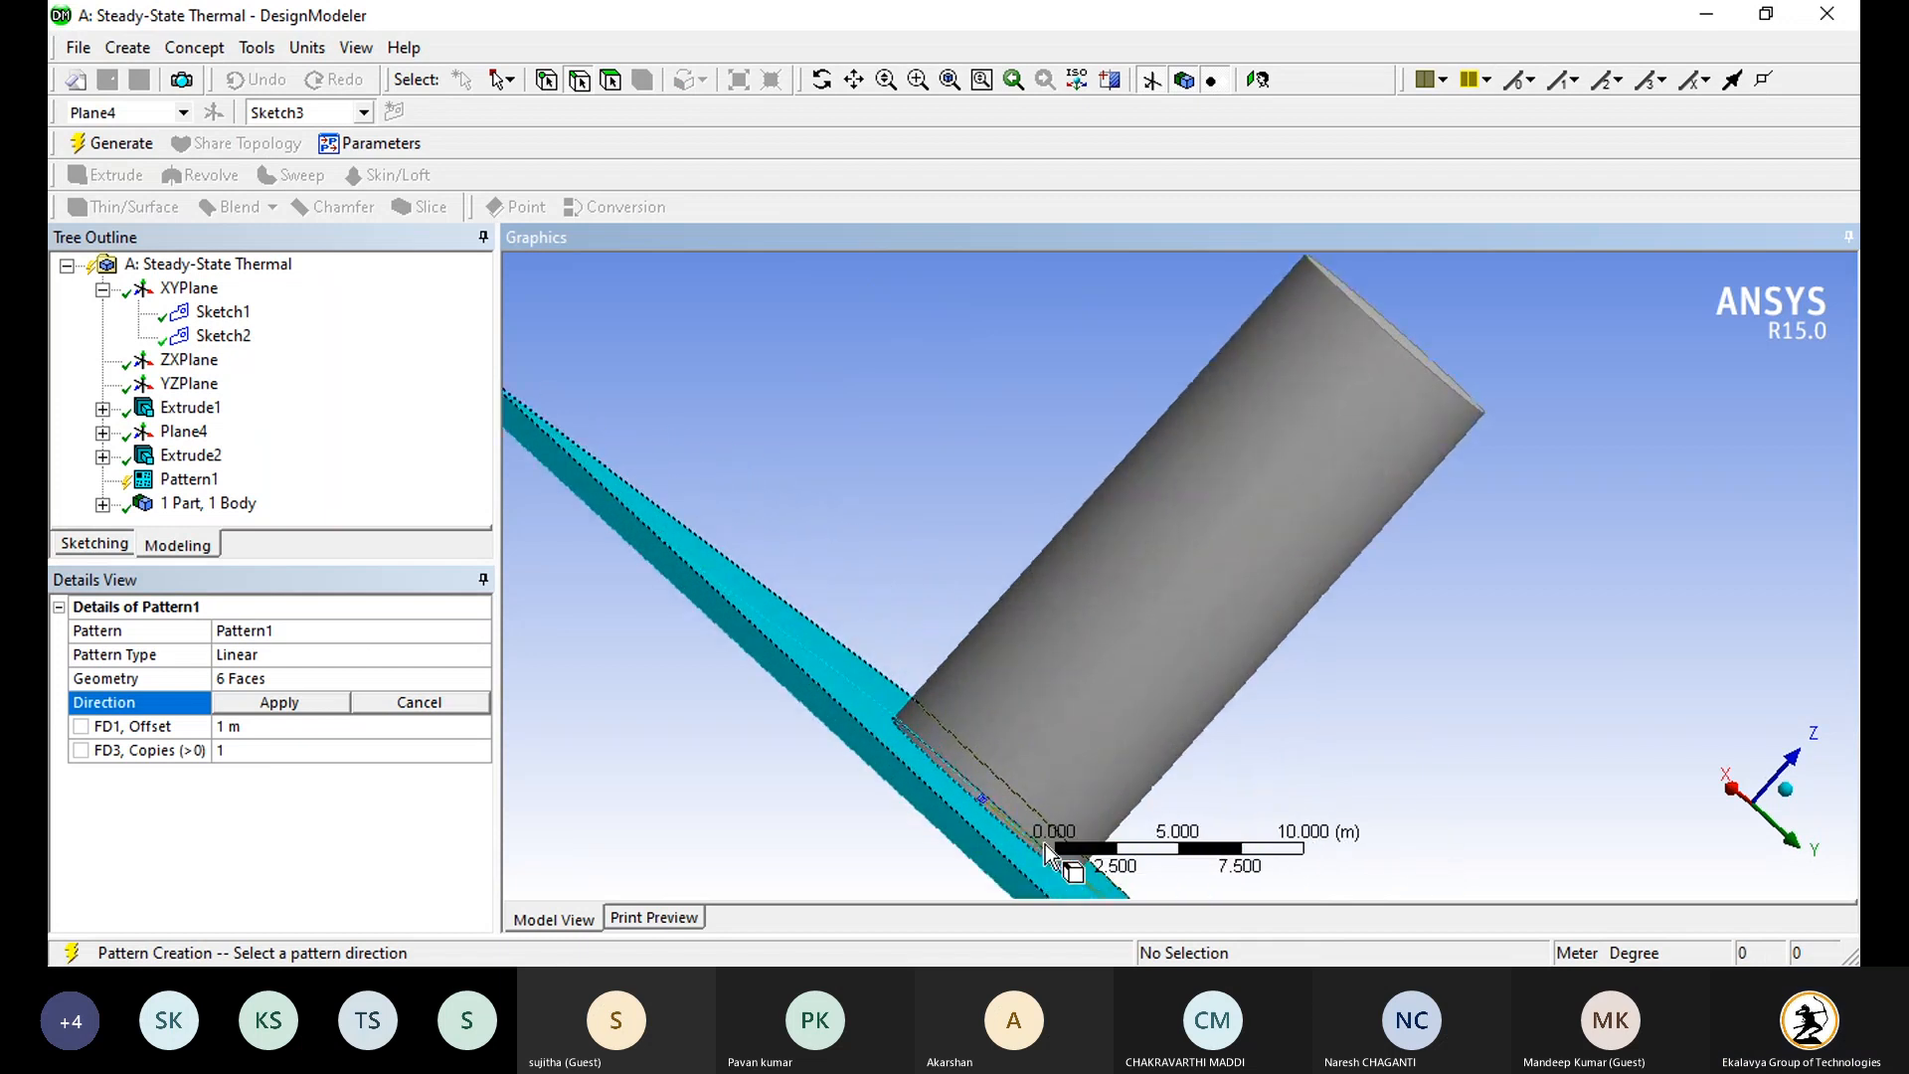
scroll(1100, 821, "down", 4)
scroll(1102, 833, "up", 1)
scroll(1094, 837, "down", 1)
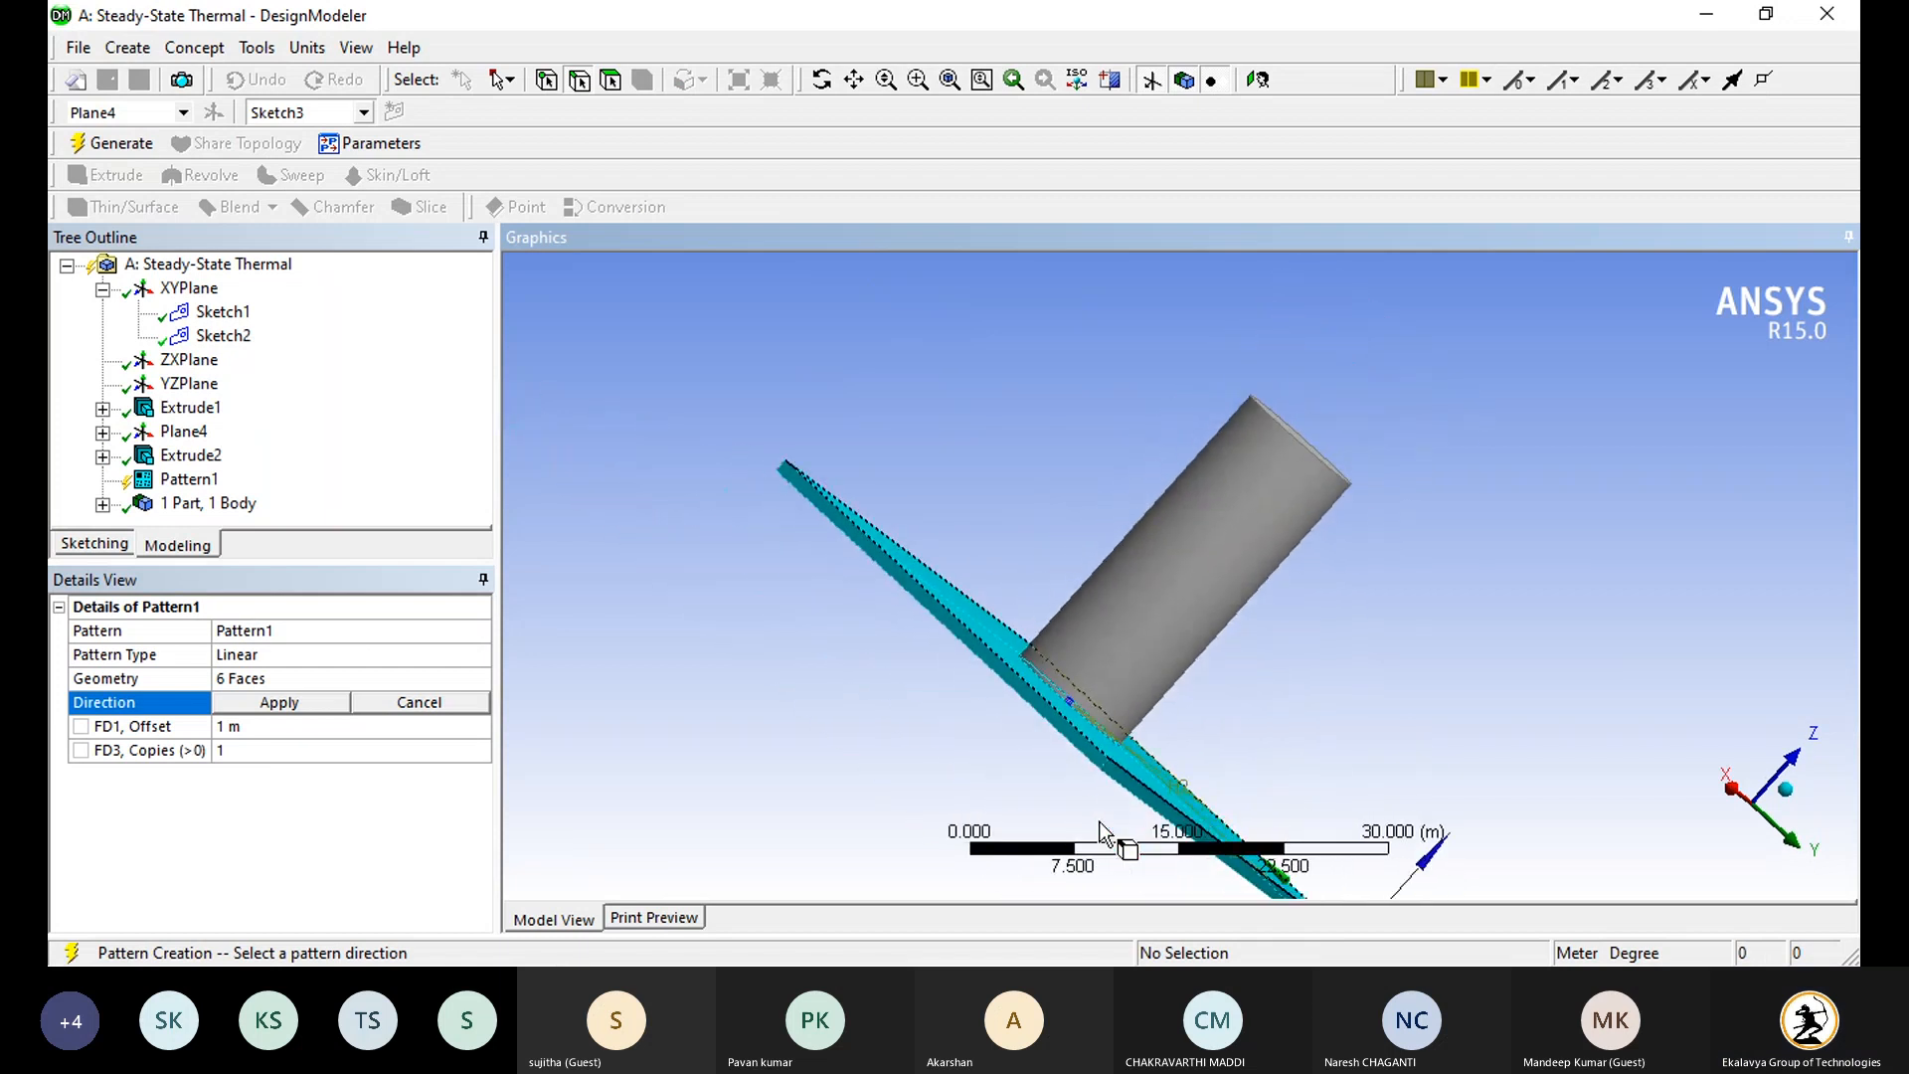
scroll(1089, 841, "up", 2)
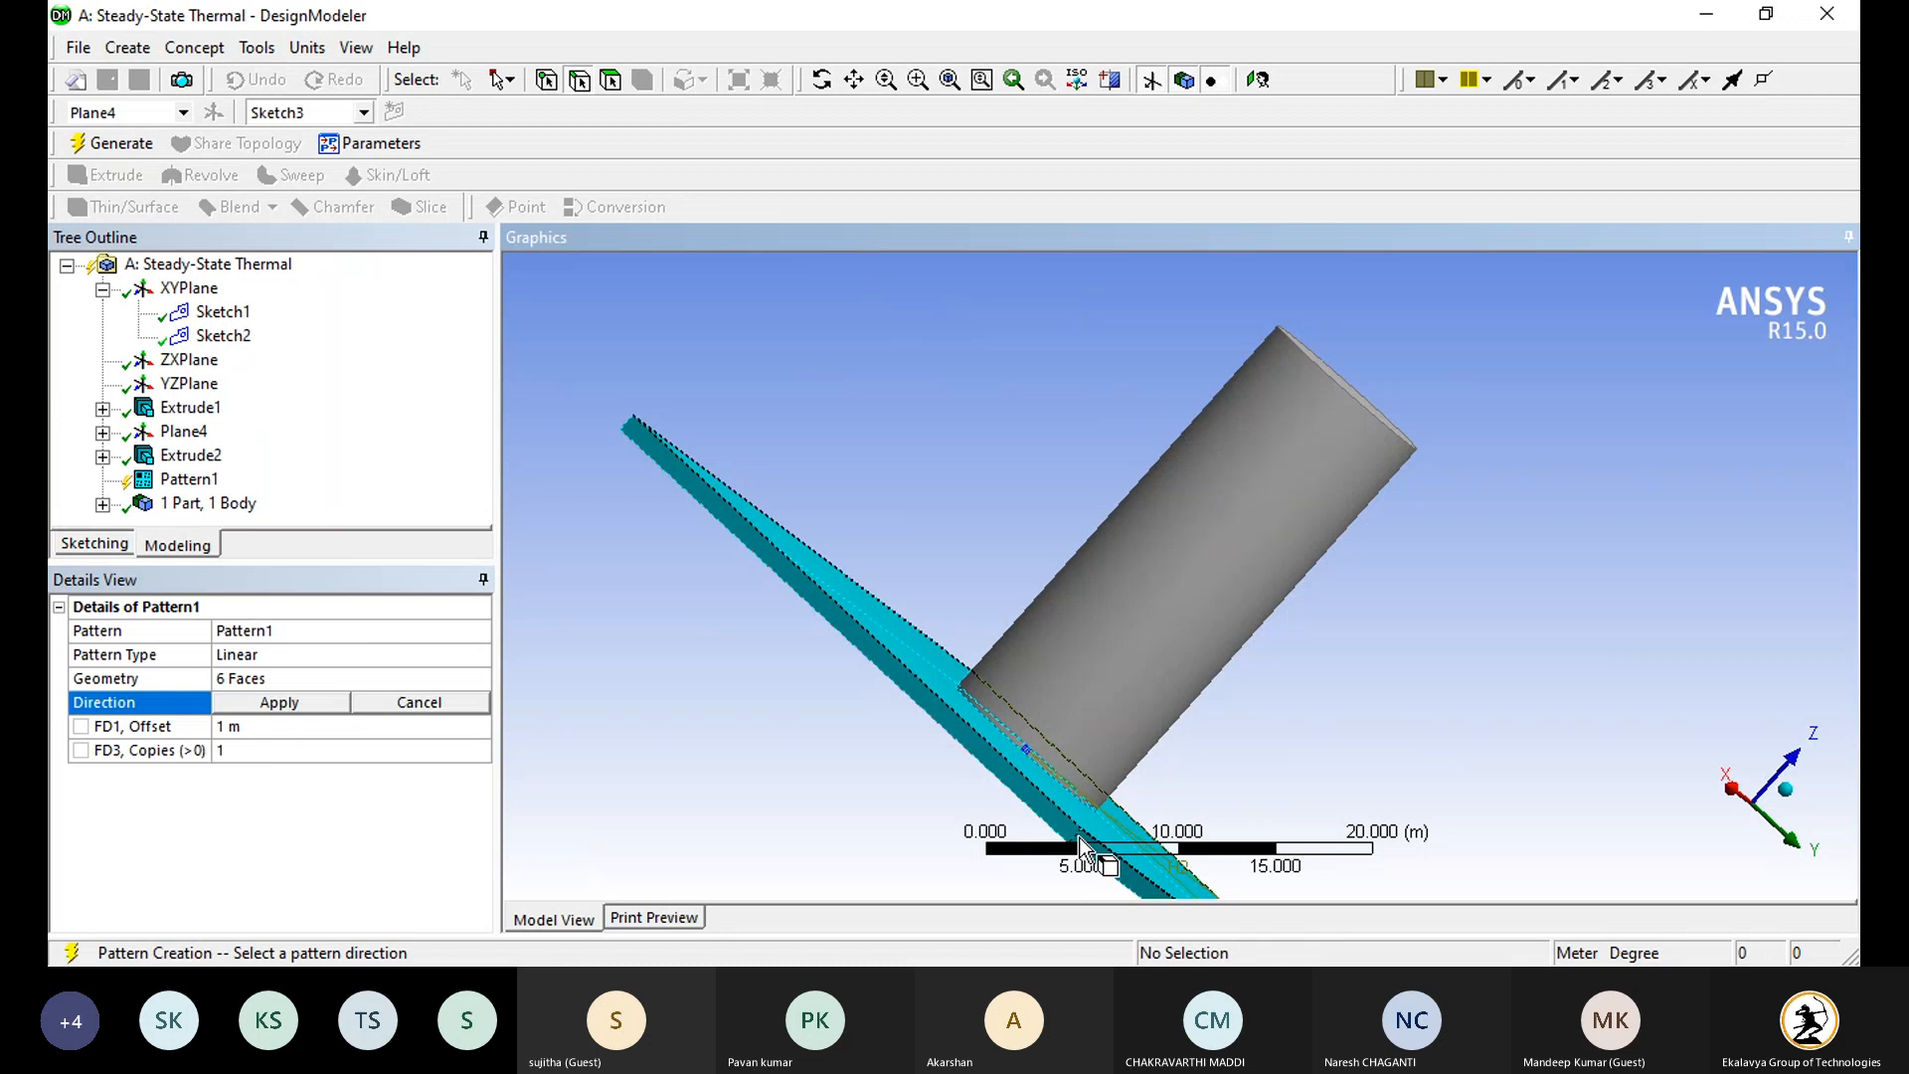
left_click(1079, 838)
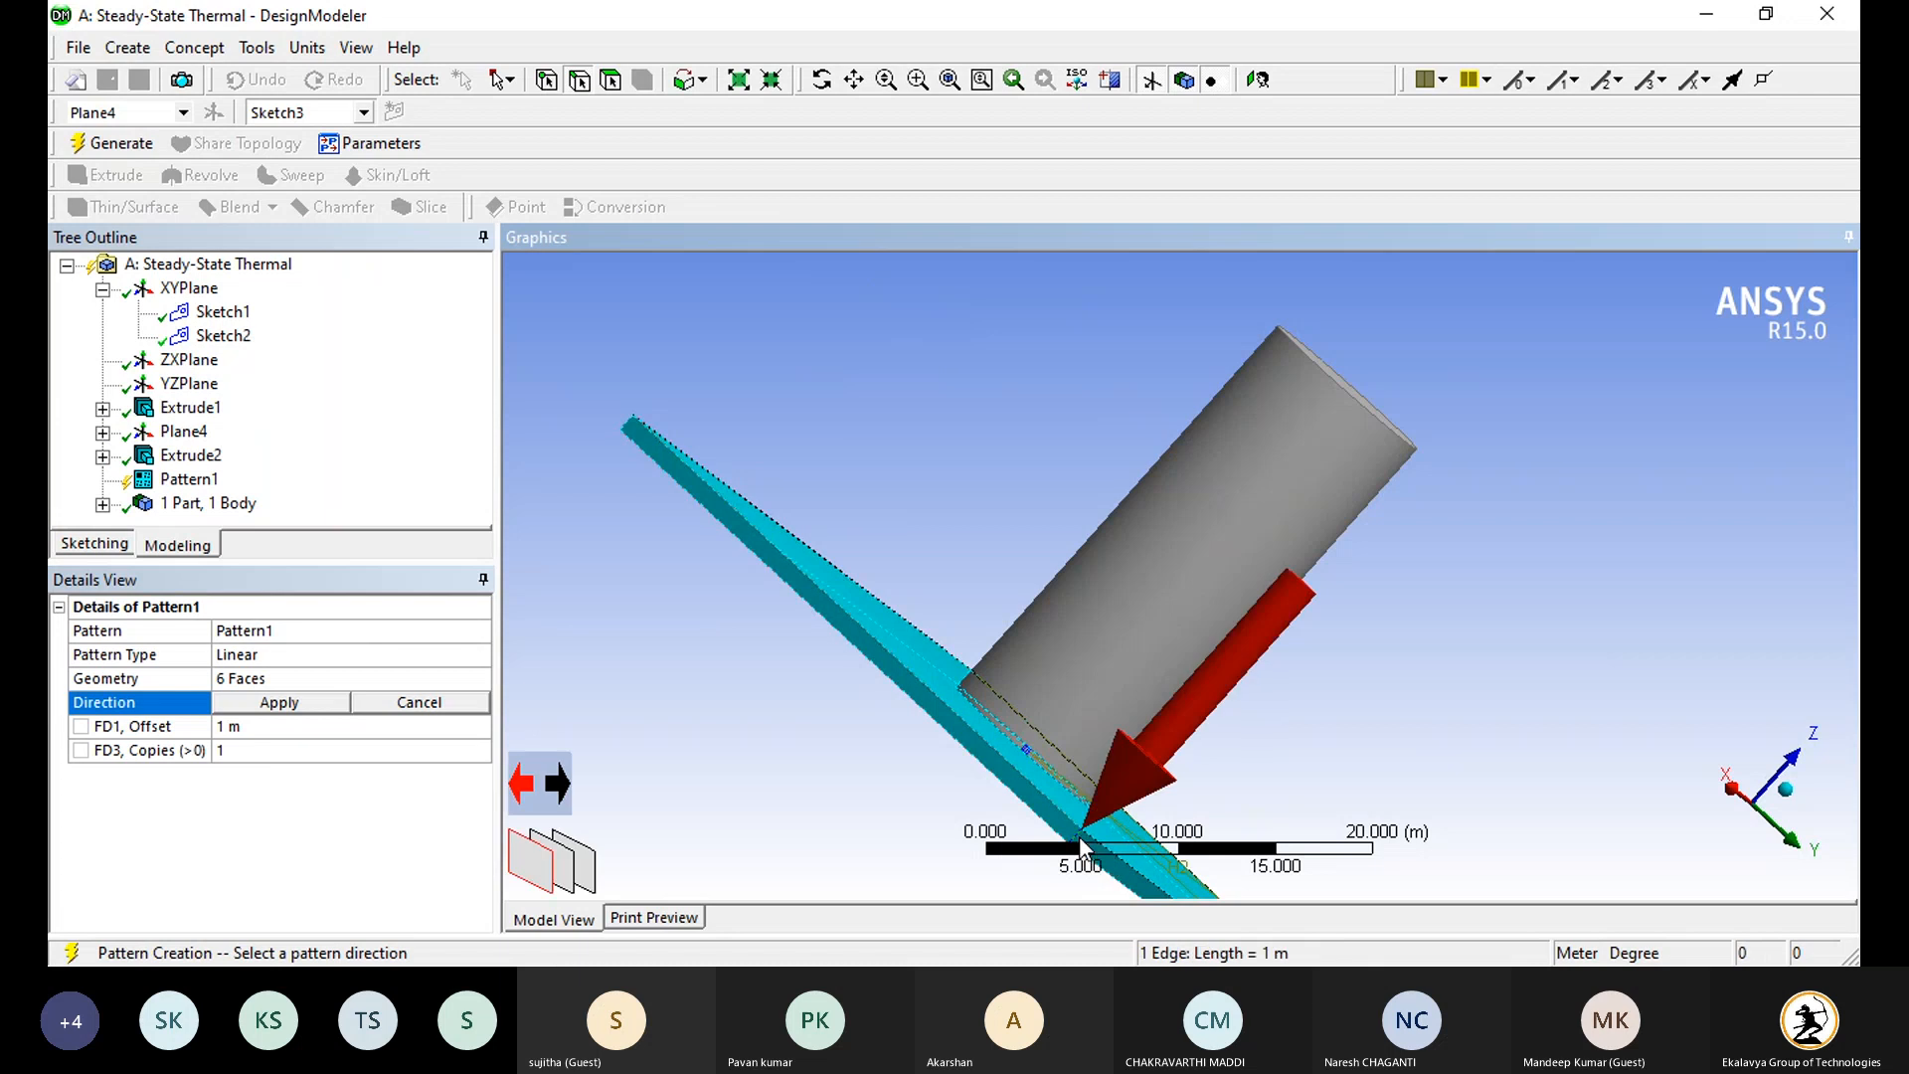
left_click(522, 786)
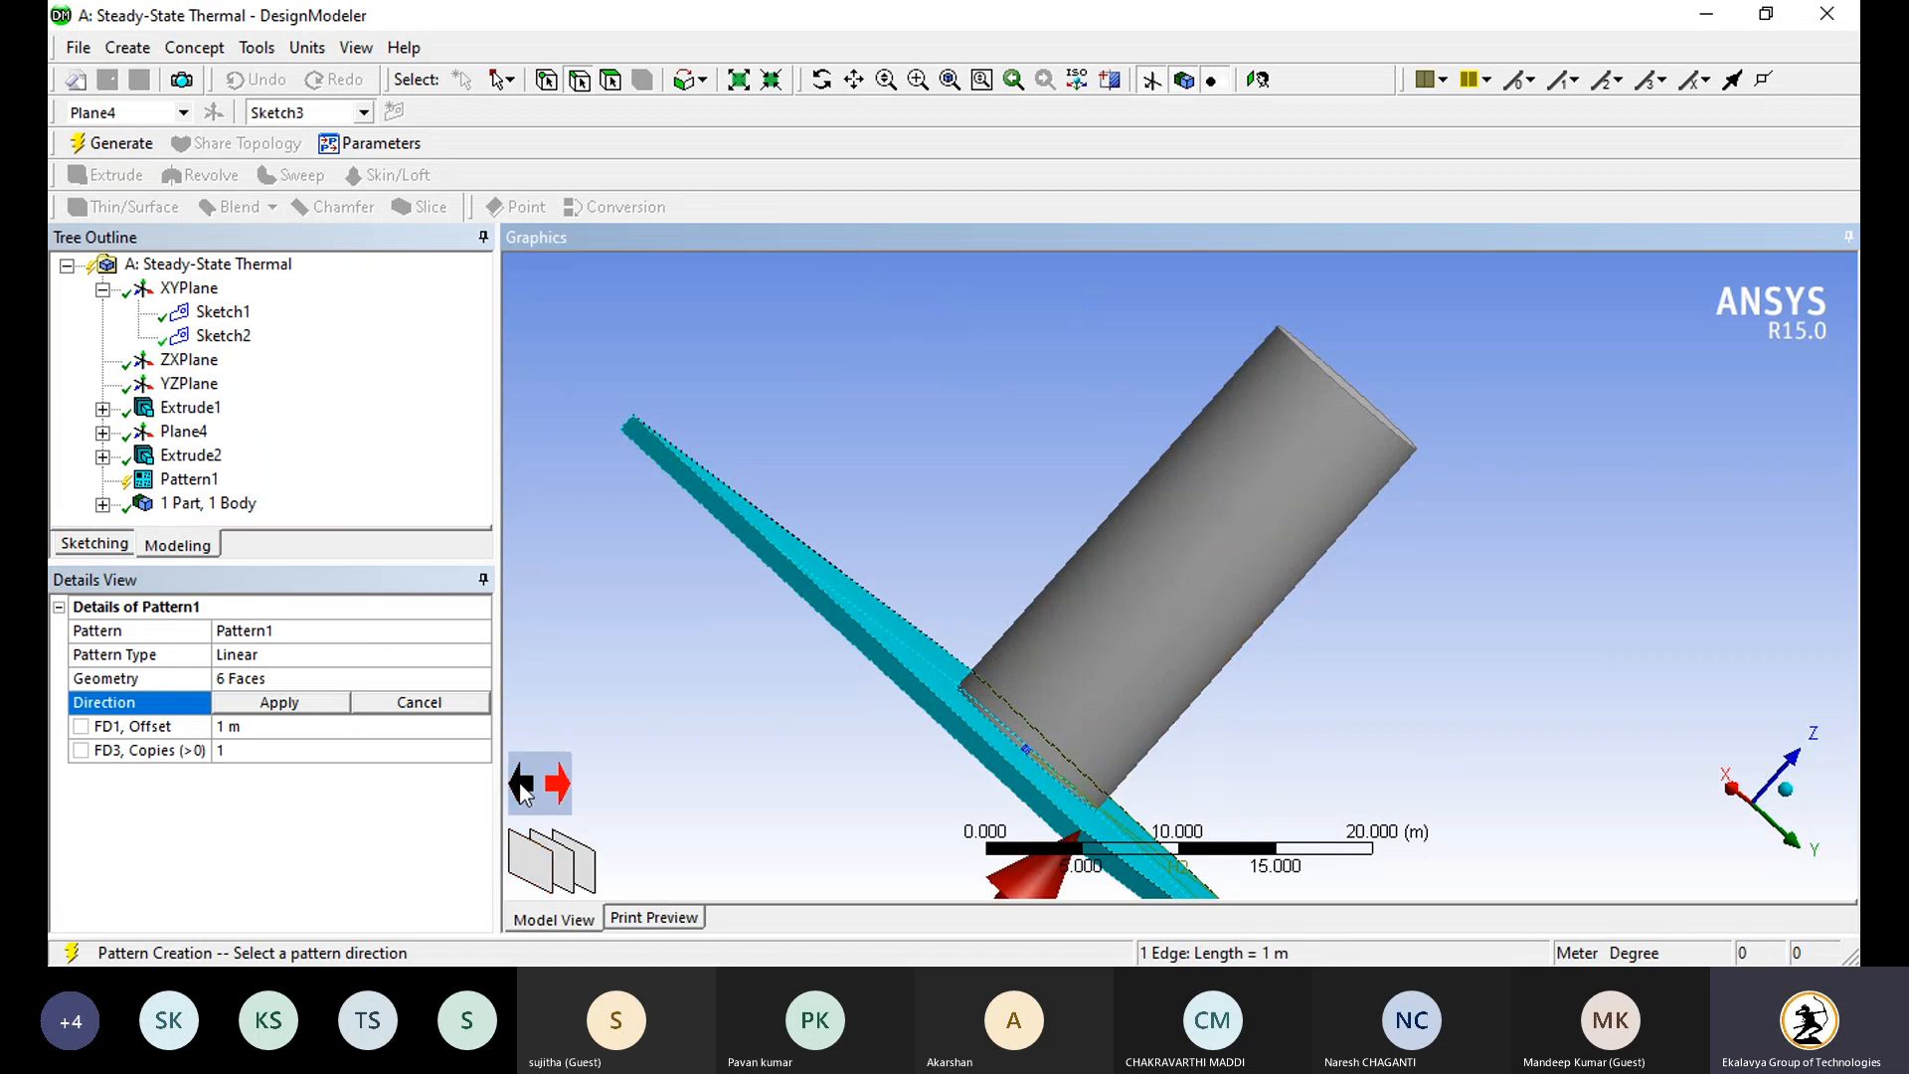
left_click(287, 702)
Step: Set the linear pattern's offset to 2.5 m and its copies to 5, and generate it
left_click(269, 727)
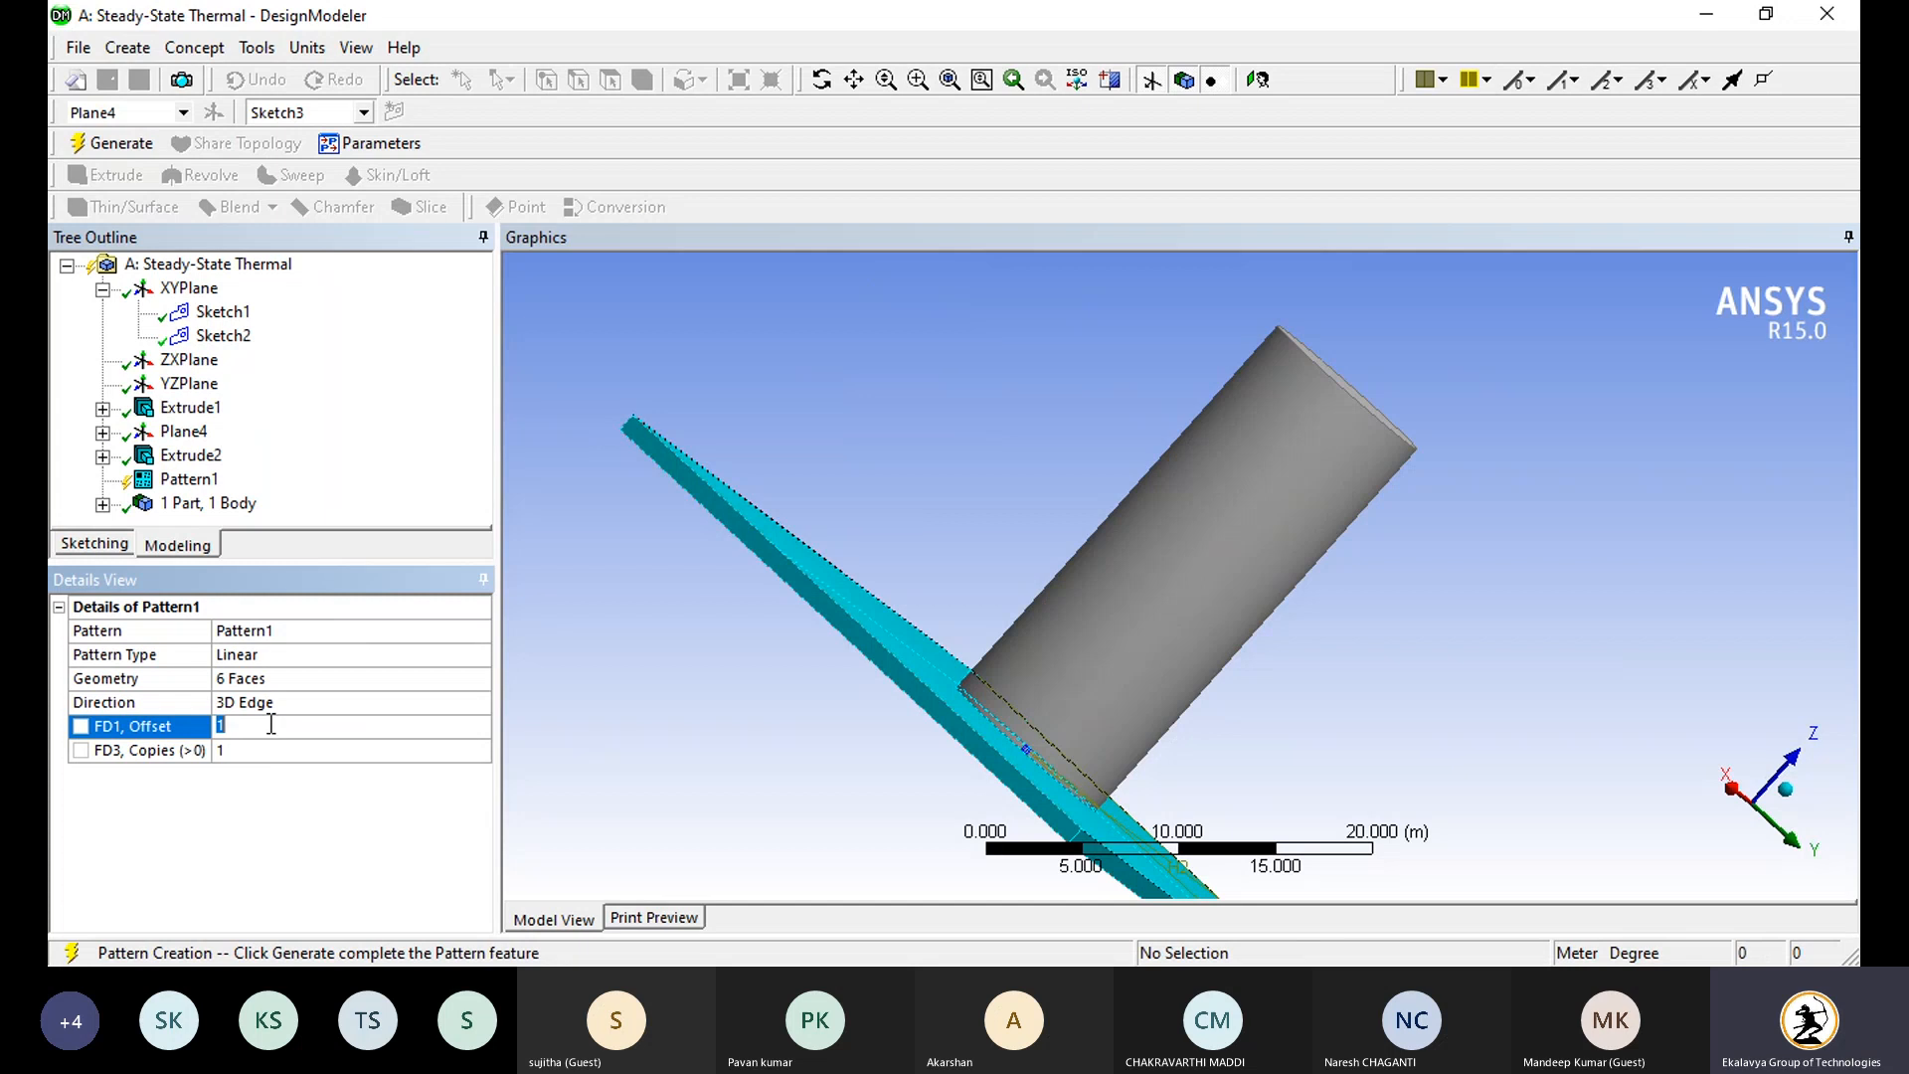
type("2,")
key("BackSpace")
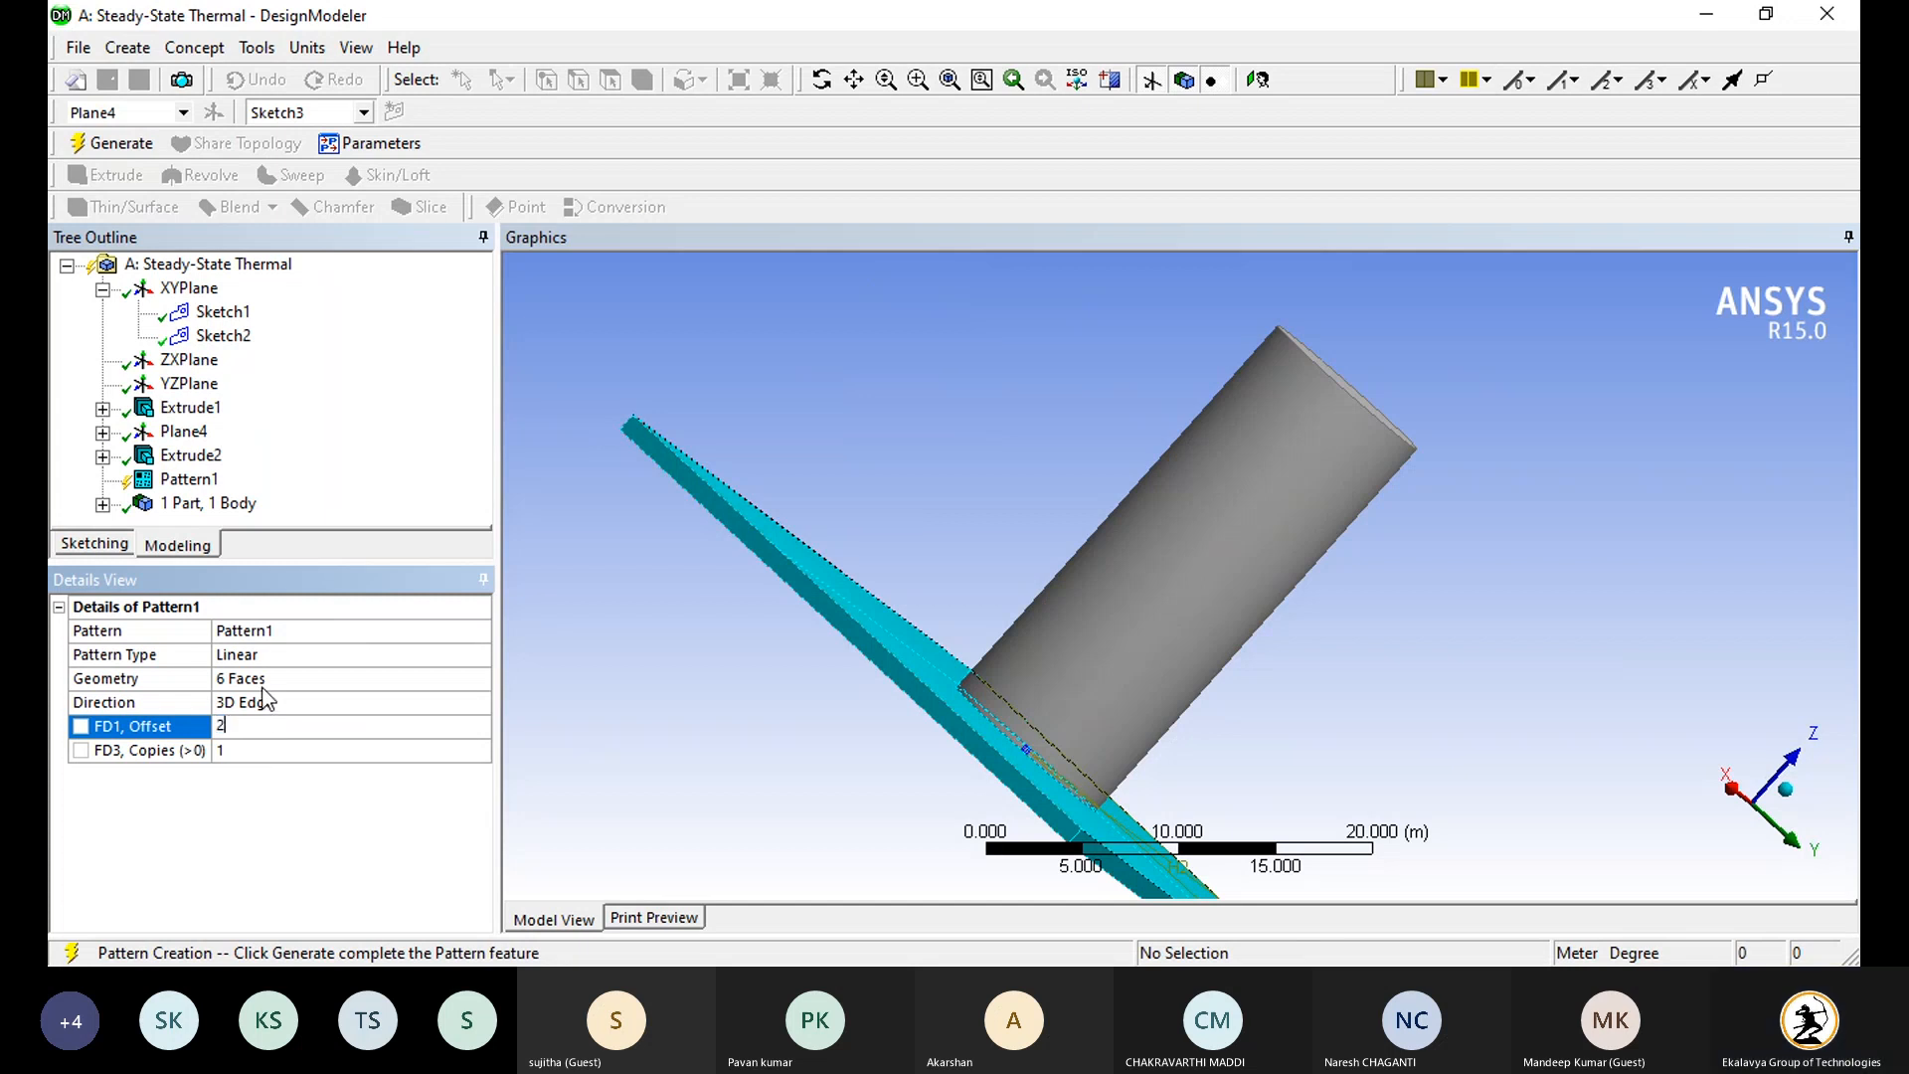
type(".5")
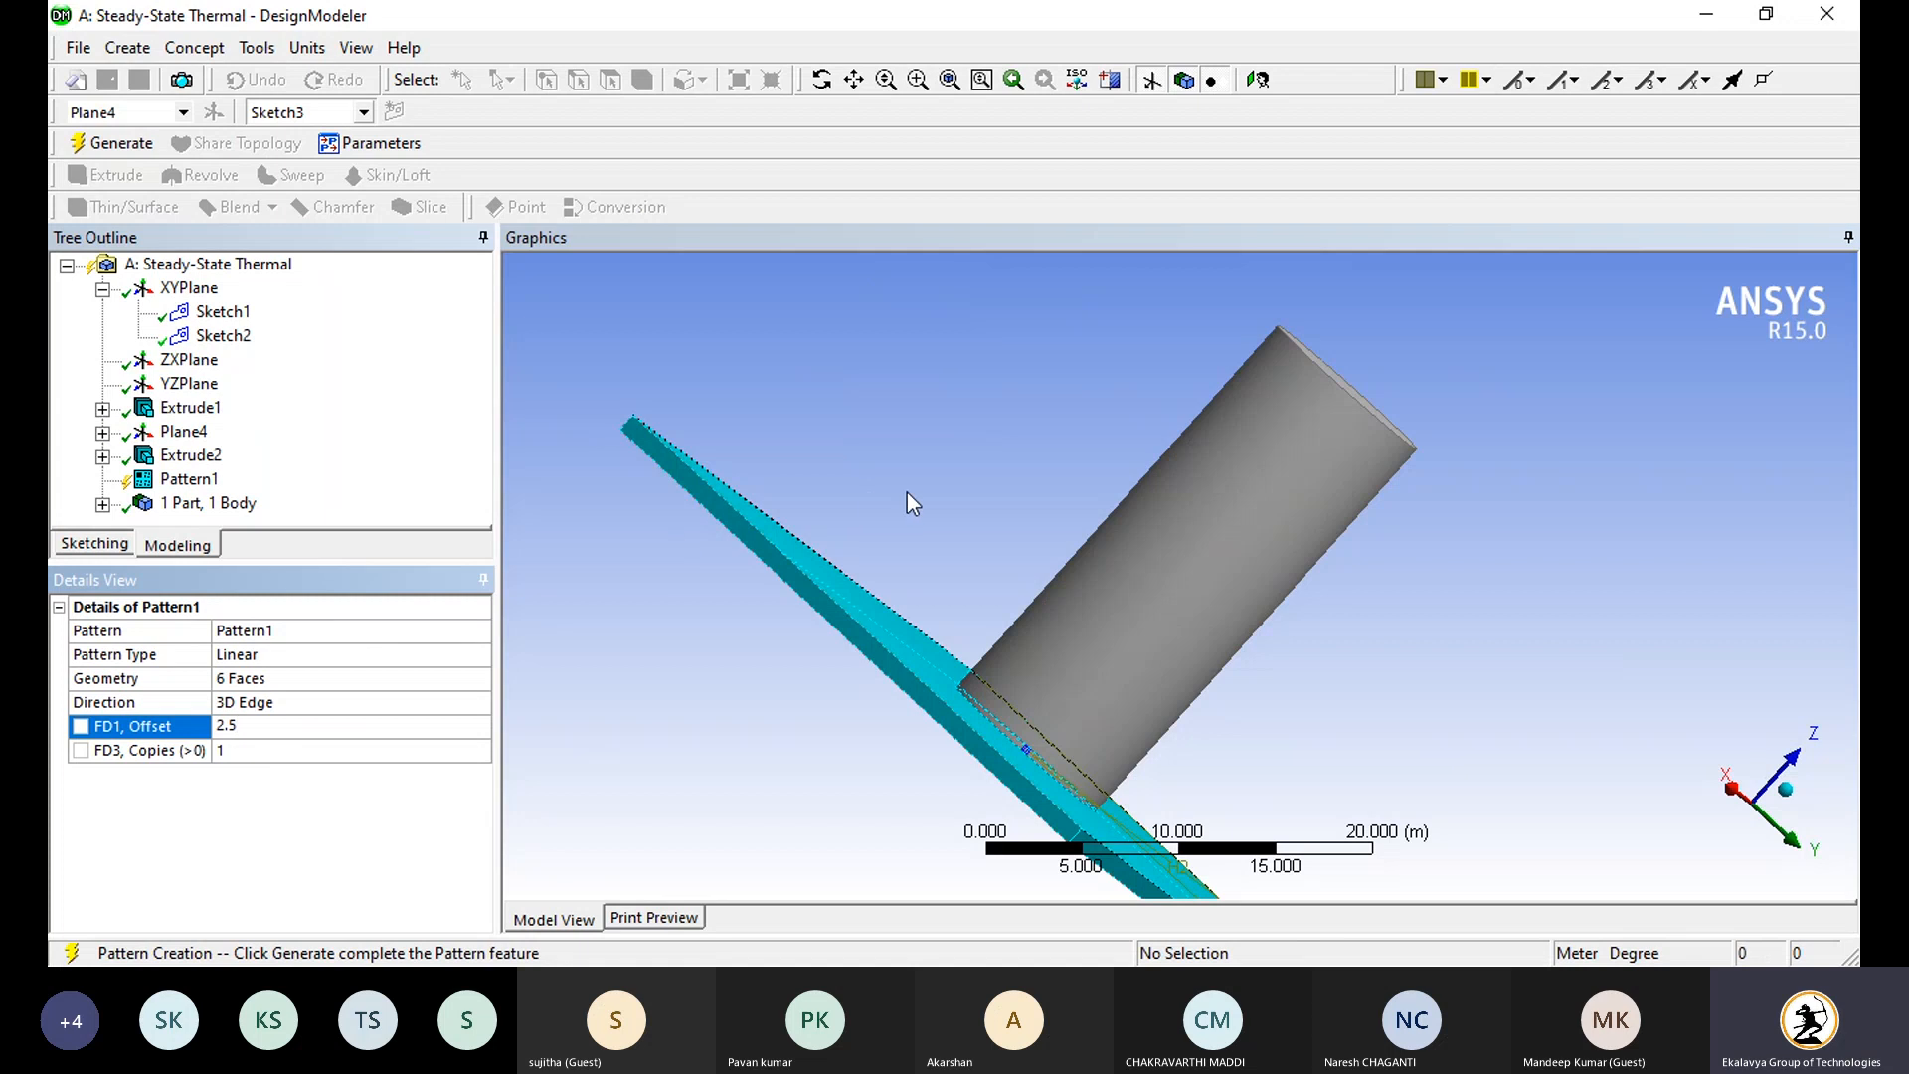
key("Return")
left_click(286, 752)
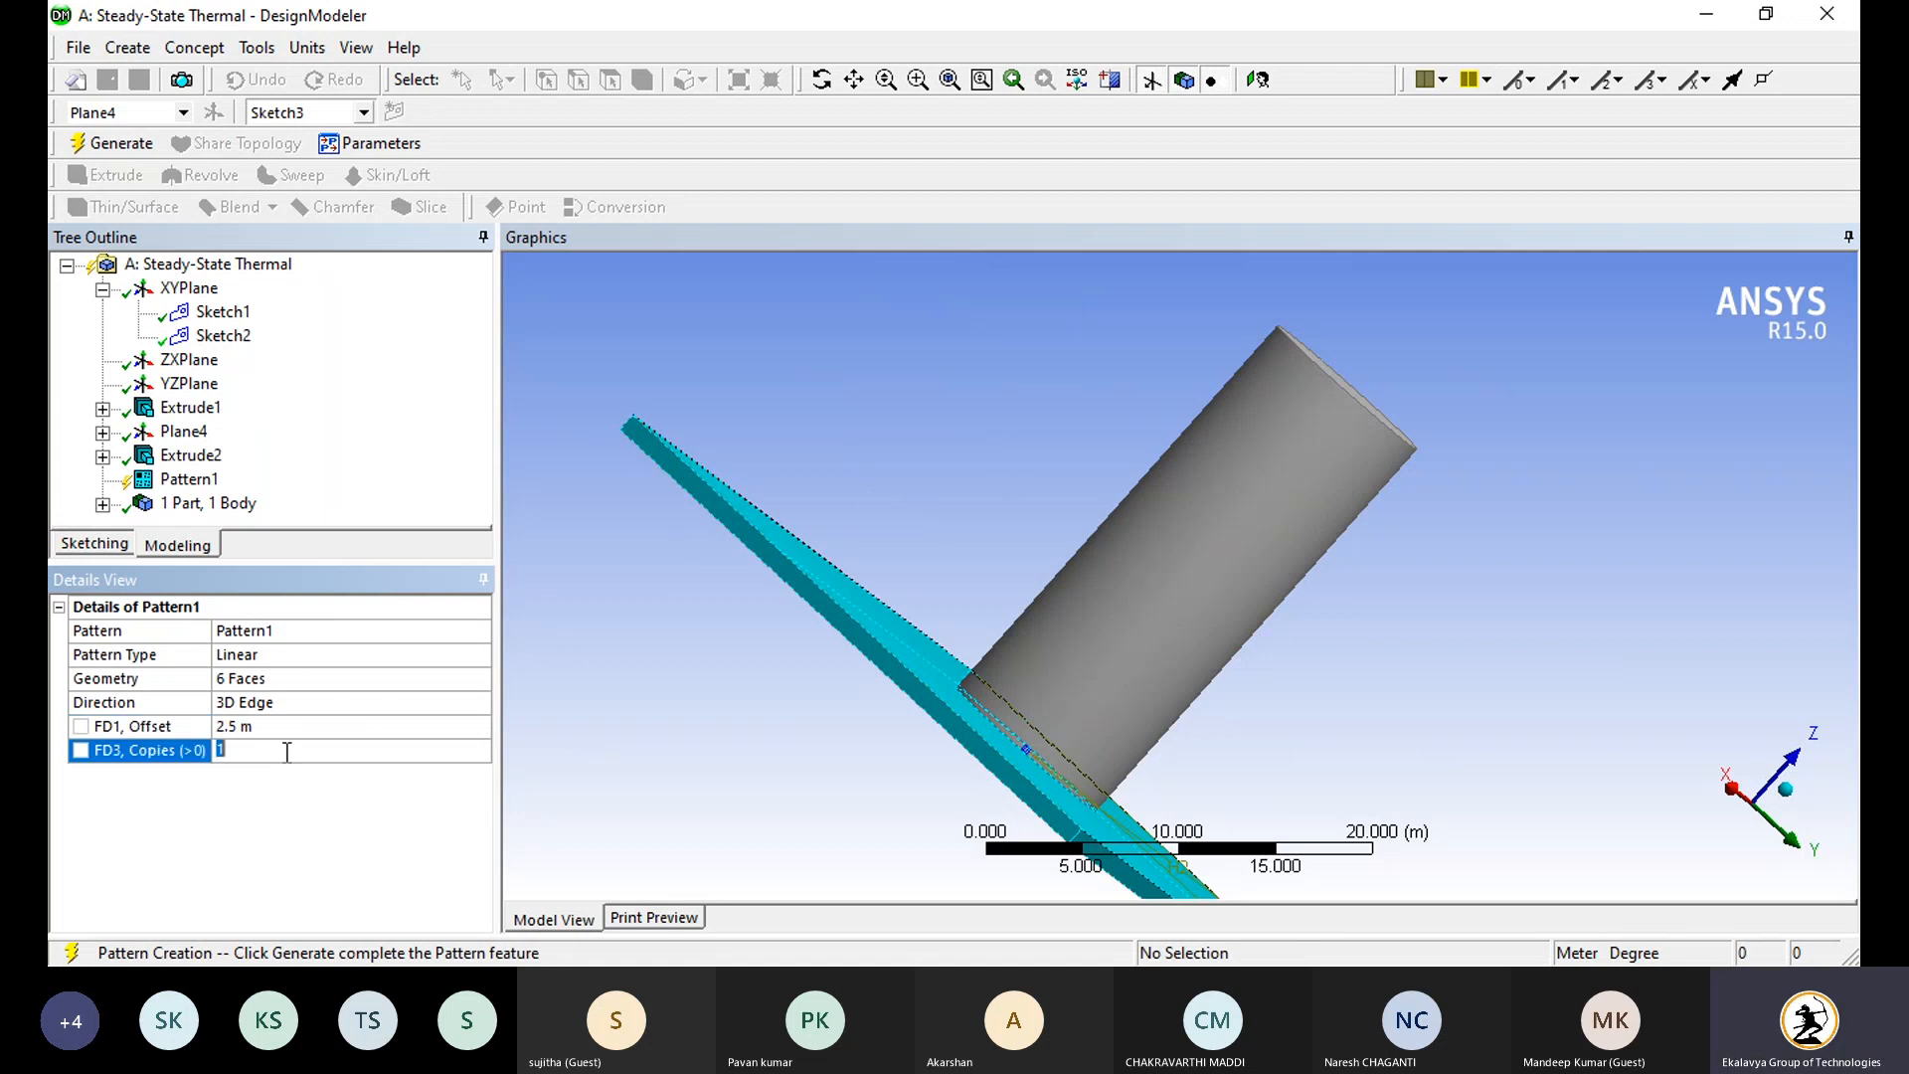
type("5")
left_click(134, 143)
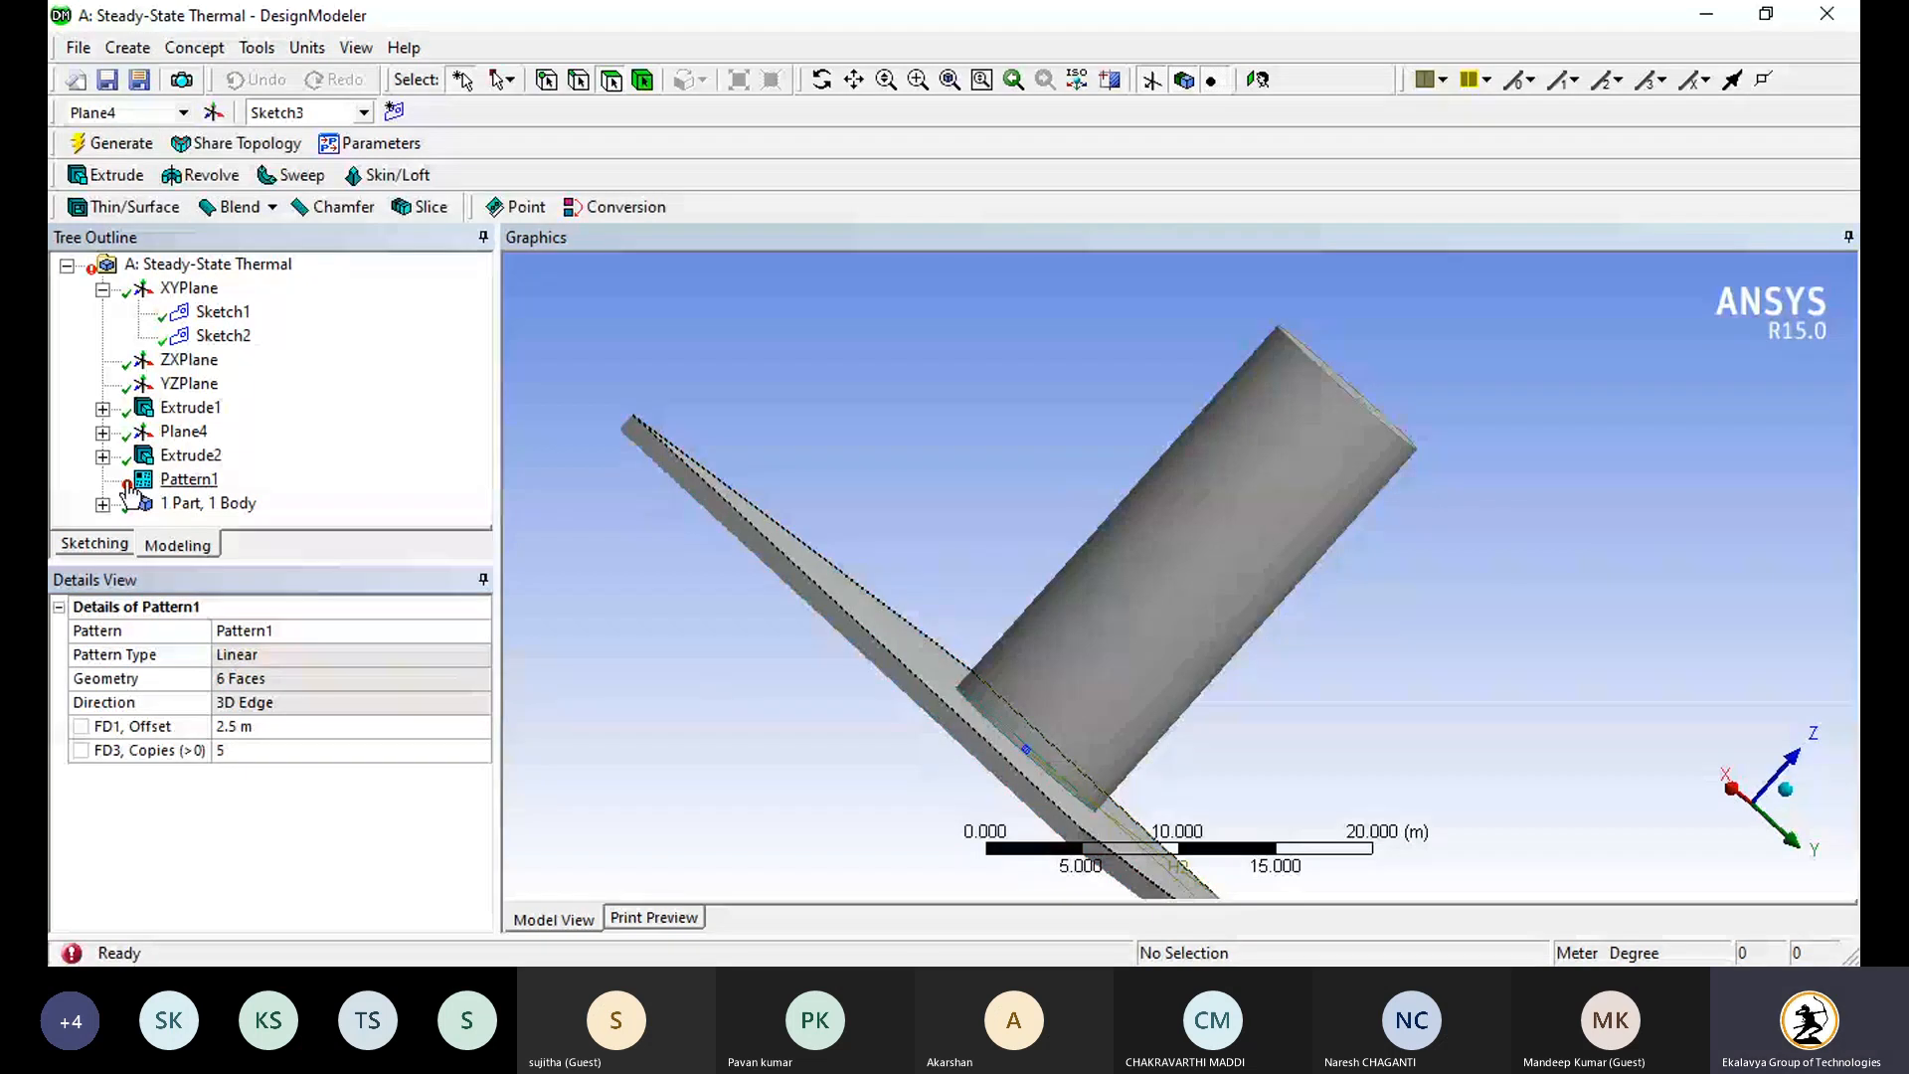
Step: Delete the first linear pattern feature, Pattern1, from the model
left_click(191, 481)
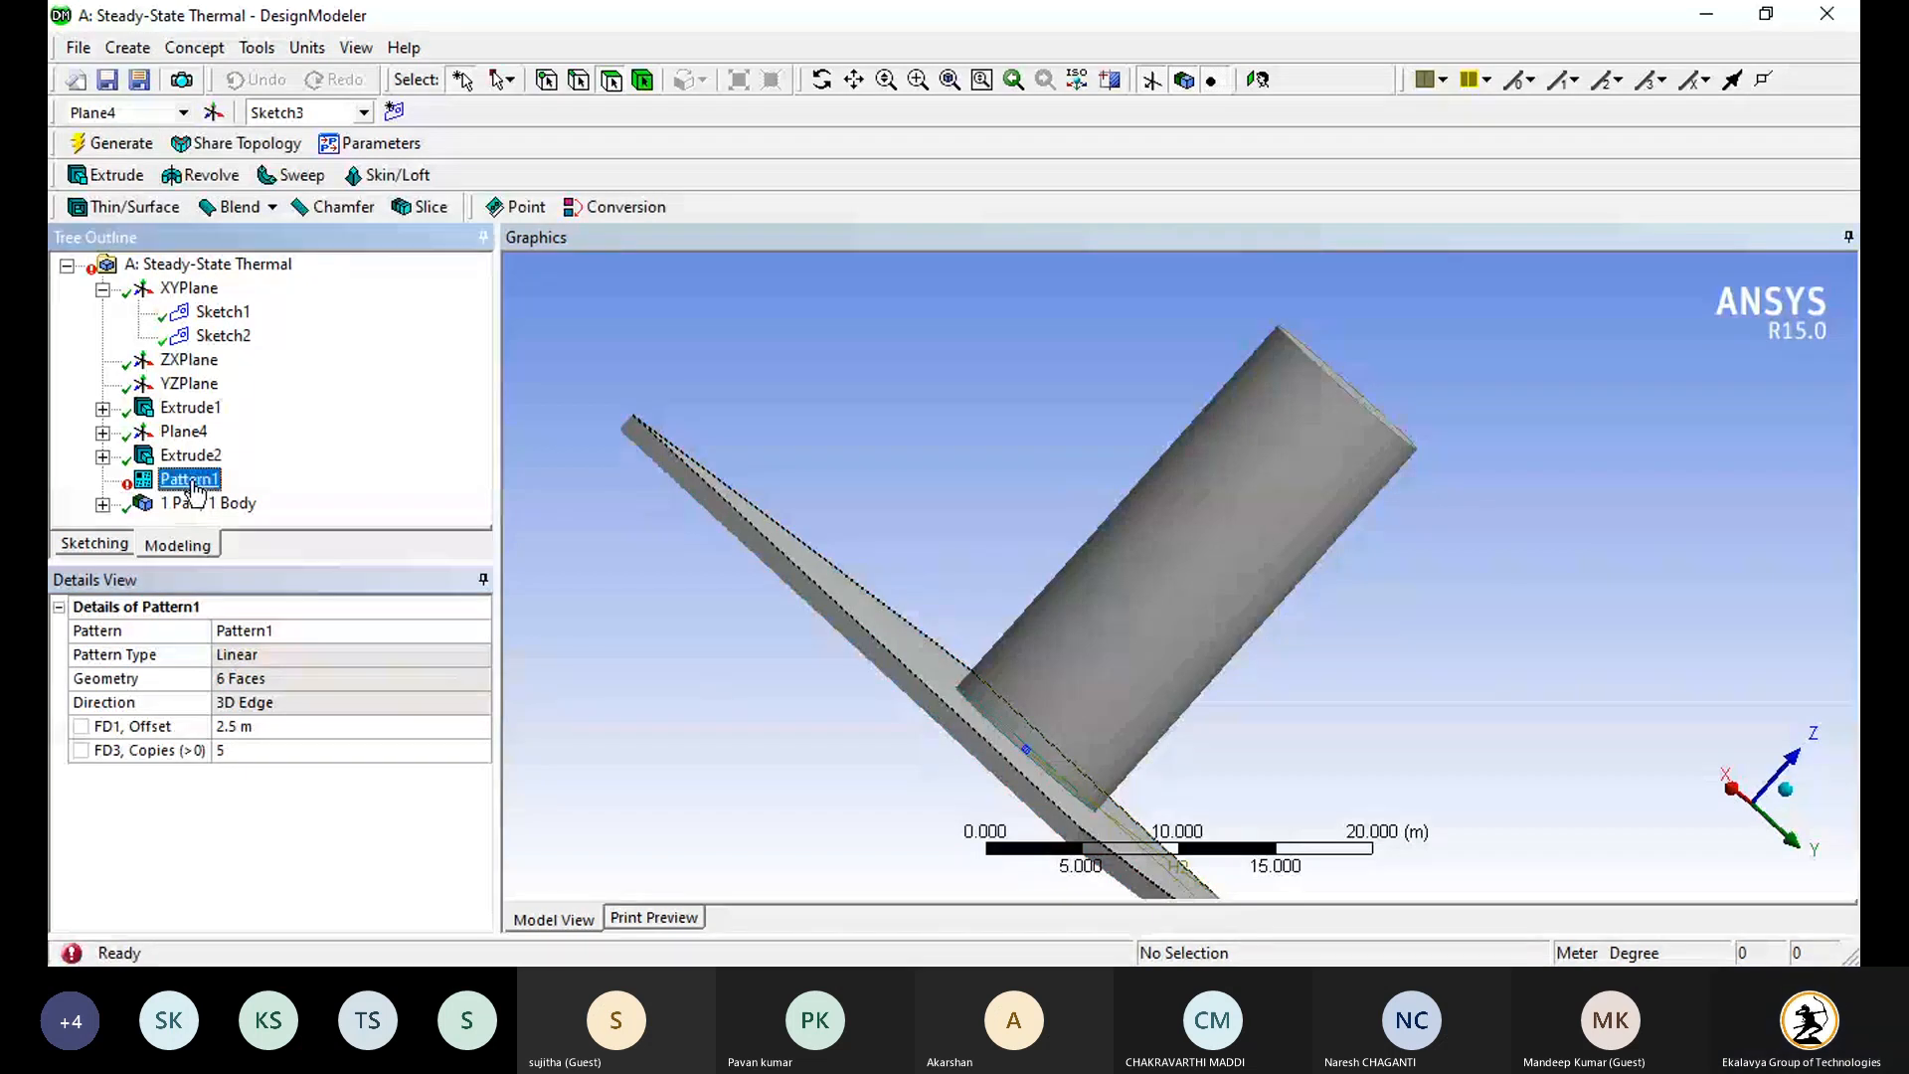
left_click(270, 724)
scroll(898, 722, "down", 2)
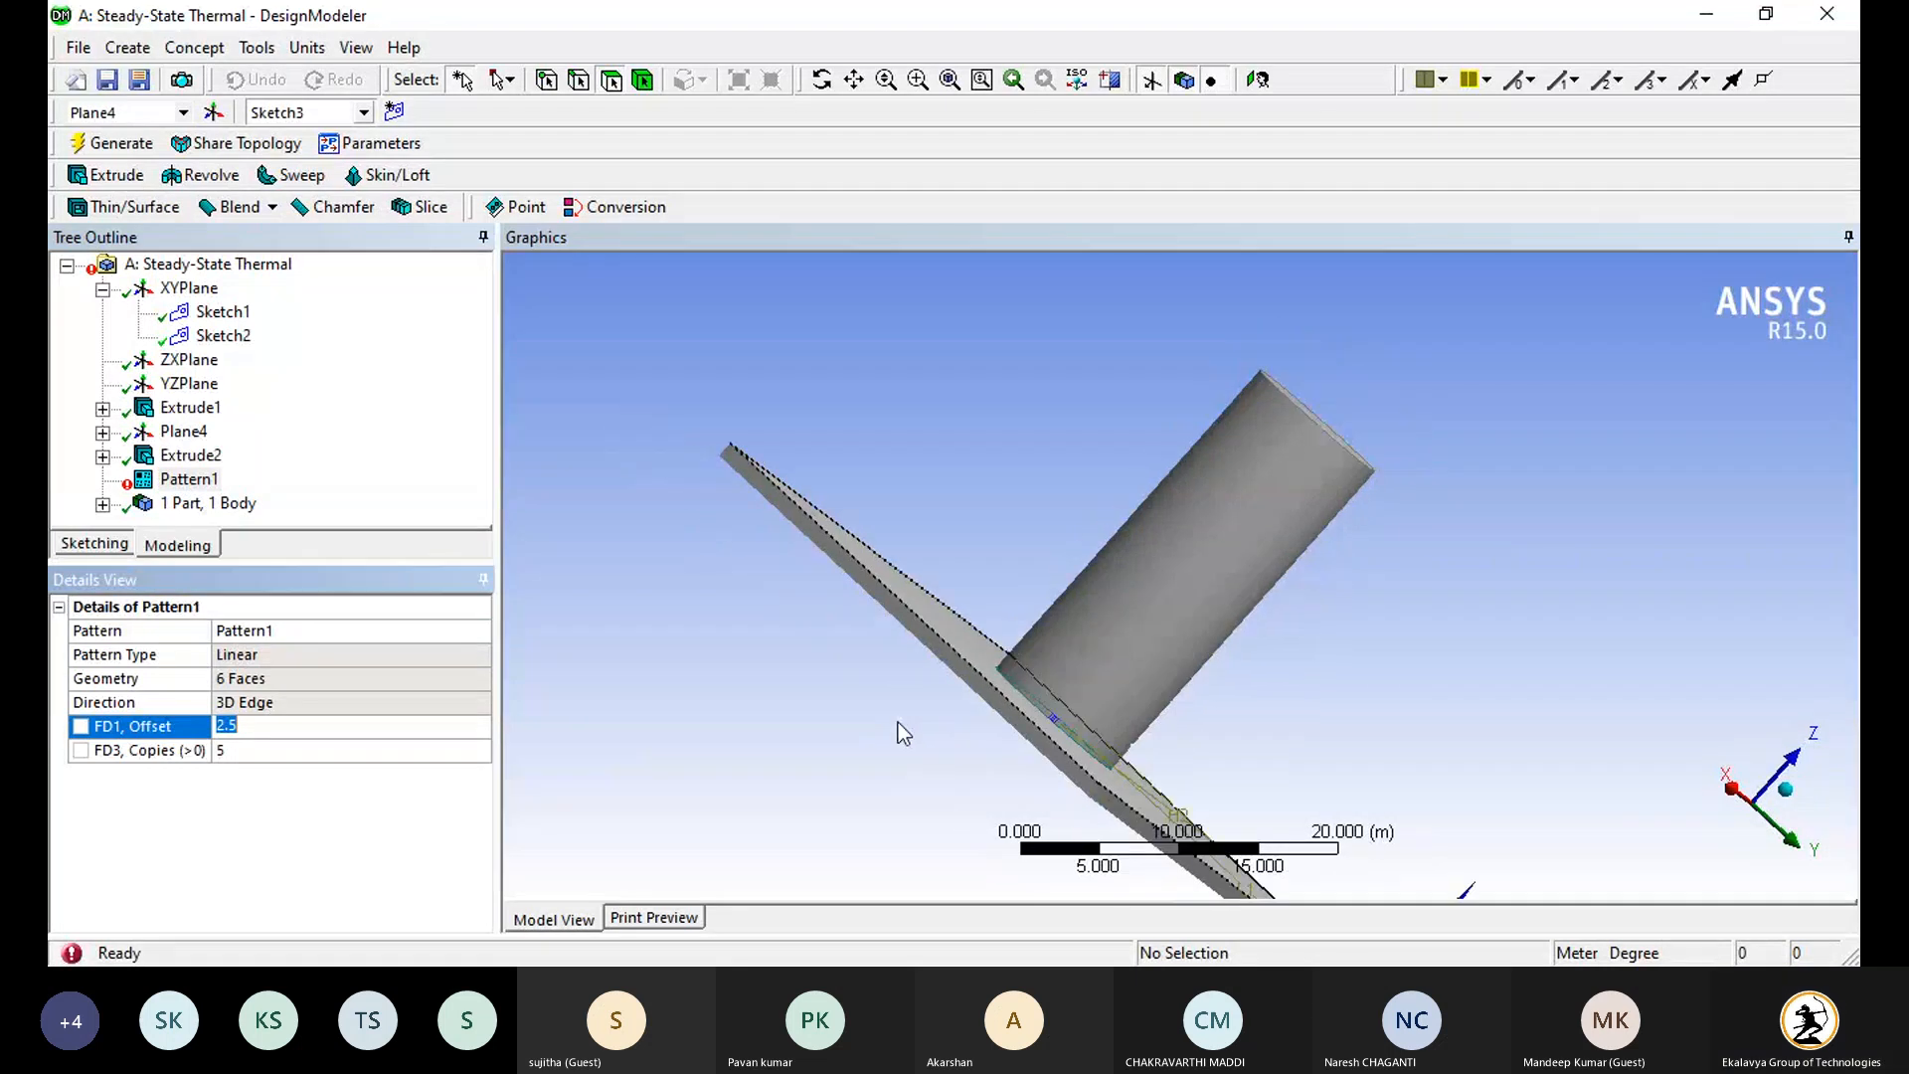
right_click(185, 481)
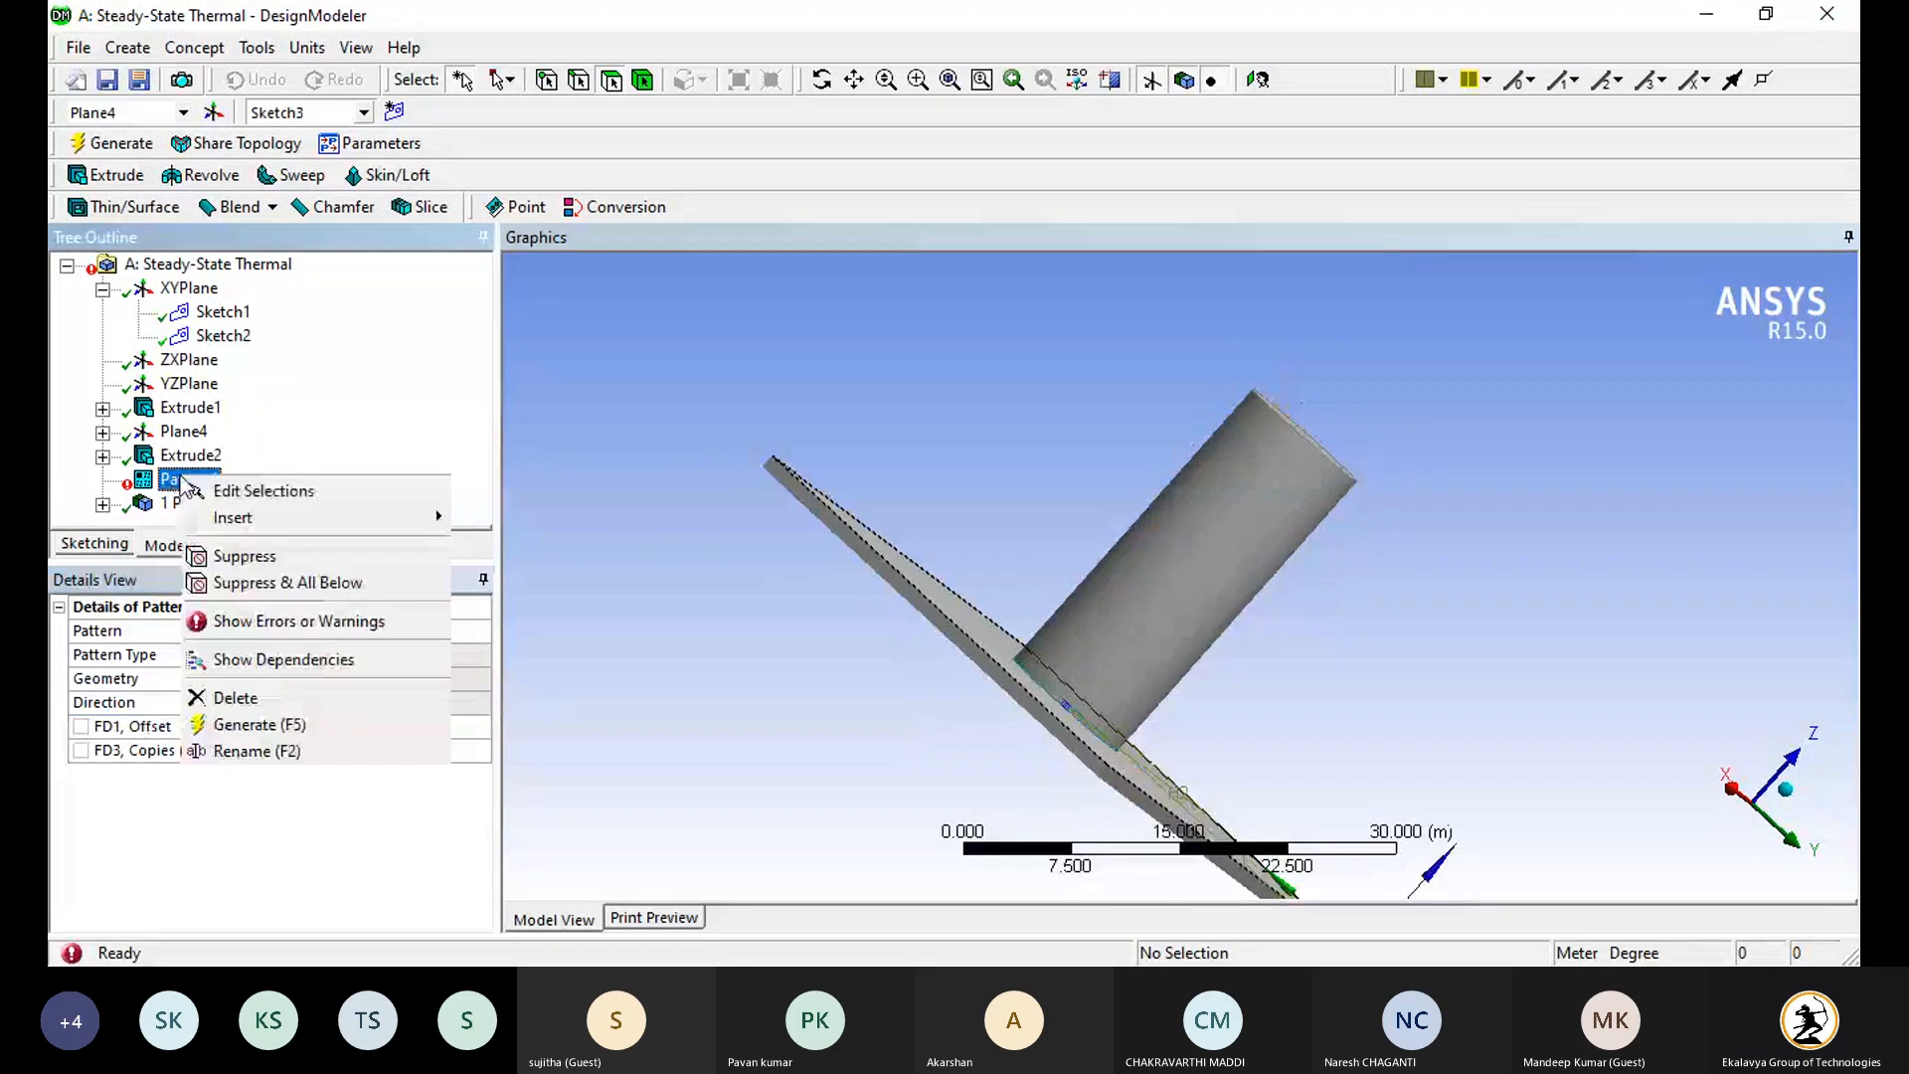
left_click(225, 701)
left_click(867, 585)
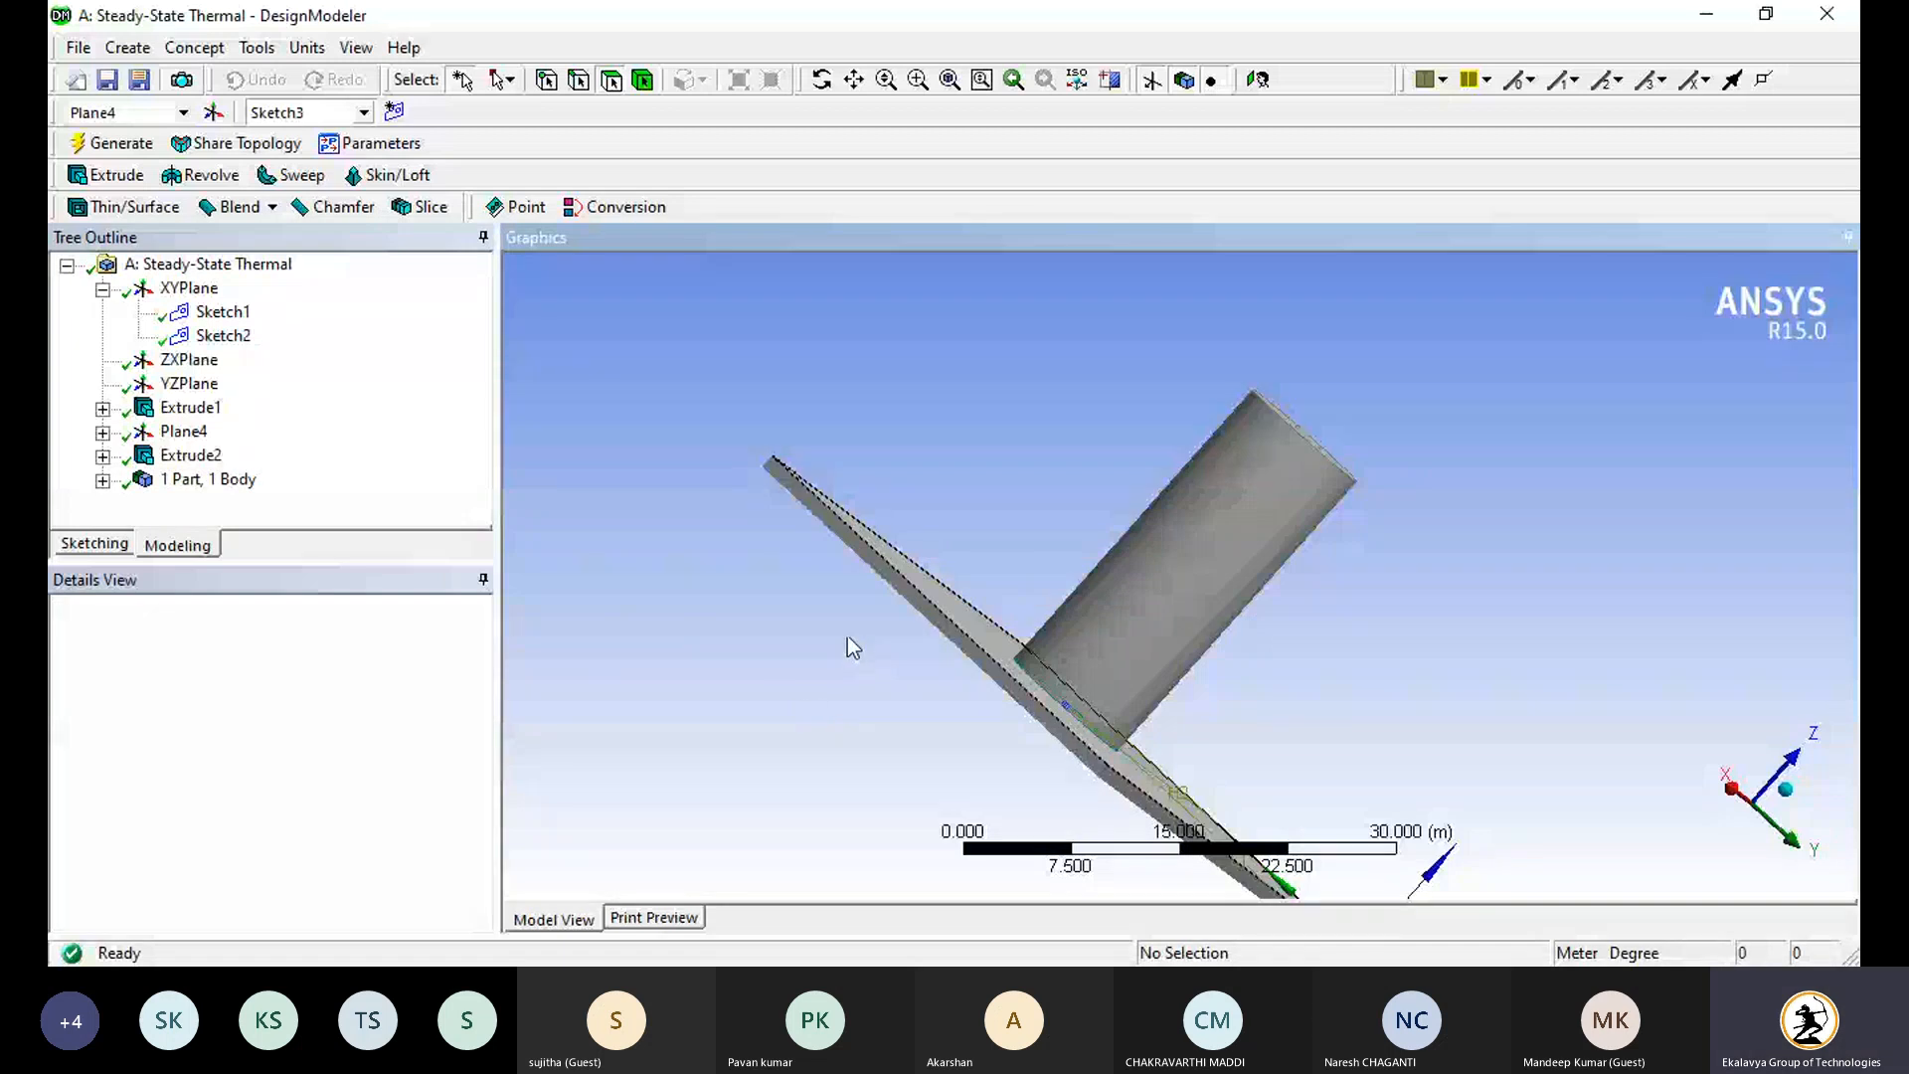
Step: Start another linear Pattern feature and apply the plate's six faces, excluding the cylinder, as its geometry
left_click(127, 46)
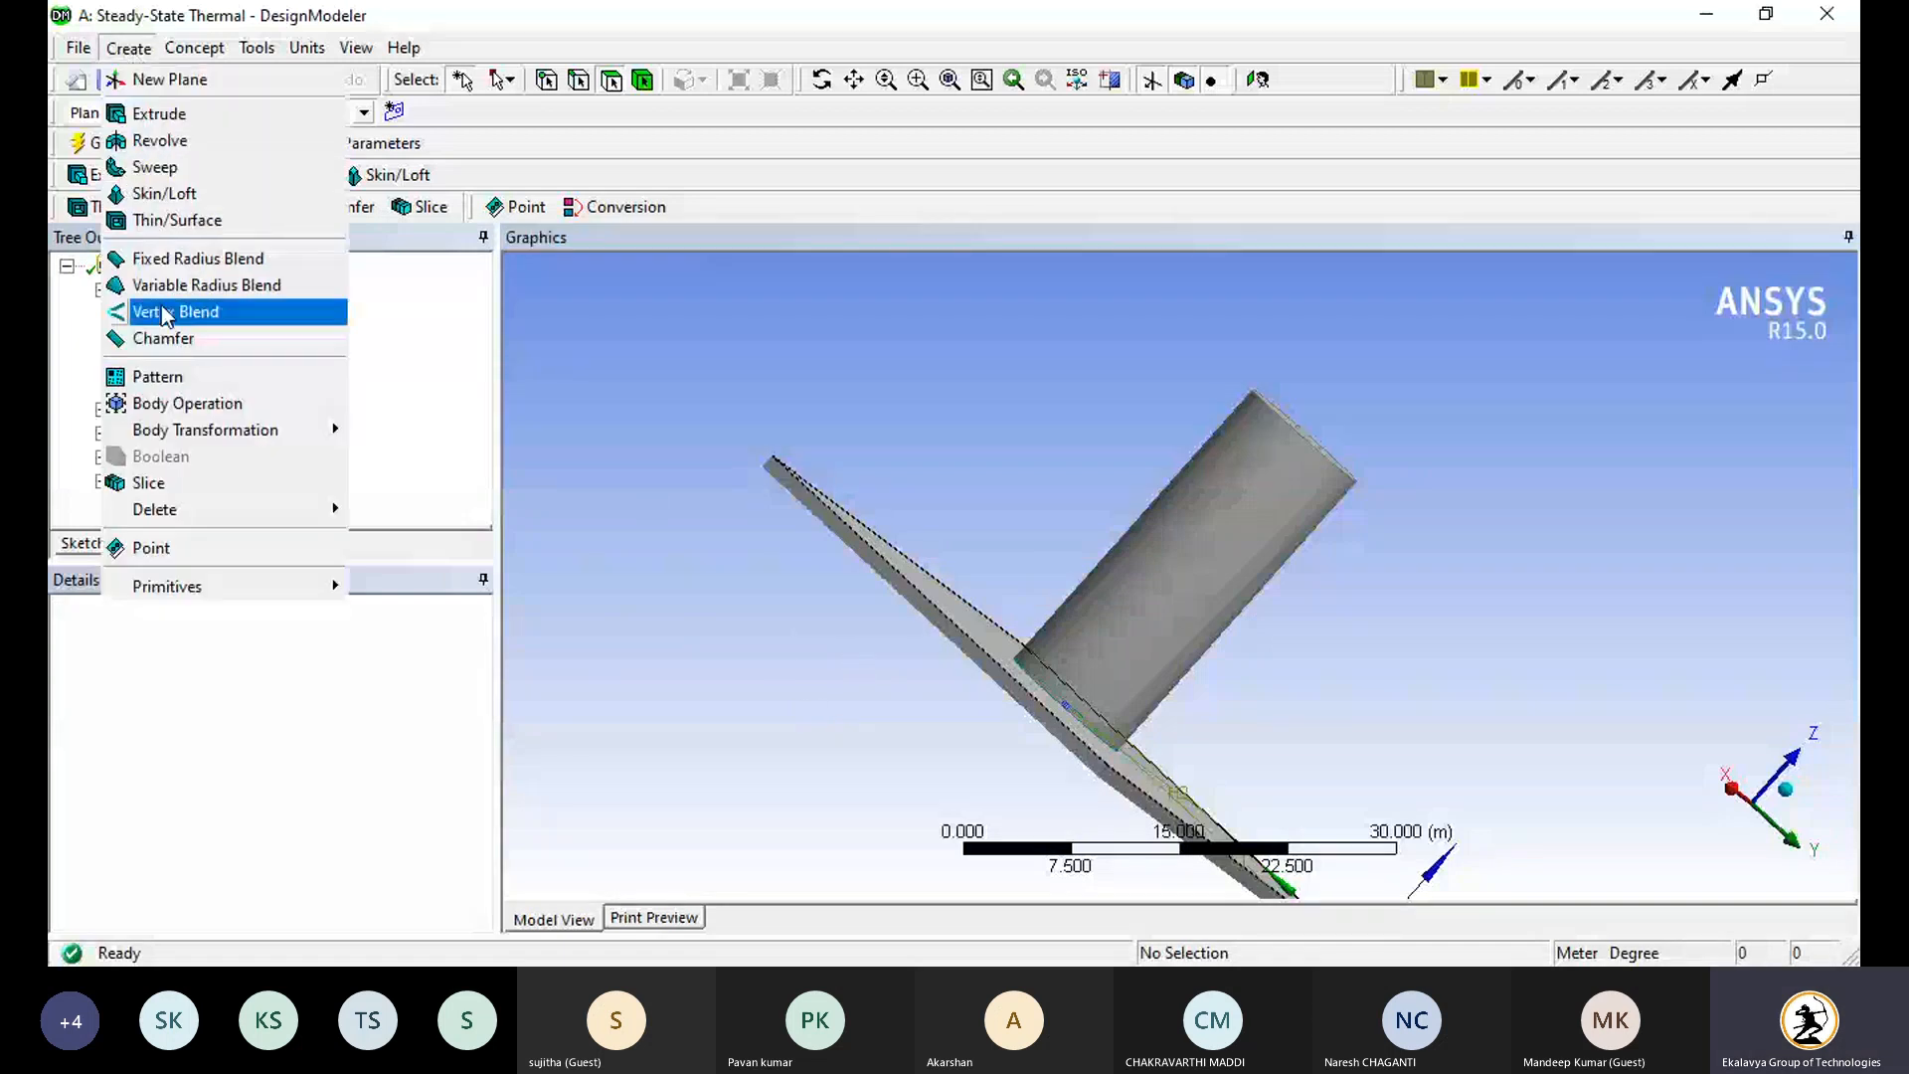
left_click(182, 378)
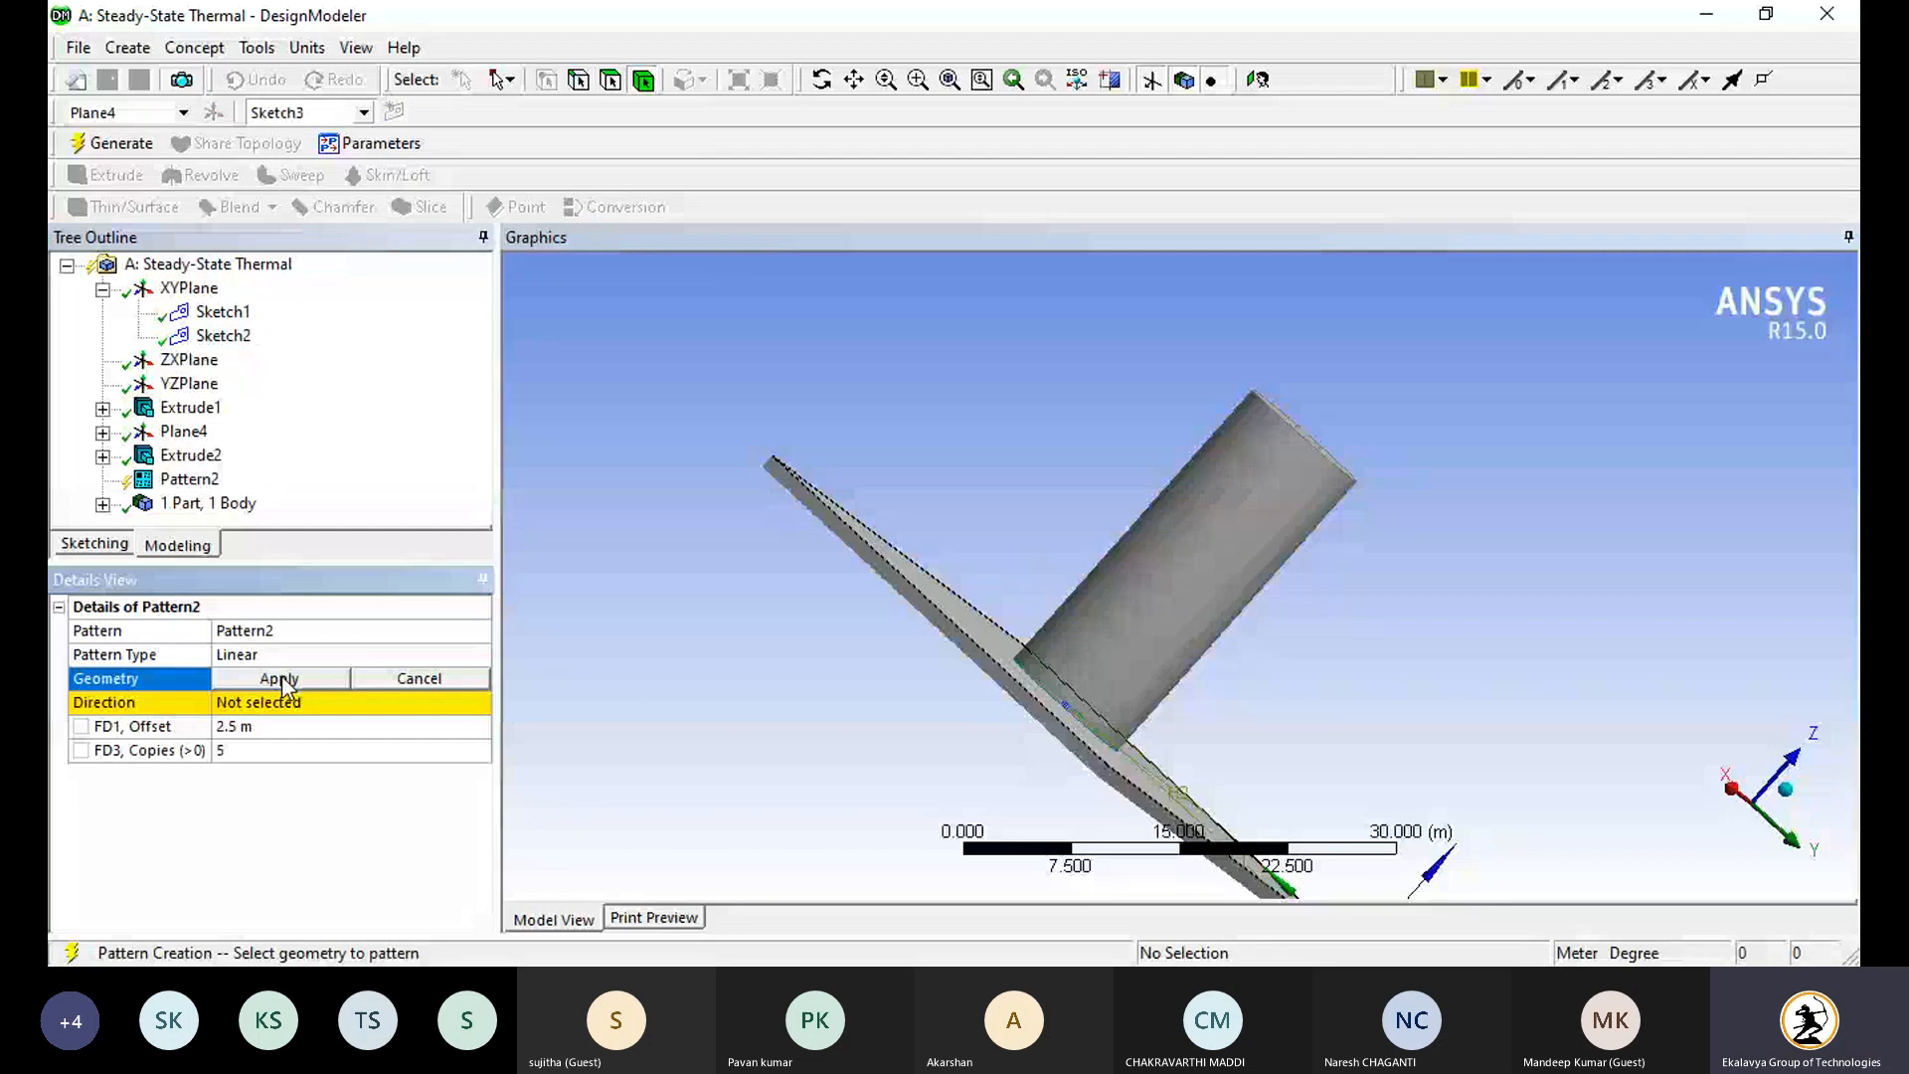
left_click(603, 84)
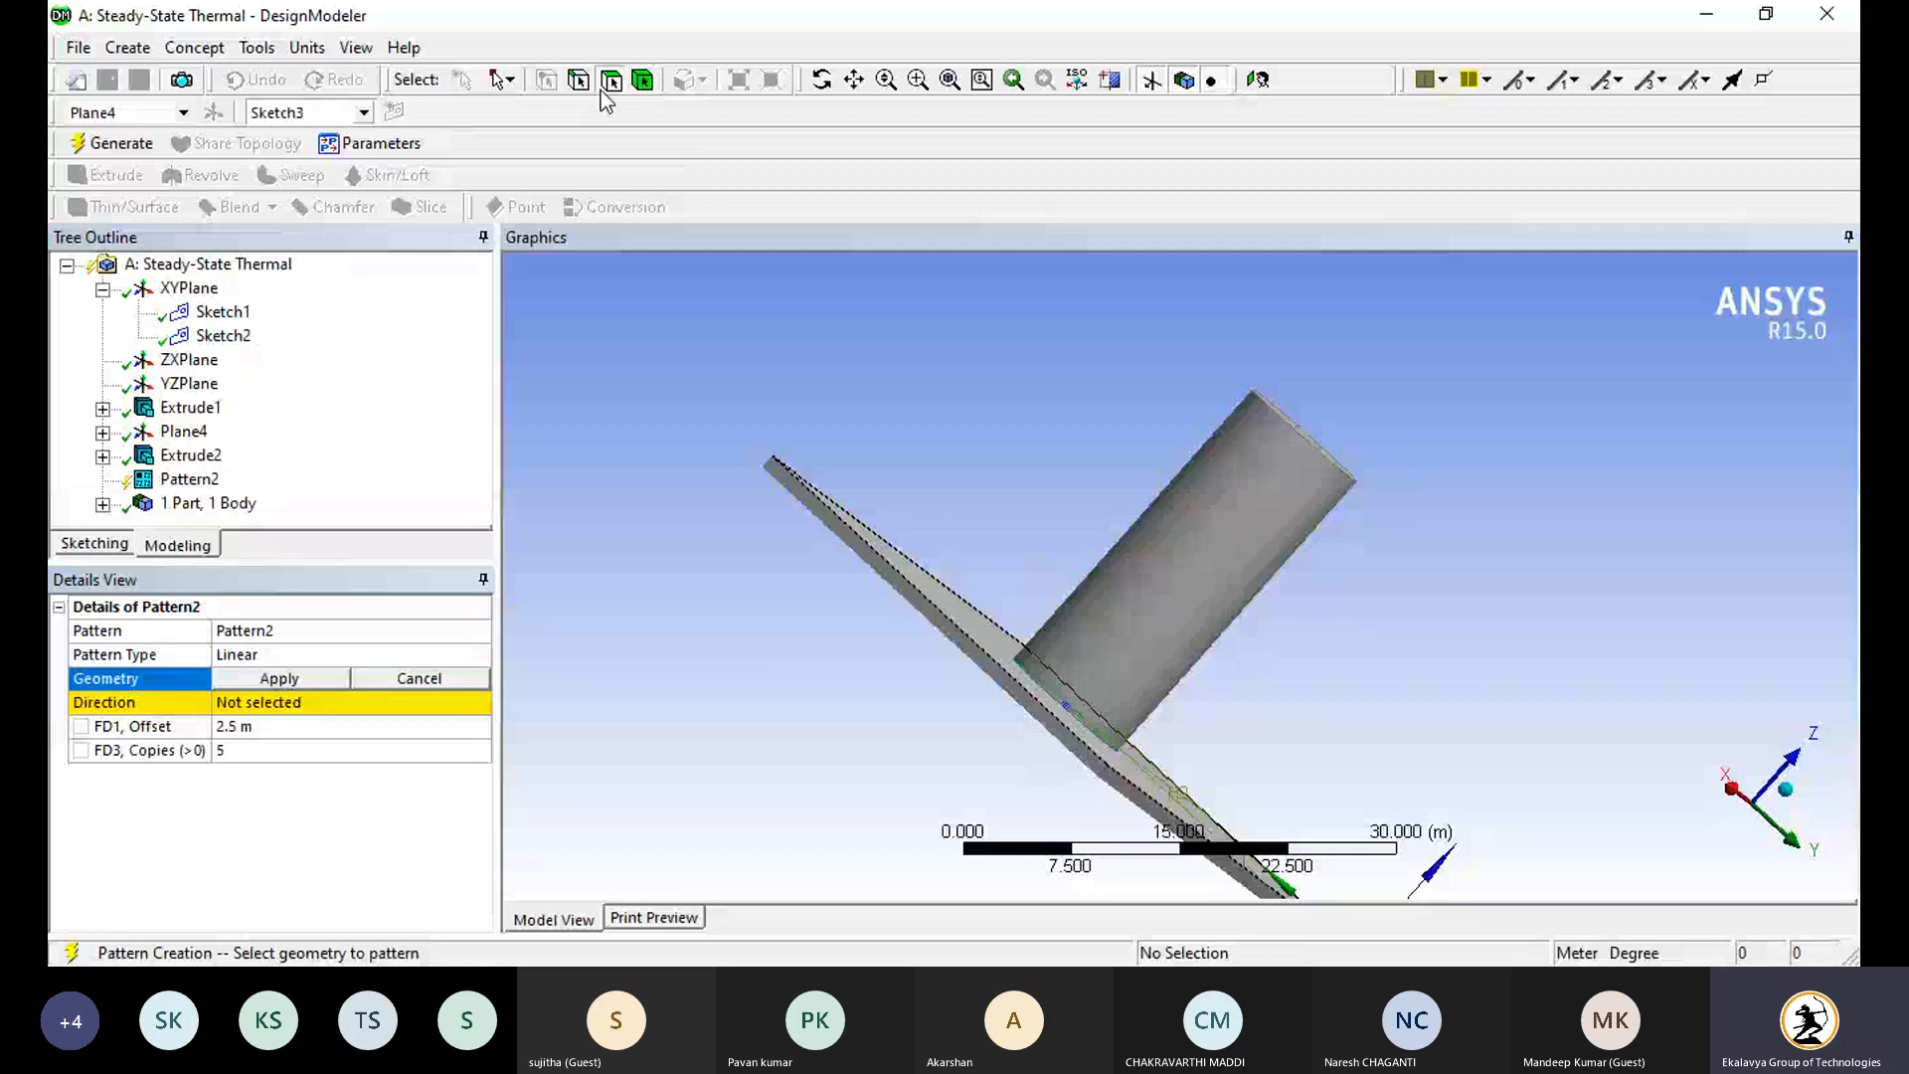
middle_click_drag(909, 358, 836, 434)
left_click(873, 606)
middle_click_drag(873, 605, 875, 448)
left_click(980, 437, "ctrl")
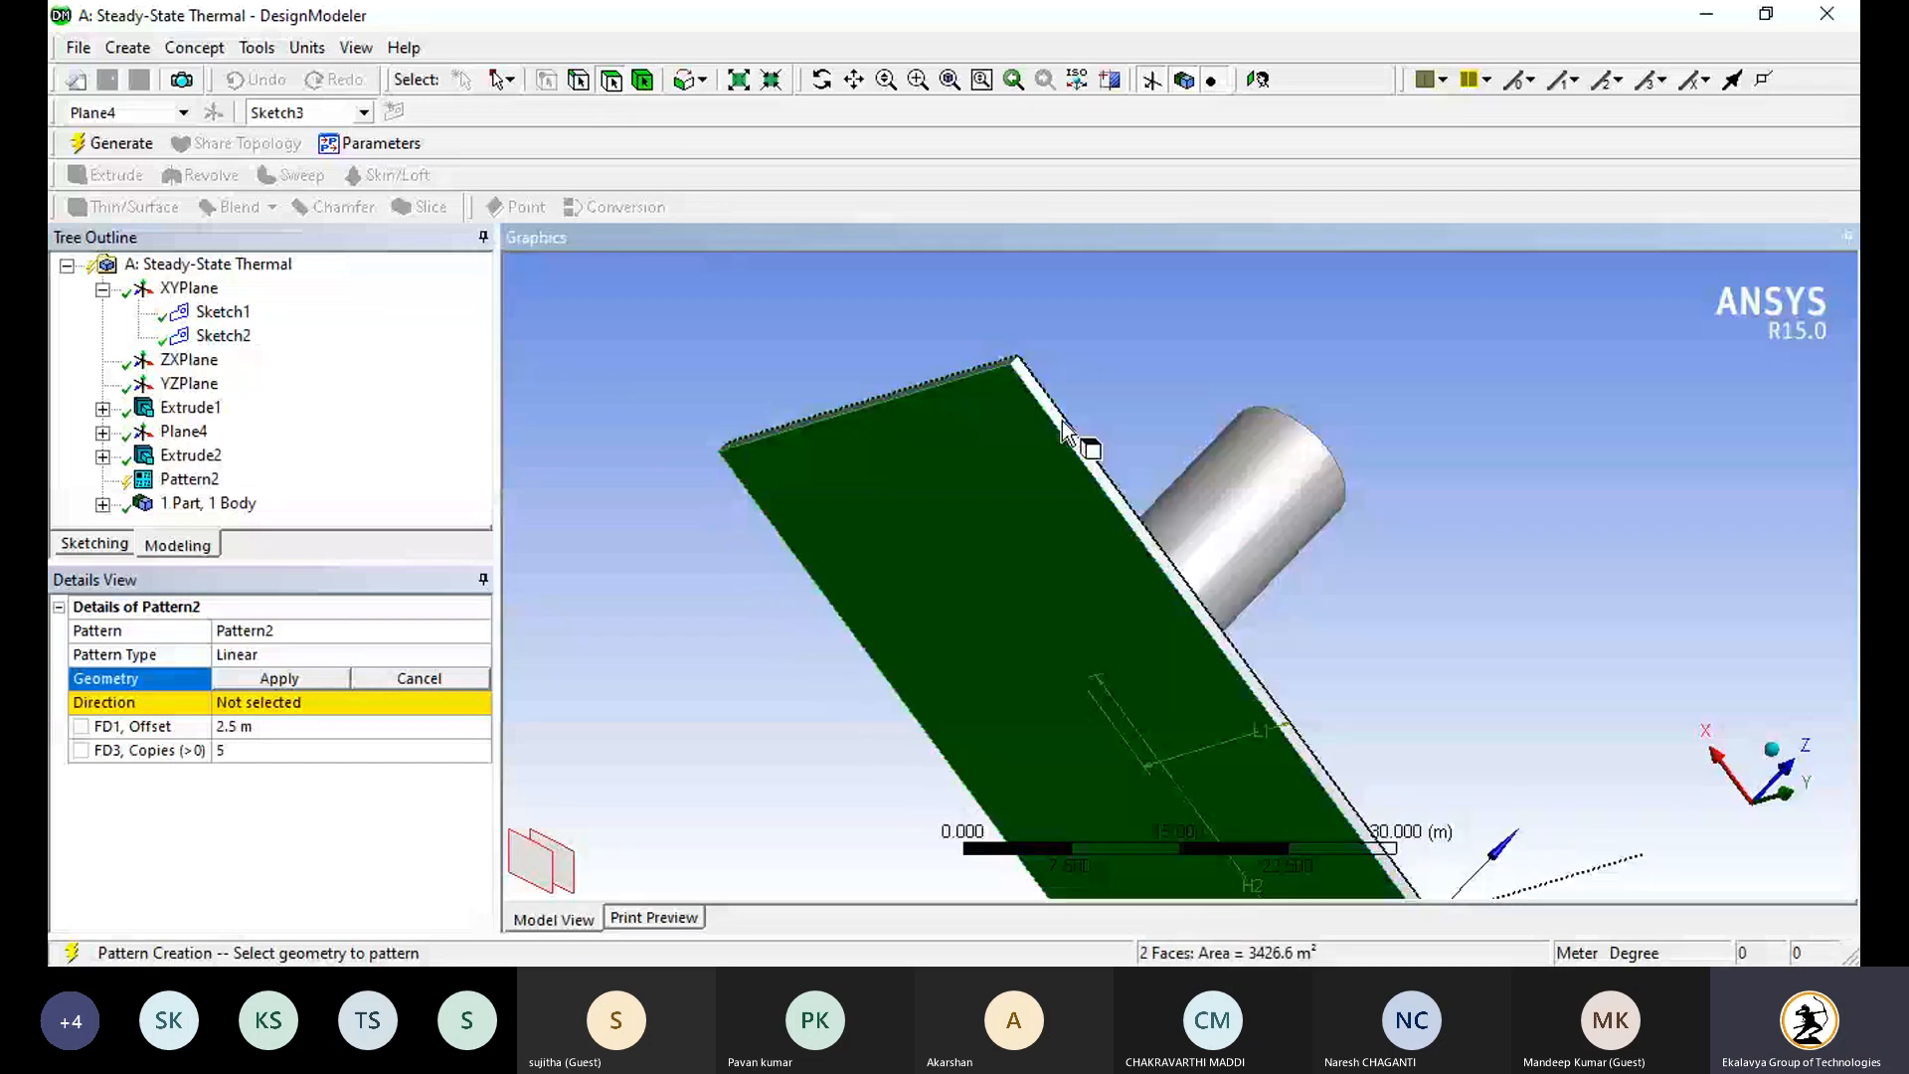
left_click(1062, 422, "ctrl")
middle_click_drag(1062, 423, 952, 489)
left_click(938, 540, "ctrl")
left_click(979, 497, "ctrl")
left_click(1004, 522, "ctrl")
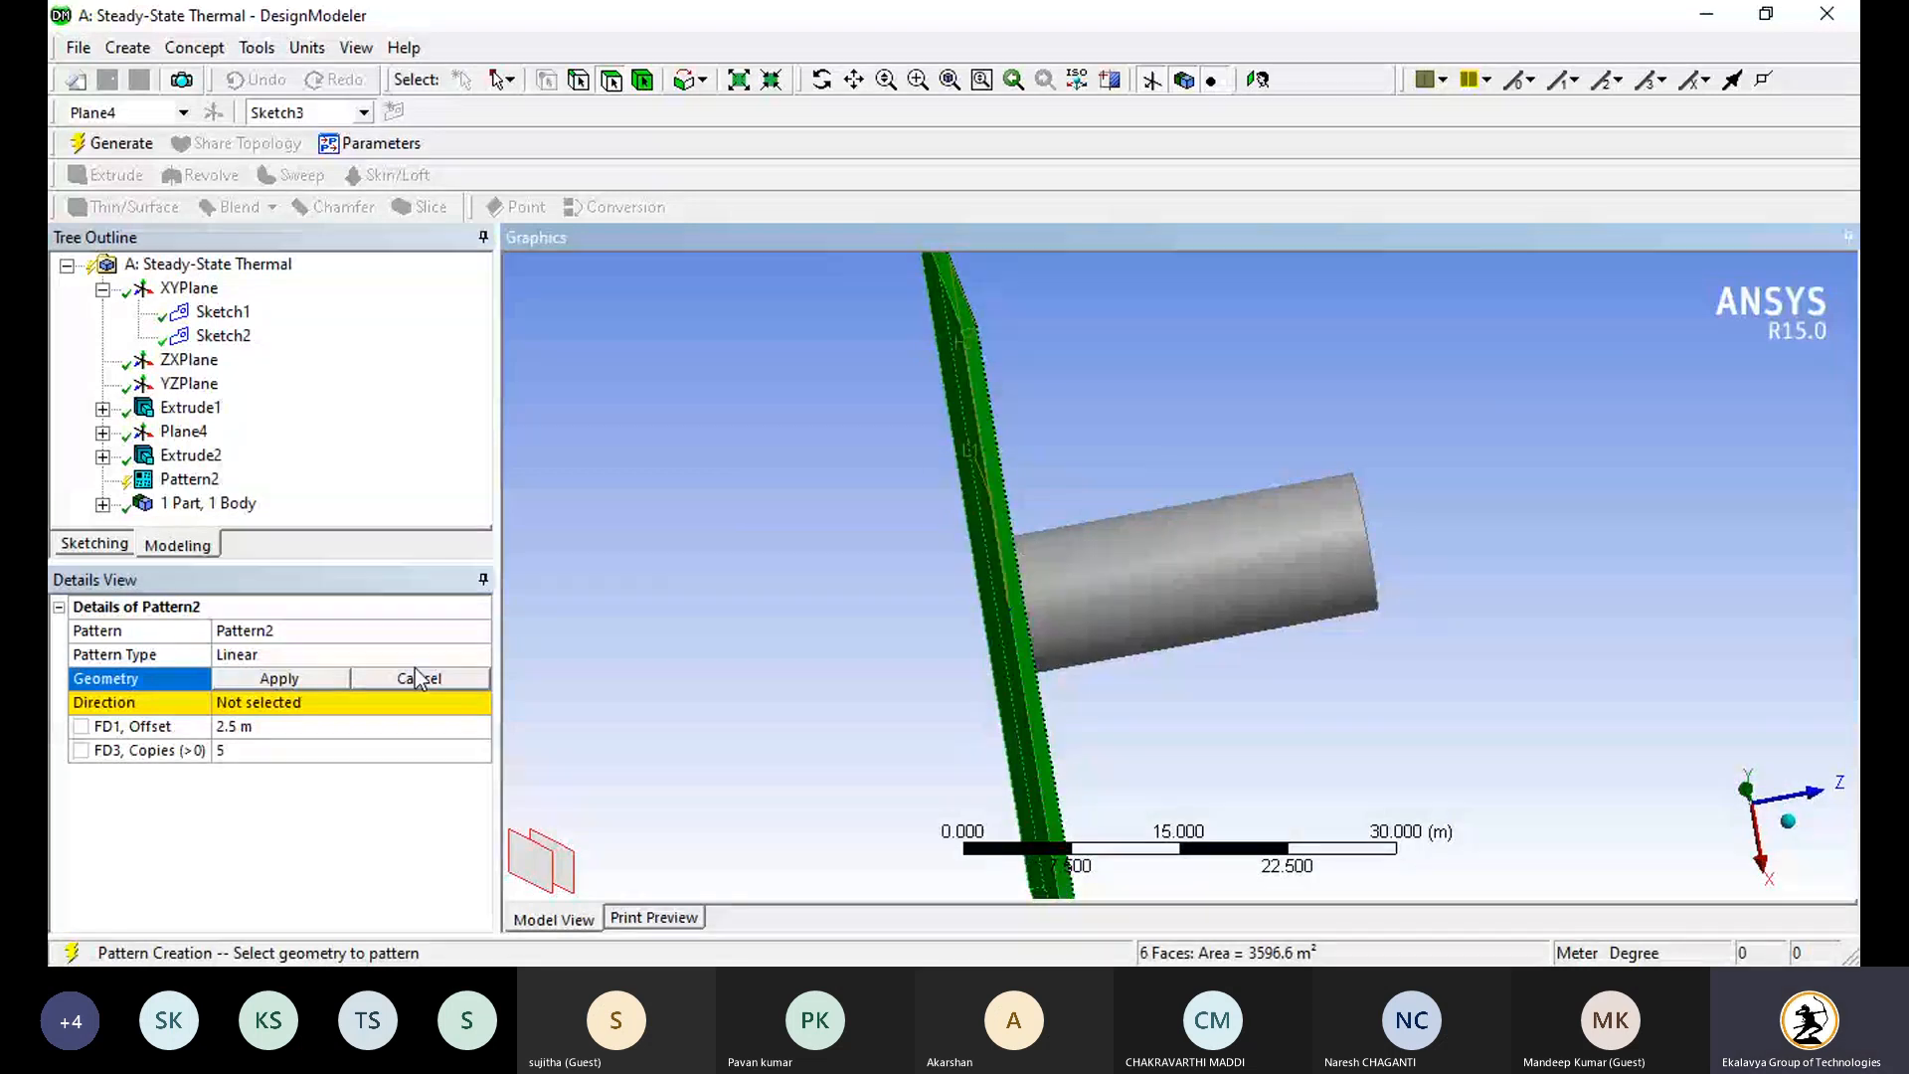
left_click(340, 679)
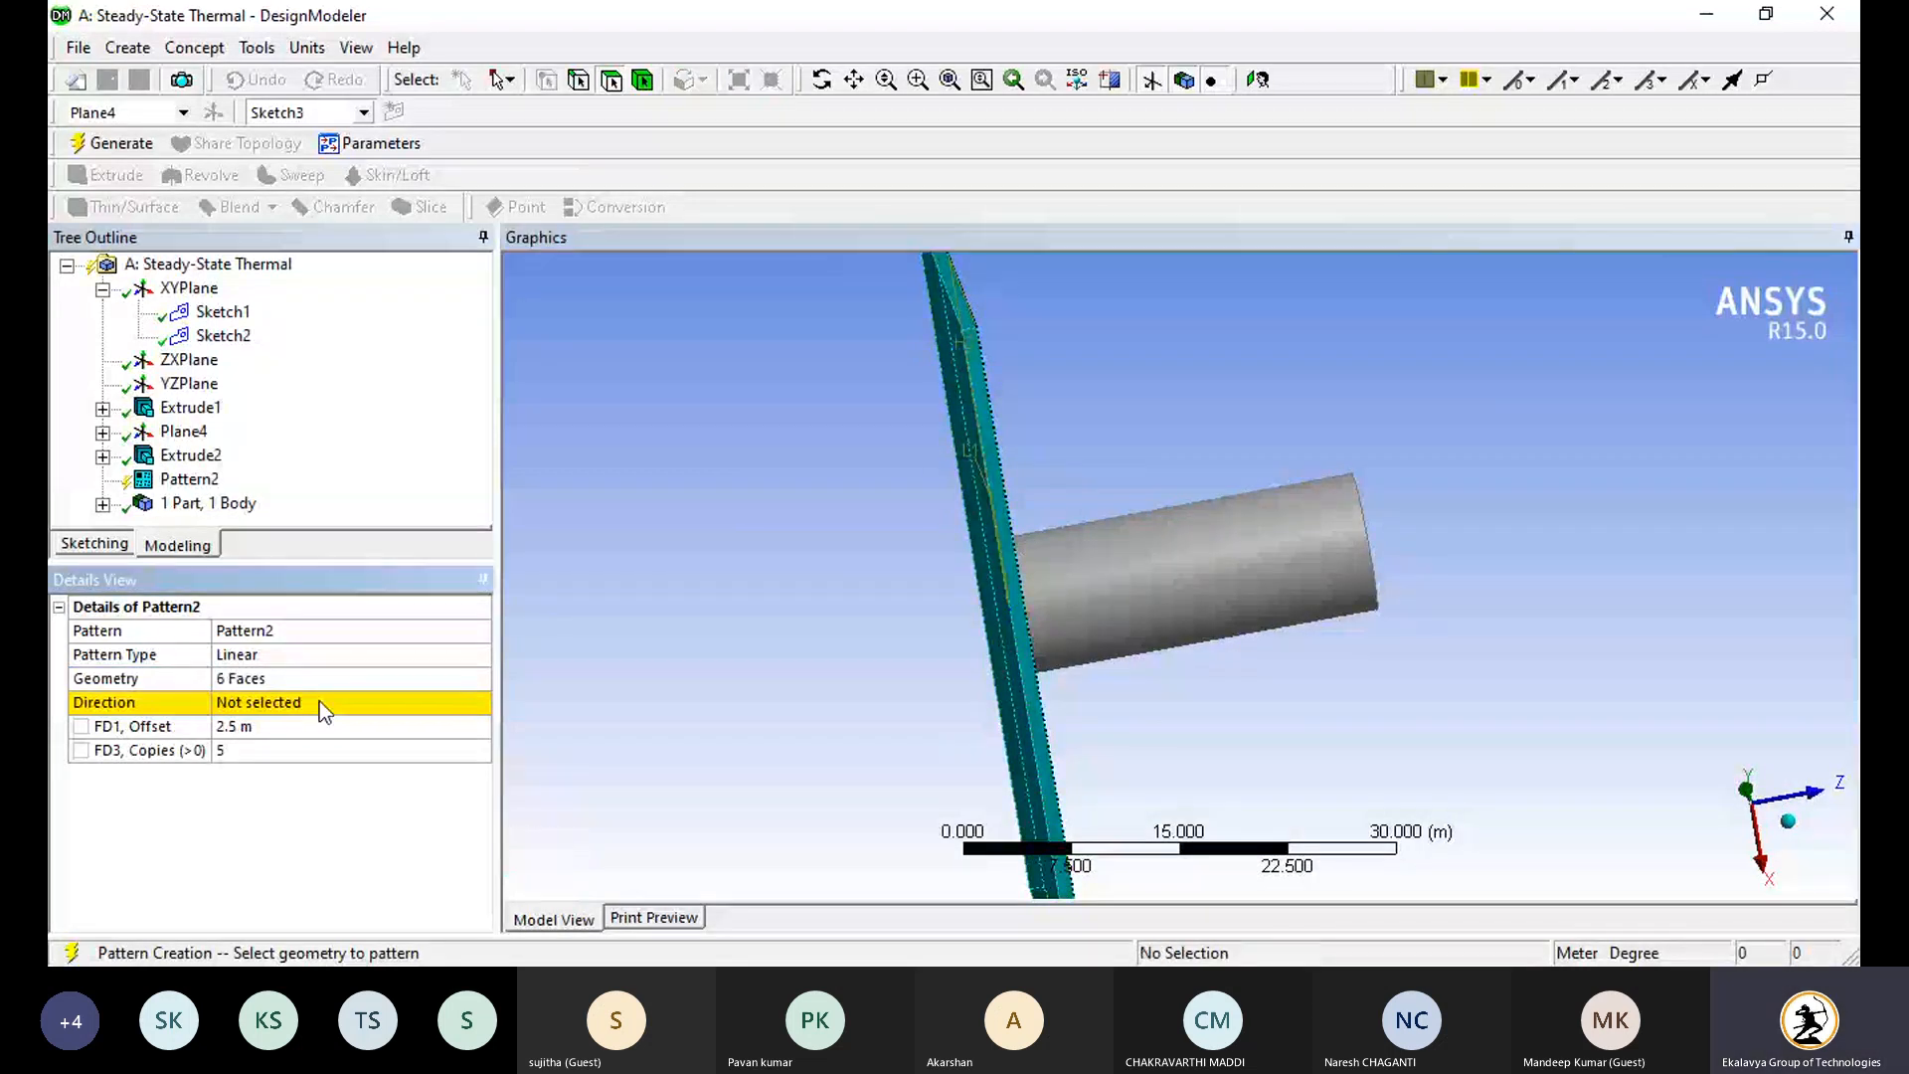
Step: Try to pick the sketch plane's vertical axis as the new pattern's direction, and cancel the selection
left_click(1010, 694)
middle_click_drag(1011, 694, 1297, 580)
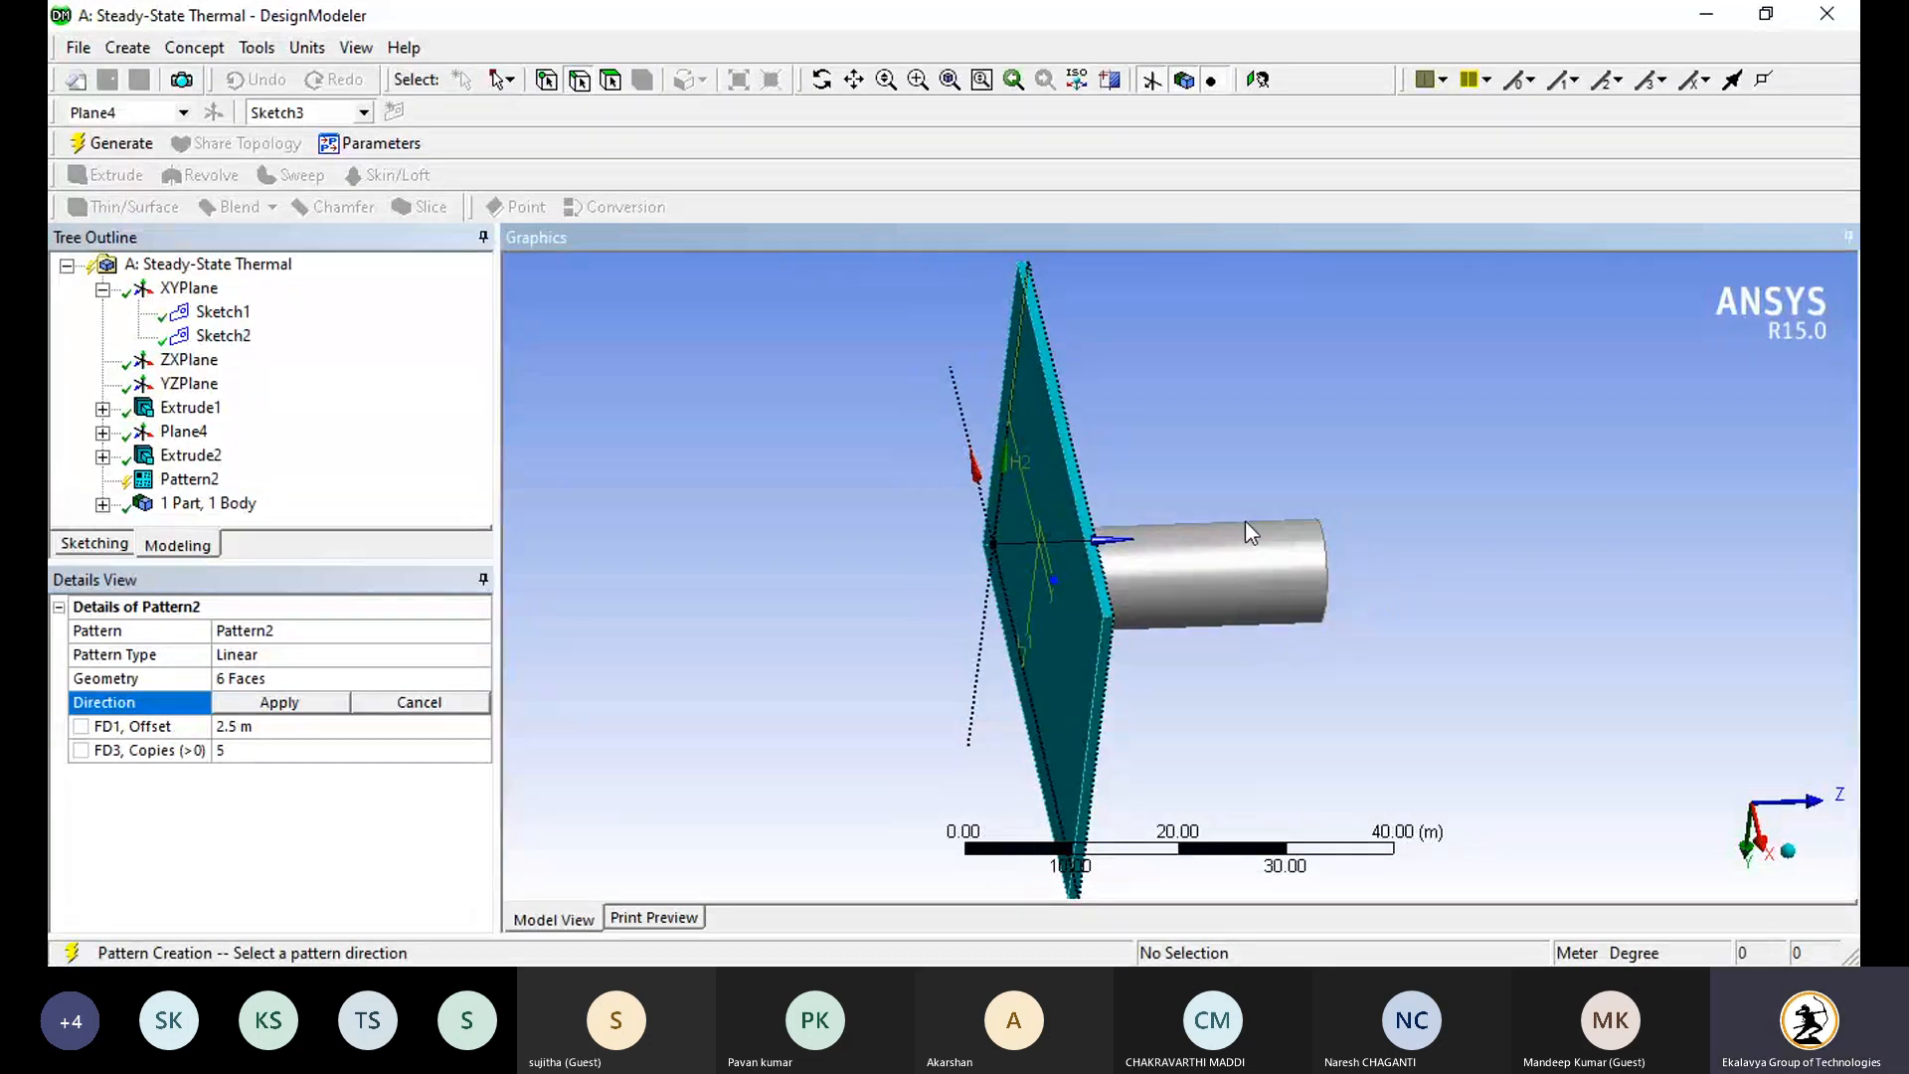
middle_click_drag(1247, 527, 1311, 552)
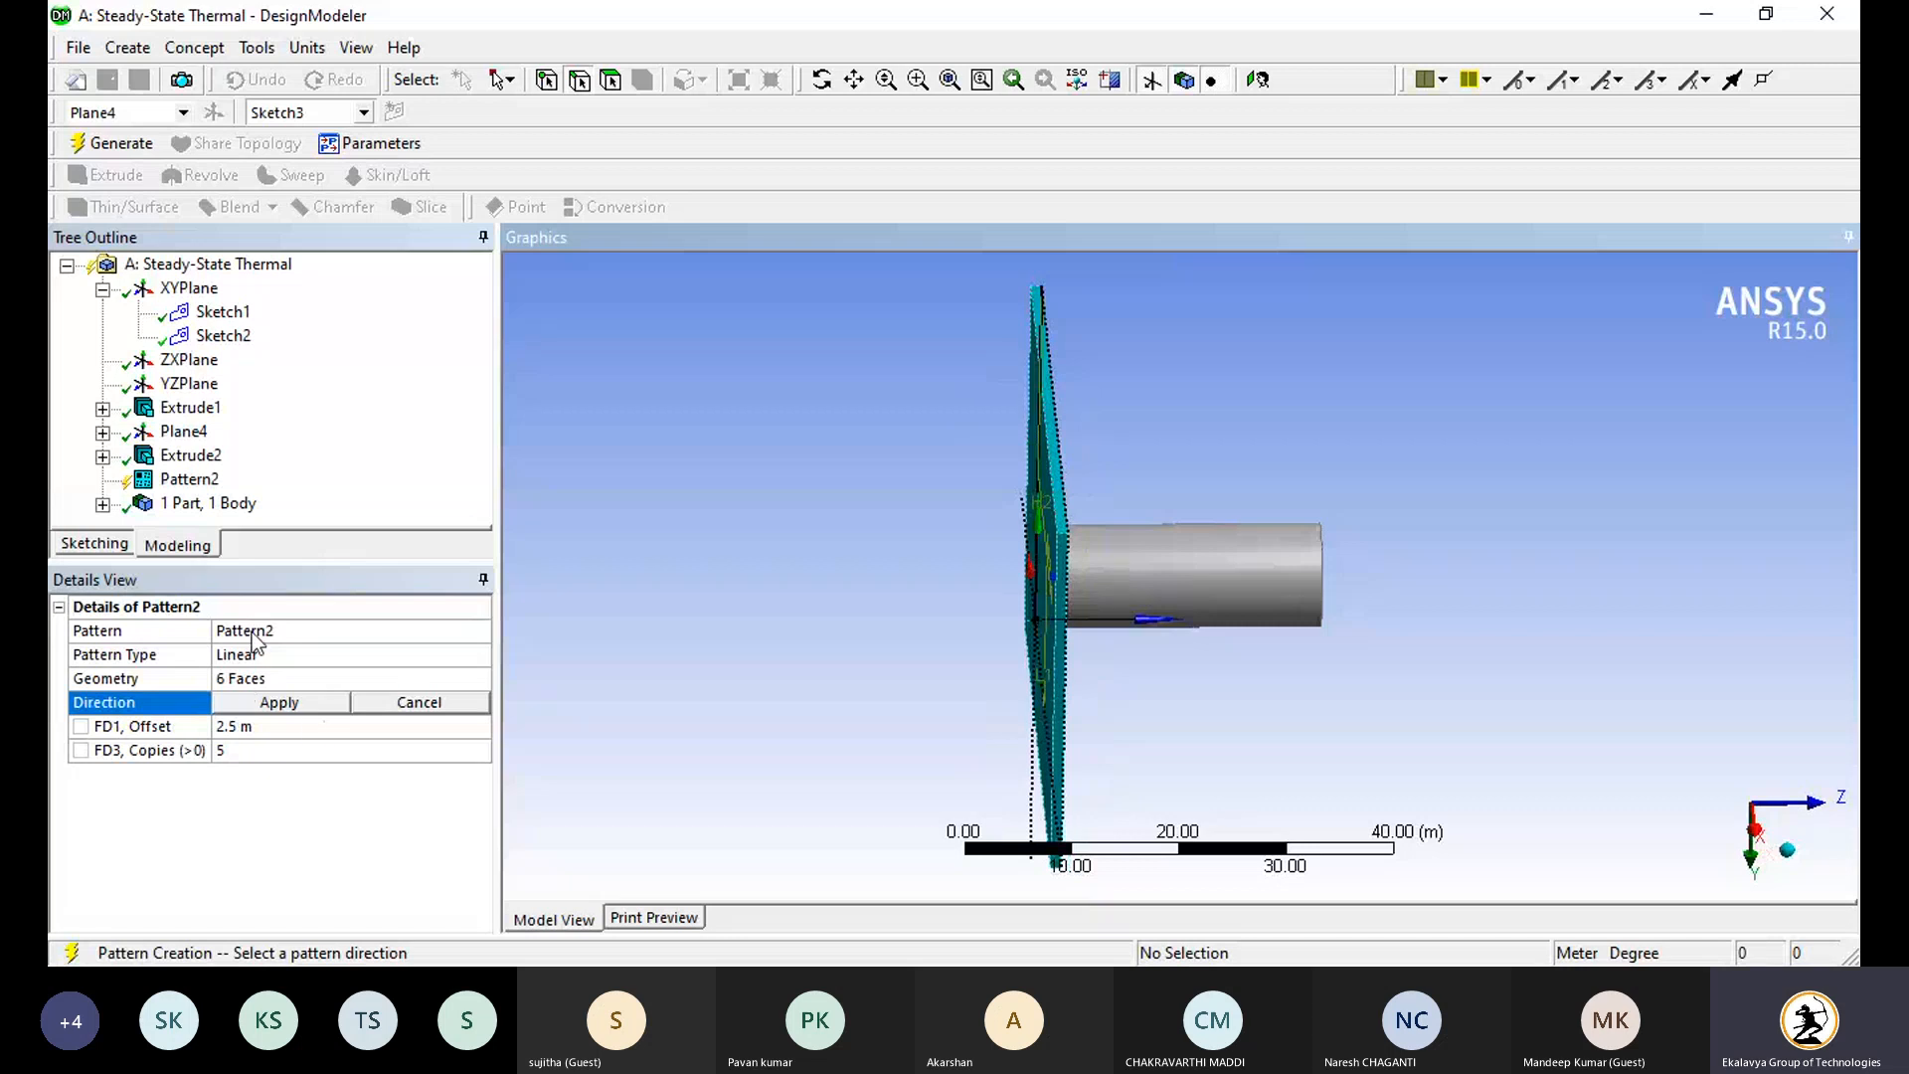
middle_click_drag(882, 665, 1198, 686)
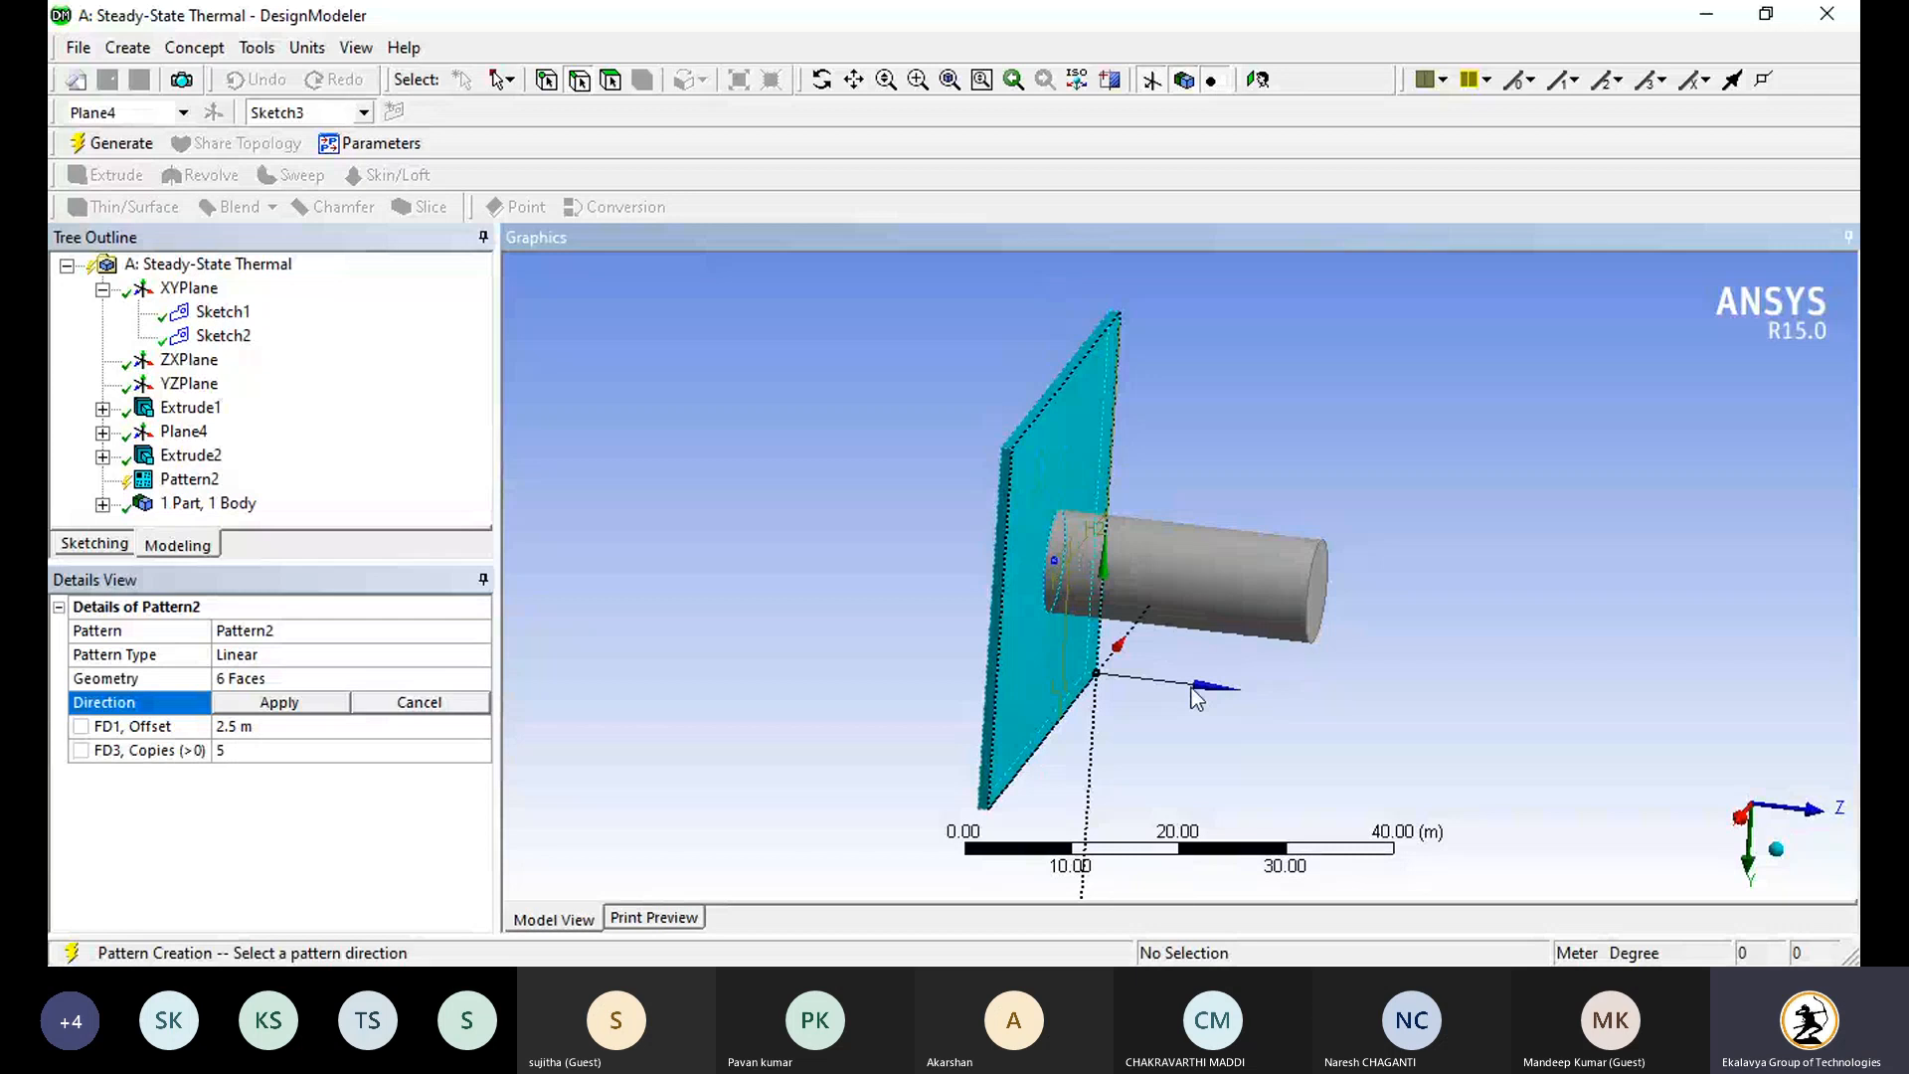
left_click(1095, 755)
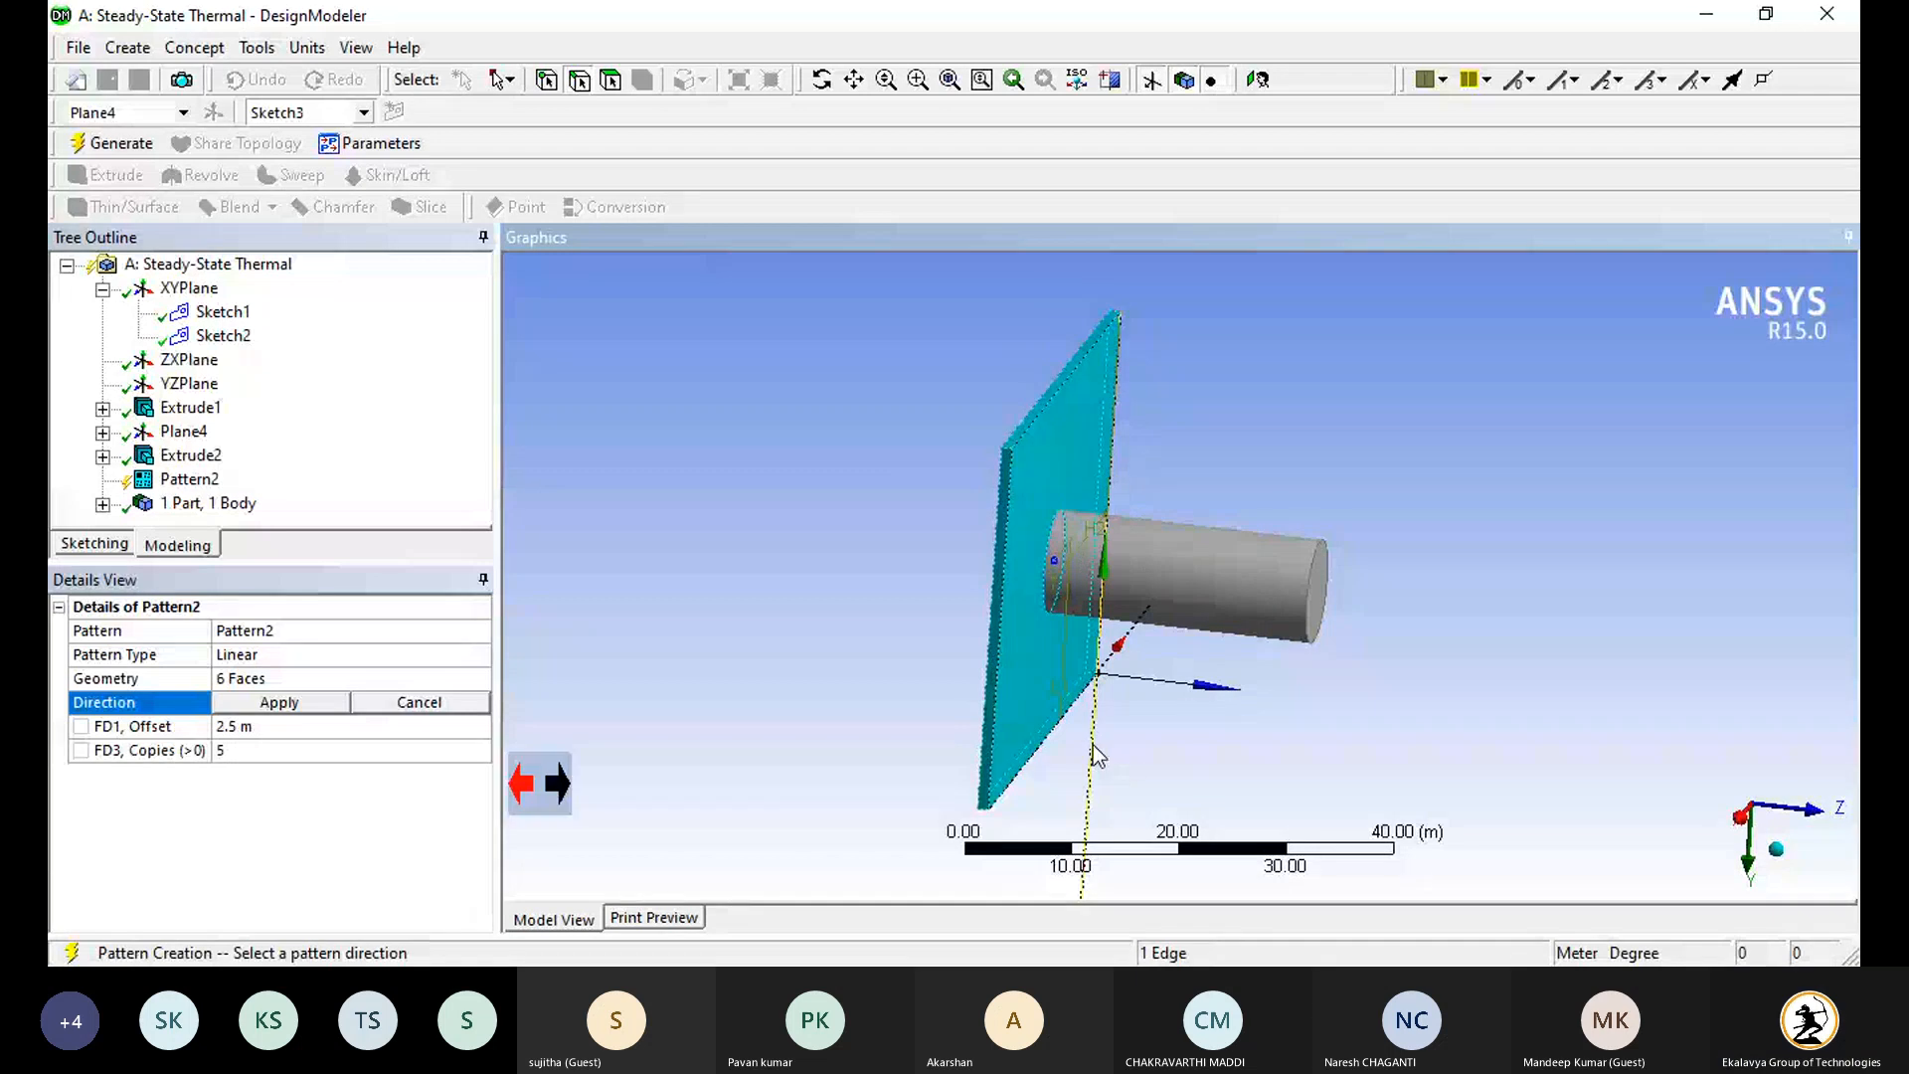
mouse_move(1095, 756)
middle_mouse_down()
mouse_move(1091, 603)
mouse_move(1104, 724)
middle_mouse_up()
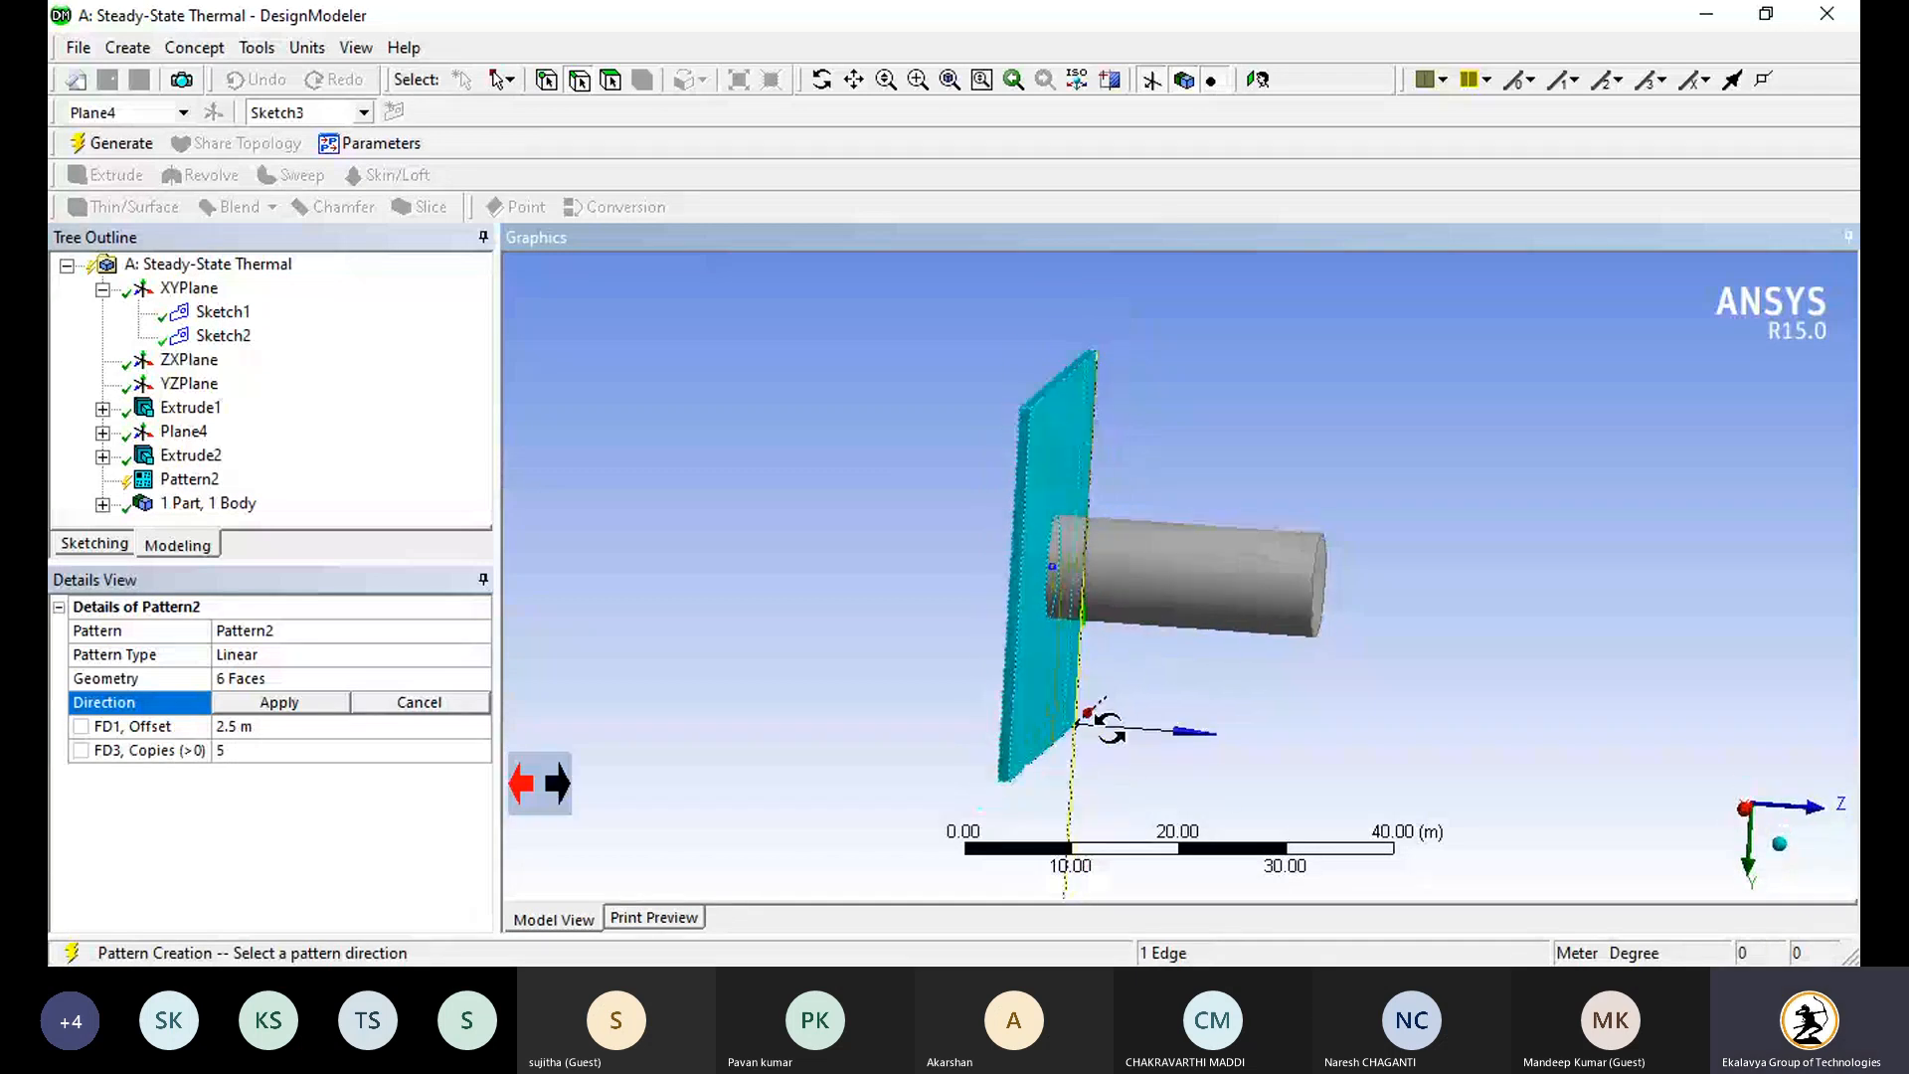
left_click(411, 710)
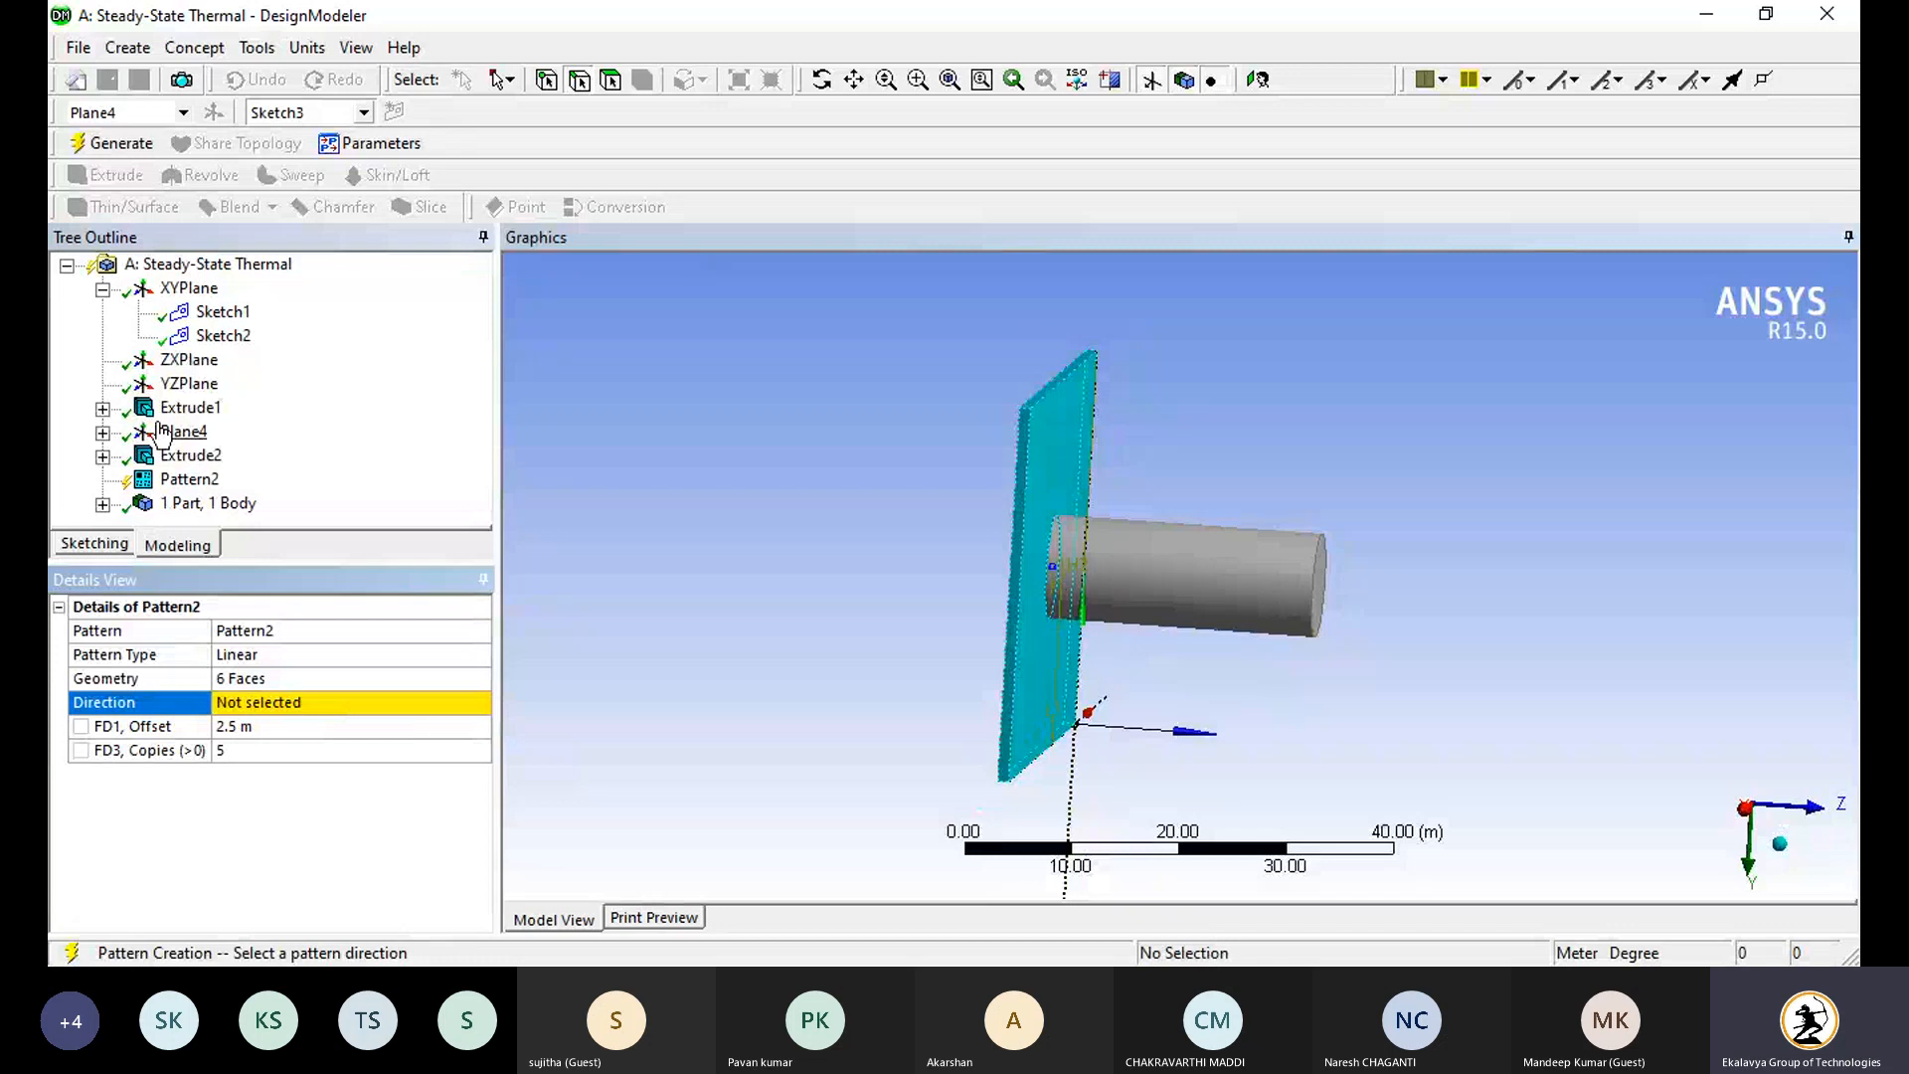
Step: Delete the incomplete second pattern feature, Pattern2
right_click(189, 479)
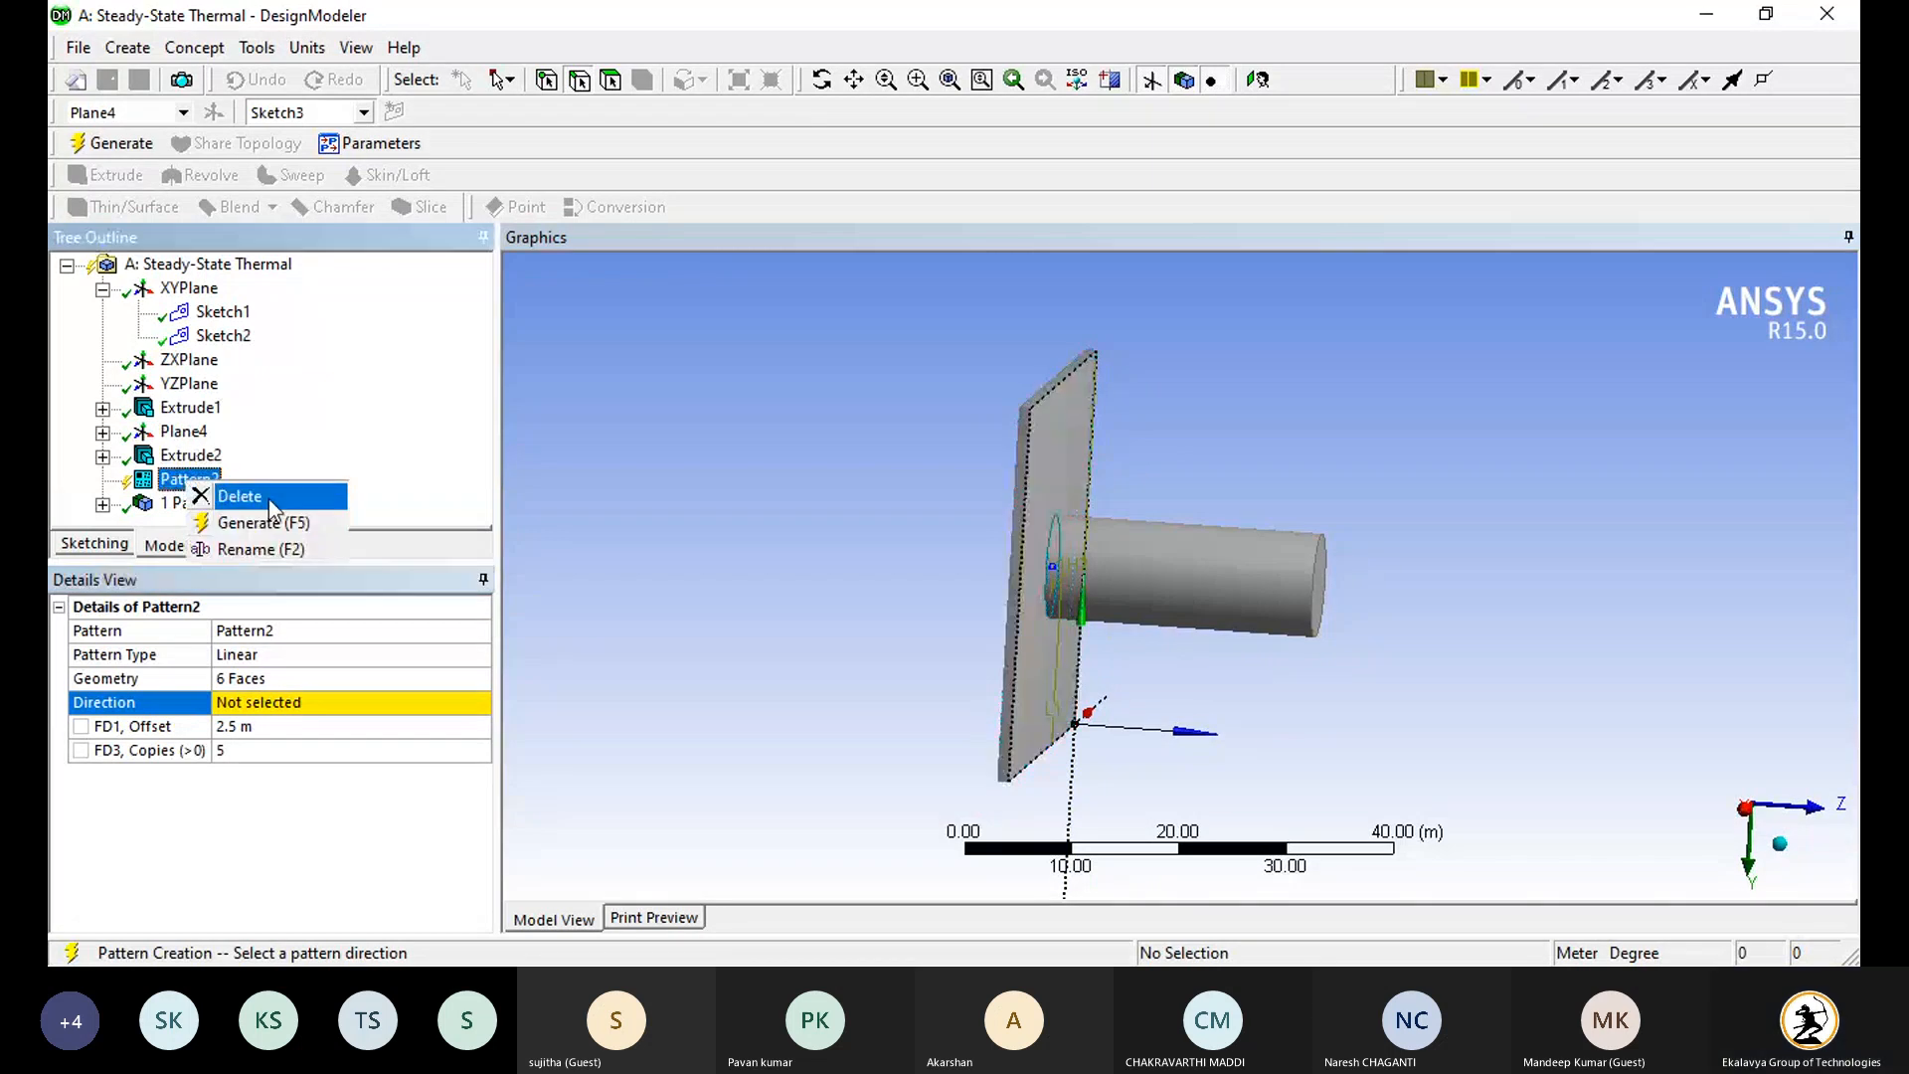
left_click(227, 494)
left_click(872, 586)
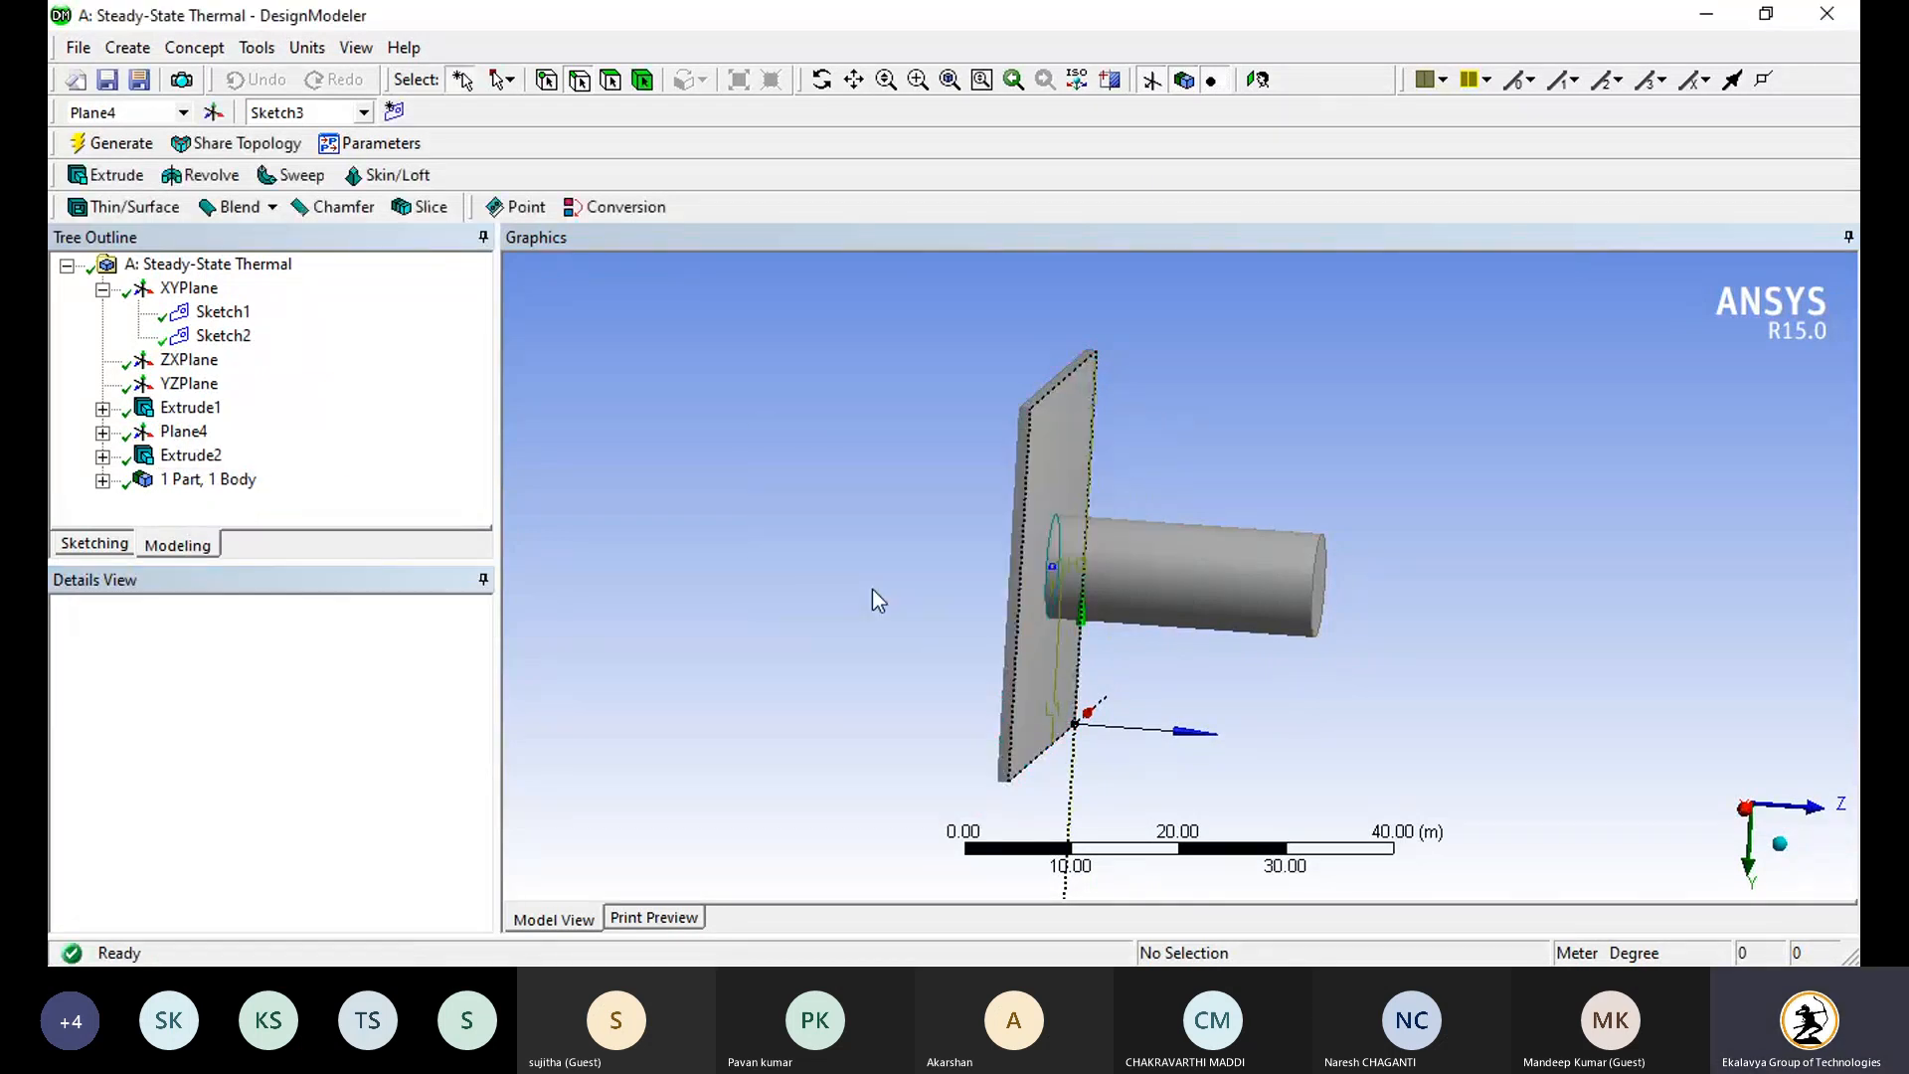
Step: Face the ZXPlane and sketch a line along its horizontal axis, through the plate and cylinder
left_click(193, 359)
right_click(203, 362)
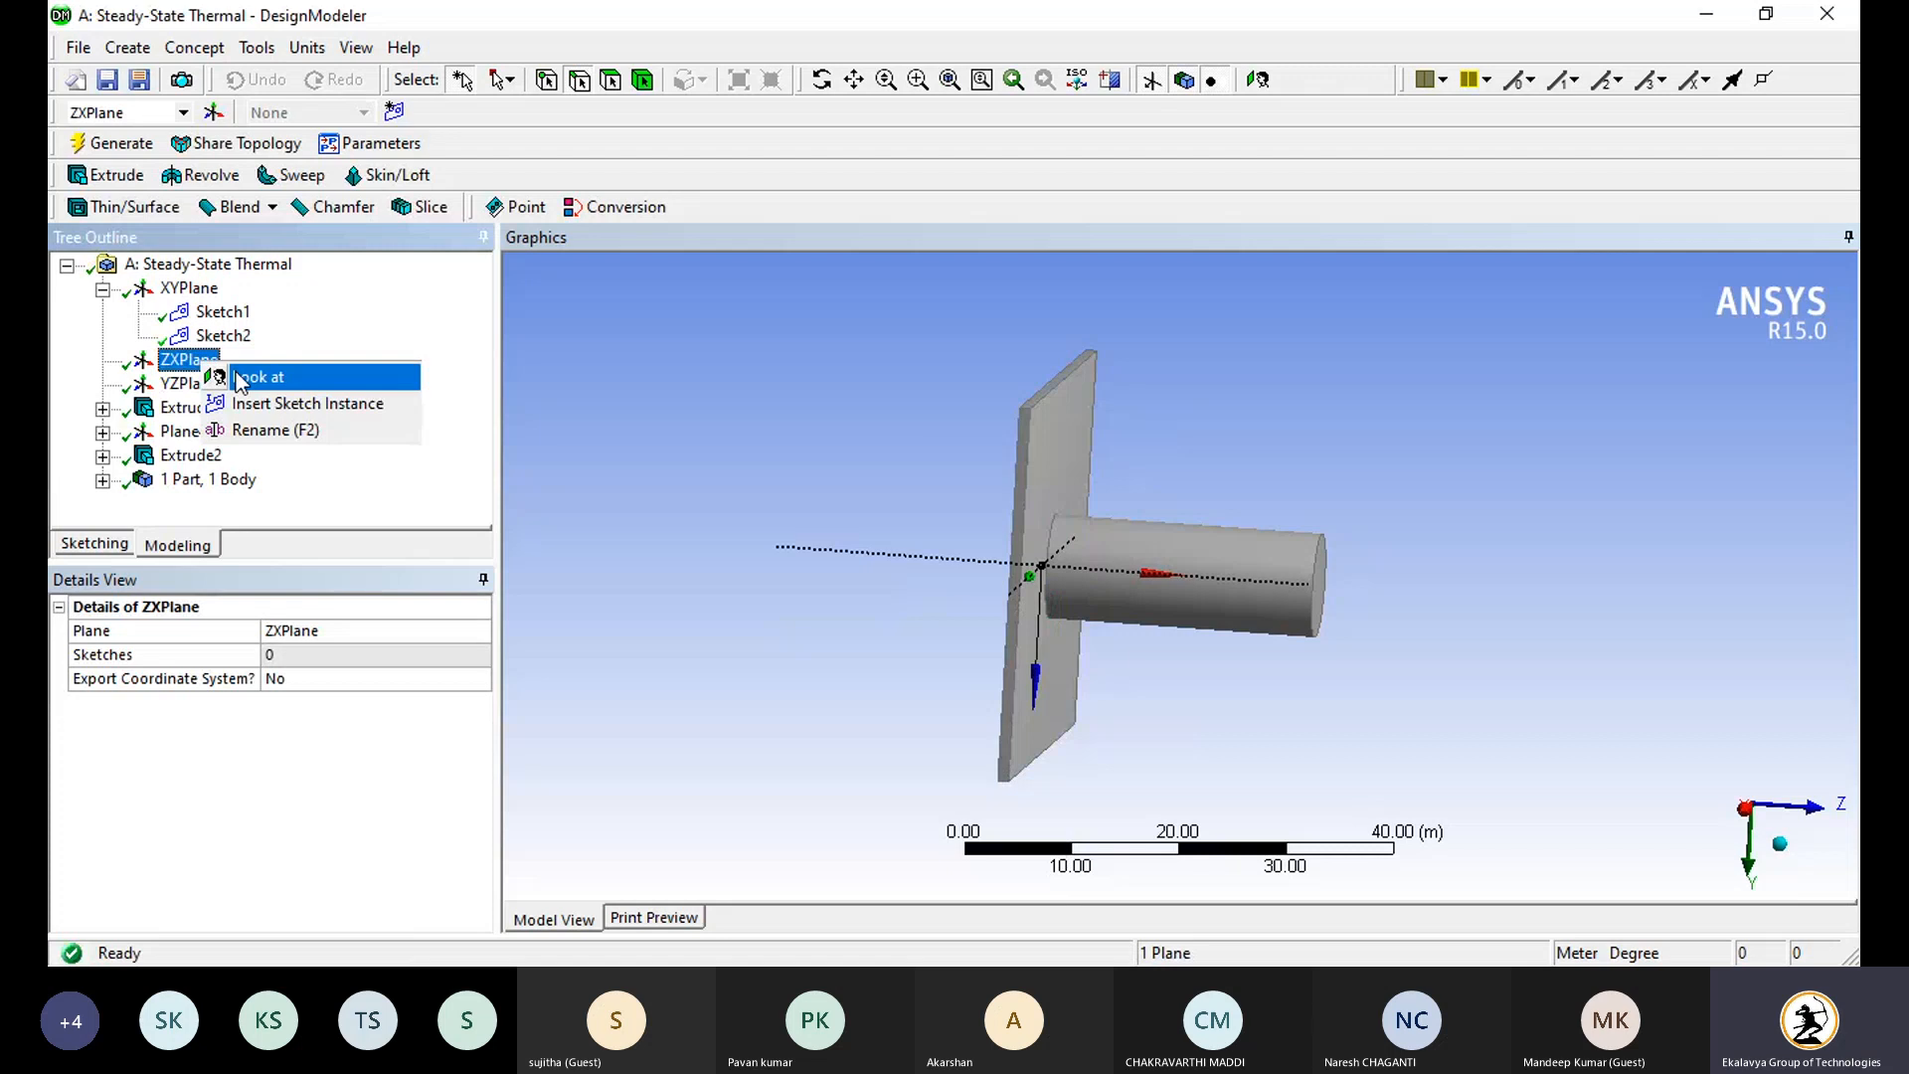
left_click(260, 377)
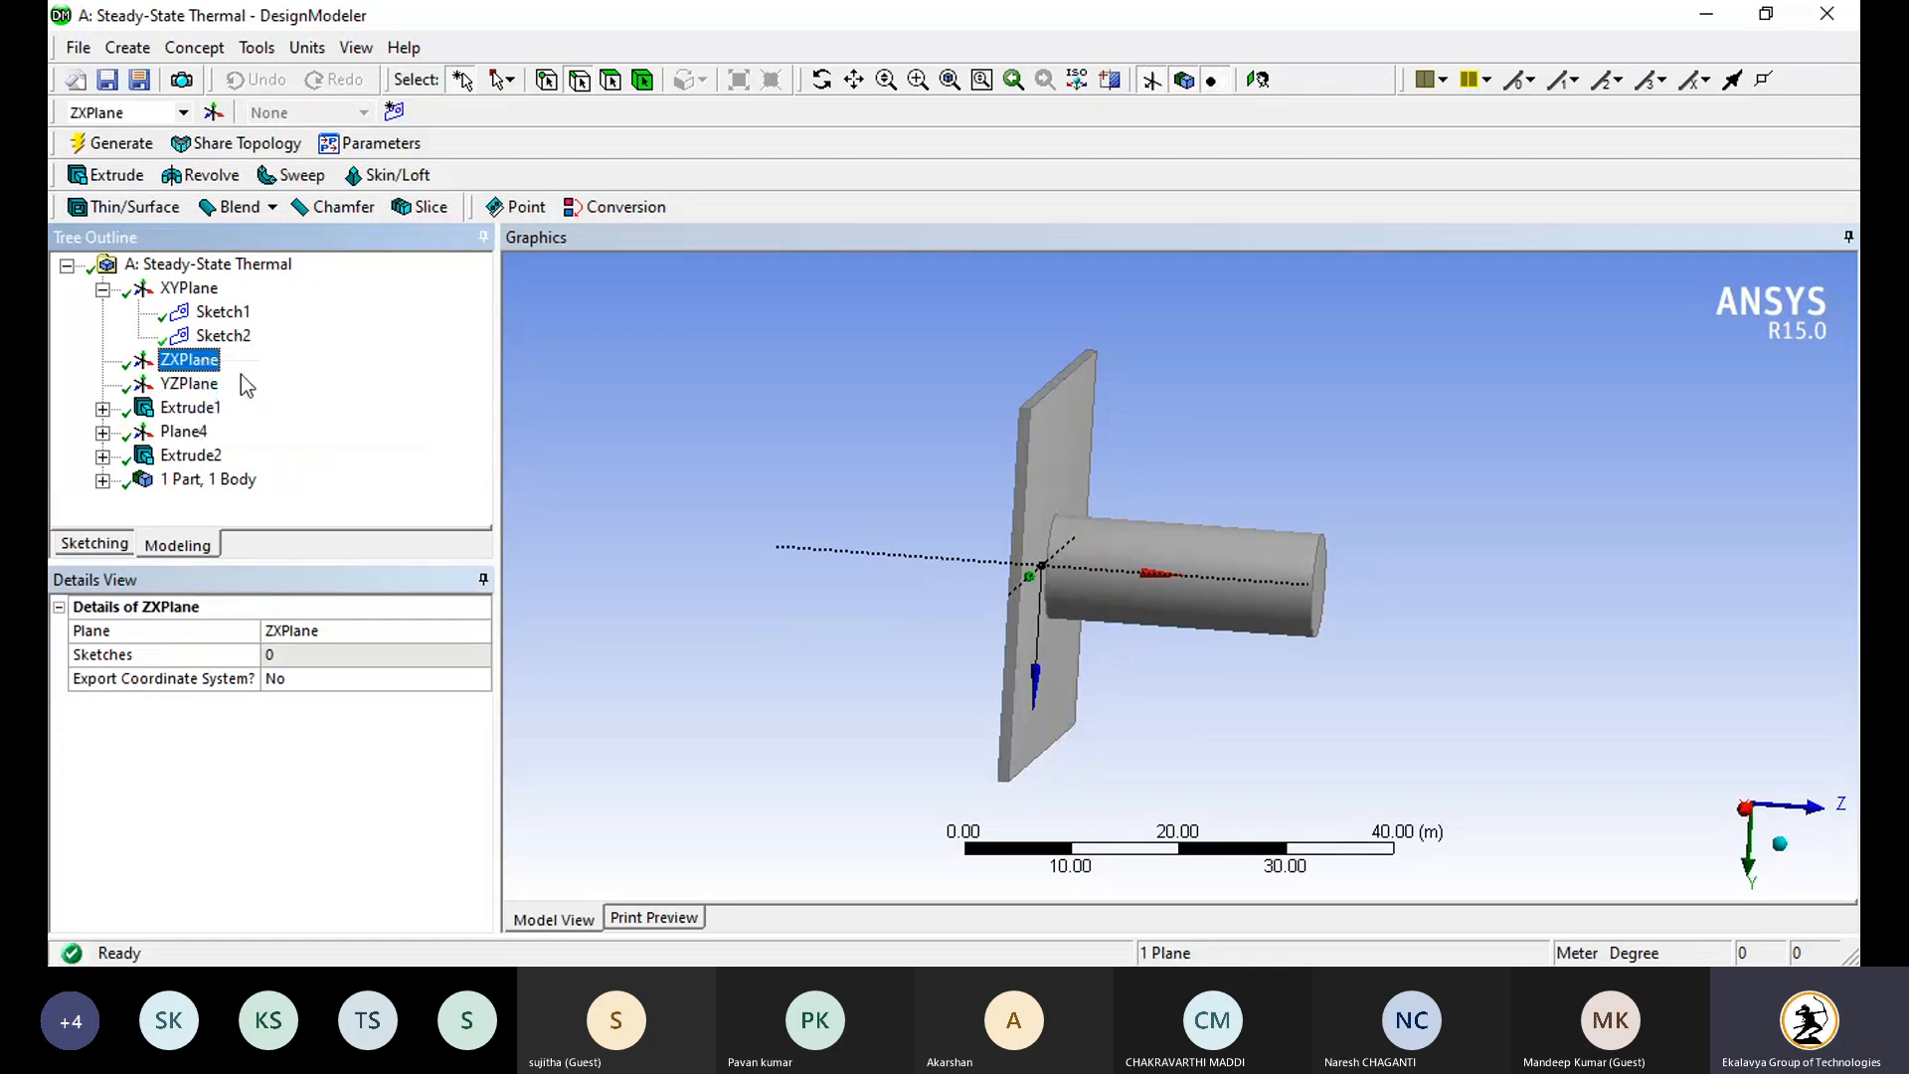
left_click(65, 546)
left_click(100, 298)
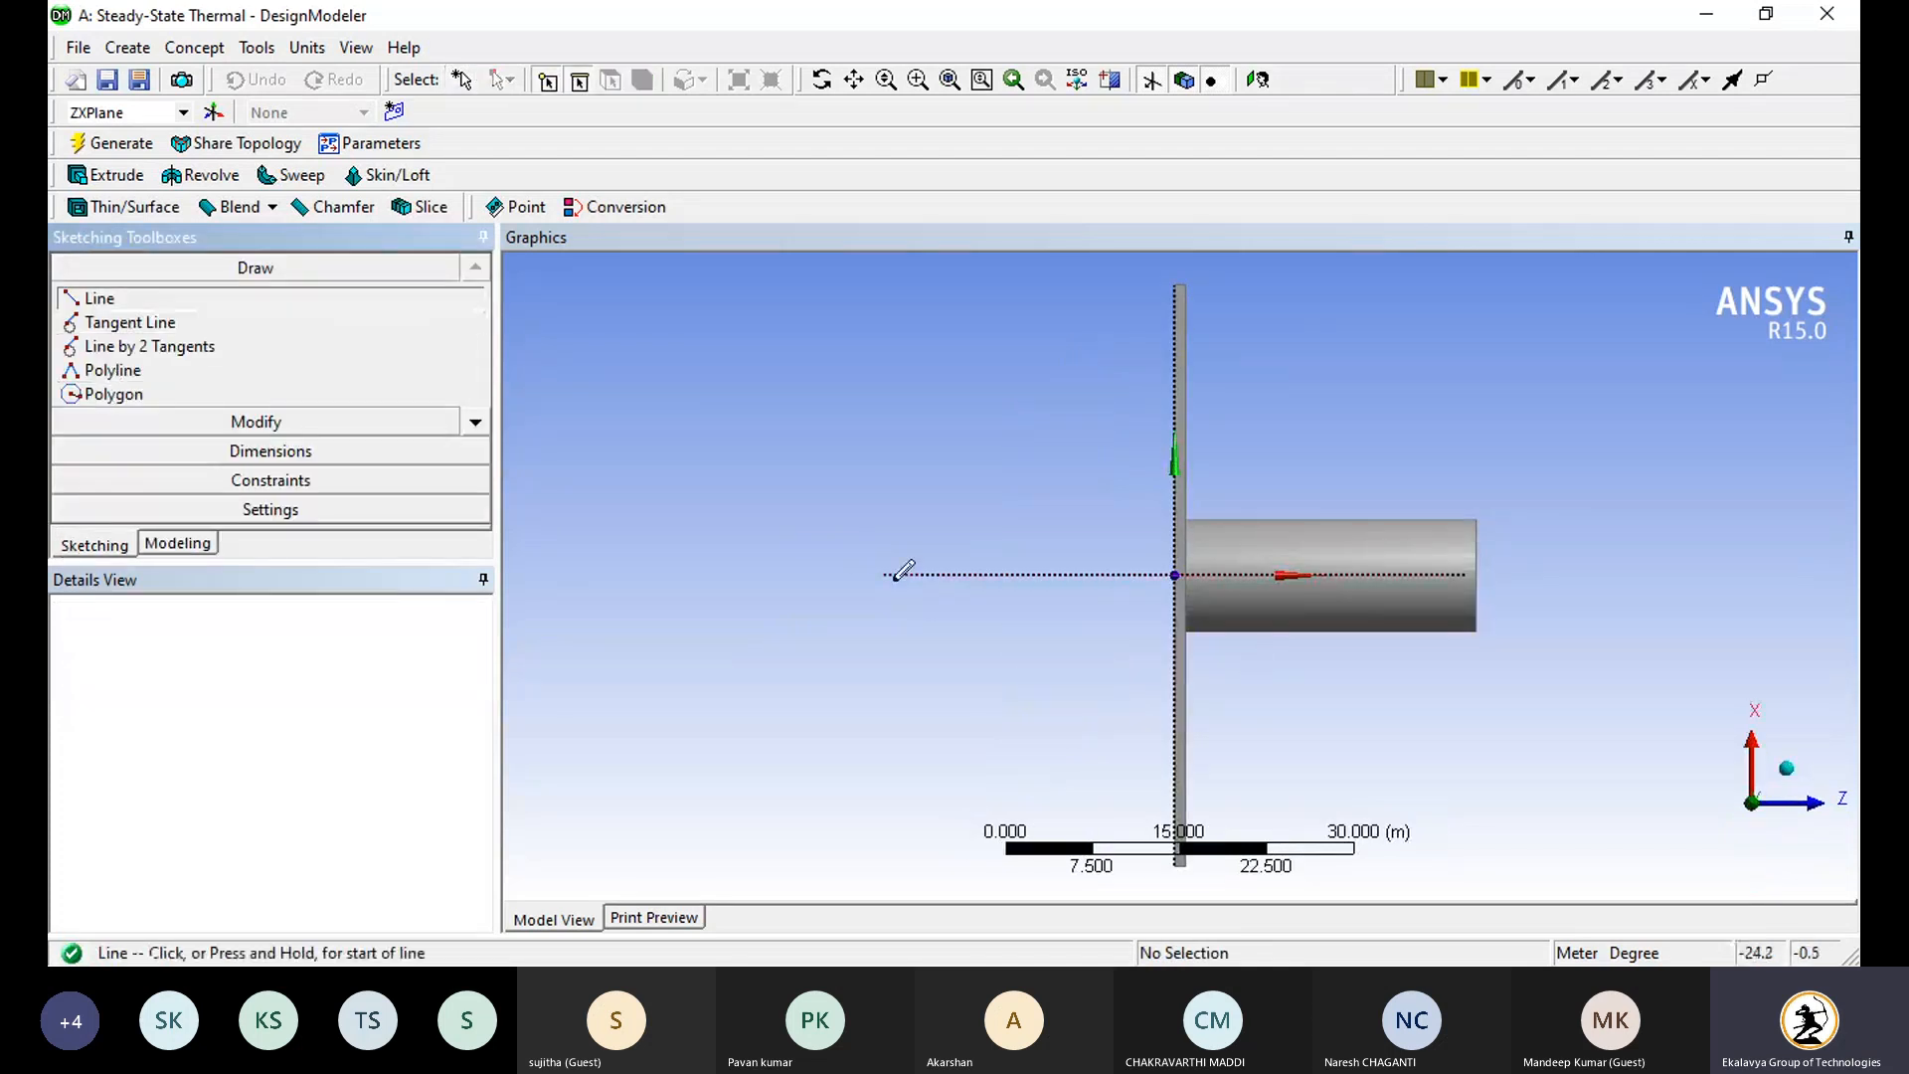
left_click(882, 574)
left_click(1462, 575)
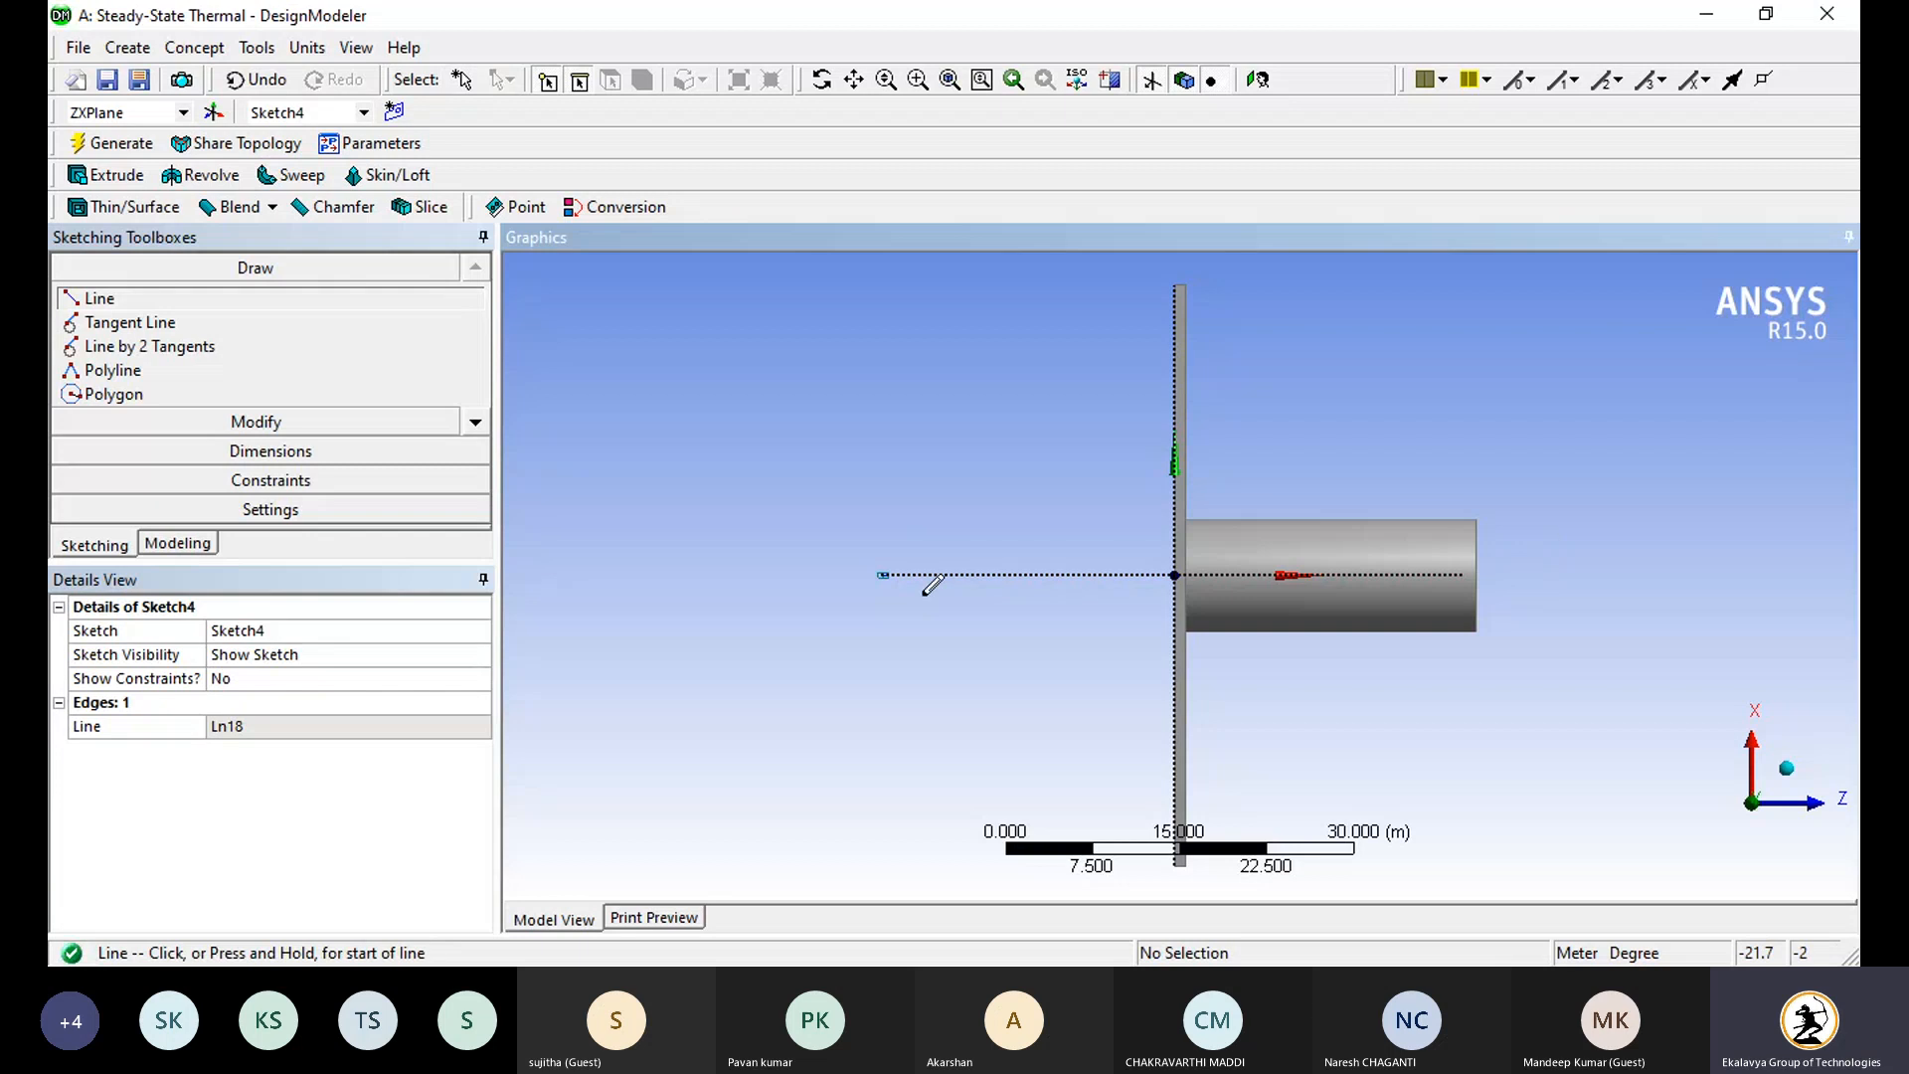
Step: Add two more lines on the same axis, the last reaching beyond the cylinder's free end, and generate the sketch
left_click(883, 575)
left_click(1175, 575)
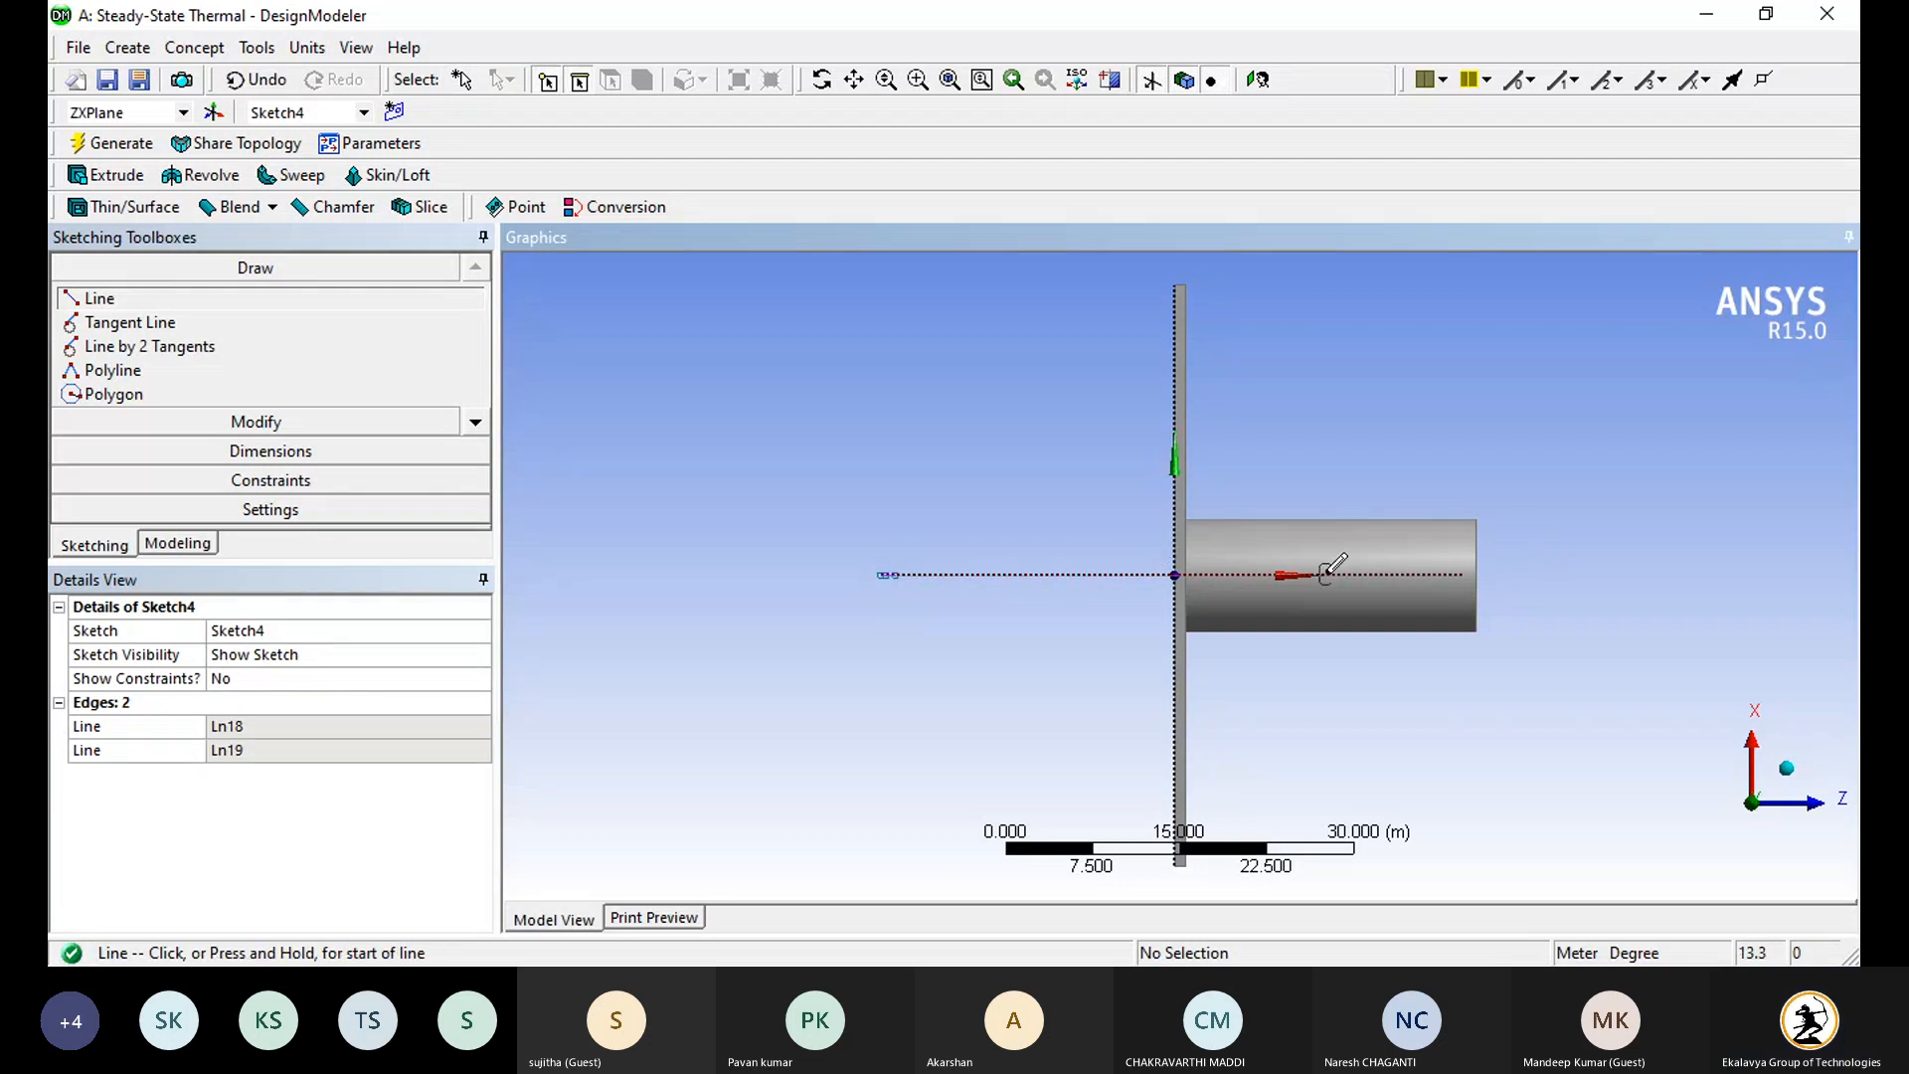
left_click(1519, 565)
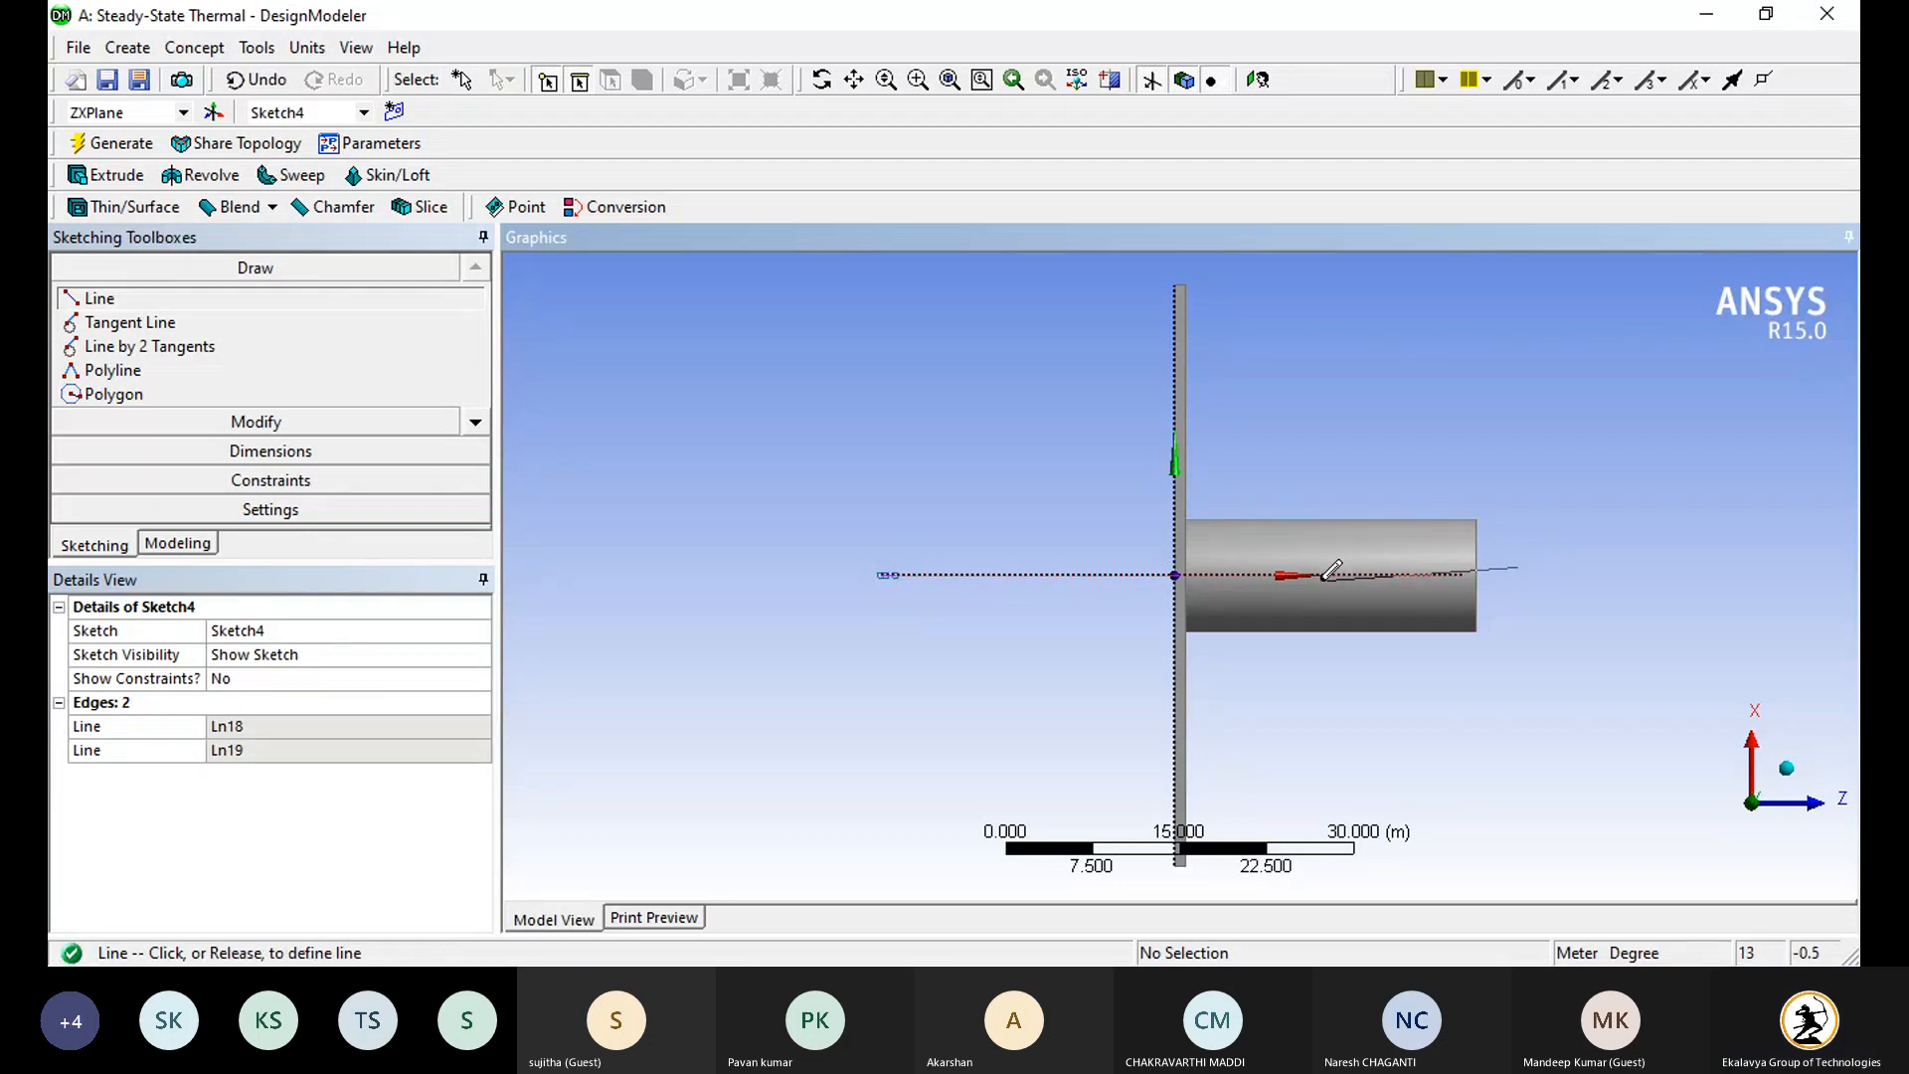
left_click(870, 574)
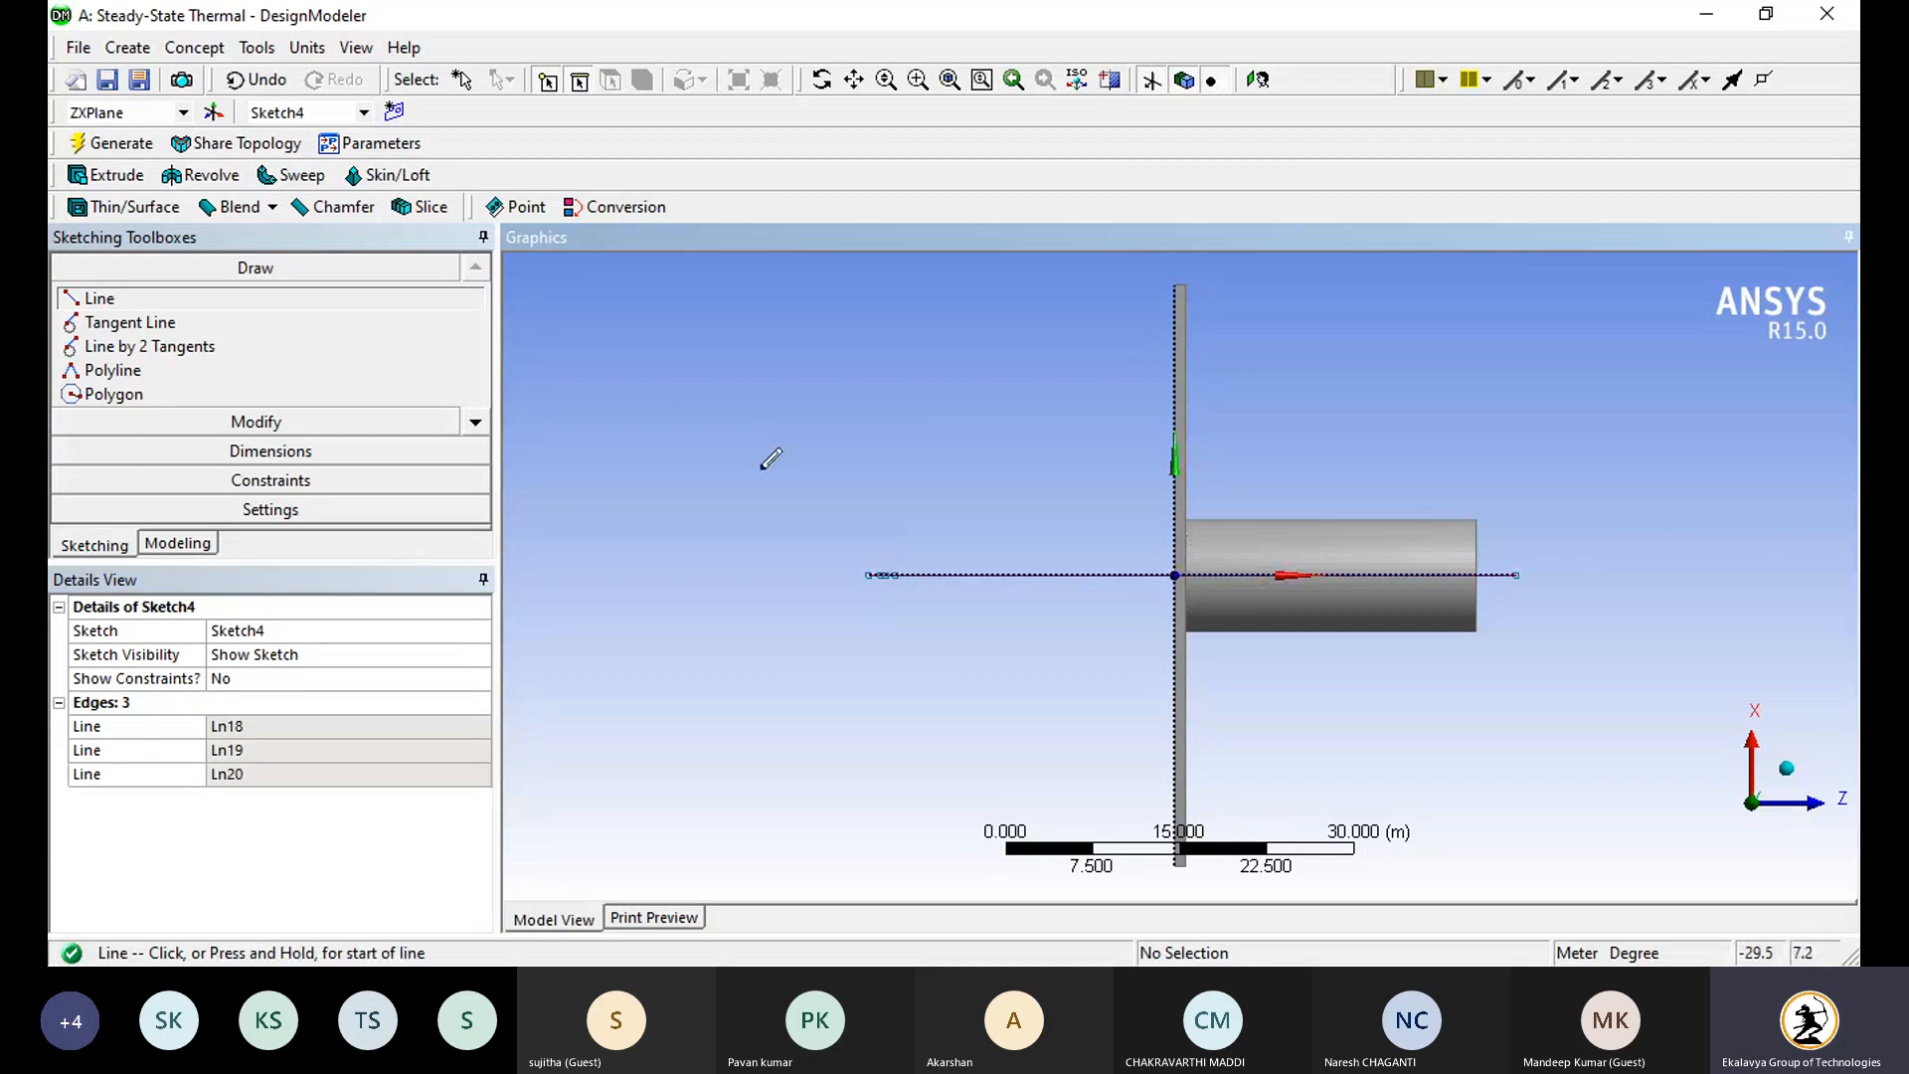
left_click(132, 146)
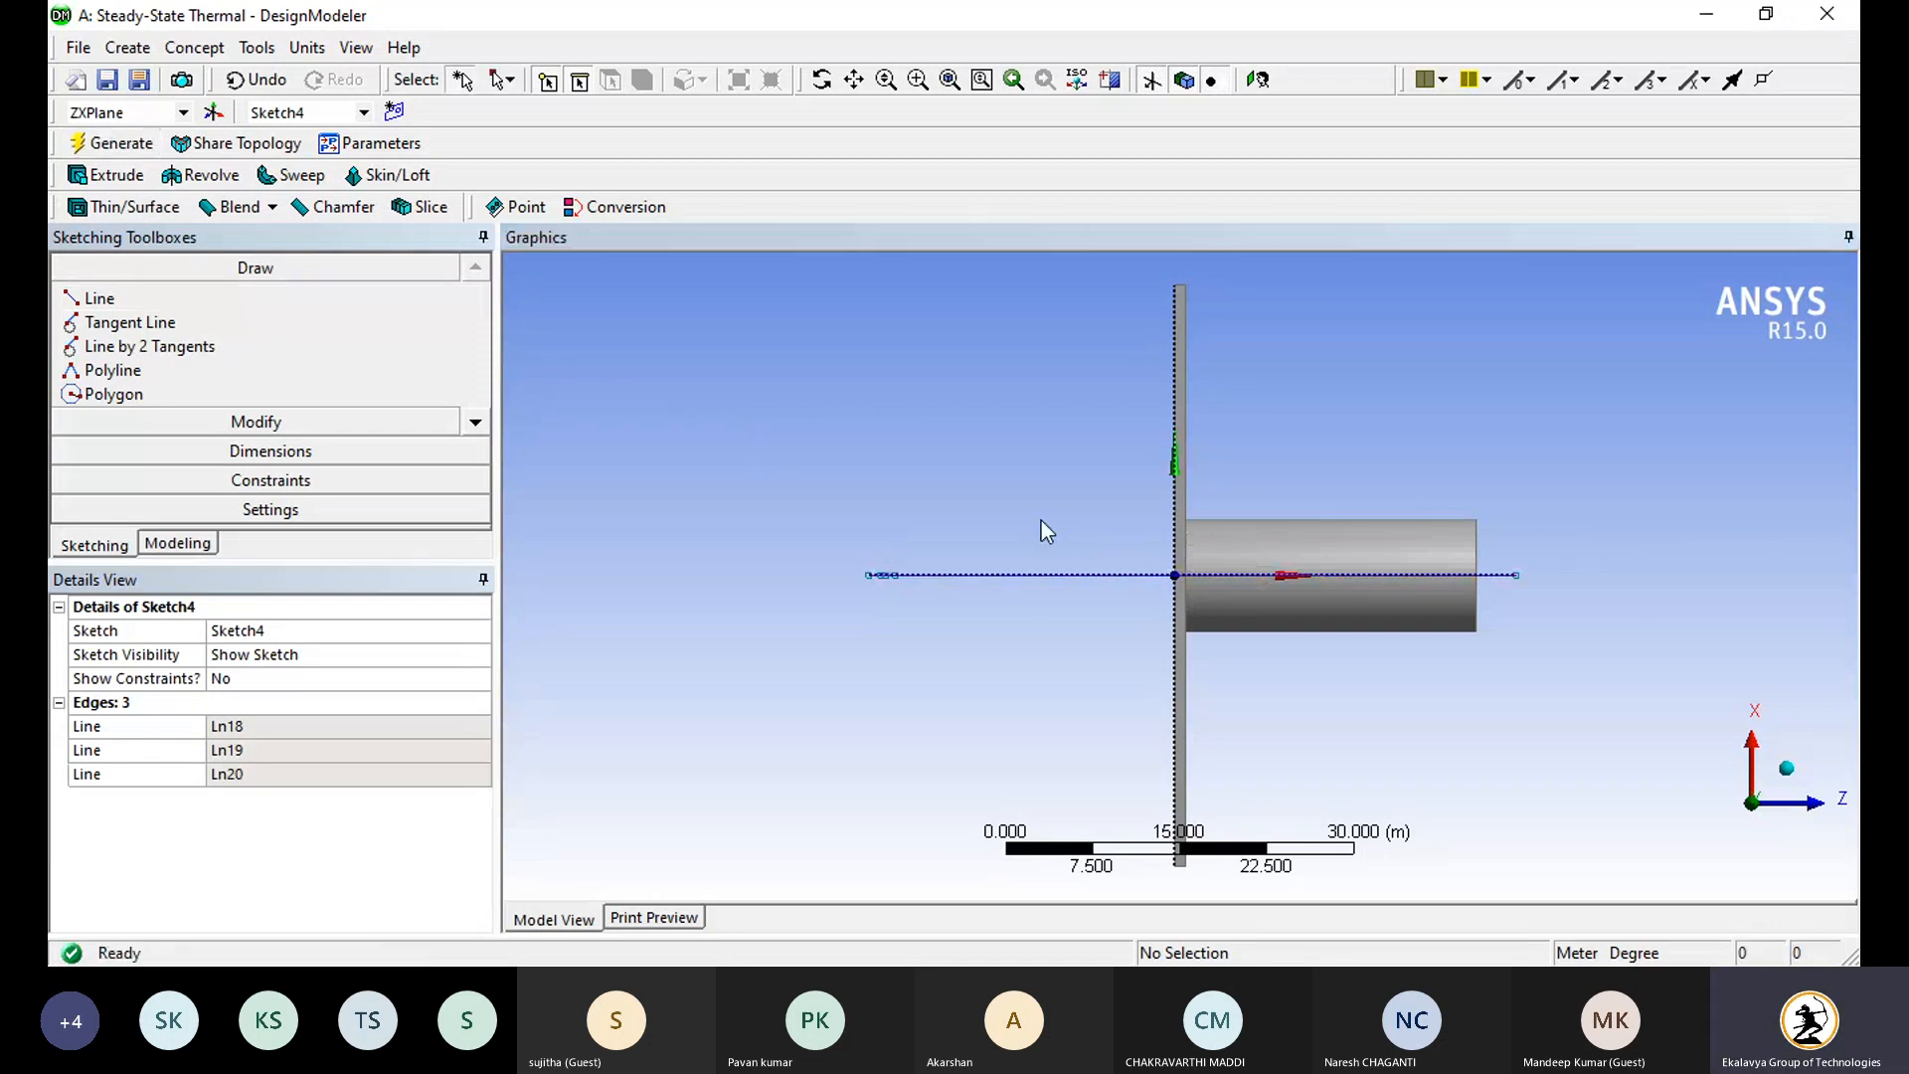
Step: Start a new linear Pattern feature and apply the plate's six faces, excluding the cylinder, as its geometry
middle_click_drag(1050, 527, 957, 462)
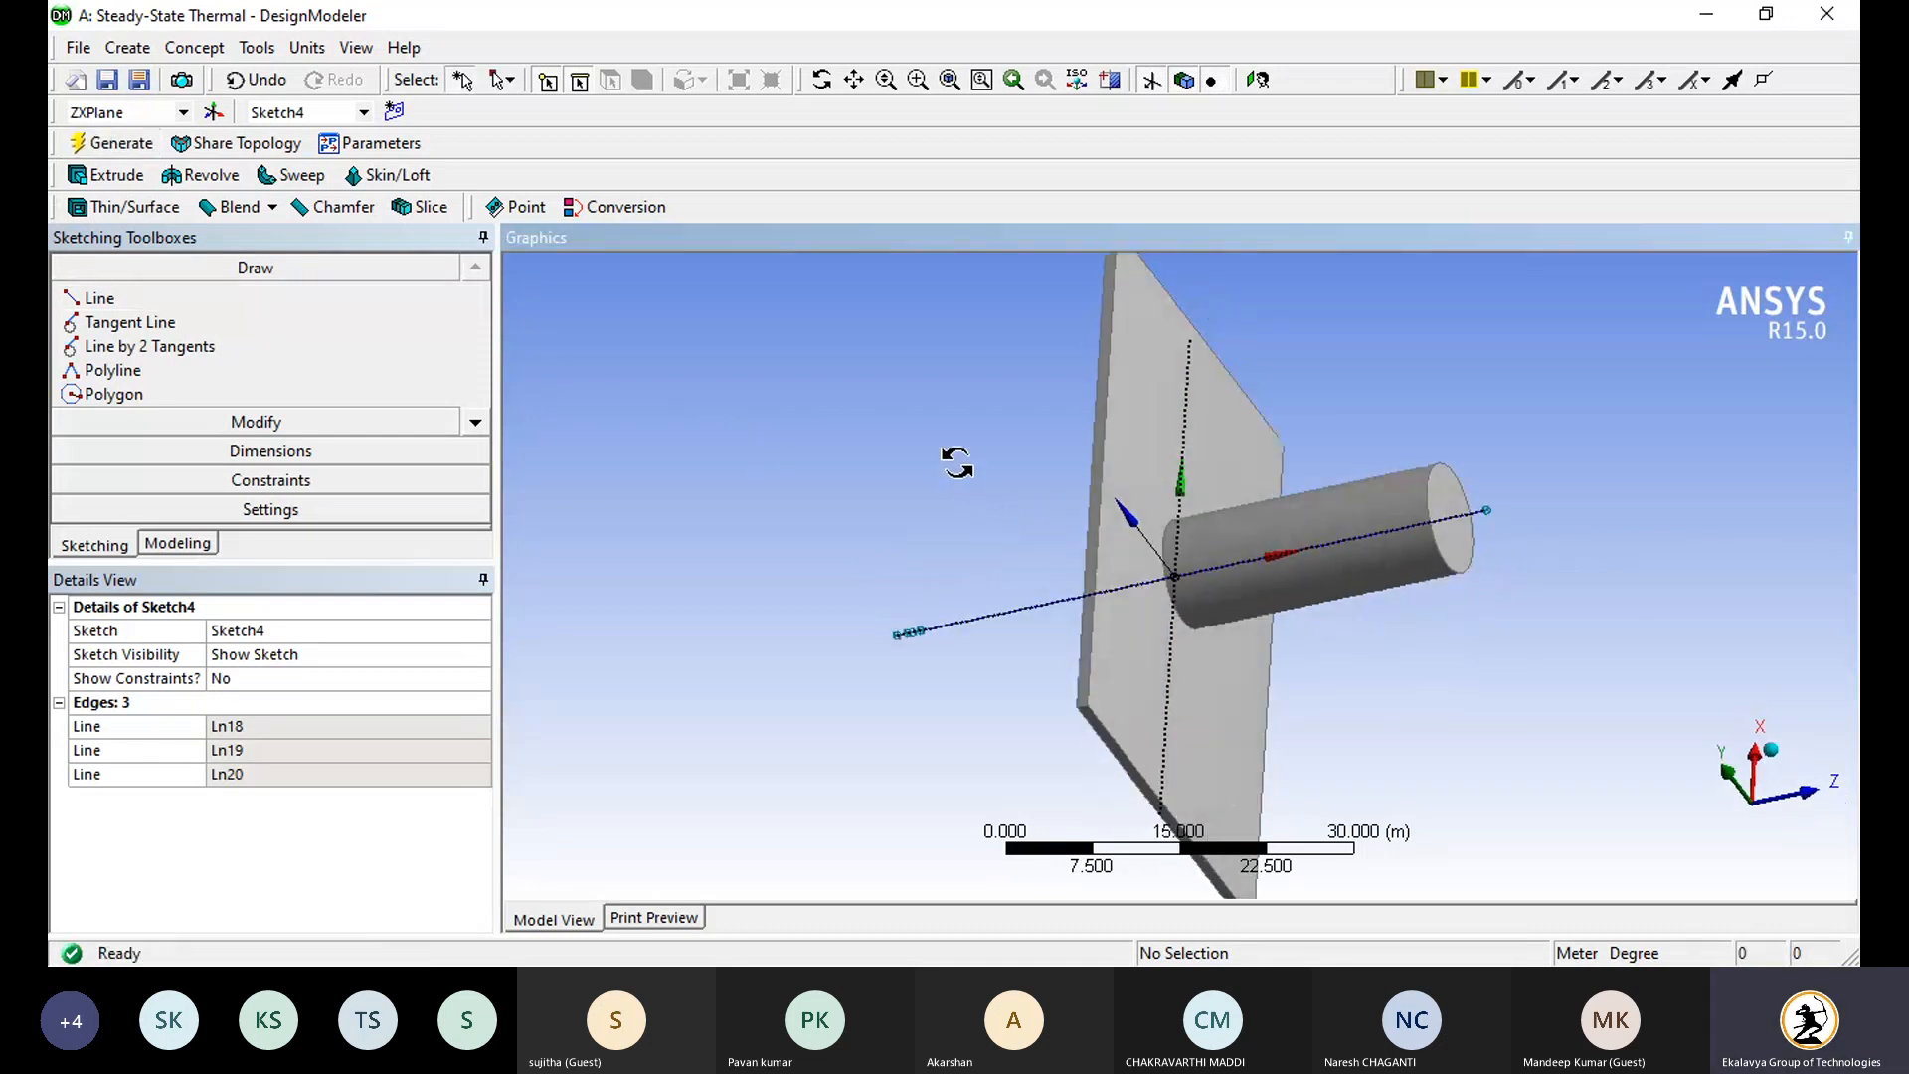
left_click(127, 48)
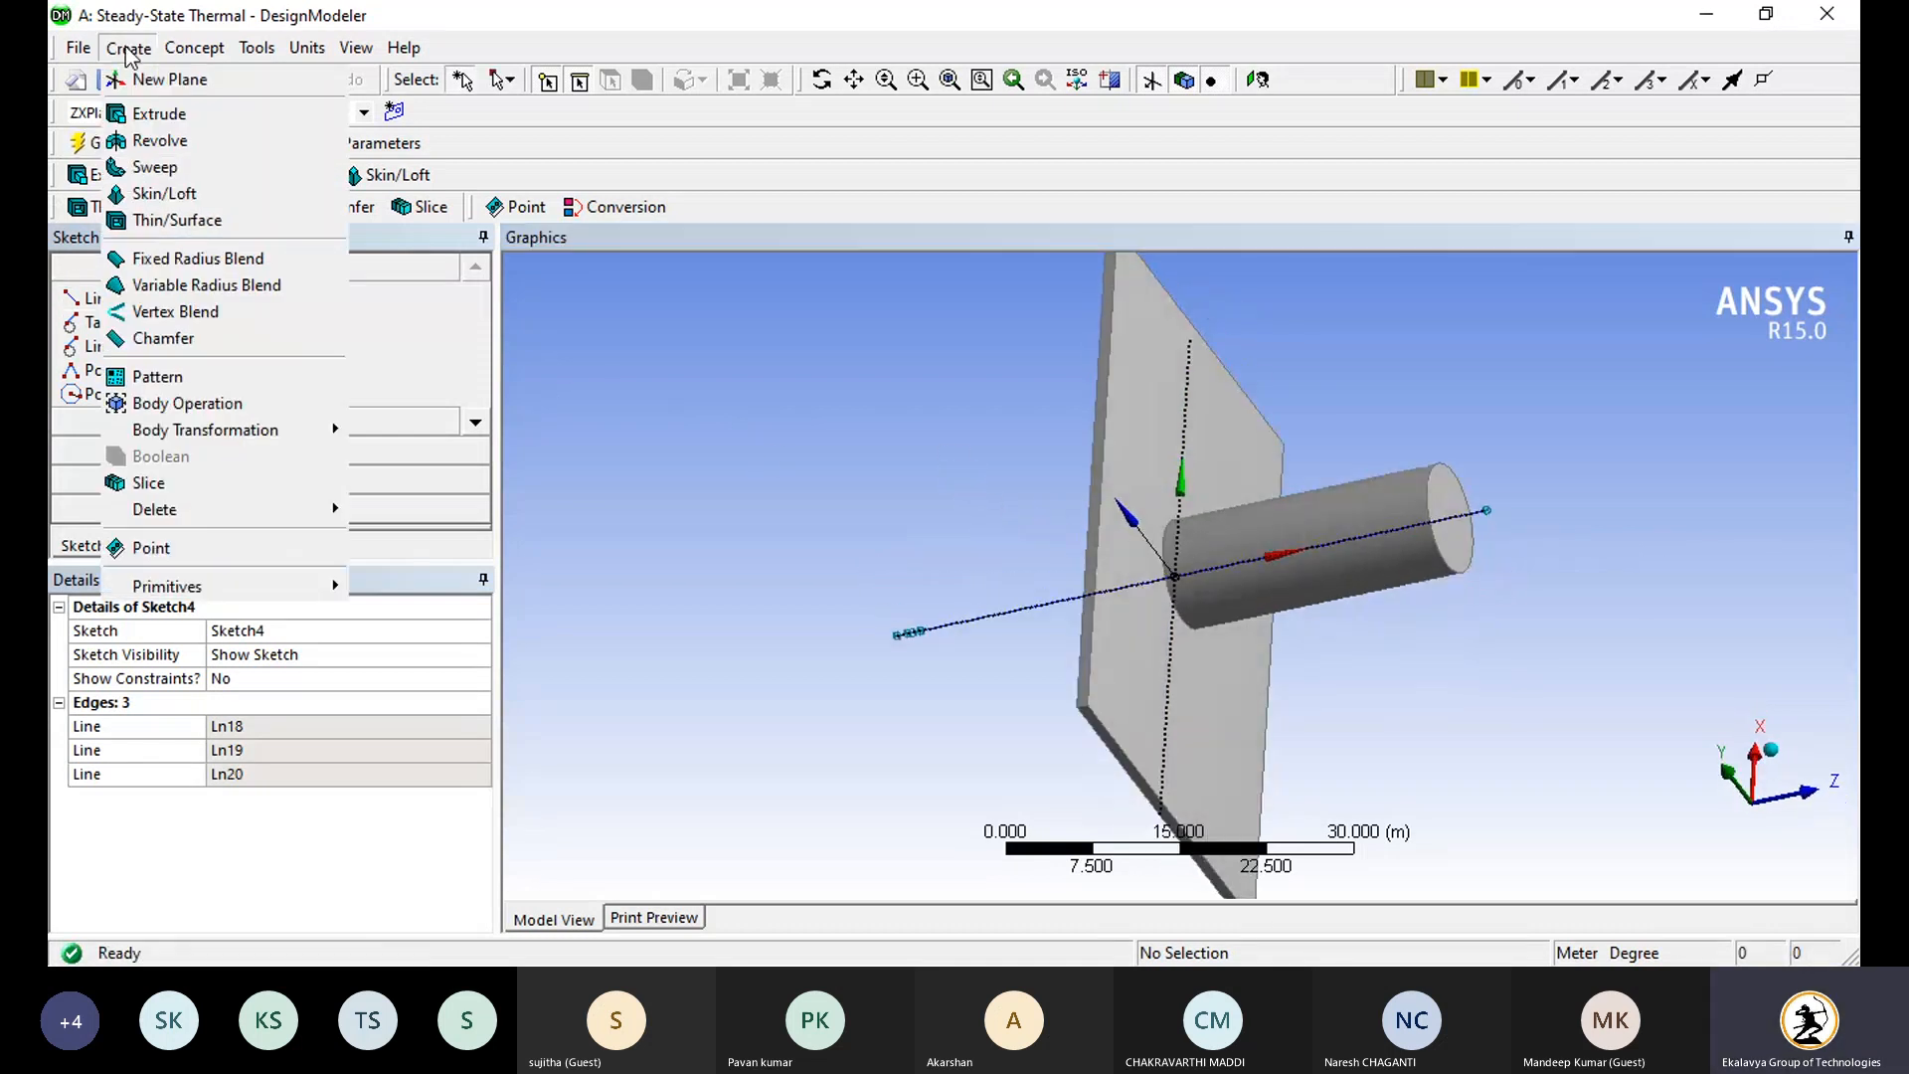
left_click(159, 377)
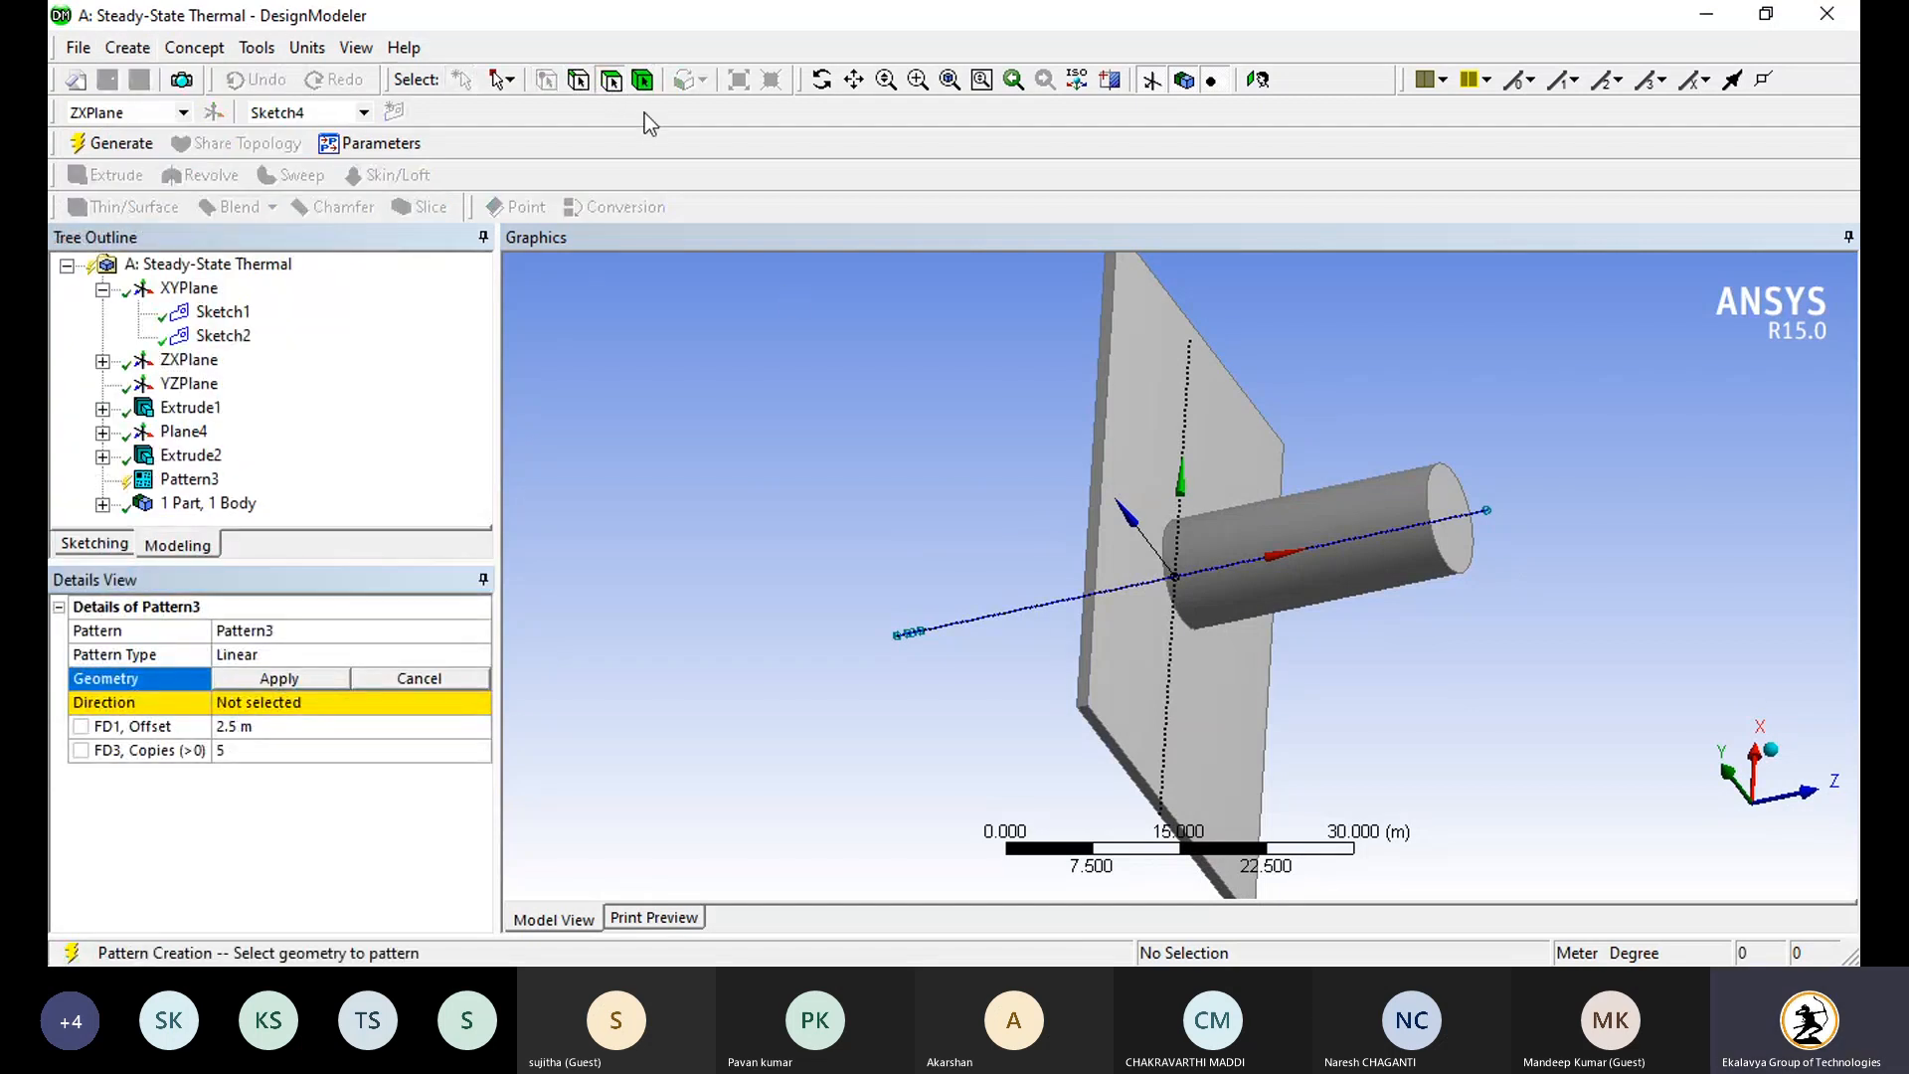
left_click(1153, 402)
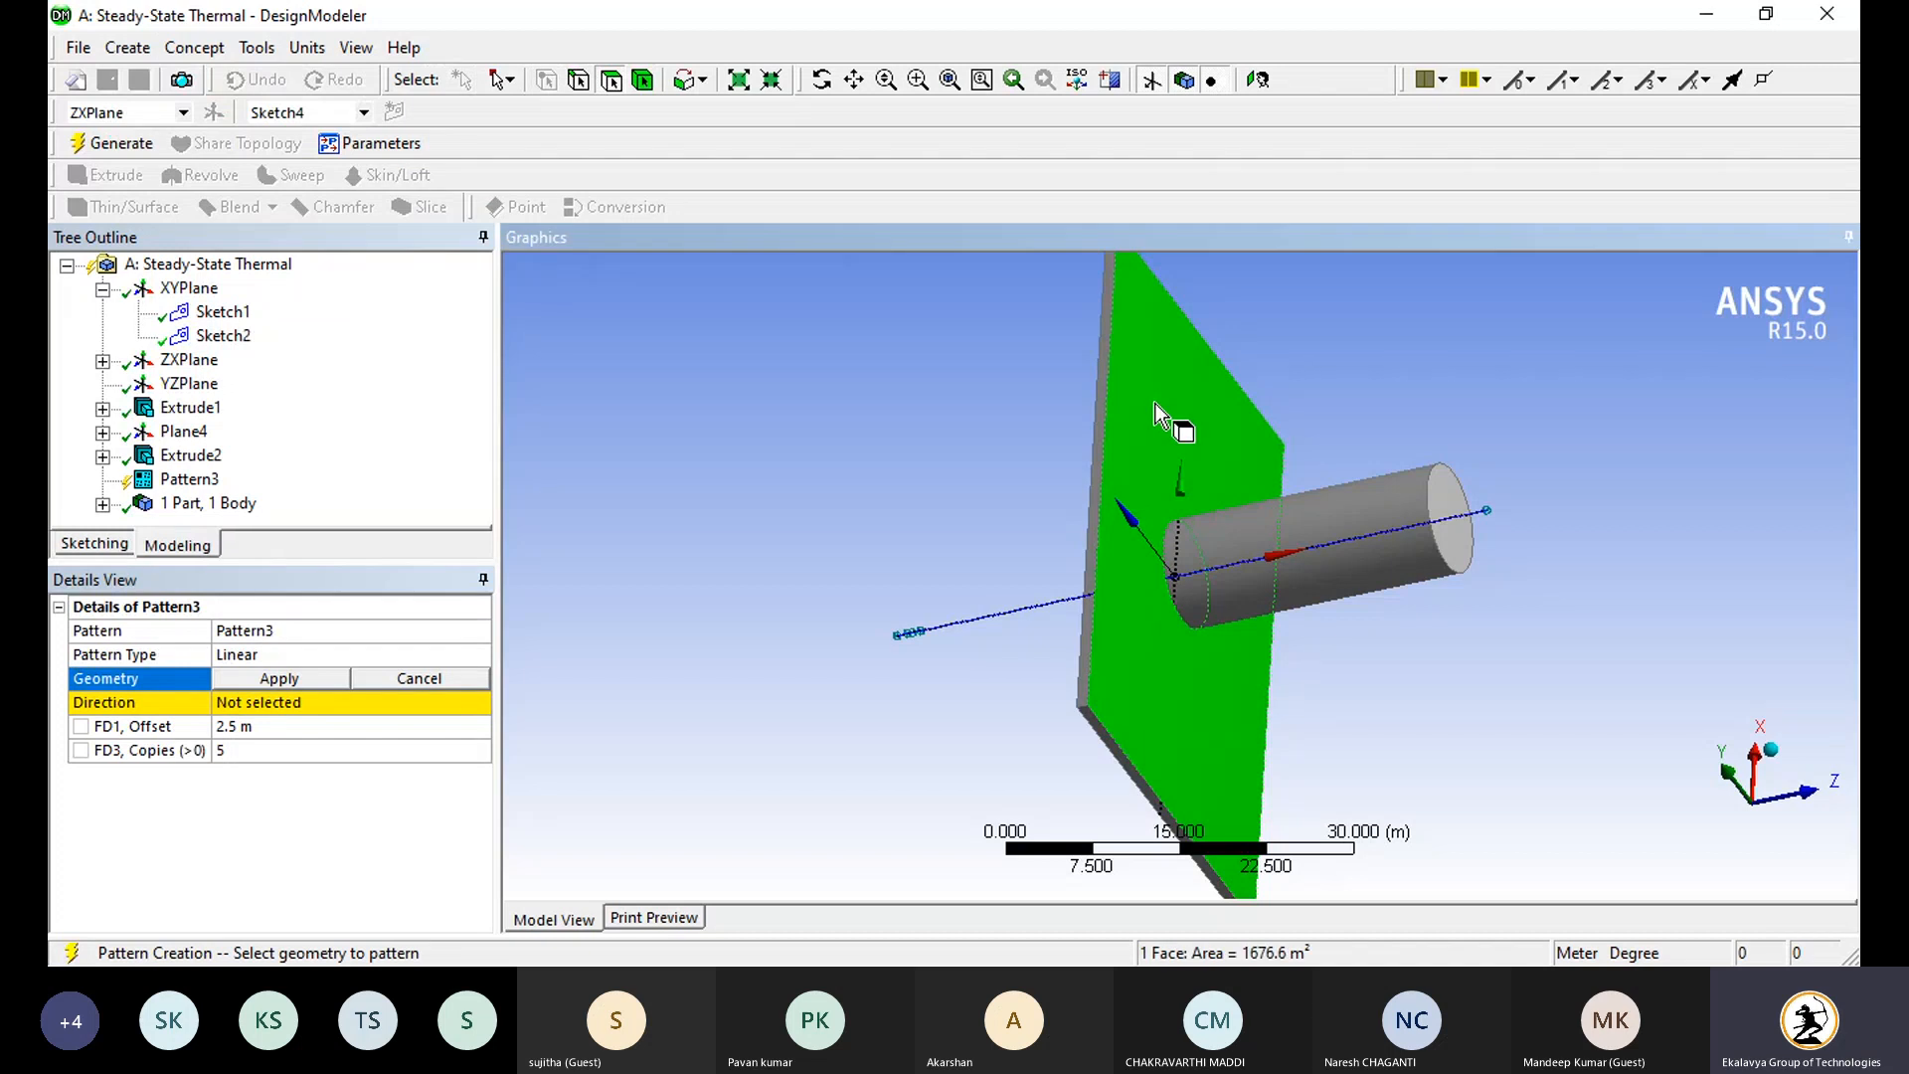
scroll(1123, 438, "down", 2)
left_click(1109, 449, "ctrl")
middle_click_drag(1110, 449, 1091, 403)
left_click(1153, 527, "ctrl")
left_click(1188, 464, "ctrl")
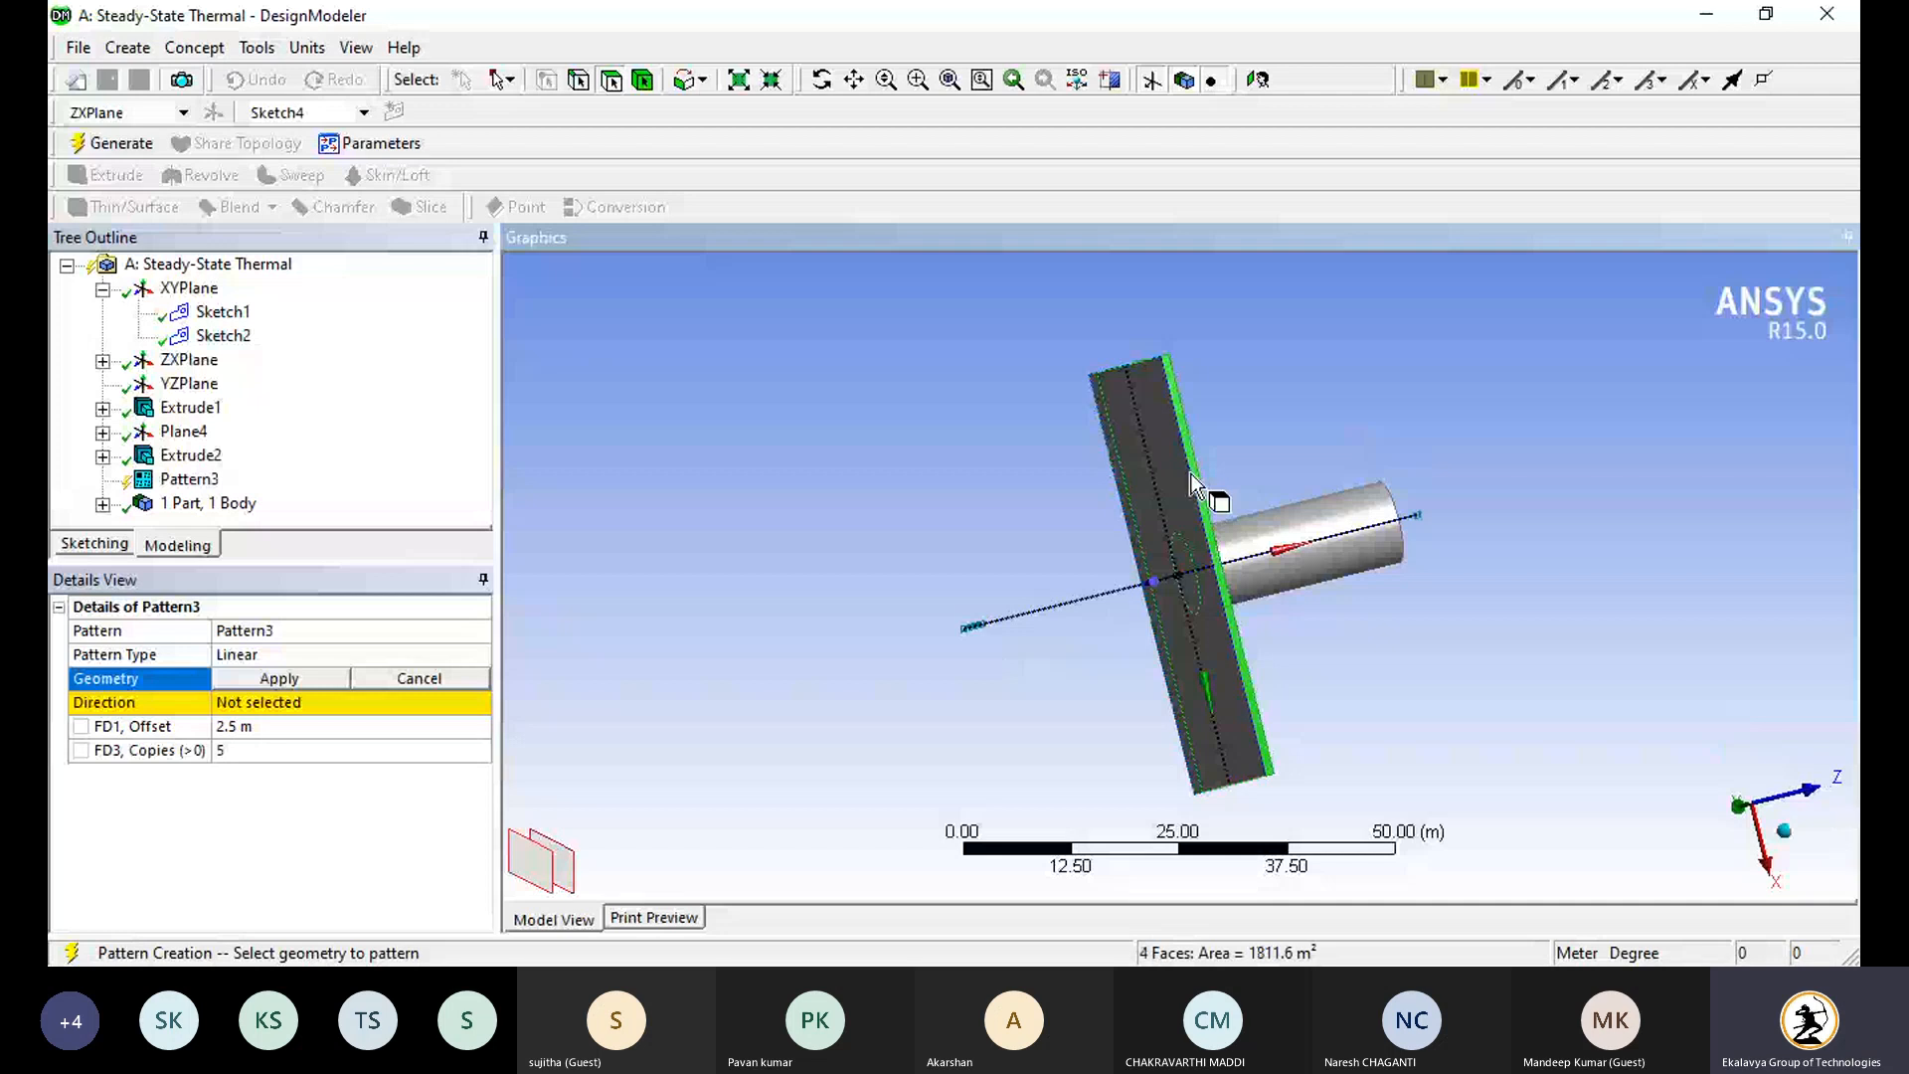
middle_click_drag(1191, 482, 974, 438)
left_click(1237, 564, "ctrl")
left_click(1179, 527, "ctrl")
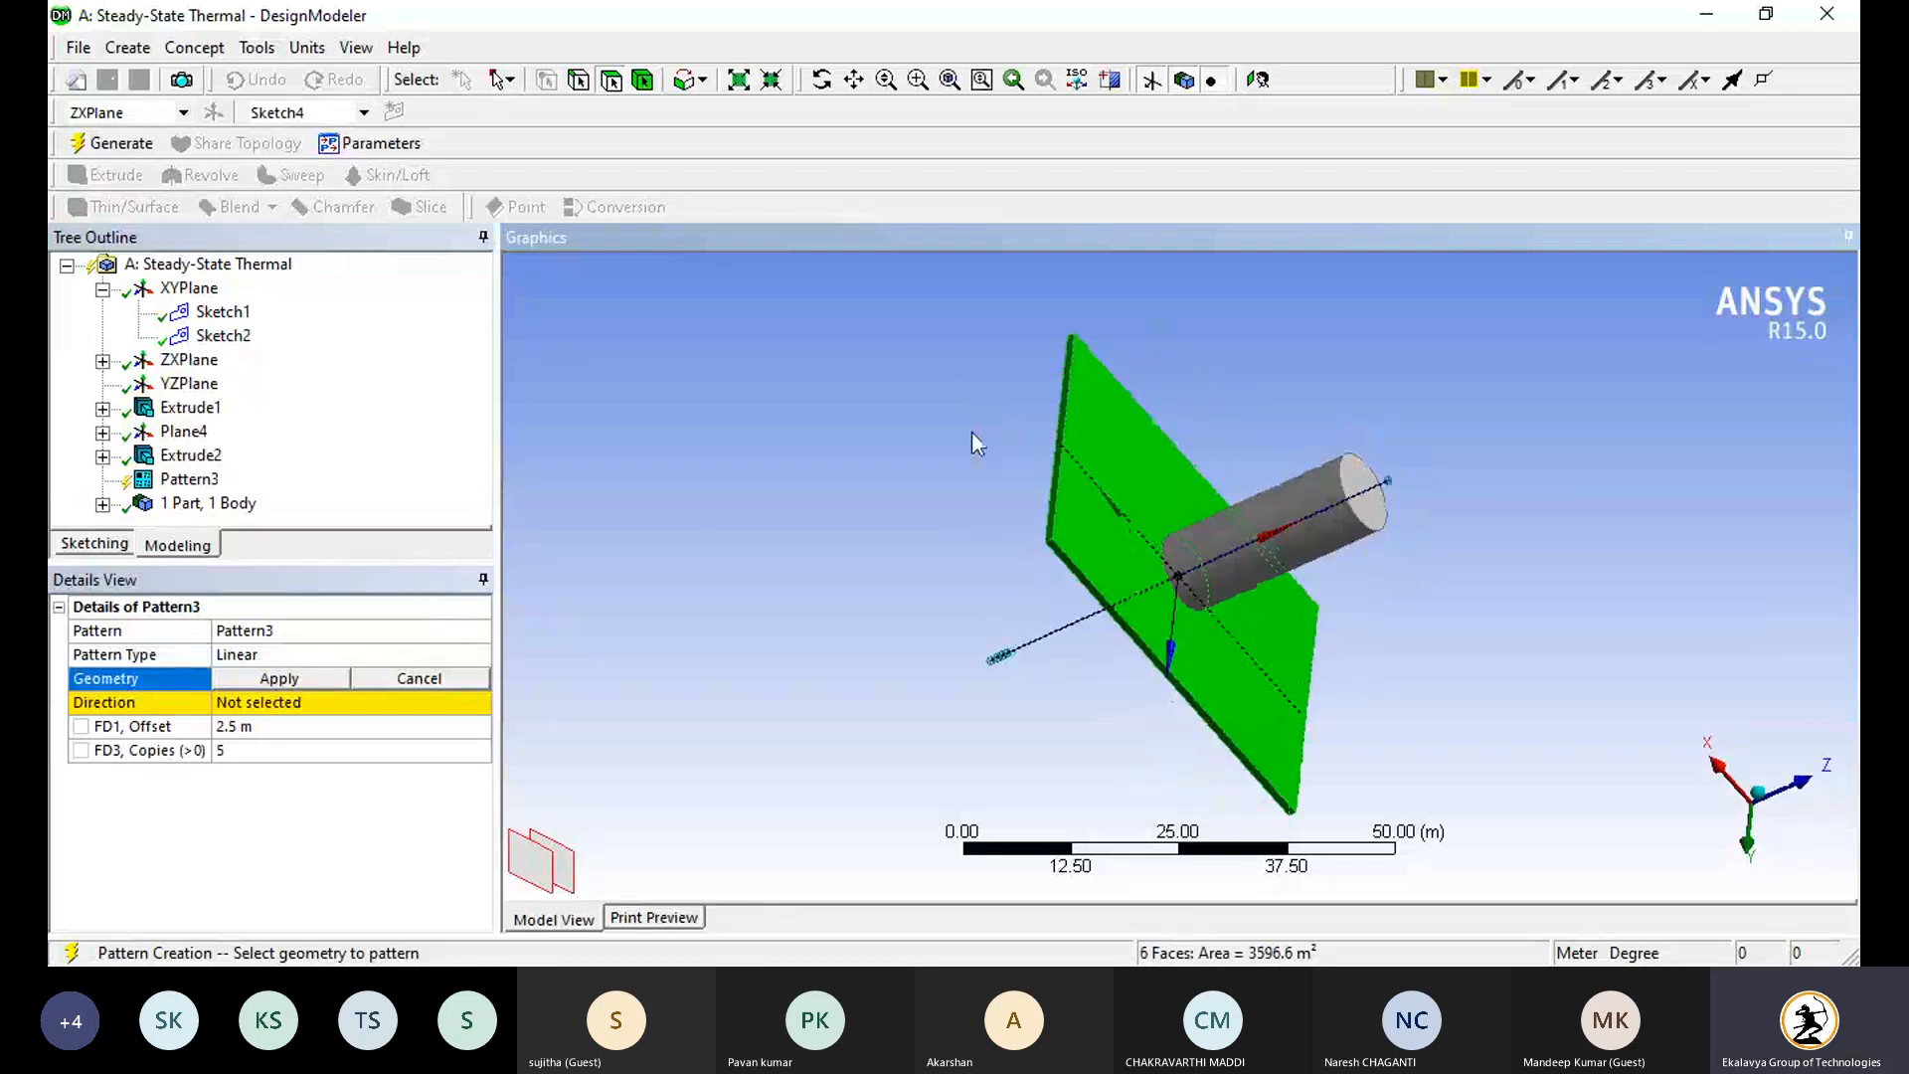
left_click(316, 682)
Step: Apply the sketched axis line as the pattern direction, flipped to point from the plate toward the cylinder's free end, and generate
left_click(316, 703)
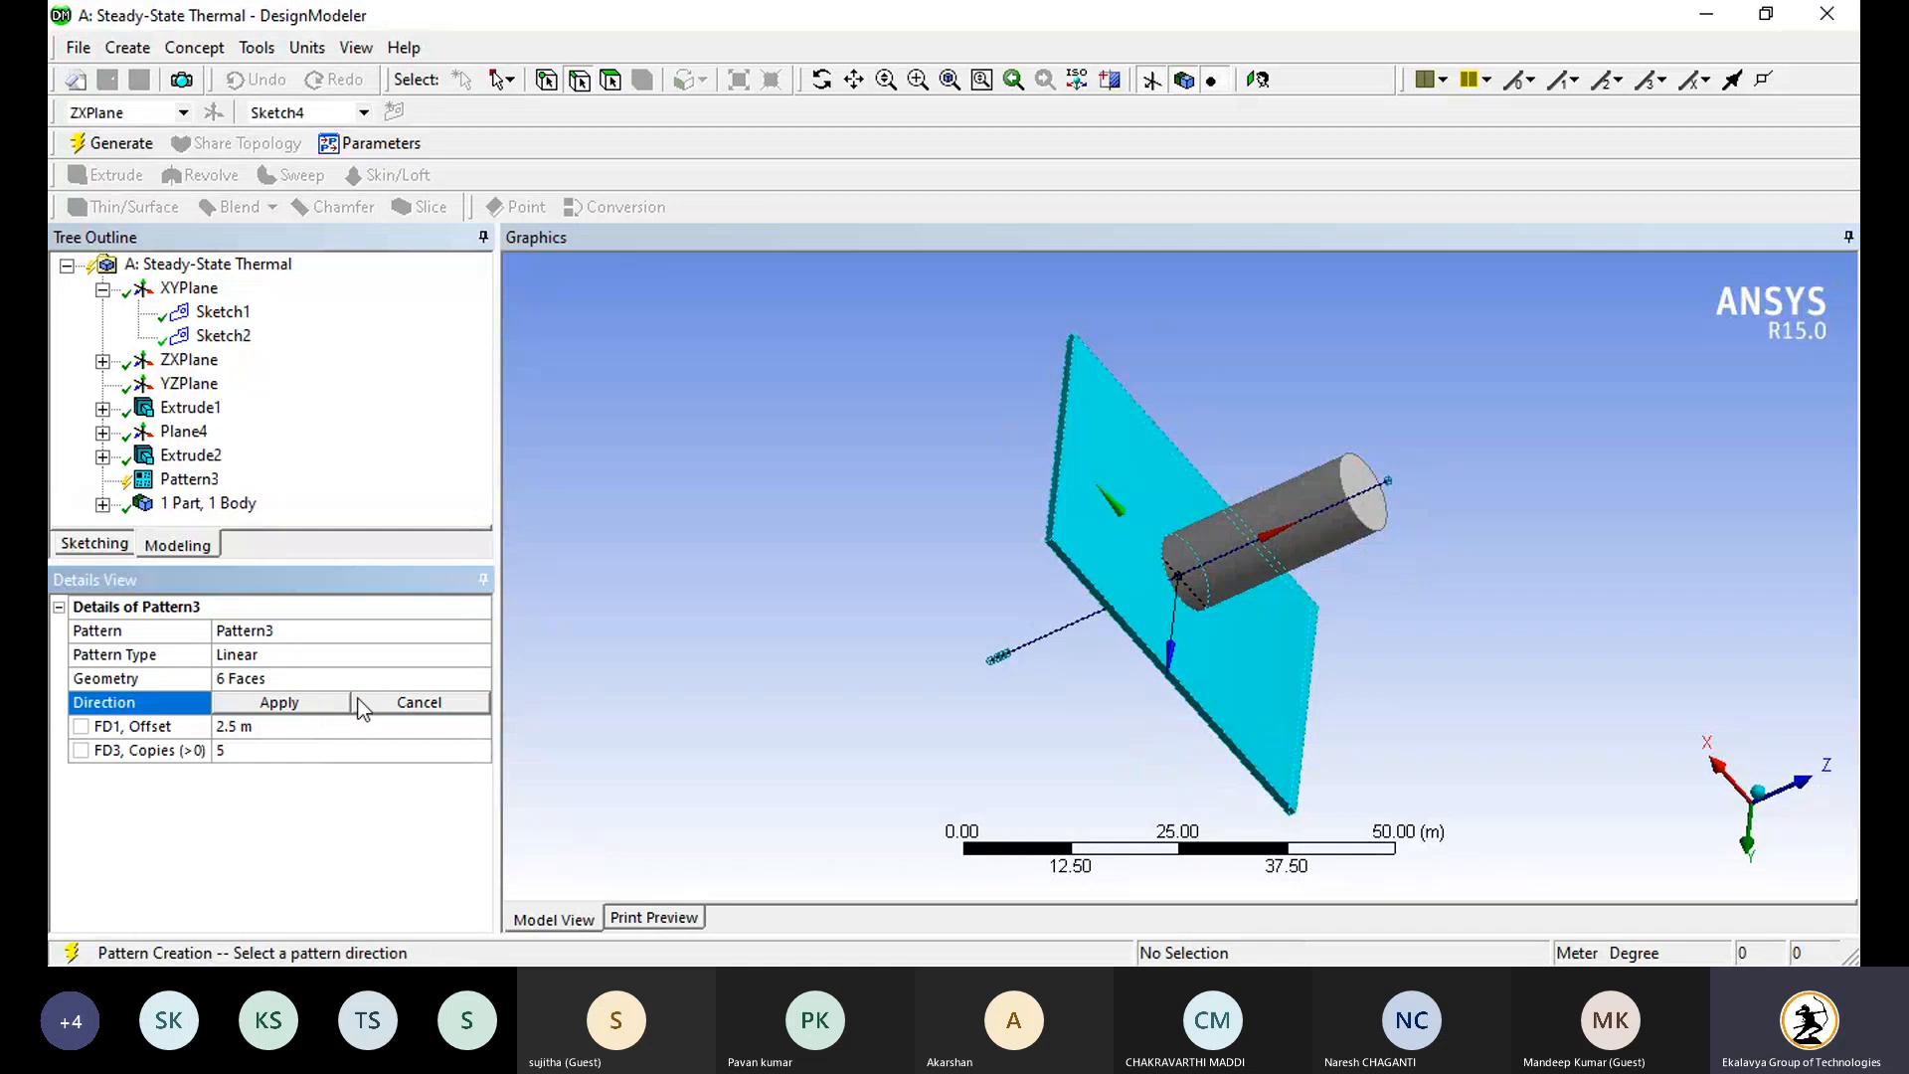
left_click(1388, 479)
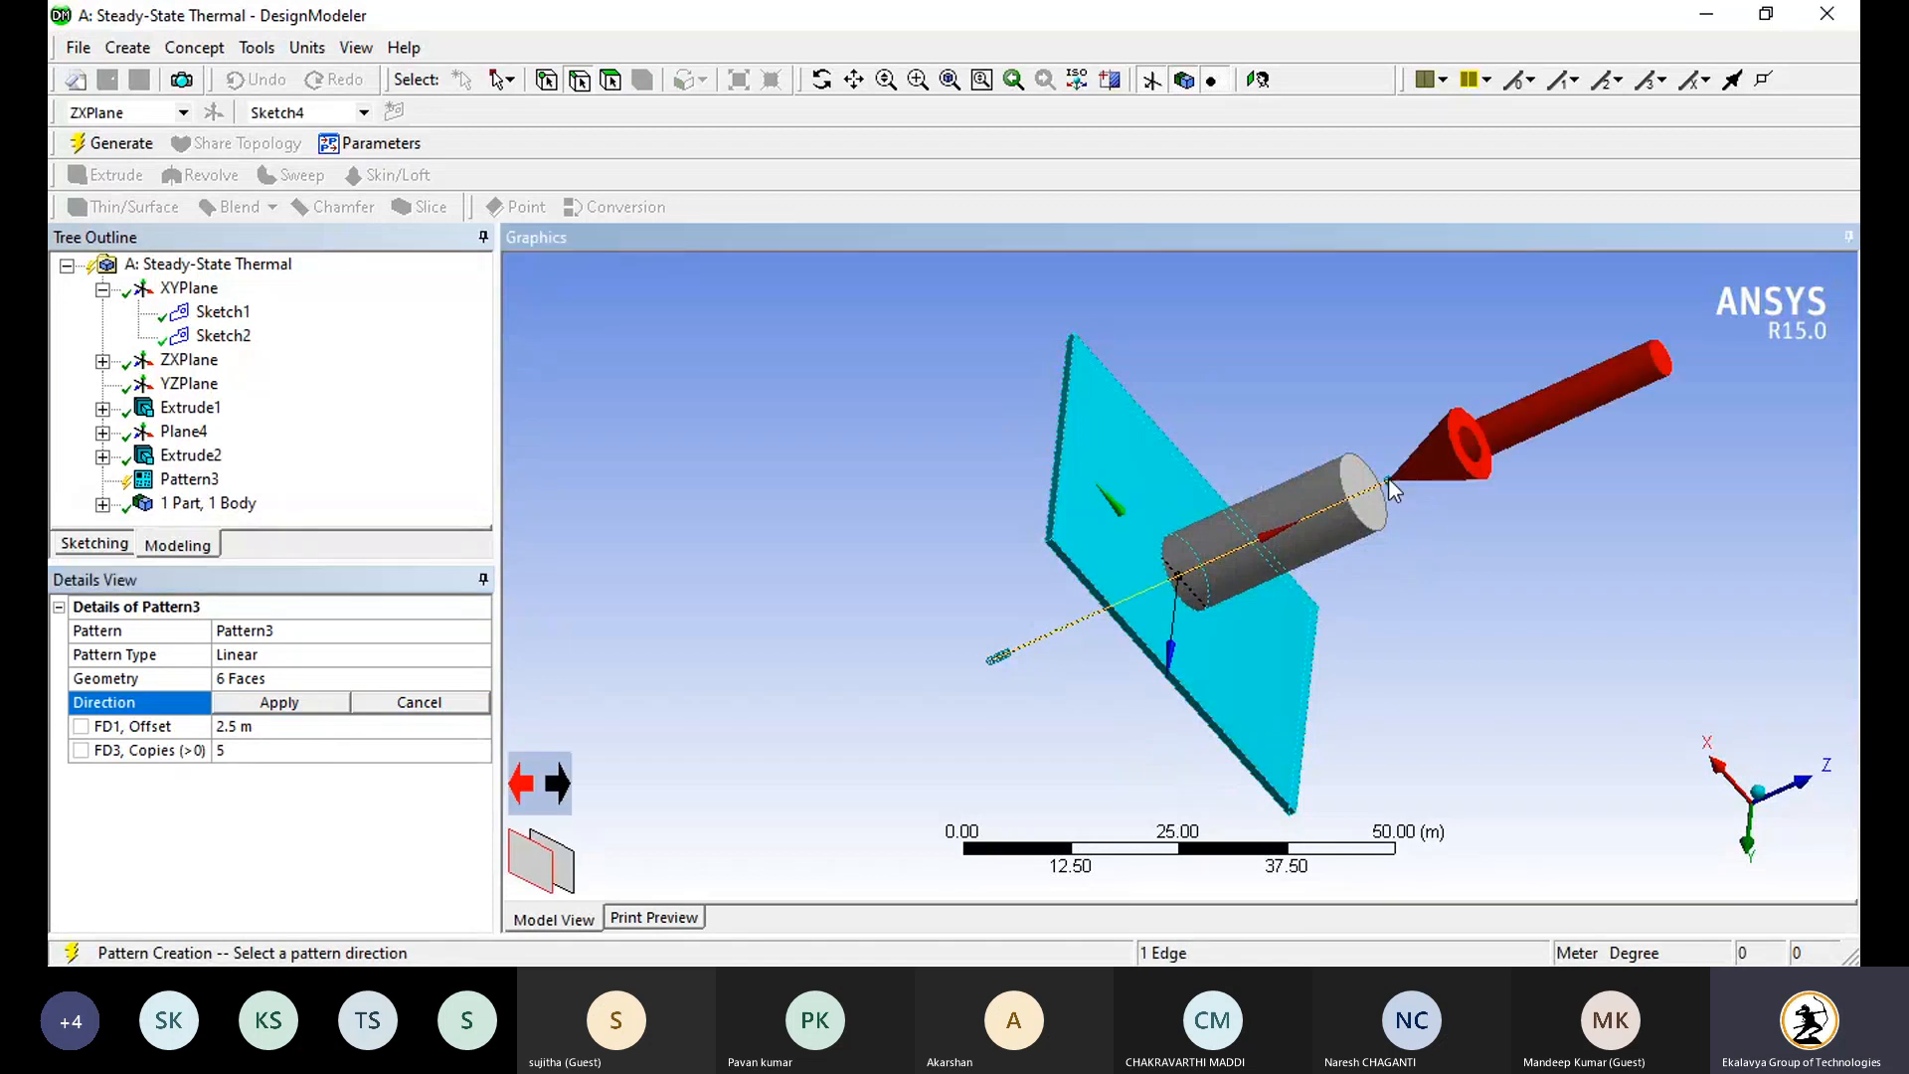
left_click(527, 786)
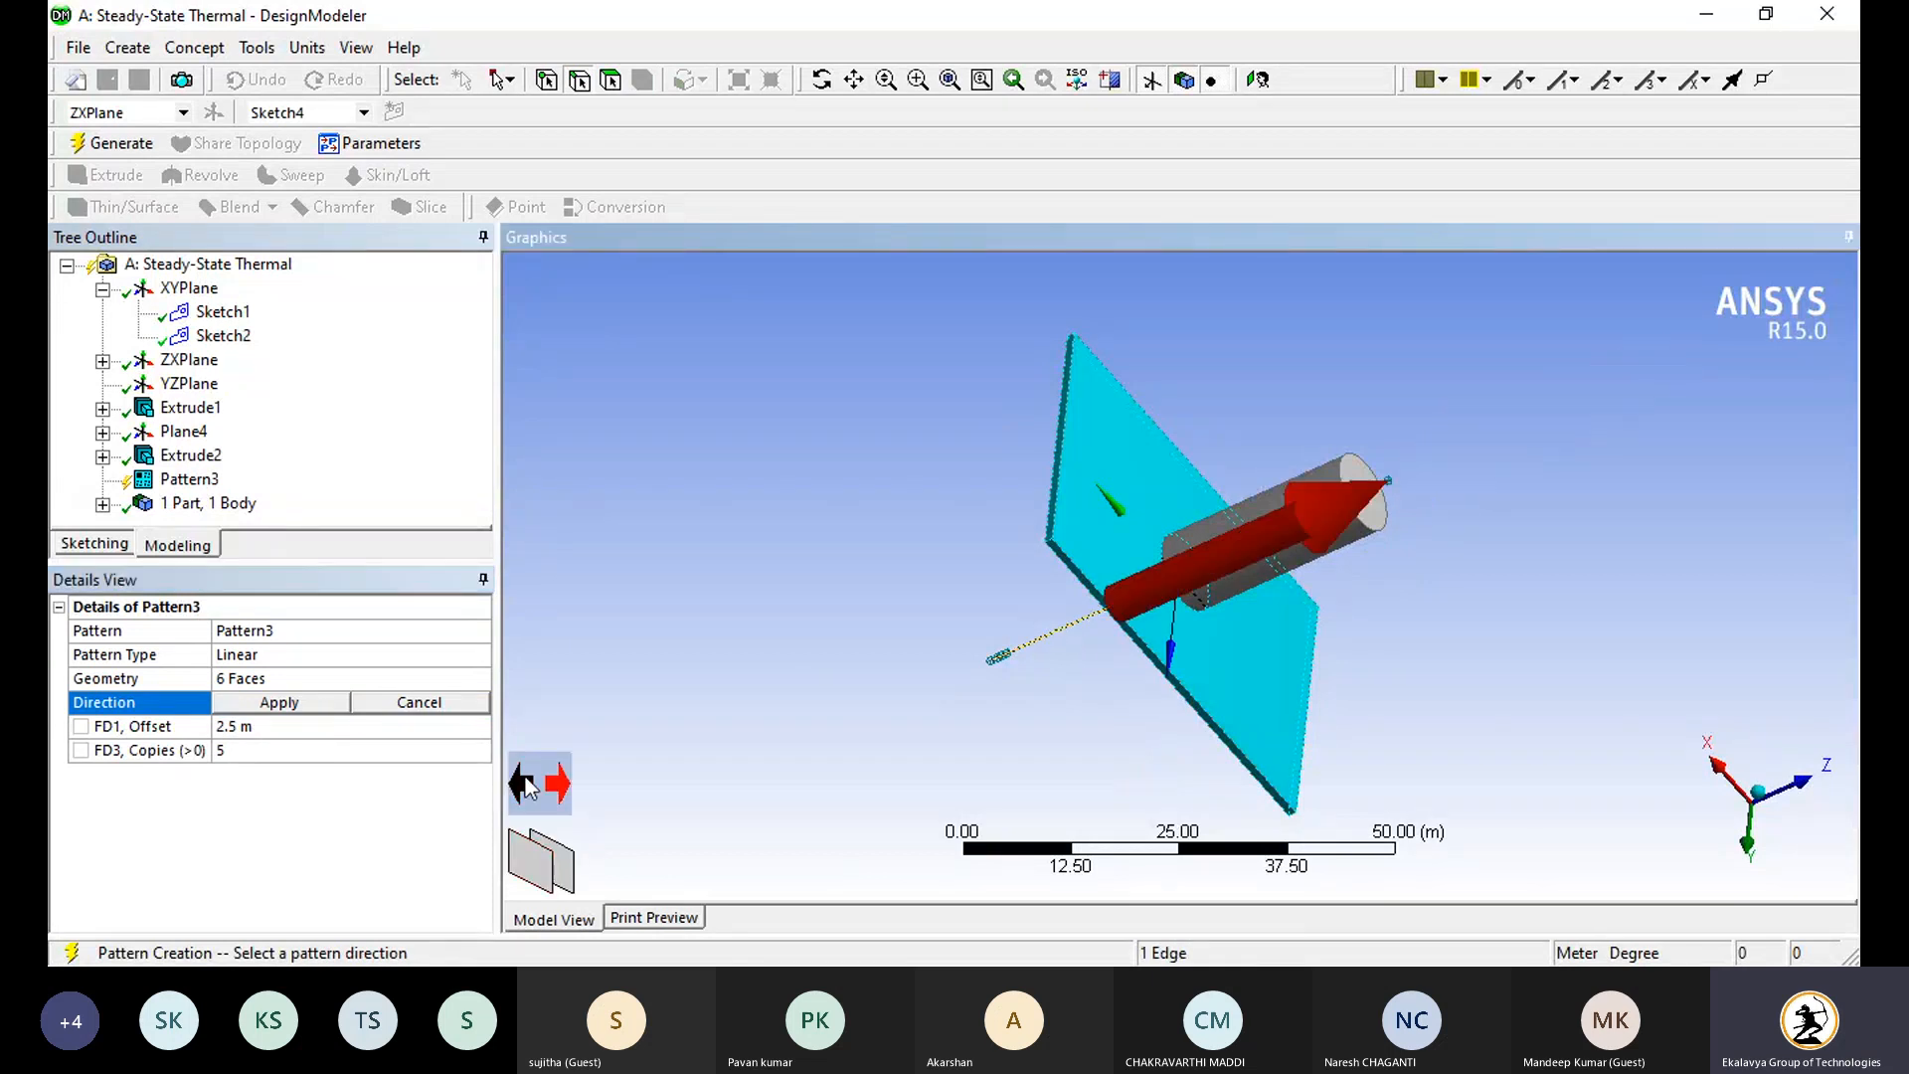
left_click(279, 703)
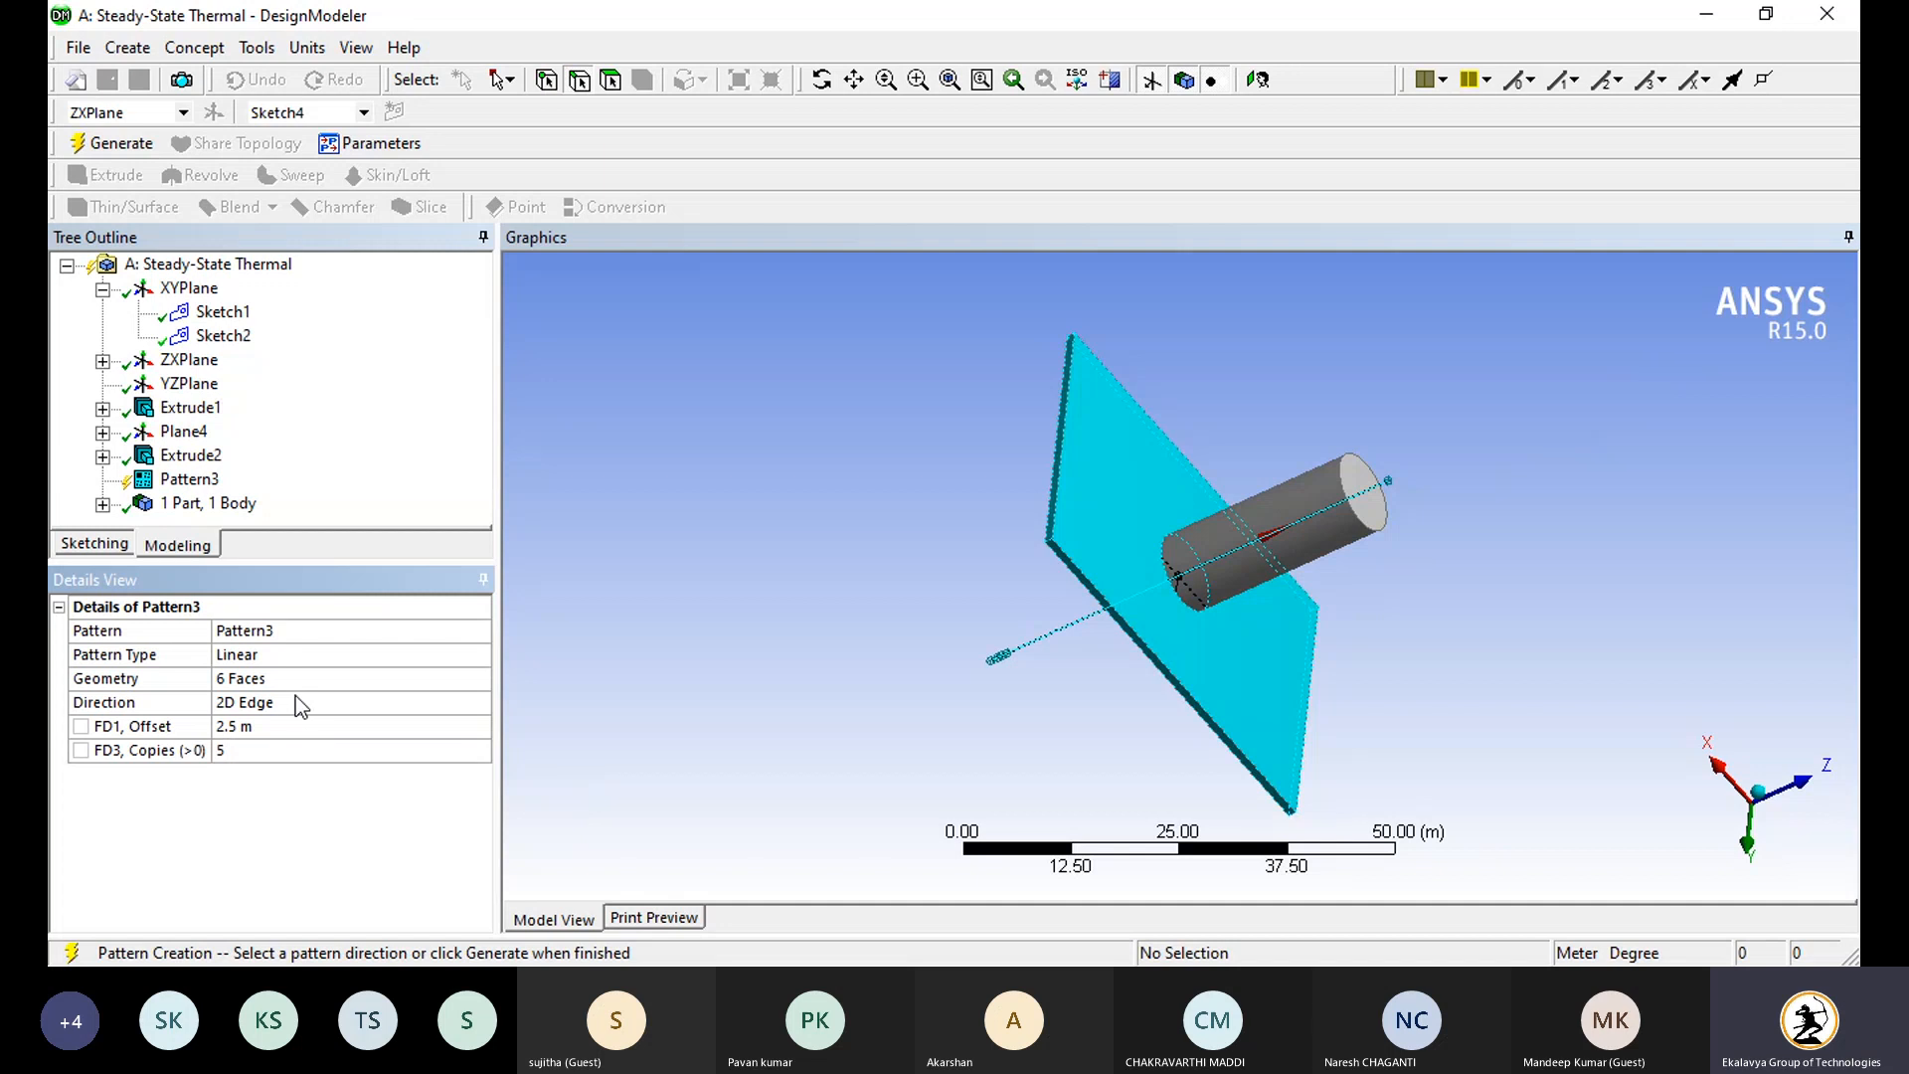
middle_click_drag(1034, 796, 1046, 710)
left_click(116, 144)
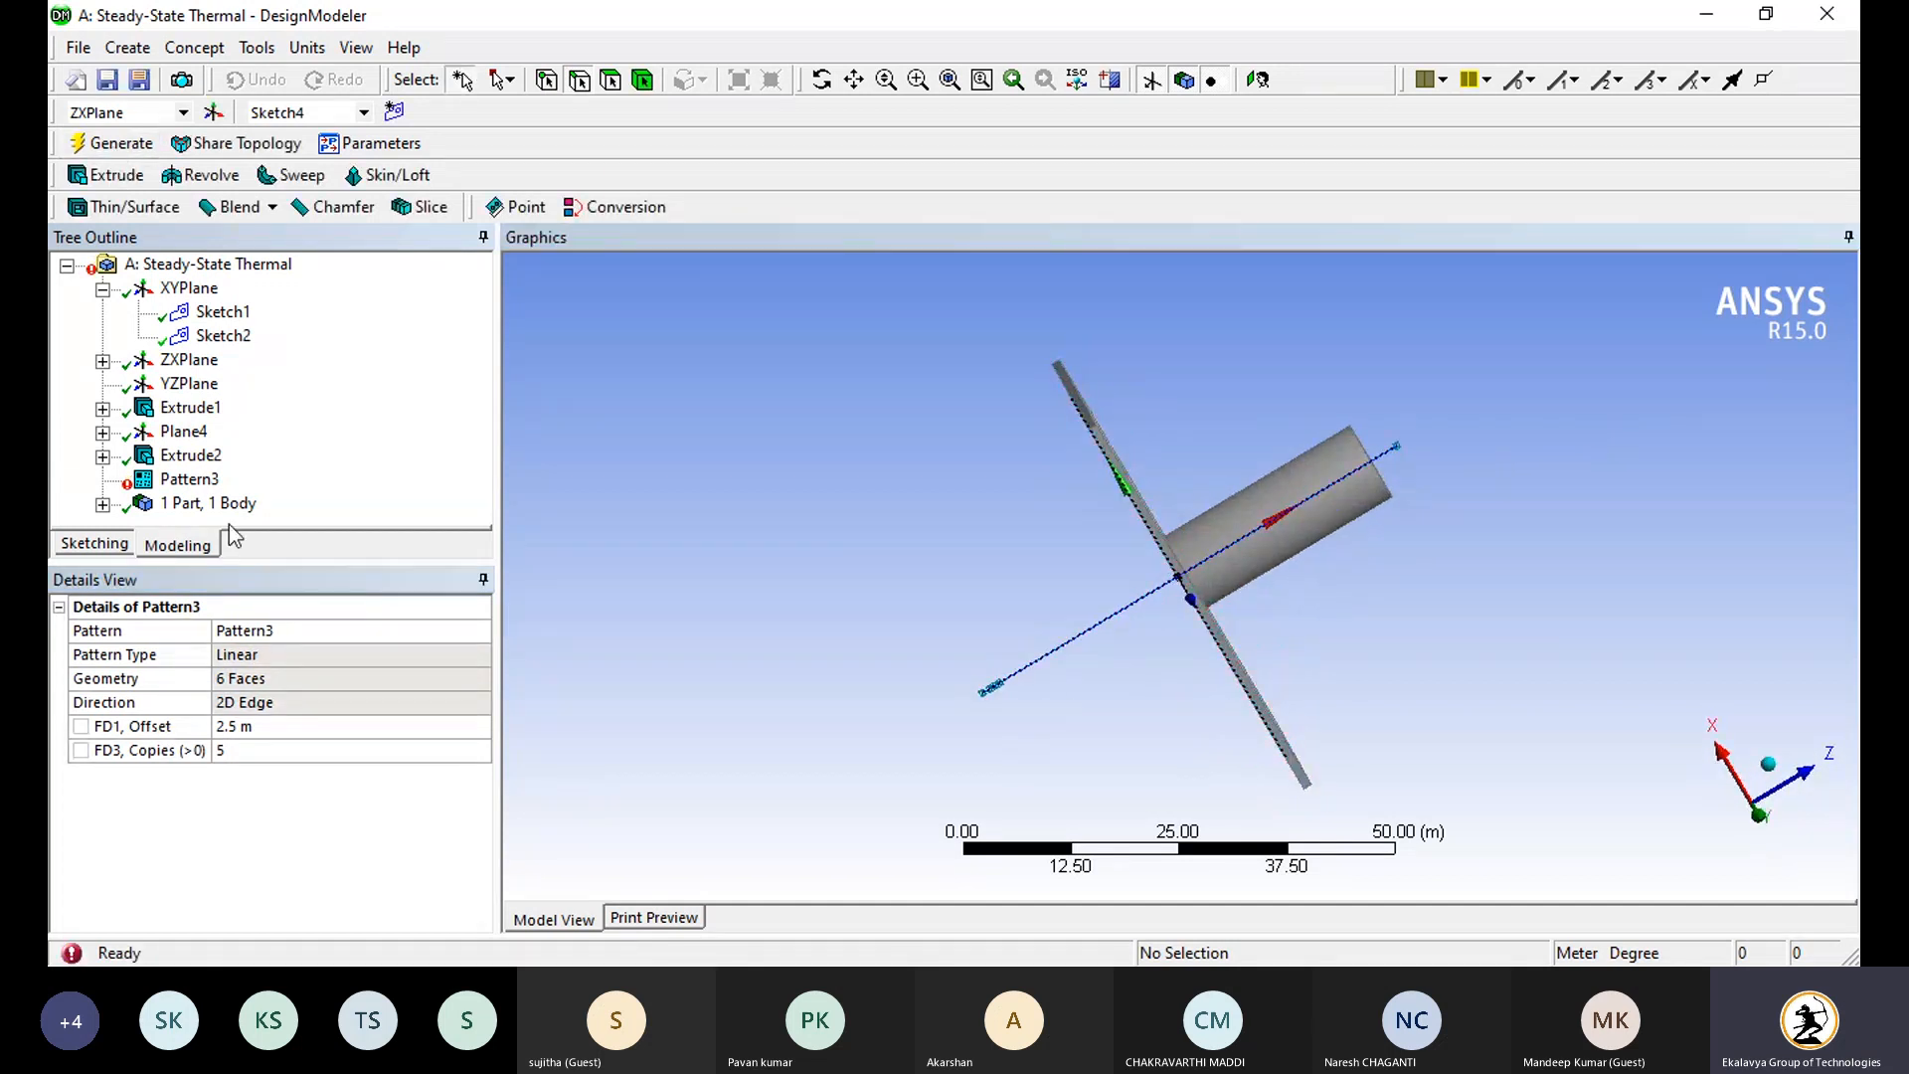
Step: Set the offset of Pattern3 to 10 m and regenerate the model
left_click(189, 478)
left_click(275, 727)
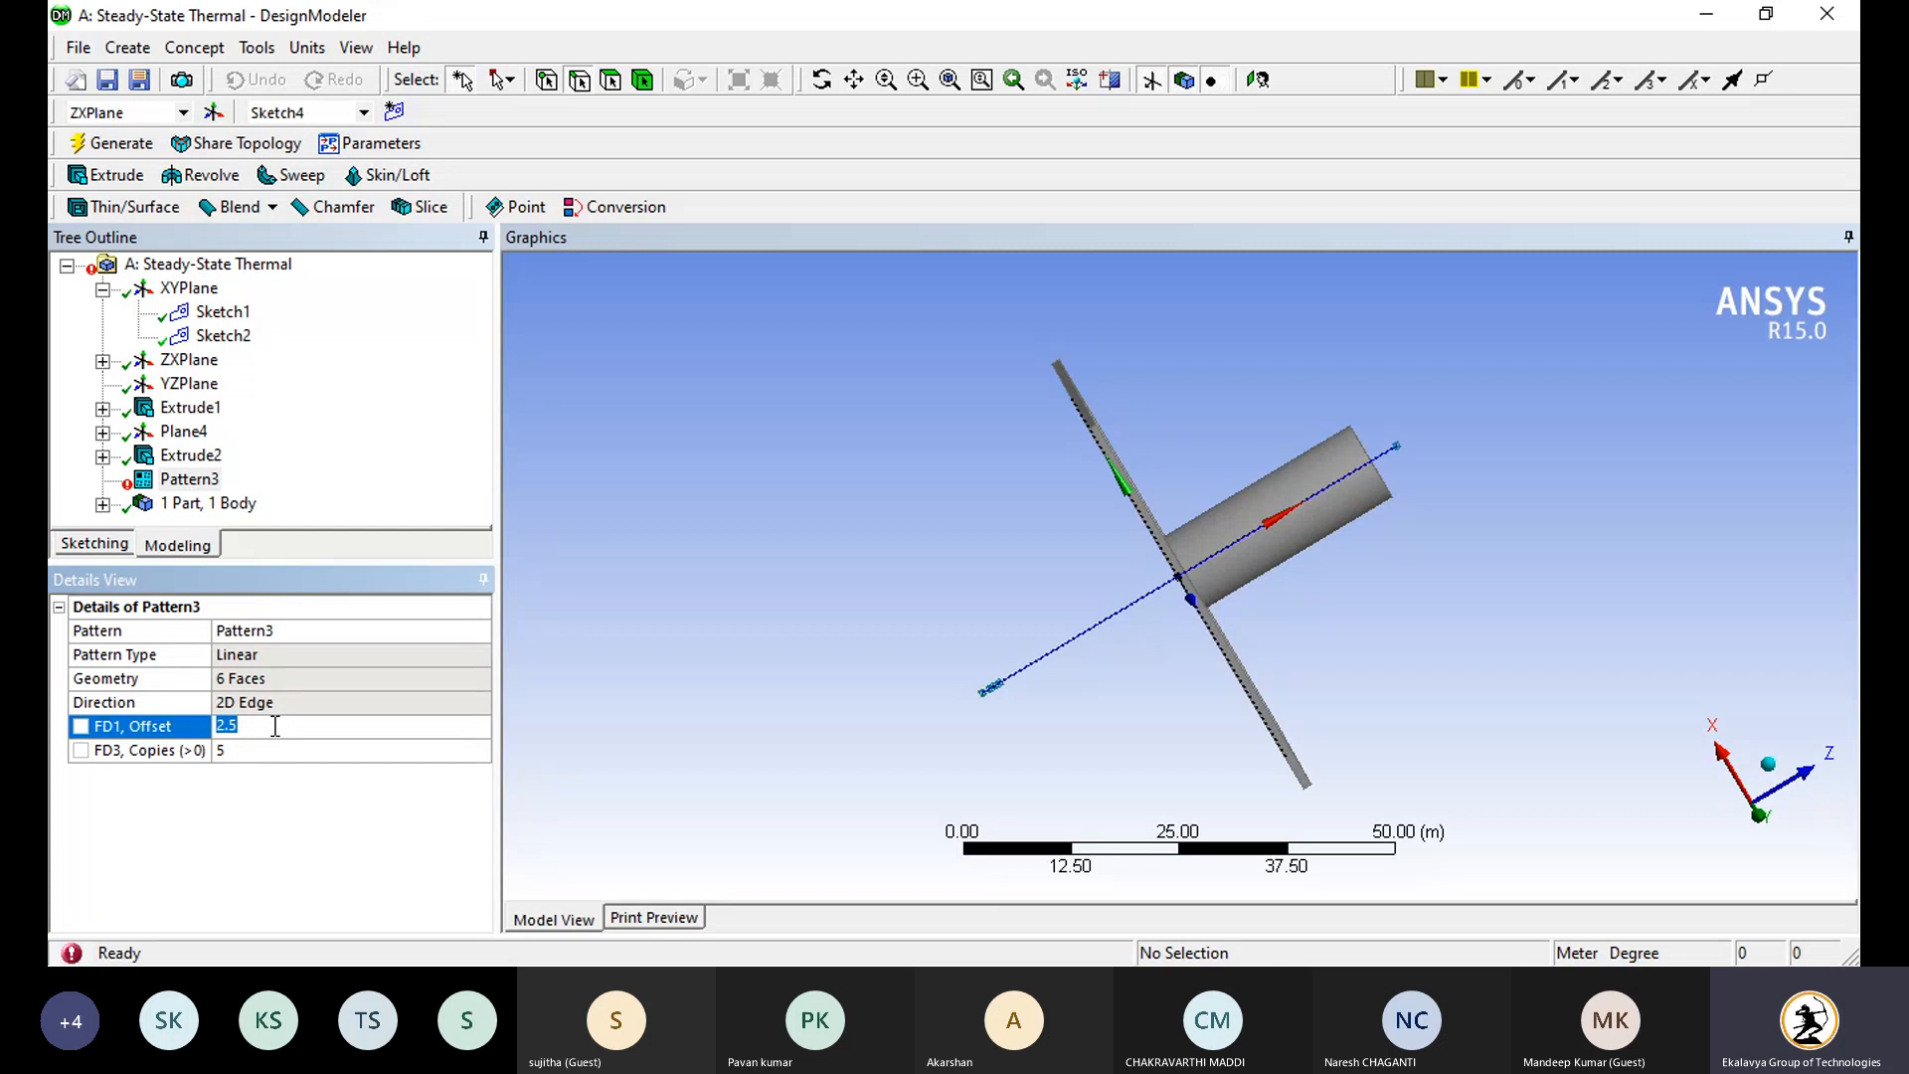
key("BackSpace")
type("10")
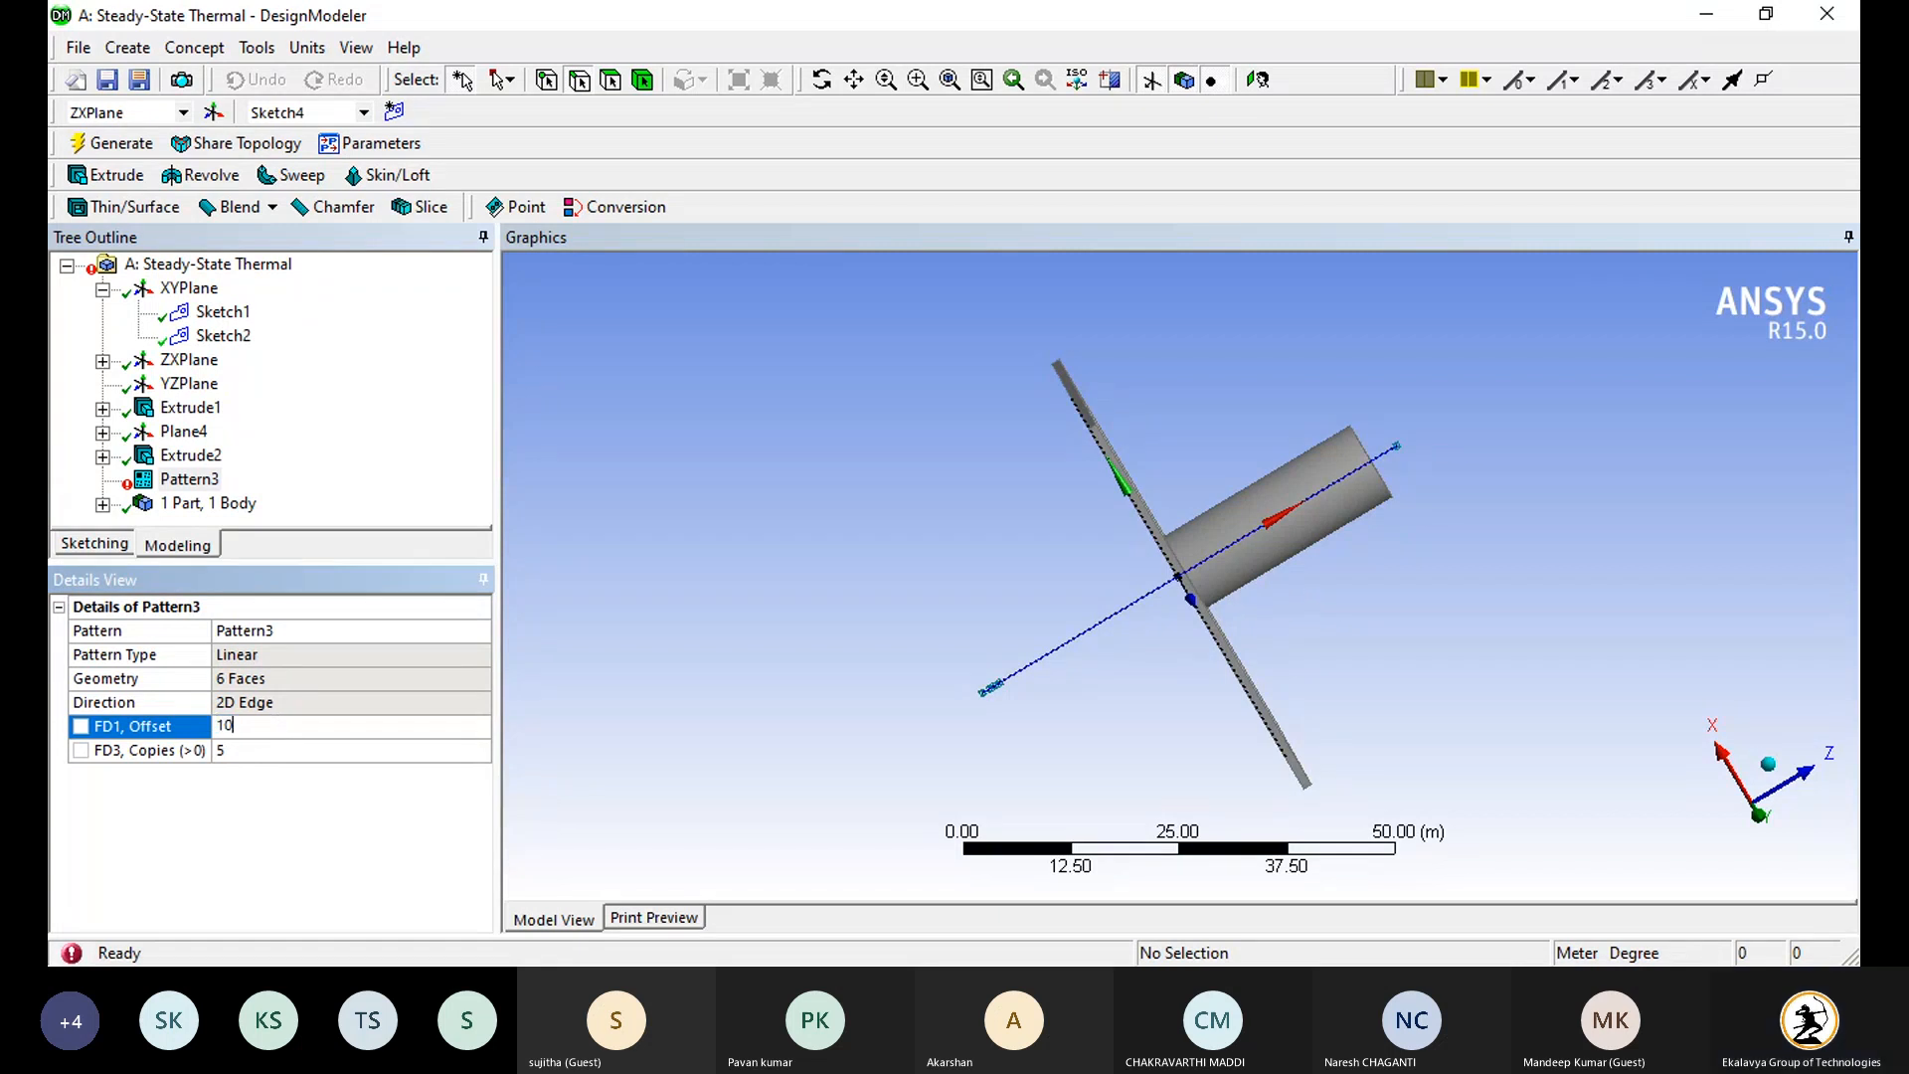
left_click(709, 377)
left_click(114, 143)
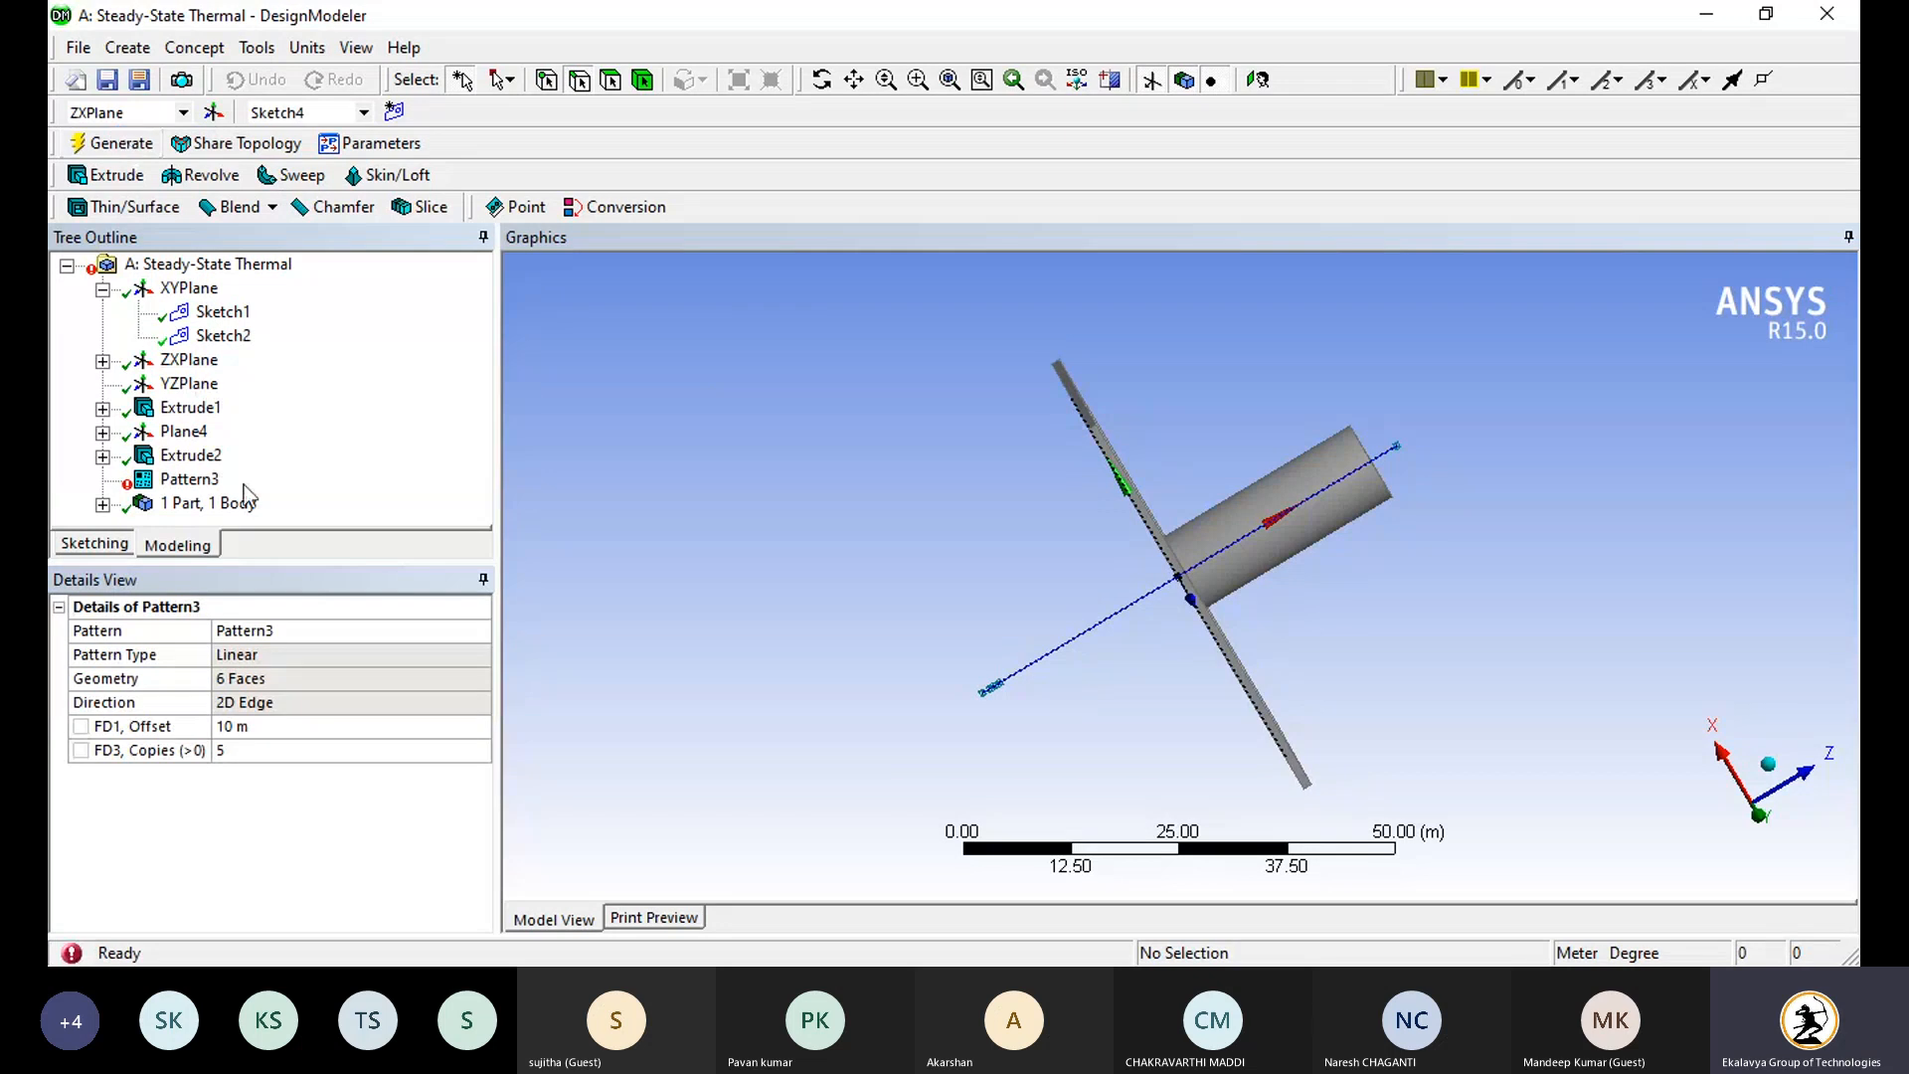
Step: Set the number of copies in Pattern3 to 2 and regenerate the model
left_click(243, 750)
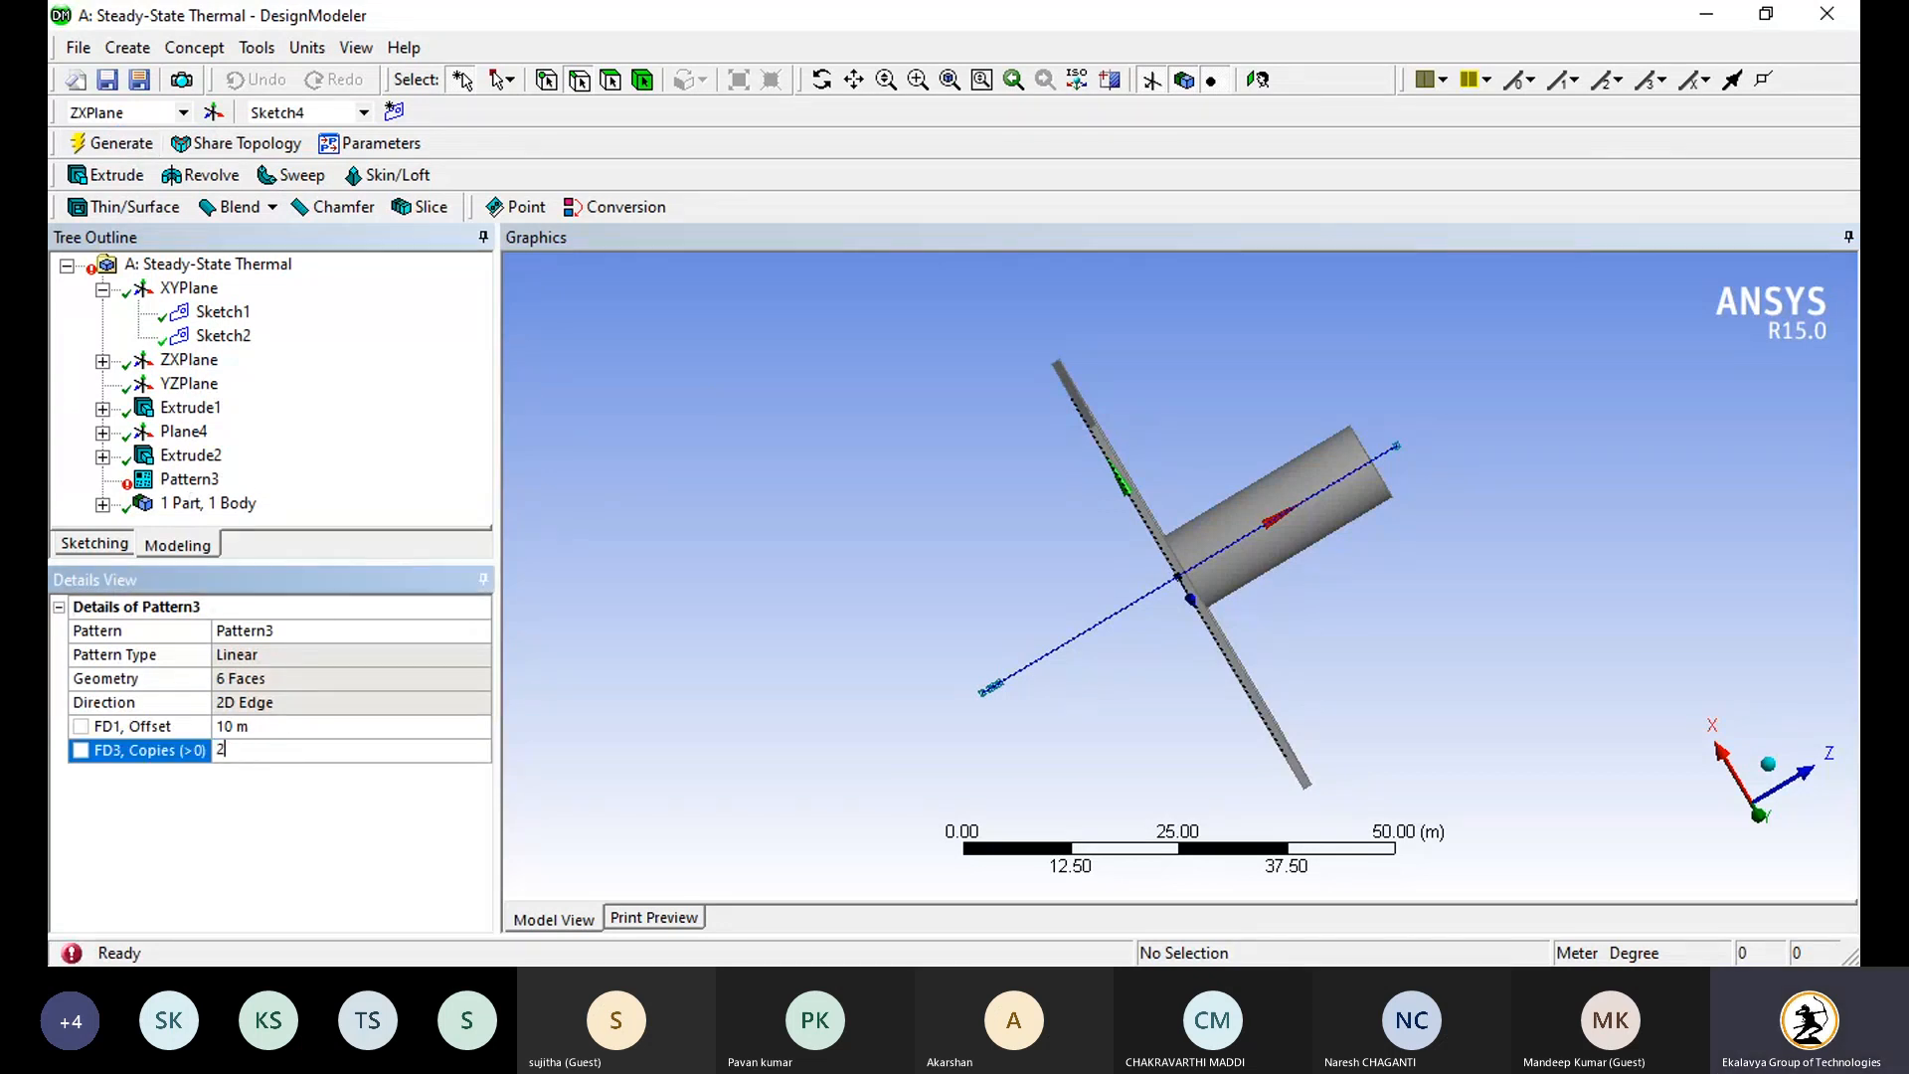
type("2")
left_click(137, 147)
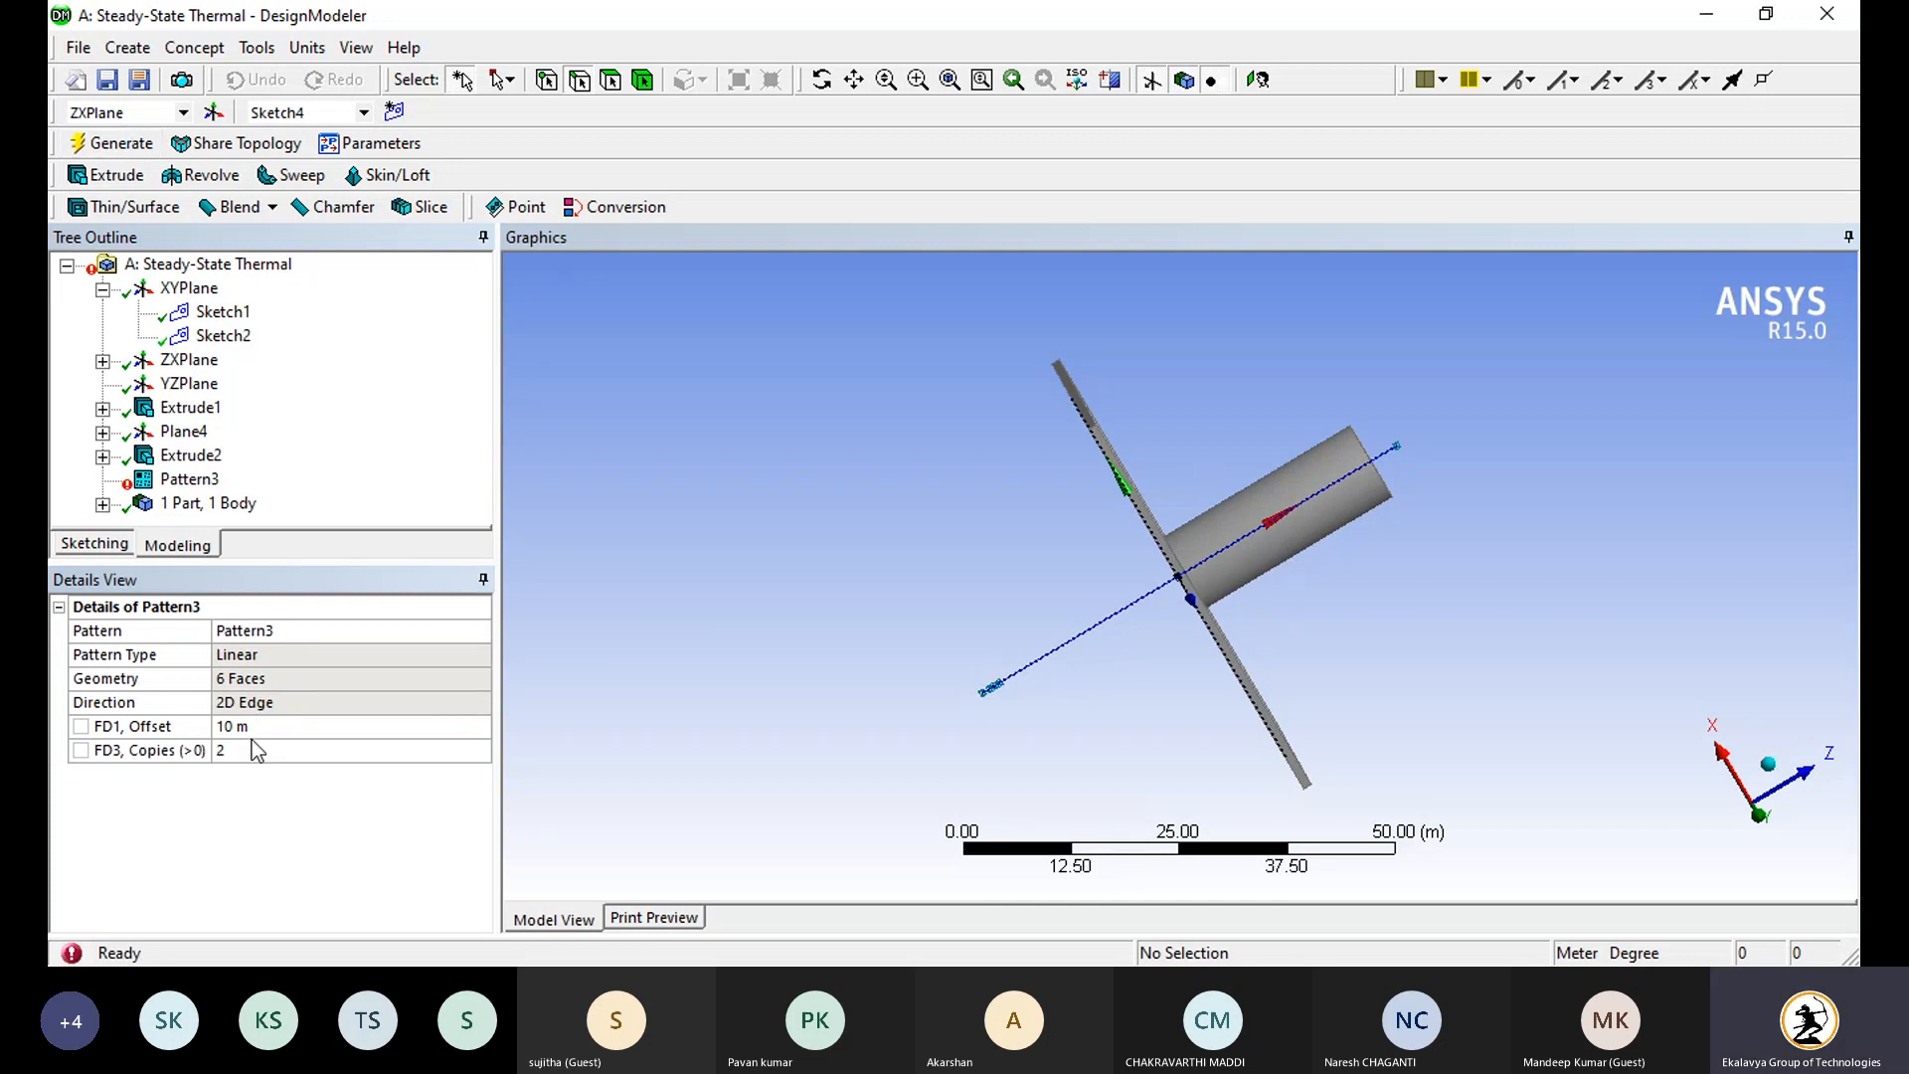
Step: Check the depths of Extrude2, set the offset of Pattern3 to 2 m, and regenerate the model
left_click(238, 725)
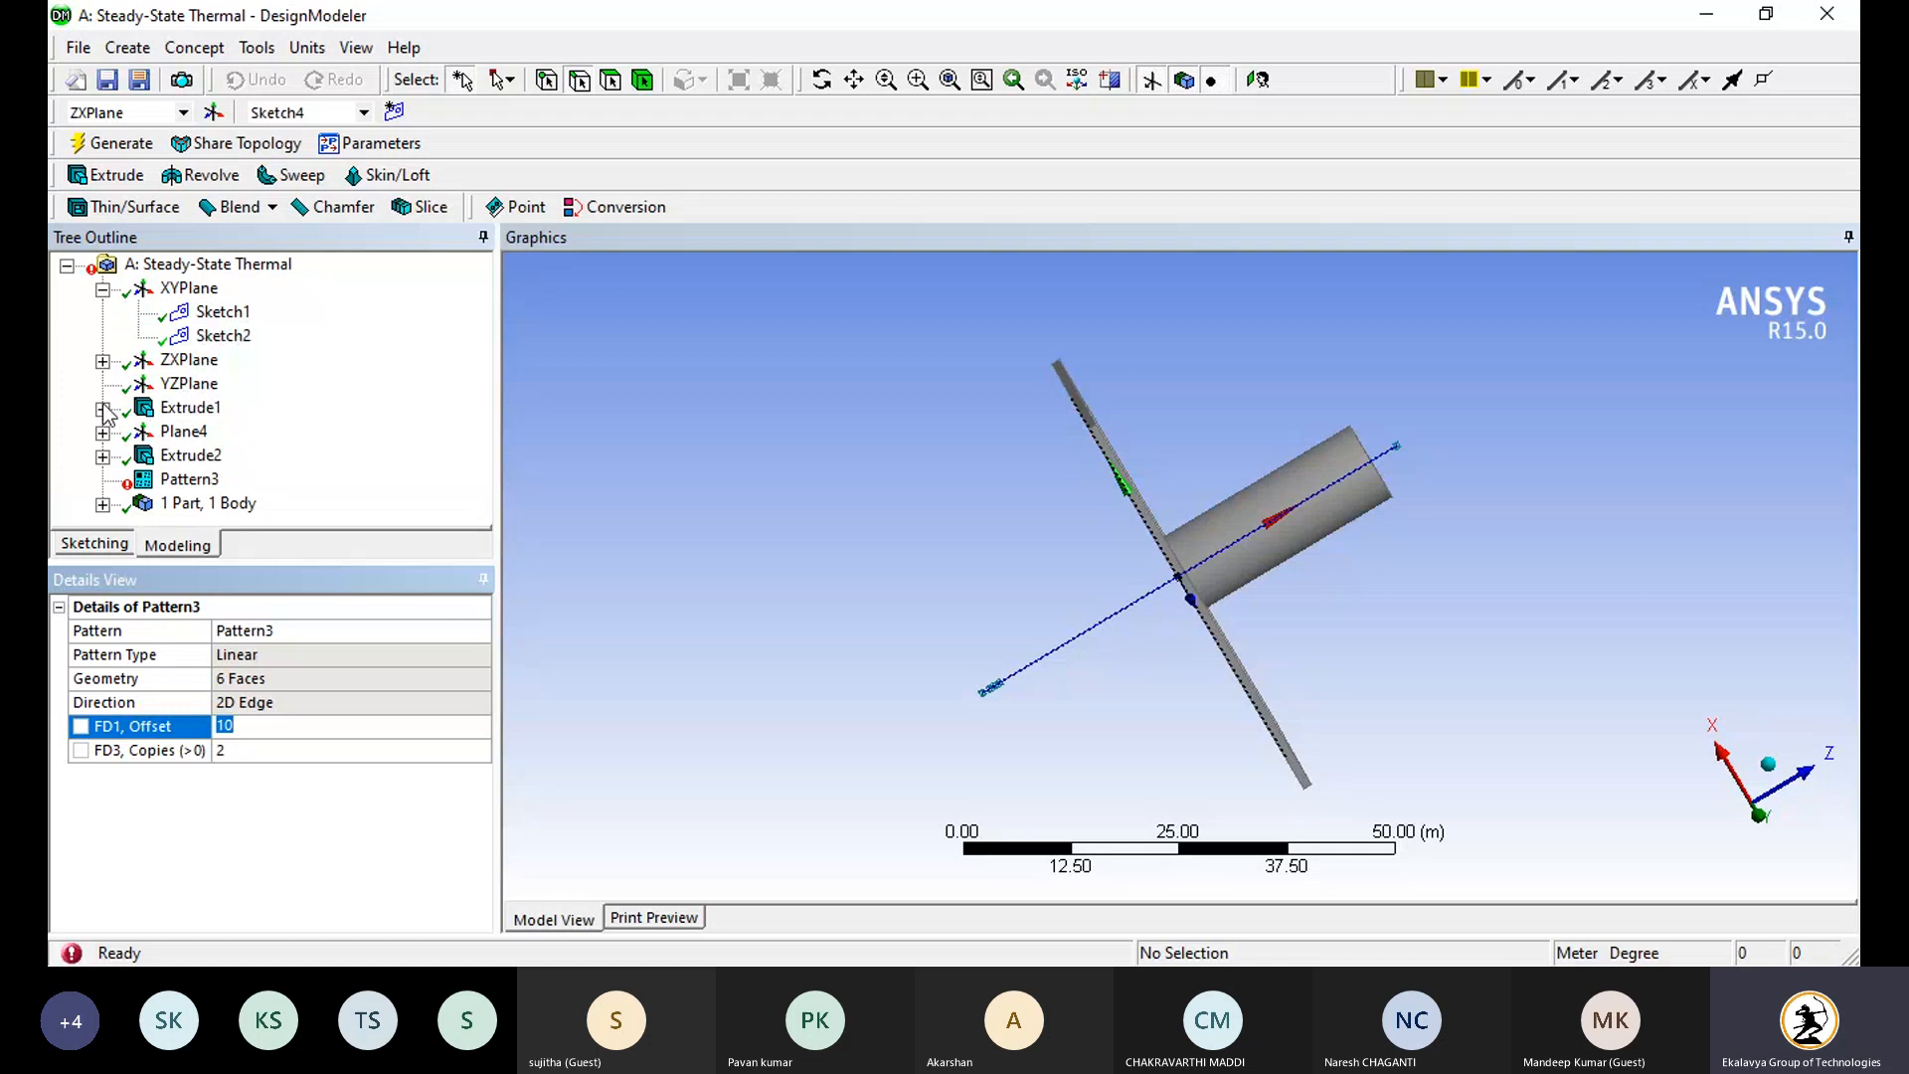
left_click(104, 456)
left_click(189, 456)
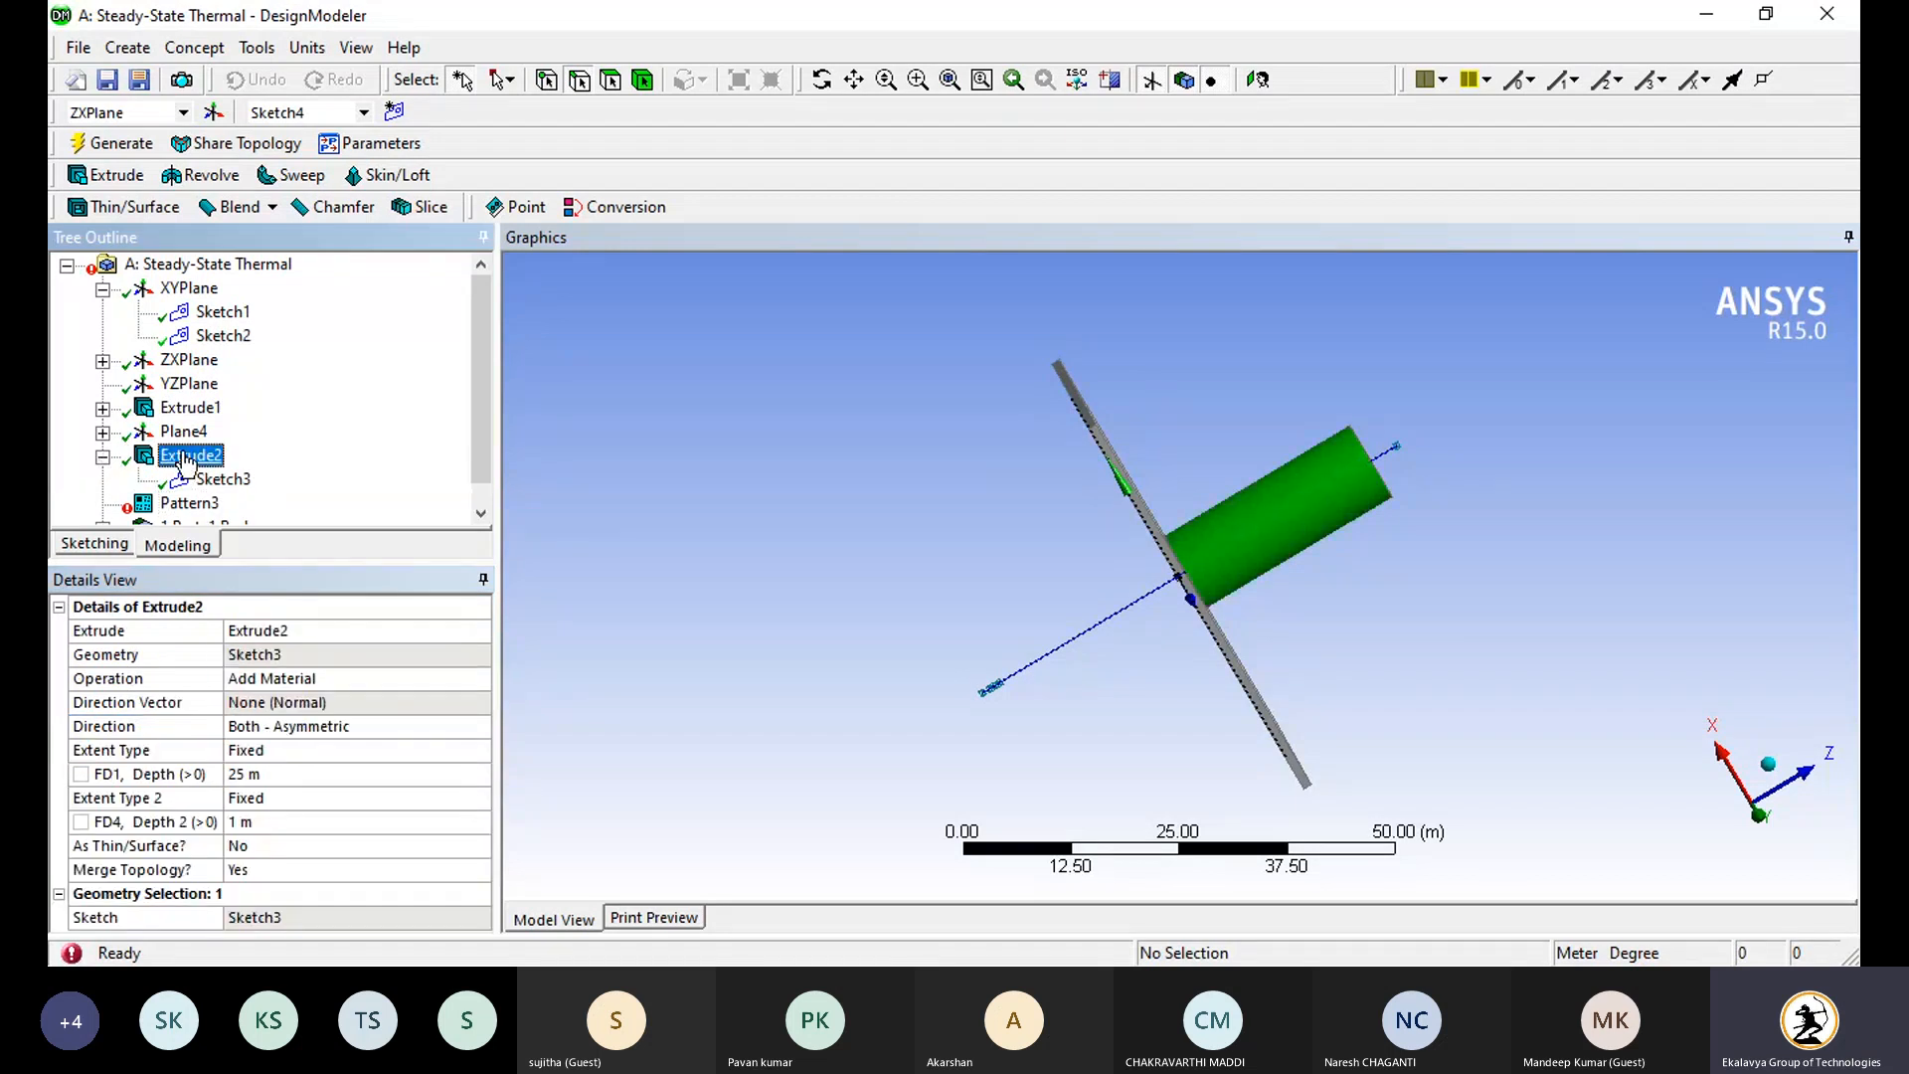
left_click(102, 457)
left_click(189, 480)
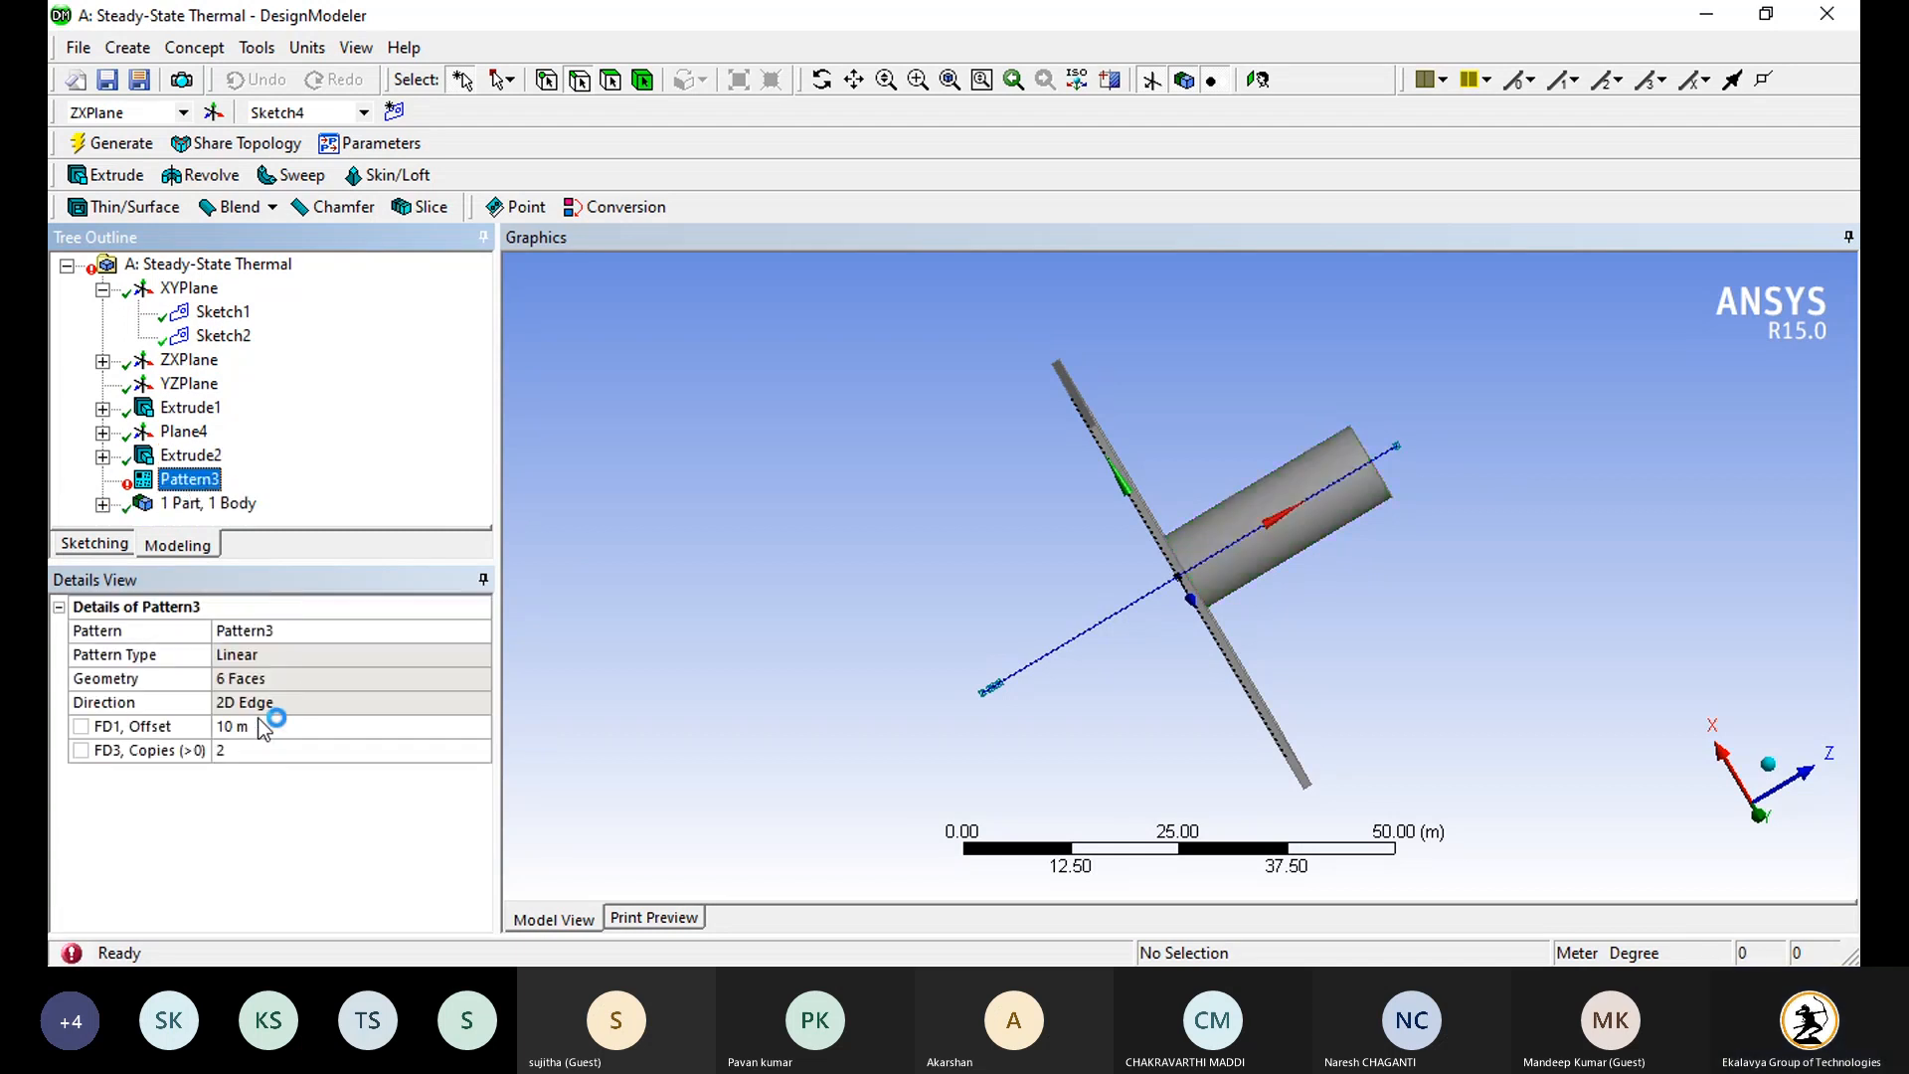
left_click(260, 726)
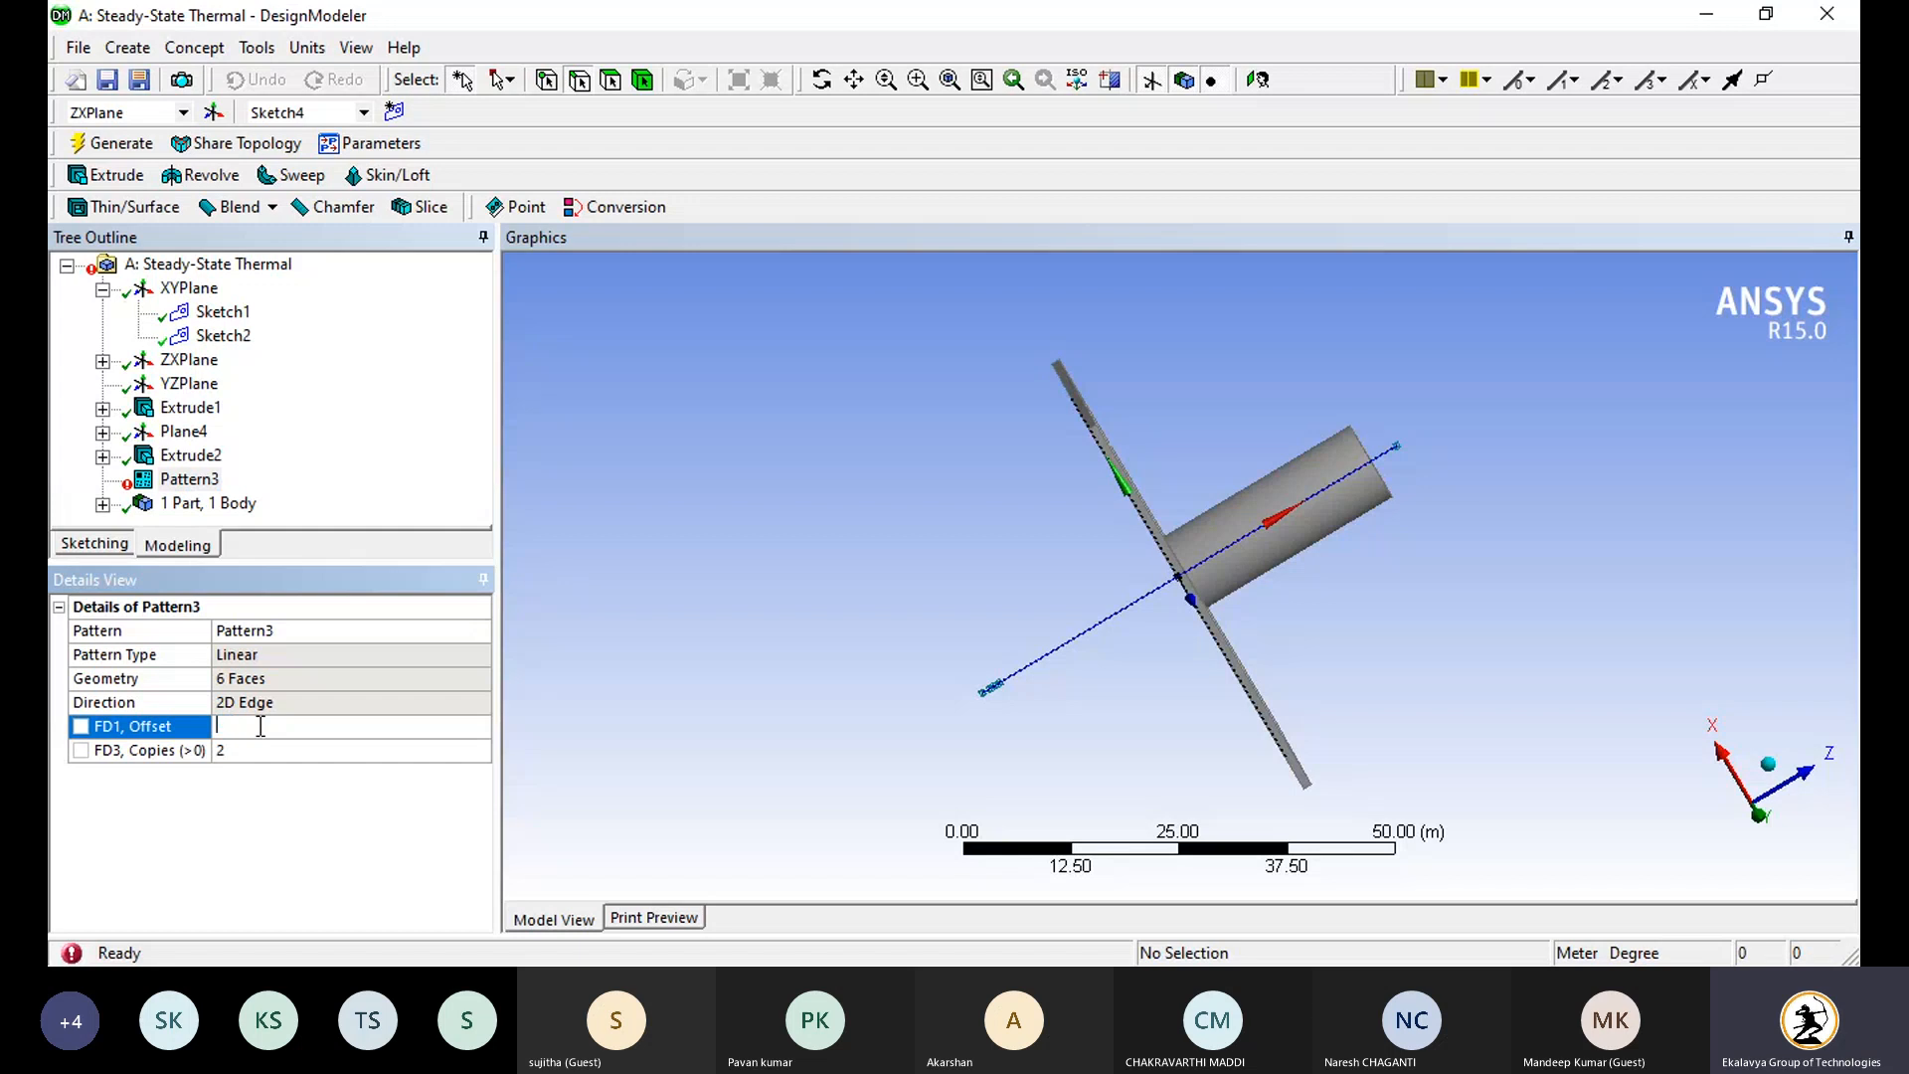
type("2")
key("Return")
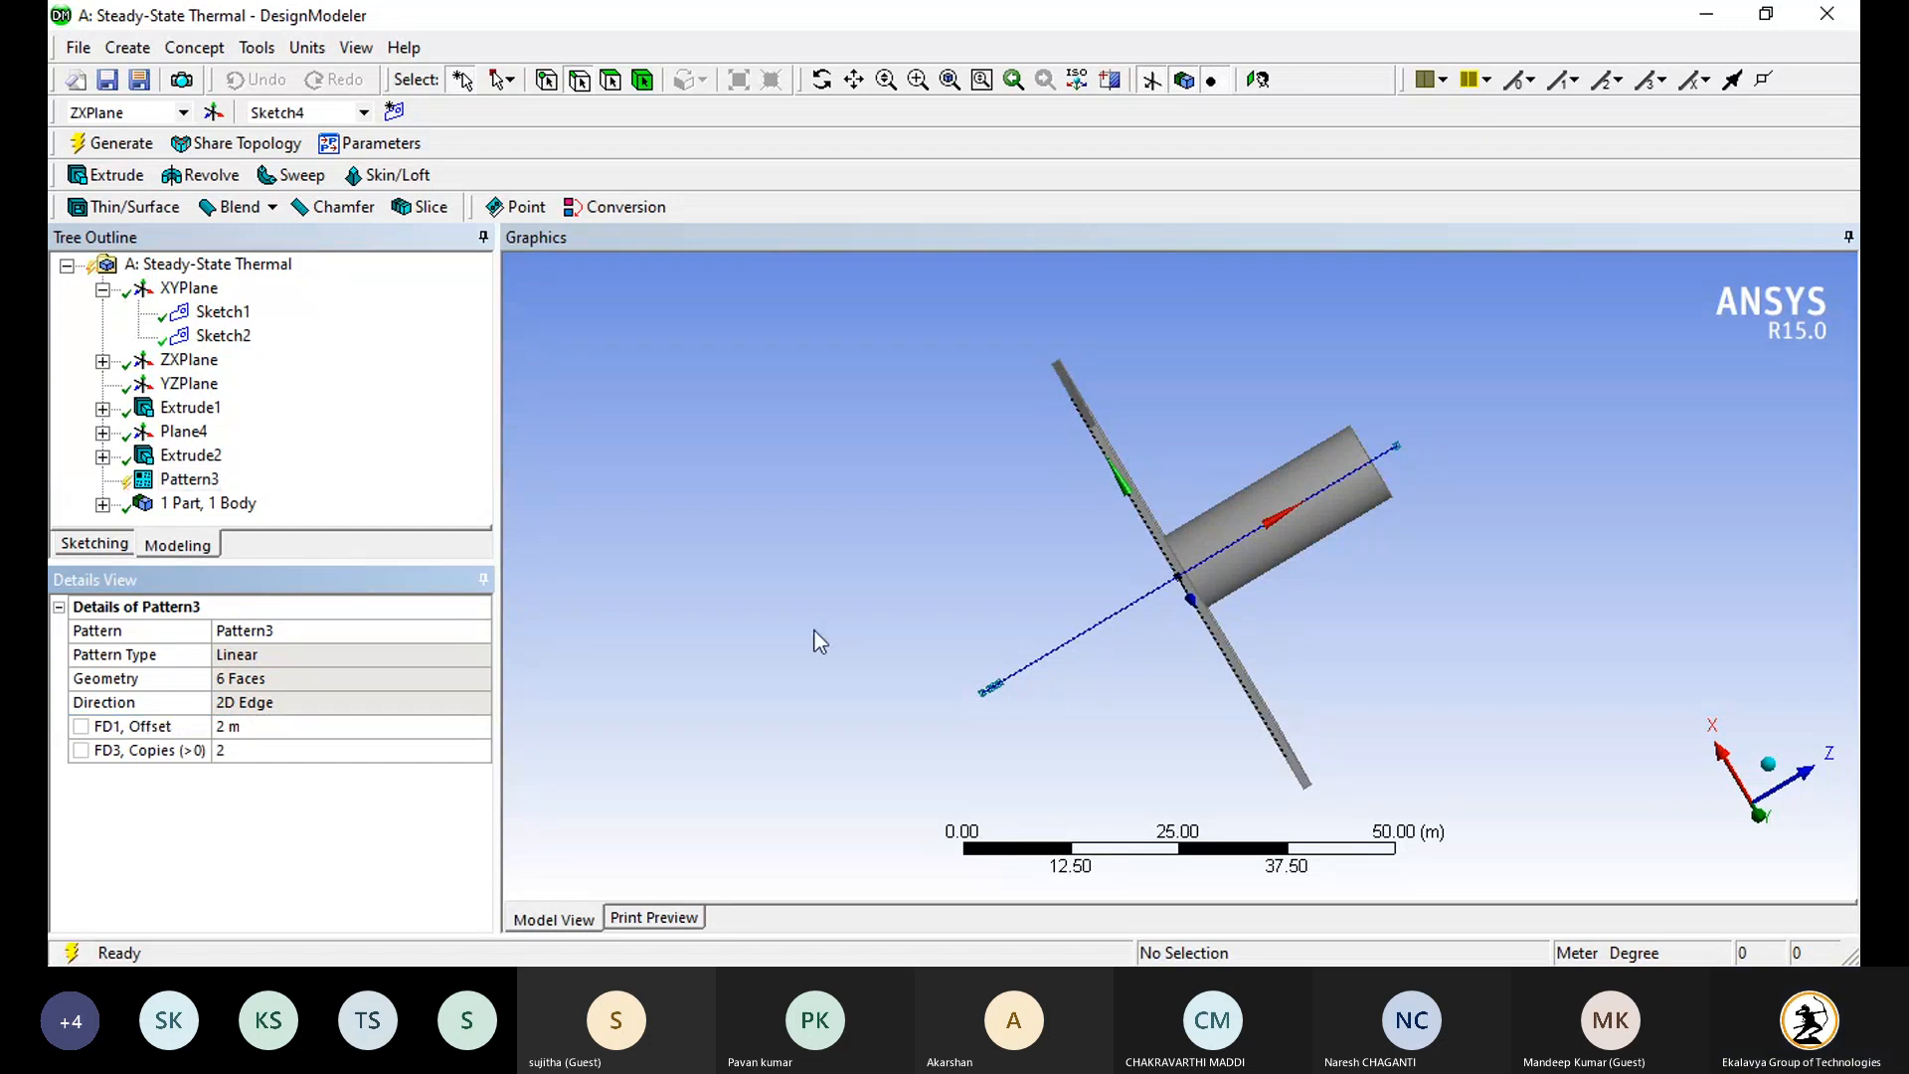
left_click(111, 143)
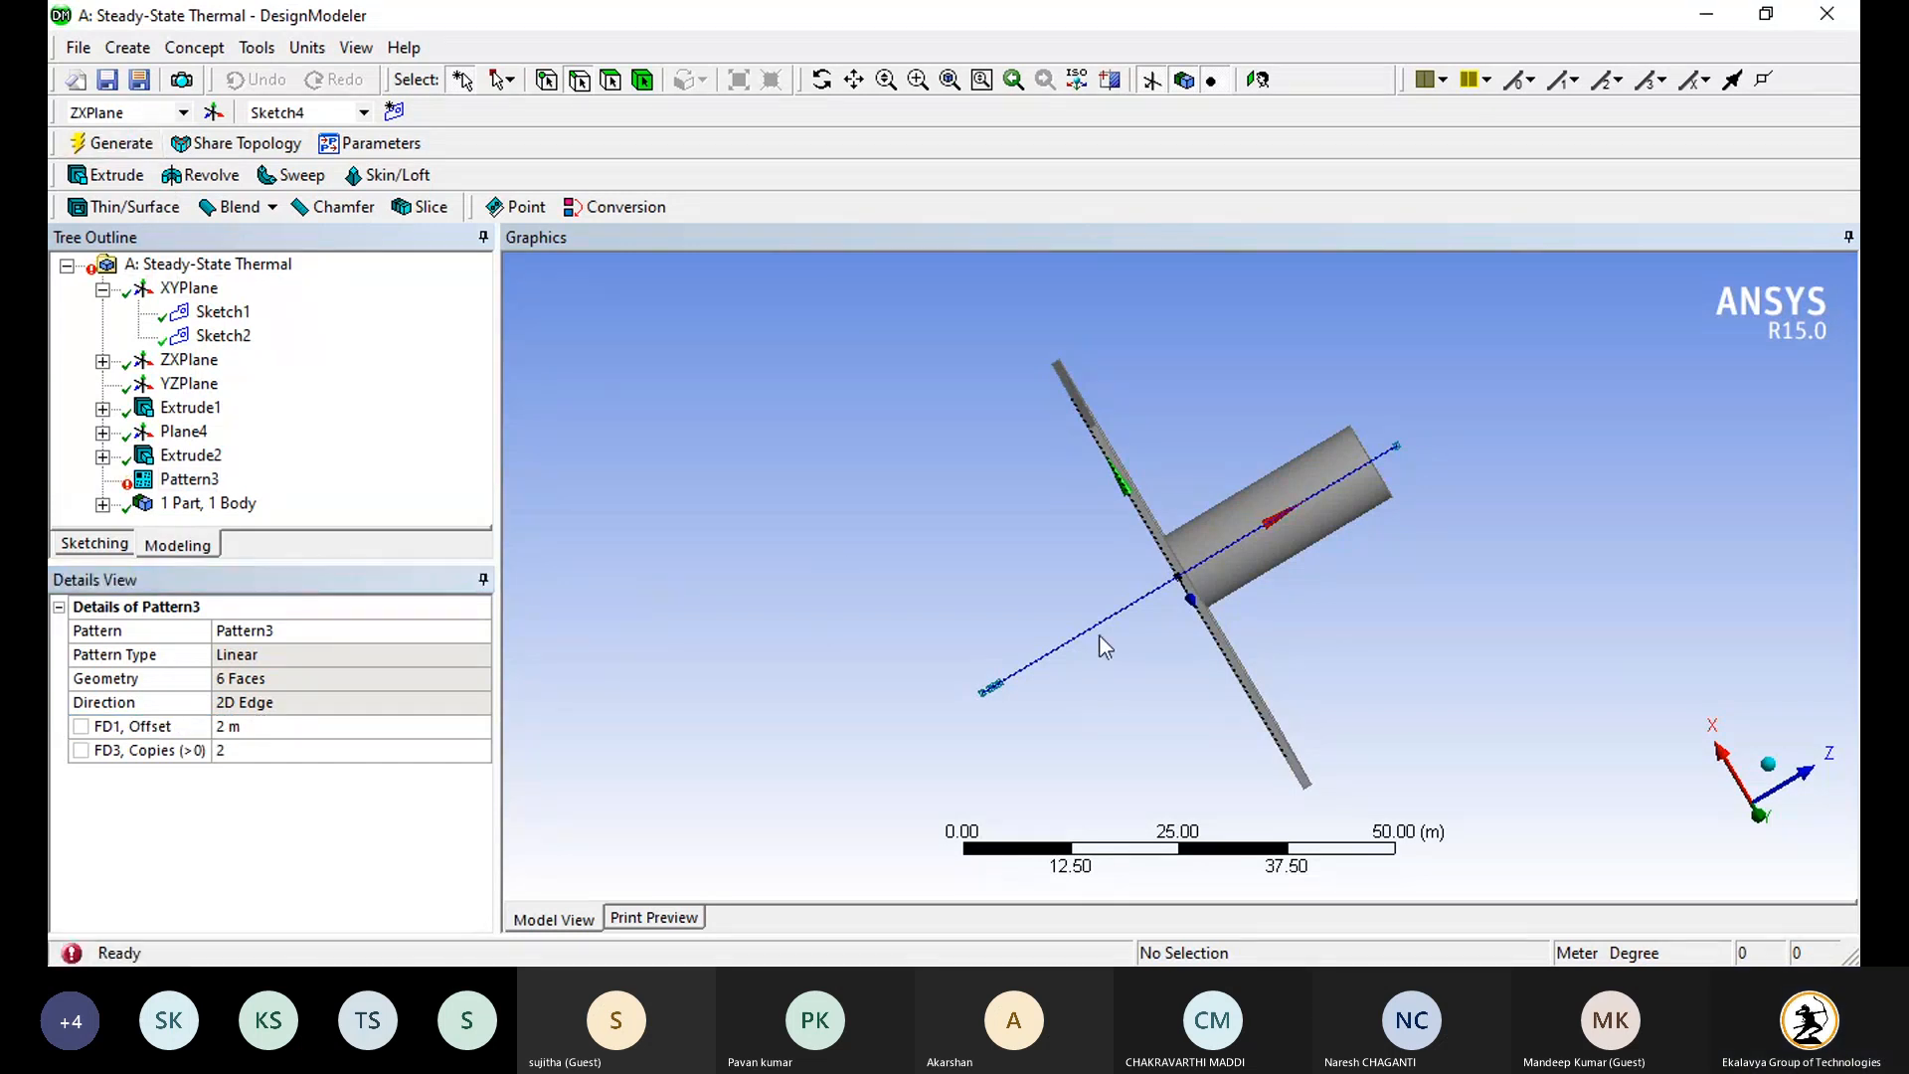
middle_click_drag(1100, 643, 1056, 637)
left_click_drag(1056, 638, 863, 669)
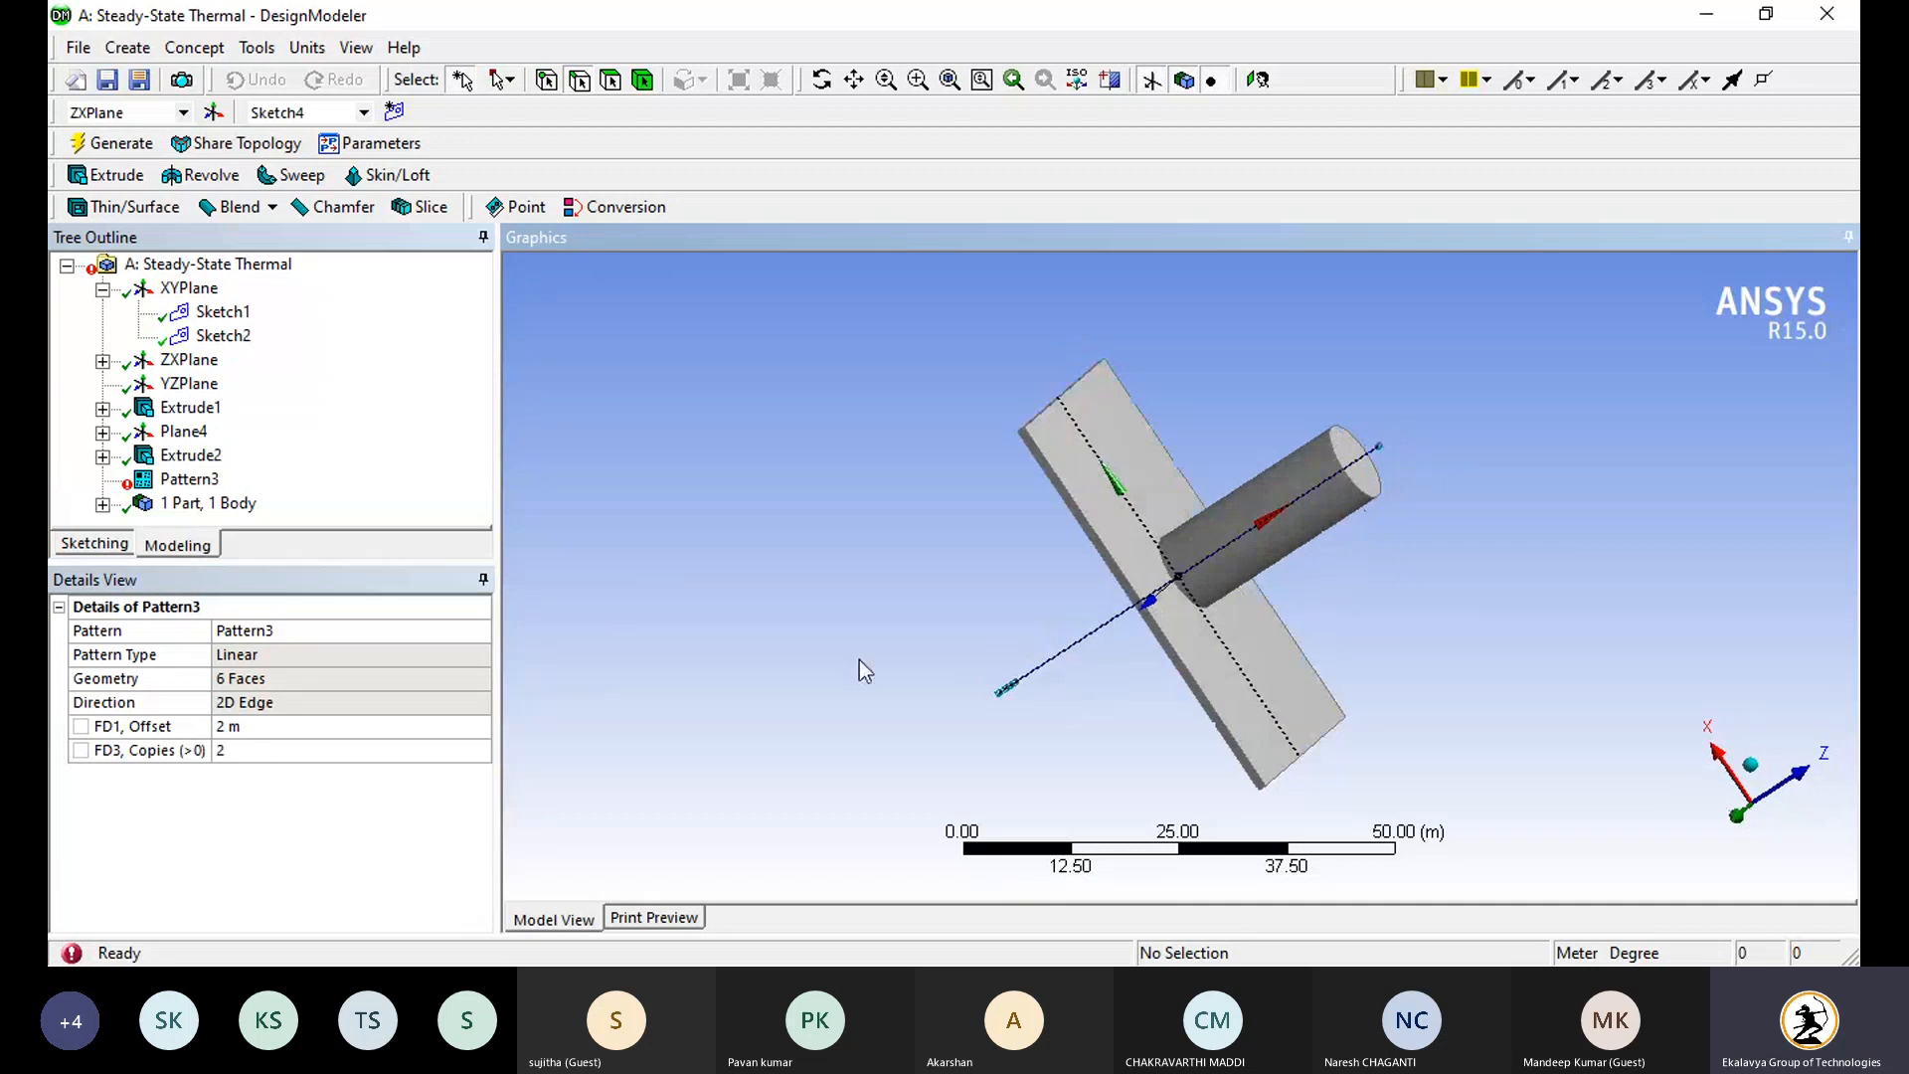
Step: Set the offset of Pattern3 to 5 m
left_click(252, 725)
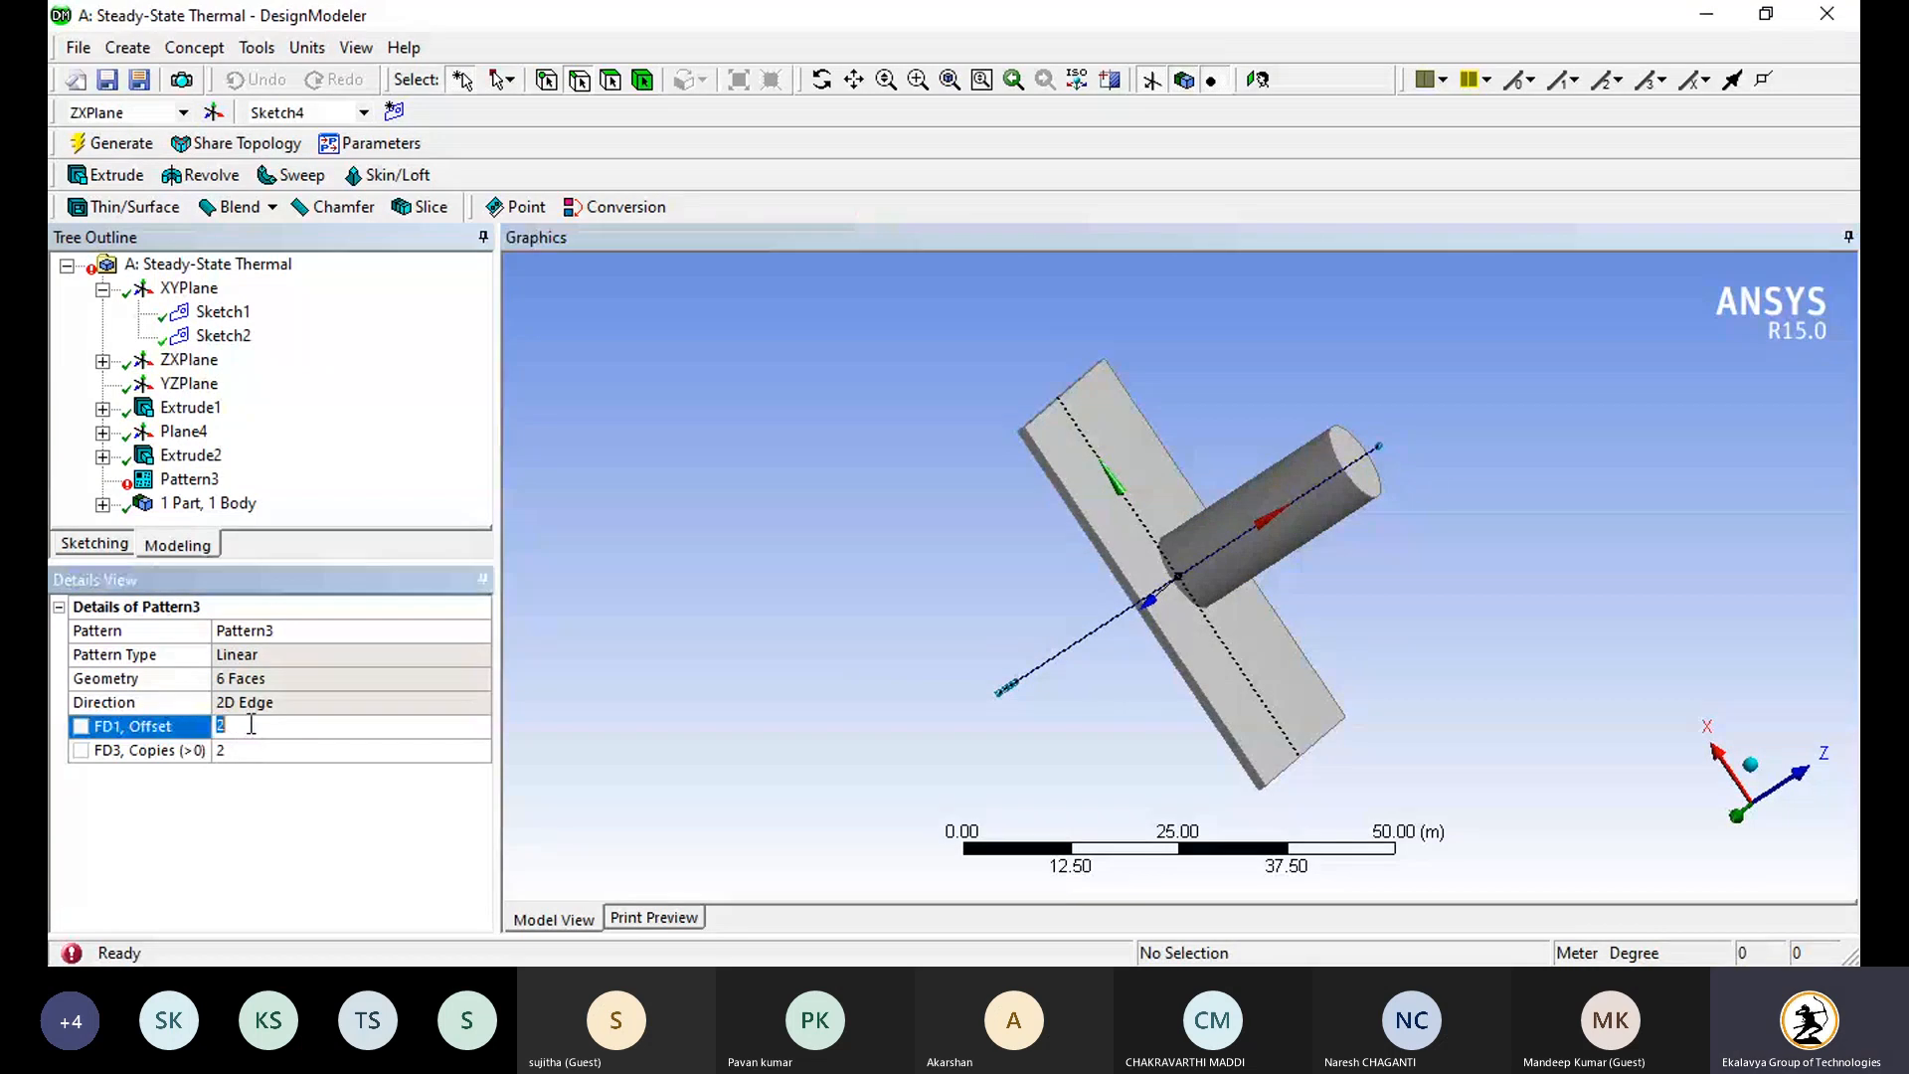
left_click(189, 479)
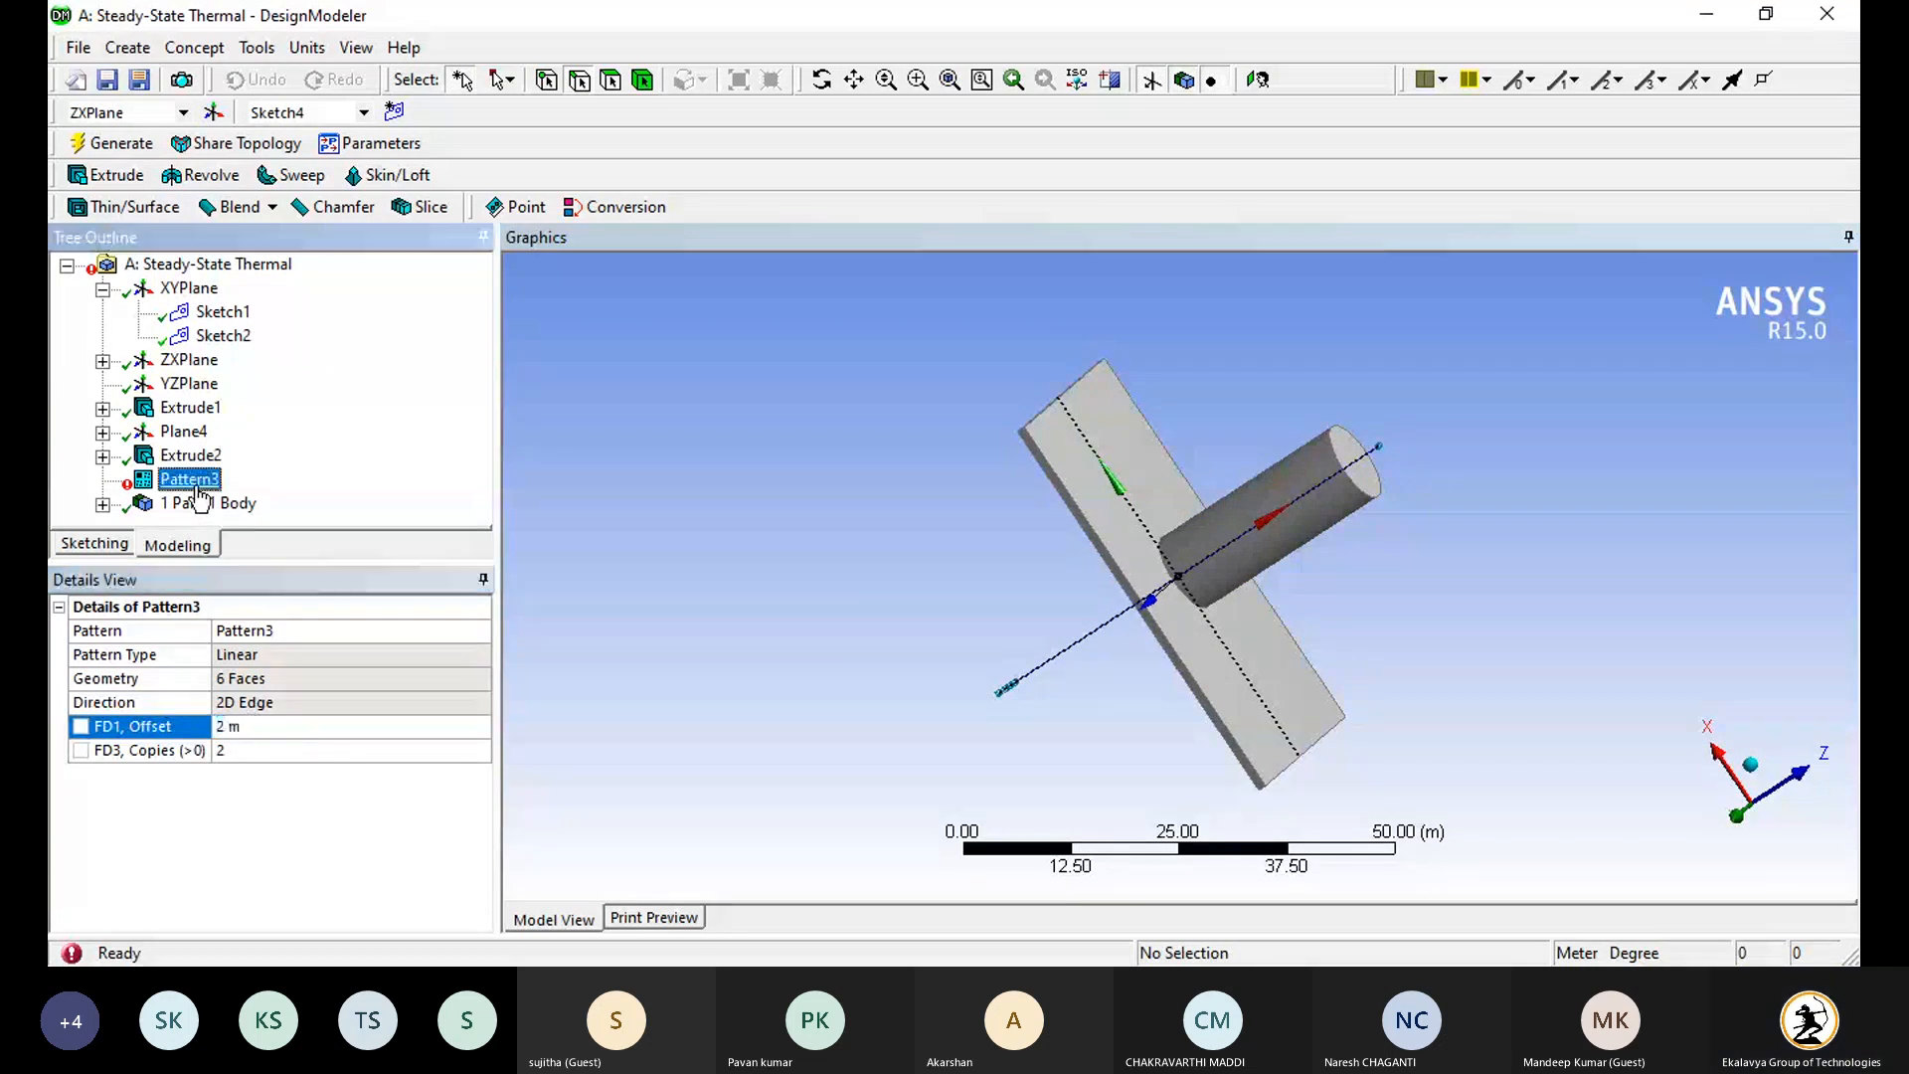
left_click(250, 727)
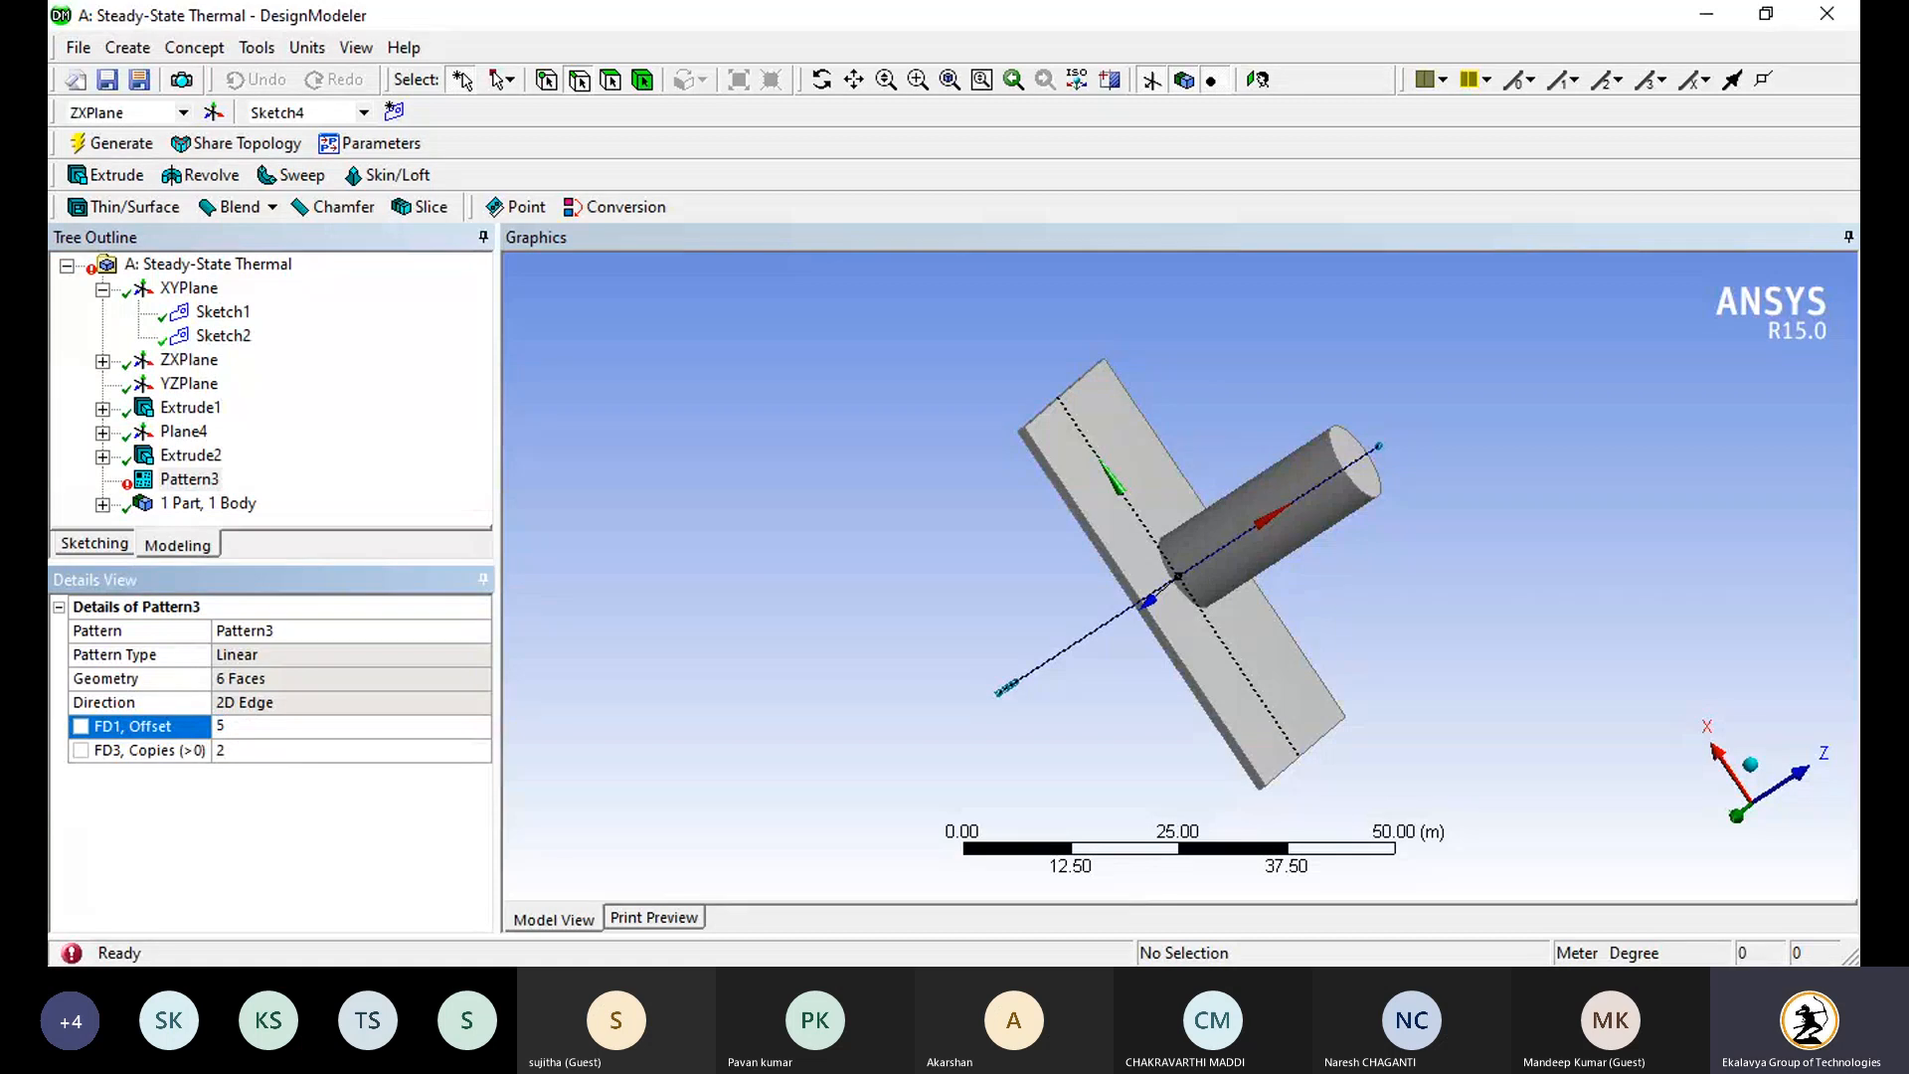
key("Return")
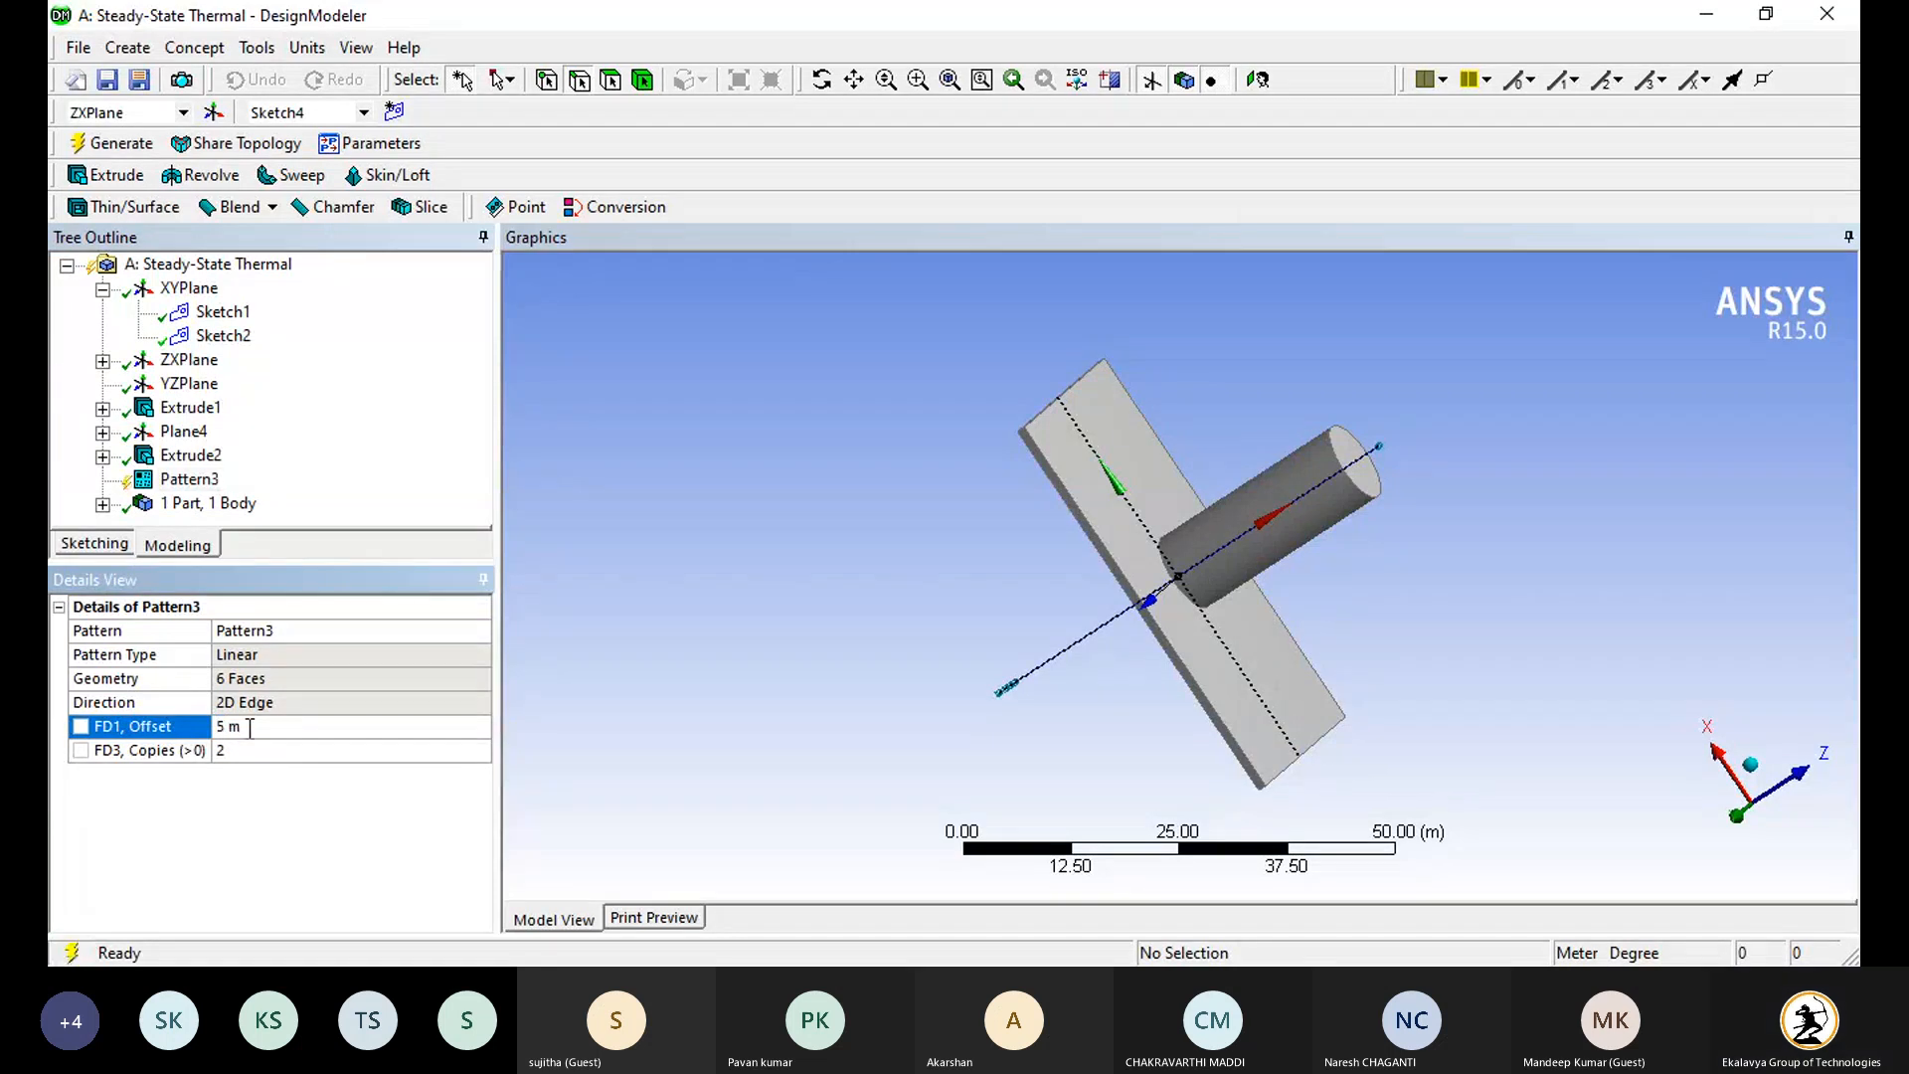
Step: Regenerate the model with the current pattern settings and set the offset of Pattern3 to 25 m
left_click(115, 143)
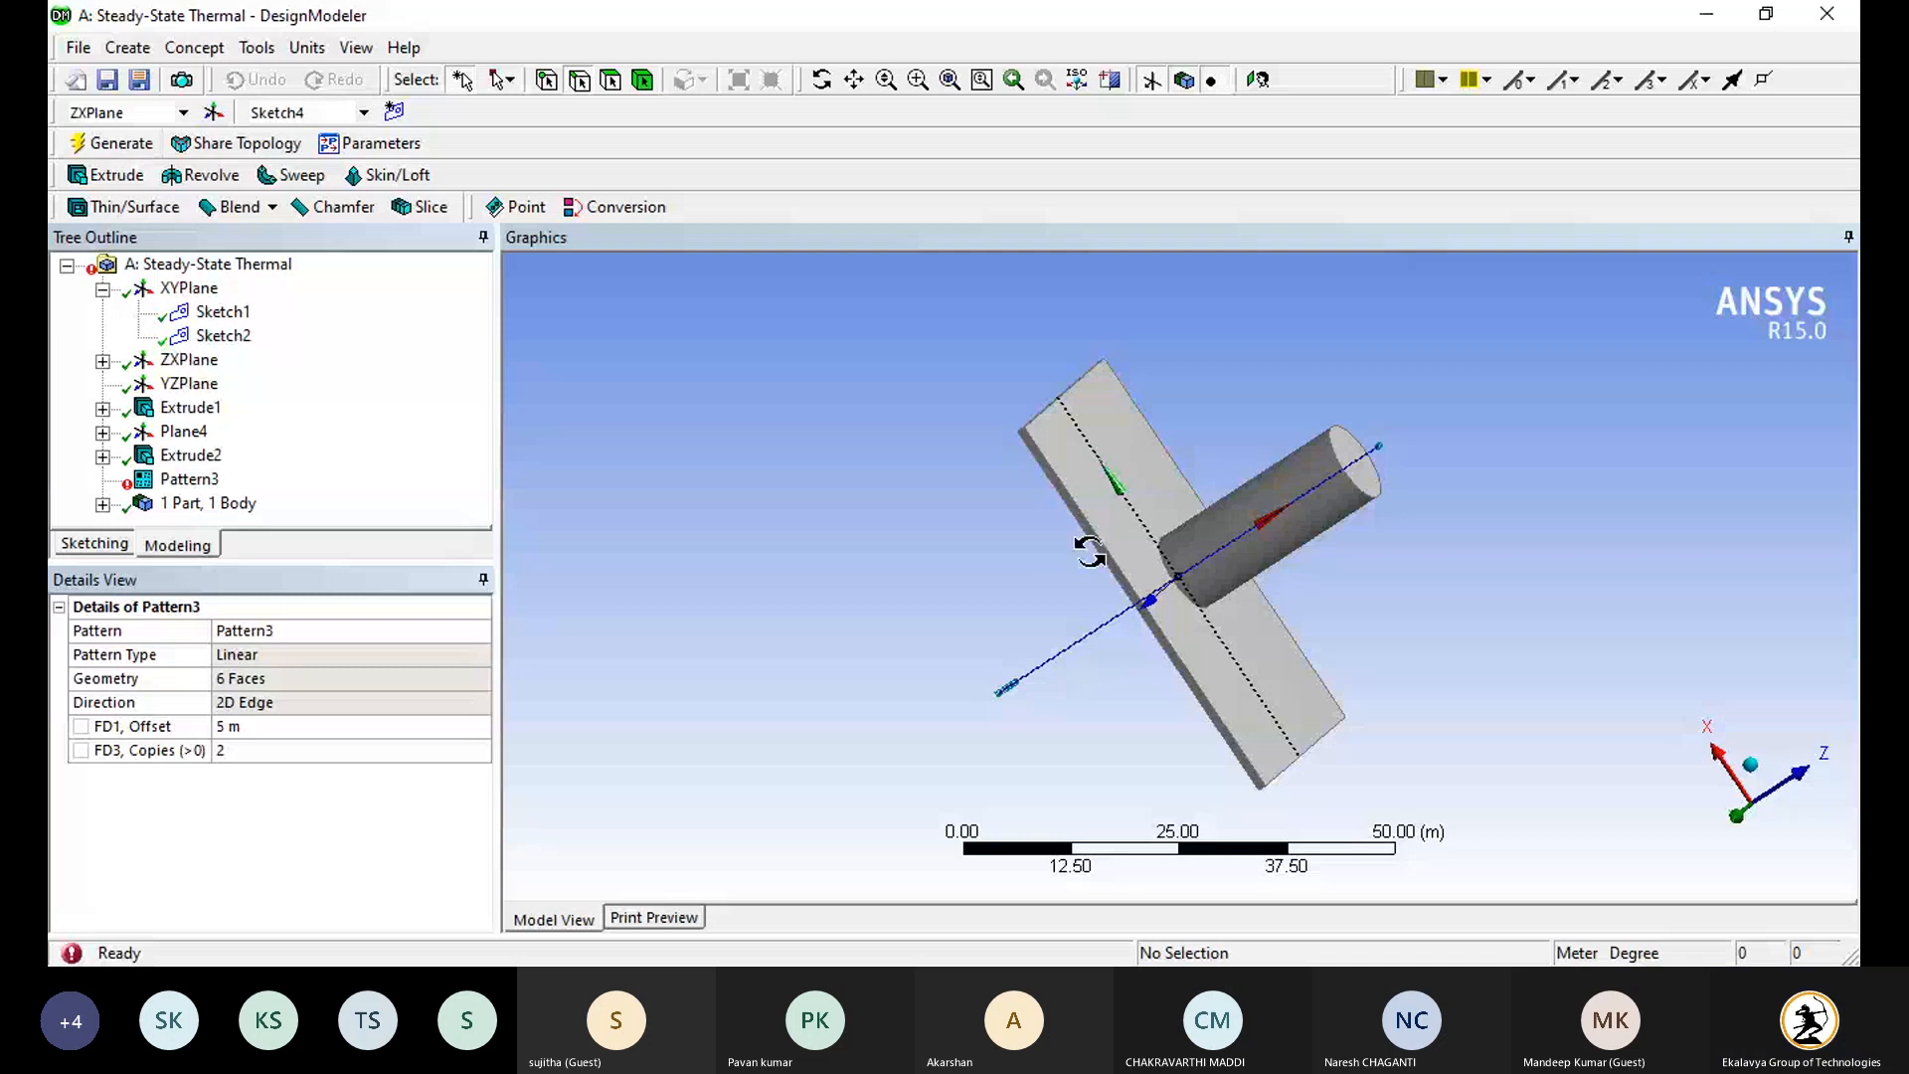
left_click_drag(1090, 551, 1158, 512)
left_click(235, 727)
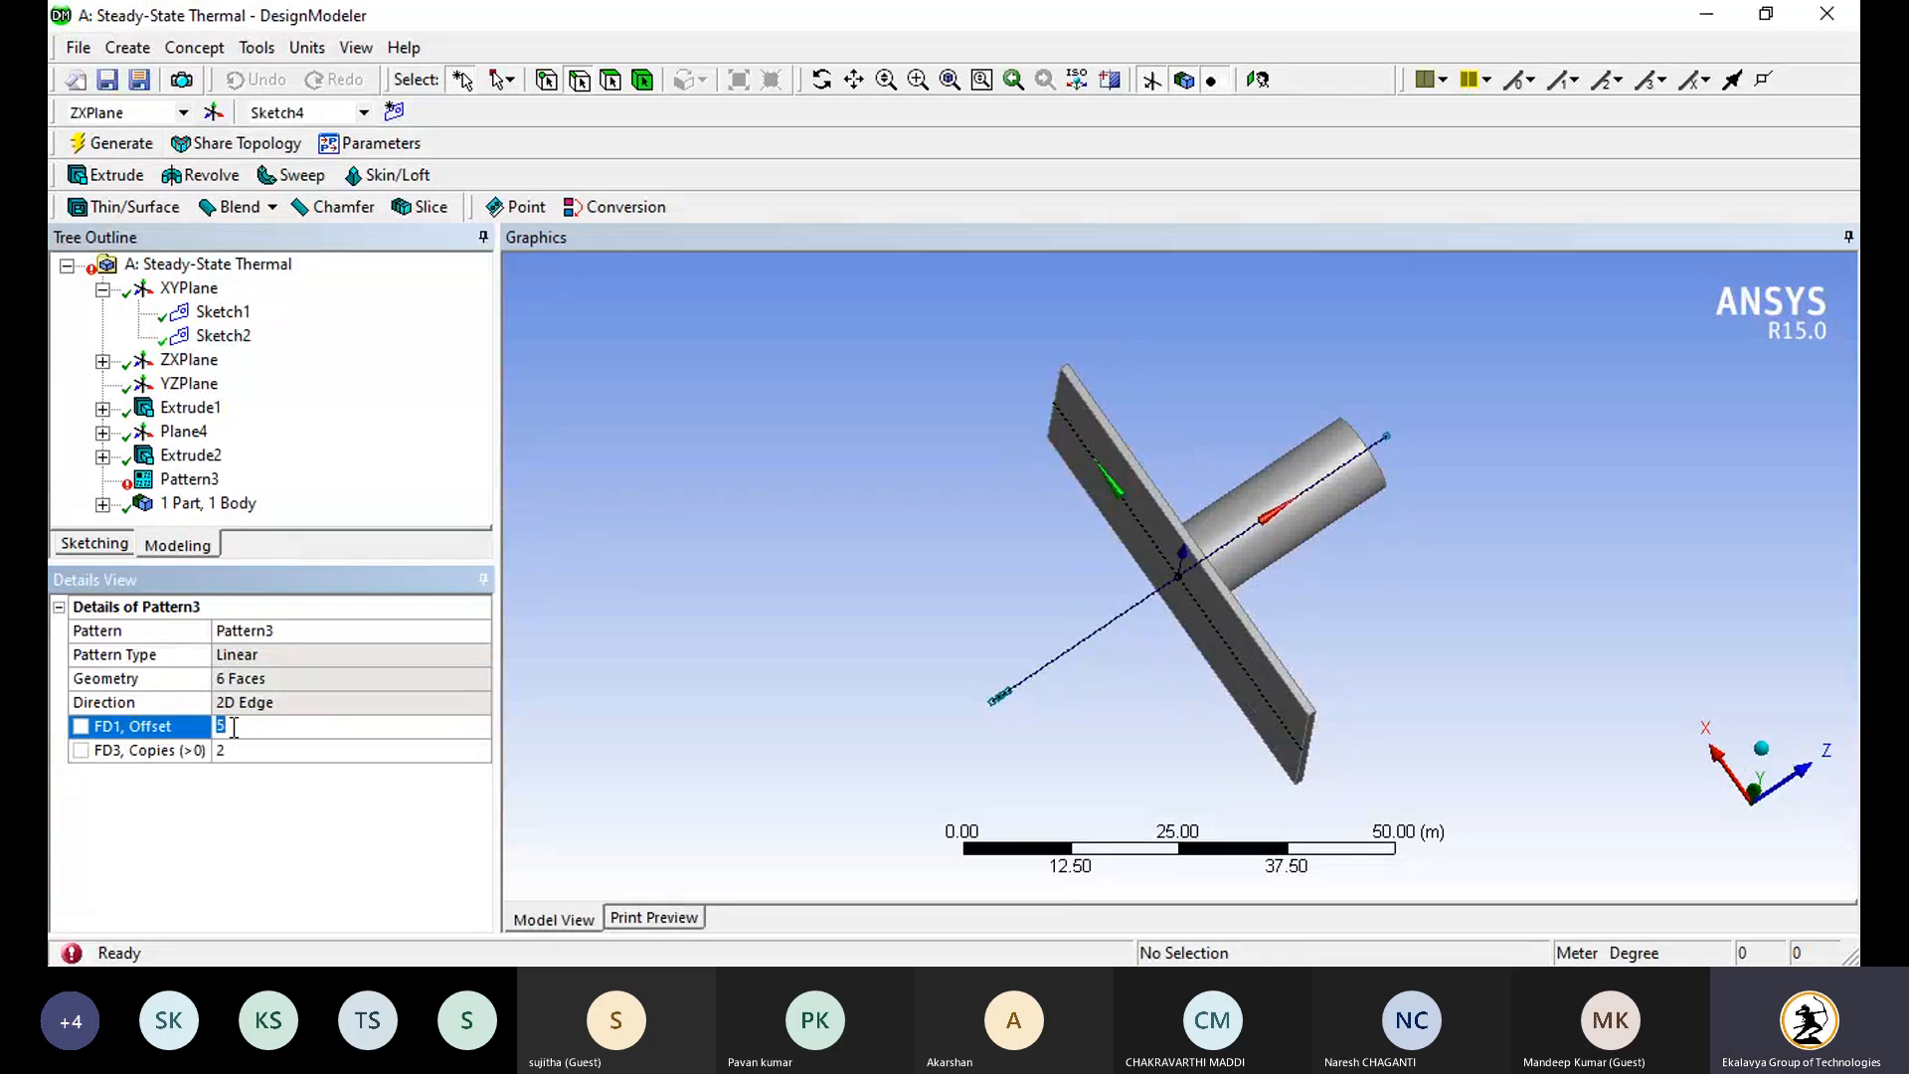
type("25")
key("Return")
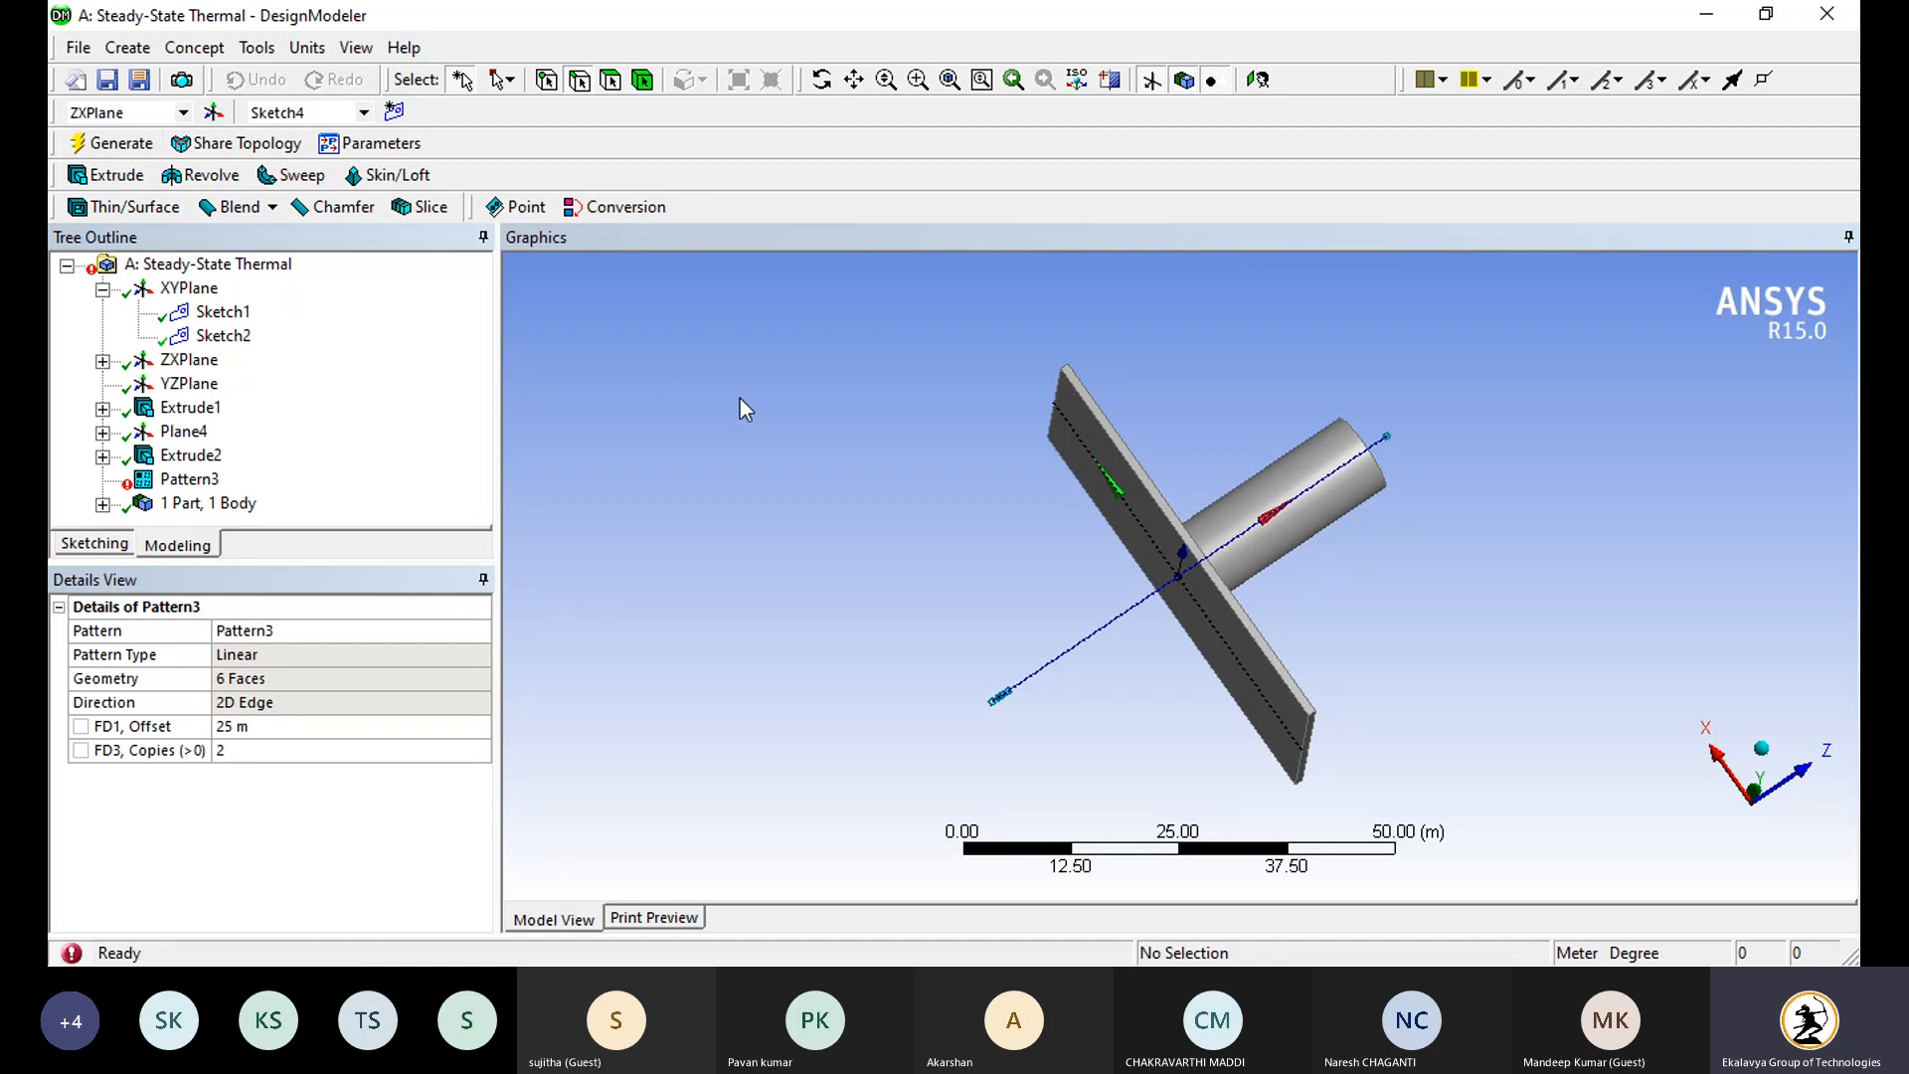
left_click_drag(833, 410, 915, 539)
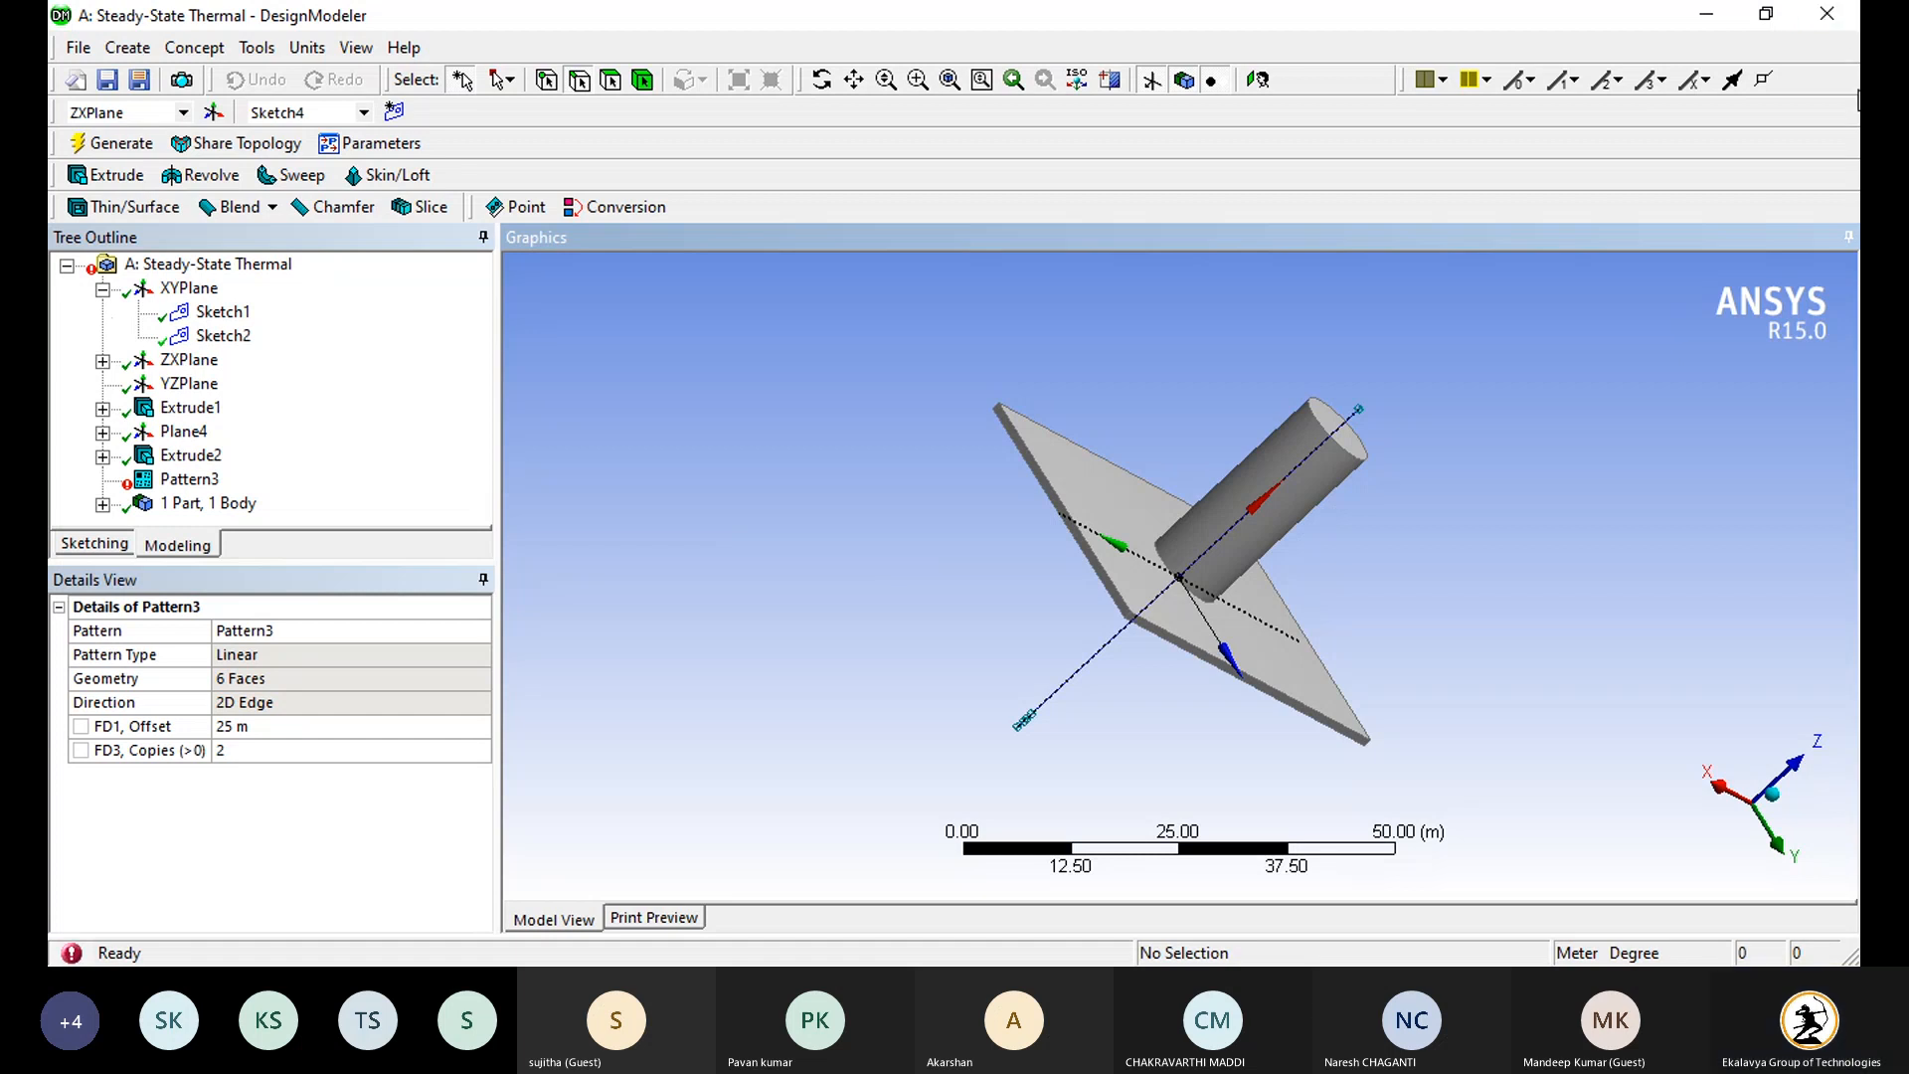
key("Escape")
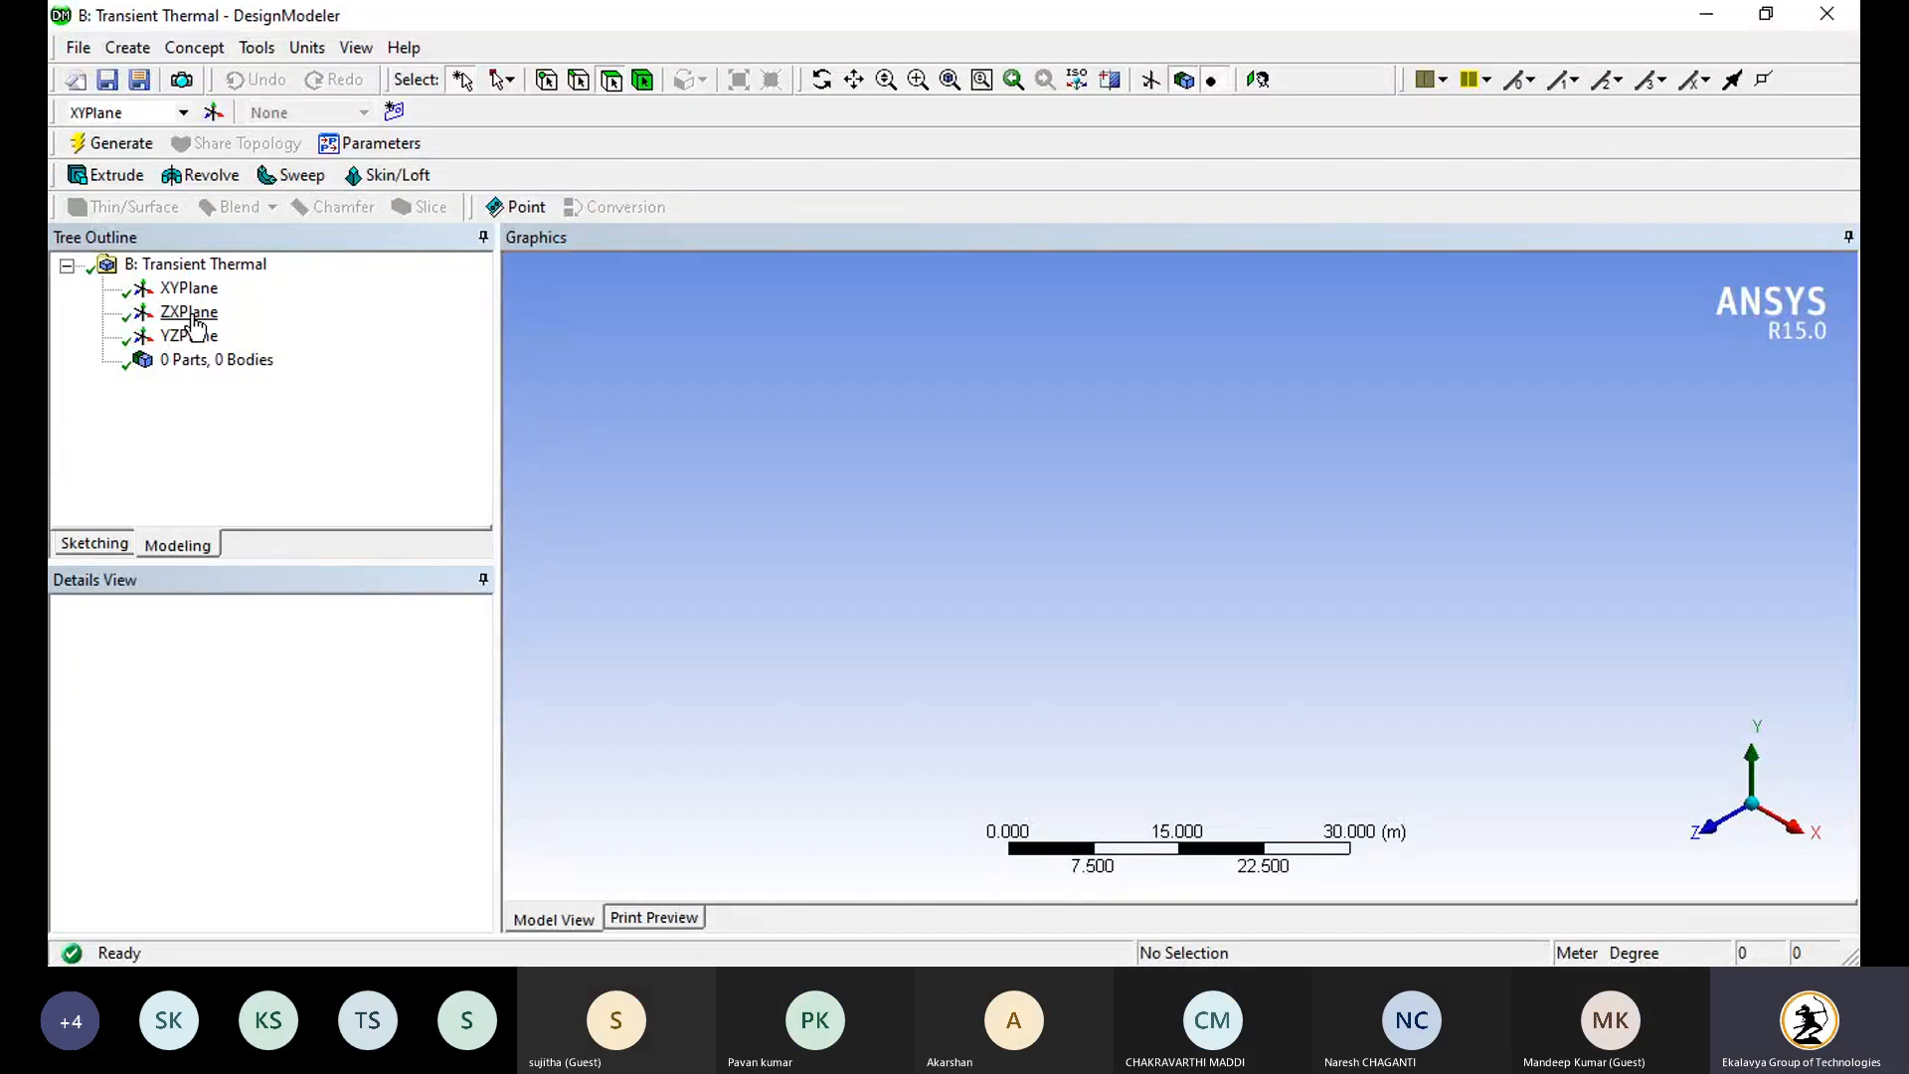
Step: Sketch two concentric circles at the origin of the Transient Thermal model's ZXPlane, about 15.5 m and 19.7 m in diameter
left_click(189, 312)
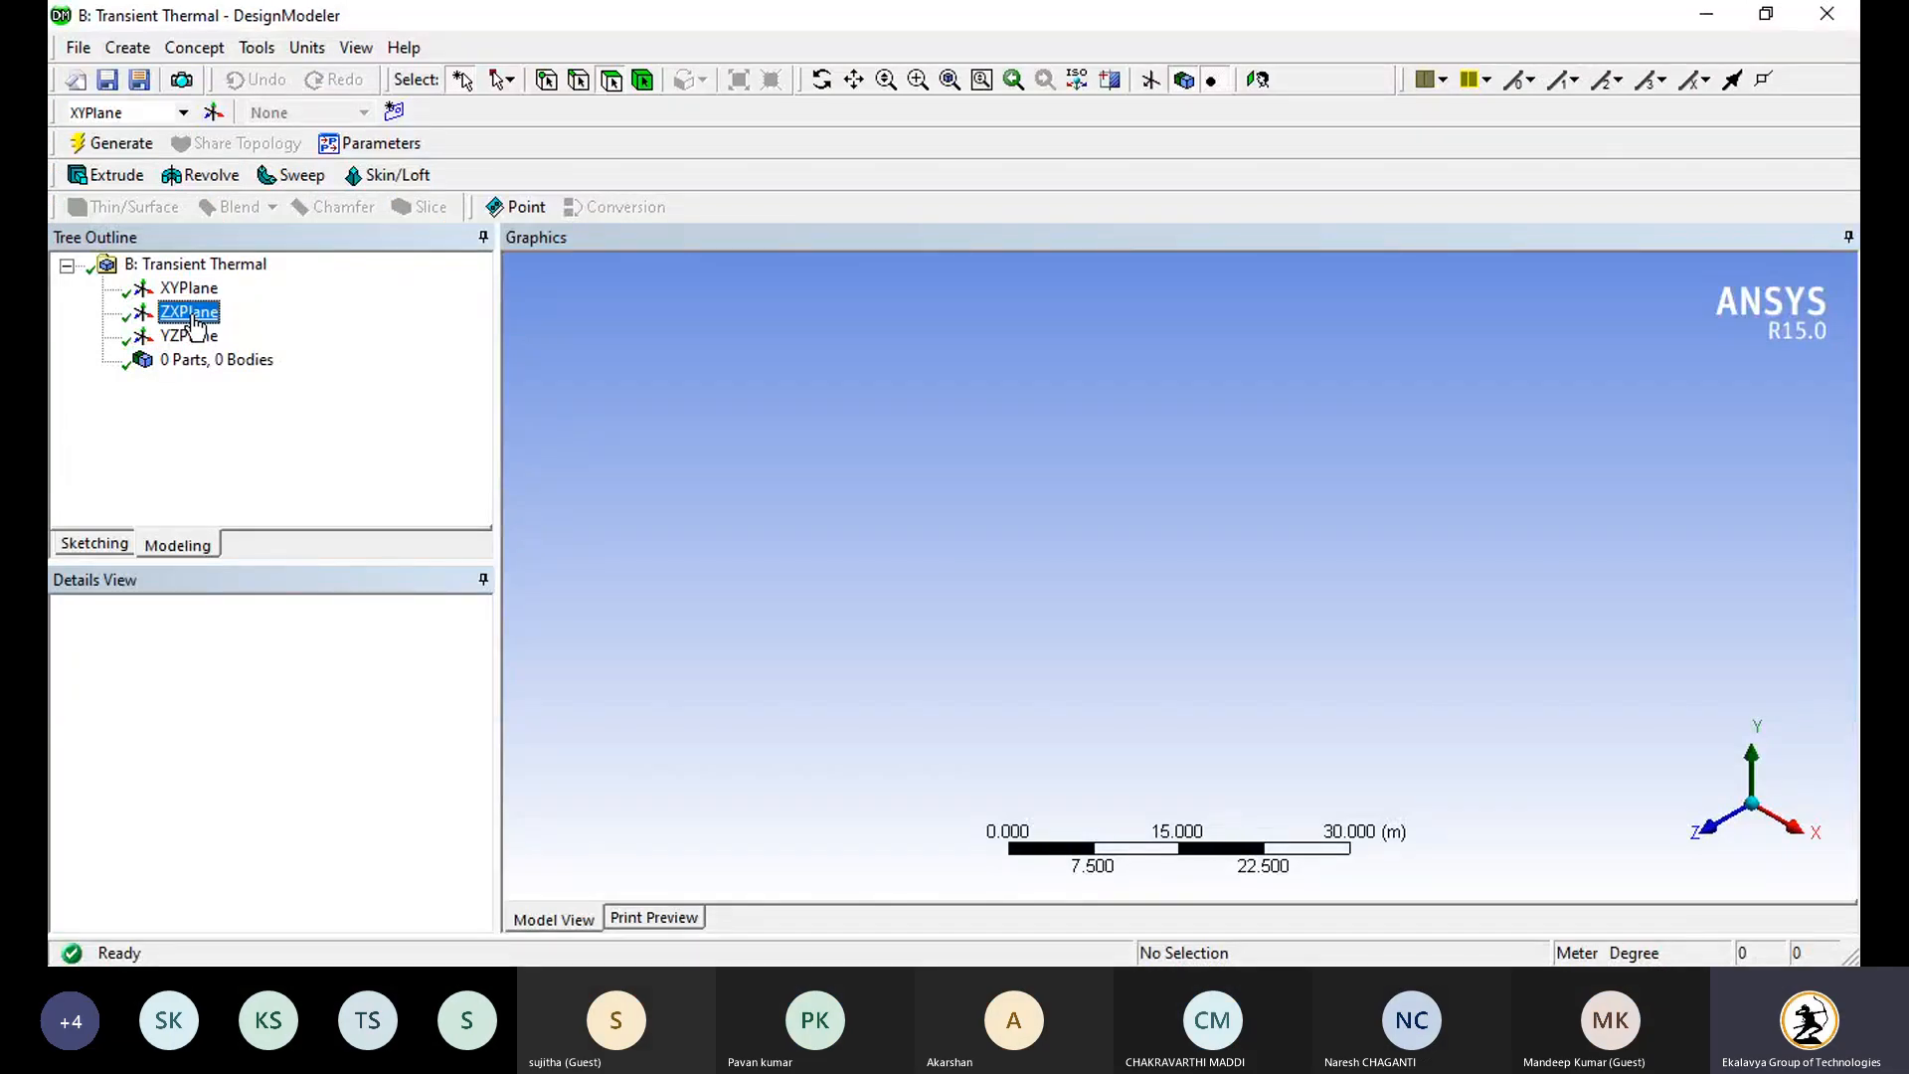
left_click(106, 548)
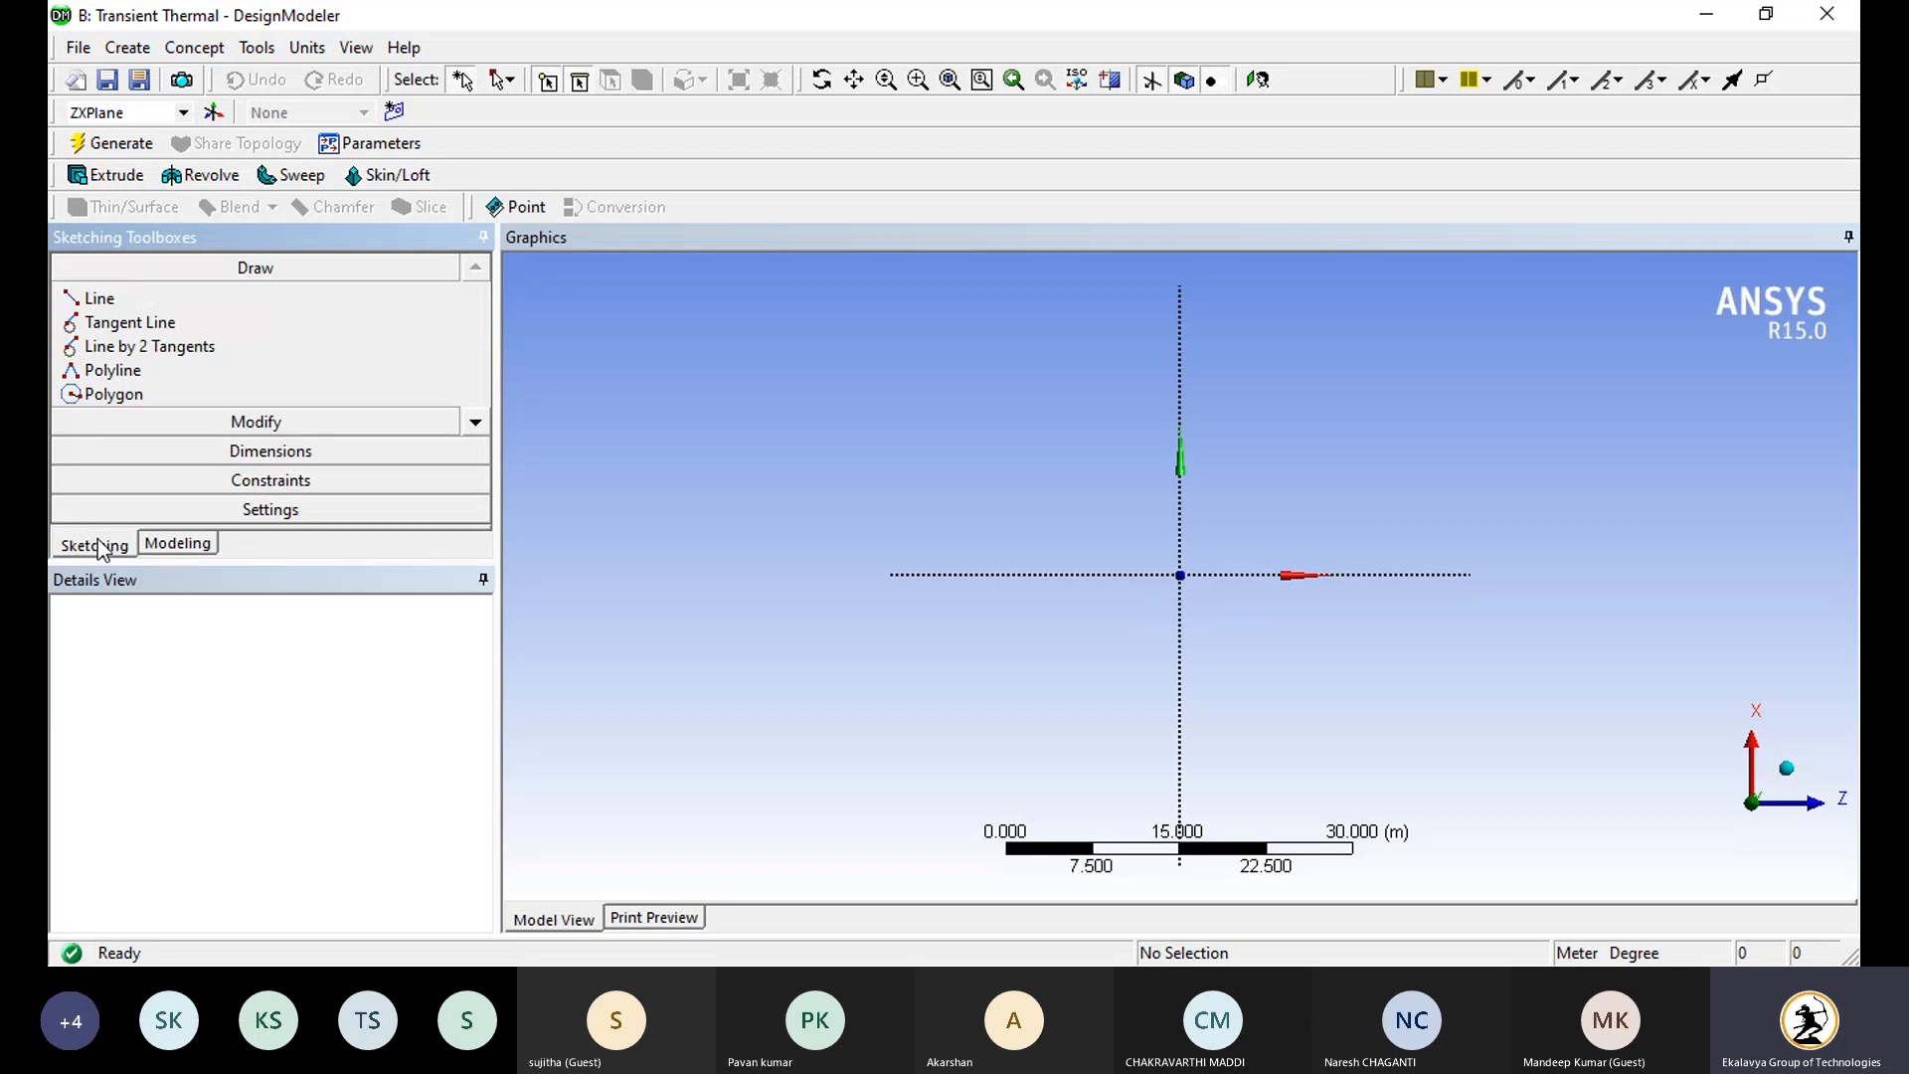
left_click(478, 425)
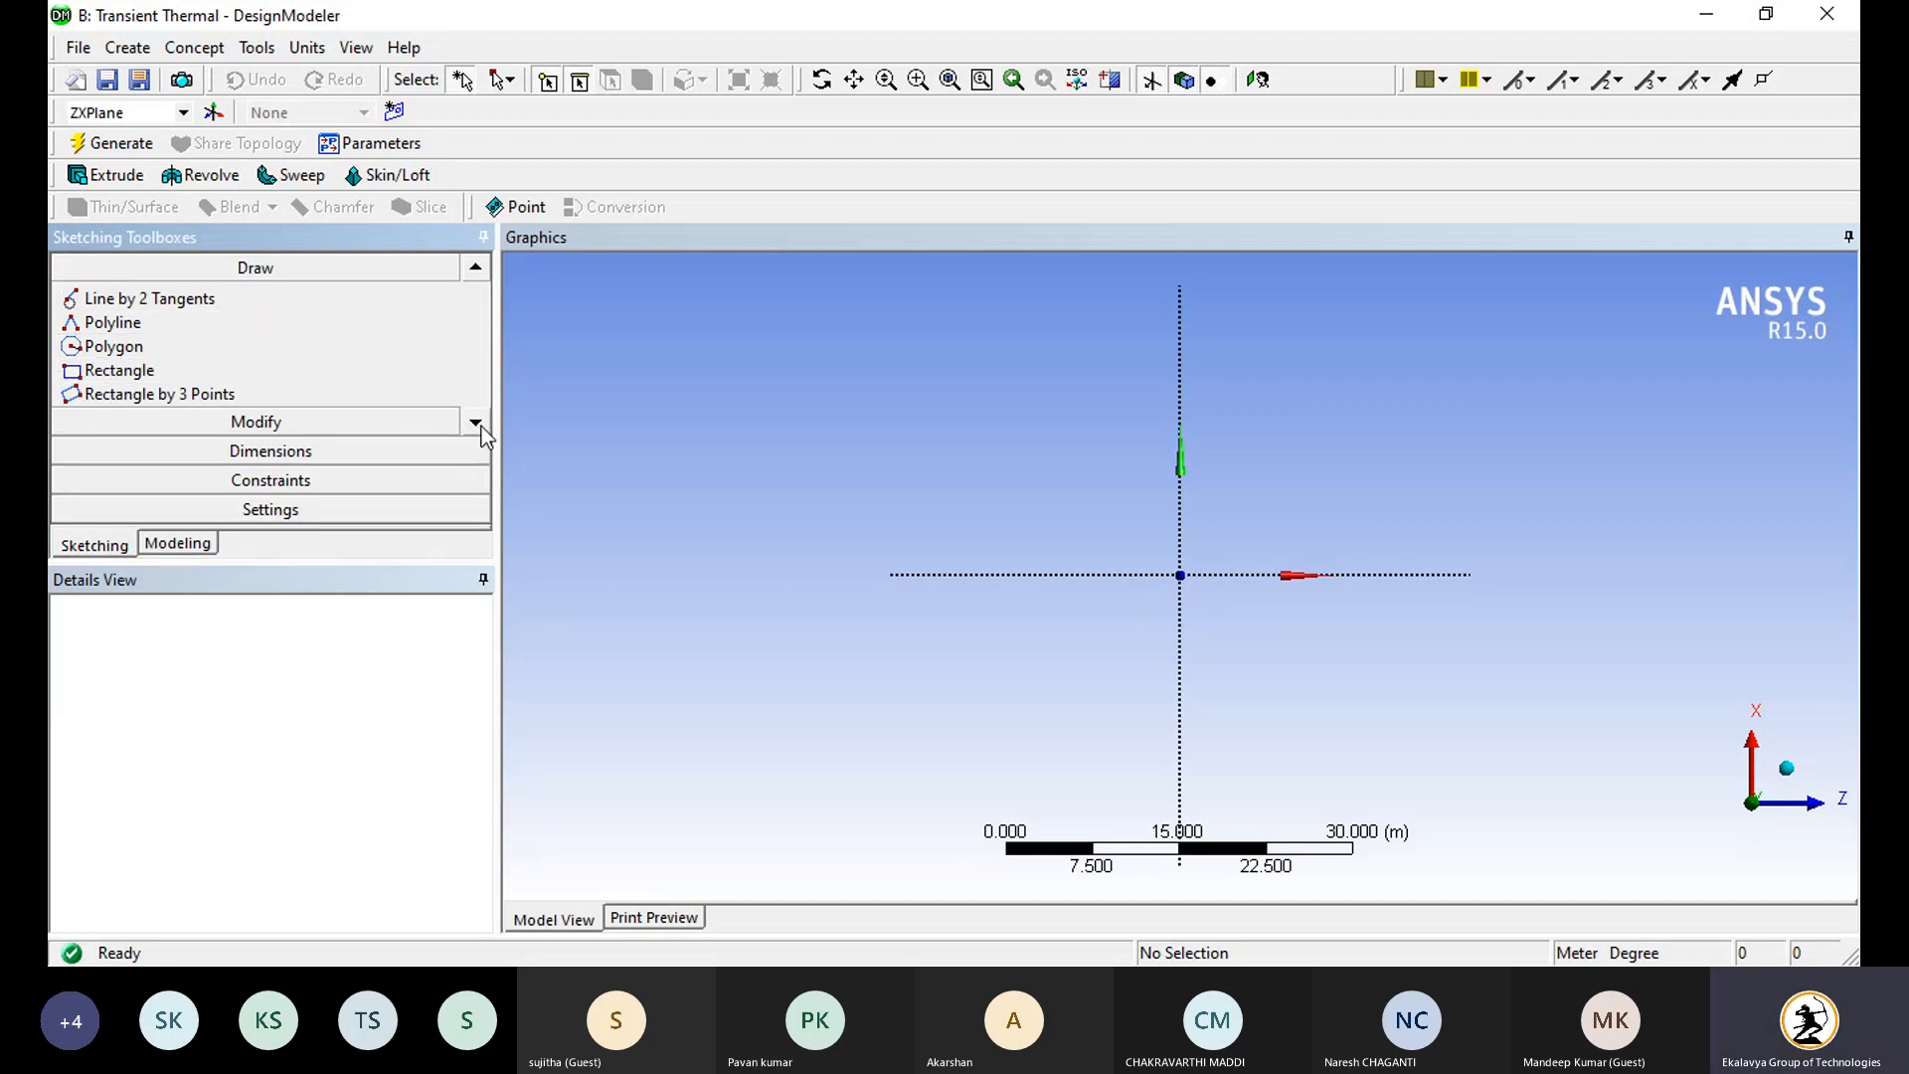
left_click(481, 427)
left_click(481, 426)
left_click(105, 373)
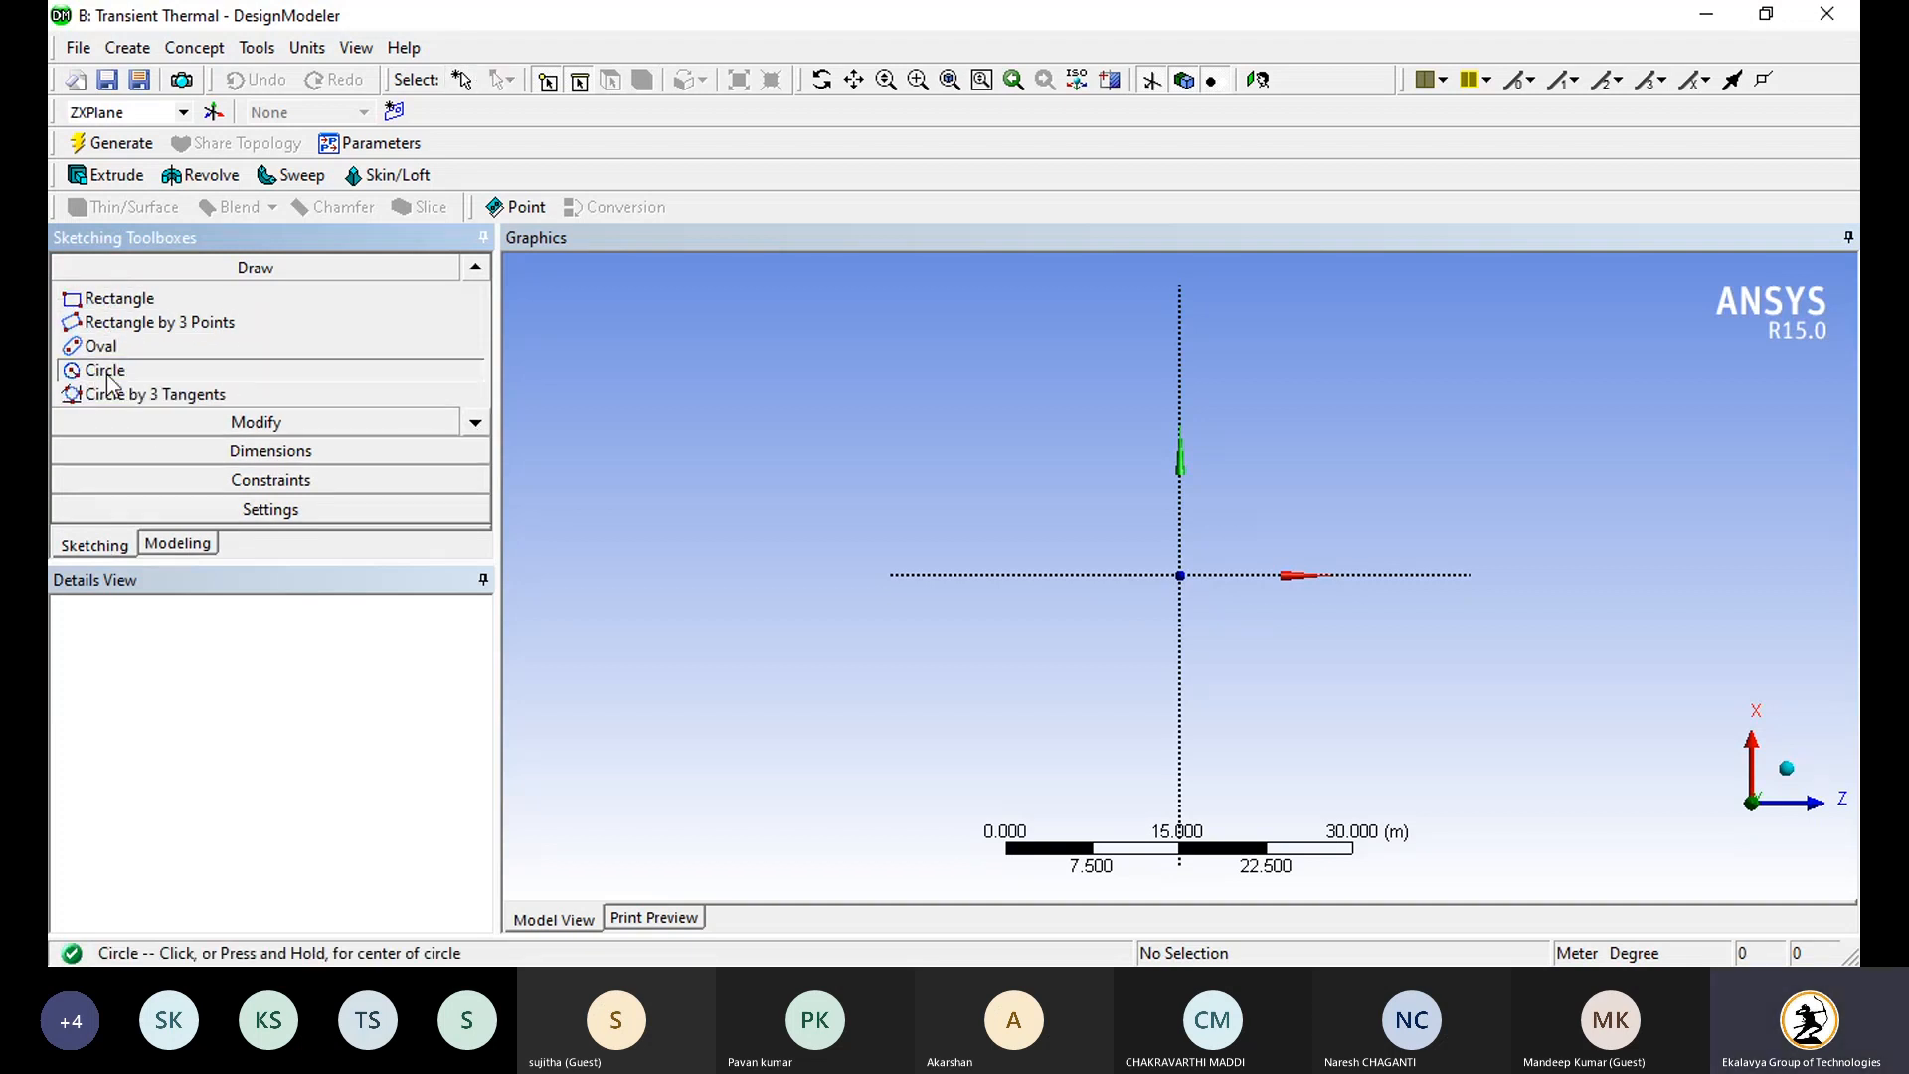
left_click(1180, 575)
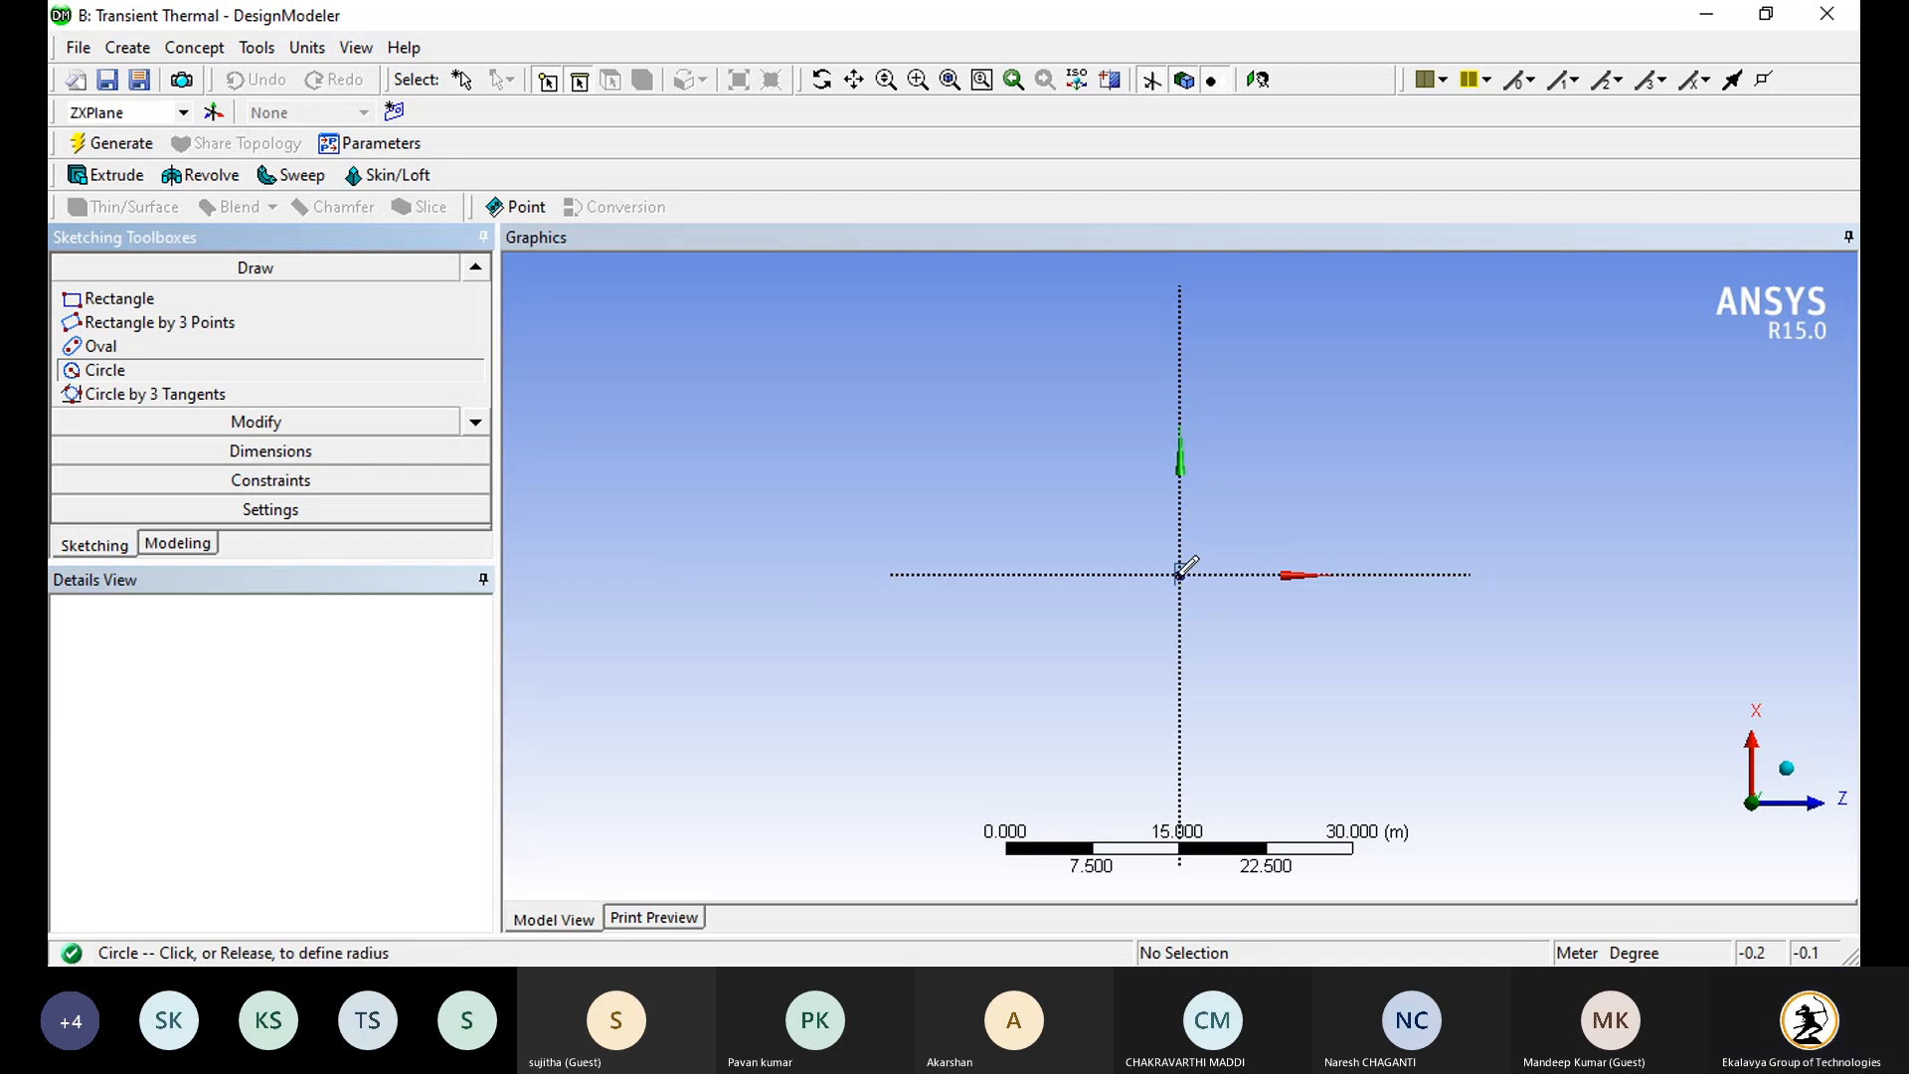
left_click(1196, 653)
left_click(1180, 574)
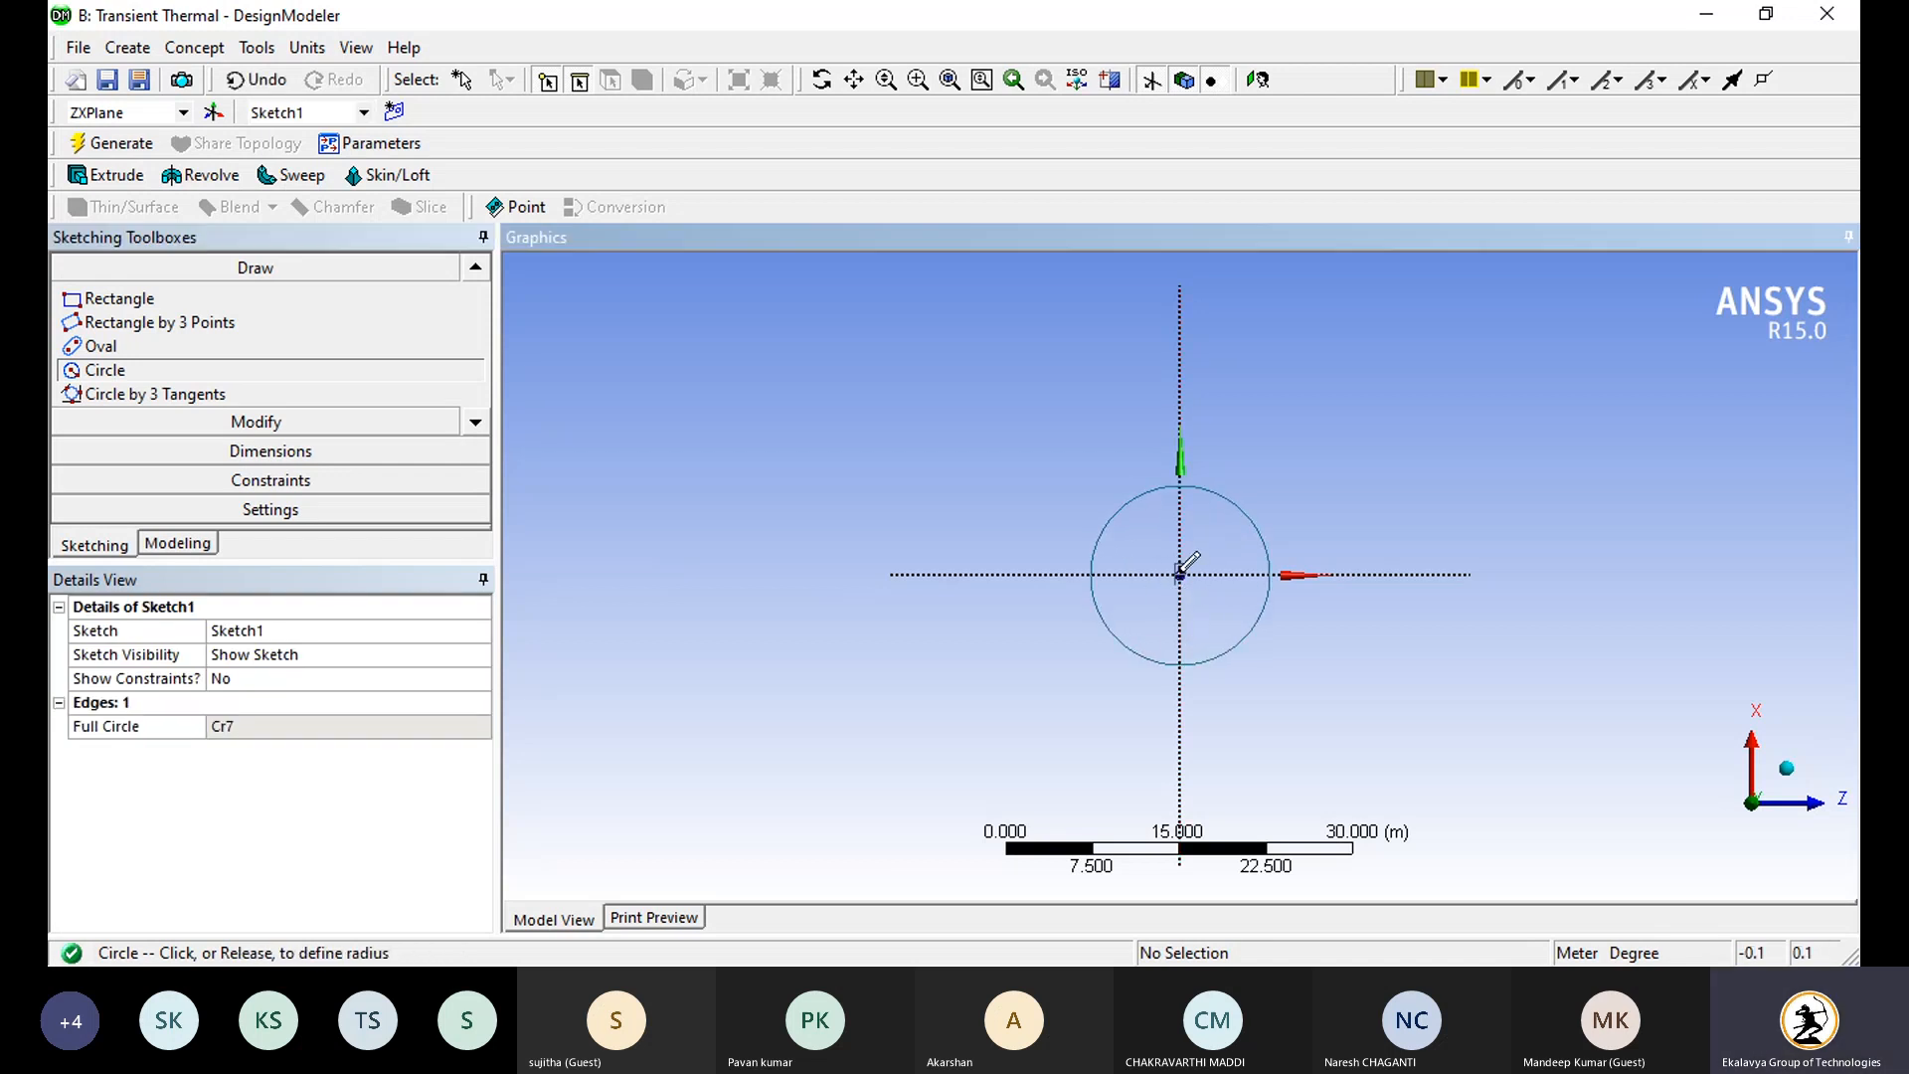
left_click(1176, 683)
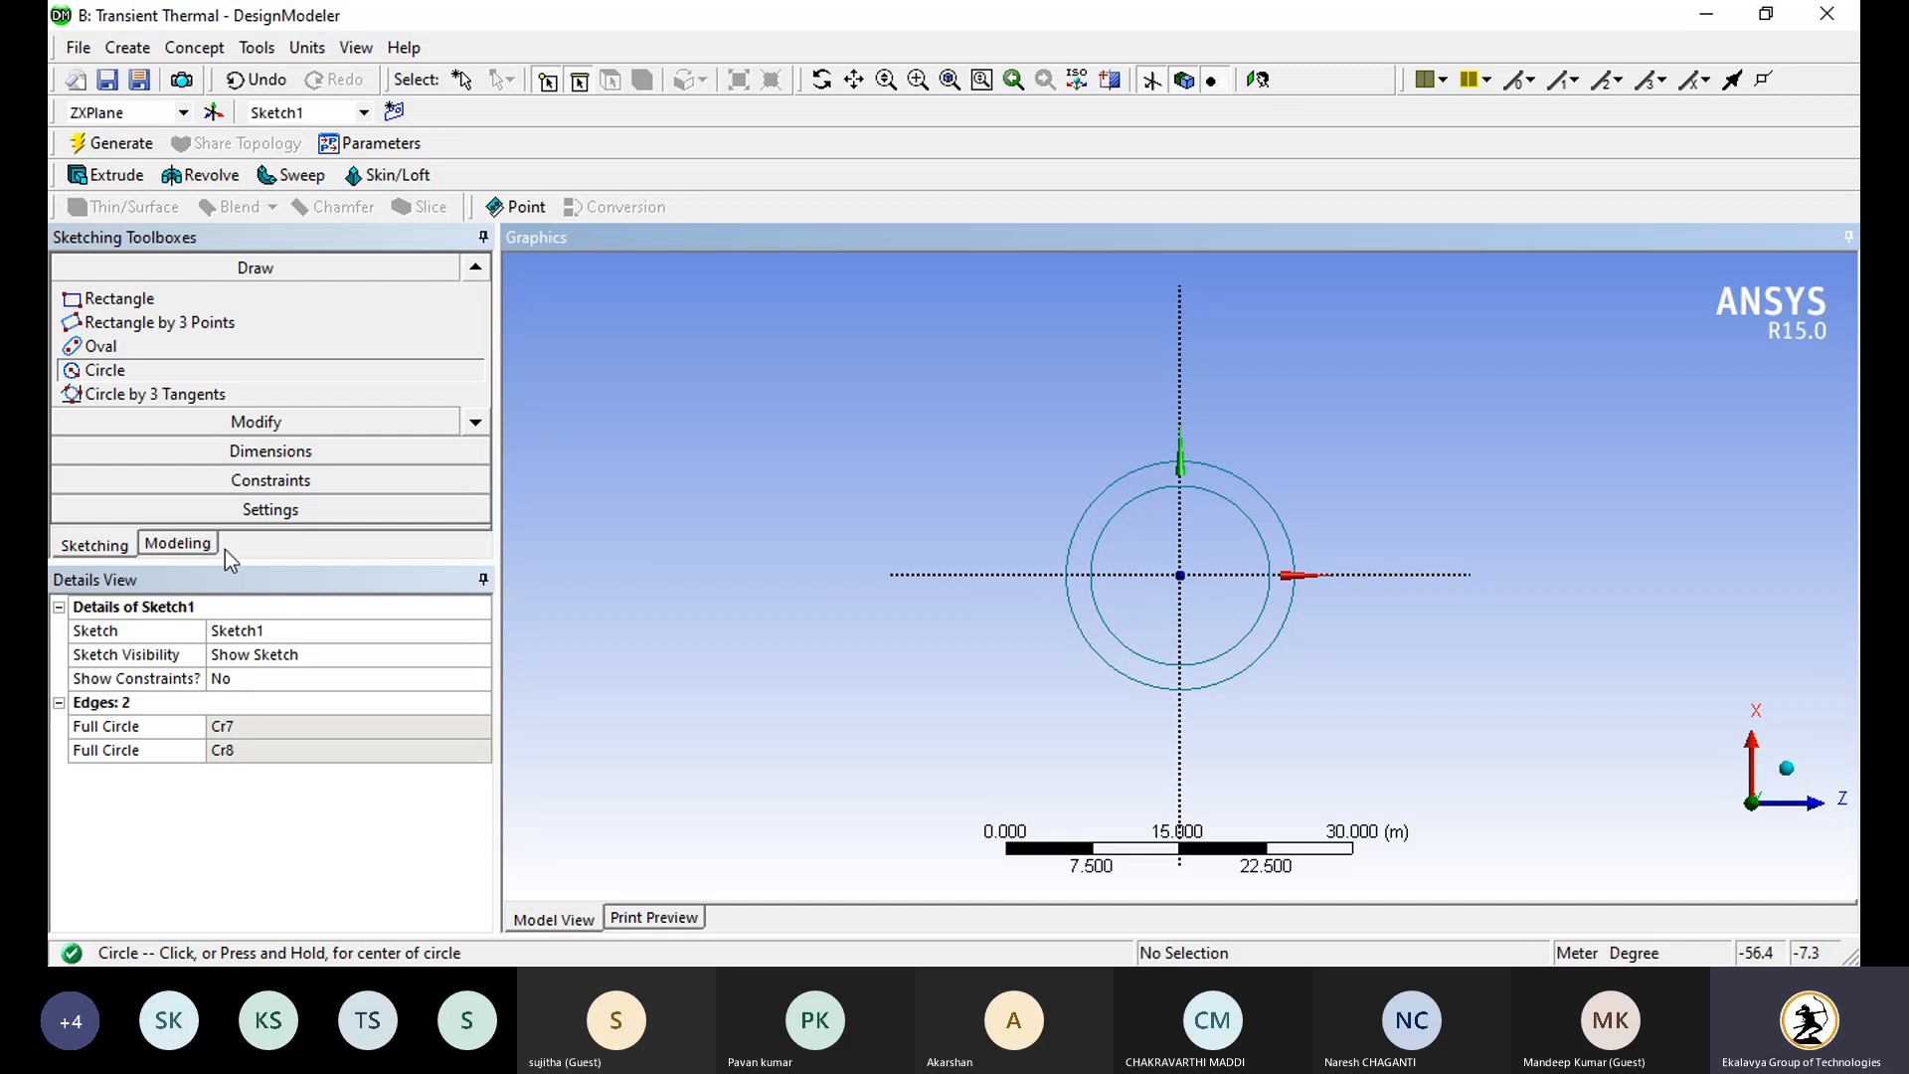
Step: Change the length unit of the Transient Thermal geometry to millimeter
left_click(274, 426)
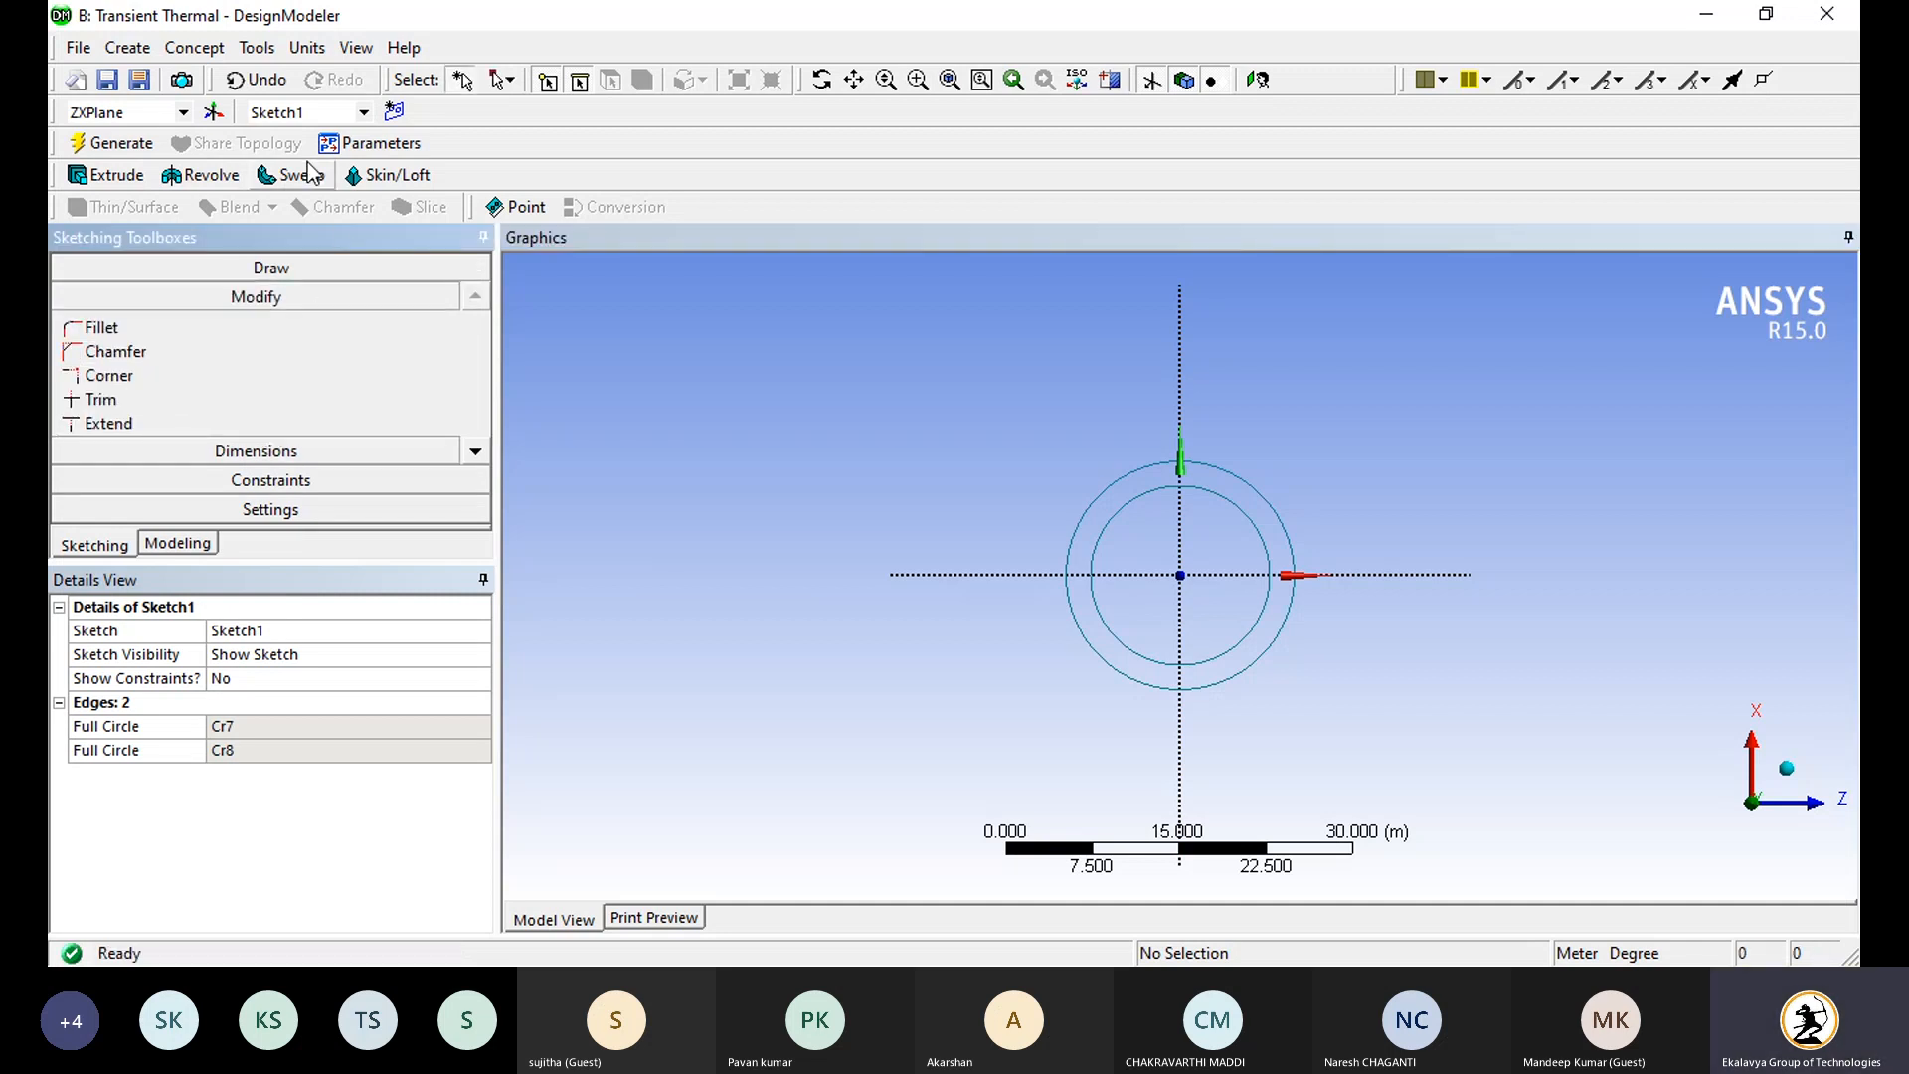
left_click(357, 48)
mouse_move(308, 46)
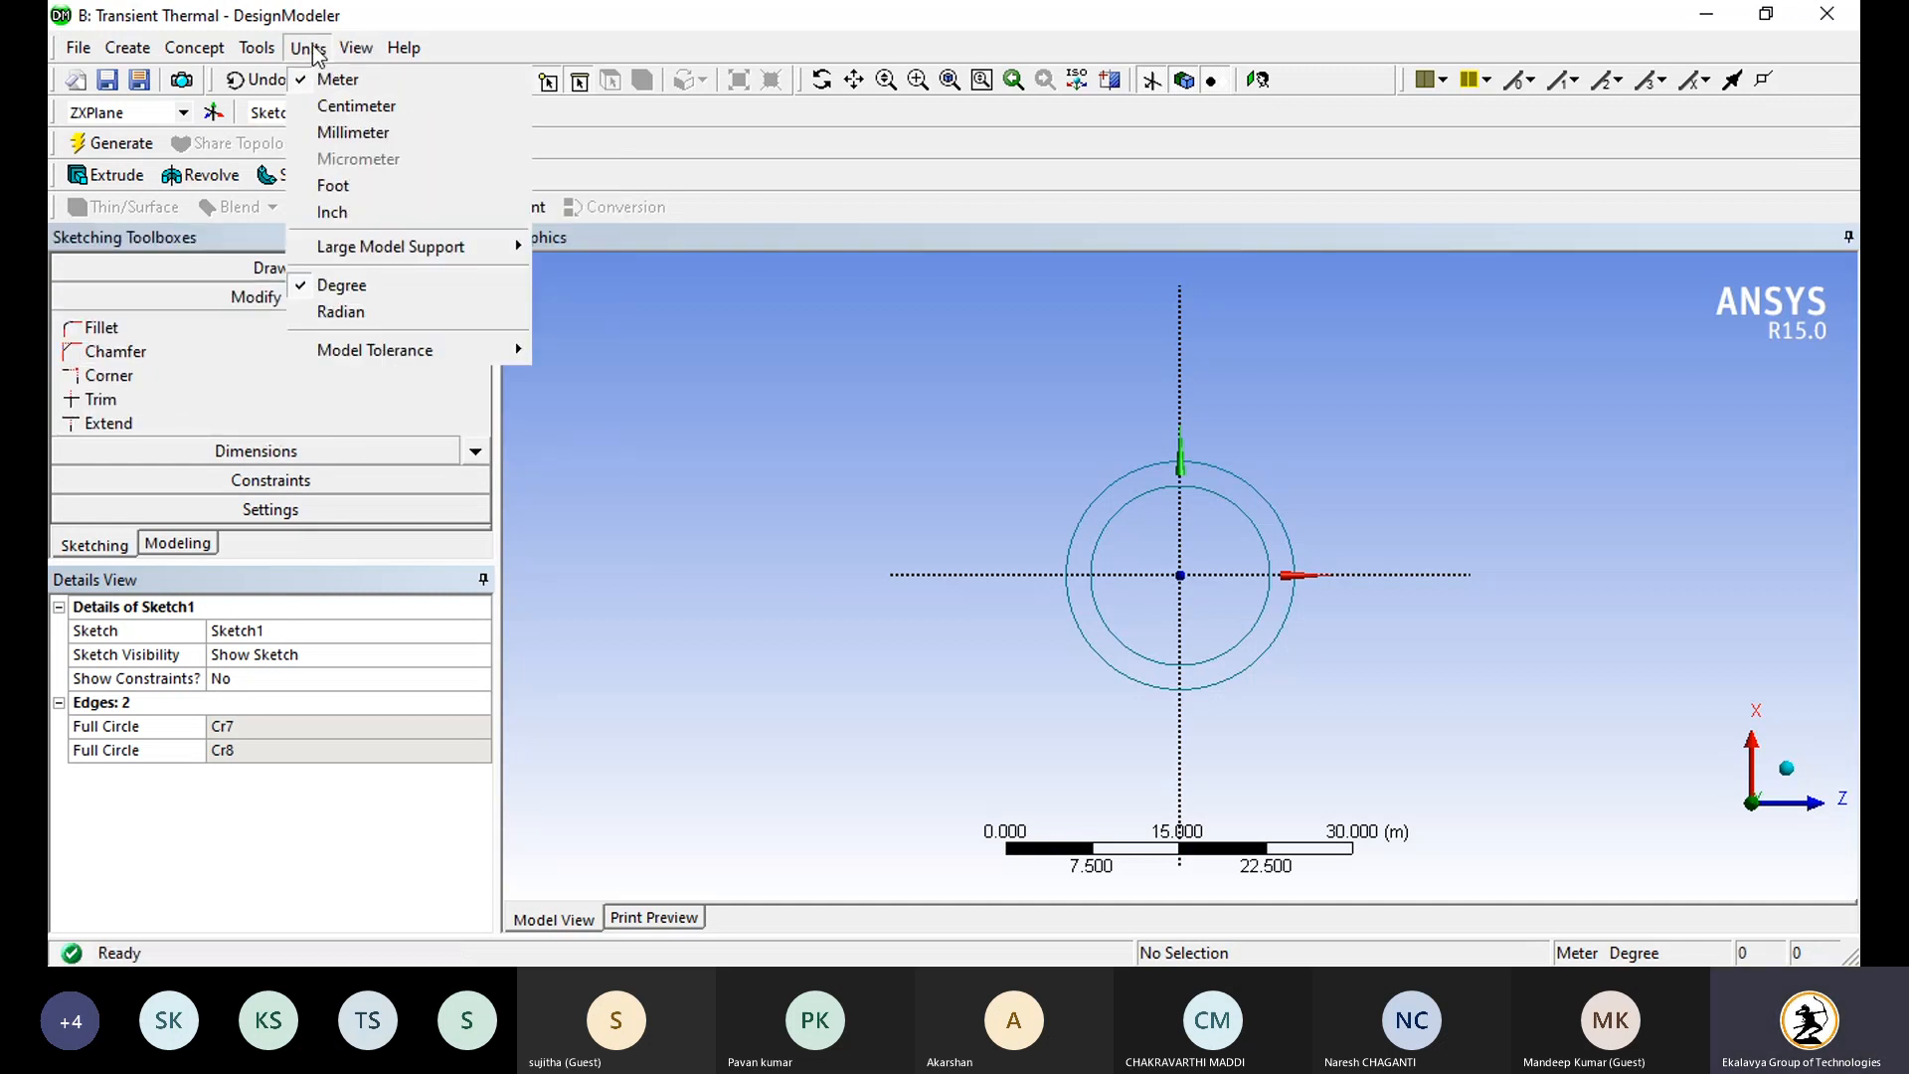
left_click(331, 132)
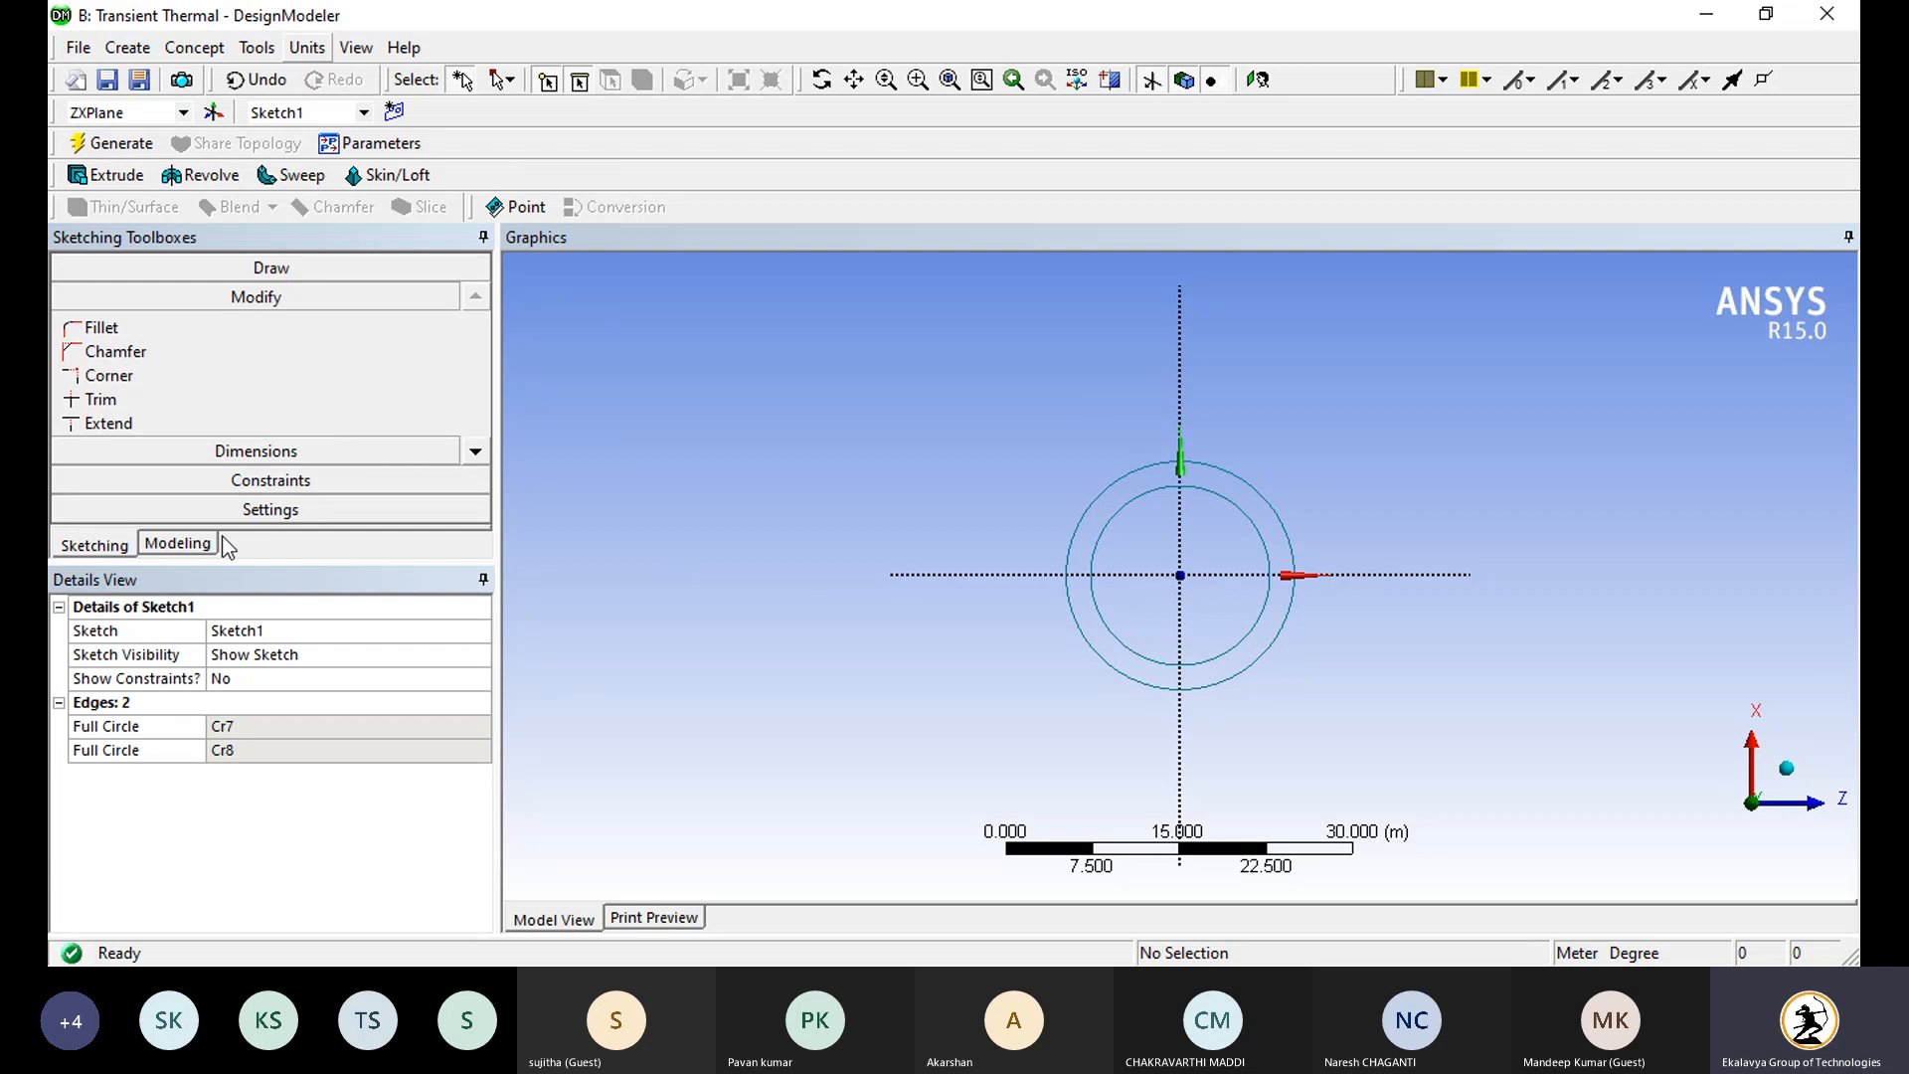
Step: Add general diameter dimensions to the outer circle and the inner circle of Sketch1
left_click(188, 451)
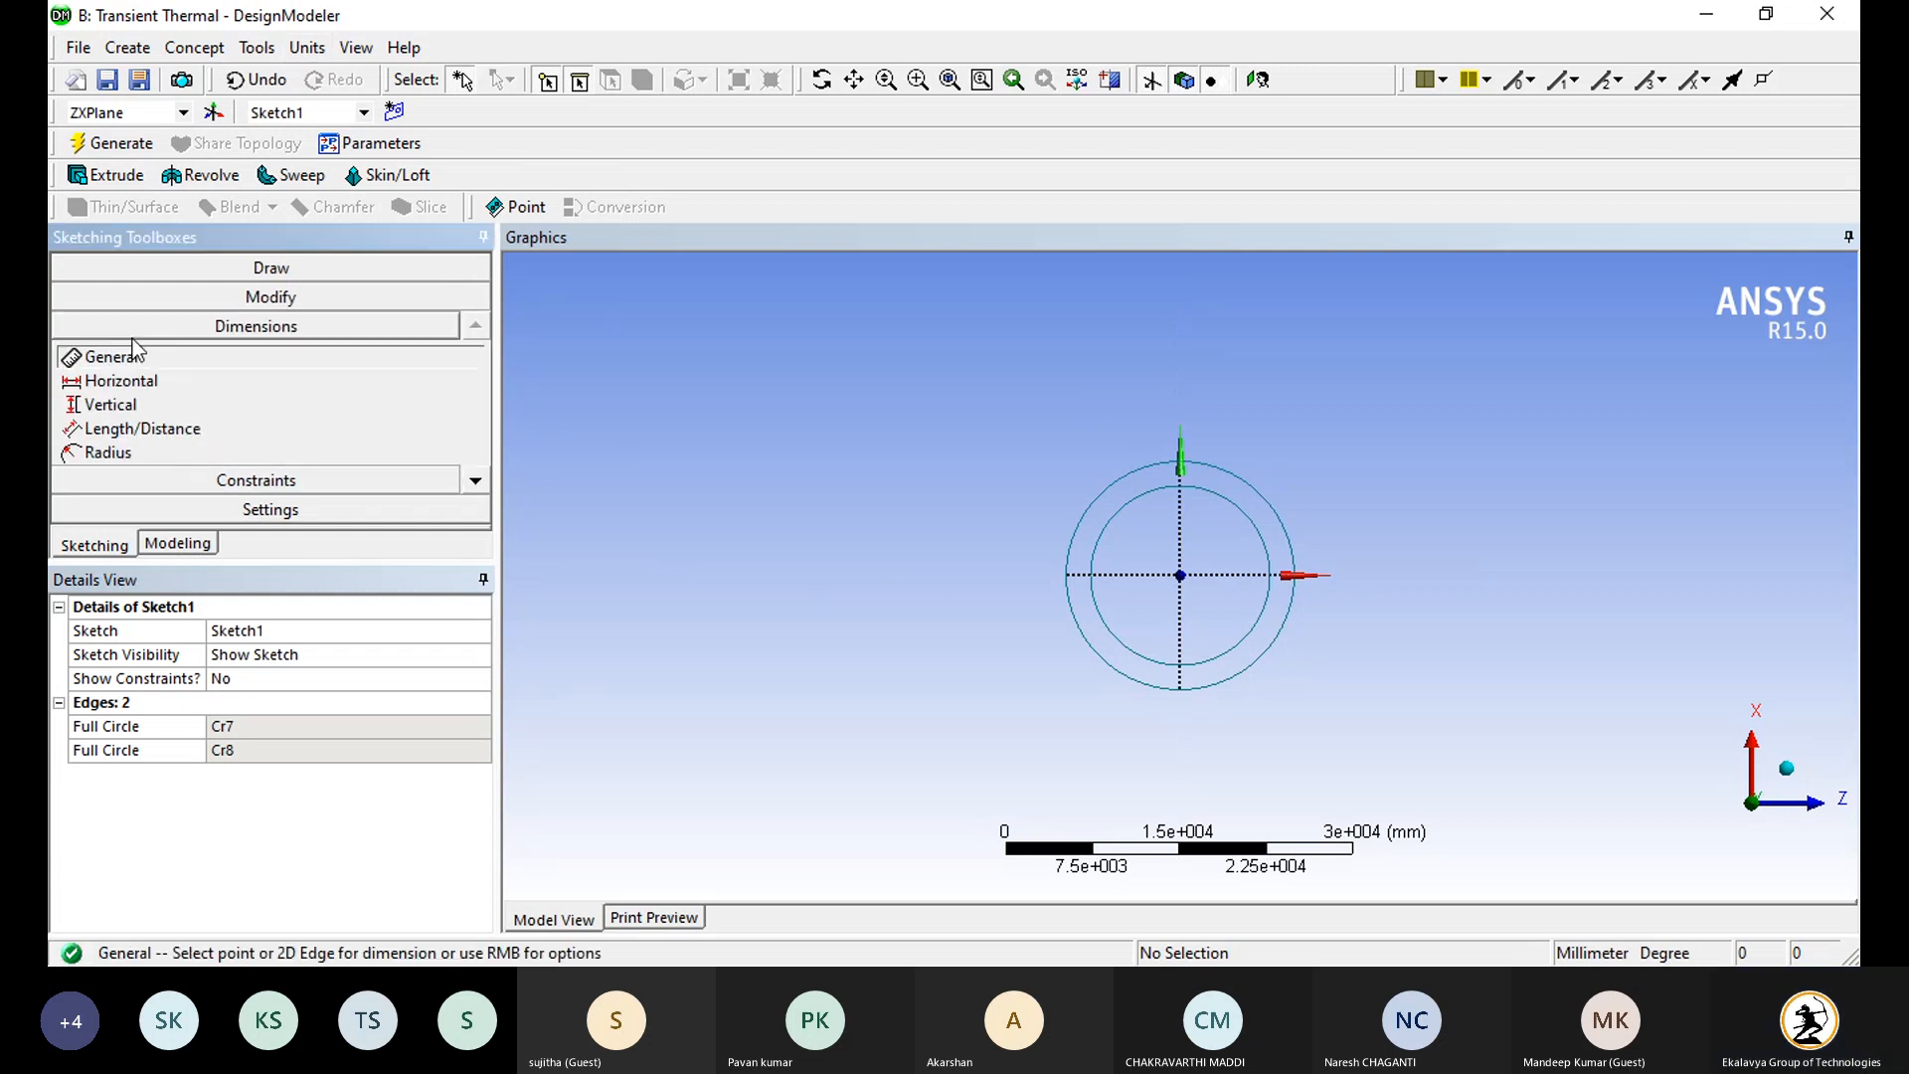
left_click(1119, 478)
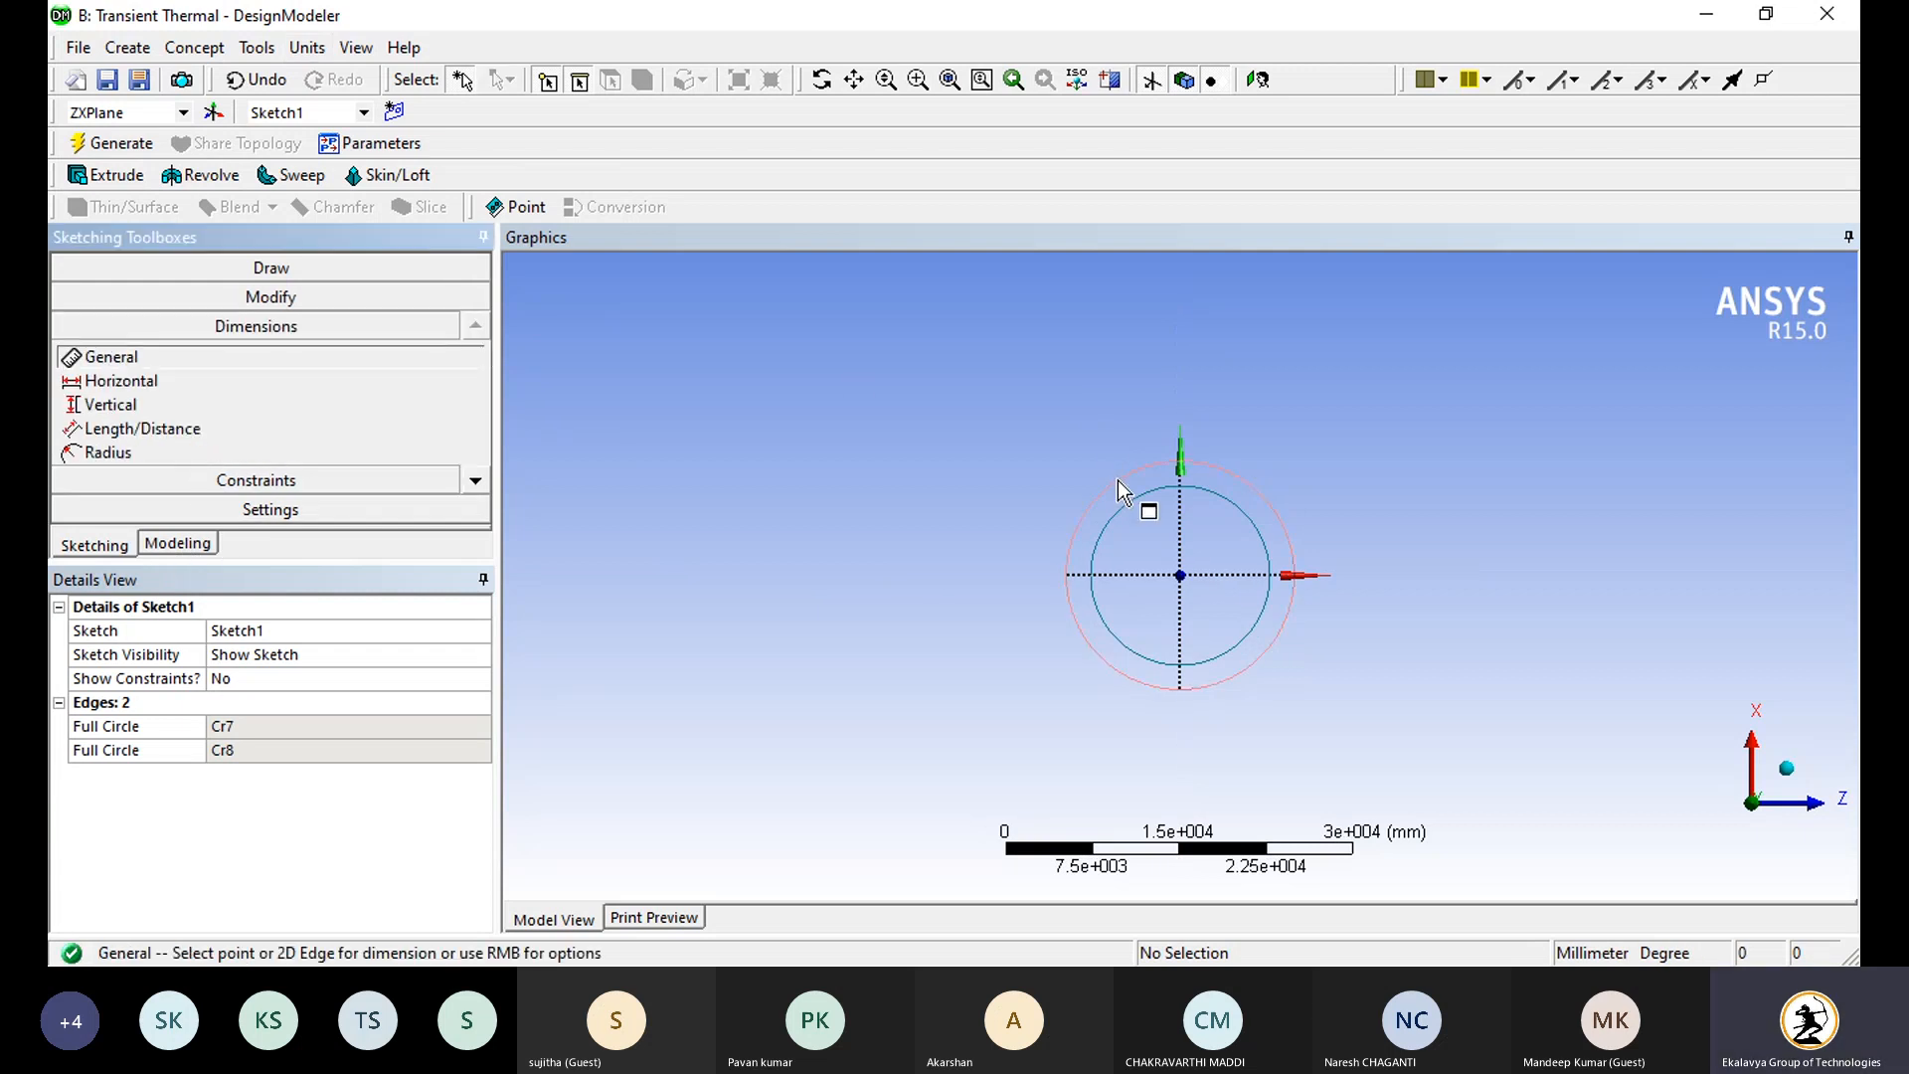
left_click(1069, 405)
left_click(1115, 549)
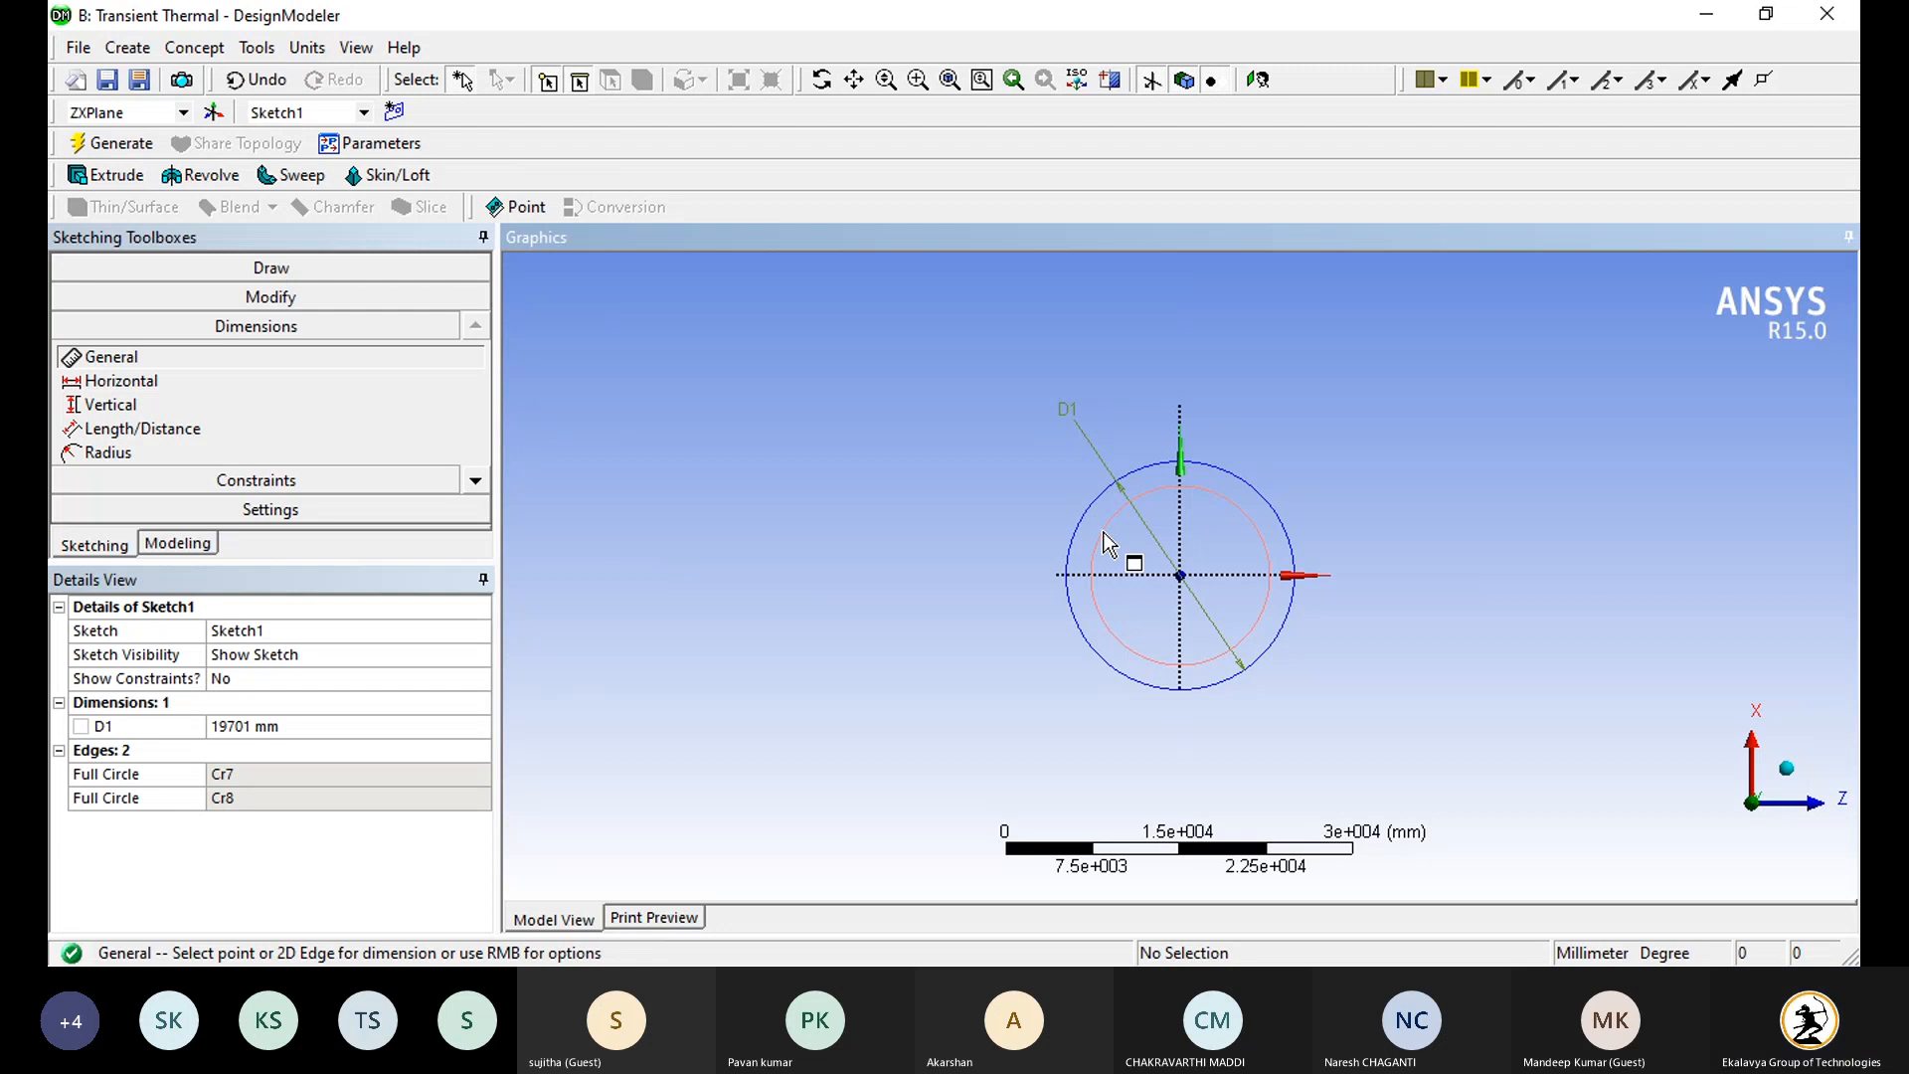
left_click(969, 463)
Step: Set the circle diameters of Sketch1 to 100 mm for D1 and 150 mm for D2
left_click(276, 726)
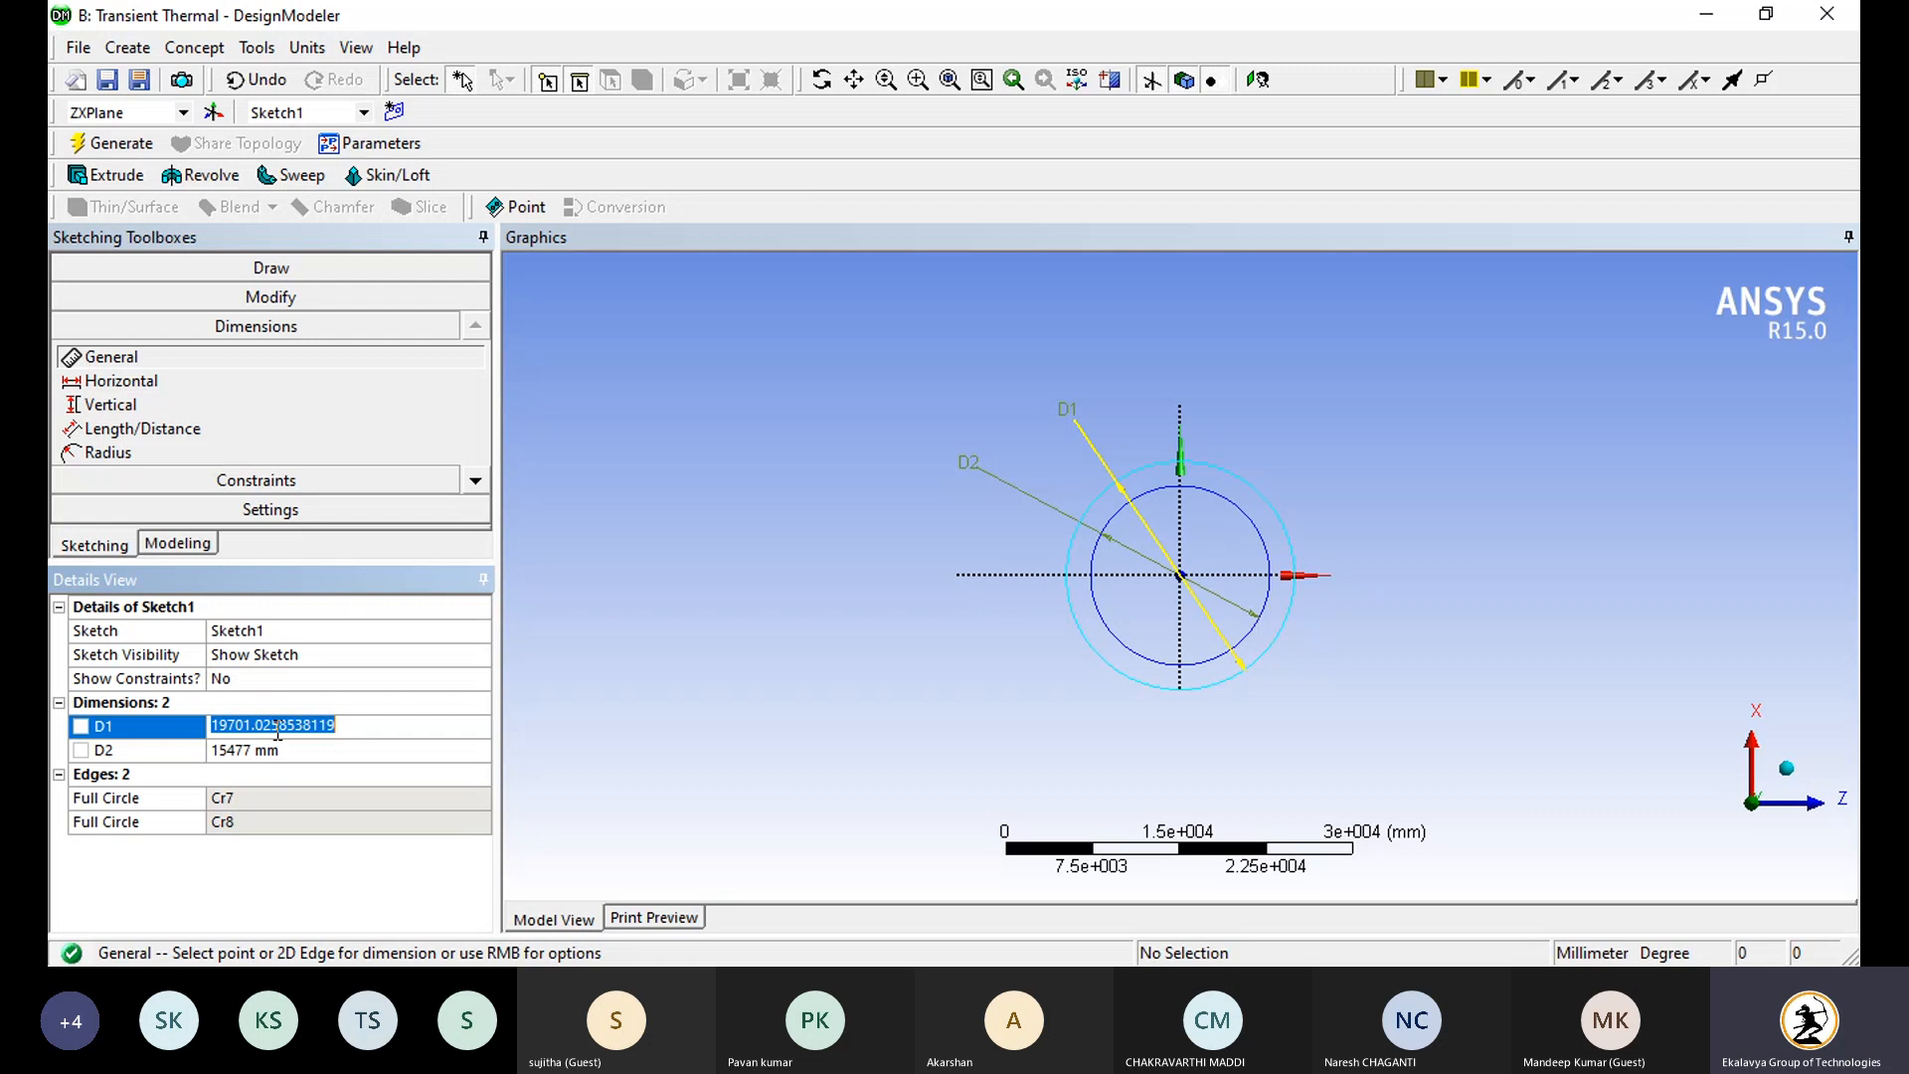
type("1")
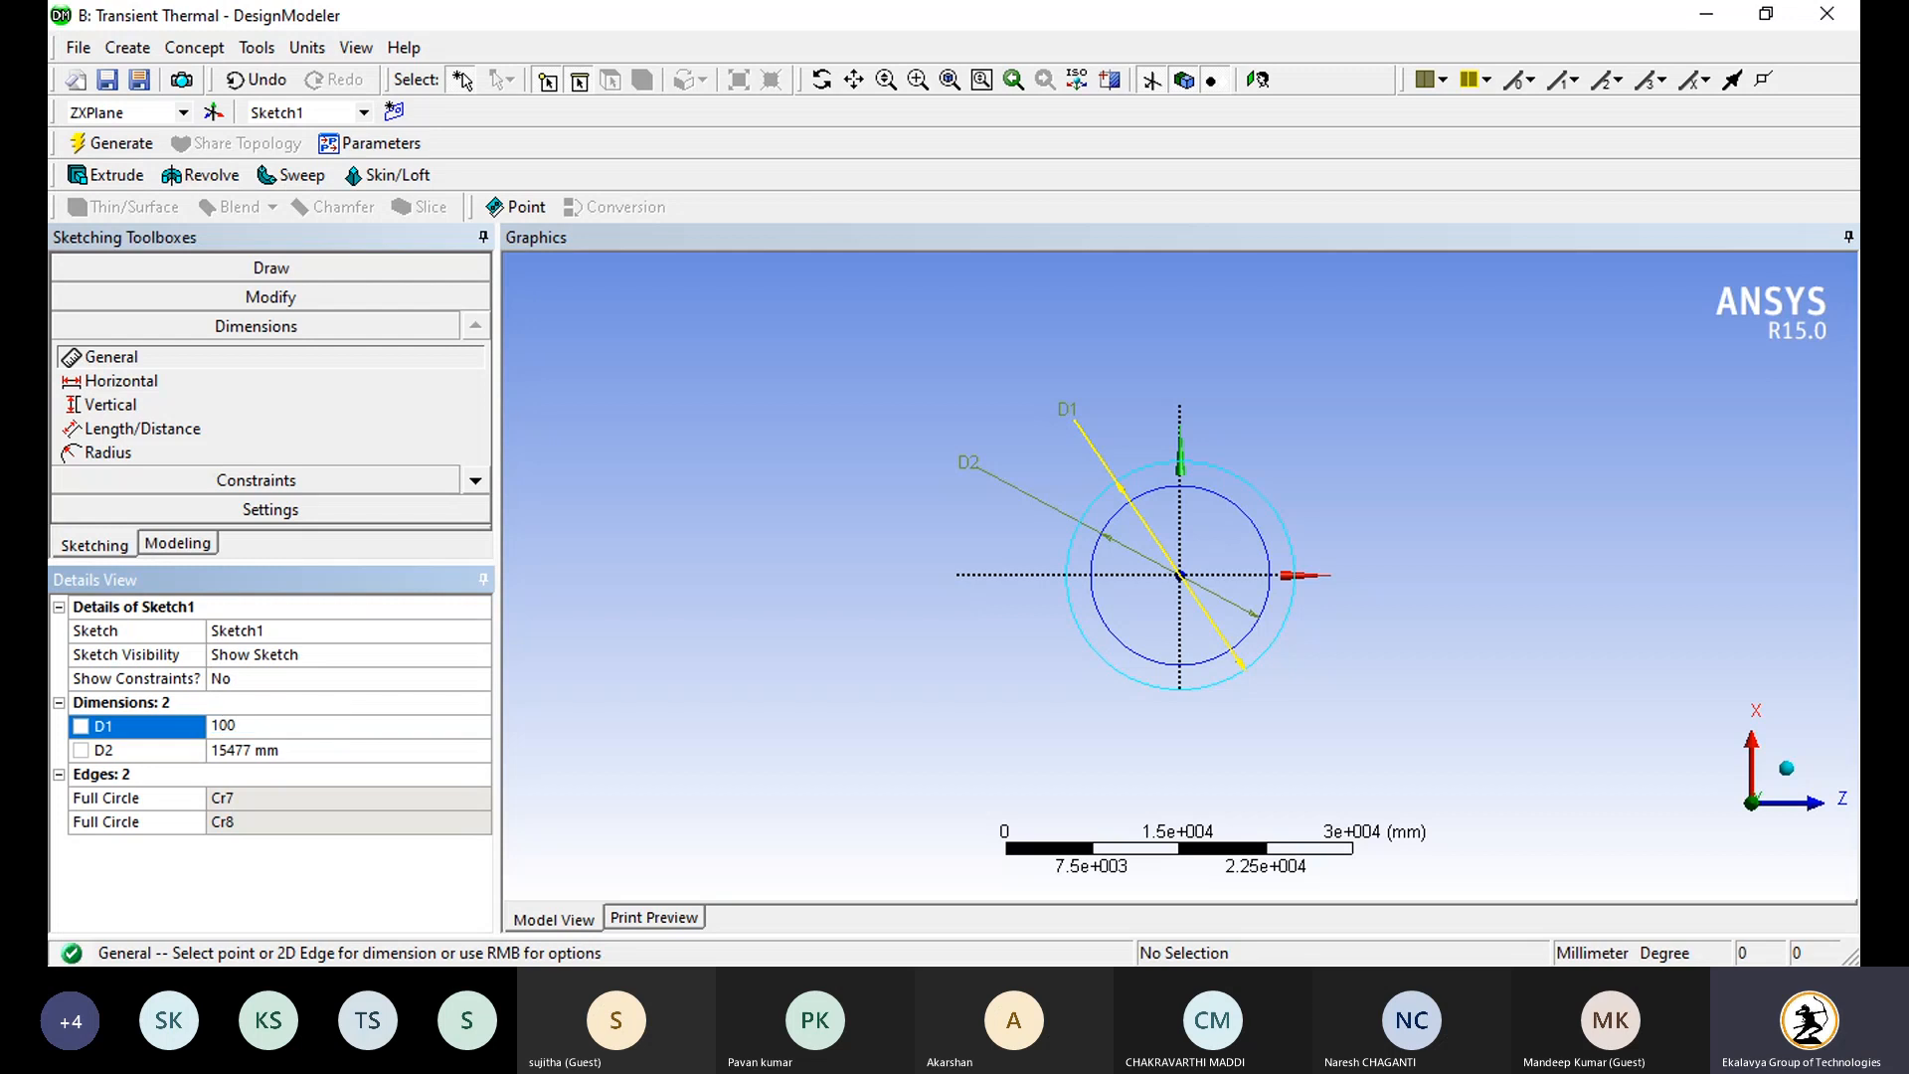
type("00")
key("Return")
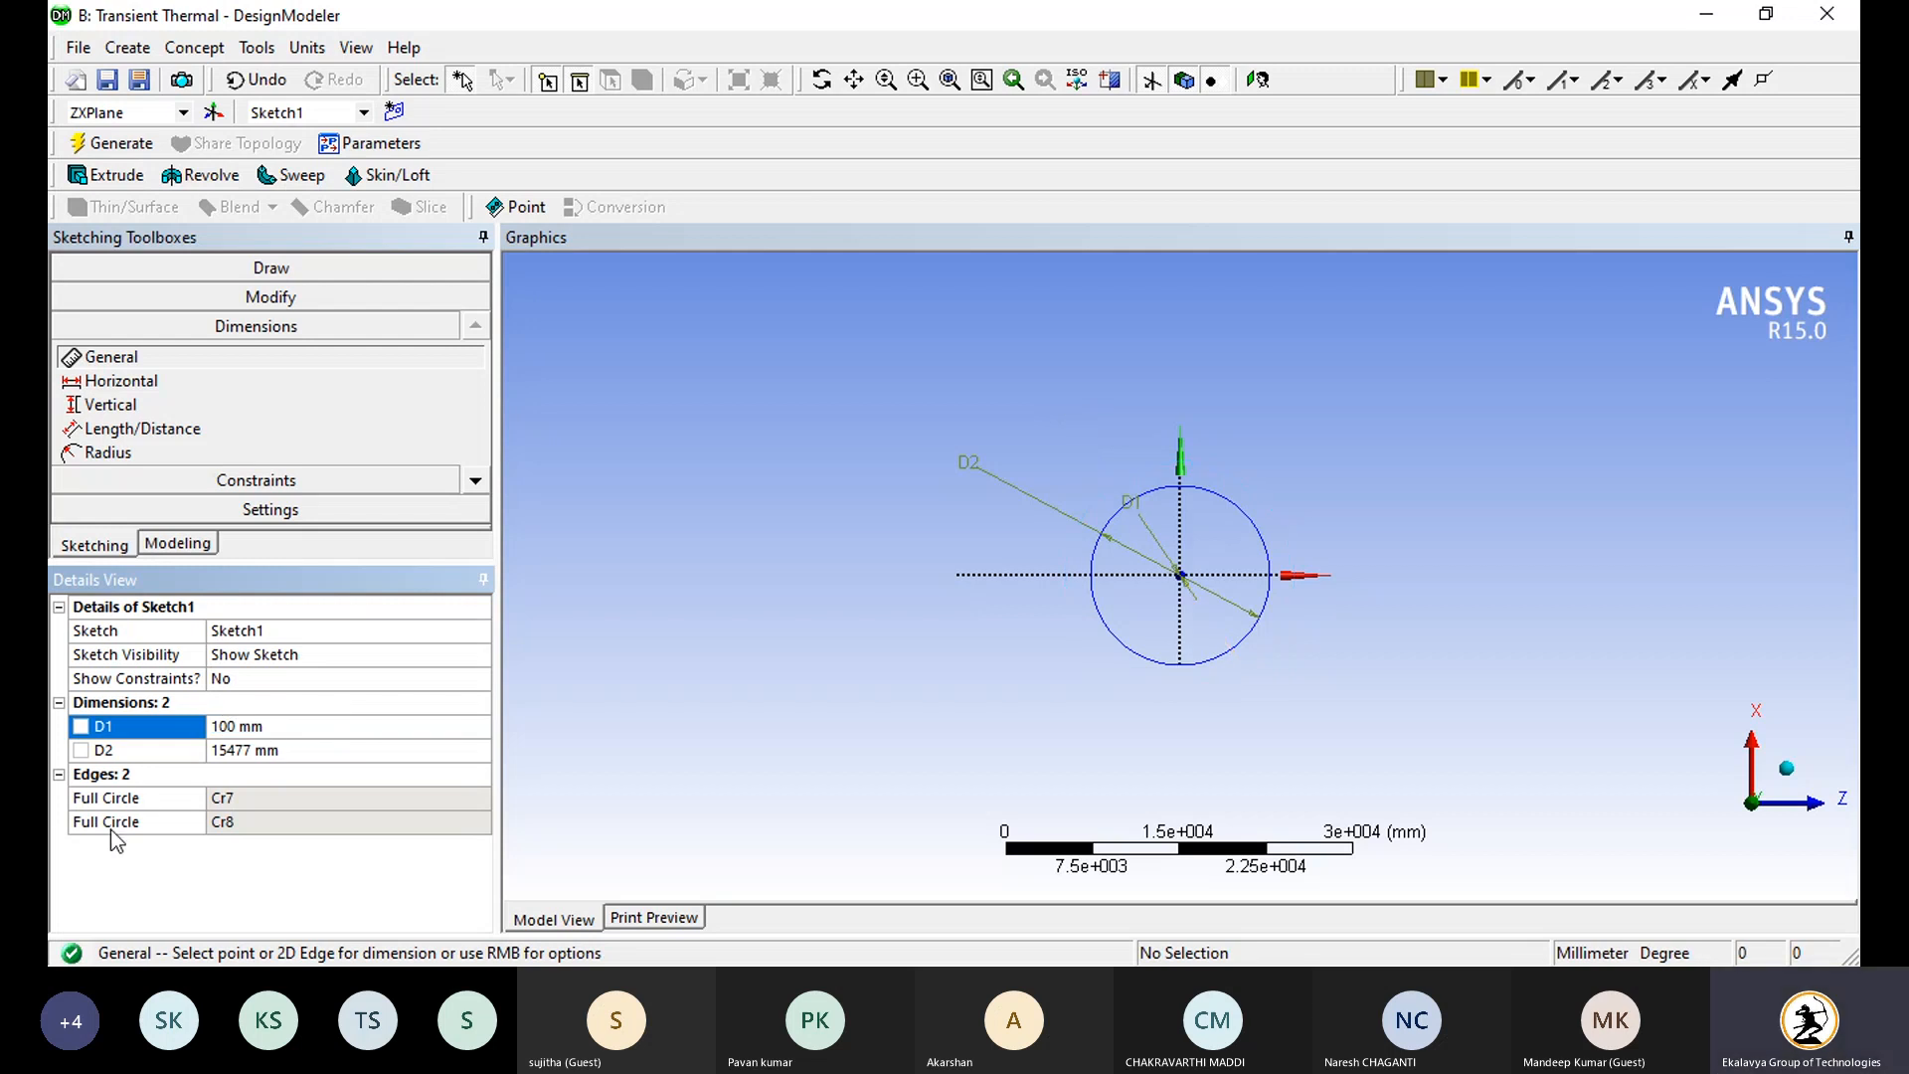
left_click(255, 750)
type("15")
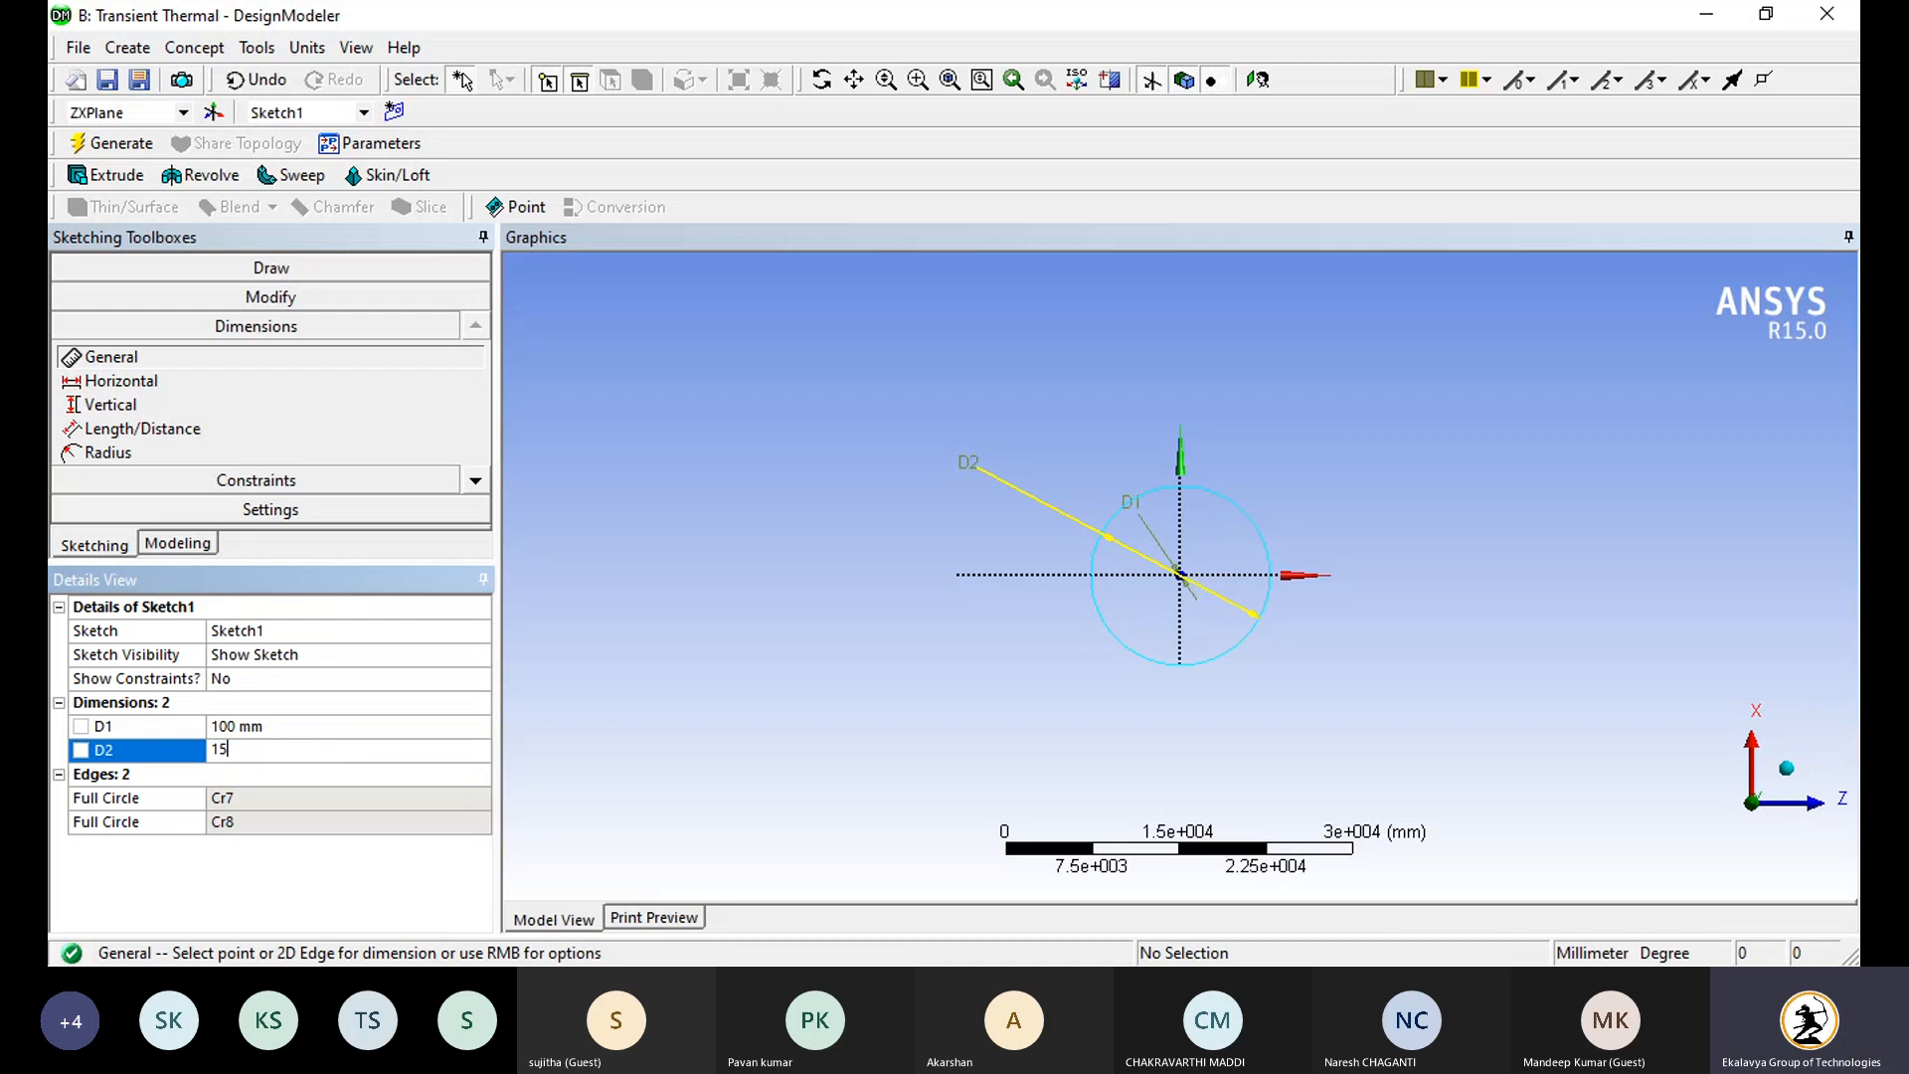
type("0")
key("Return")
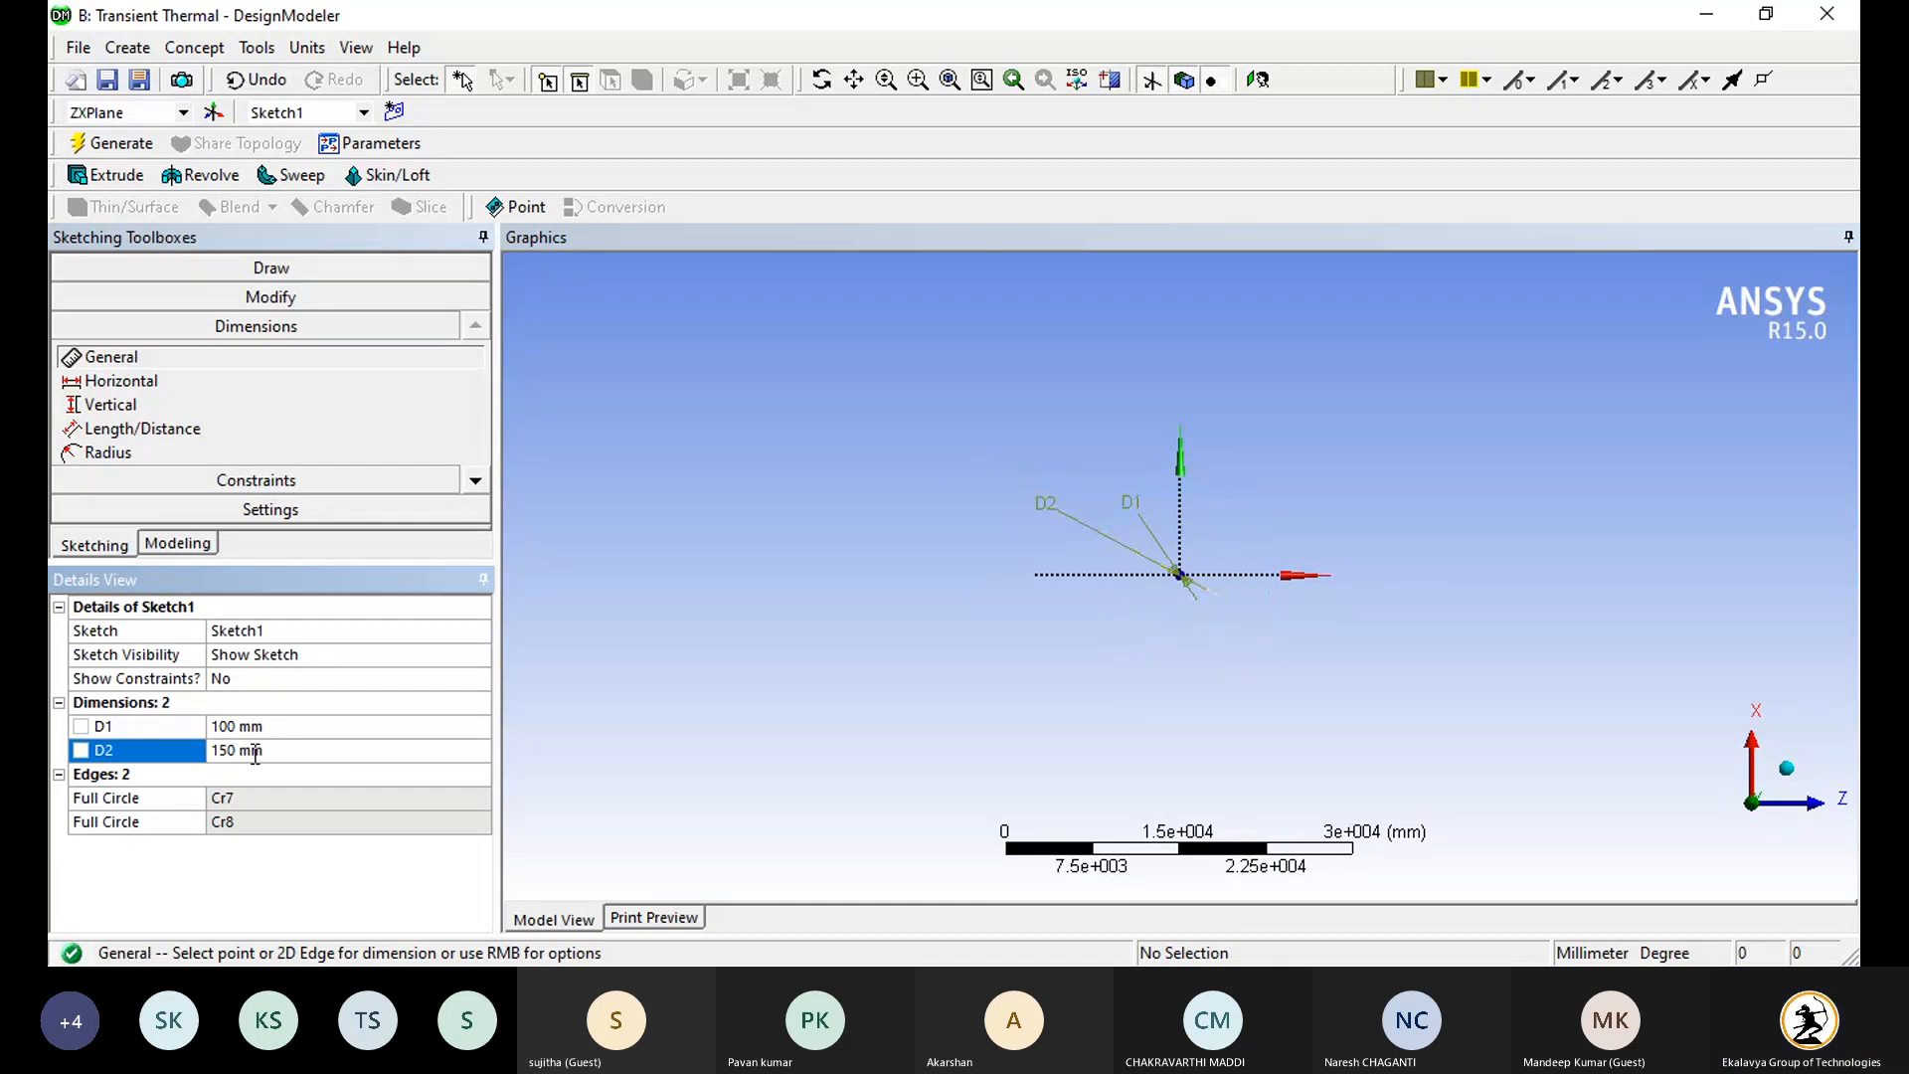
Step: Set the smaller circle's diameter D1 to 125 mm and regenerate the model
right_click(1428, 452)
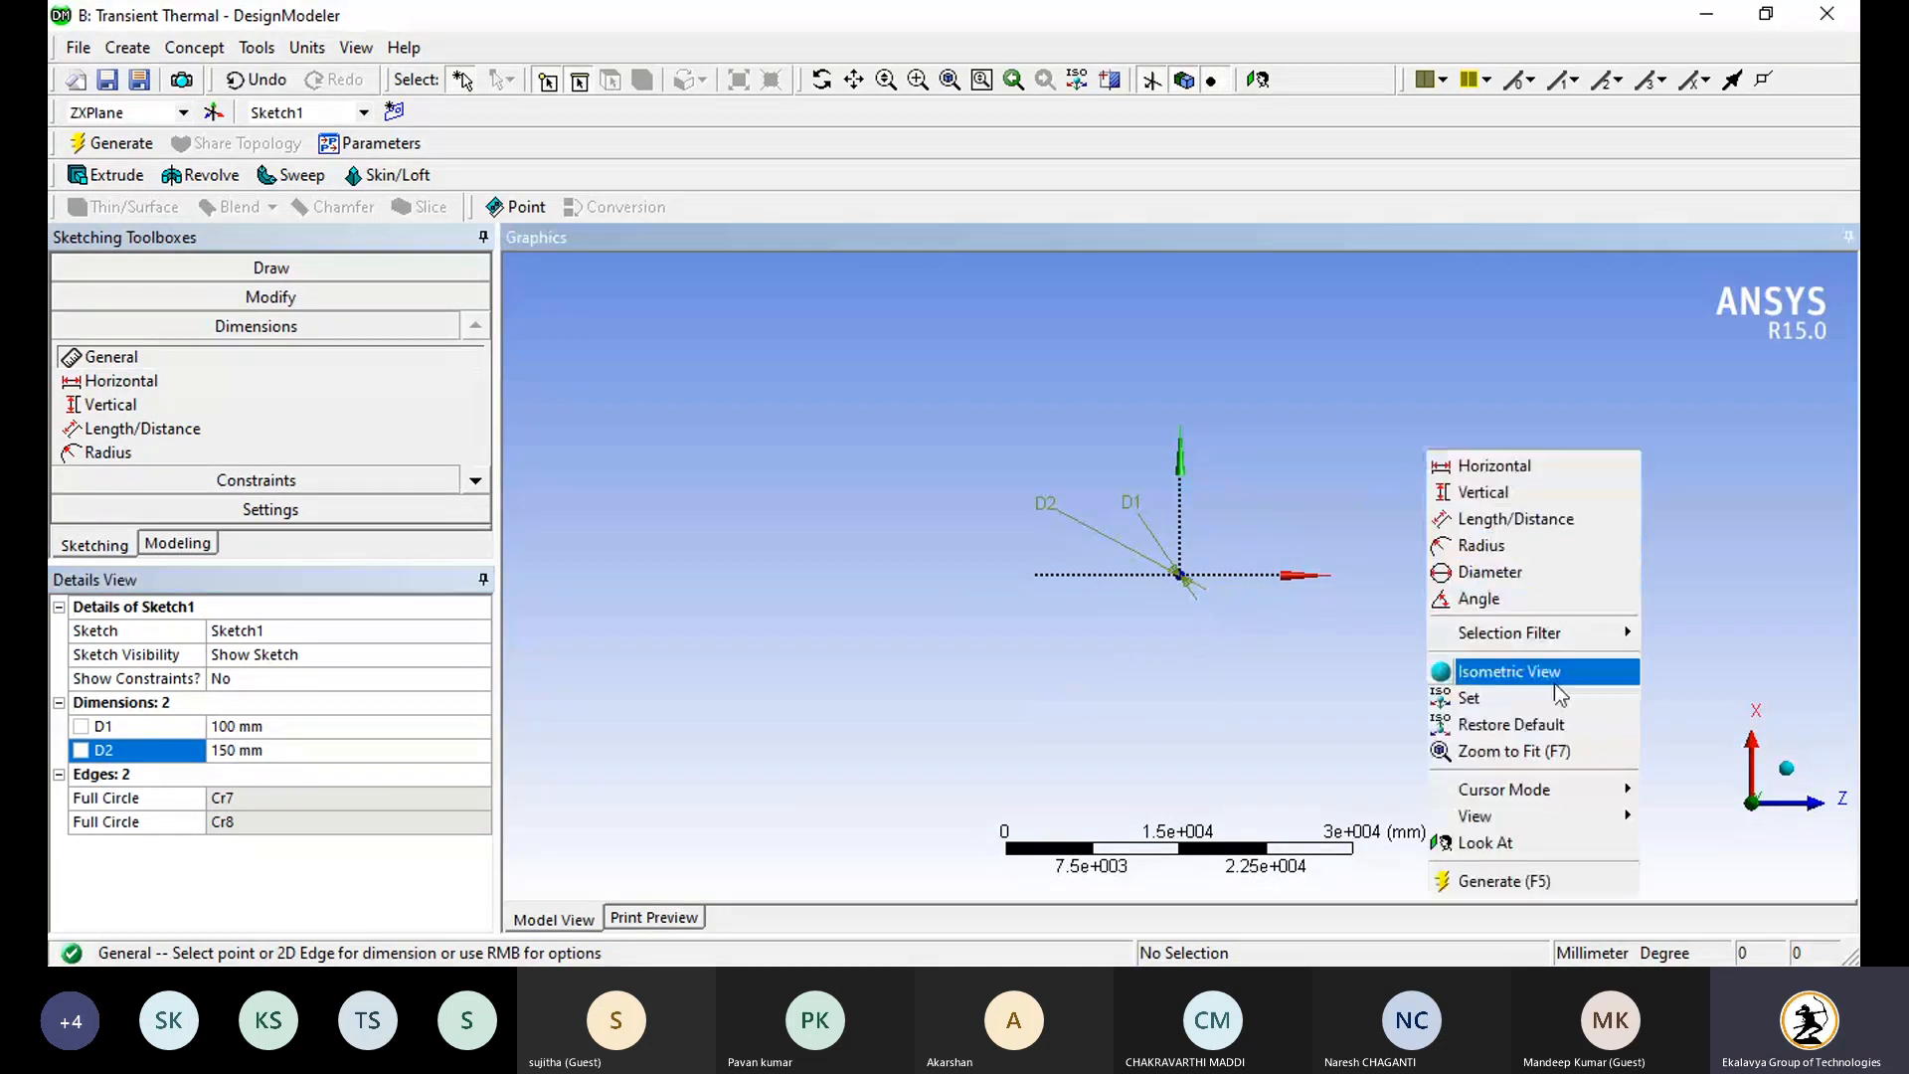
left_click(1547, 752)
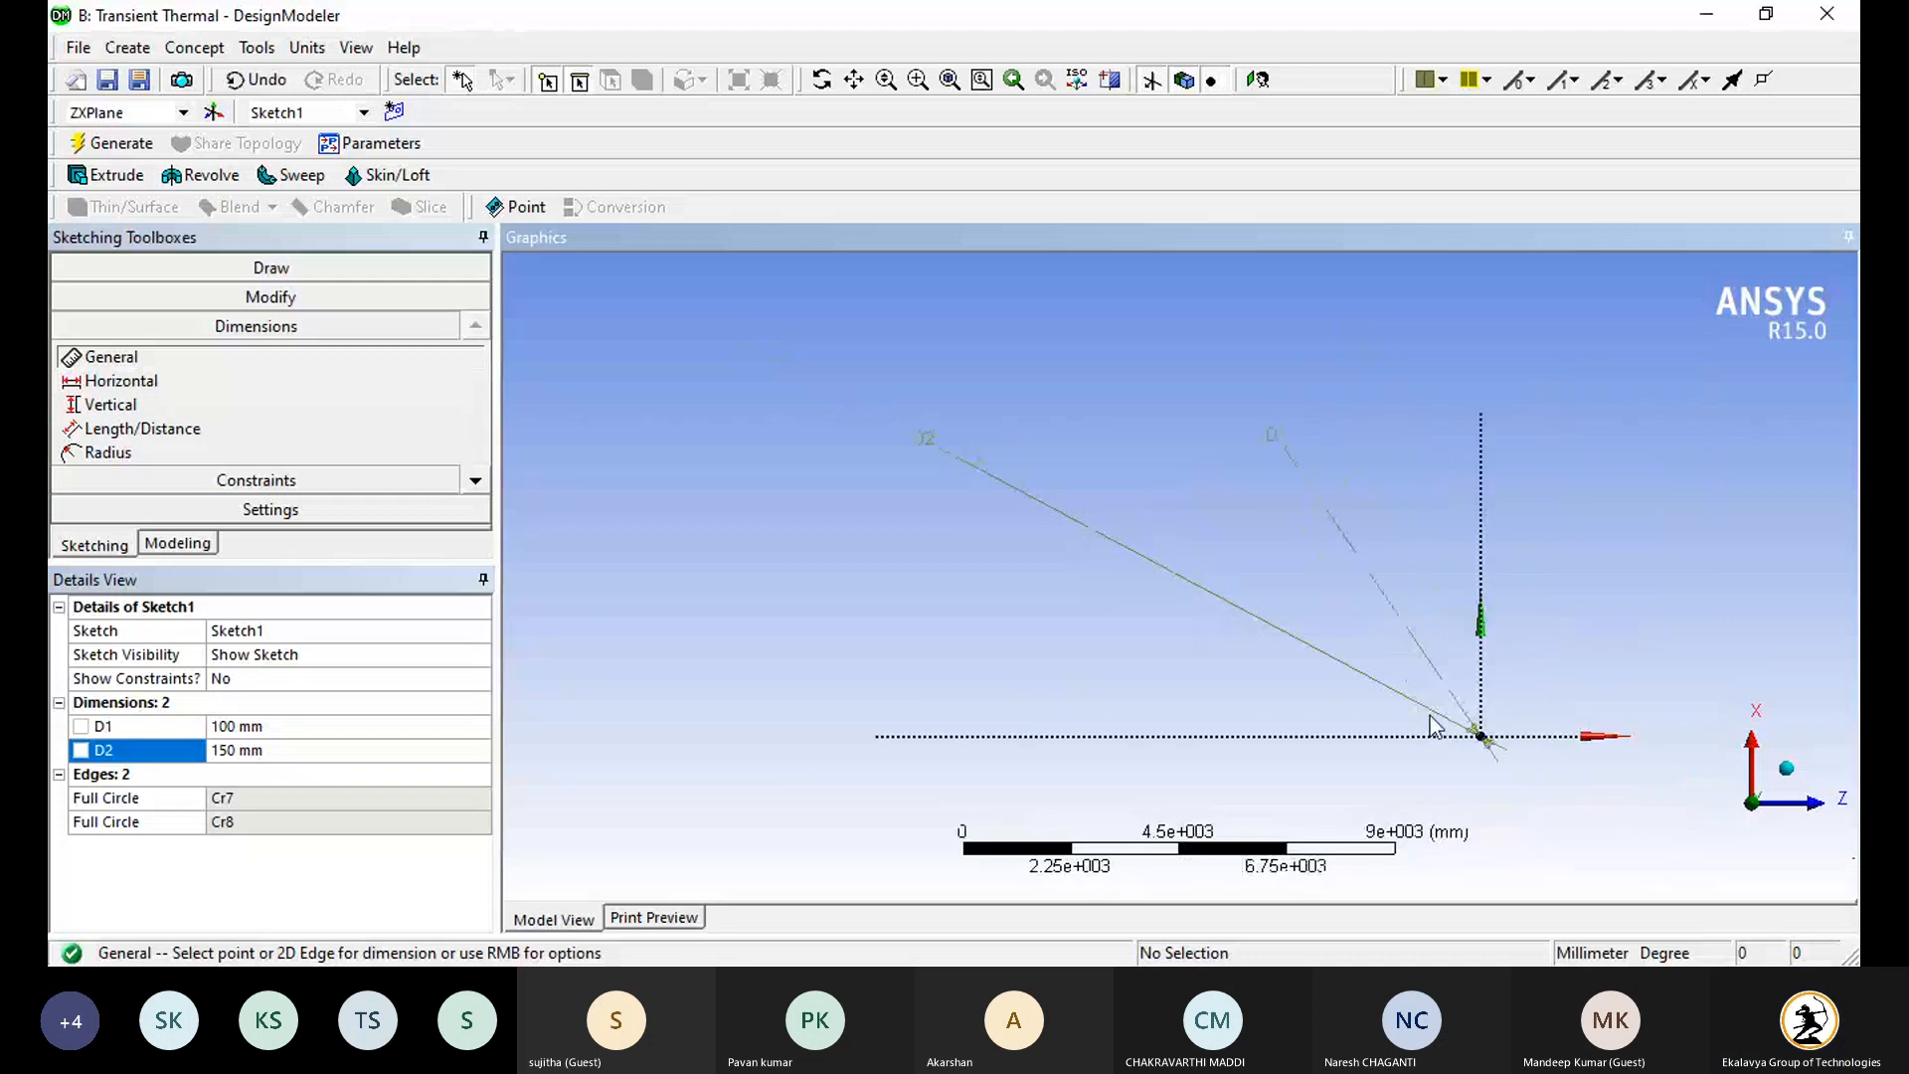
right_click(1104, 355)
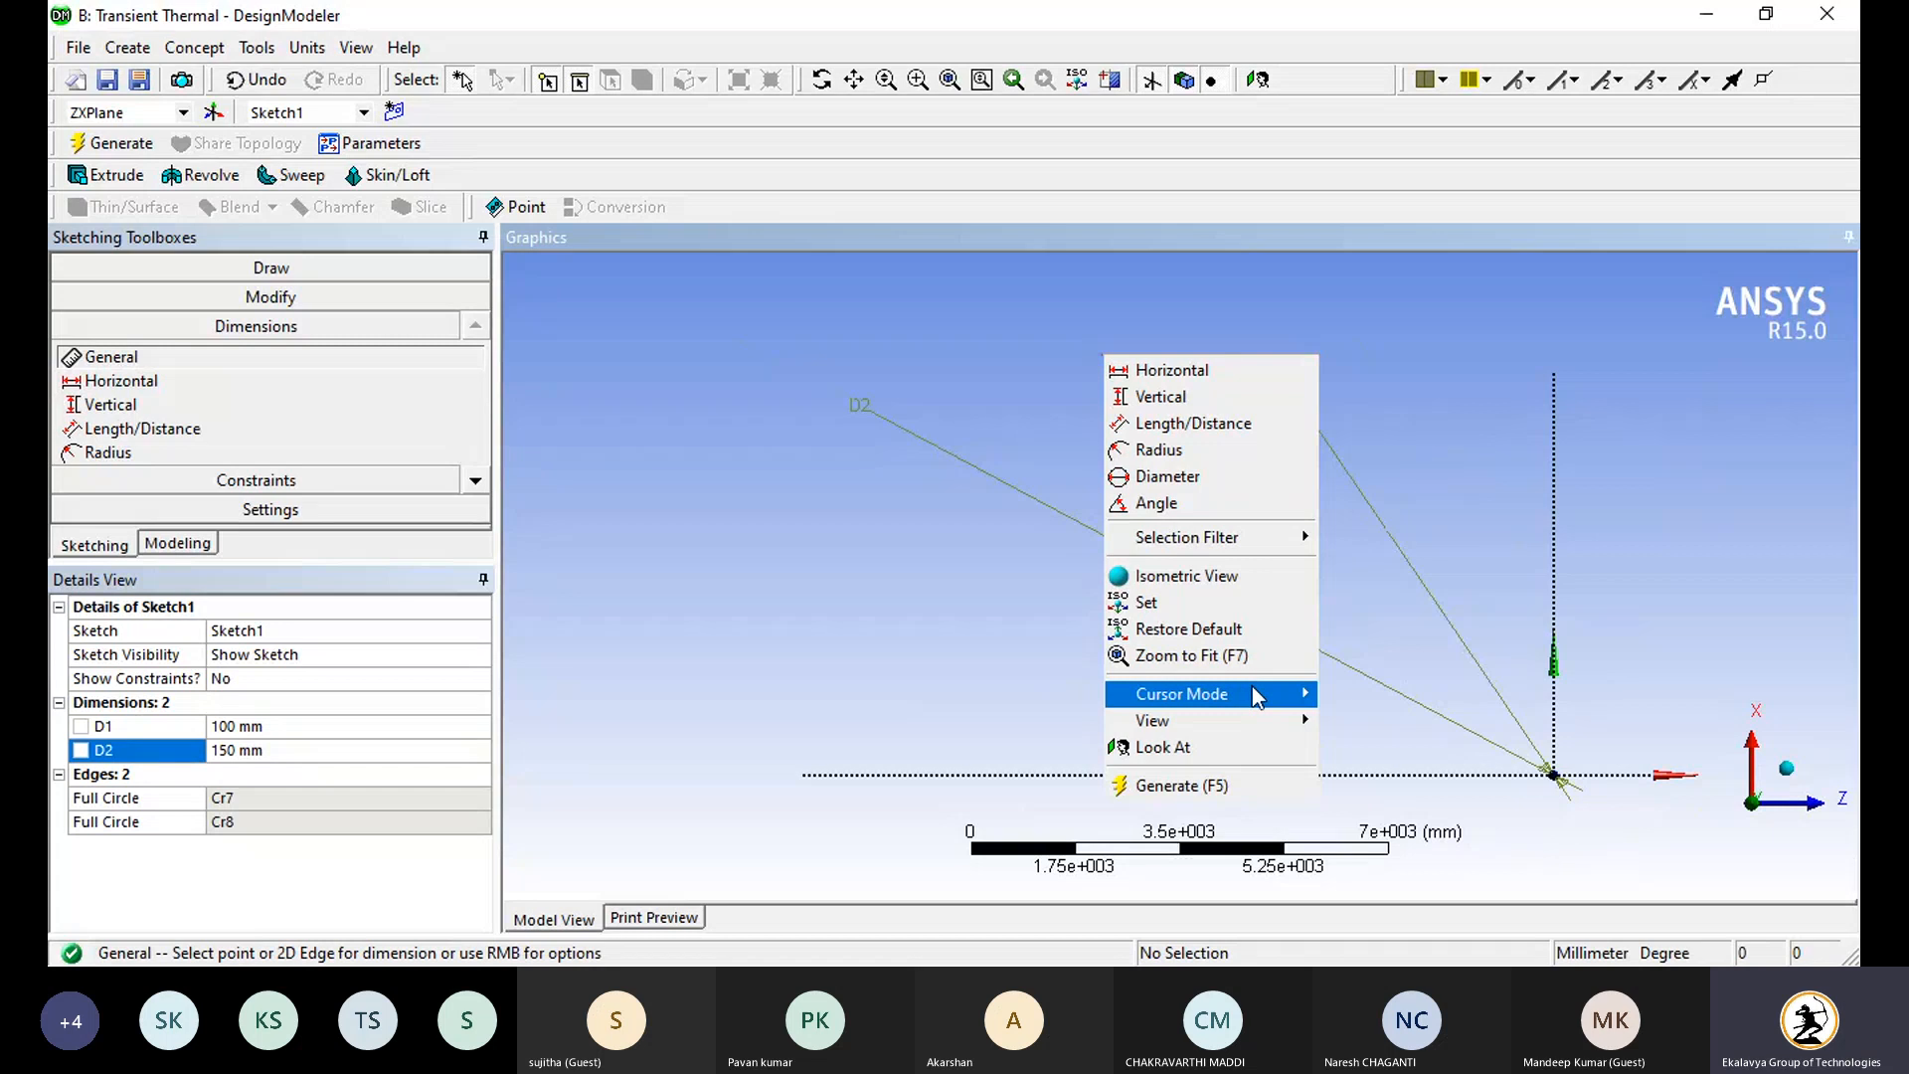
mouse_move(1250, 693)
left_click(1350, 717)
mouse_move(1359, 768)
left_mouse_down()
mouse_move(1282, 716)
mouse_move(722, 551)
mouse_move(975, 627)
left_mouse_up()
scroll(908, 563, "up", 2)
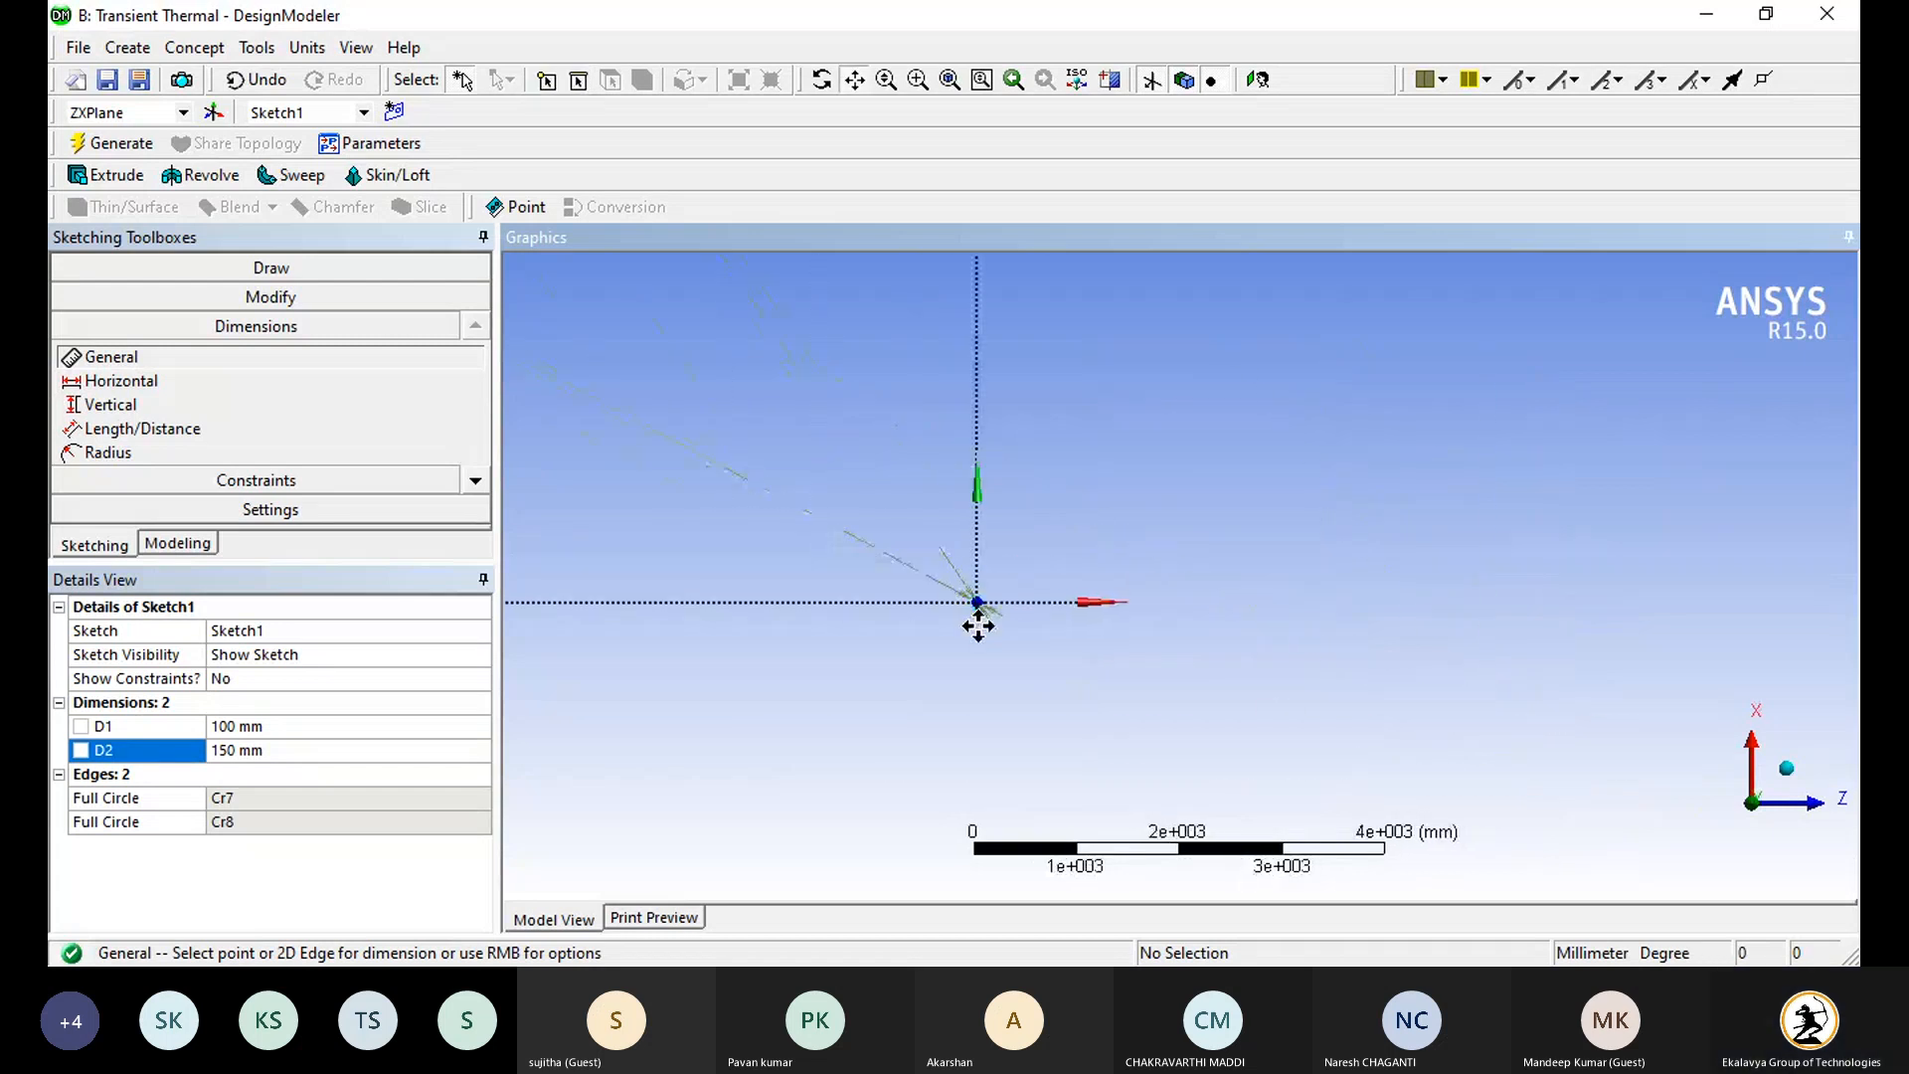
scroll(861, 636, "up", 4)
mouse_move(693, 643)
left_mouse_down()
mouse_move(1317, 660)
mouse_move(705, 526)
mouse_move(1208, 624)
left_mouse_up()
scroll(1308, 660, "up", 3)
scroll(759, 526, "up", 2)
scroll(1037, 647, "up", 2)
scroll(1037, 647, "up", 2)
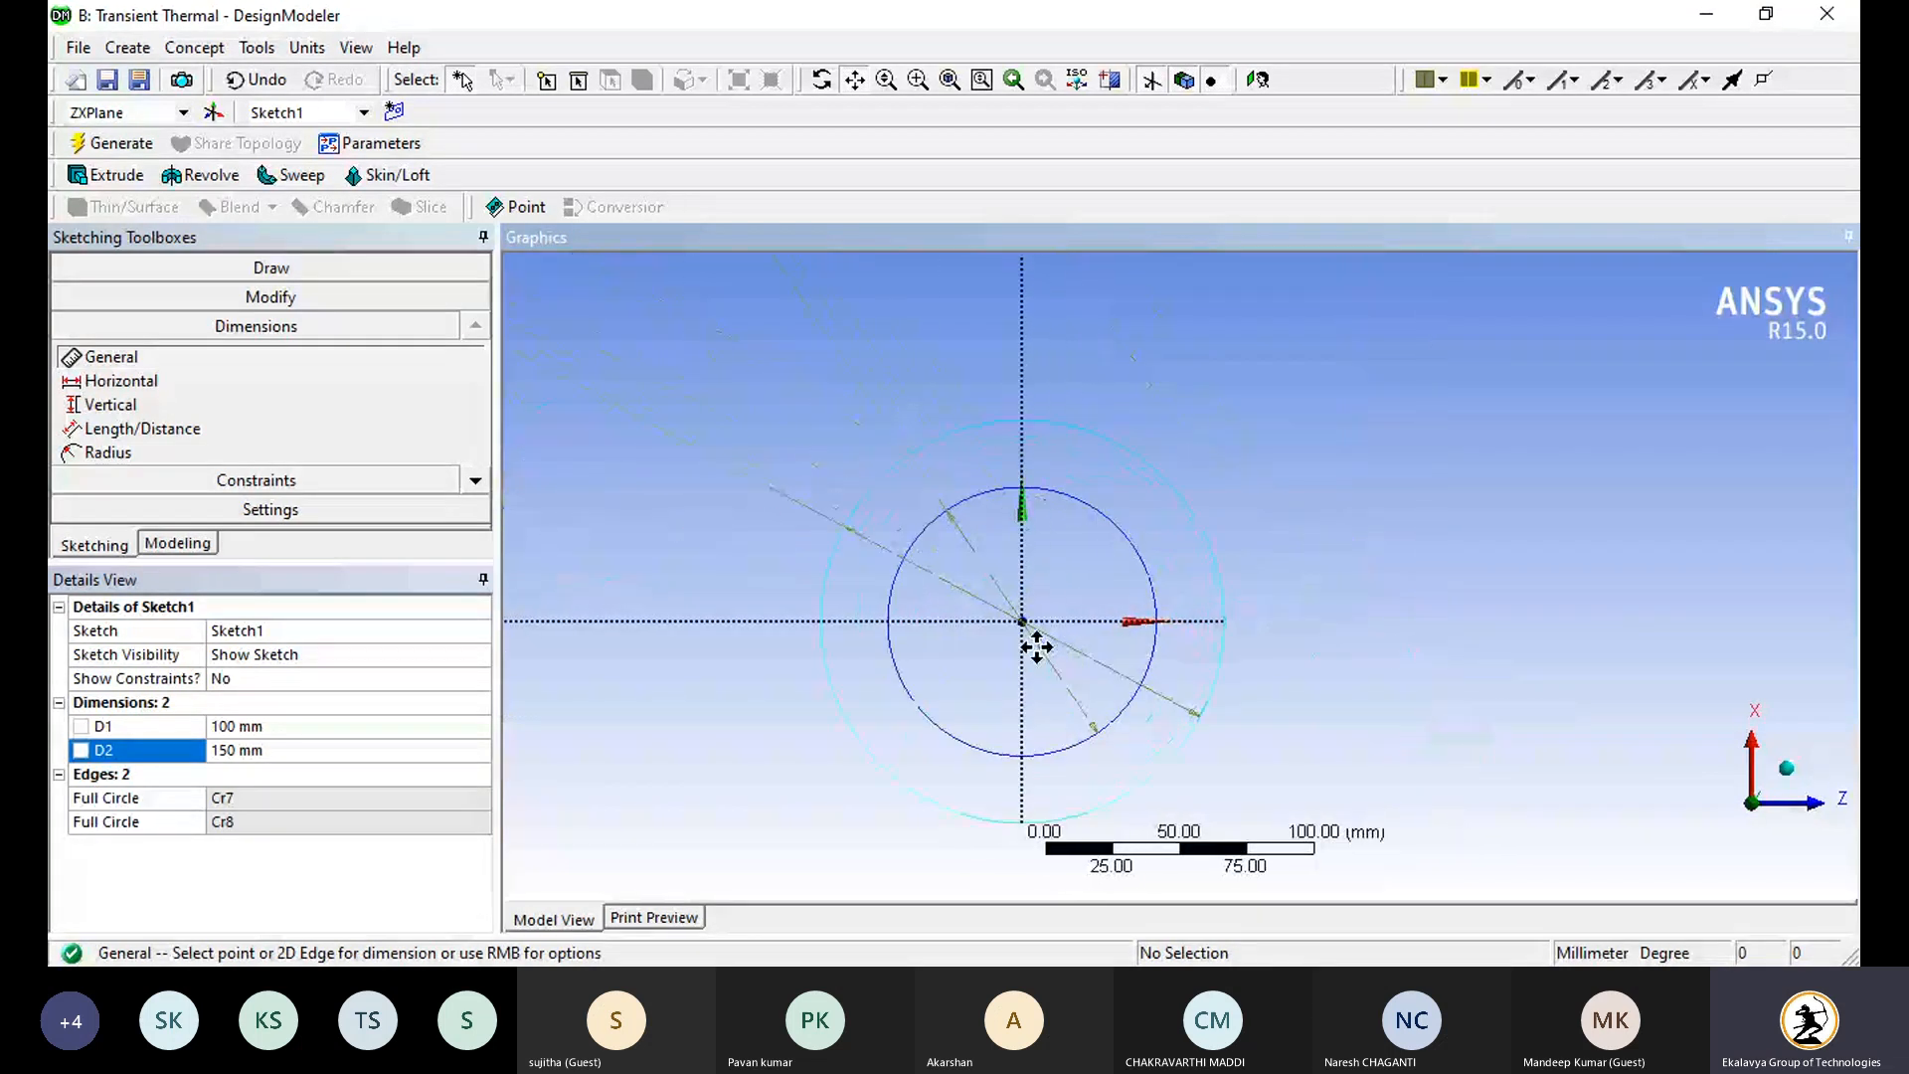
left_click(261, 726)
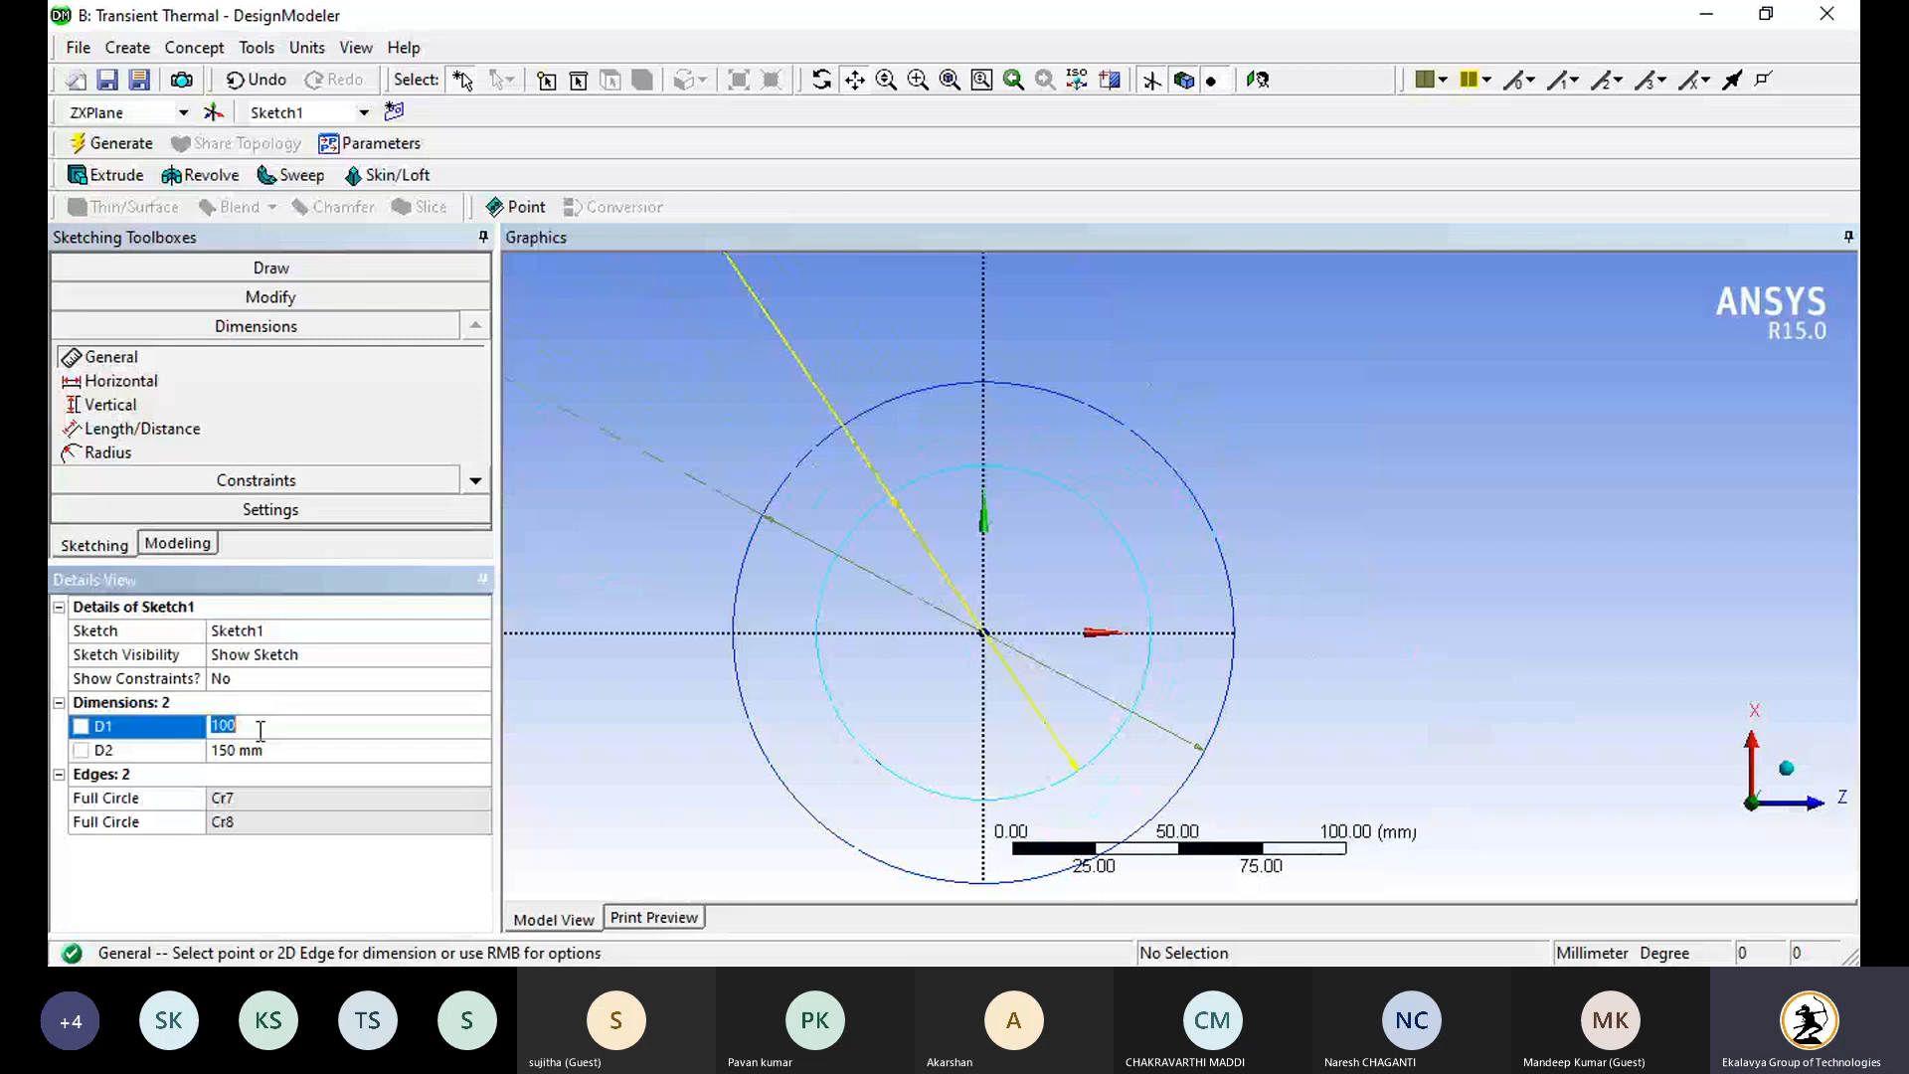
type("125")
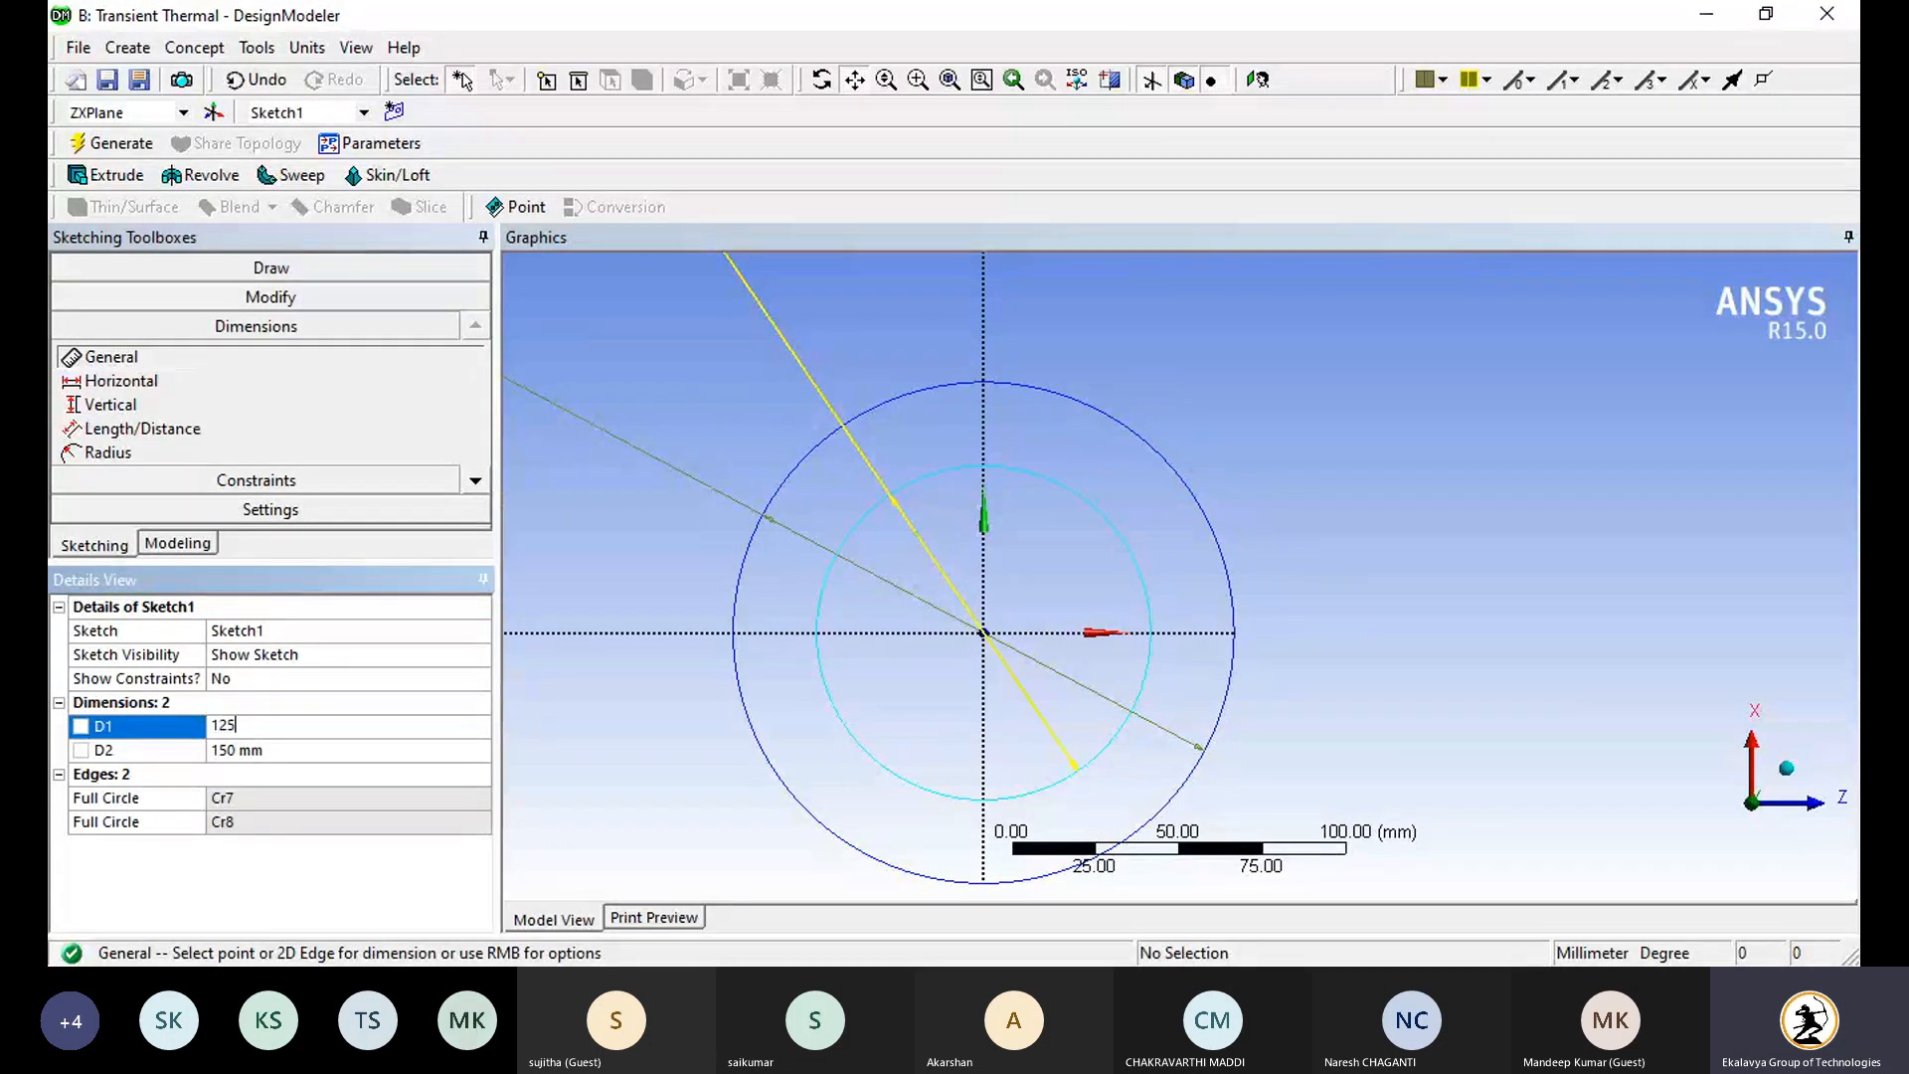
key("Return")
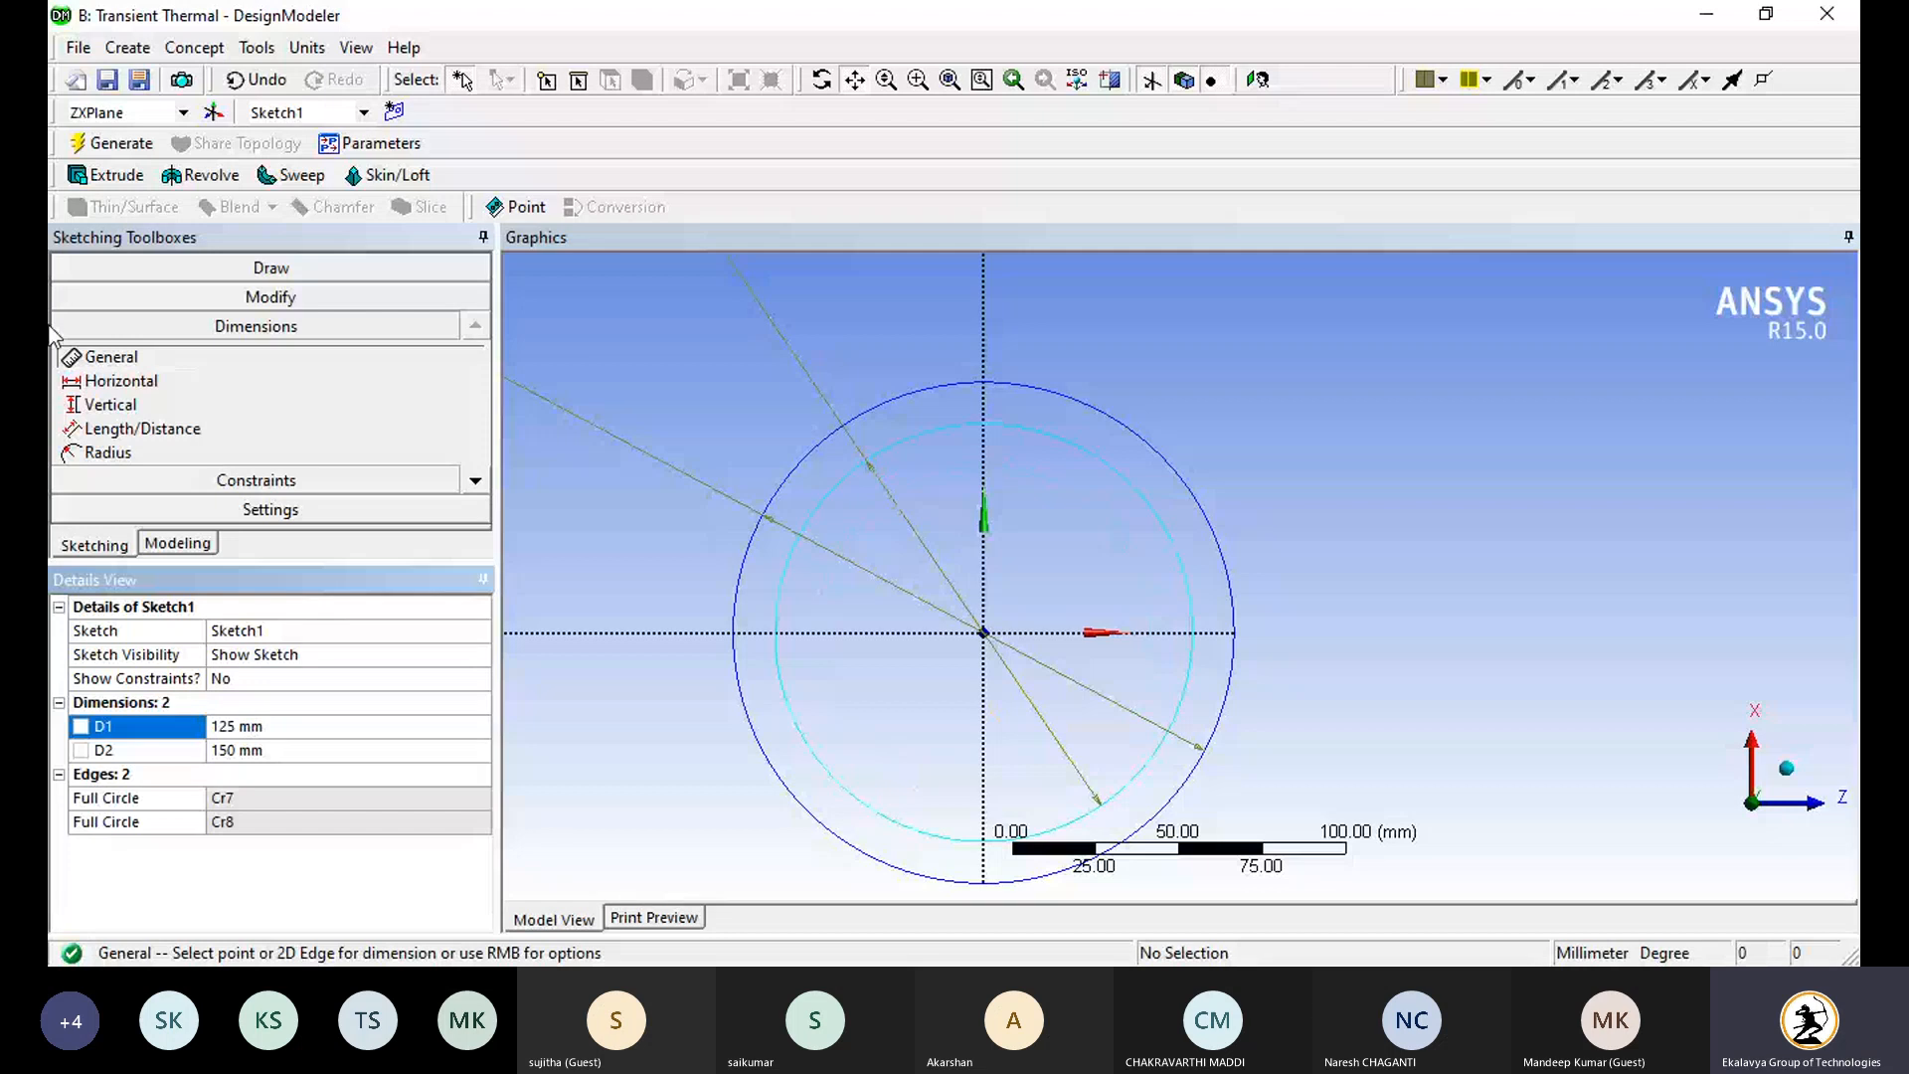
left_click(126, 150)
Step: Set up an extrusion of Sketch1 with a fixed depth of 25 mm
left_click(117, 175)
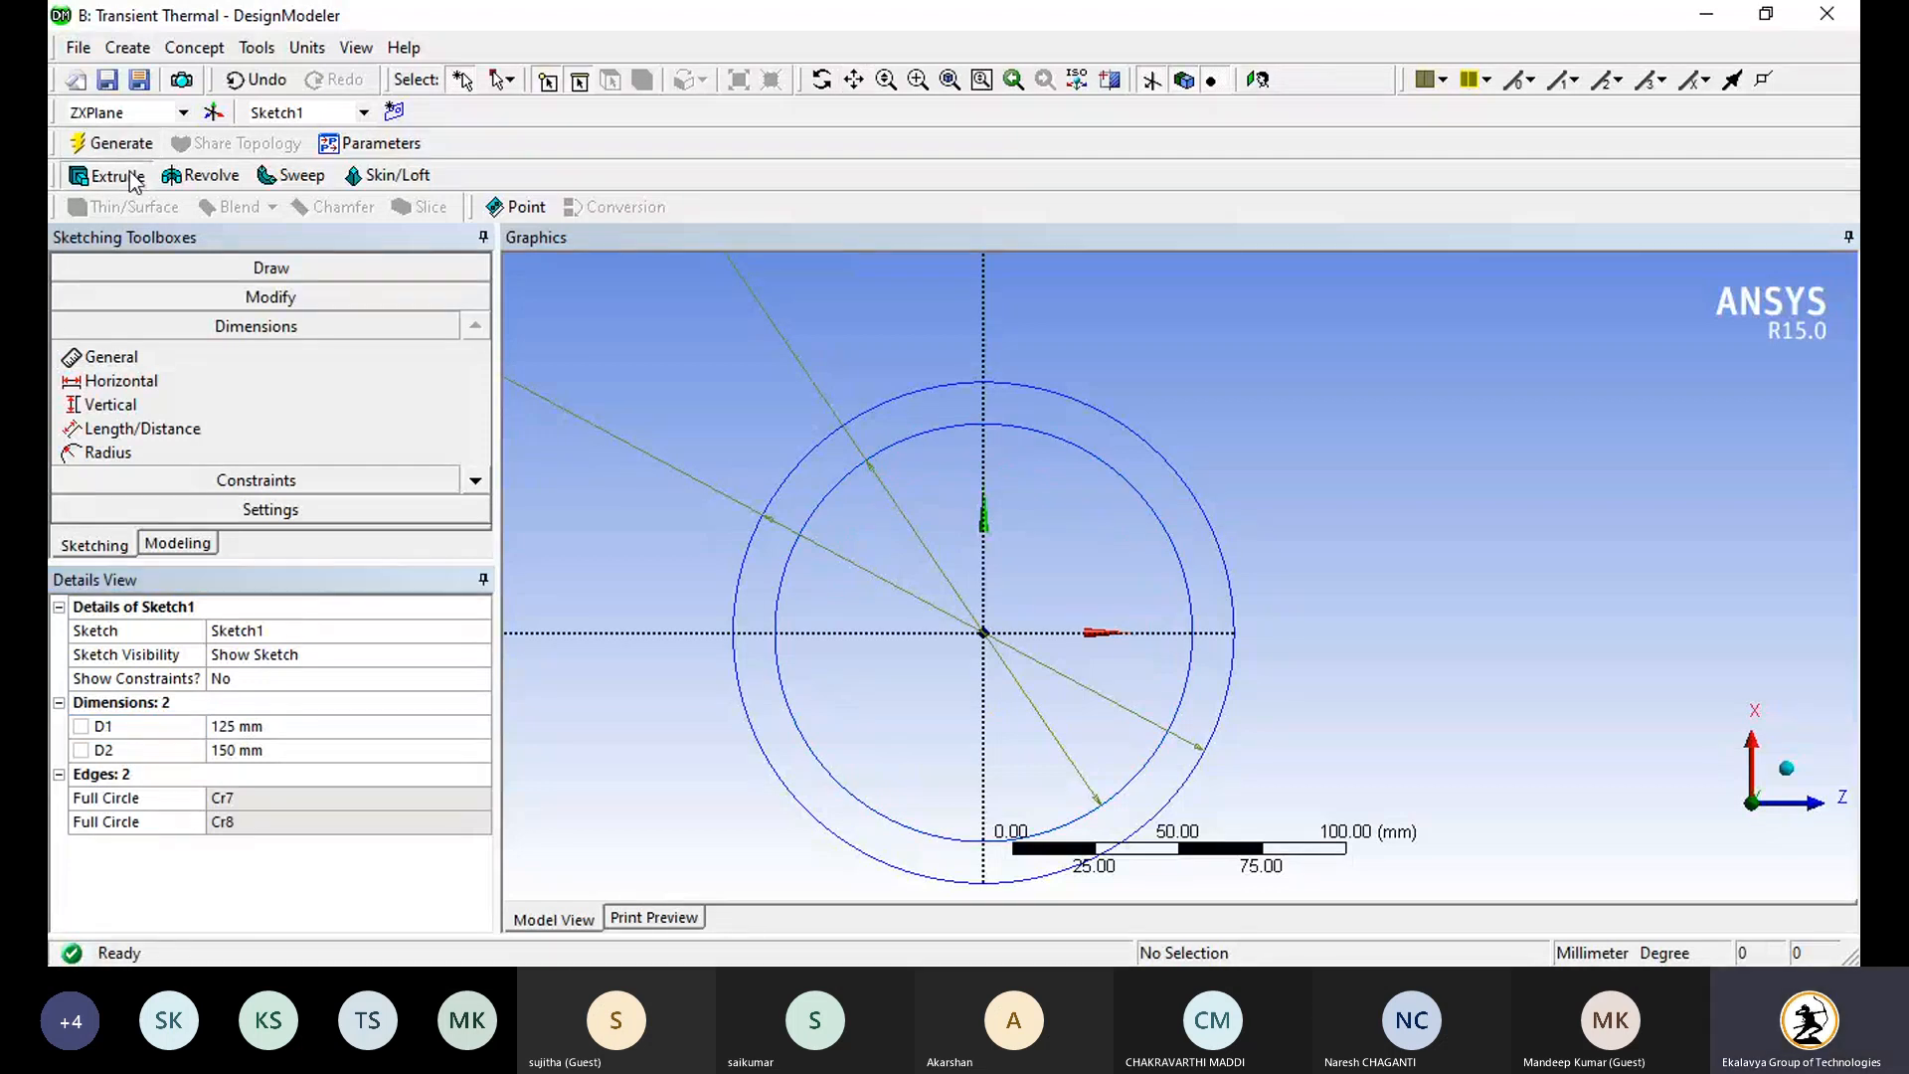
middle_click_drag(1106, 495, 1023, 550)
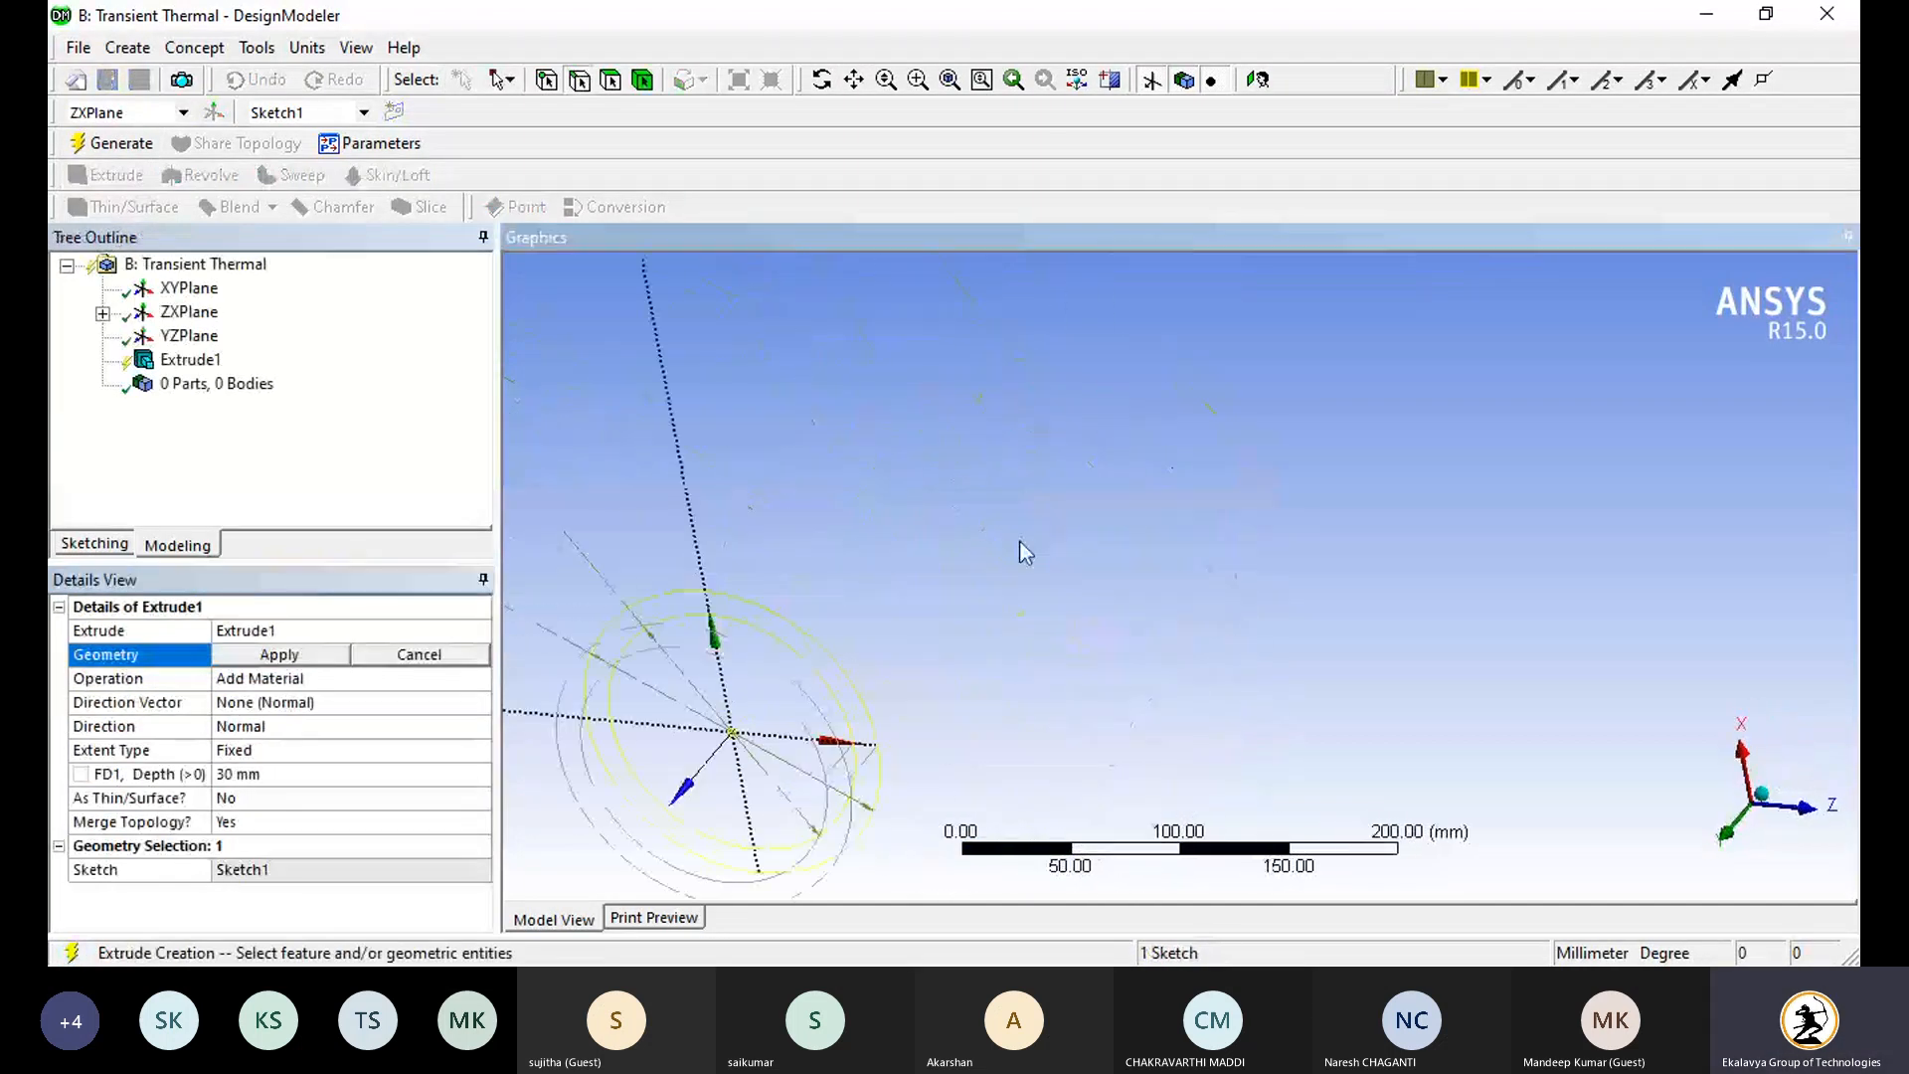
left_click(279, 654)
left_click(264, 774)
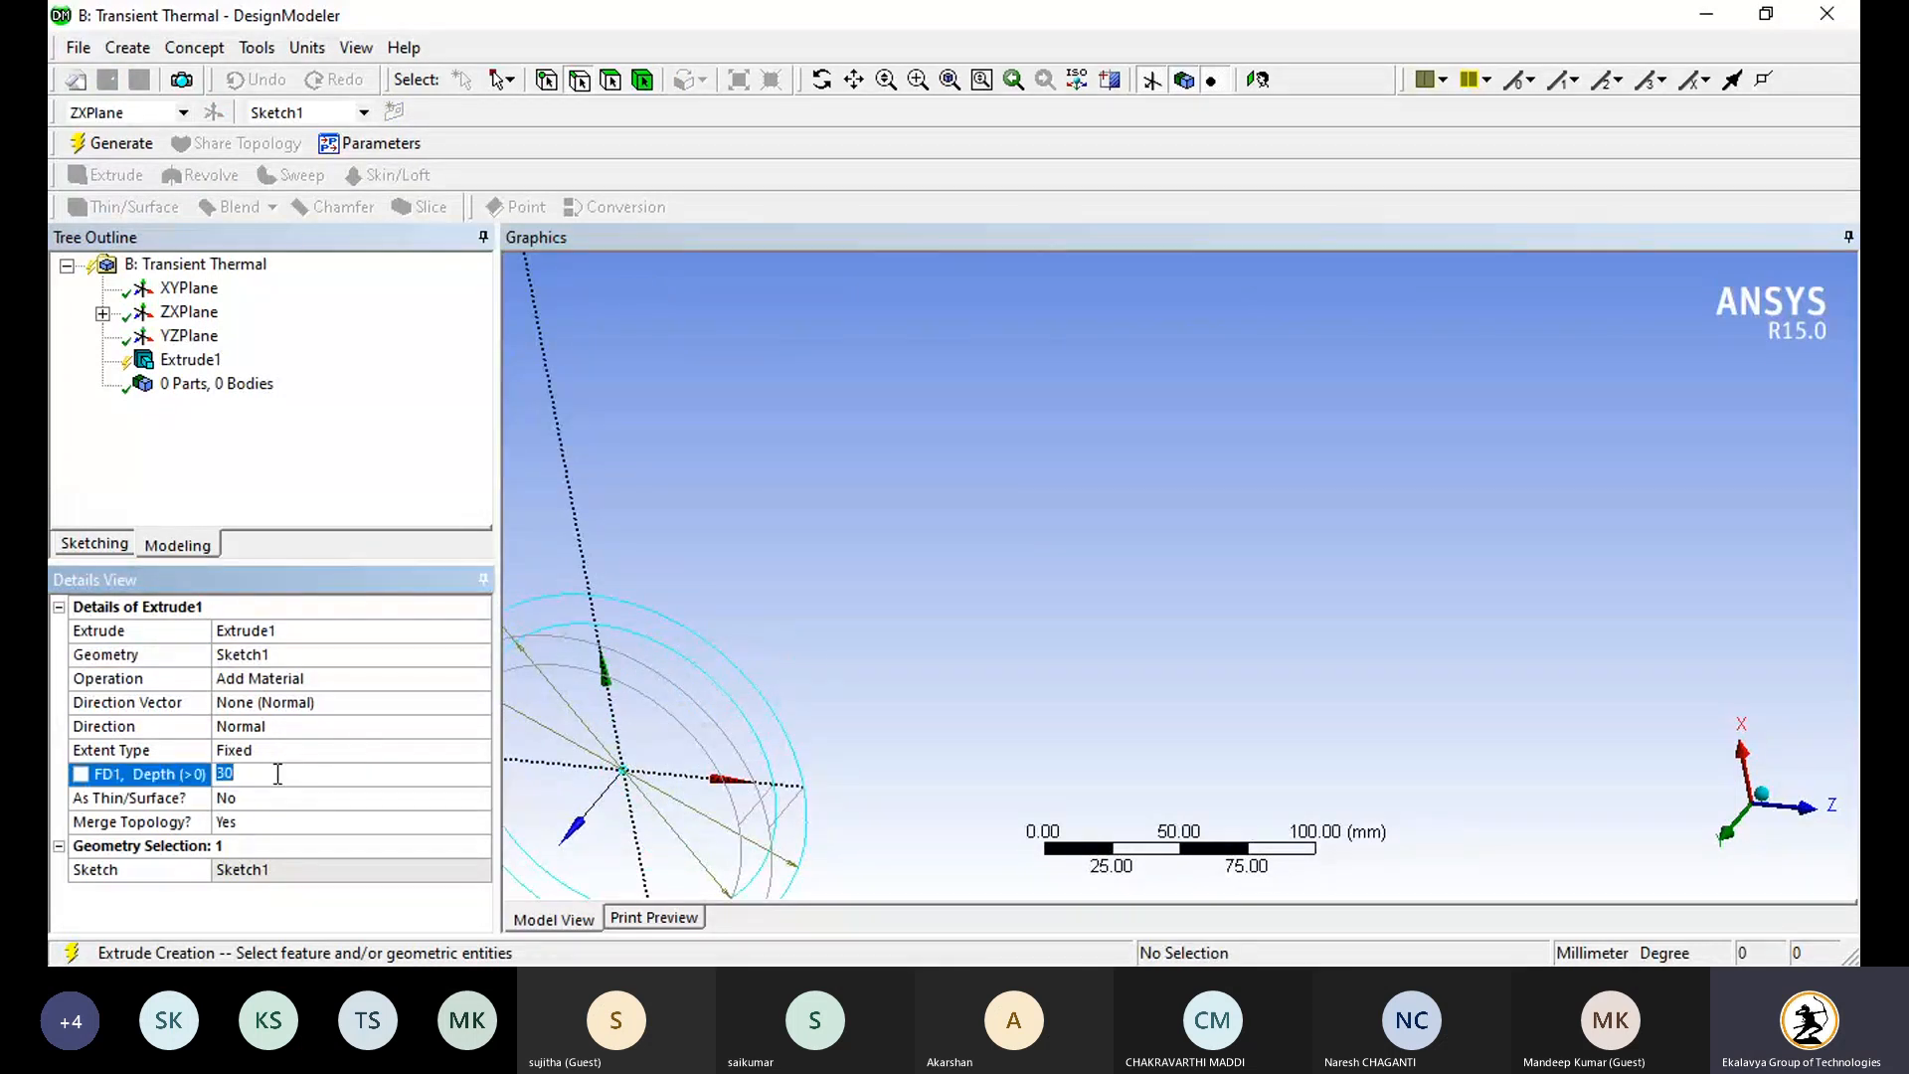
type("25")
key("Return")
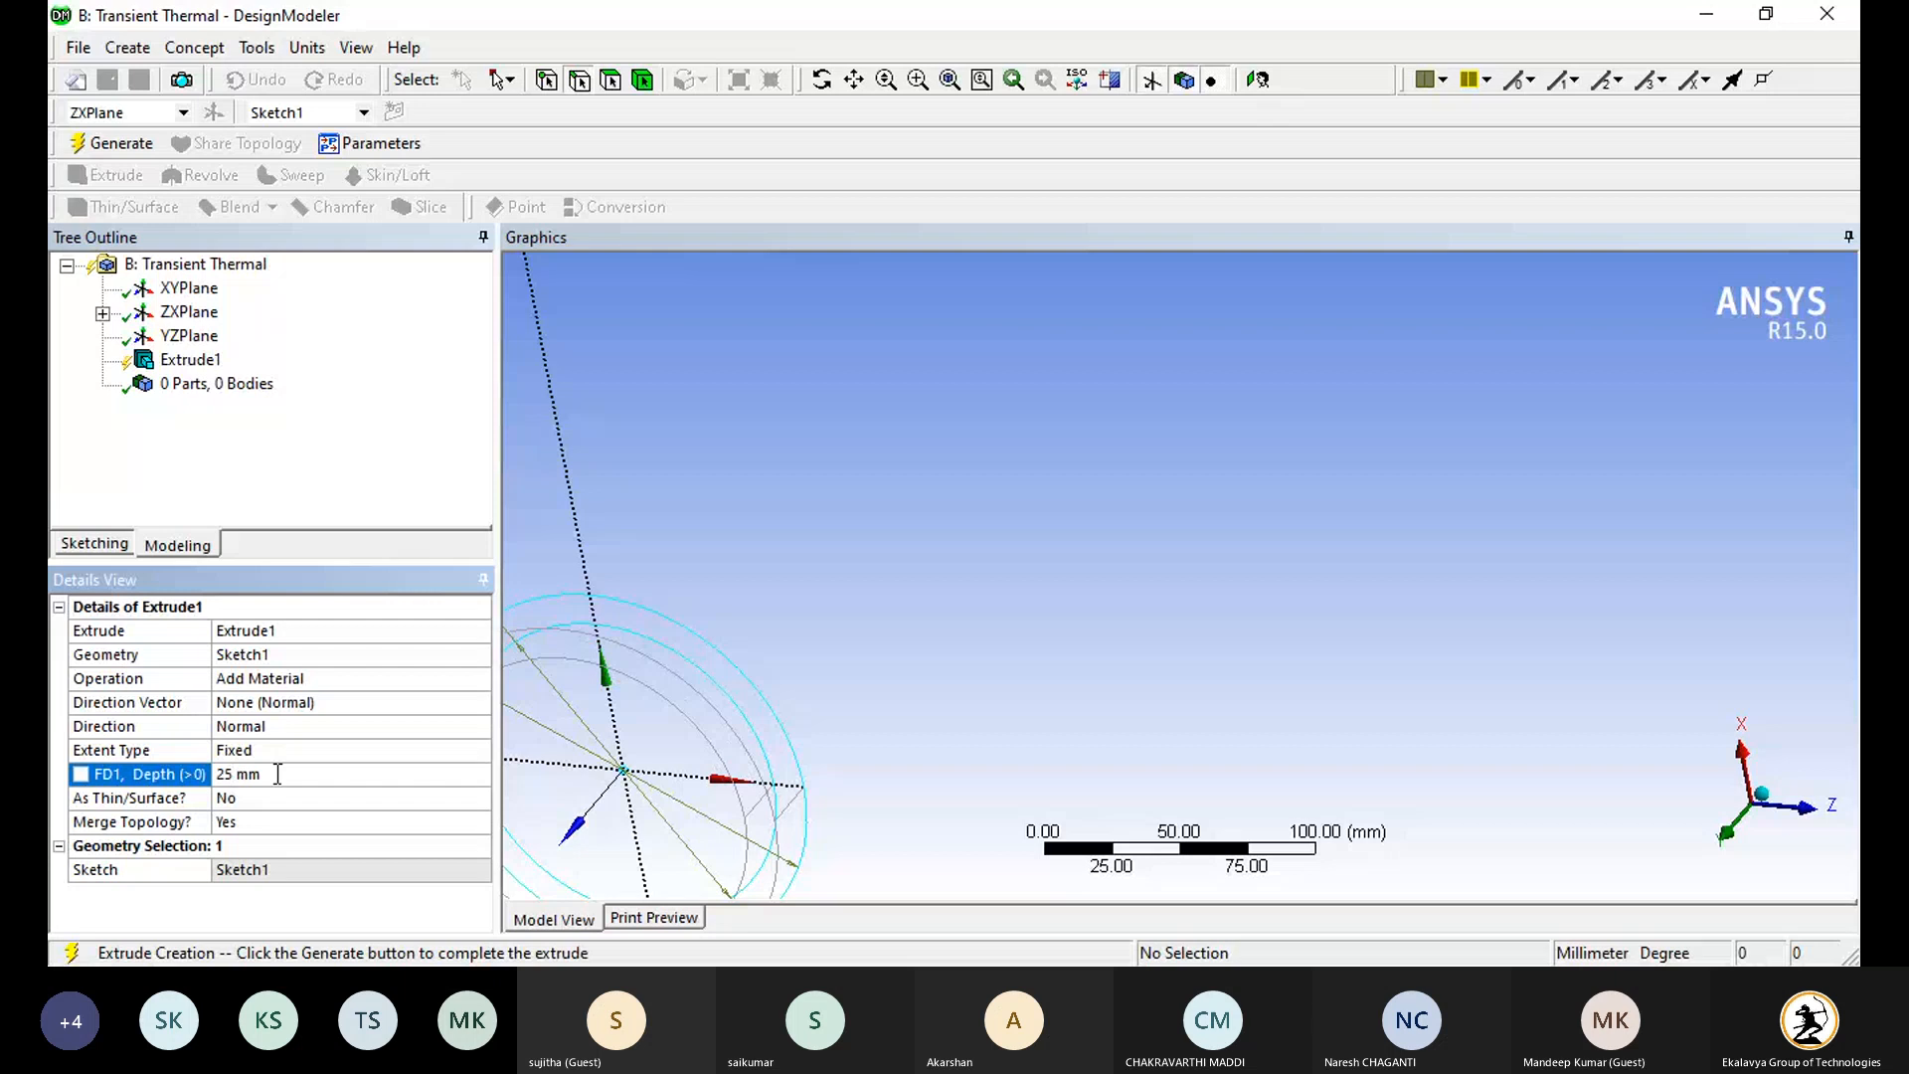
Step: Set the depth of the Sketch1 extrusion to 250 mm
scroll(1327, 617, "down", 3)
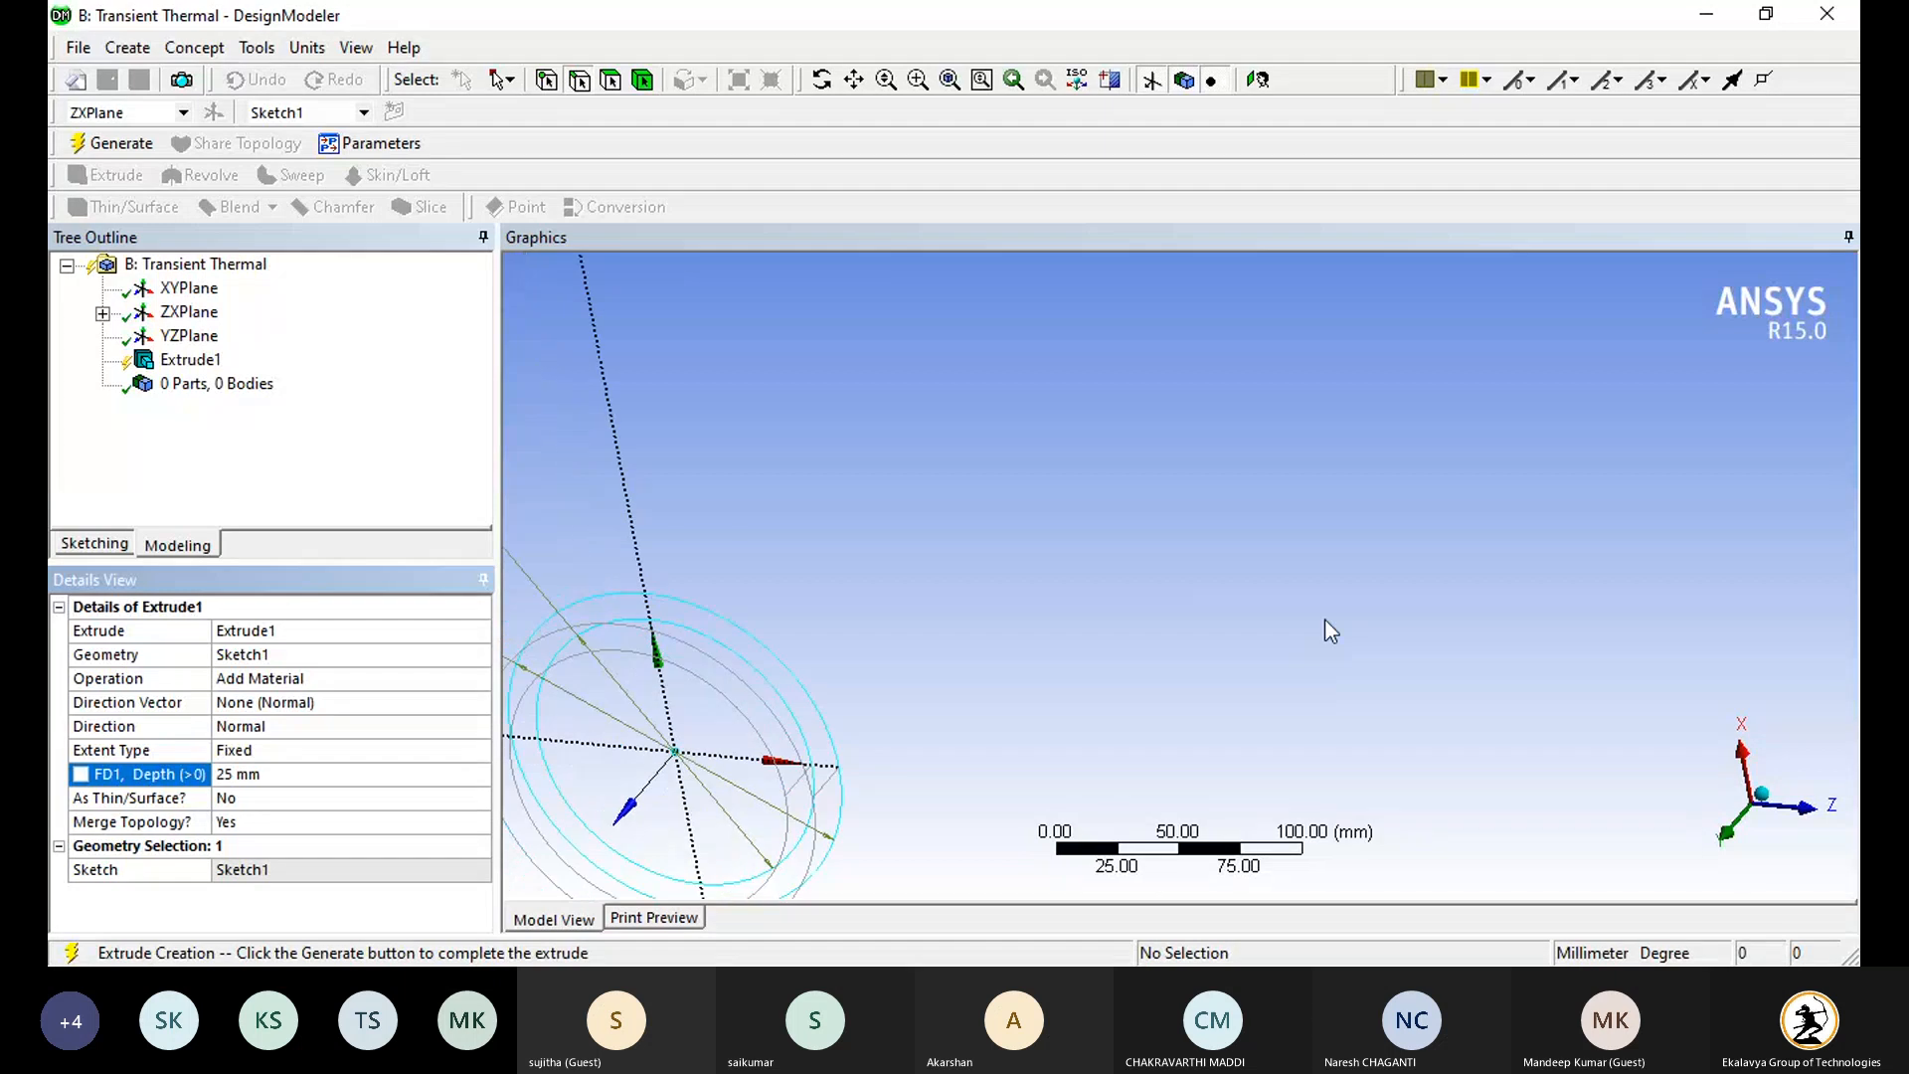
left_click(317, 782)
type("250")
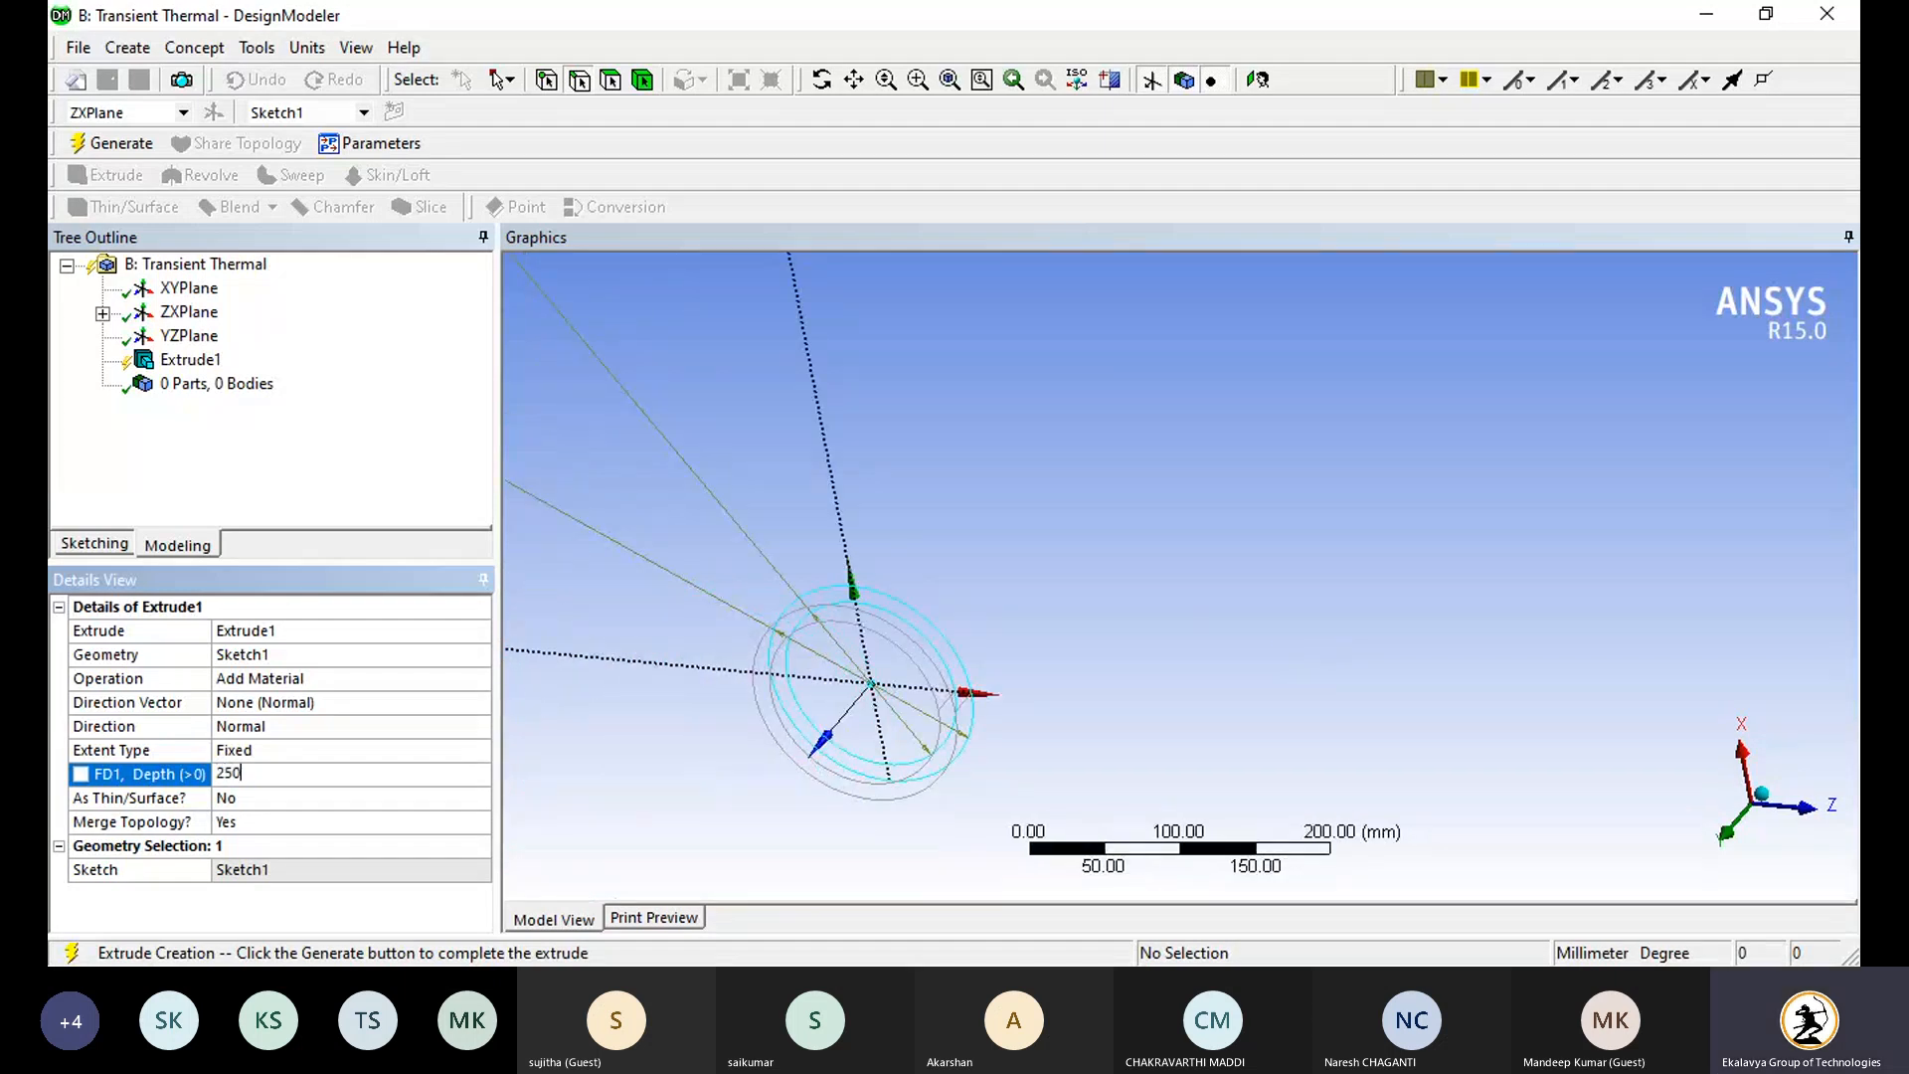
key("Return")
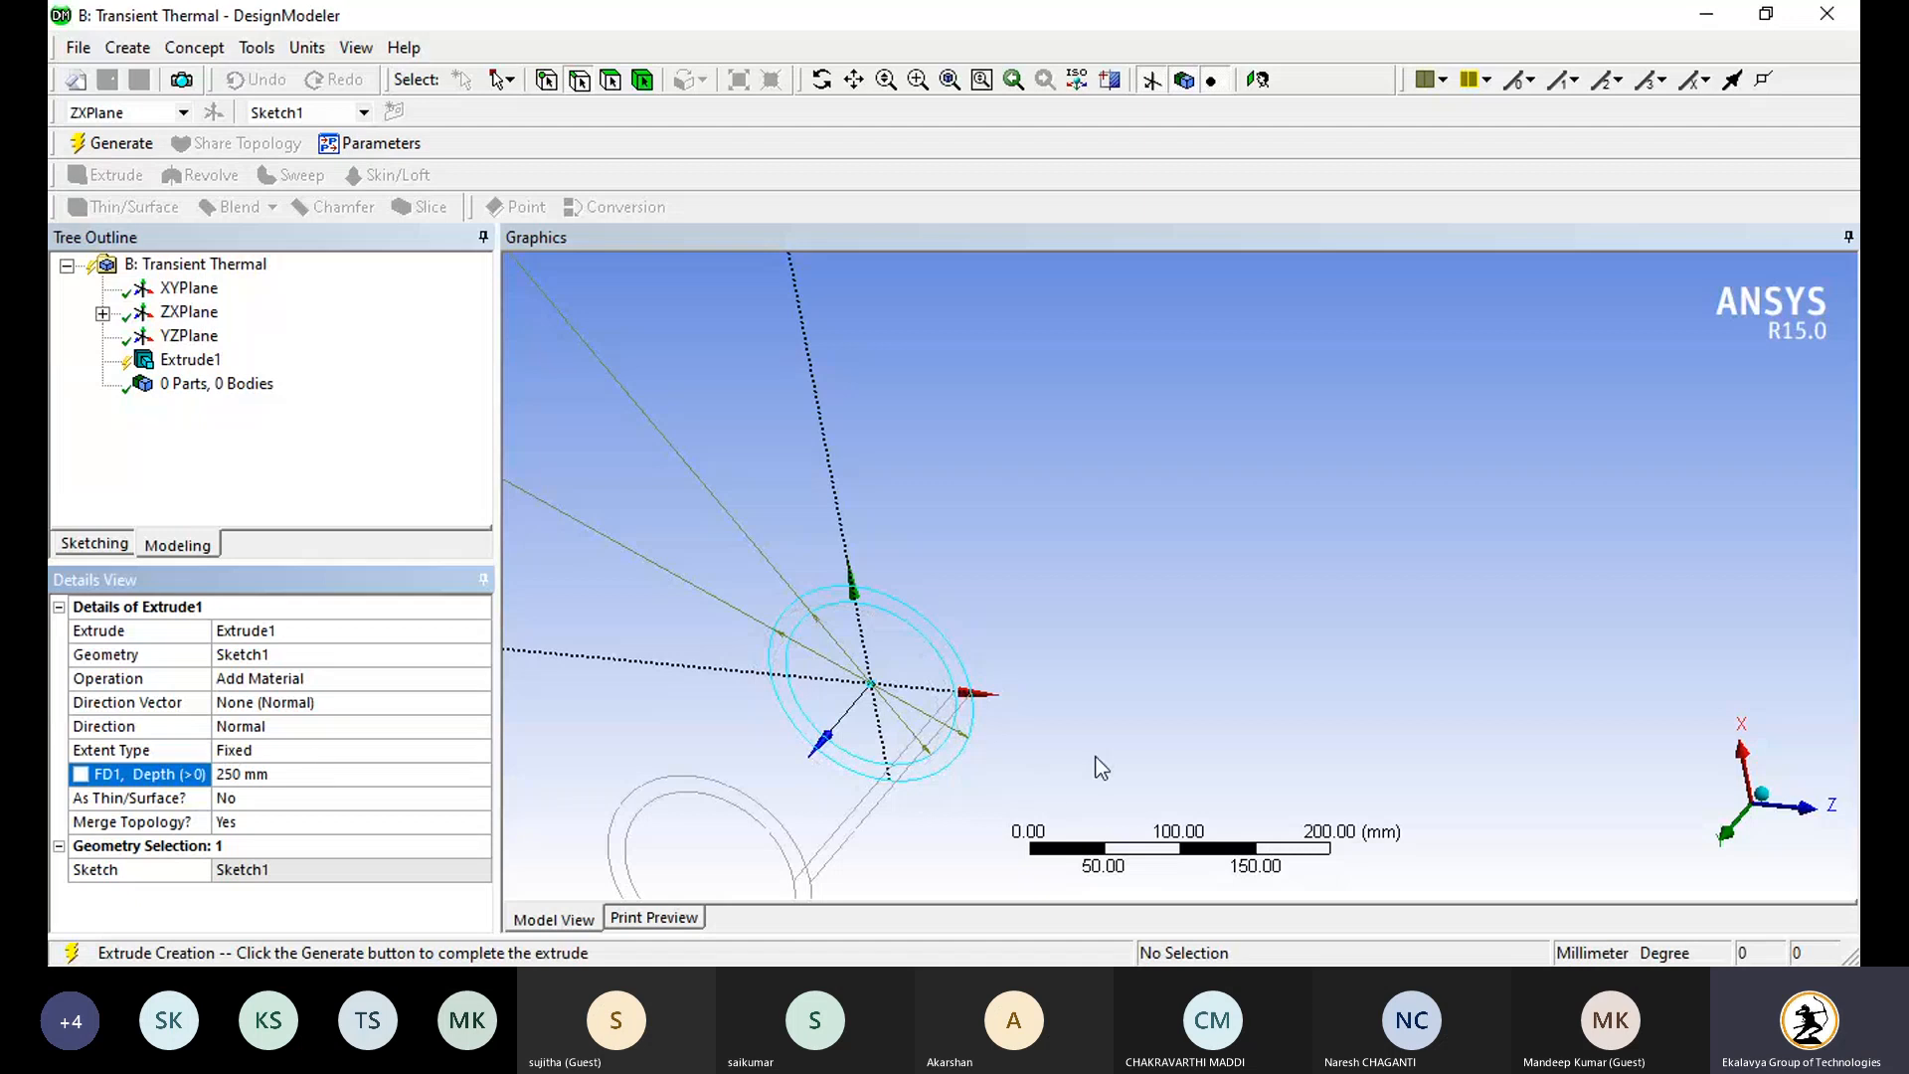
Step: Generate the extrusion of the two concentric circles as a solid body
scroll(1098, 765, "down", 3)
right_click(1204, 477)
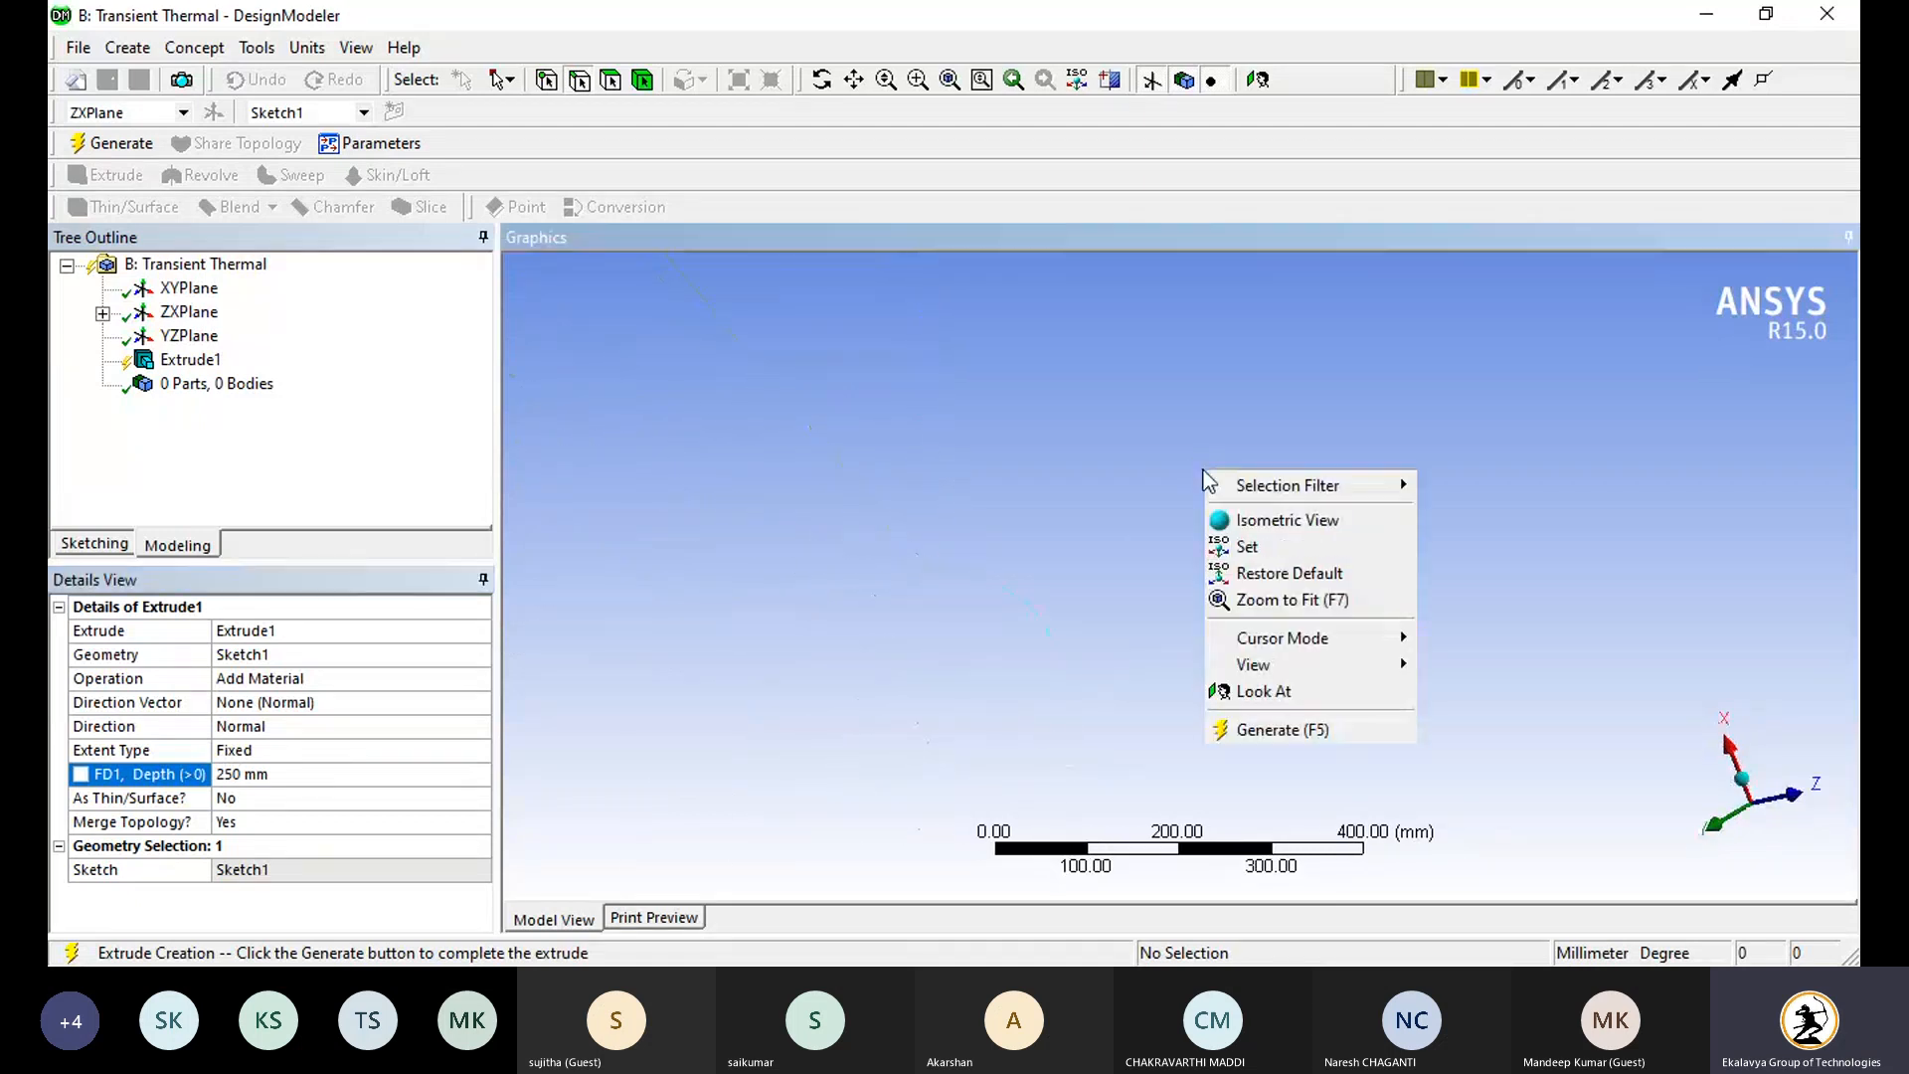
left_click(1446, 637)
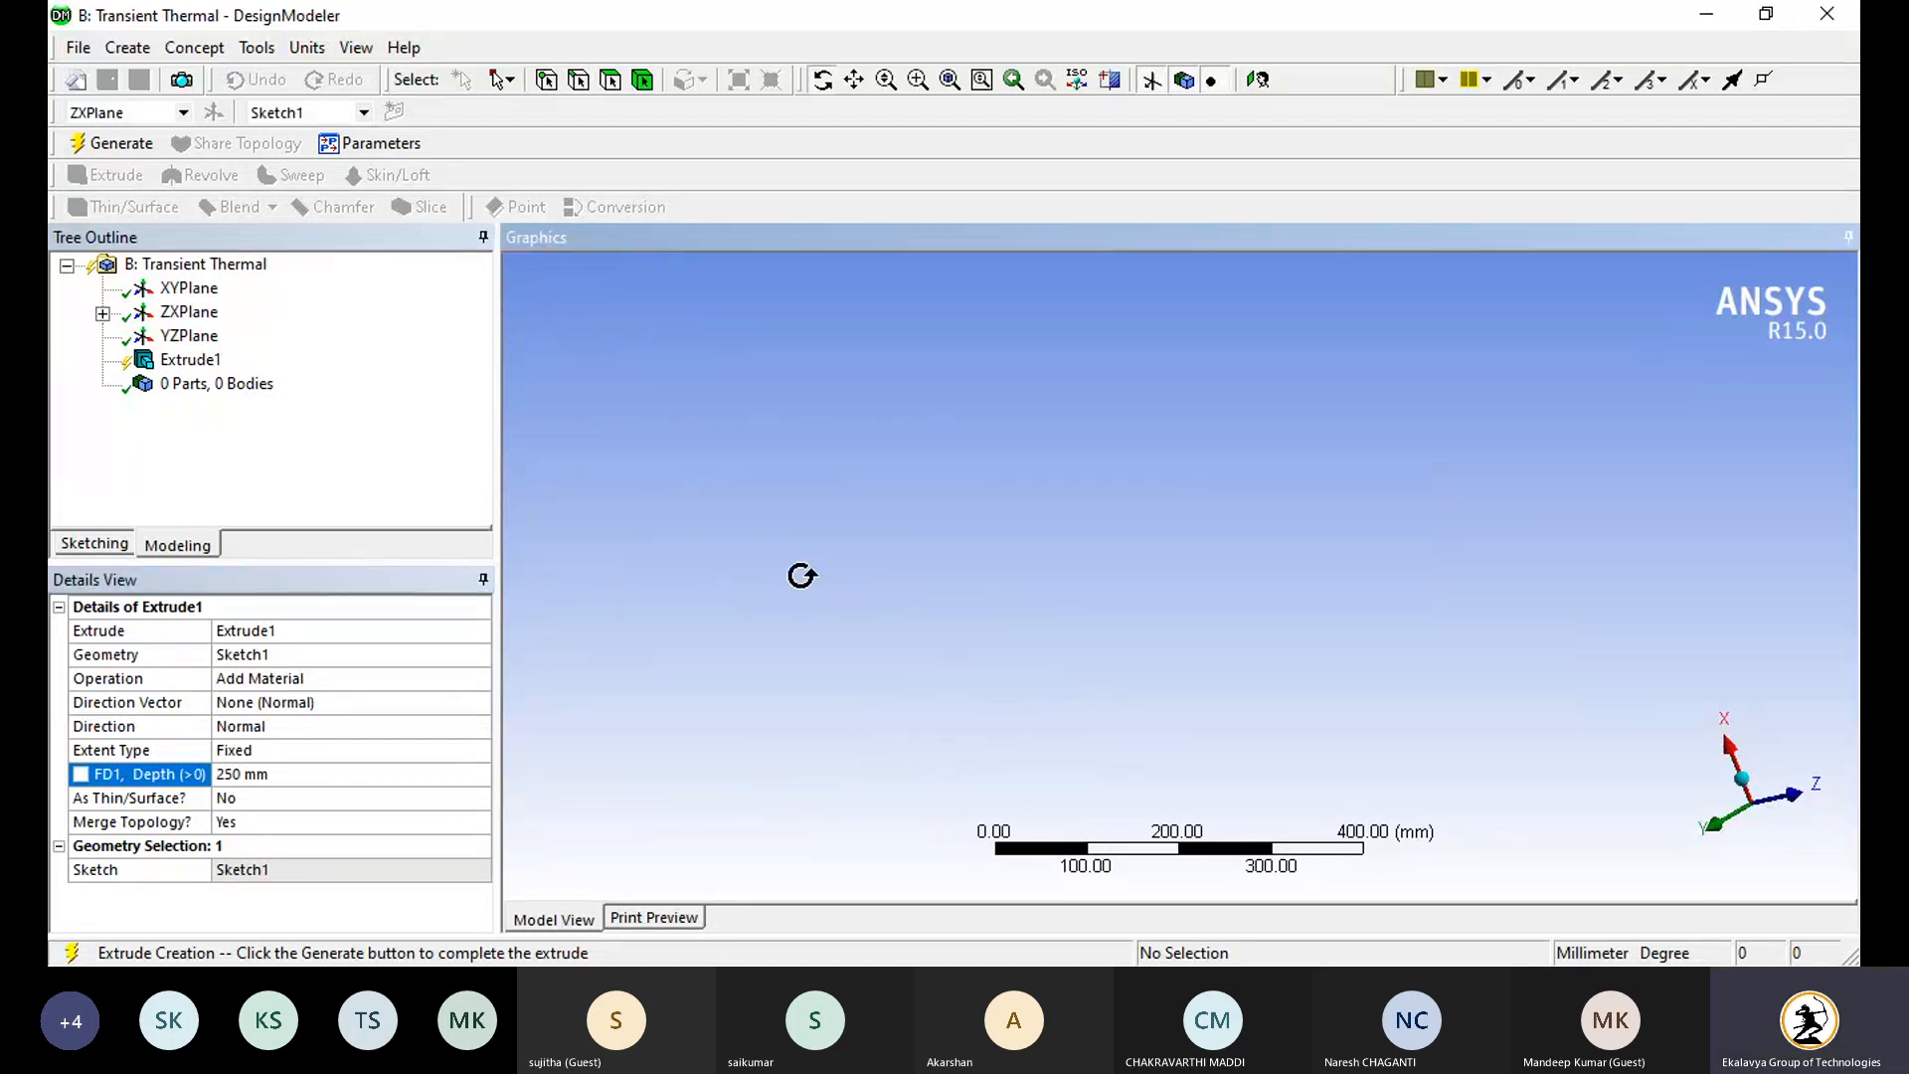
left_click_drag(801, 576, 1285, 510)
right_click(1285, 510)
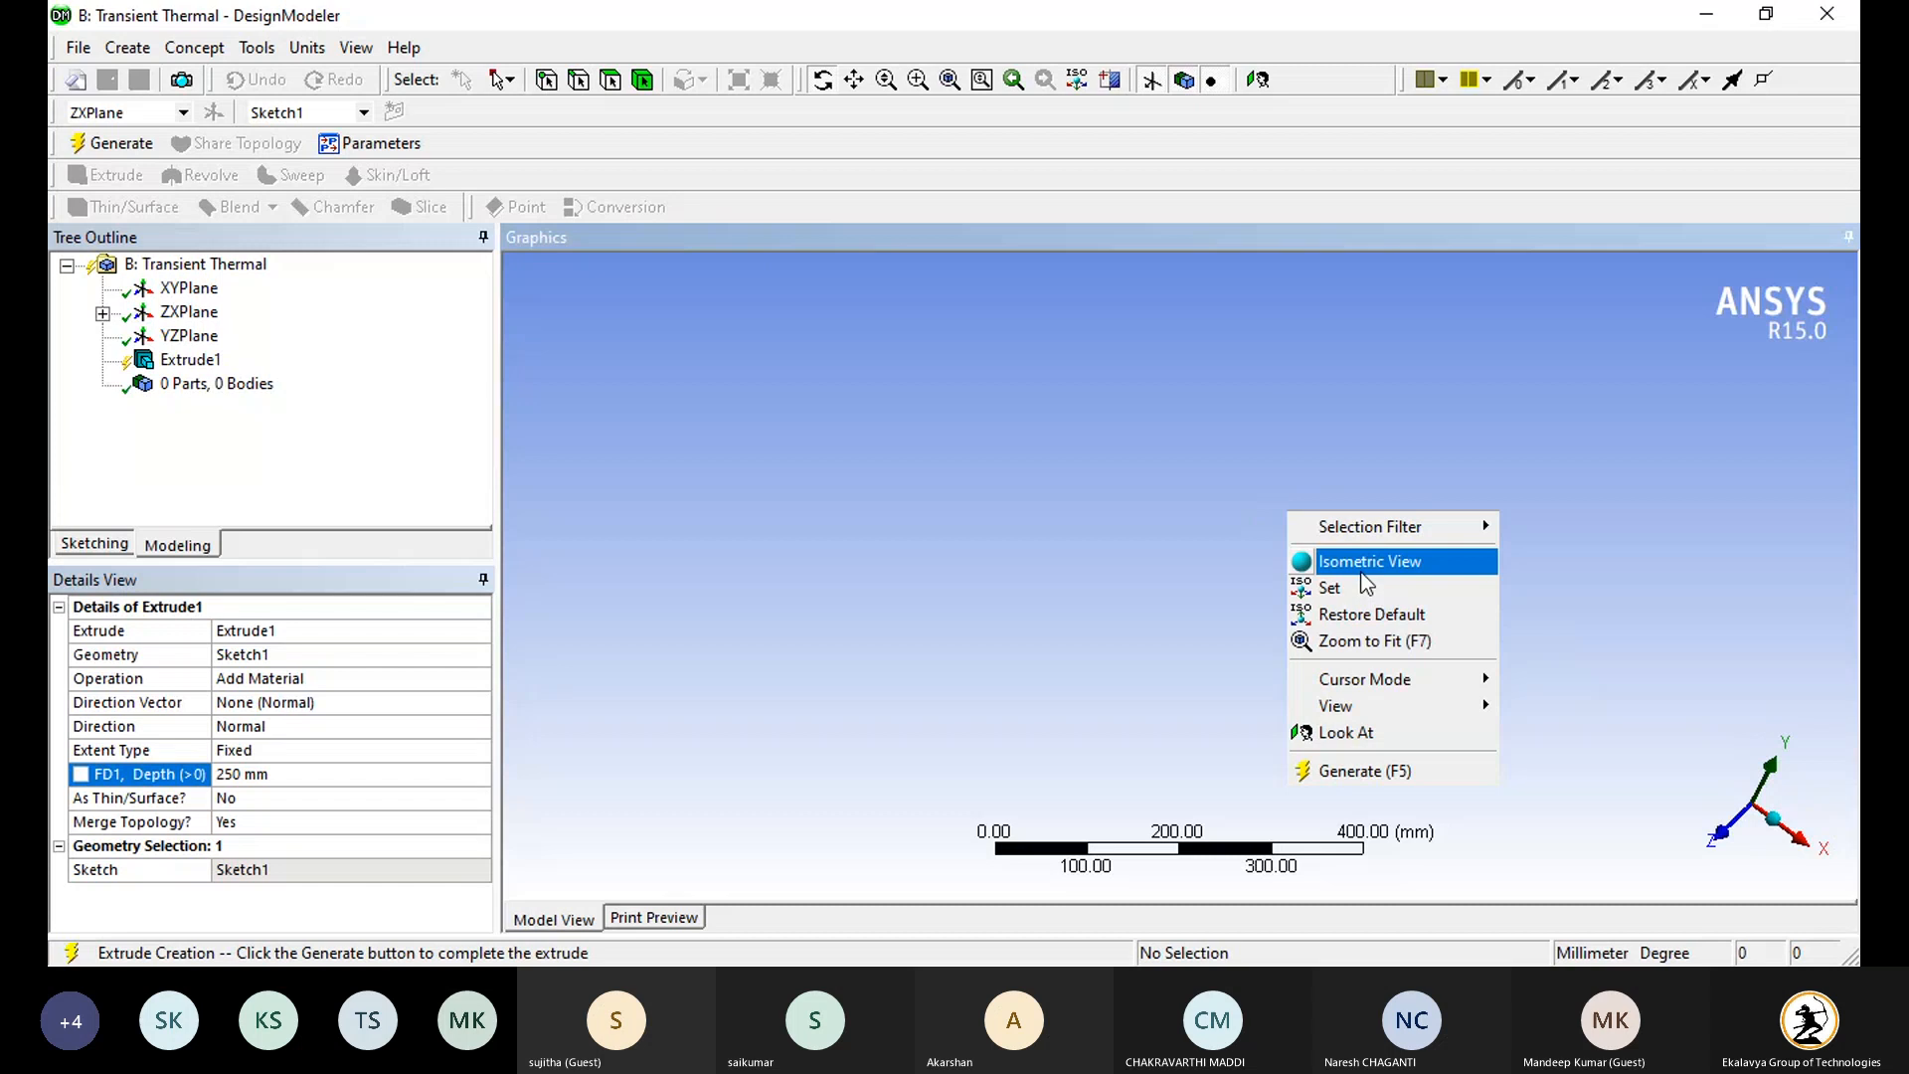
left_click(1378, 642)
left_click_drag(840, 665, 795, 687)
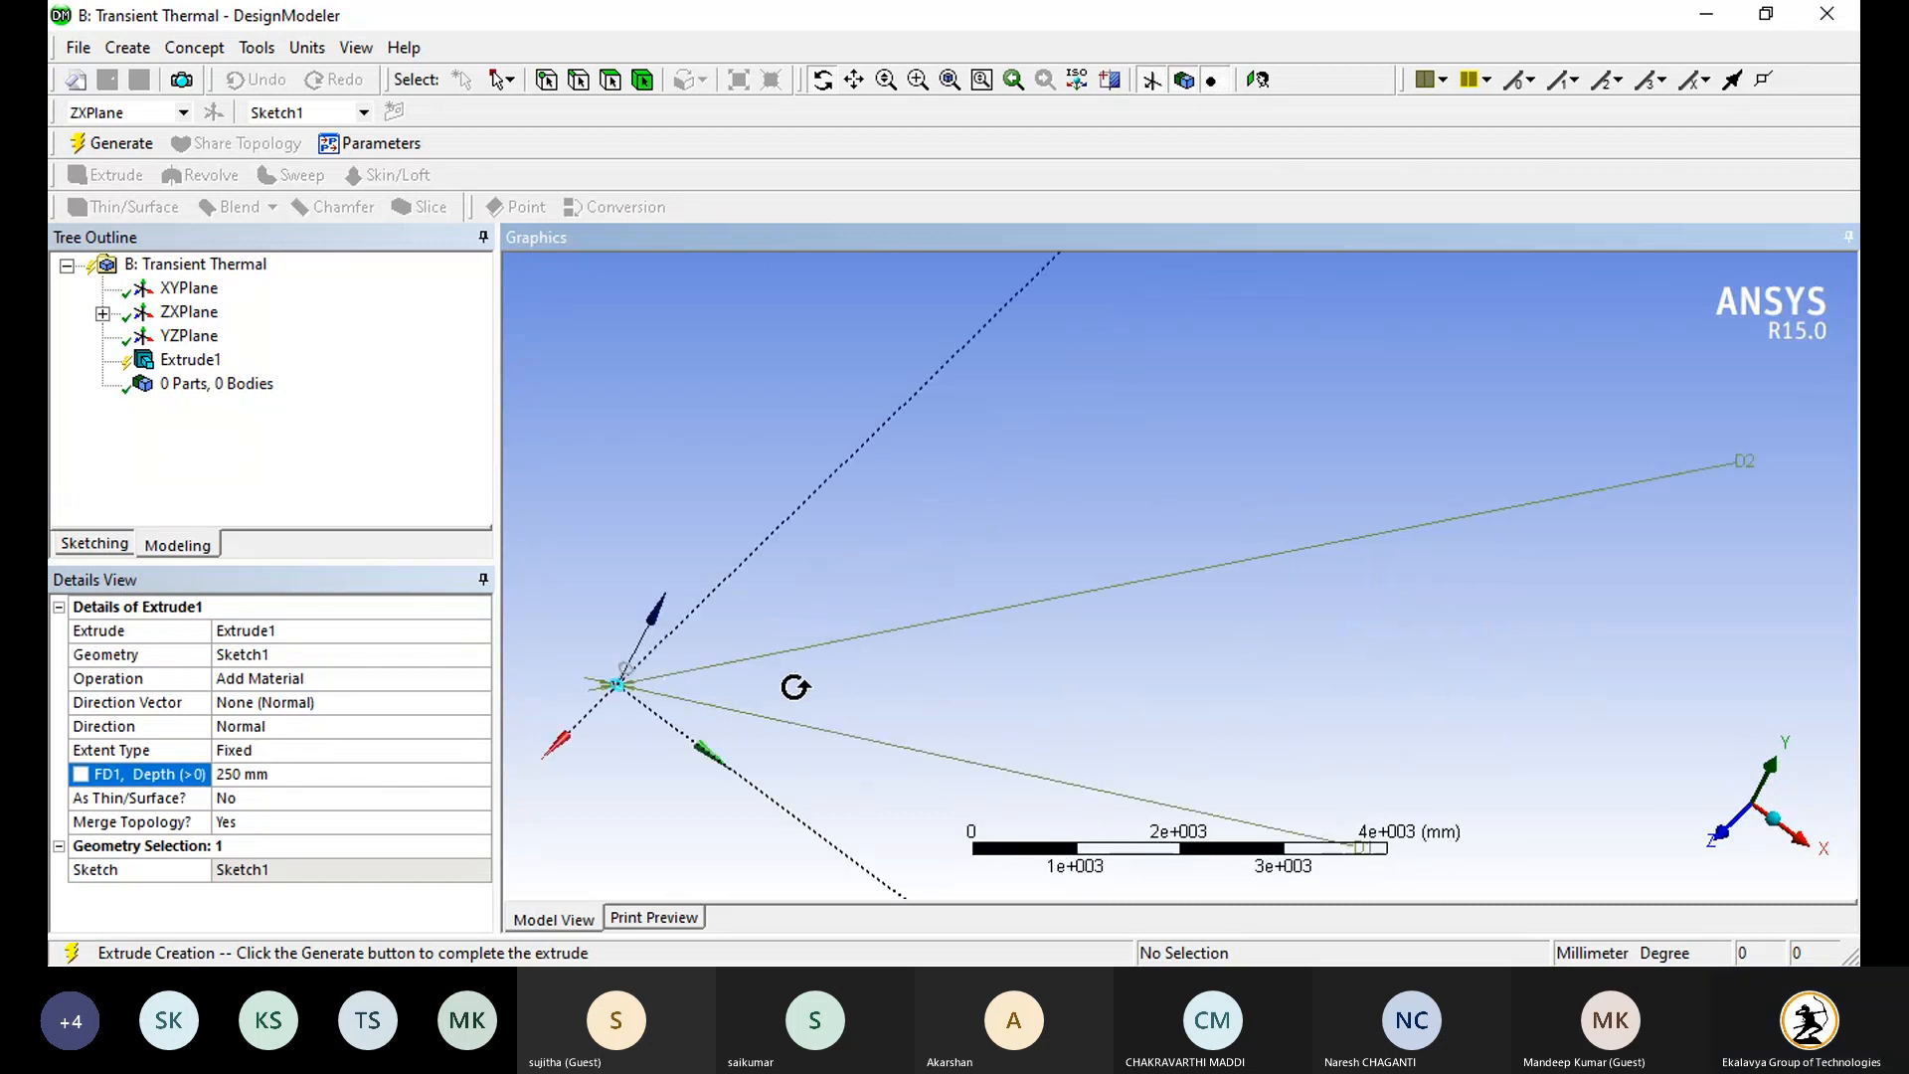
scroll(945, 524, "up", 3)
right_click(946, 517)
mouse_move(1087, 694)
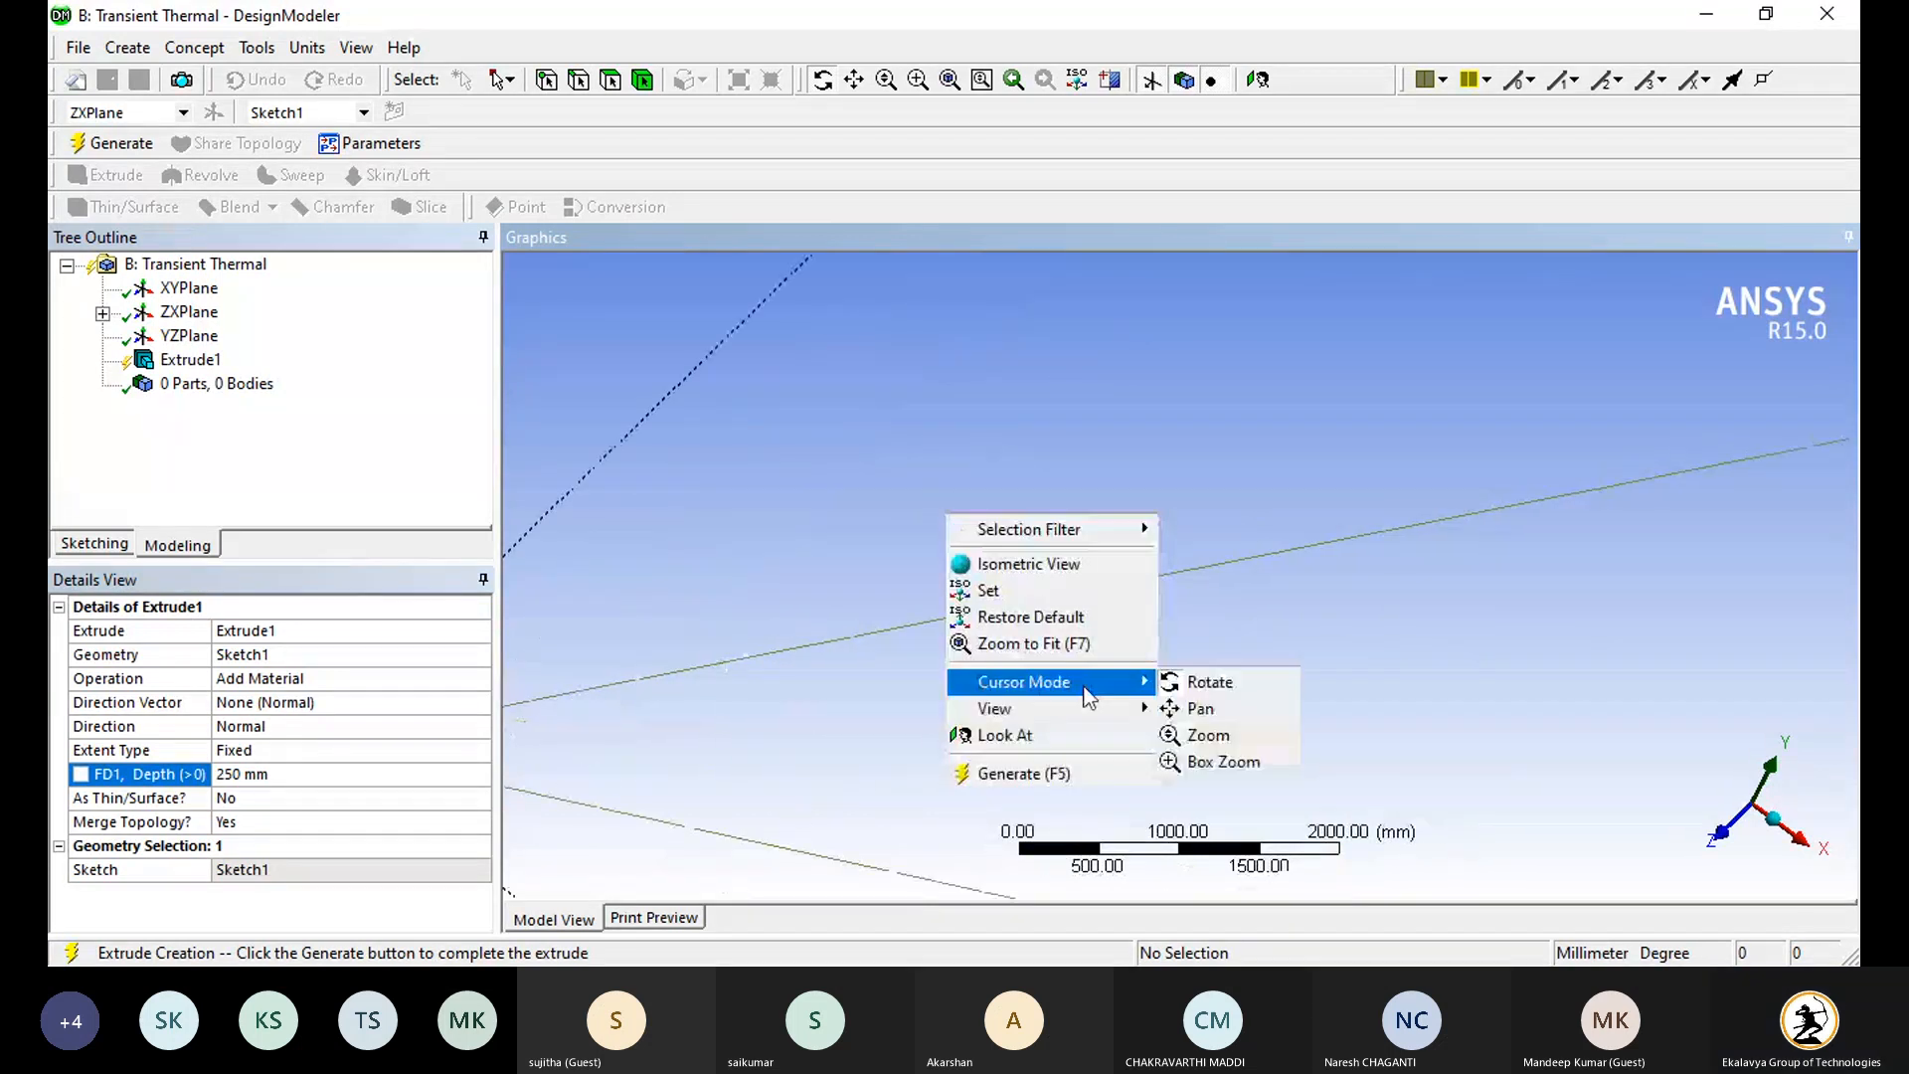
left_click(1200, 708)
left_click_drag(711, 609, 1521, 473)
left_click_drag(1113, 624, 1325, 609)
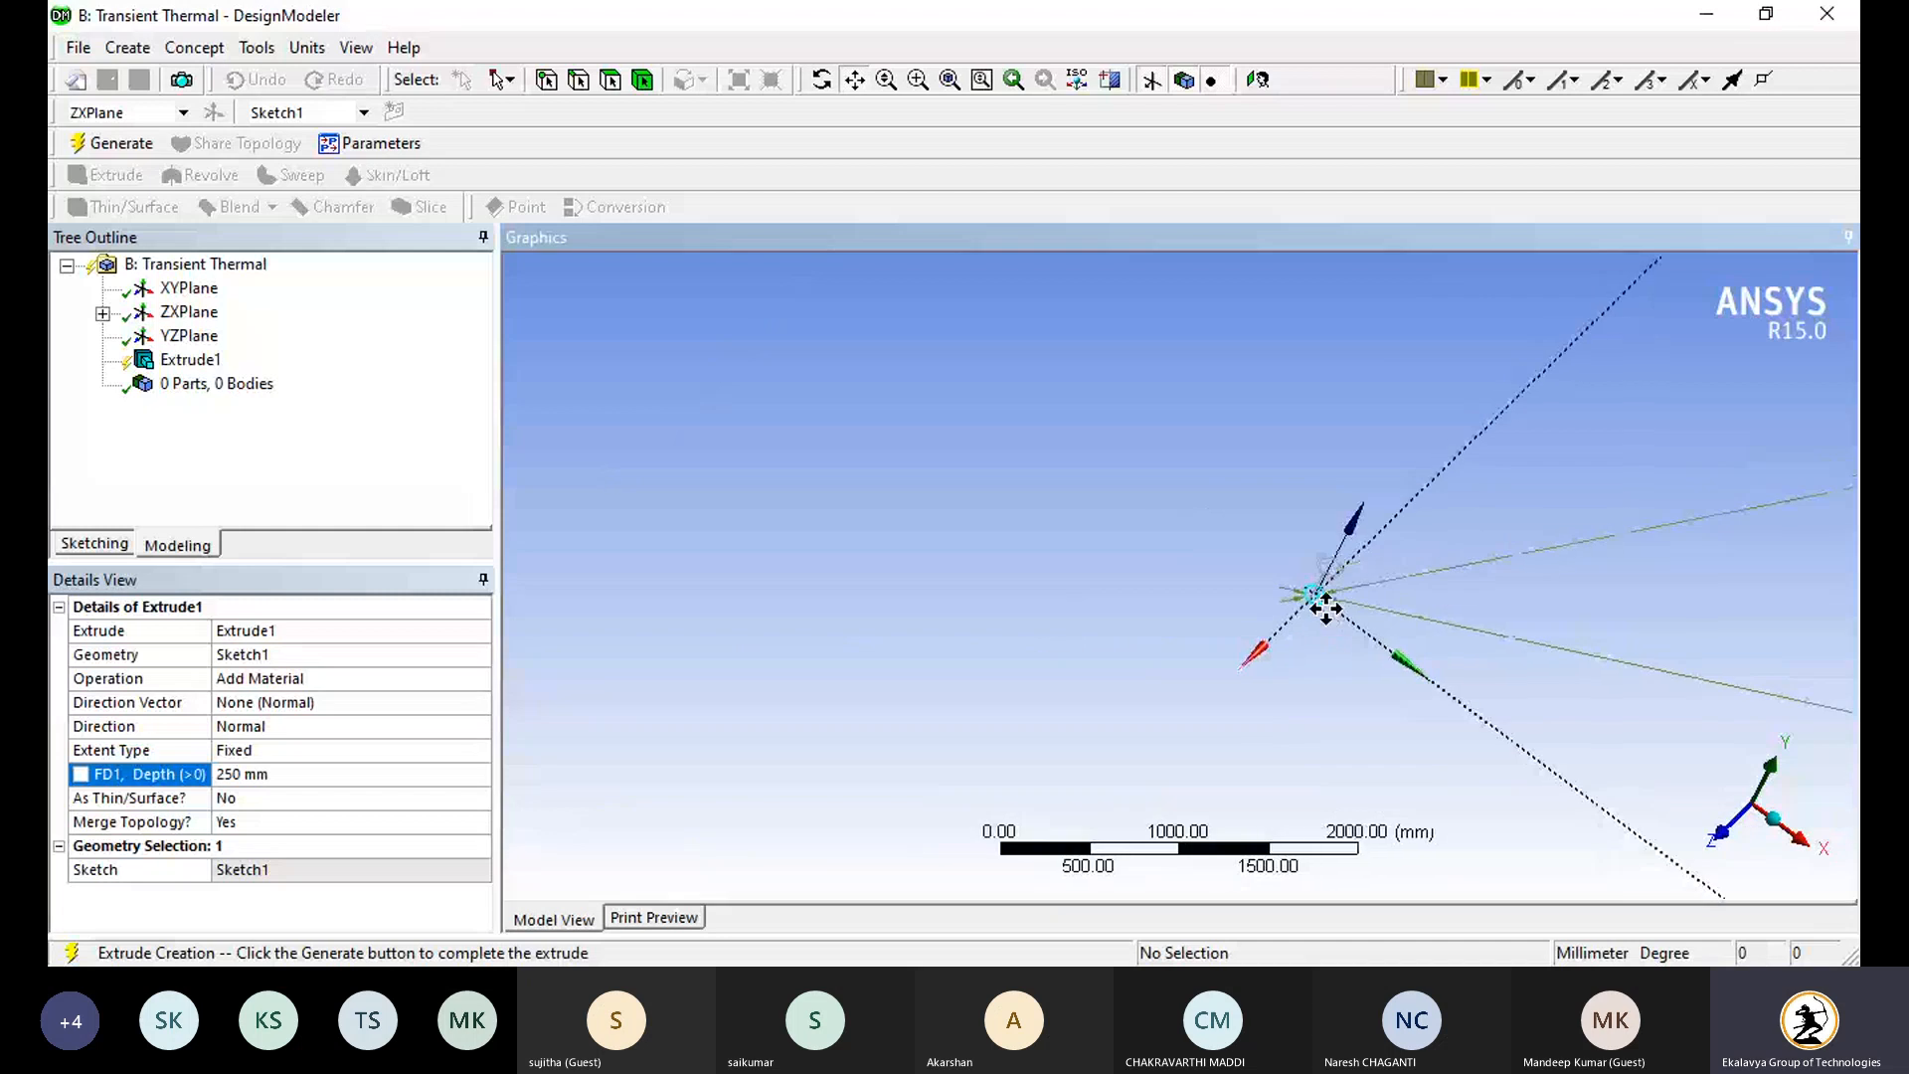
scroll(1325, 607, "up", 5)
left_click_drag(1471, 609, 964, 584)
scroll(964, 584, "up", 5)
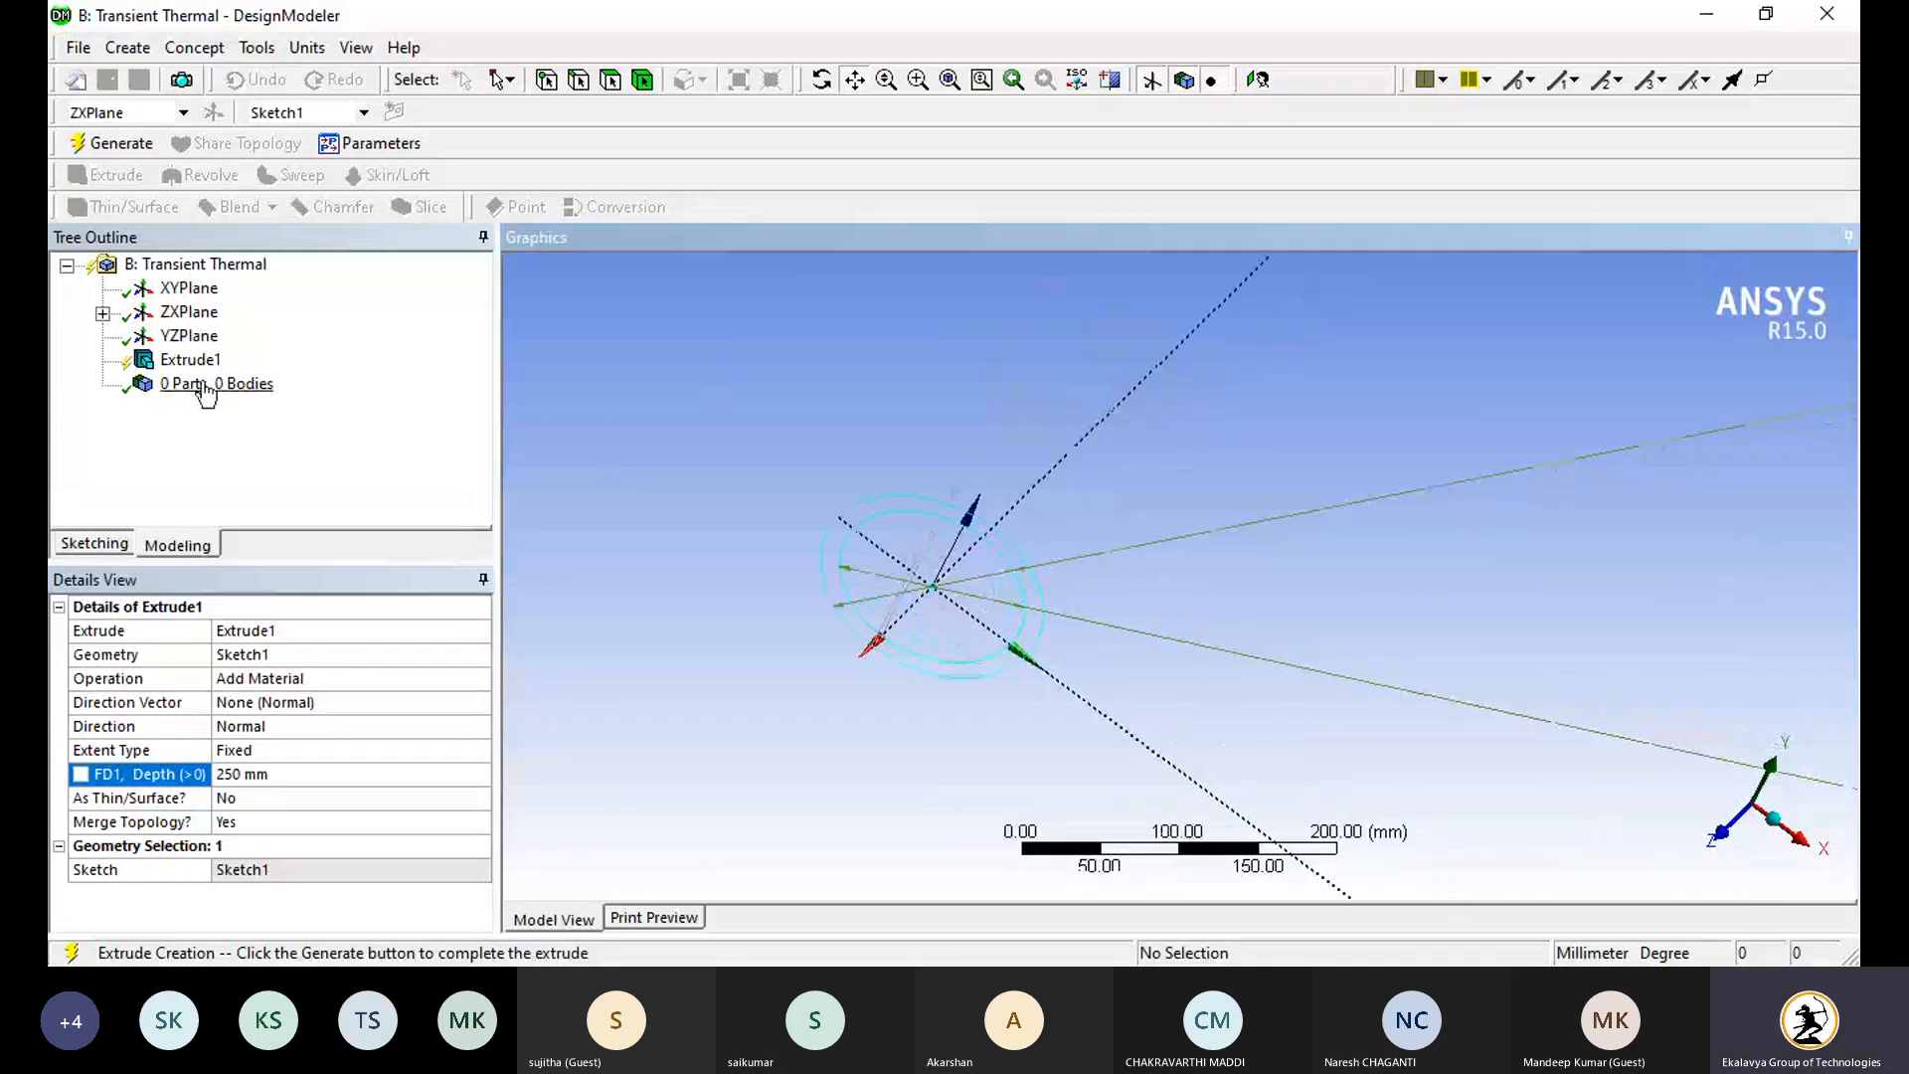
key("F5")
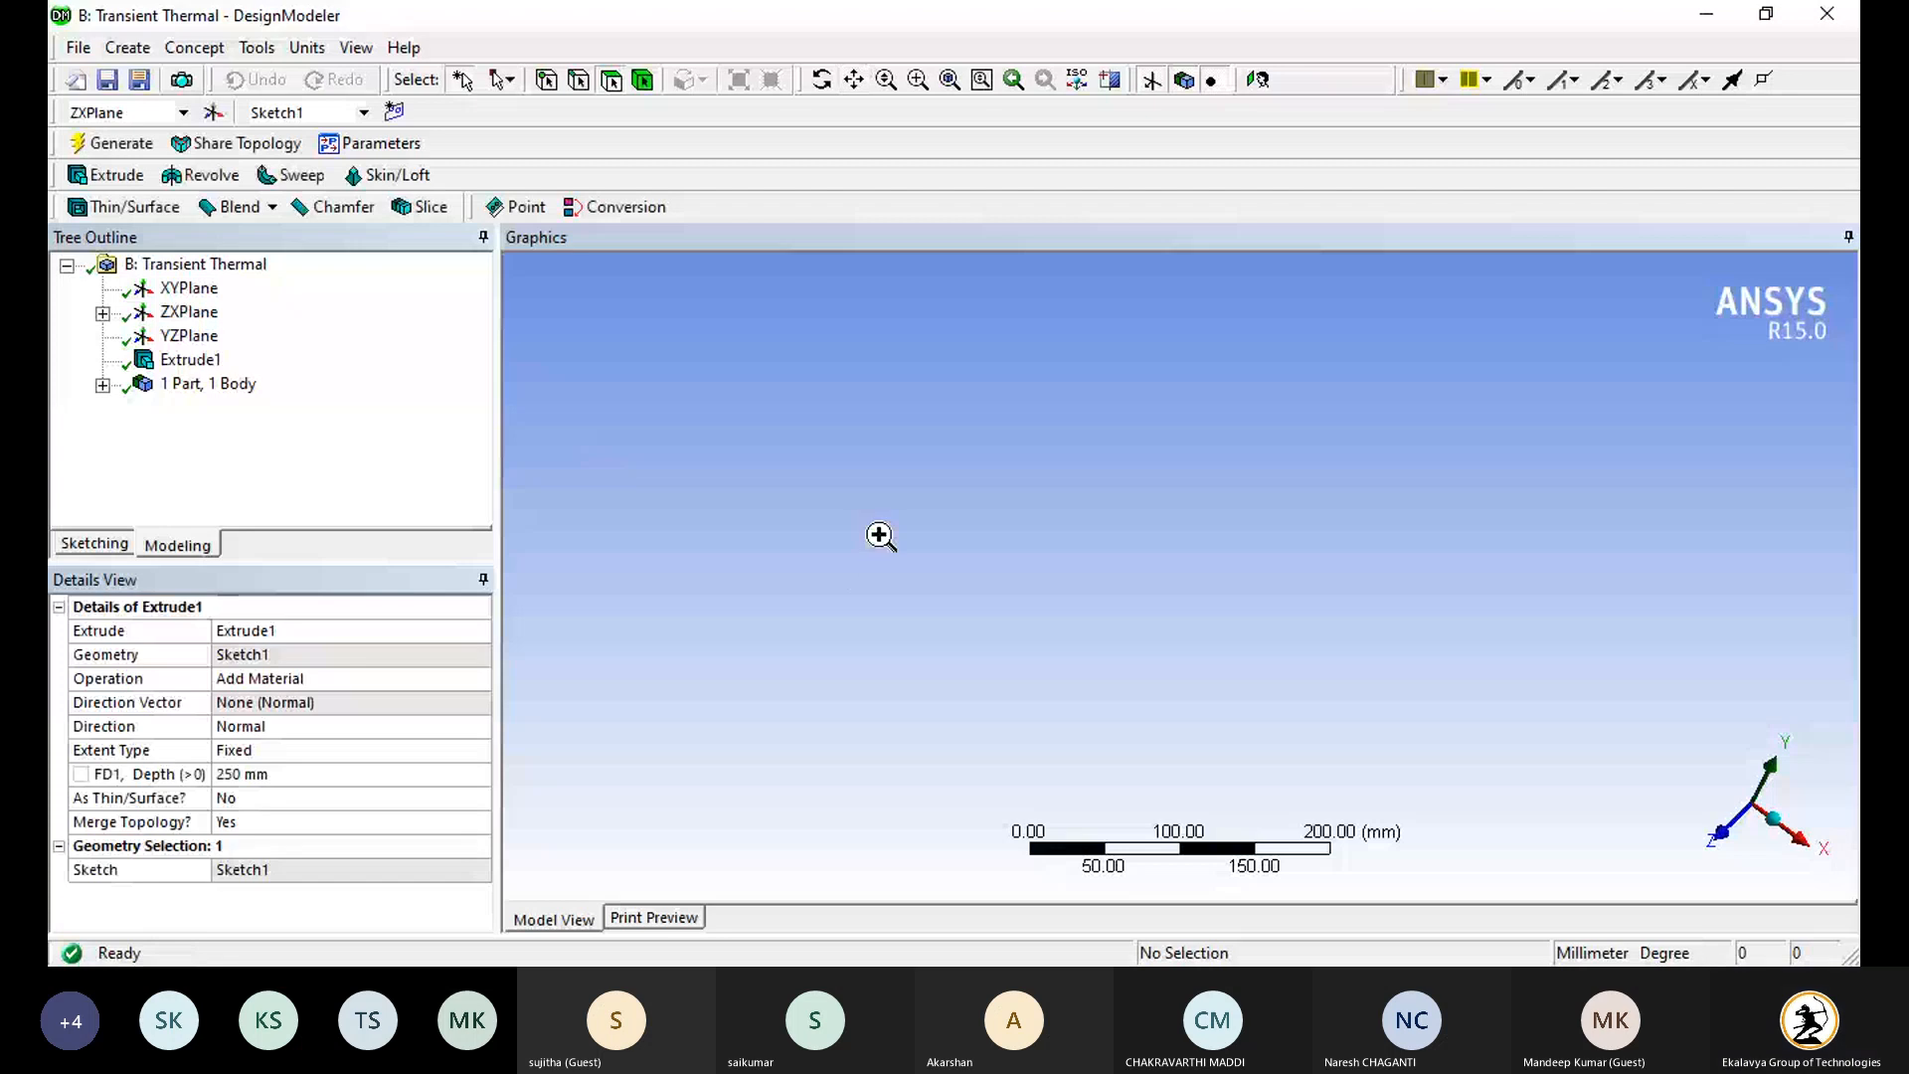
Step: Examine the generated hollow cylinder close up in isometric view and regenerate the model
right_click(882, 537)
left_click(969, 730)
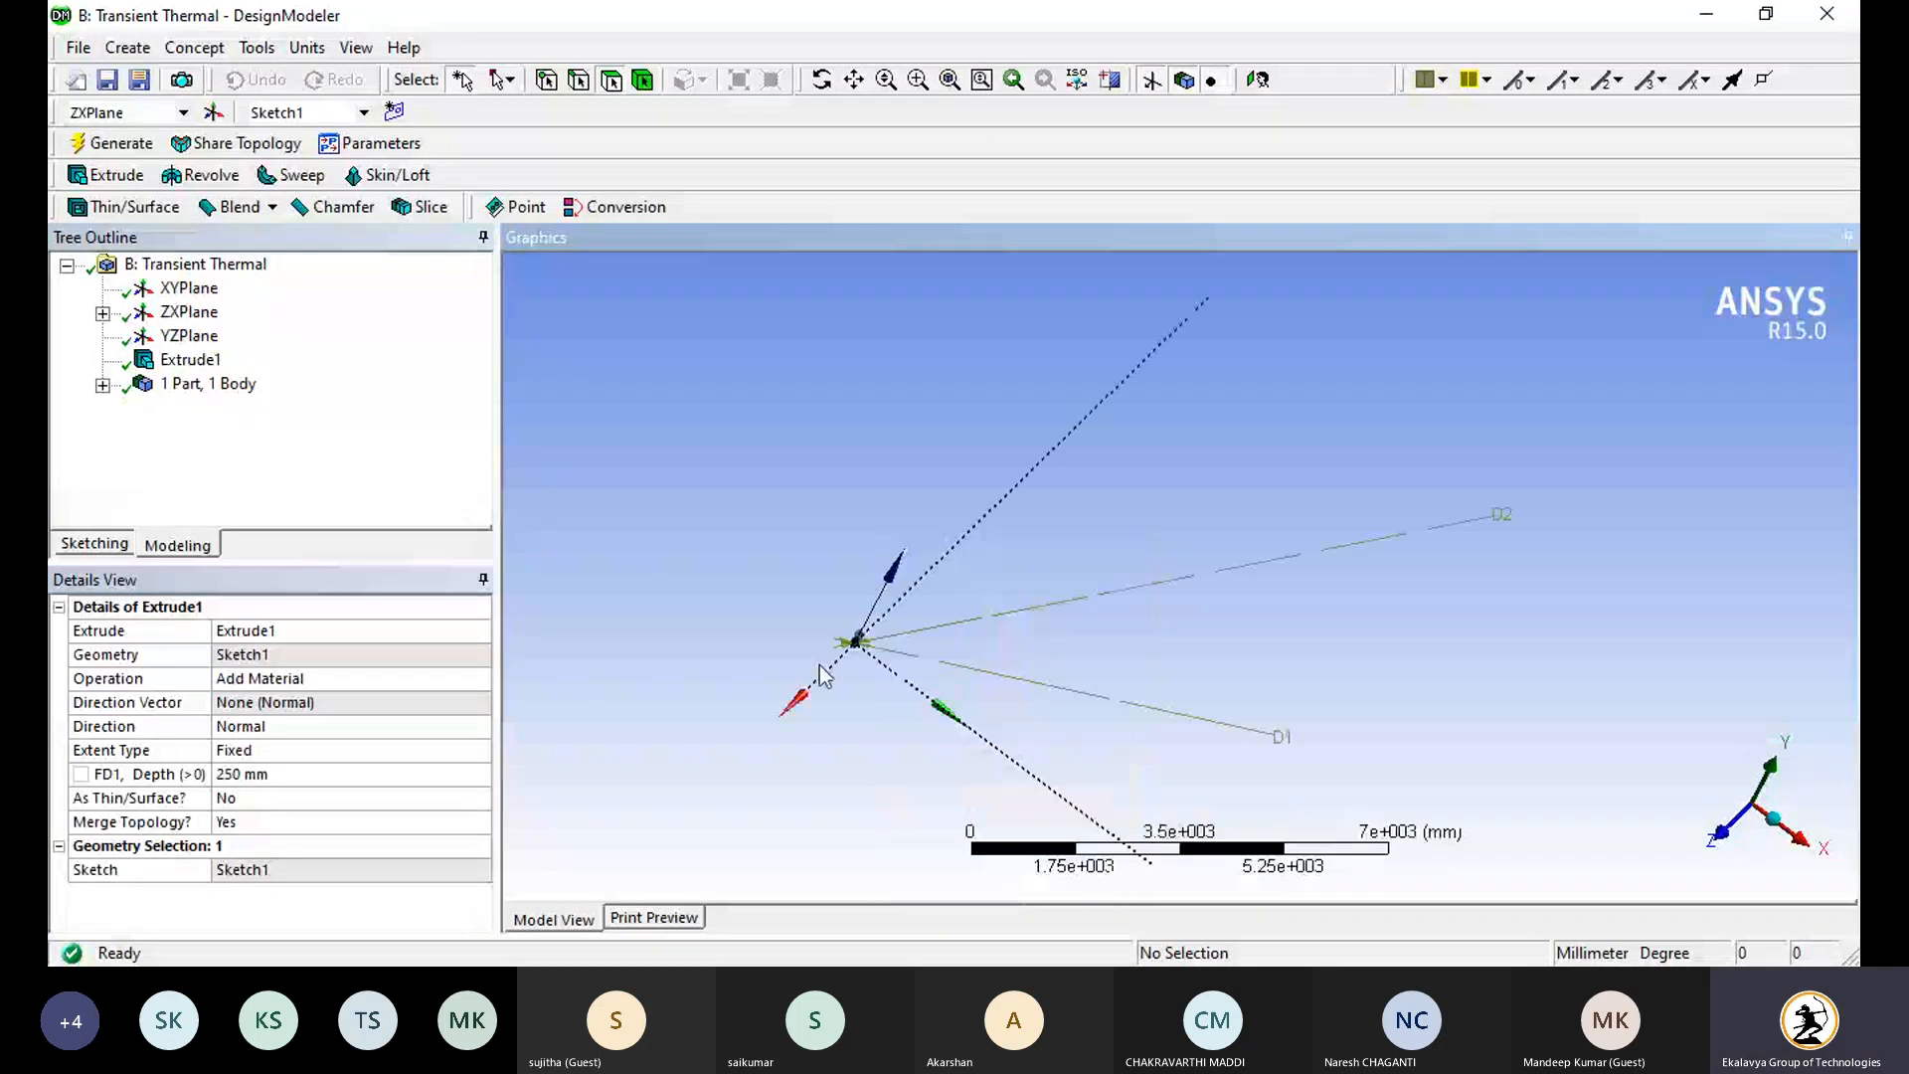
scroll(703, 669, "up", 3)
right_click(751, 603)
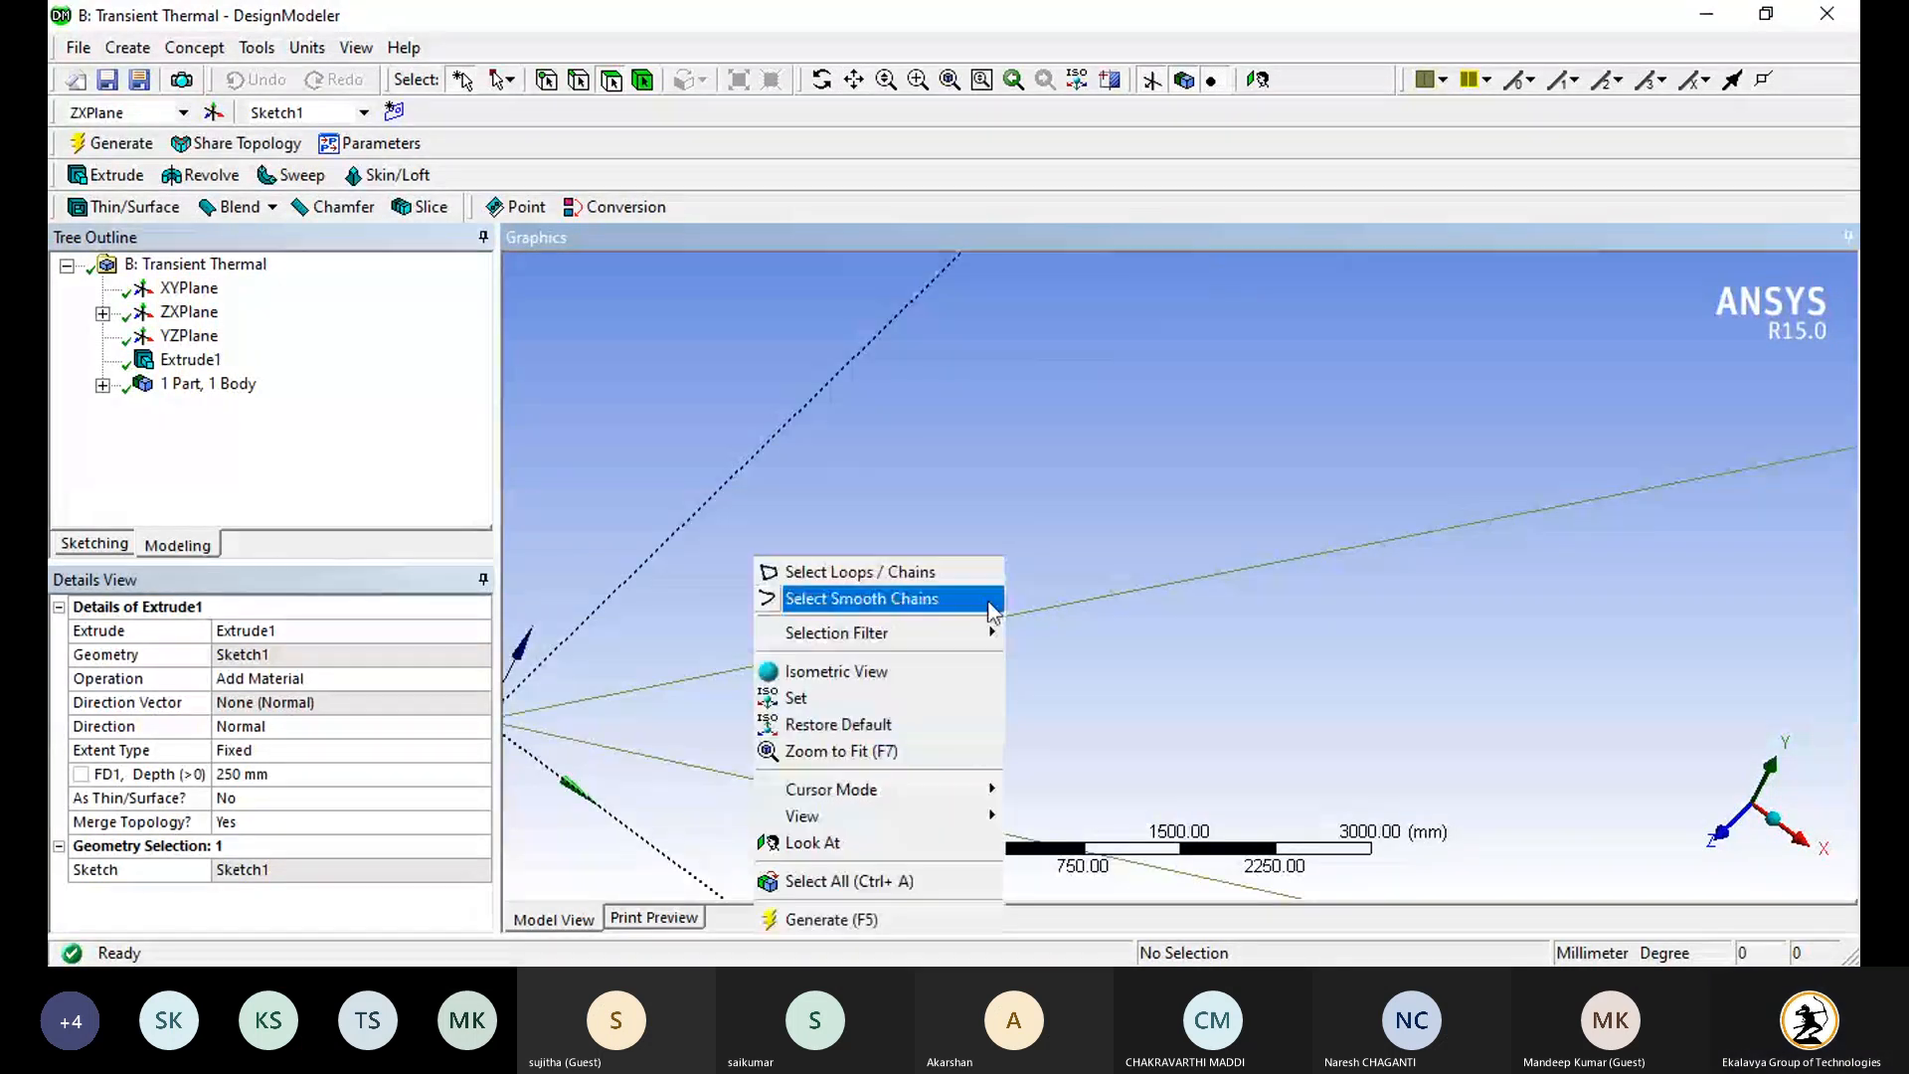
left_click(979, 748)
scroll(883, 648, "up", 3)
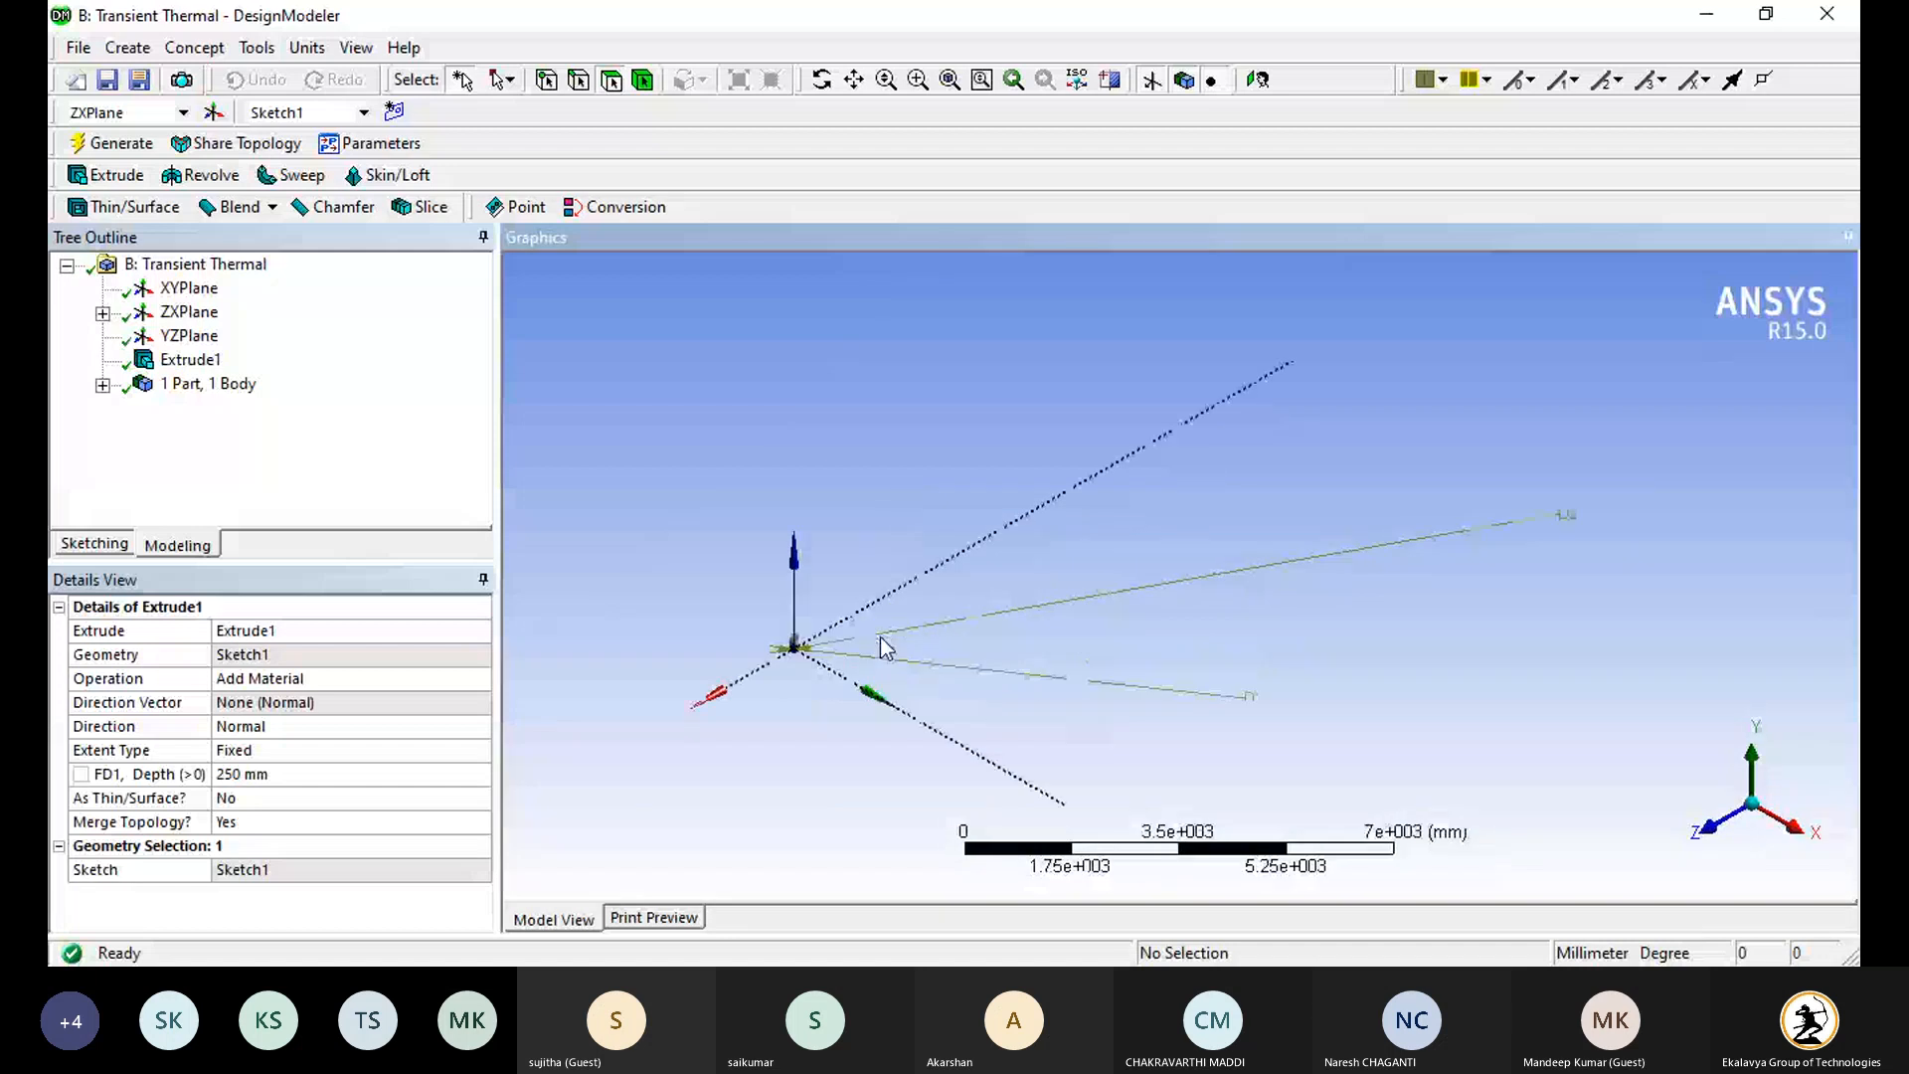
right_click(948, 571)
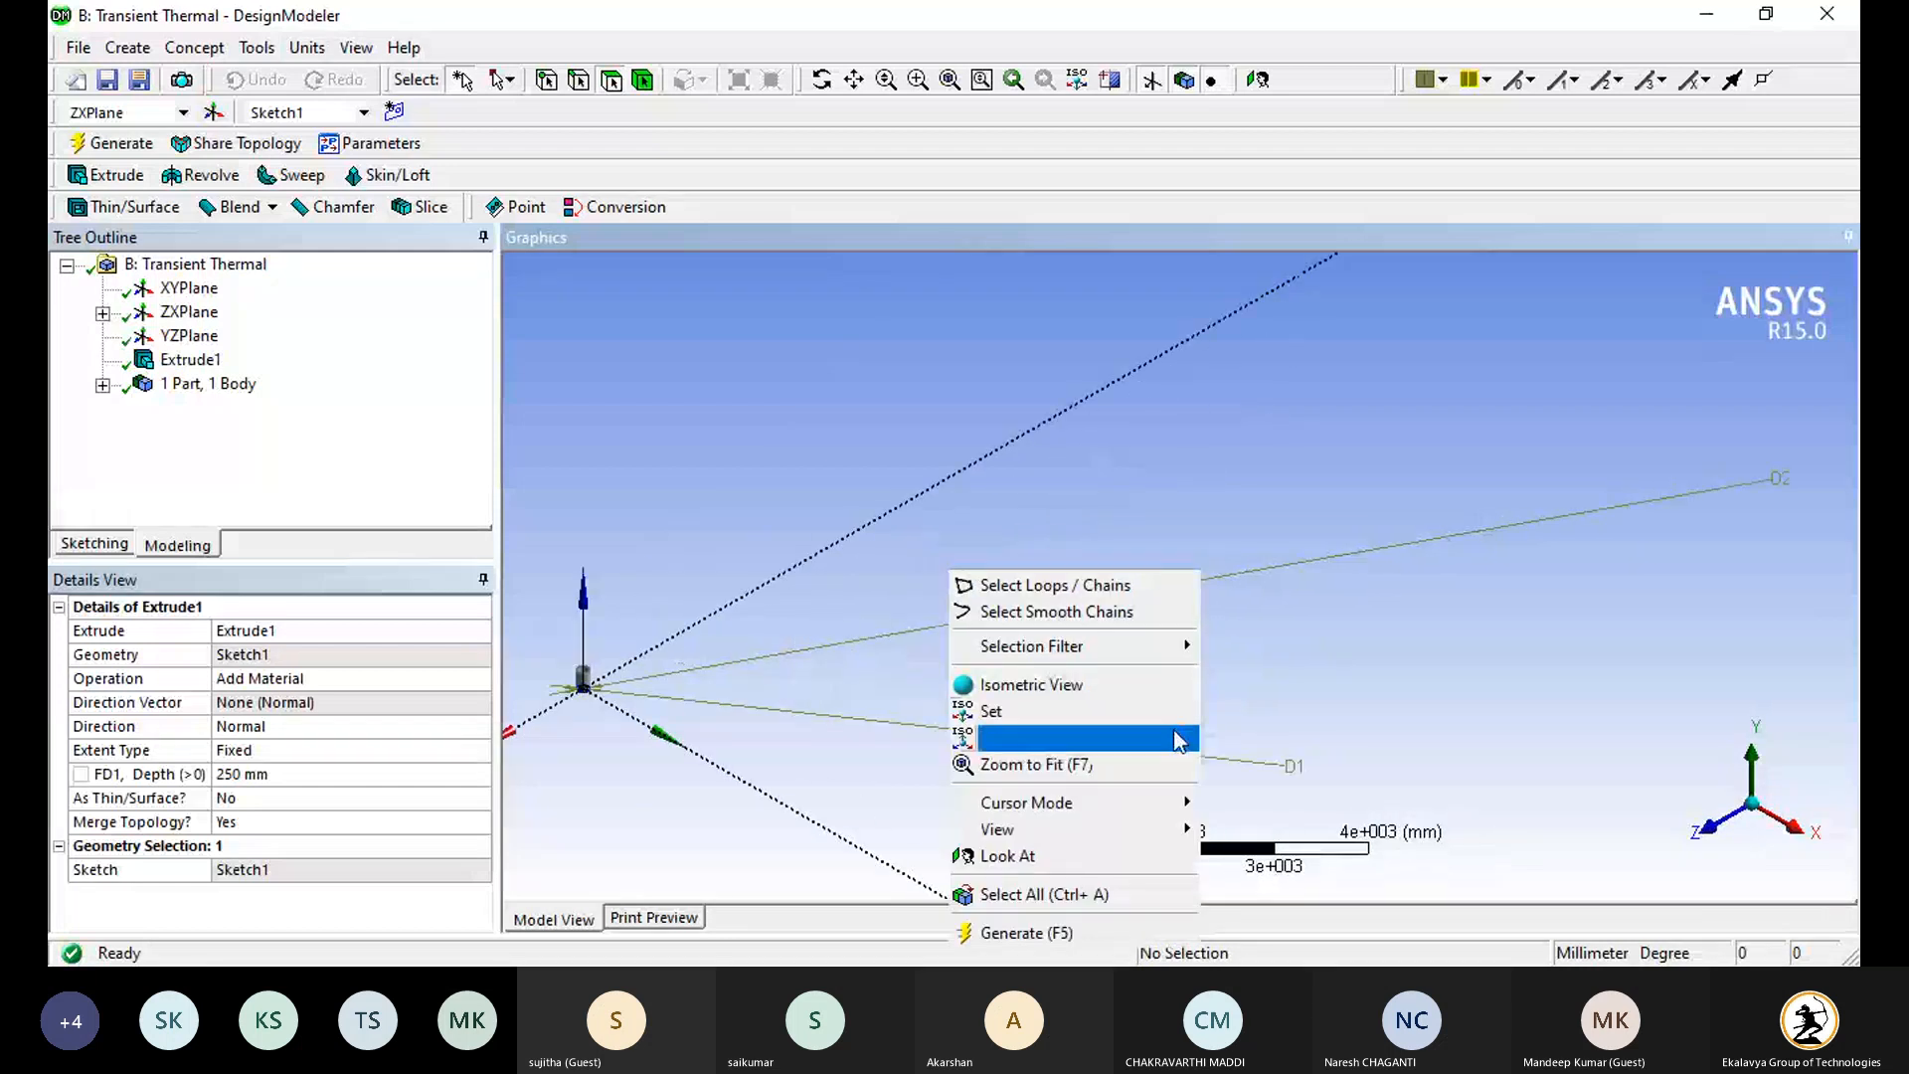
mouse_move(1173, 802)
left_click(1243, 830)
left_click_drag(525, 687, 1024, 653)
scroll(1023, 655, "up", 4)
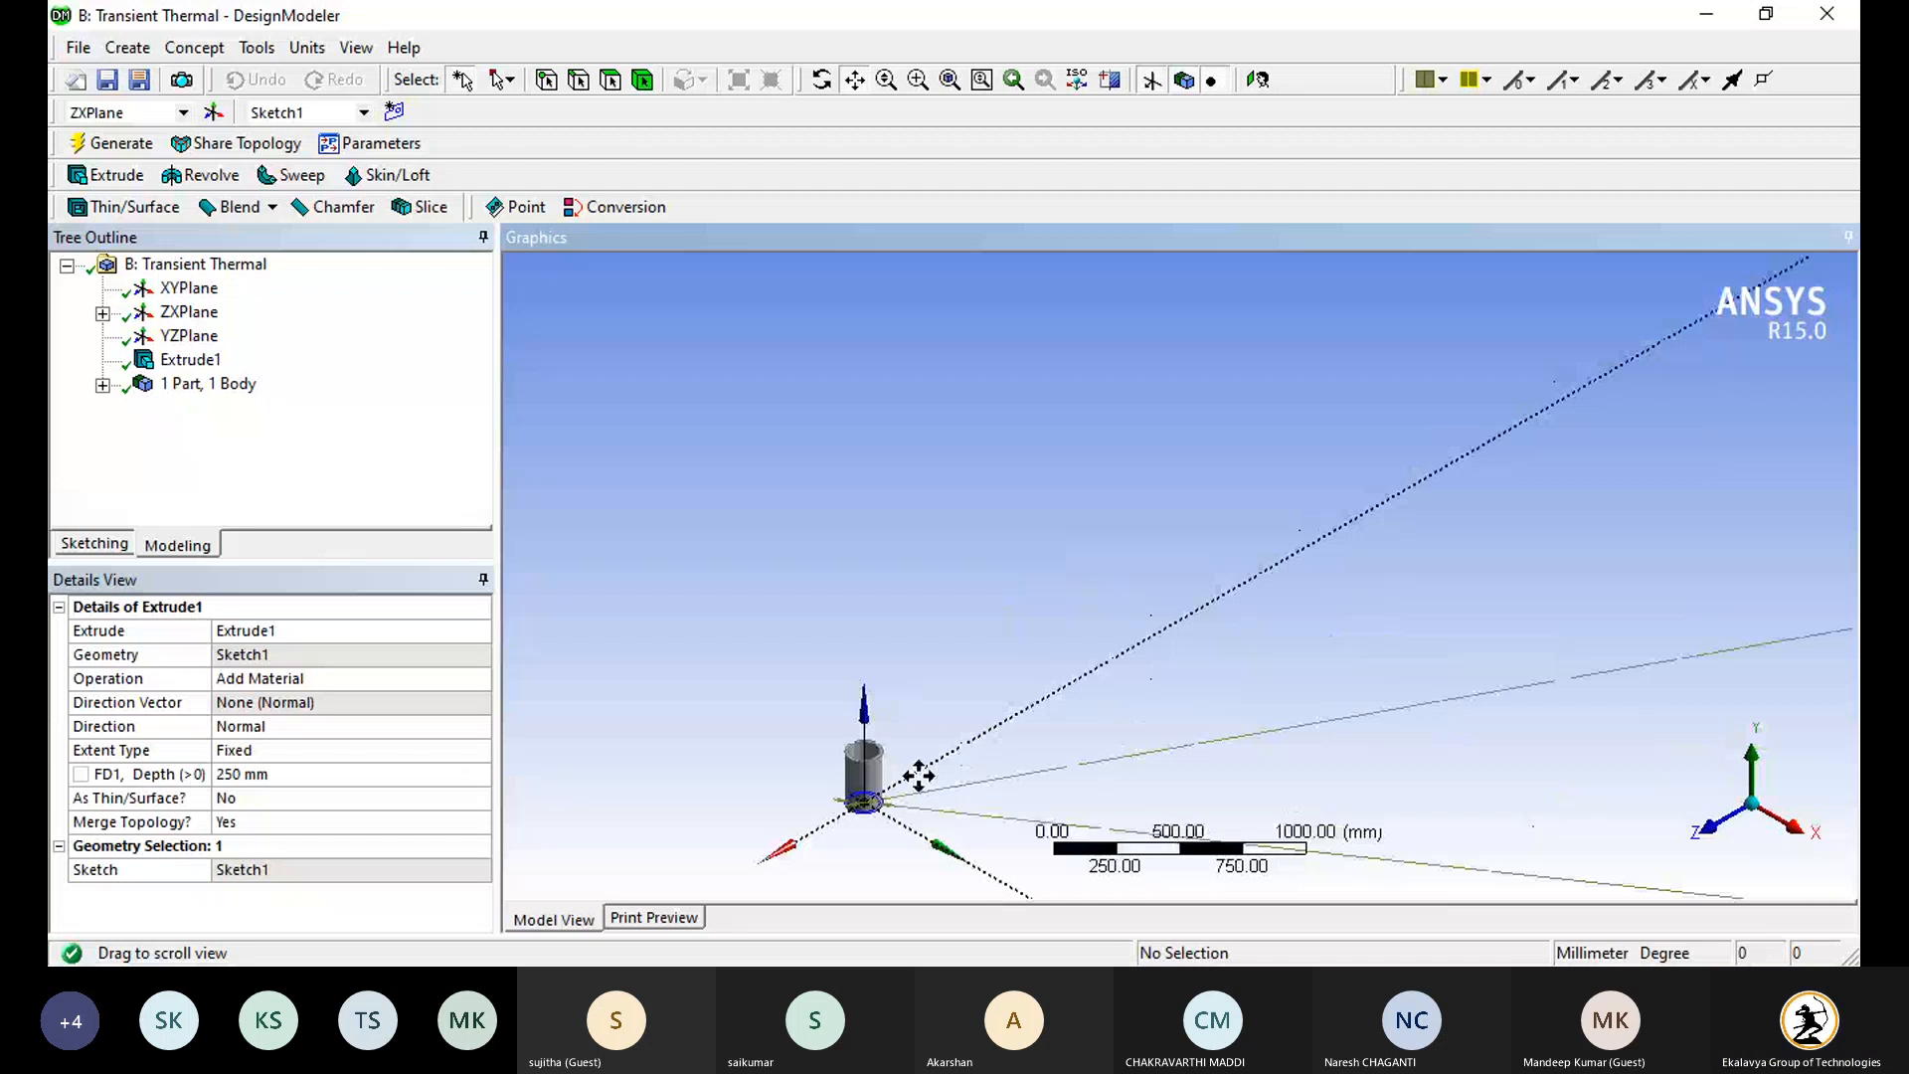
scroll(916, 776, "up", 2)
left_click_drag(808, 778, 944, 657)
left_click_drag(830, 834, 990, 575)
scroll(988, 575, "up", 4)
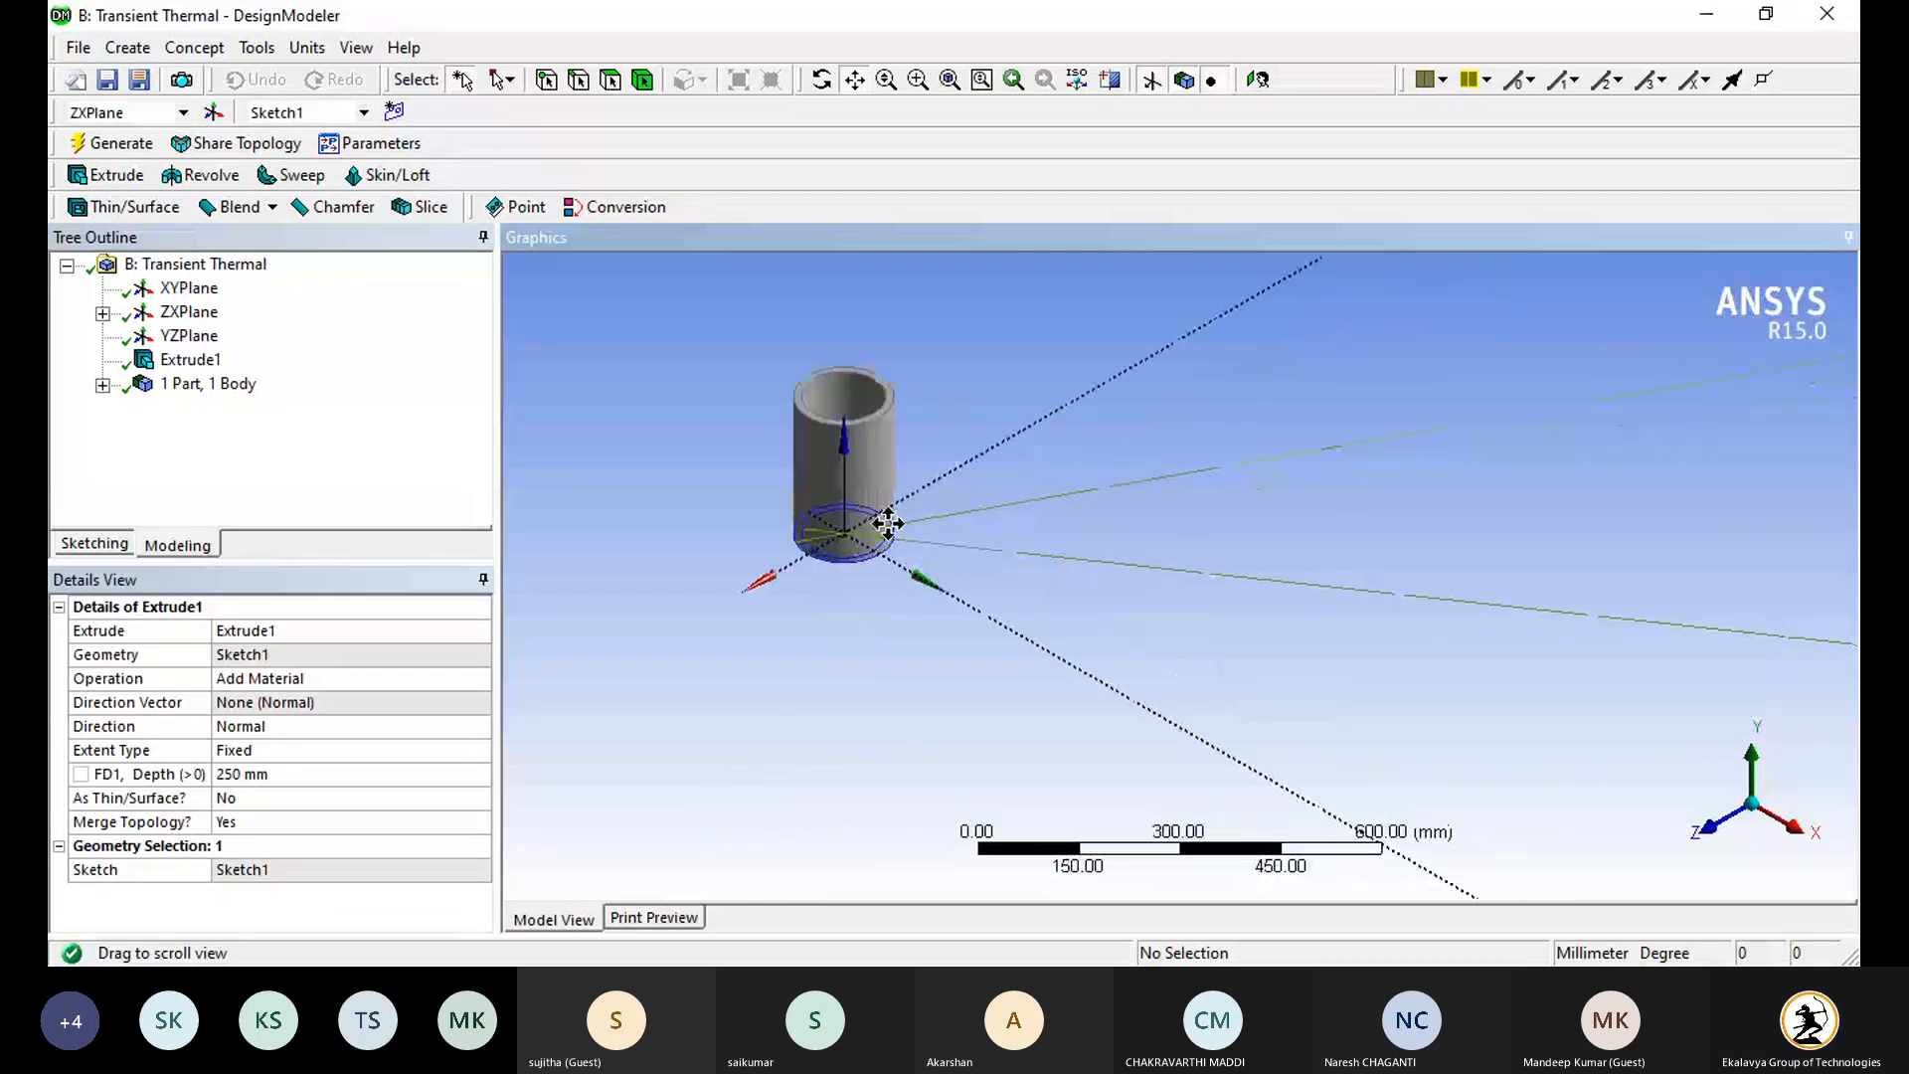
left_click_drag(759, 454, 954, 584)
scroll(954, 583, "up", 4)
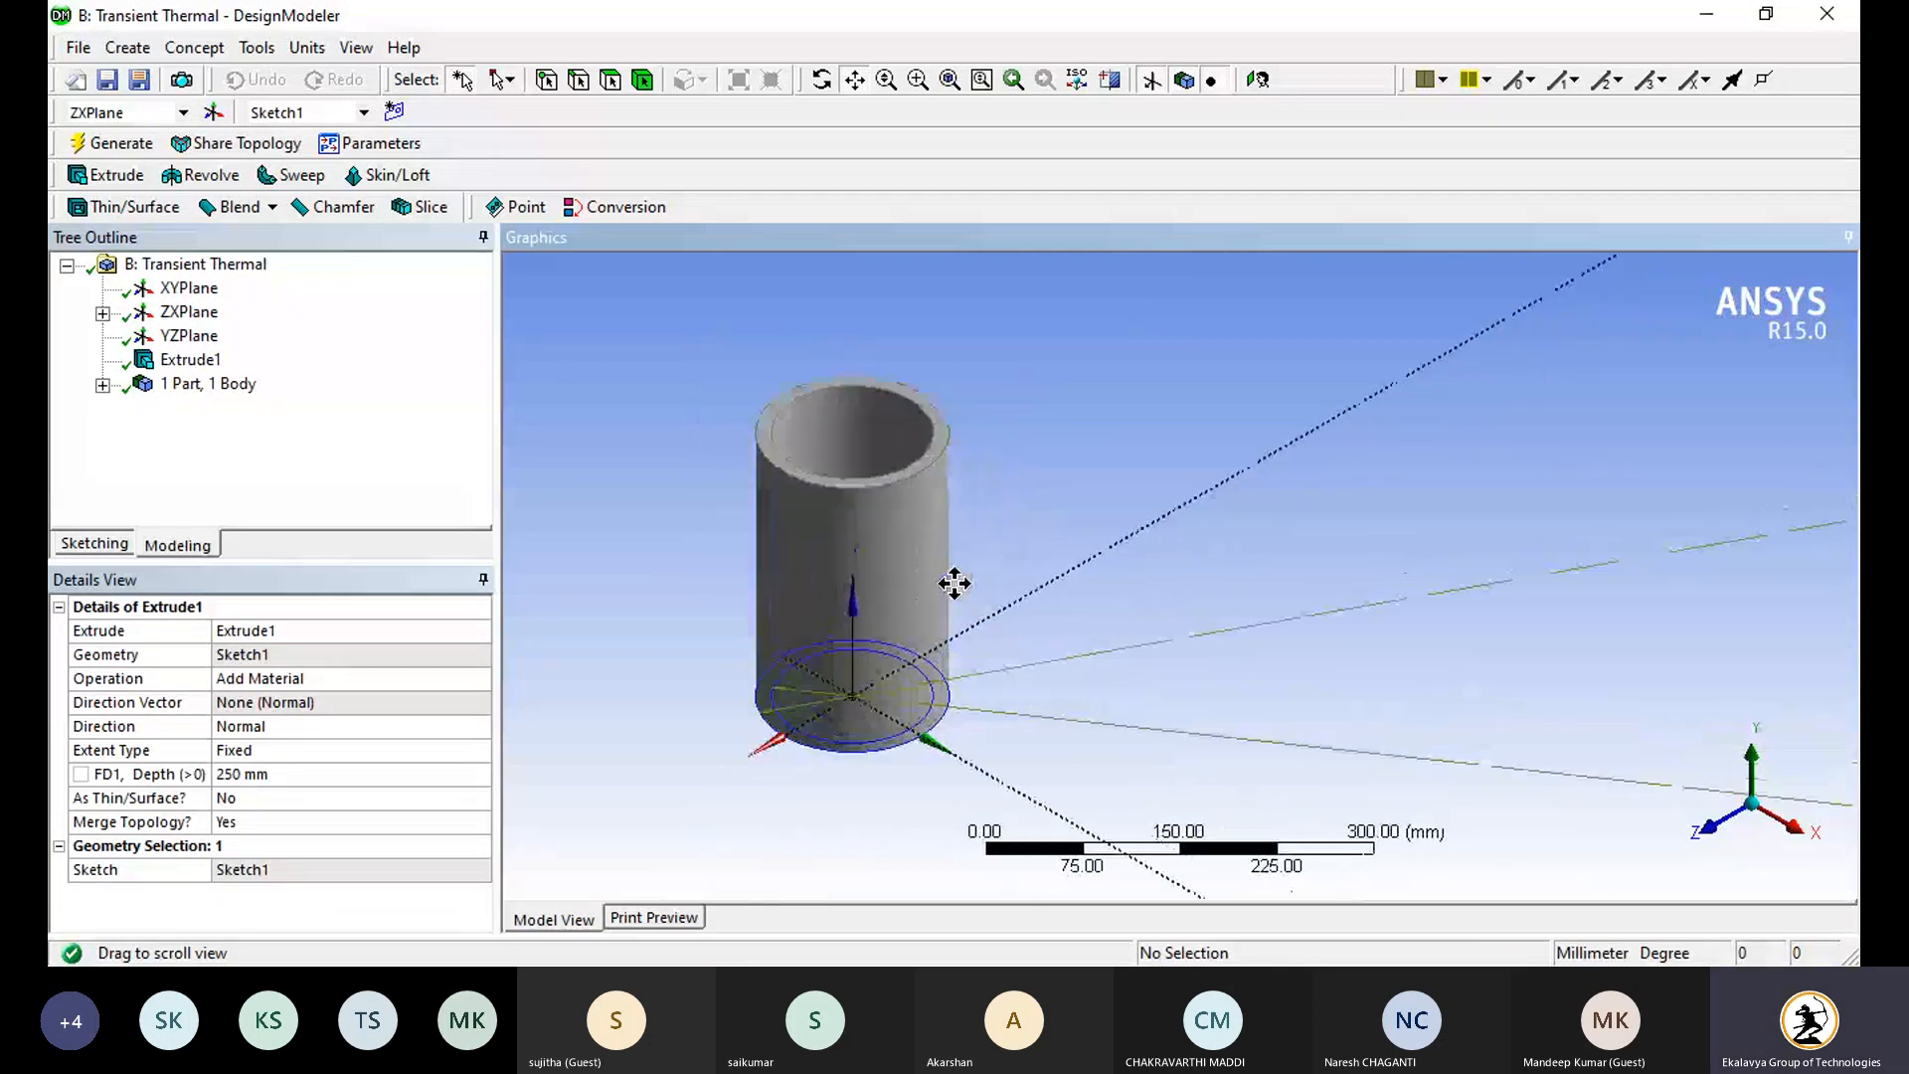
scroll(901, 577, "up", 1)
left_click(112, 142)
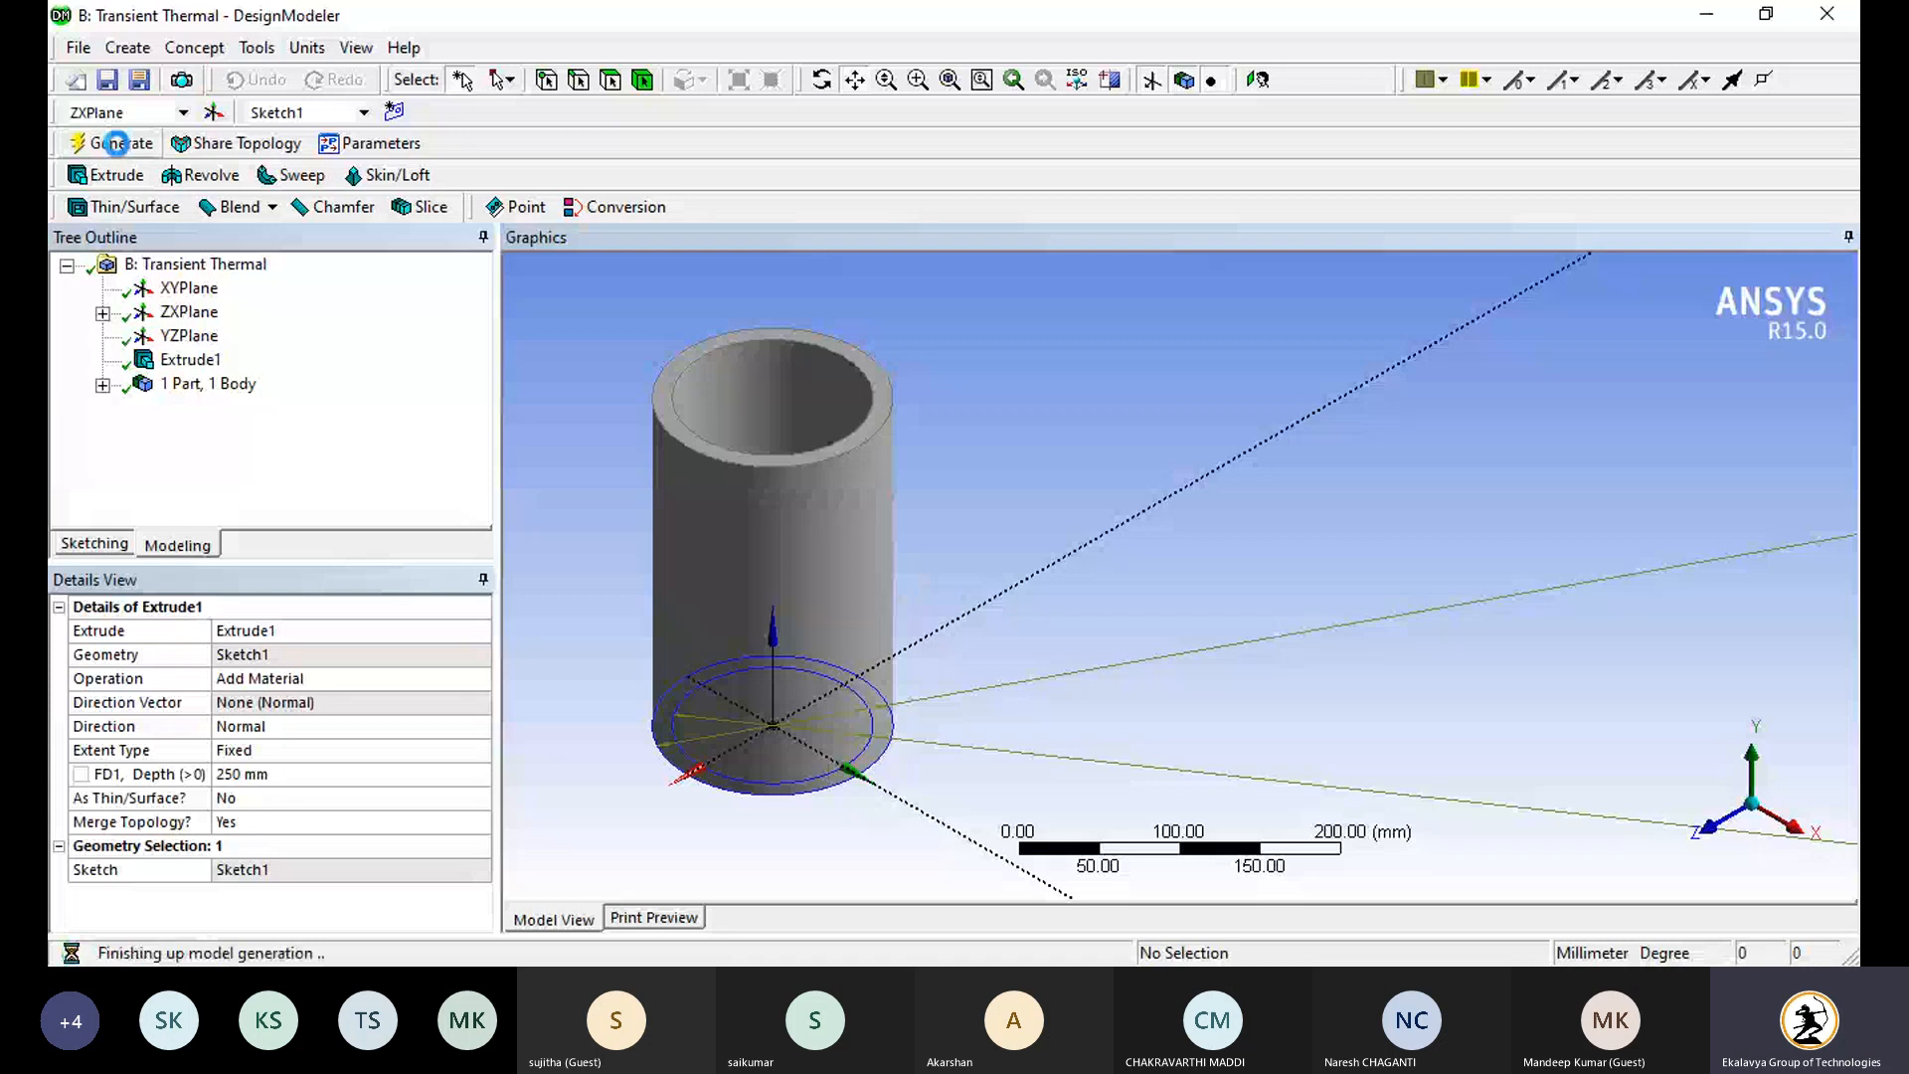
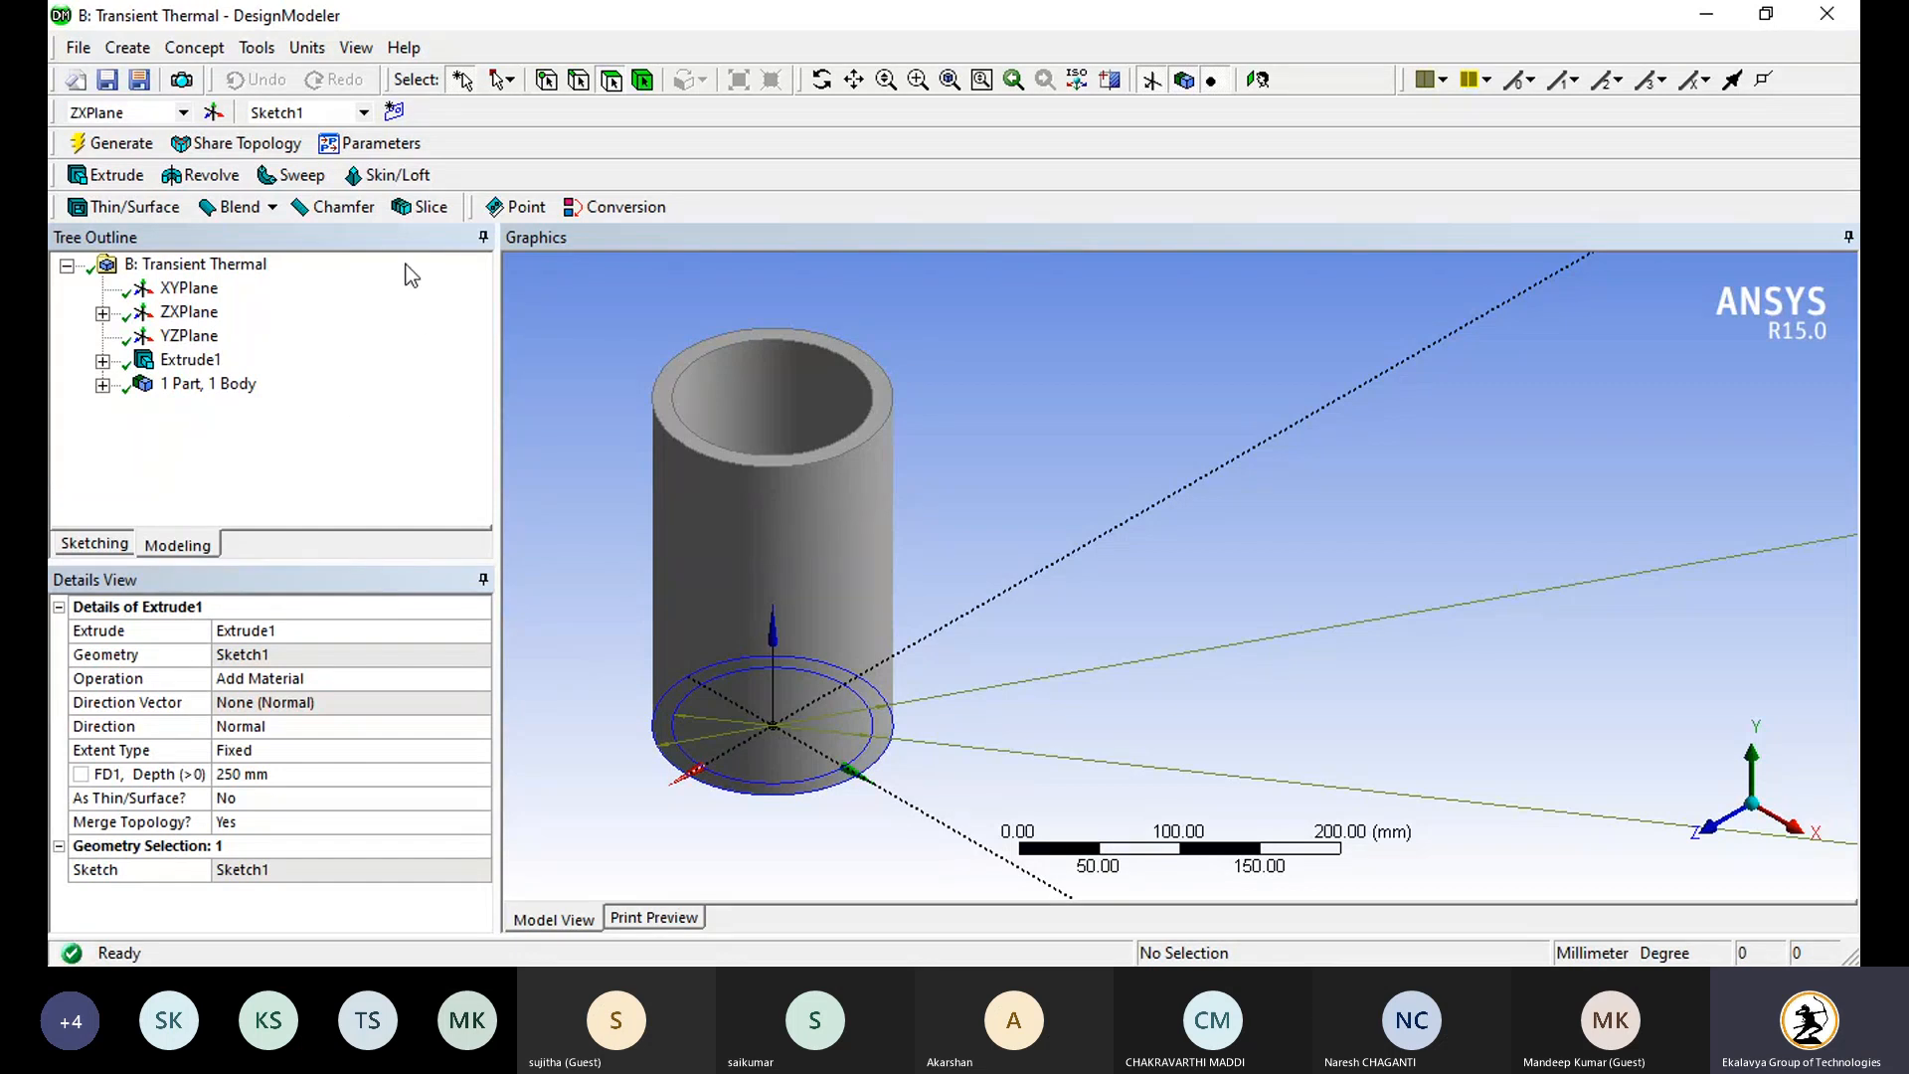
Step: Start a new plane based on ZXPlane with an Offset Y transform of 2.5 mm
left_click(214, 111)
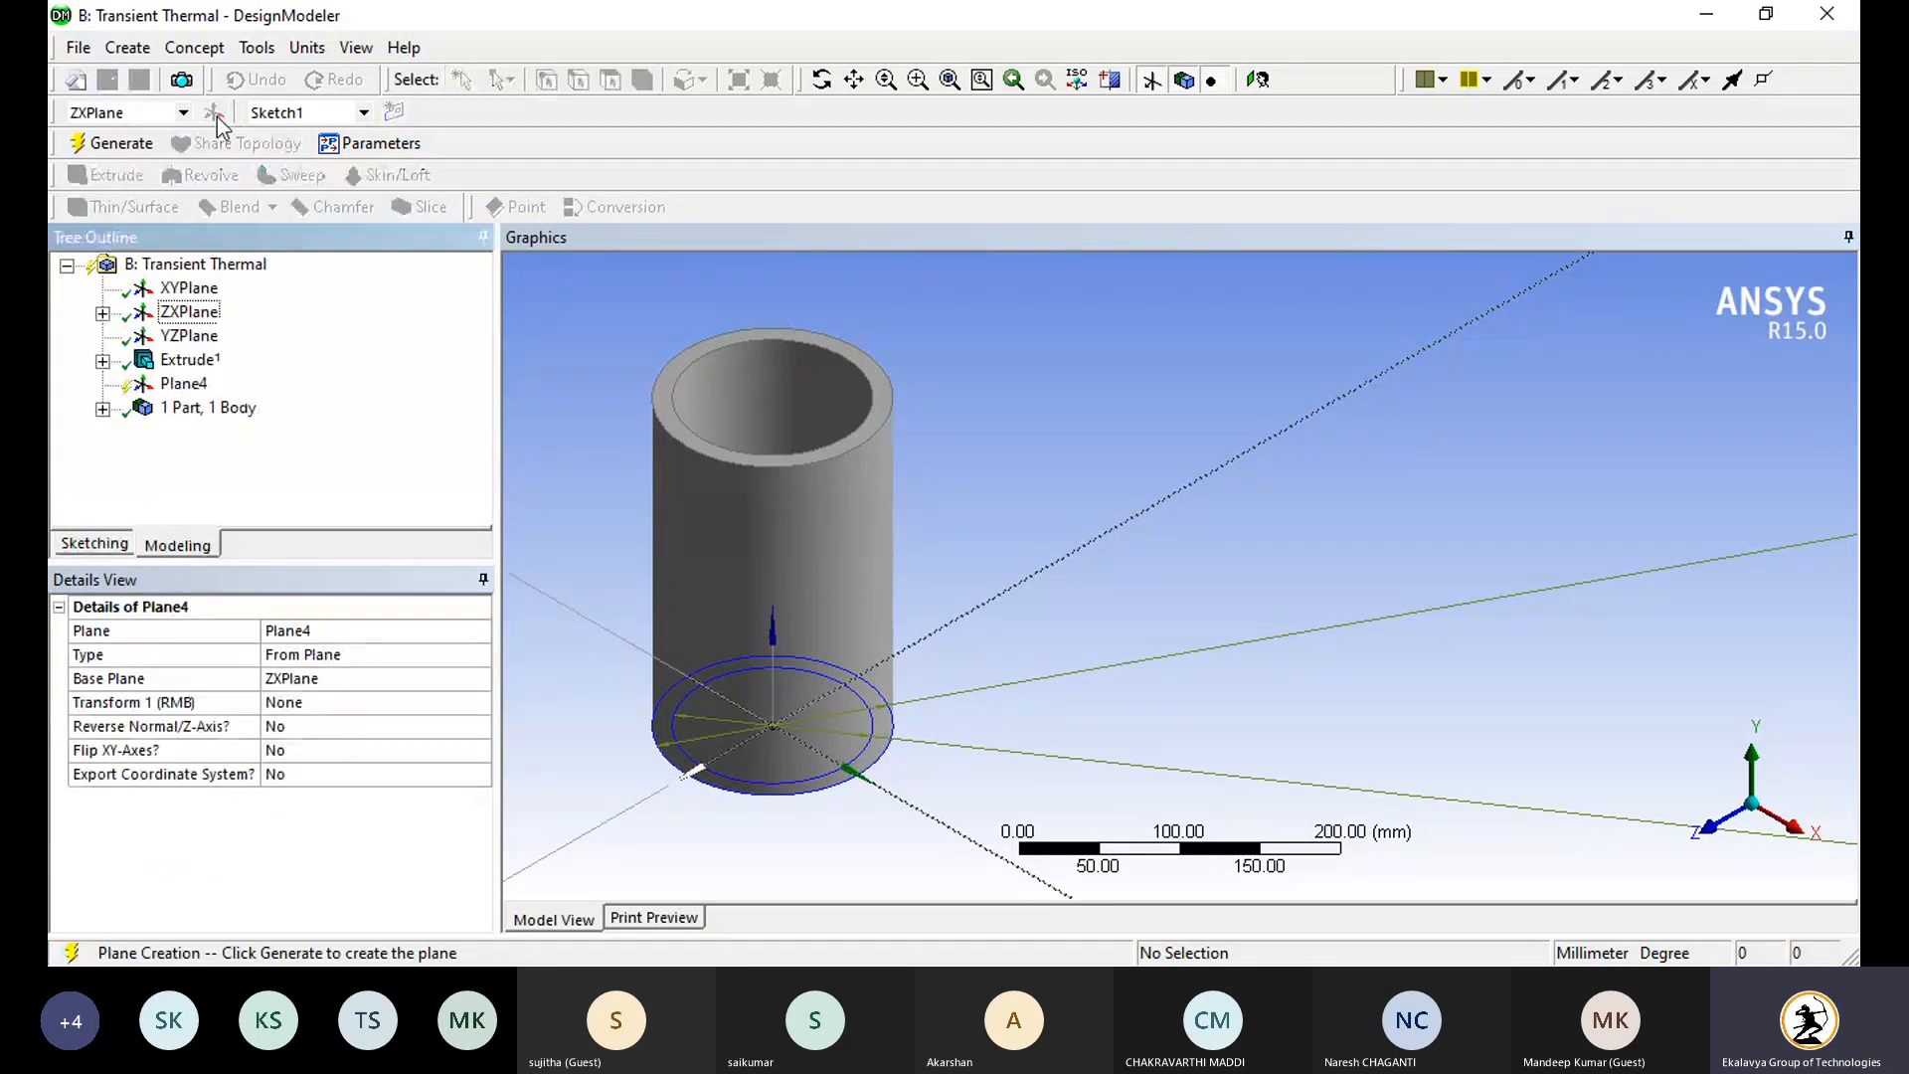
left_click(346, 704)
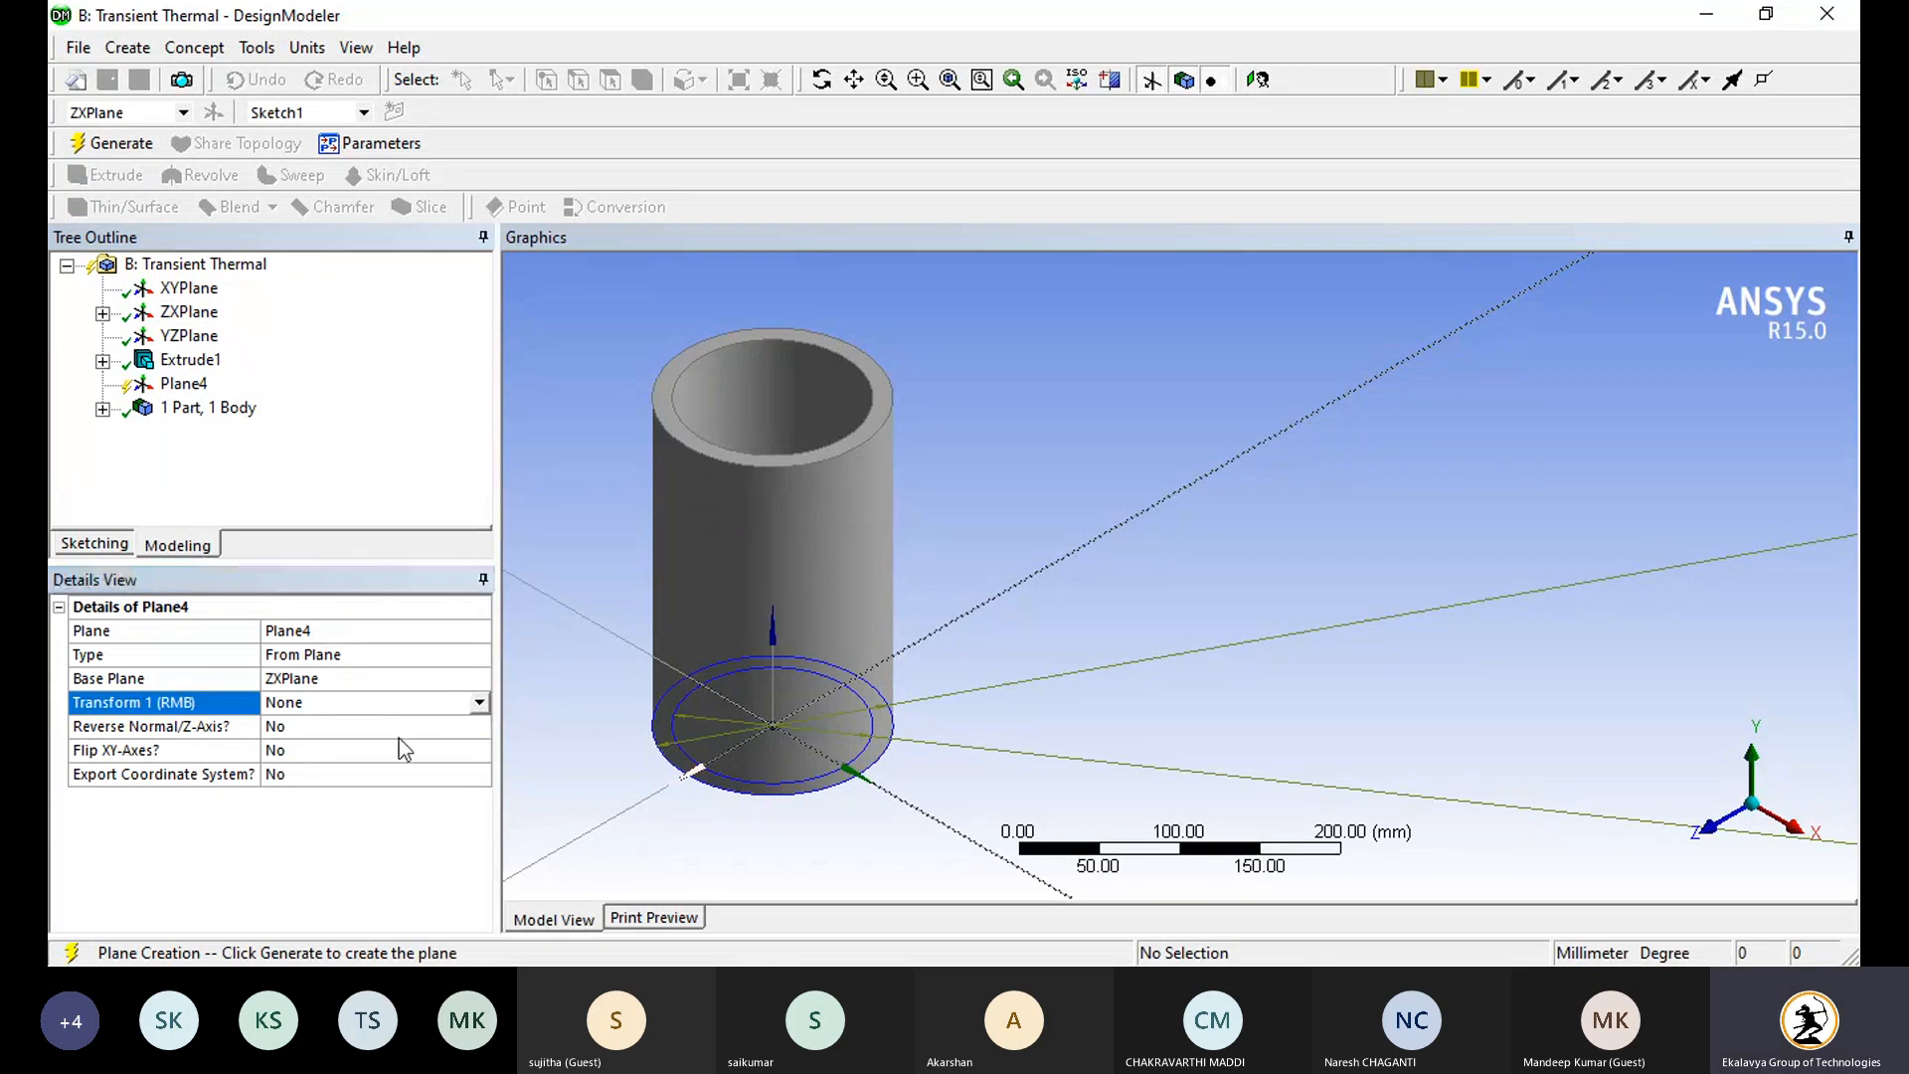
left_click(352, 786)
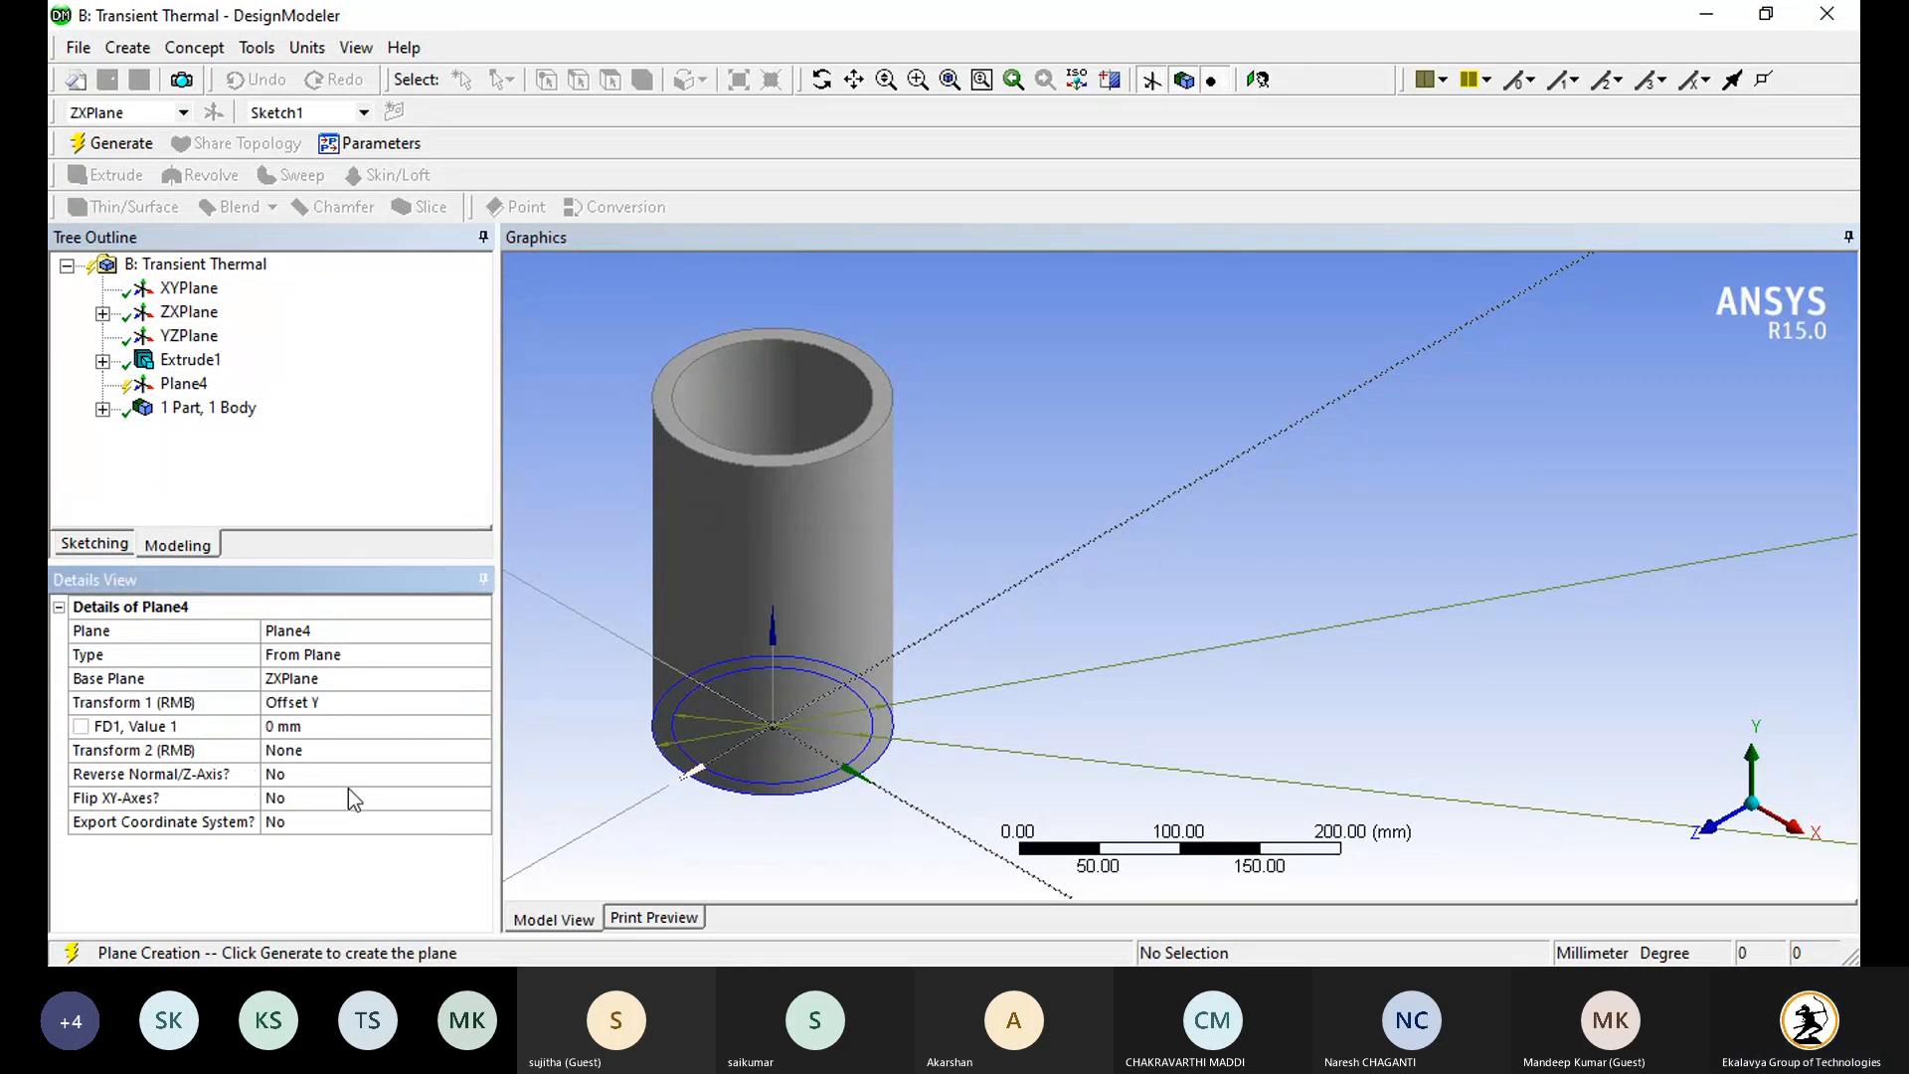
left_click(336, 729)
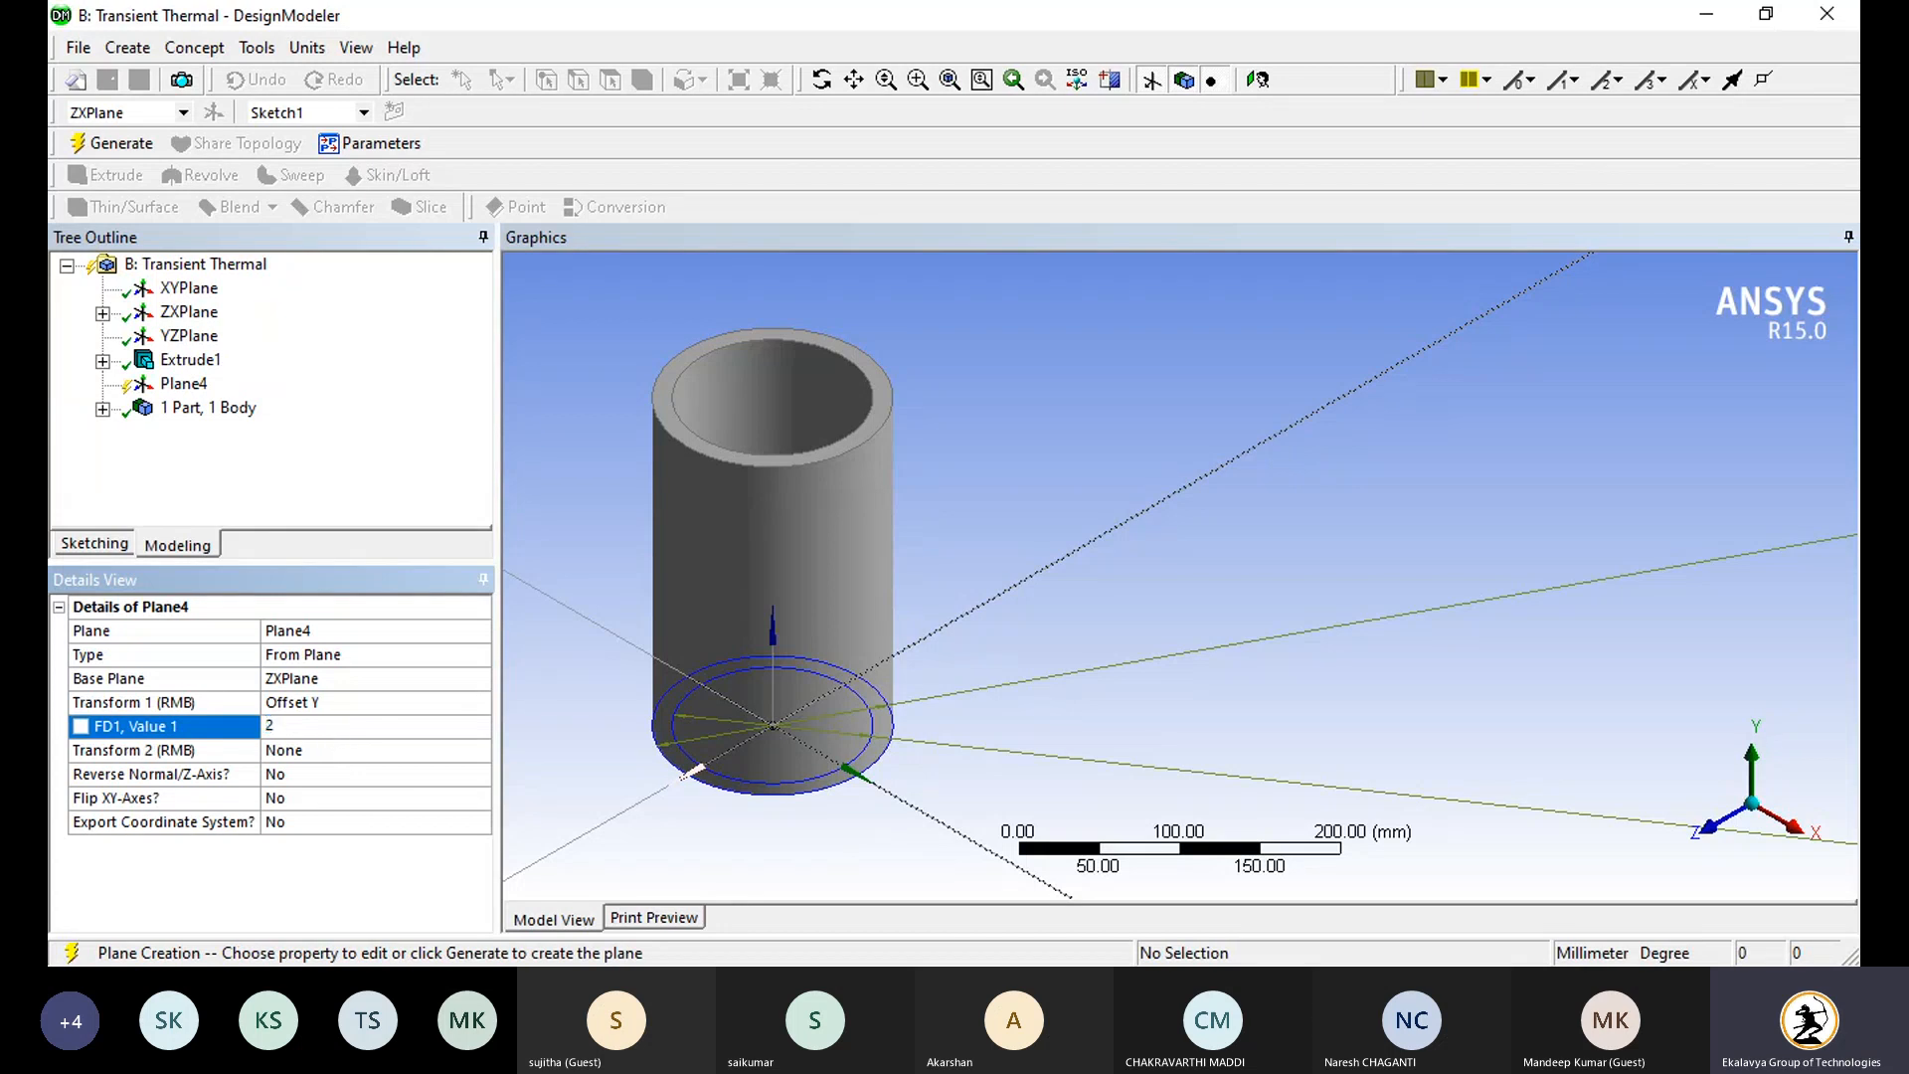
type("2.5")
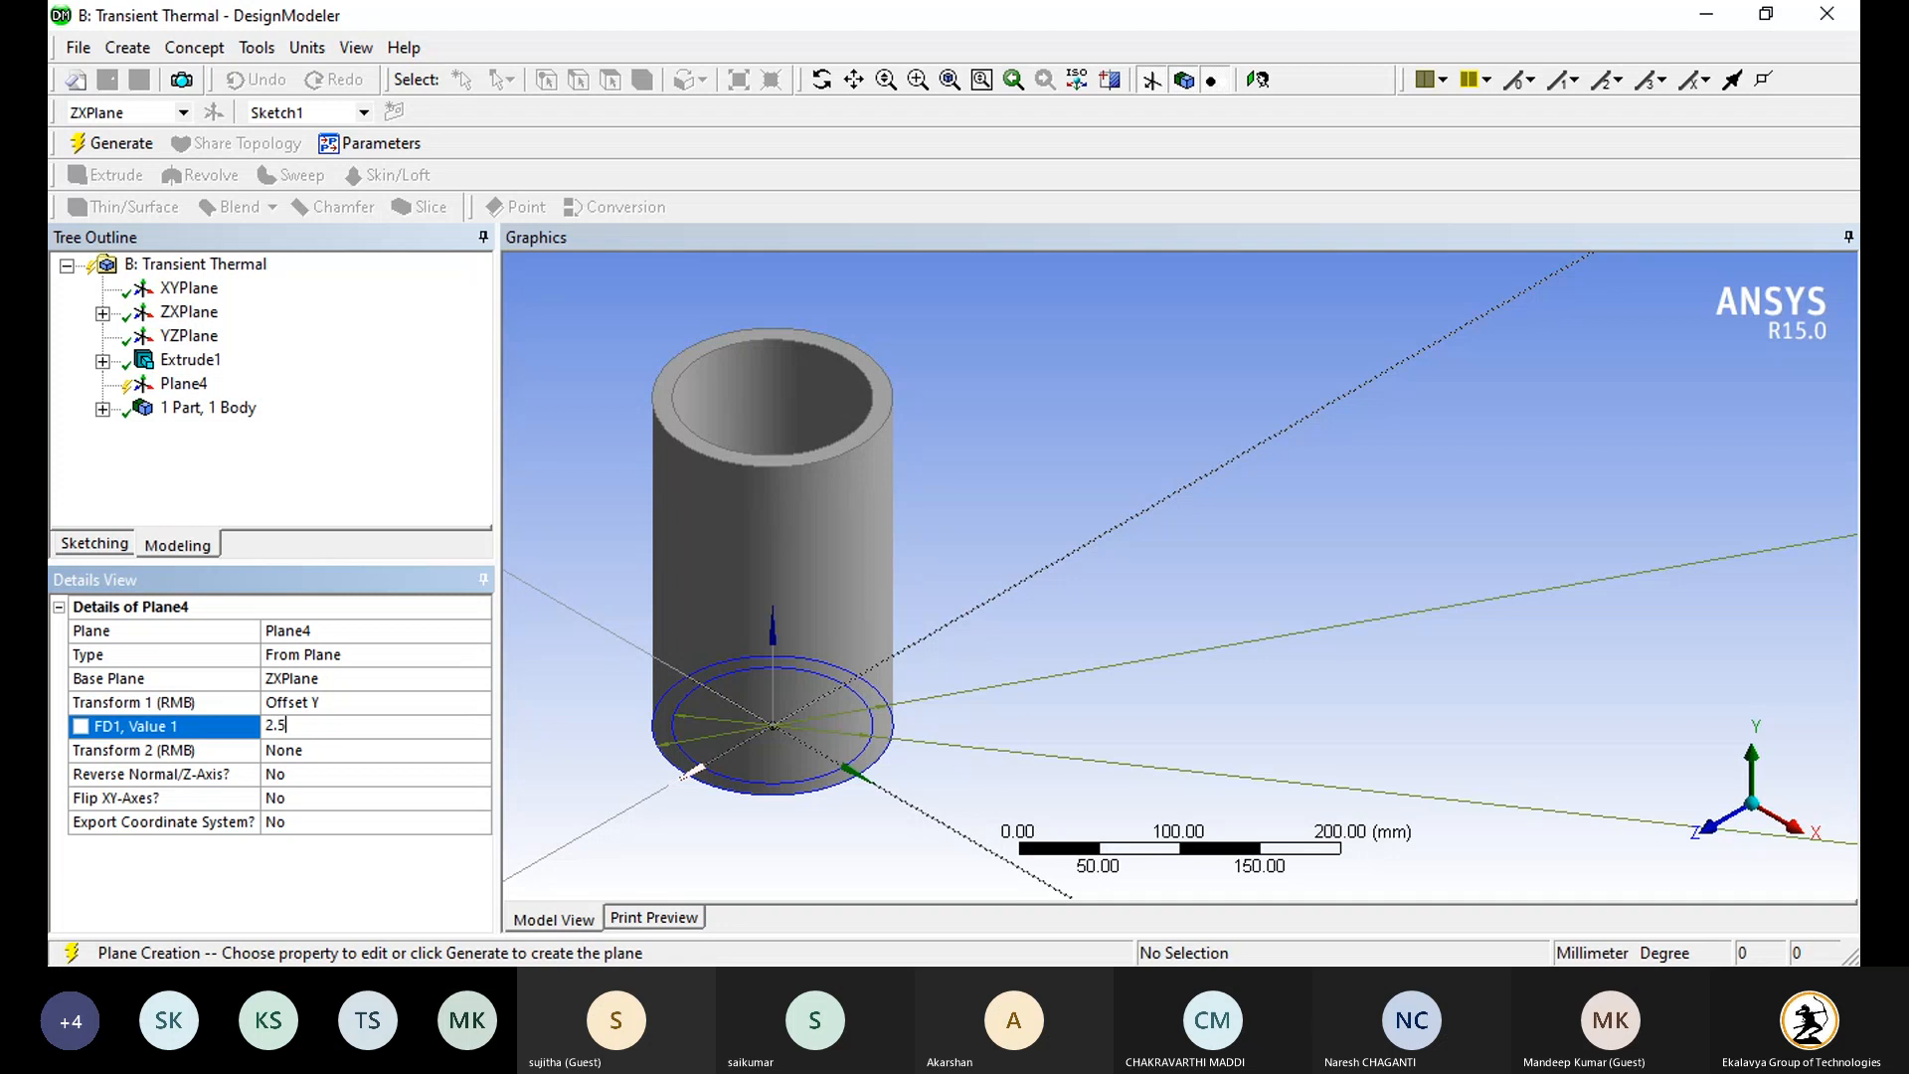
key("Return")
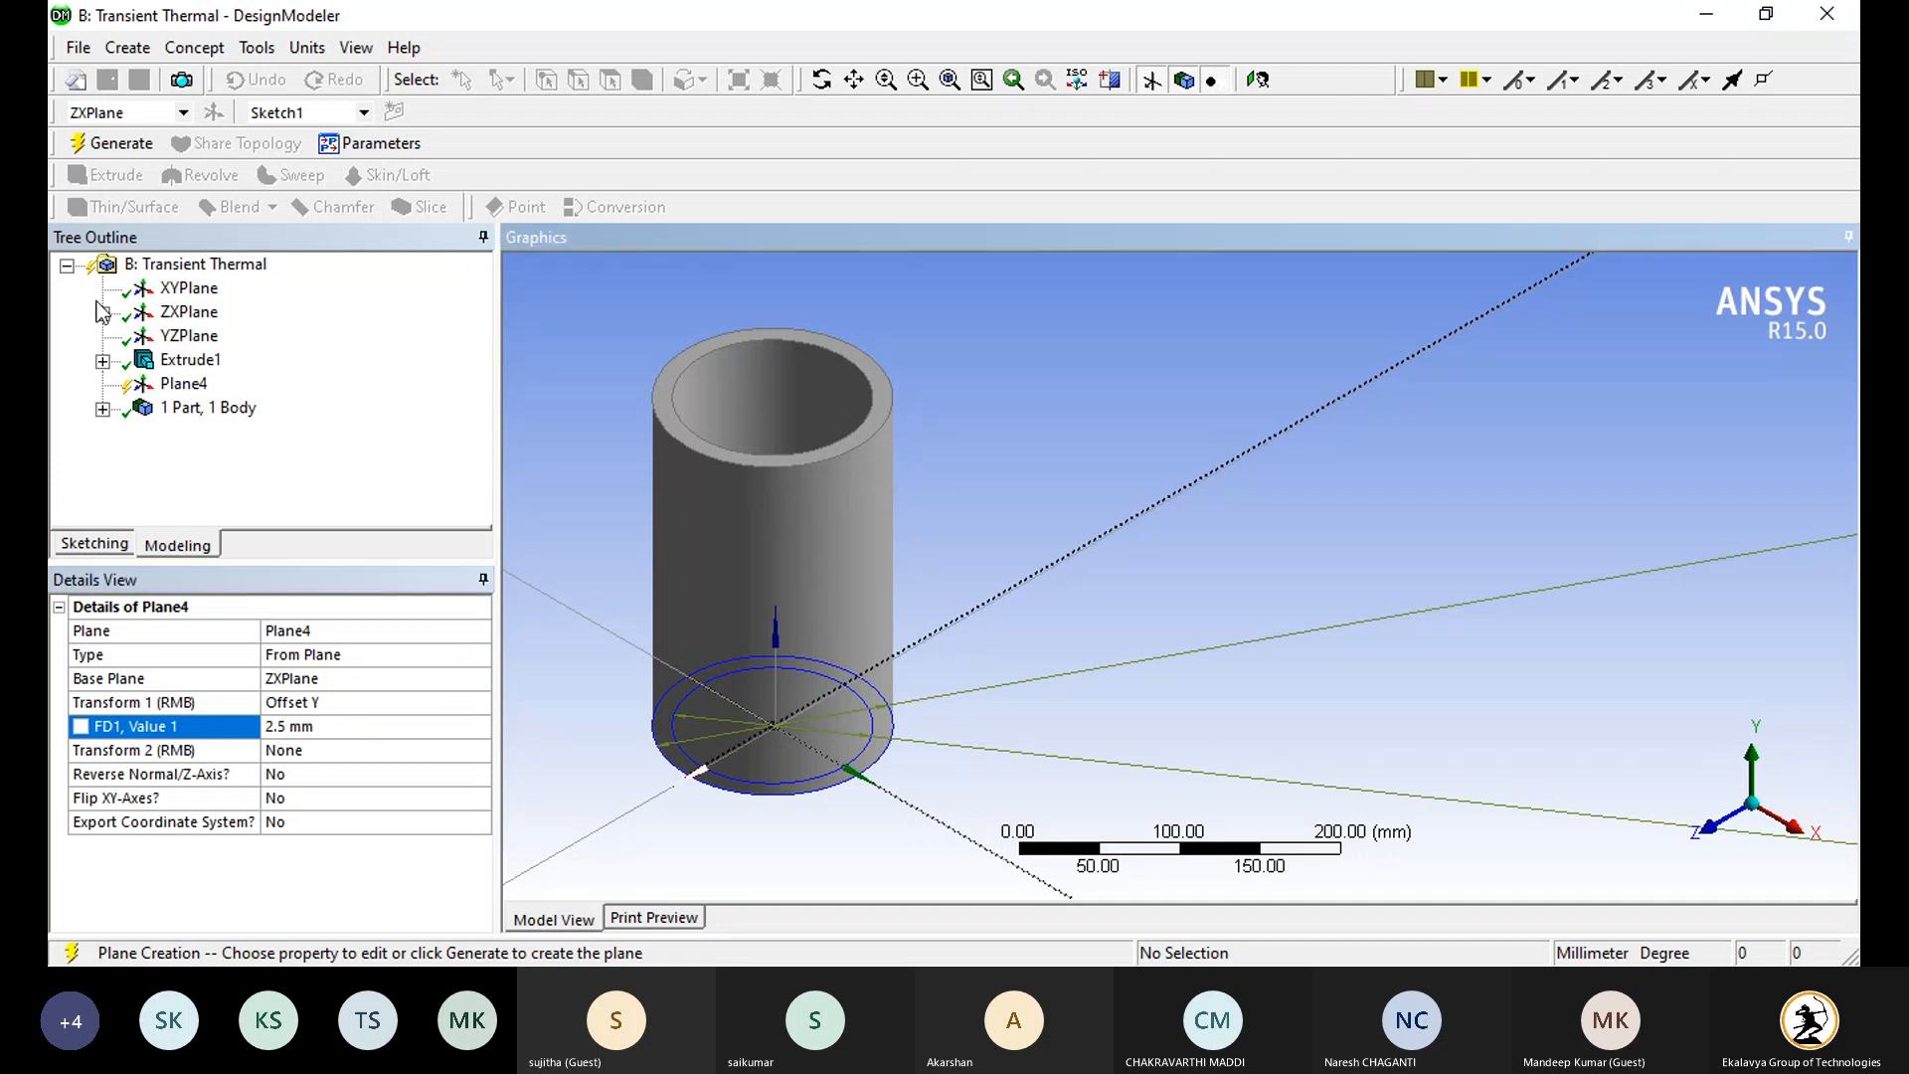
Step: Set the new plane's Offset Y value to -2.5 mm
left_click(270, 731)
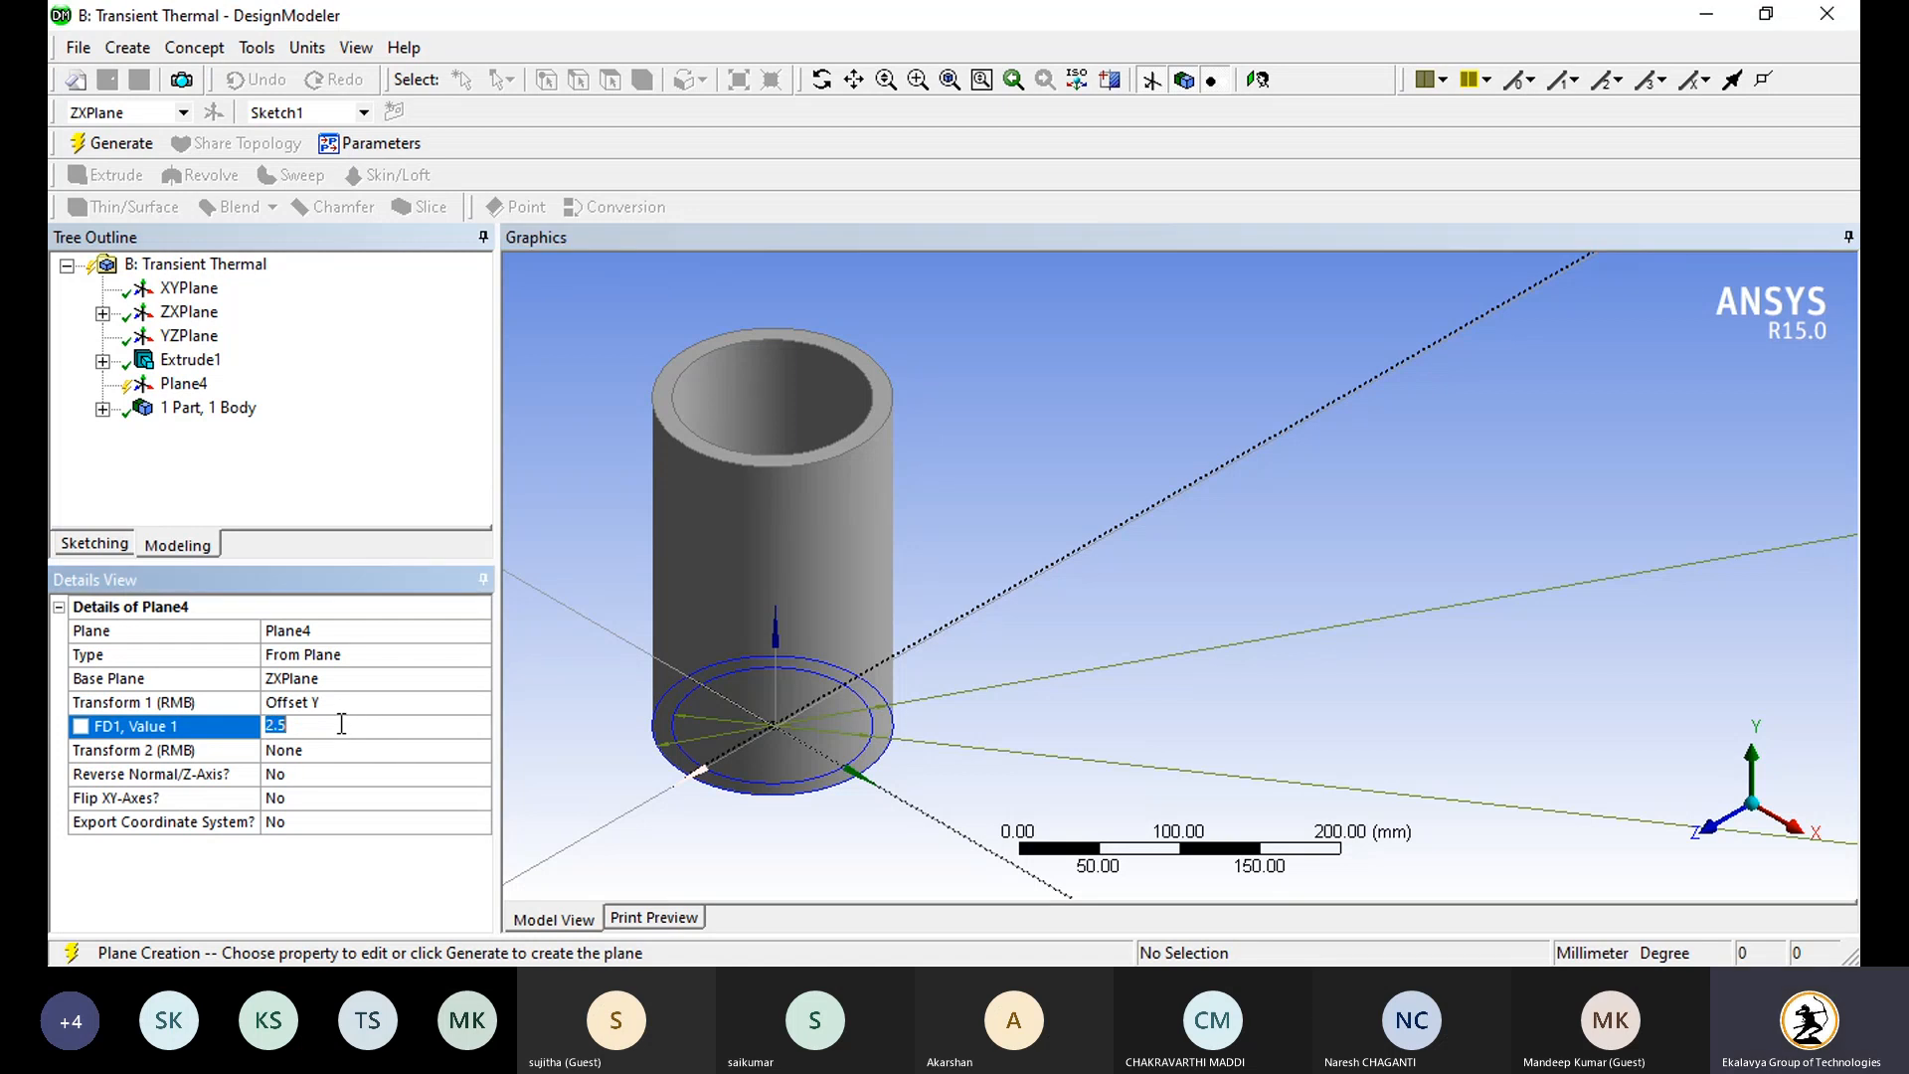
type("-2.50")
key("Return")
Step: Examine the position of the offset plane's preview at the base of the hollow cylinder
mouse_move(1069, 448)
middle_mouse_down()
mouse_move(1061, 426)
mouse_move(1083, 474)
middle_mouse_up()
scroll(1083, 475, "down", 2)
scroll(1083, 474, "up", 1)
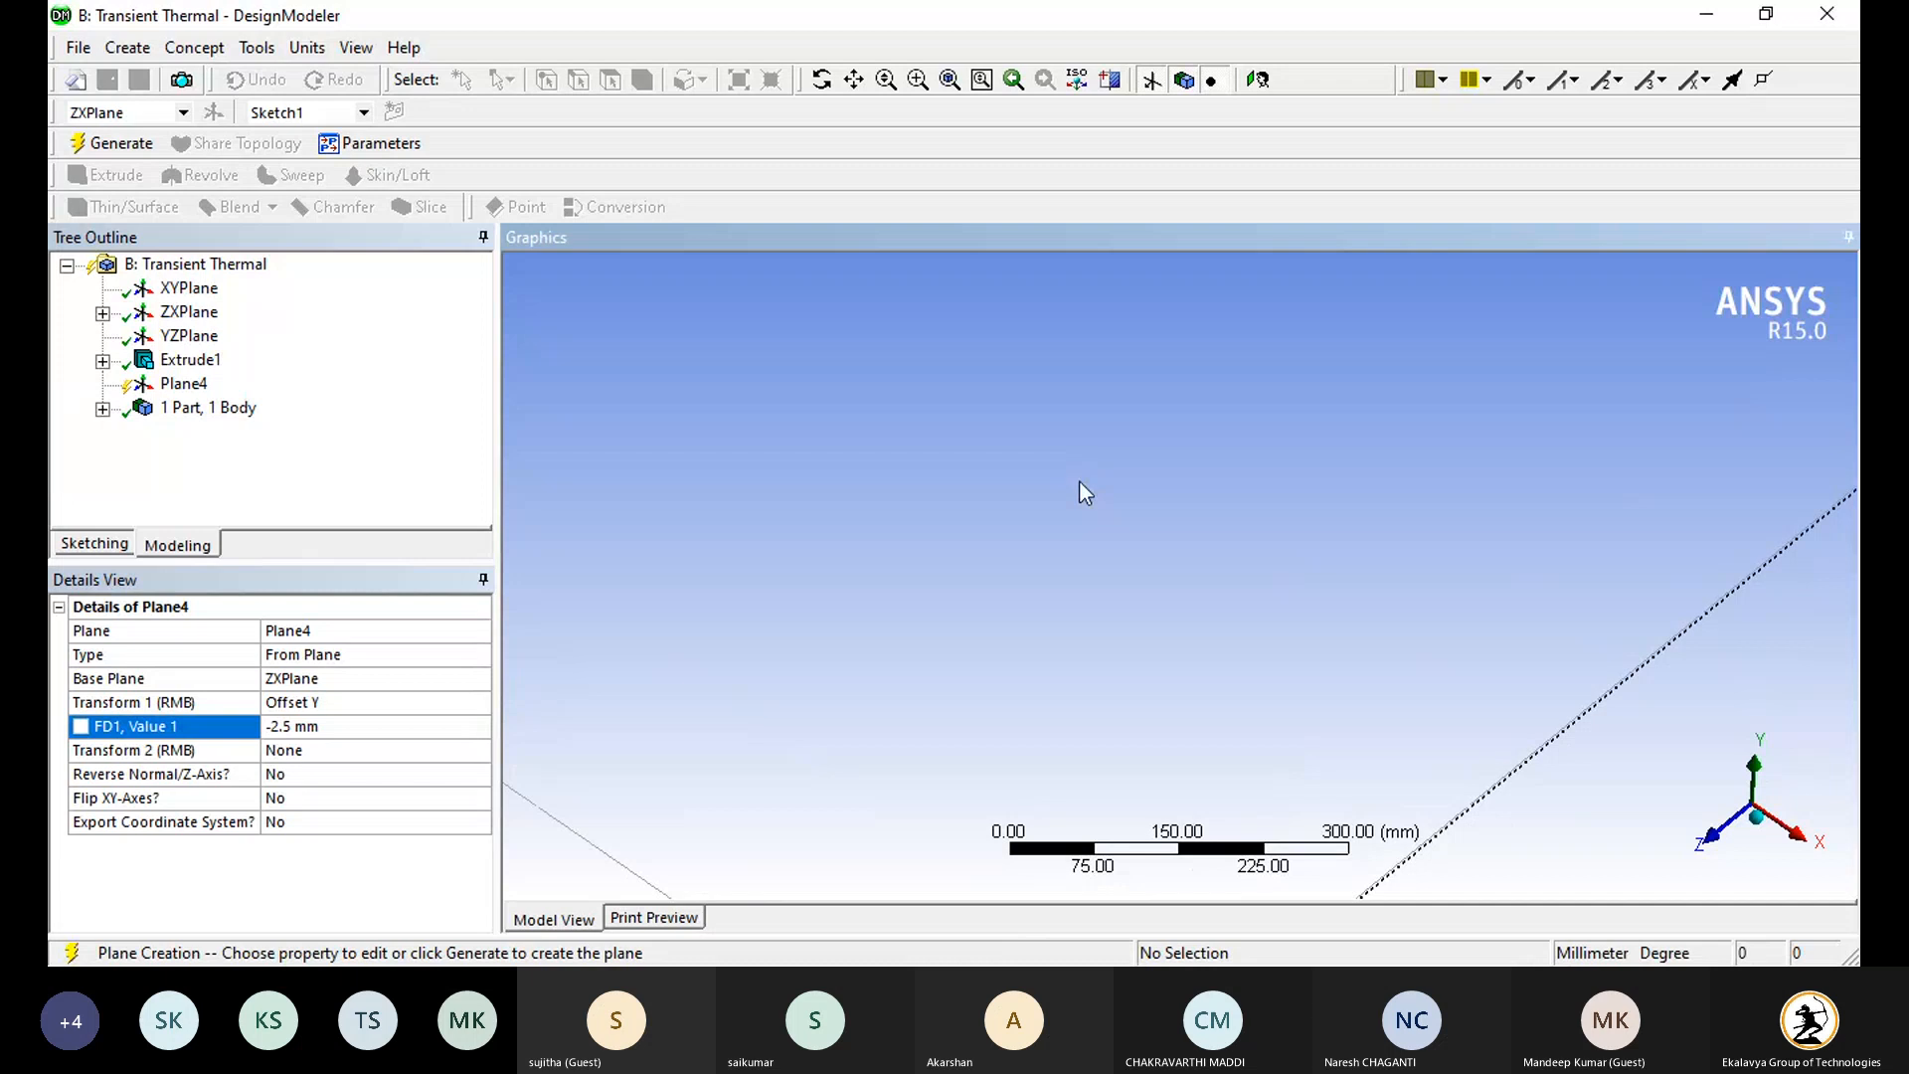
right_click(1078, 480)
mouse_move(1243, 651)
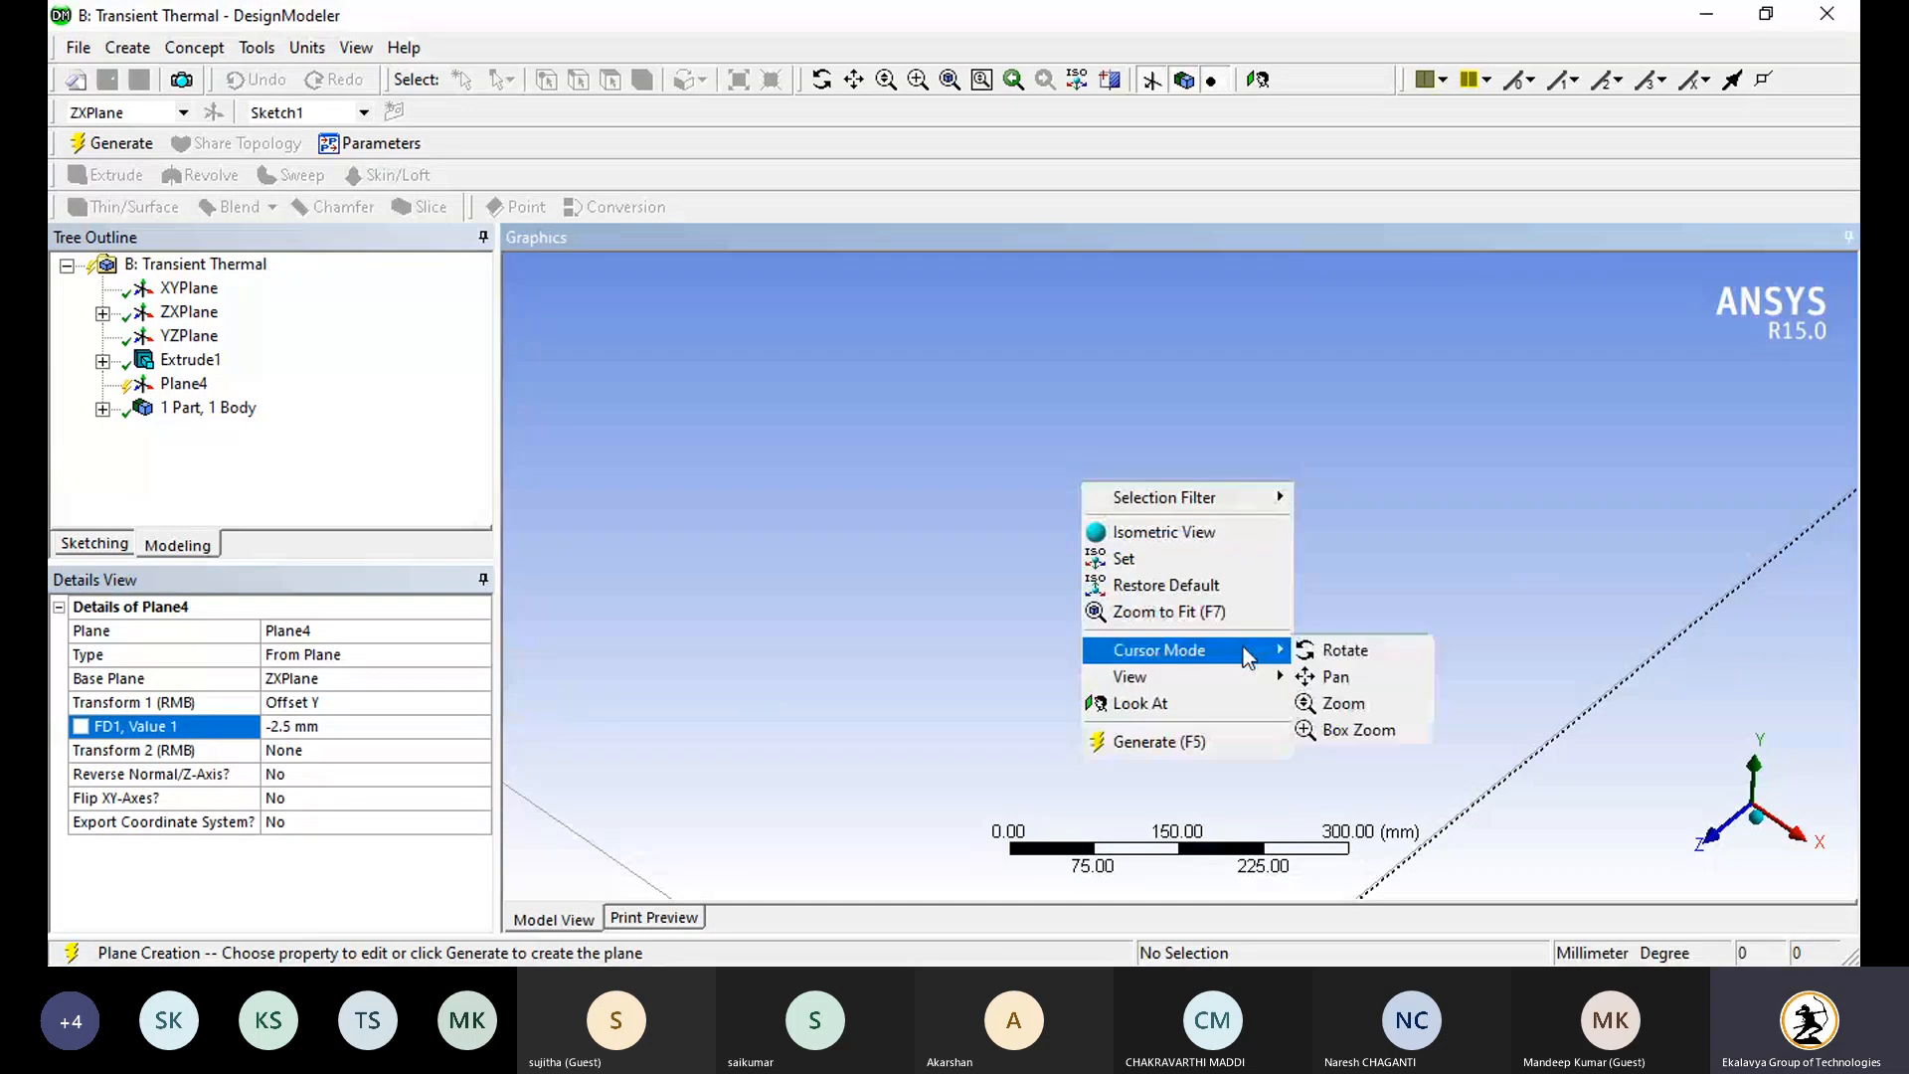
left_click(1335, 676)
left_click_drag(992, 758, 1039, 295)
scroll(1099, 695, "up", 2)
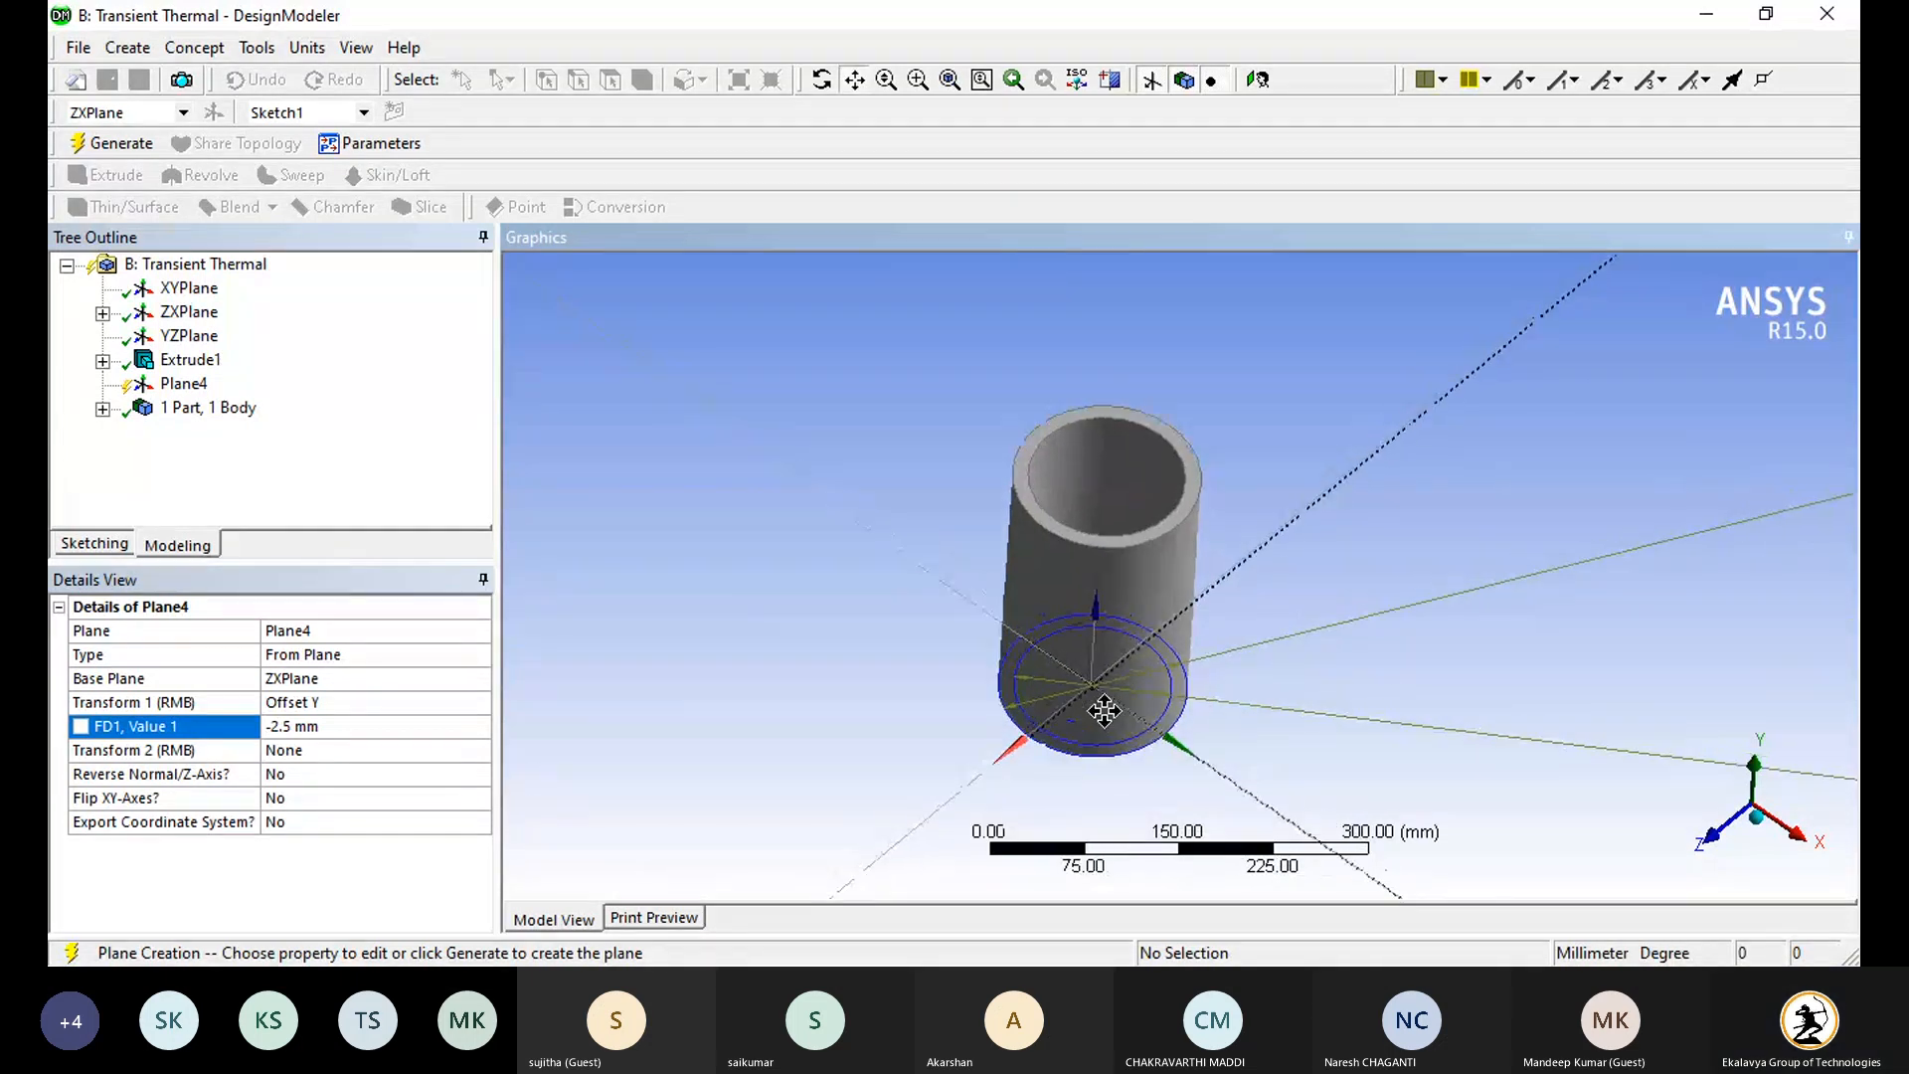
left_click_drag(1100, 695, 1094, 522)
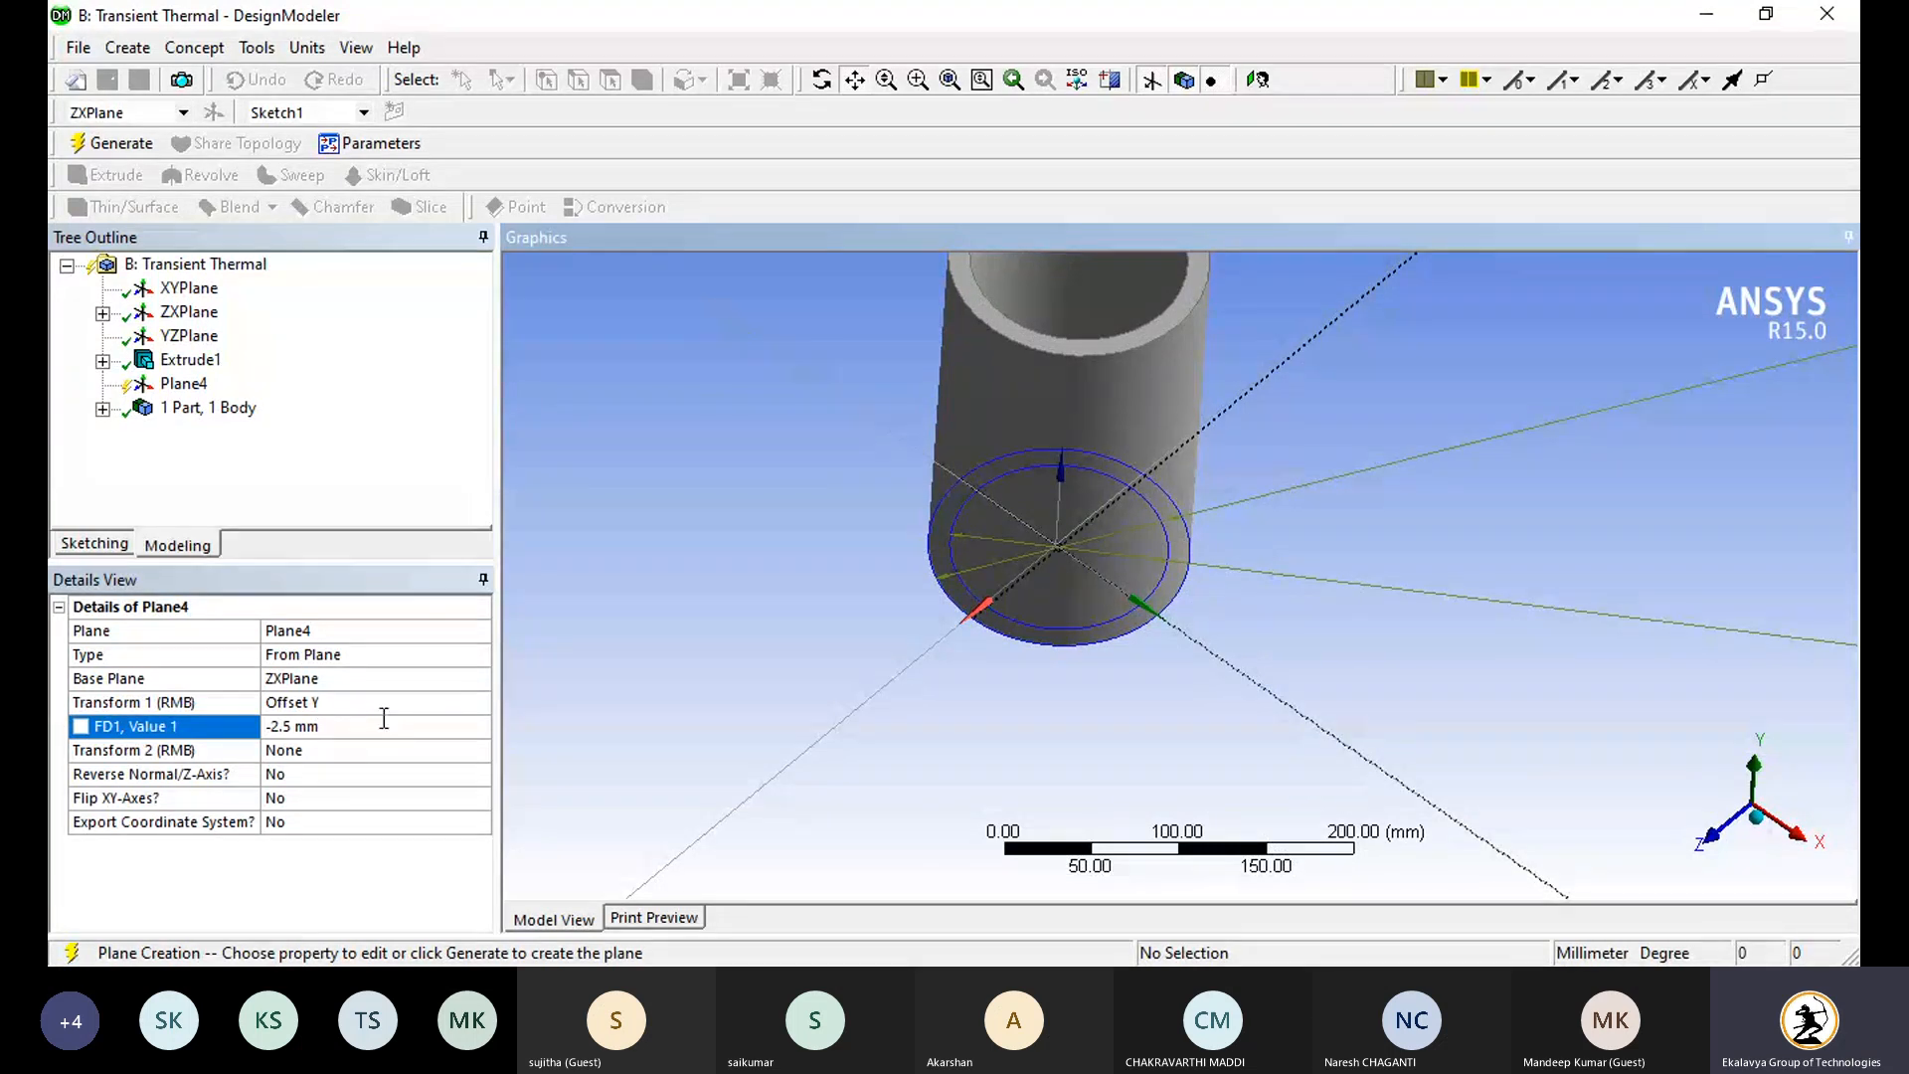
Step: Change the new plane's first transform to Offset Z and generate the plane
left_click(417, 706)
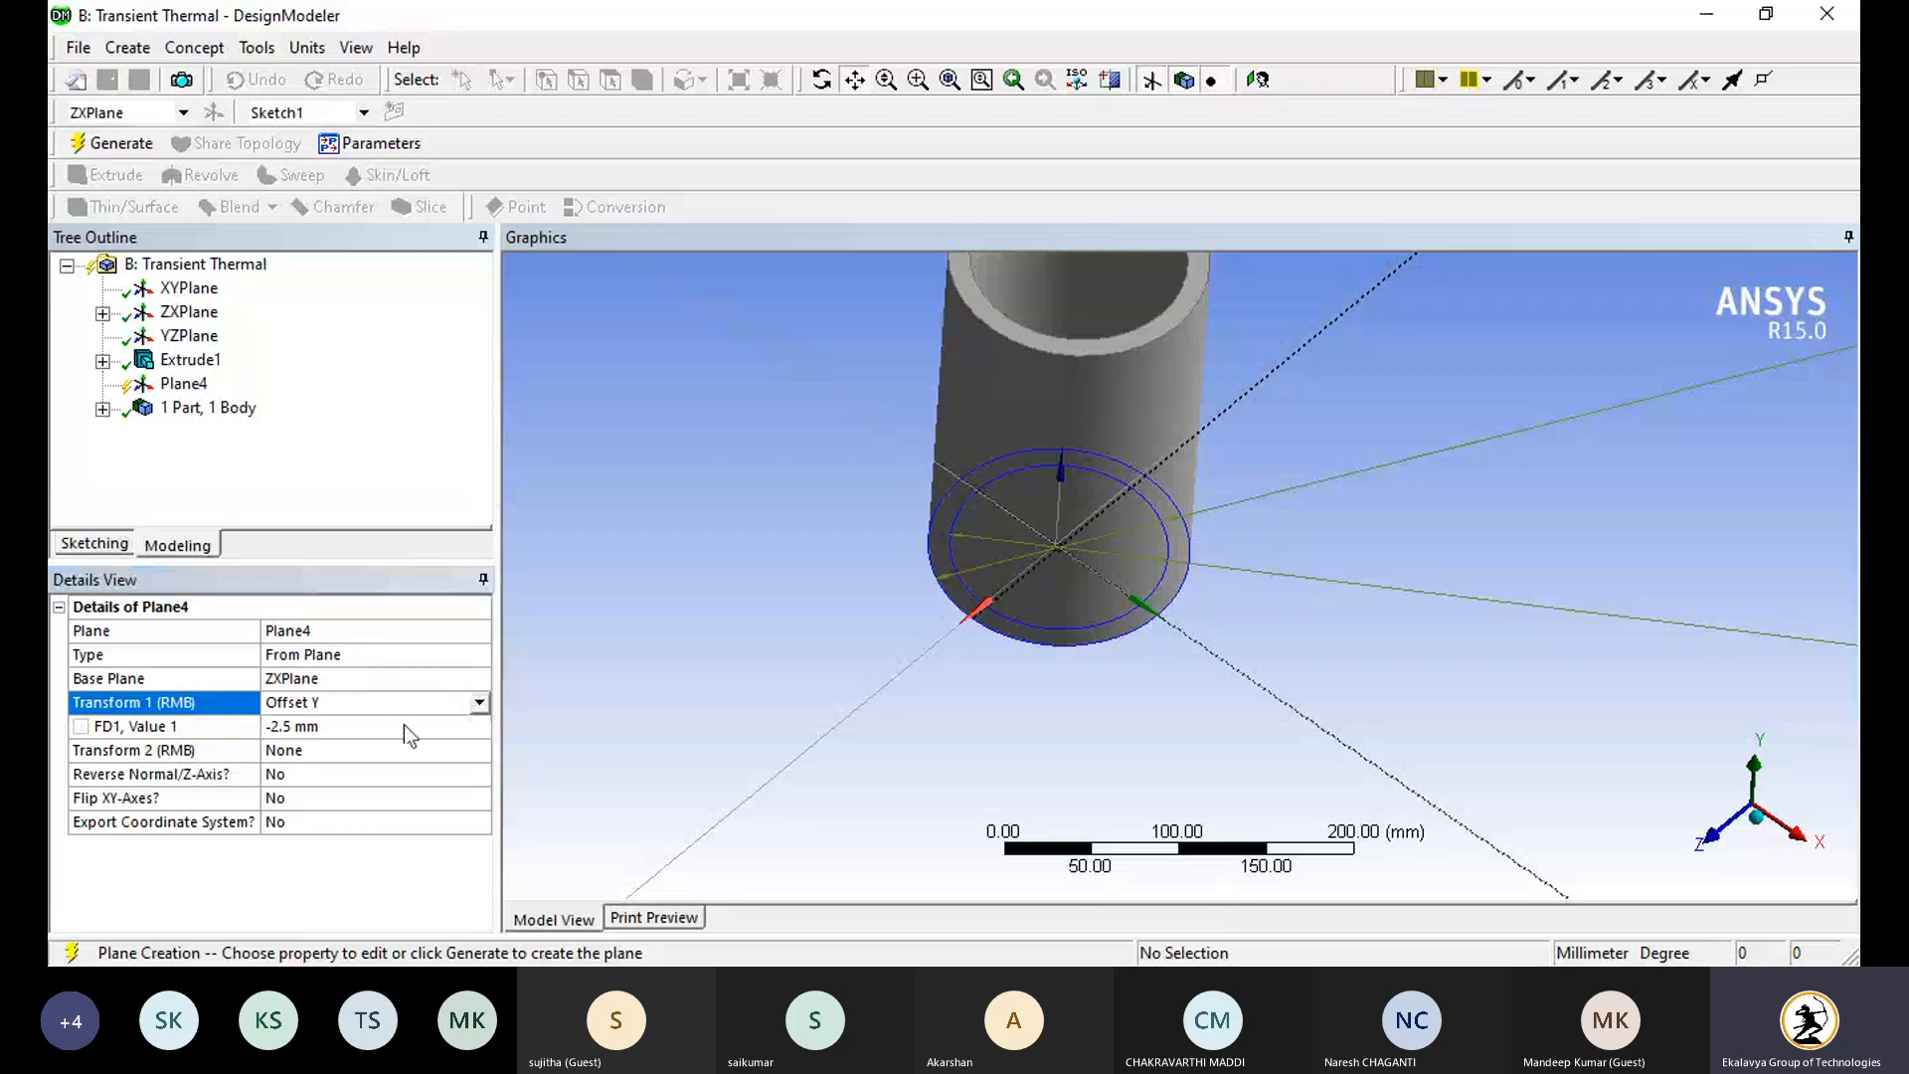
left_click(375, 774)
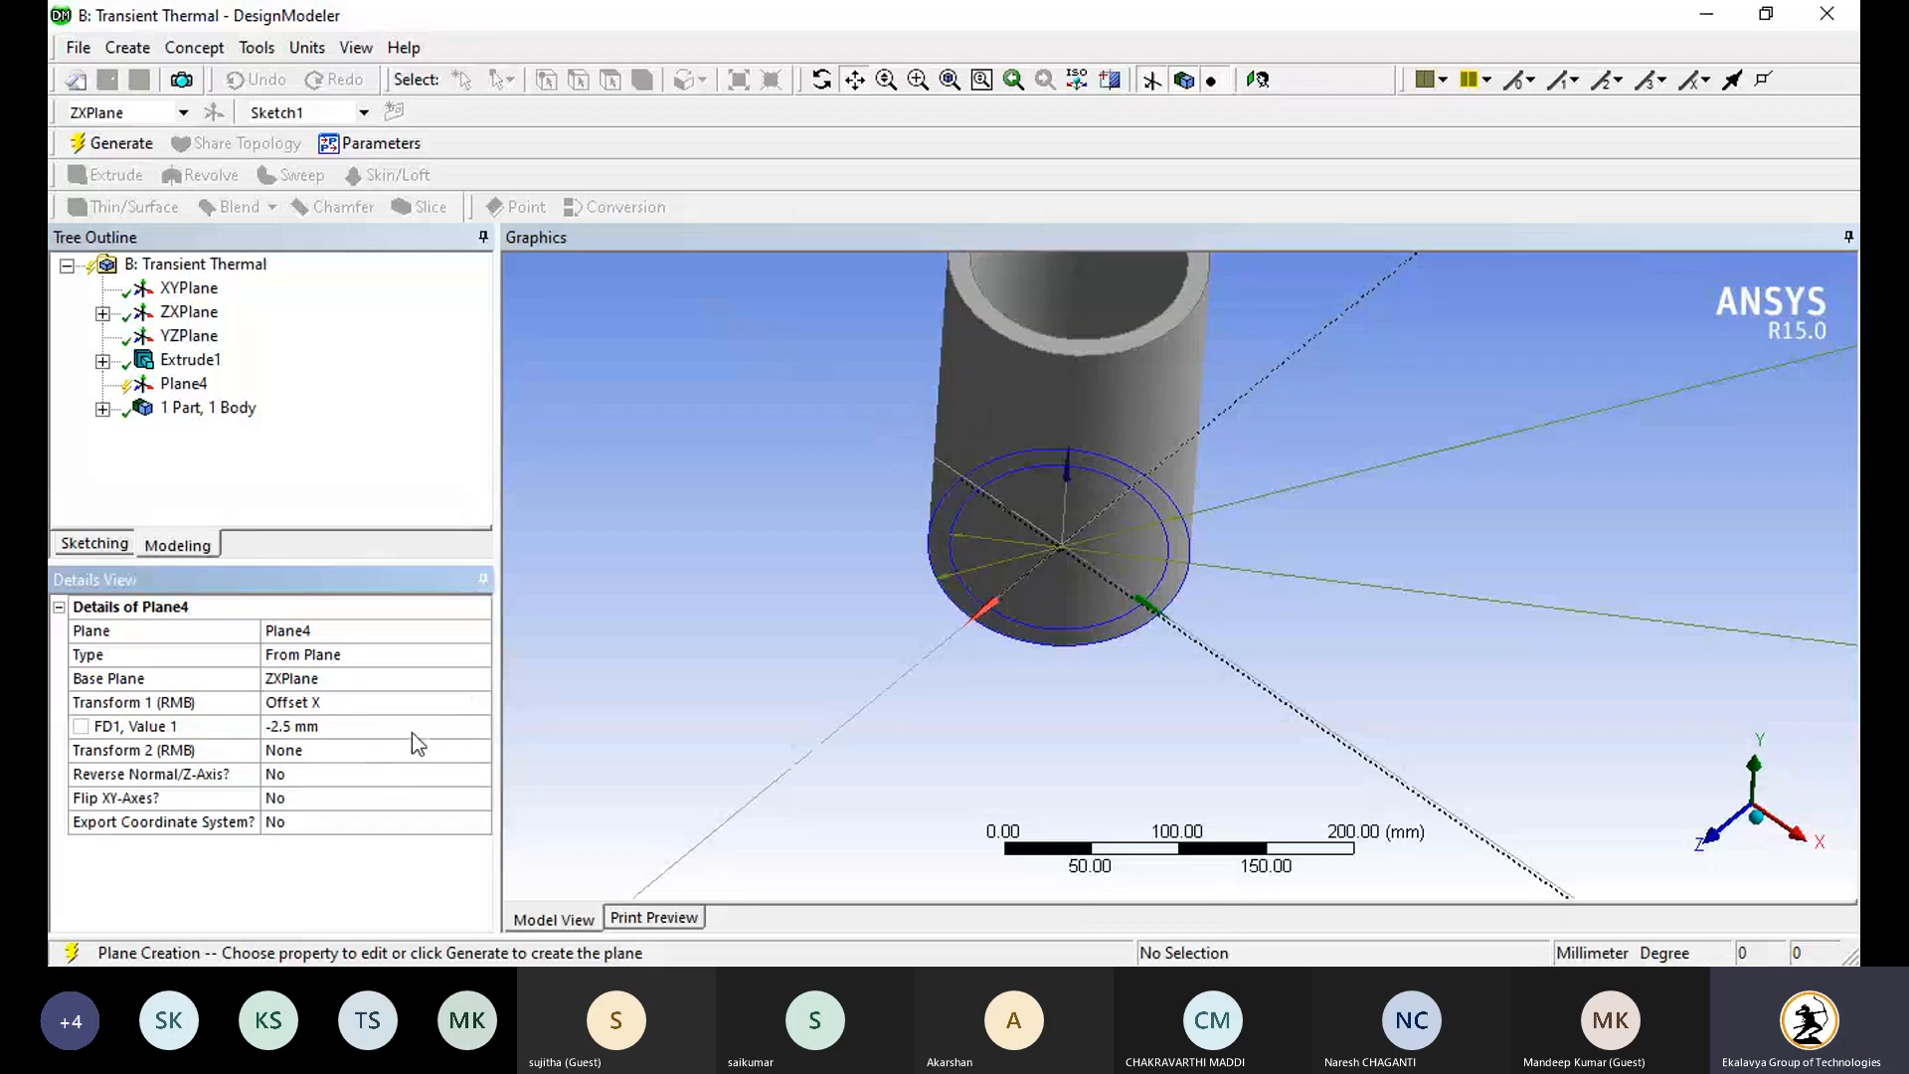
left_click(485, 703)
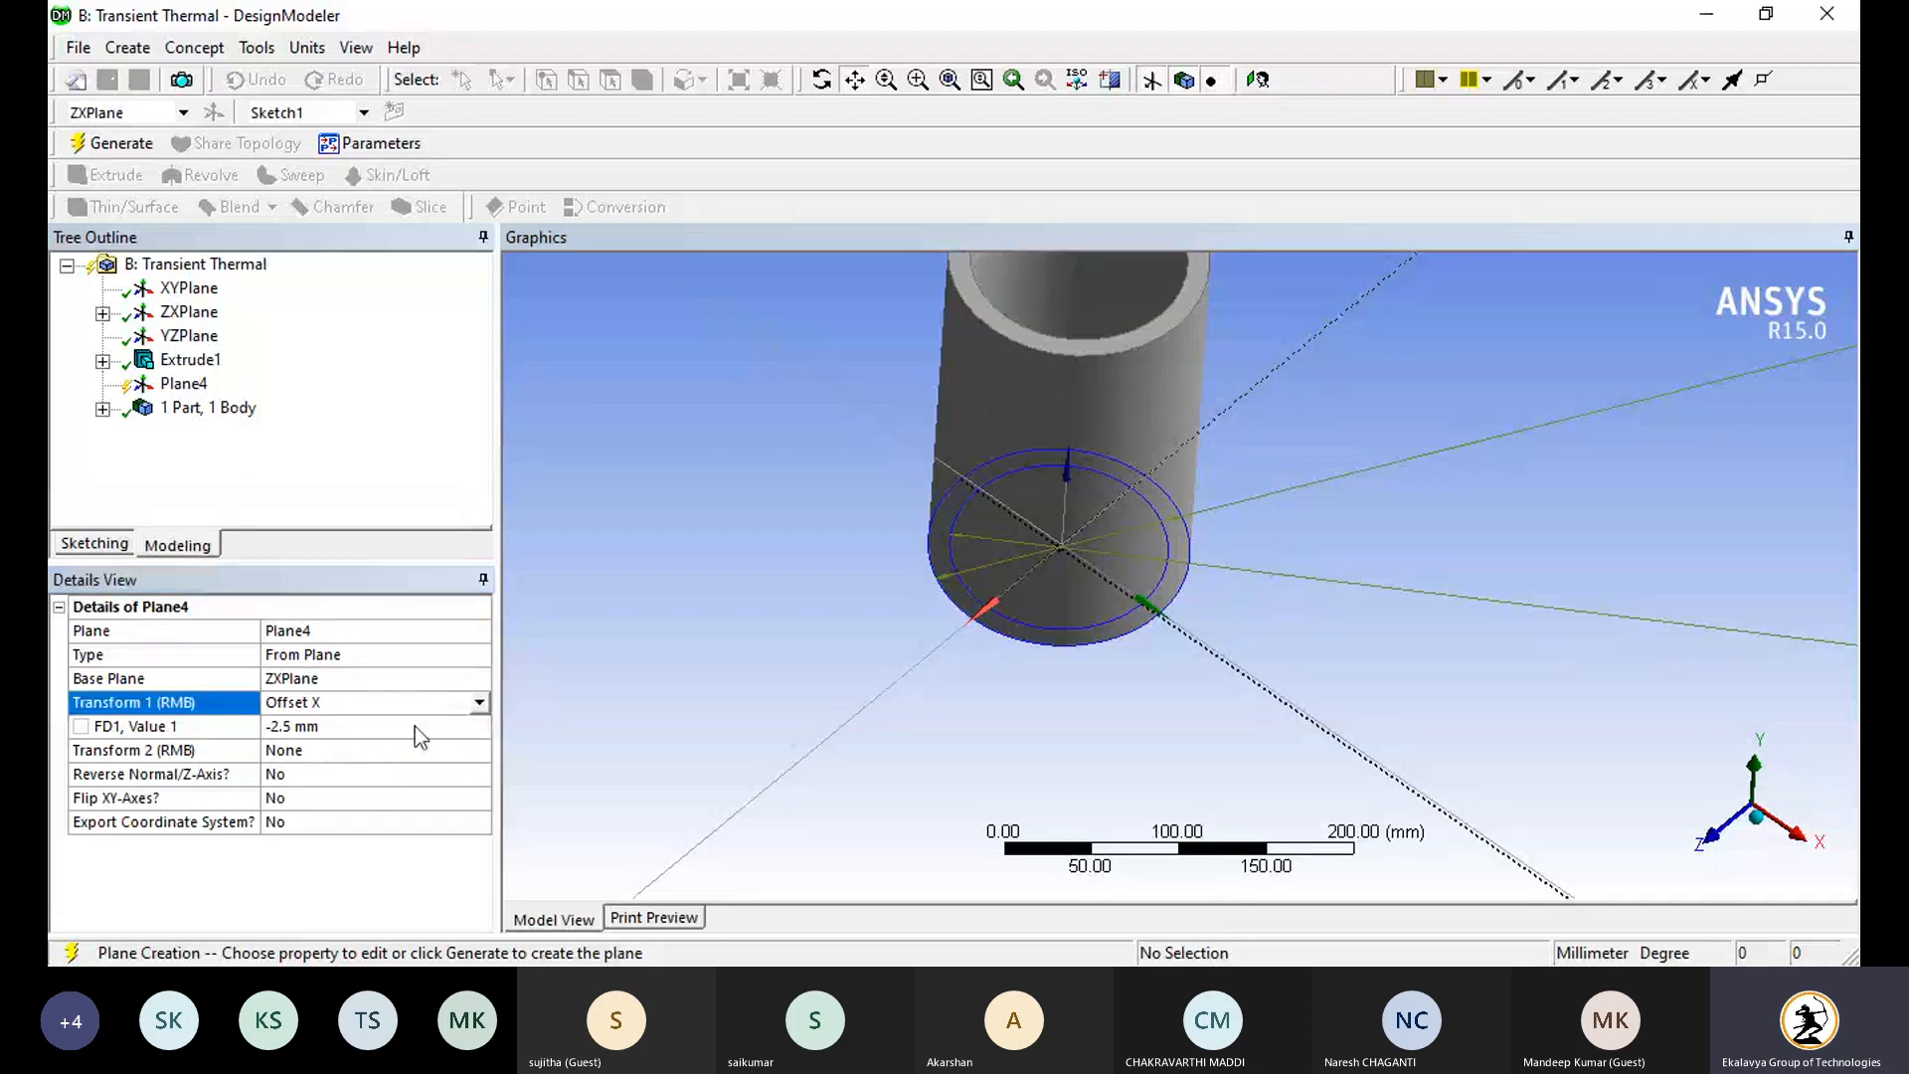
left_click(360, 817)
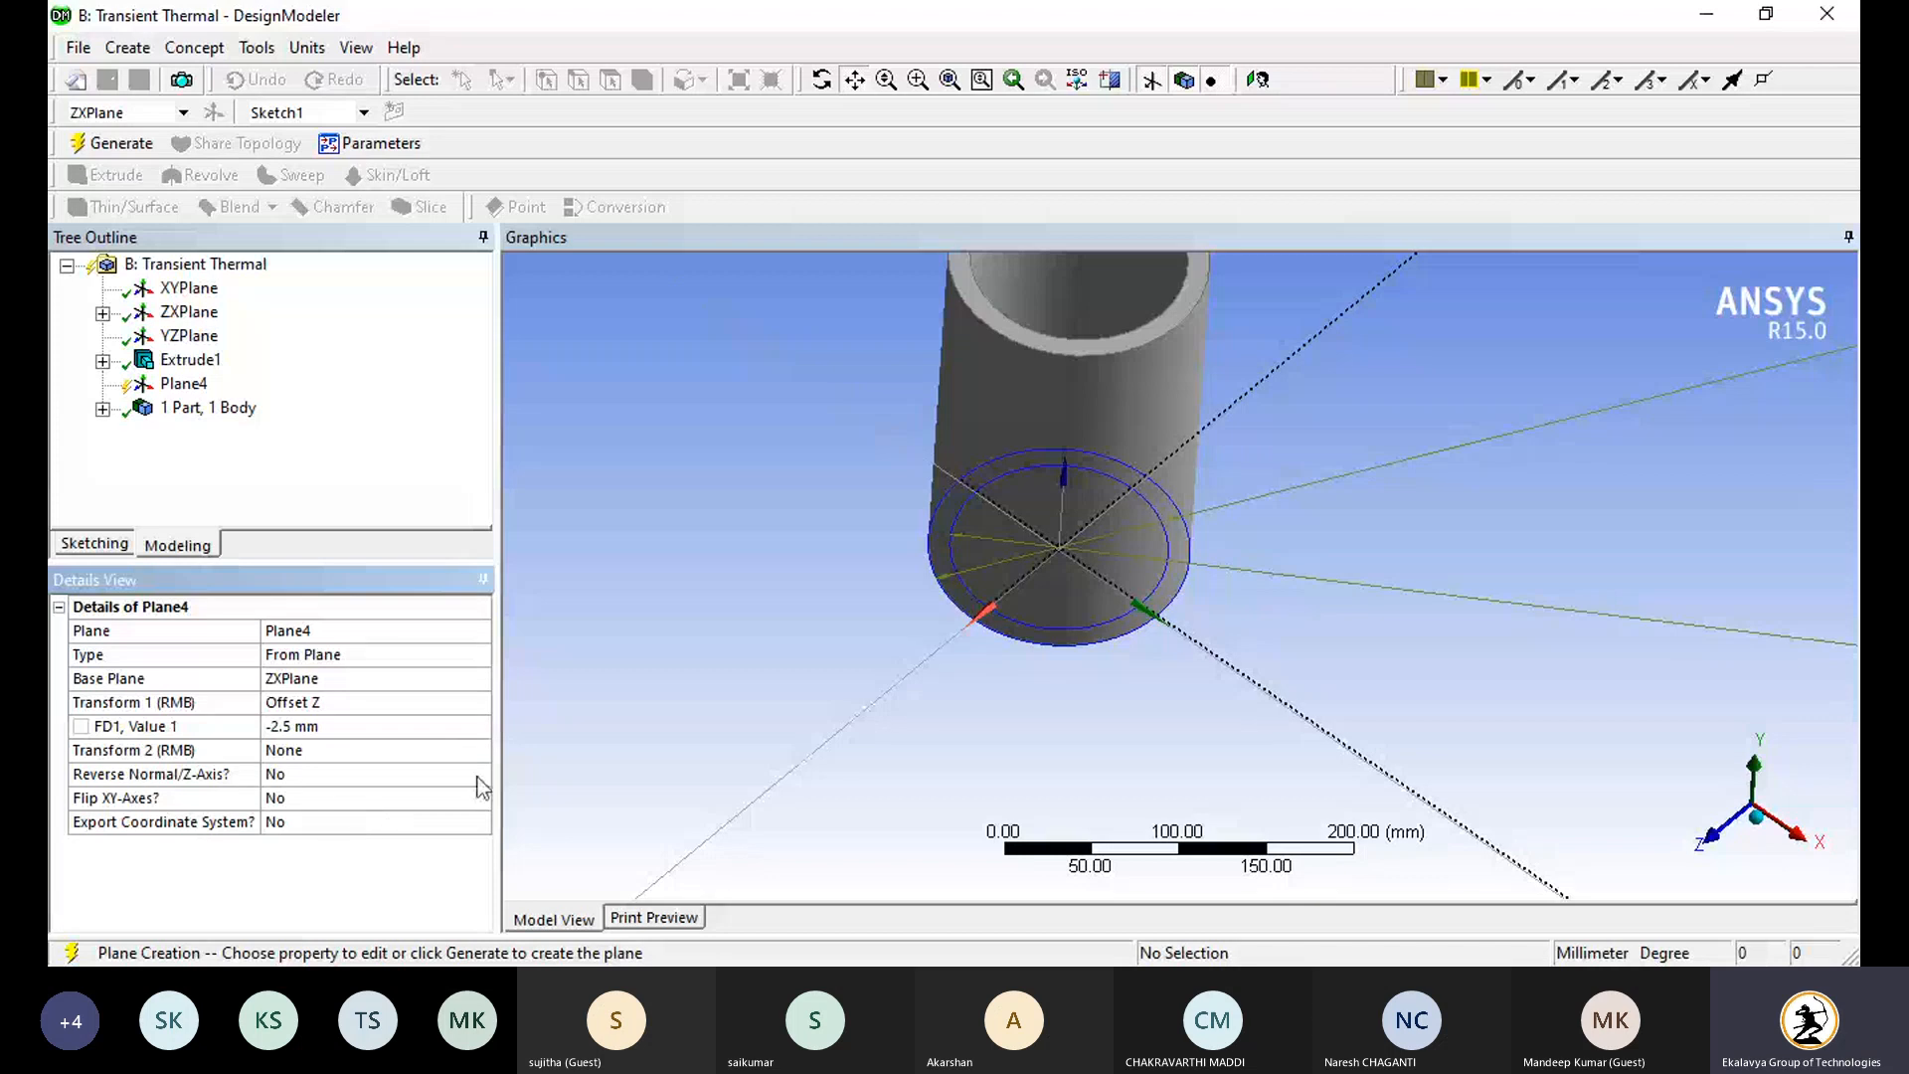
middle_click_drag(788, 725, 806, 669)
scroll(807, 669, "down", 2)
scroll(807, 669, "down", 1)
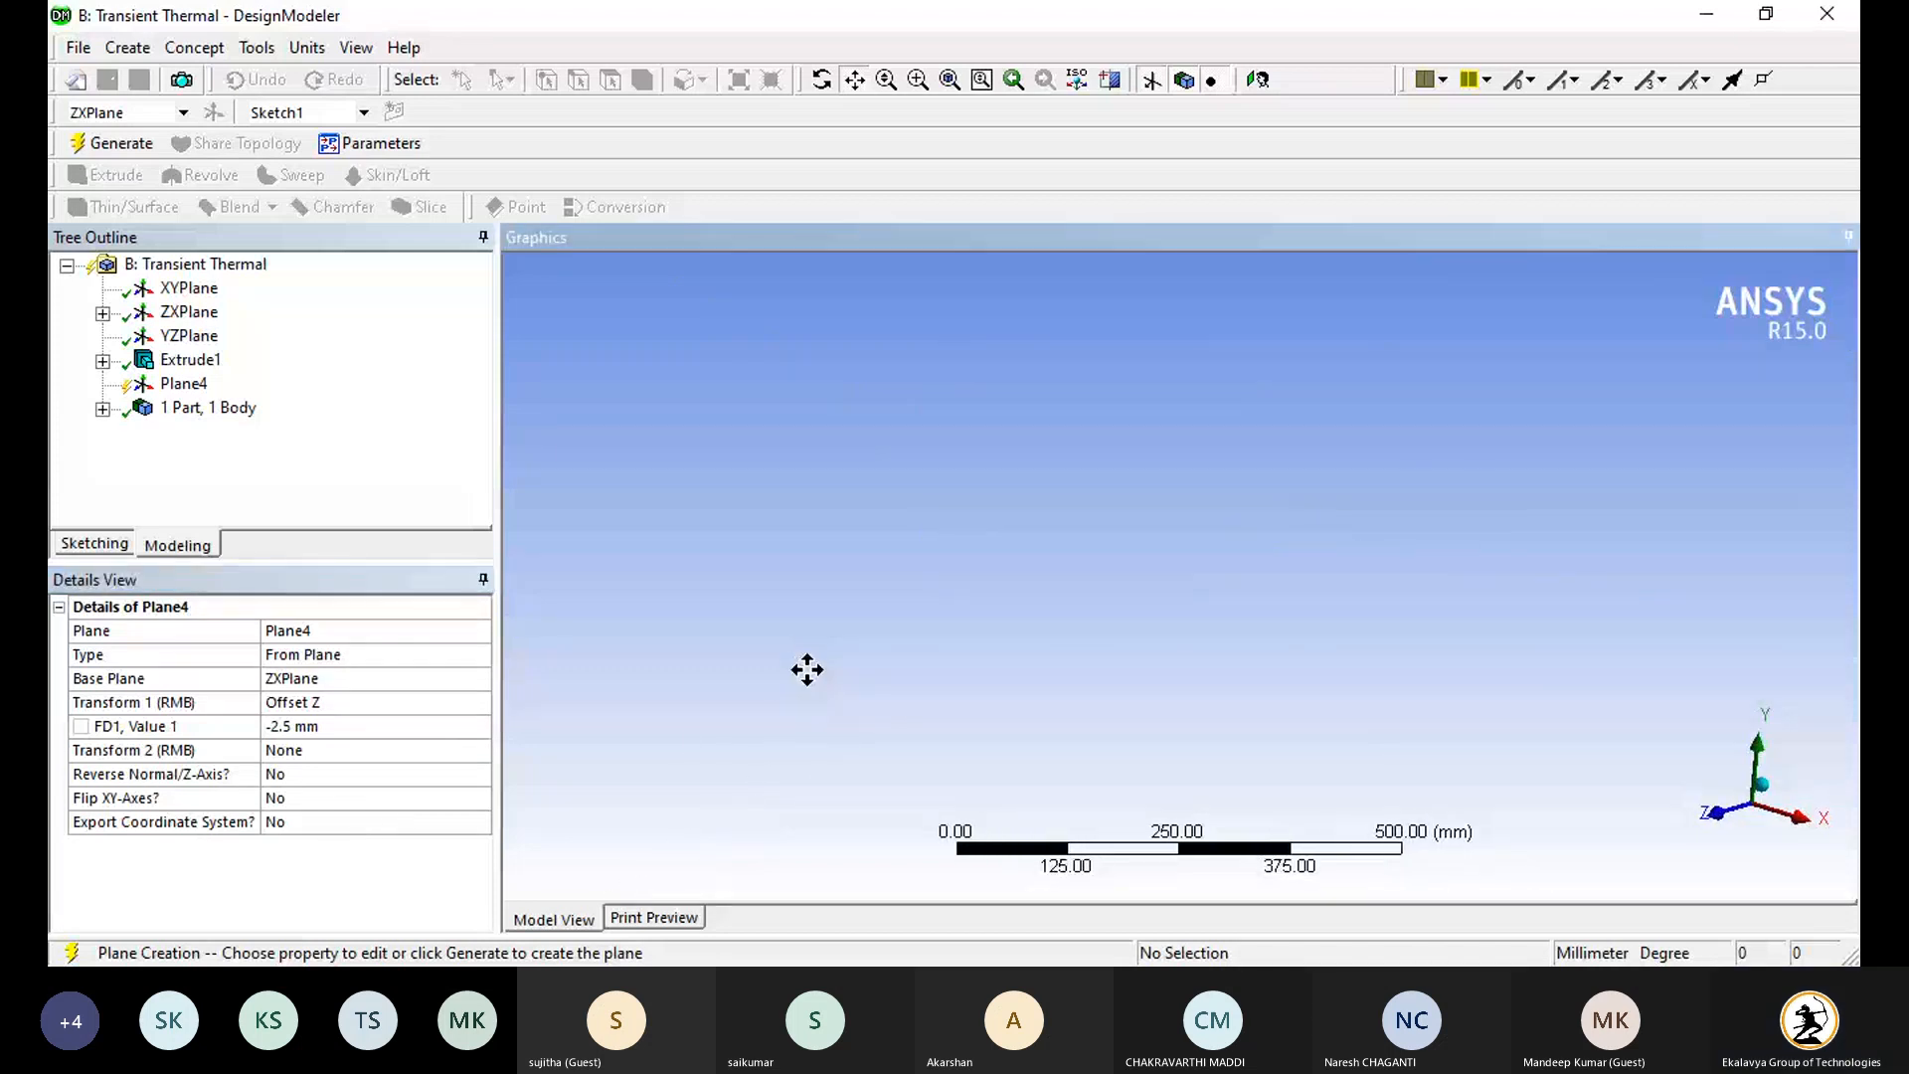
scroll(807, 669, "up", 5)
scroll(807, 669, "up", 8)
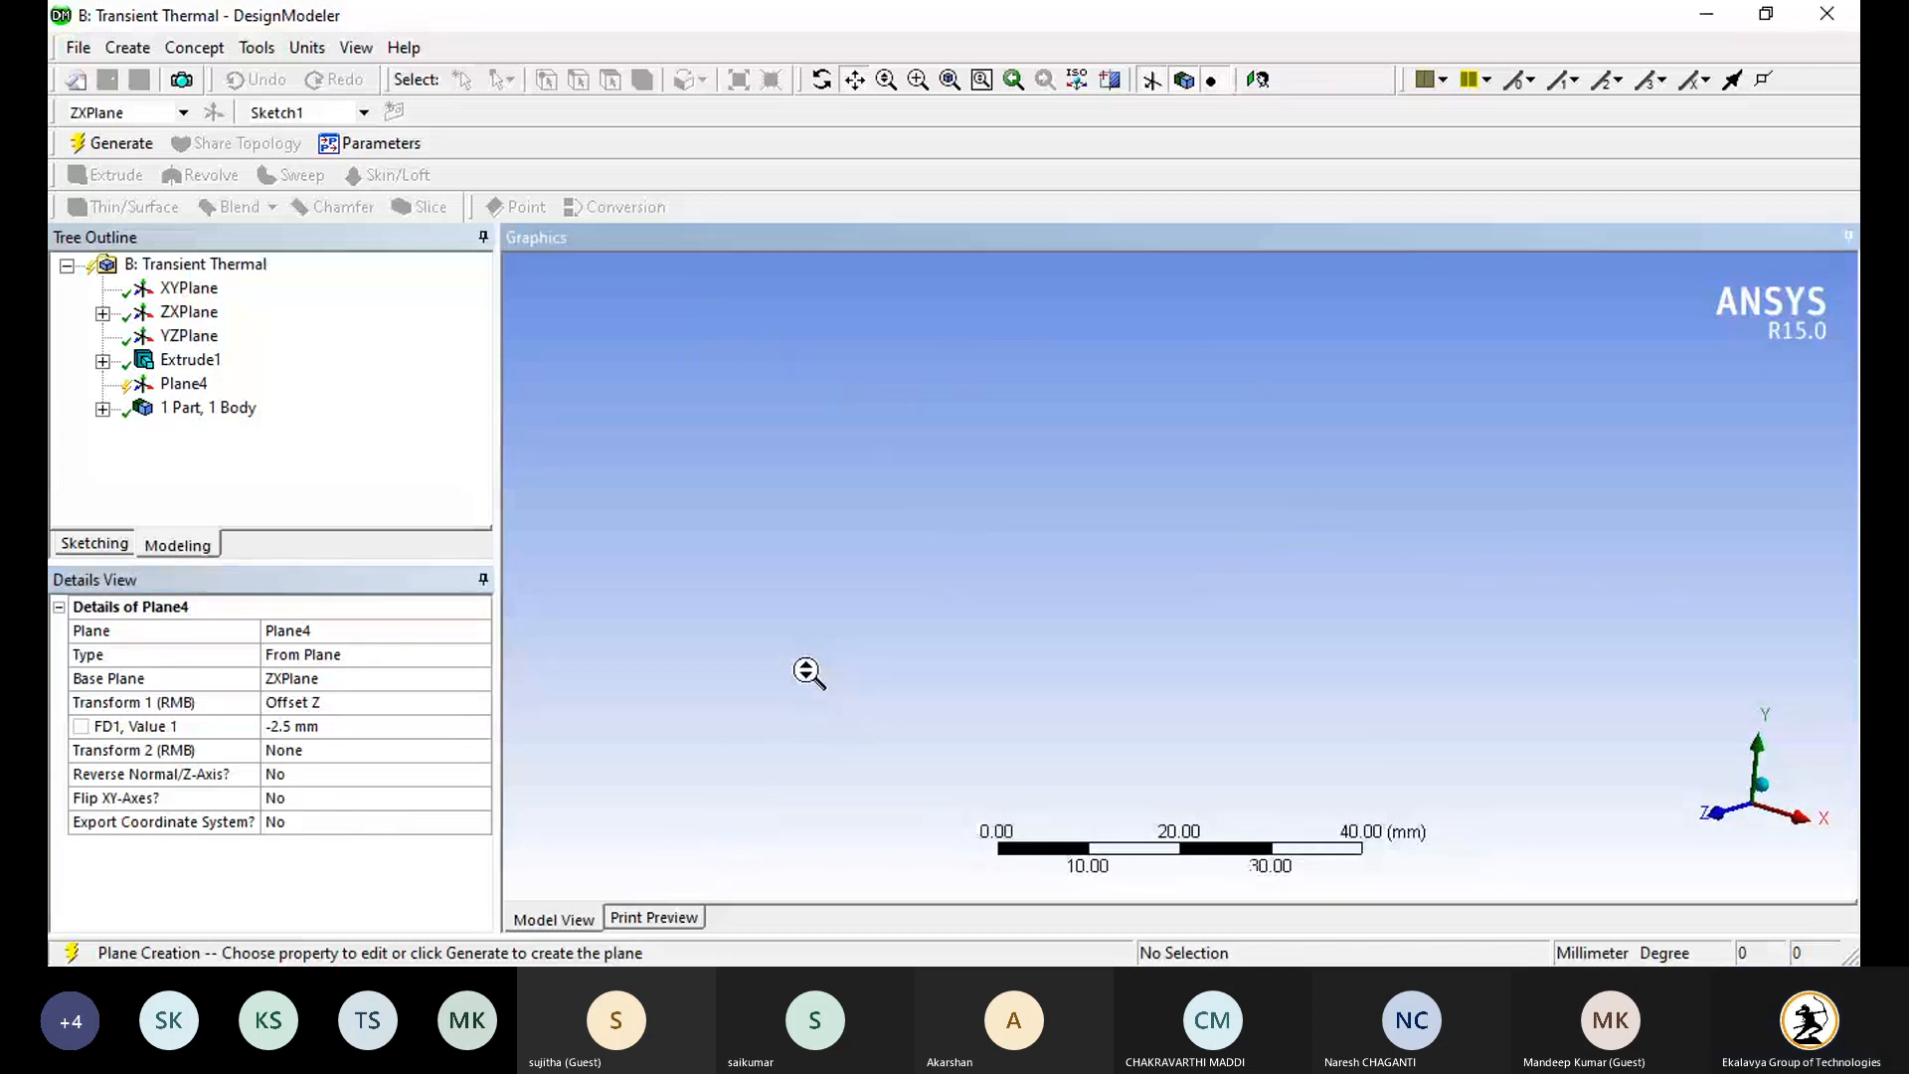
right_click(1024, 385)
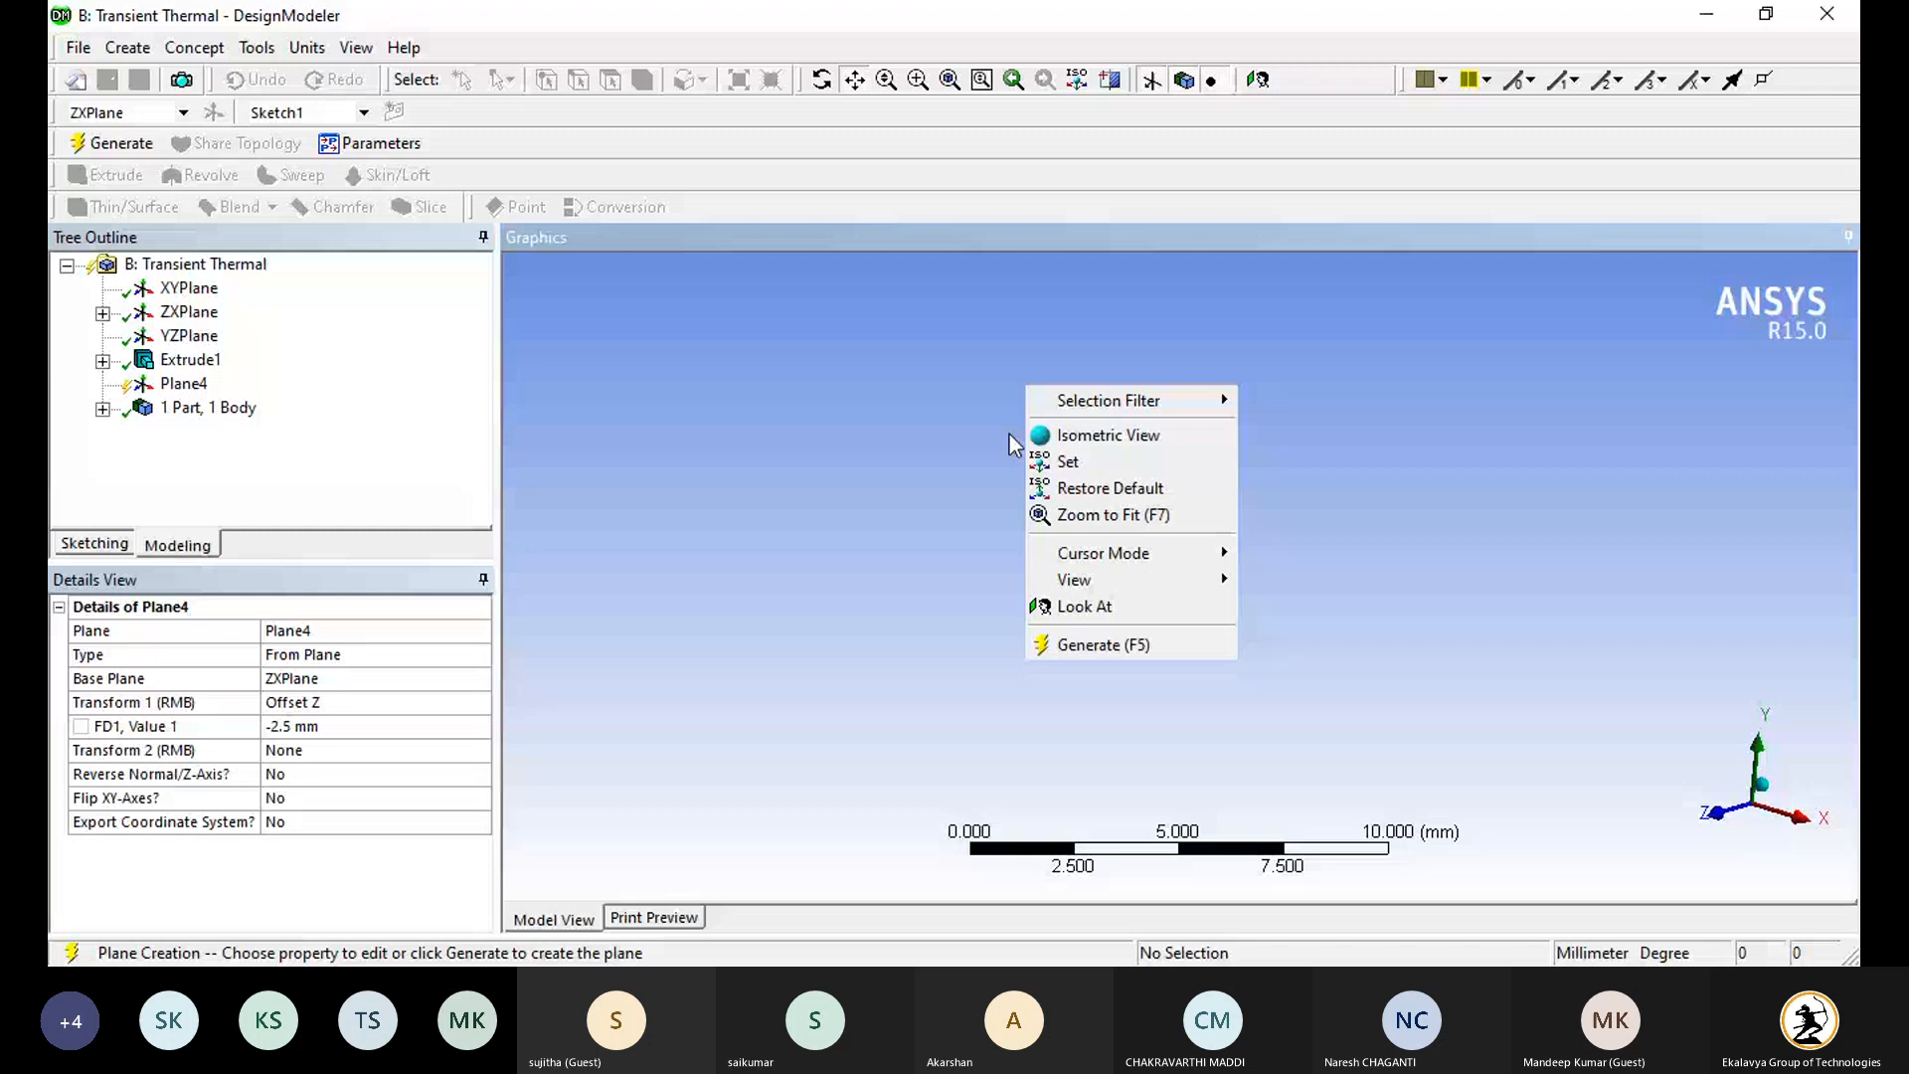
left_click(1133, 514)
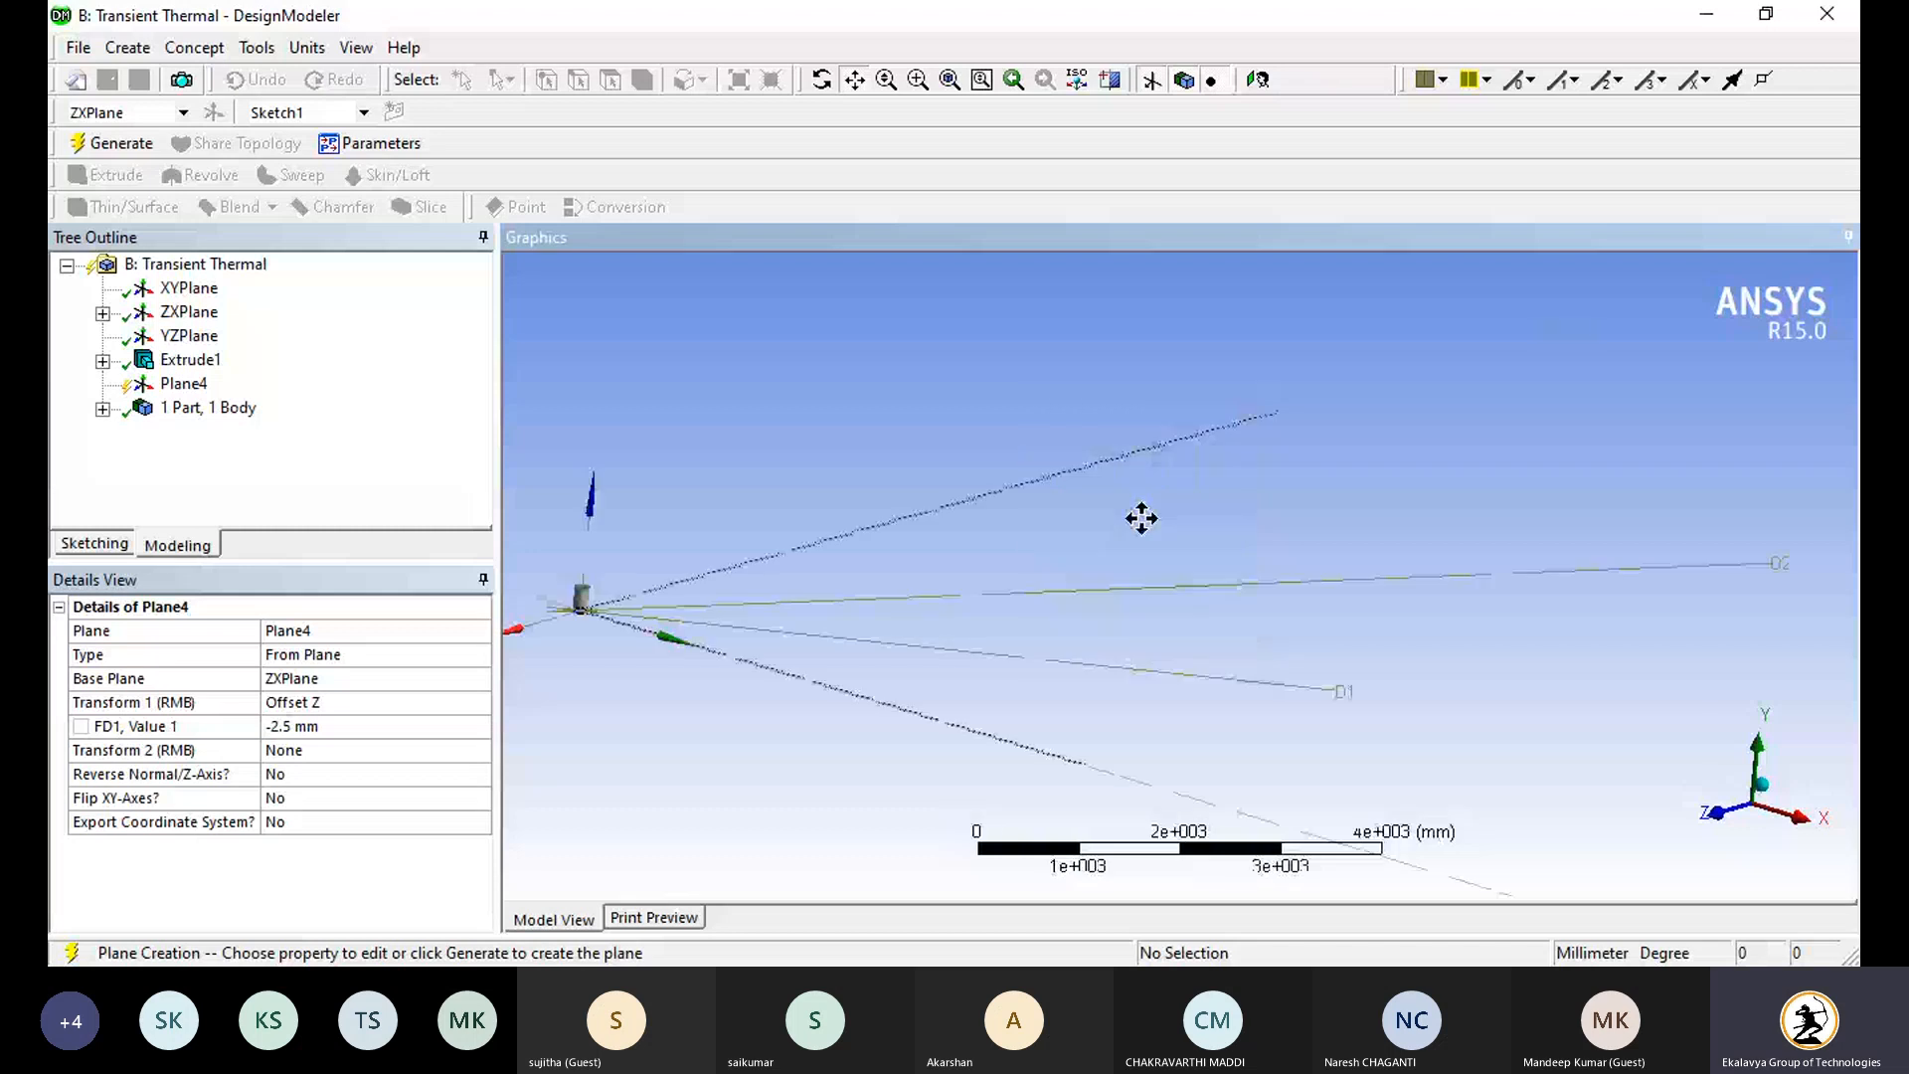
left_click(112, 143)
Step: Add a new sketch on the generated offset plane and view it face-on
right_click(932, 459)
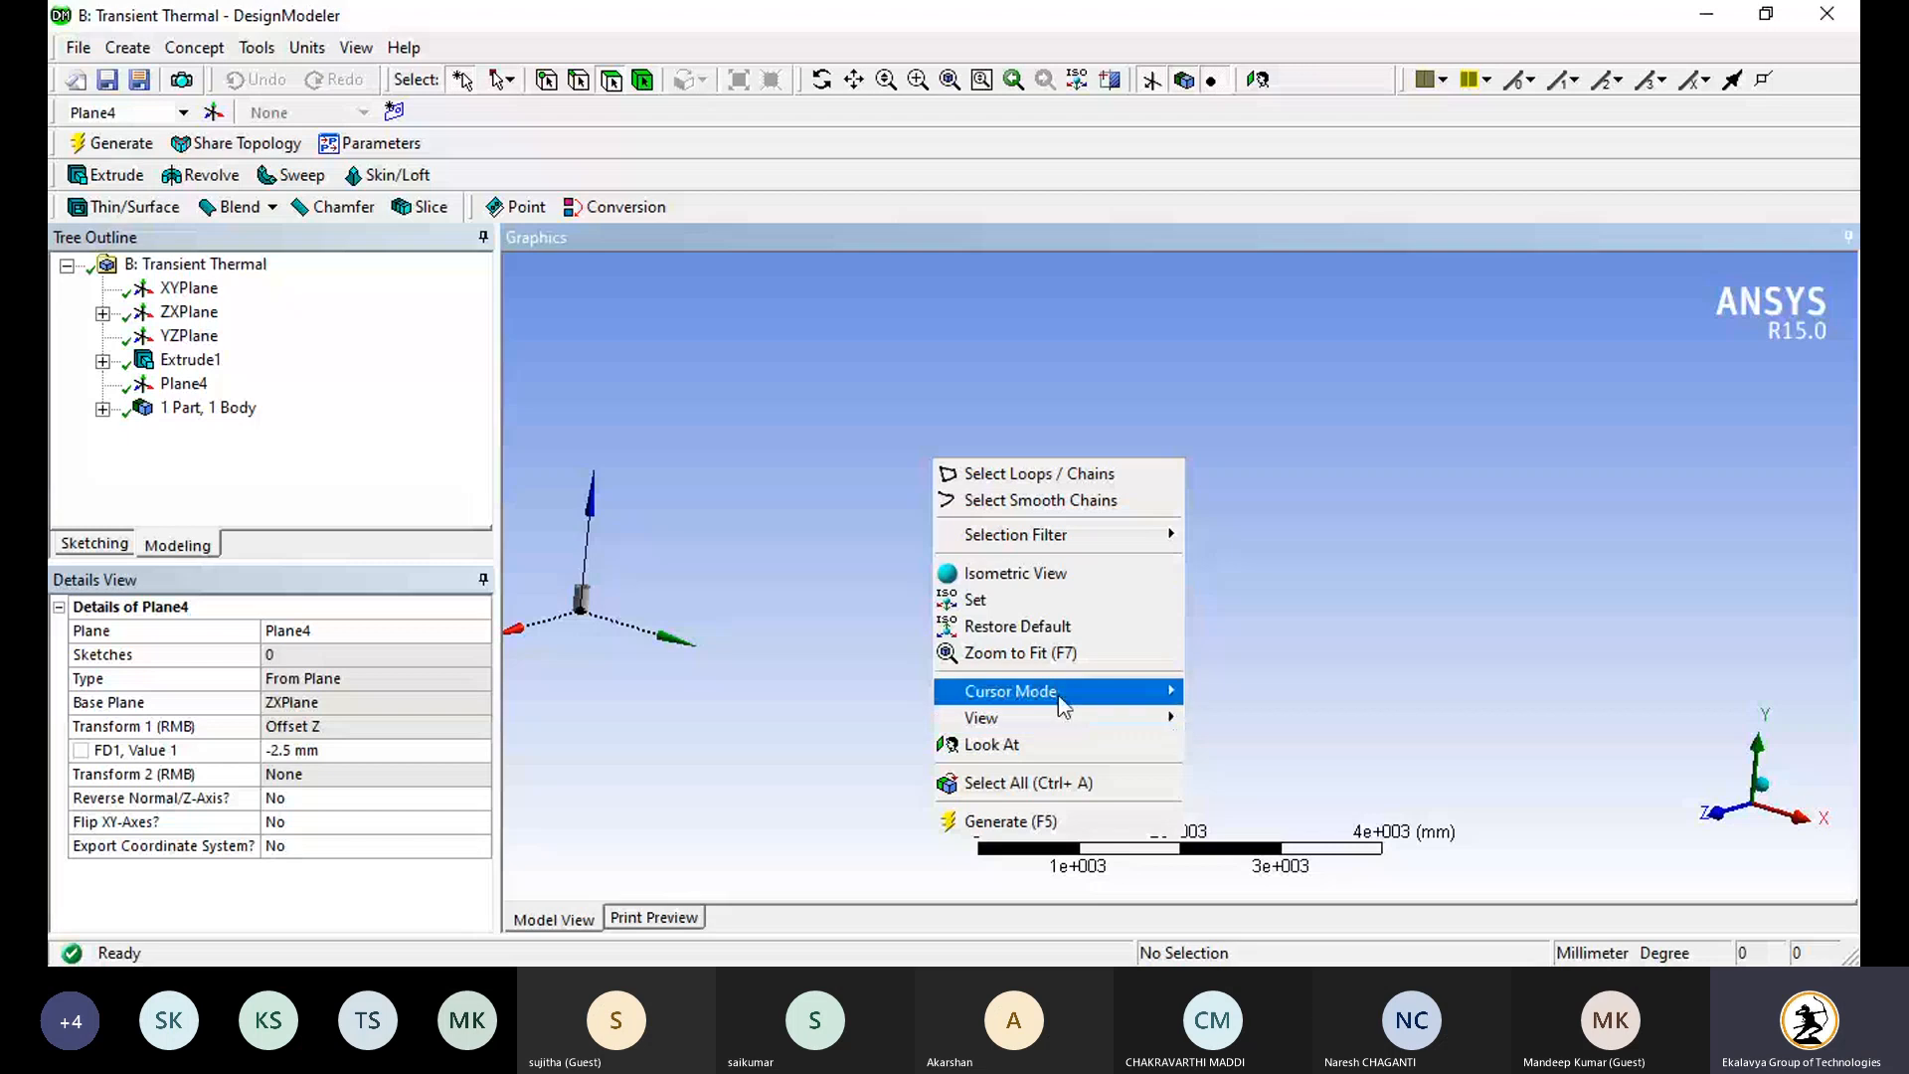
mouse_move(1054, 691)
left_click(1243, 717)
left_click_drag(767, 660, 1396, 544)
scroll(1269, 457, "up", 6)
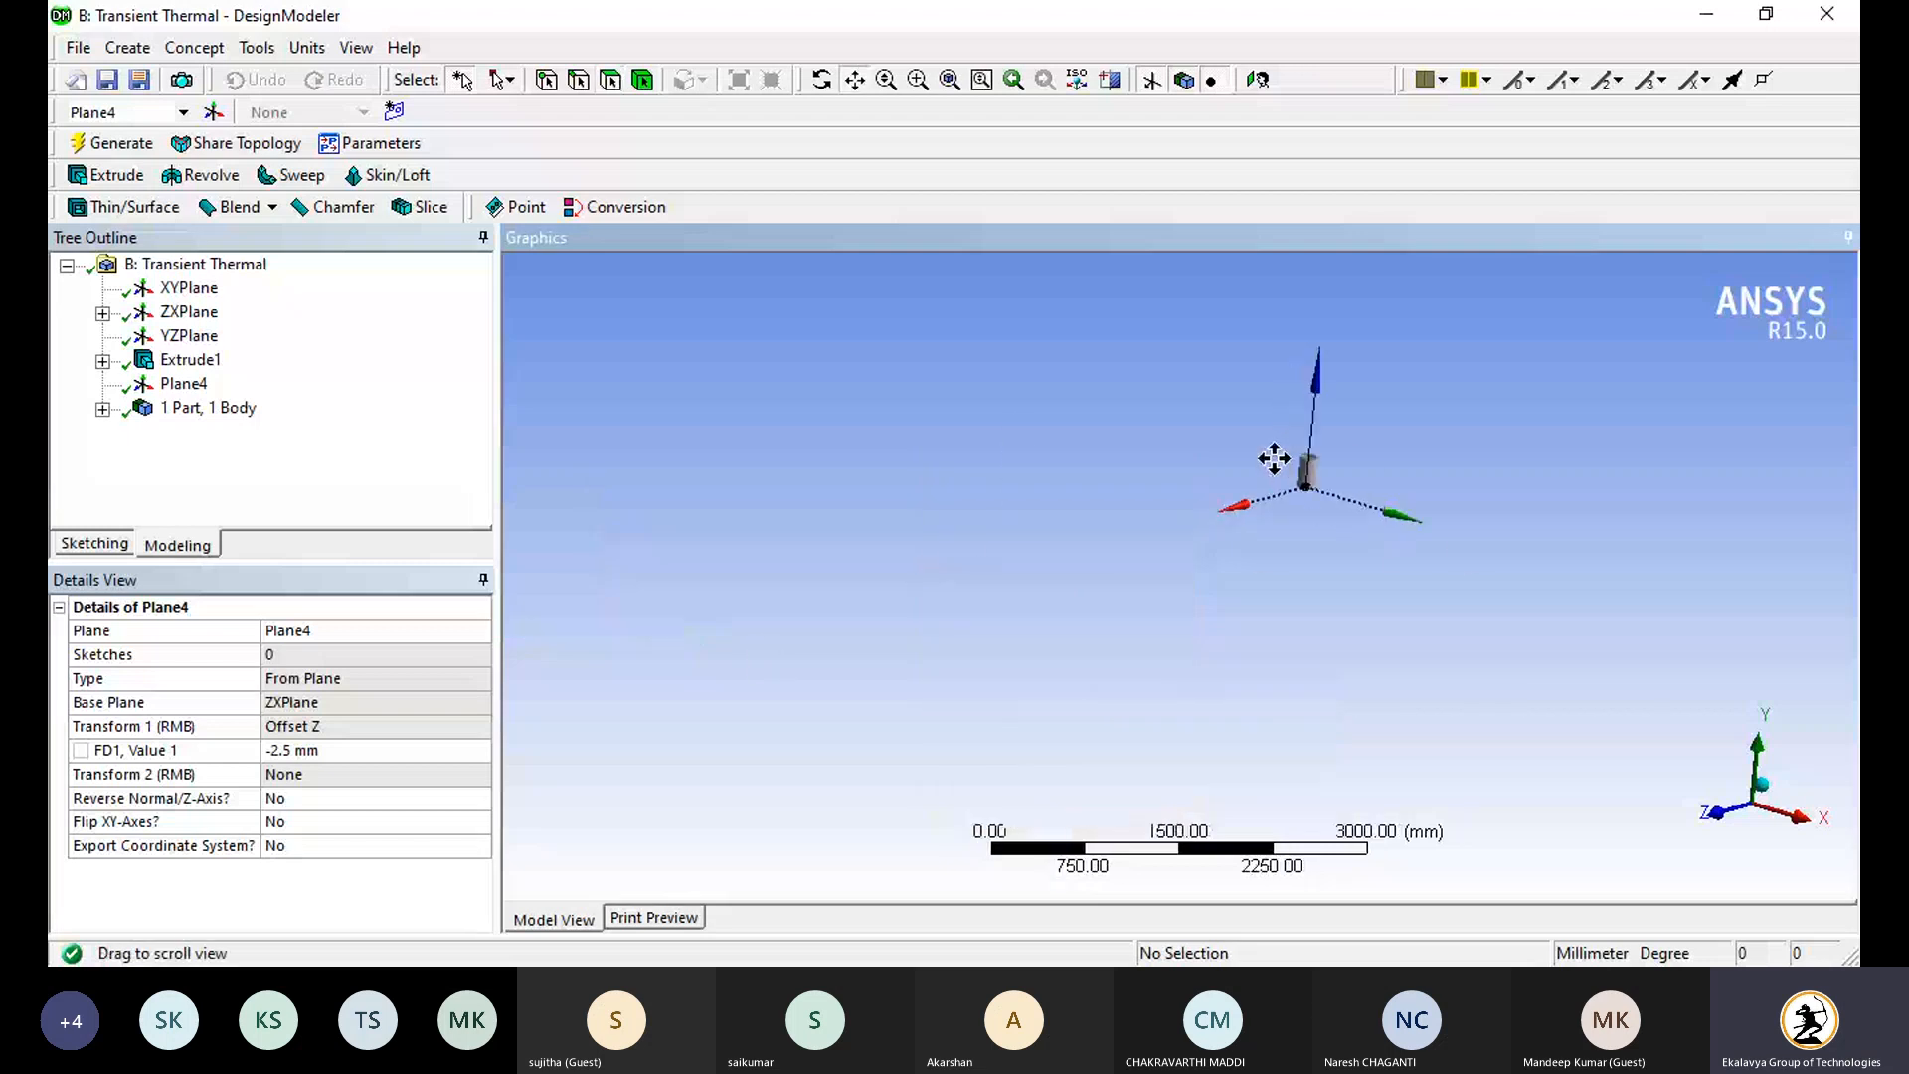
left_click_drag(1467, 352, 1225, 640)
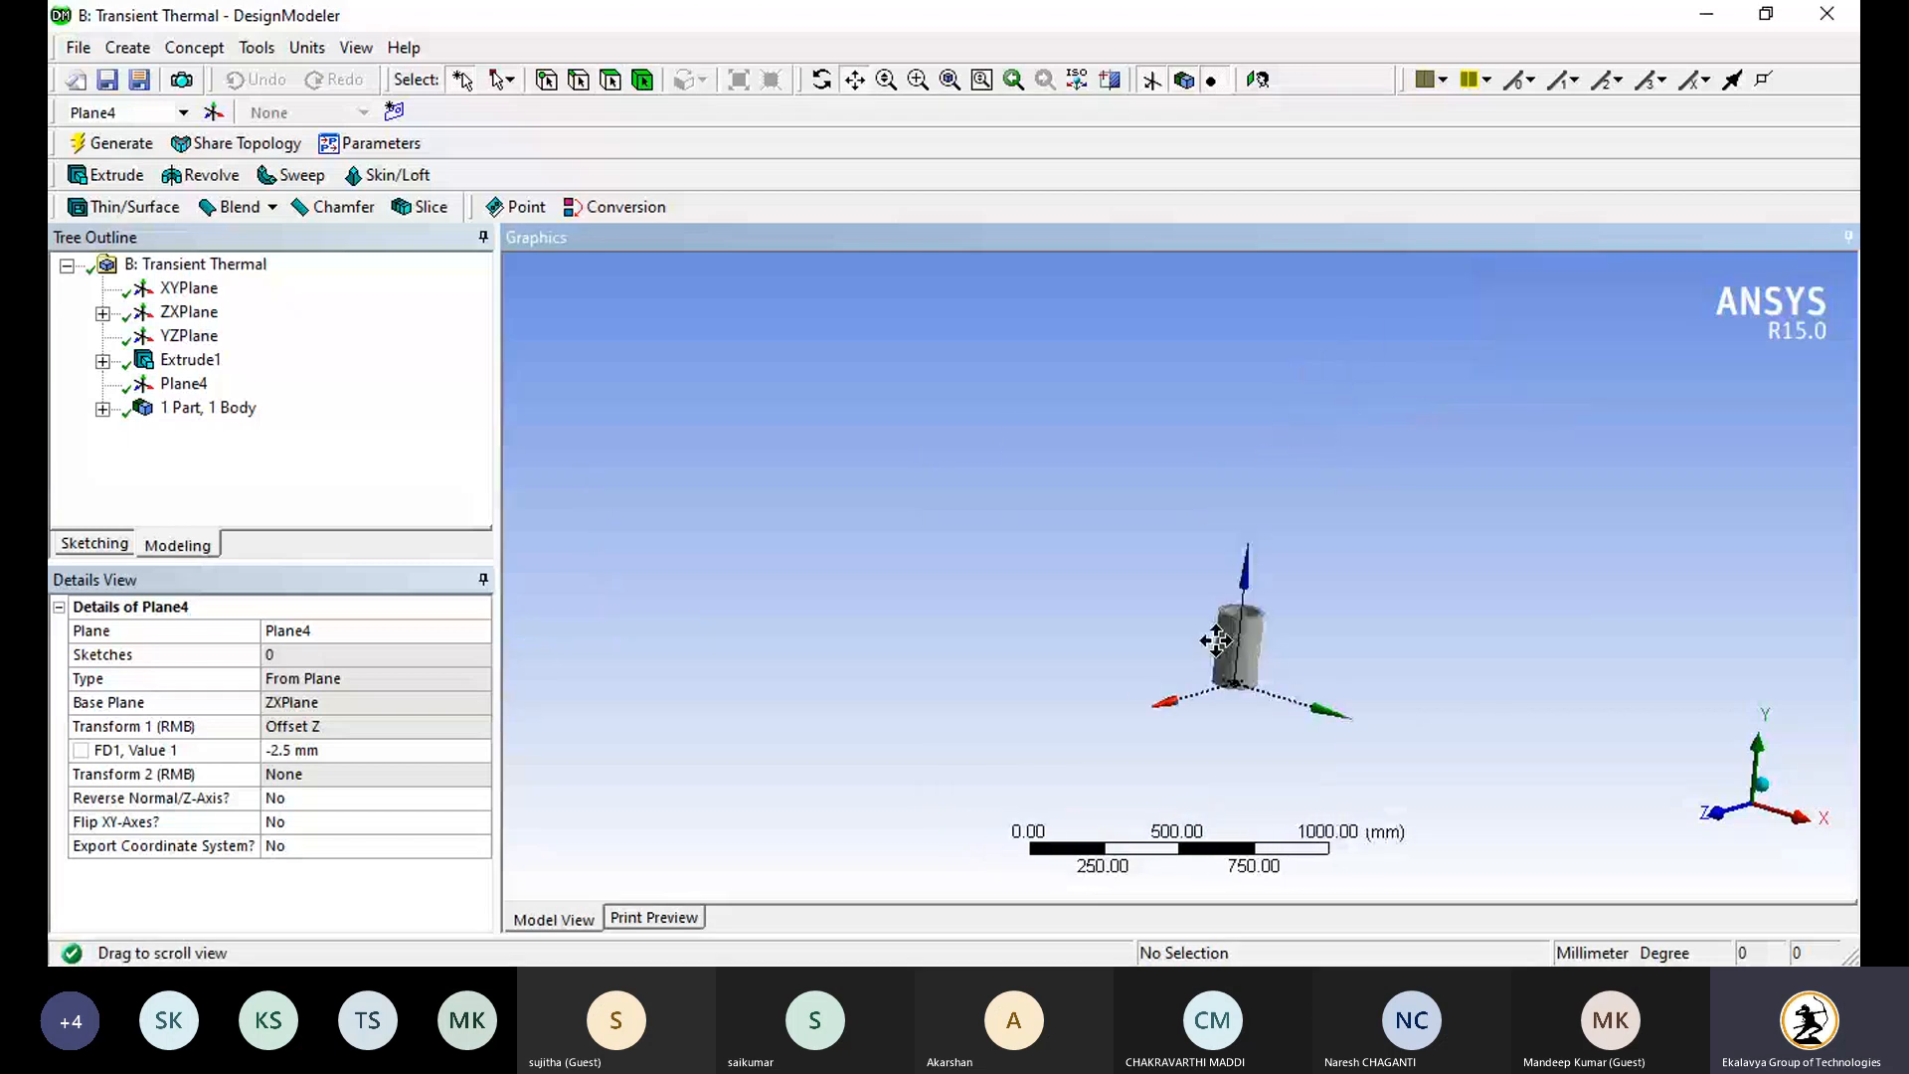
scroll(1218, 642, "up", 3)
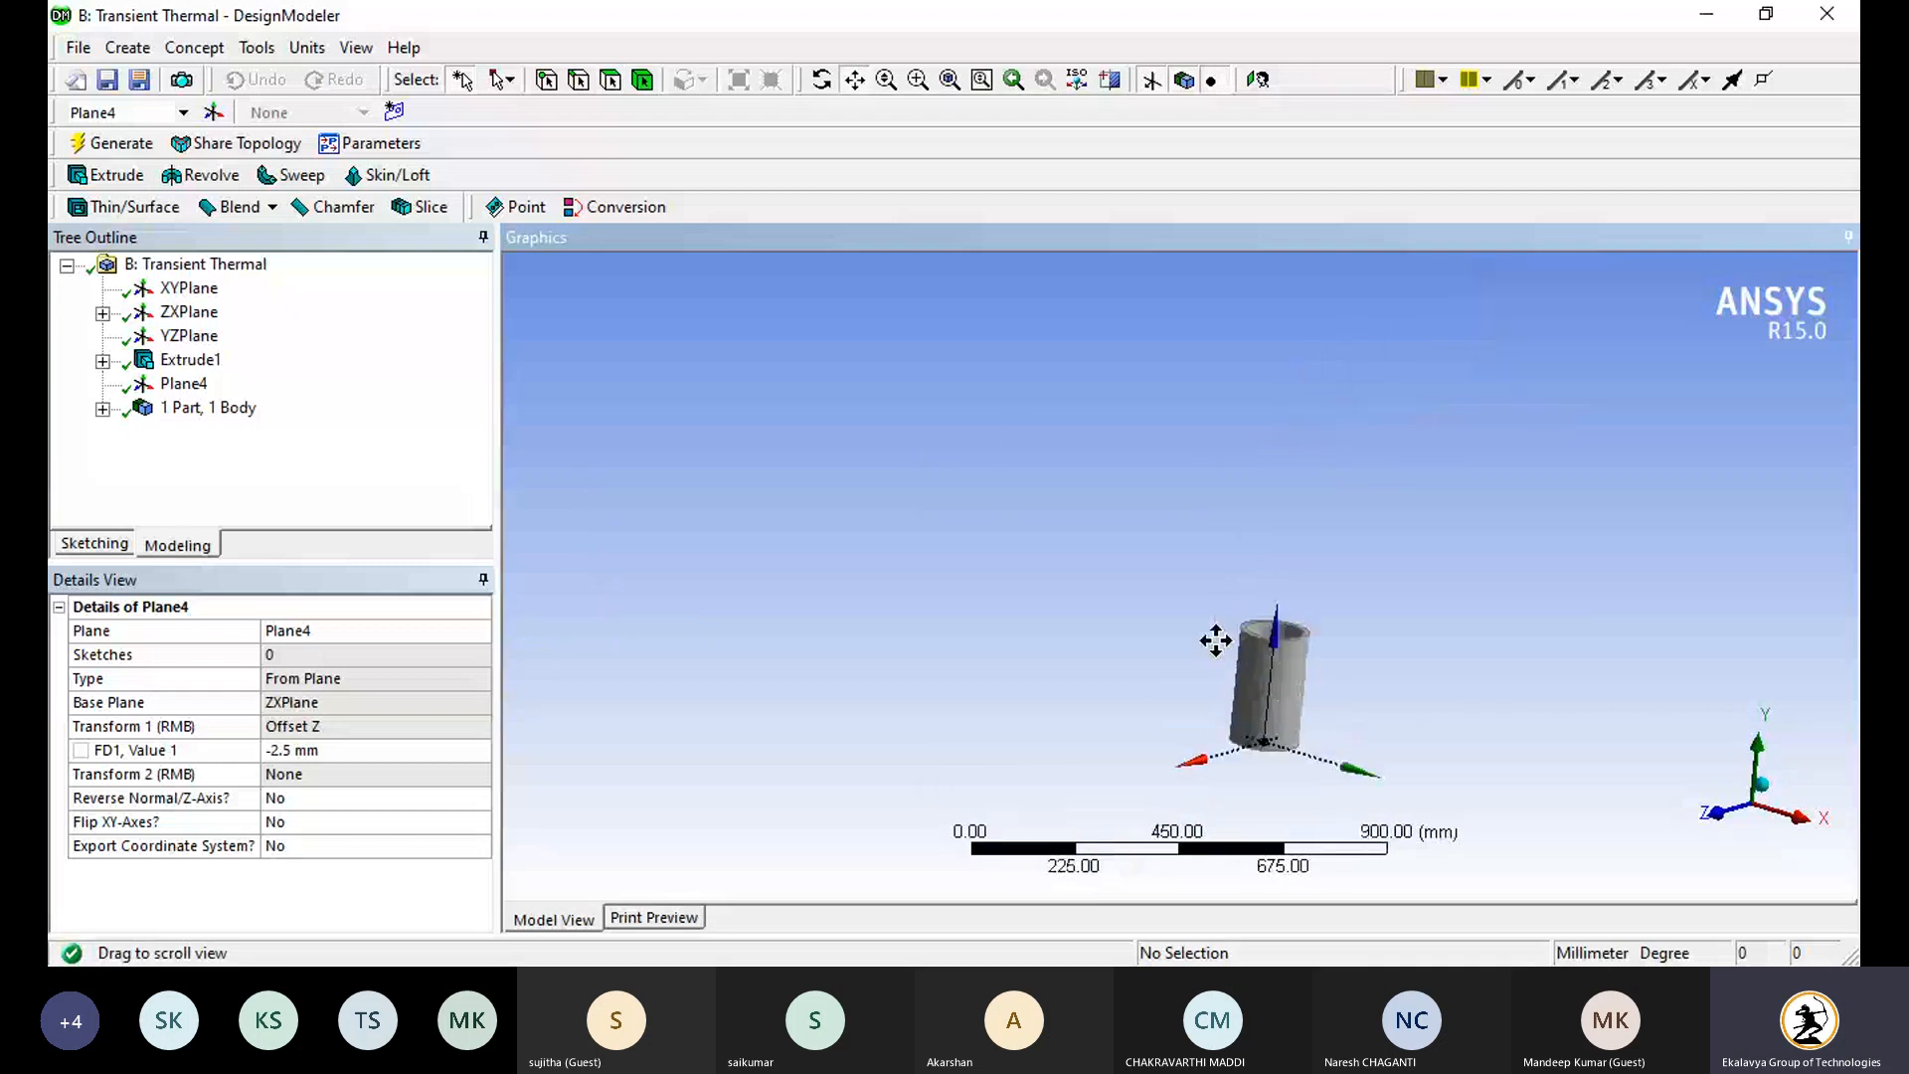
left_click(394, 113)
left_click(222, 408)
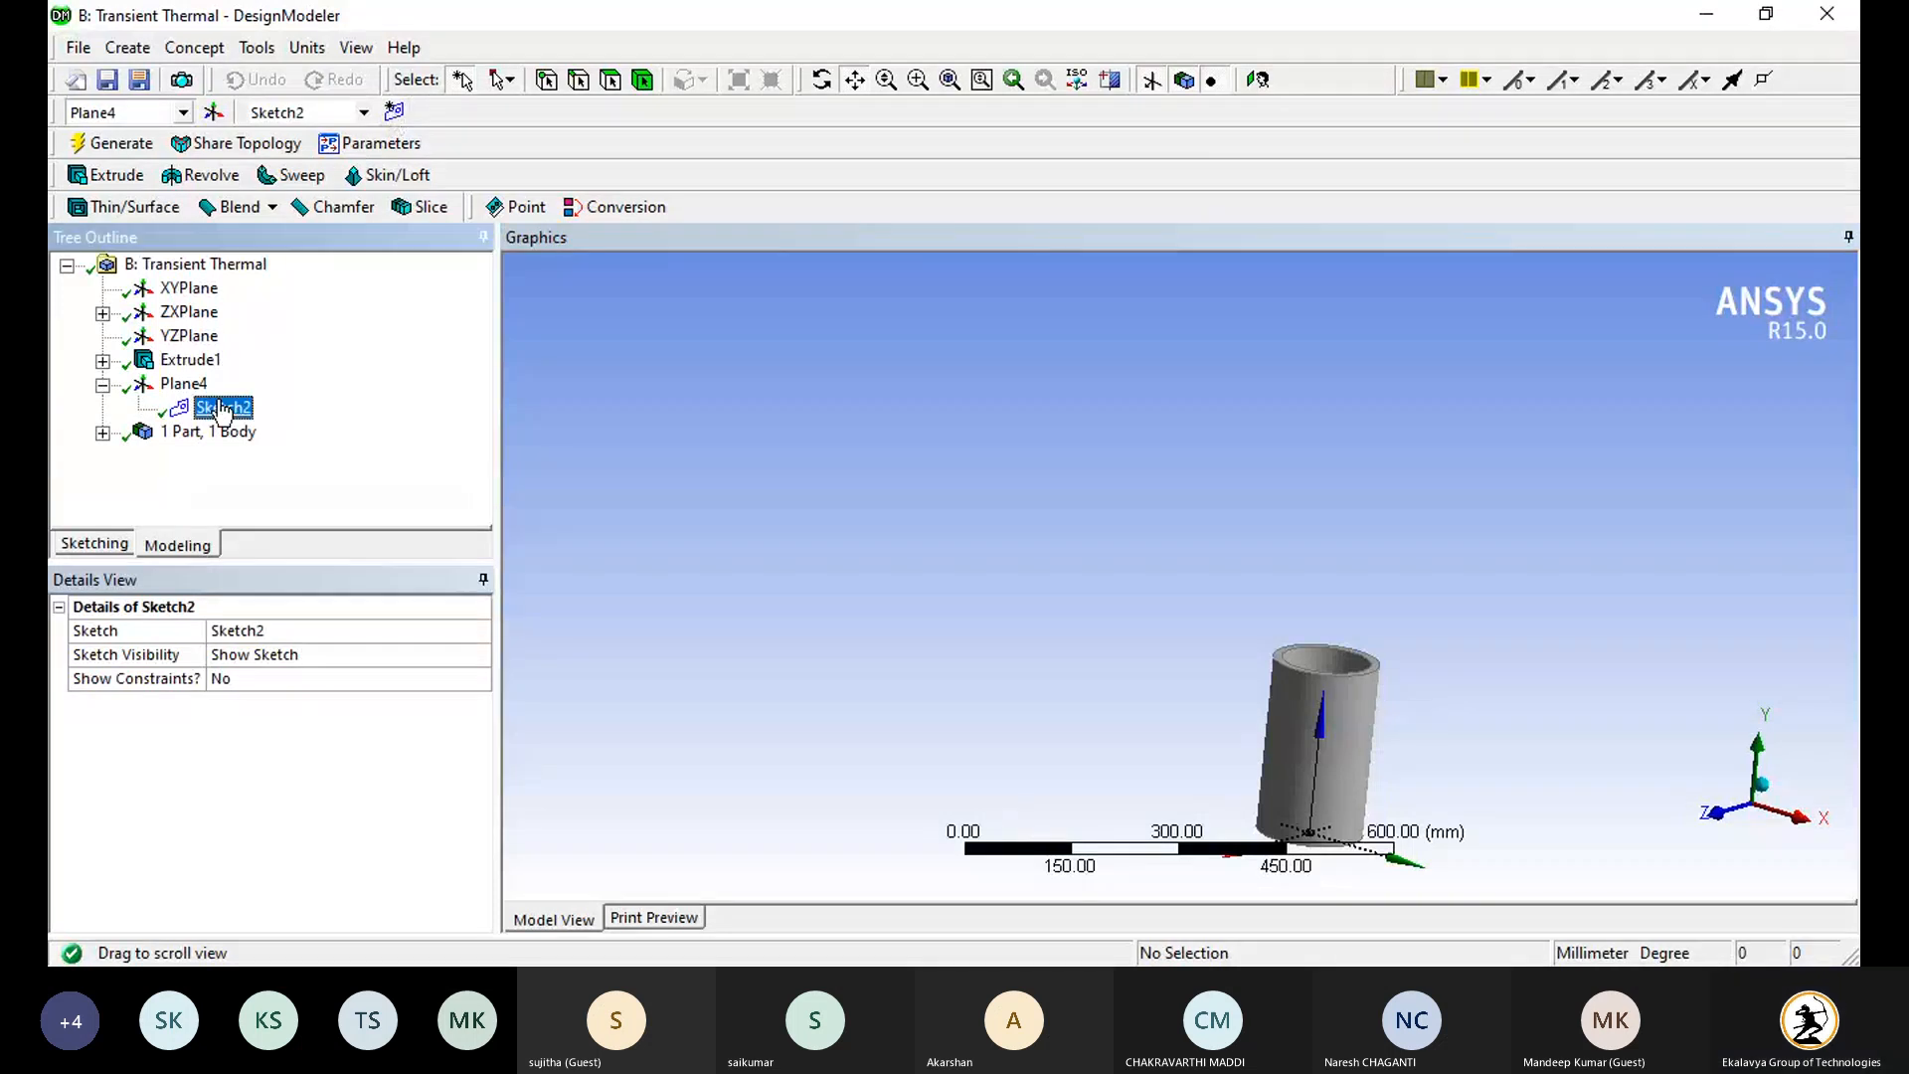
right_click(223, 408)
left_click(305, 475)
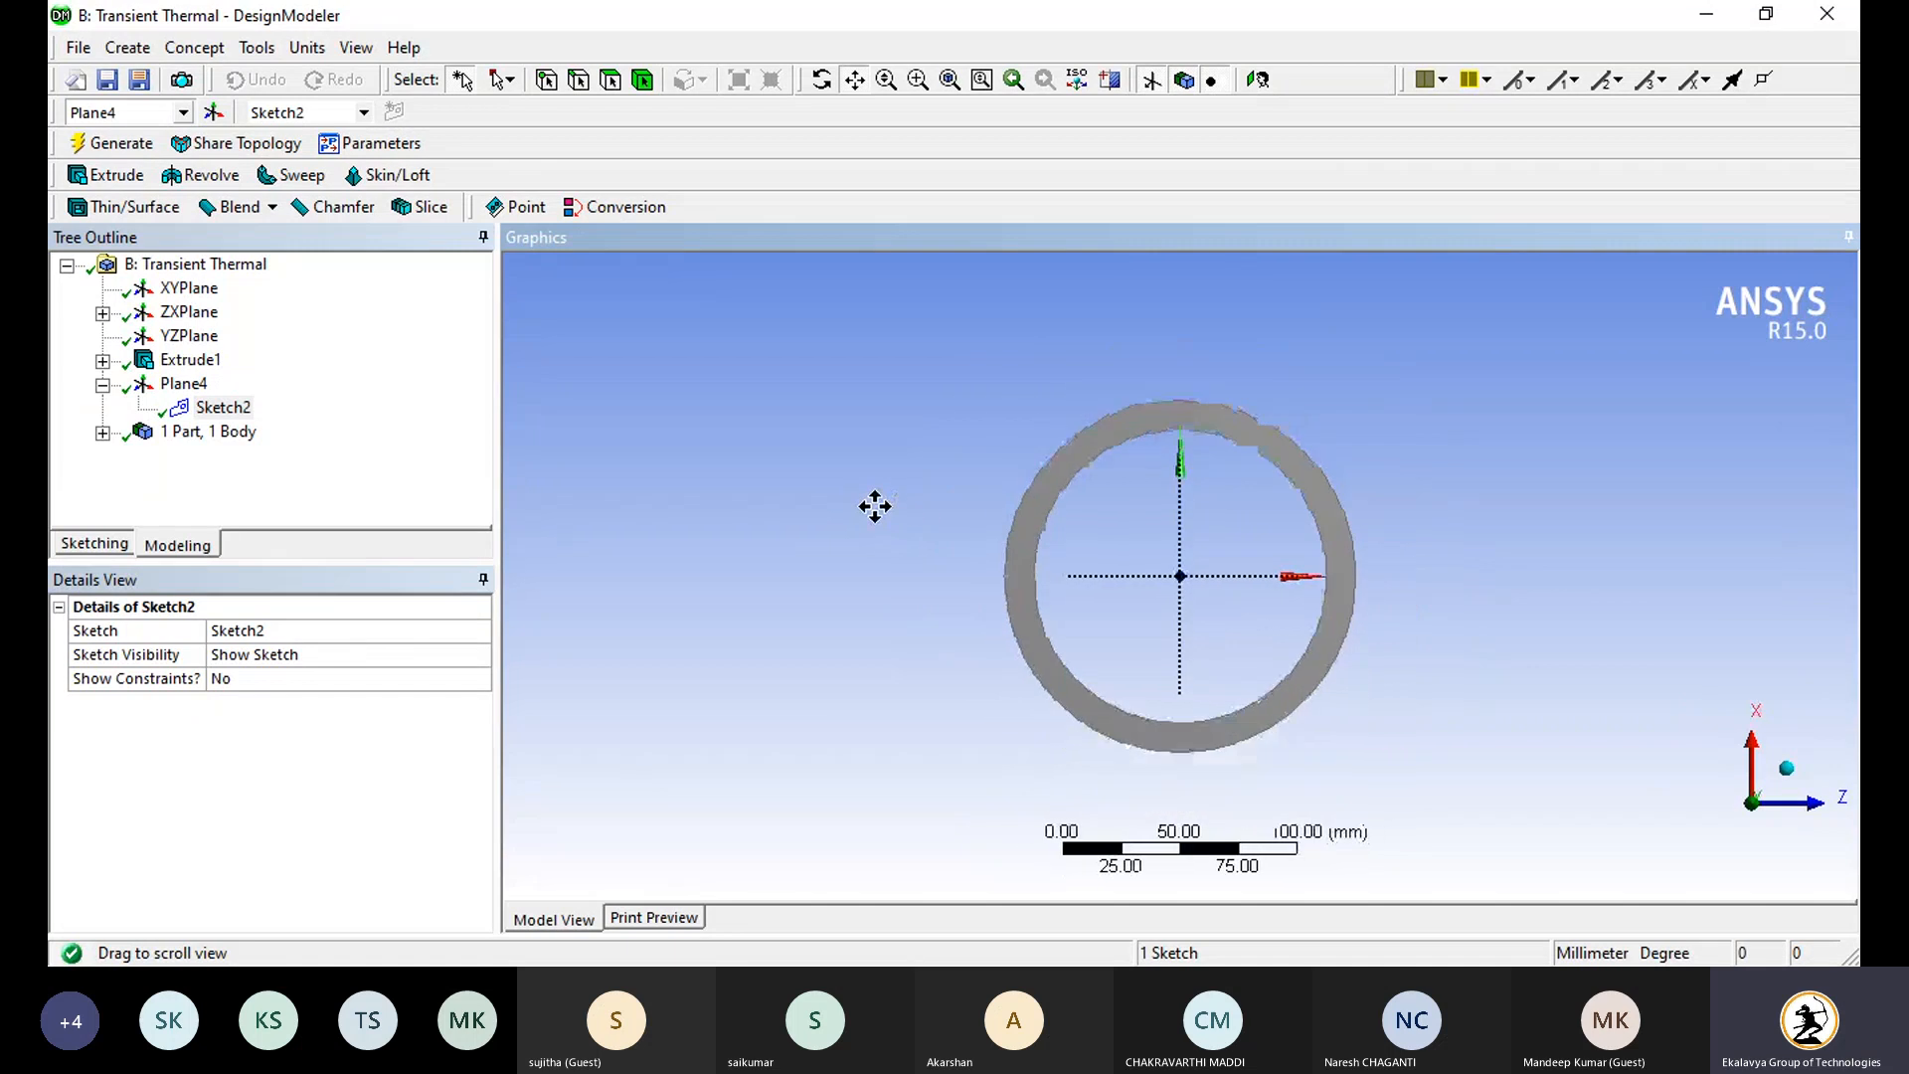
Step: Select the ring-shaped end face at the cylinder's base, view it face-on and start a sketch on it
mouse_move(993, 520)
middle_mouse_down()
mouse_move(874, 516)
mouse_move(600, 421)
mouse_move(550, 430)
middle_mouse_up()
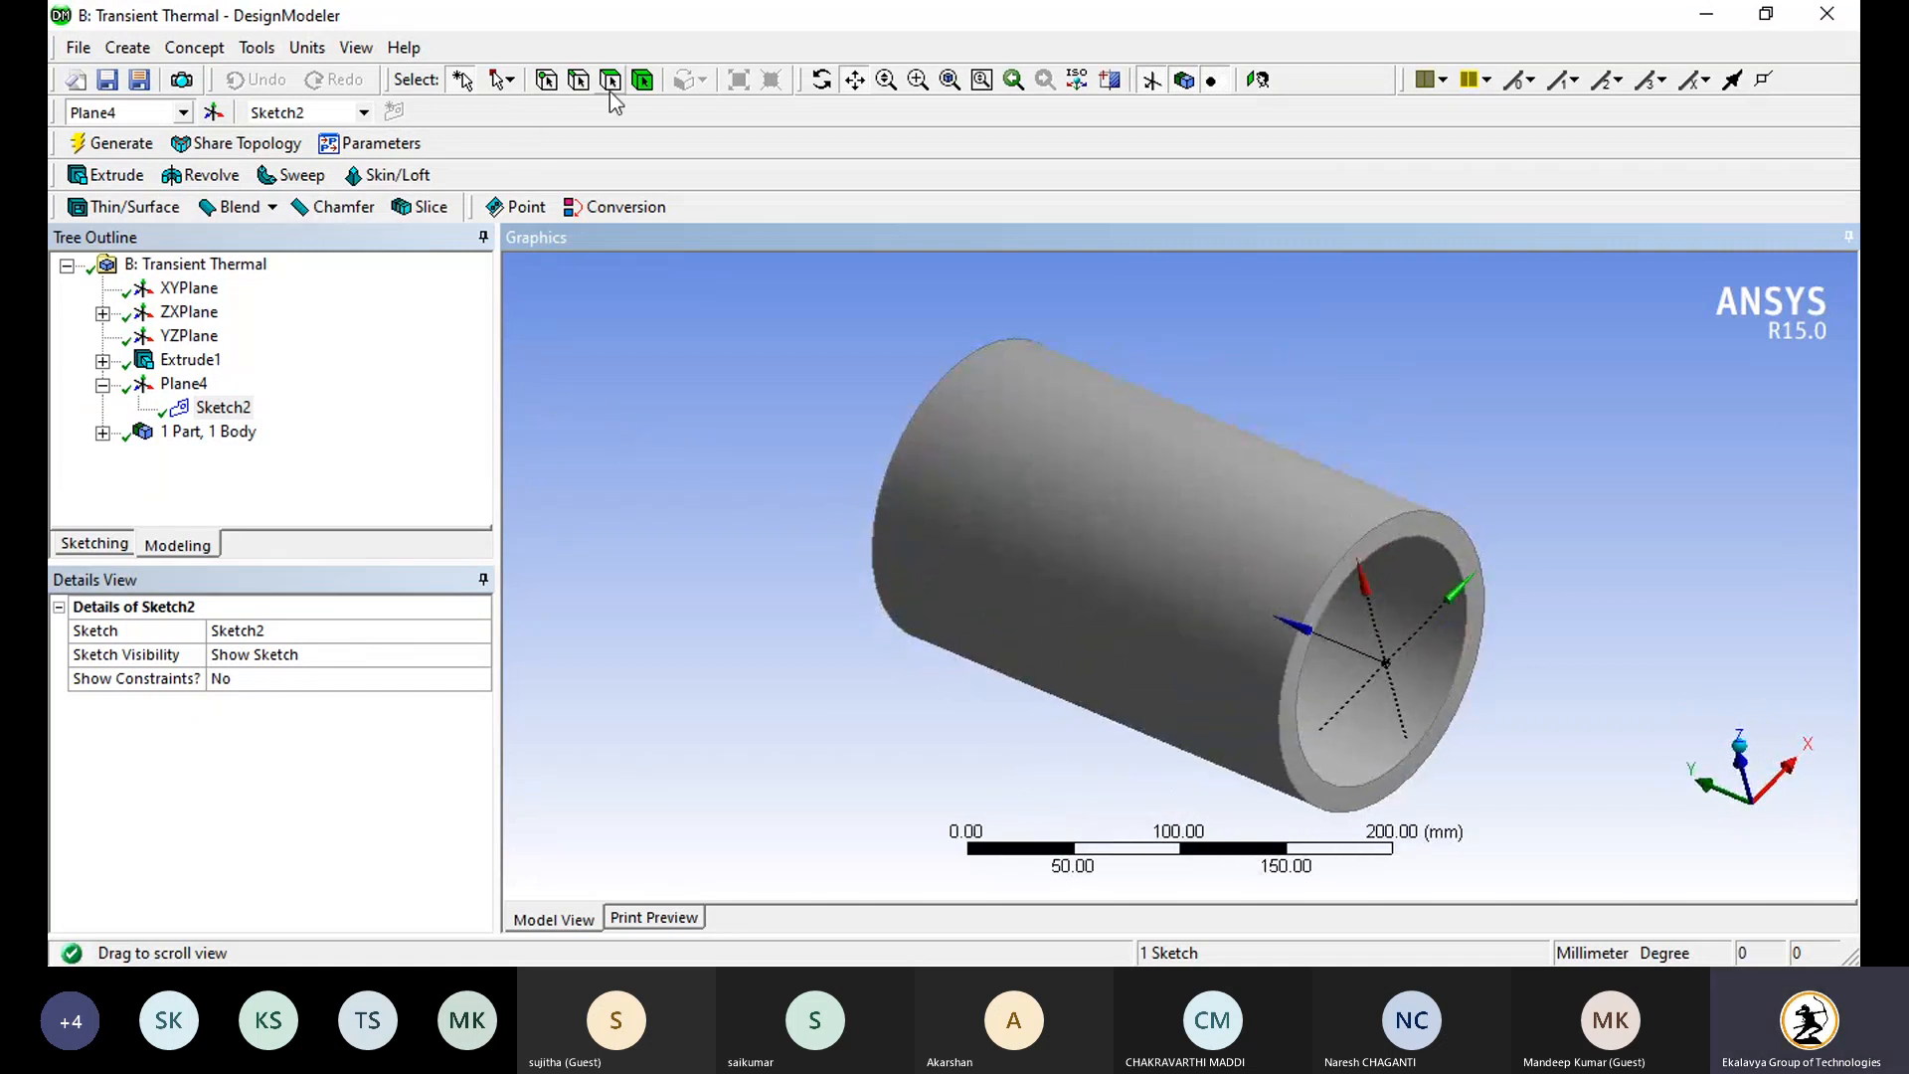
left_click(1420, 522)
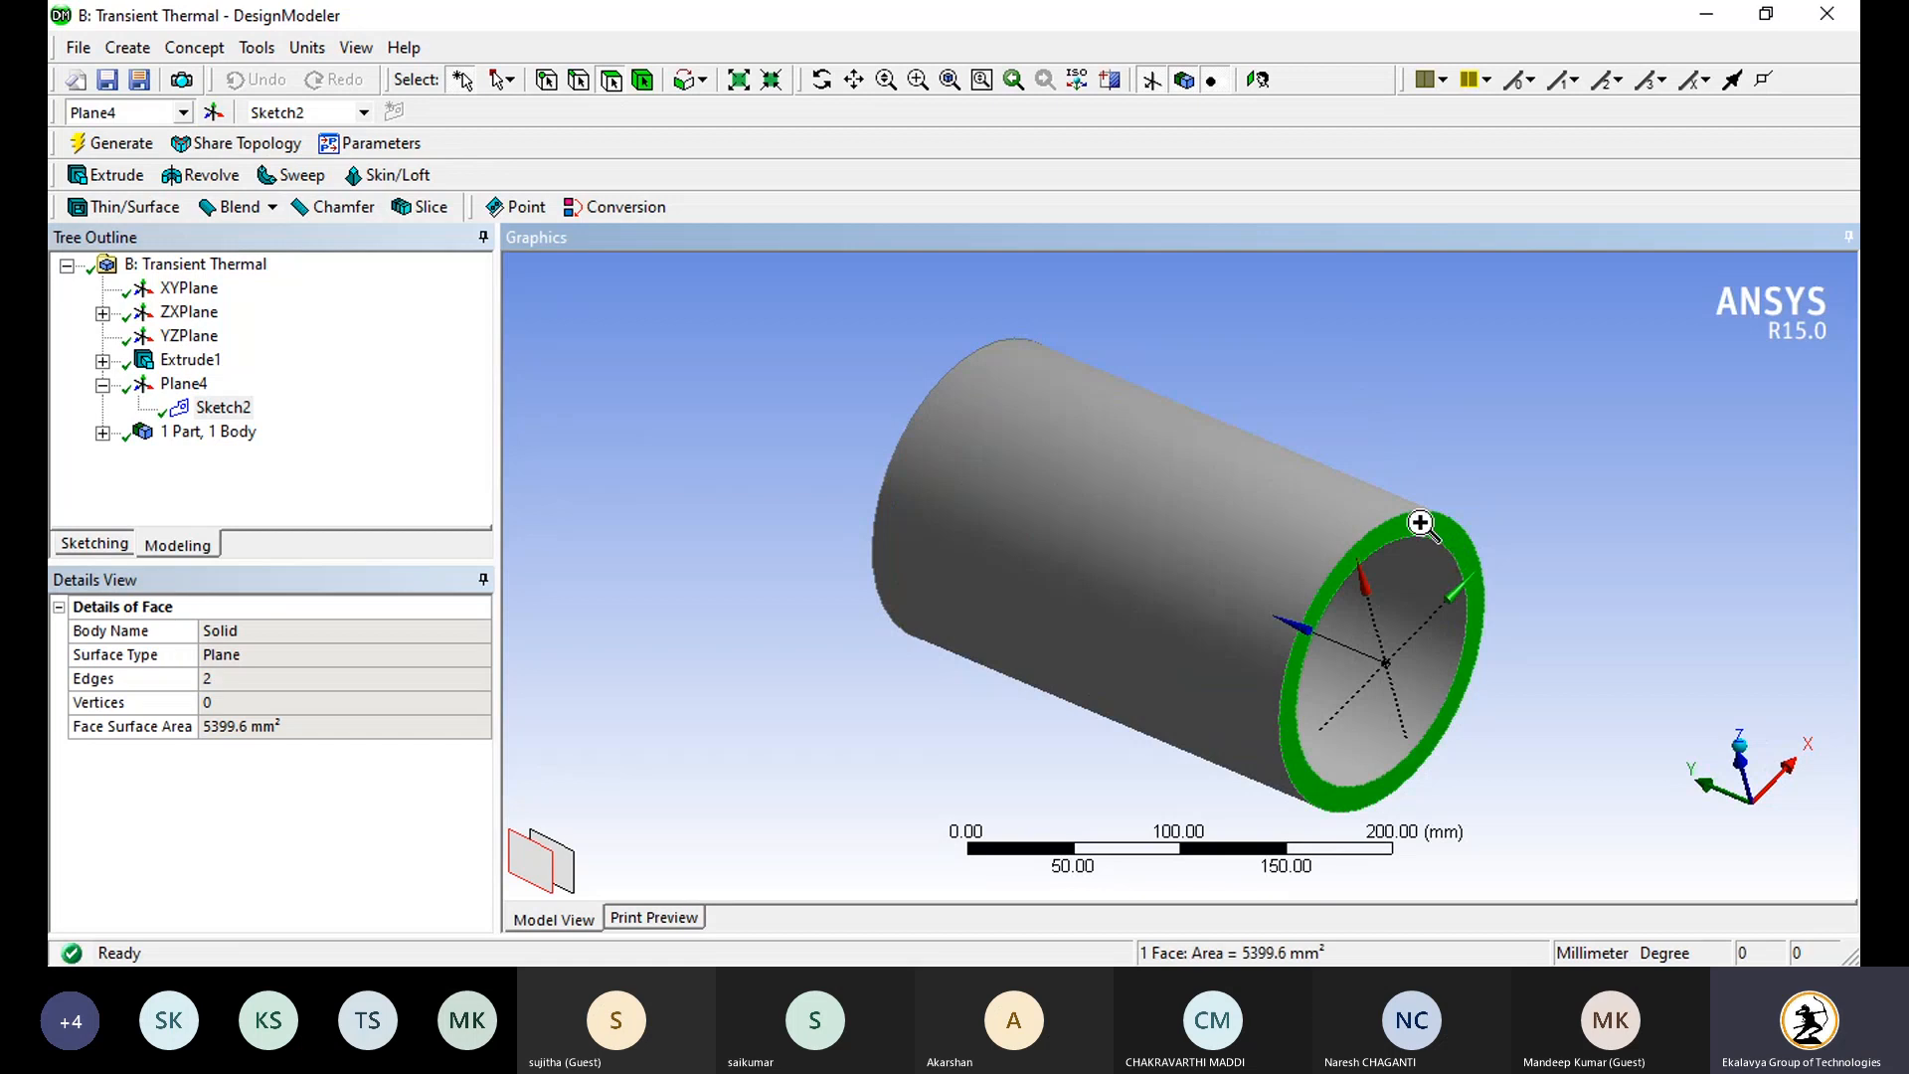
right_click(1422, 524)
left_click(1447, 620)
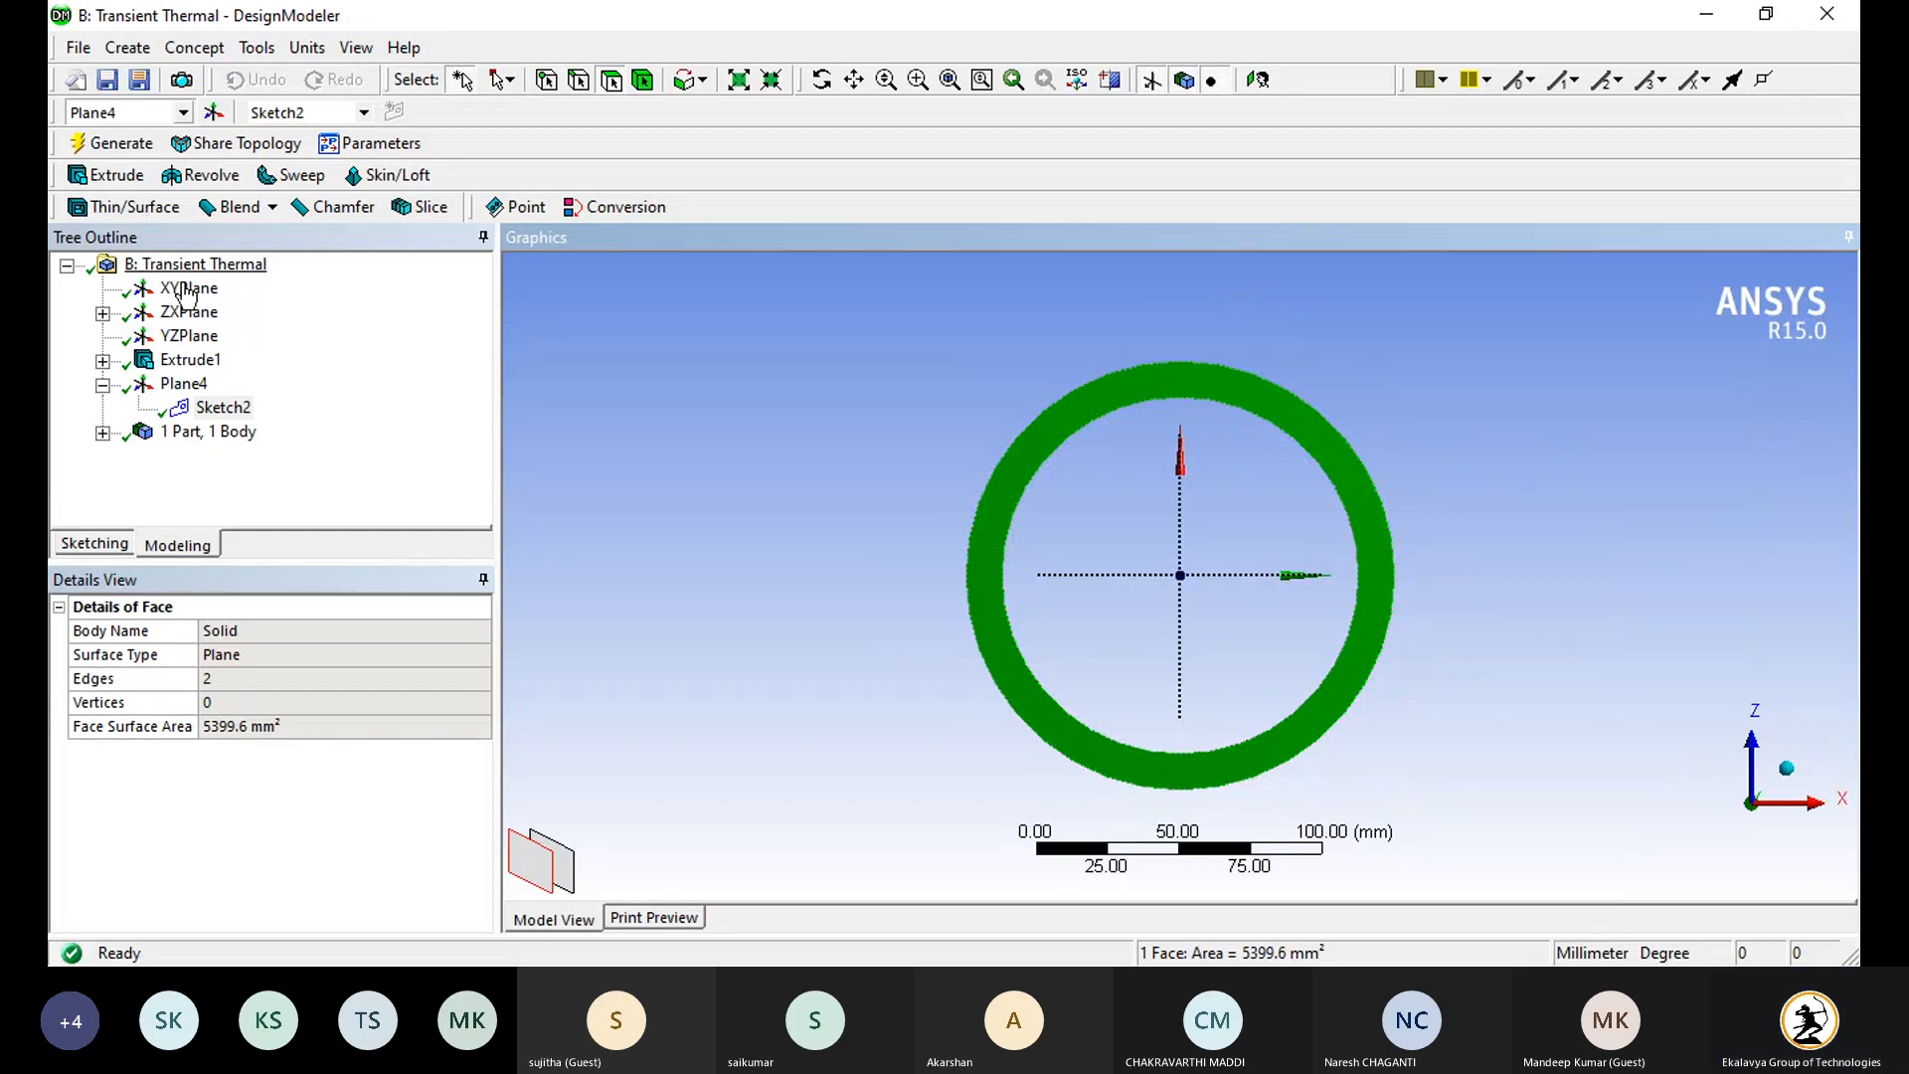
left_click(94, 545)
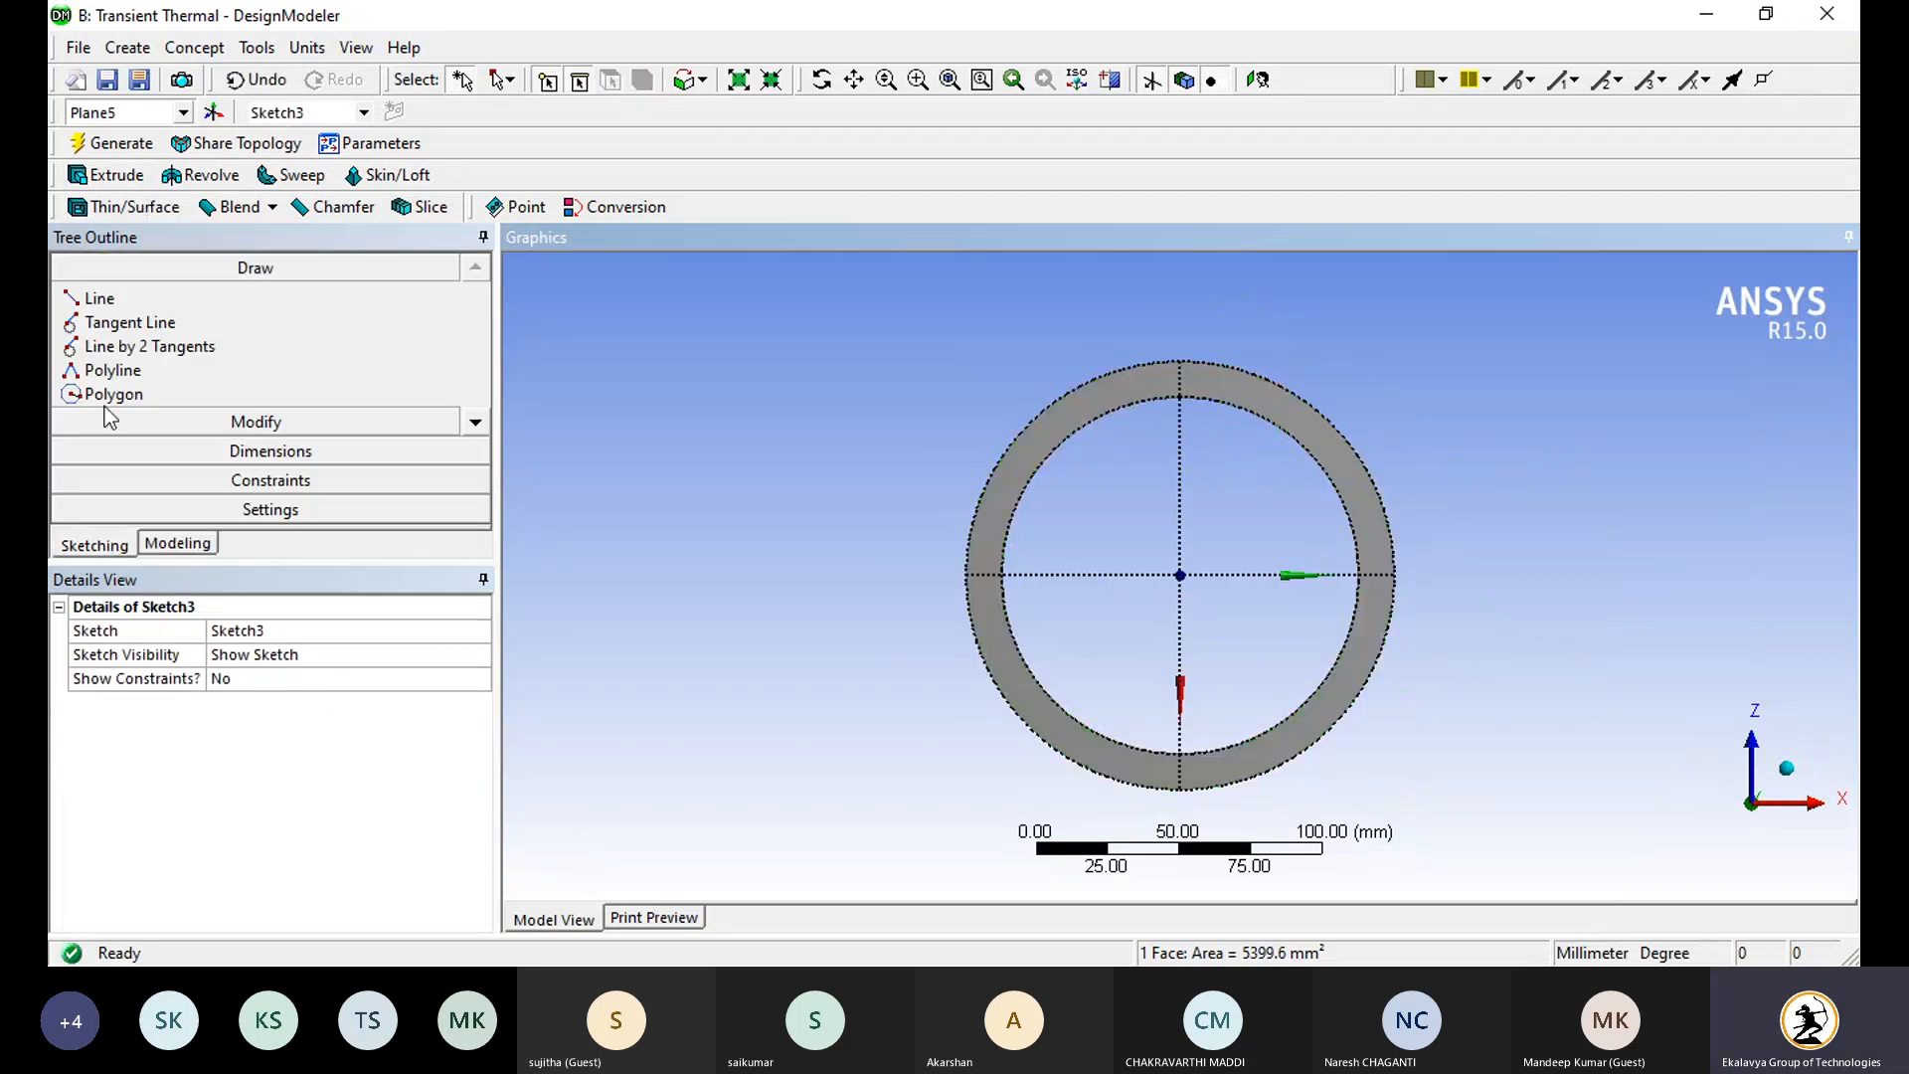
Step: Sketch a rectangle around the hollow cylinder's ring-shaped end face
left_click(475, 421)
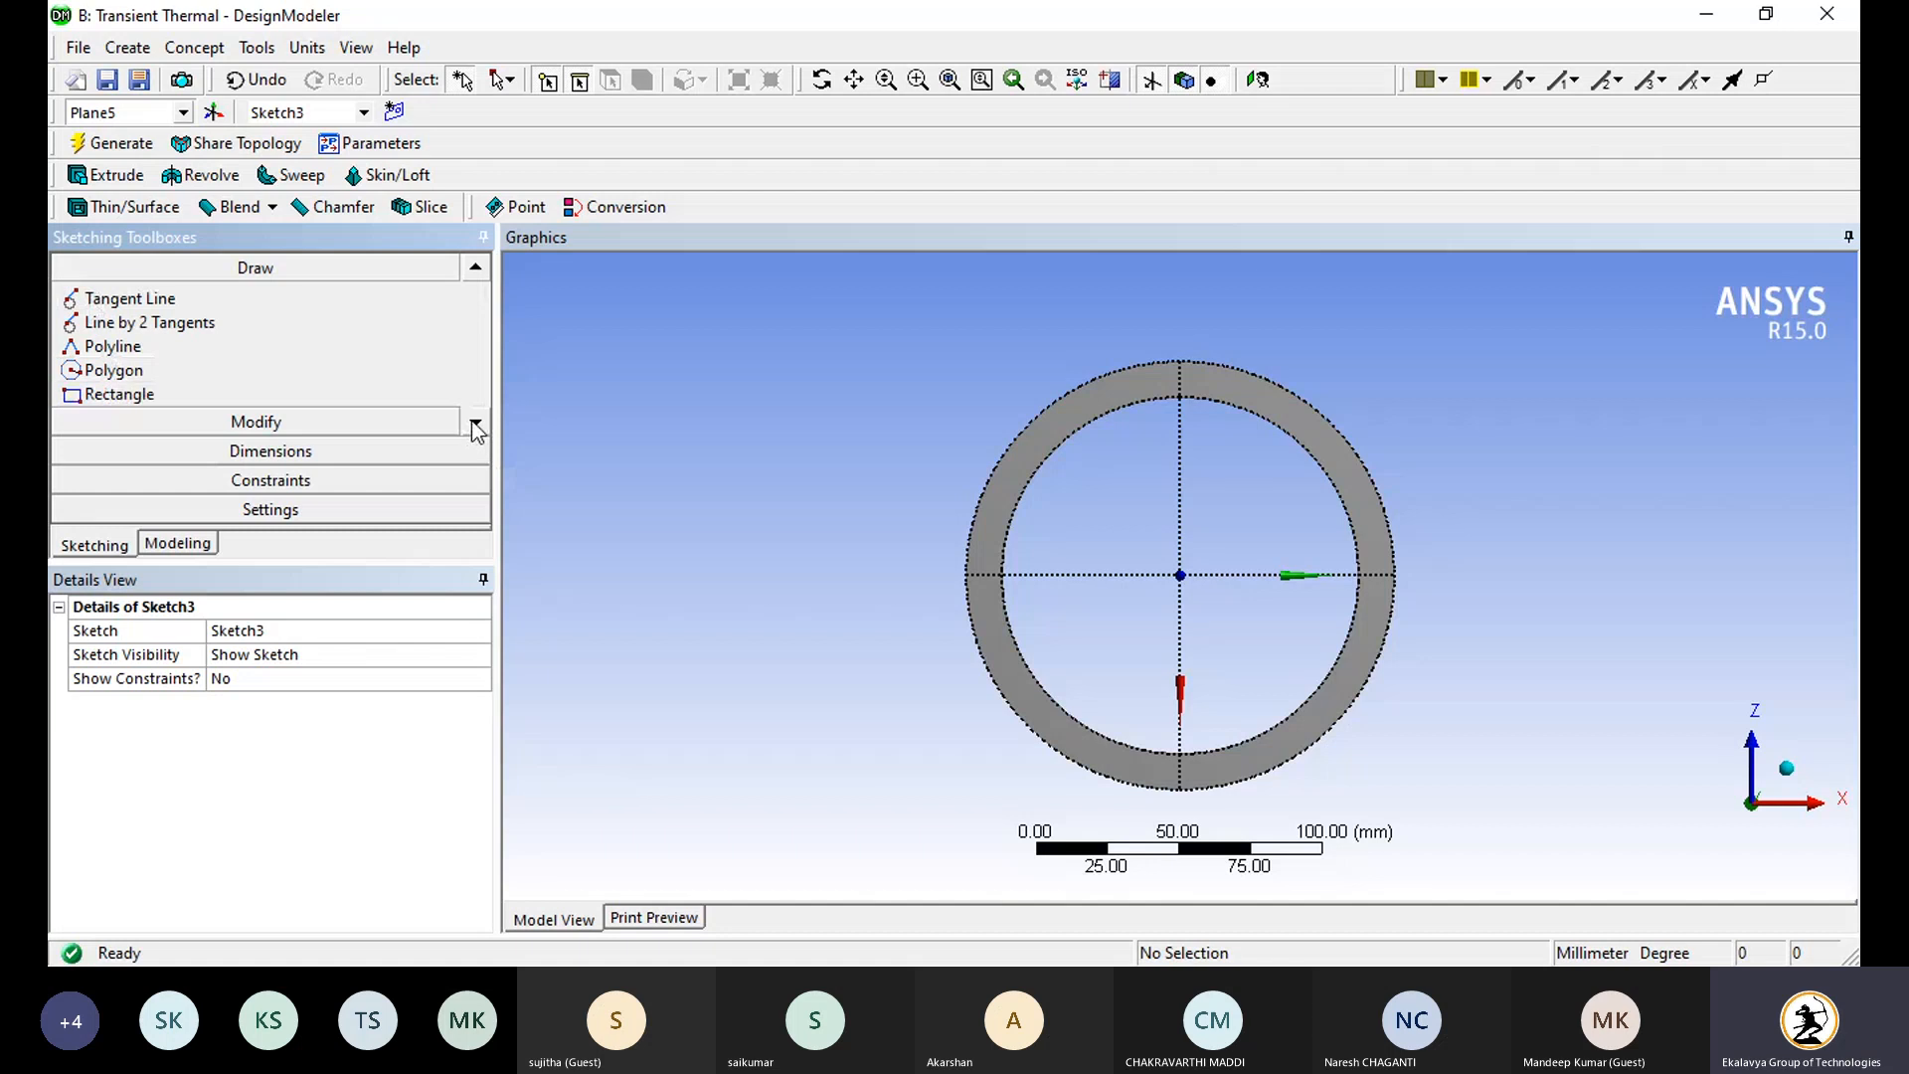
left_click(475, 421)
left_click(119, 371)
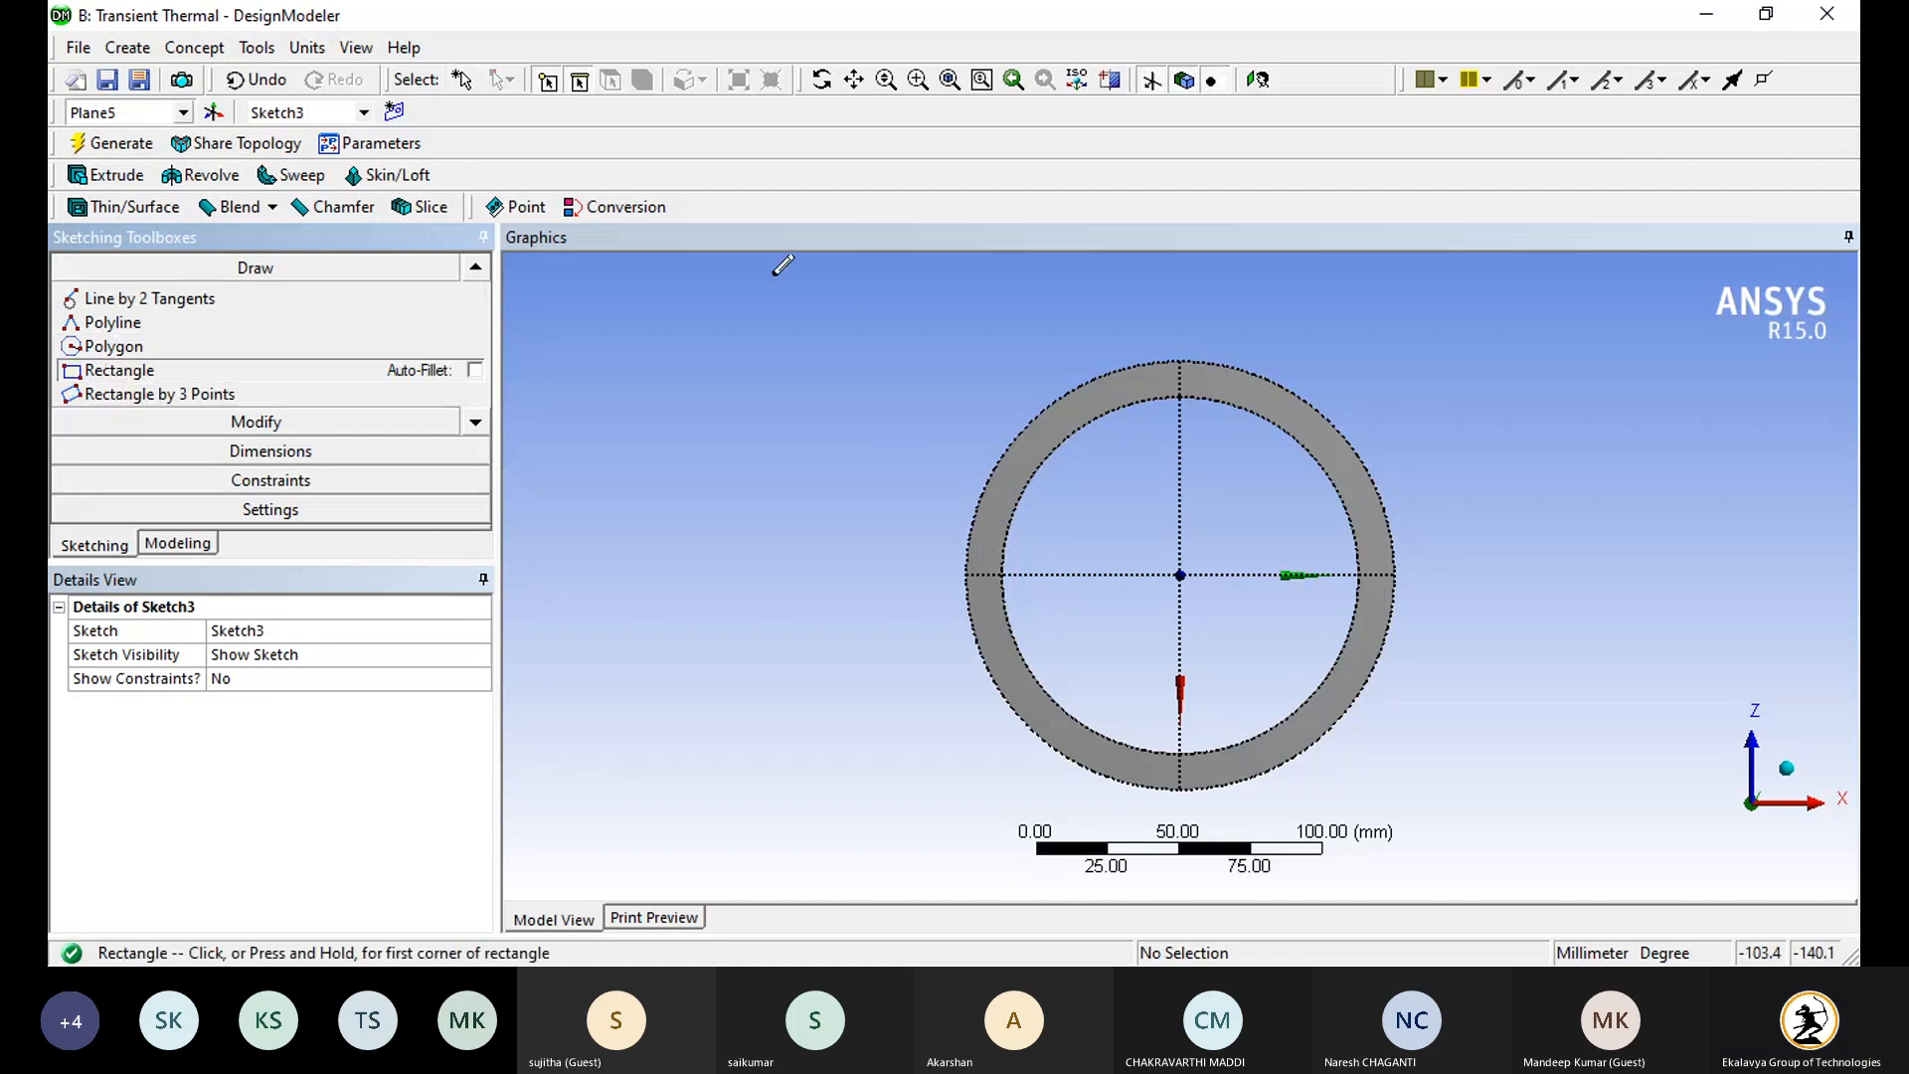
left_click(686, 285)
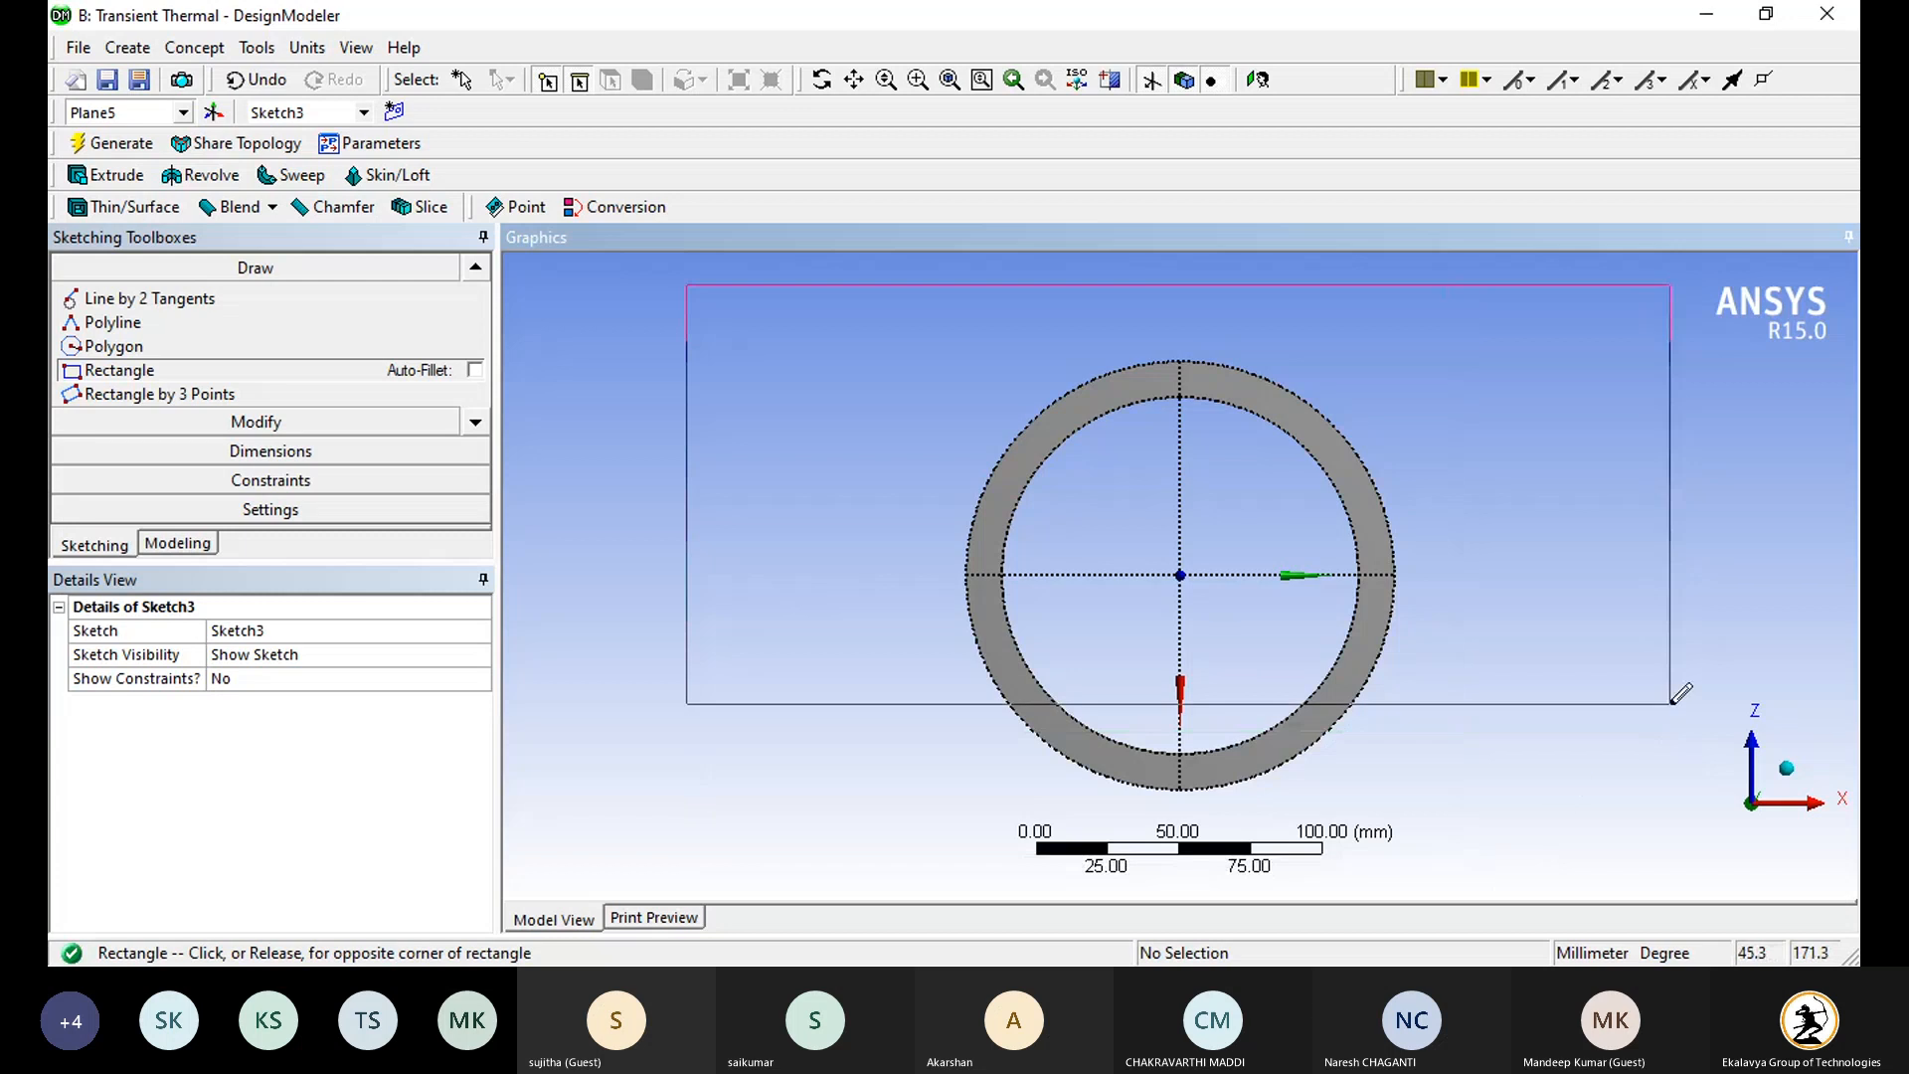
Step: Extrude the rectangle sketch at the tube's end with a depth of 2.5 mm
mouse_move(1487, 746)
middle_mouse_down()
mouse_move(1372, 716)
mouse_move(1392, 766)
mouse_move(1342, 913)
mouse_move(1014, 686)
mouse_move(855, 657)
middle_mouse_up()
left_click(1364, 911)
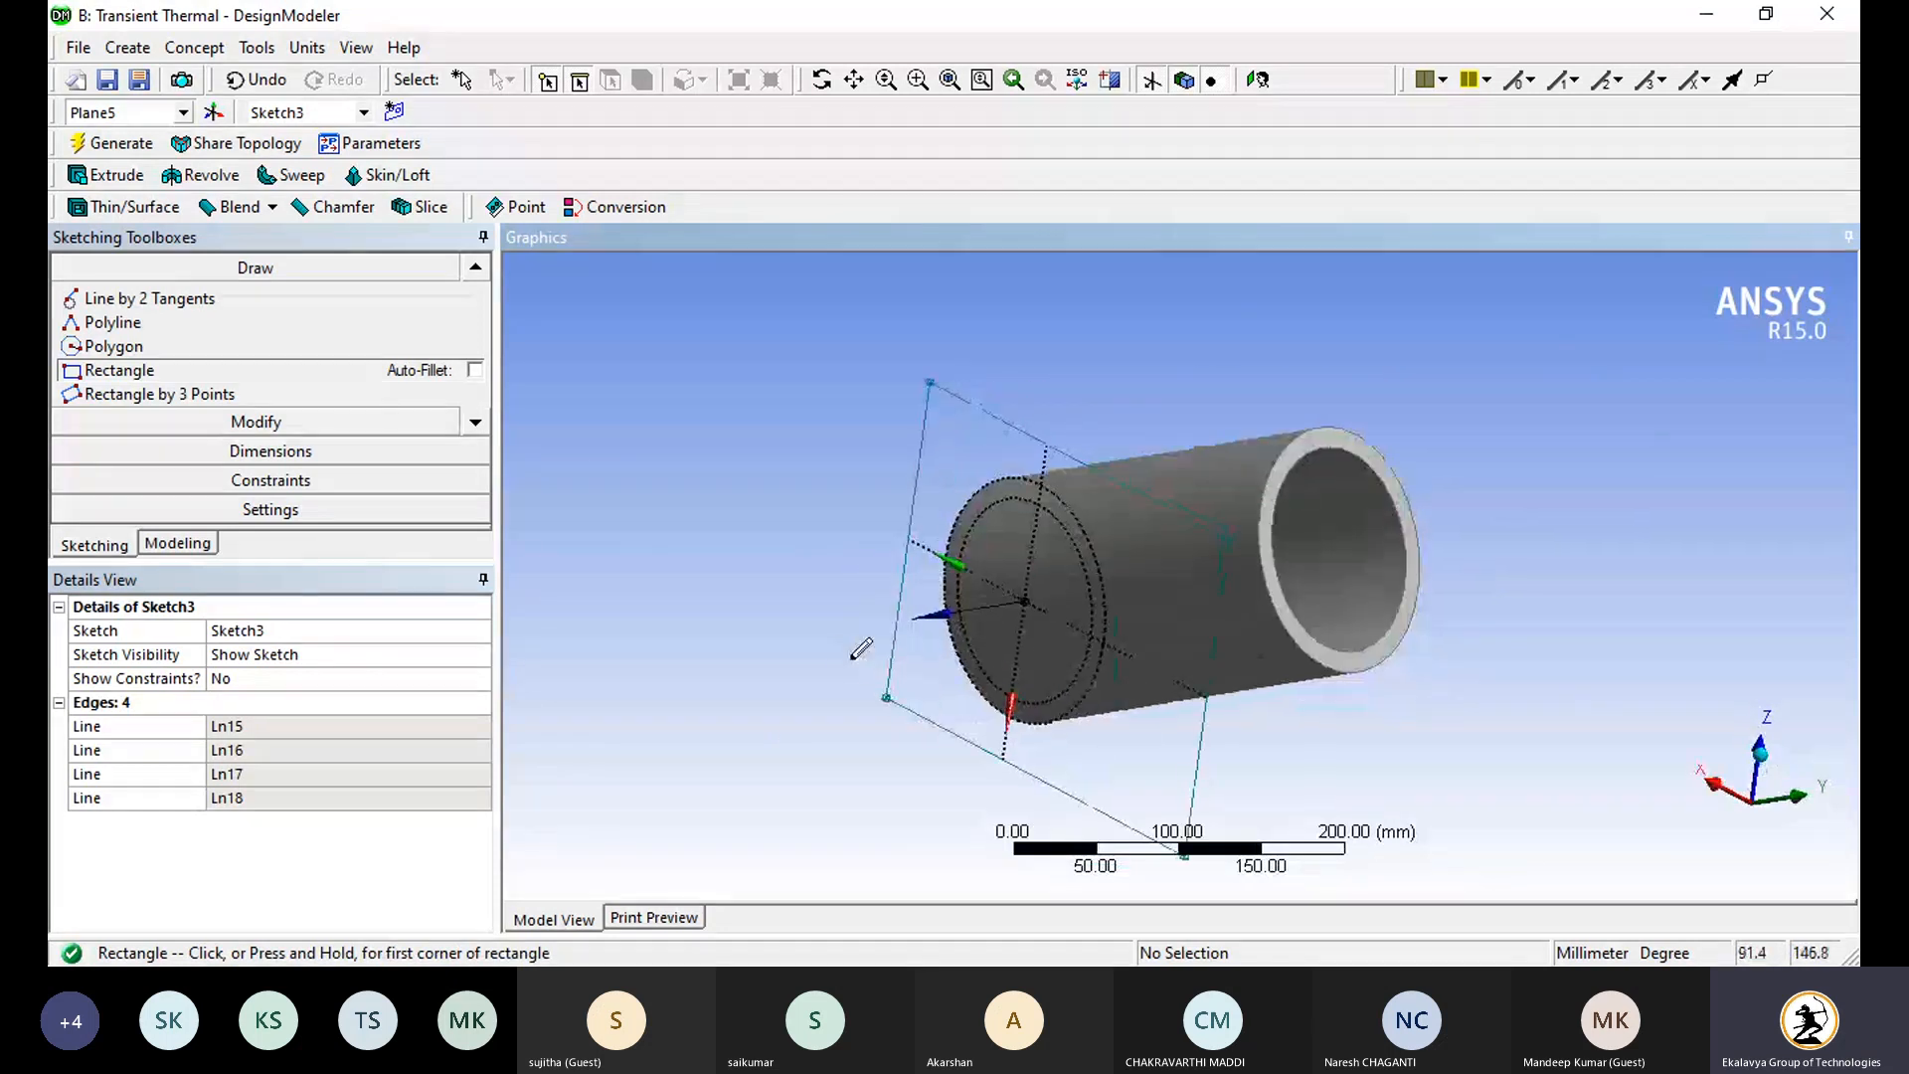
left_click(112, 143)
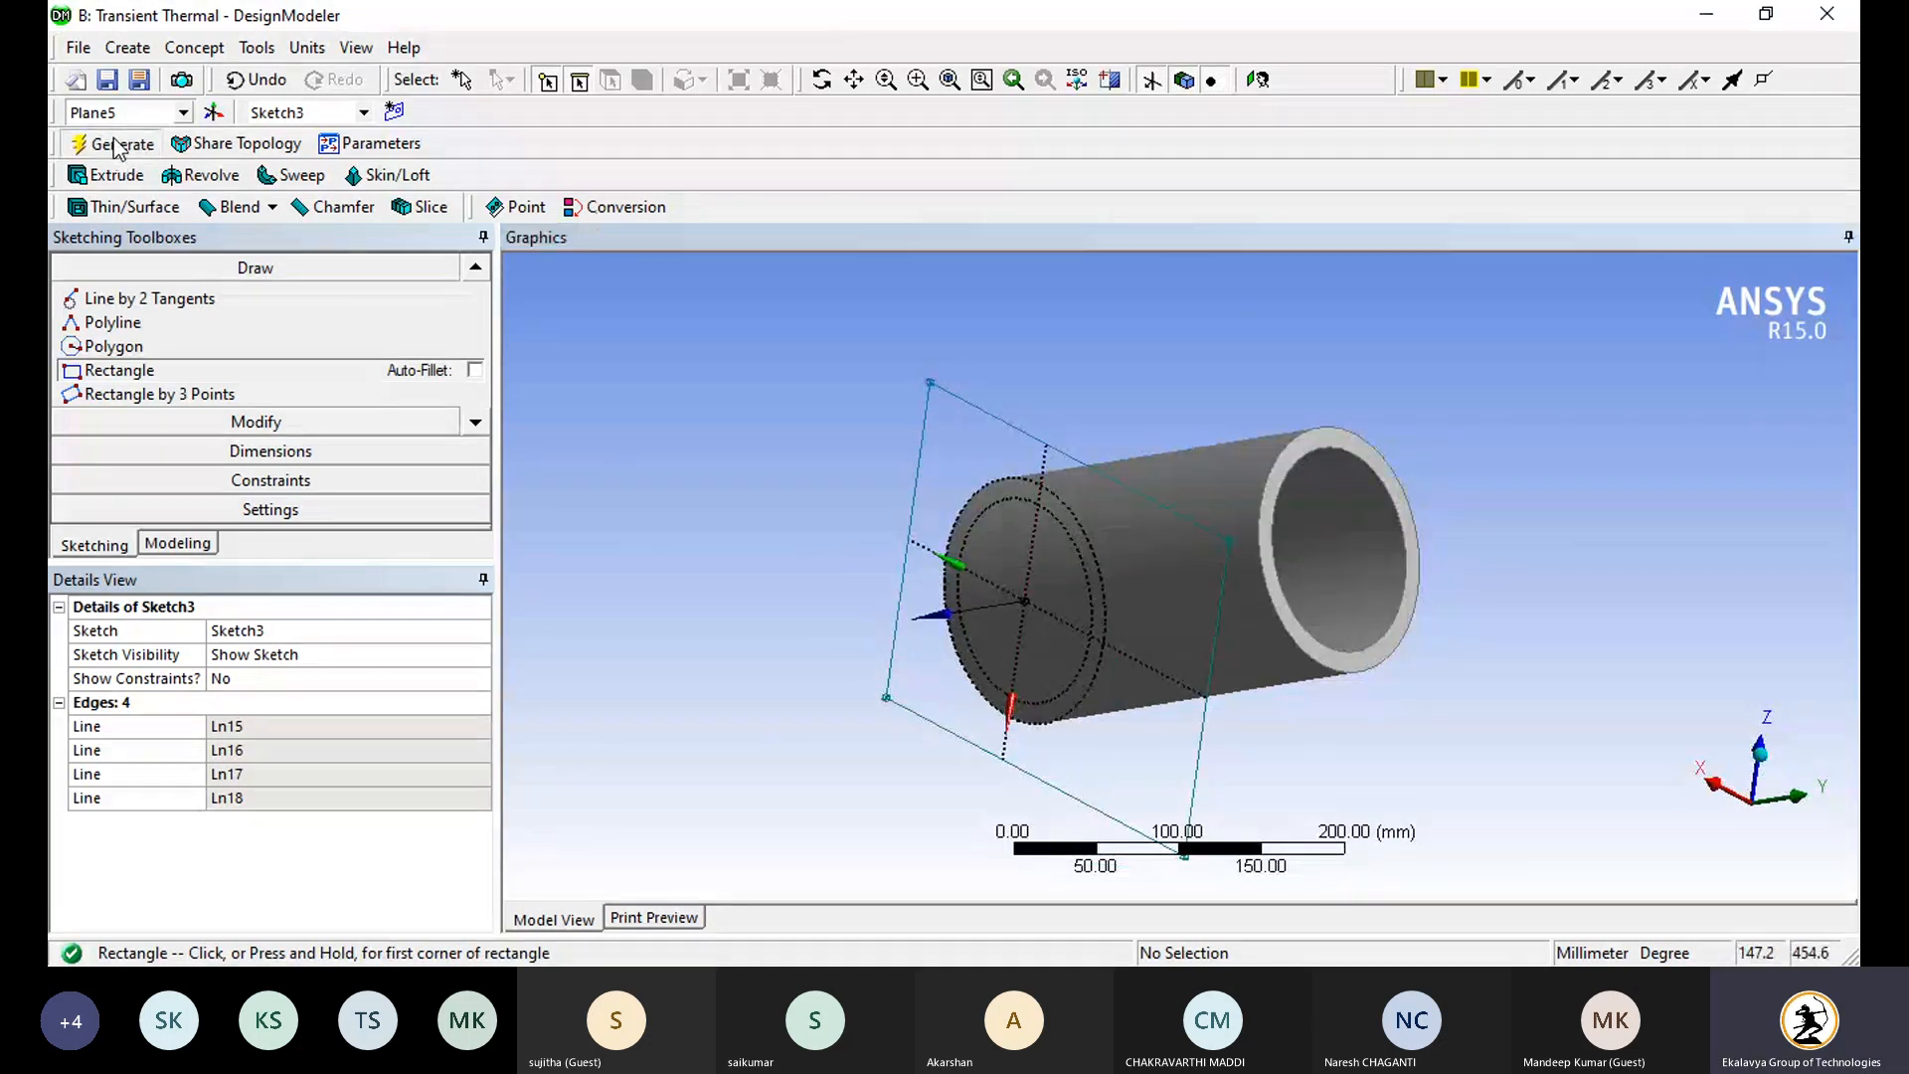
left_click(105, 175)
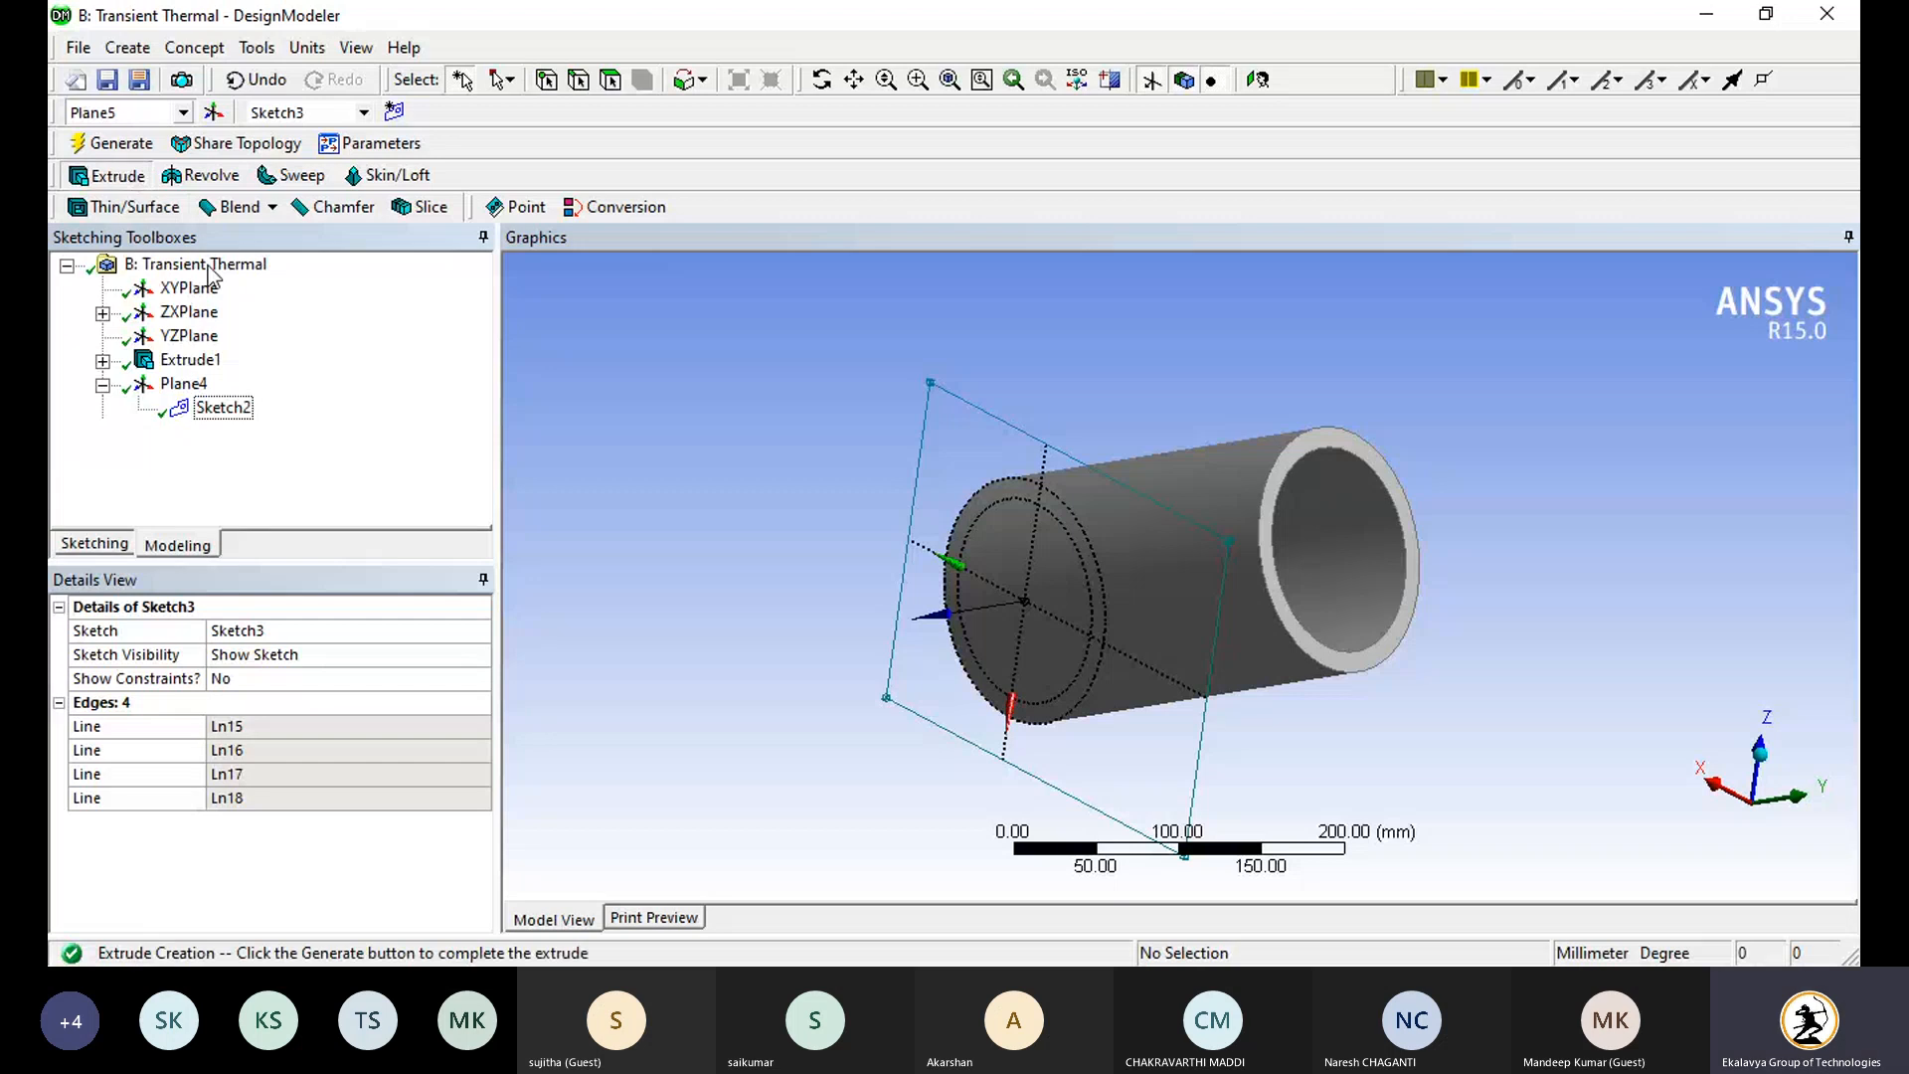
left_click(279, 654)
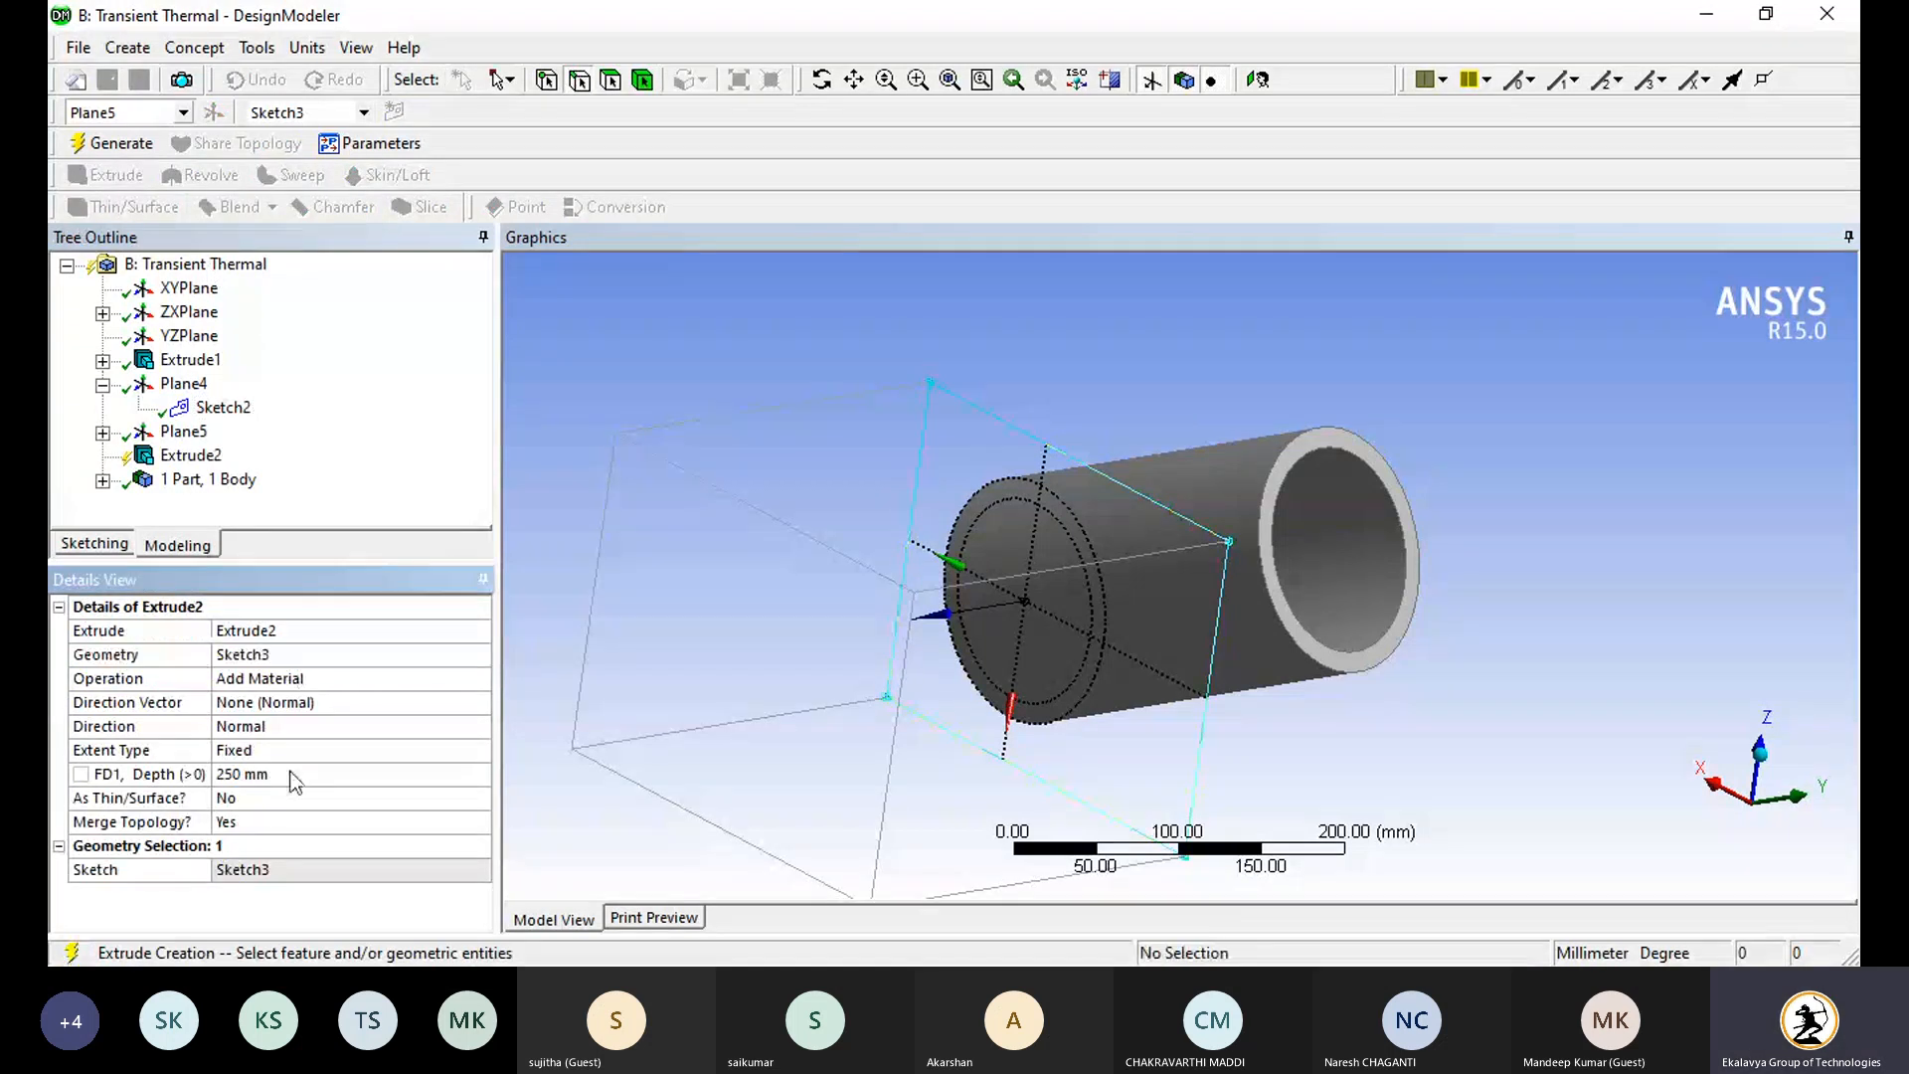
left_click(292, 774)
type("2")
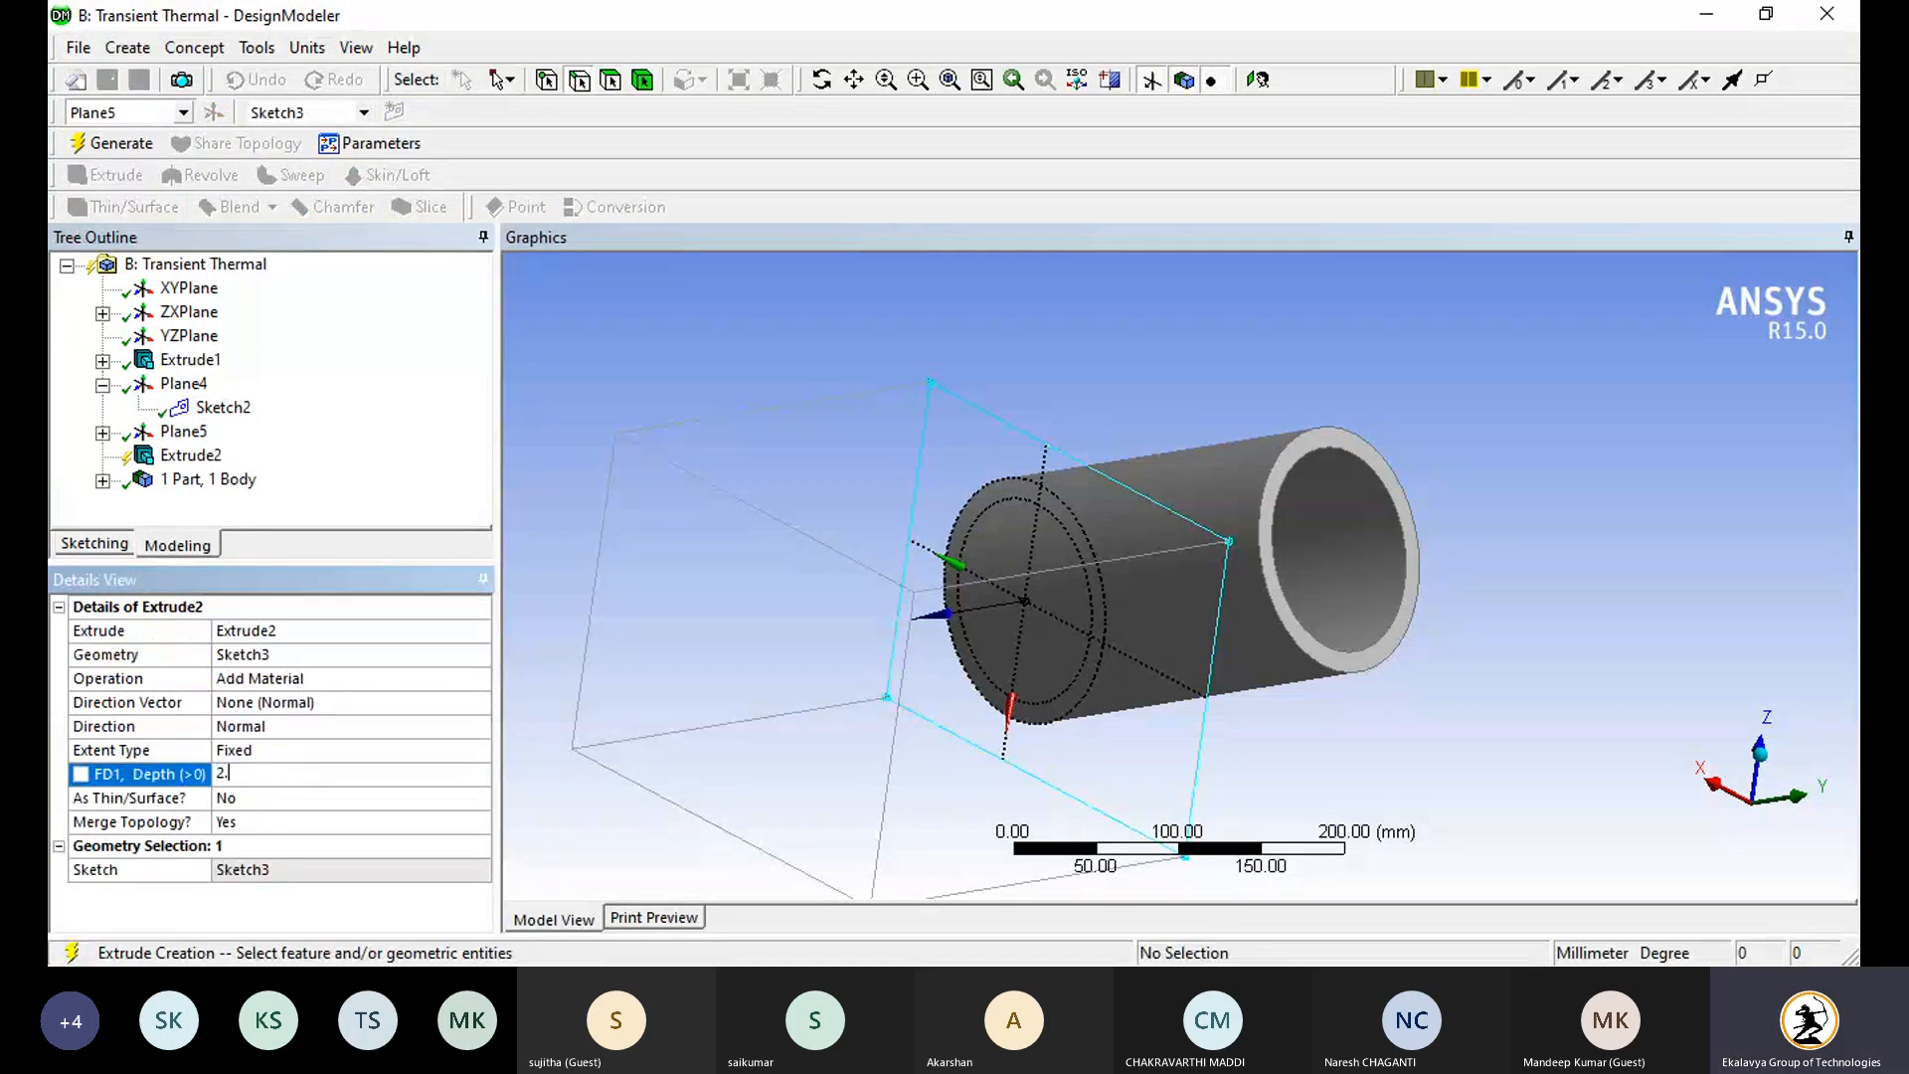
type(".5")
key("Return")
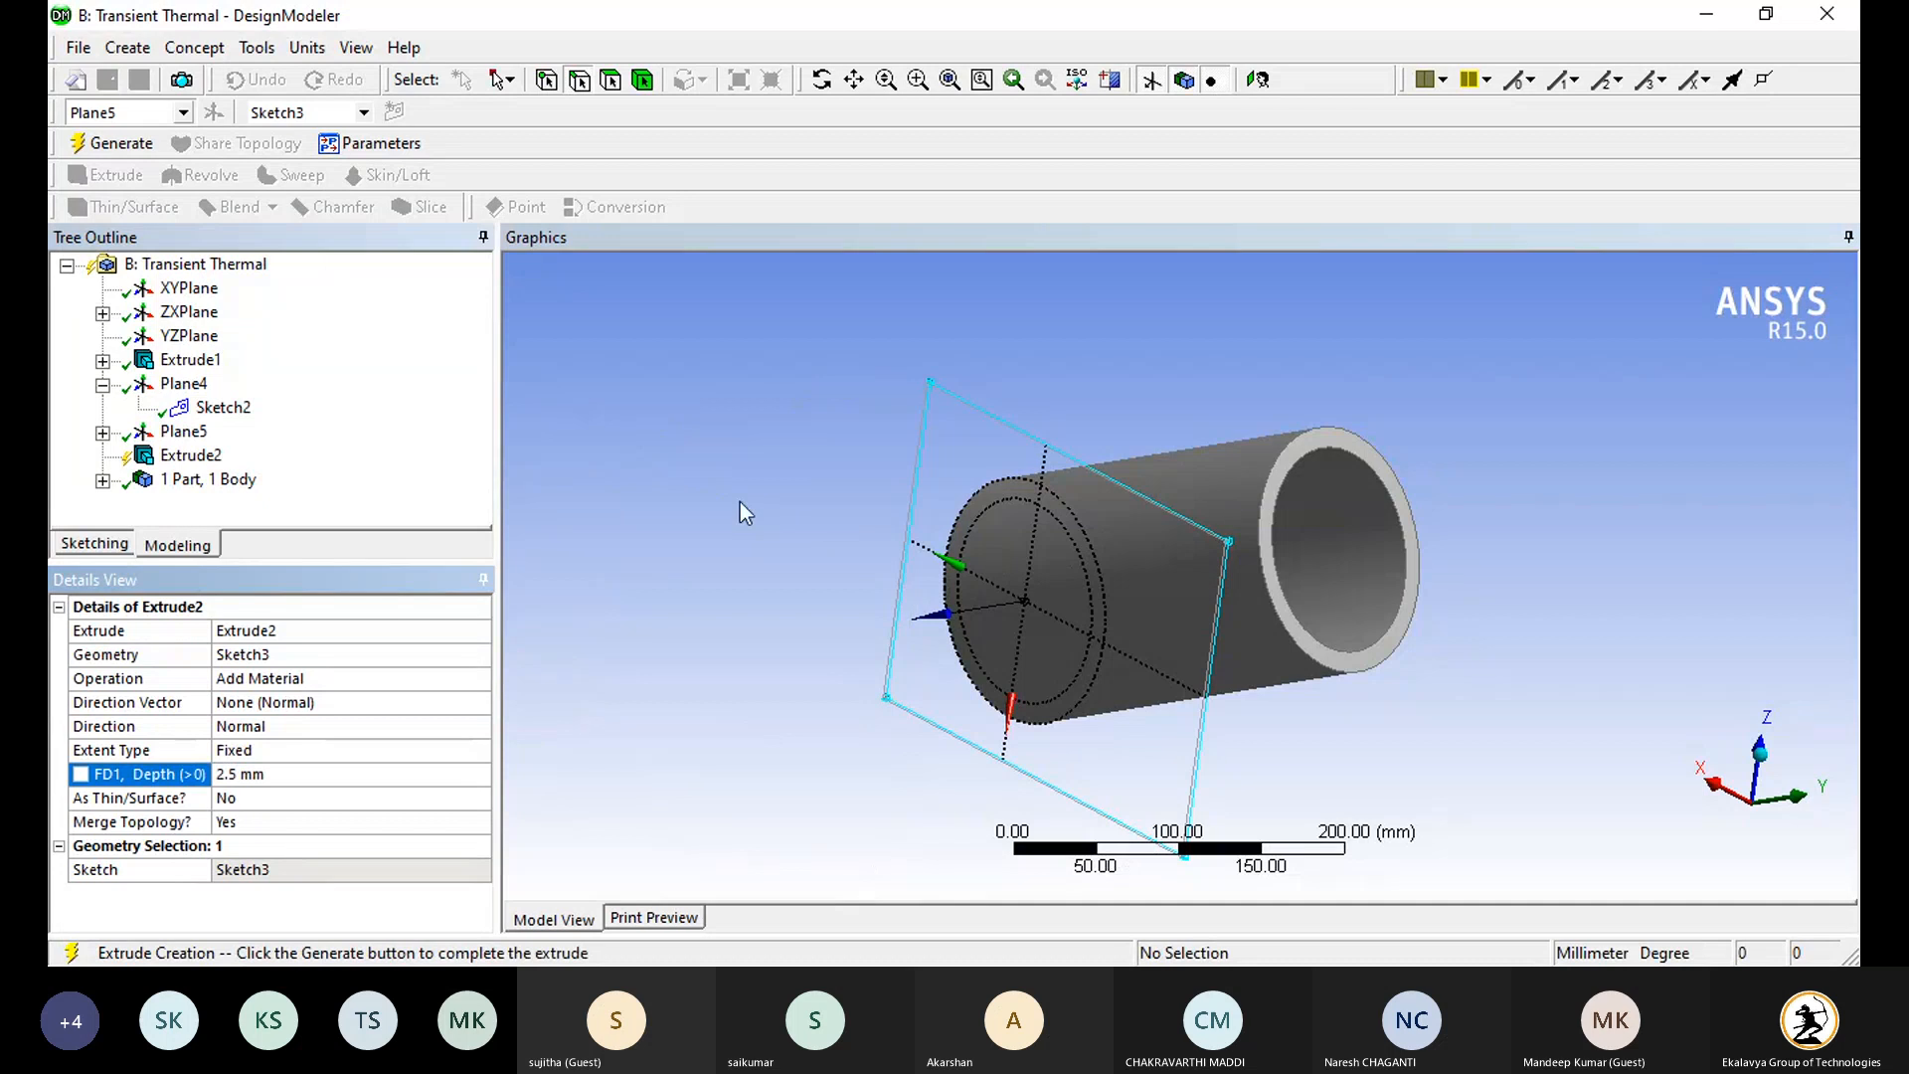
Step: Set the plate extrusion's direction to Reversed and generate it with Add Material
middle_click_drag(740, 504, 899, 567)
left_click(319, 677)
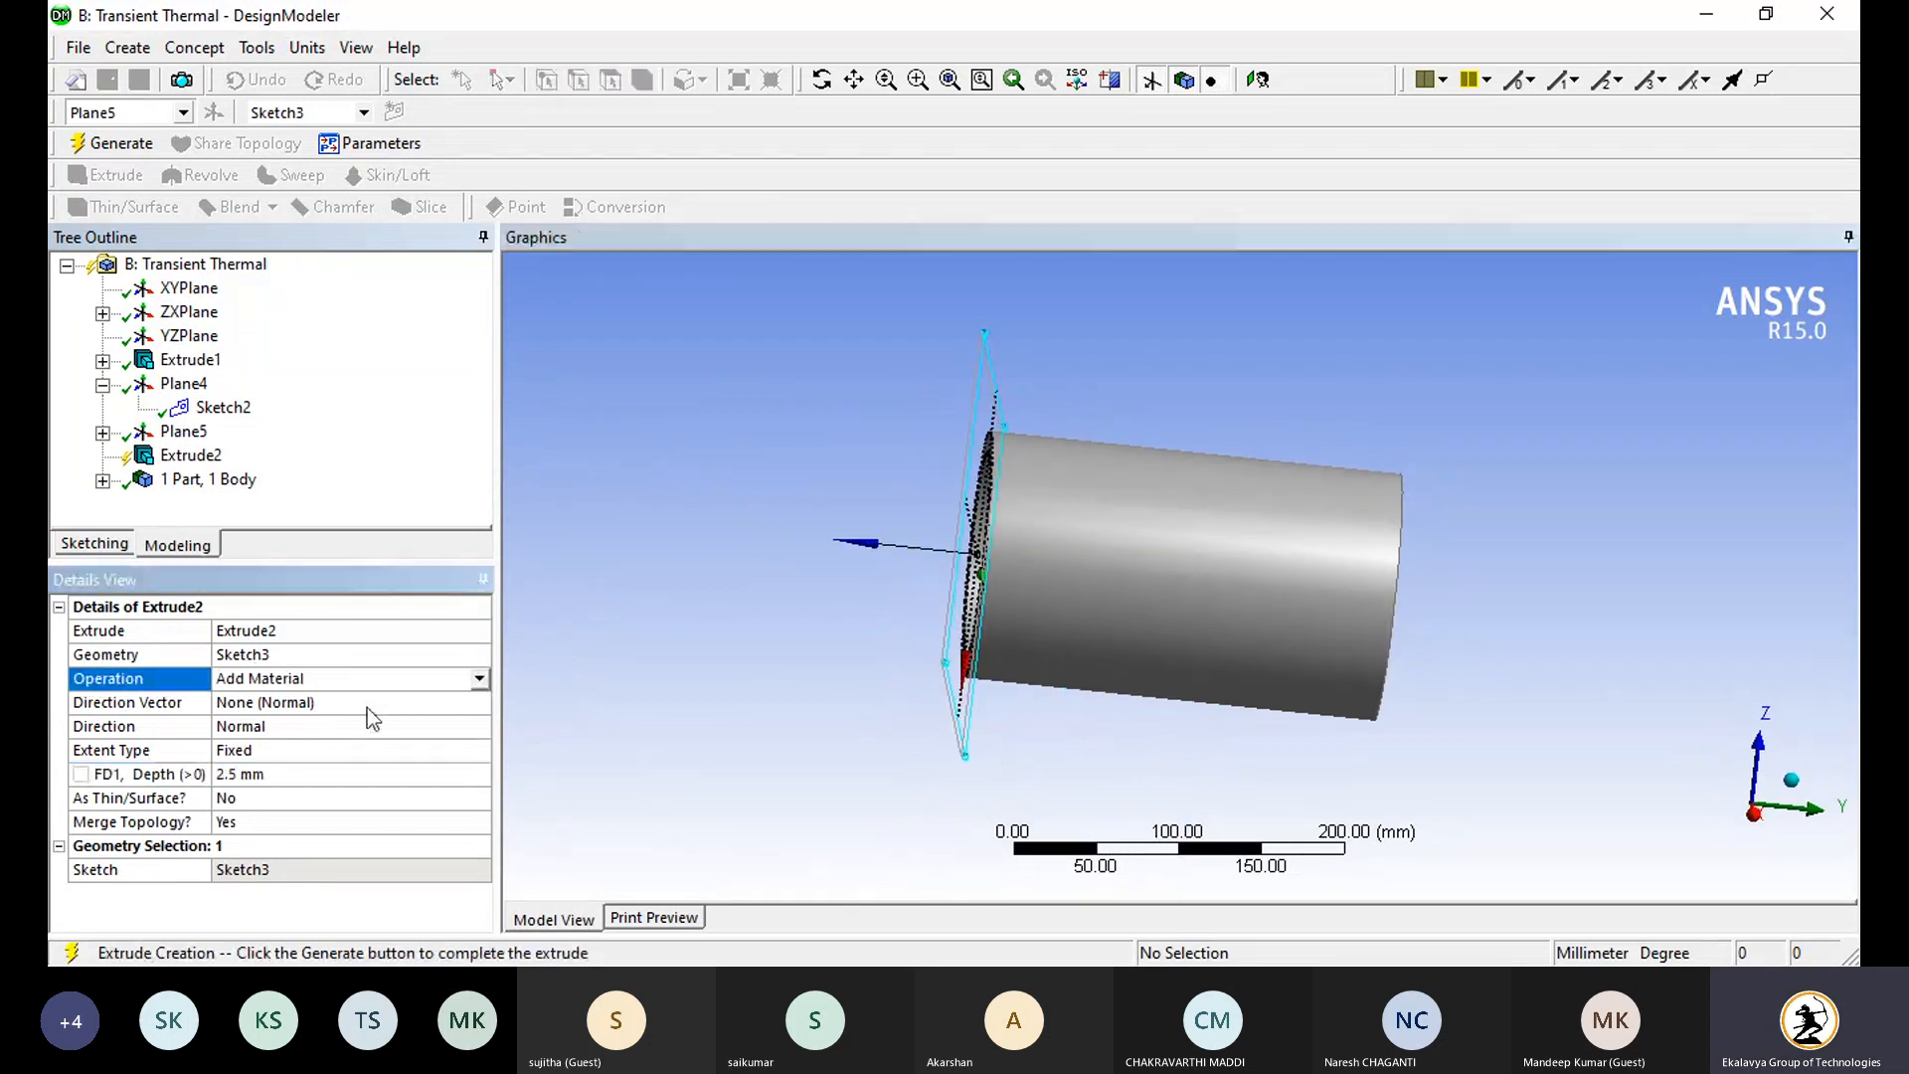
left_click(367, 705)
left_click(366, 726)
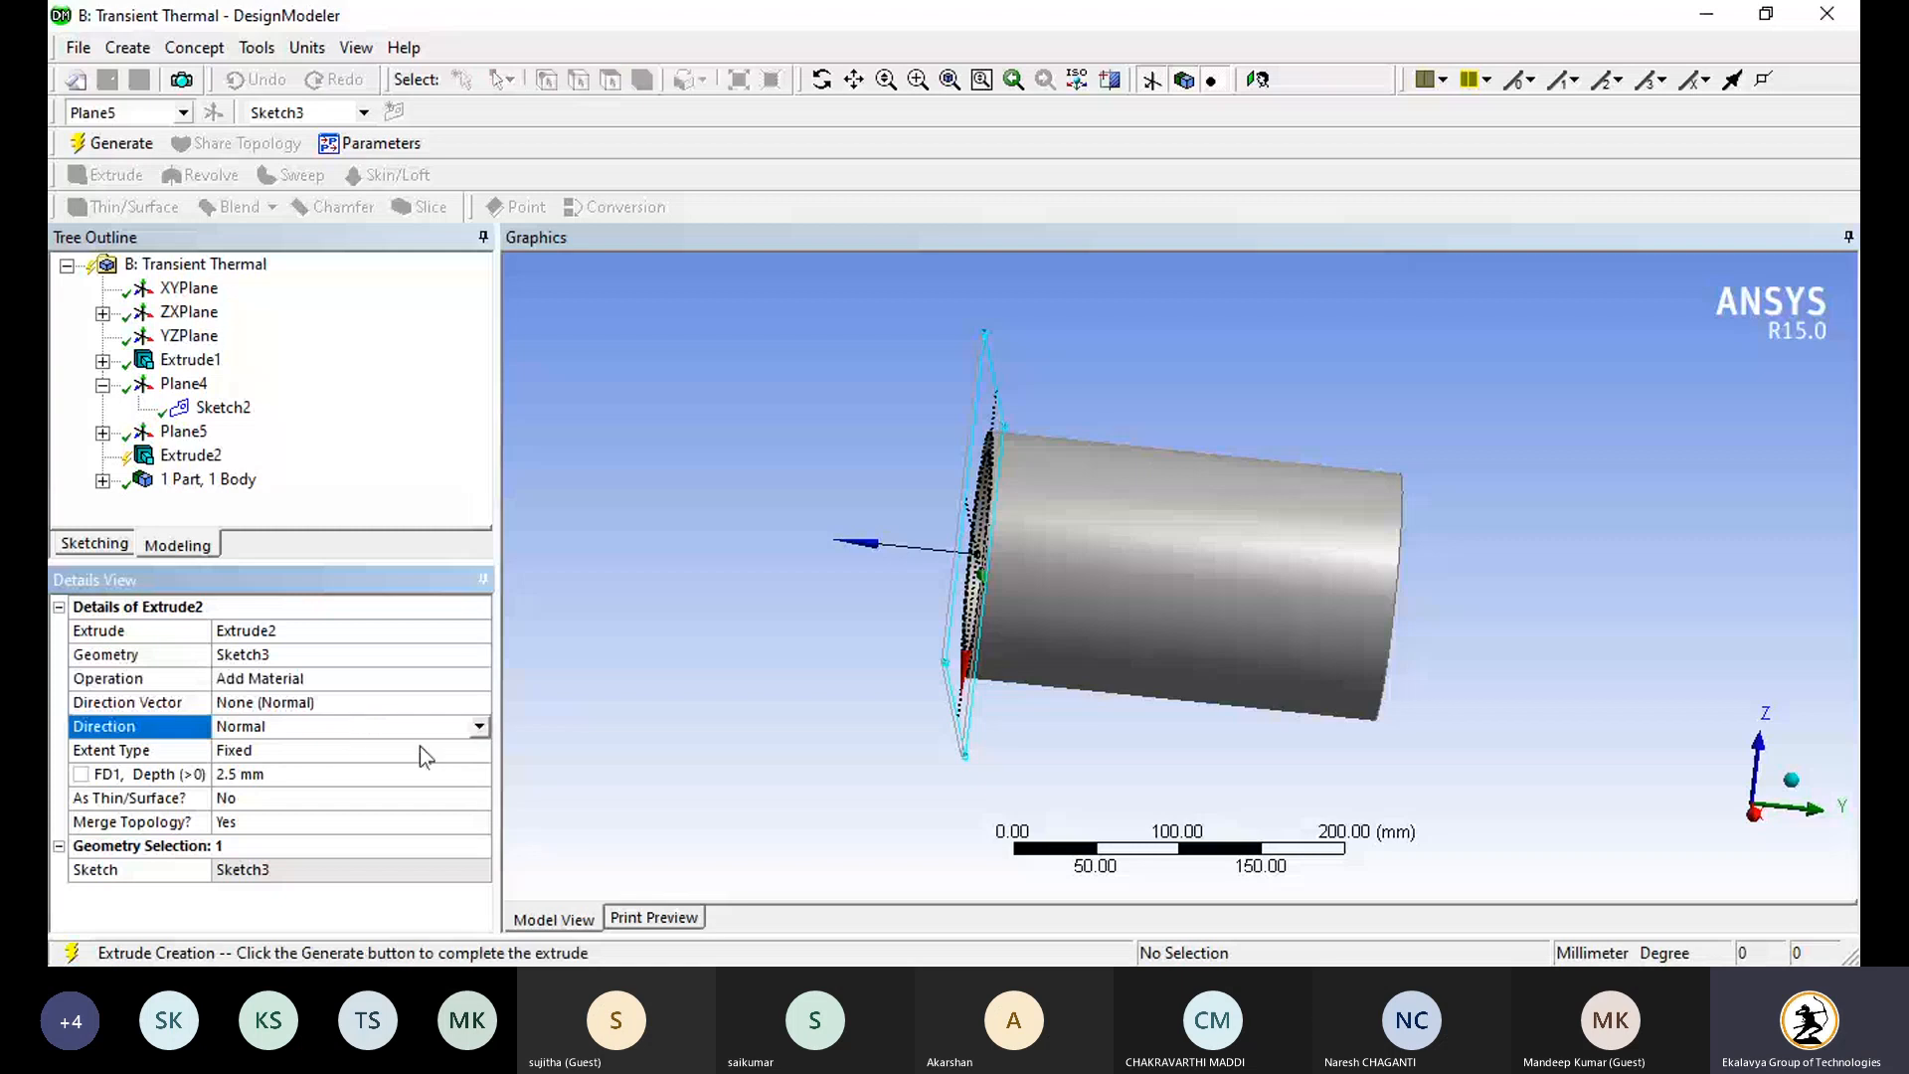
left_click(479, 727)
left_click(303, 777)
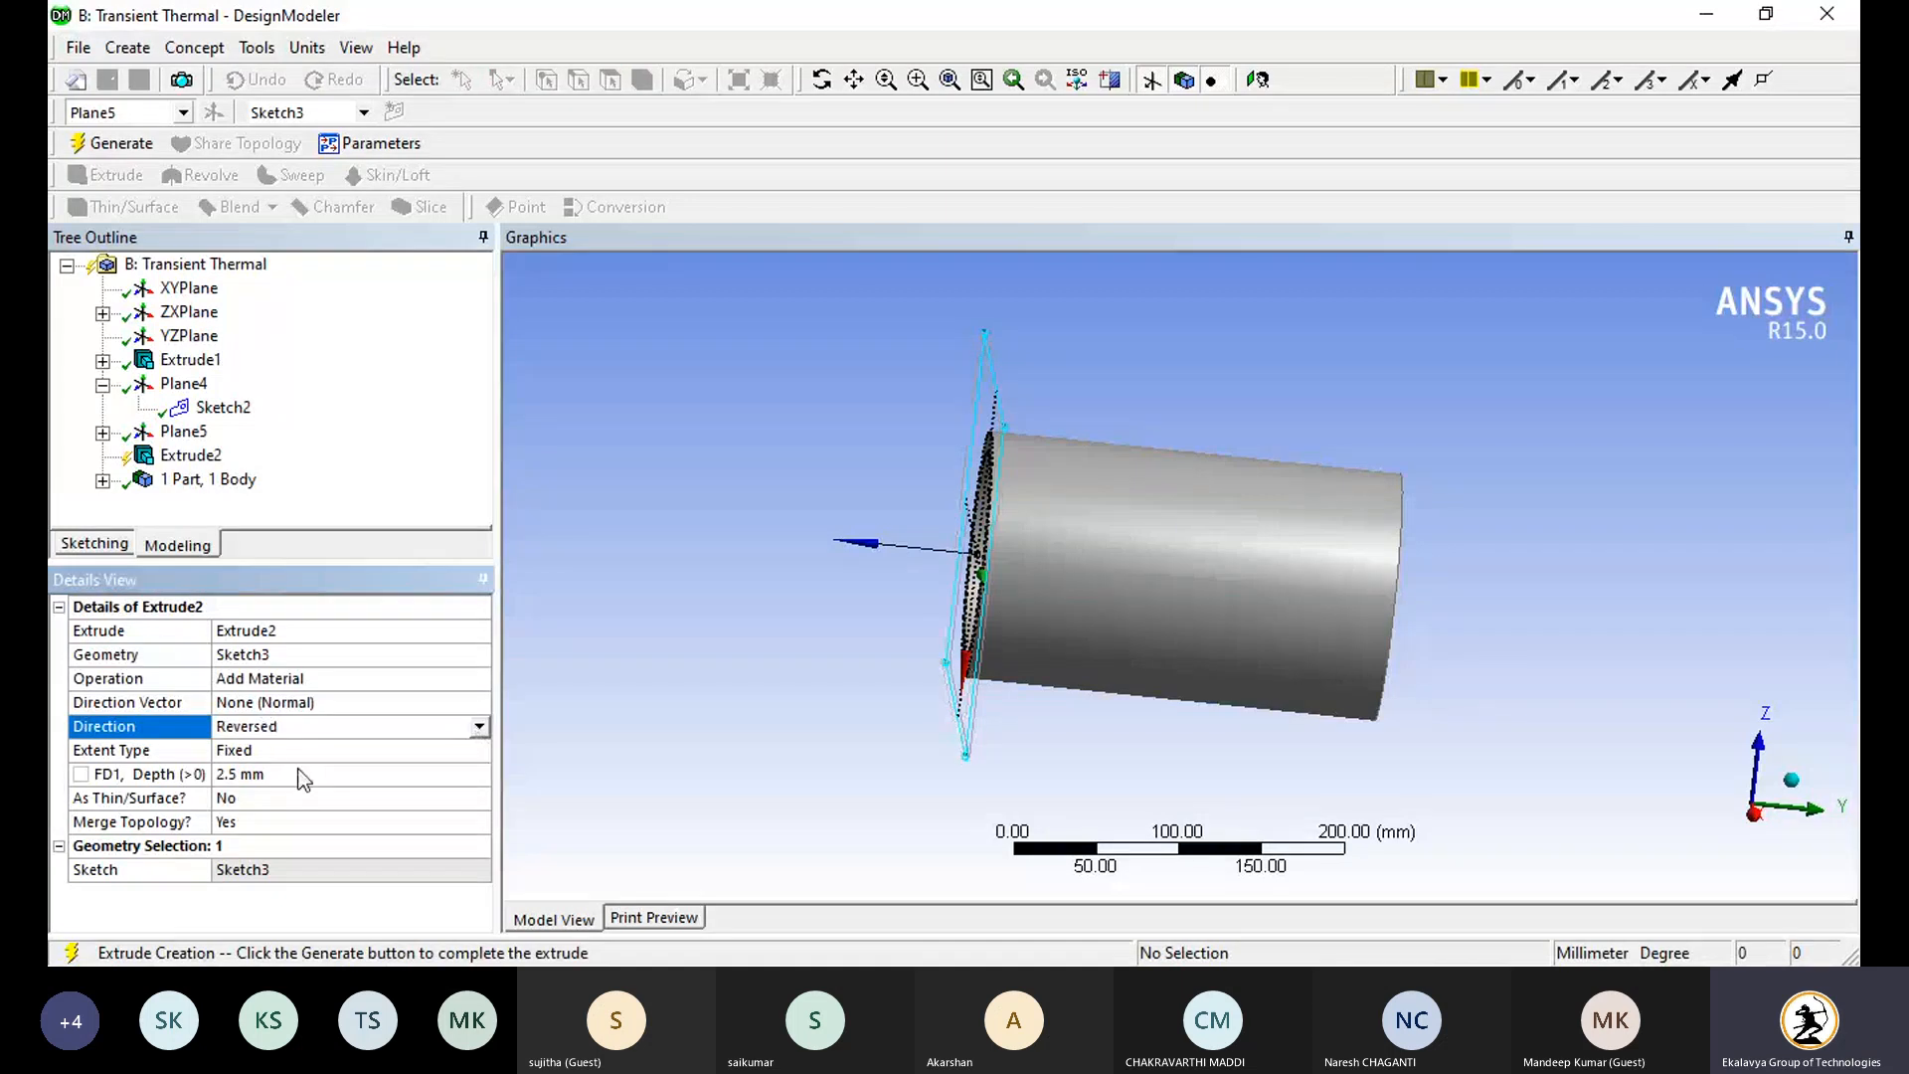
left_click(124, 146)
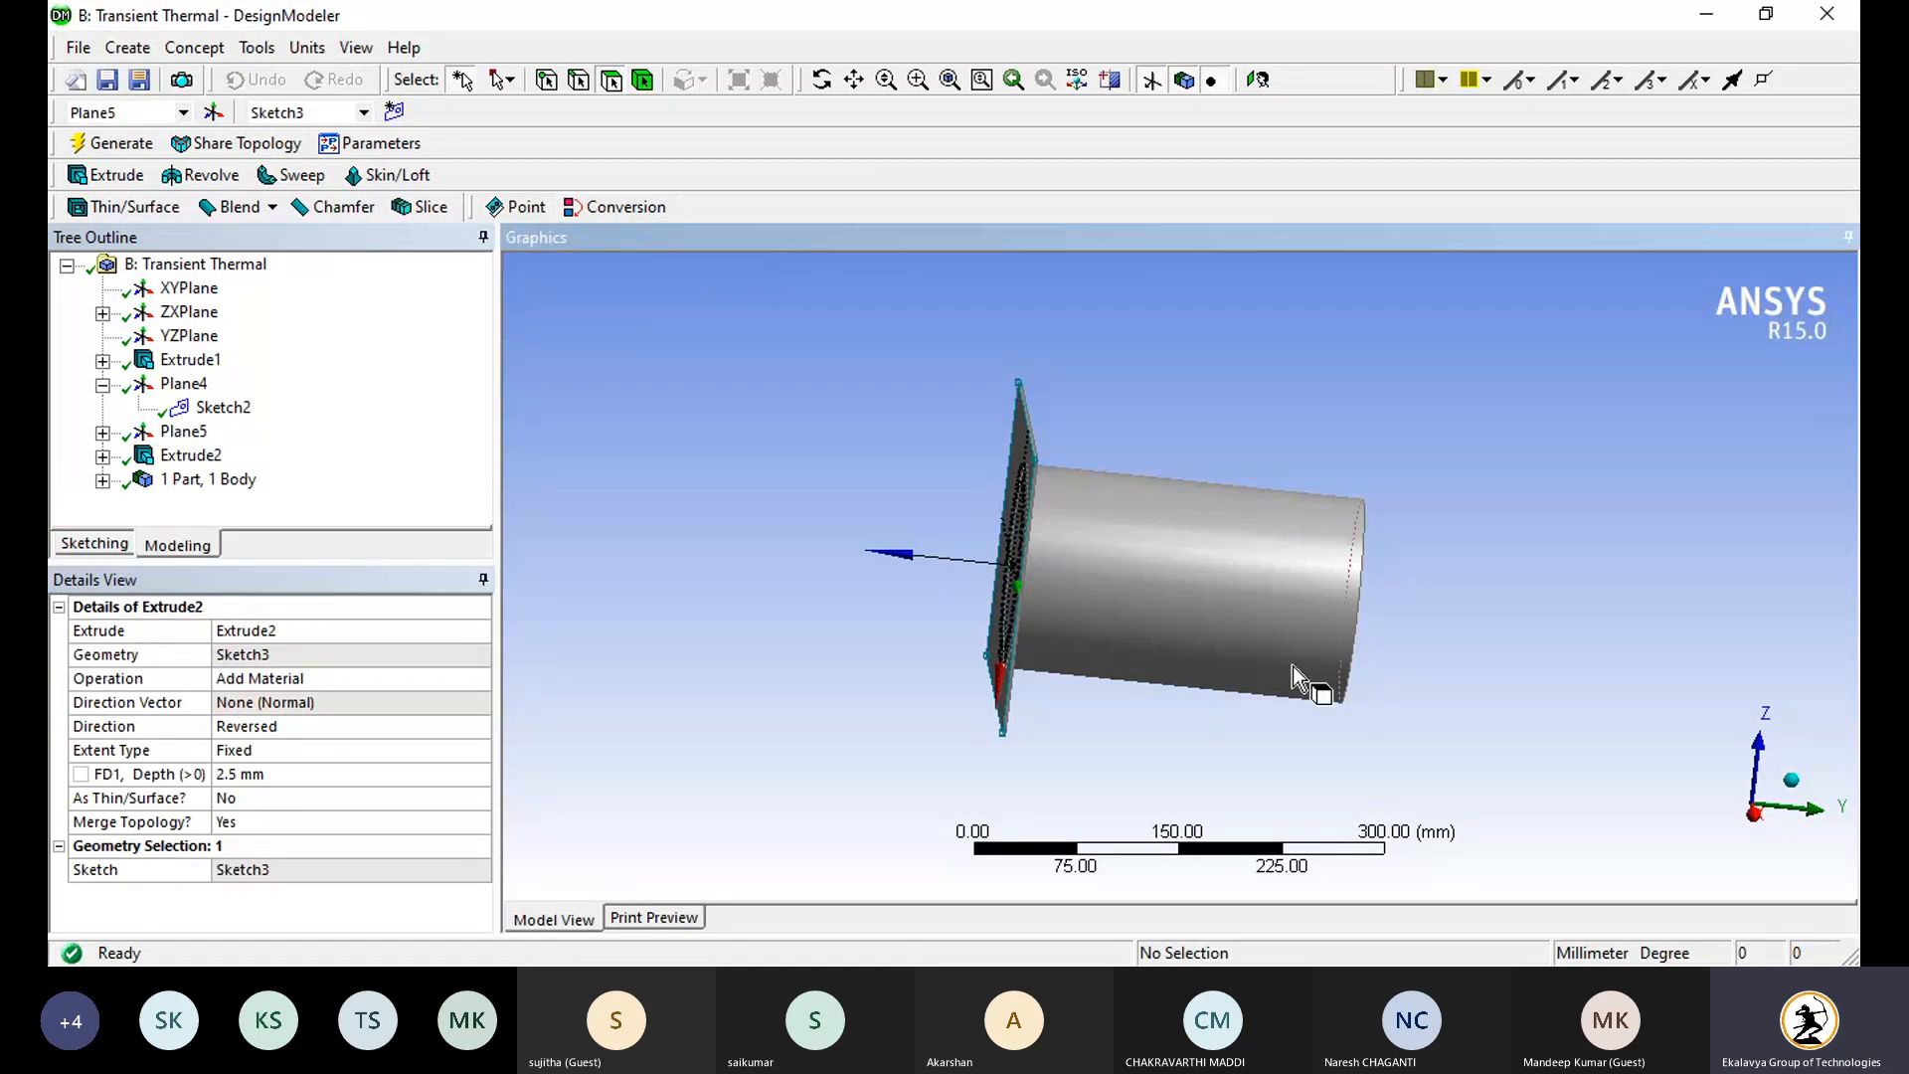
middle_click_drag(1293, 669, 943, 601)
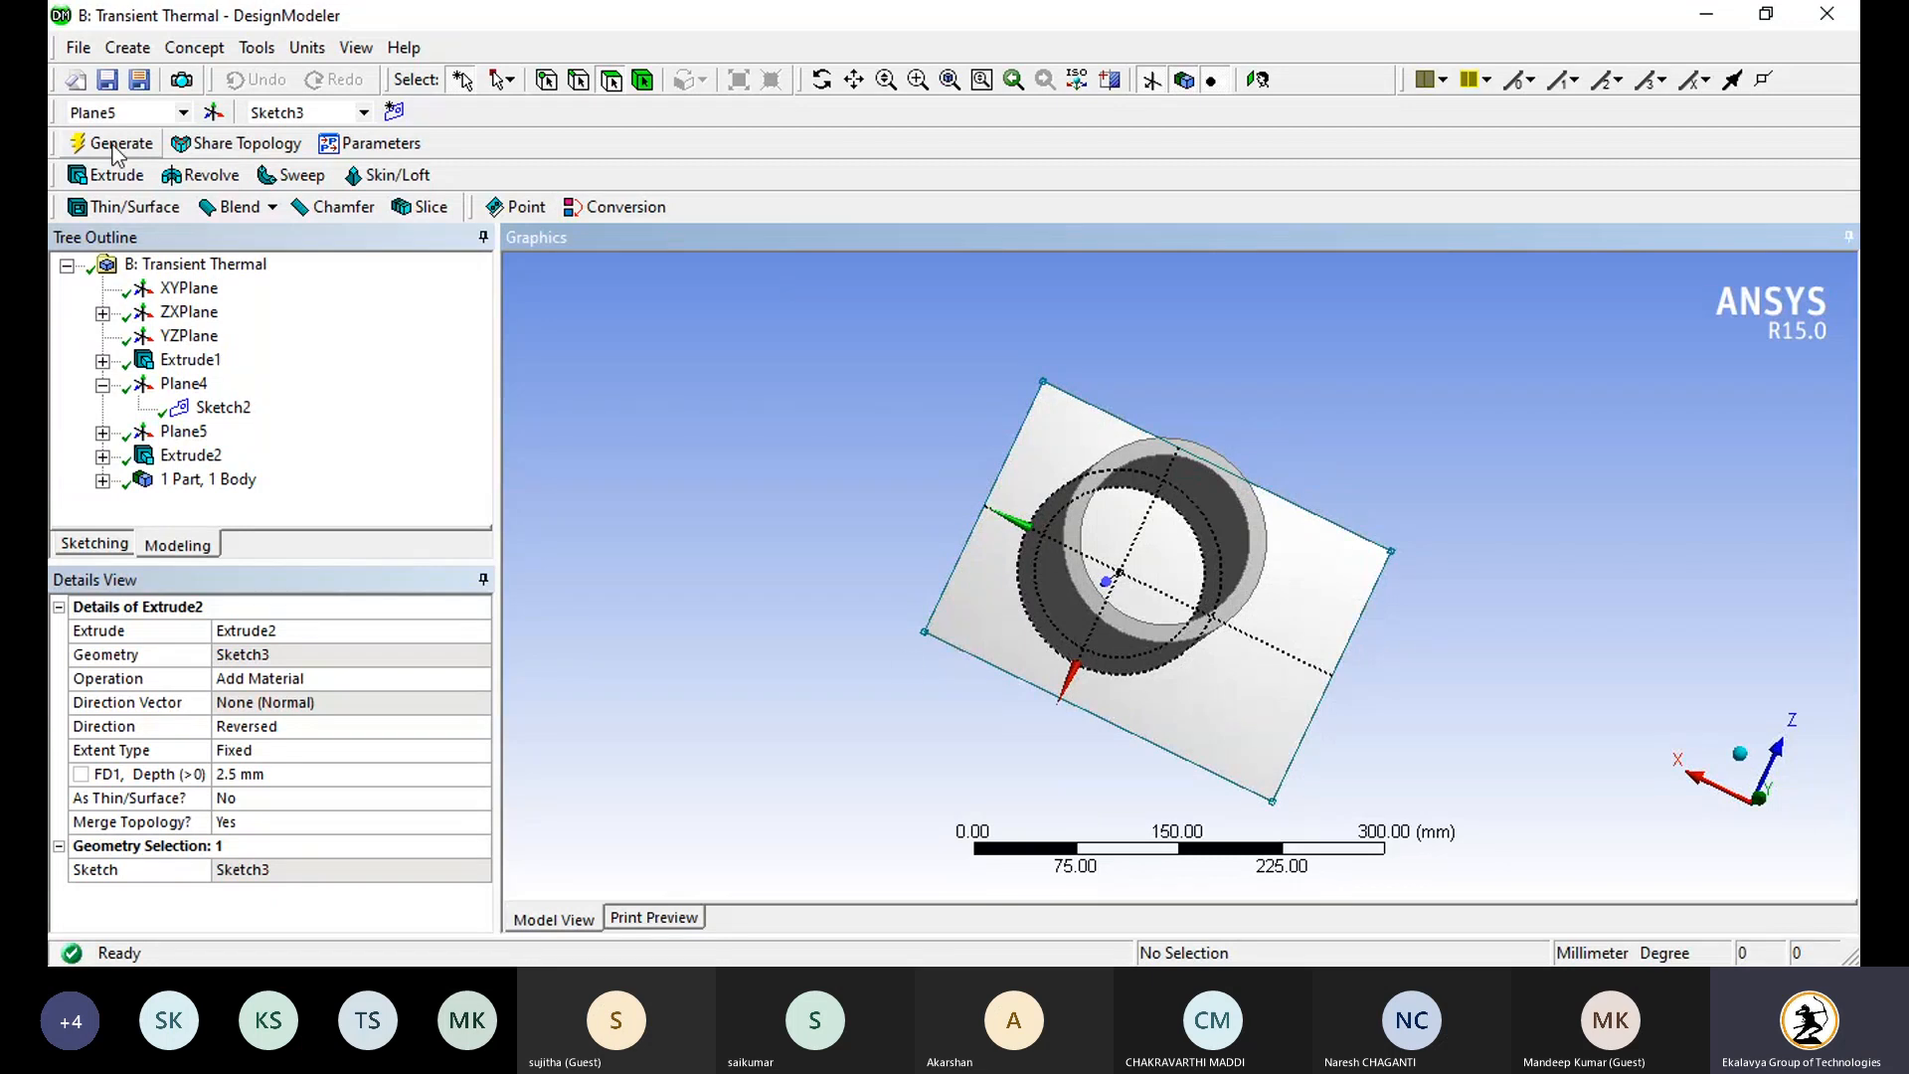
left_click(179, 314)
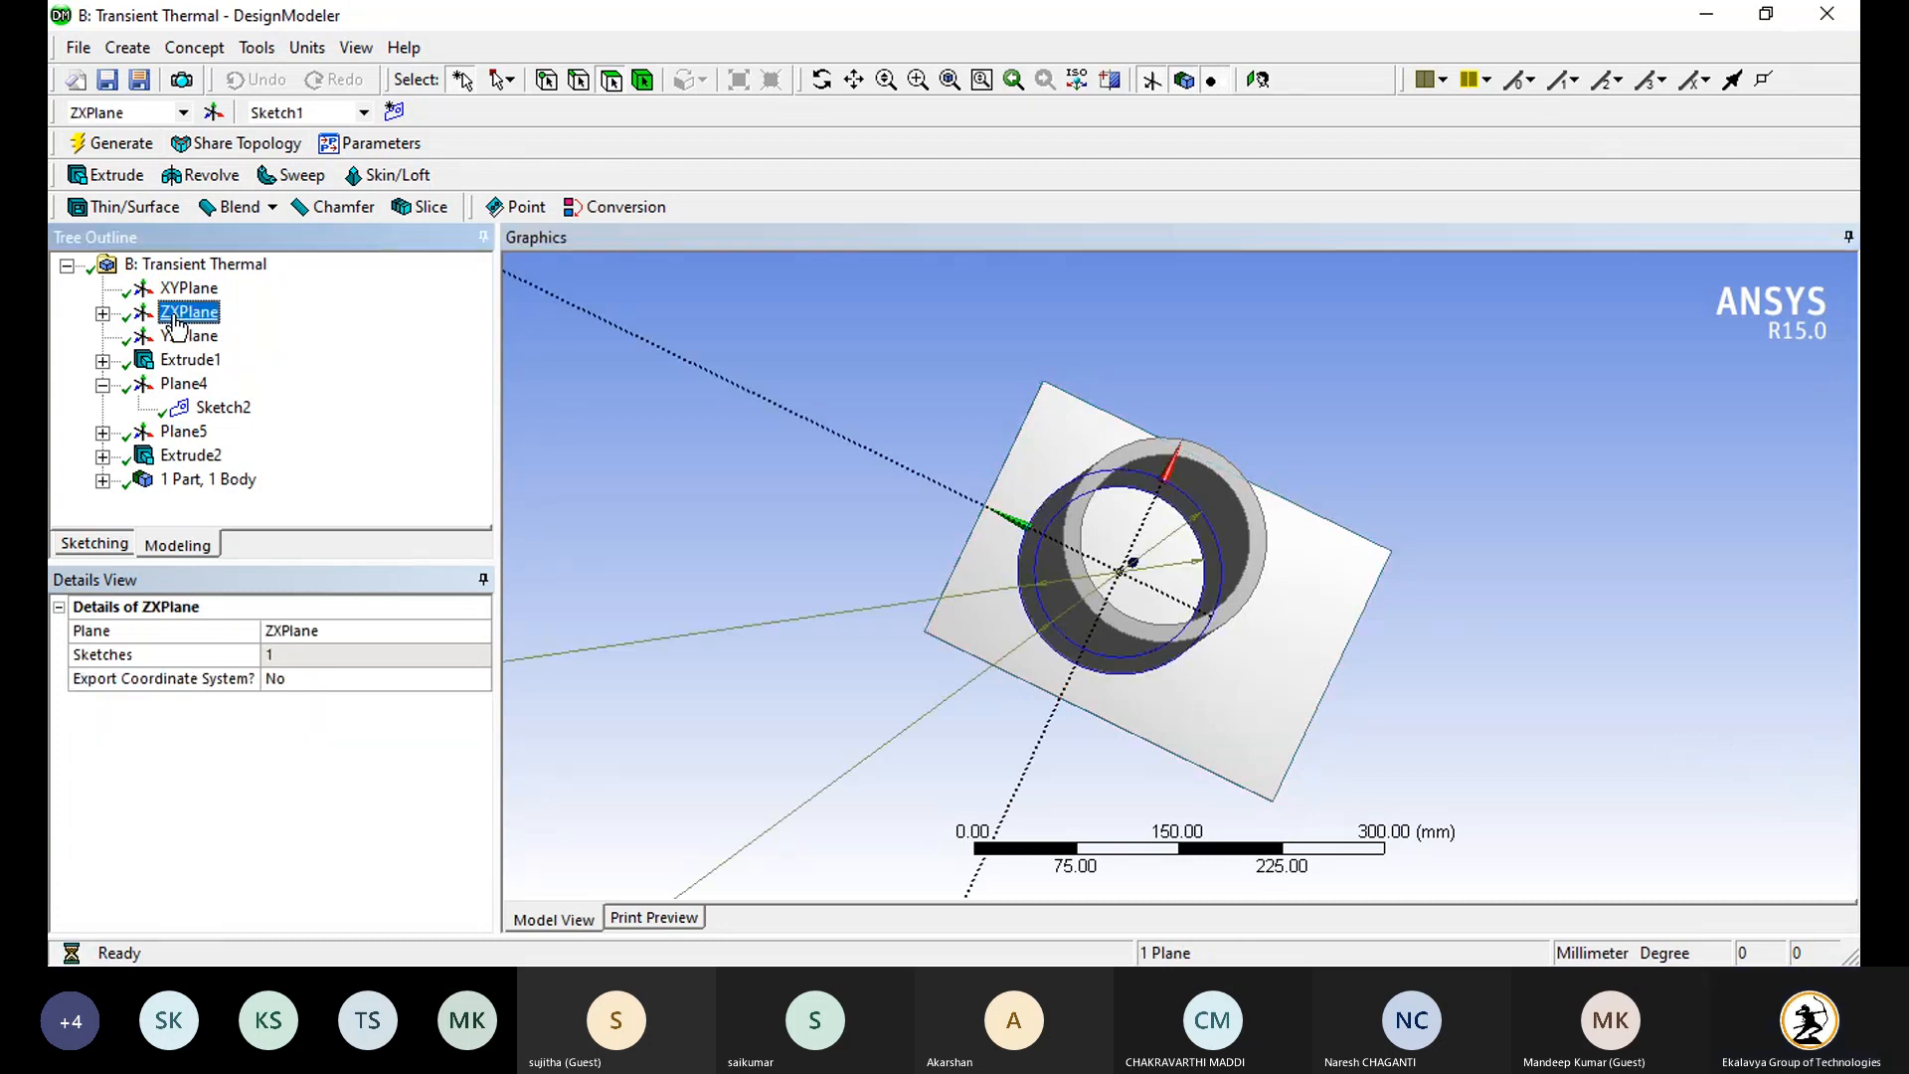
right_click(177, 318)
left_click(209, 338)
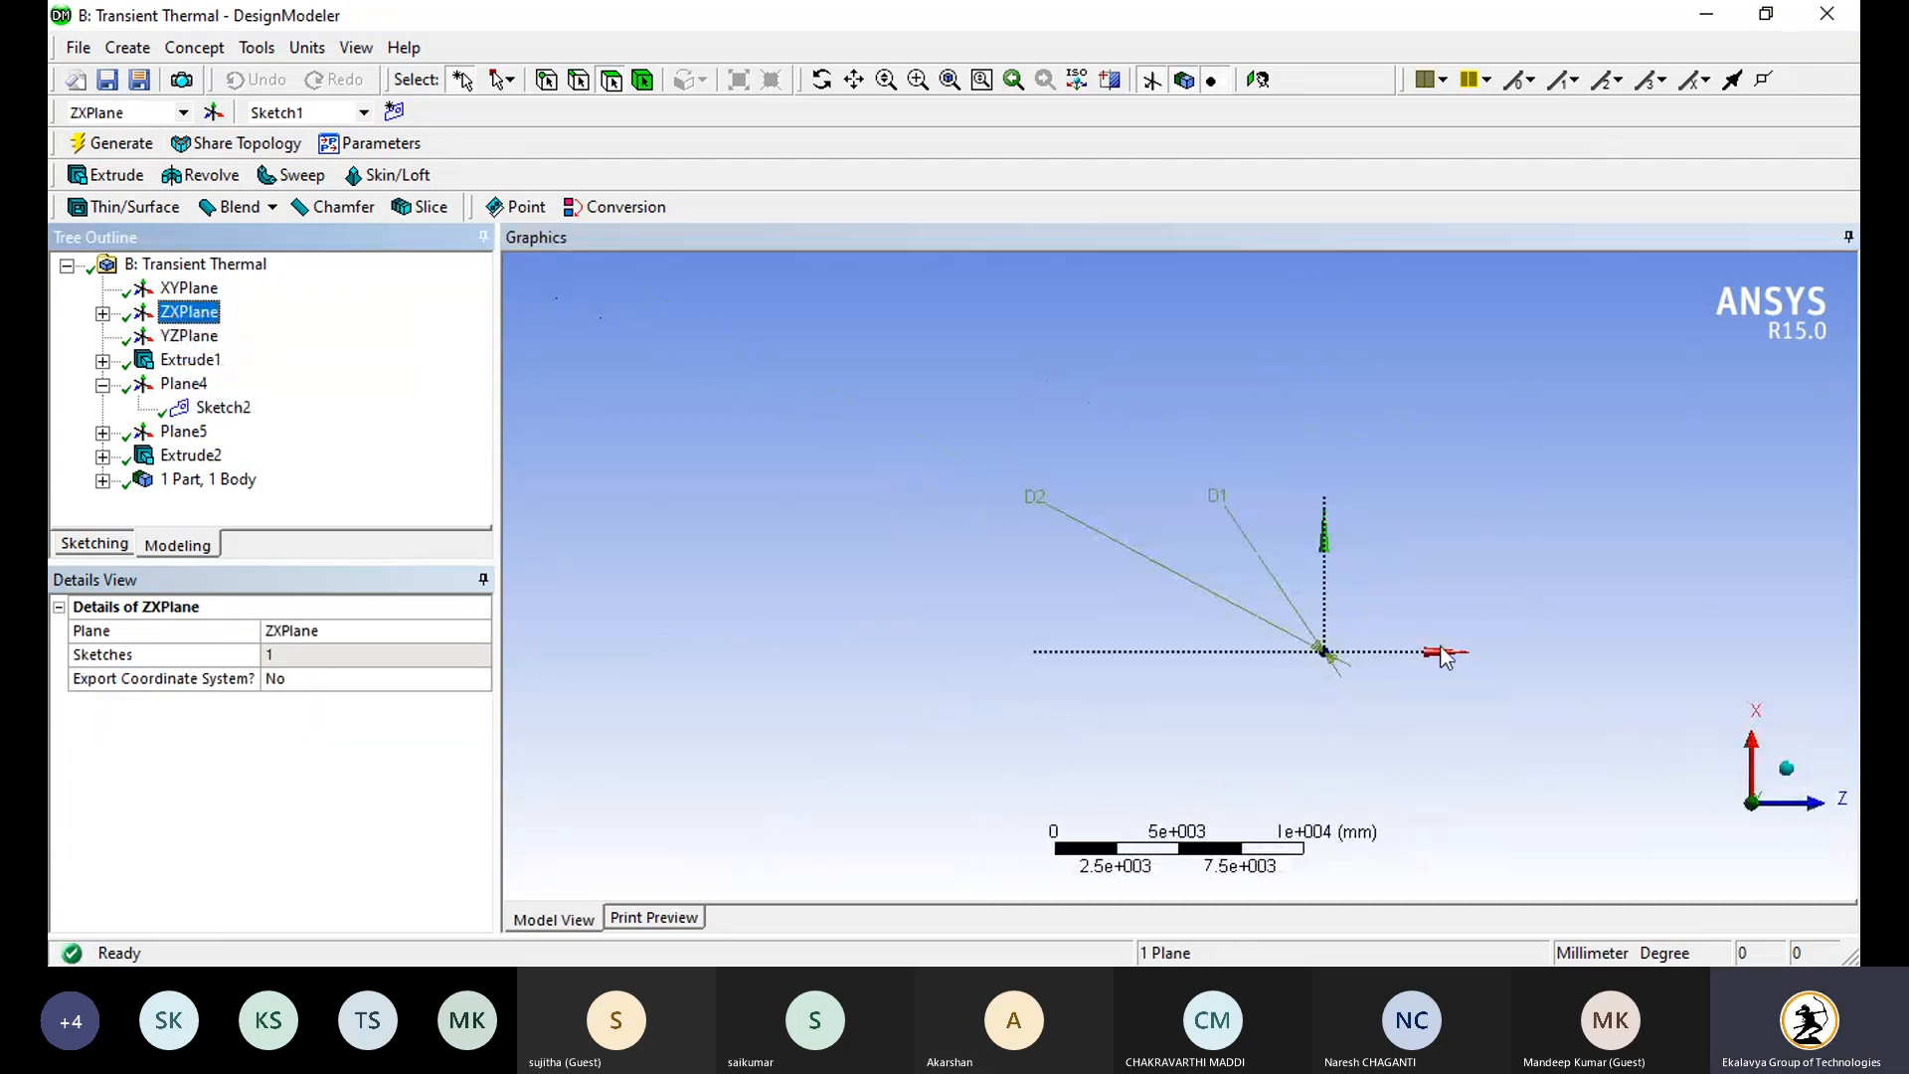
scroll(1402, 660, "up", 5)
right_click(1262, 505)
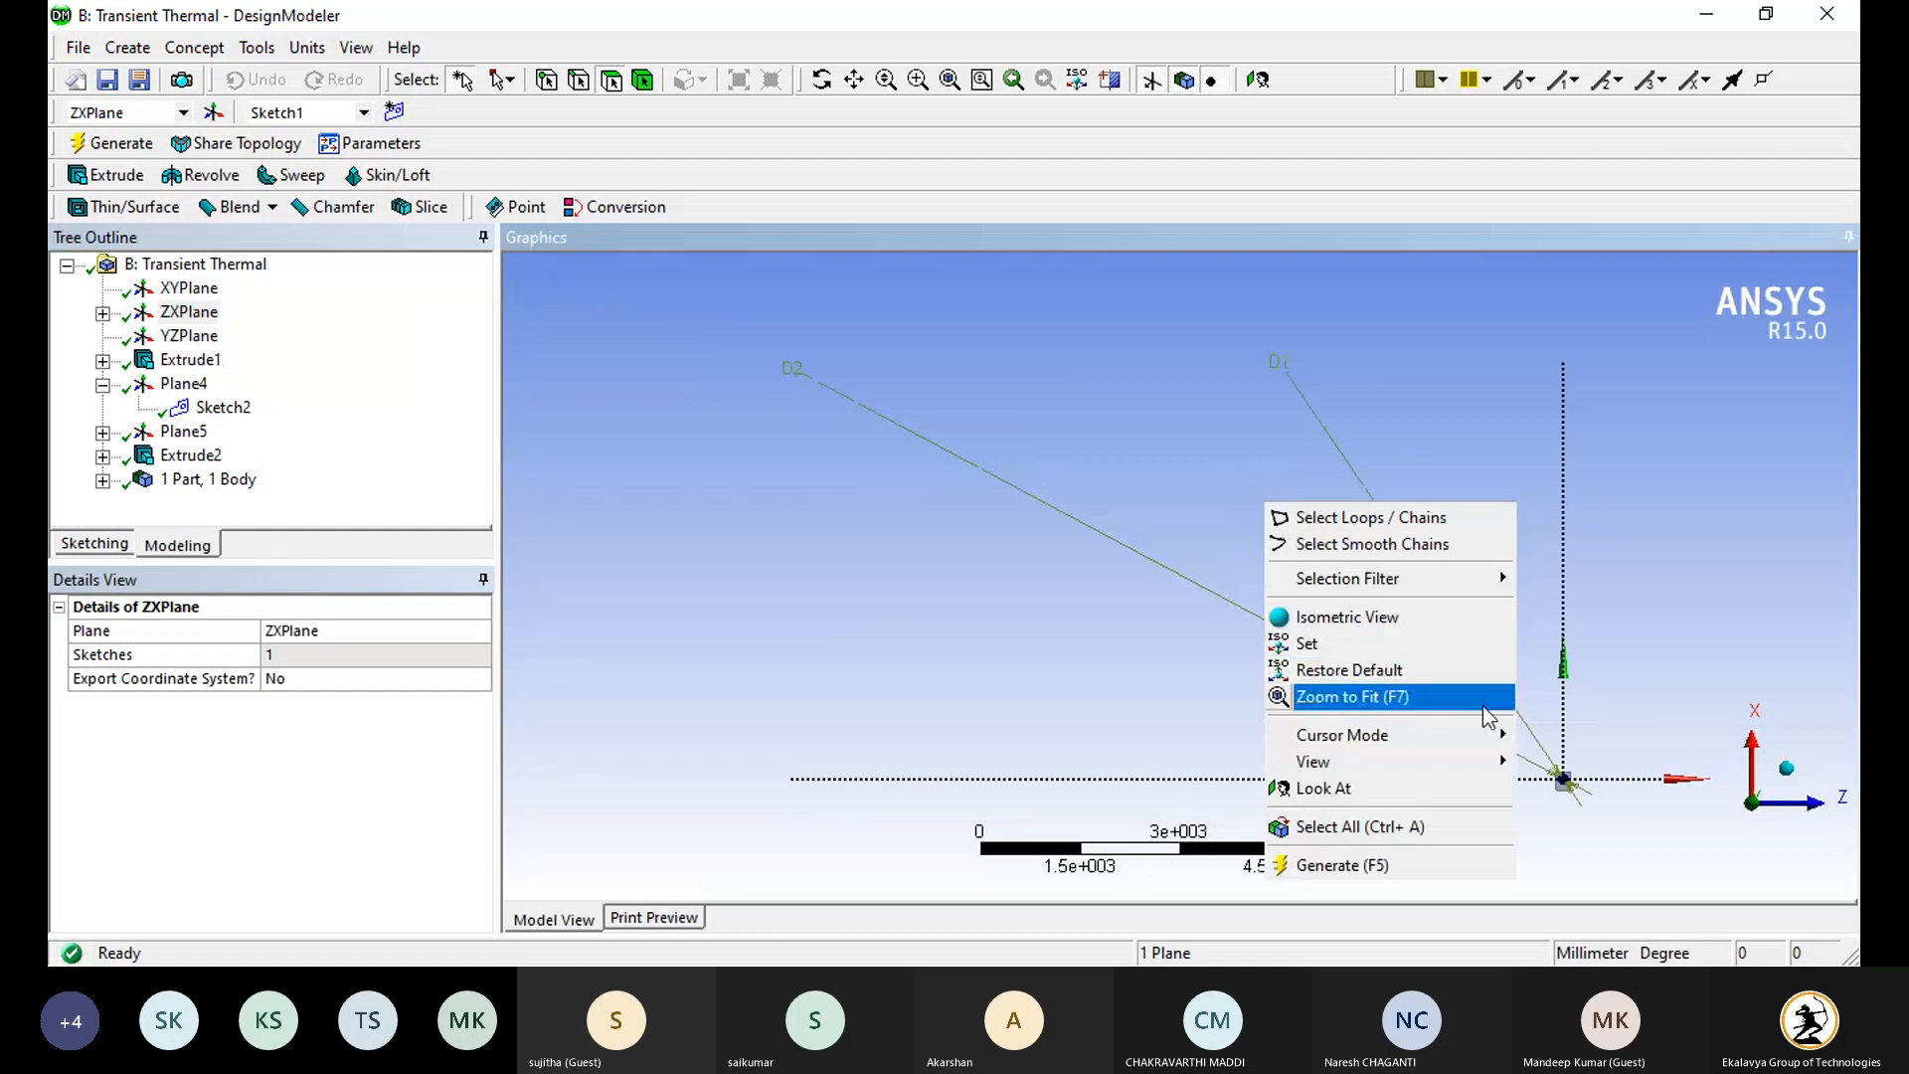
mouse_move(1487, 734)
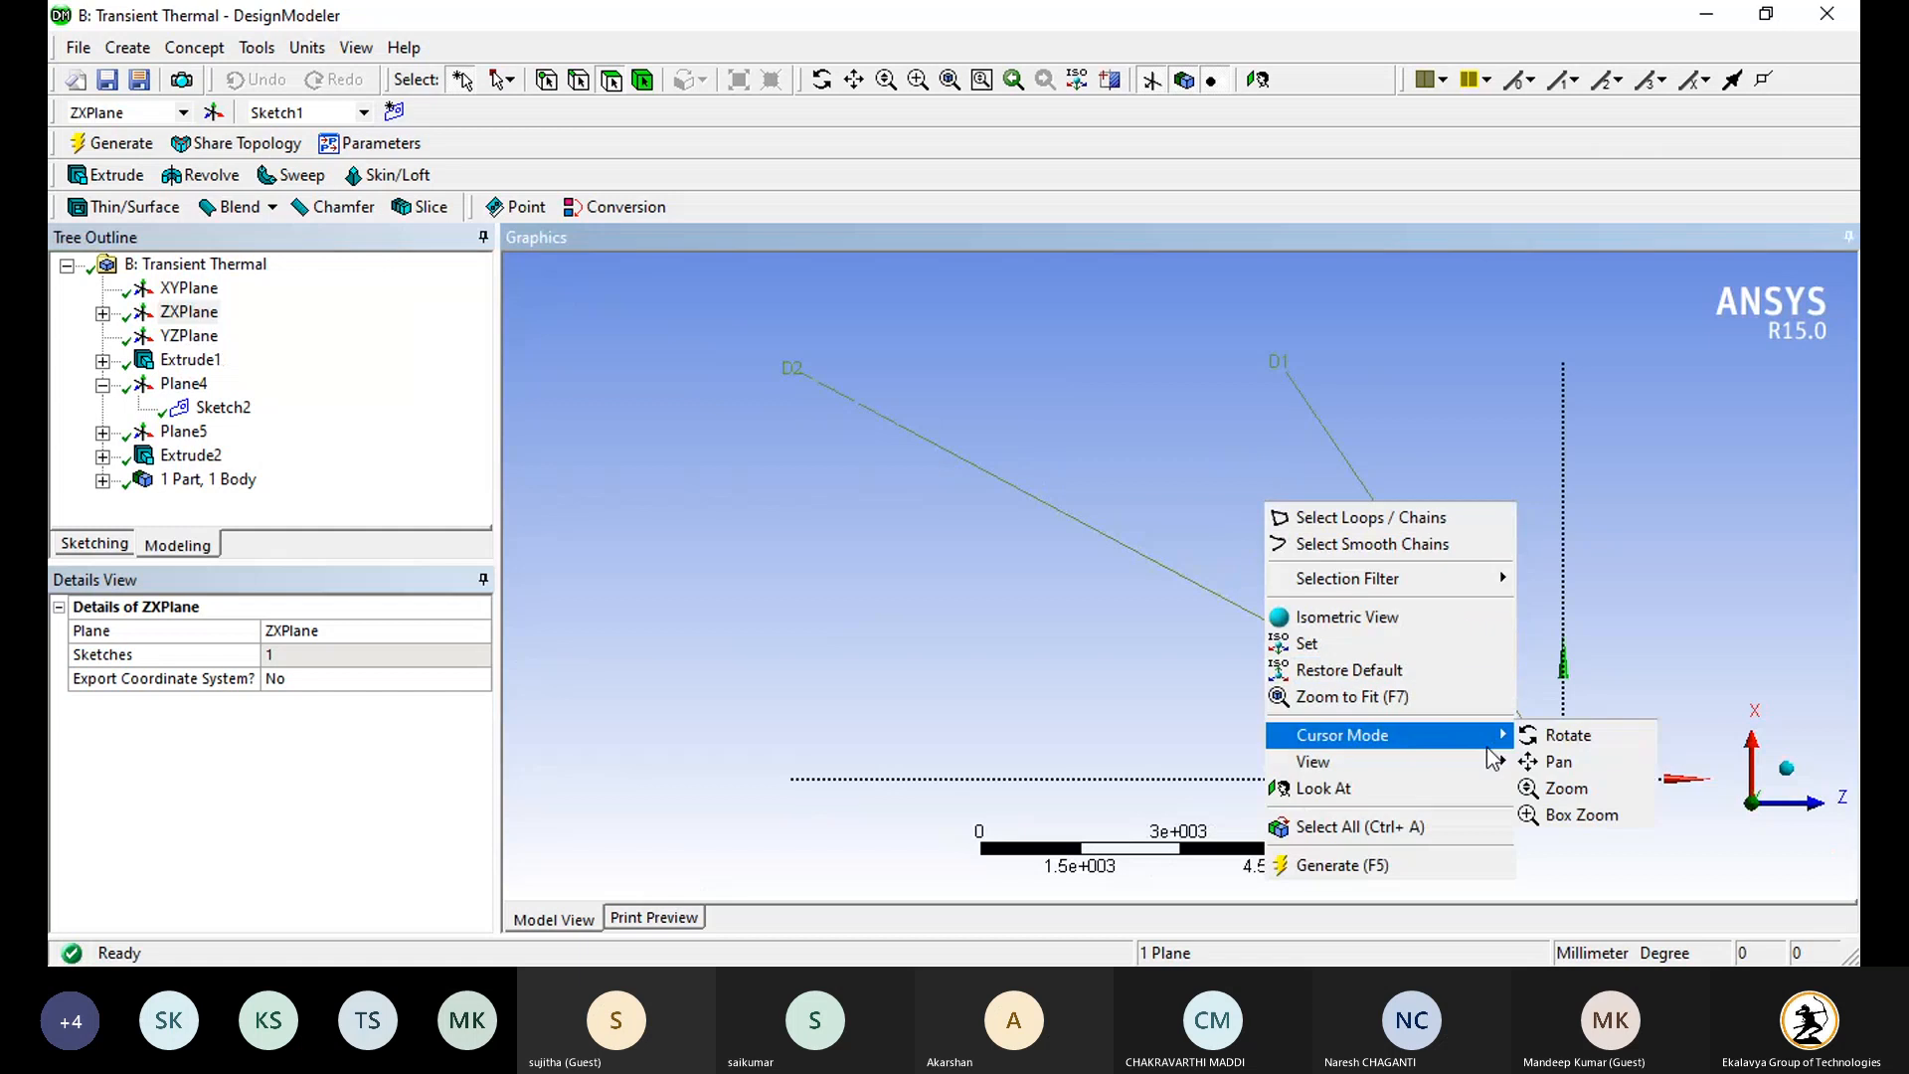
left_click(1558, 788)
right_click(1199, 523)
mouse_move(1366, 694)
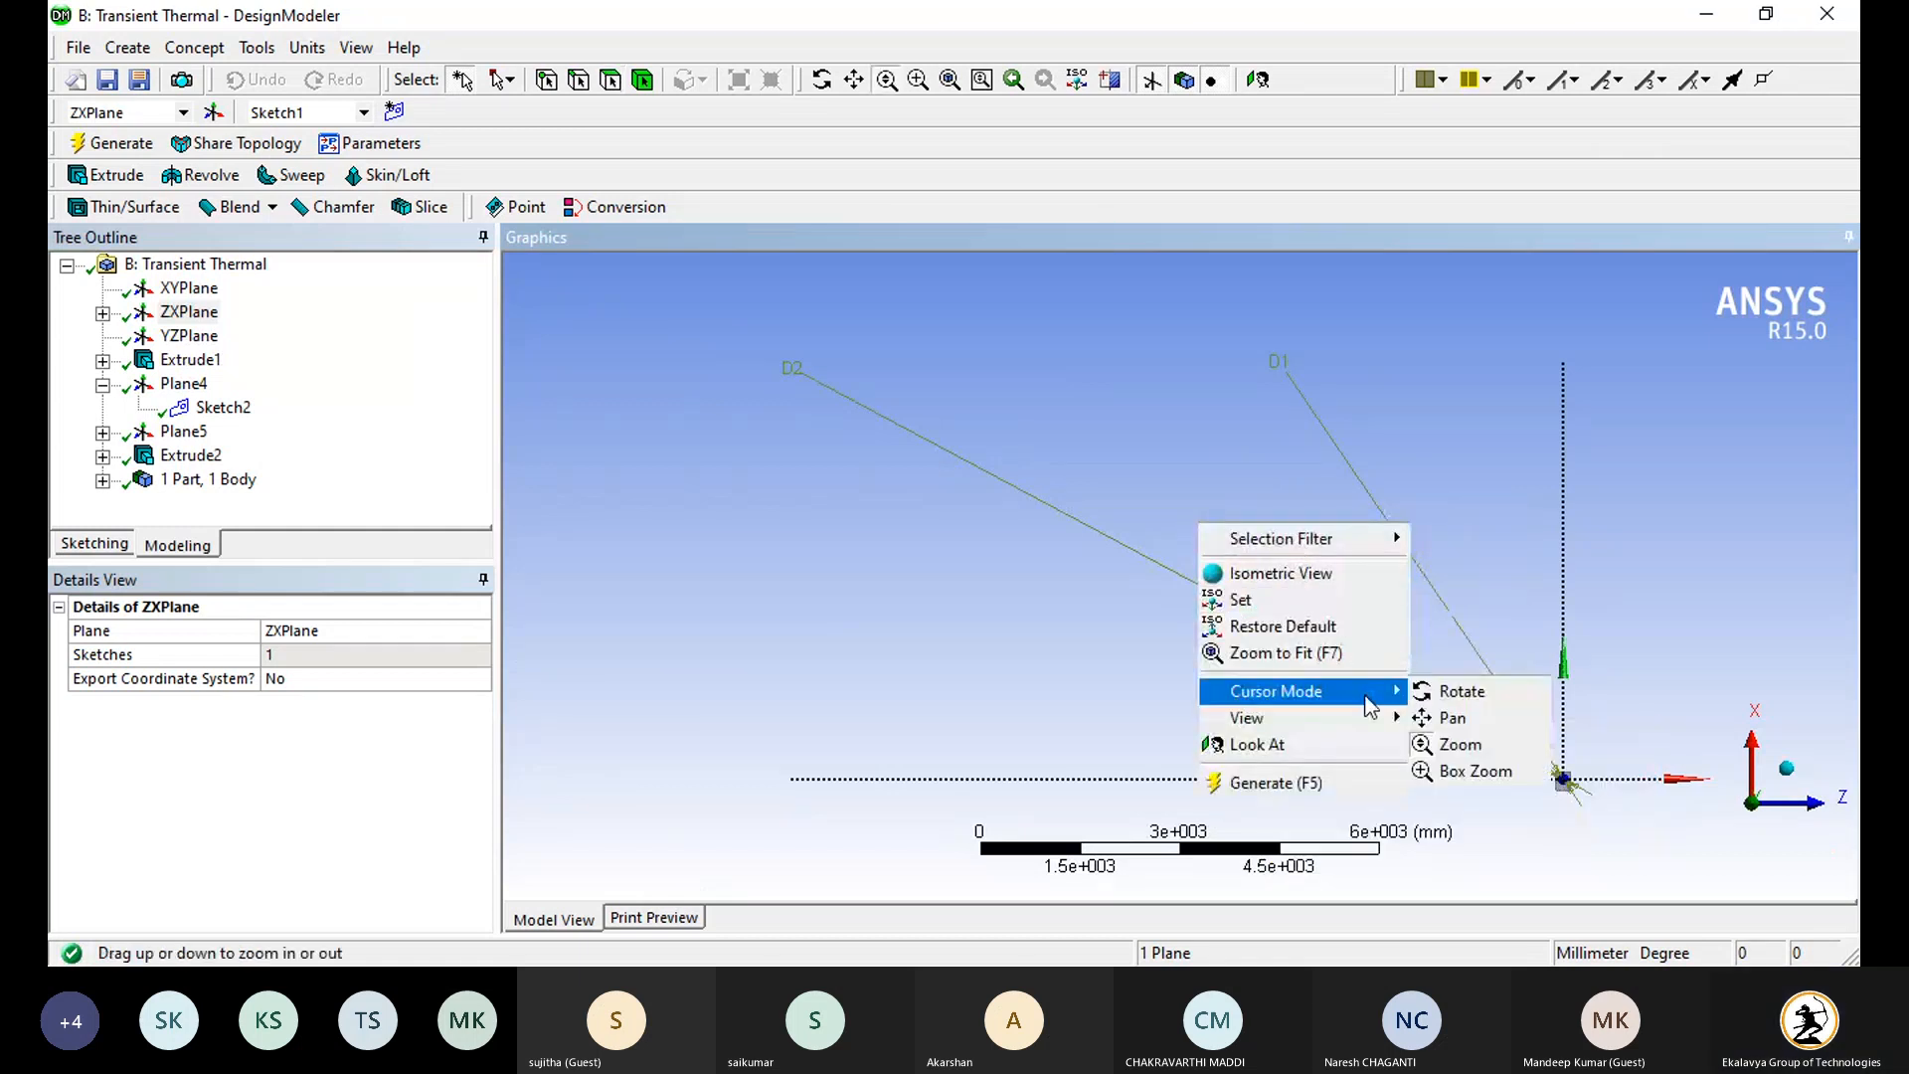
left_click(1451, 717)
left_click_drag(1632, 851, 1083, 626)
scroll(975, 541, "up", 5)
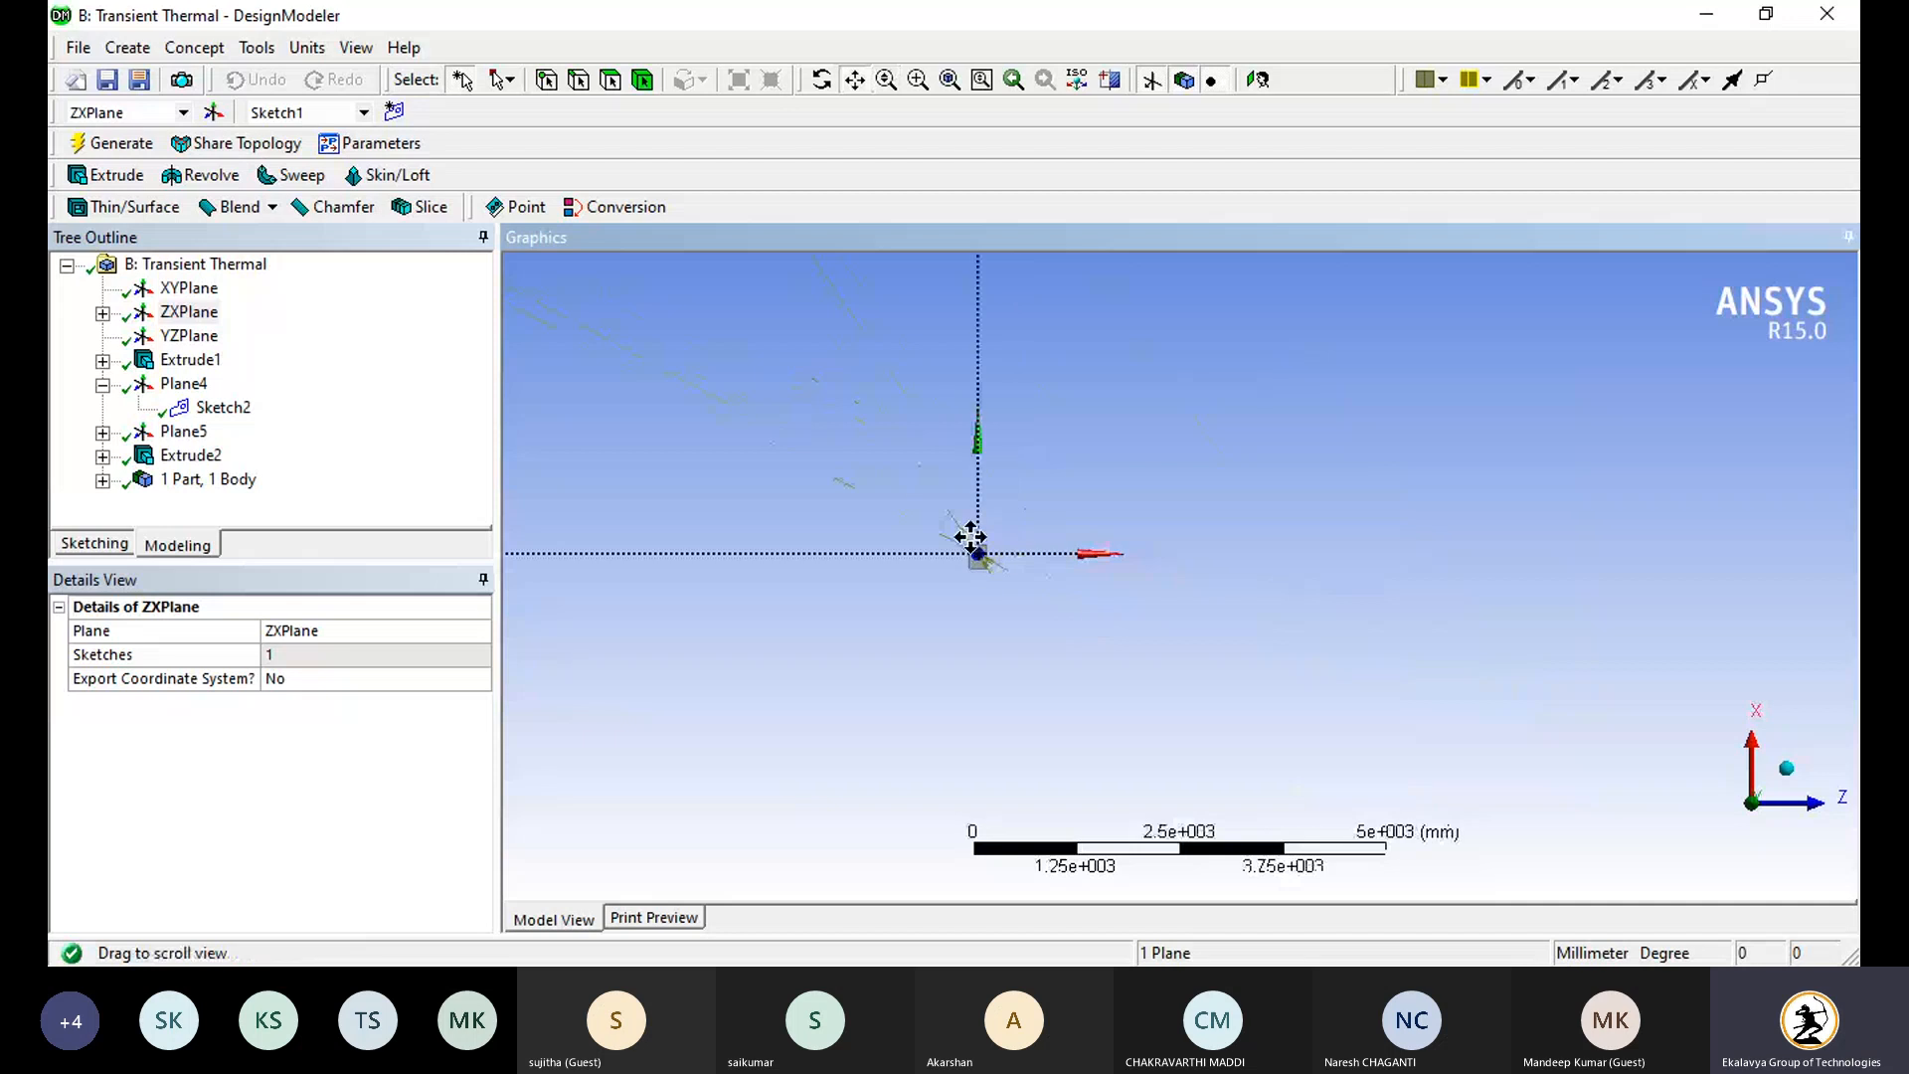
scroll(920, 547, "up", 2)
scroll(639, 509, "up", 2)
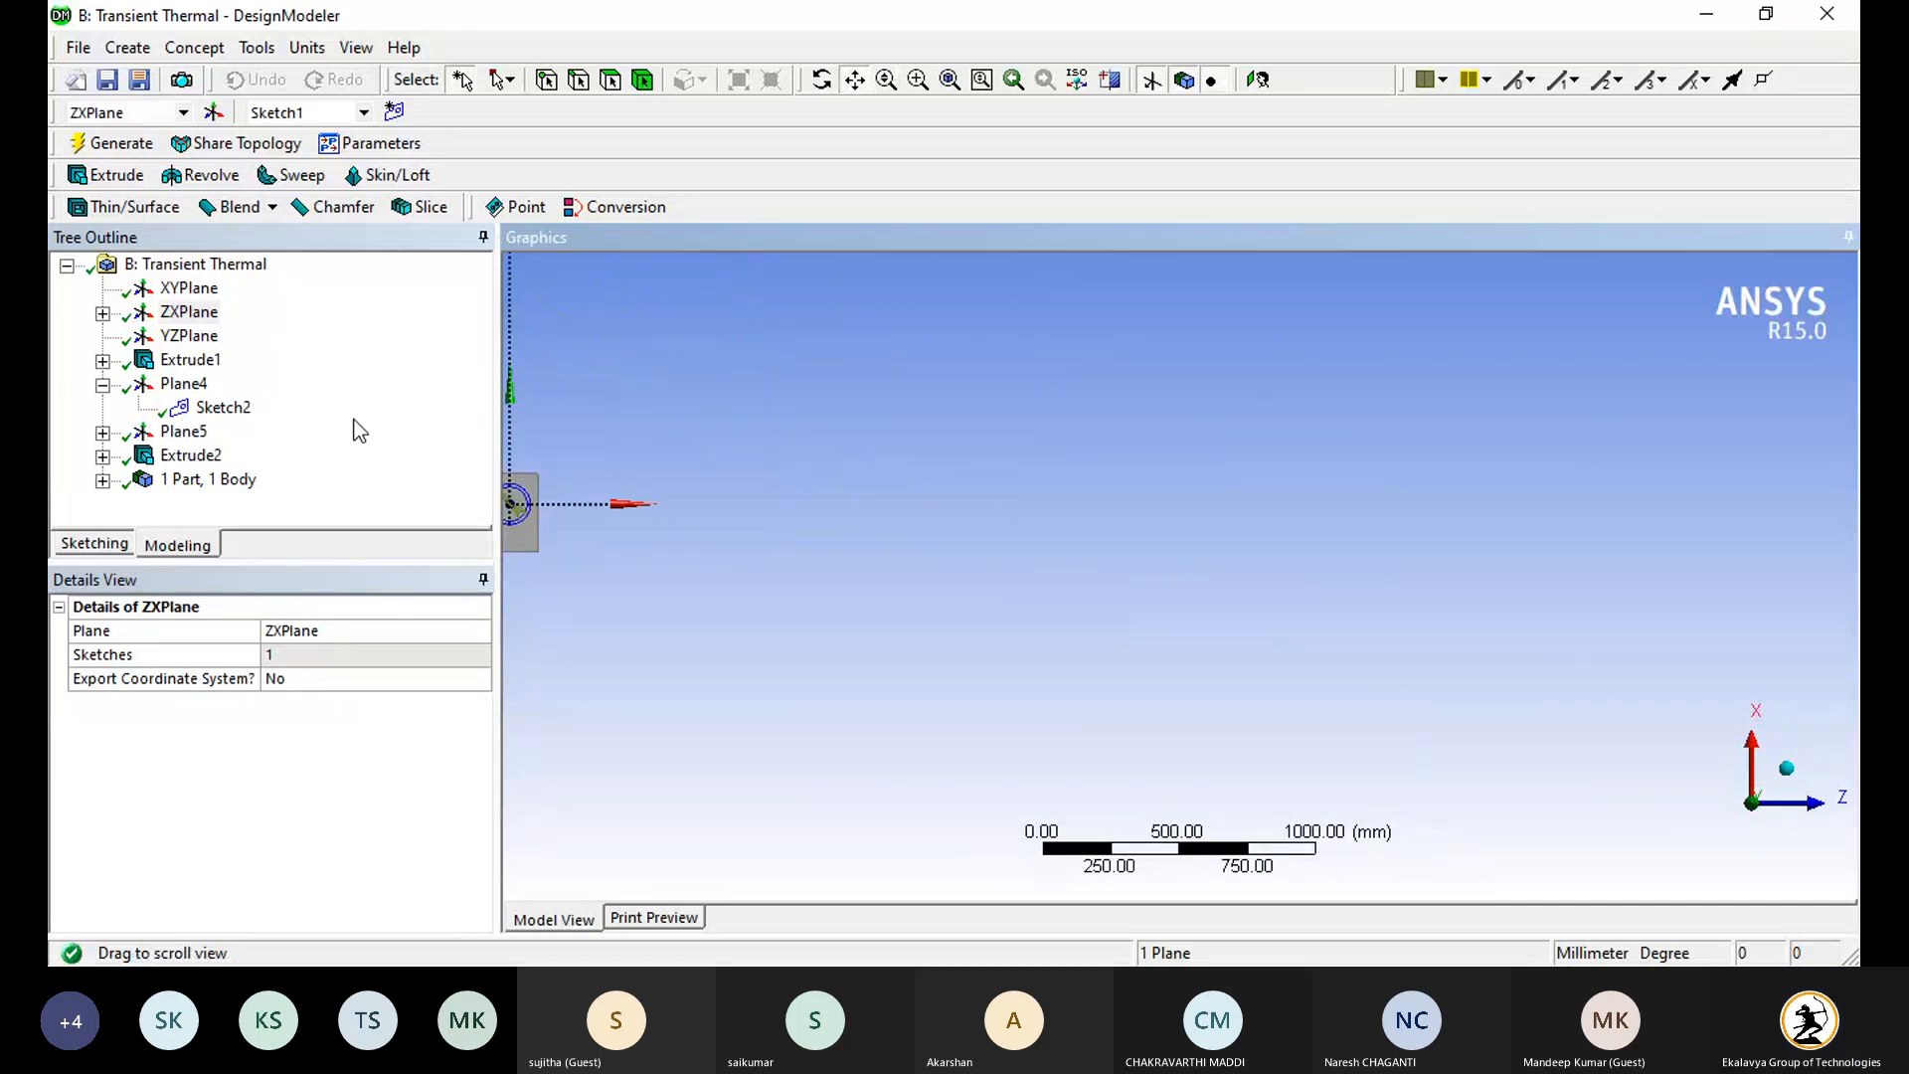
Step: Open XYPlane for sketching
left_click(183, 291)
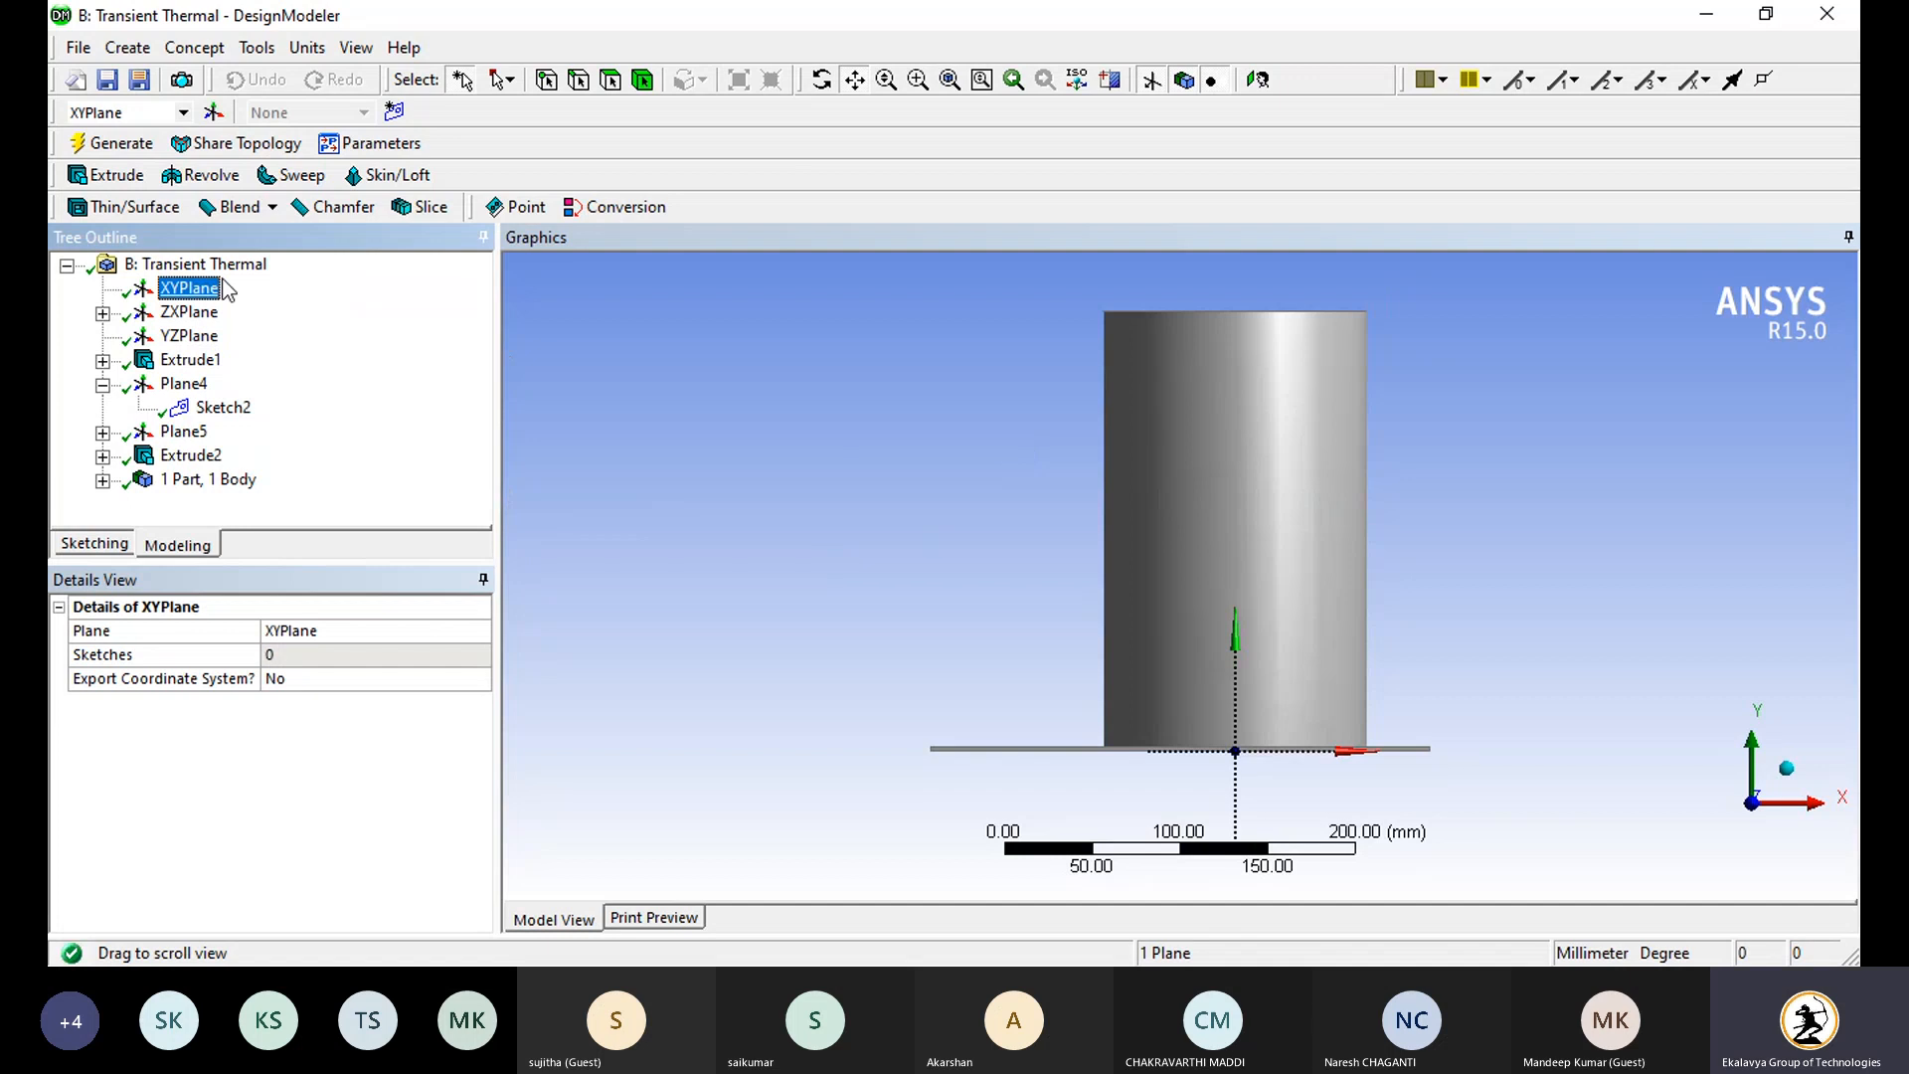
left_click(94, 545)
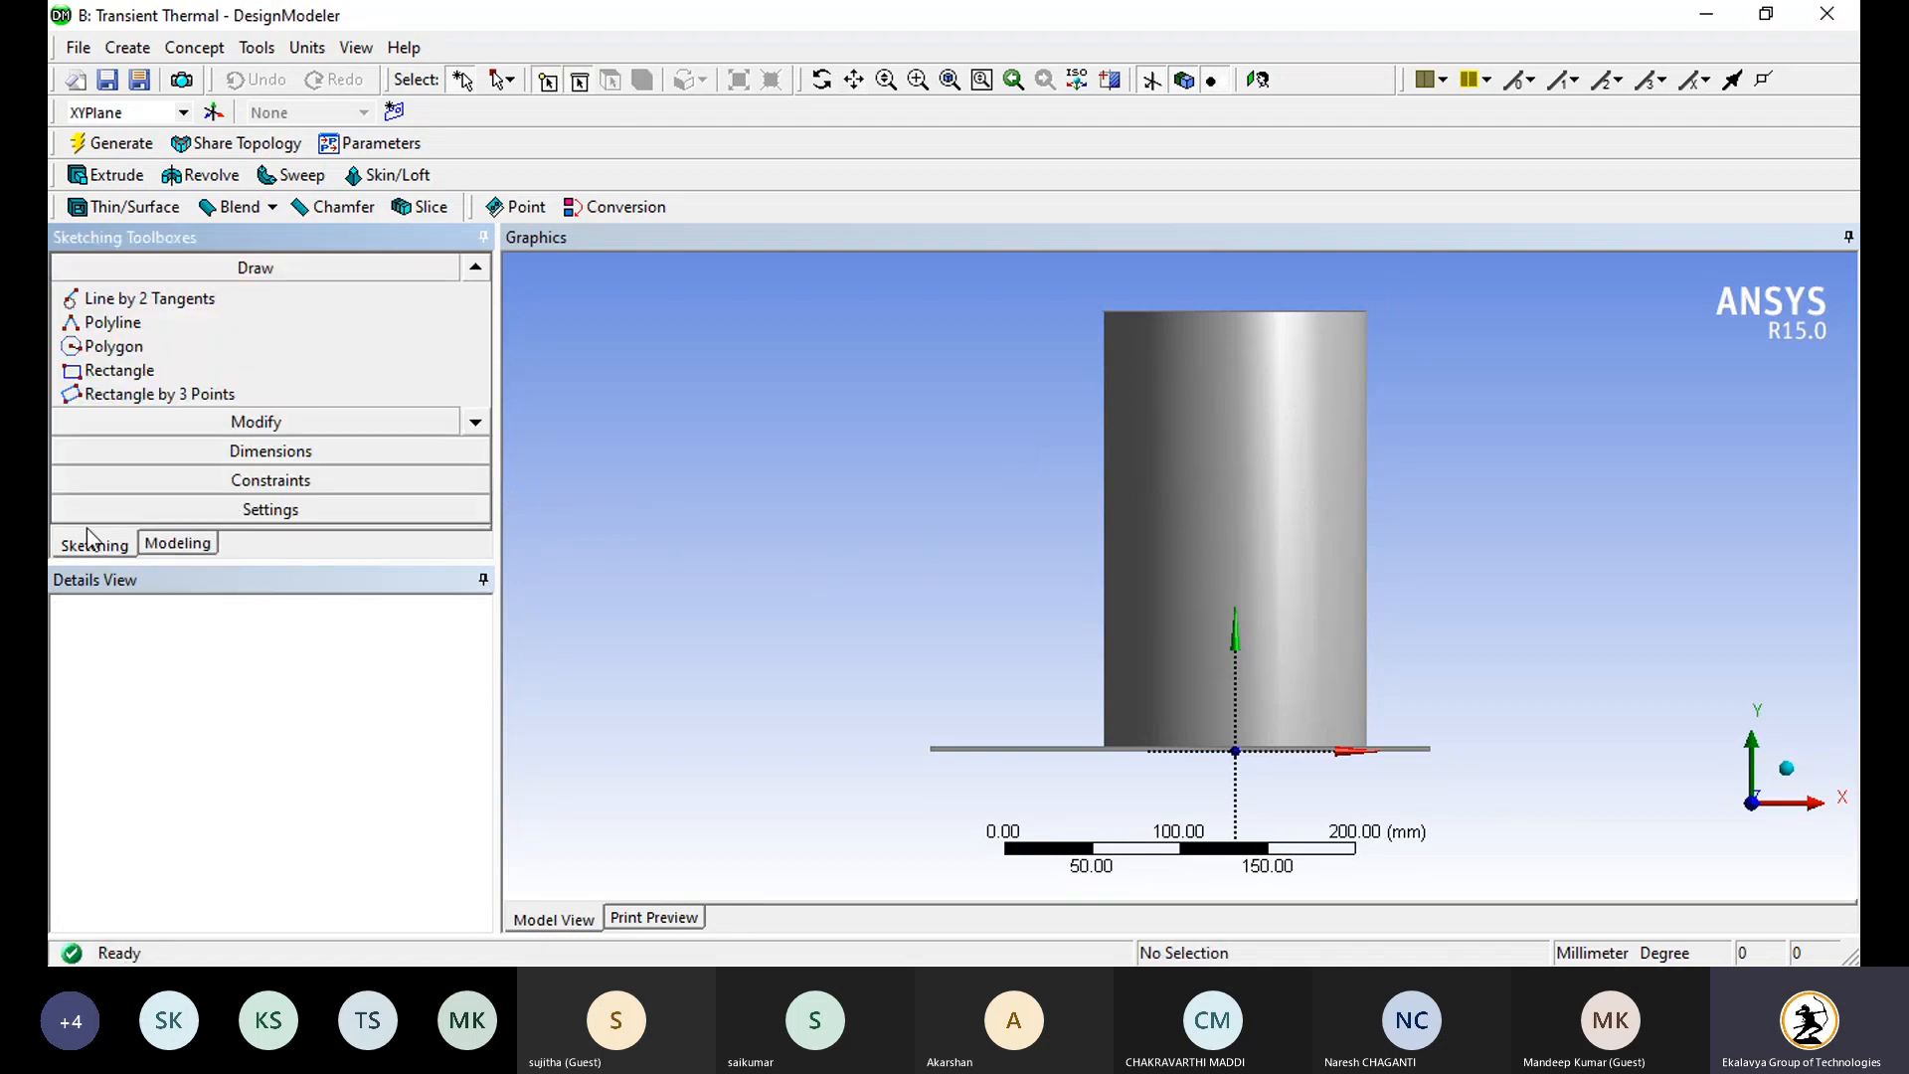
left_click(113, 322)
left_click(1236, 280)
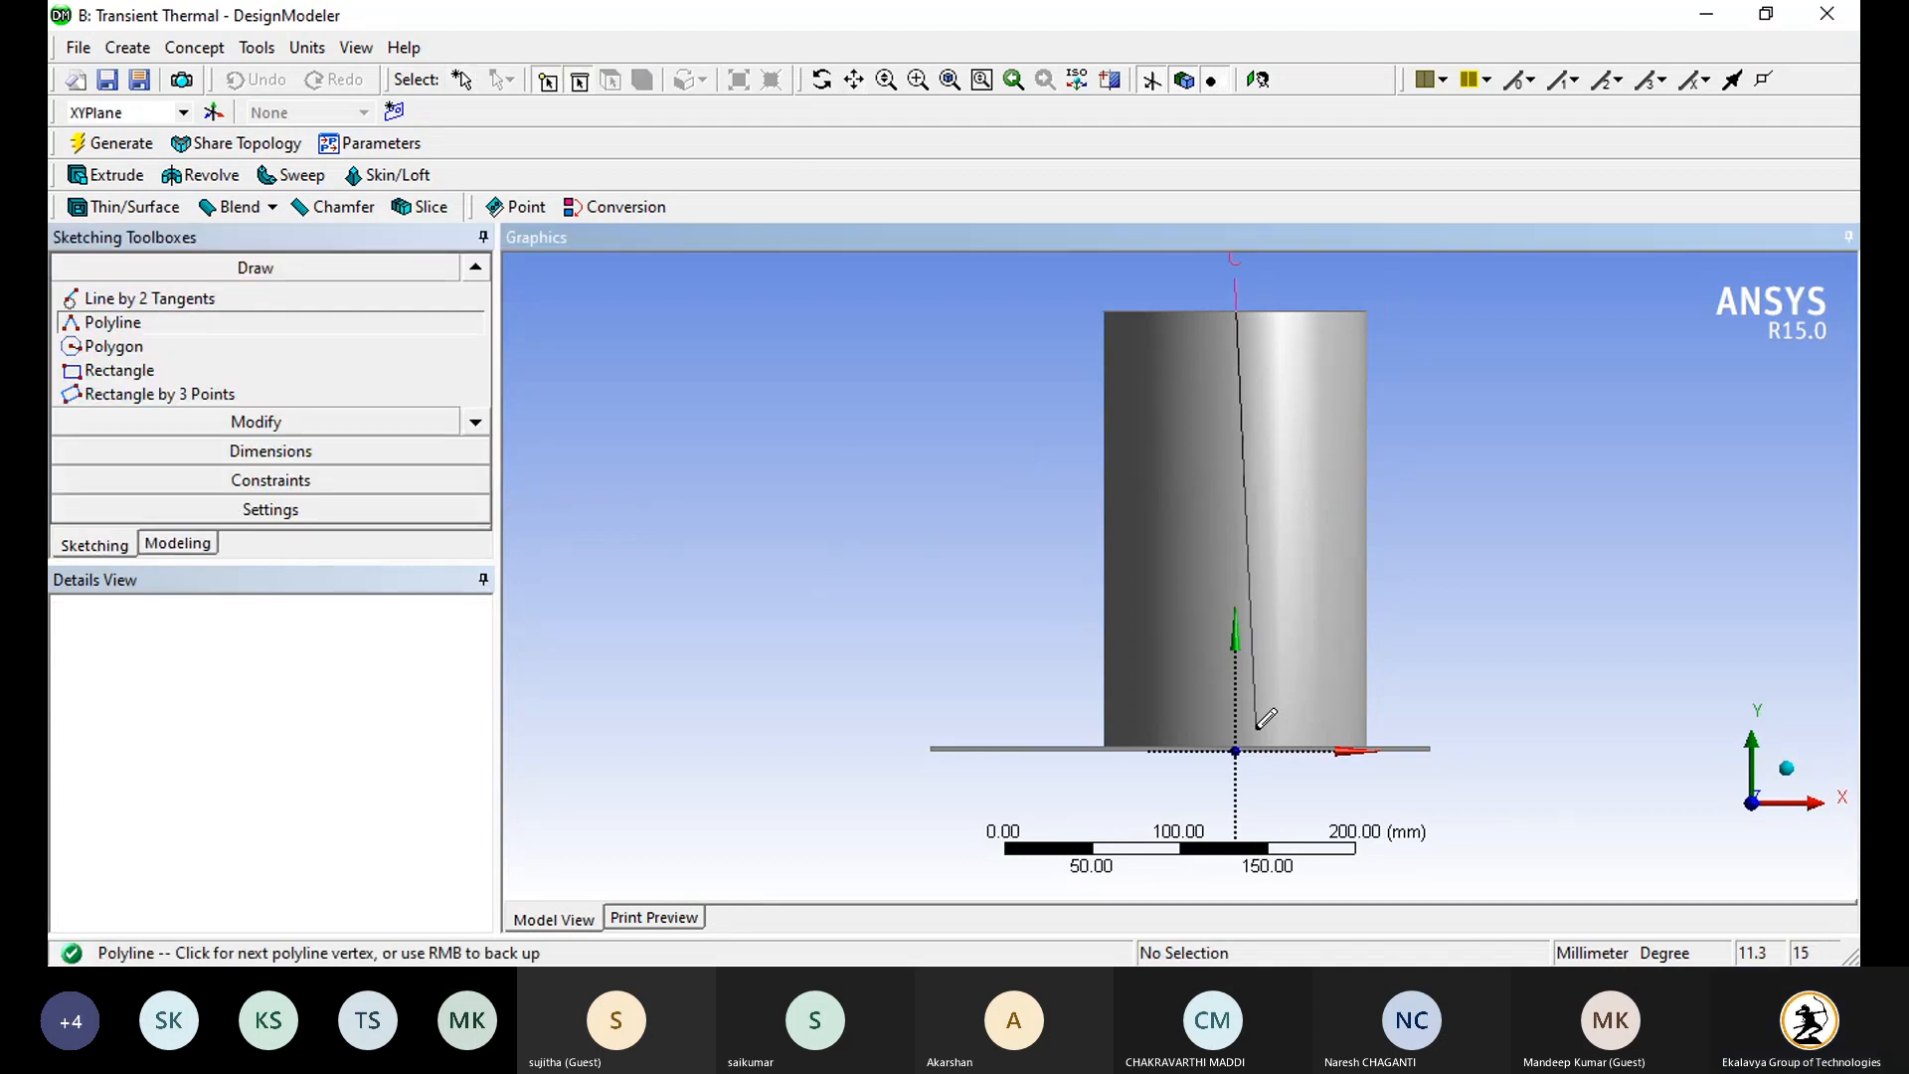
left_click(1236, 751)
right_click(1236, 752)
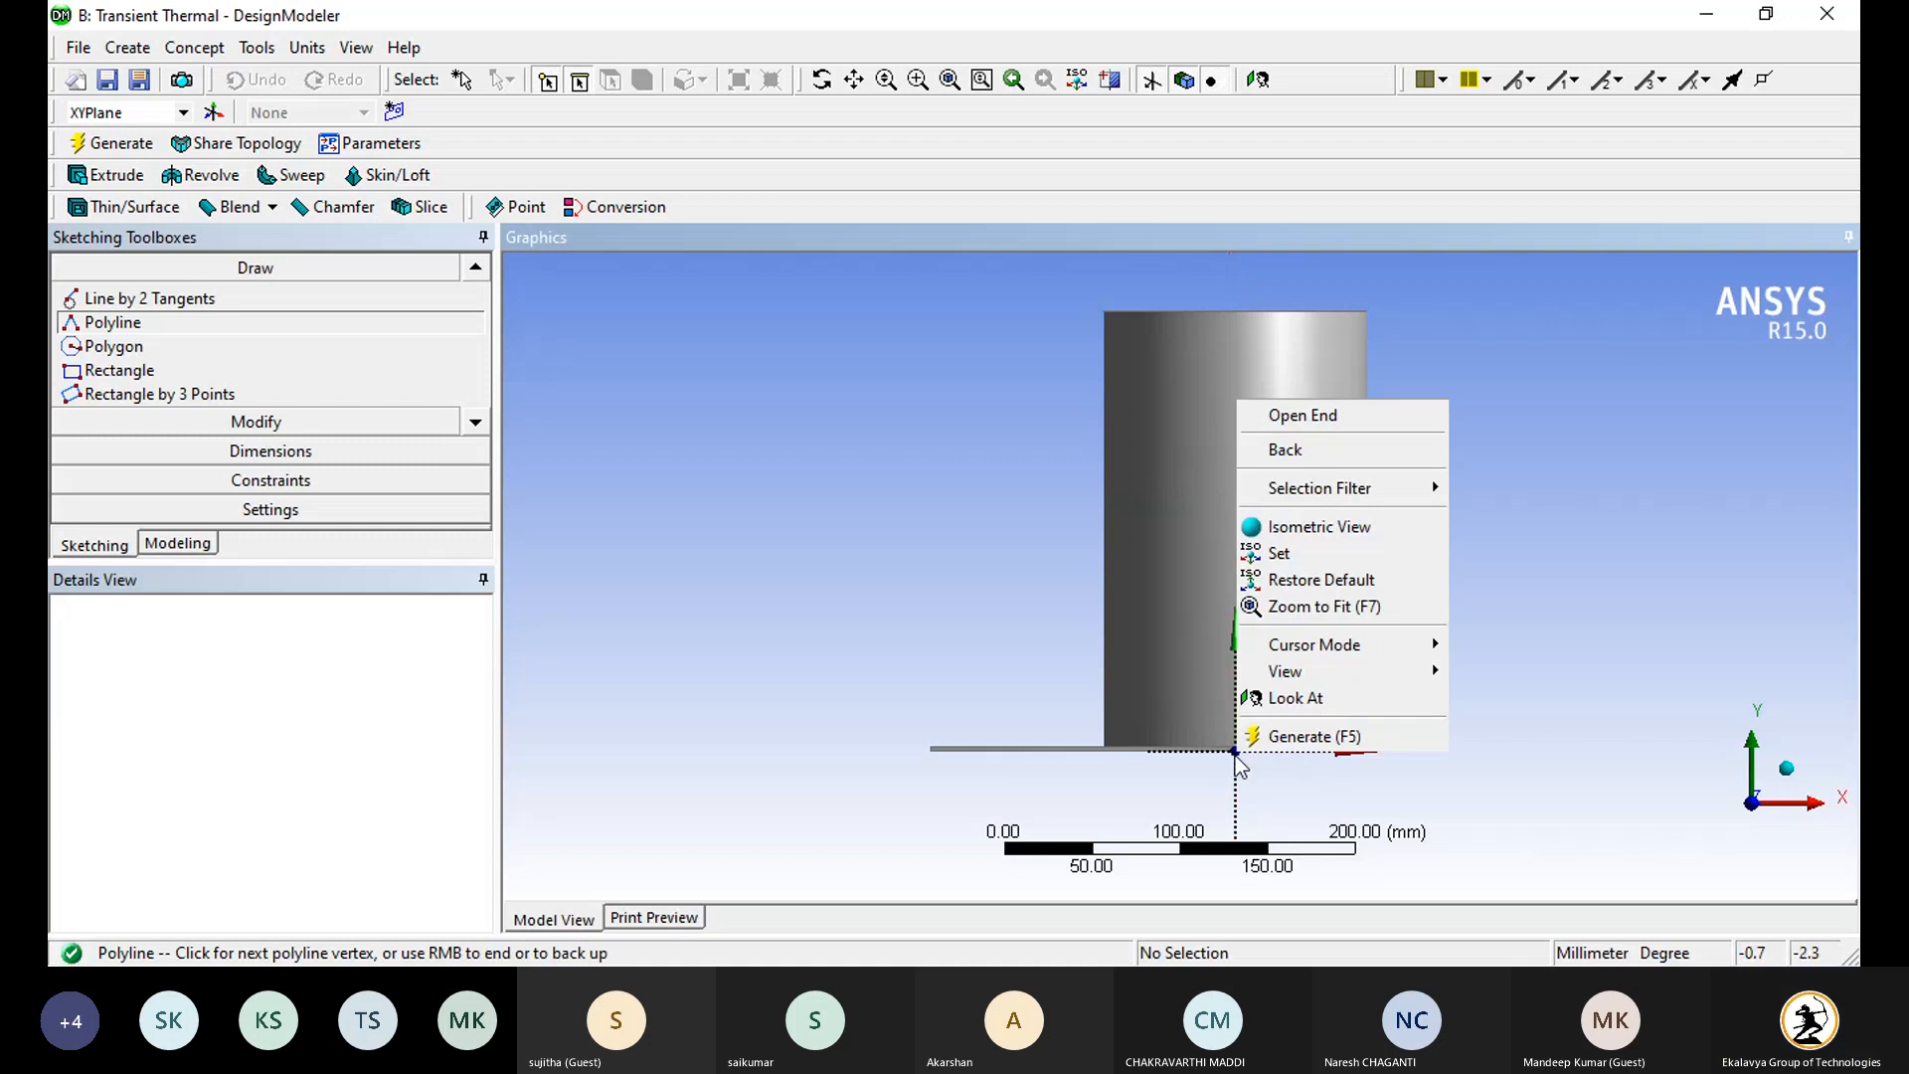
left_click(1077, 681)
key("Escape")
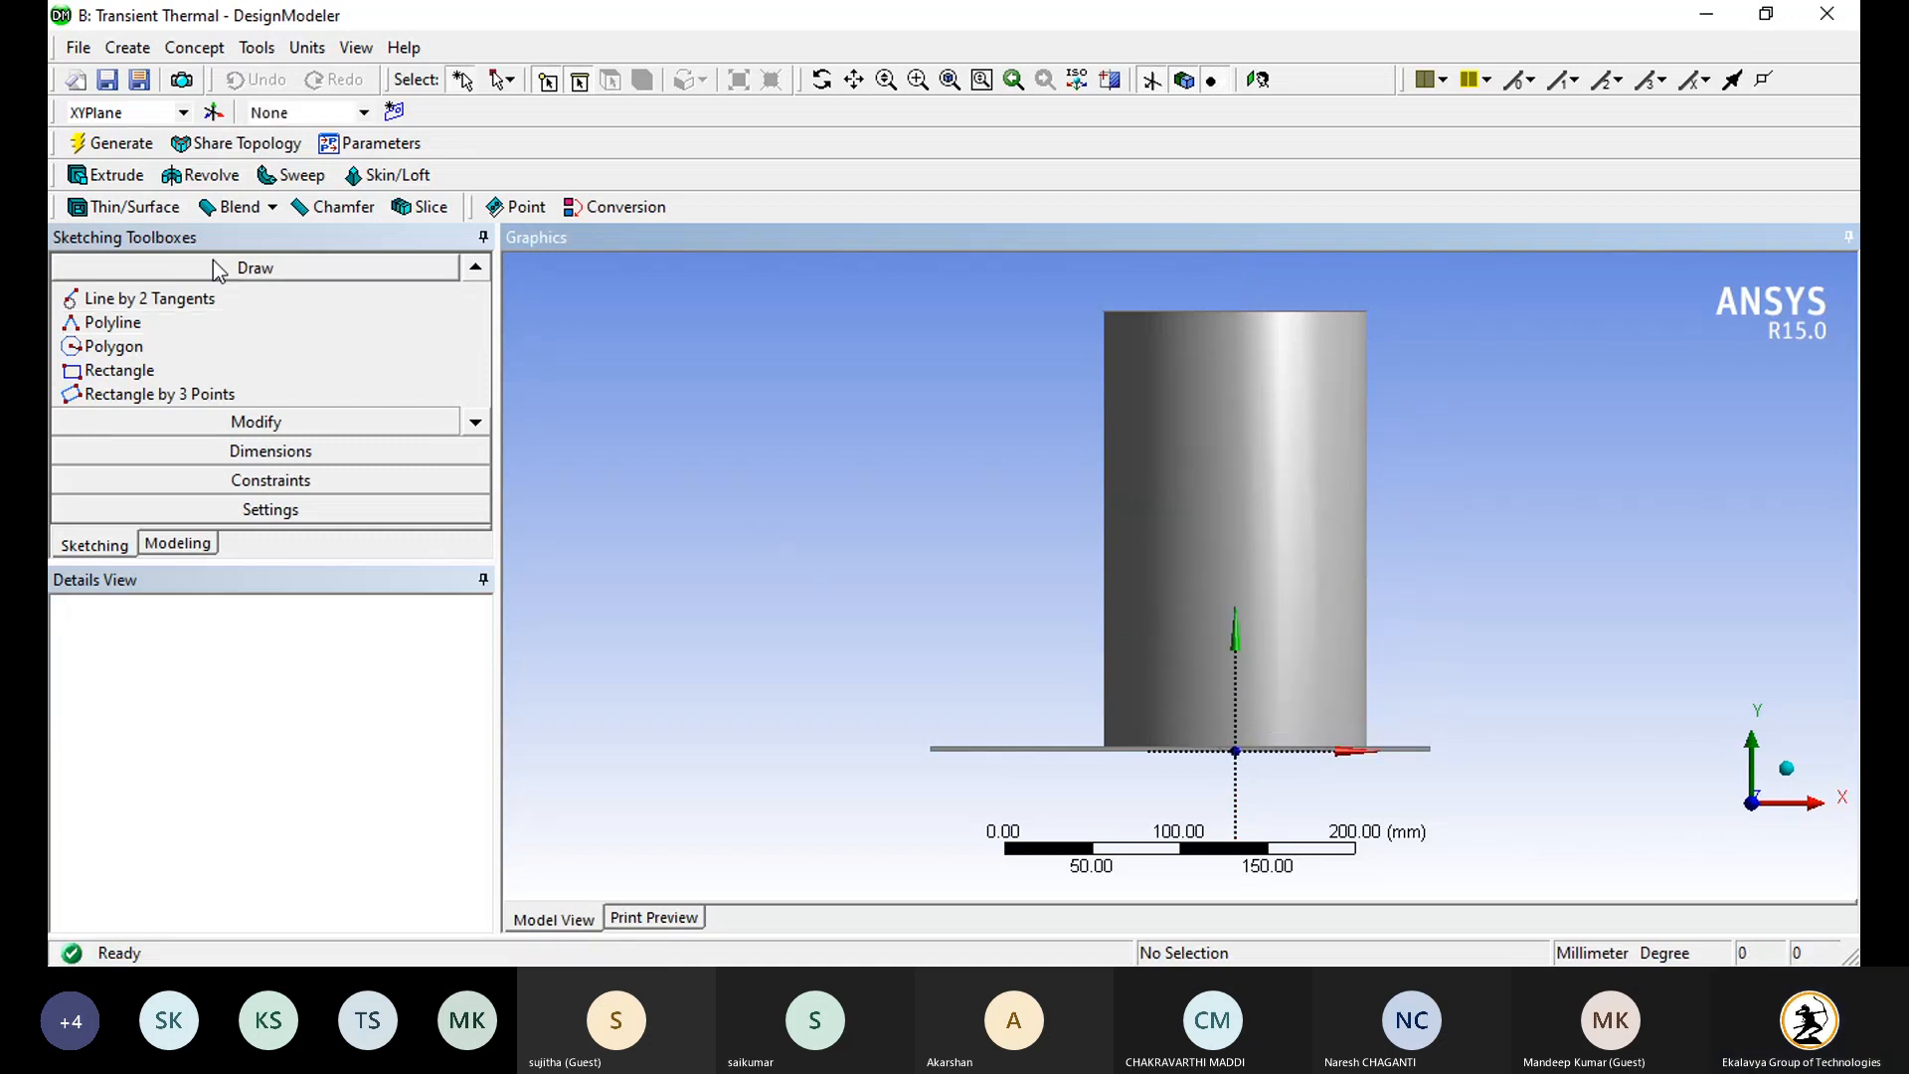
Step: Draw an open-ended vertical polyline from the origin along the Y axis to just above the tube's far end, and generate it
left_click(108, 322)
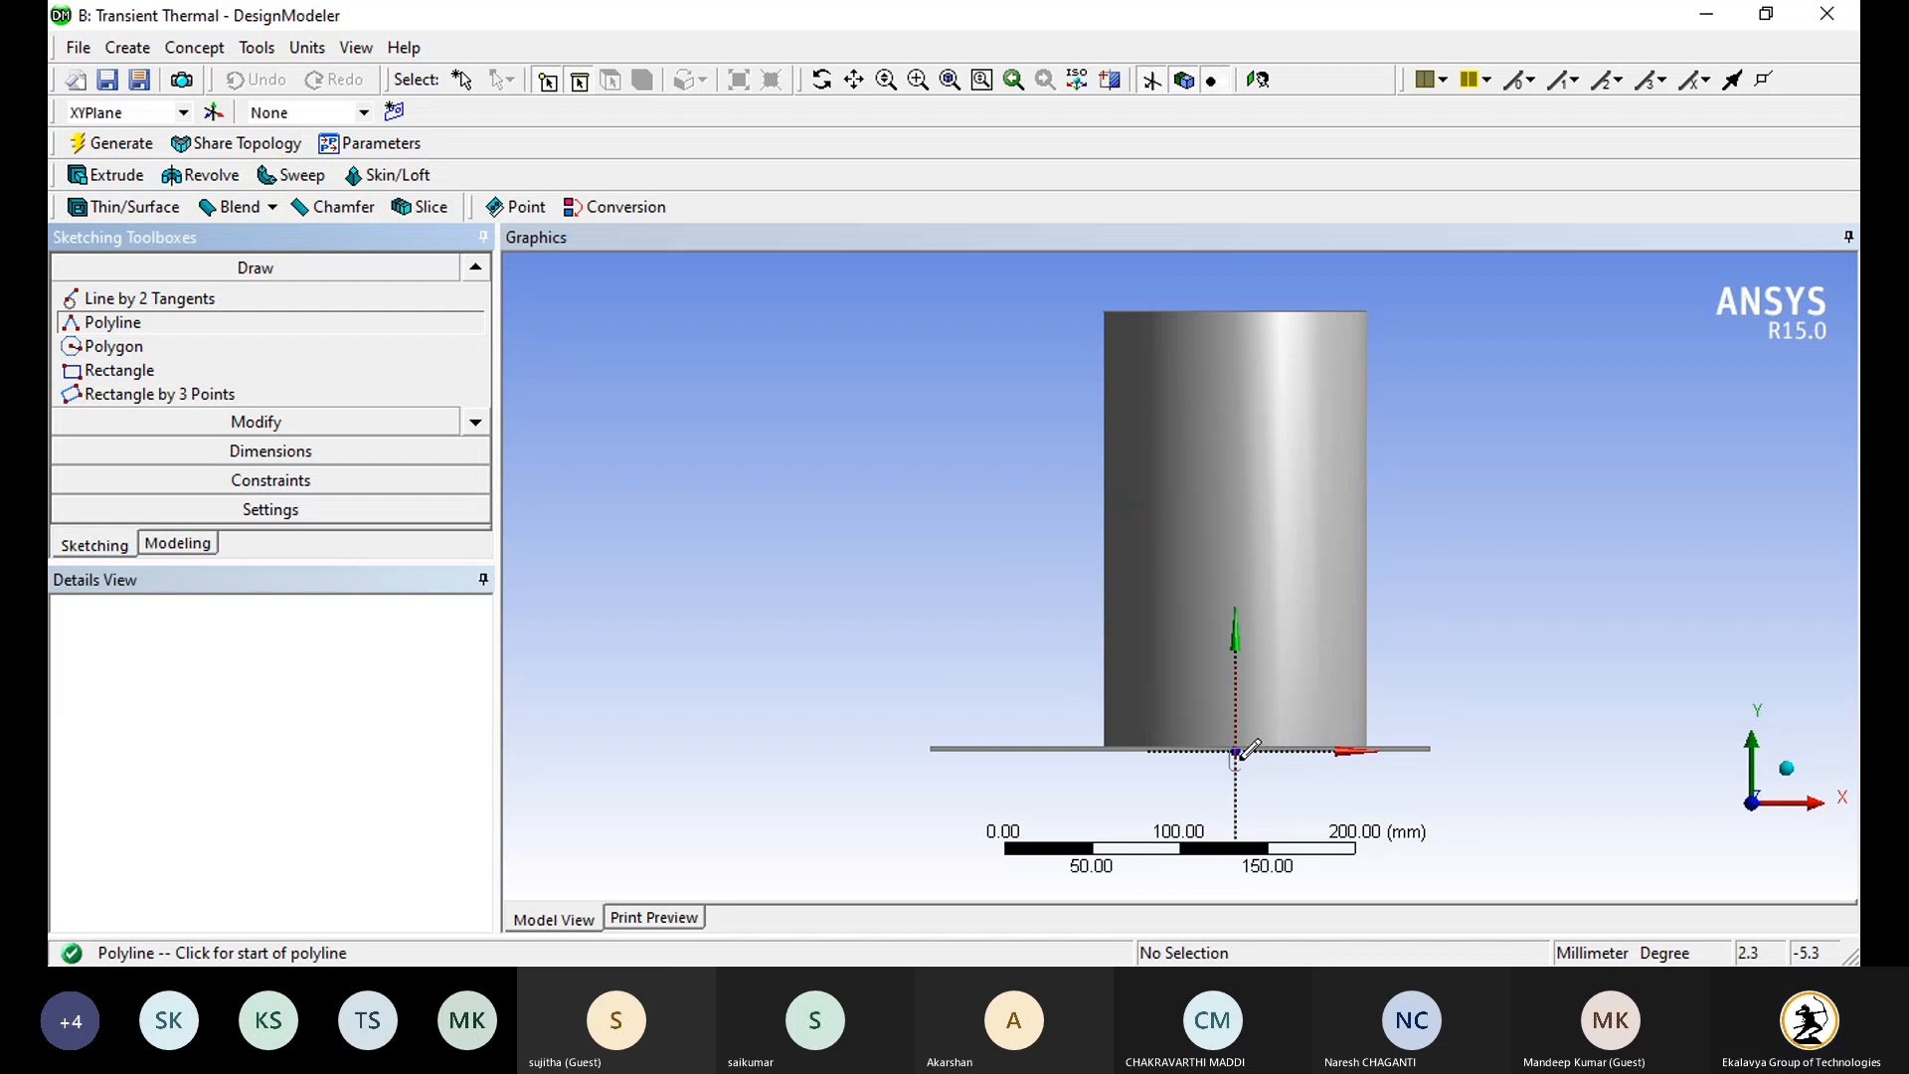
left_click(1237, 752)
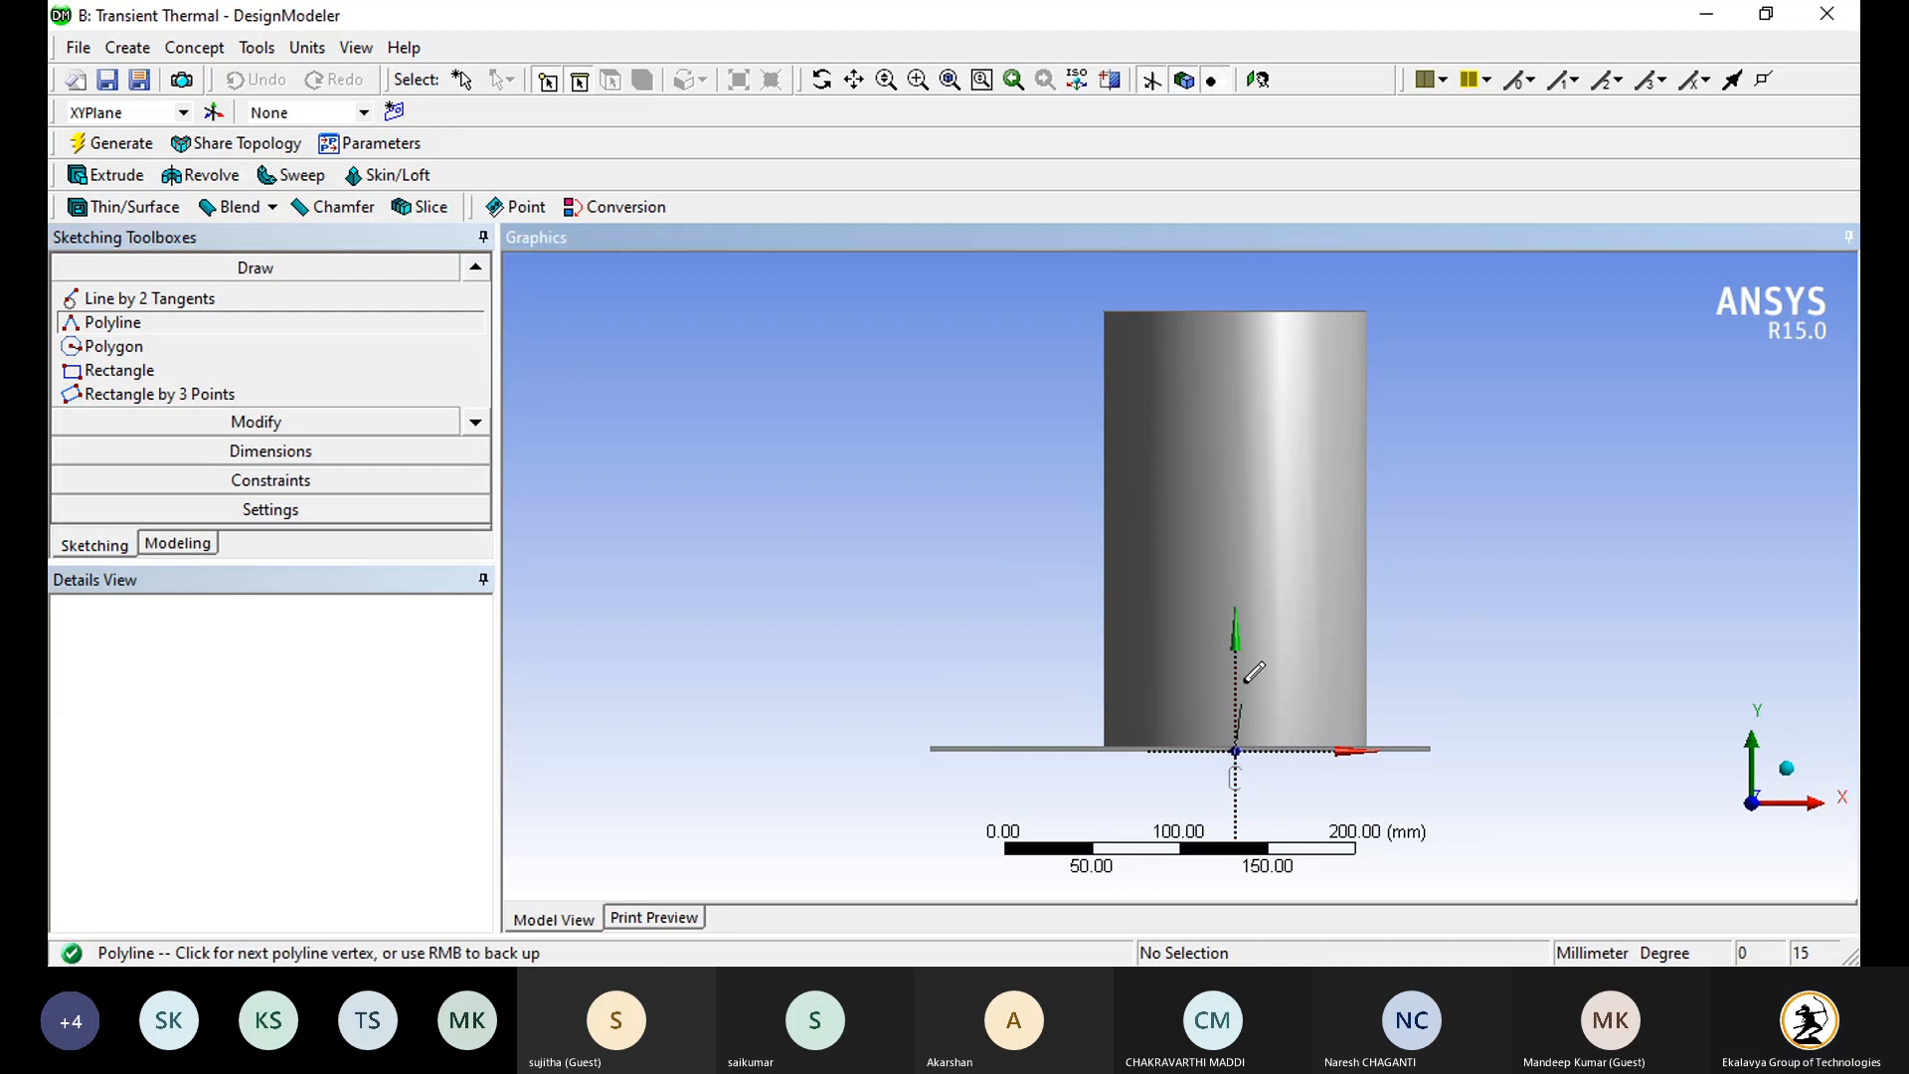
left_click(1234, 287)
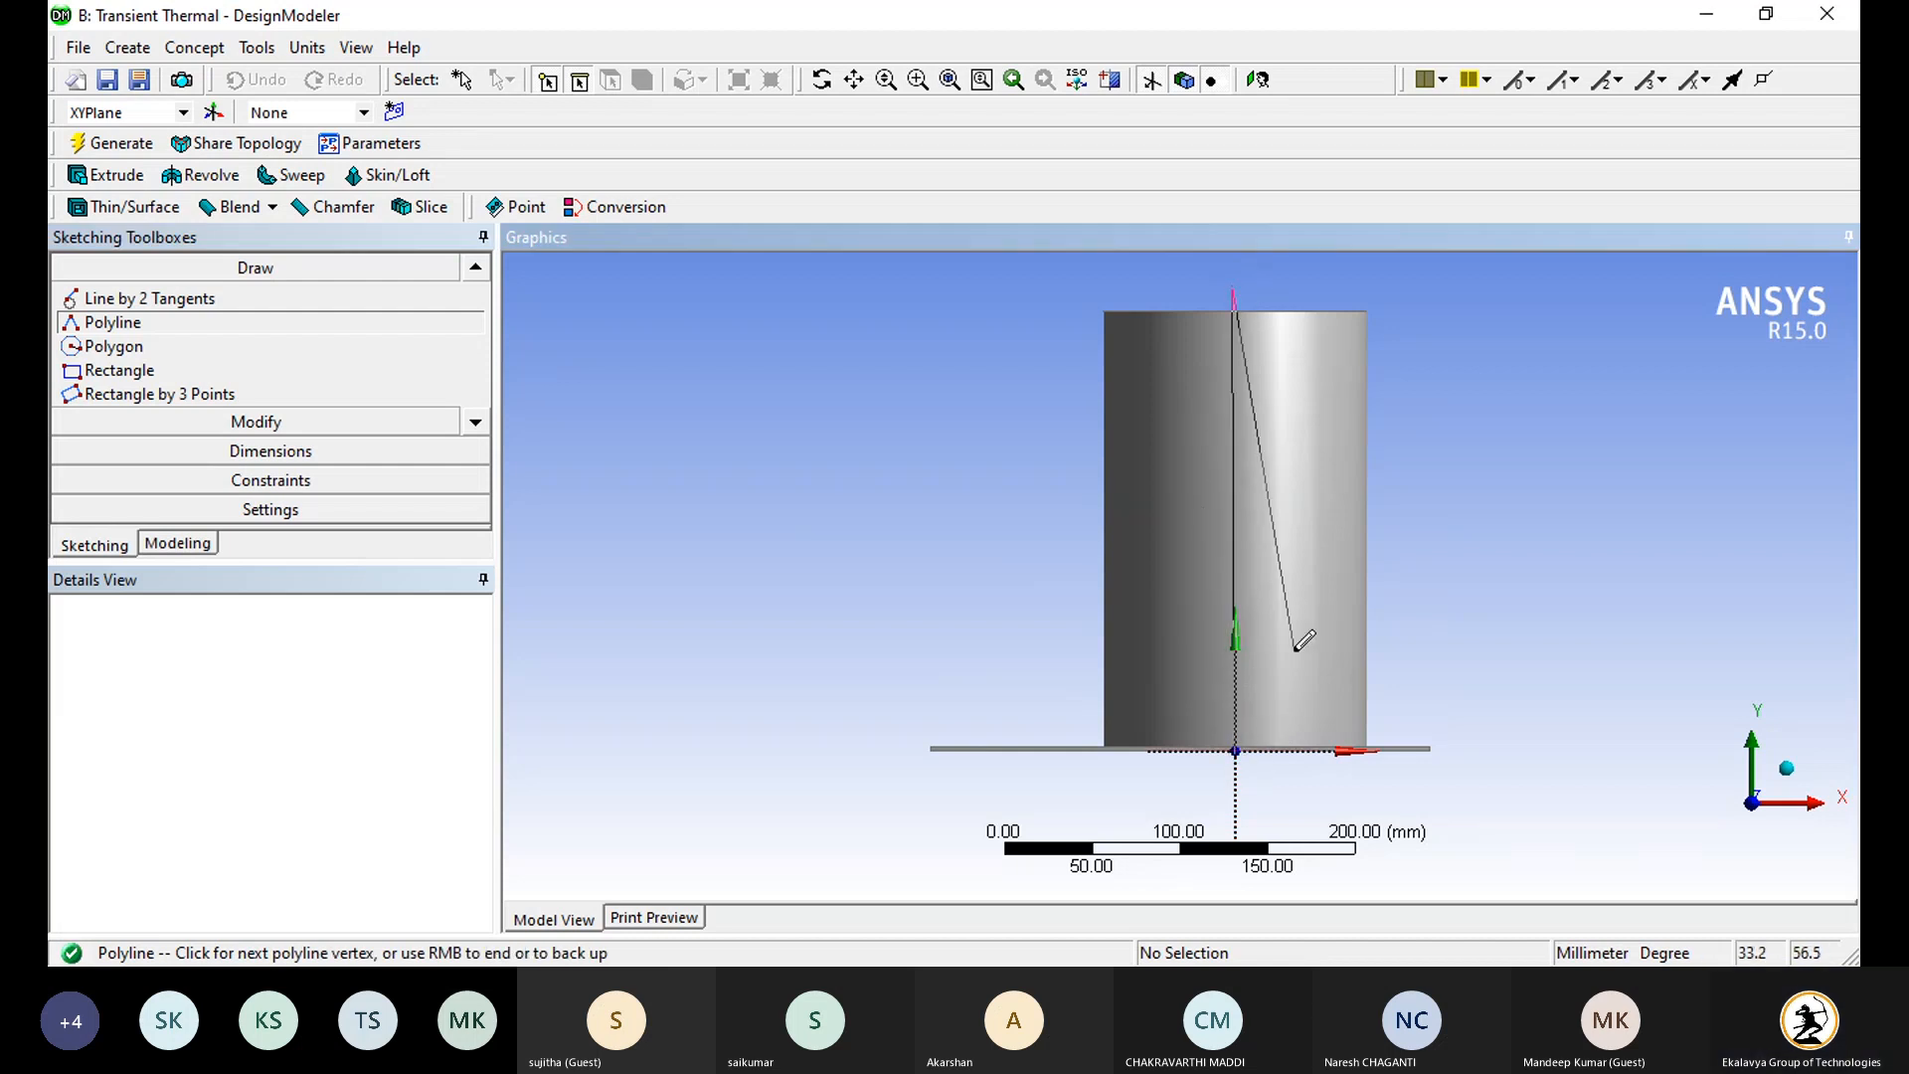
right_click(1292, 291)
left_click(1314, 308)
mouse_move(1315, 308)
middle_mouse_down()
mouse_move(1364, 362)
mouse_move(1322, 481)
mouse_move(1283, 492)
middle_mouse_up()
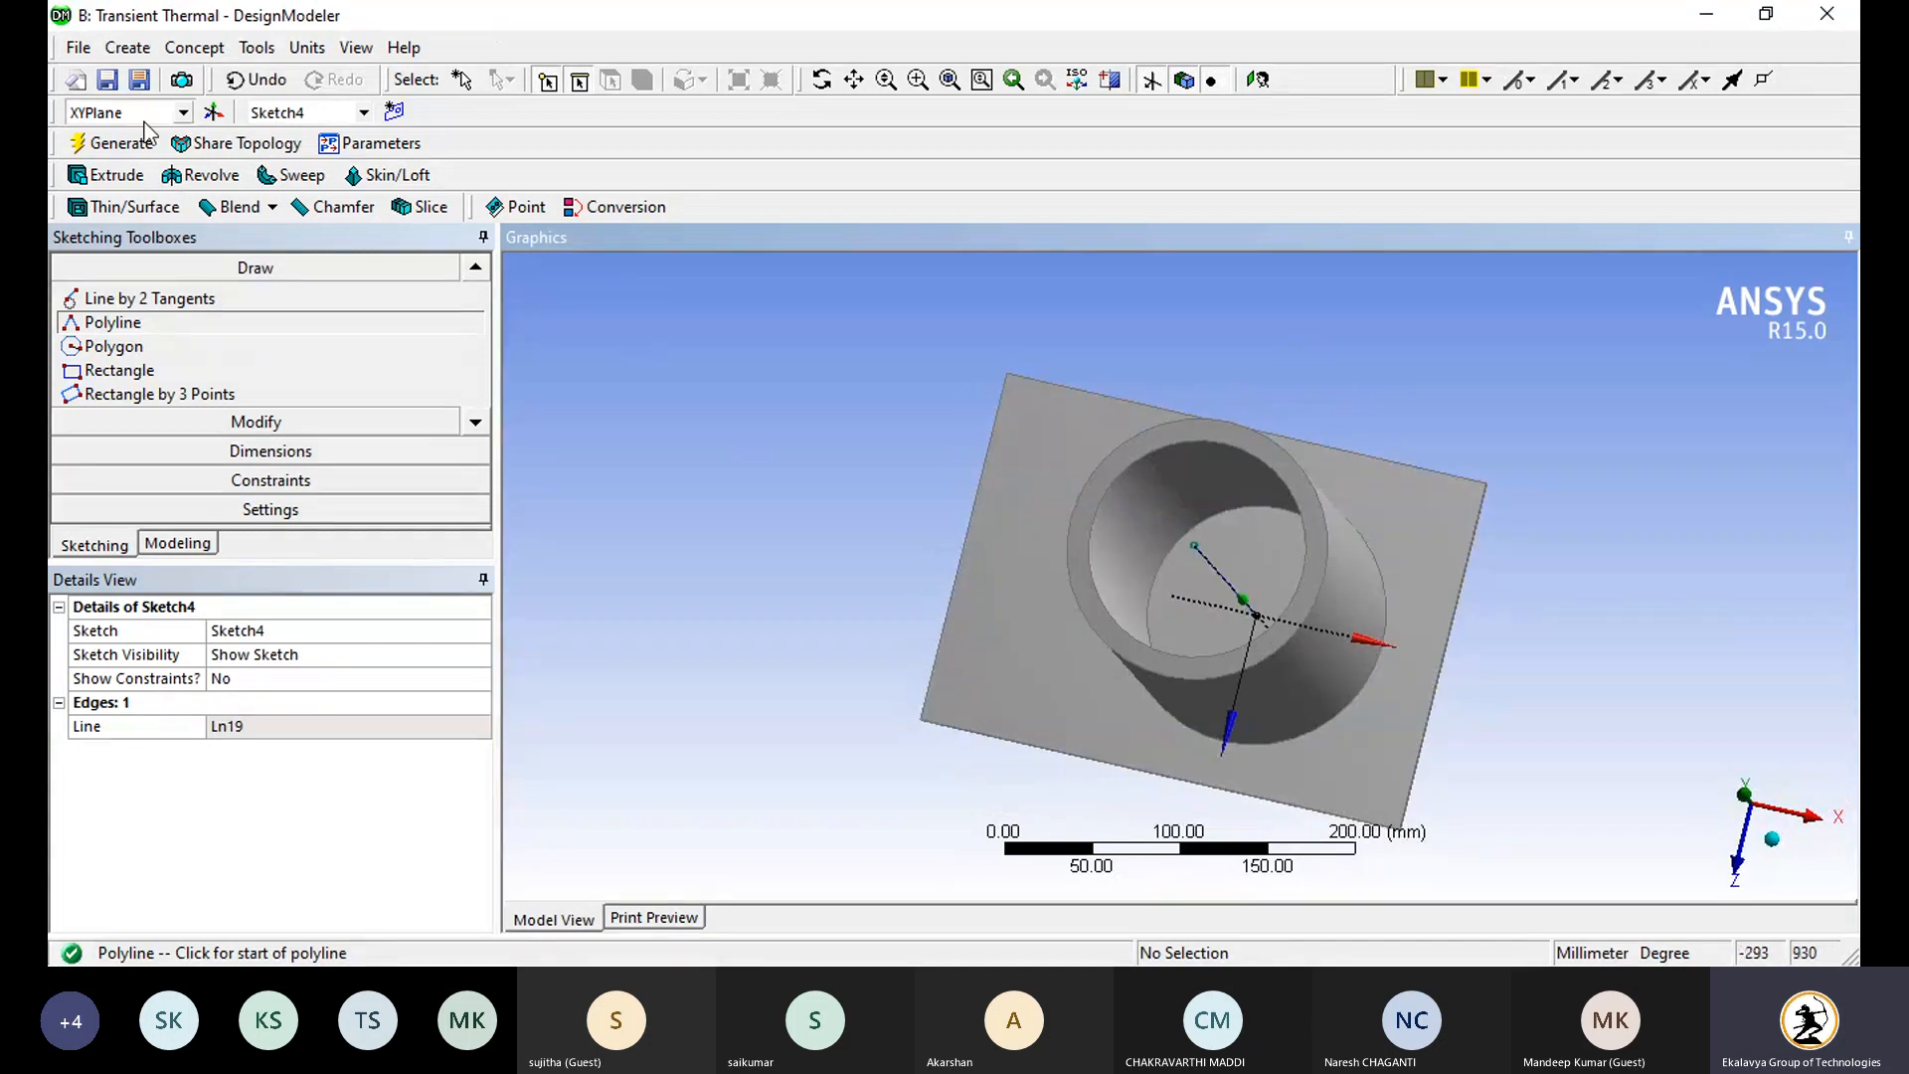
left_click(140, 139)
Step: Create a Linear pattern feature and activate its geometry selection
left_click(127, 48)
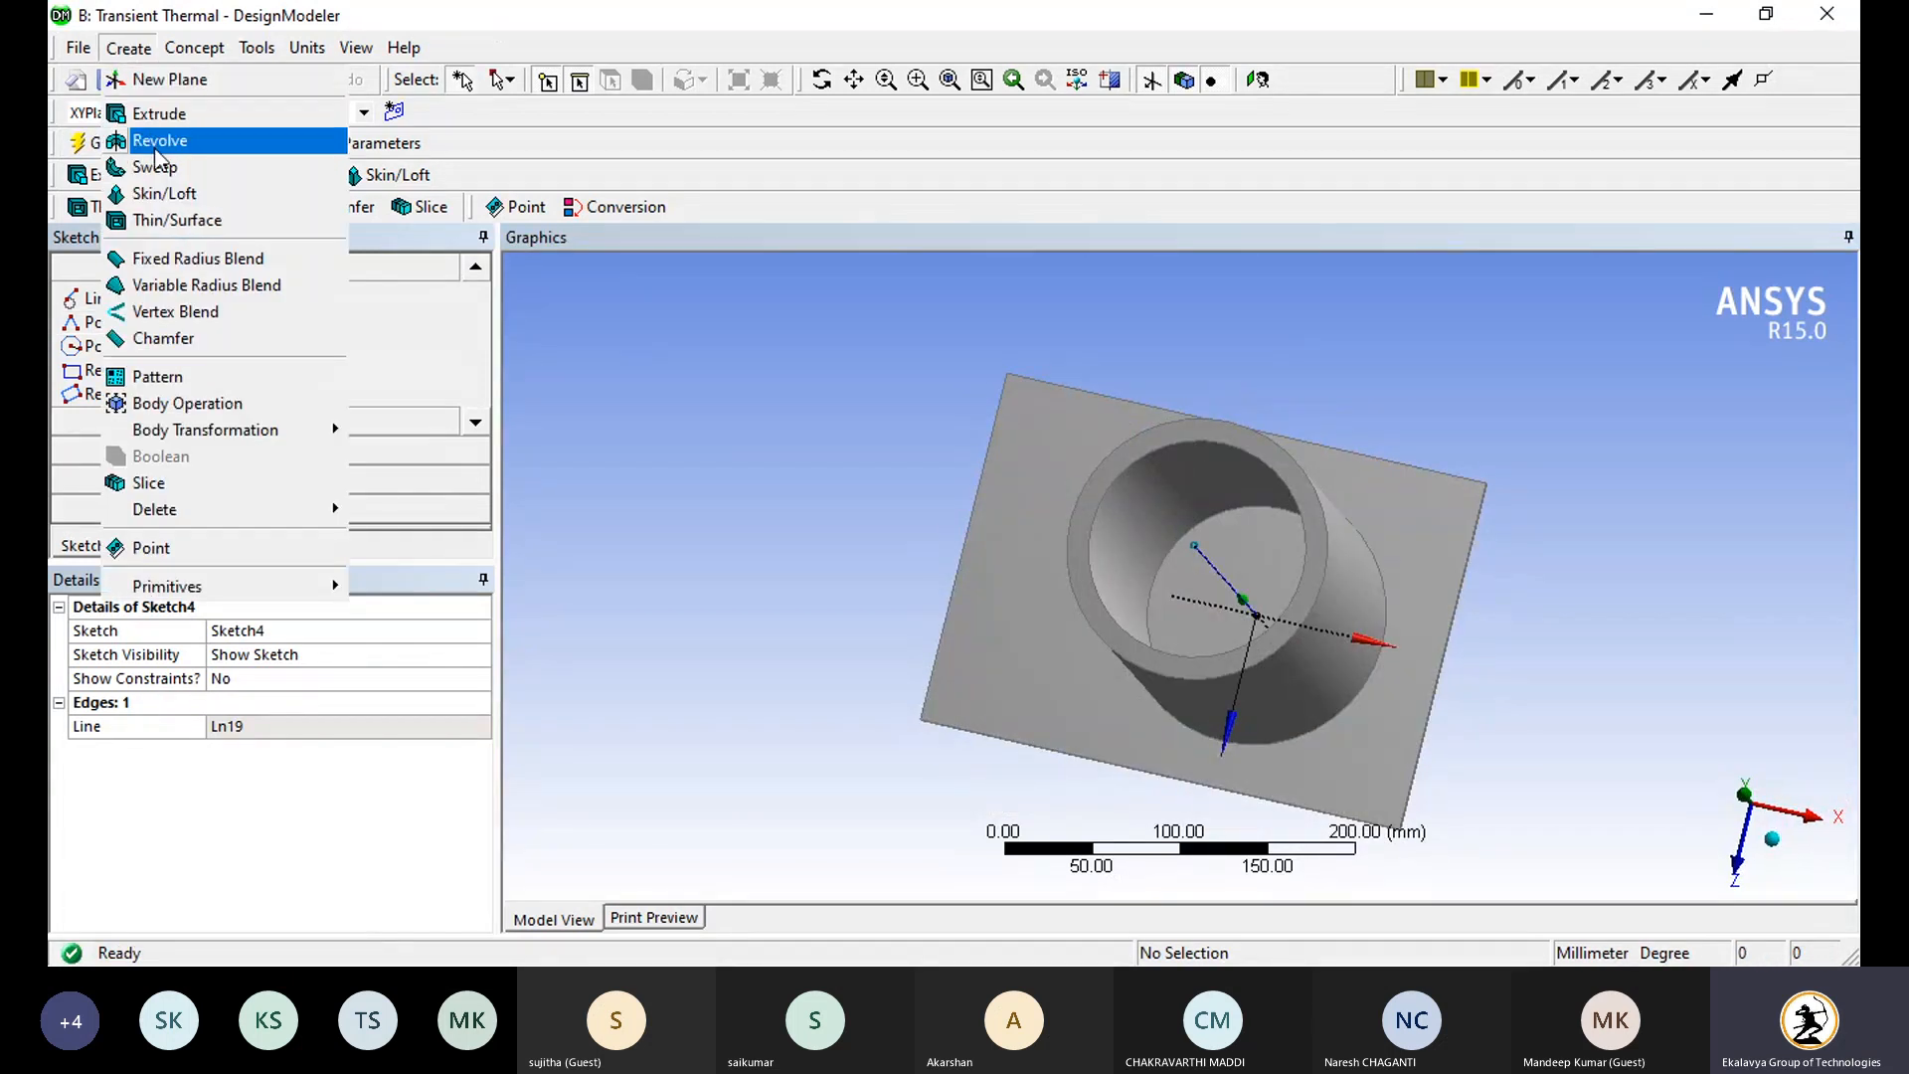
left_click(166, 380)
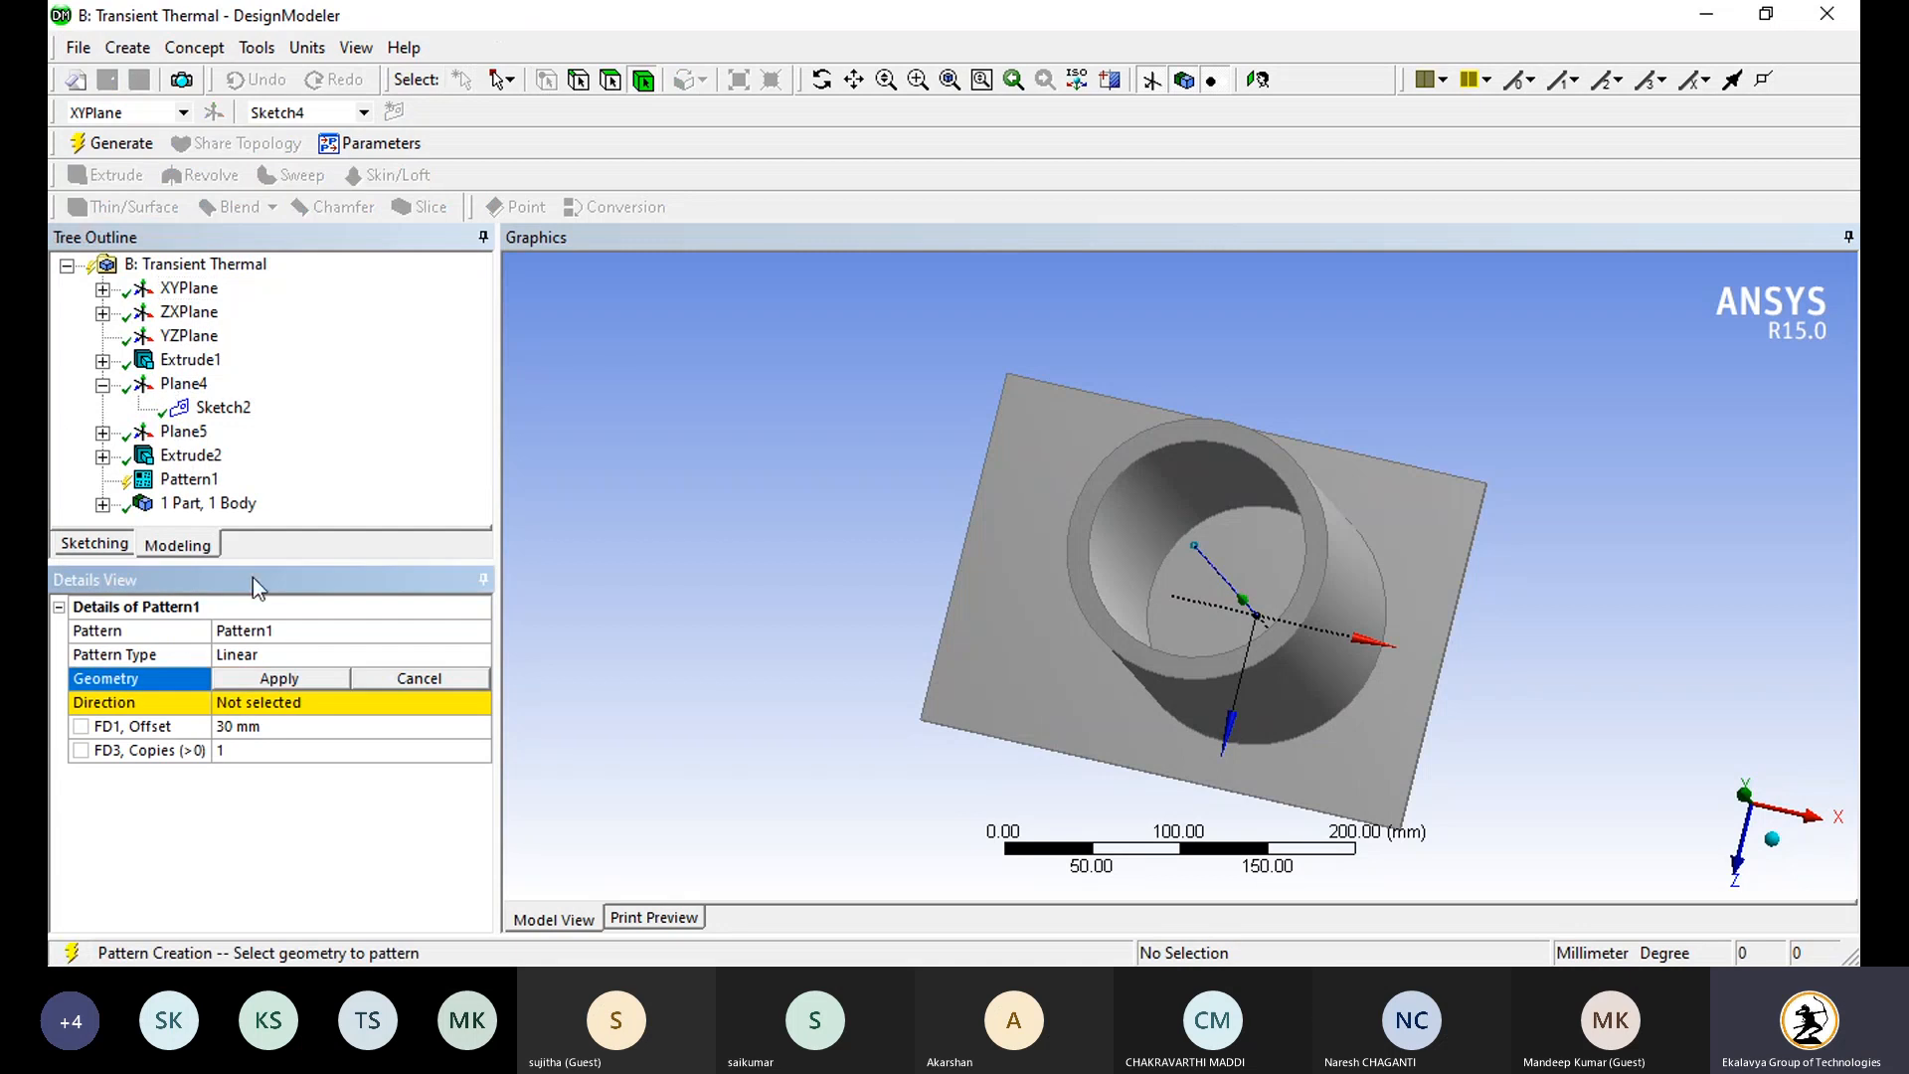
left_click(299, 681)
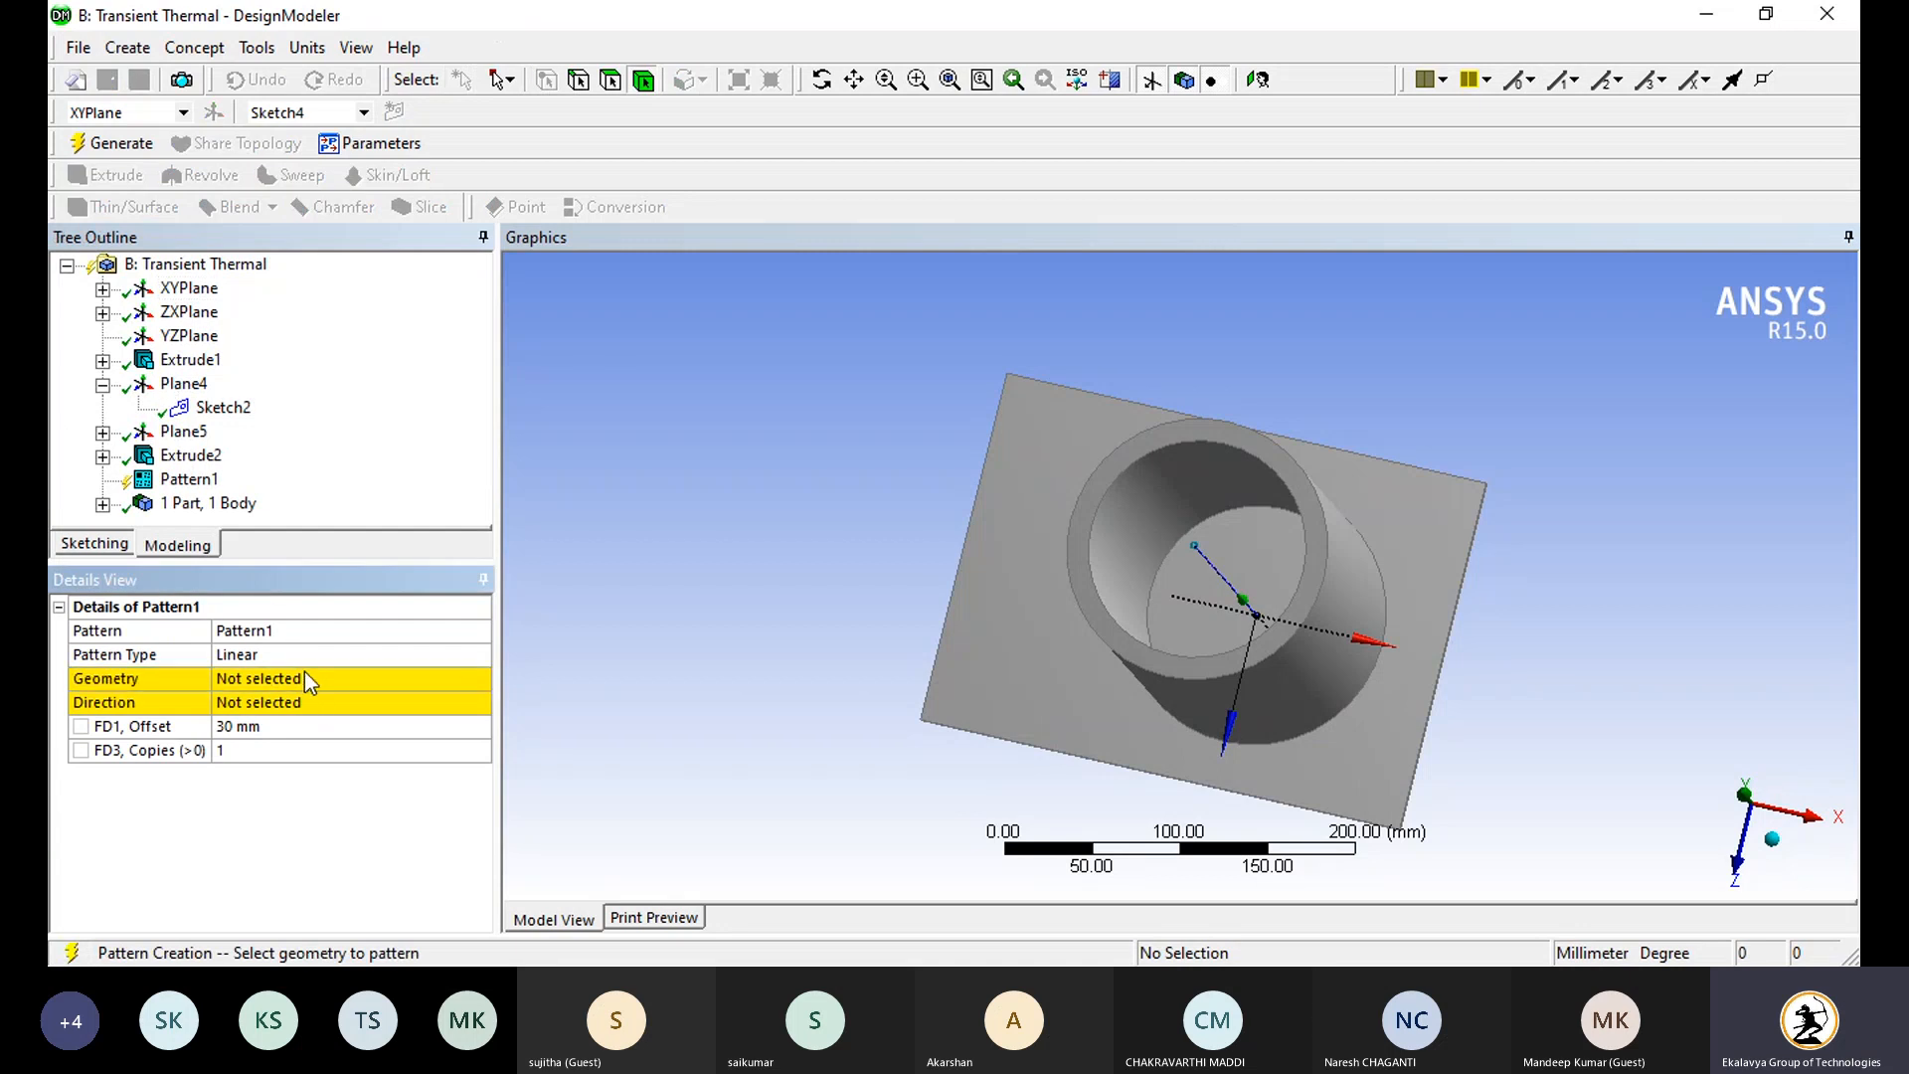
left_click(323, 670)
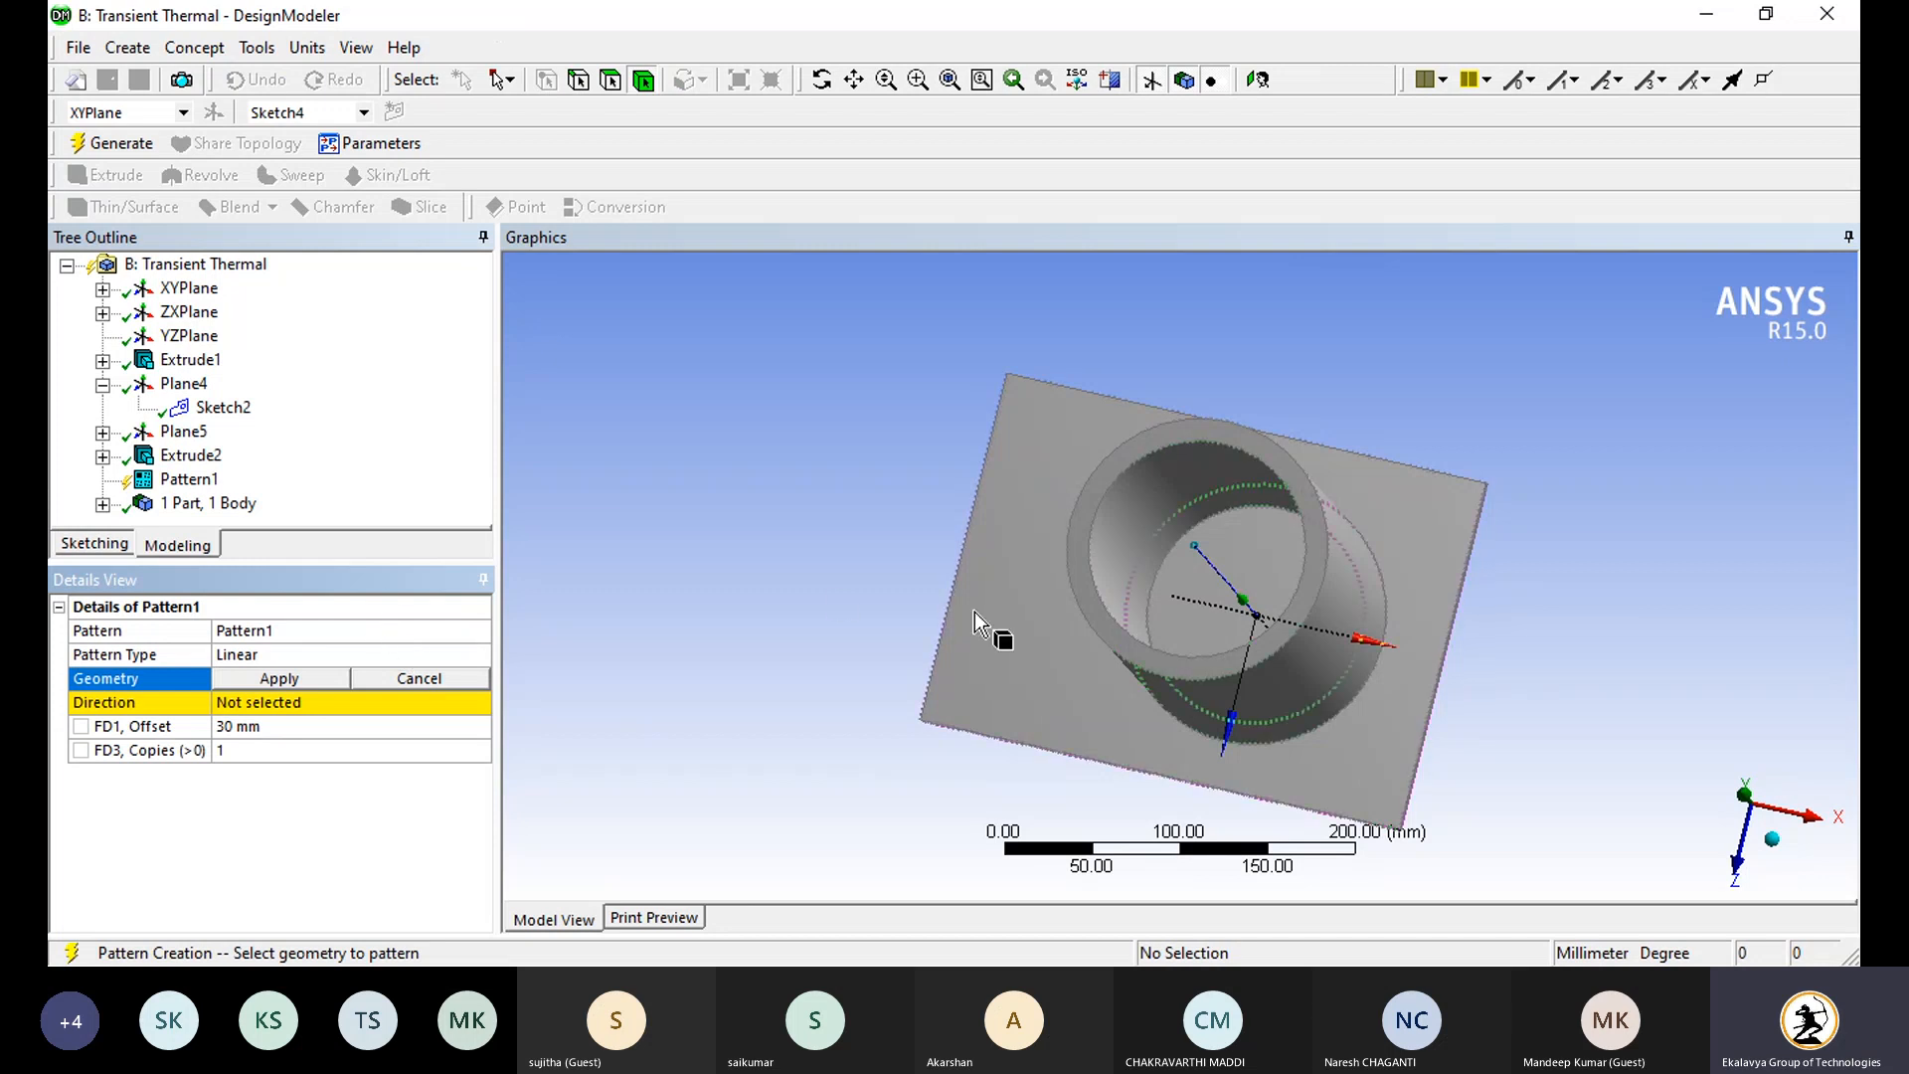
Step: Restrict selection to faces and select the plate's large face on the tube side as pattern geometry
left_click(1017, 613)
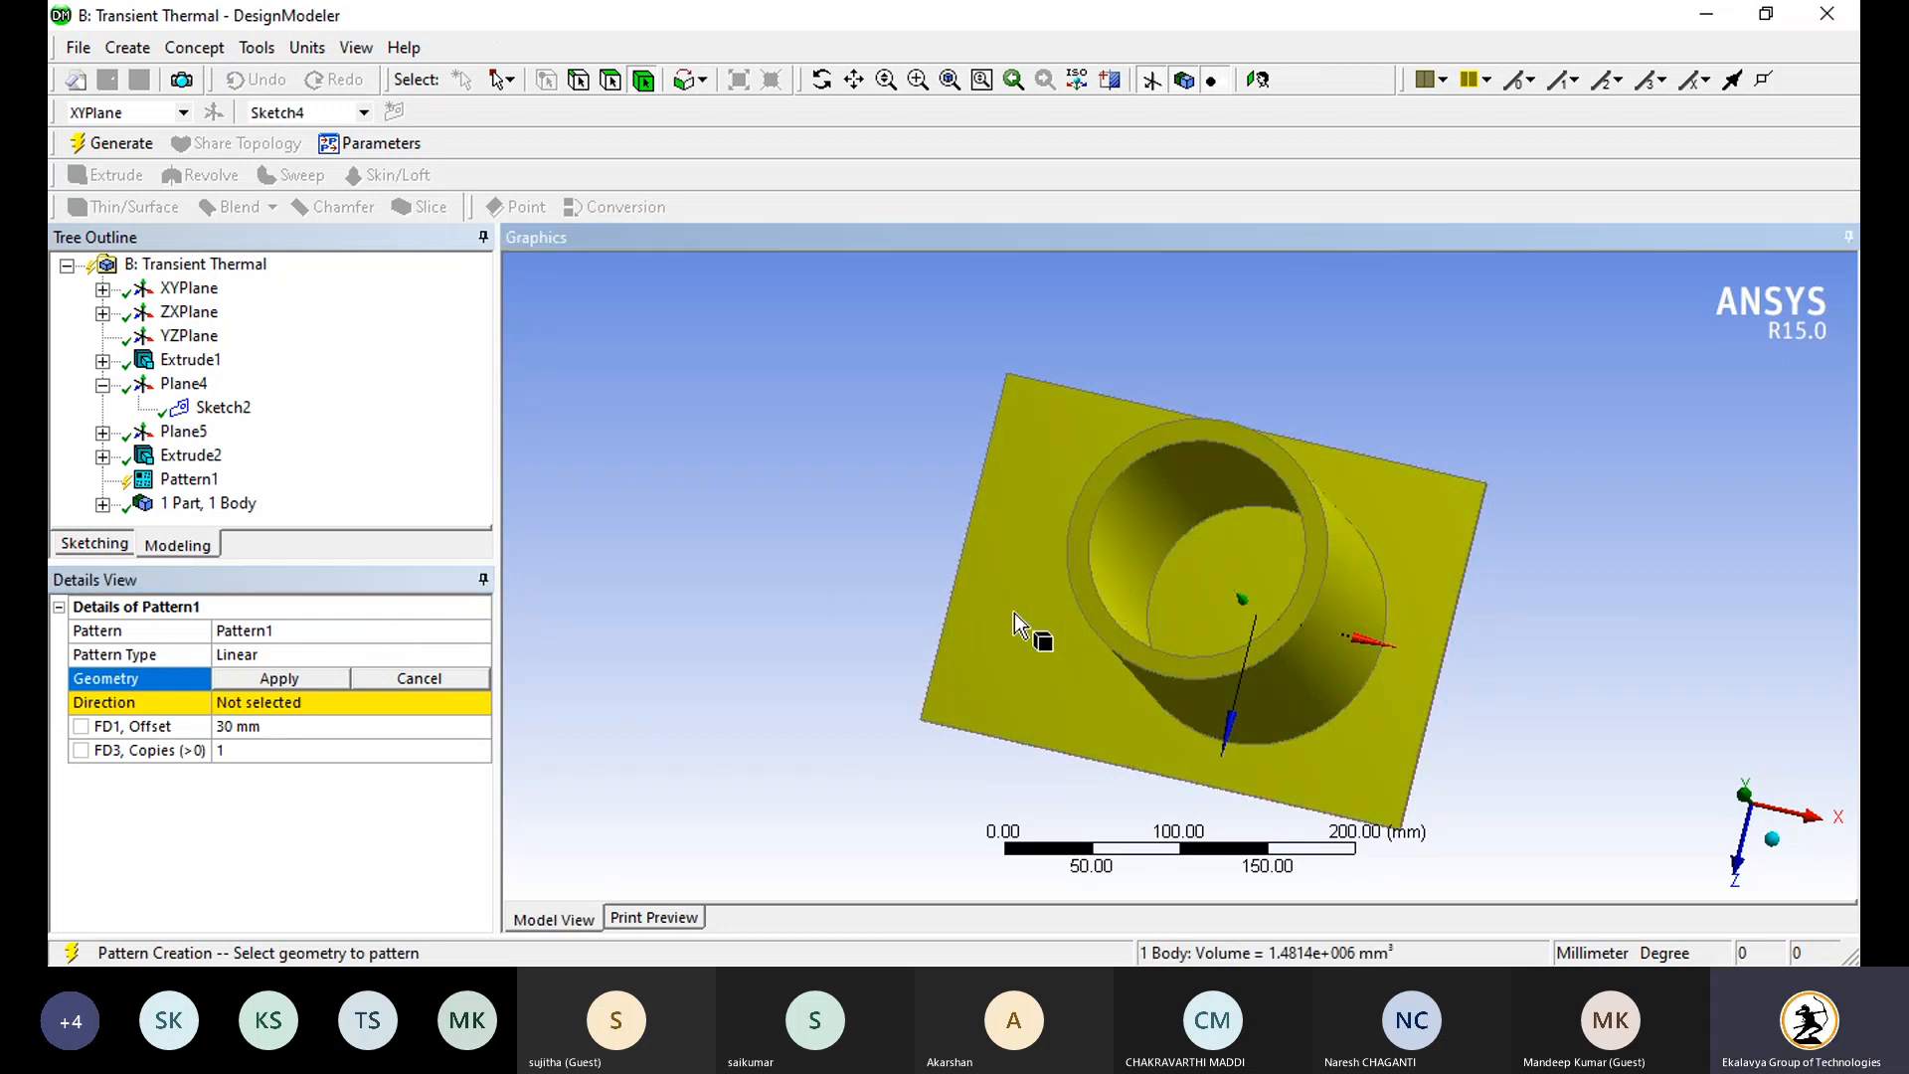
middle_click_drag(1014, 613, 706, 337)
left_click(612, 81)
left_click(995, 635)
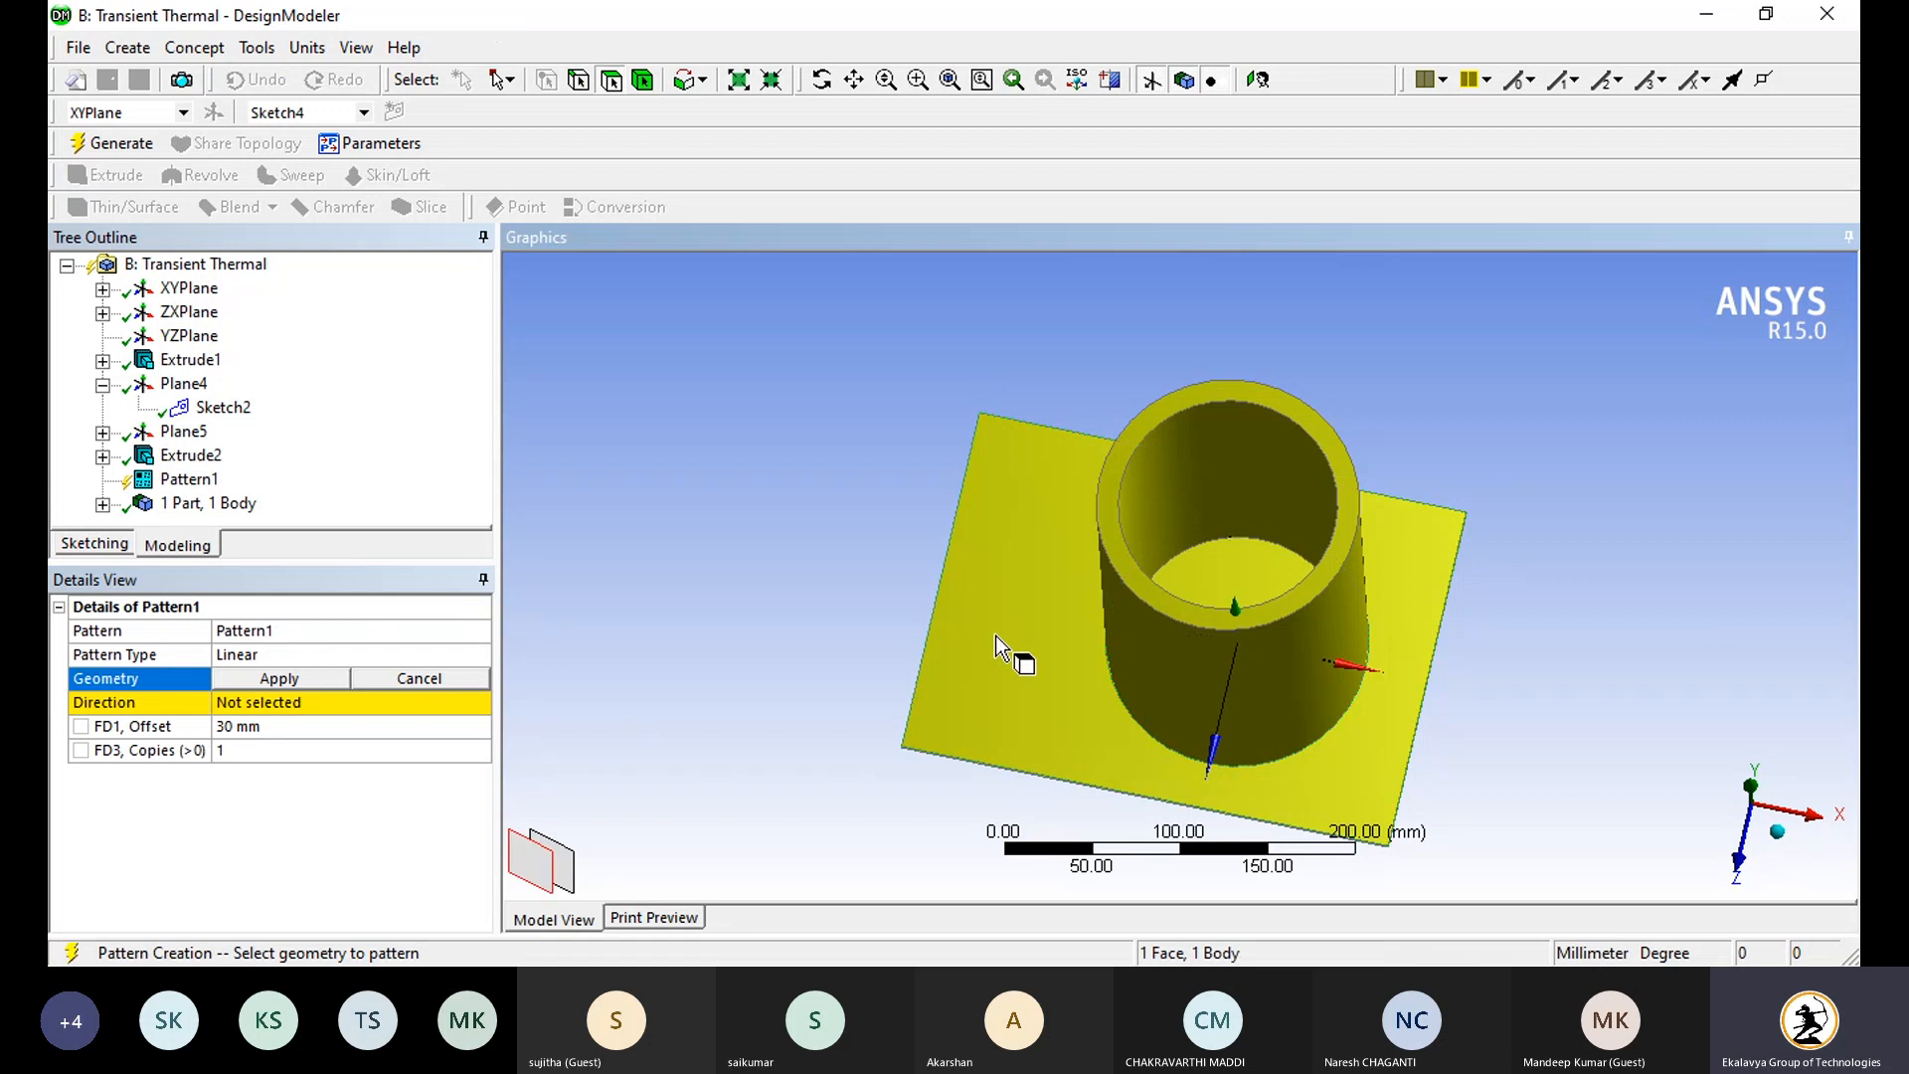
middle_click_drag(995, 636, 945, 602)
left_click(809, 578)
left_click(1022, 645)
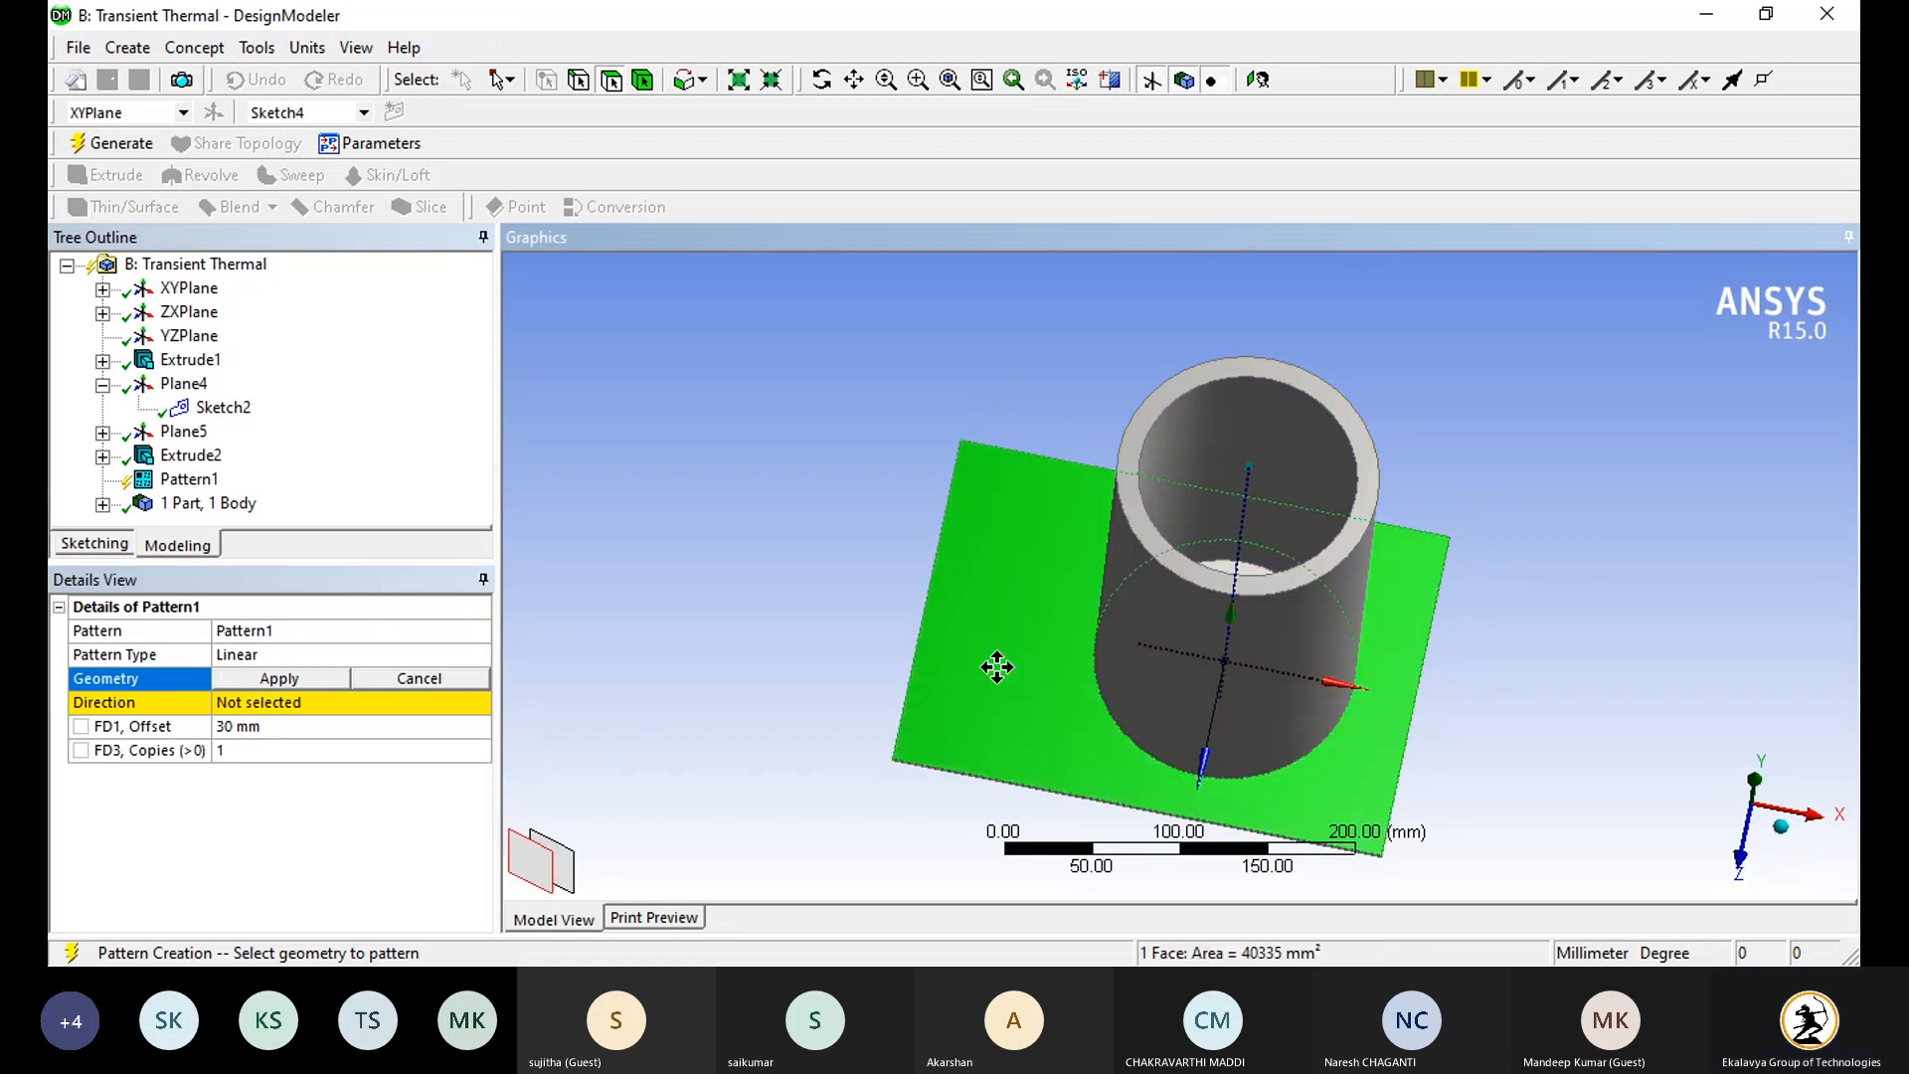
Step: Add the plate's opposite large face and its four thin side faces to the selection, and apply all six as pattern geometry
middle_click_drag(993, 660, 886, 822)
left_click(1016, 686, "ctrl")
left_click(875, 820, "ctrl")
scroll(875, 818, "up", 3)
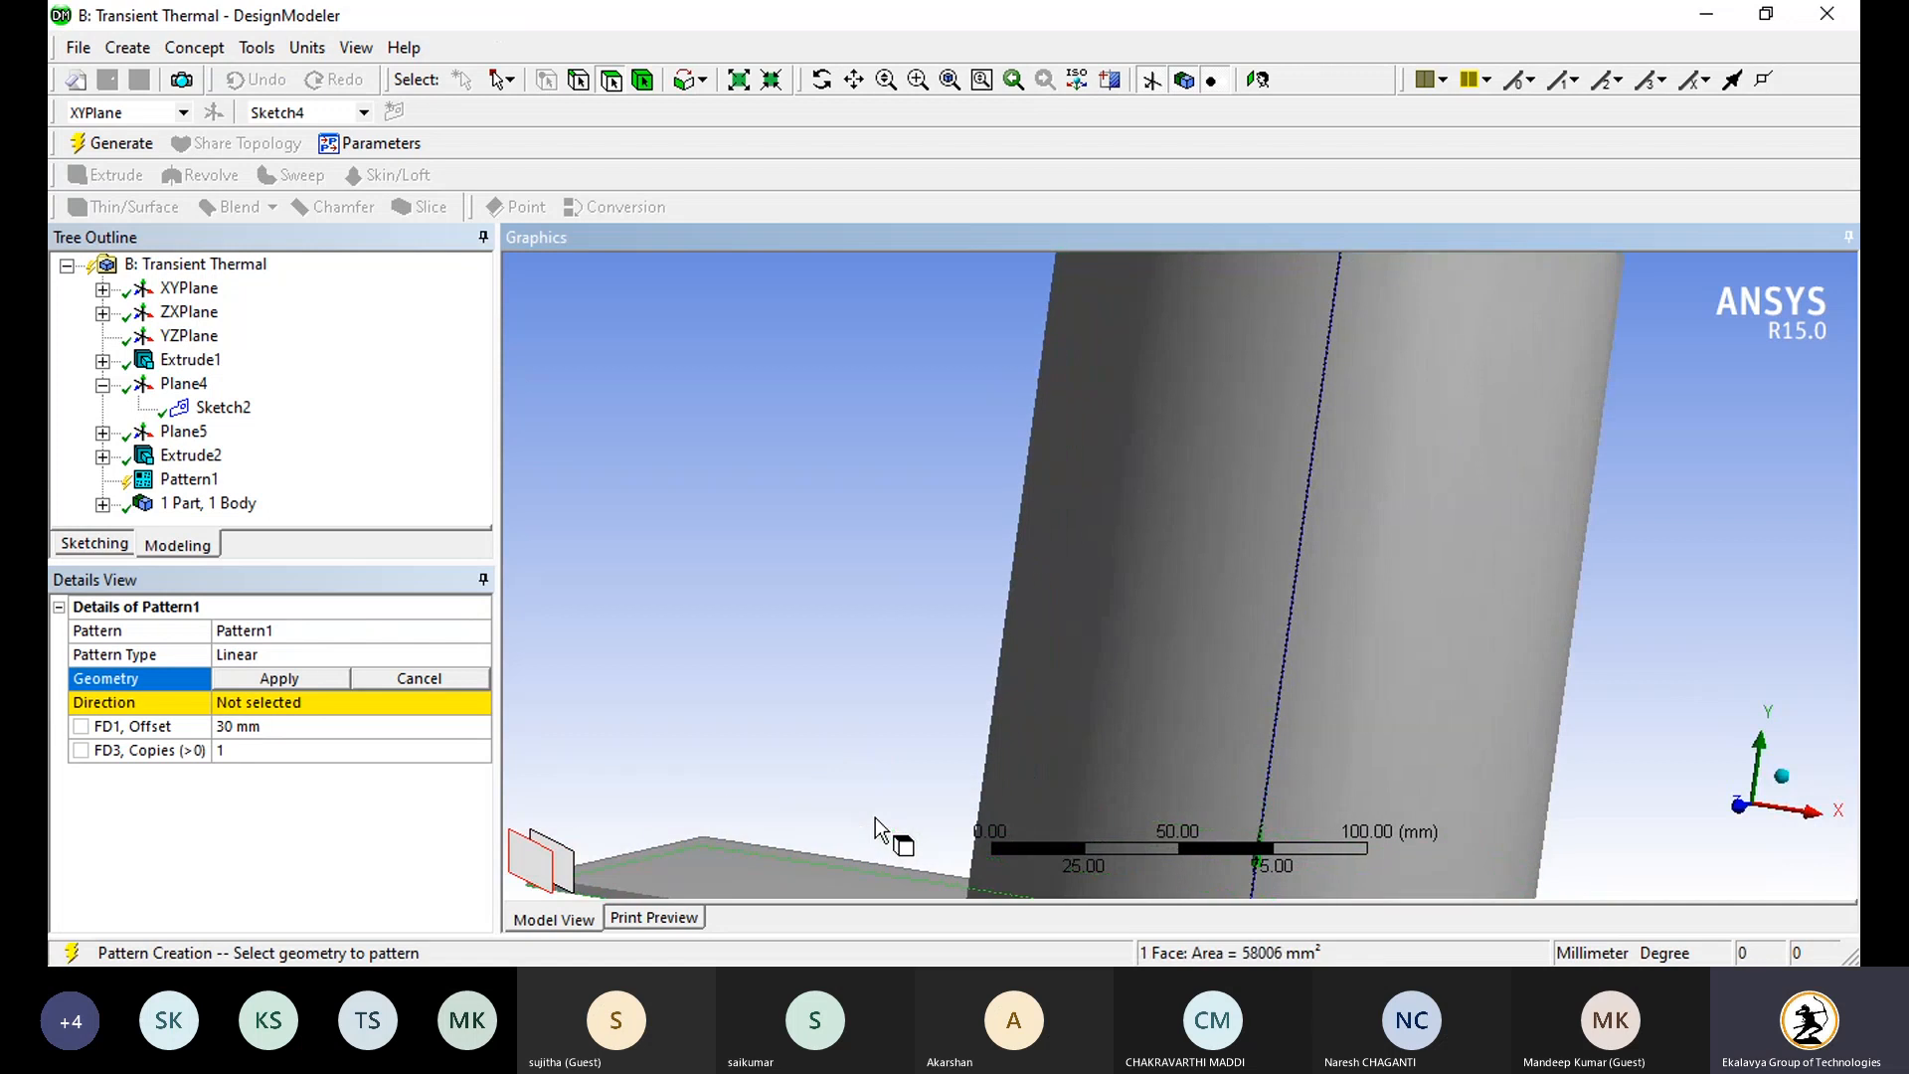
scroll(875, 817, "down", 4)
left_click(923, 781, "ctrl")
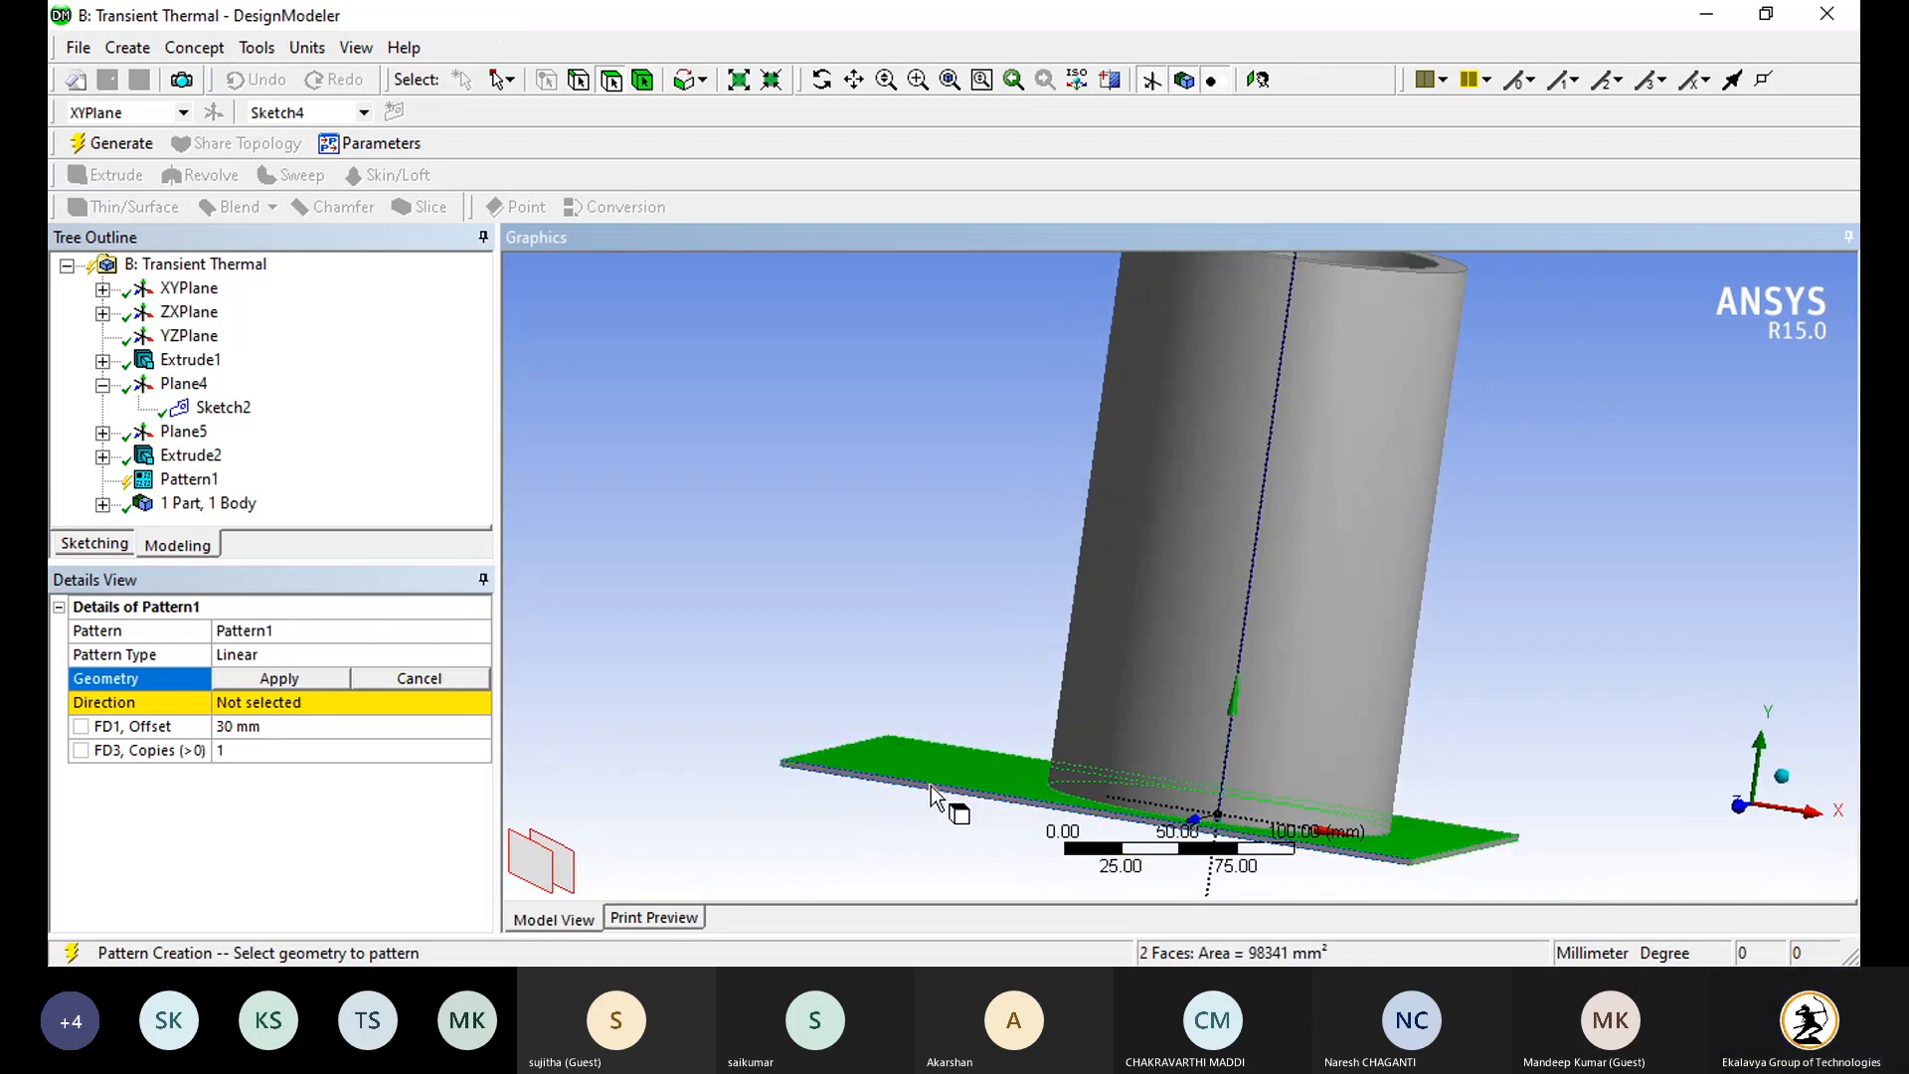
left_click(931, 786, "ctrl")
middle_click_drag(931, 785, 668, 734)
left_click(972, 699, "ctrl")
middle_click_drag(971, 699, 708, 463)
left_click(883, 541, "ctrl")
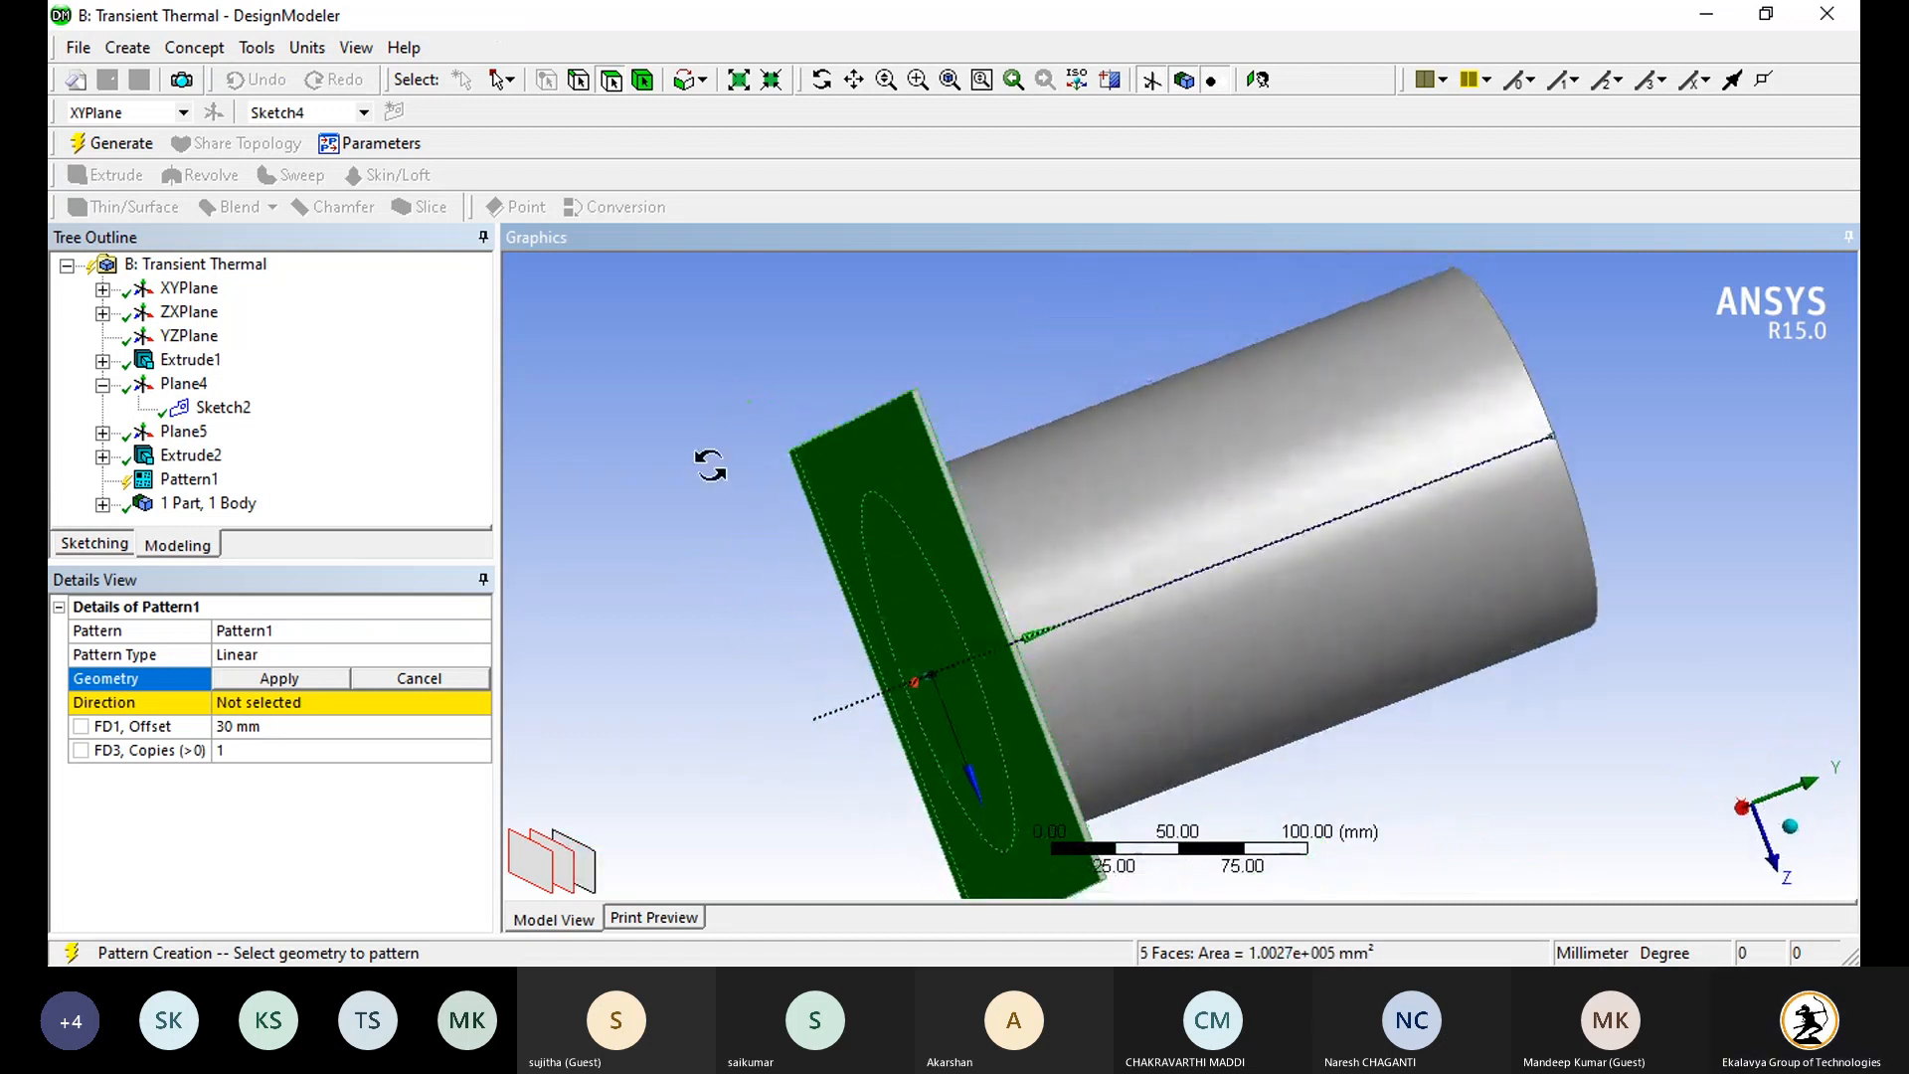
left_click(969, 542, "ctrl")
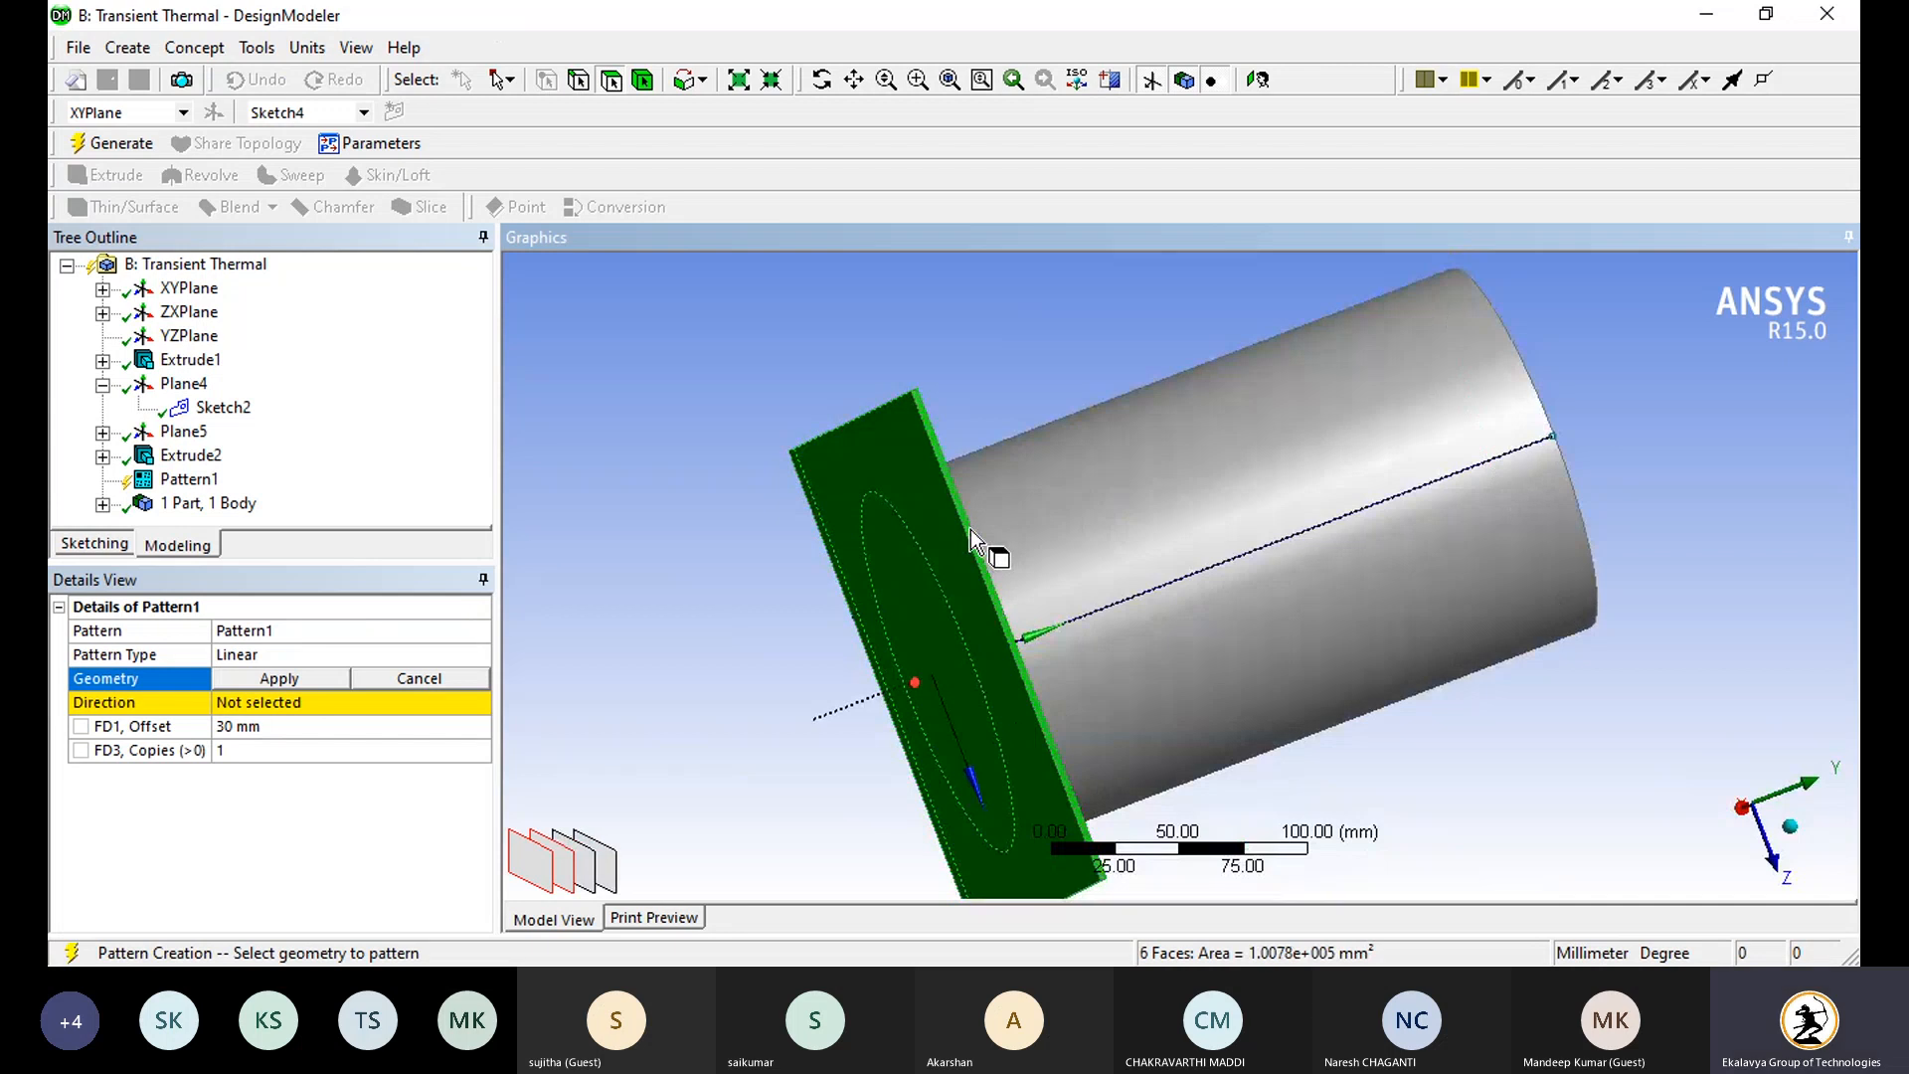
left_click(320, 677)
left_click(326, 680)
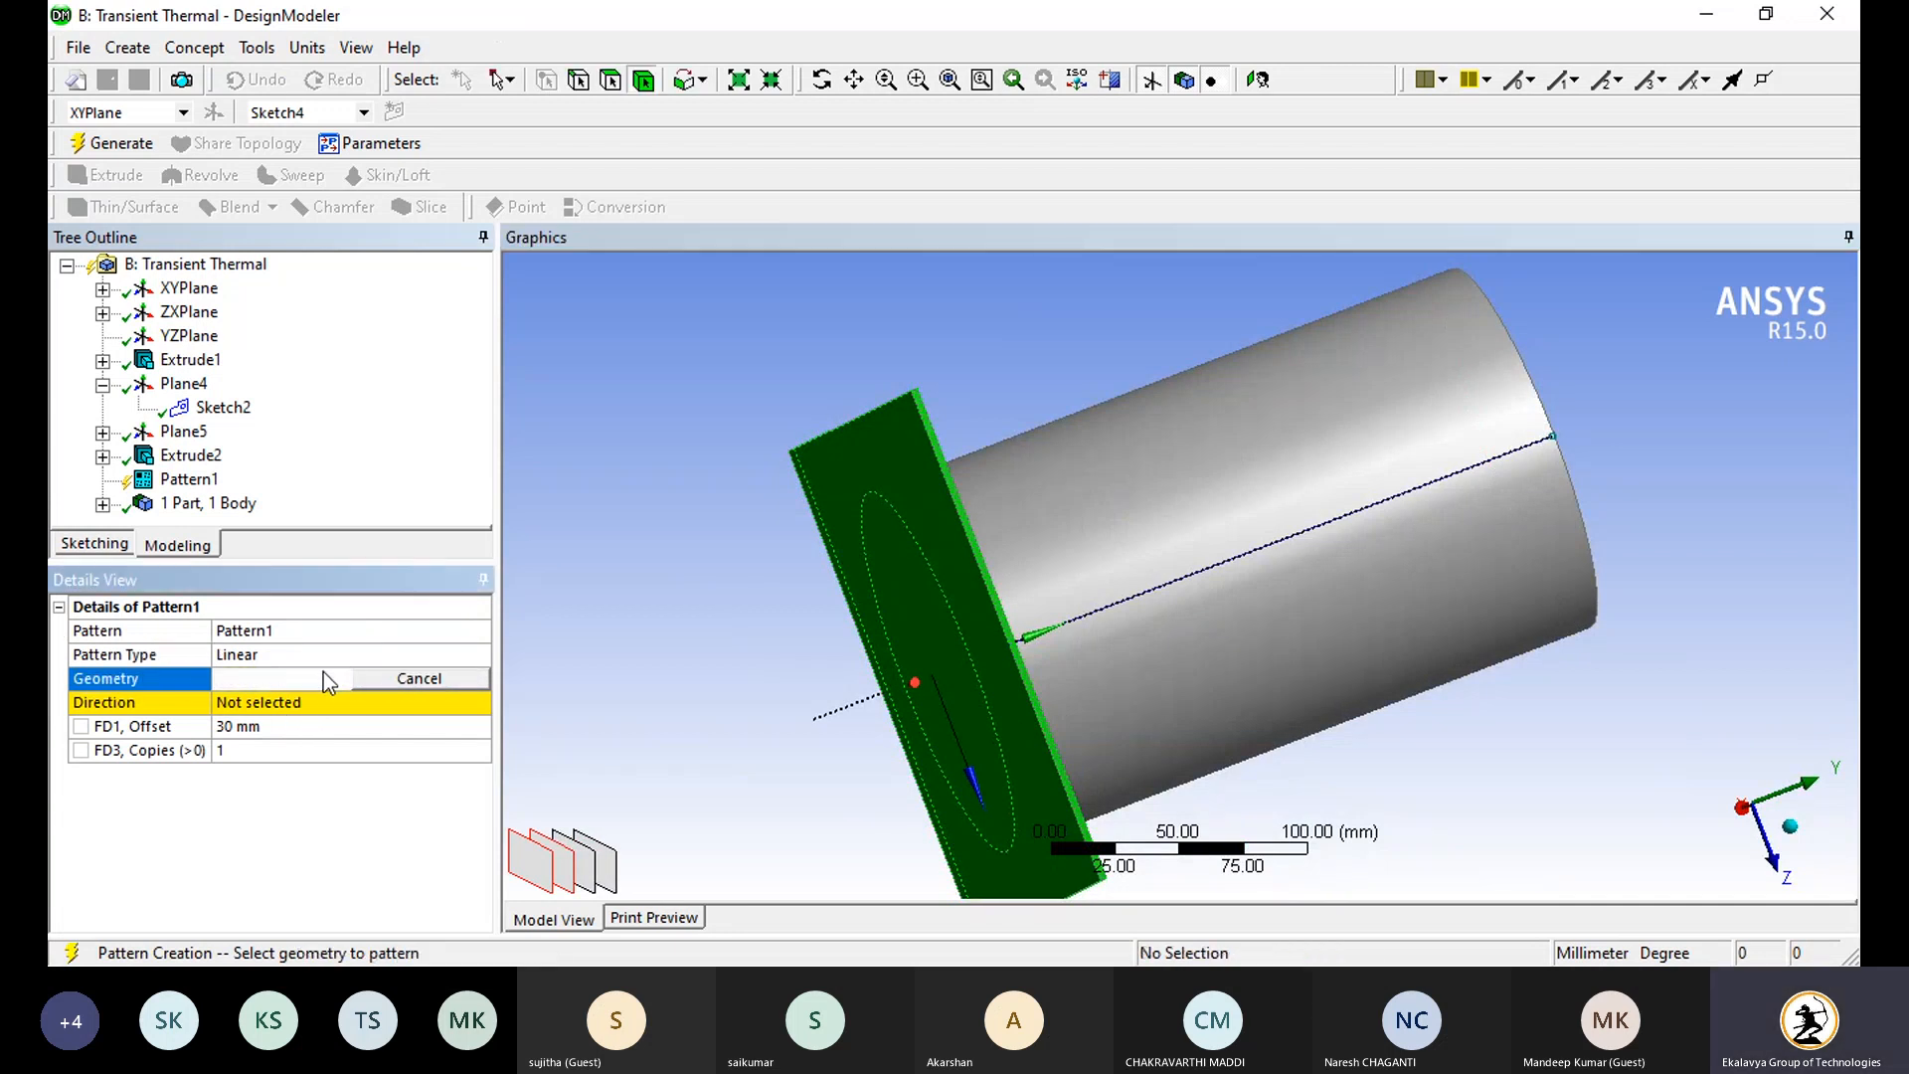
Step: Set the pattern direction to the sketched axis line pointing along the tube, with 2 copies, and try to generate it
left_click(356, 708)
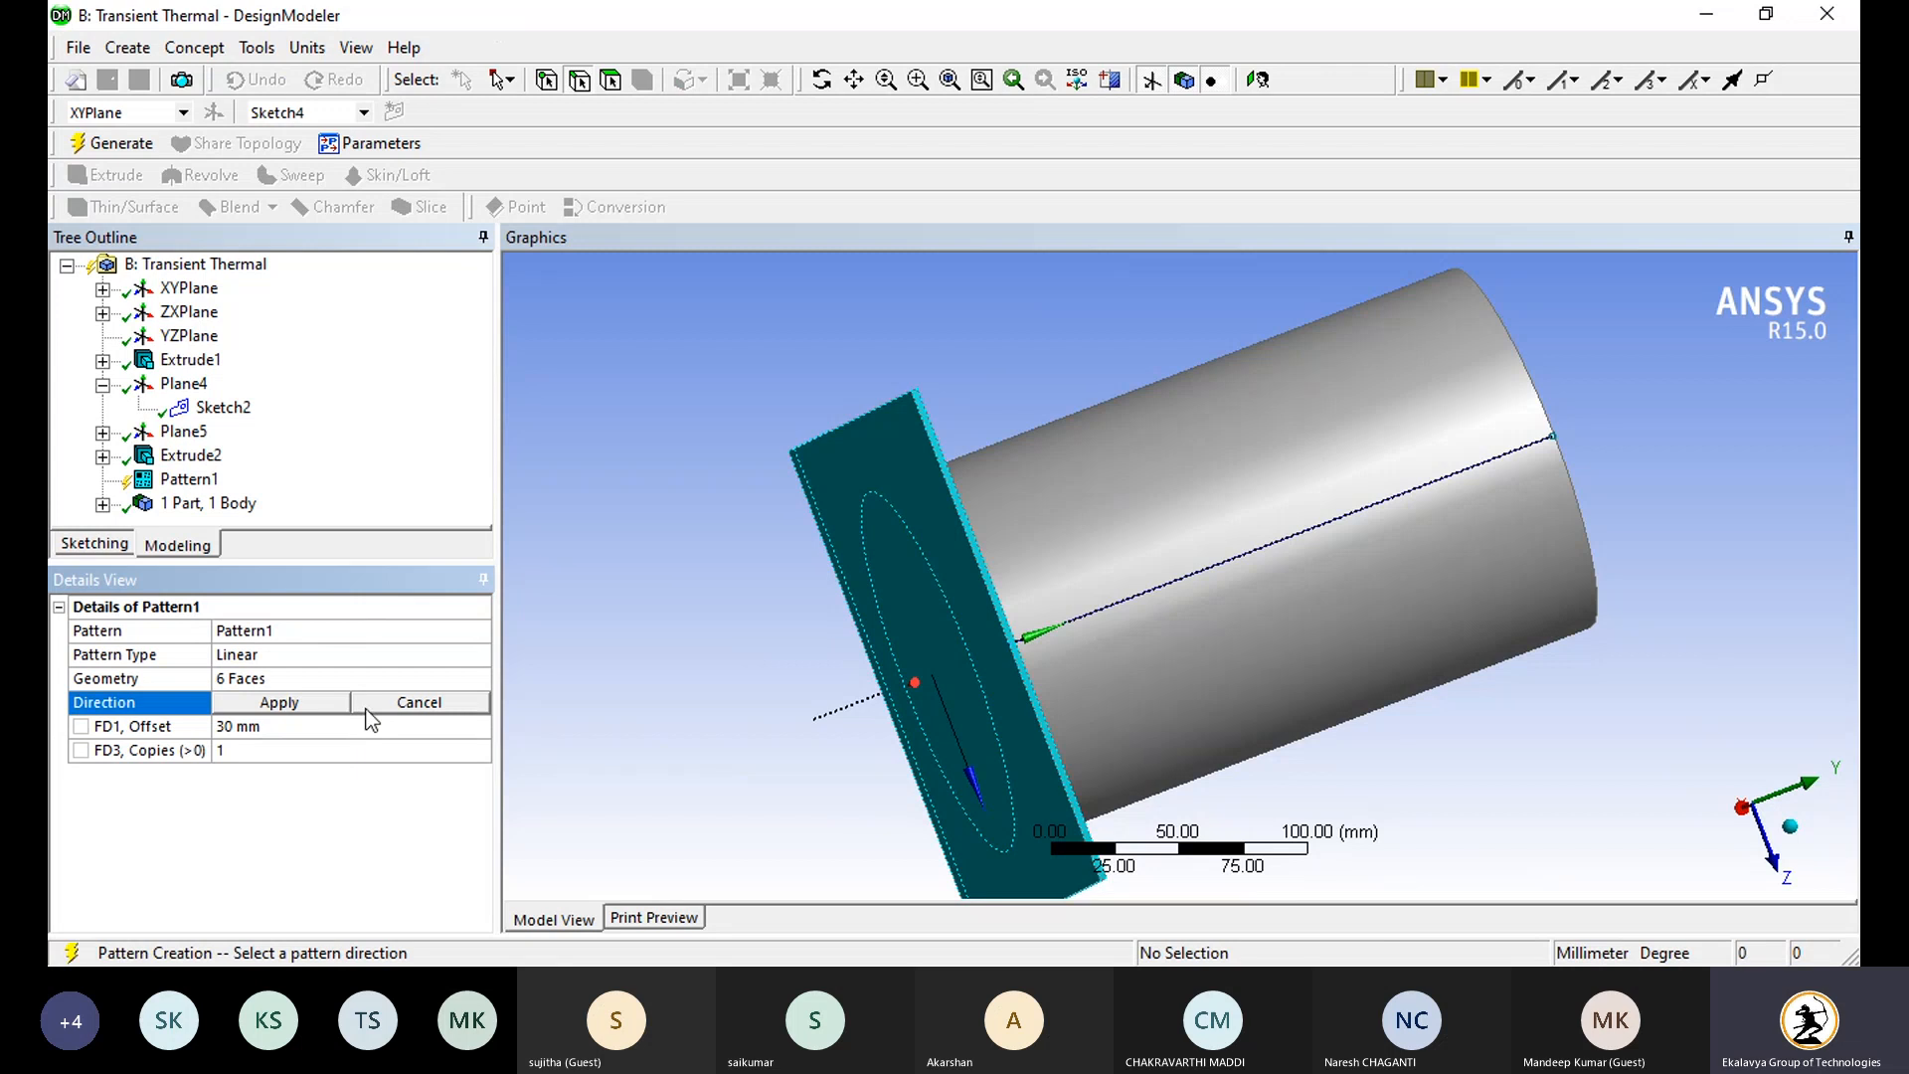
left_click(1139, 600)
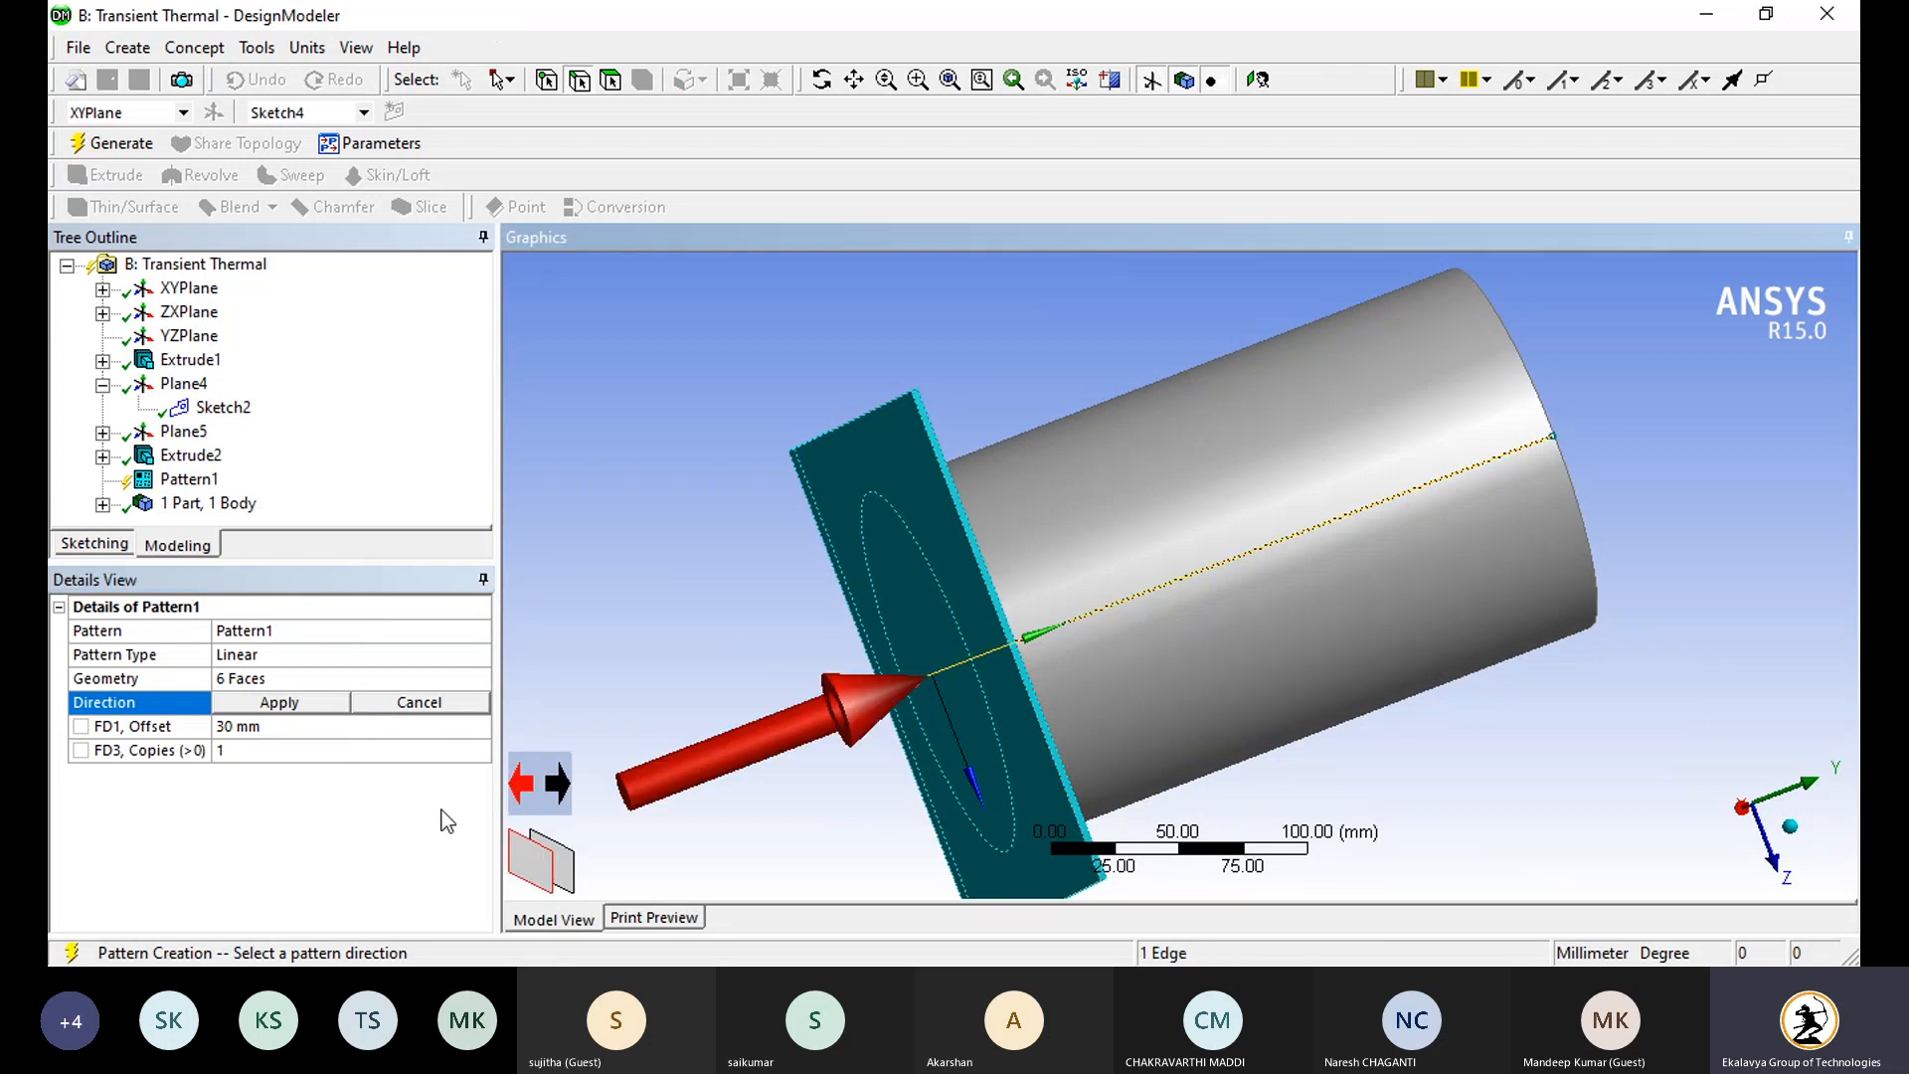
left_click(292, 702)
left_click(273, 750)
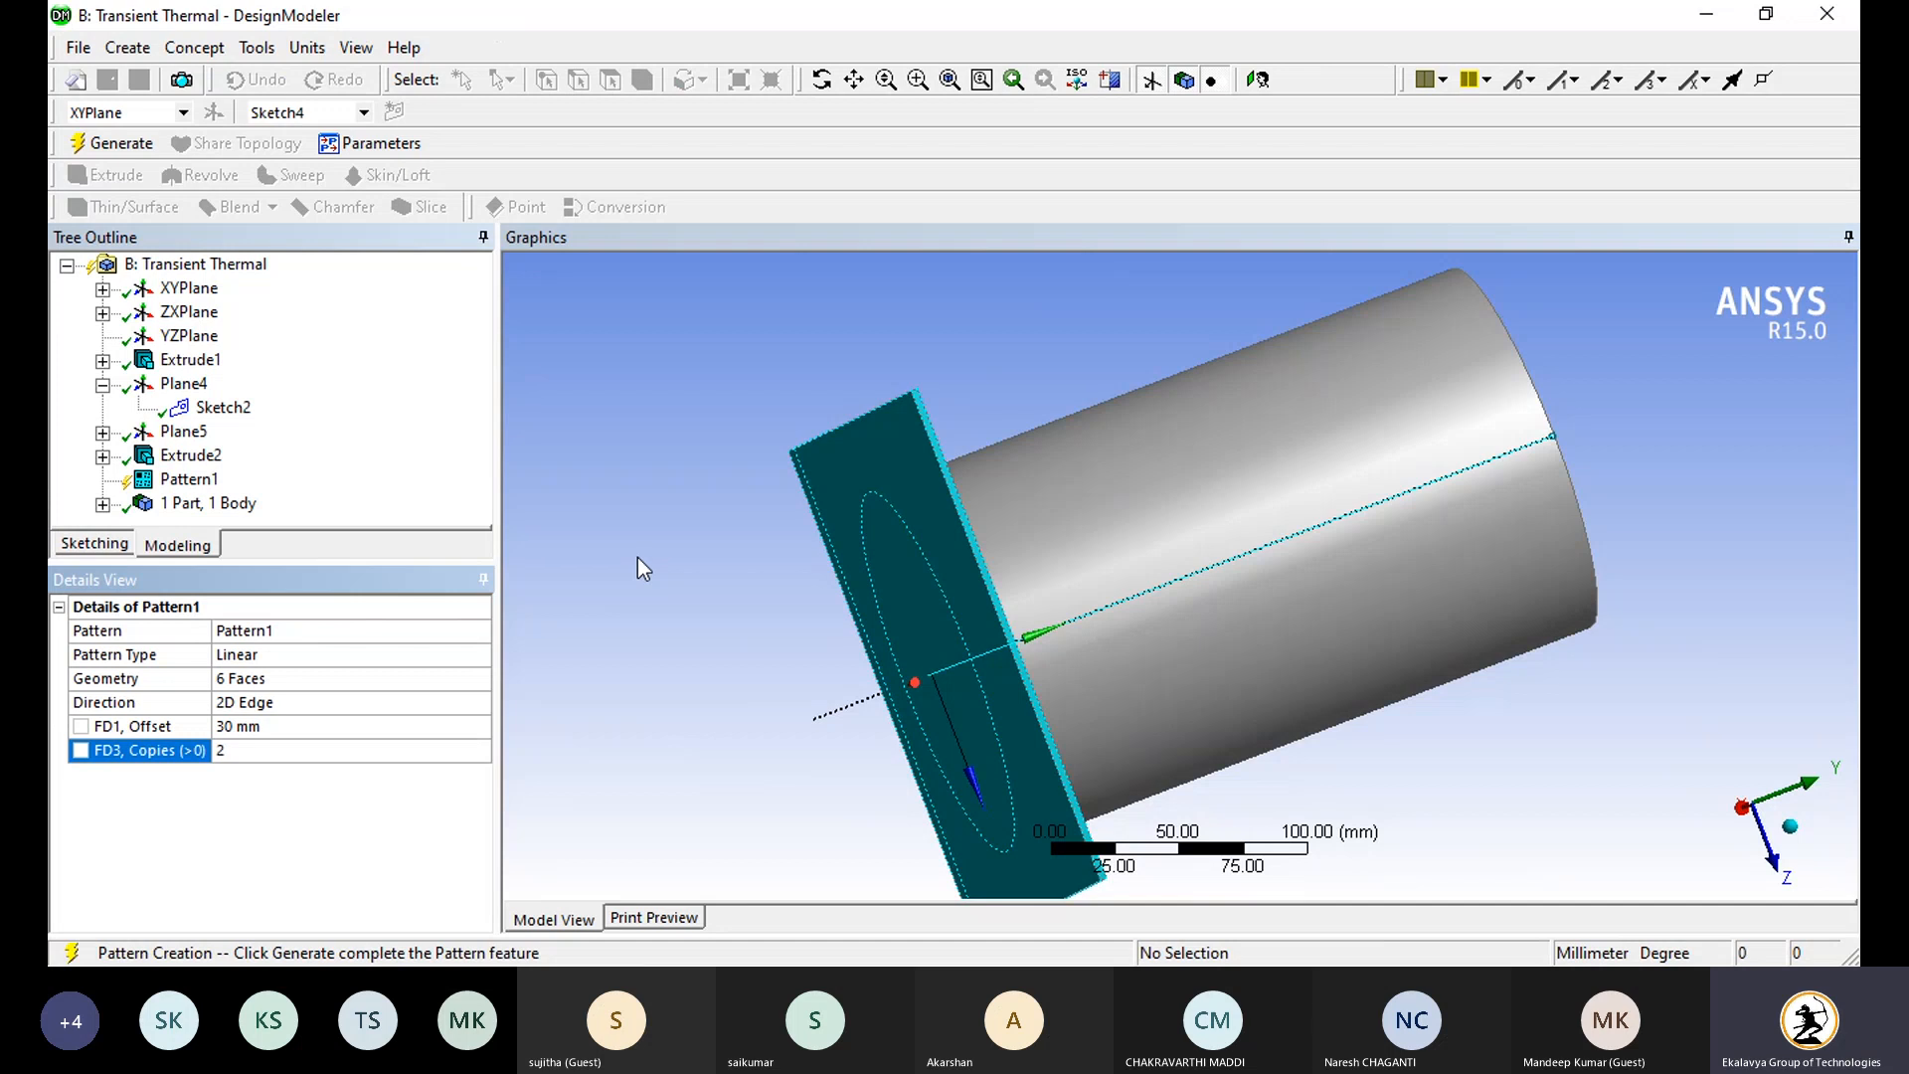
left_click(112, 142)
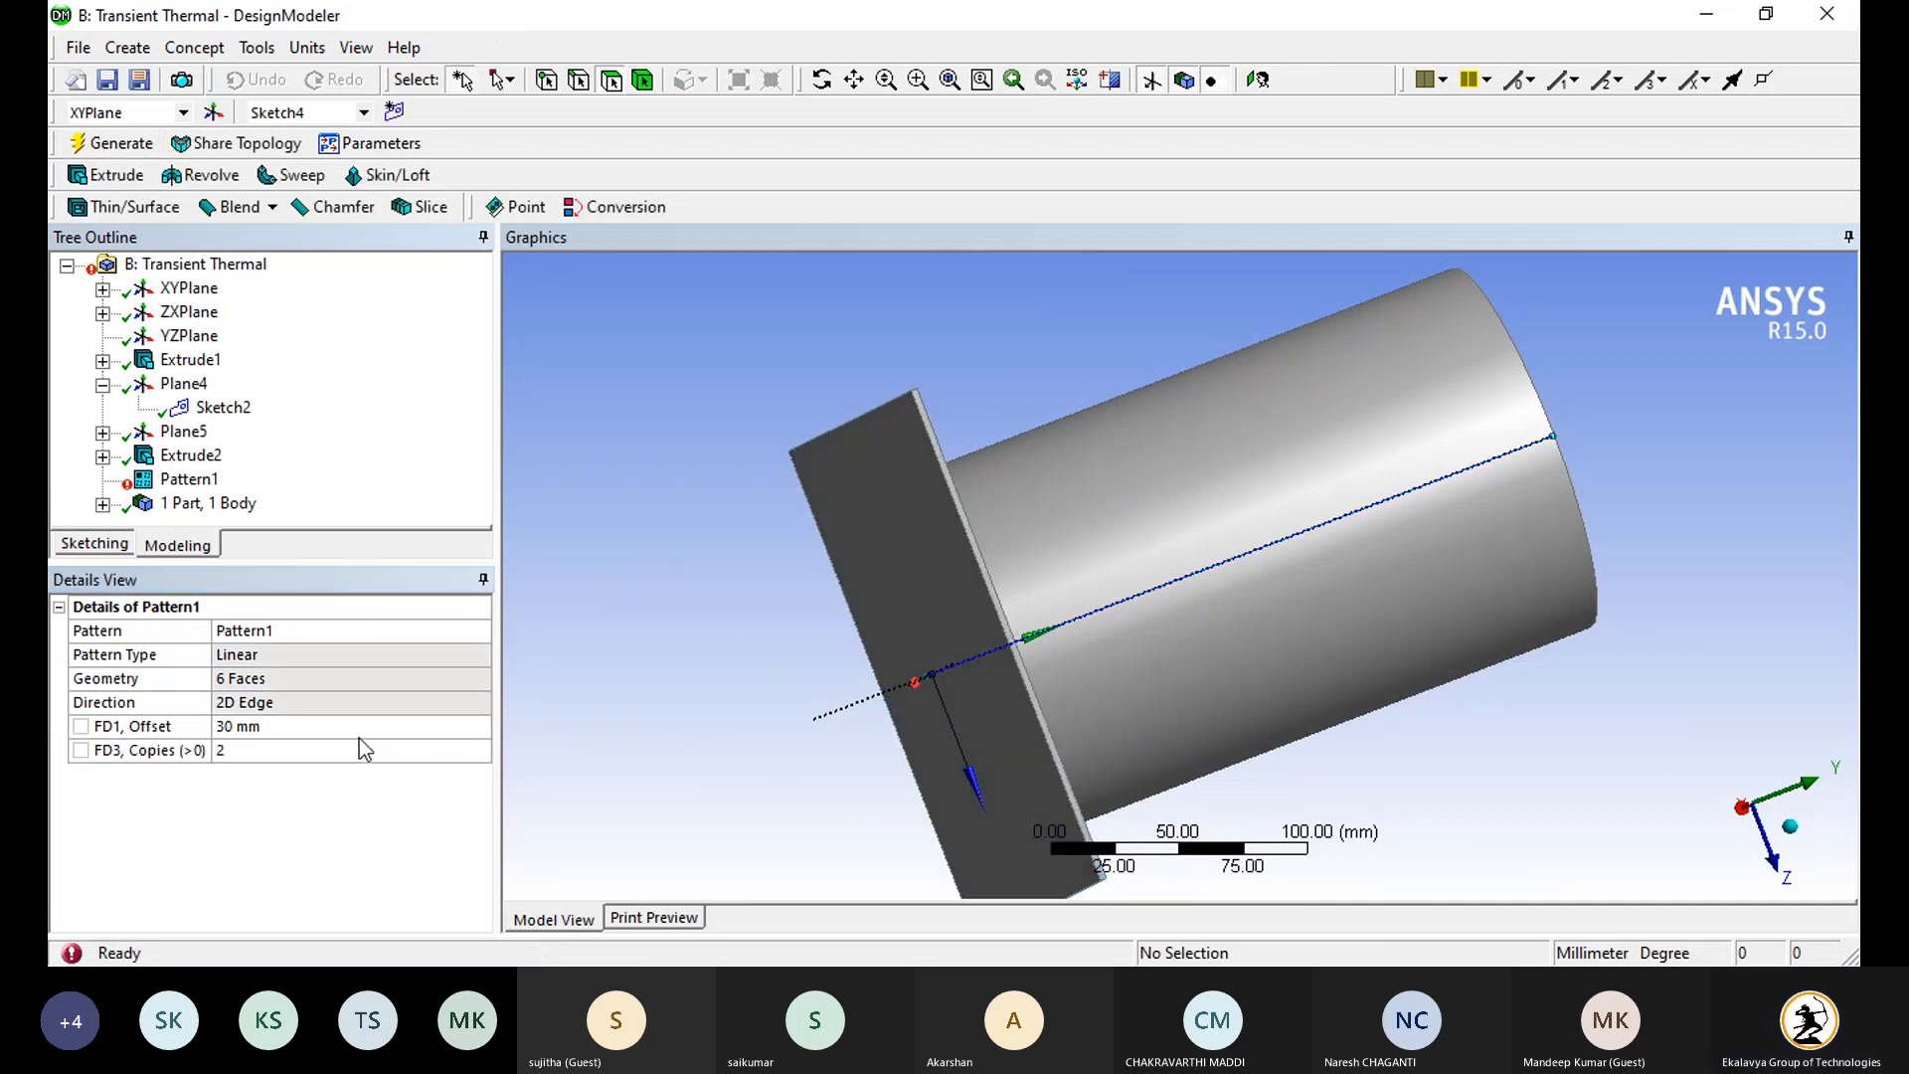
Step: Set the pattern offset to 1 mm and try to regenerate the pattern
left_click(213, 481)
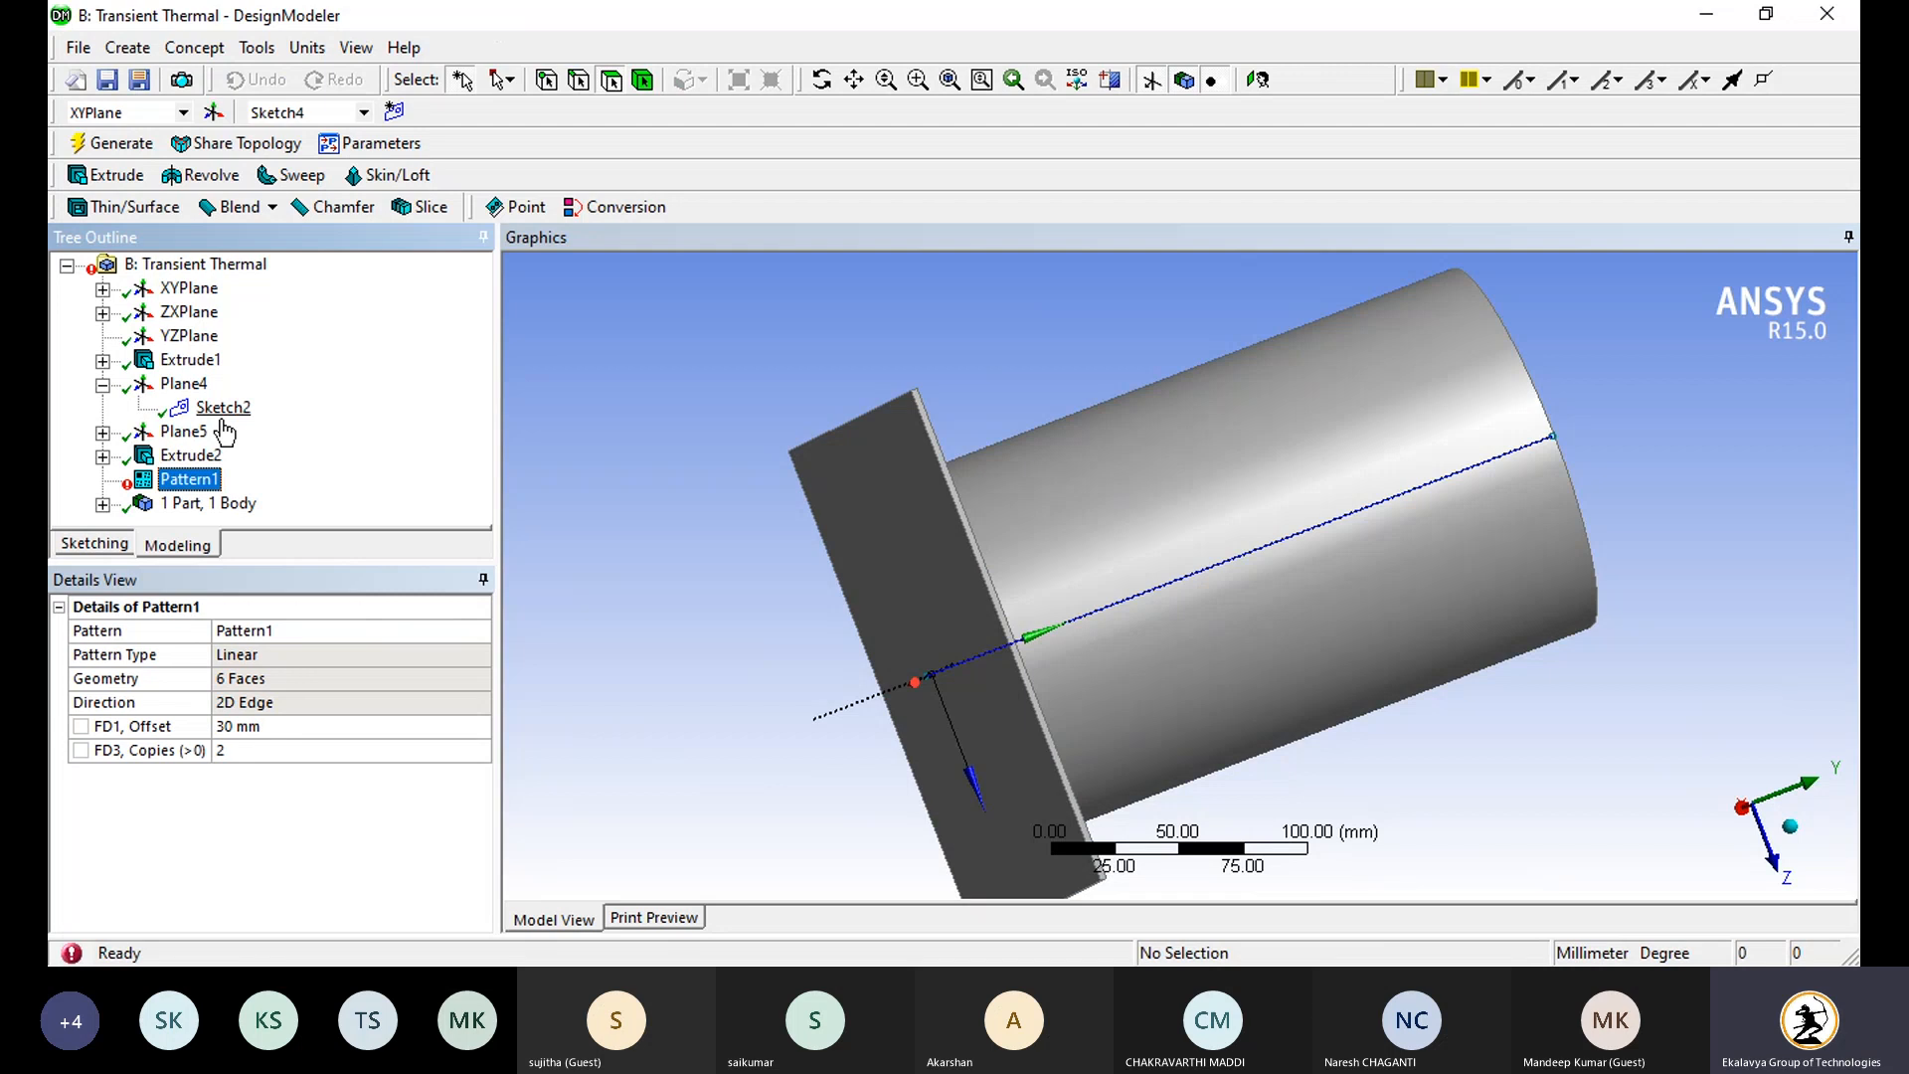
left_click(255, 726)
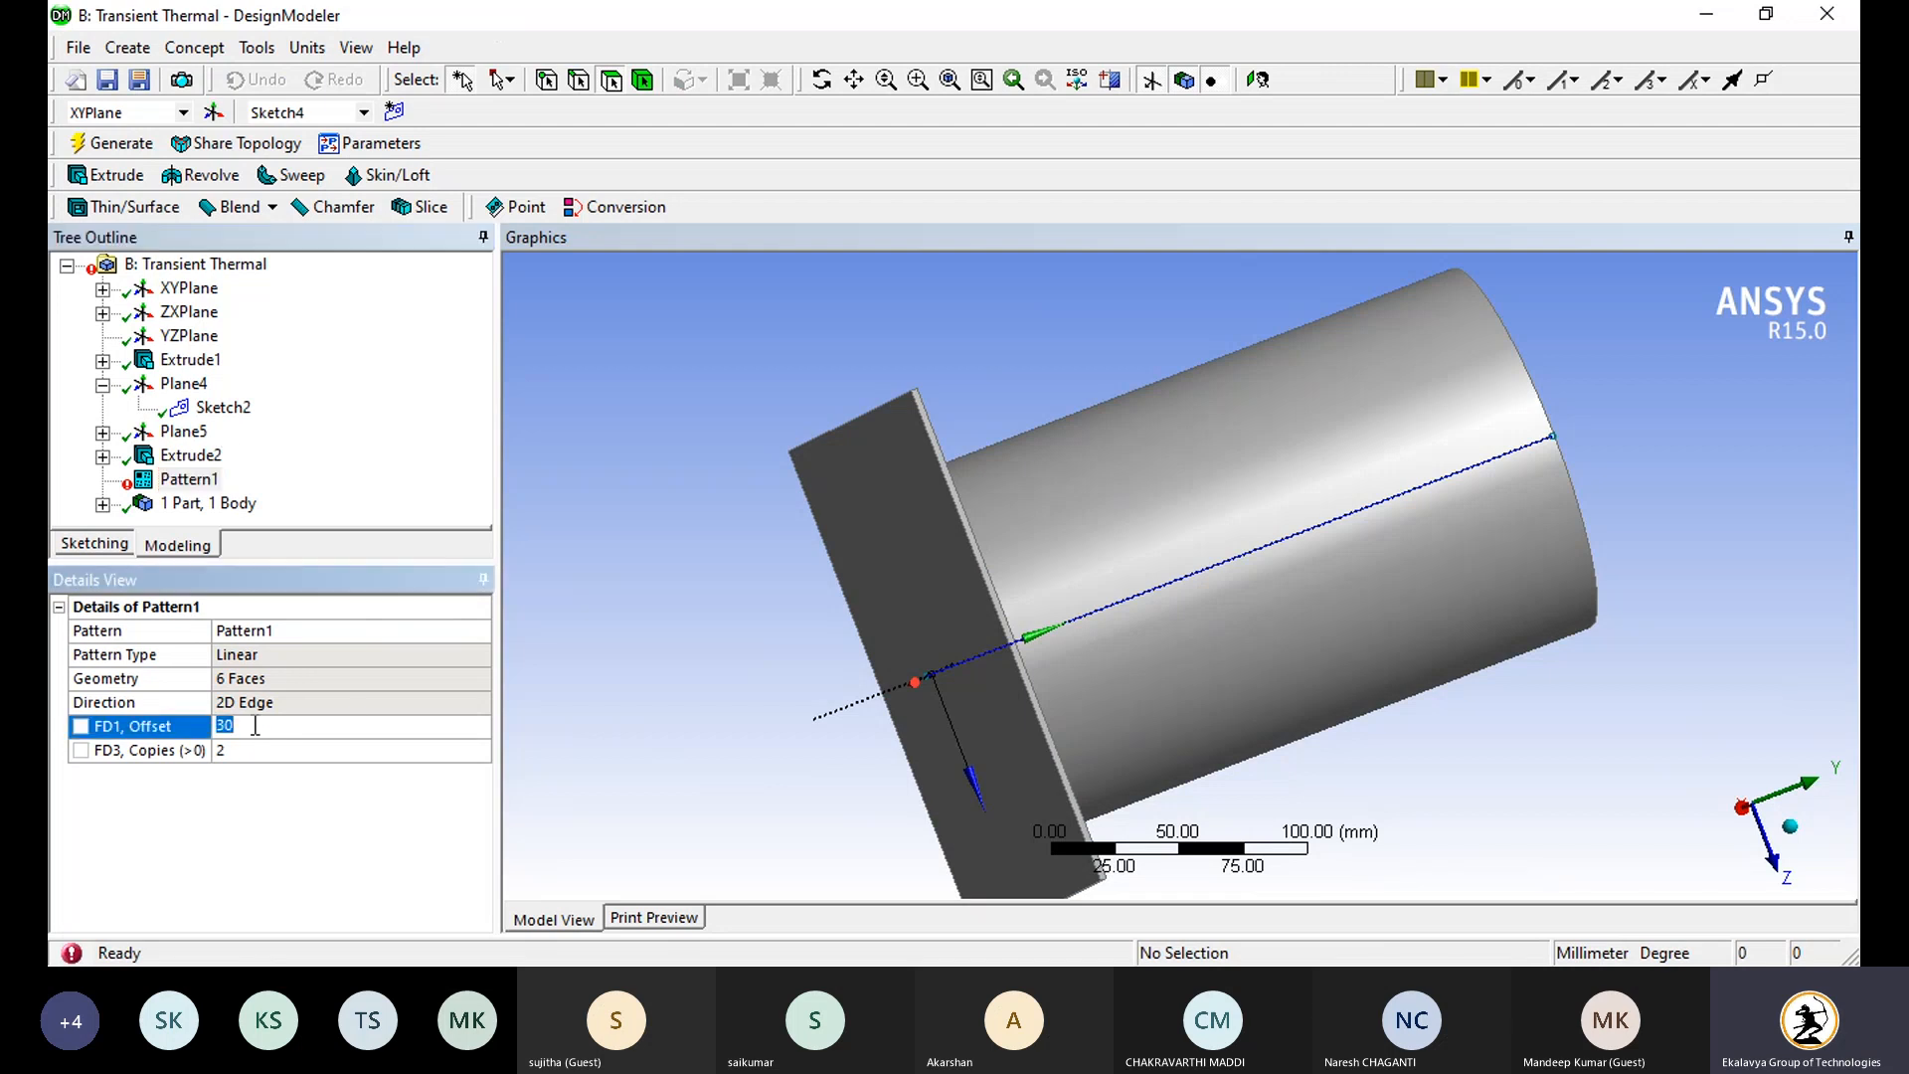
key("Return")
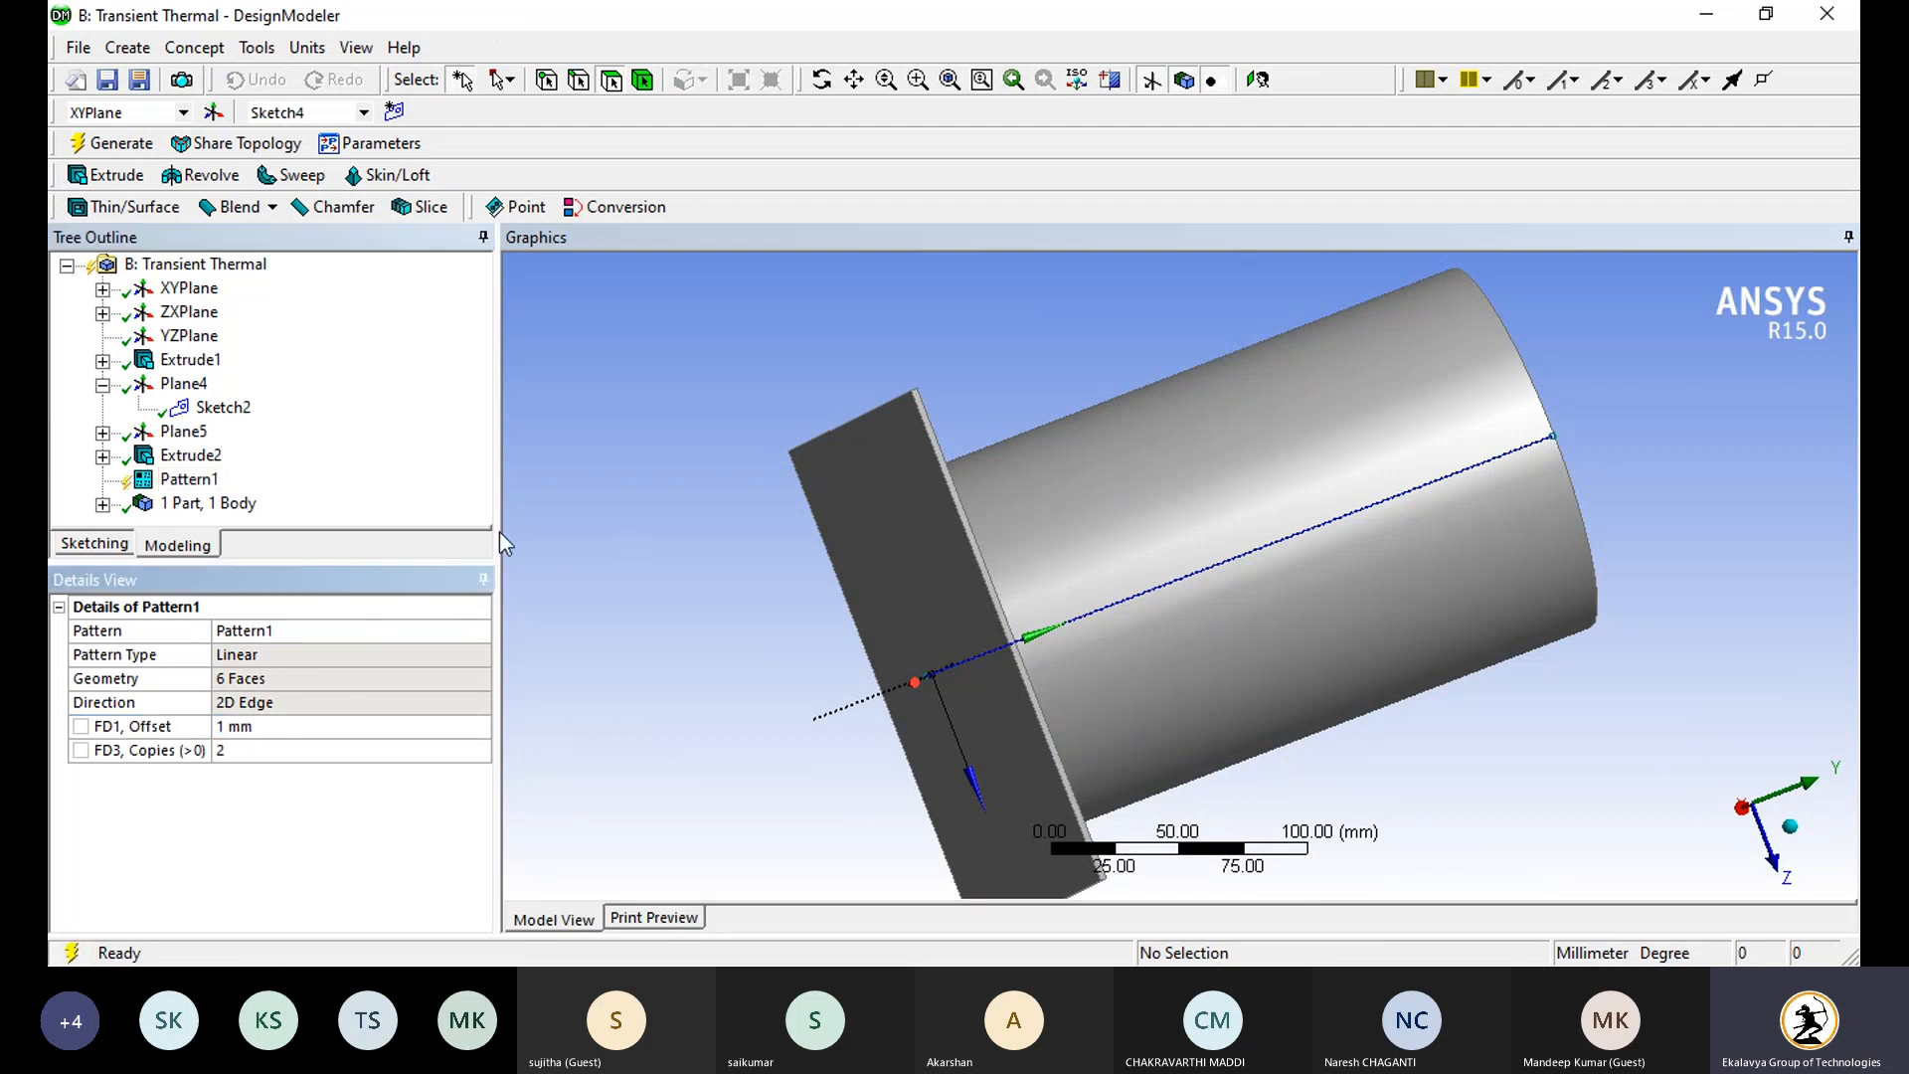
left_click(131, 145)
middle_click_drag(956, 647, 878, 597)
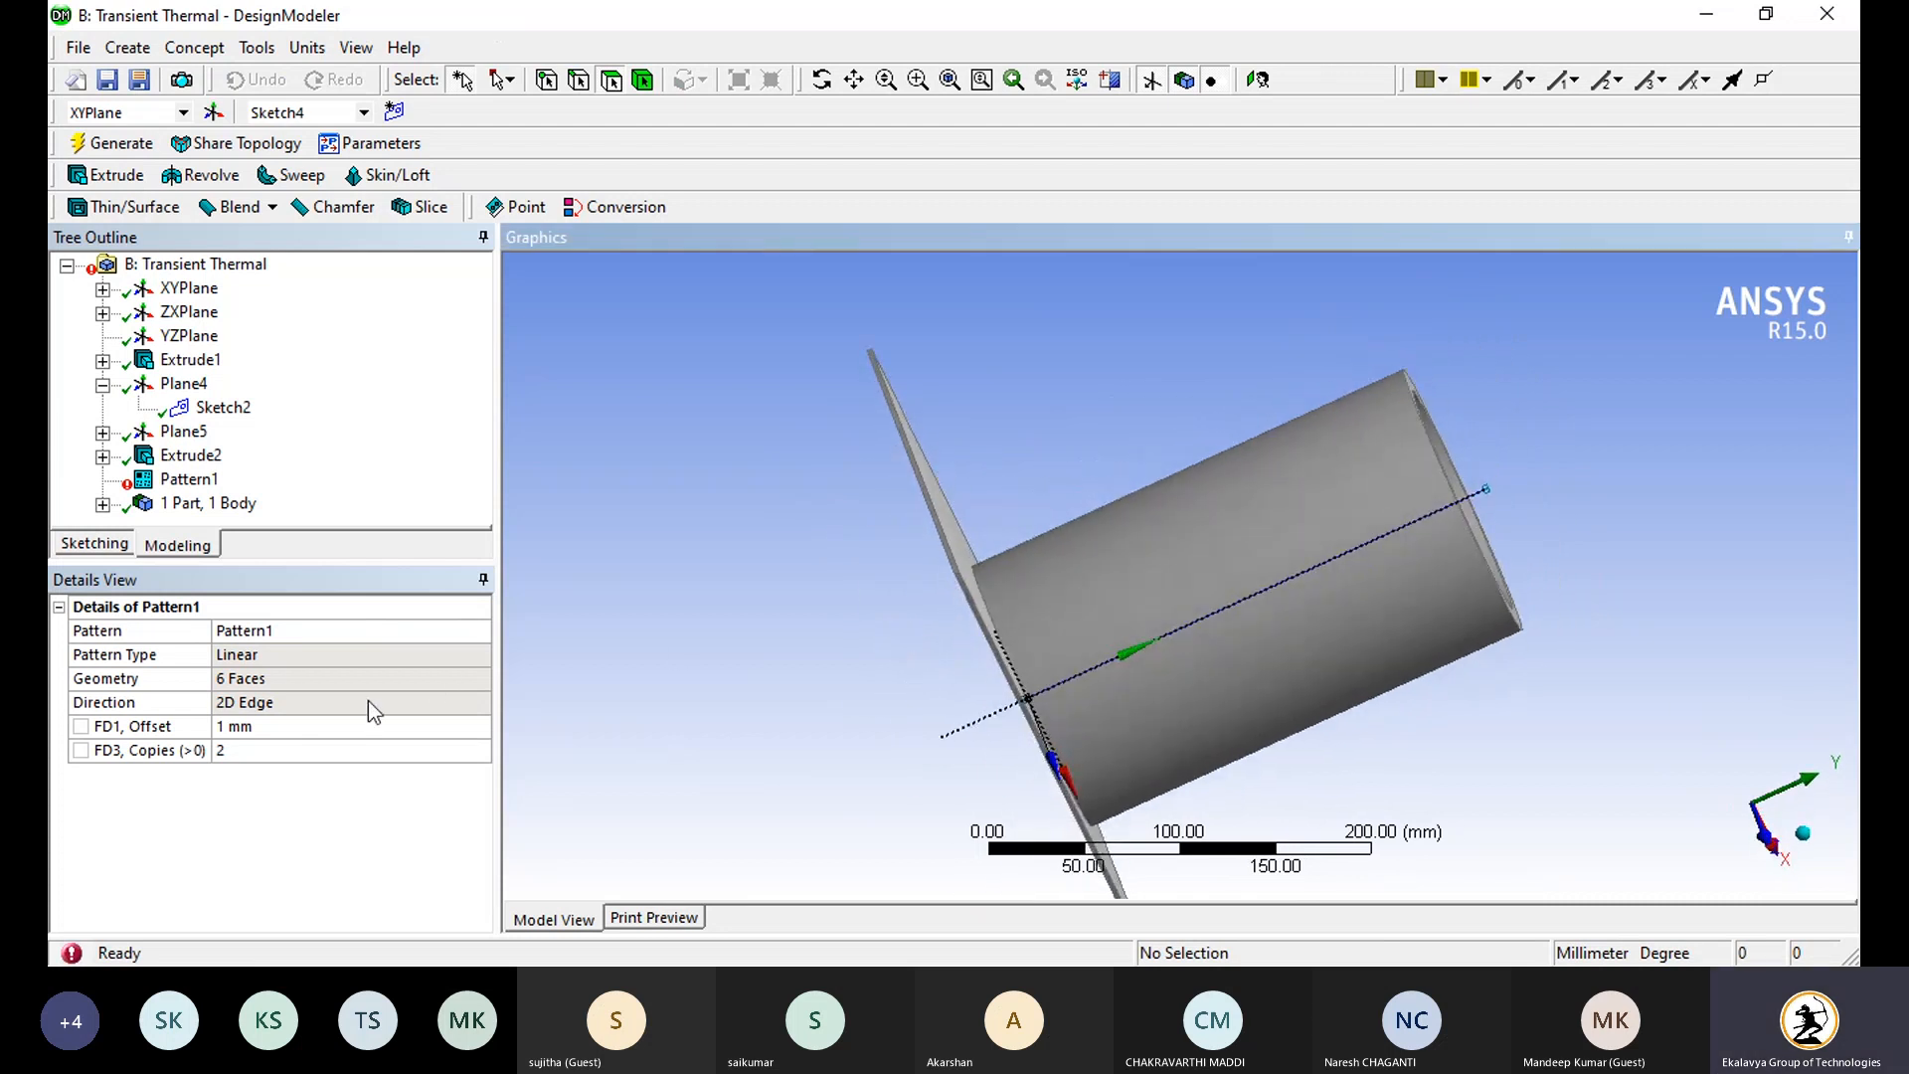
Step: Try to replace the pattern direction with the plate's short thickness edge
left_click(288, 726)
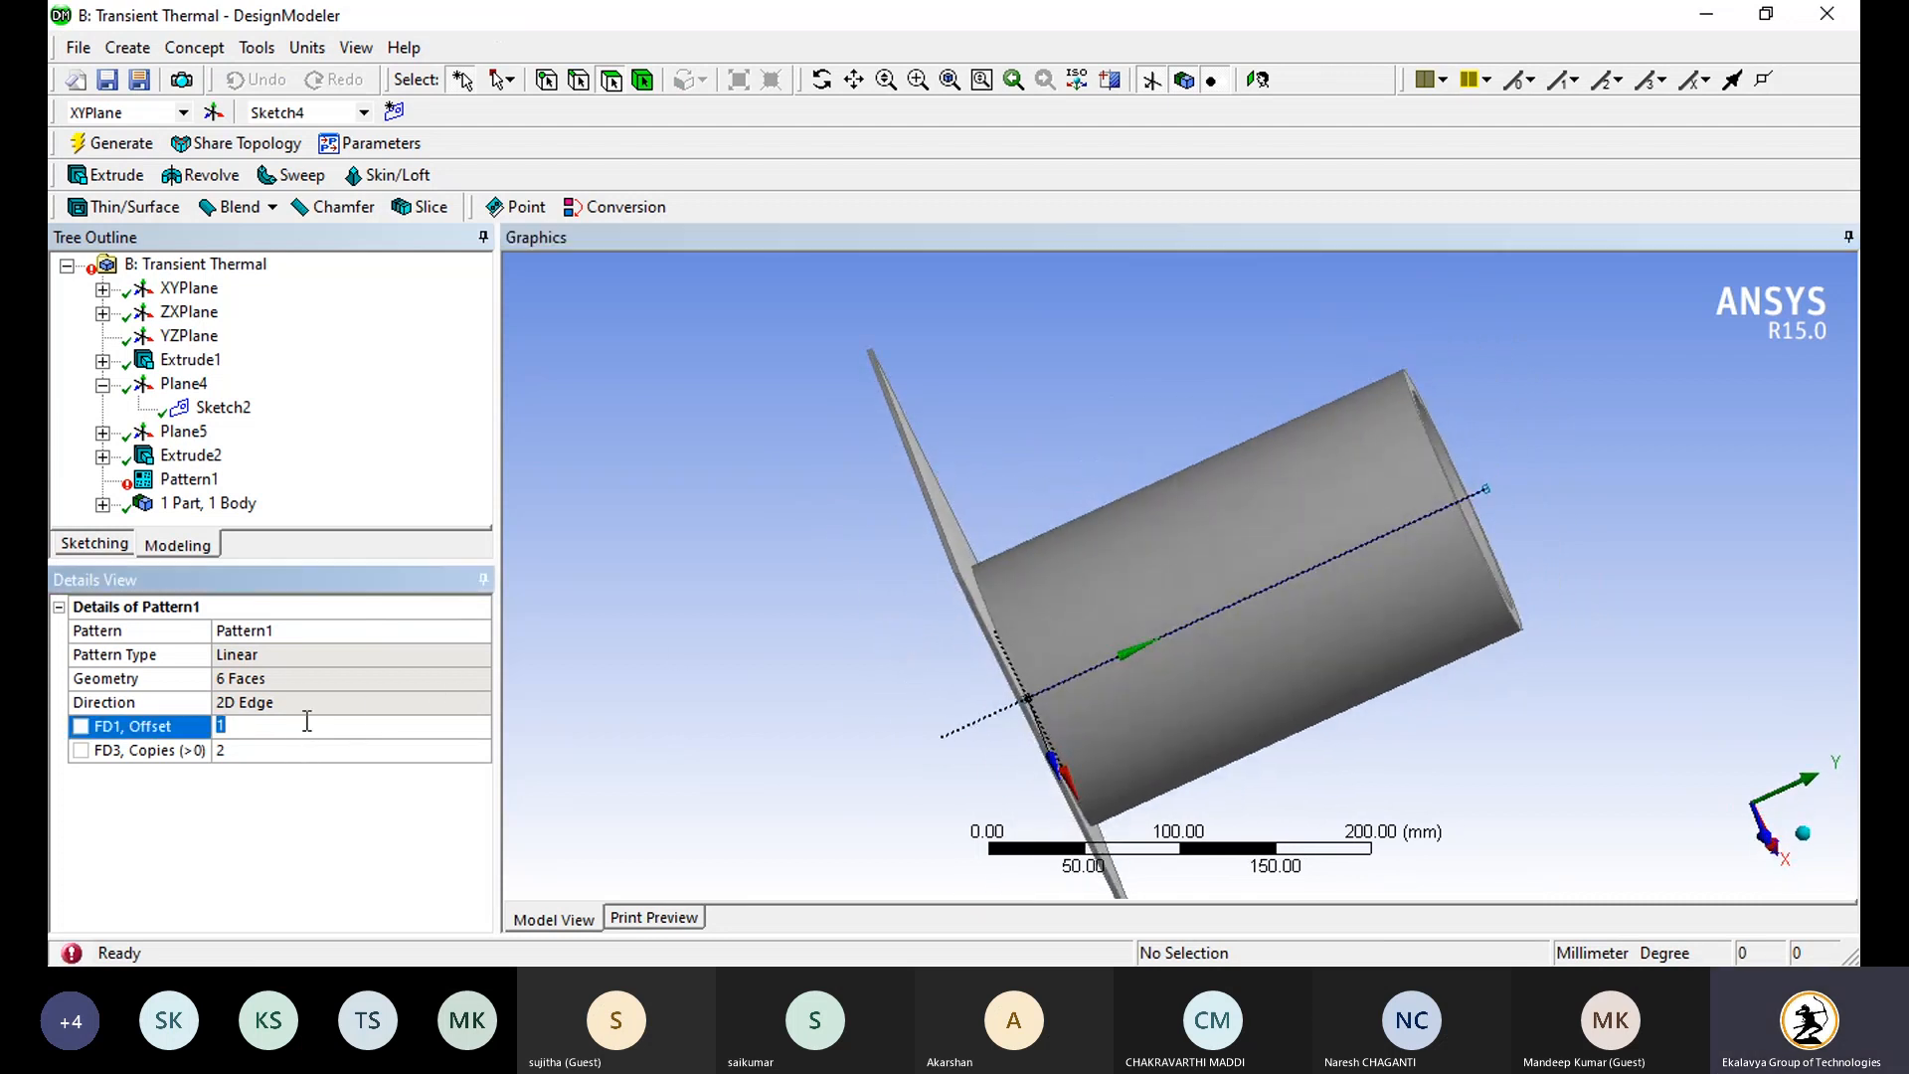
left_click(305, 701)
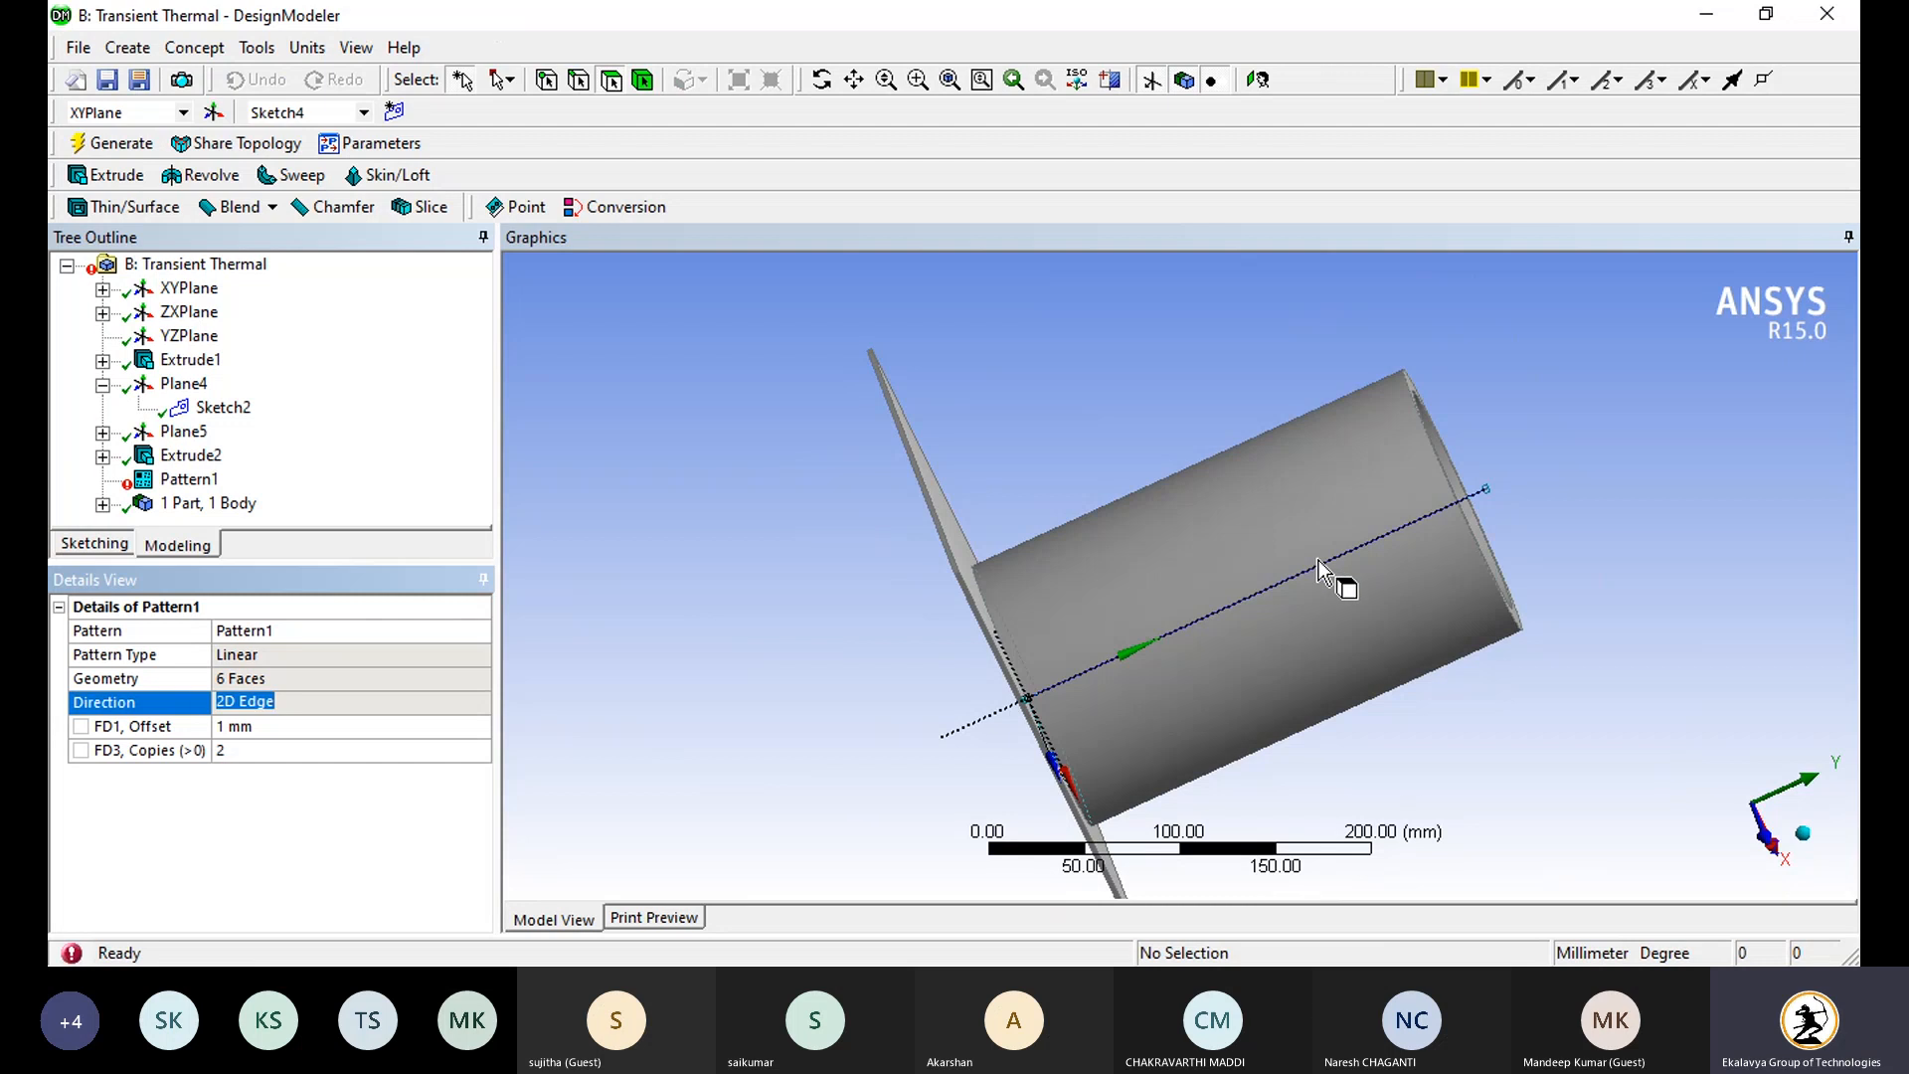
scroll(979, 563, "down", 3)
scroll(1040, 553, "up", 5)
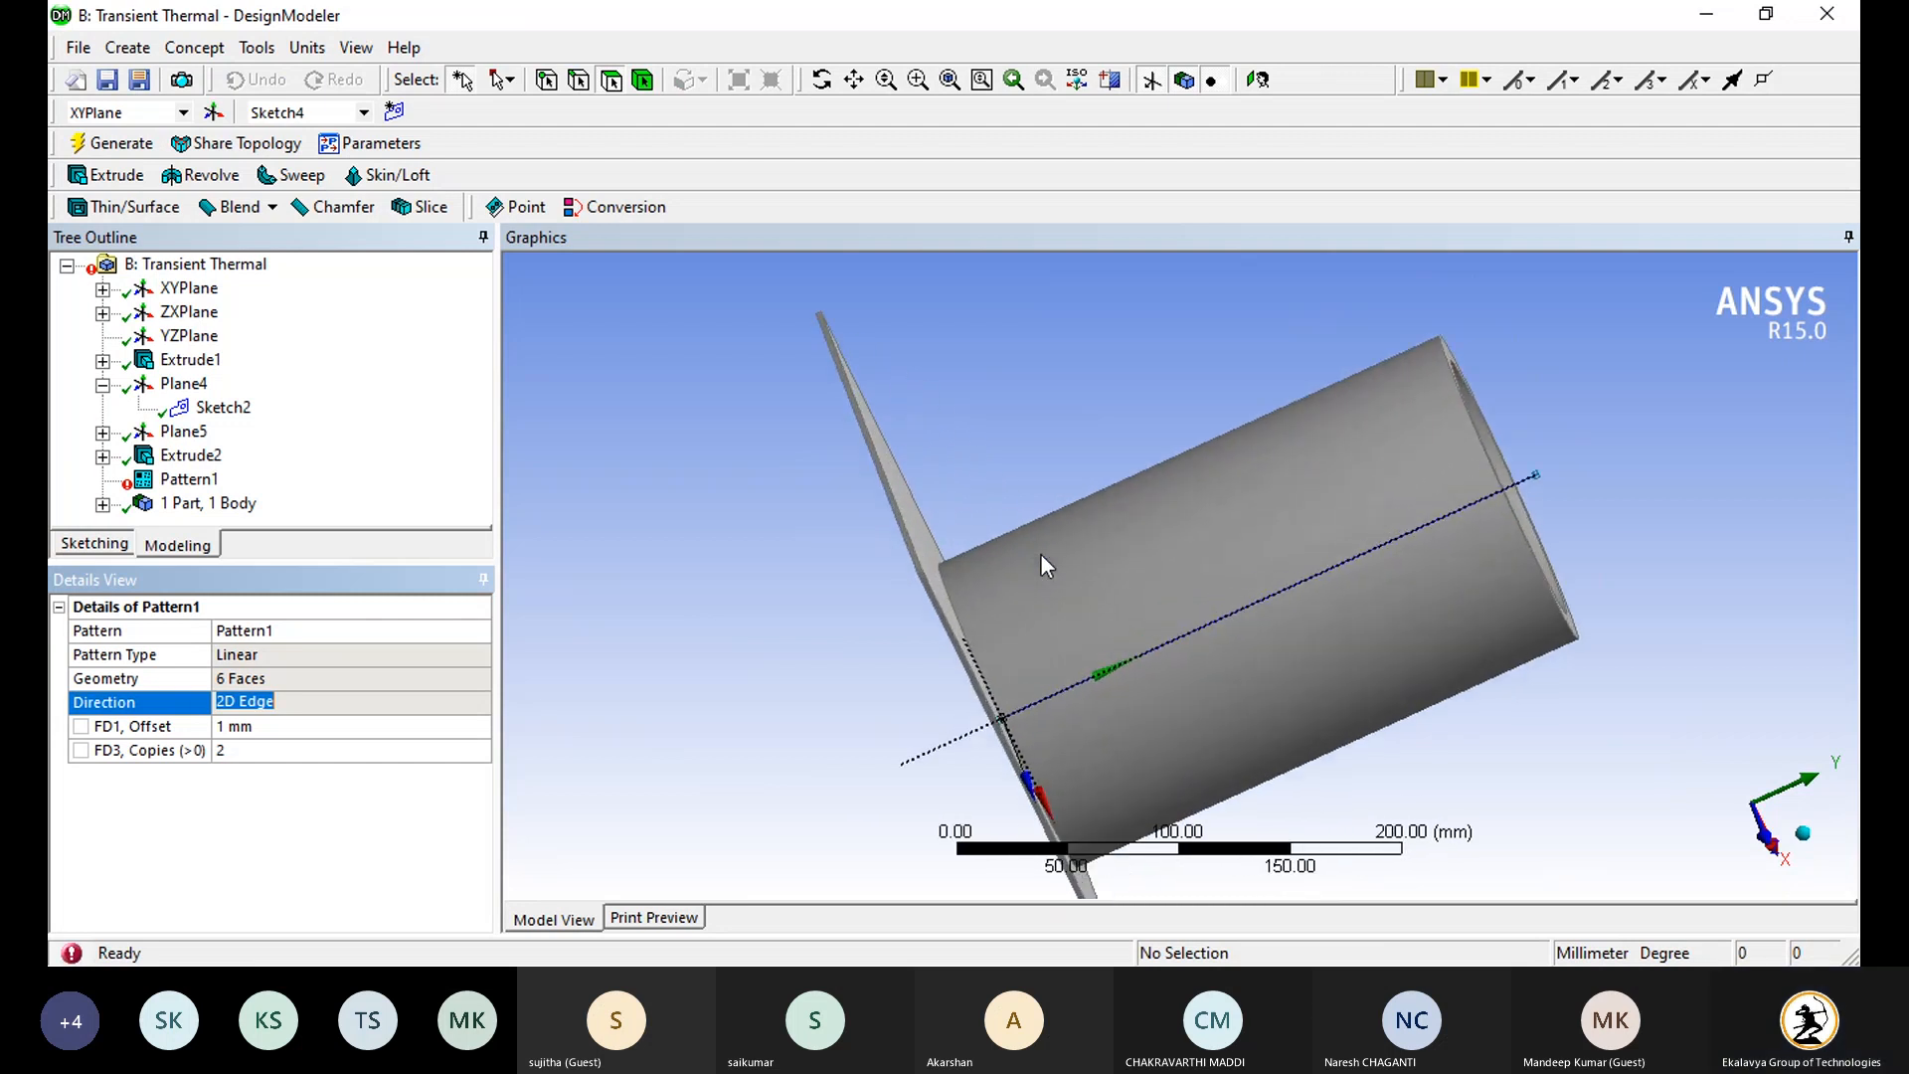
scroll(962, 574, "up", 5)
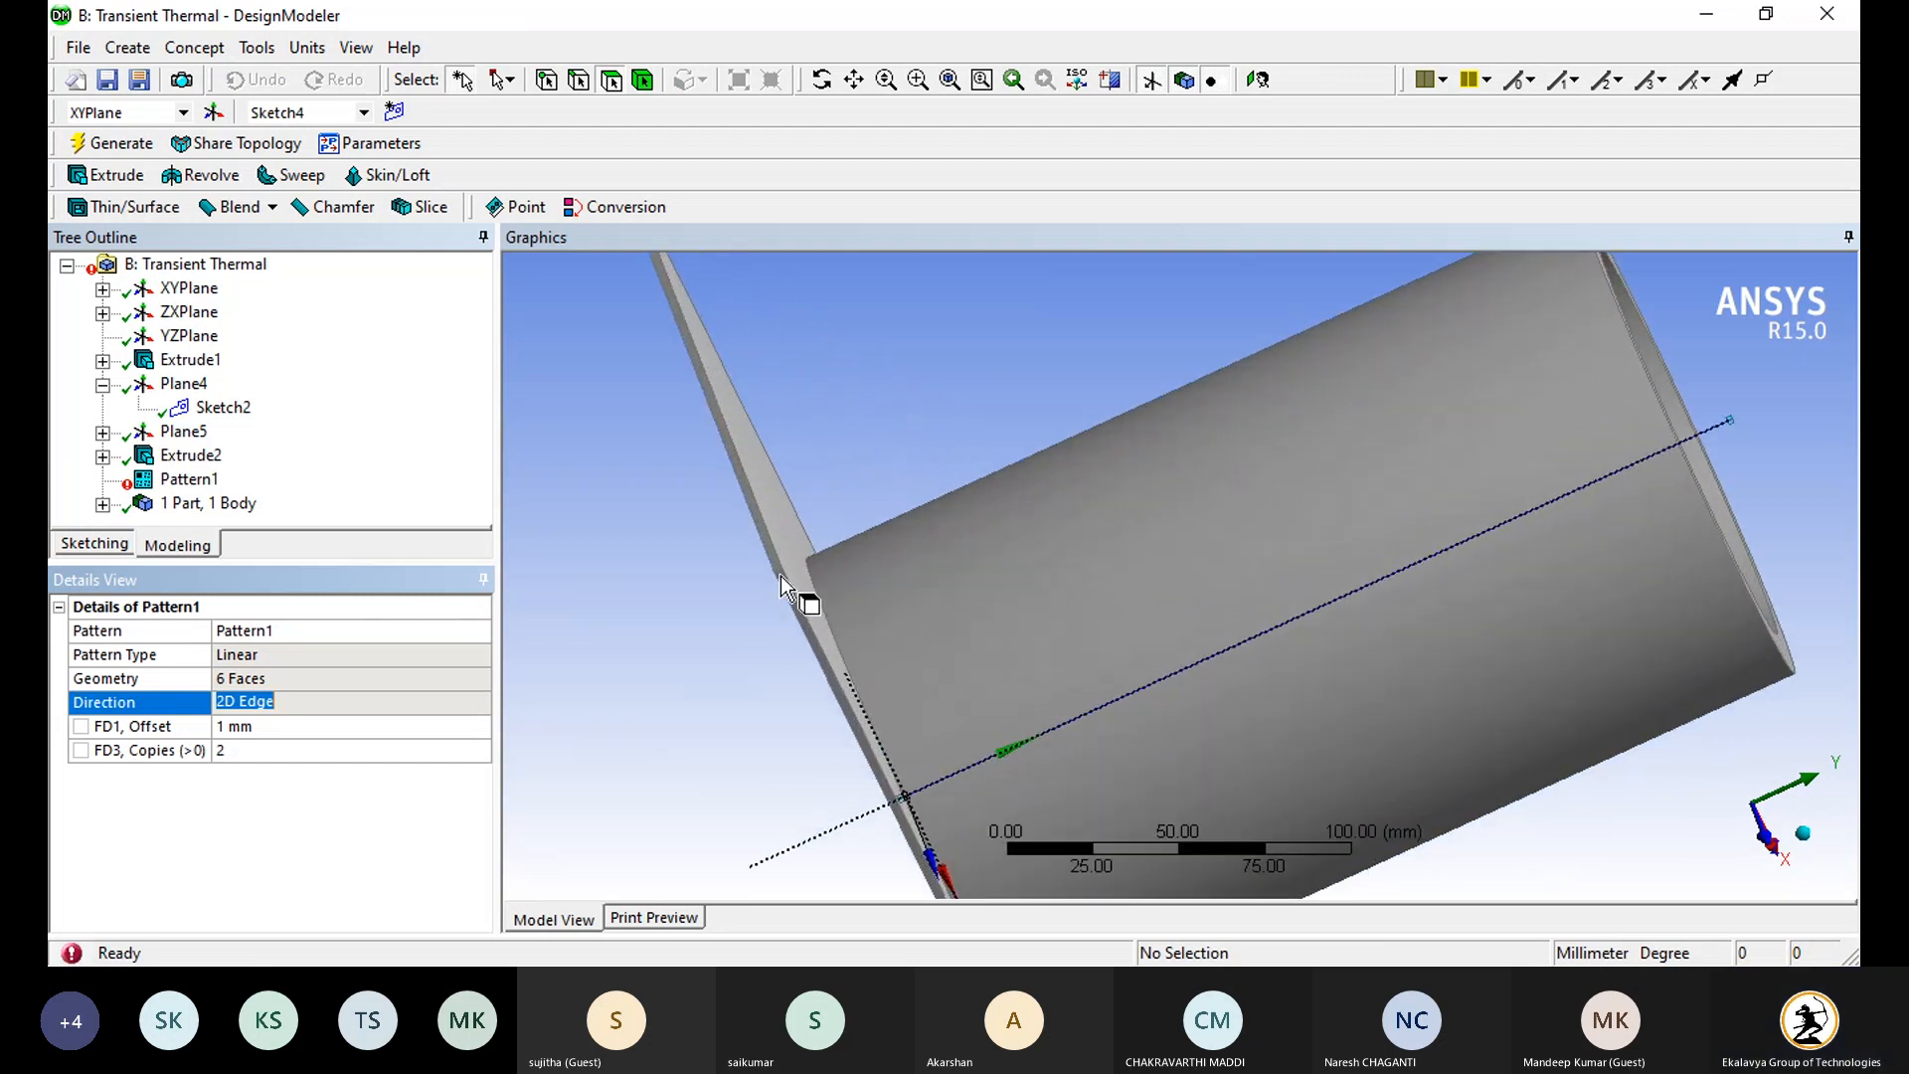
left_click(781, 587)
left_click(648, 670)
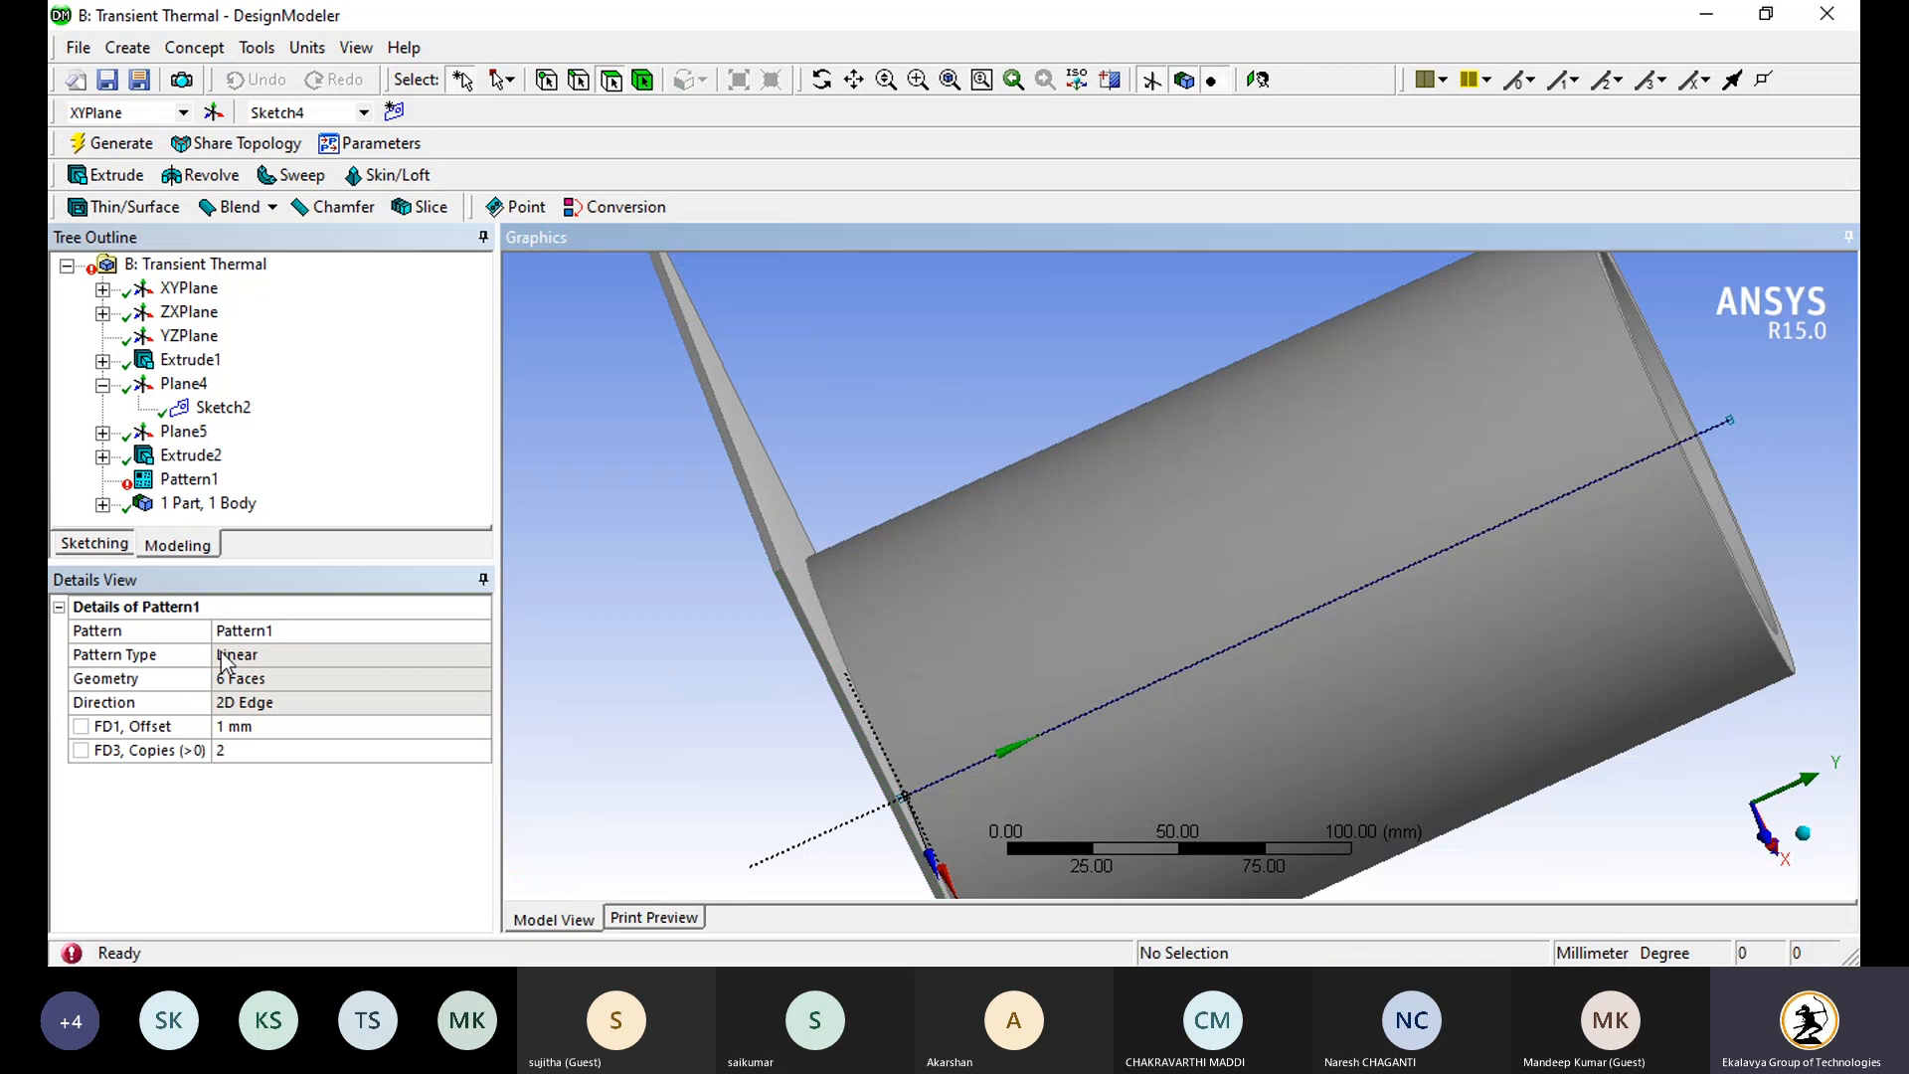
left_click(244, 702)
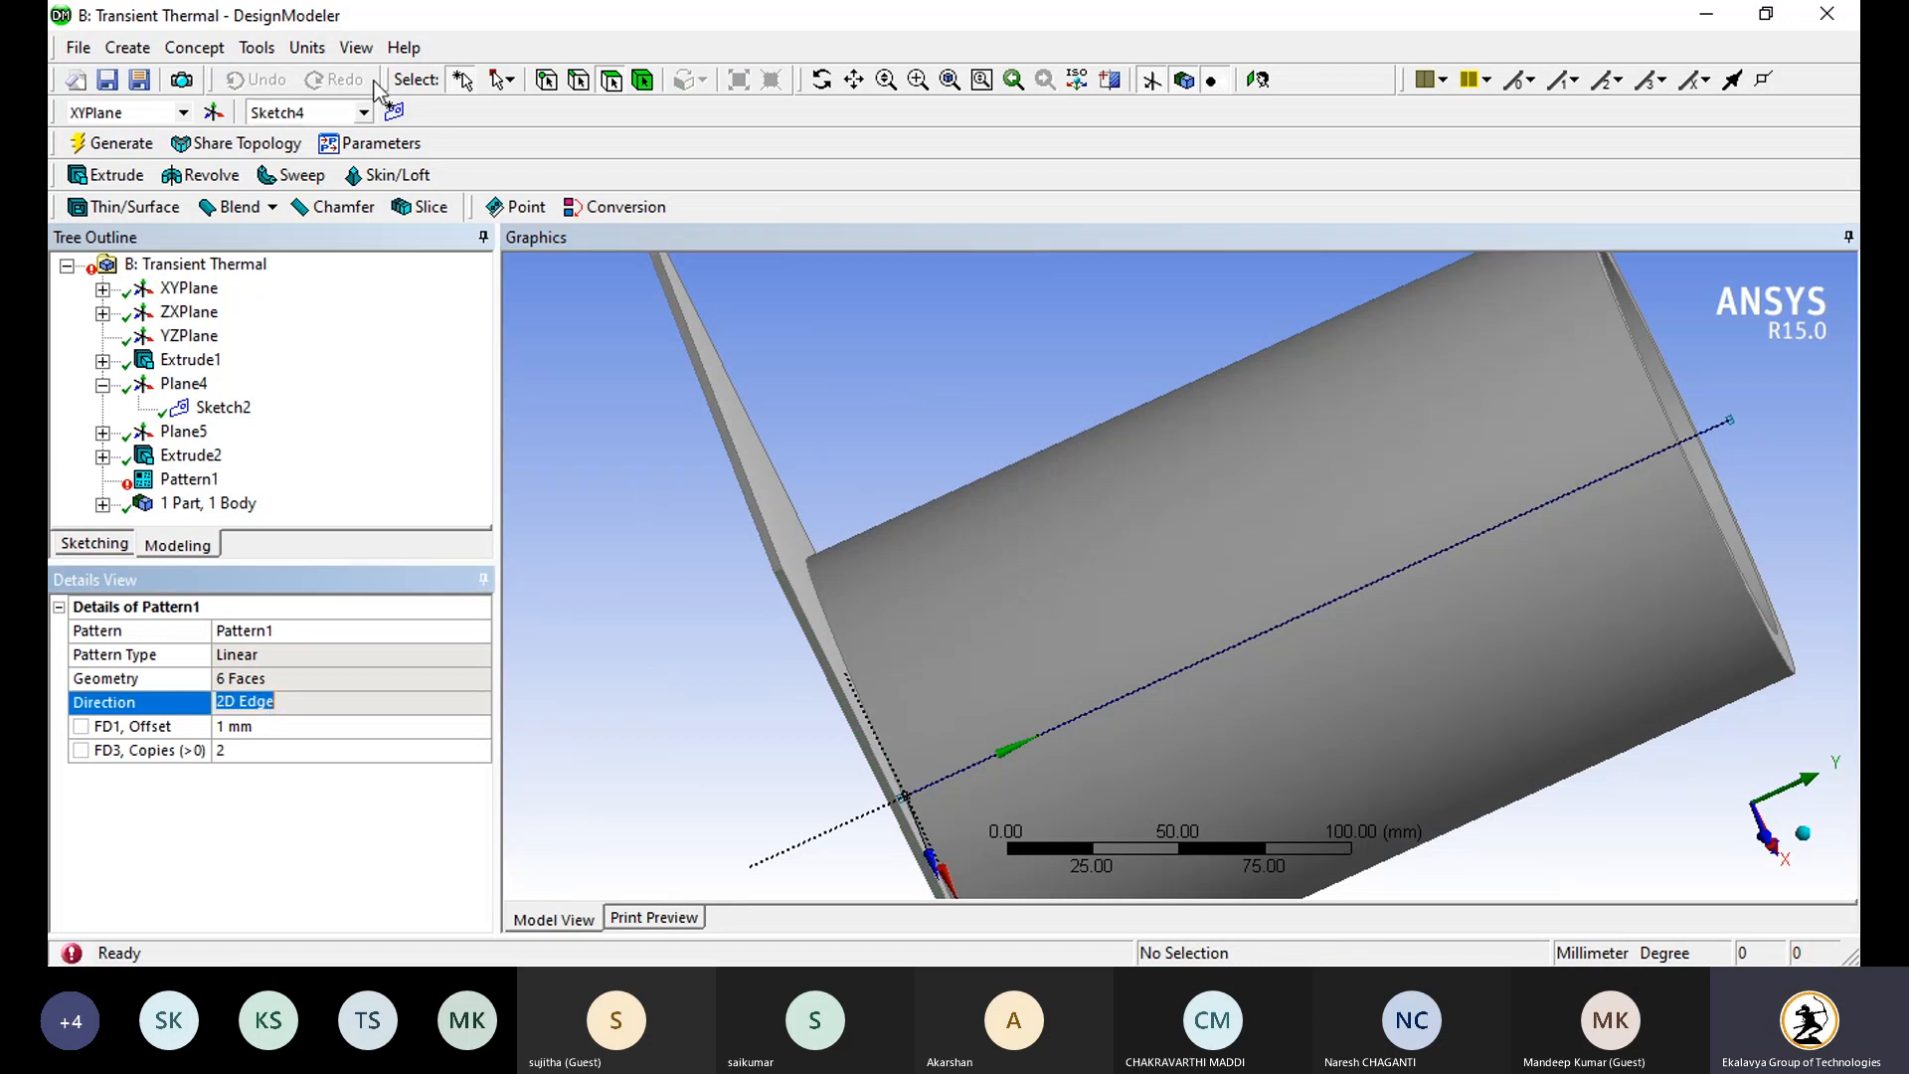
left_click(577, 79)
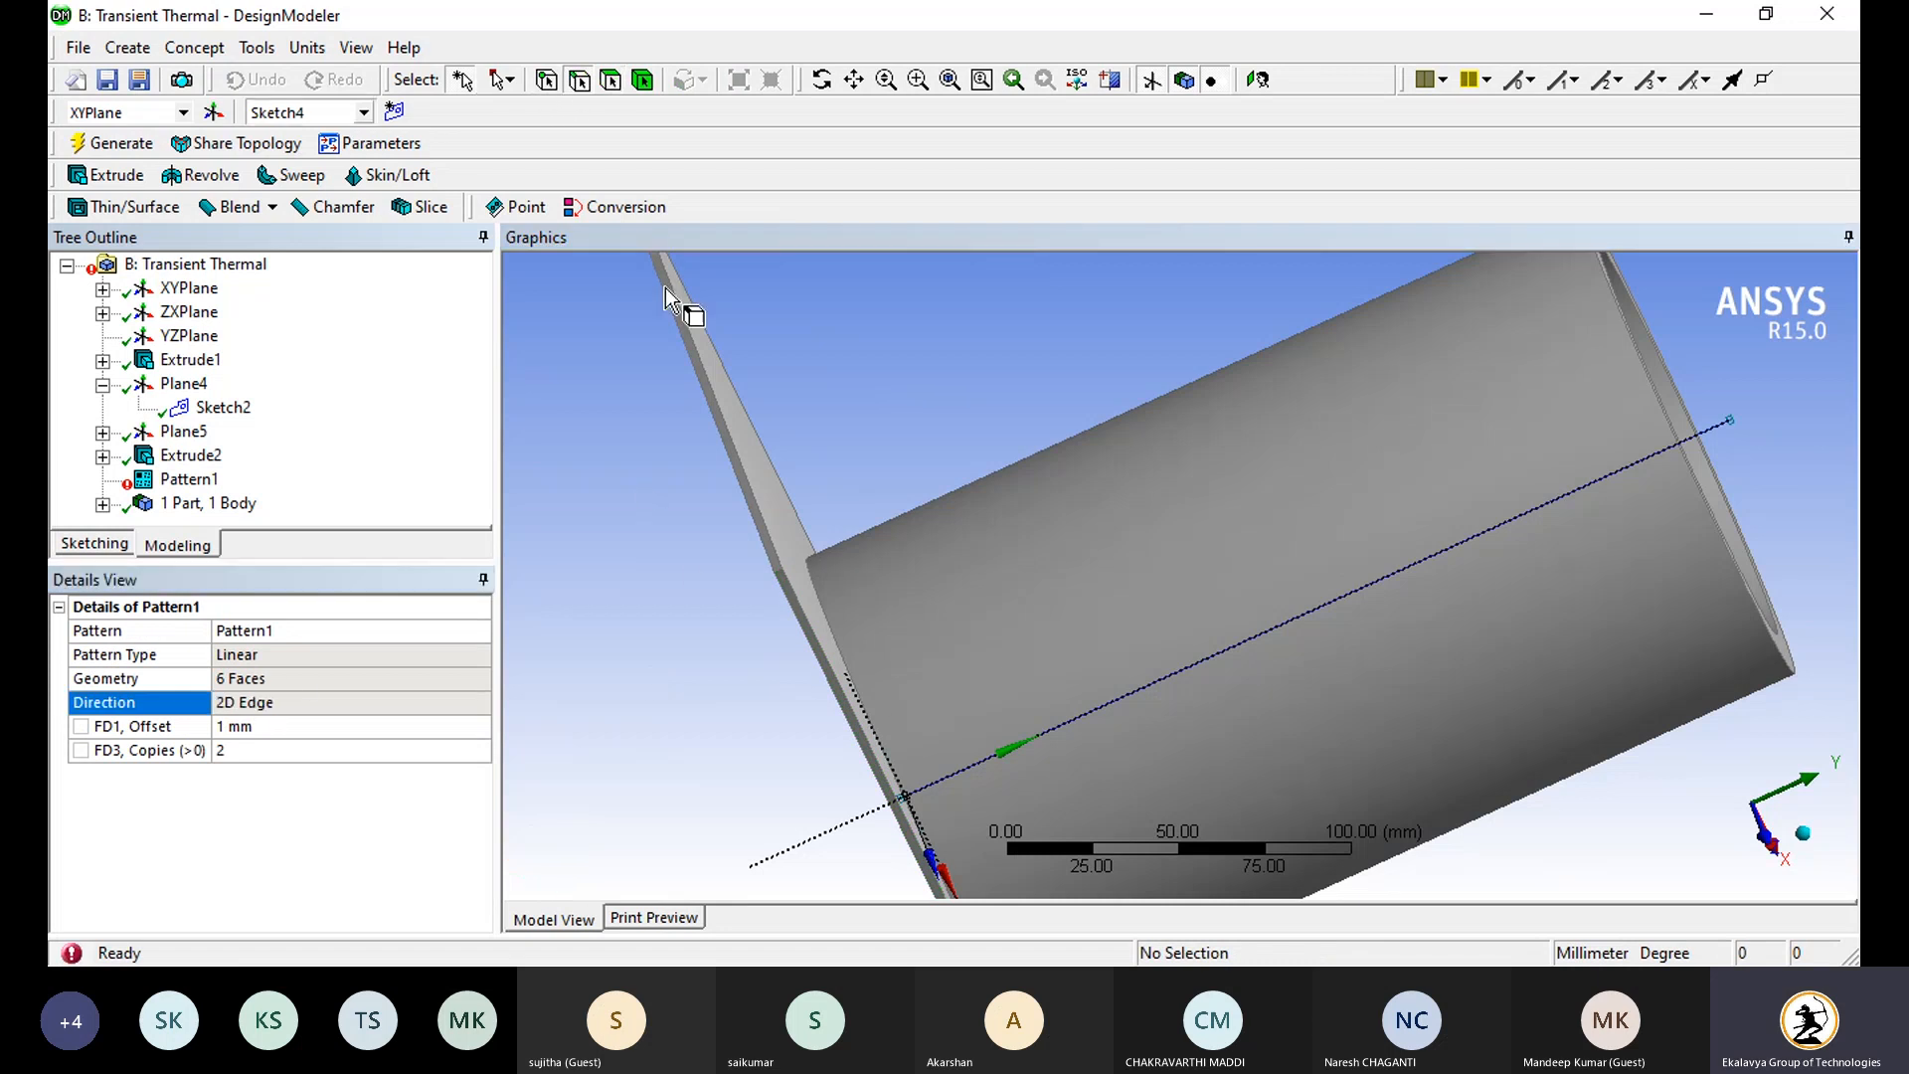
left_click(780, 583)
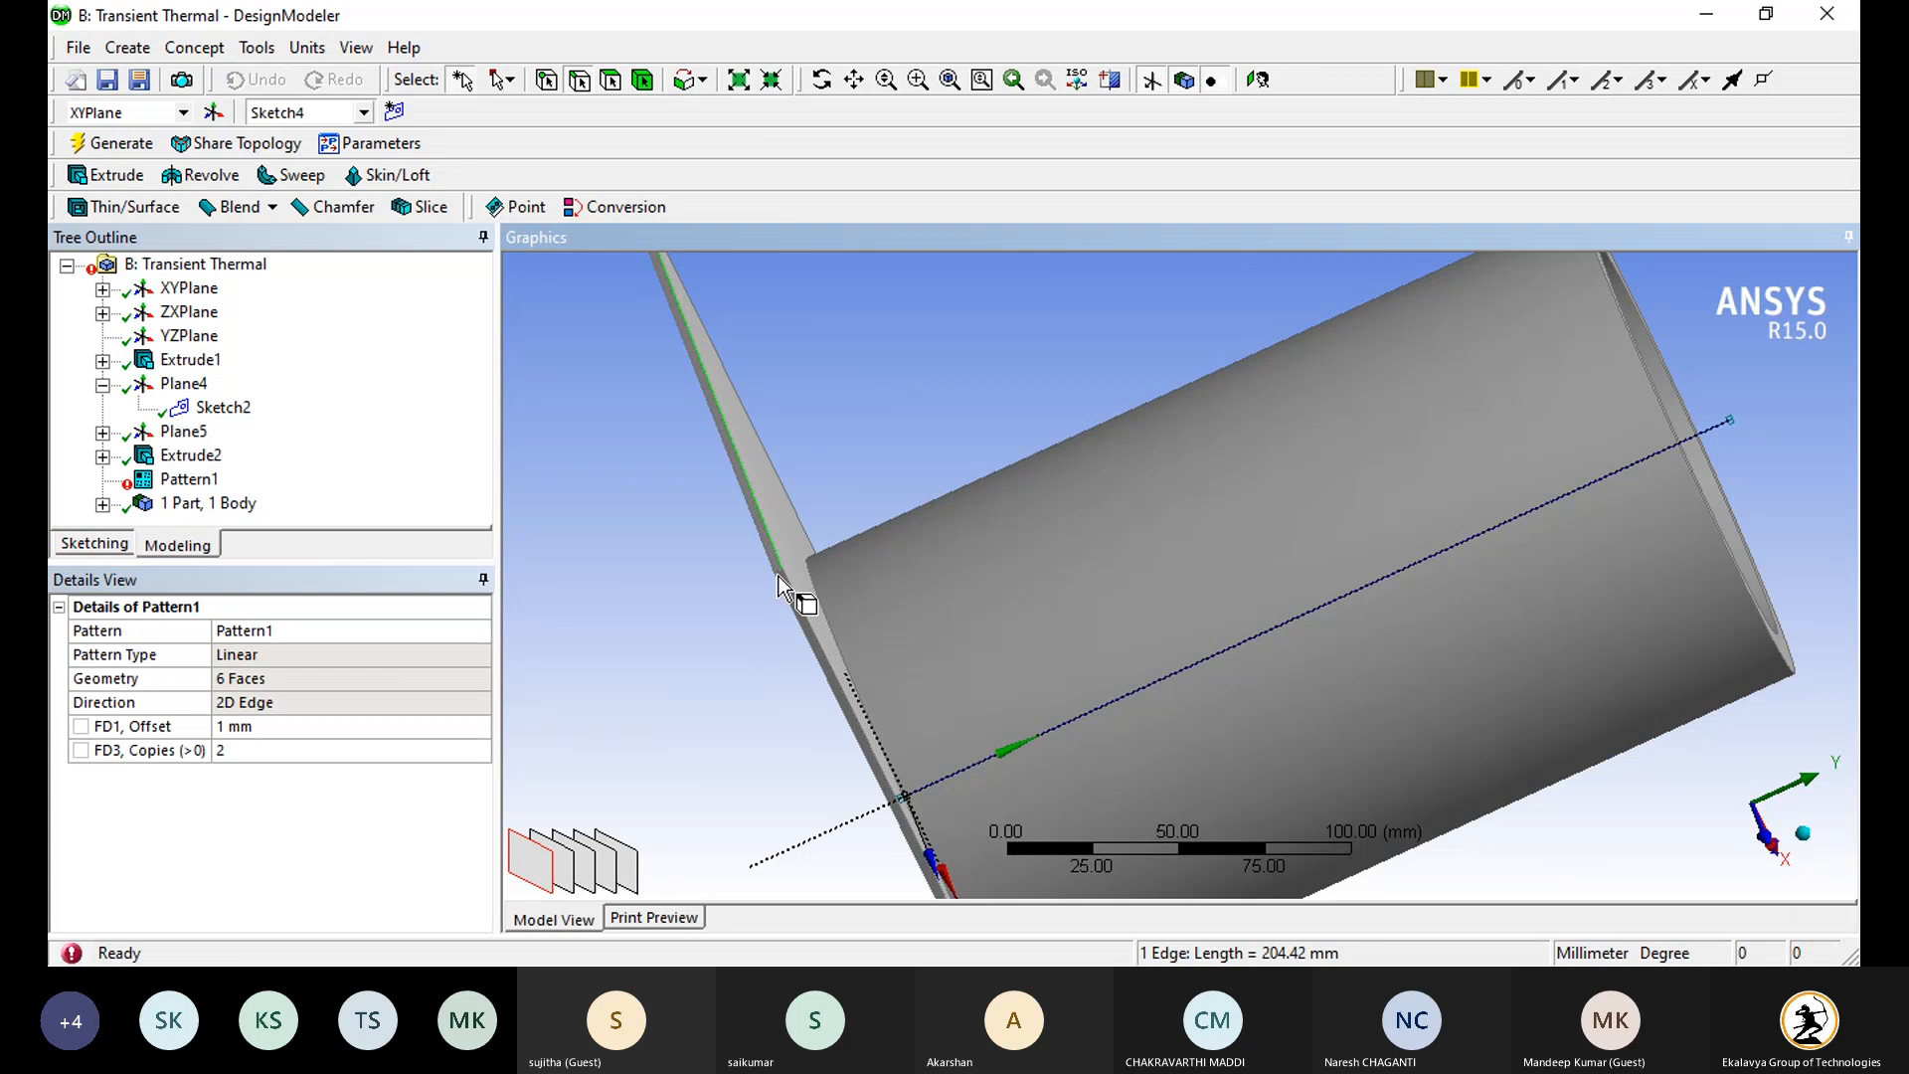
scroll(778, 576, "up", 3)
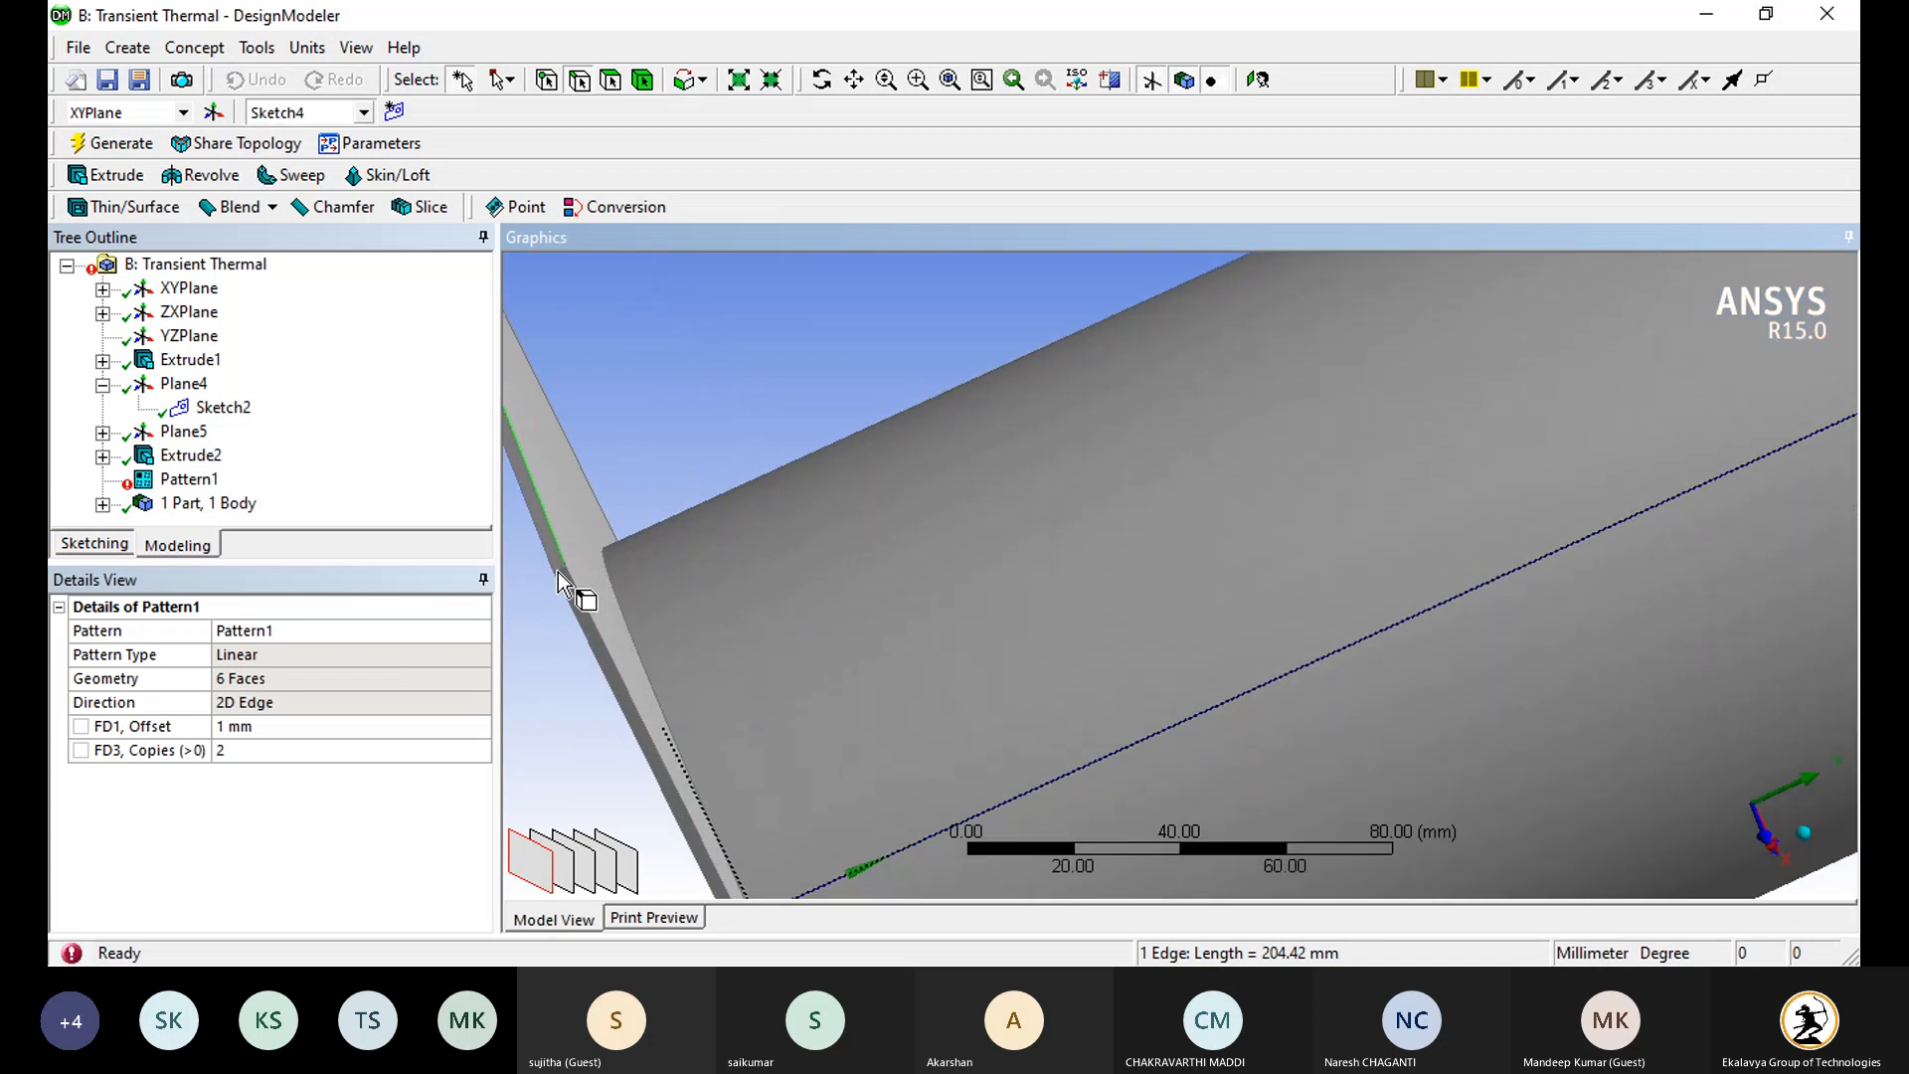
left_click(558, 571, "ctrl")
left_click(559, 553, "ctrl")
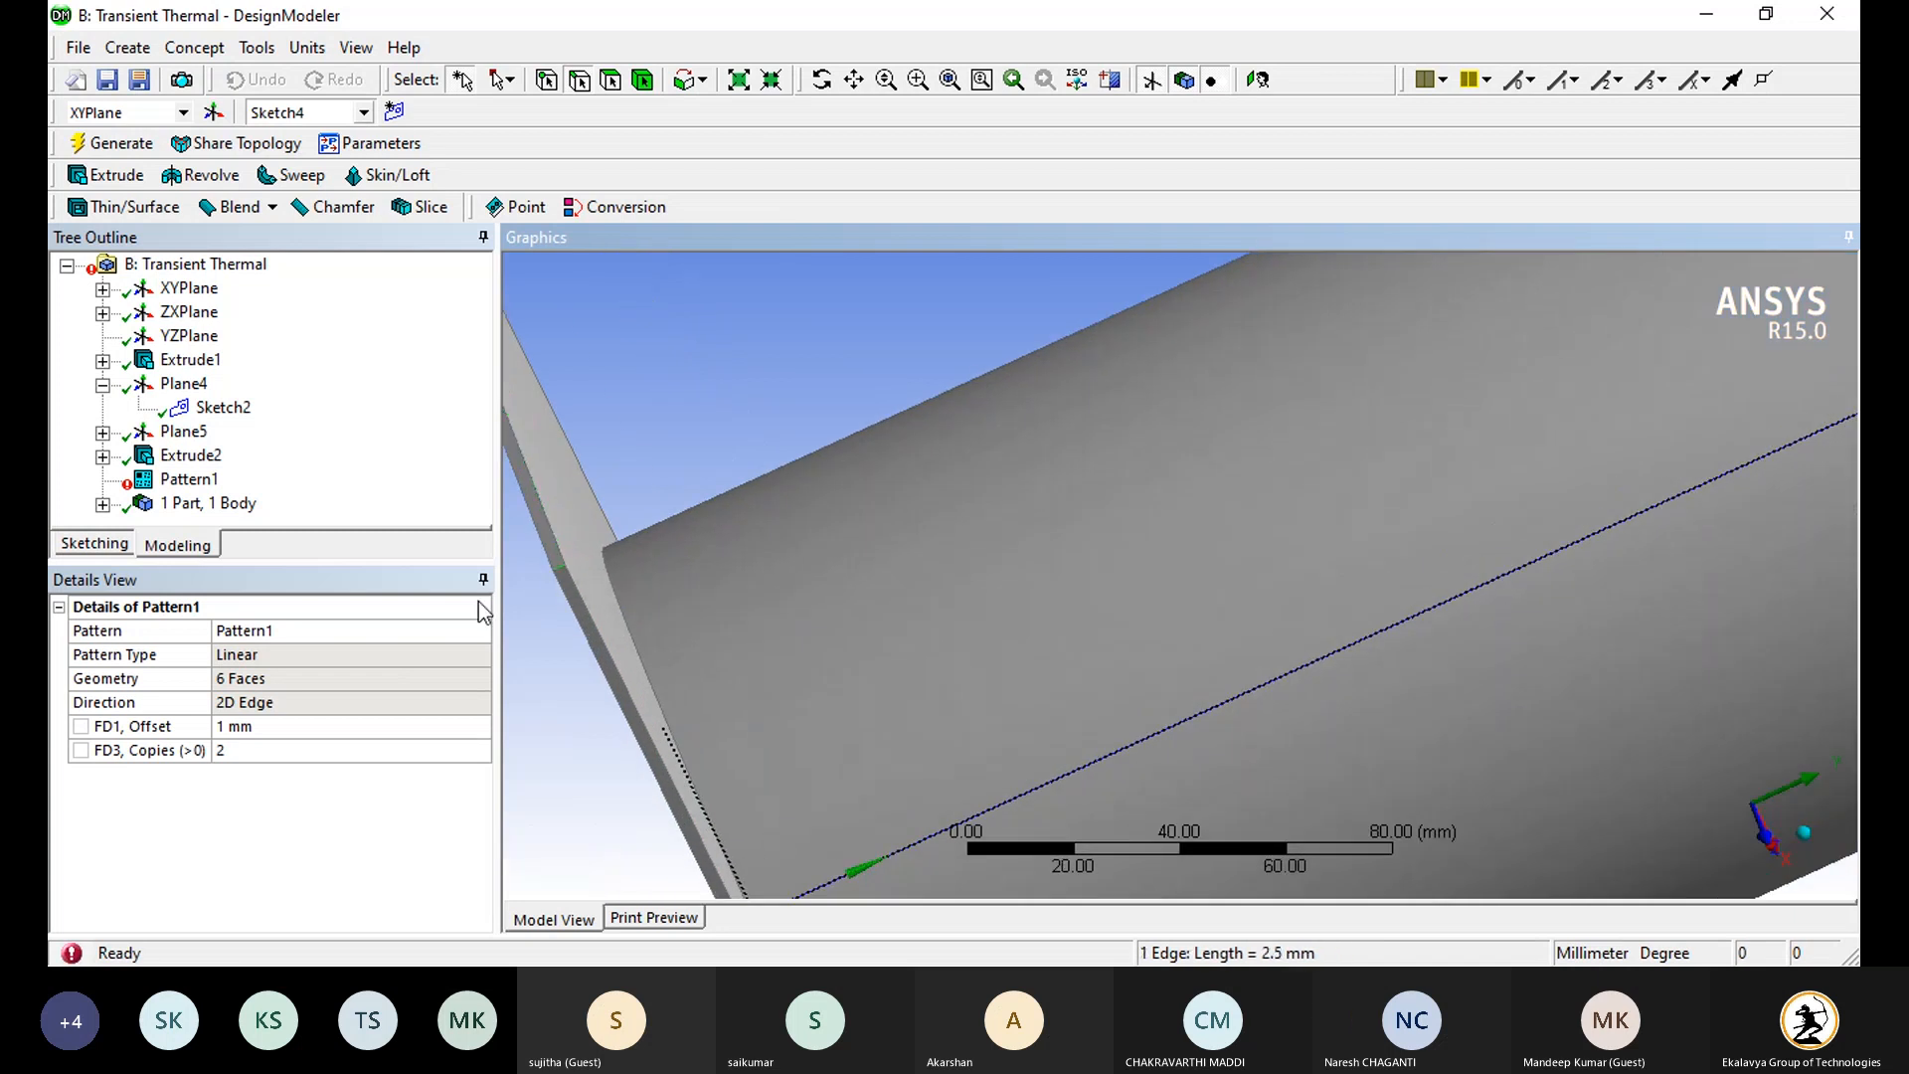
left_click(269, 702)
left_click(316, 705)
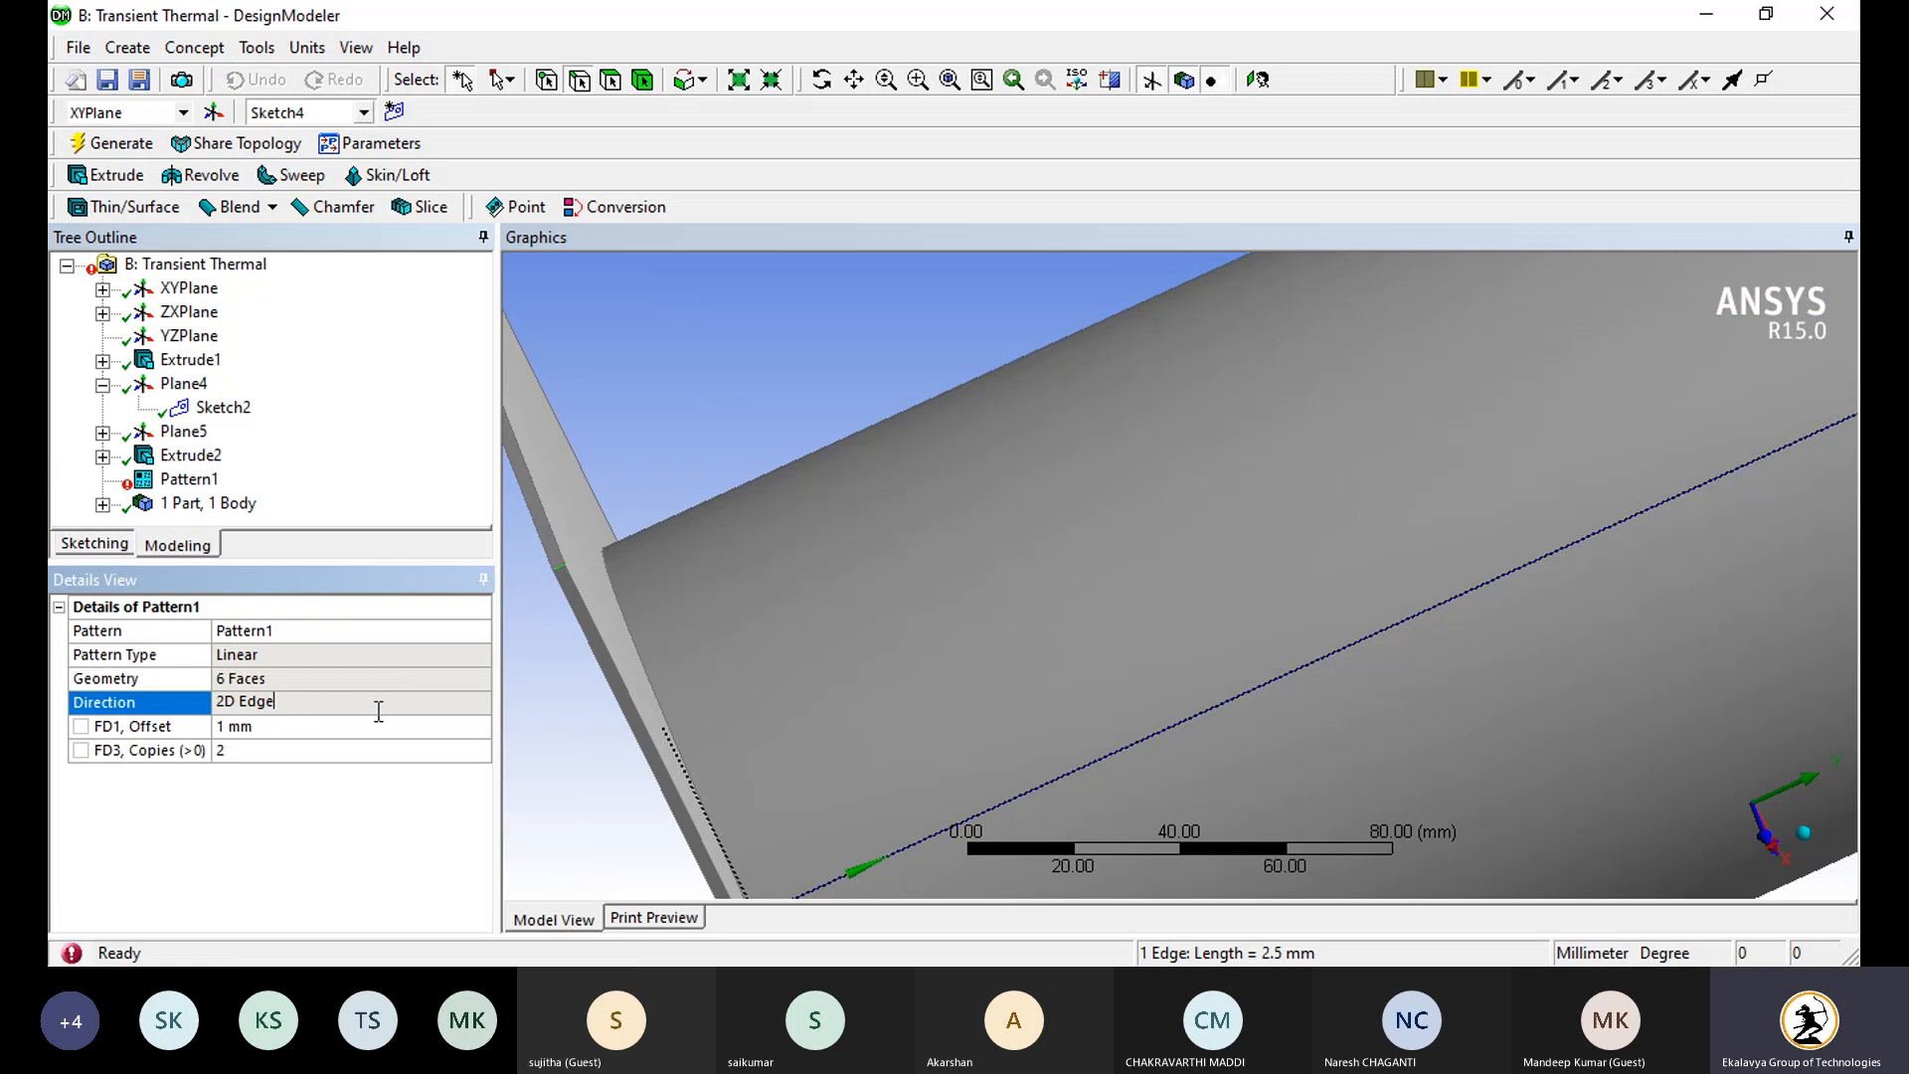
Step: Set the pattern offset to 10 mm and try to regenerate the pattern
left_click(269, 728)
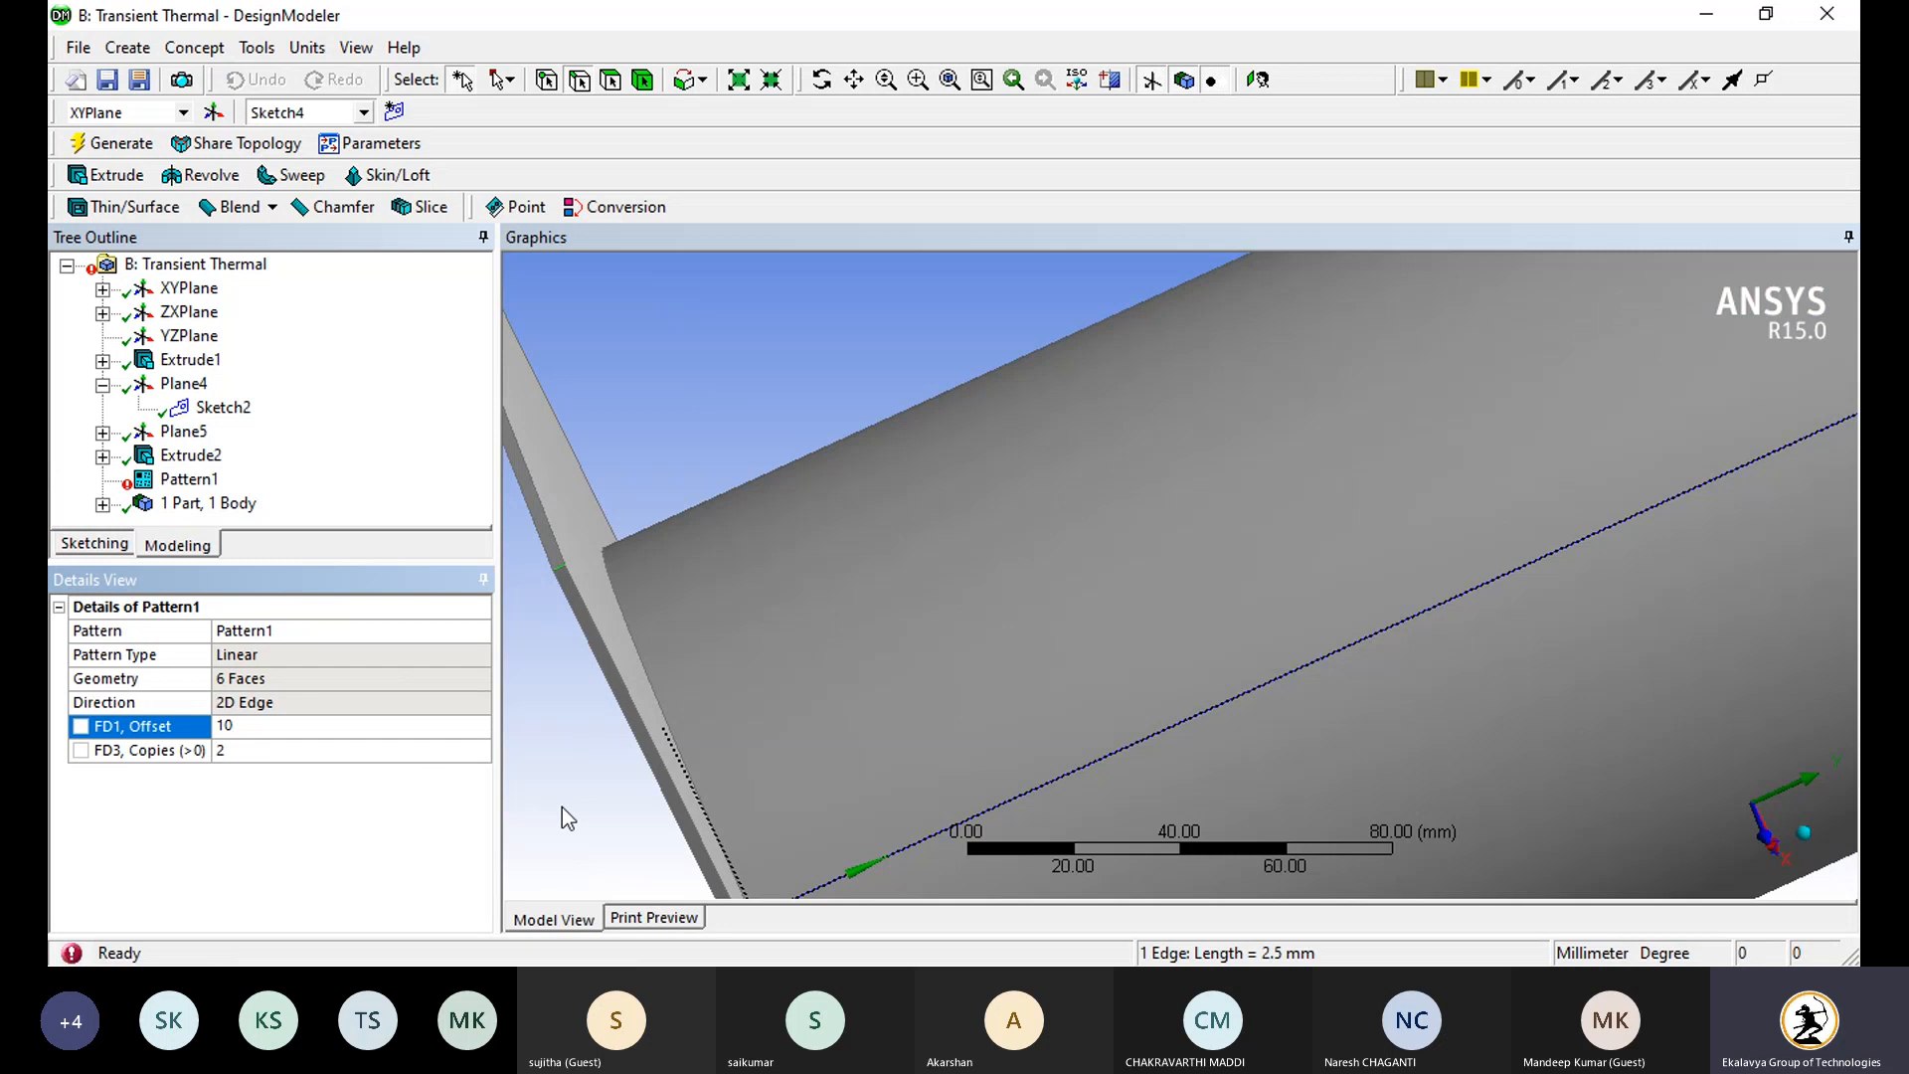
key("Return")
scroll(606, 770, "down", 4)
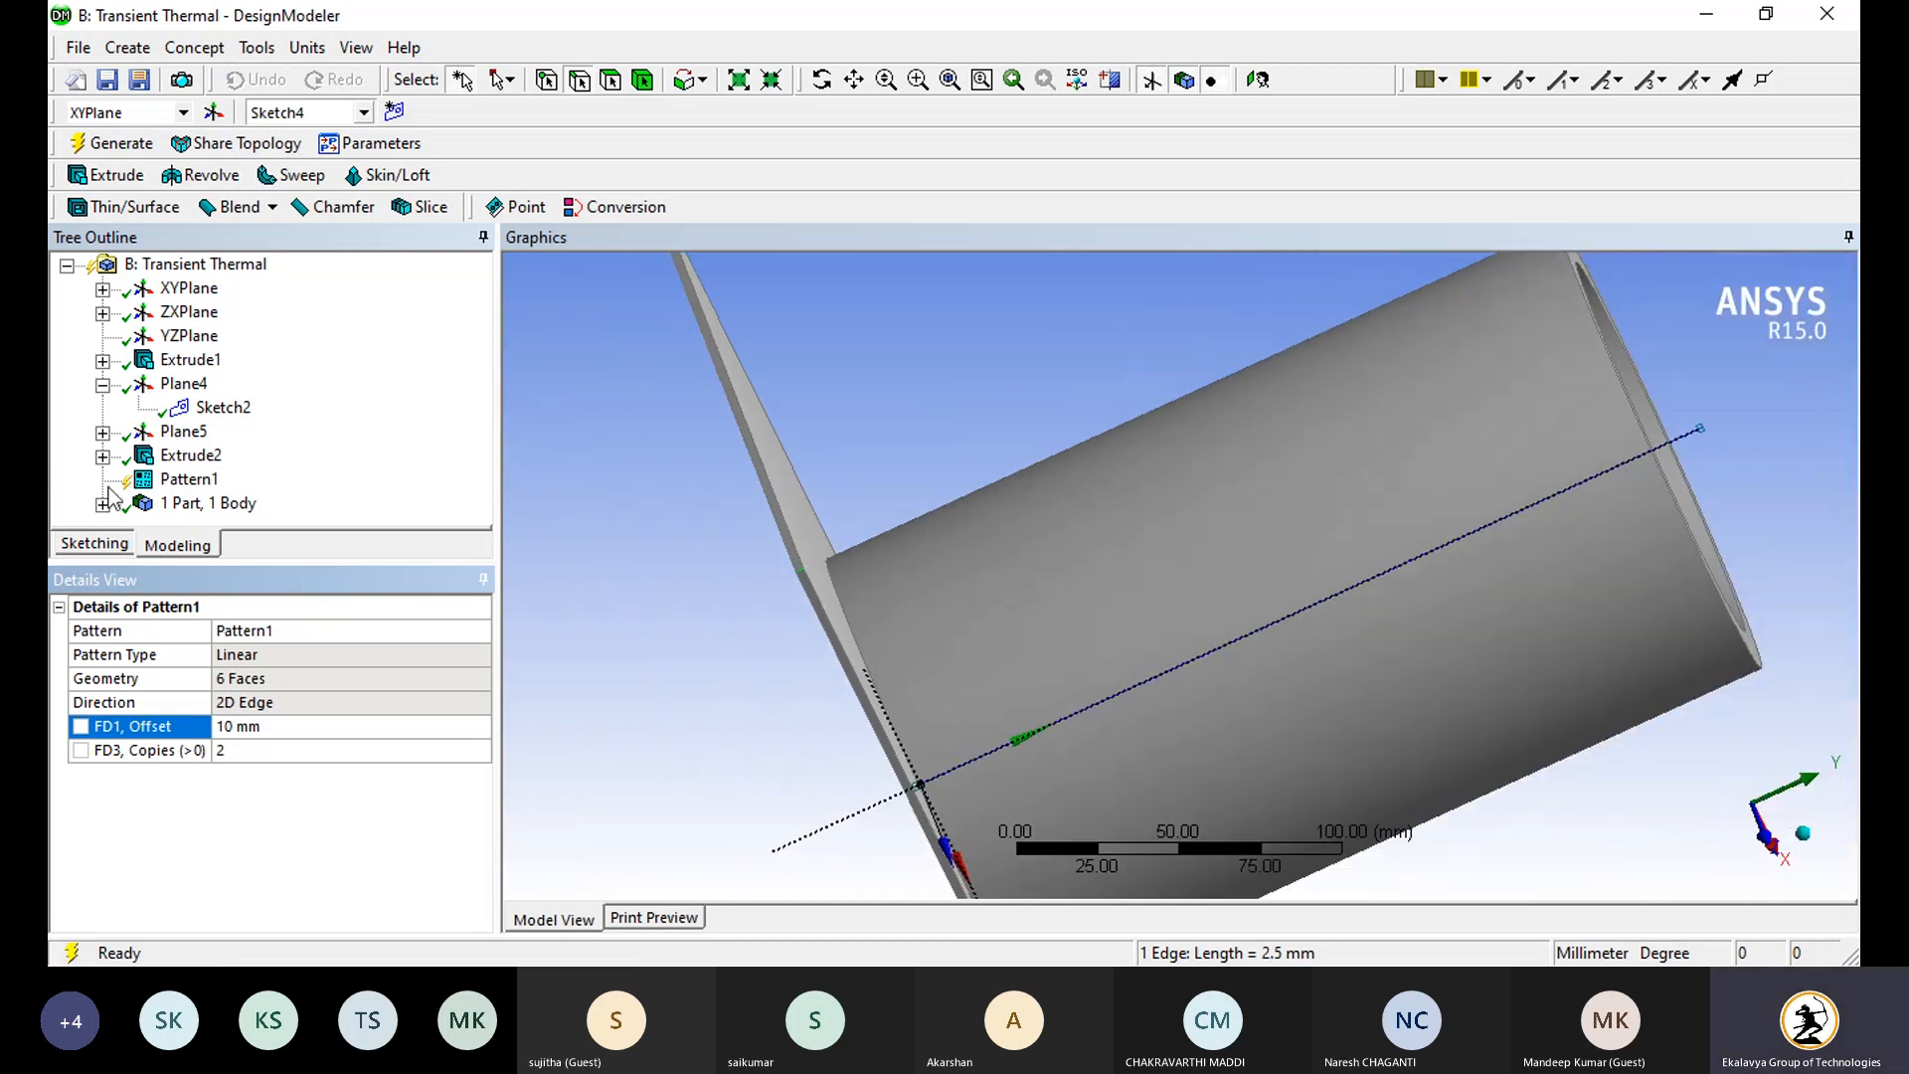
scroll(778, 618, "down", 2)
left_click(302, 704)
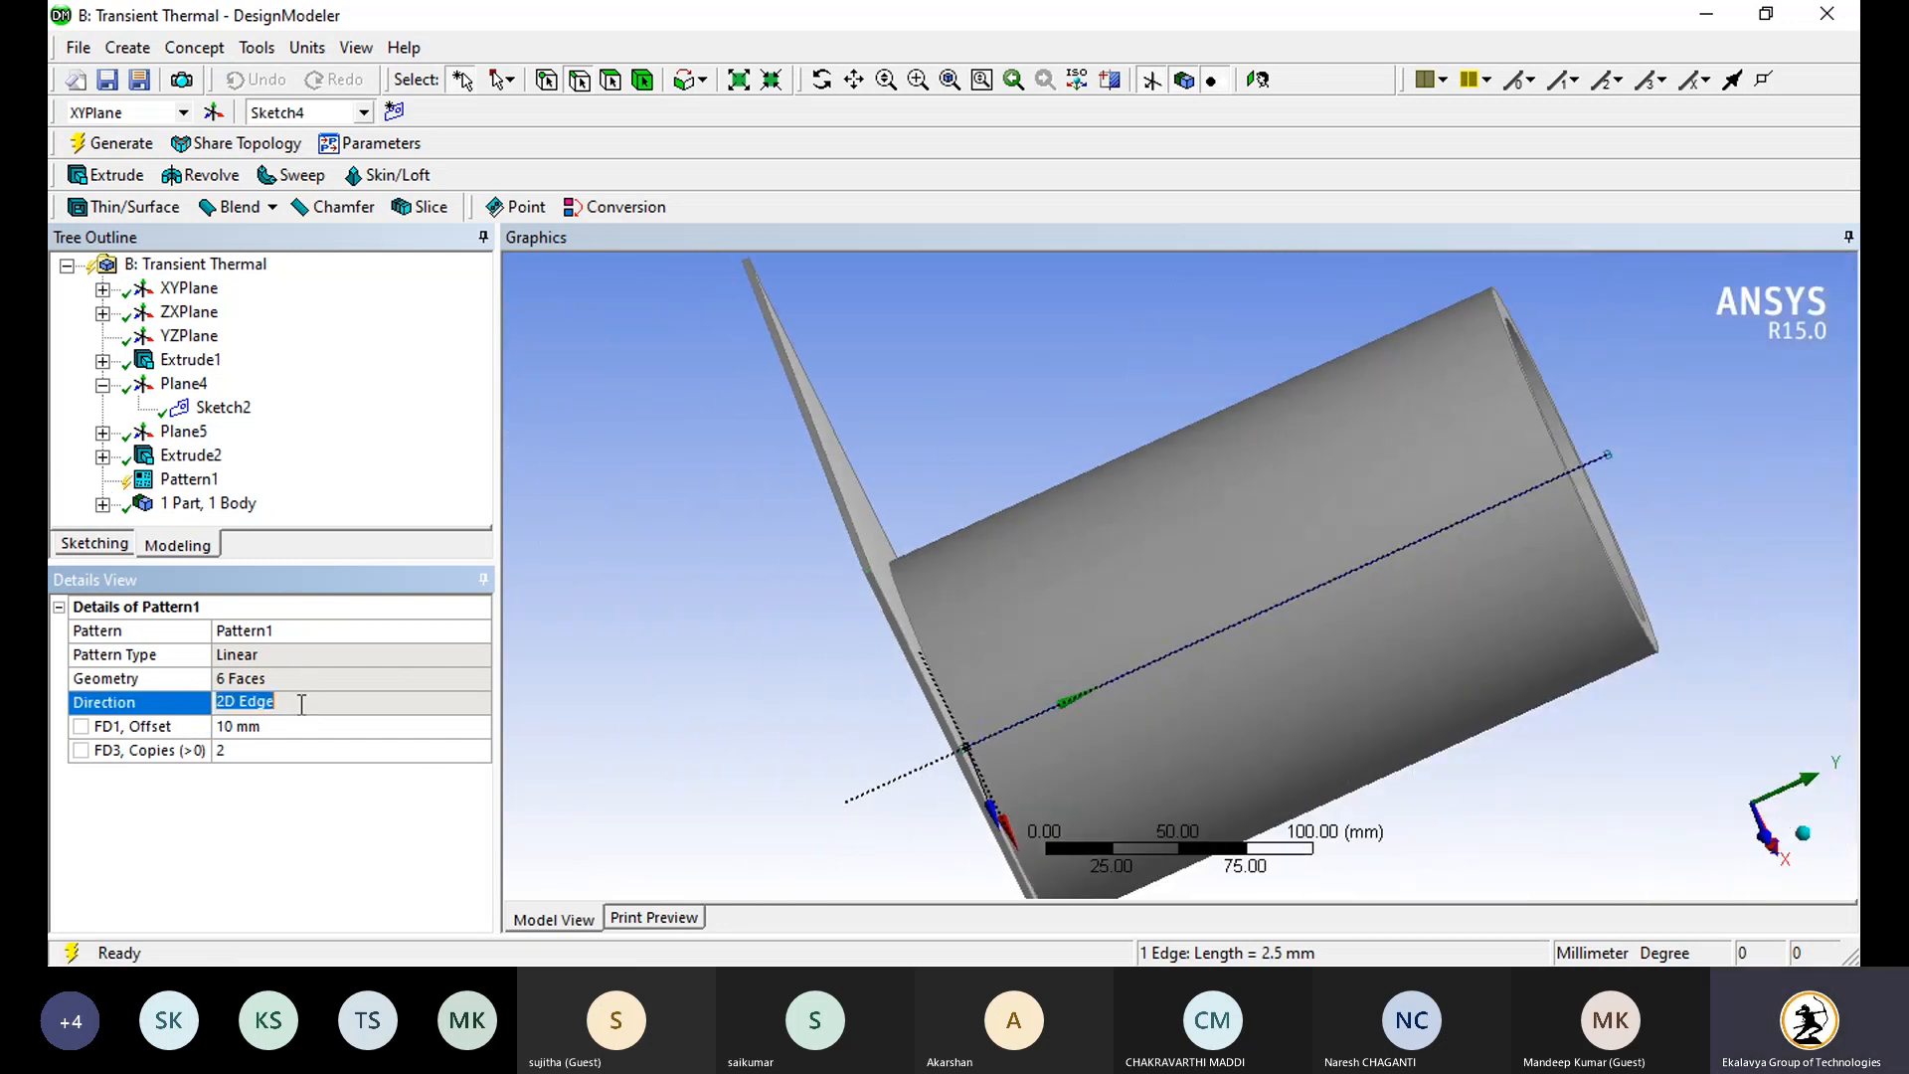
left_click(117, 145)
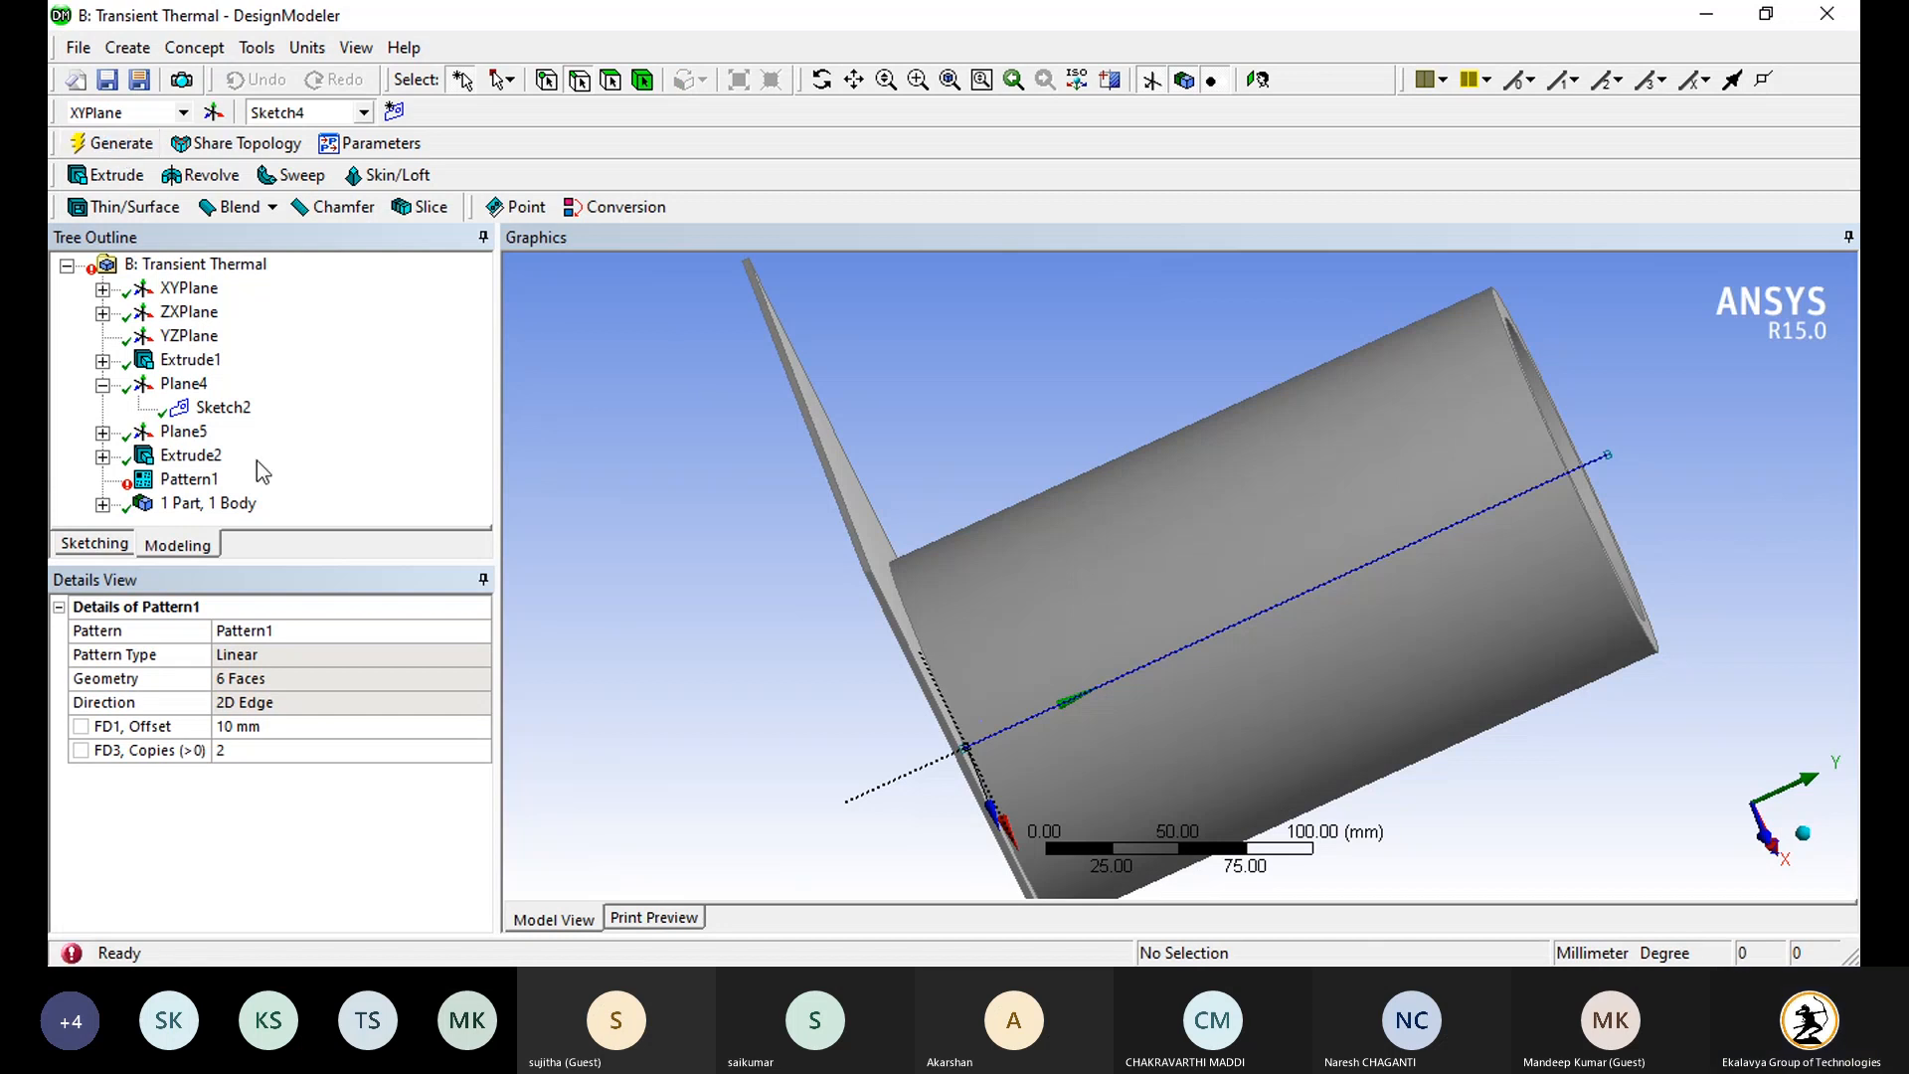
Step: Delete the Pattern1 feature from the model
left_click(191, 481)
right_click(194, 482)
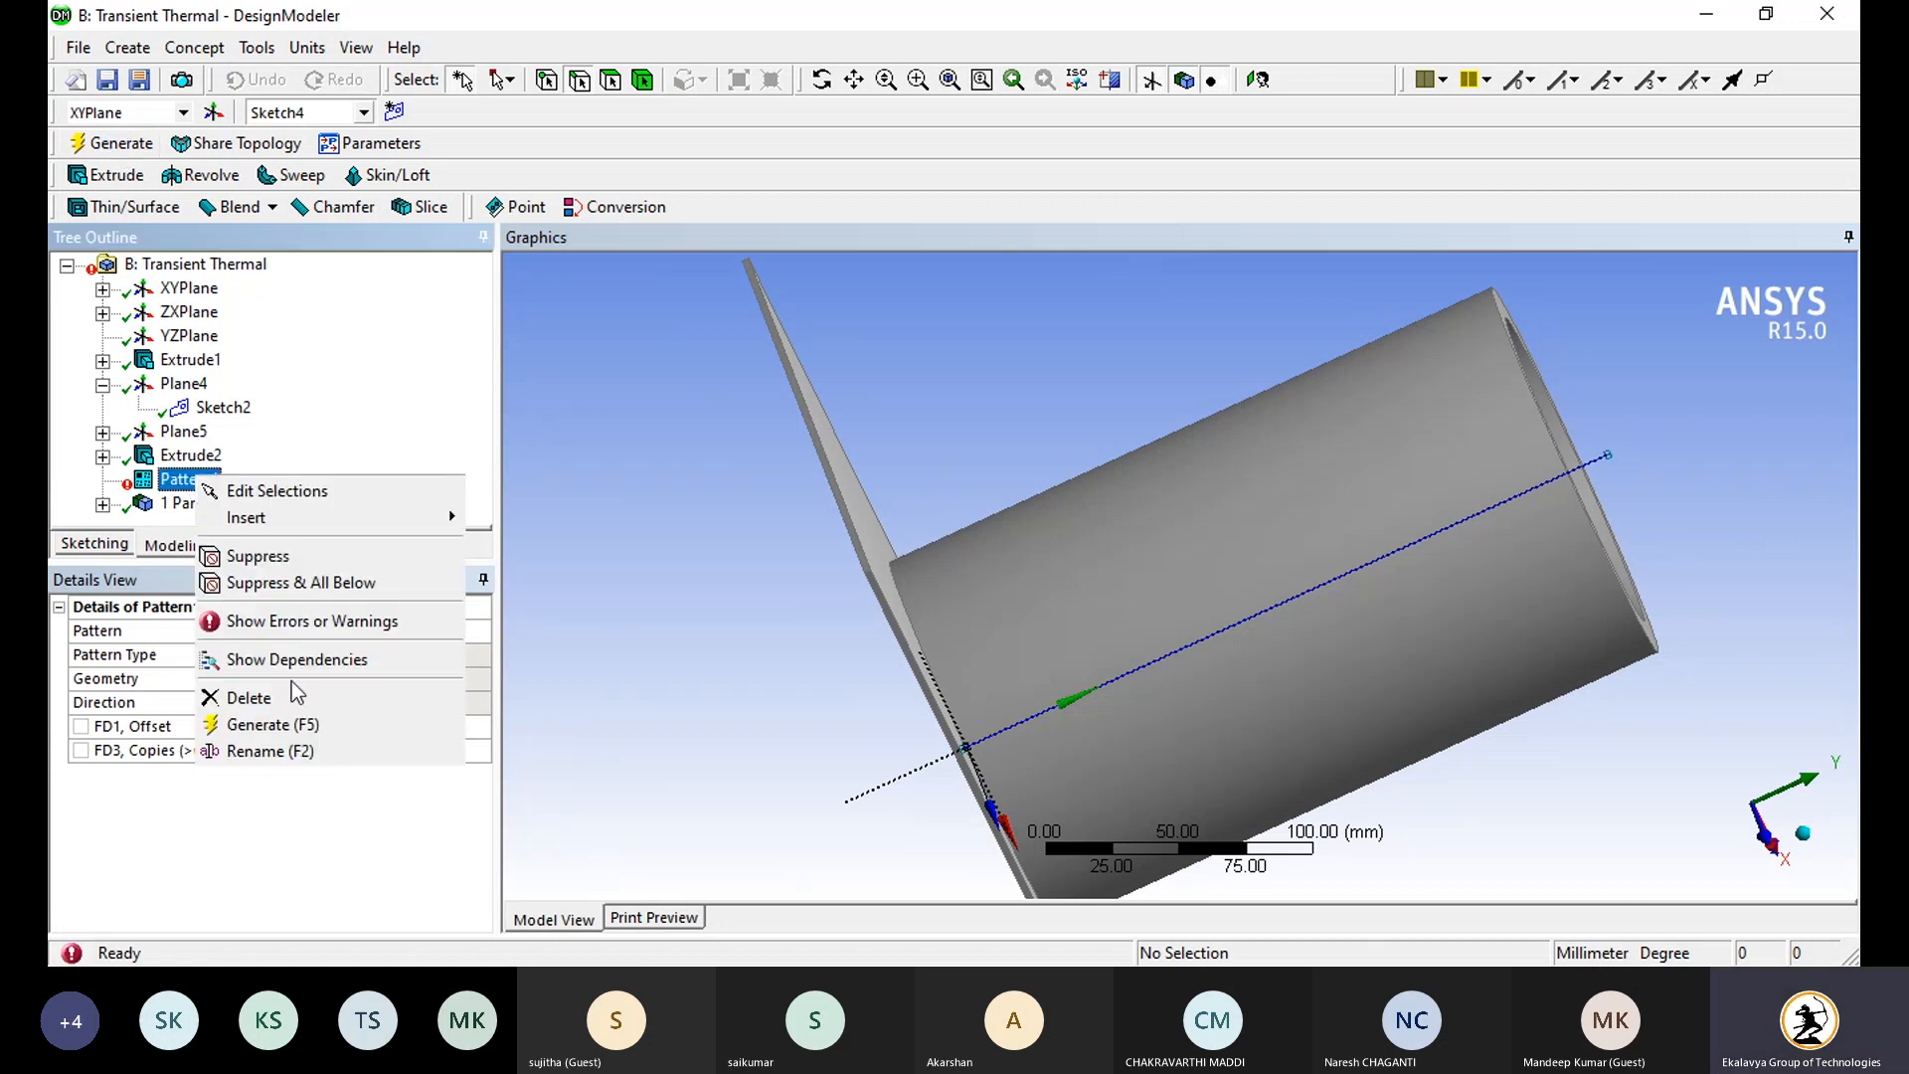
left_click(291, 701)
left_click(868, 577)
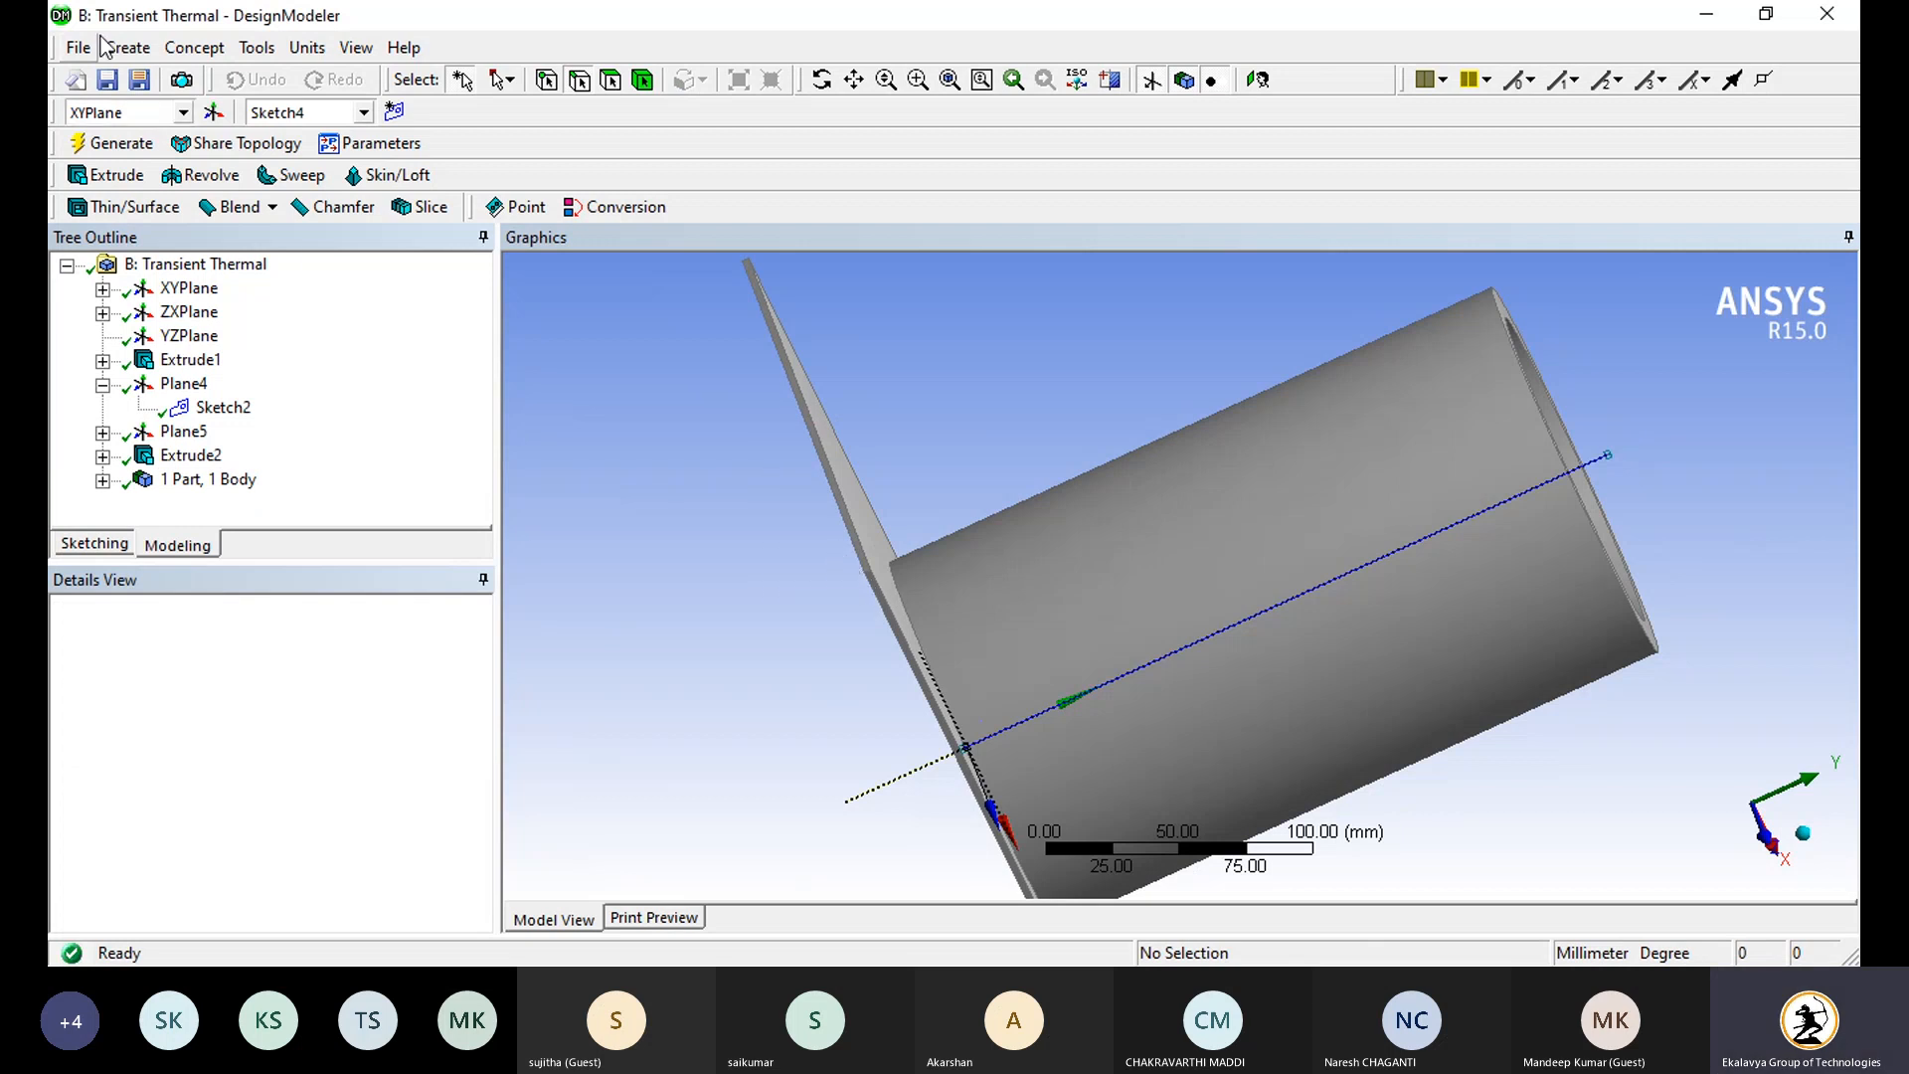
Step: Start a new pattern feature and set its pattern type to Rectangular
left_click(130, 48)
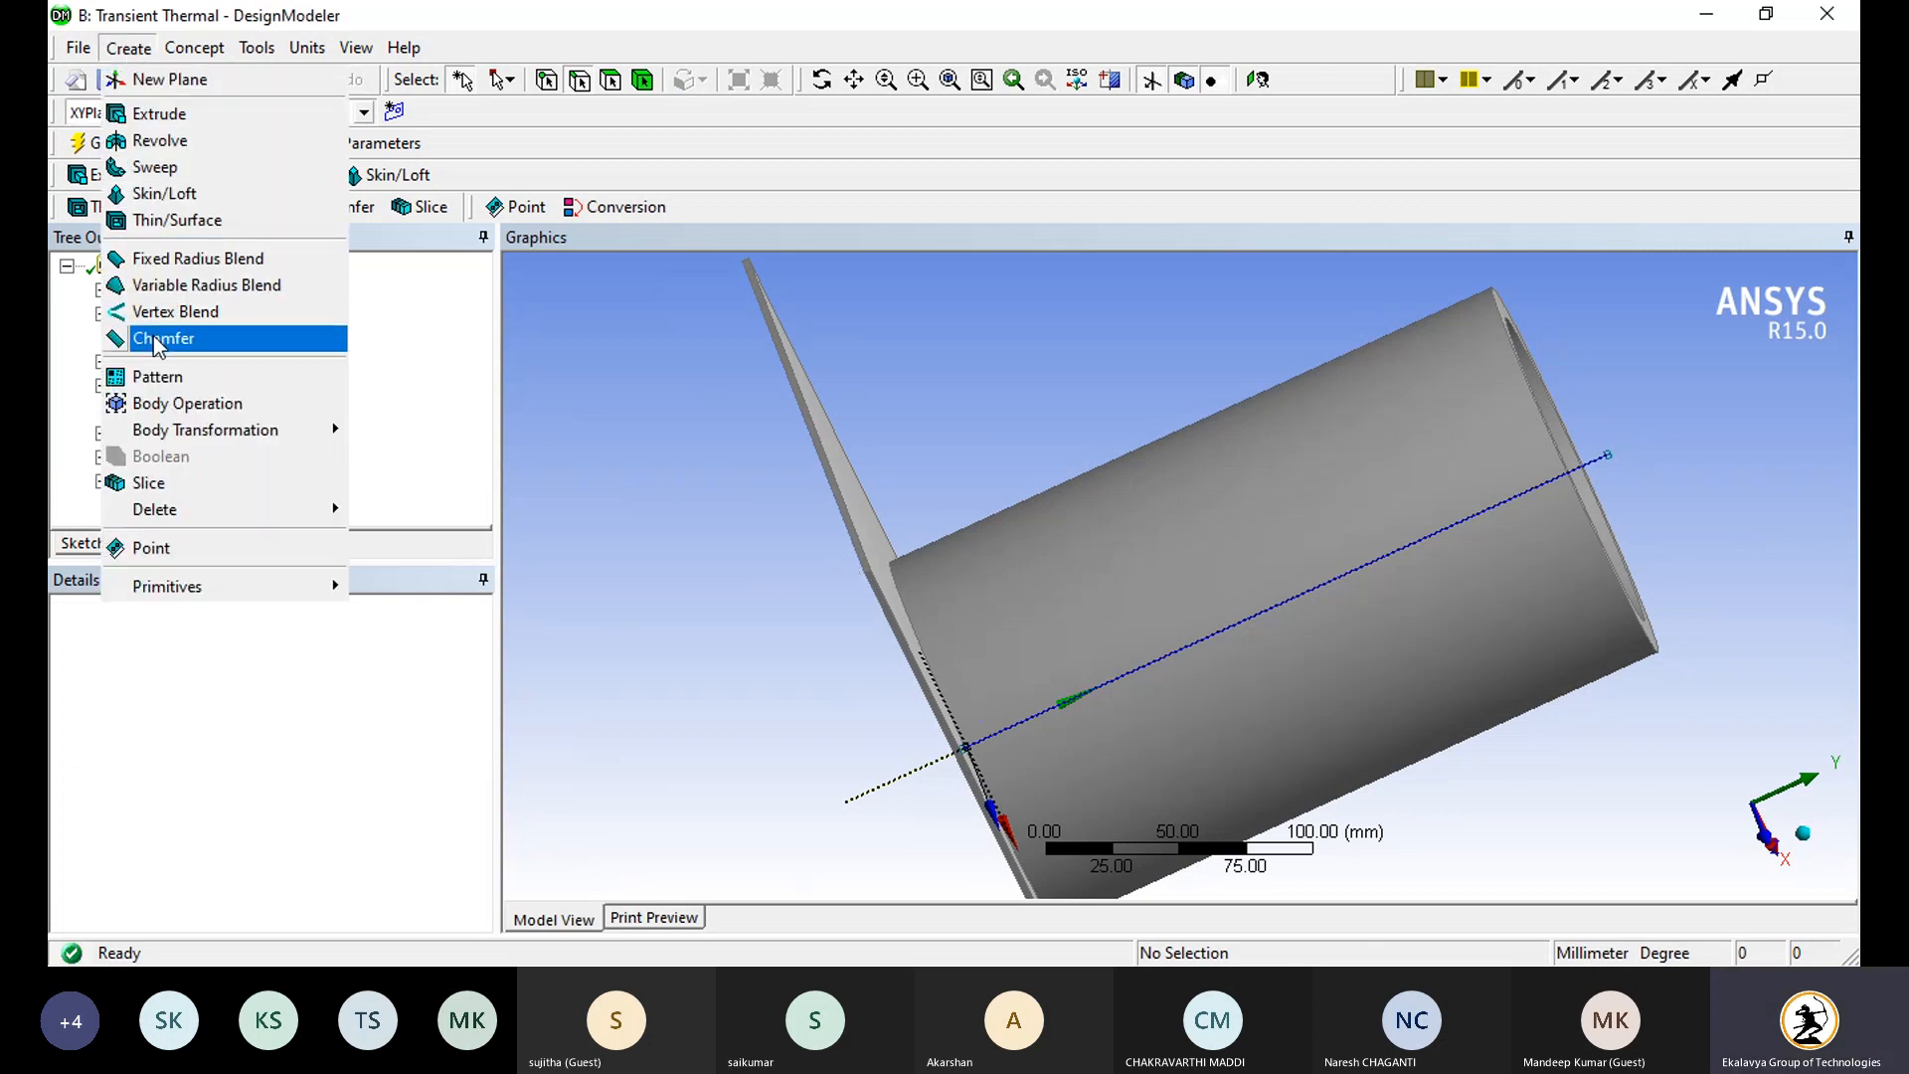
left_click(169, 377)
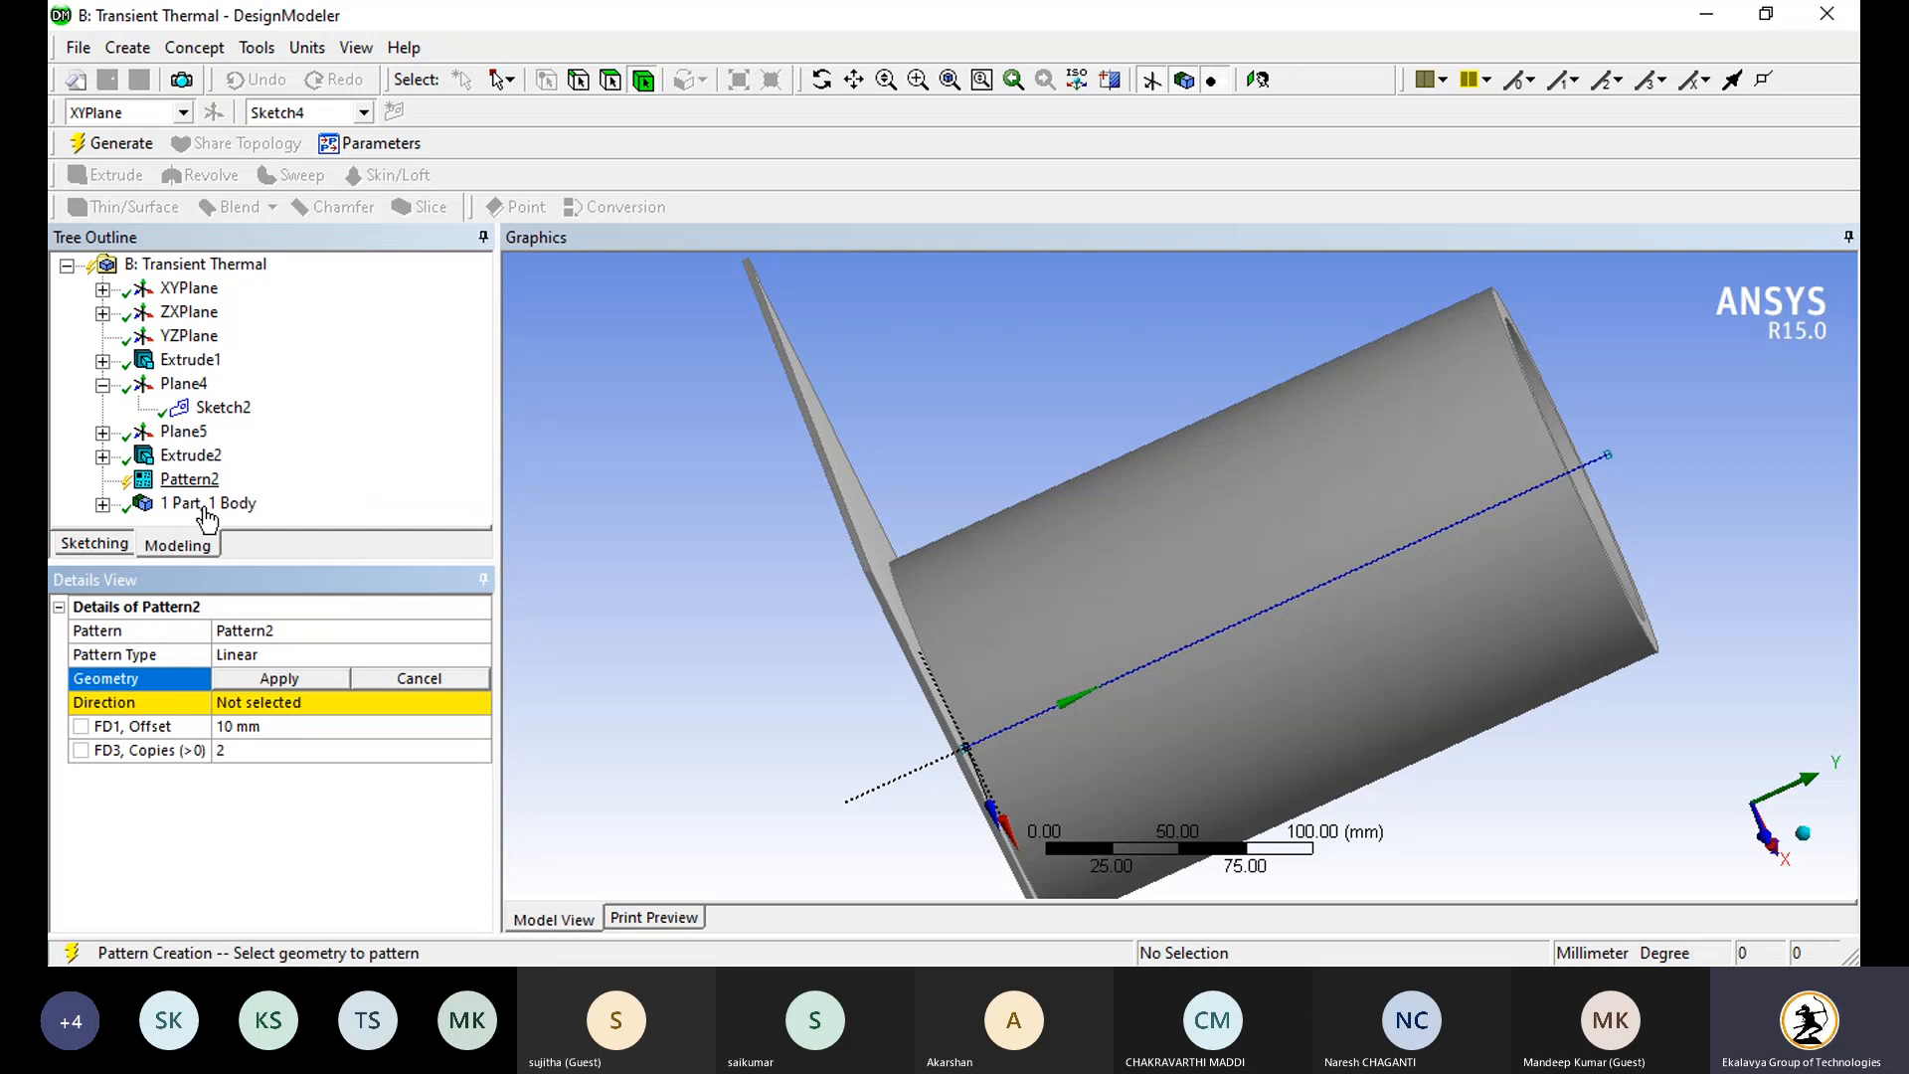
left_click(350, 652)
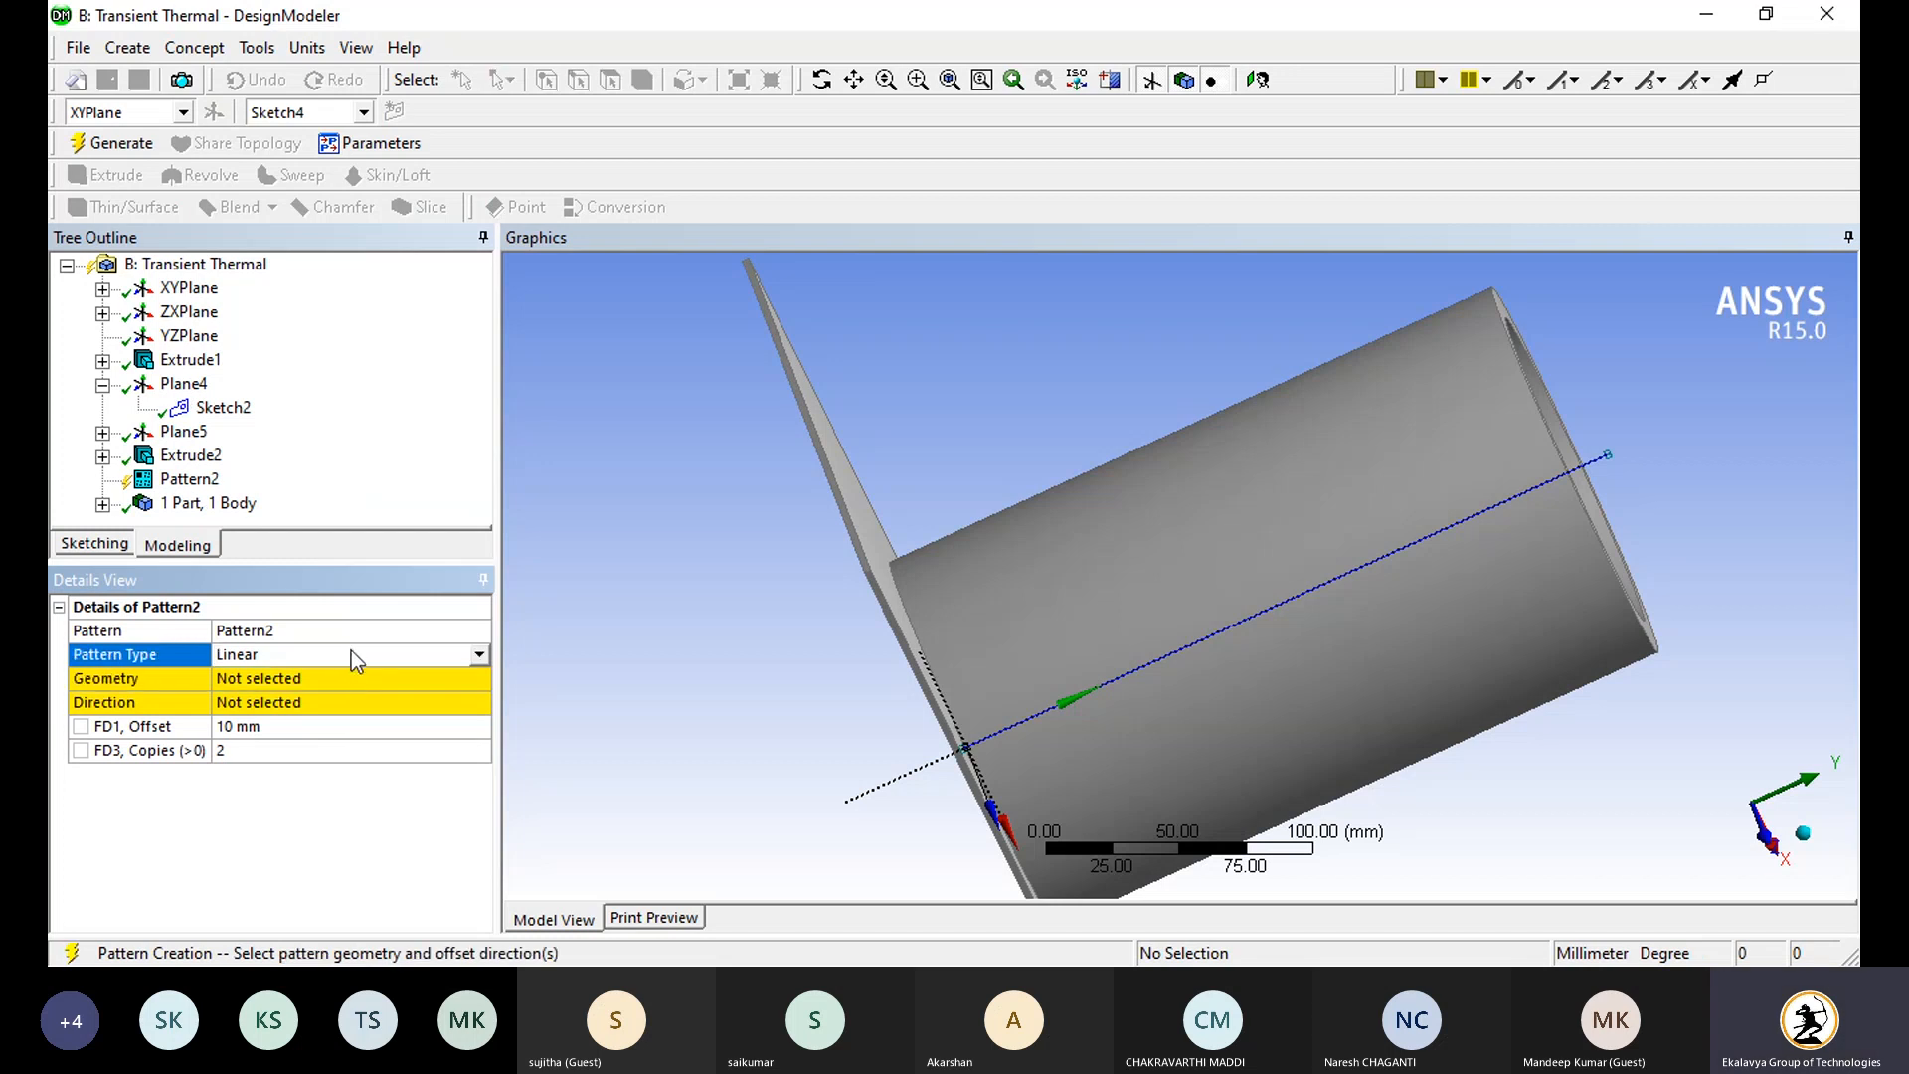
left_click(334, 706)
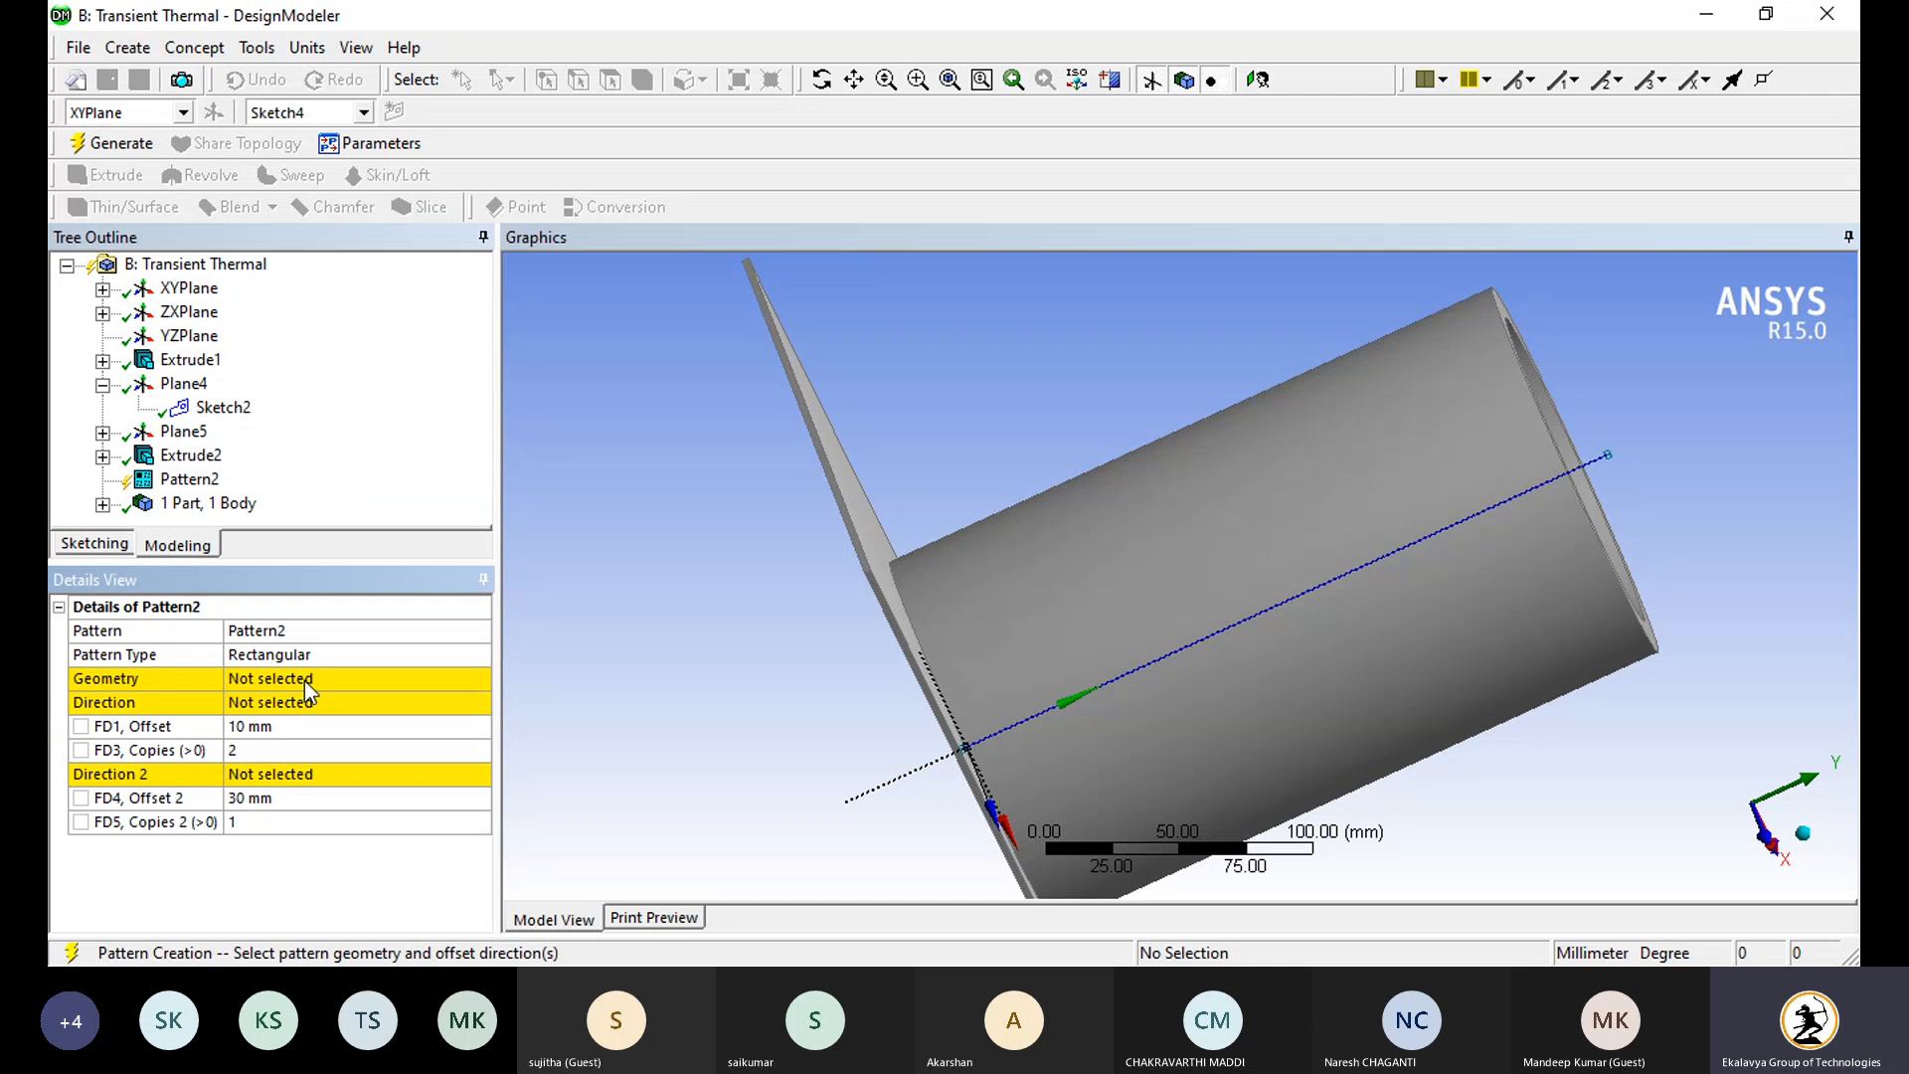
Step: Select all six faces of the thin rectangular plate as the geometry for the rectangular pattern
left_click(311, 677)
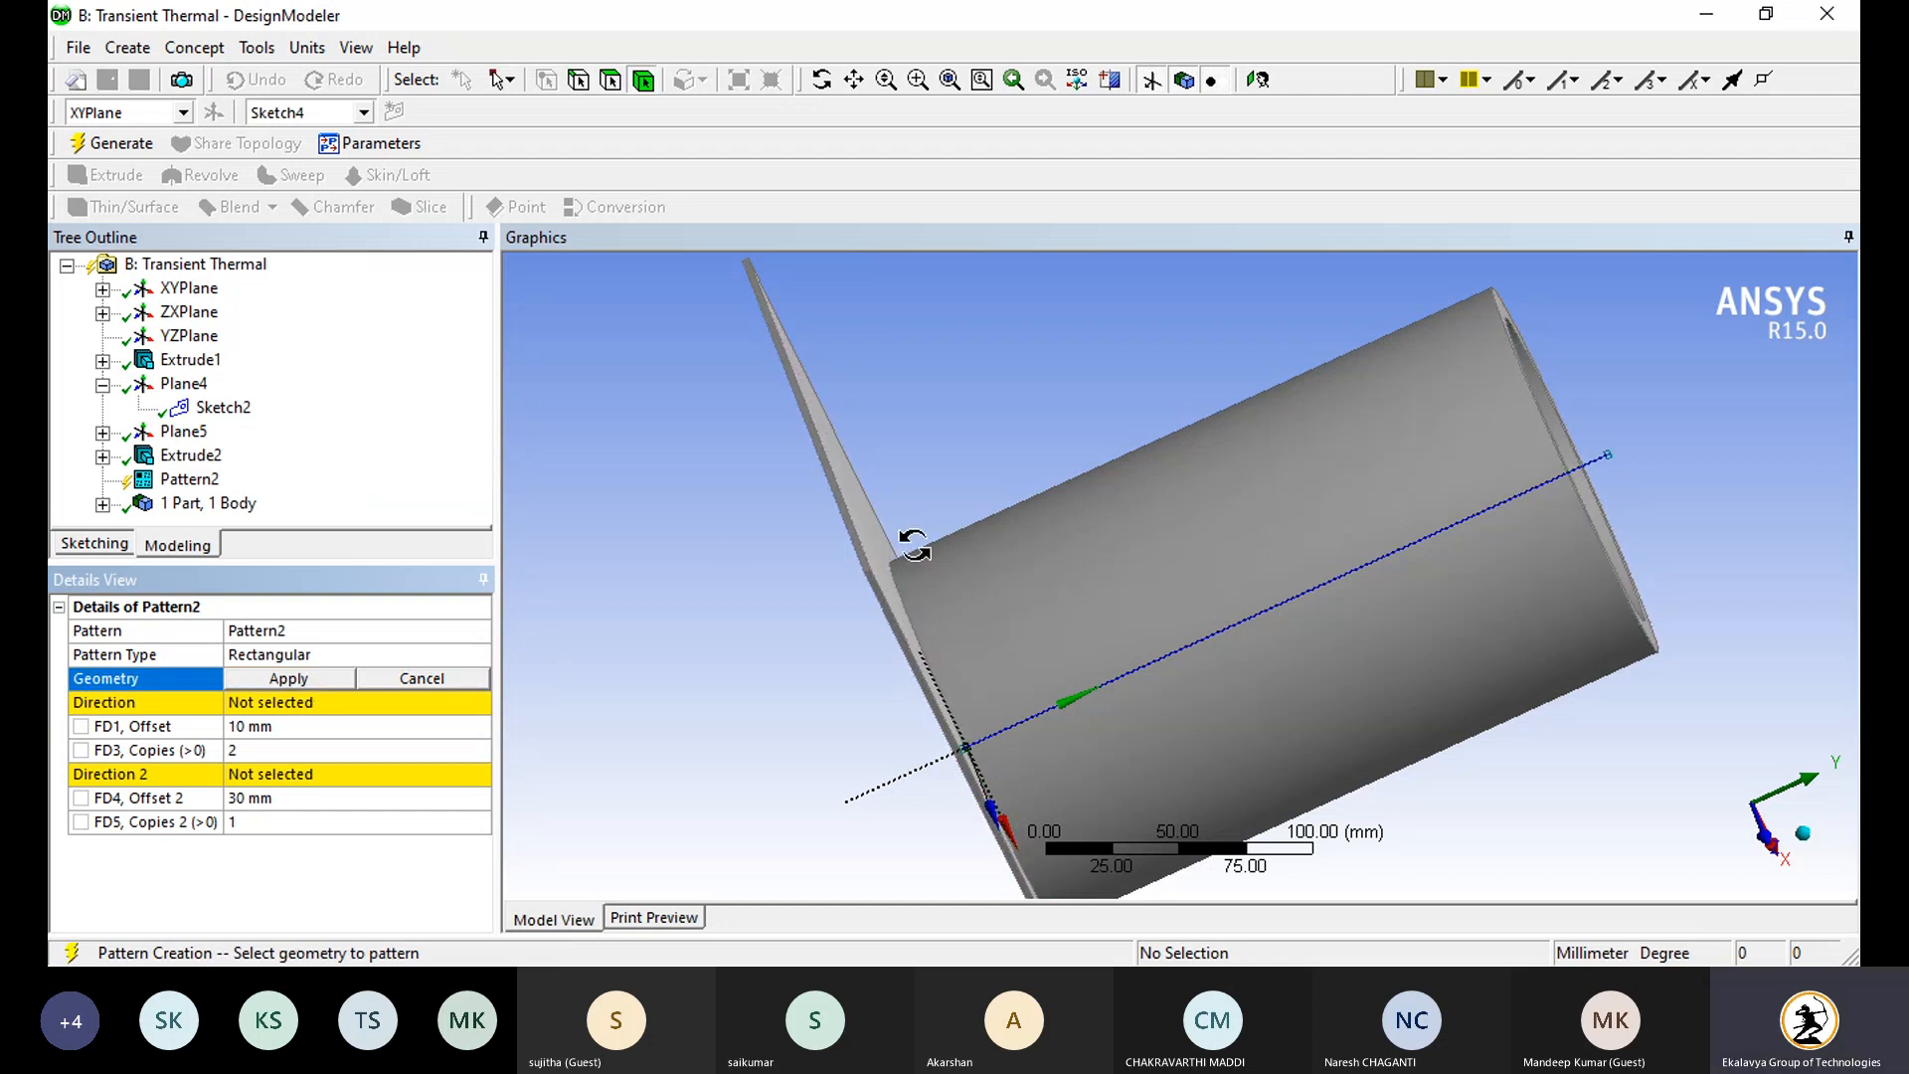
middle_click_drag(910, 543, 857, 543)
left_click(857, 547)
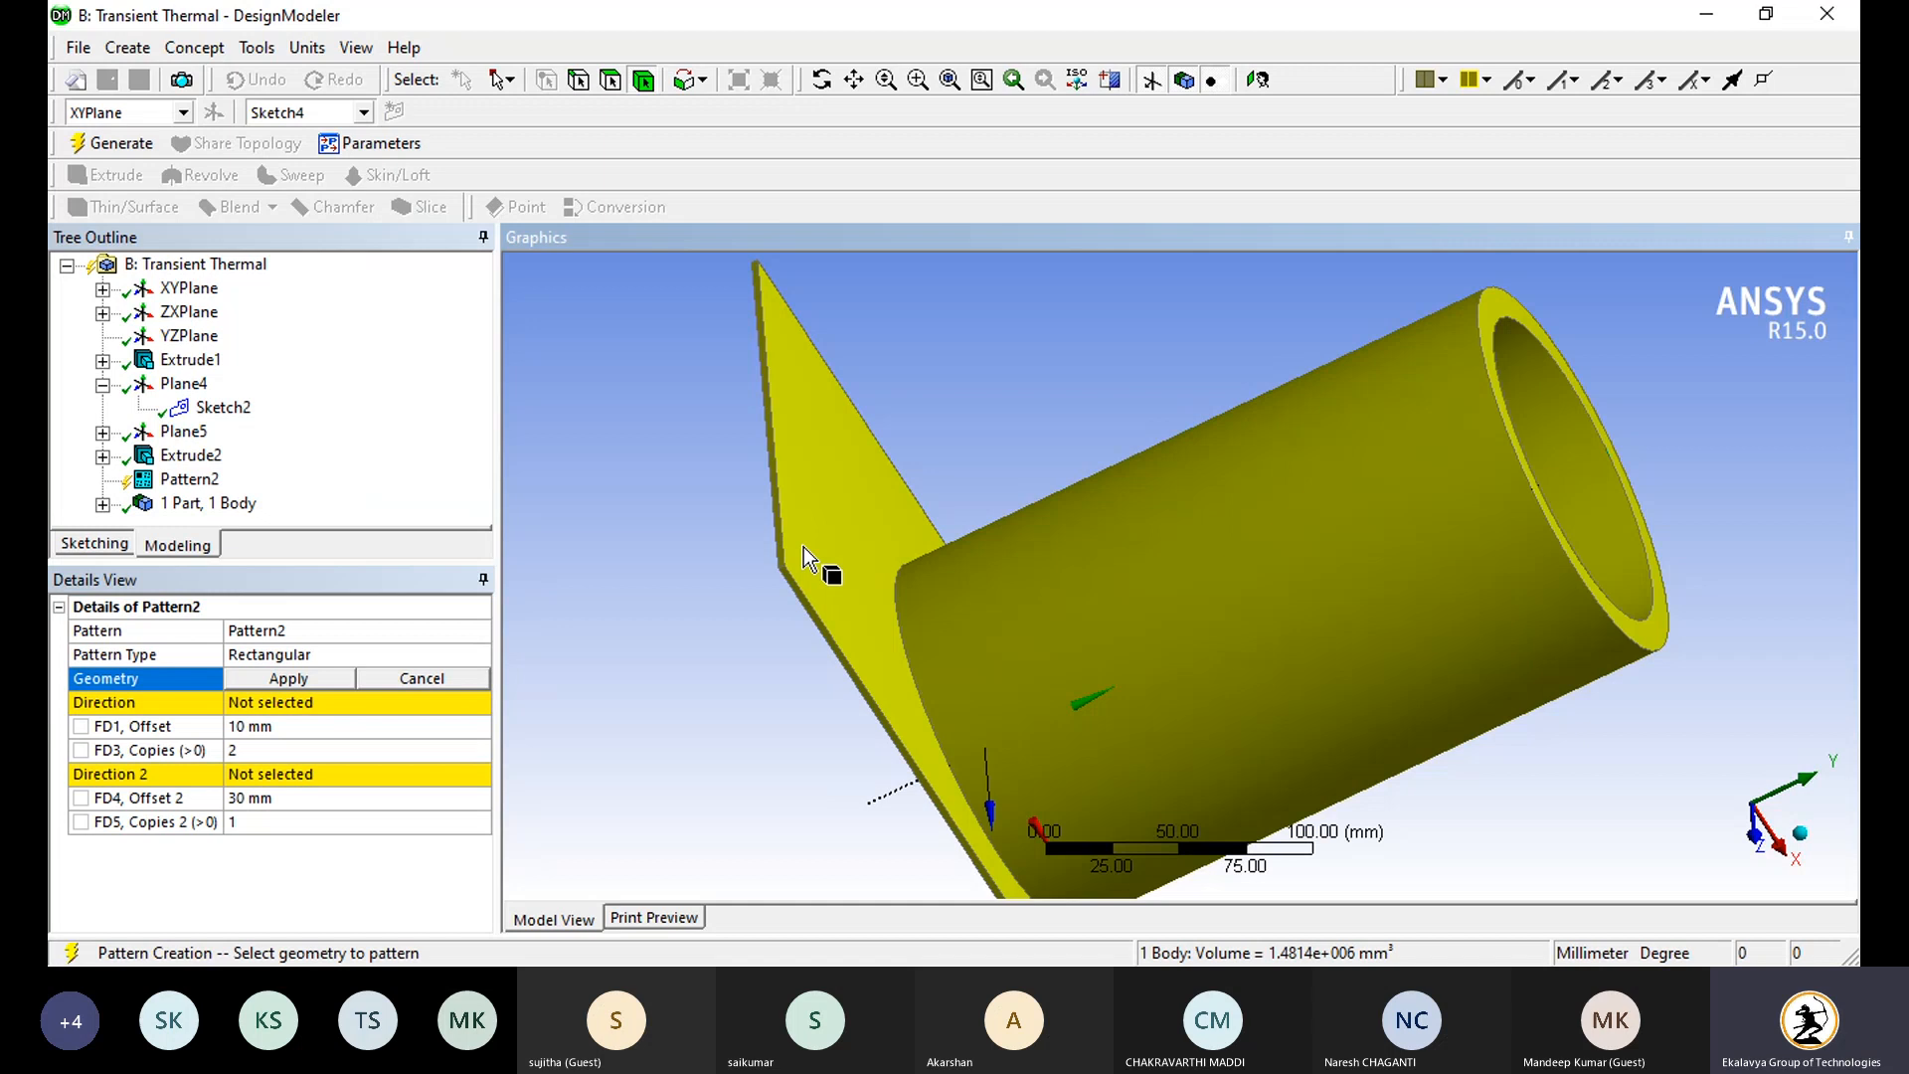
left_click(603, 79)
left_click(820, 454)
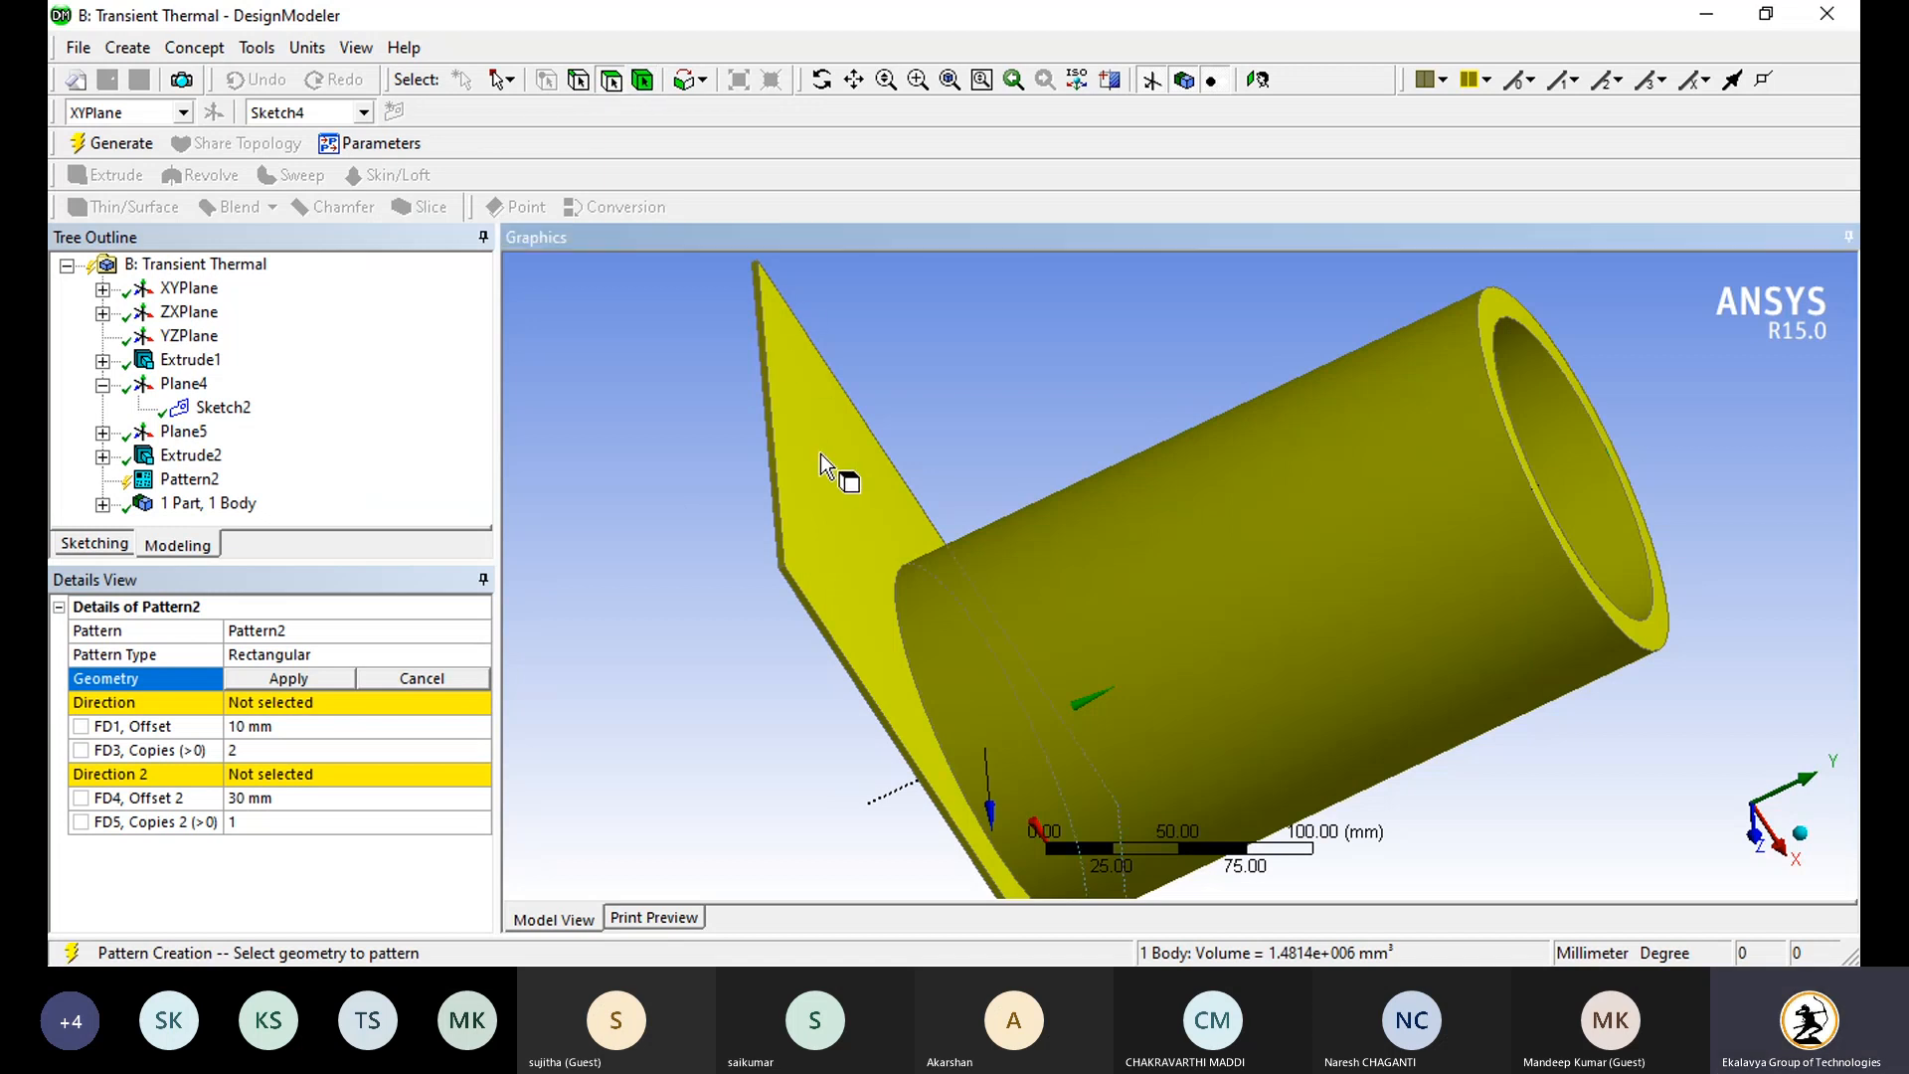
left_click(600, 479)
left_click(760, 481)
middle_click_drag(838, 494, 840, 446)
left_click(862, 487, "ctrl")
left_click(855, 511, "ctrl")
left_click(882, 532, "ctrl")
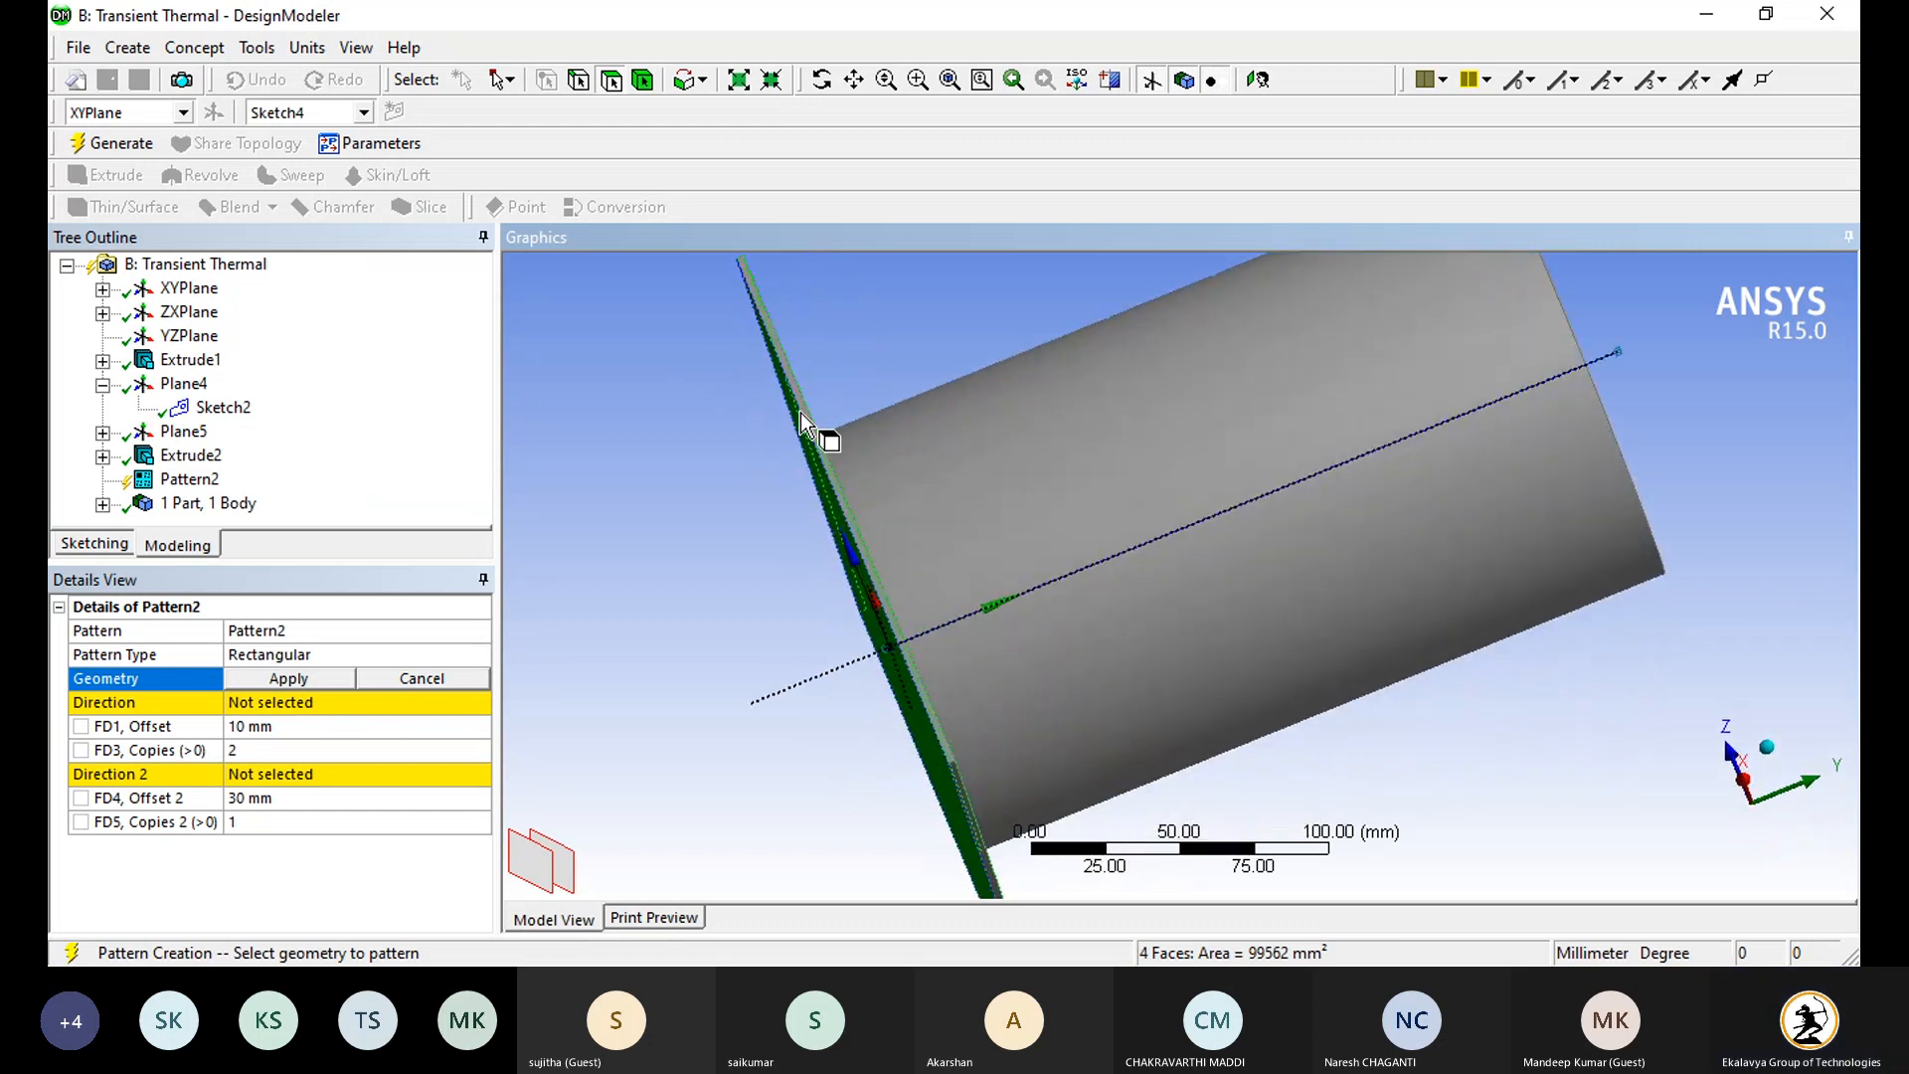
left_click(833, 452, "ctrl")
left_click(840, 447, "ctrl")
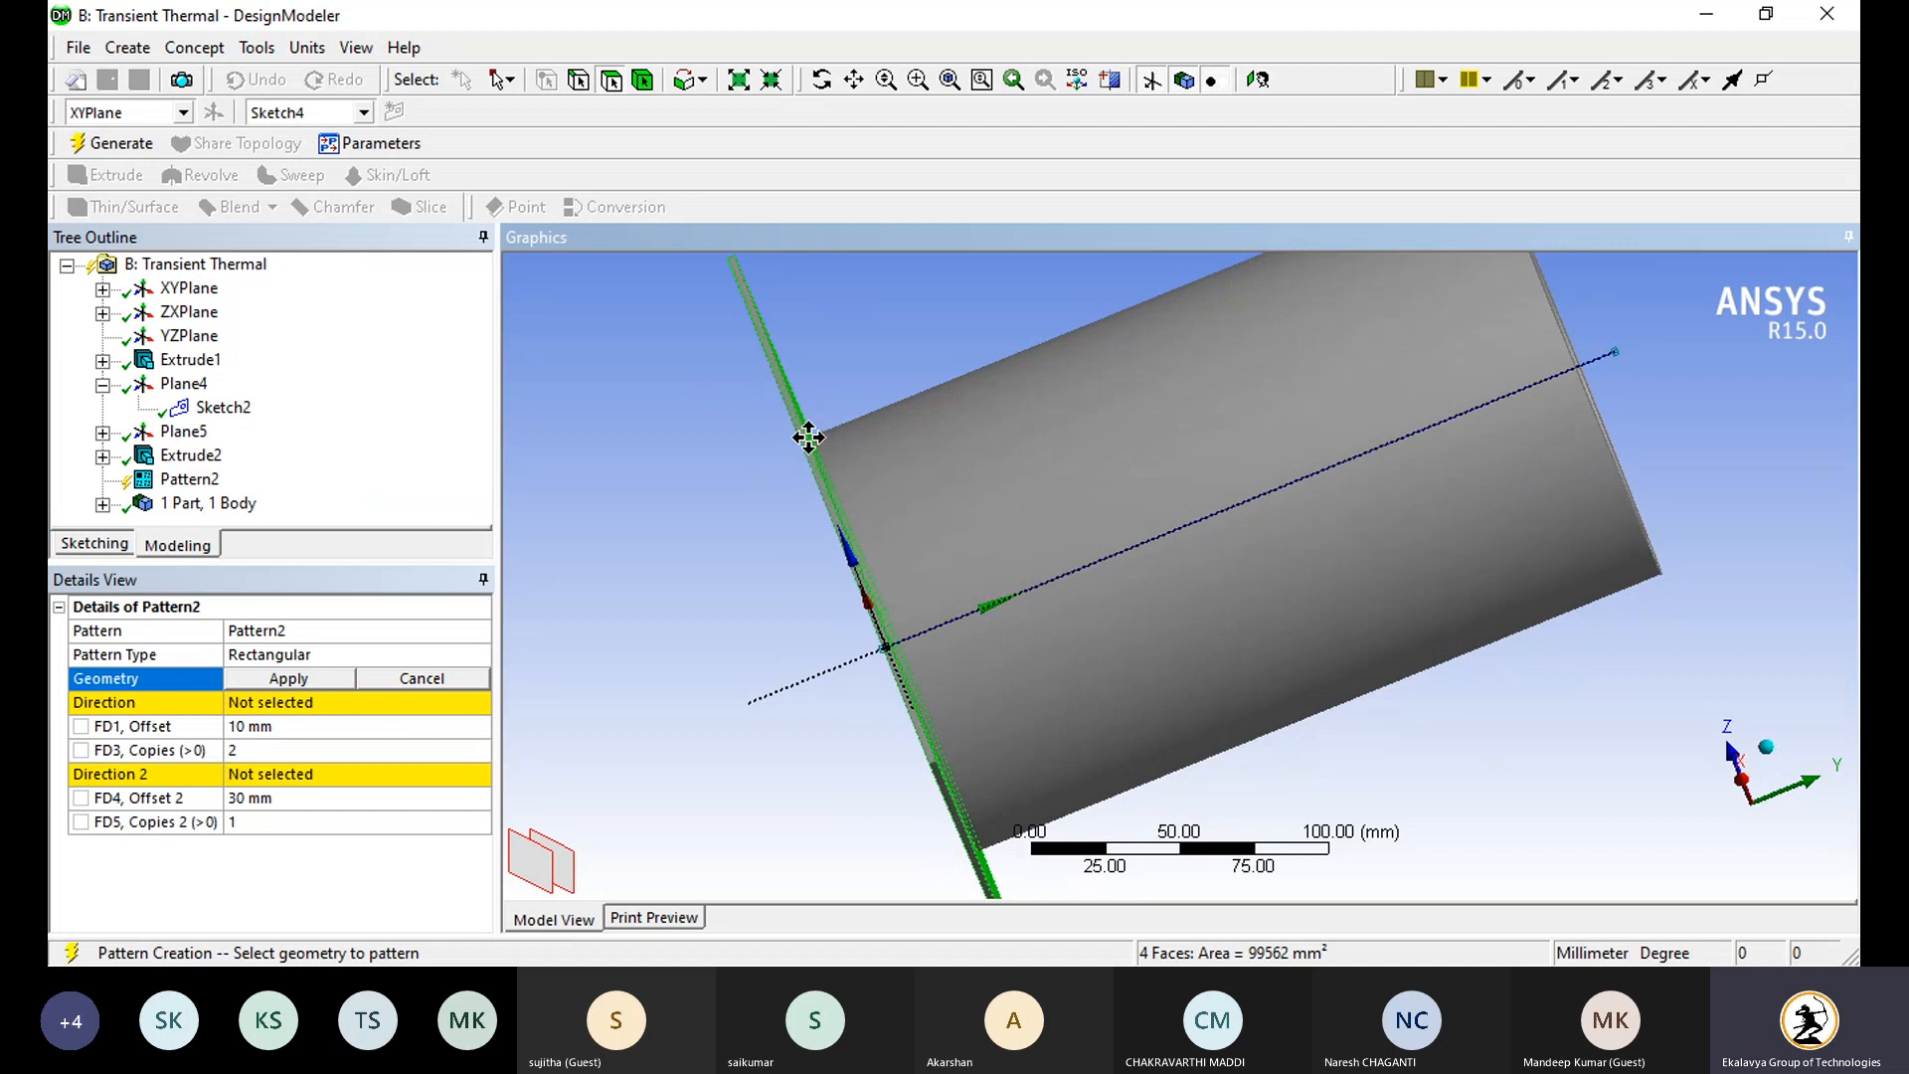
middle_click_drag(805, 430, 712, 298)
left_click(735, 480, "ctrl")
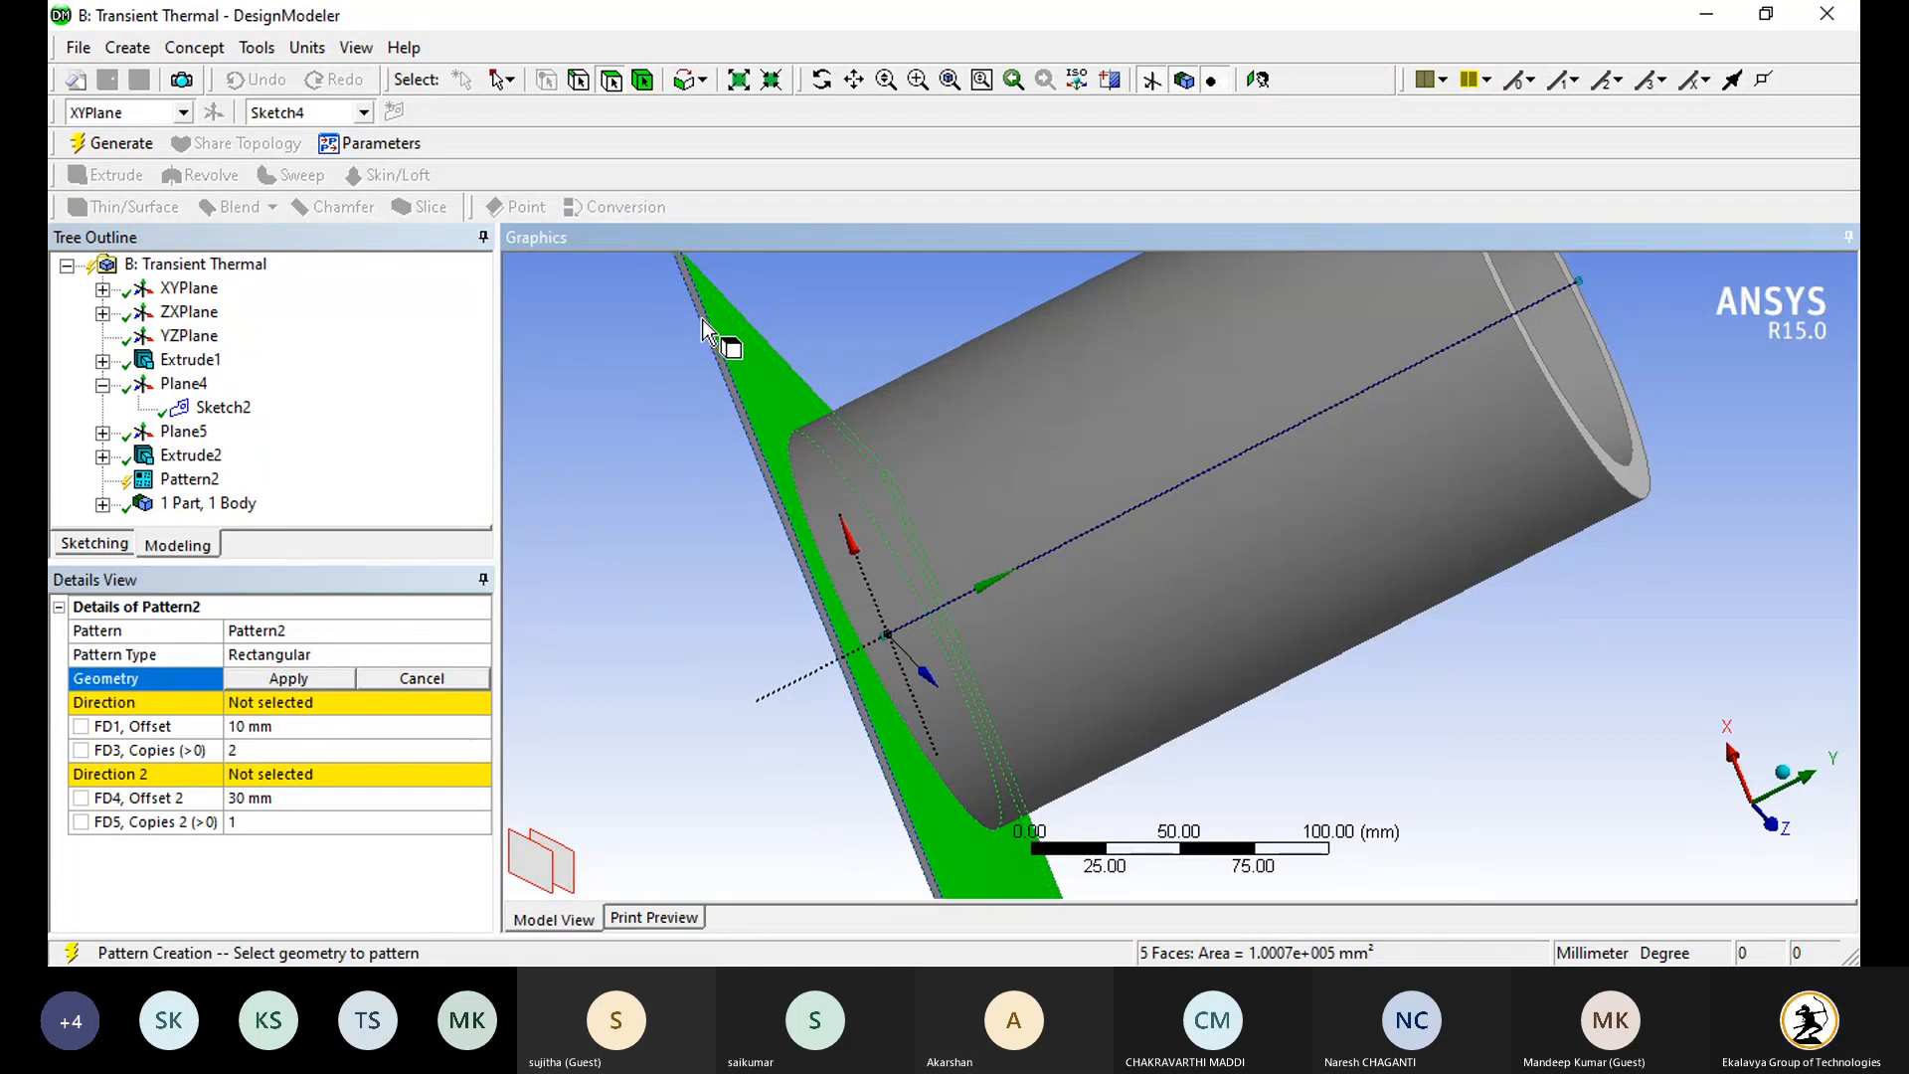
left_click(703, 331, "ctrl")
left_click(293, 678)
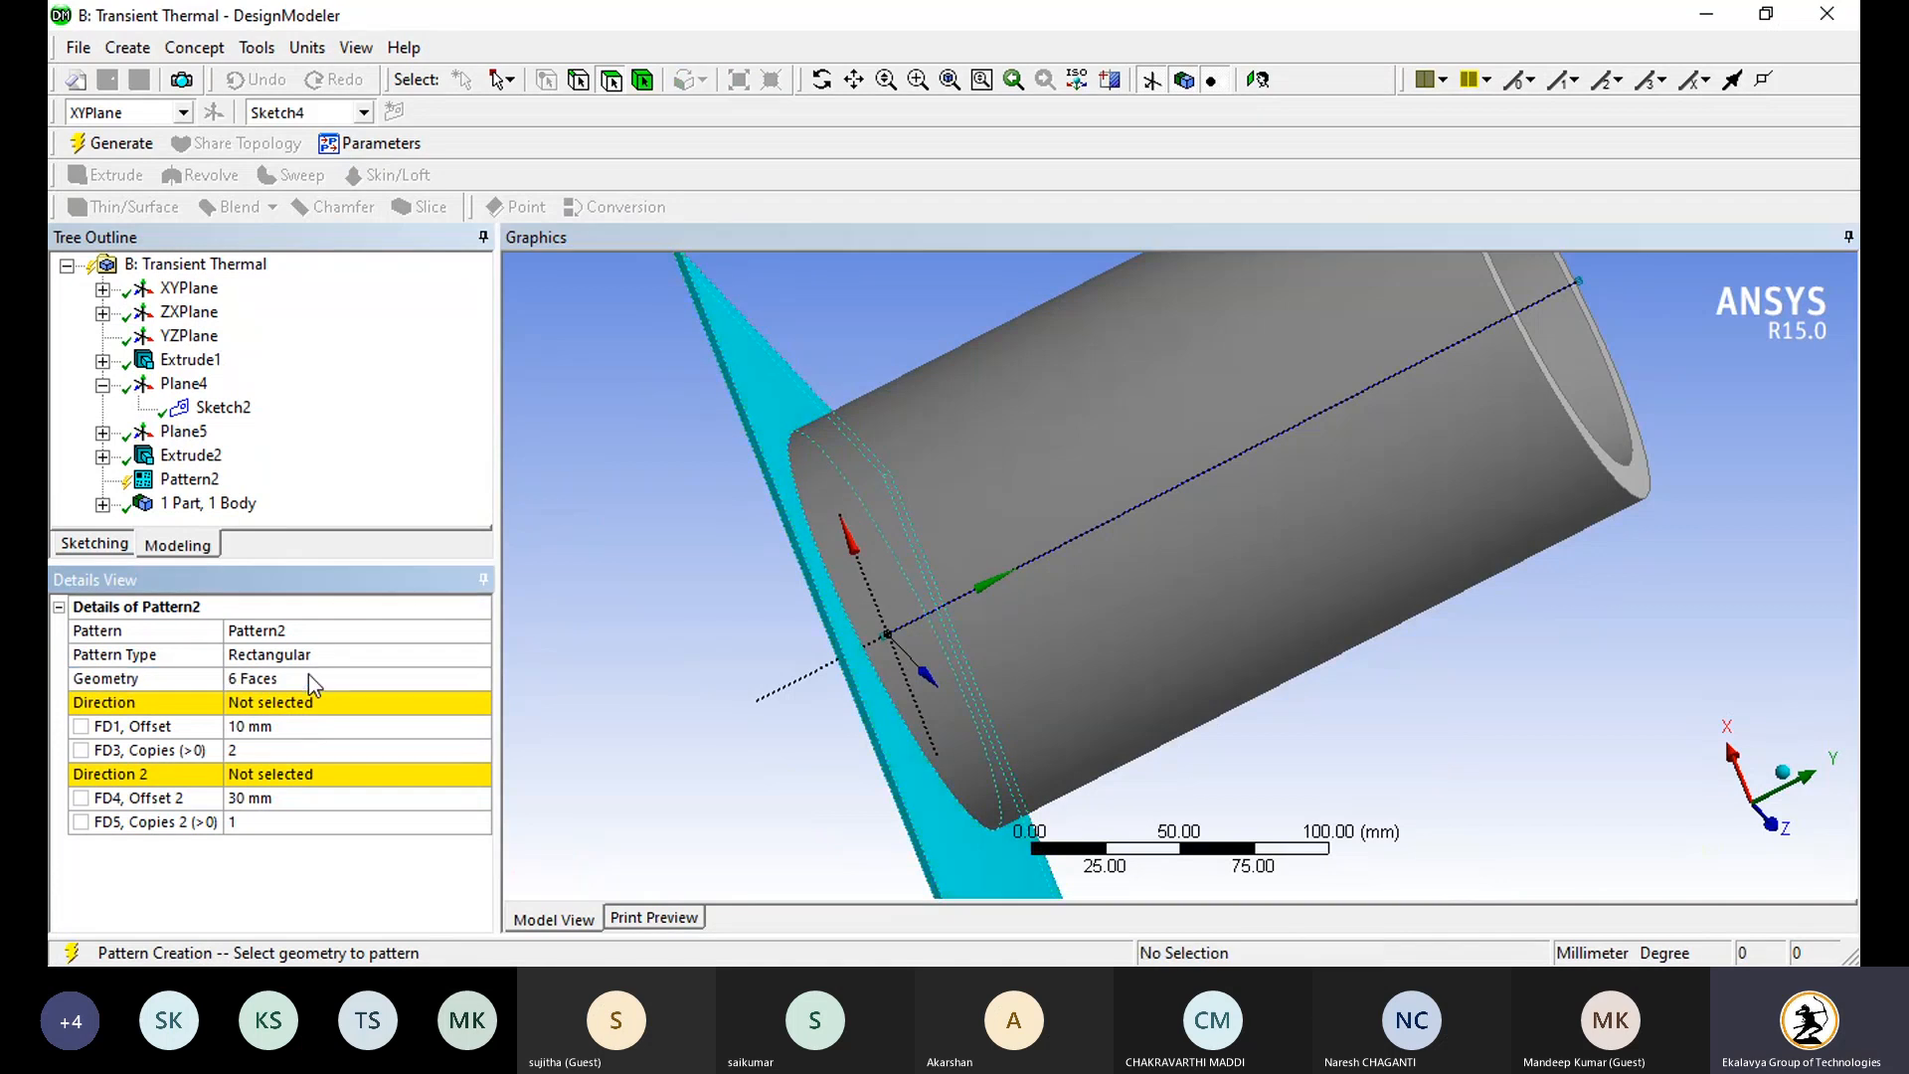
Step: Set the sketched centre line along the tube as the first pattern direction and try to generate the rectangular pattern
left_click(312, 703)
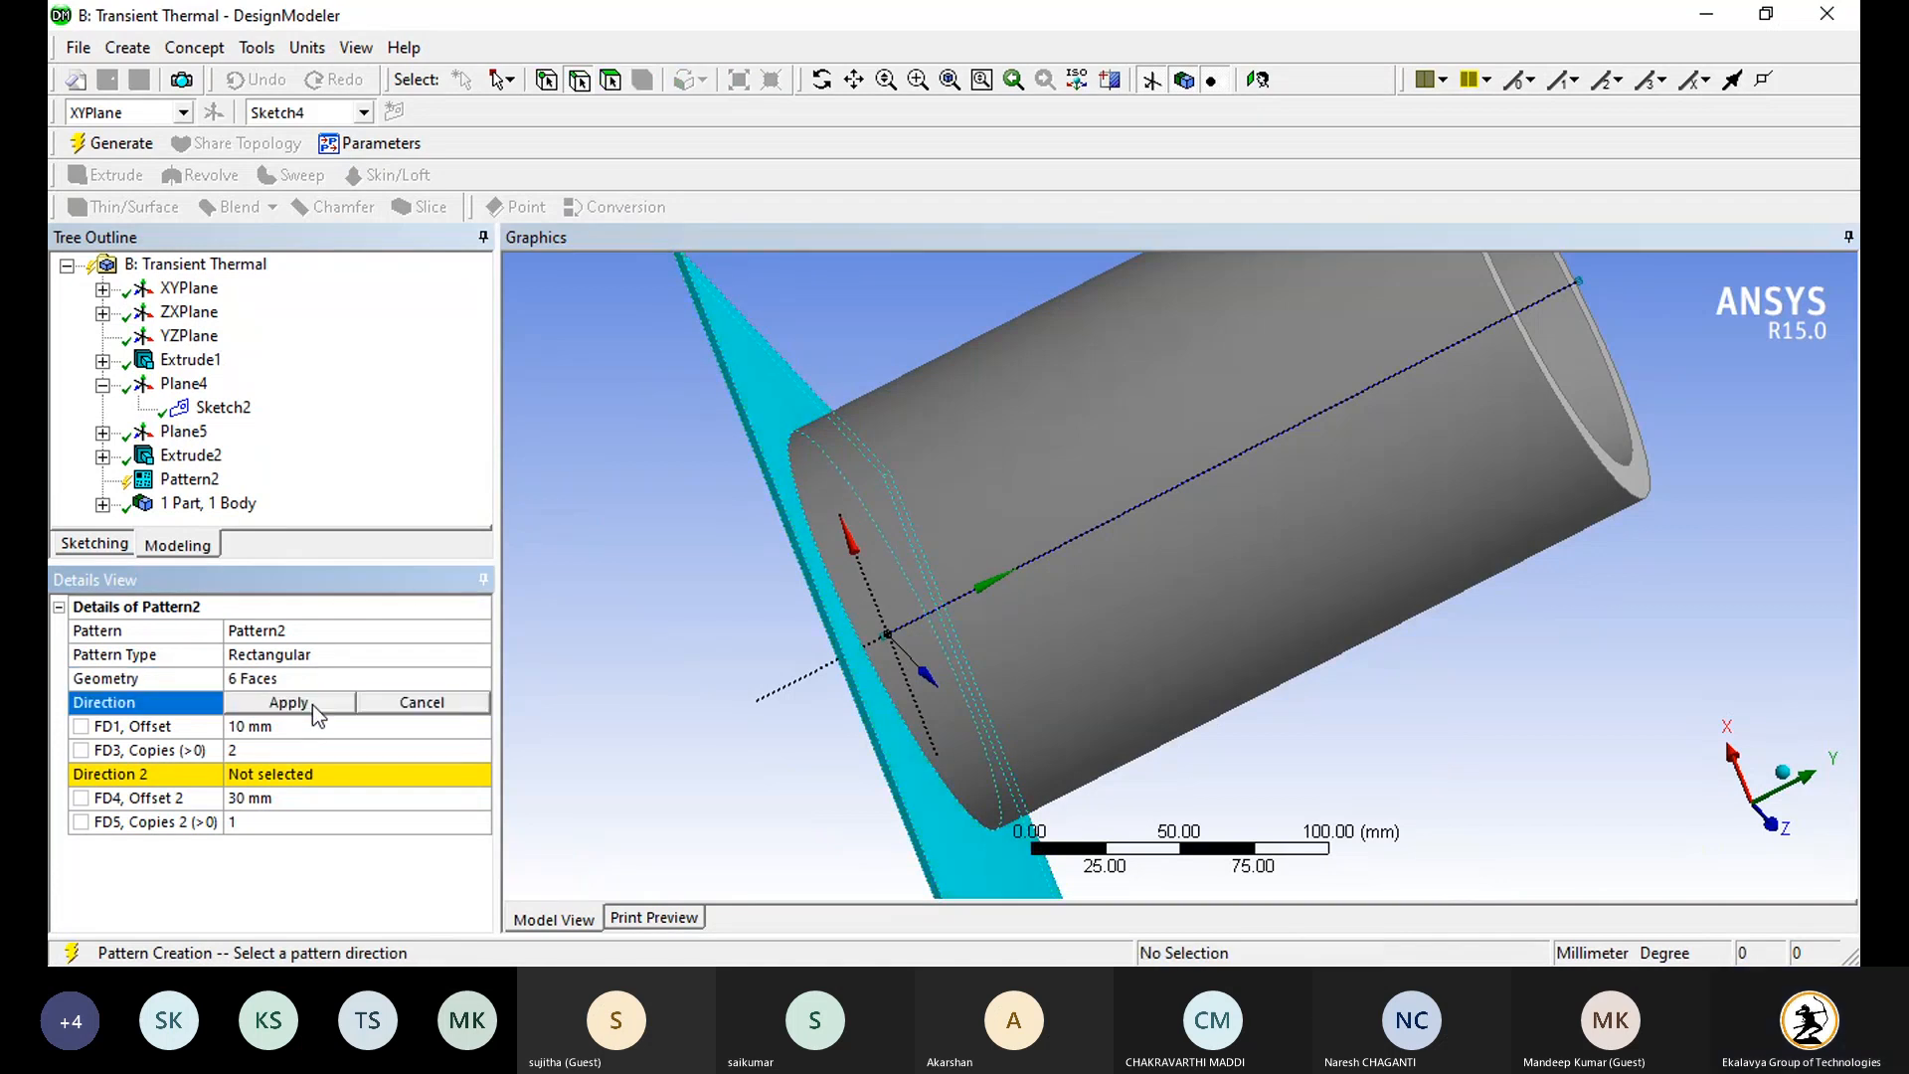
left_click(1094, 528)
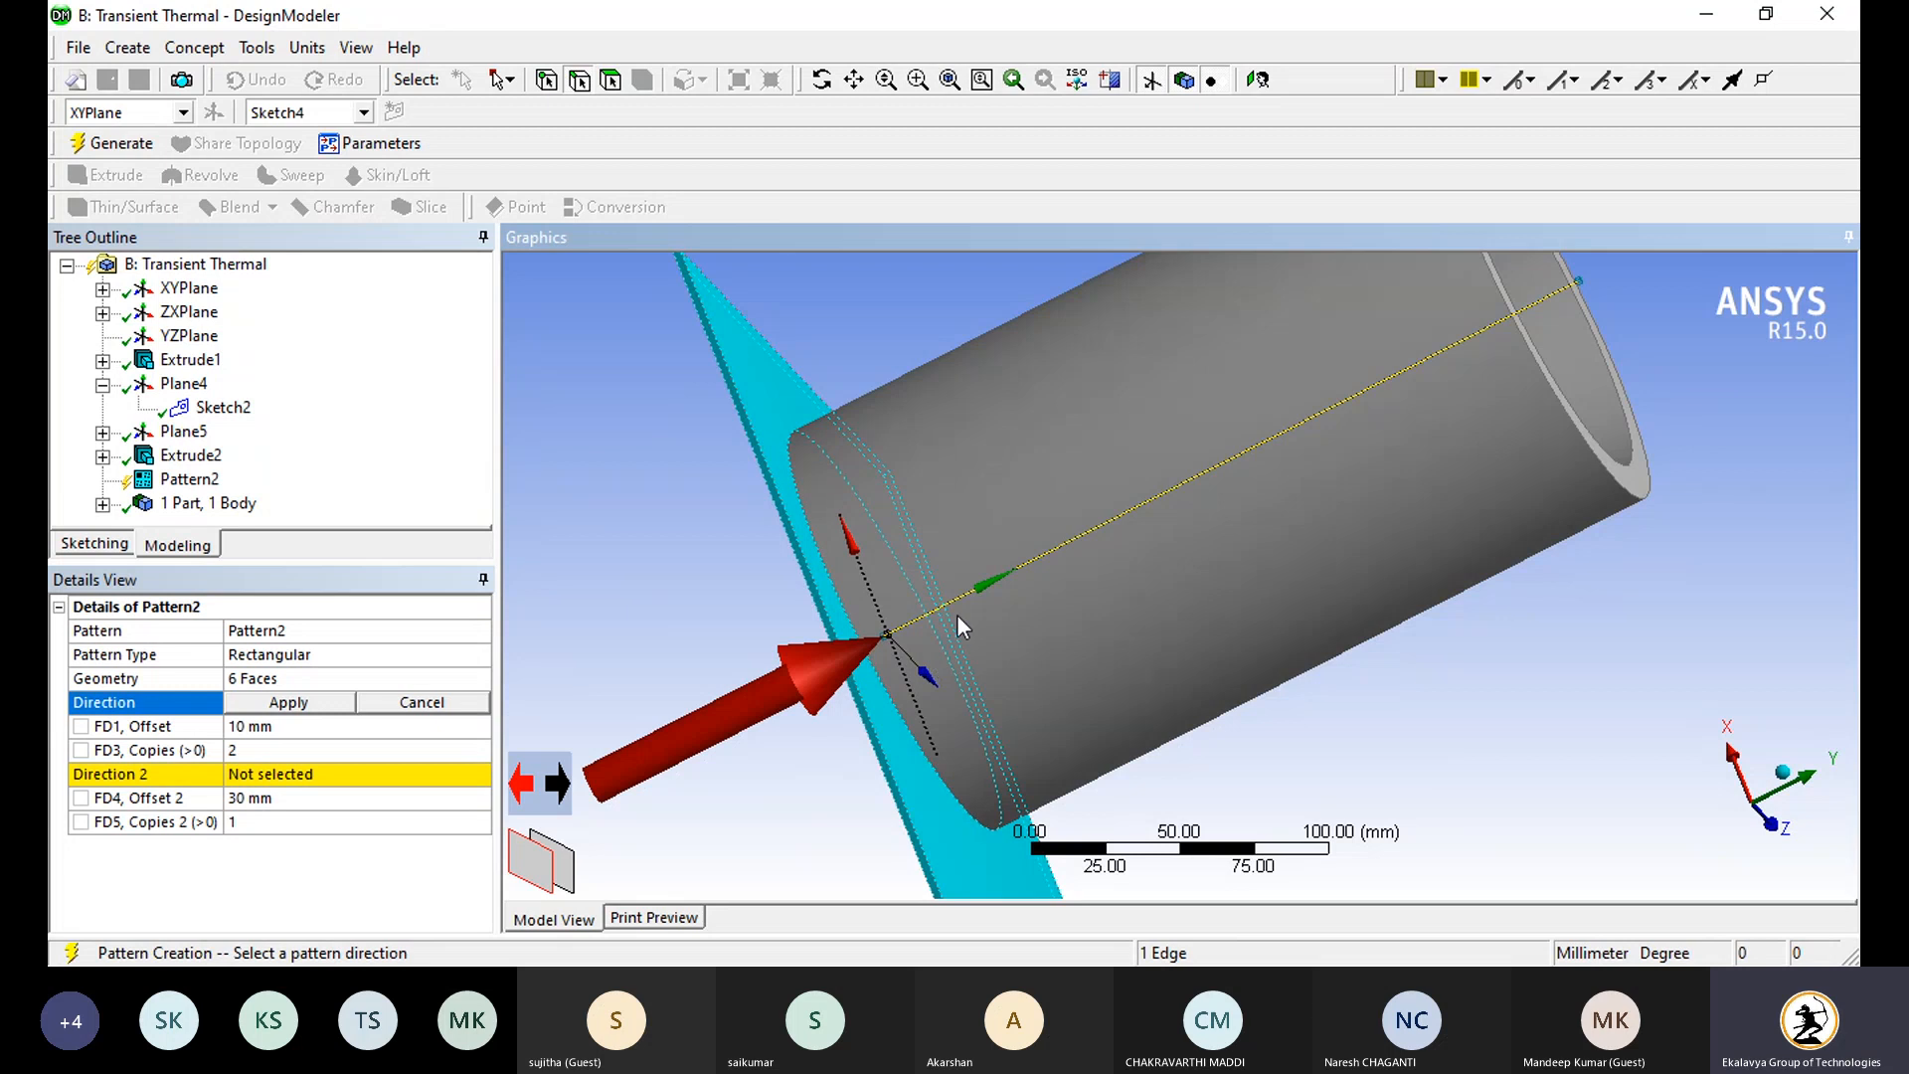
scroll(956, 615, "down", 2)
scroll(959, 615, "down", 1)
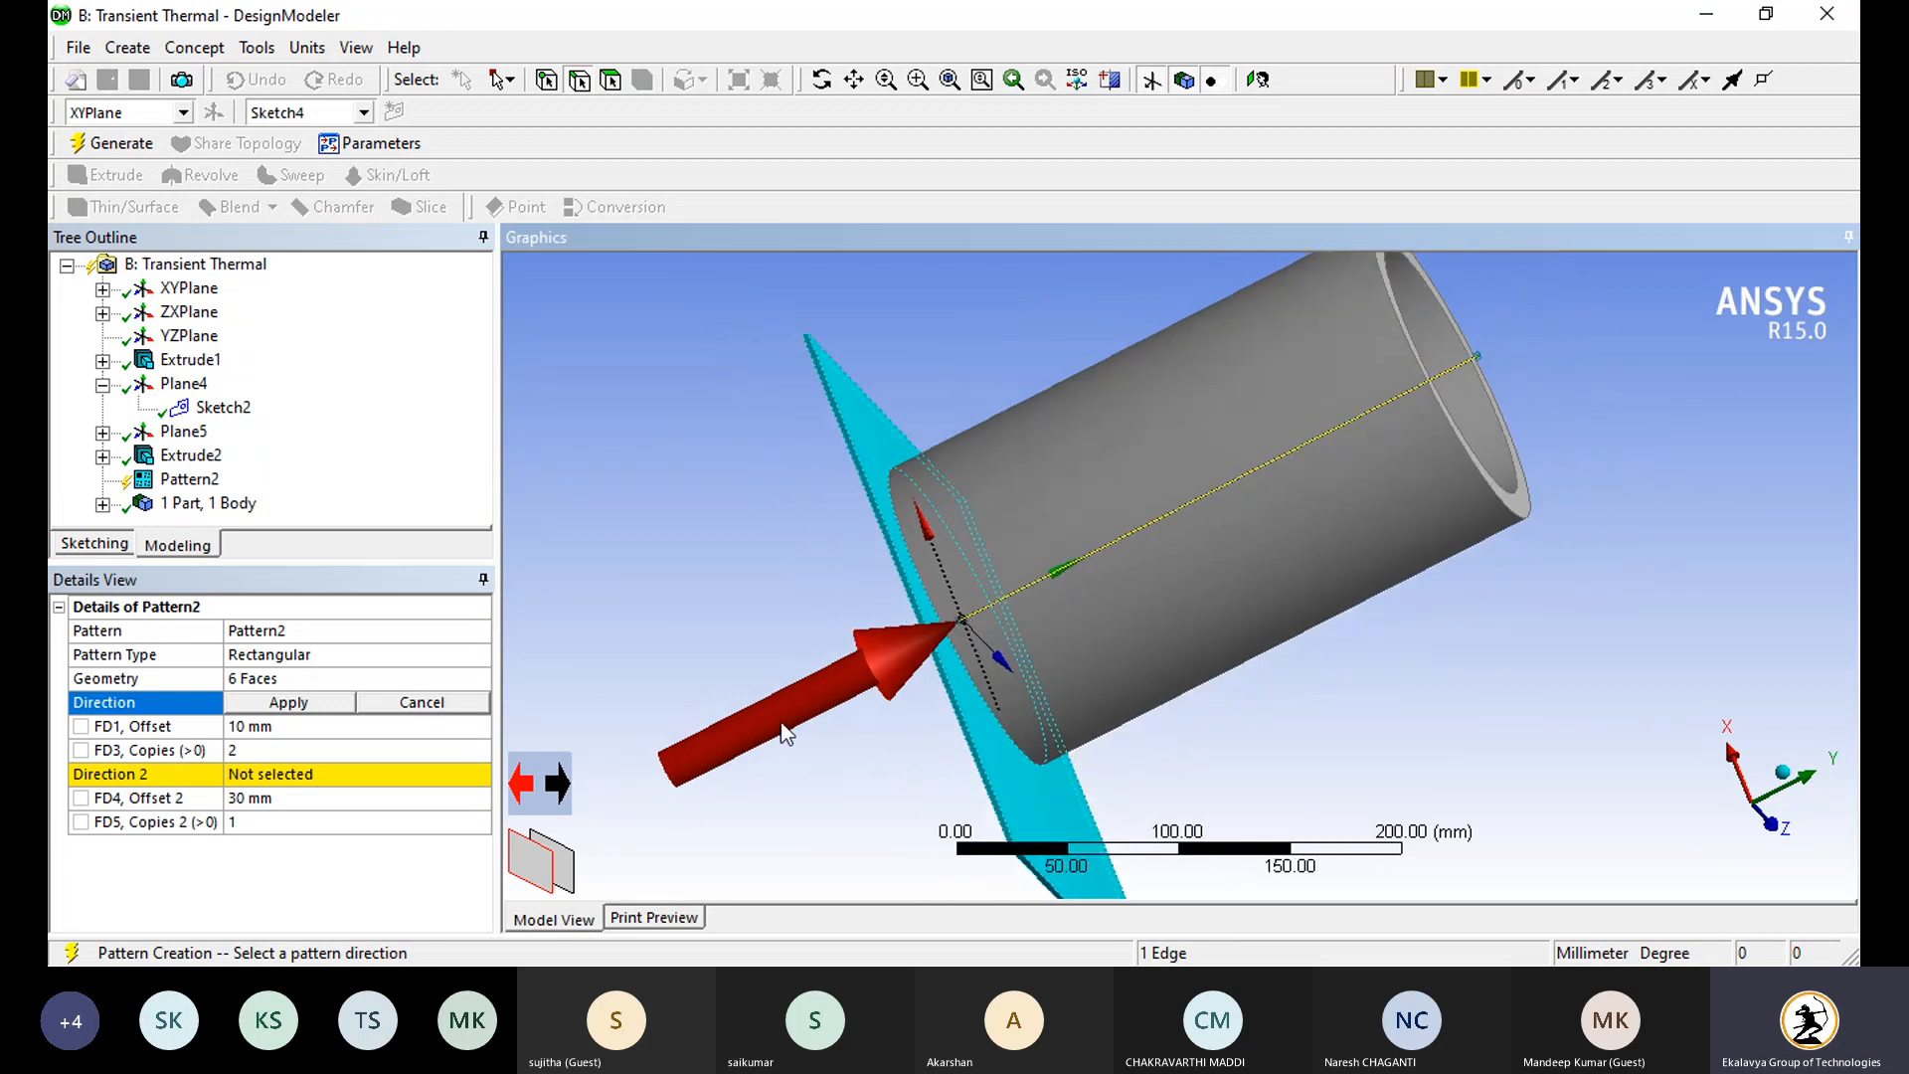
left_click(322, 703)
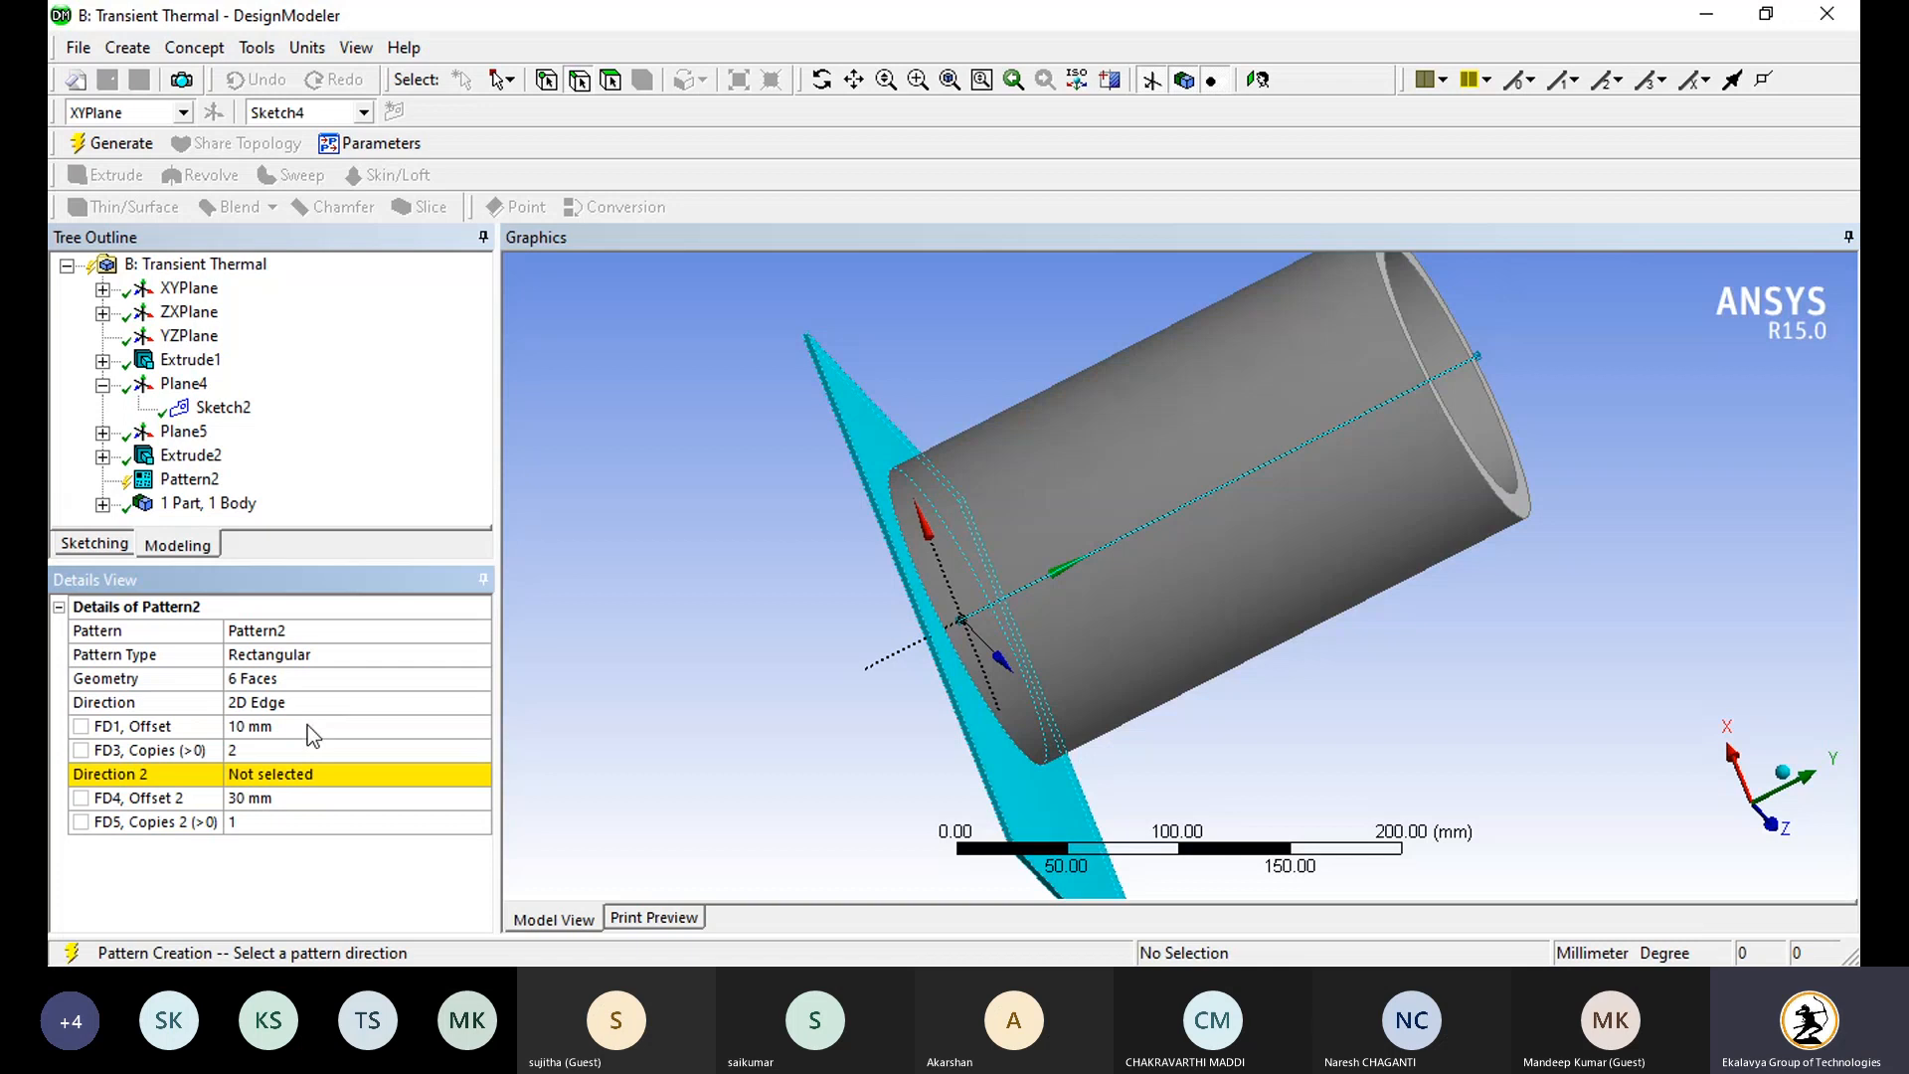
left_click(111, 146)
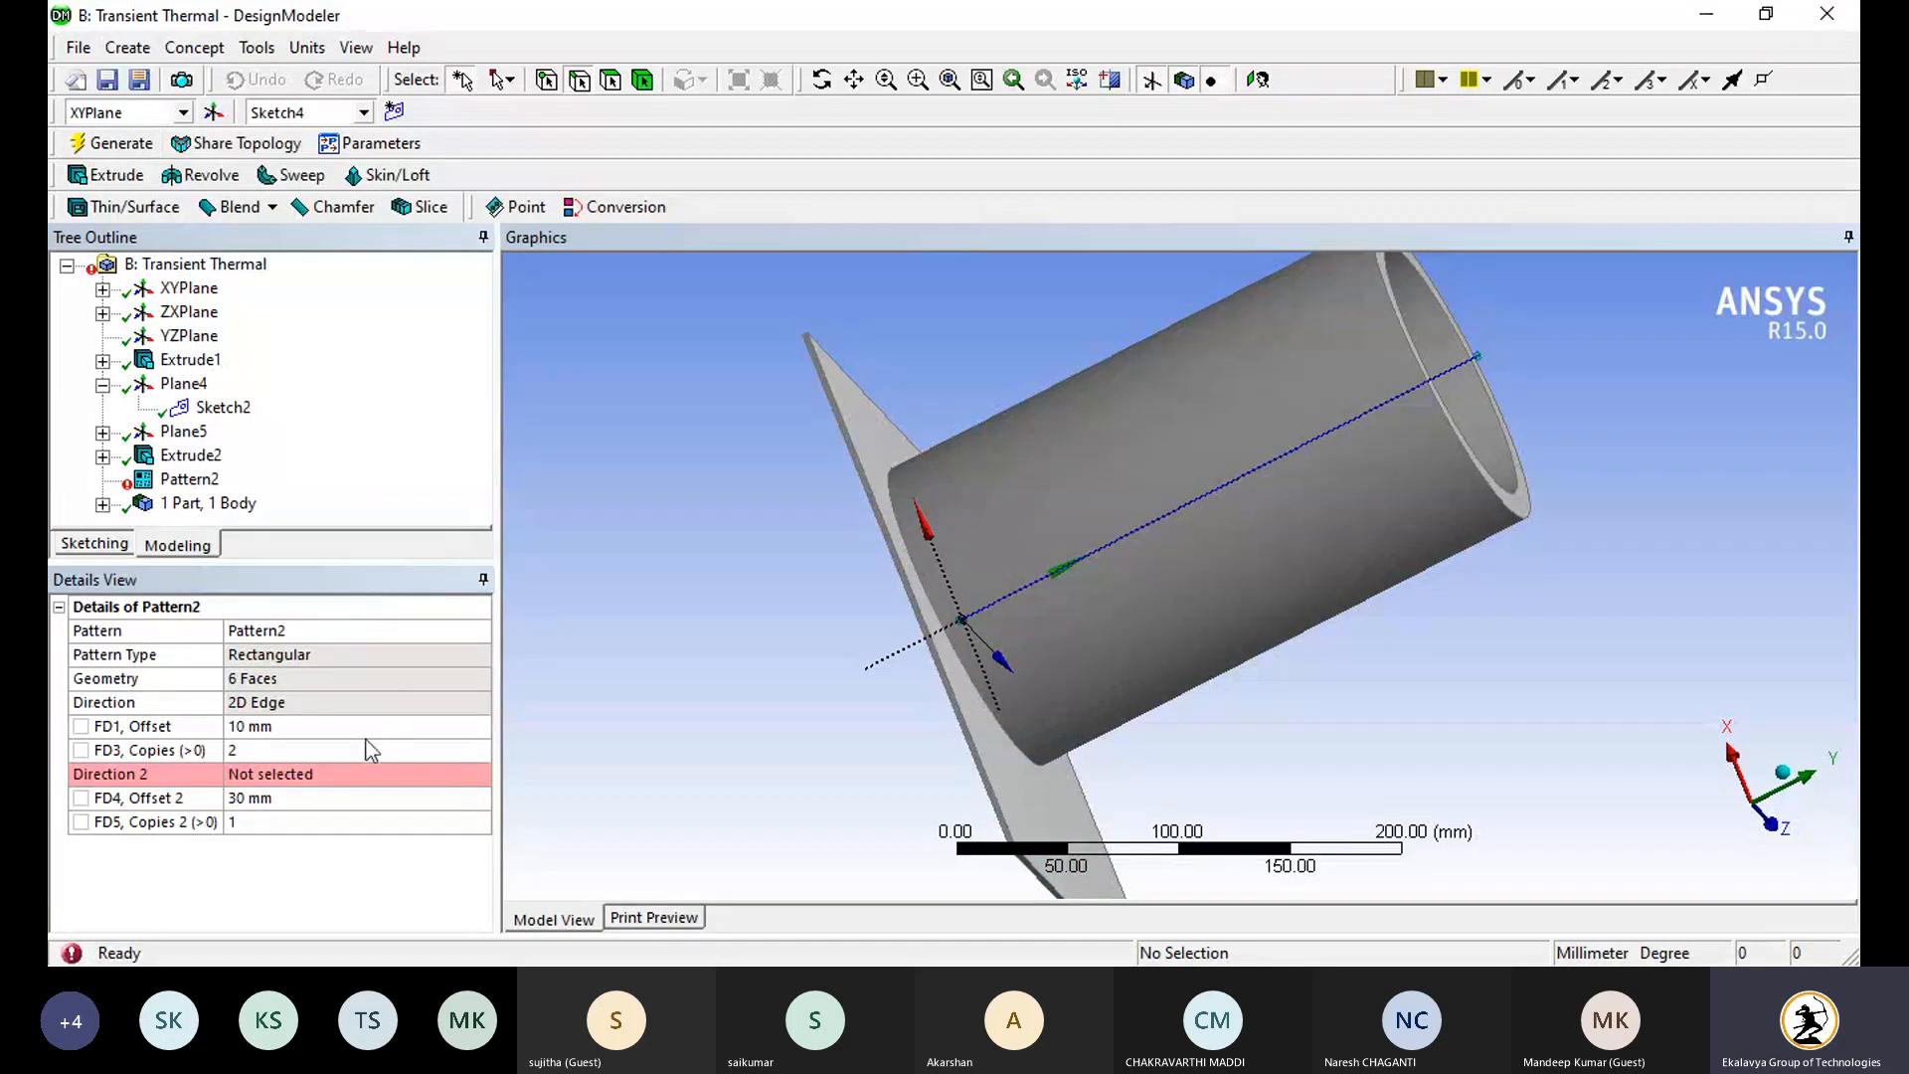
Step: Try to set the pattern's second offset to 0 and edit its second copy count and direction
left_click(284, 797)
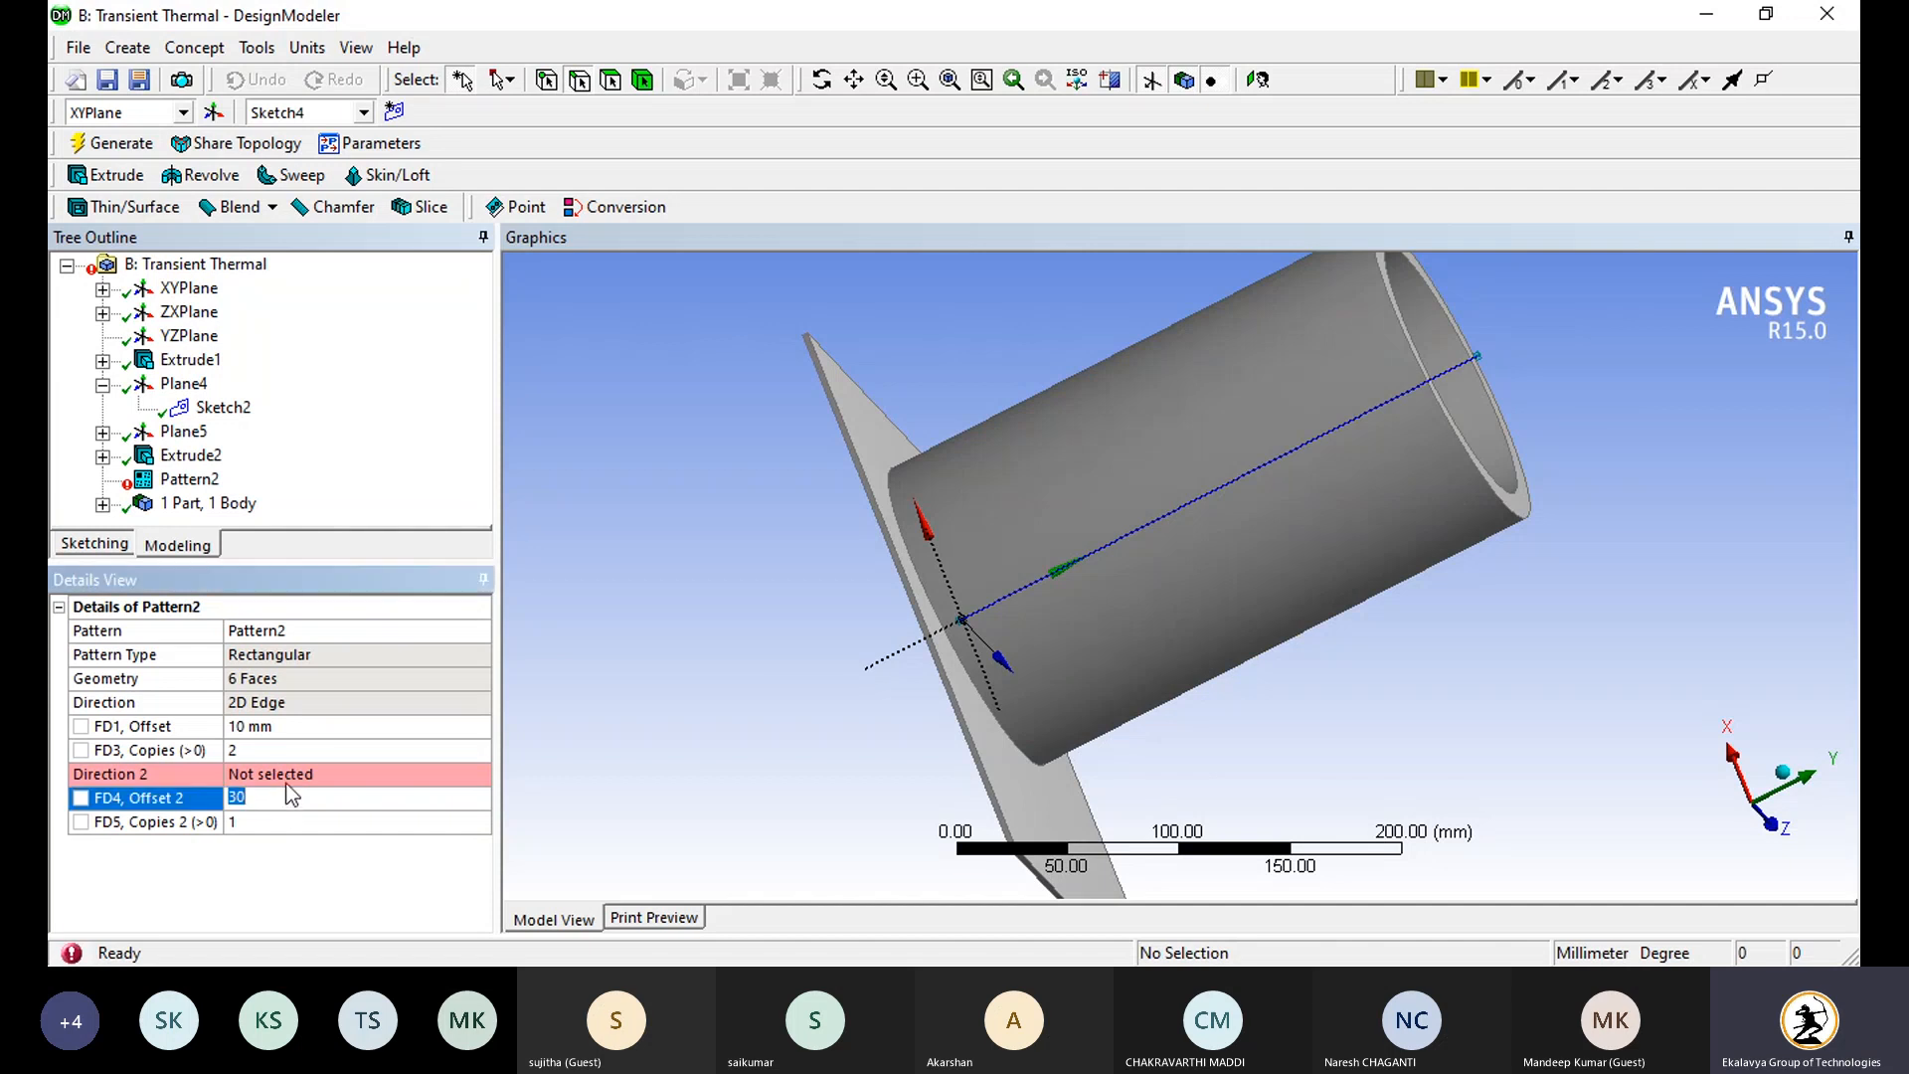
type("0")
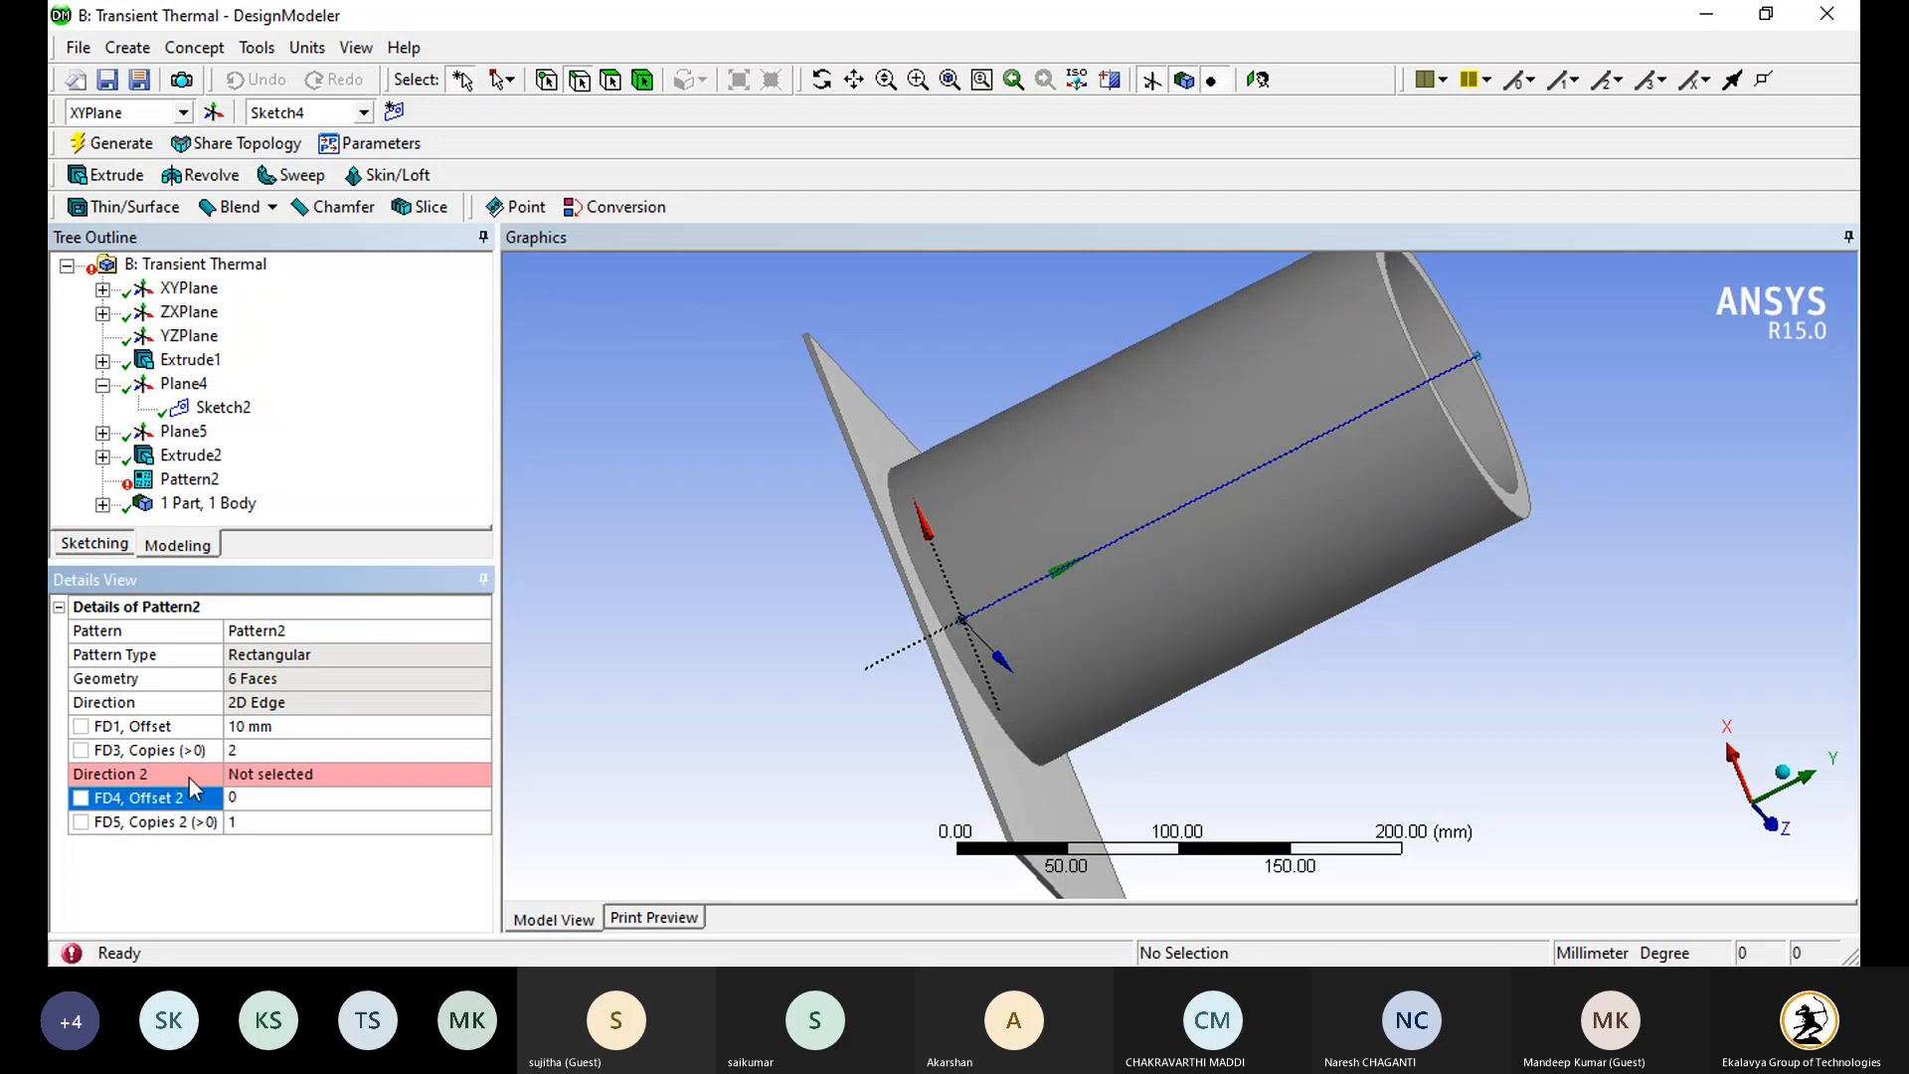
key("Return")
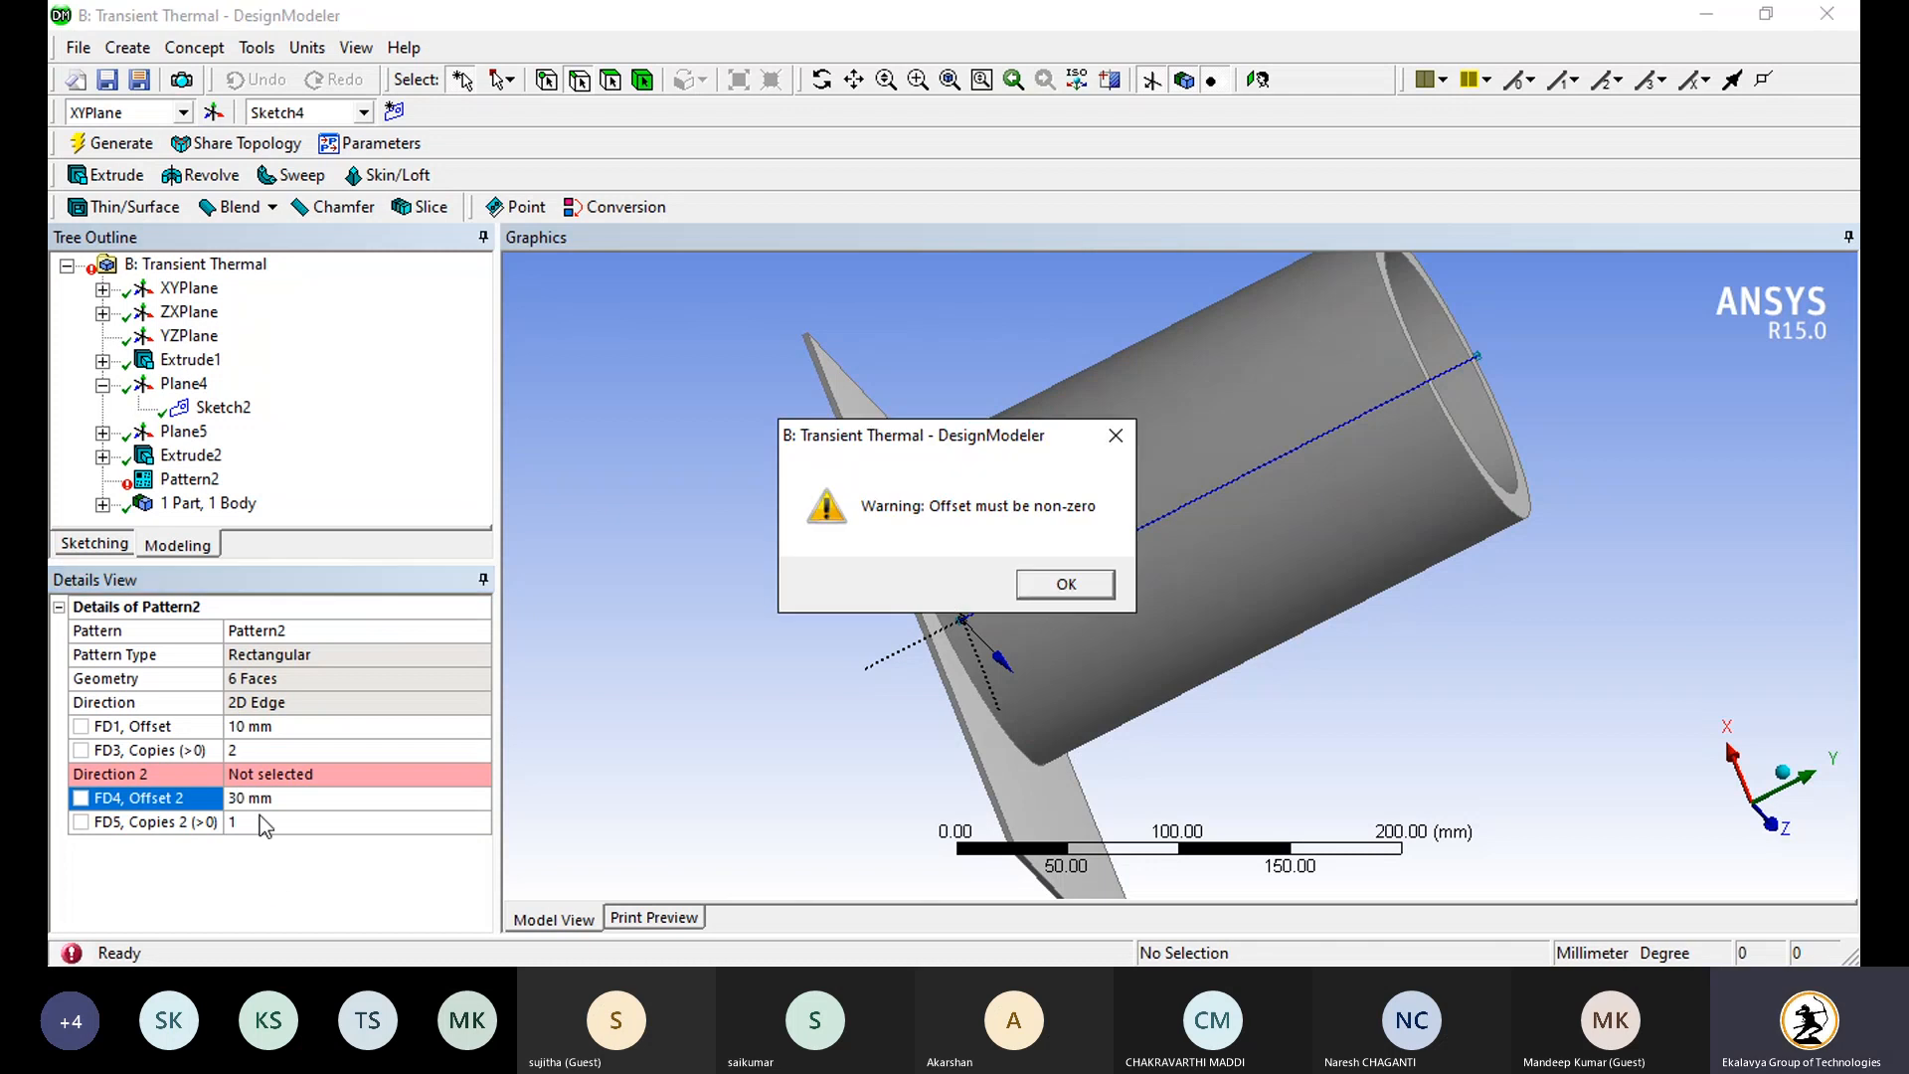
left_click(1064, 586)
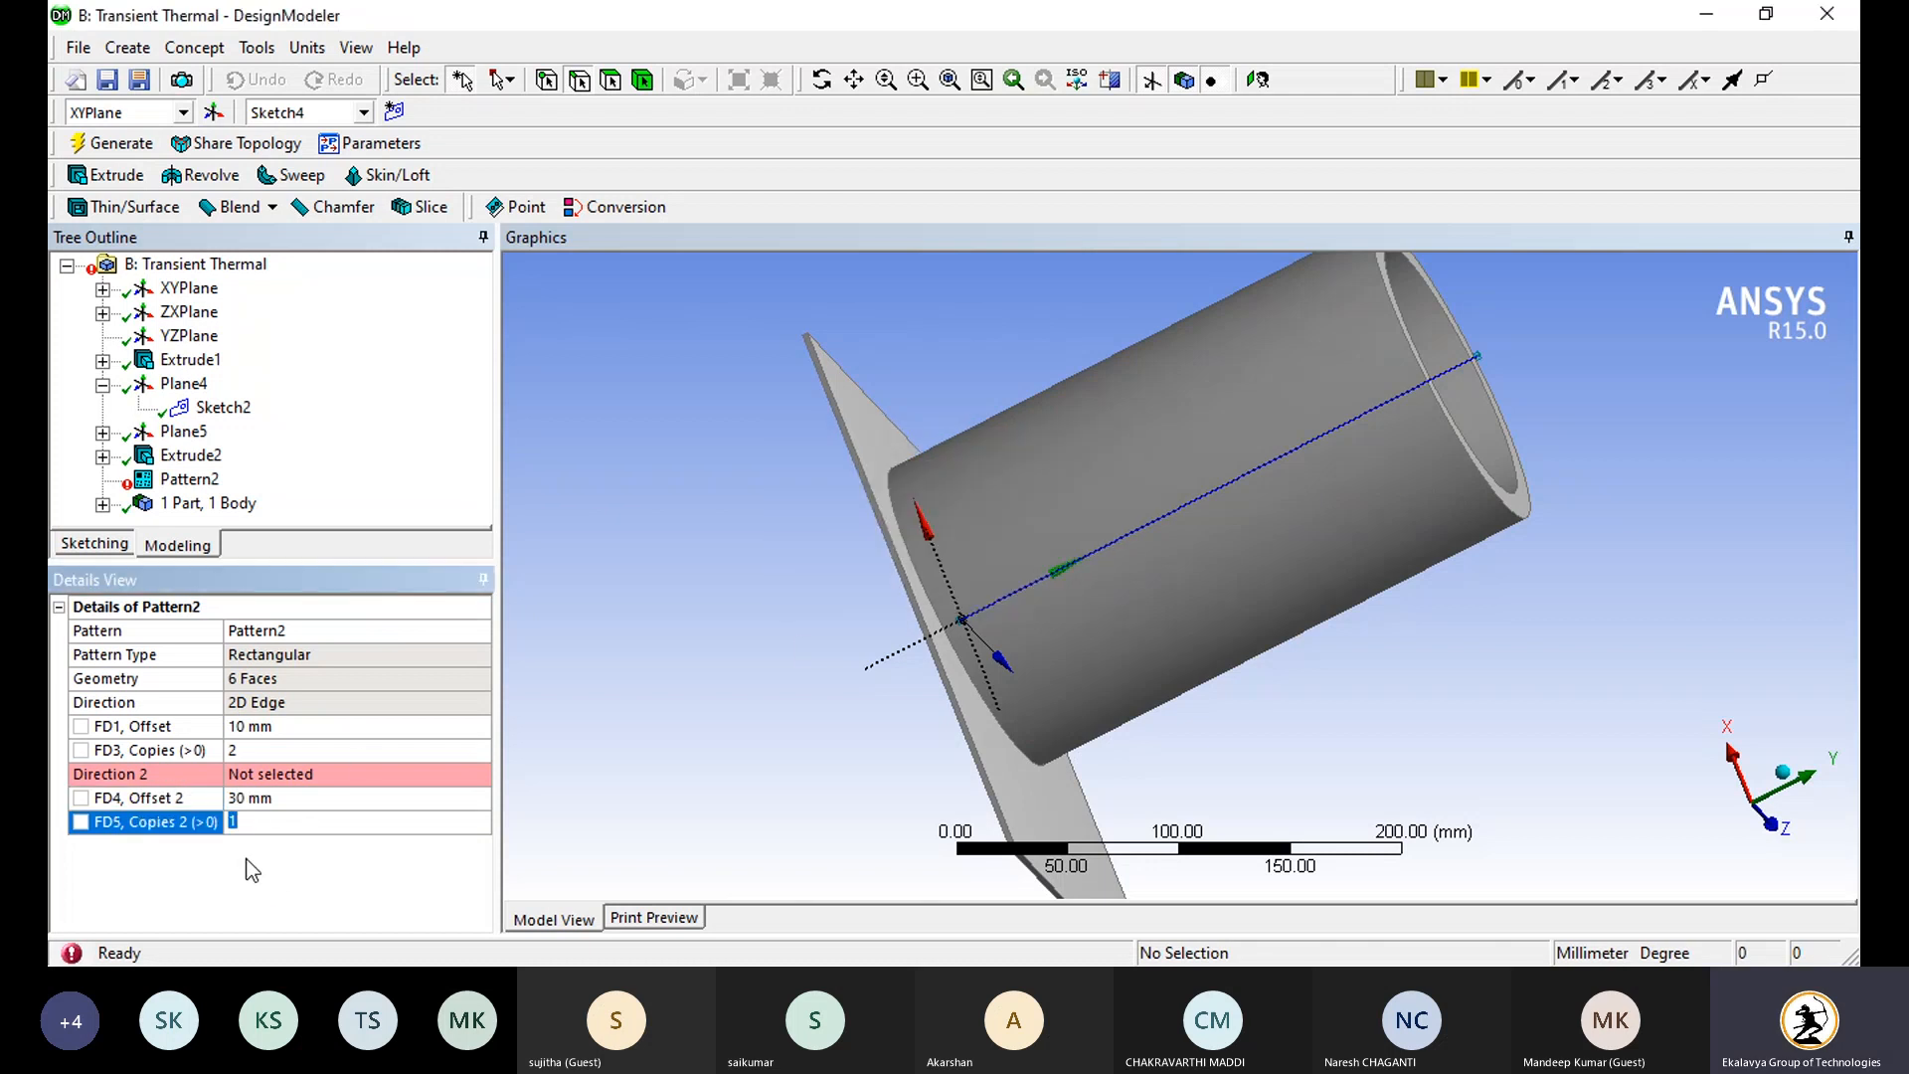
key("BackSpace")
left_click(305, 778)
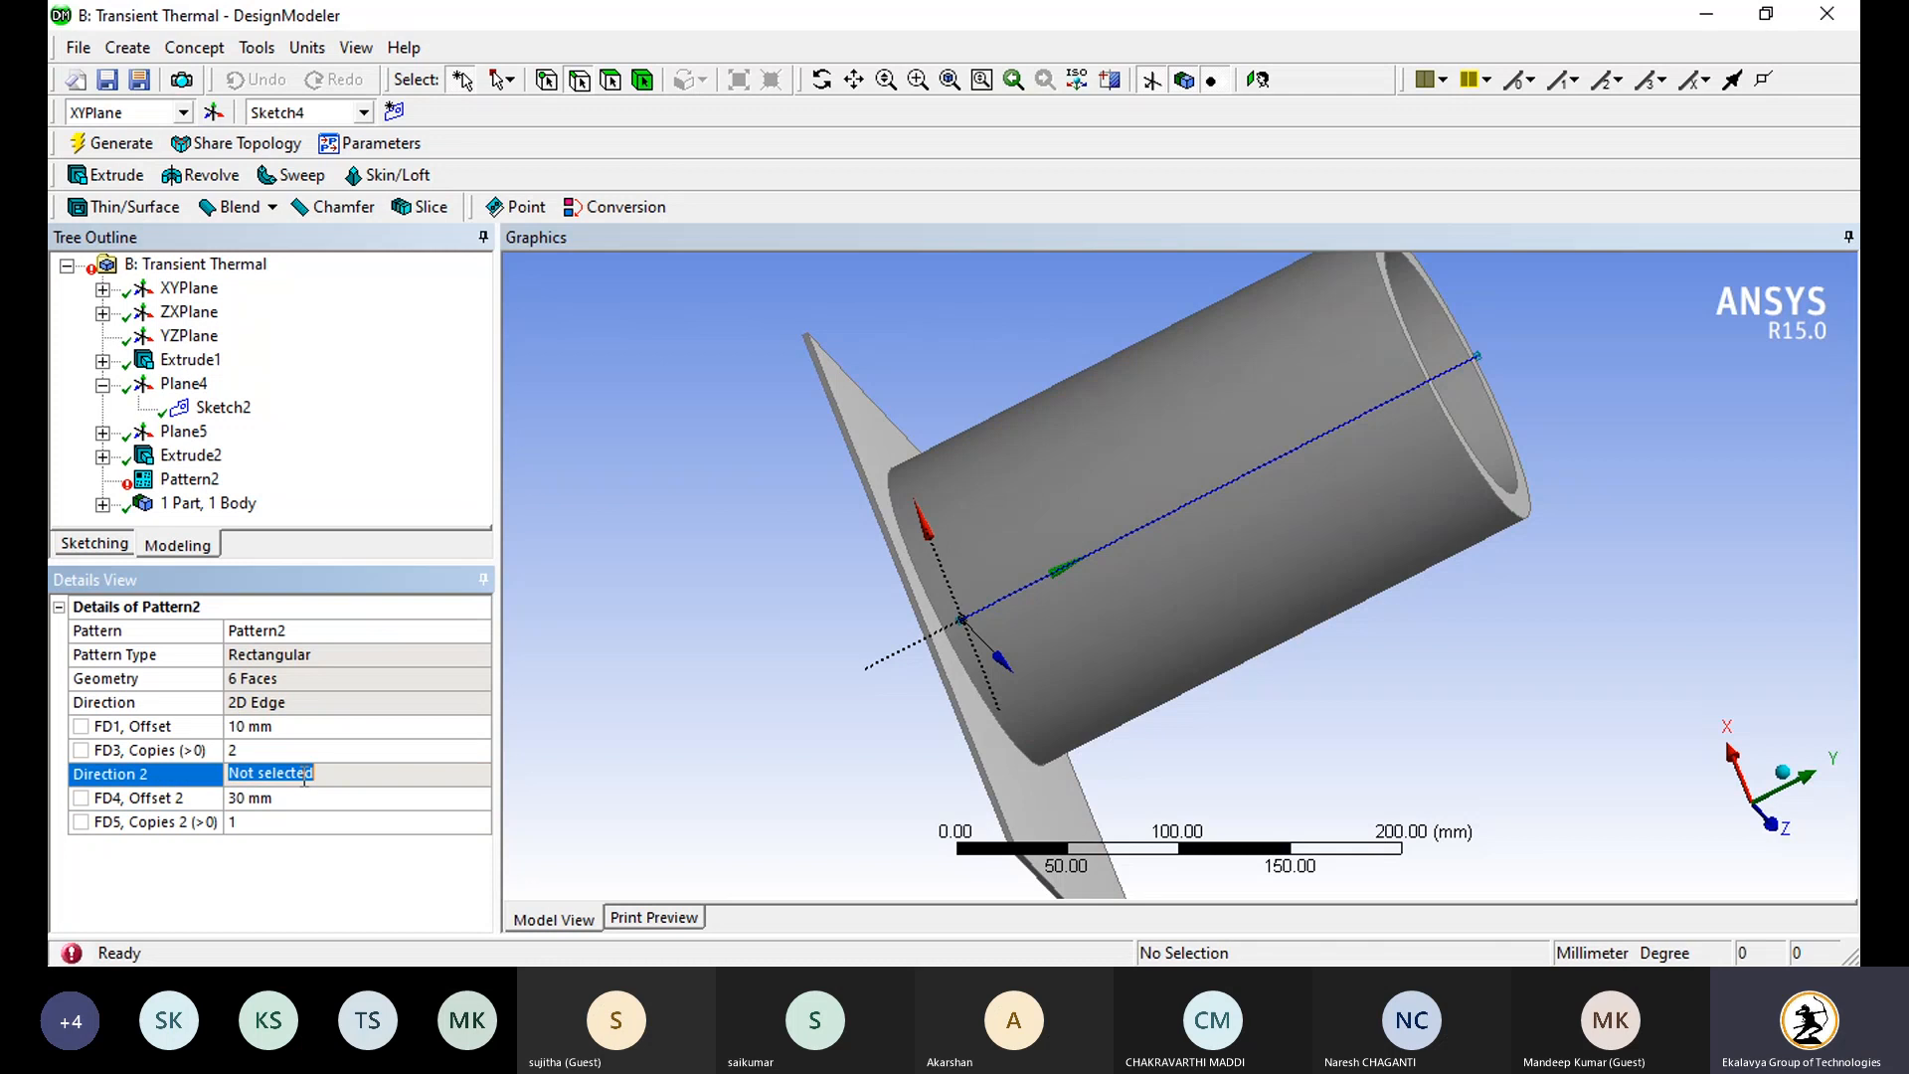
left_click(189, 479)
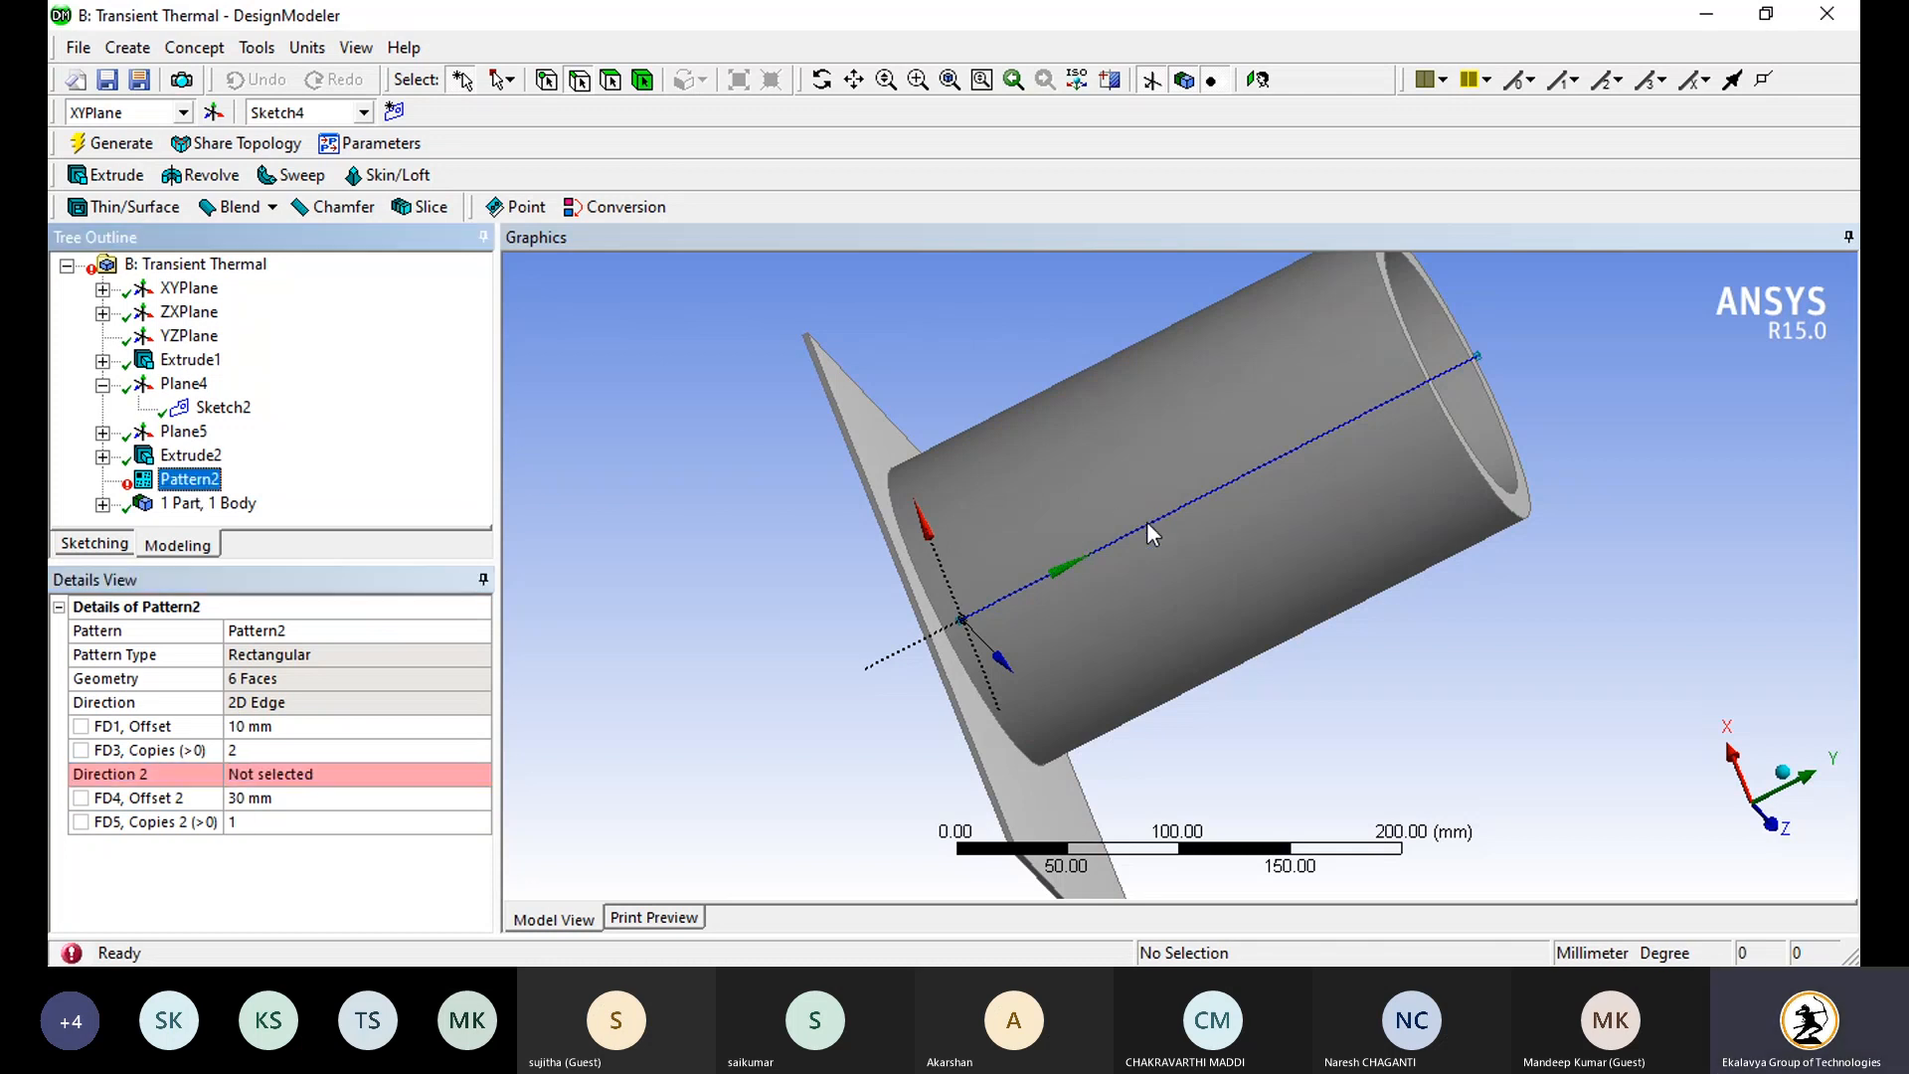
left_click(1245, 472)
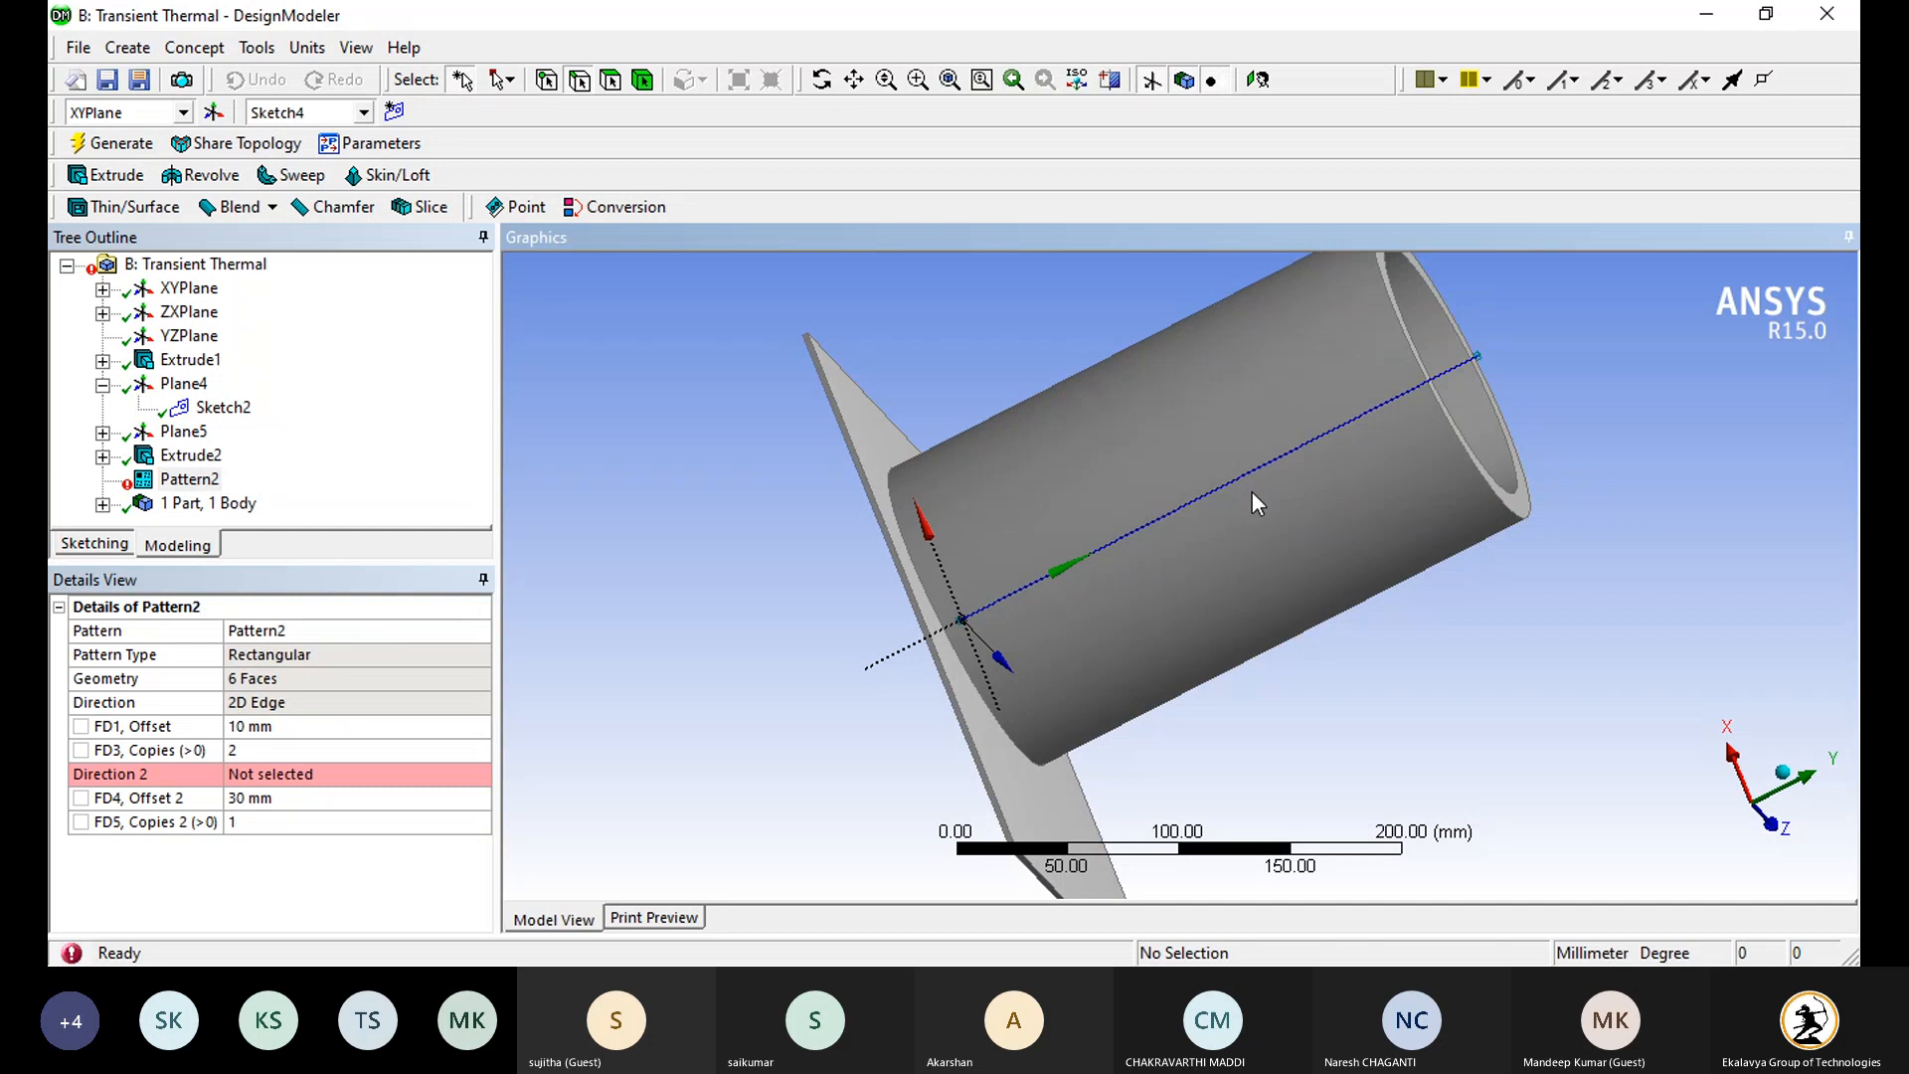
Step: Delete the Pattern2 feature from the model
right_click(216, 479)
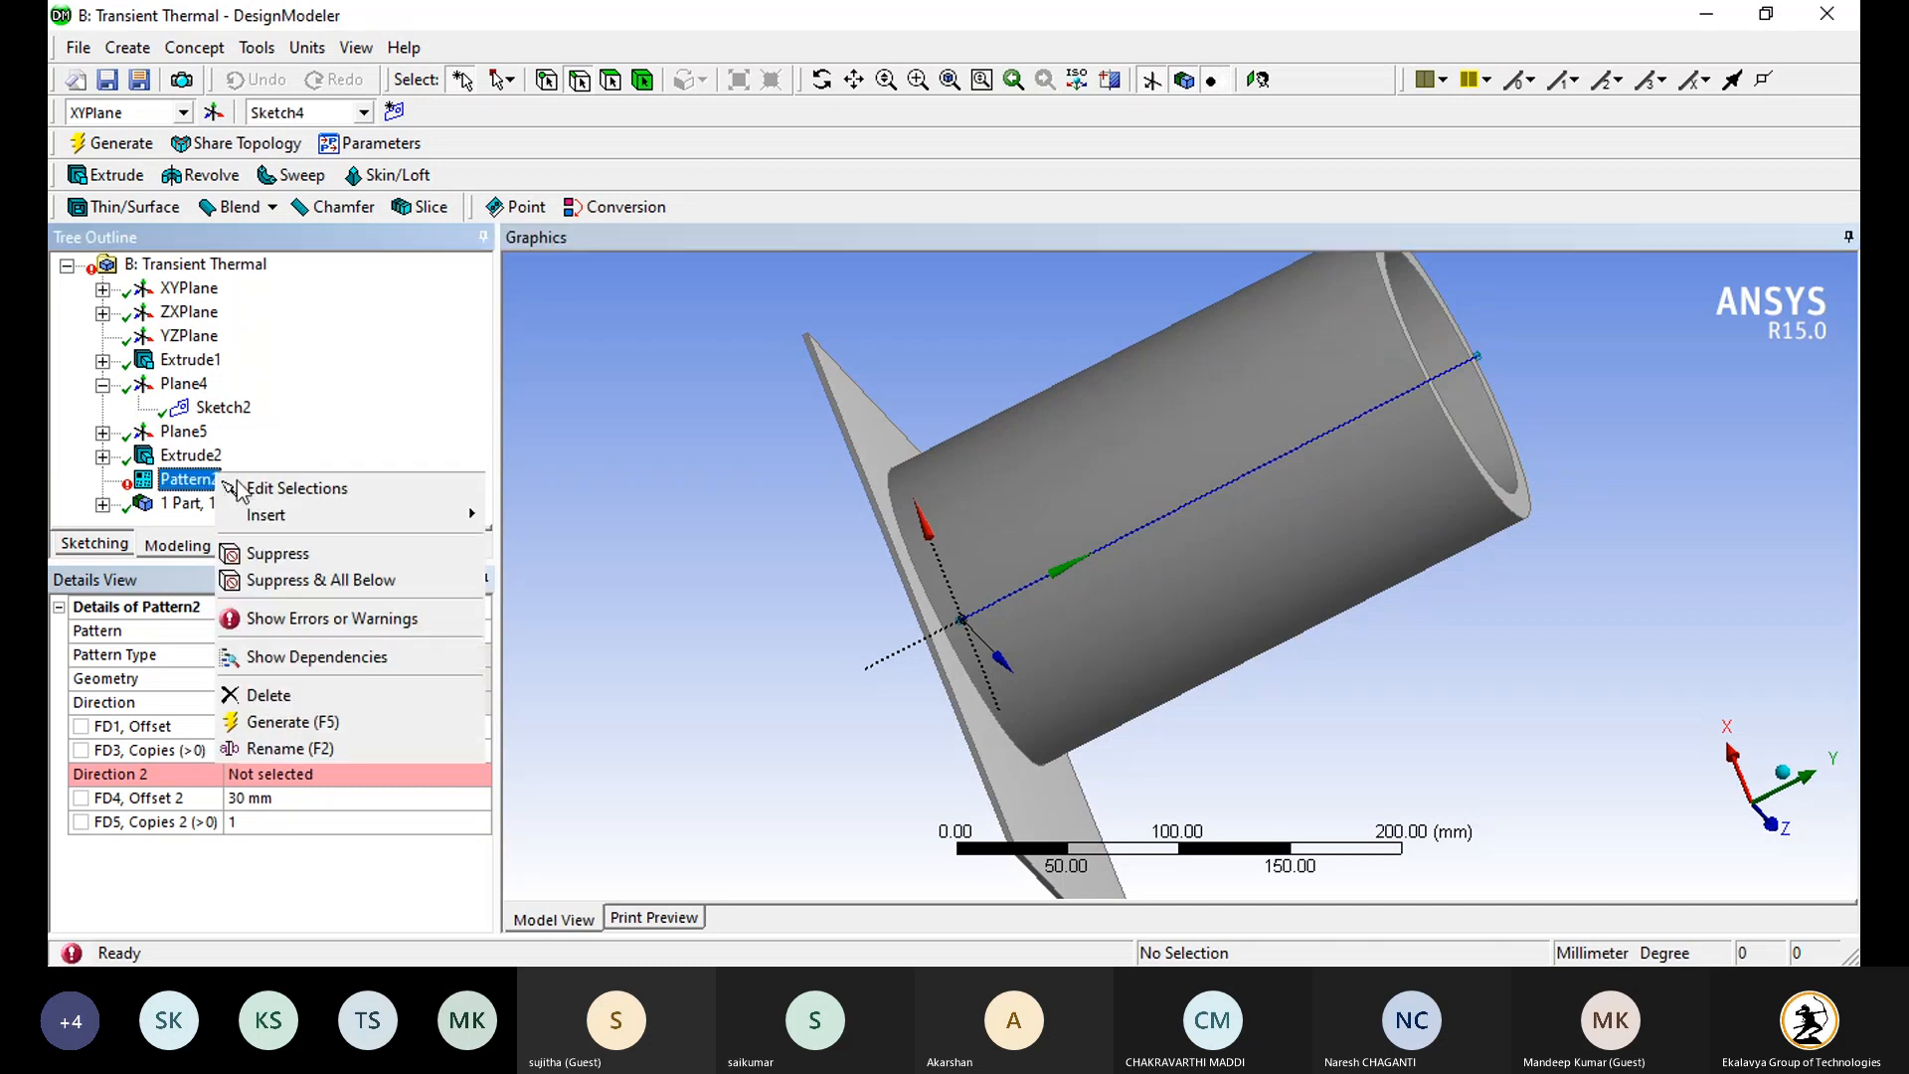
left_click(344, 696)
left_click(907, 588)
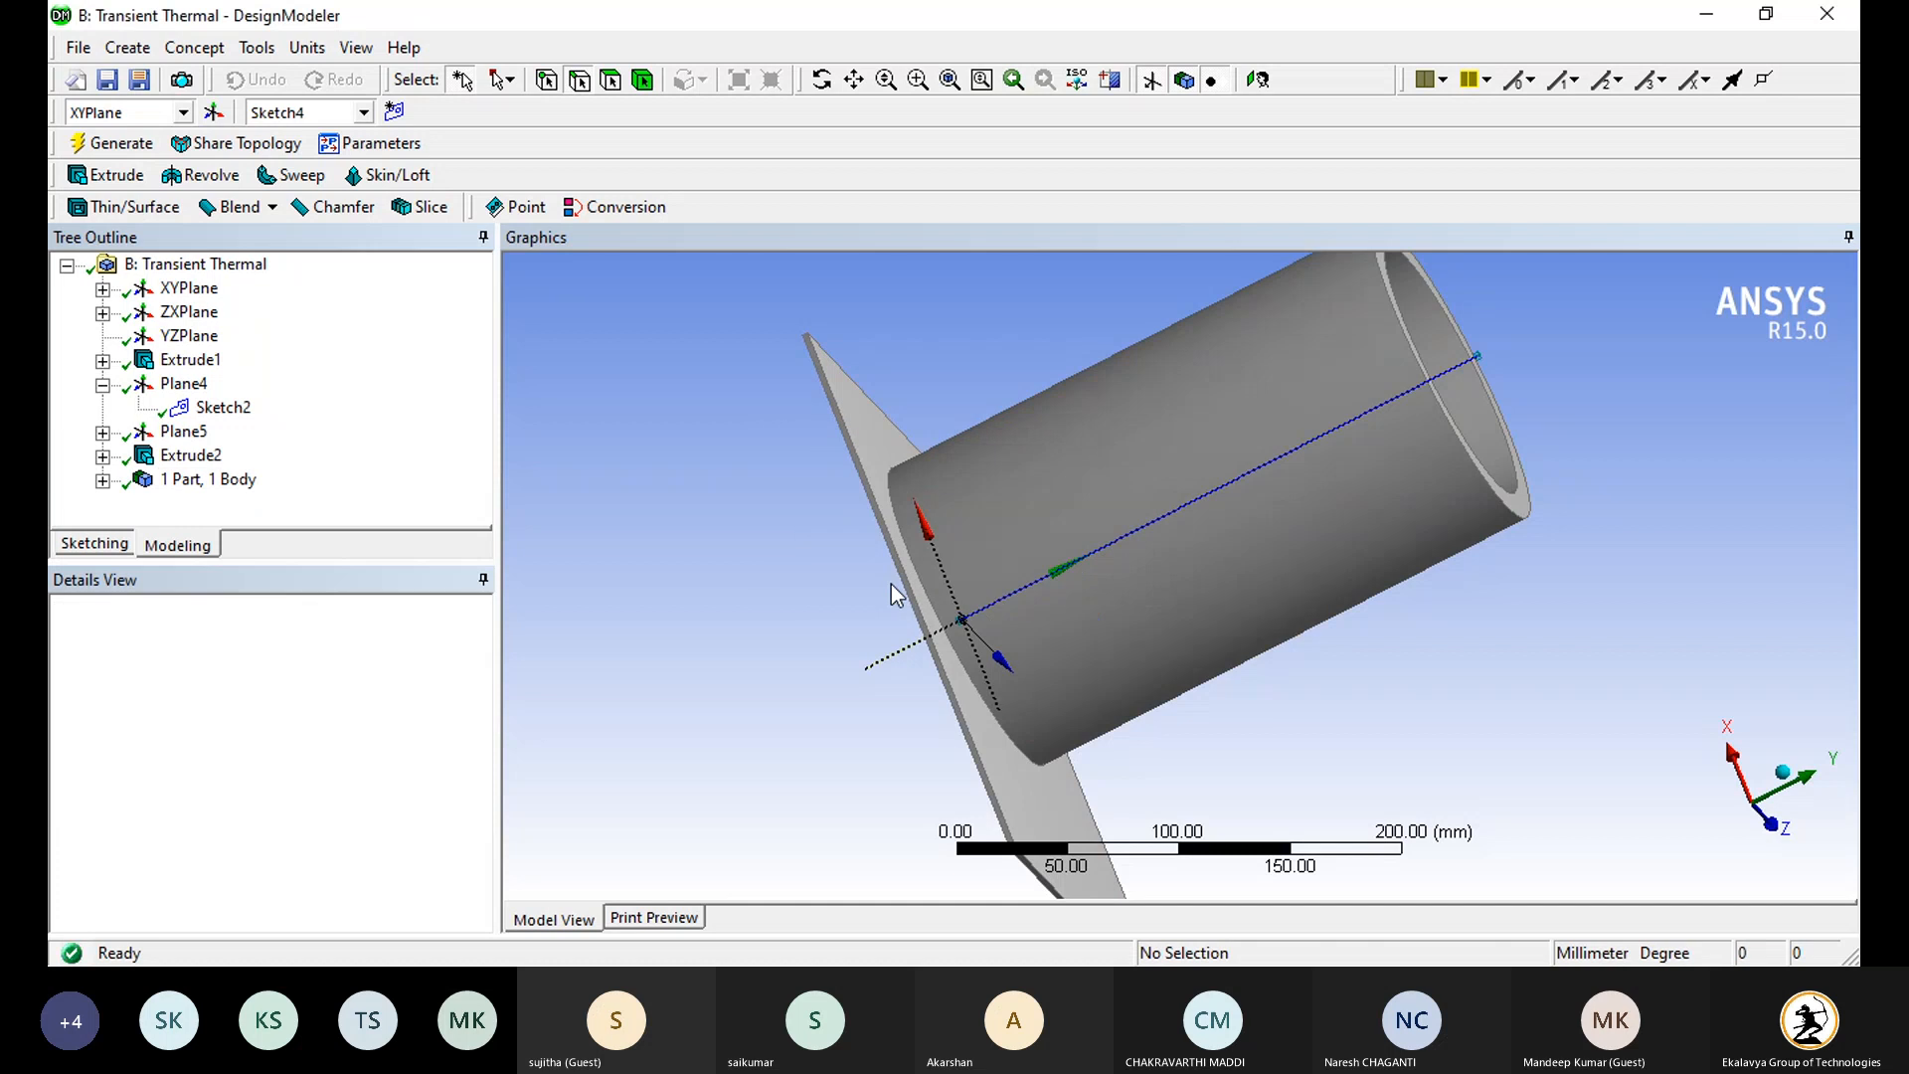
Step: Start a new pattern feature and set its pattern type to Linear
middle_click_drag(979, 618, 981, 503)
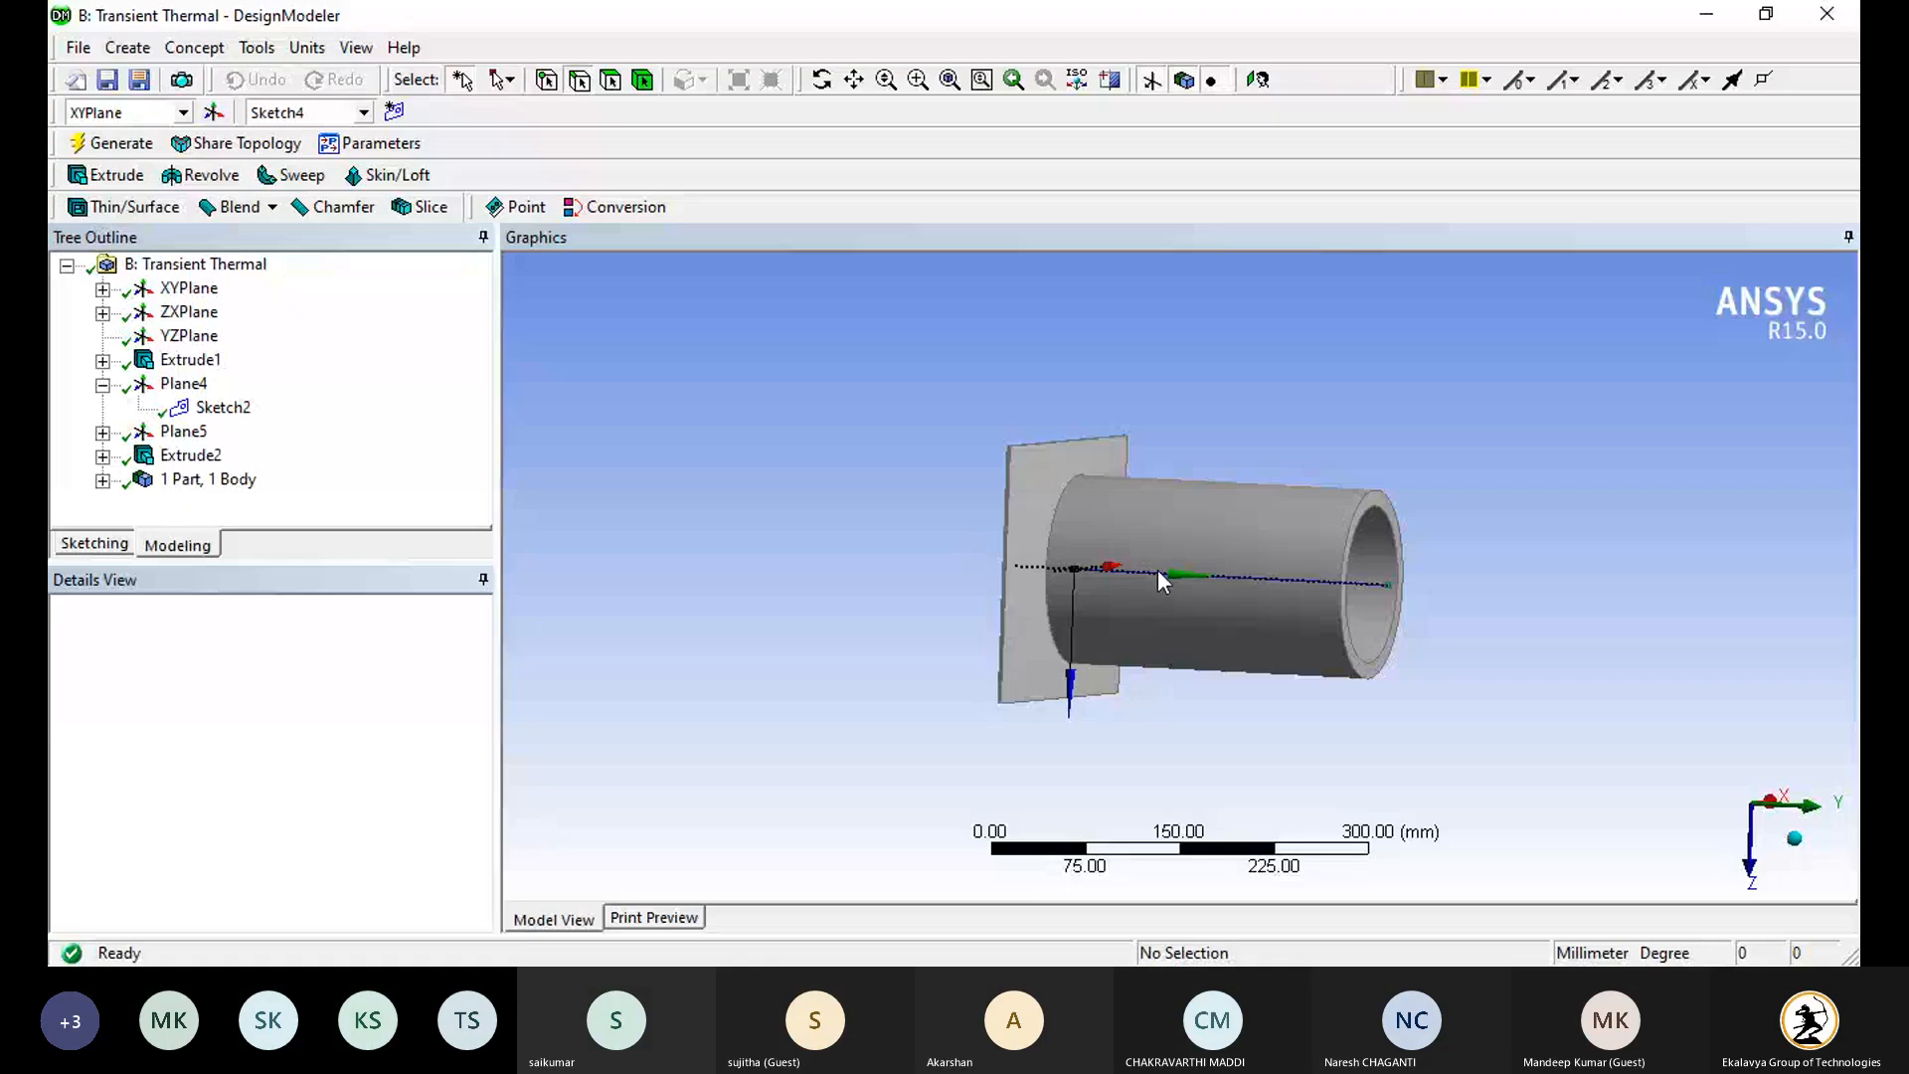
middle_click_drag(1157, 569, 895, 402)
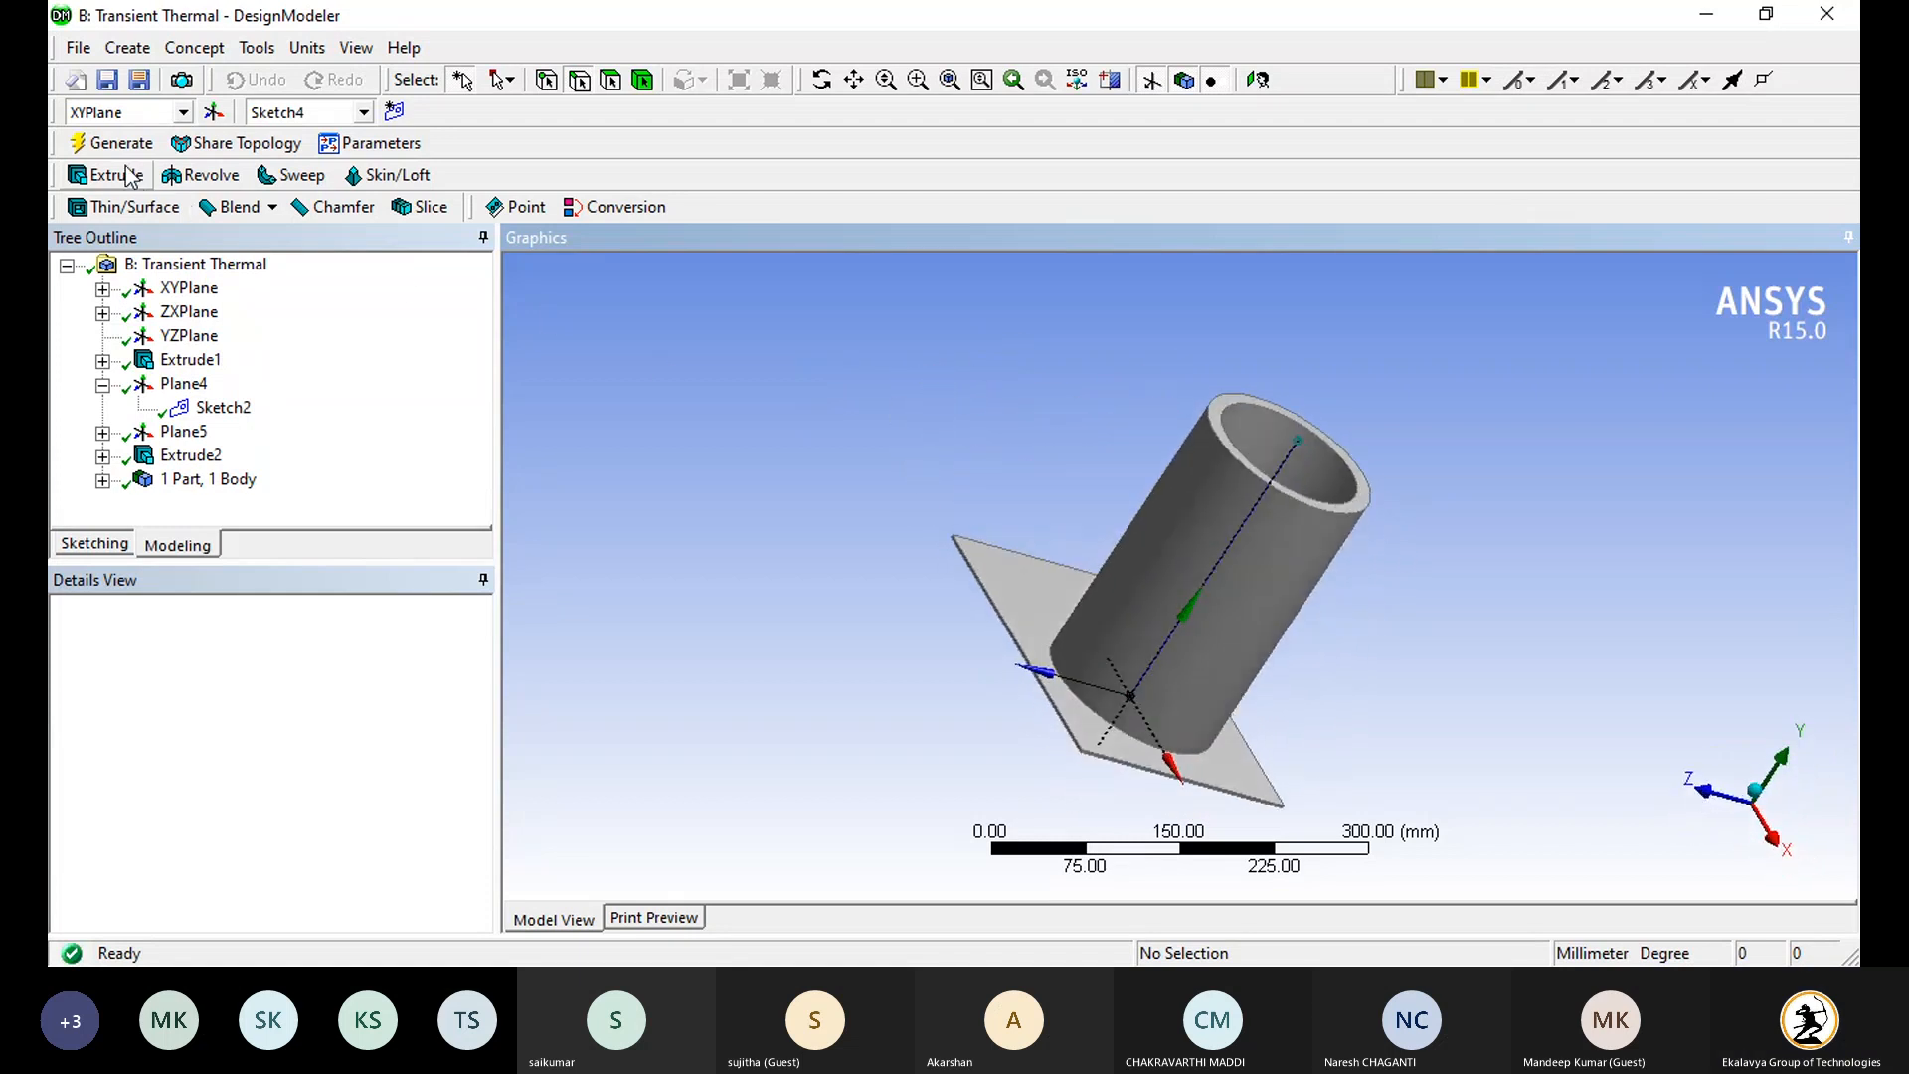
left_click(129, 49)
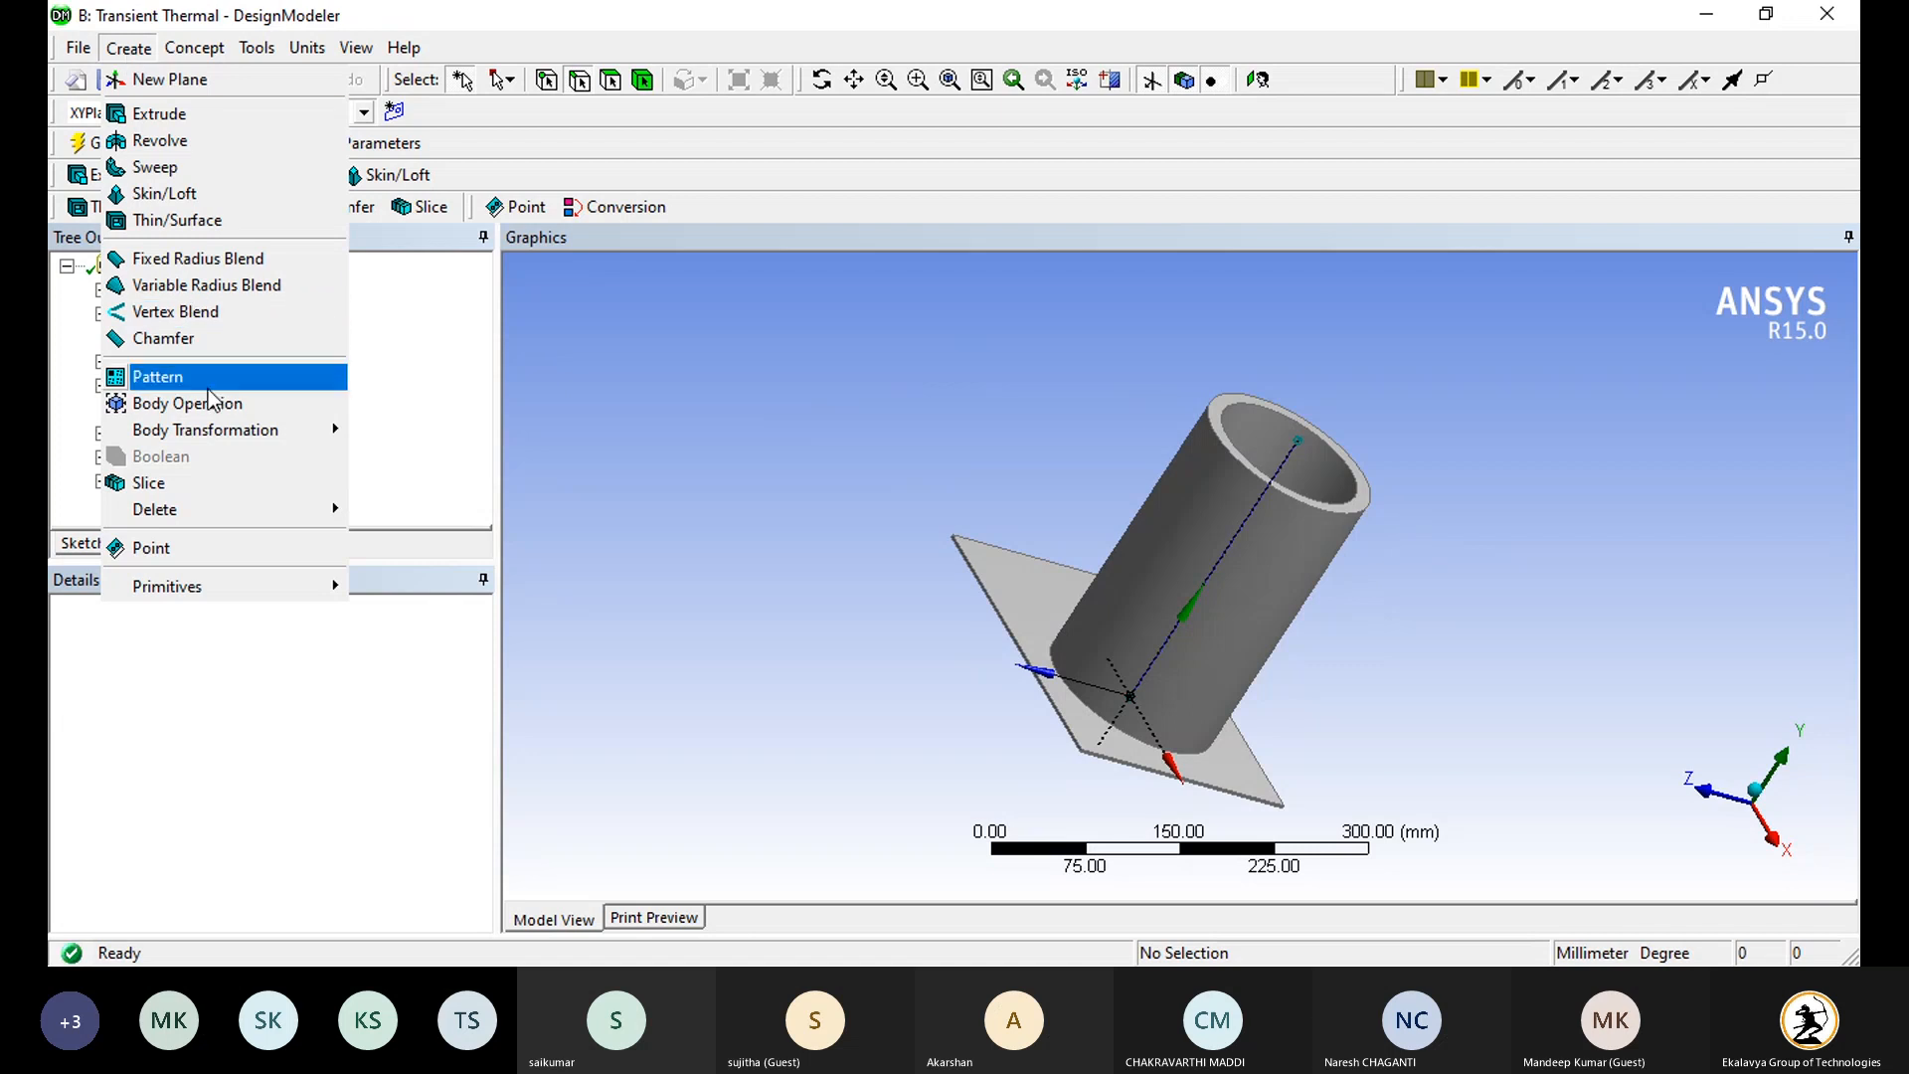
mouse_move(274, 451)
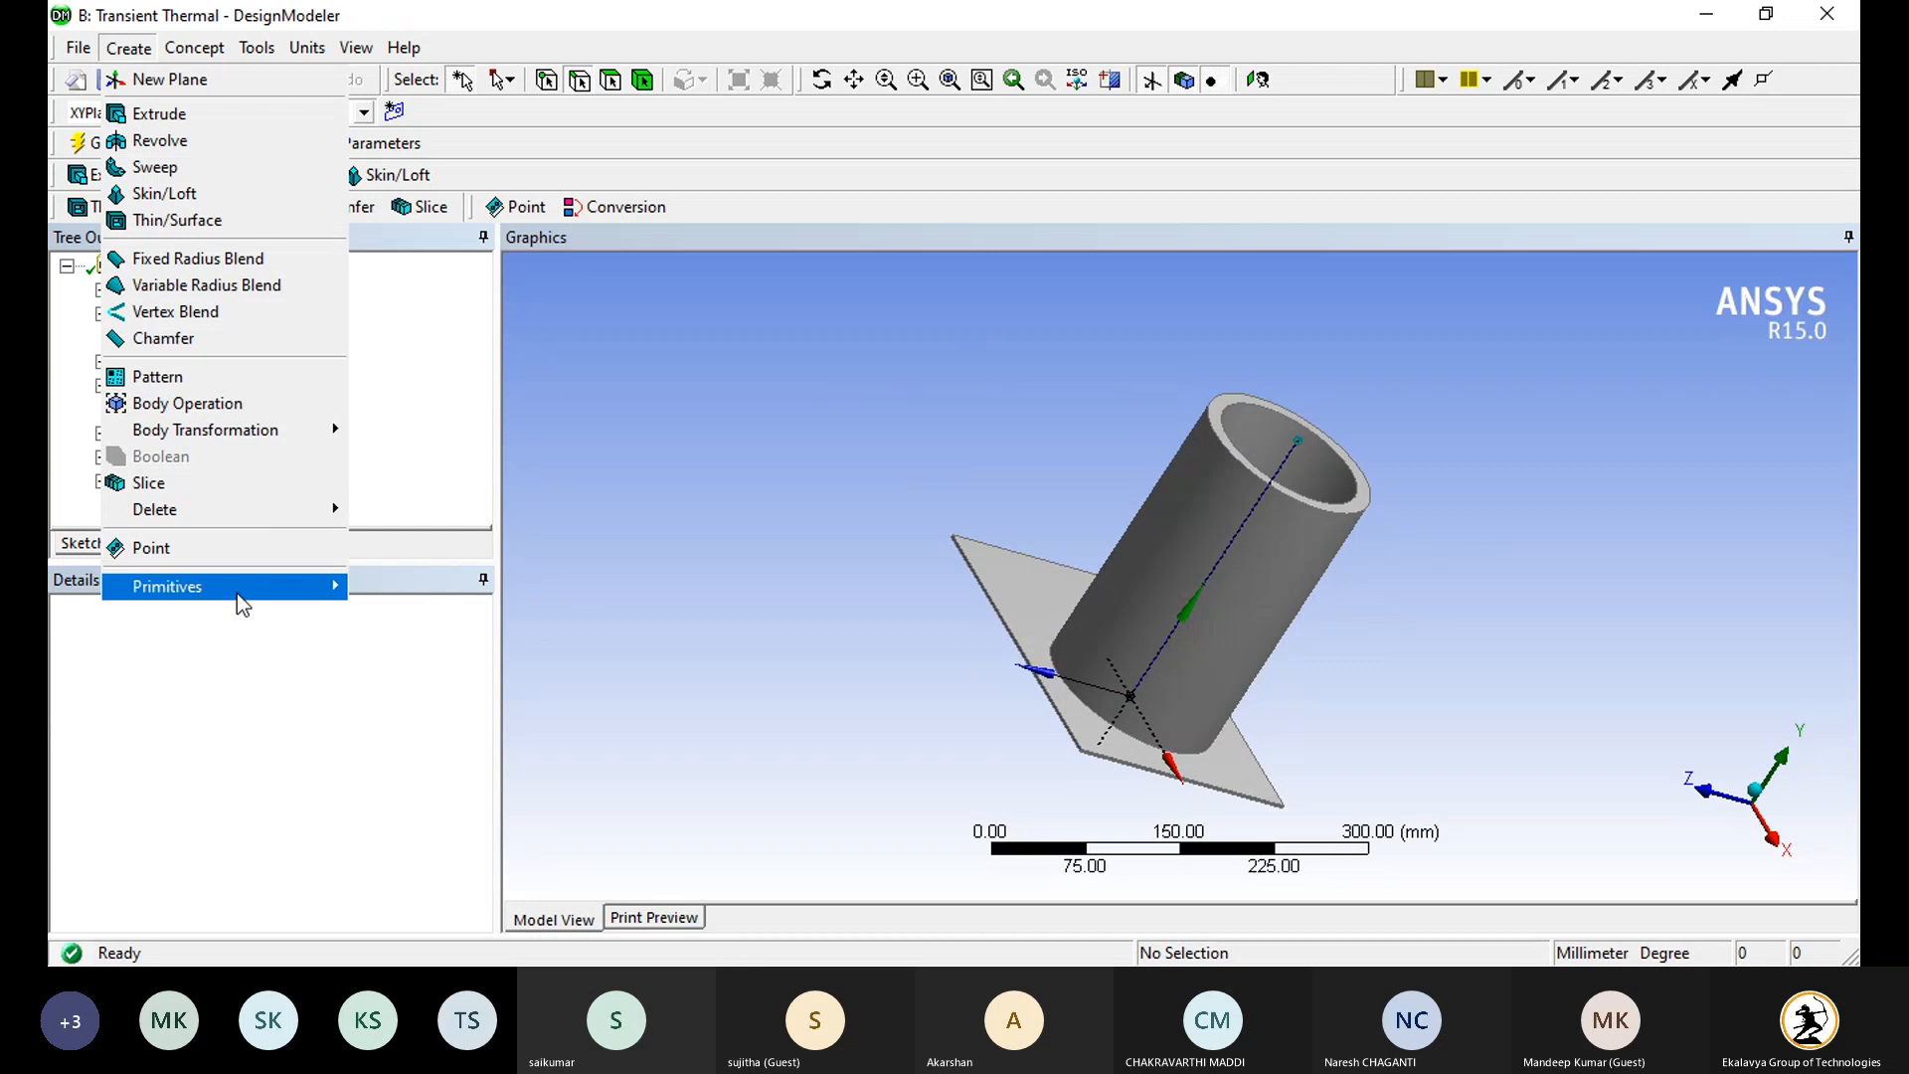
mouse_move(239, 602)
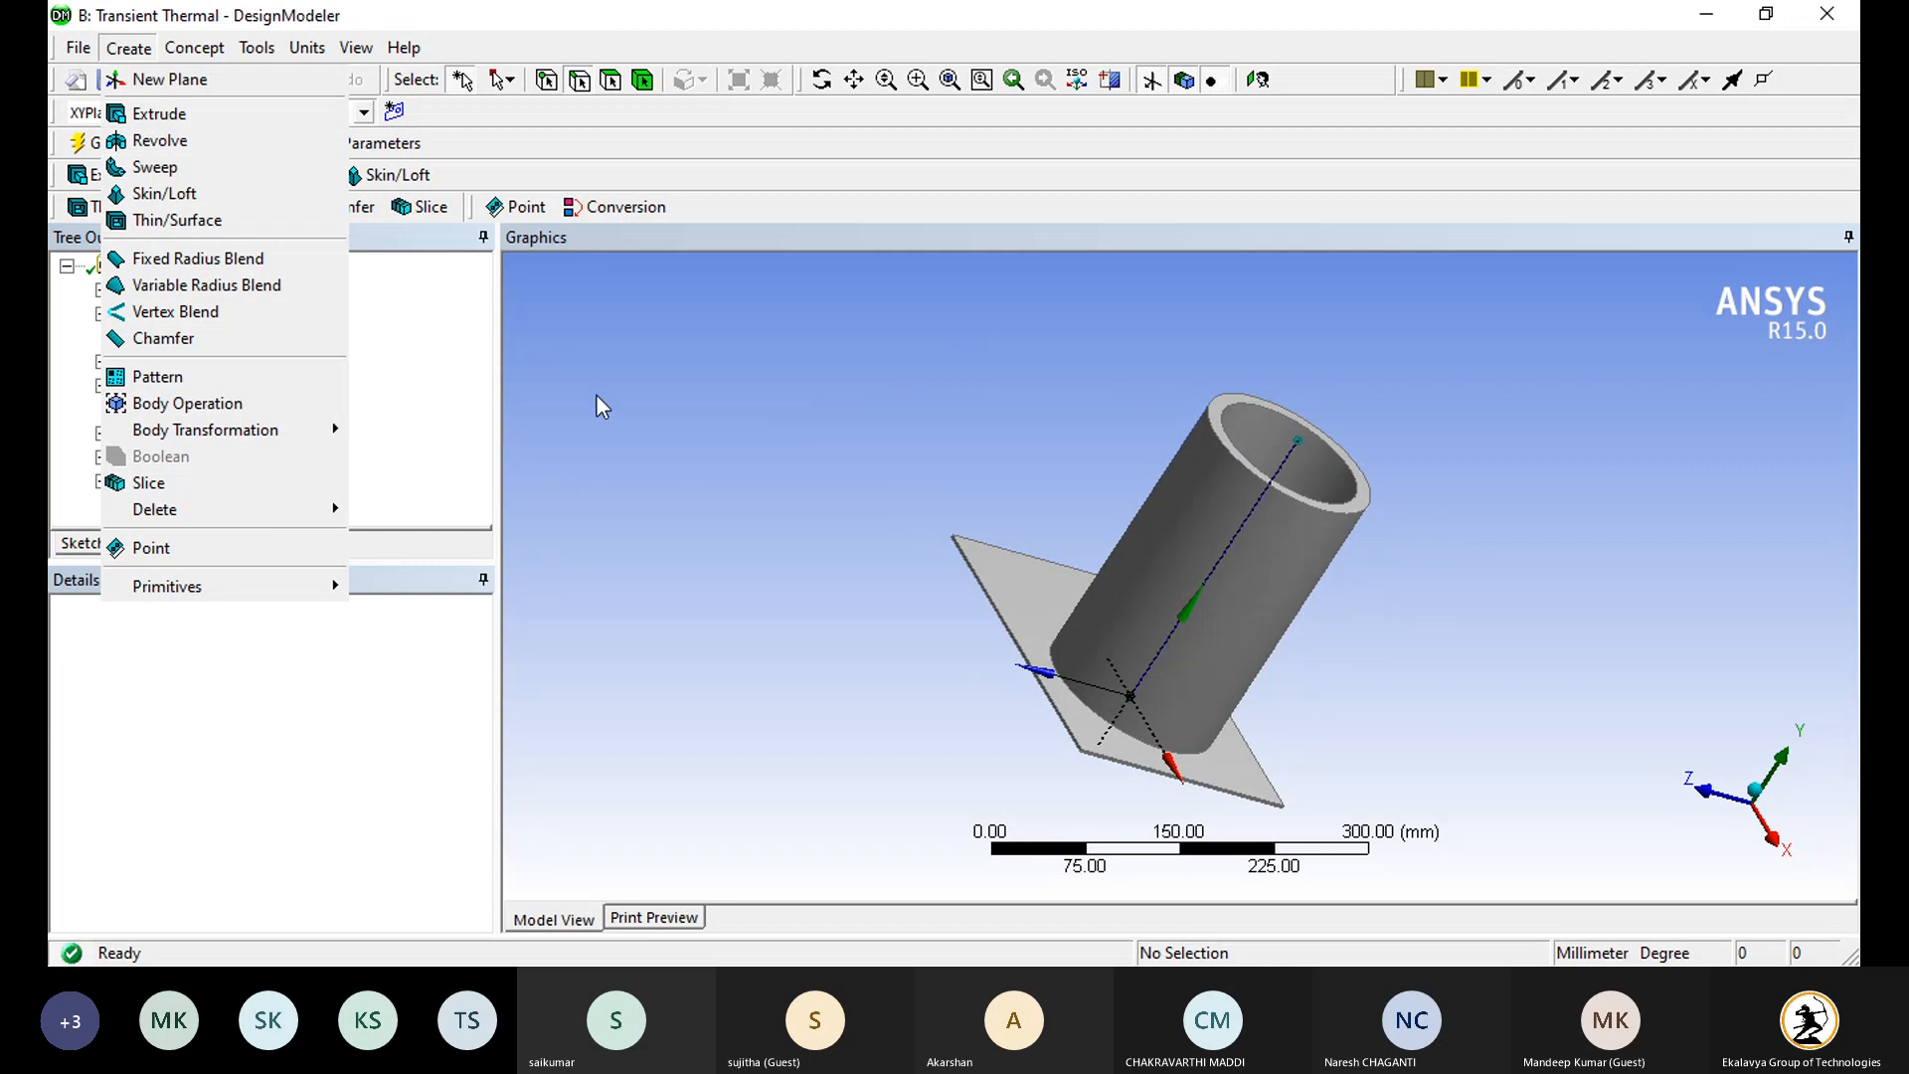
left_click(167, 377)
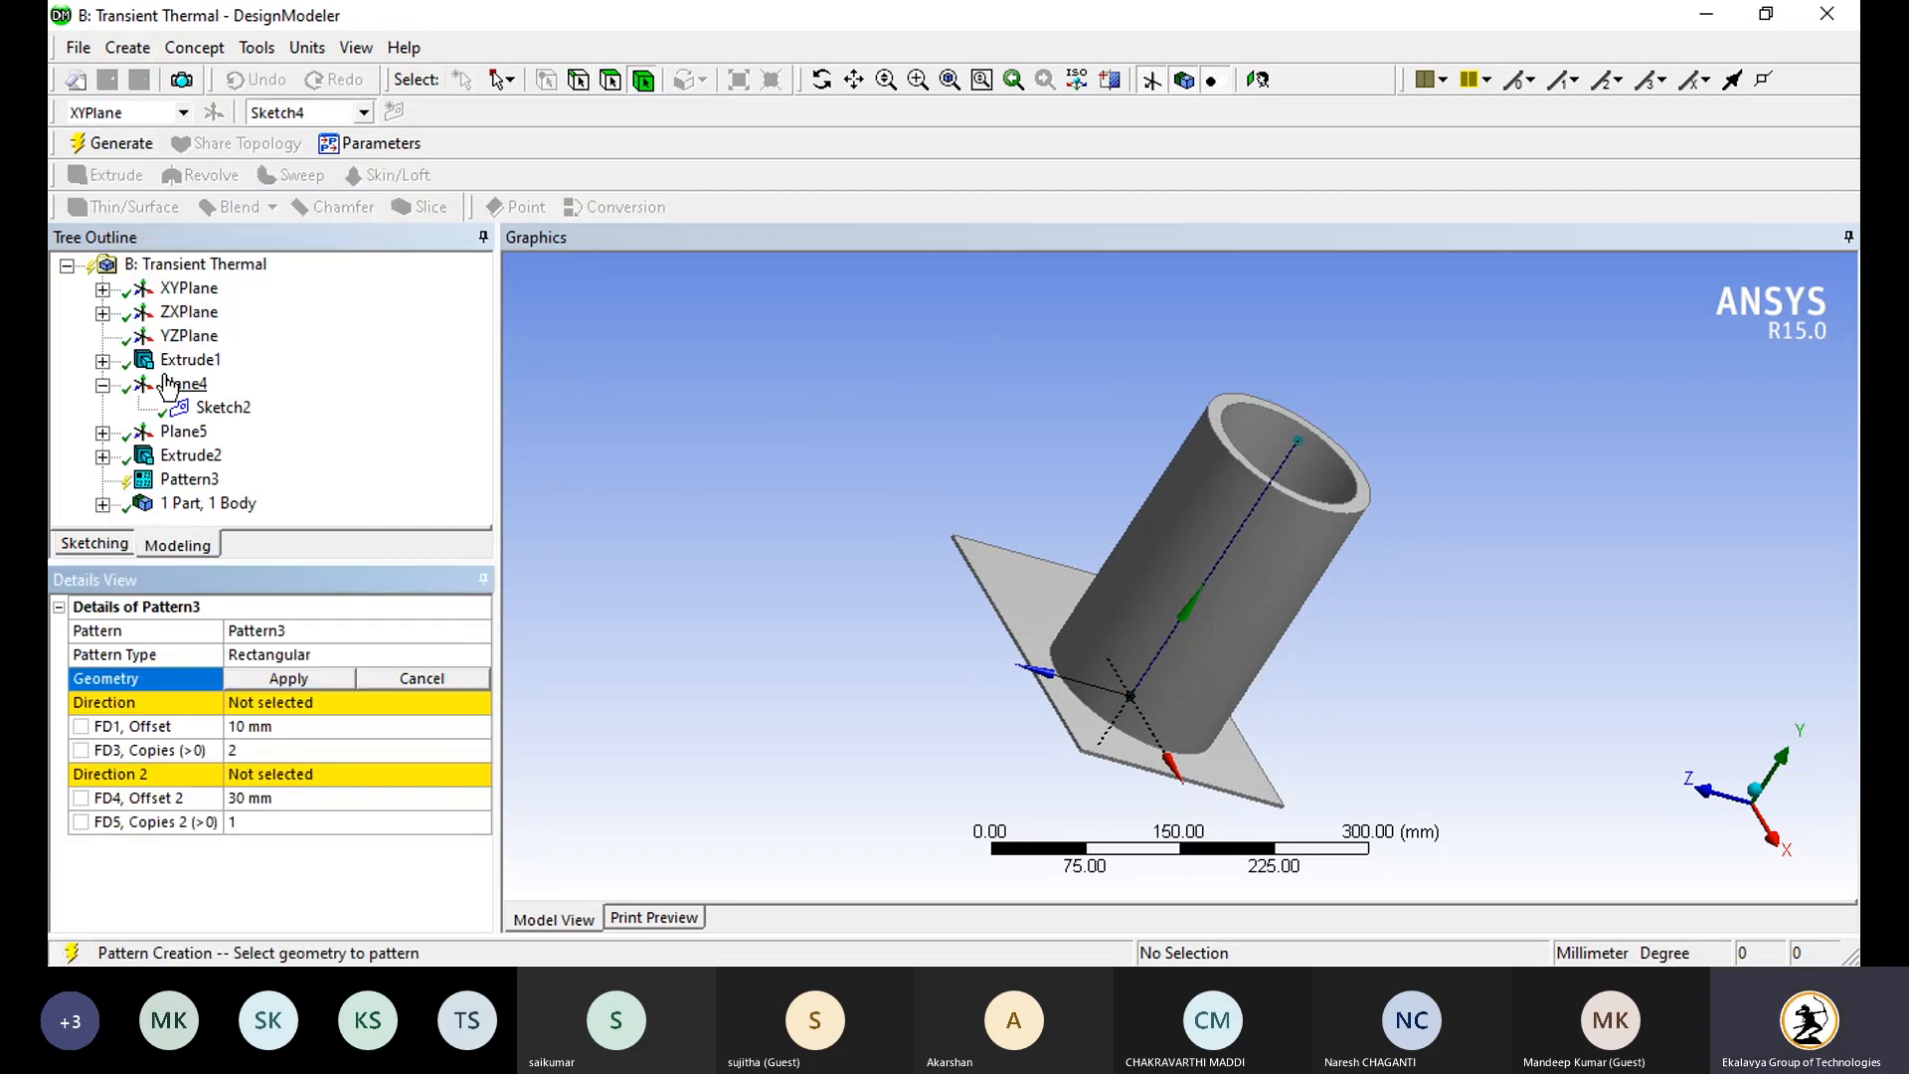
left_click(300, 654)
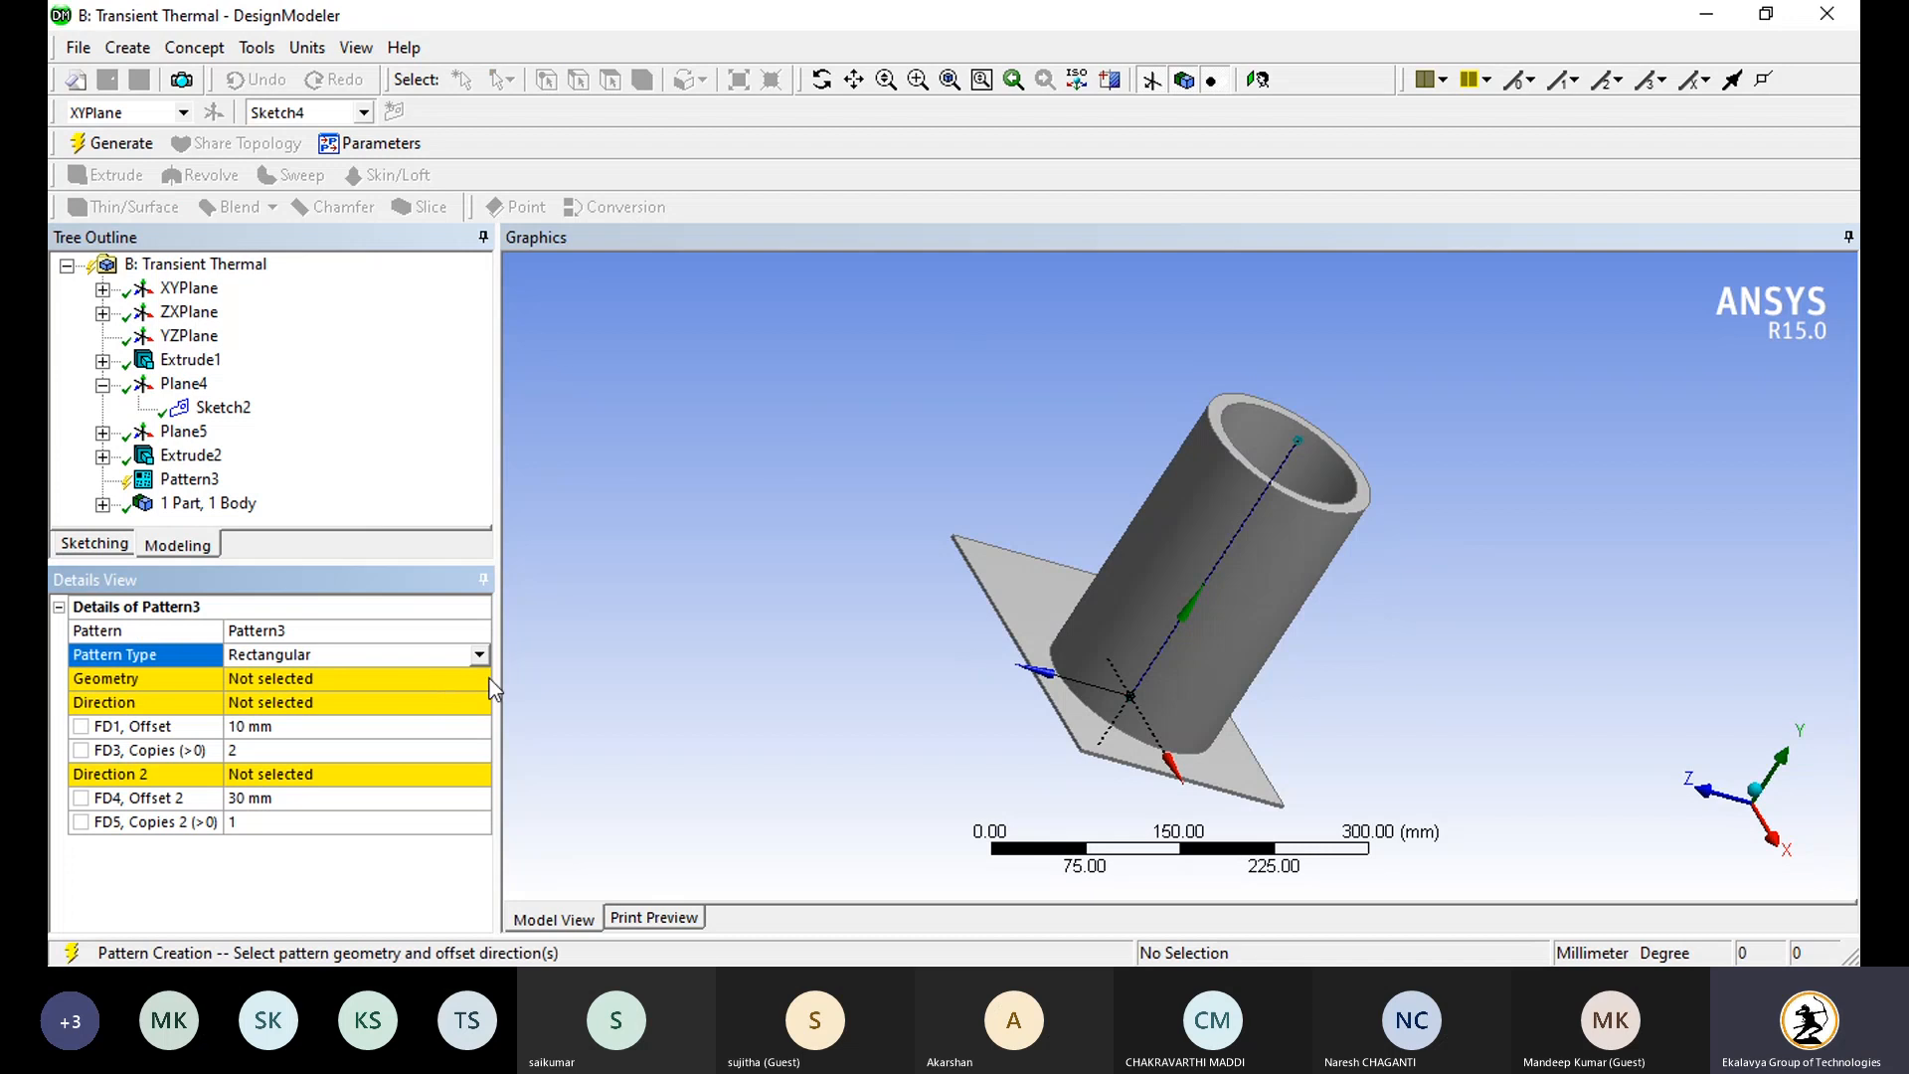
left_click(479, 656)
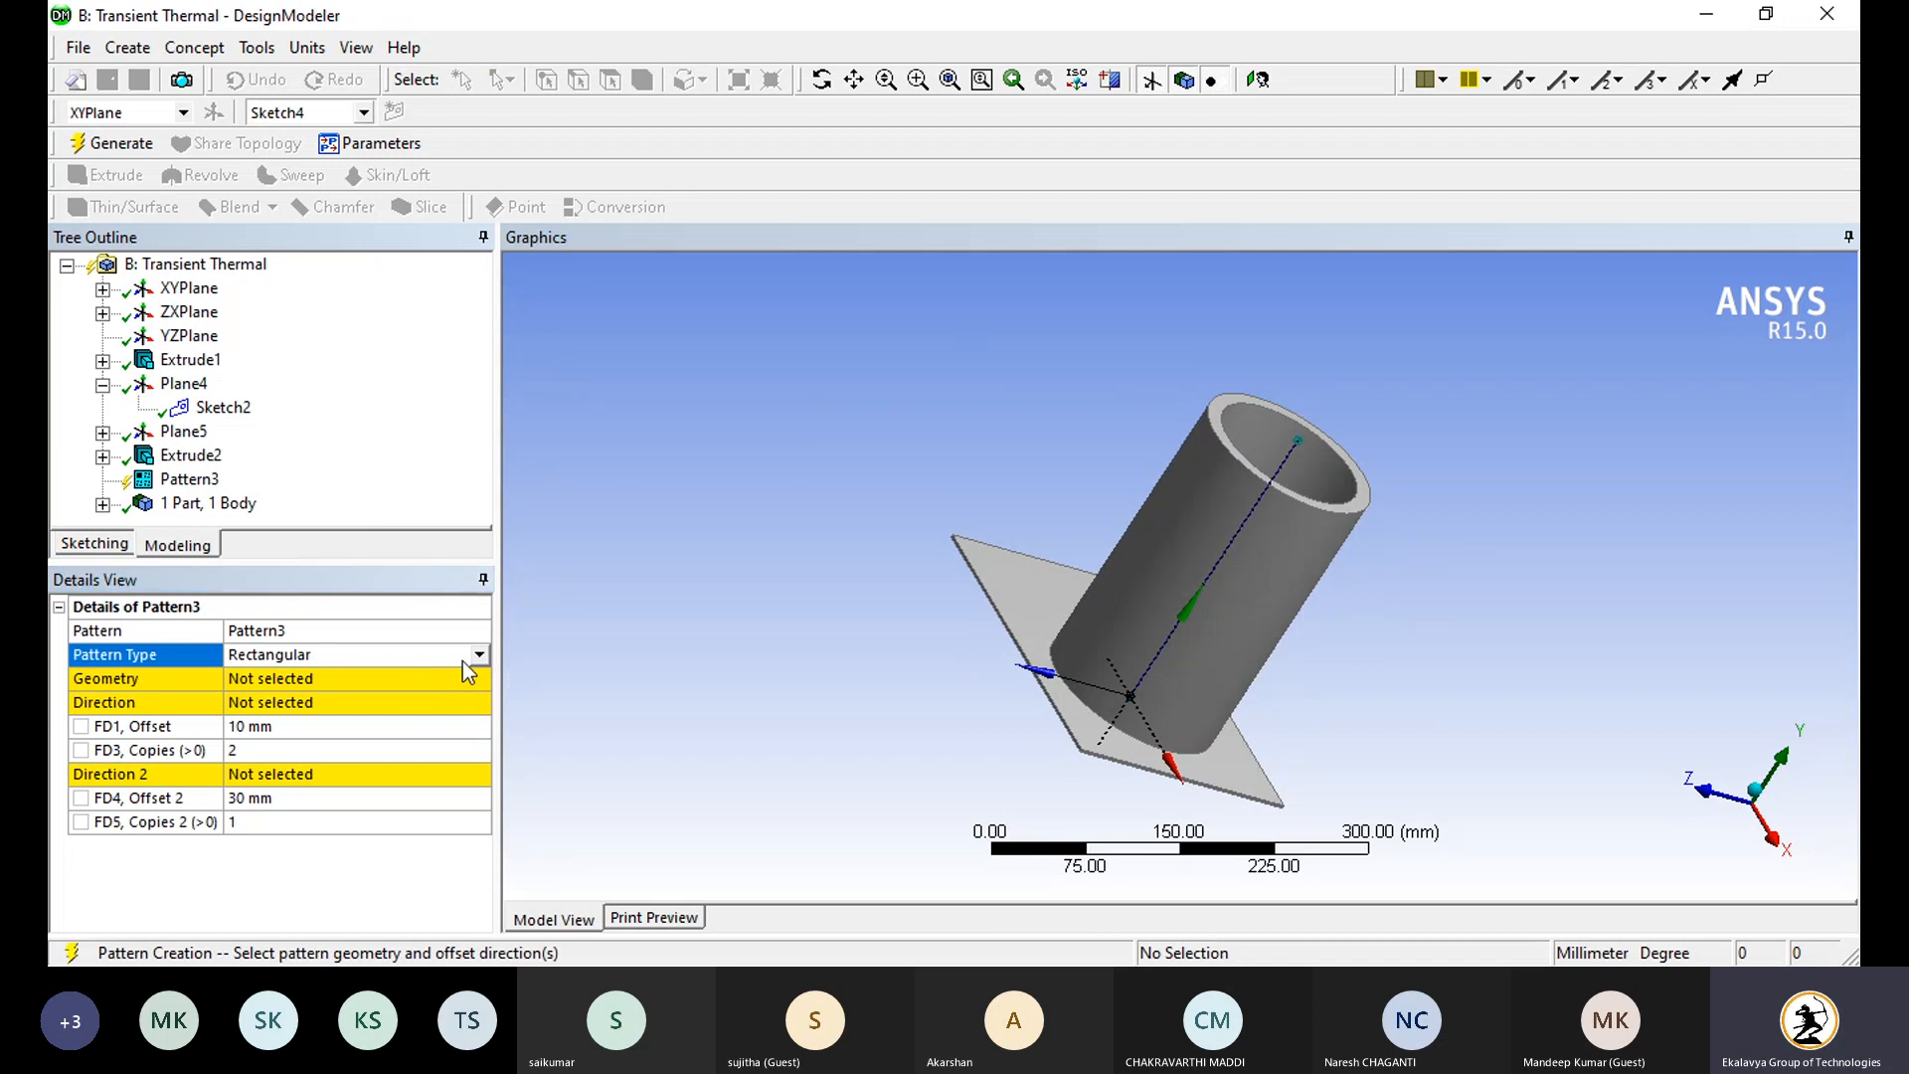
left_click(340, 679)
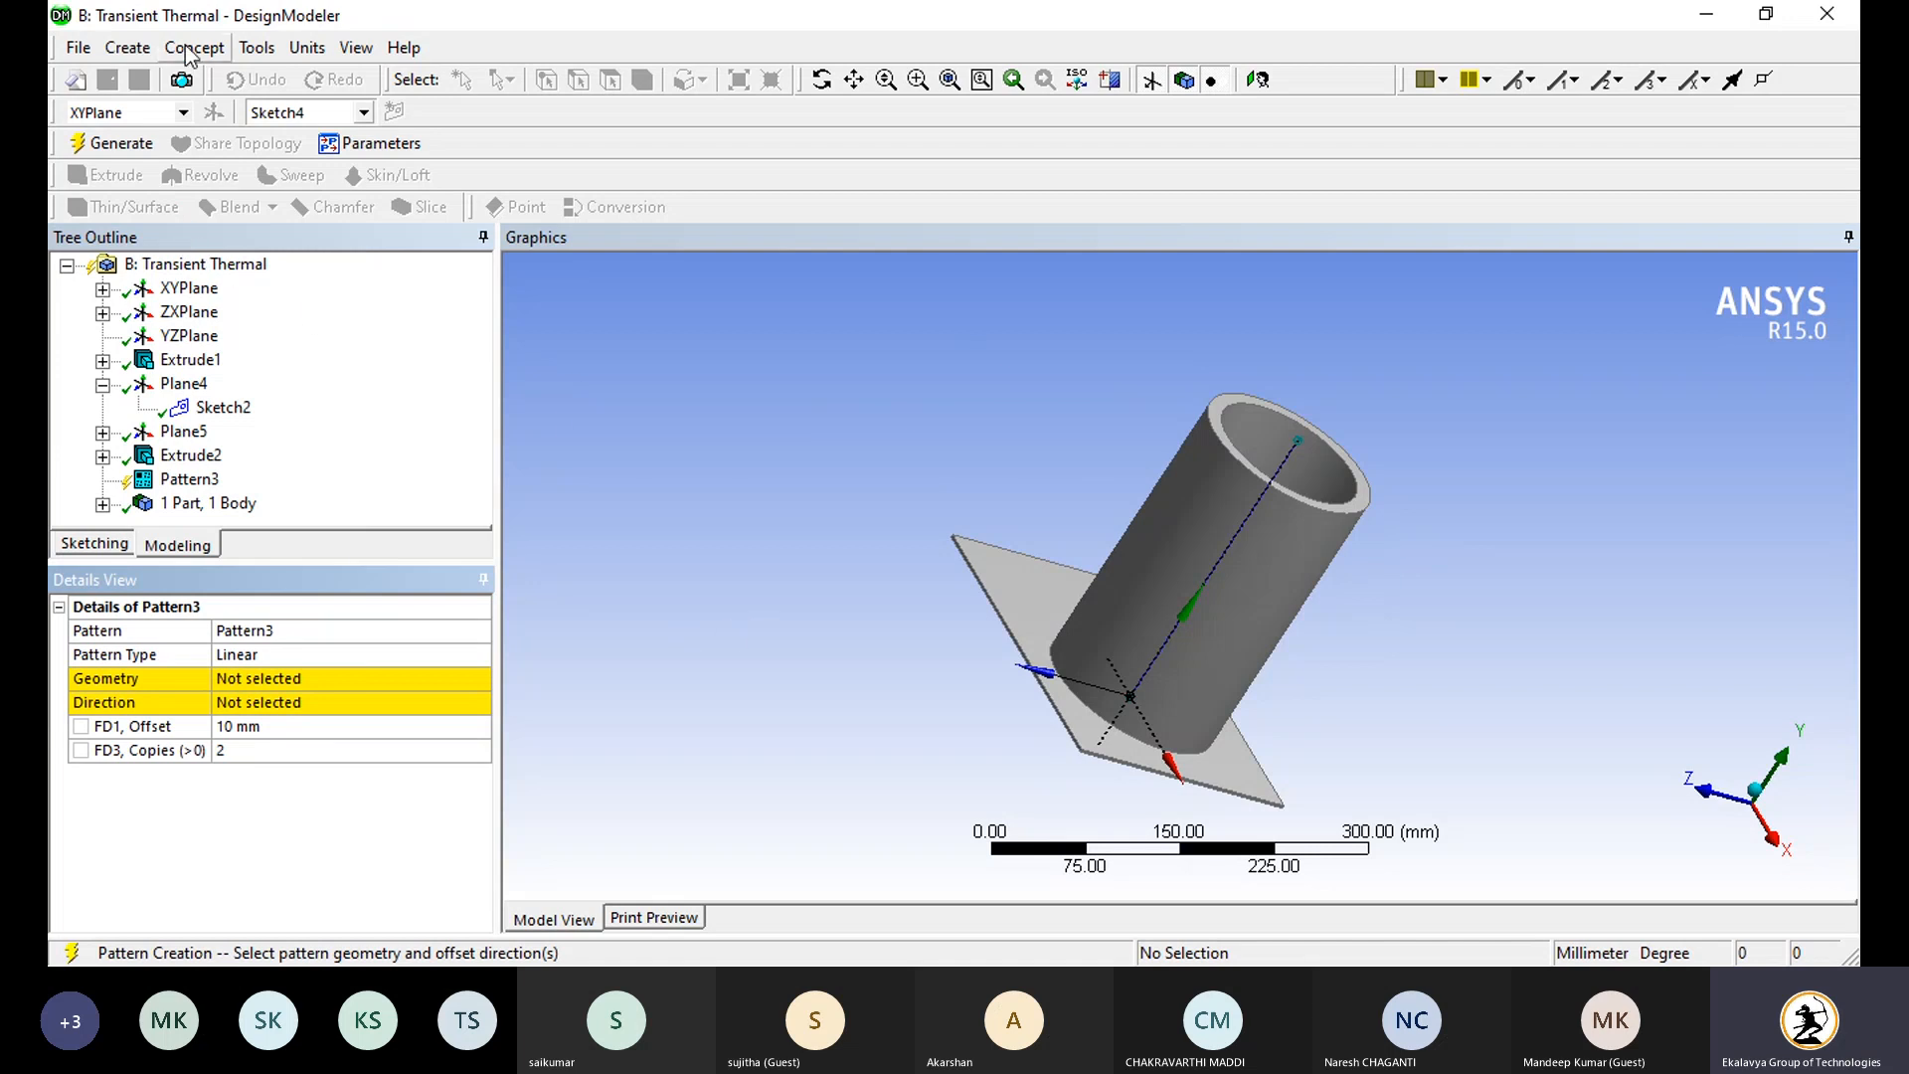
Step: Select all six faces of the fin plate, including its thin edge faces, as the geometry of the linear pattern
left_click(298, 678)
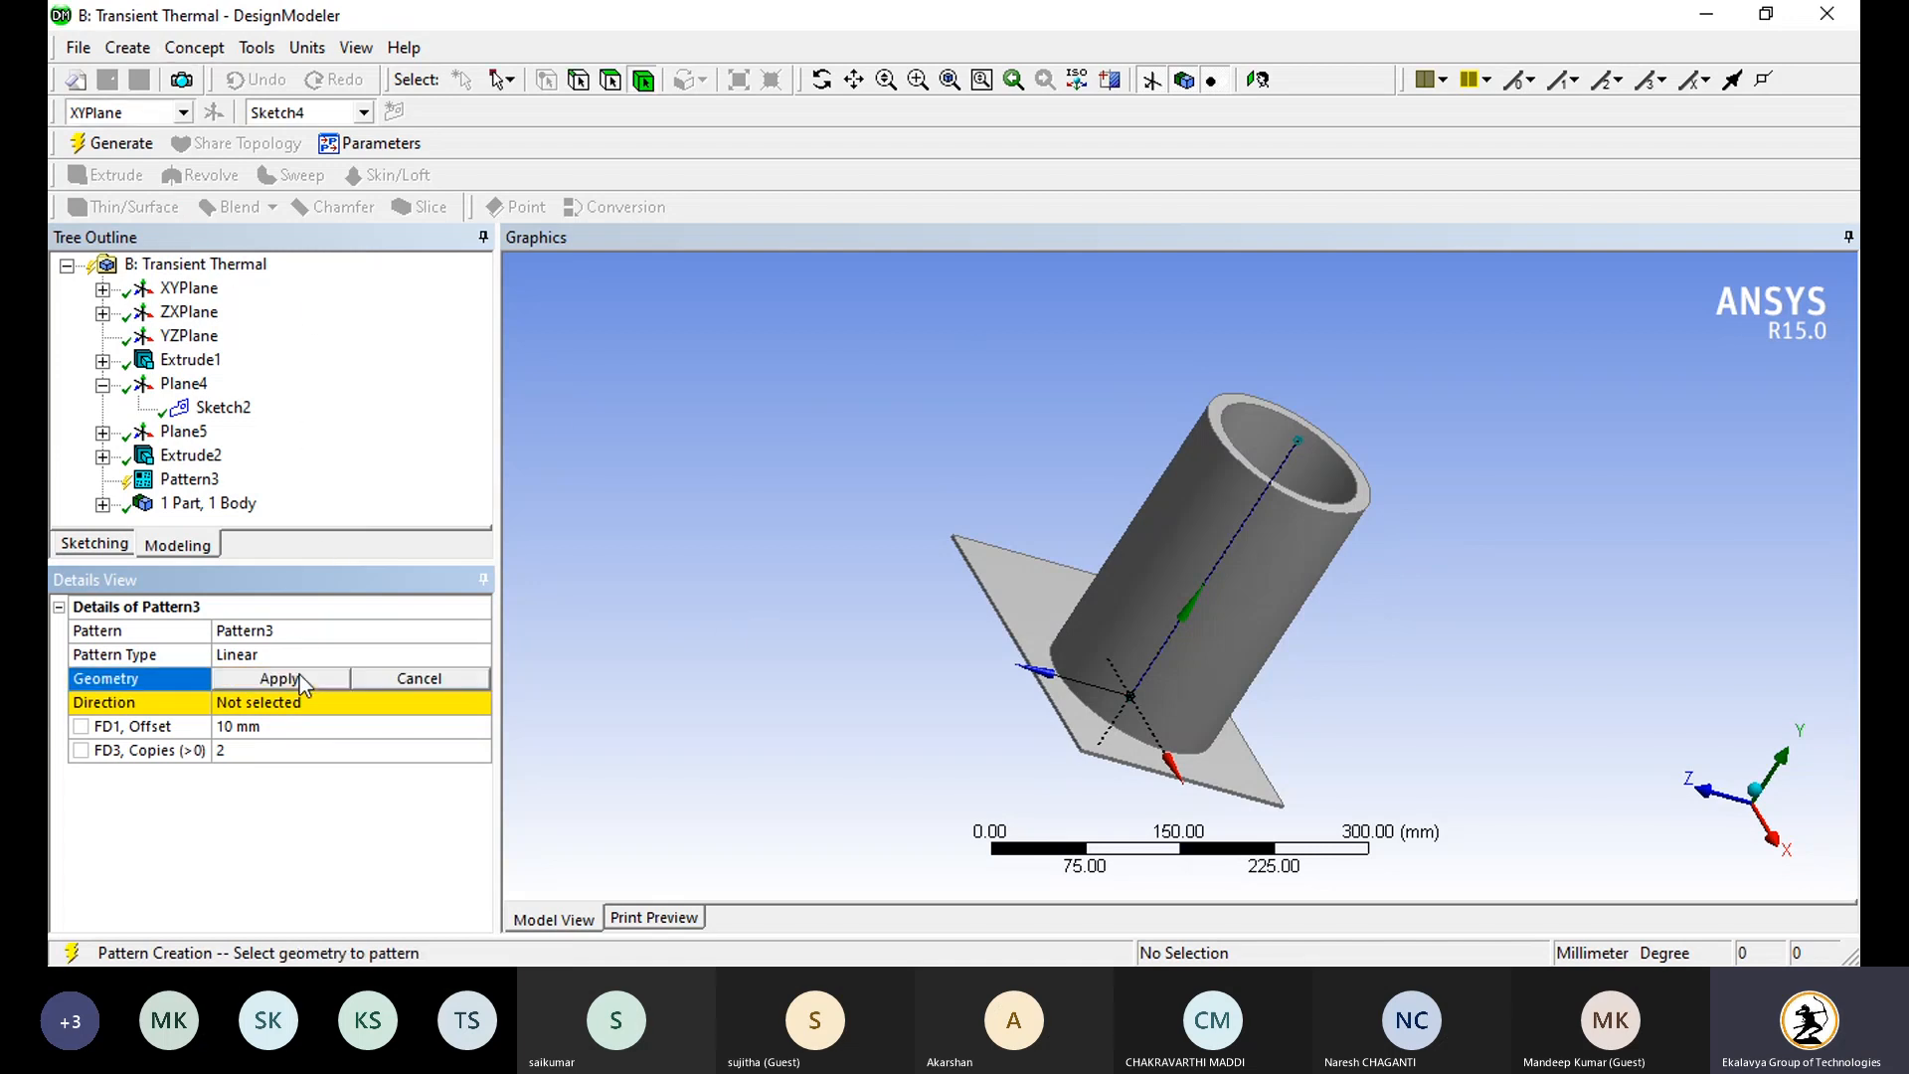
middle_click_drag(990, 680, 1008, 537)
scroll(1035, 654, "up", 5)
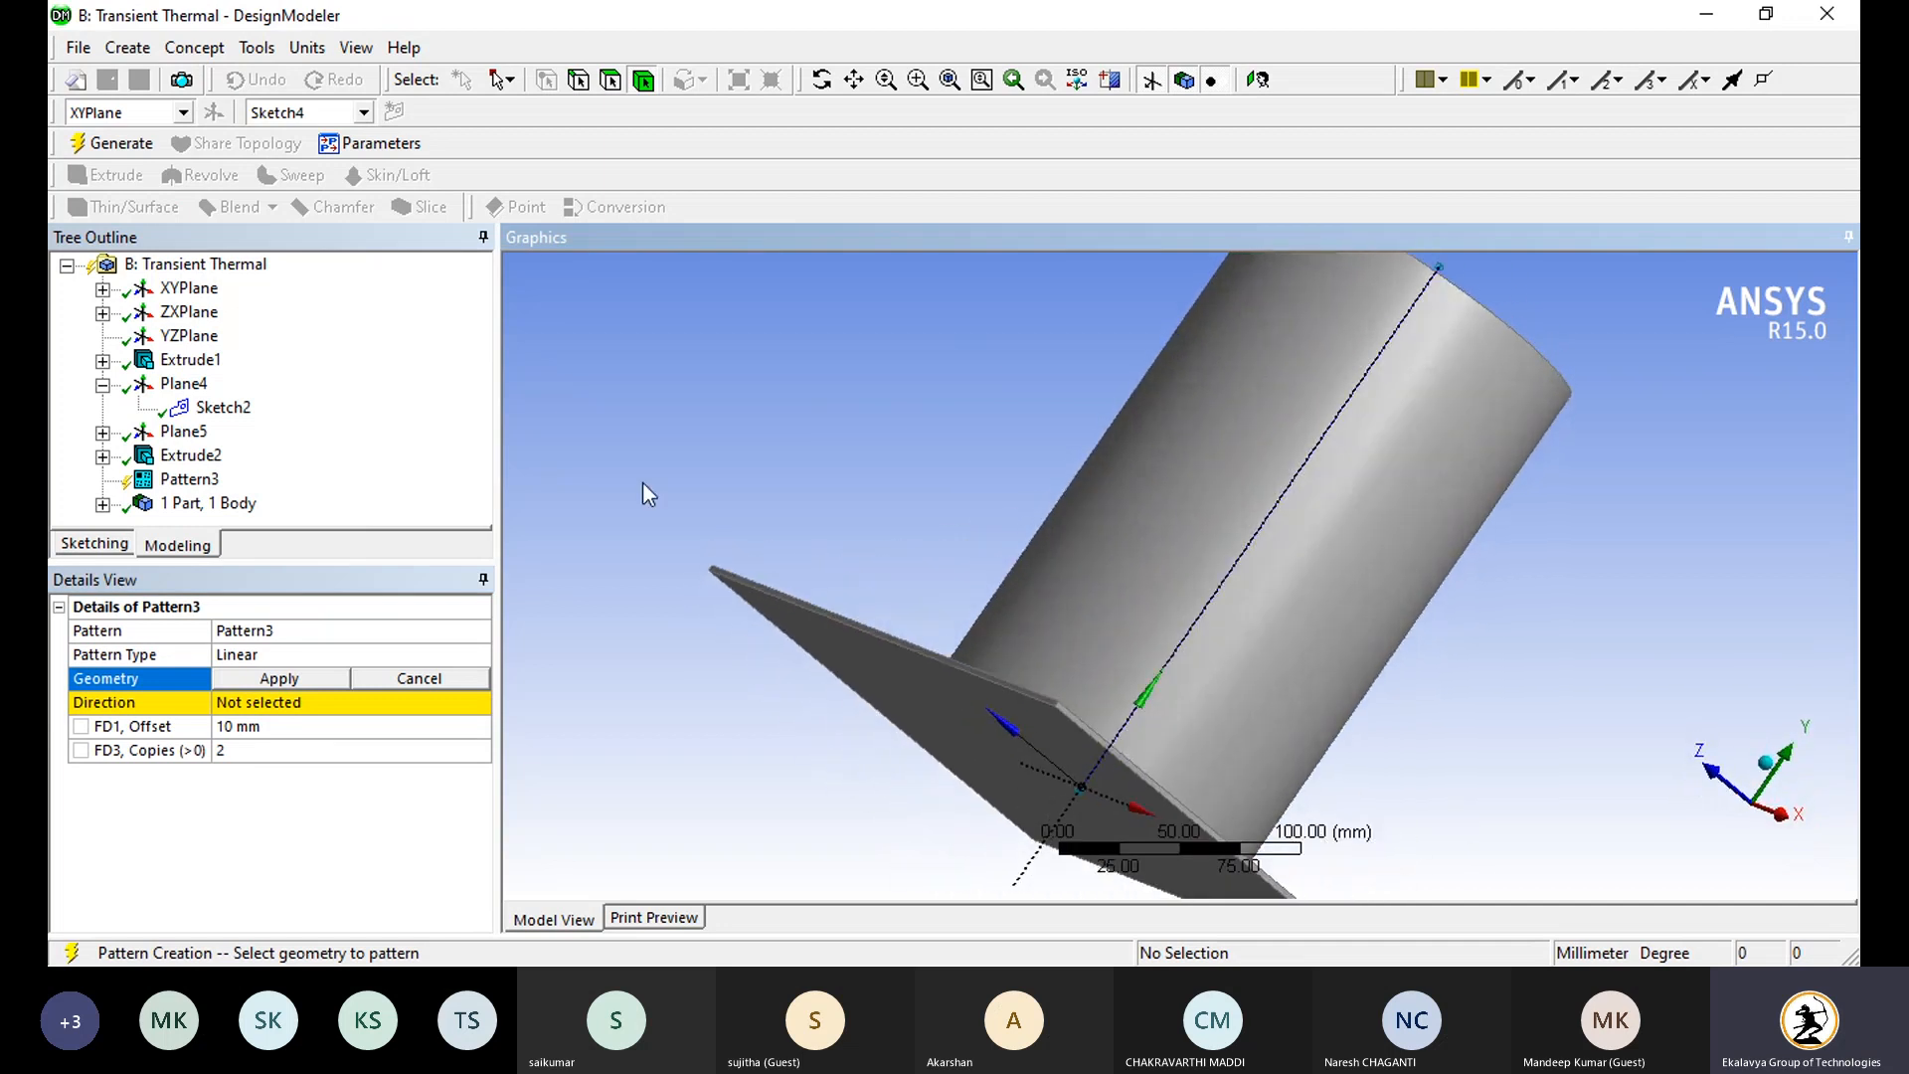
left_click(608, 83)
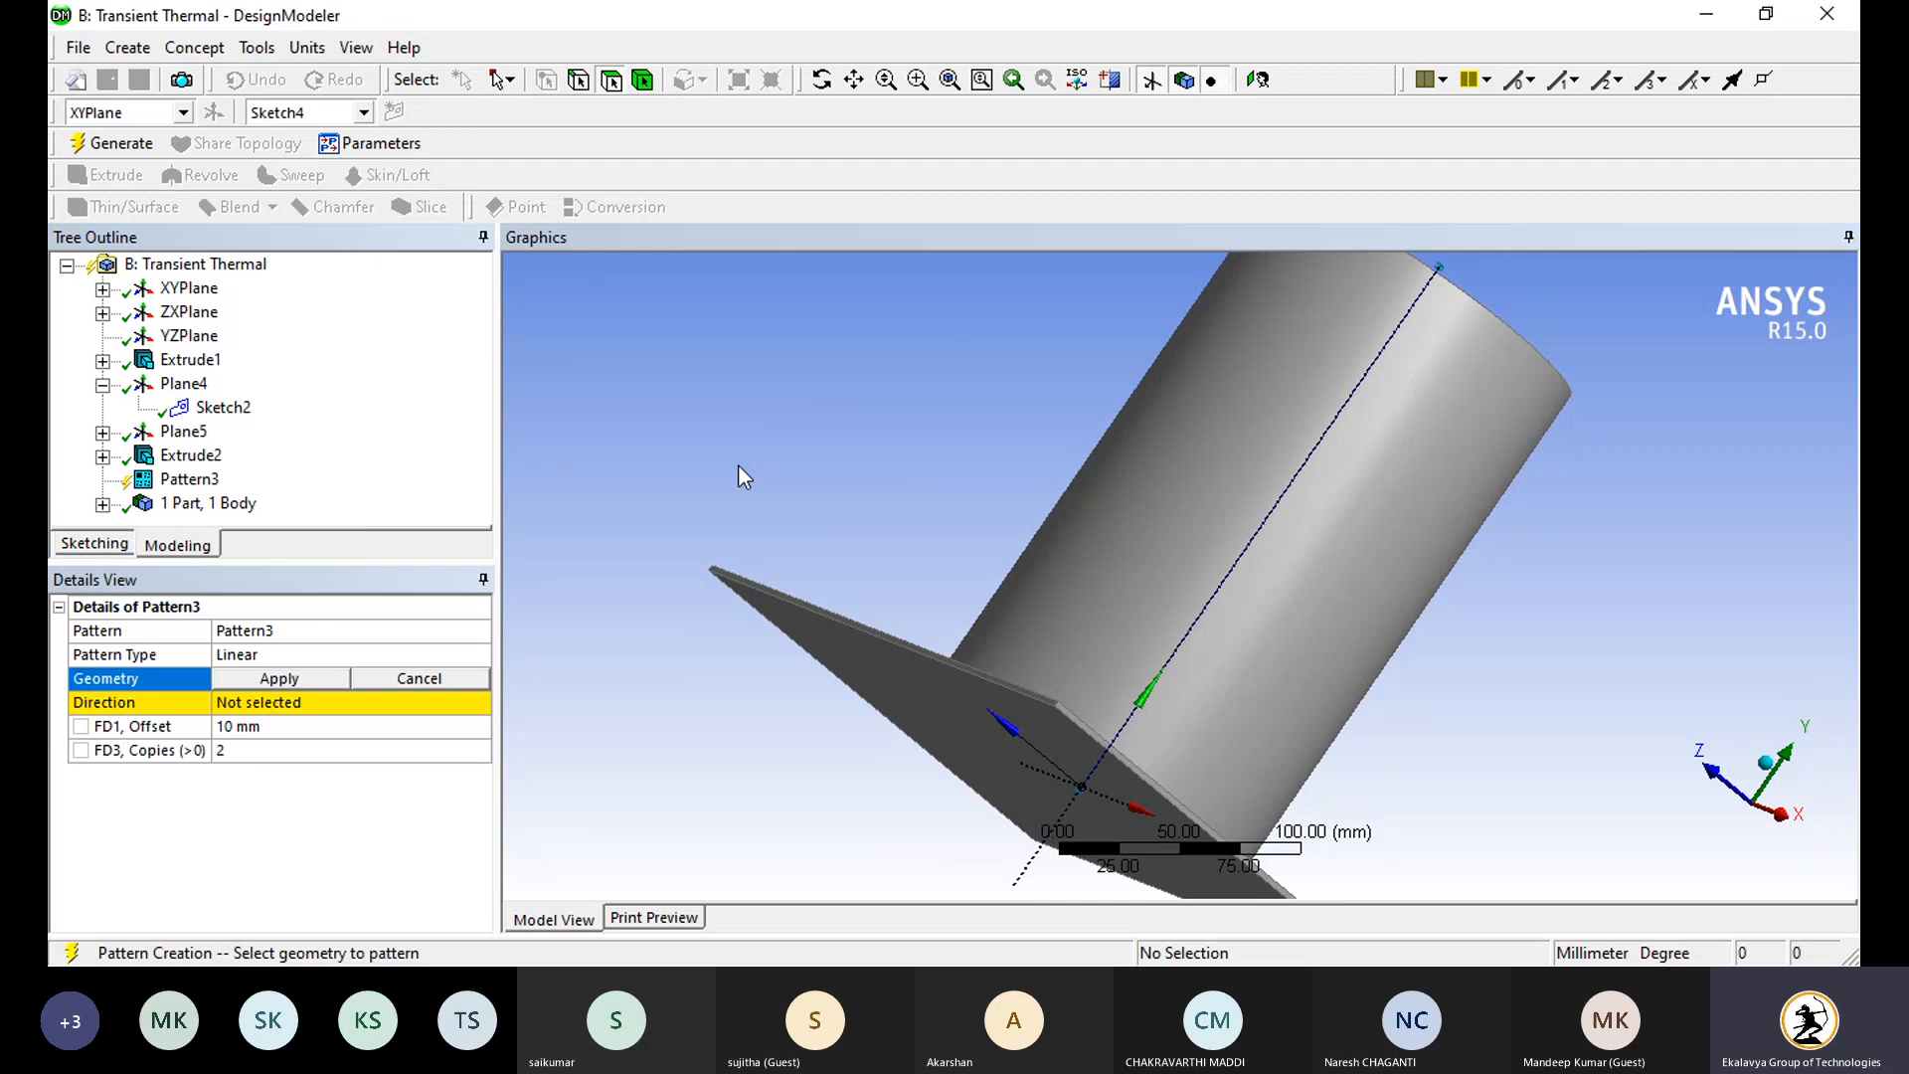
left_click(917, 702)
middle_click_drag(916, 702, 875, 473)
left_click(980, 701, "ctrl")
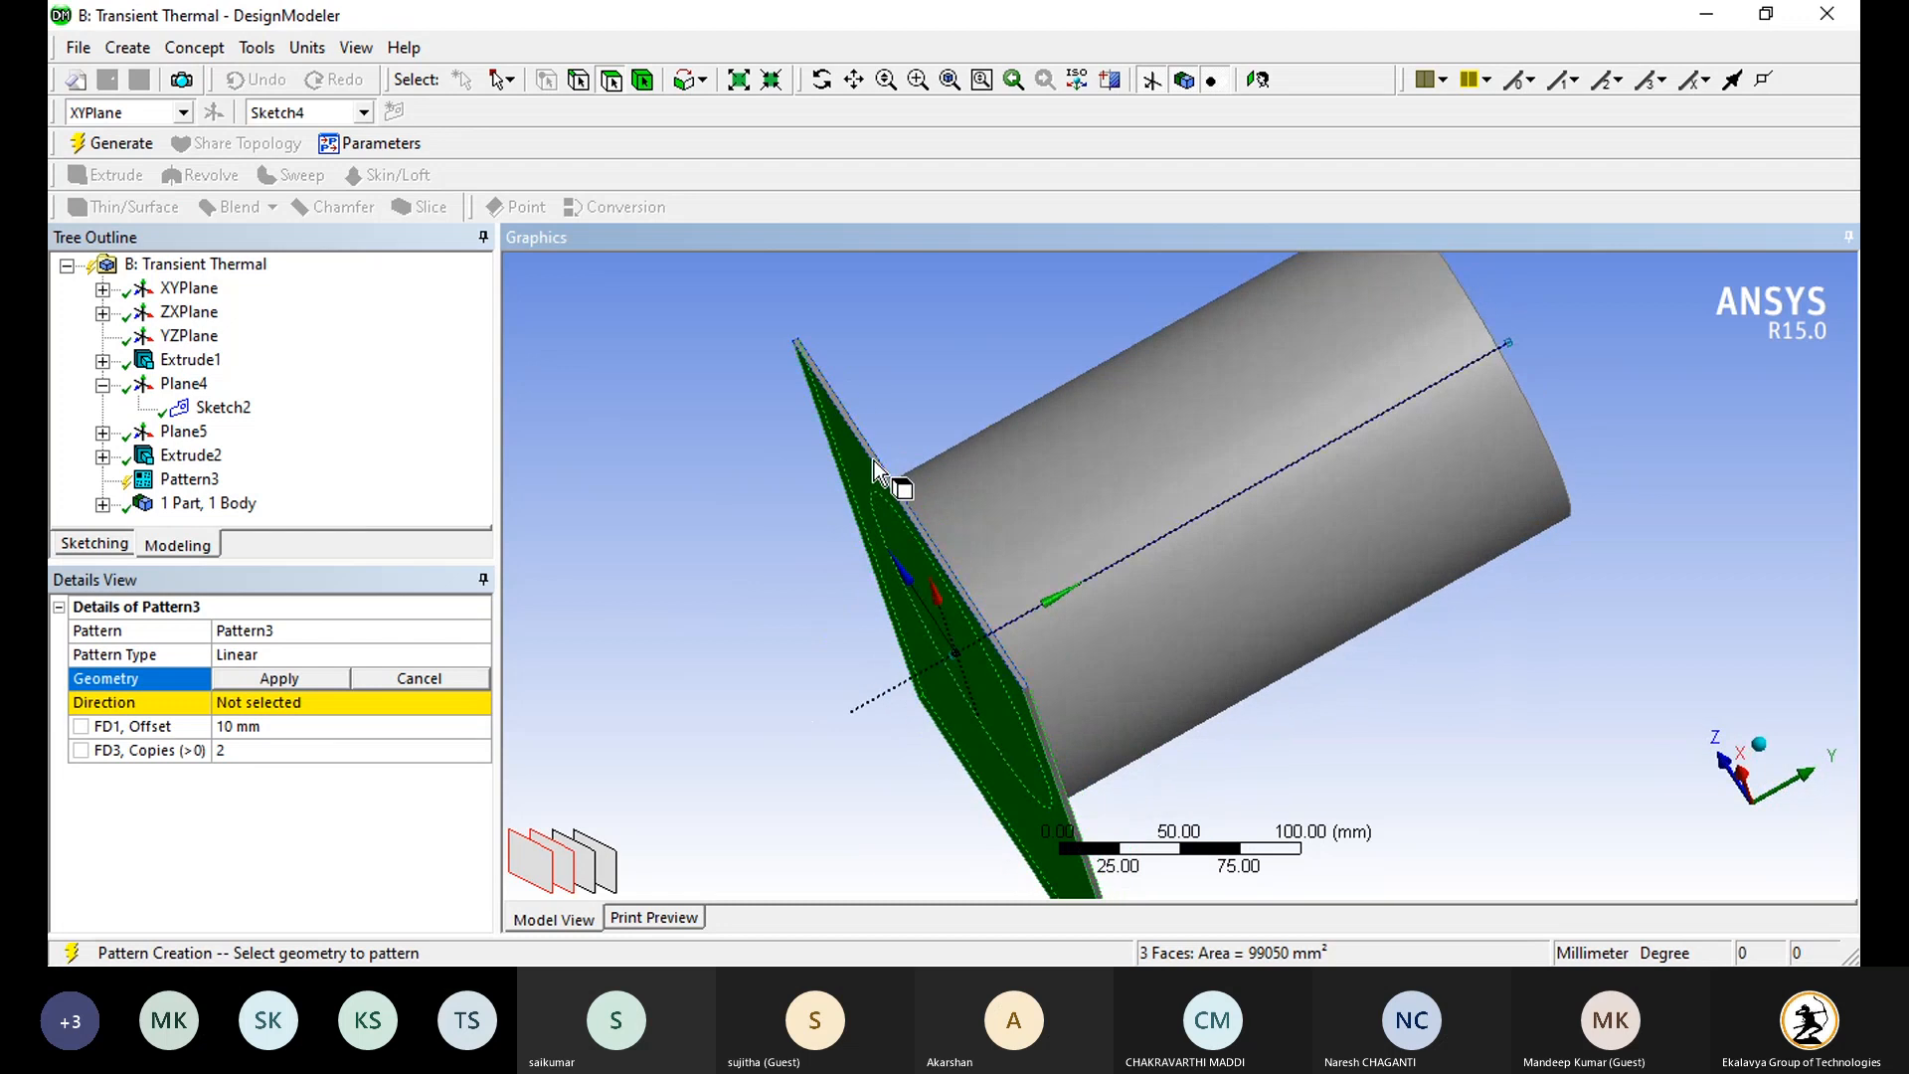
left_click(874, 461, "ctrl")
middle_click_drag(973, 607, 851, 449)
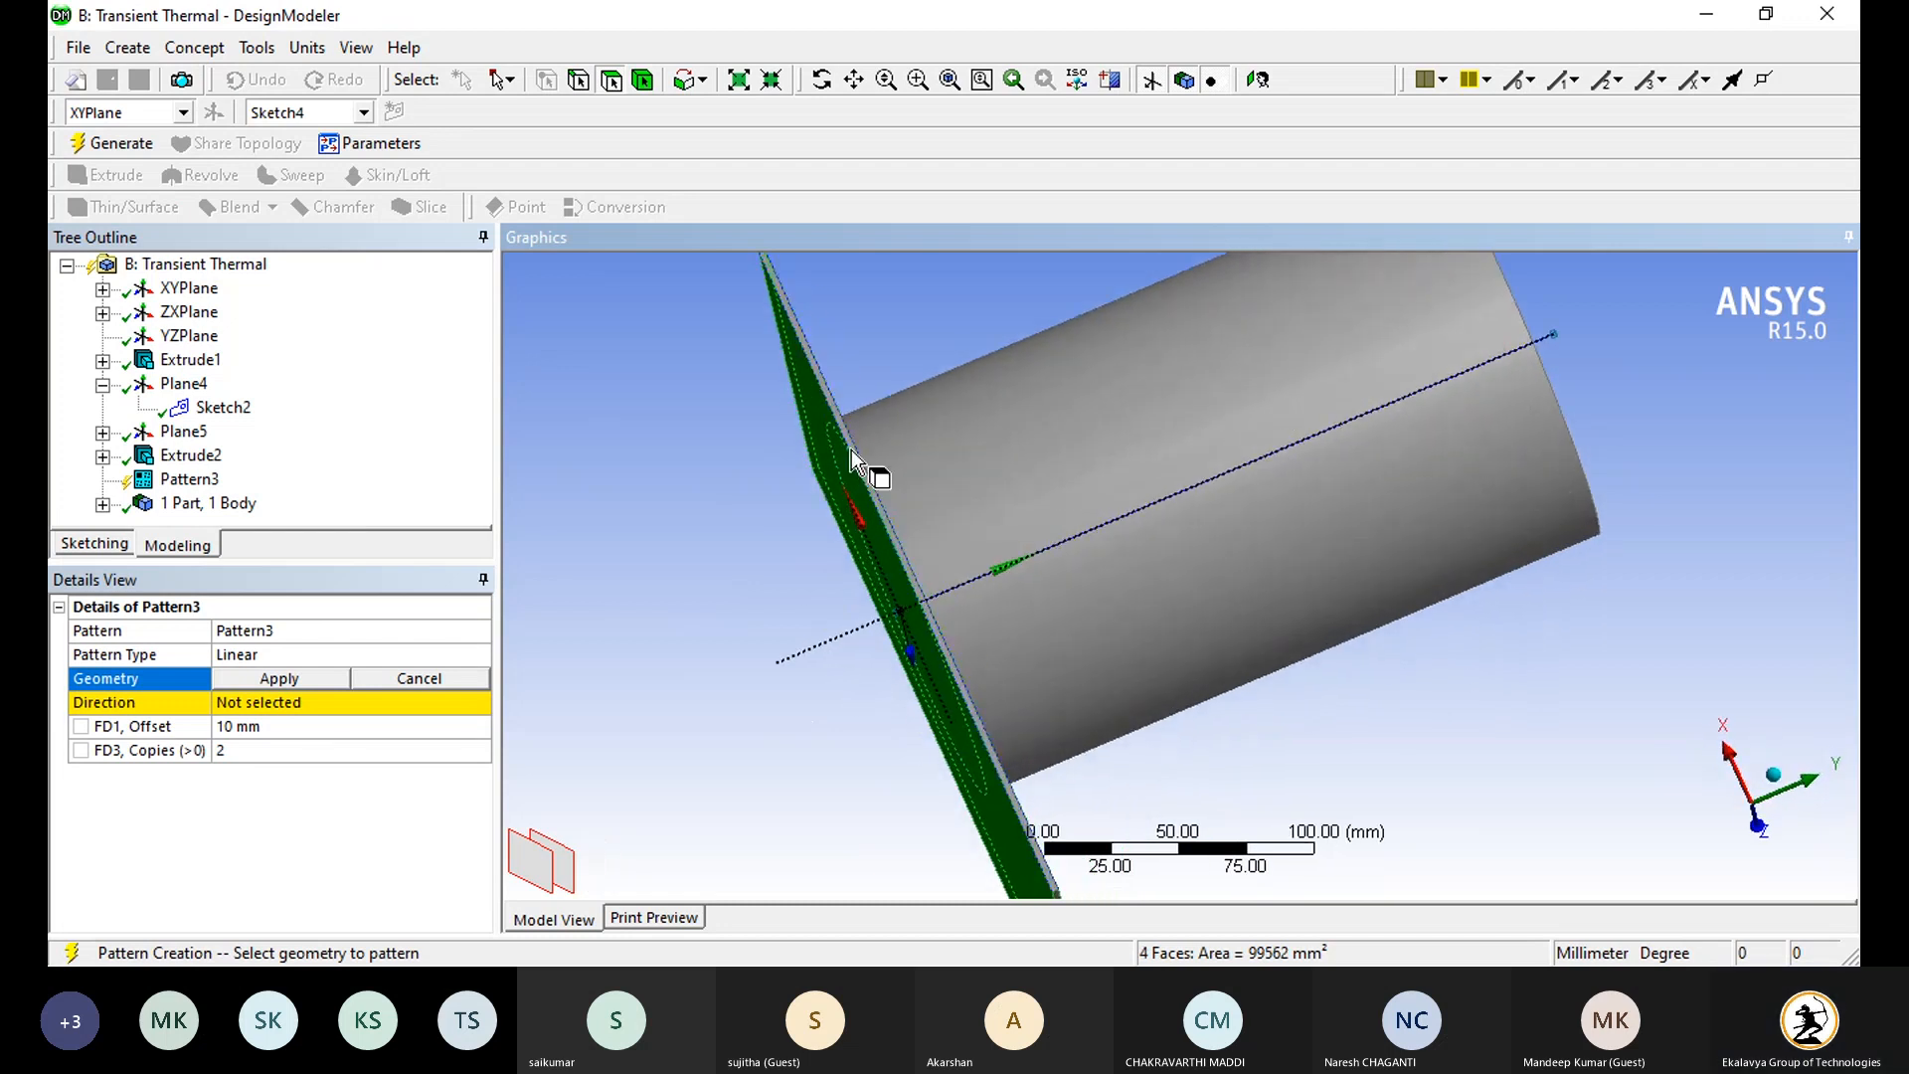
left_click(851, 449, "ctrl")
middle_click_drag(1137, 767, 773, 478)
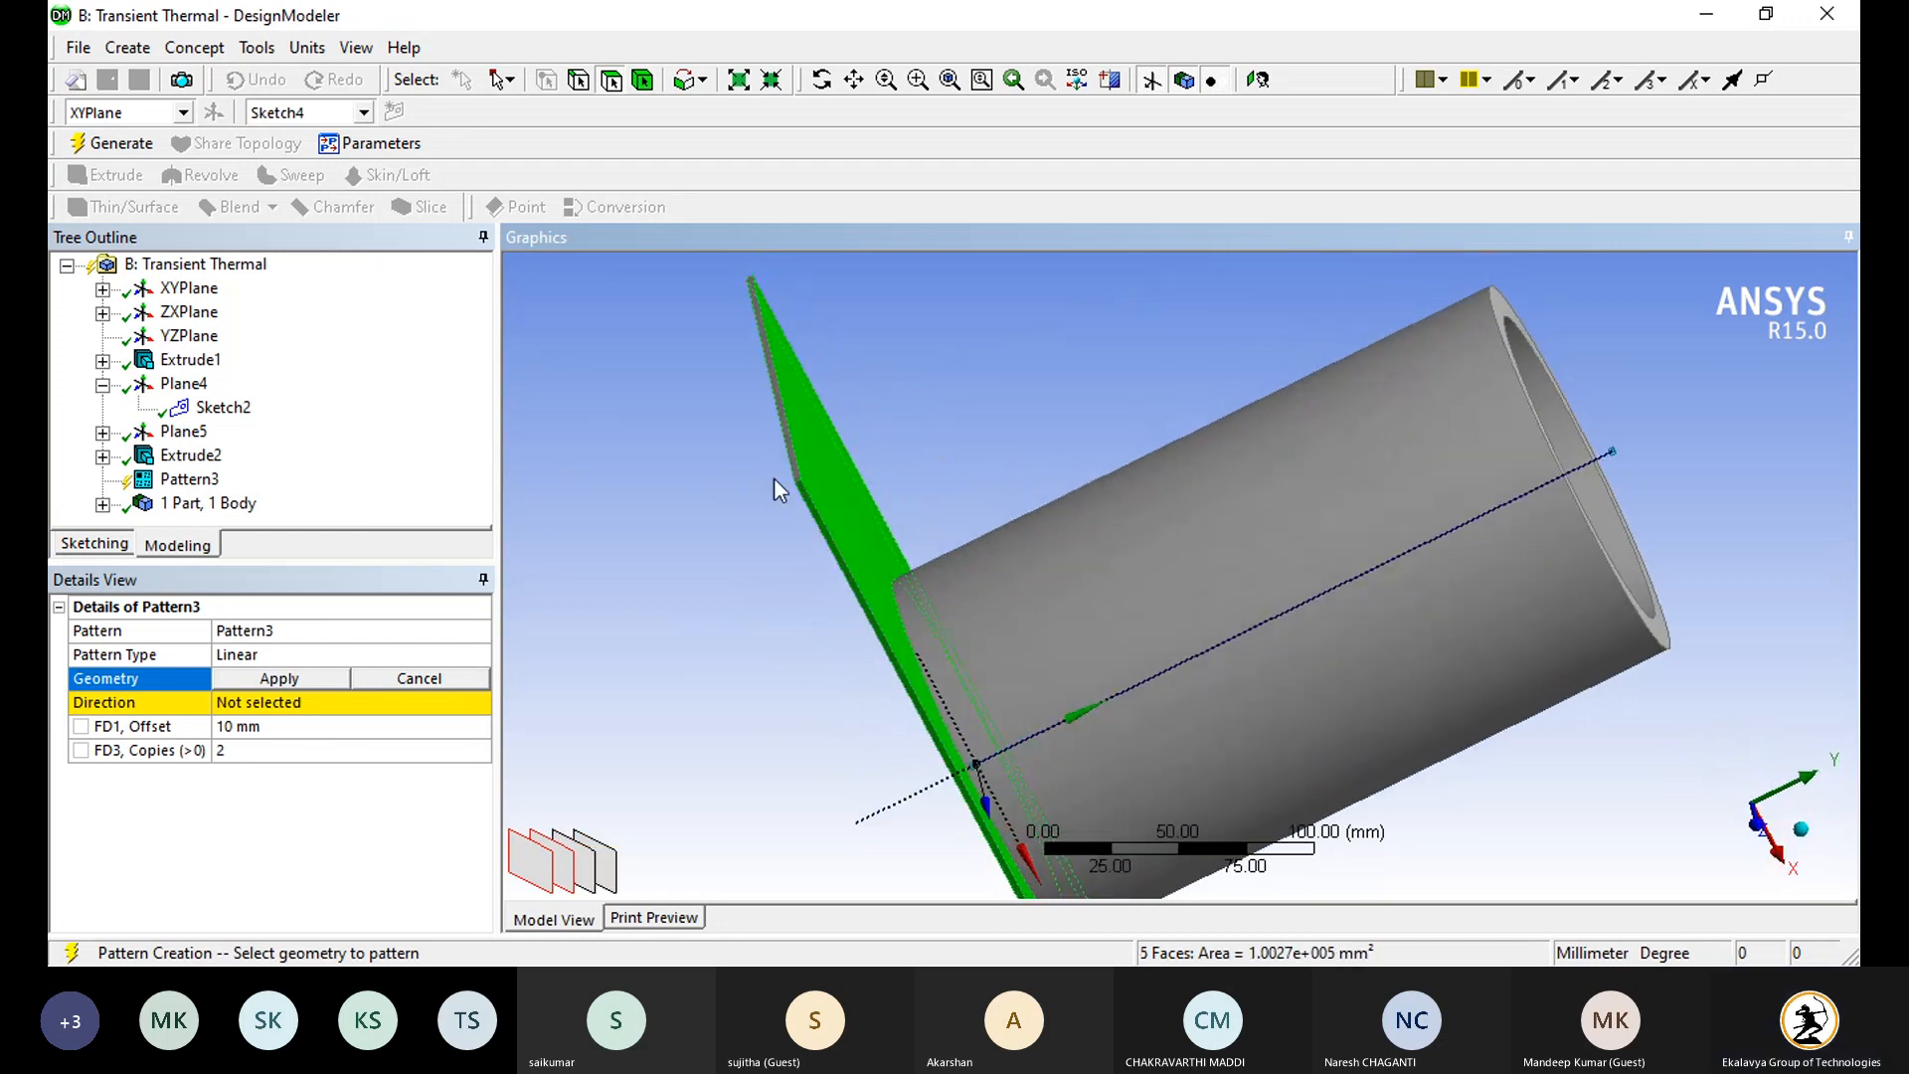
left_click(792, 461, "ctrl")
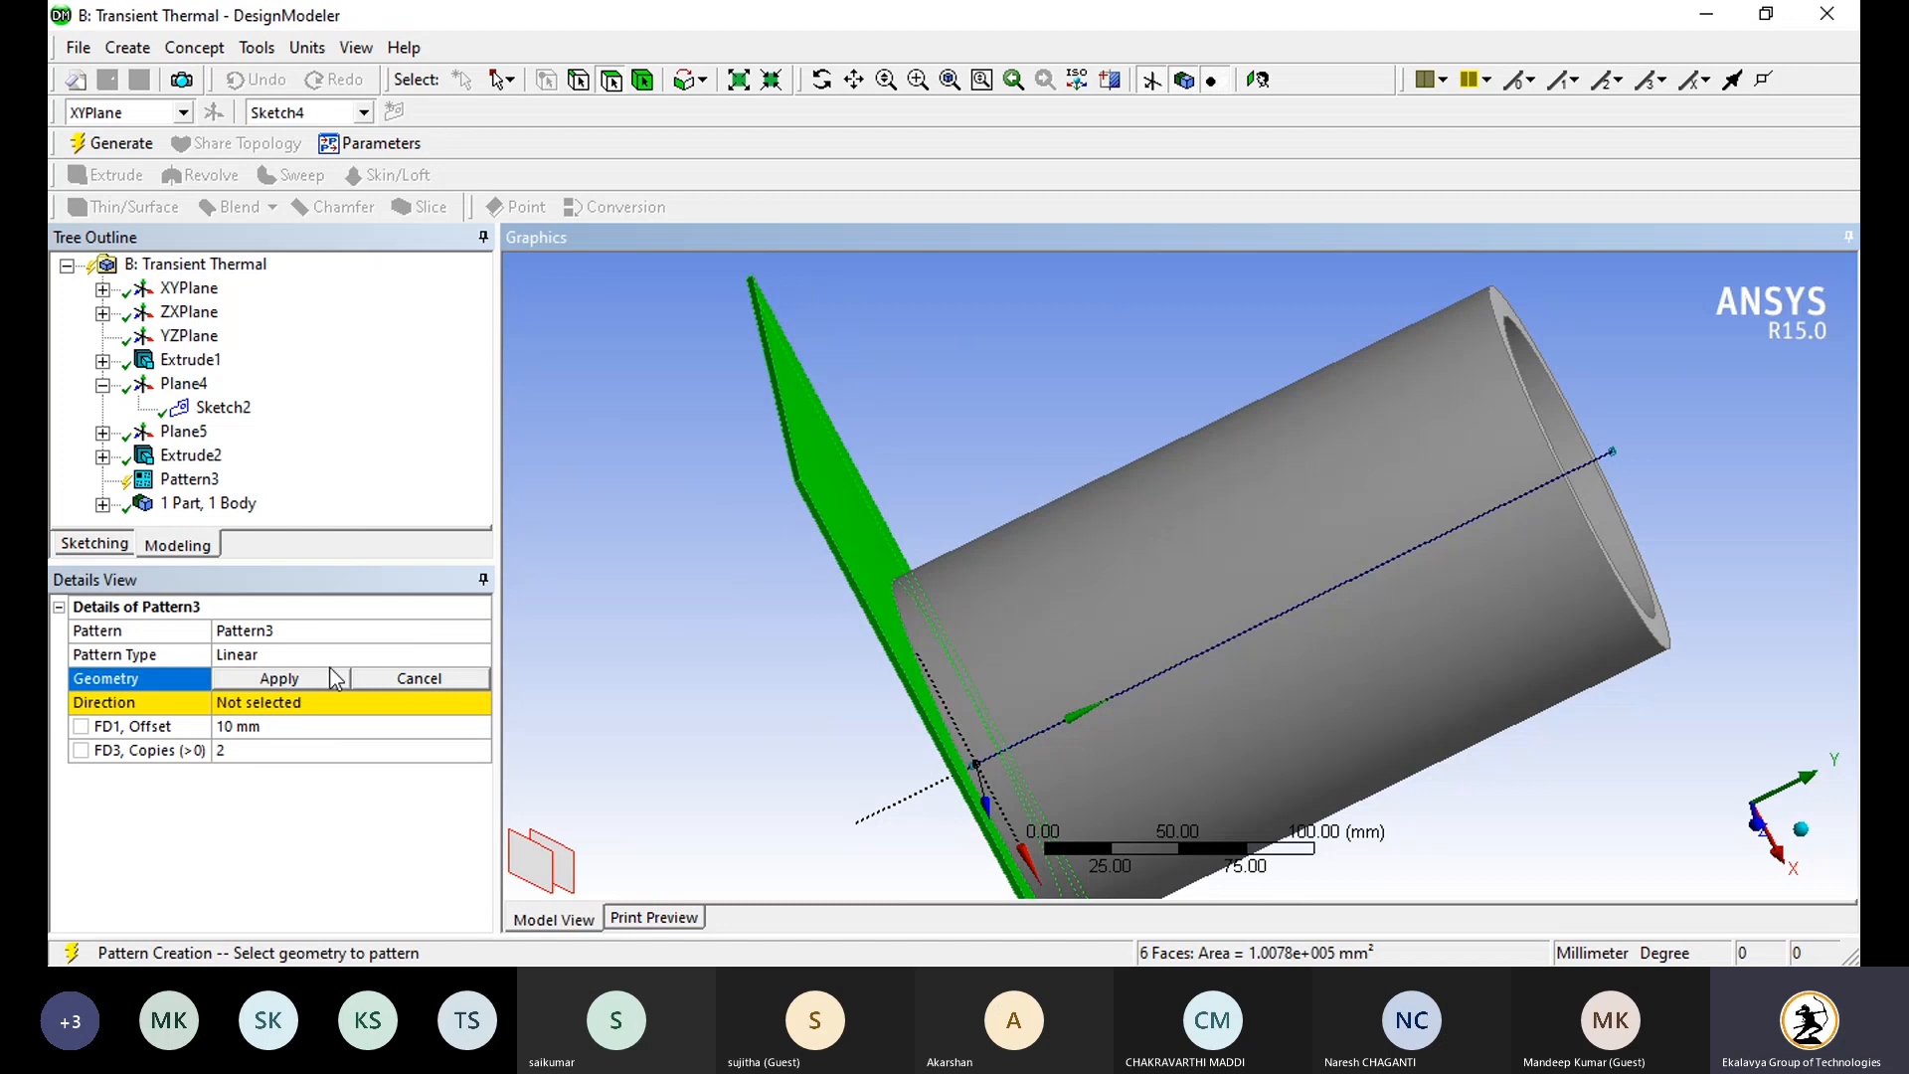
left_click(279, 678)
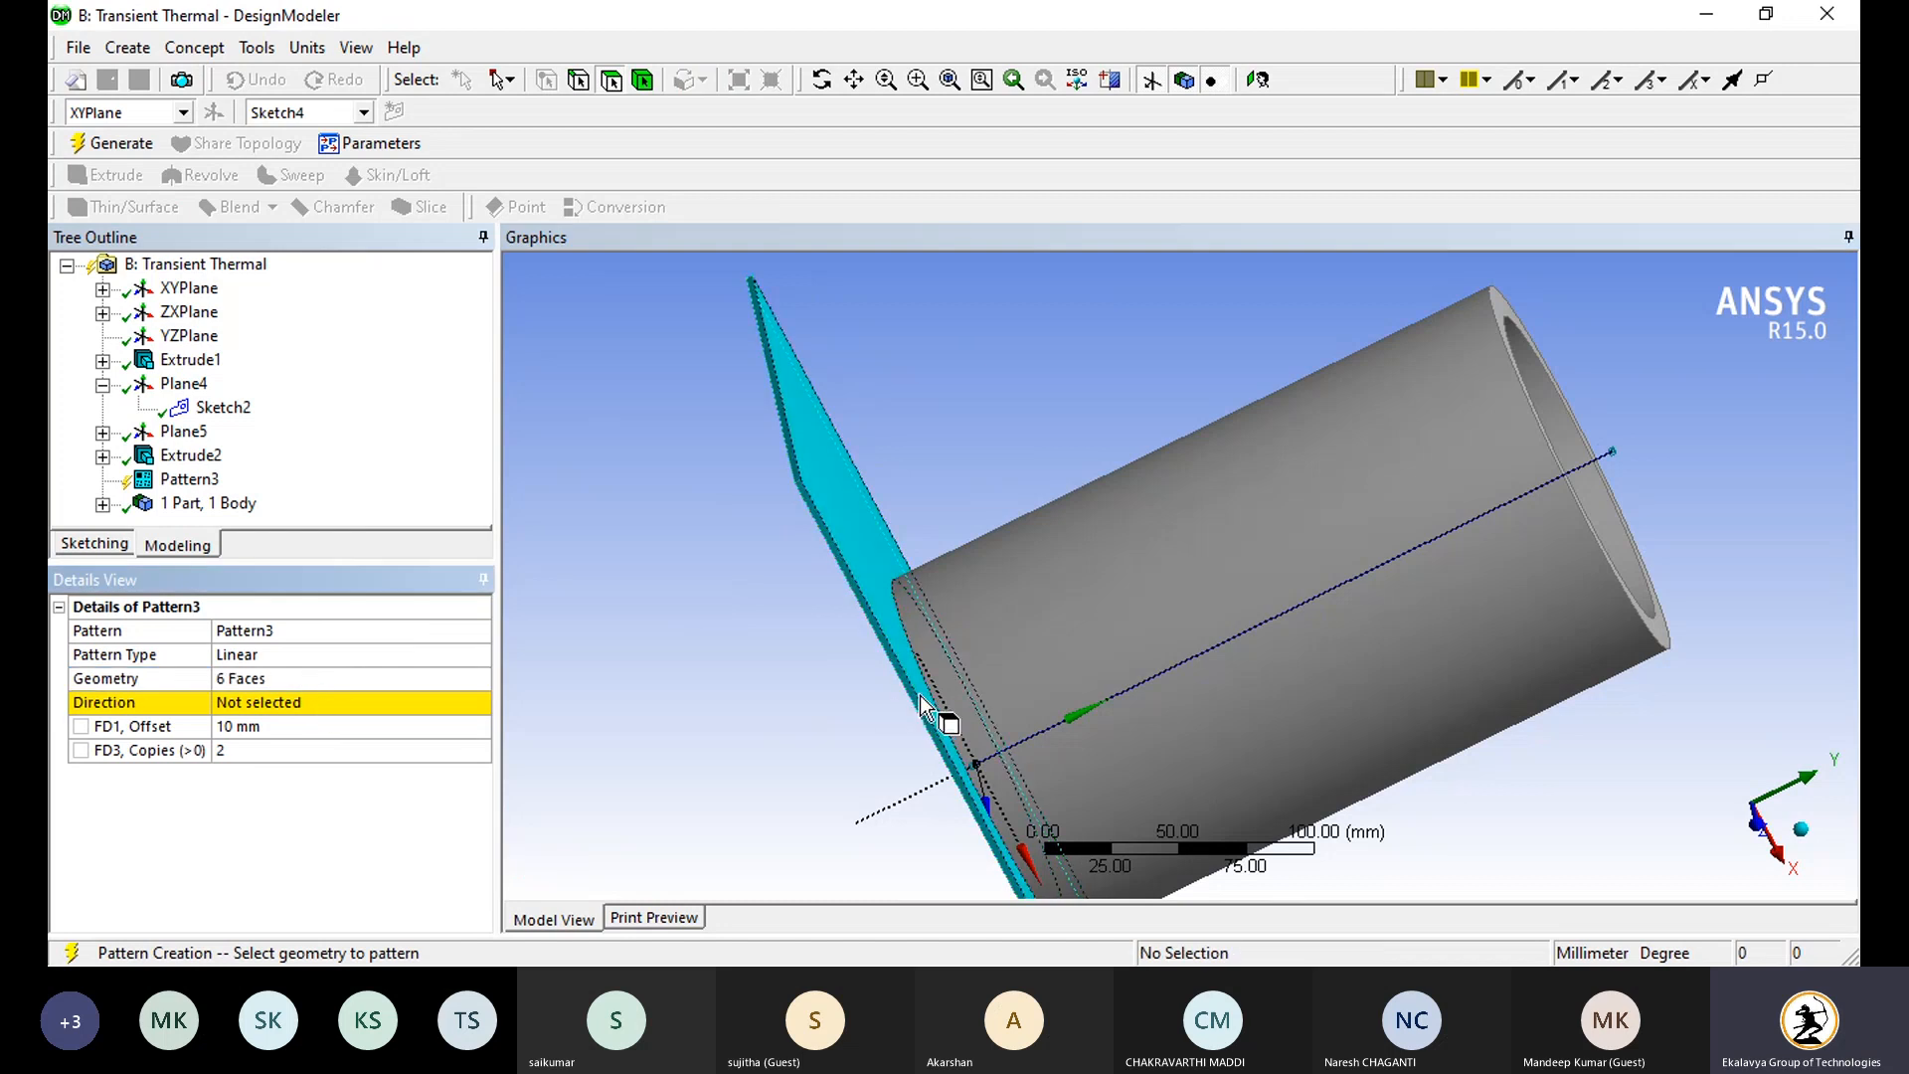
Step: Set the sketched centre line along the tube as the linear pattern's direction, with its sense reversed
scroll(921, 695, "down", 1)
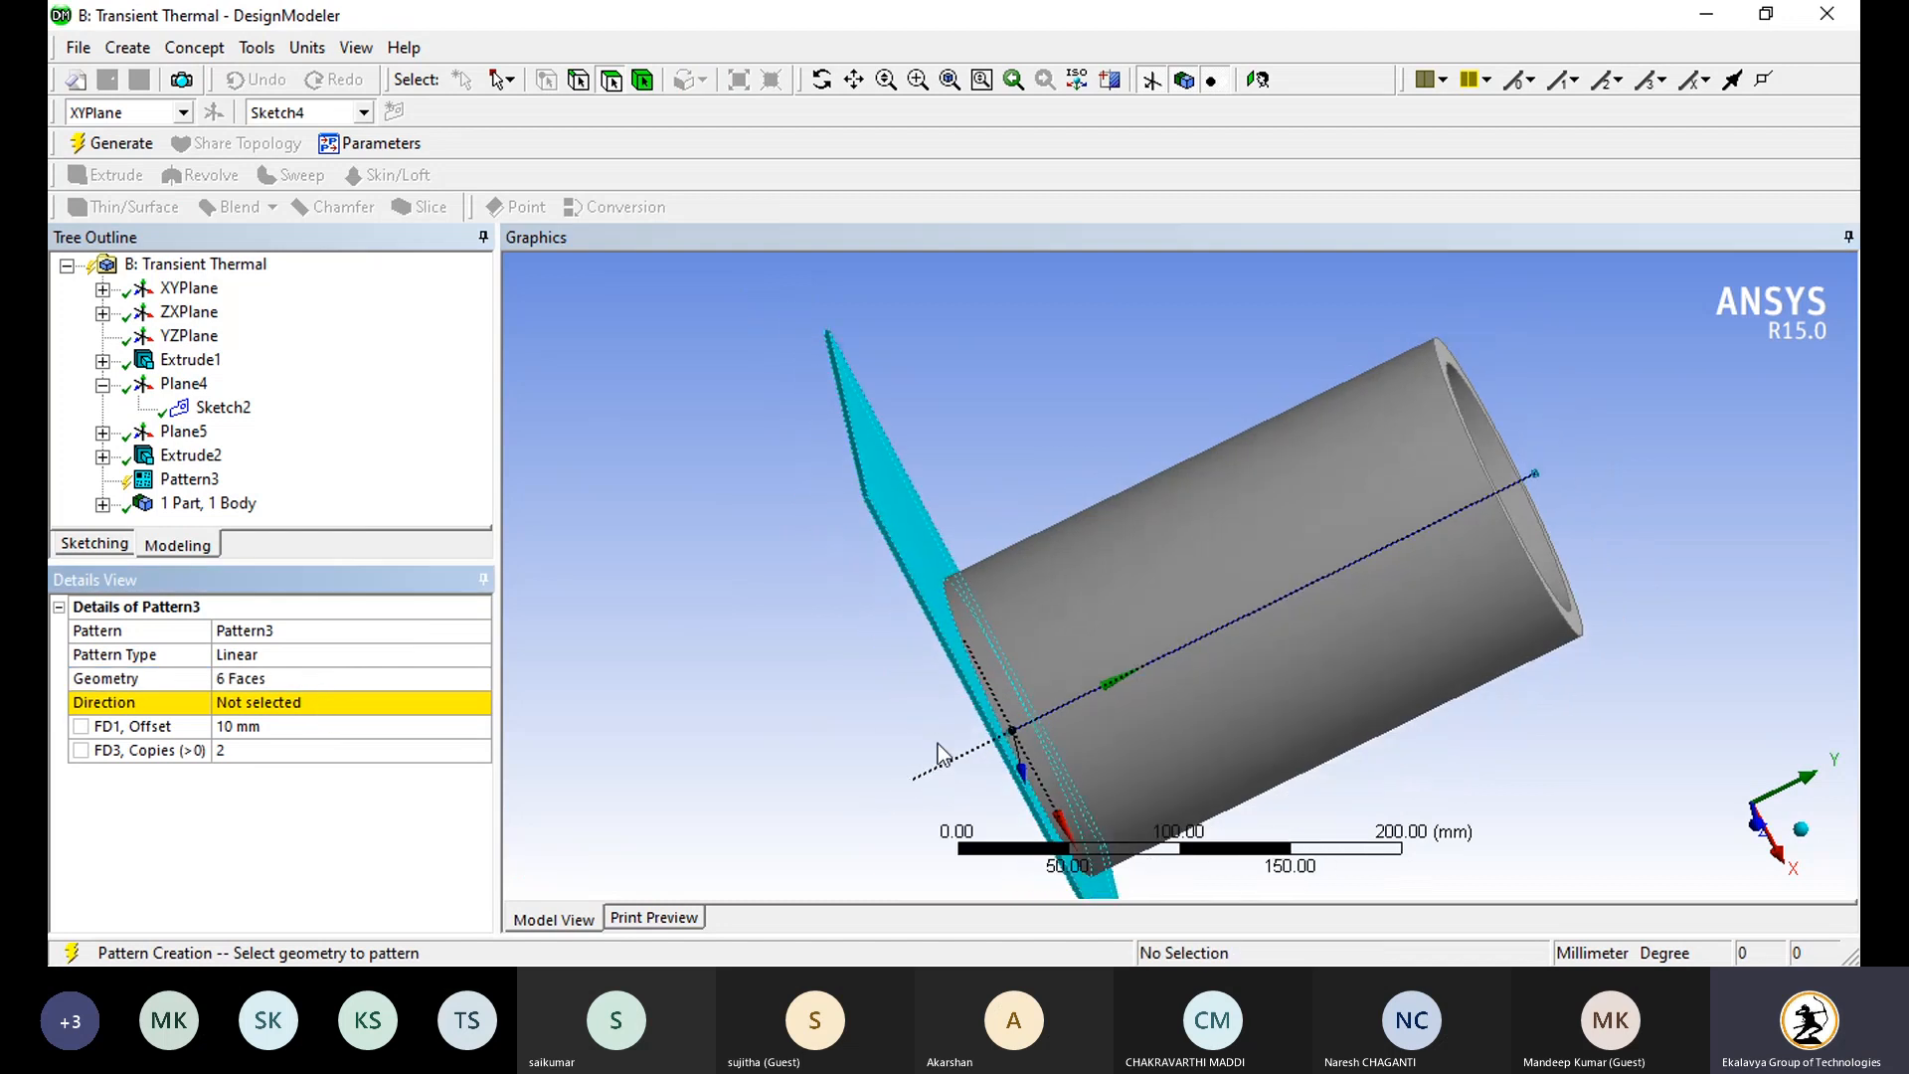
left_click(295, 703)
left_click(1304, 581)
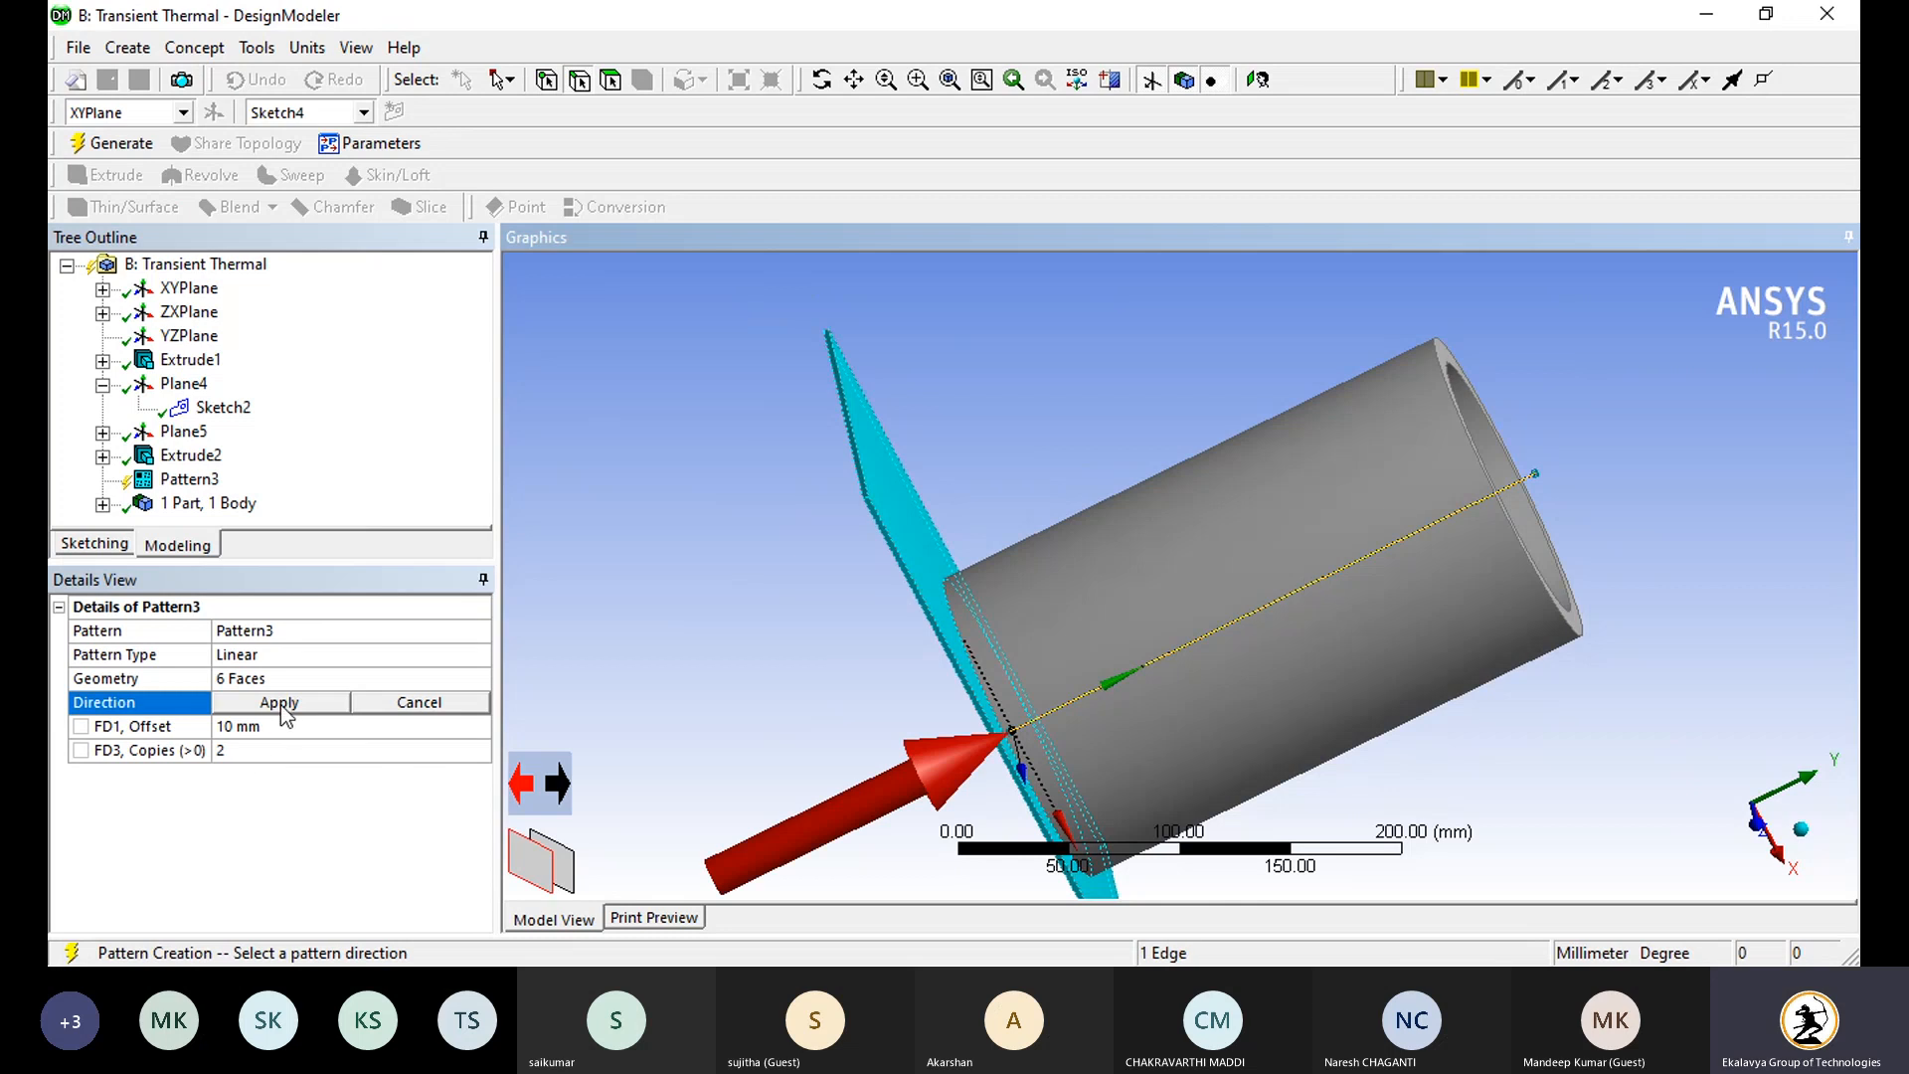
left_click(523, 786)
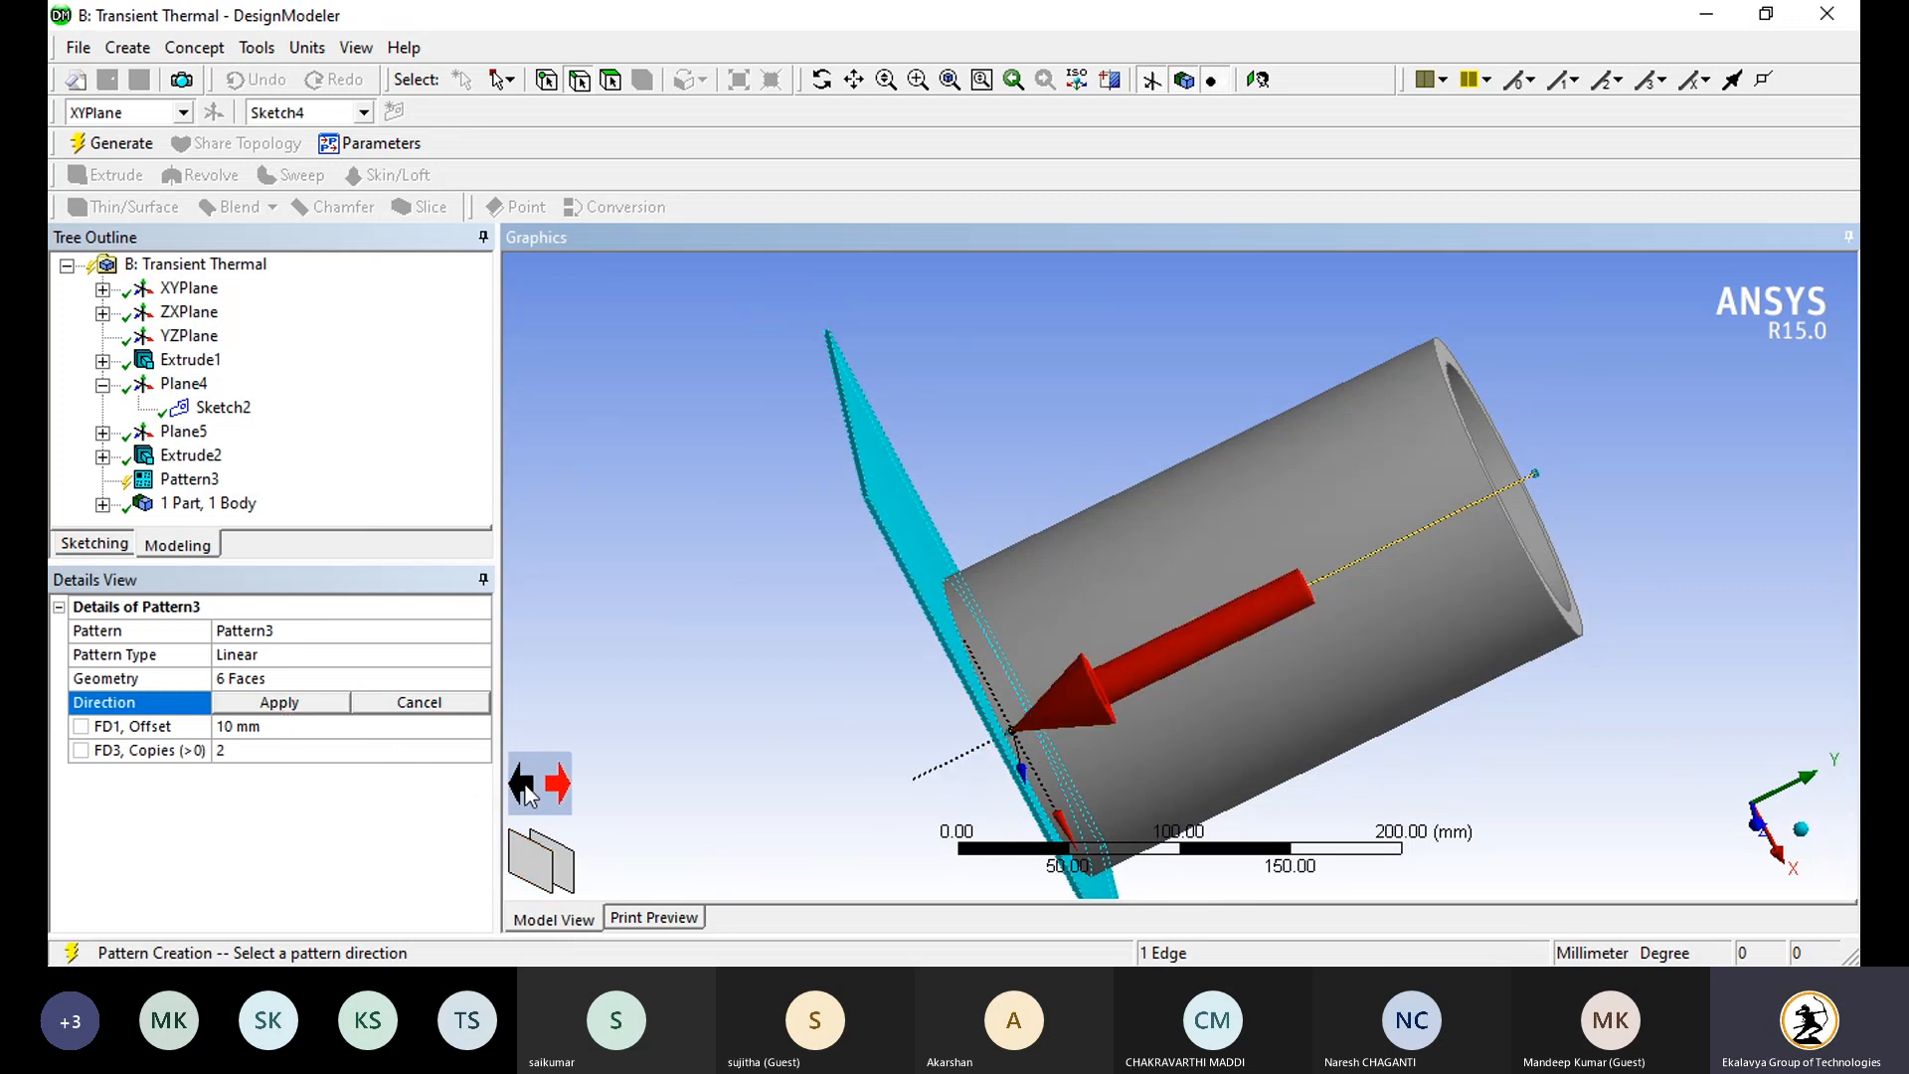
left_click(286, 703)
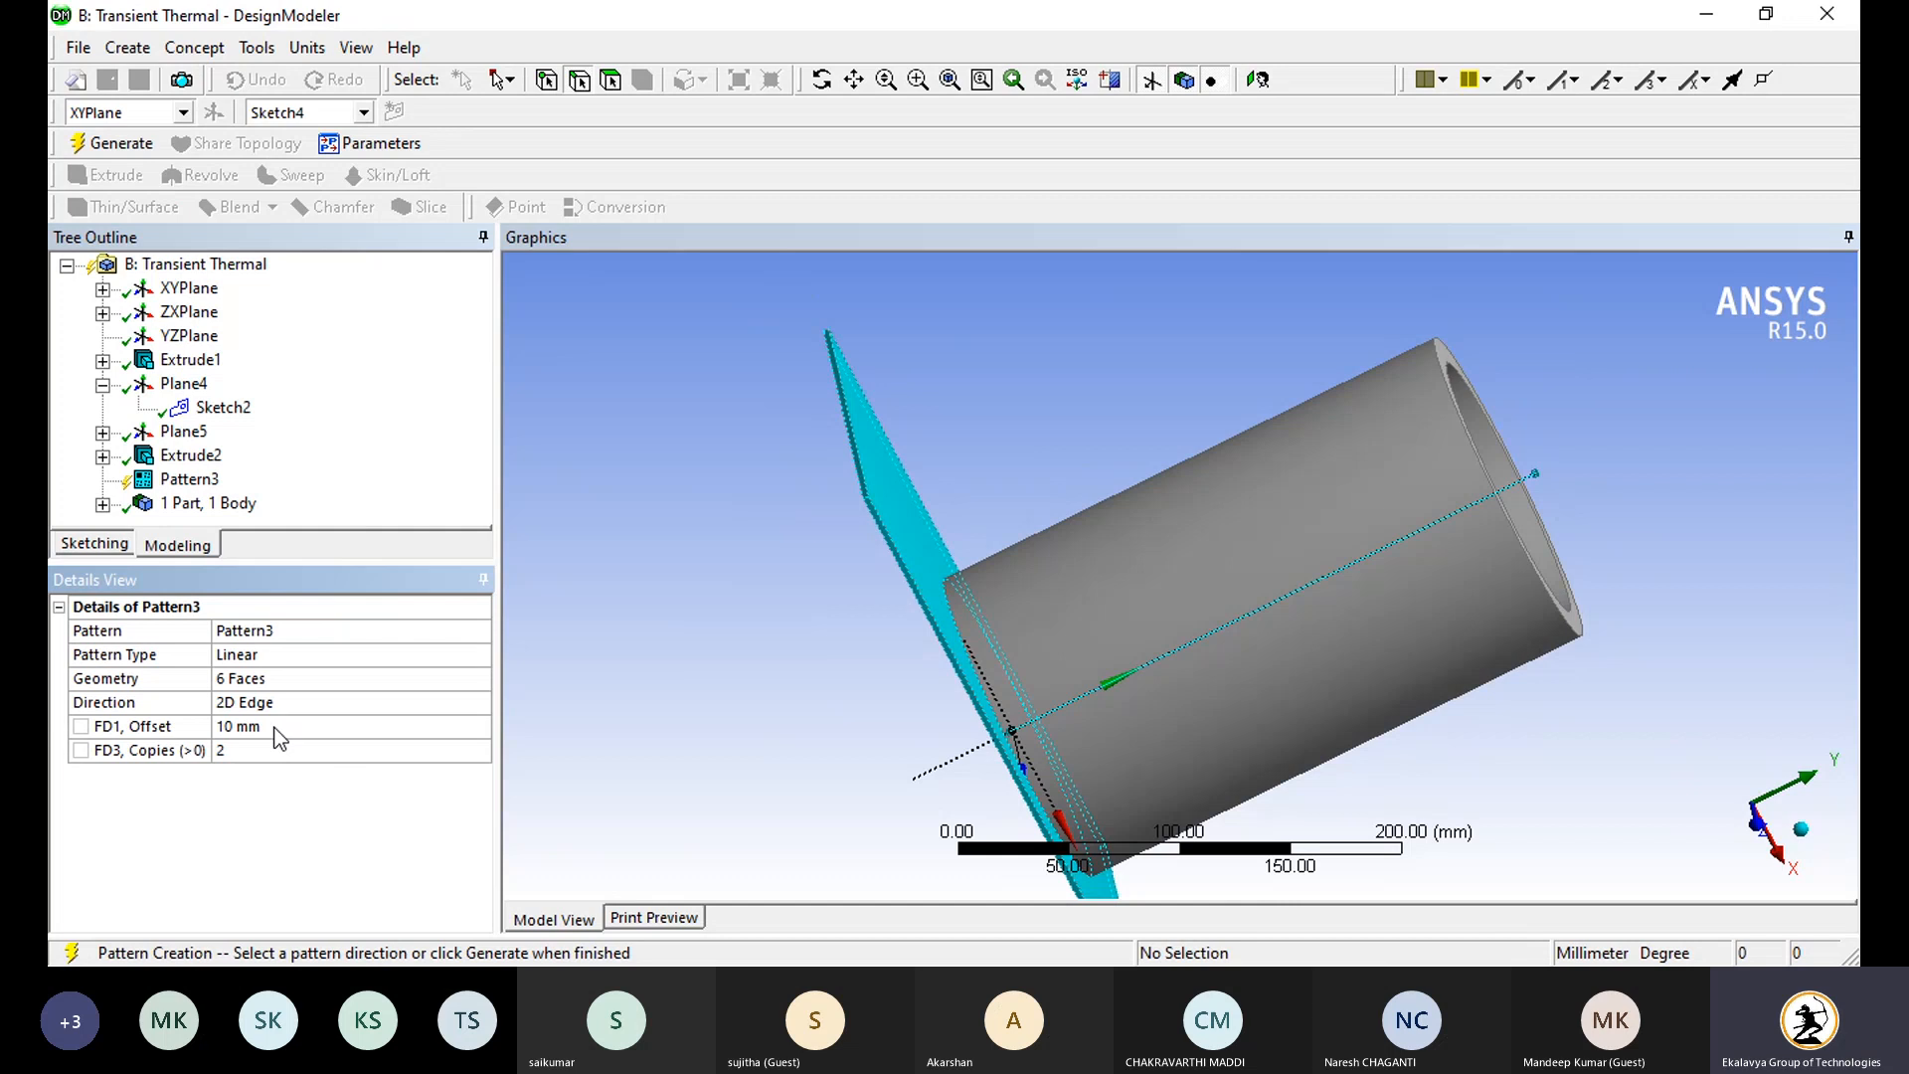
Step: Set the pattern offset to 100 mm and try to generate the linear pattern with 2 copies
left_click(276, 726)
type("100")
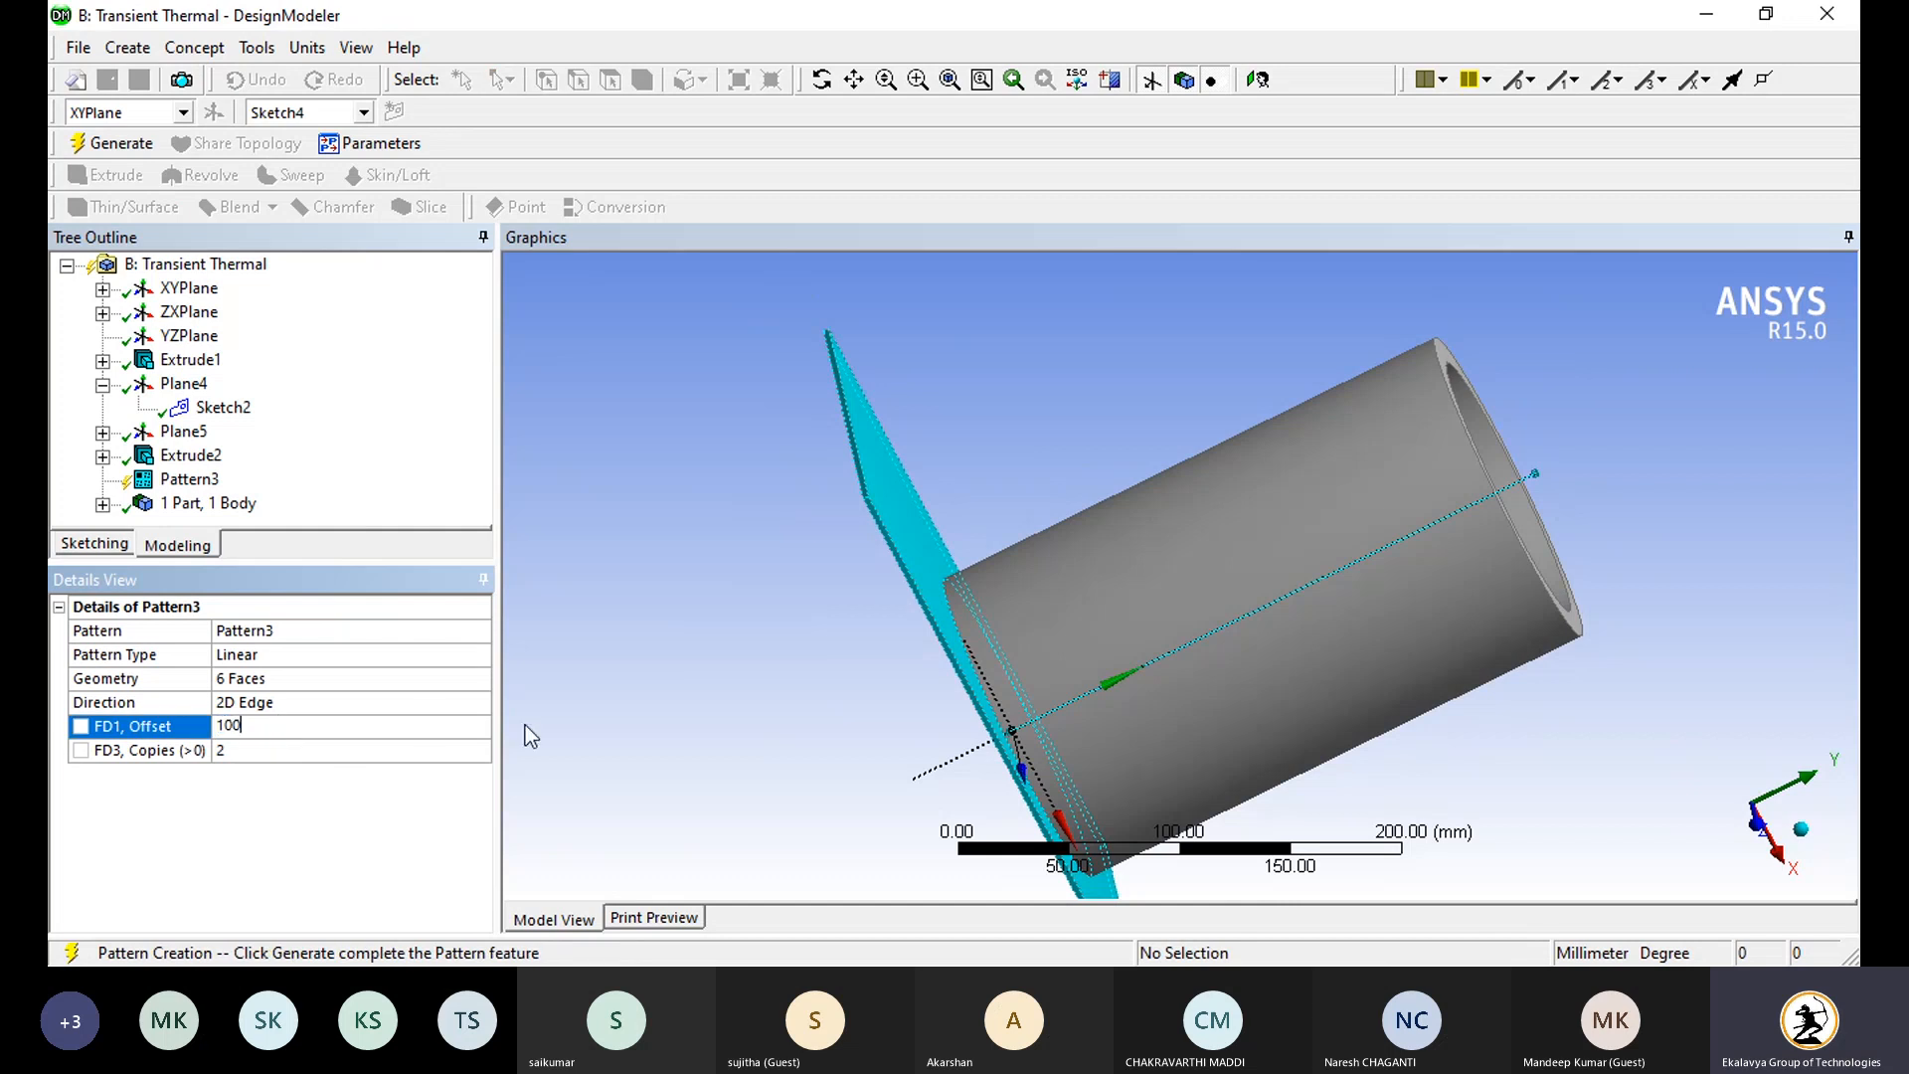
key("Return")
left_click(268, 752)
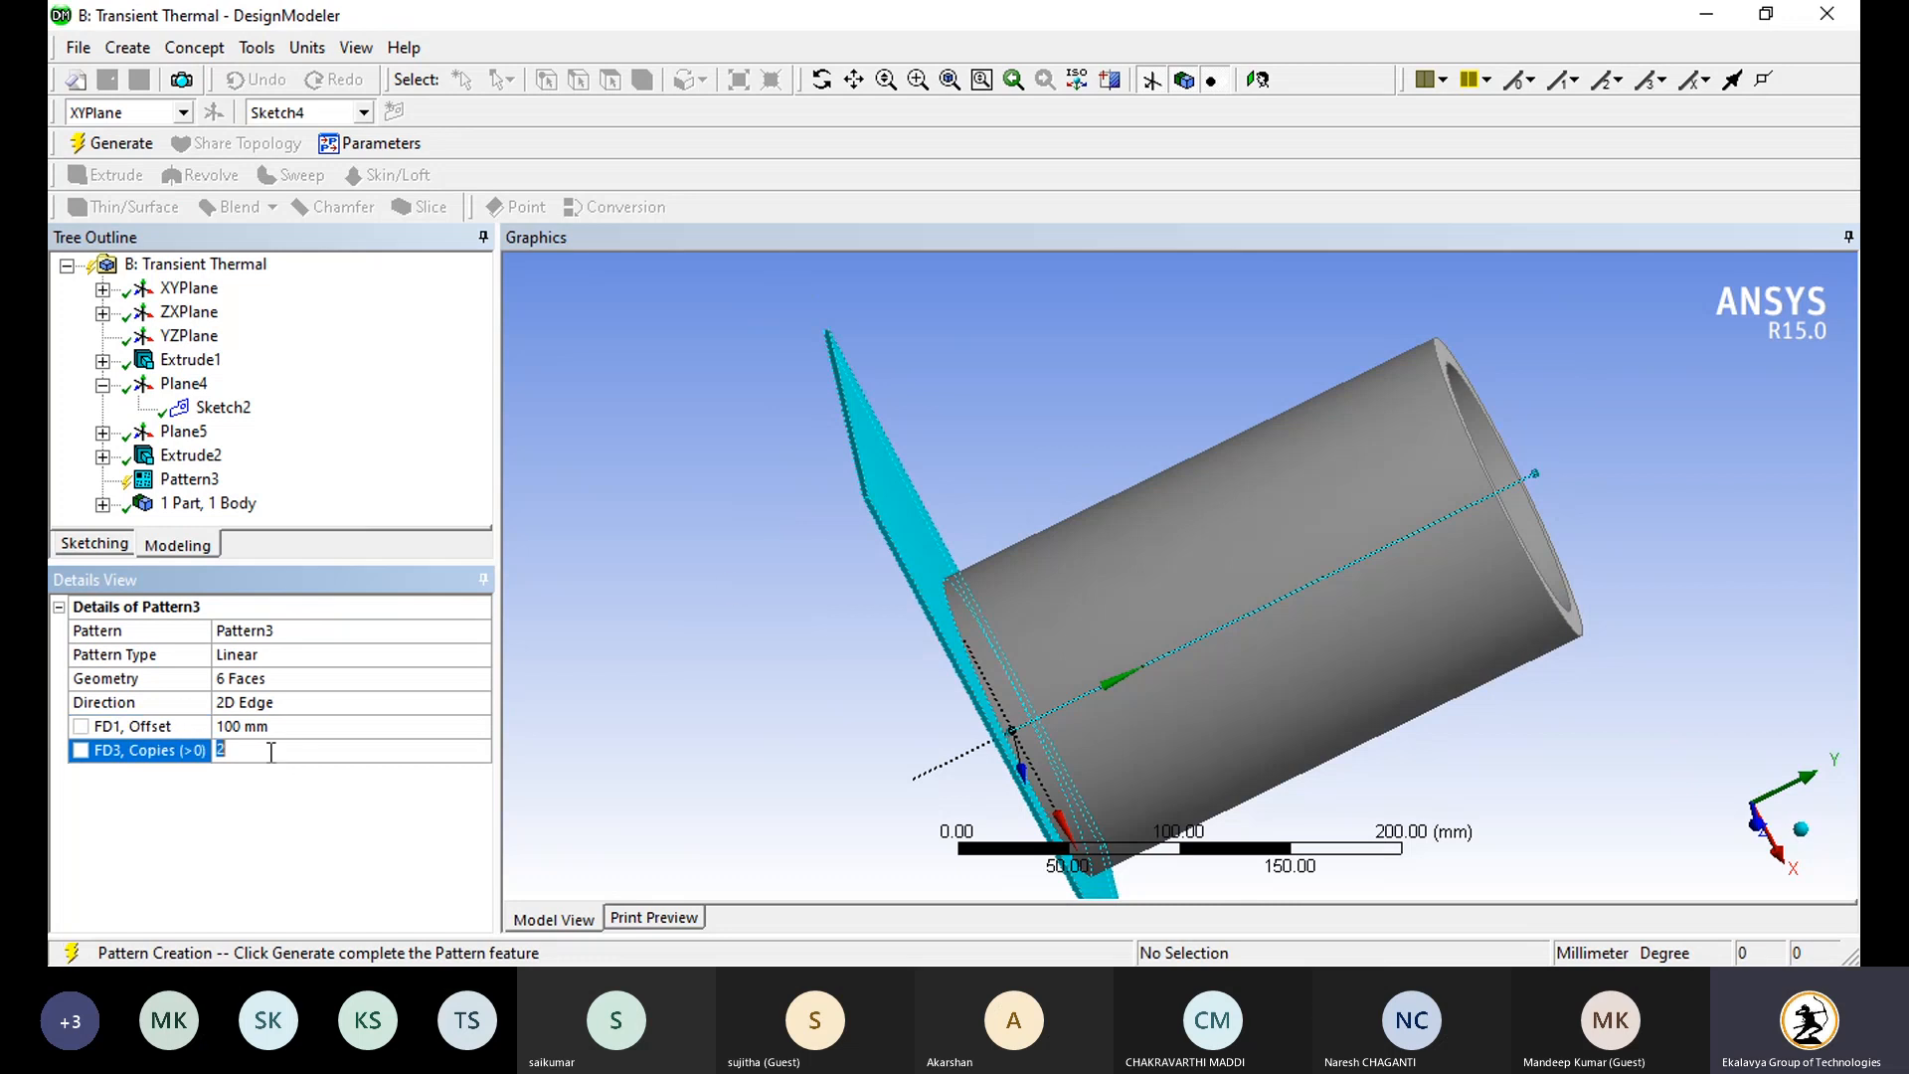
left_click(124, 142)
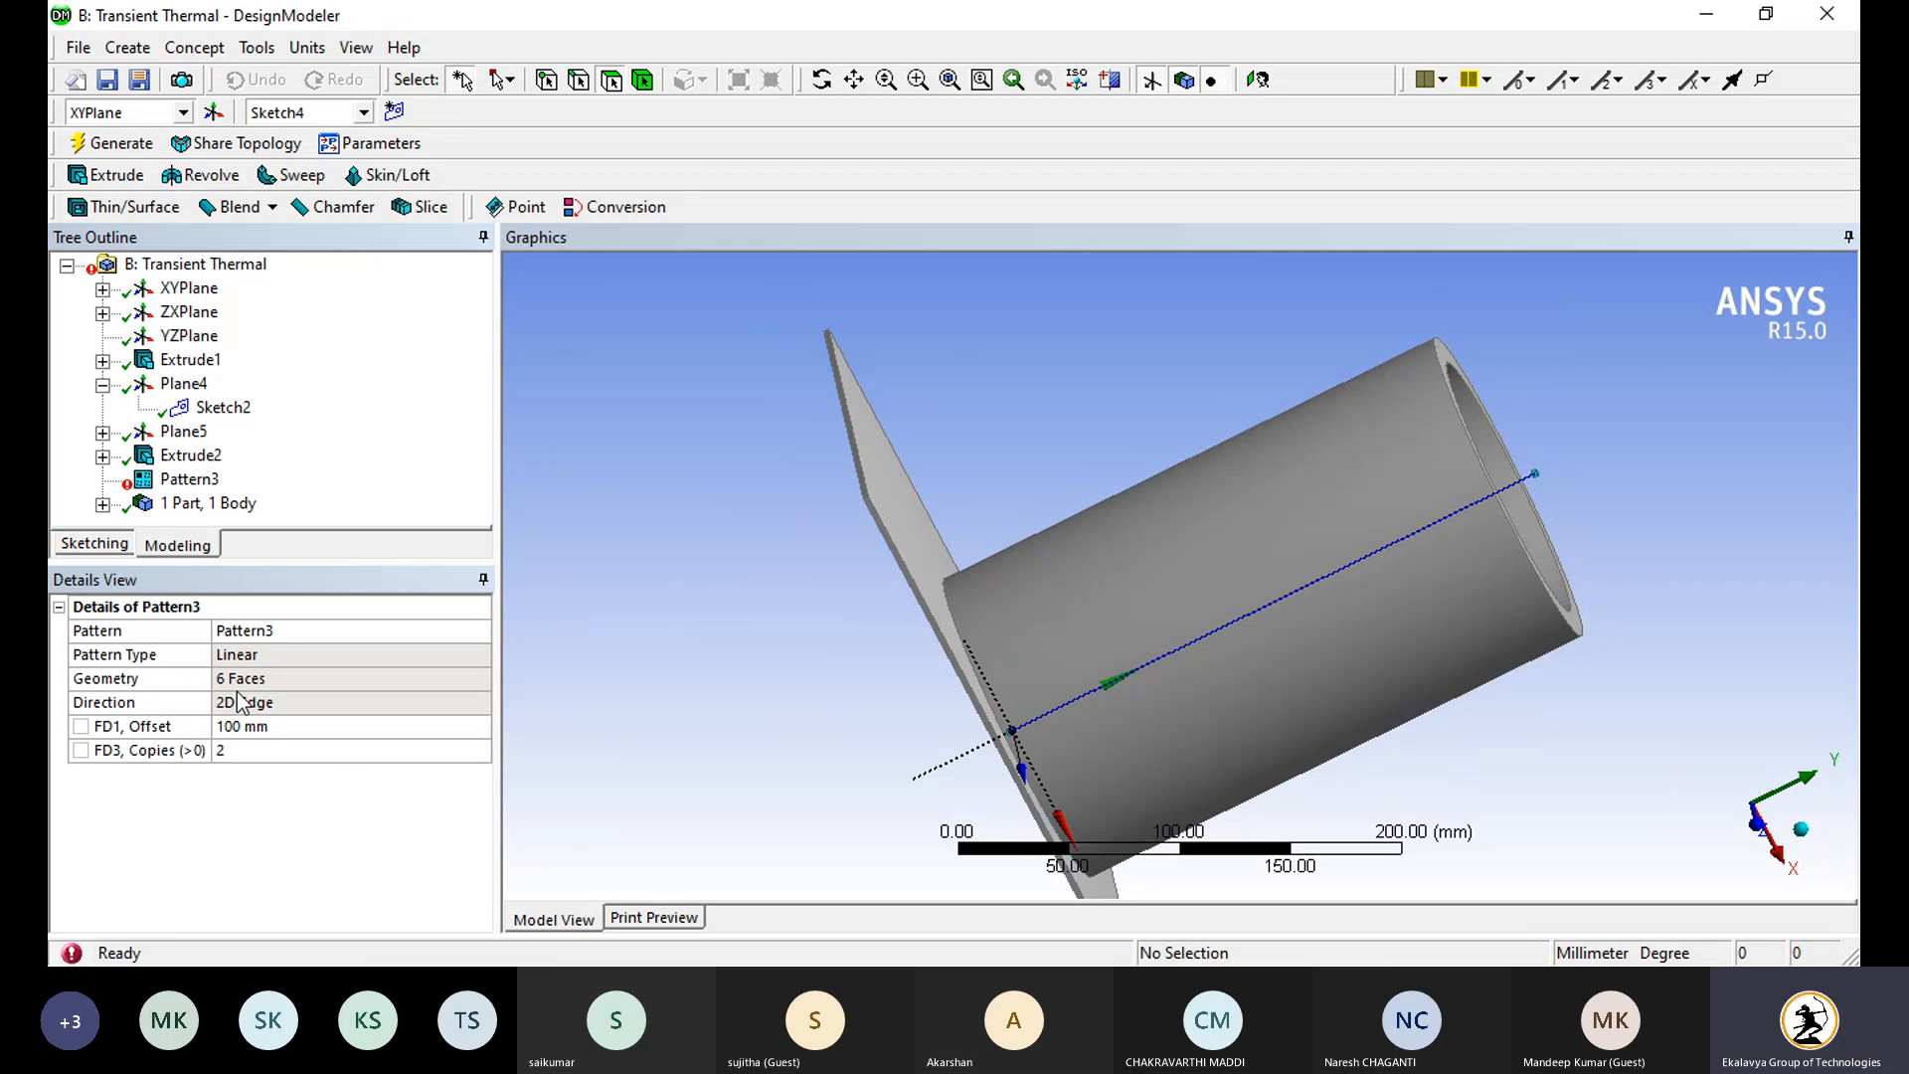
Step: Delete the Pattern3 feature from the model and start a new pattern feature
left_click(256, 654)
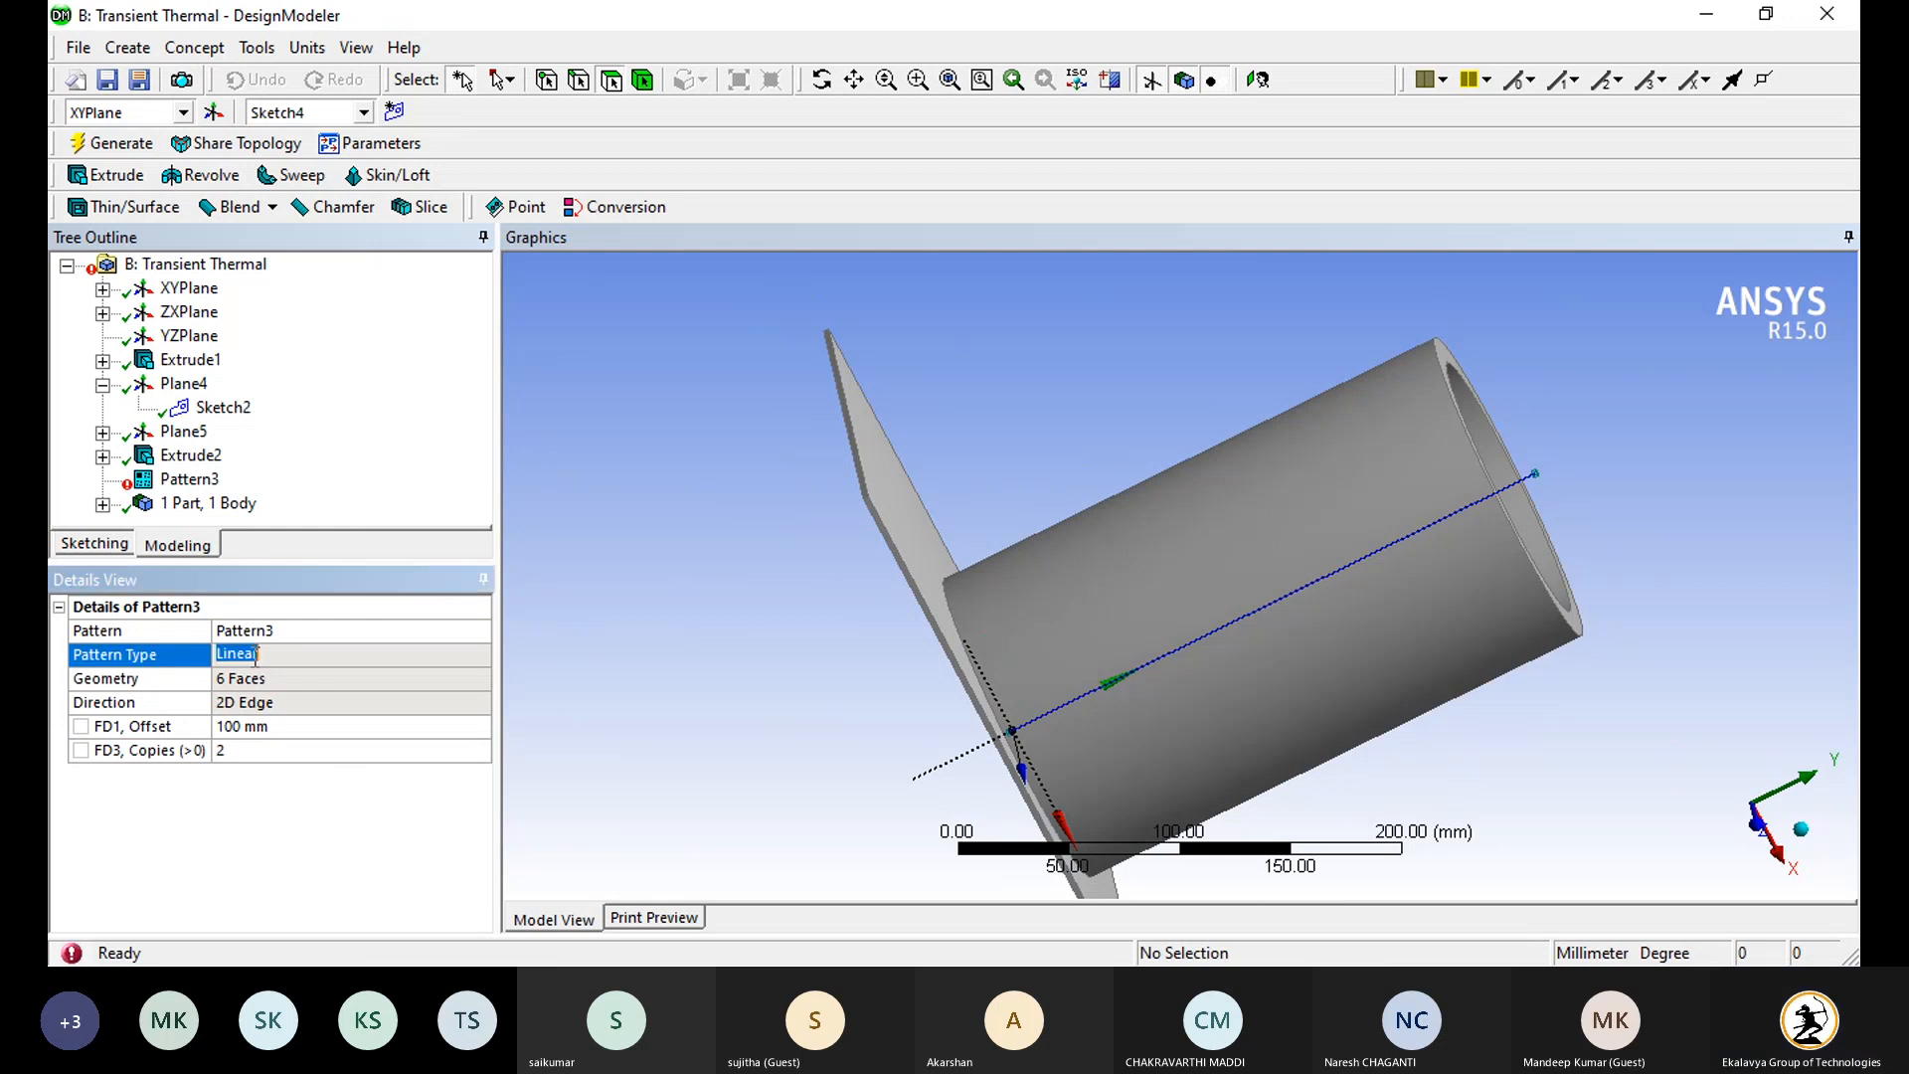
left_click(278, 702)
left_click(203, 481)
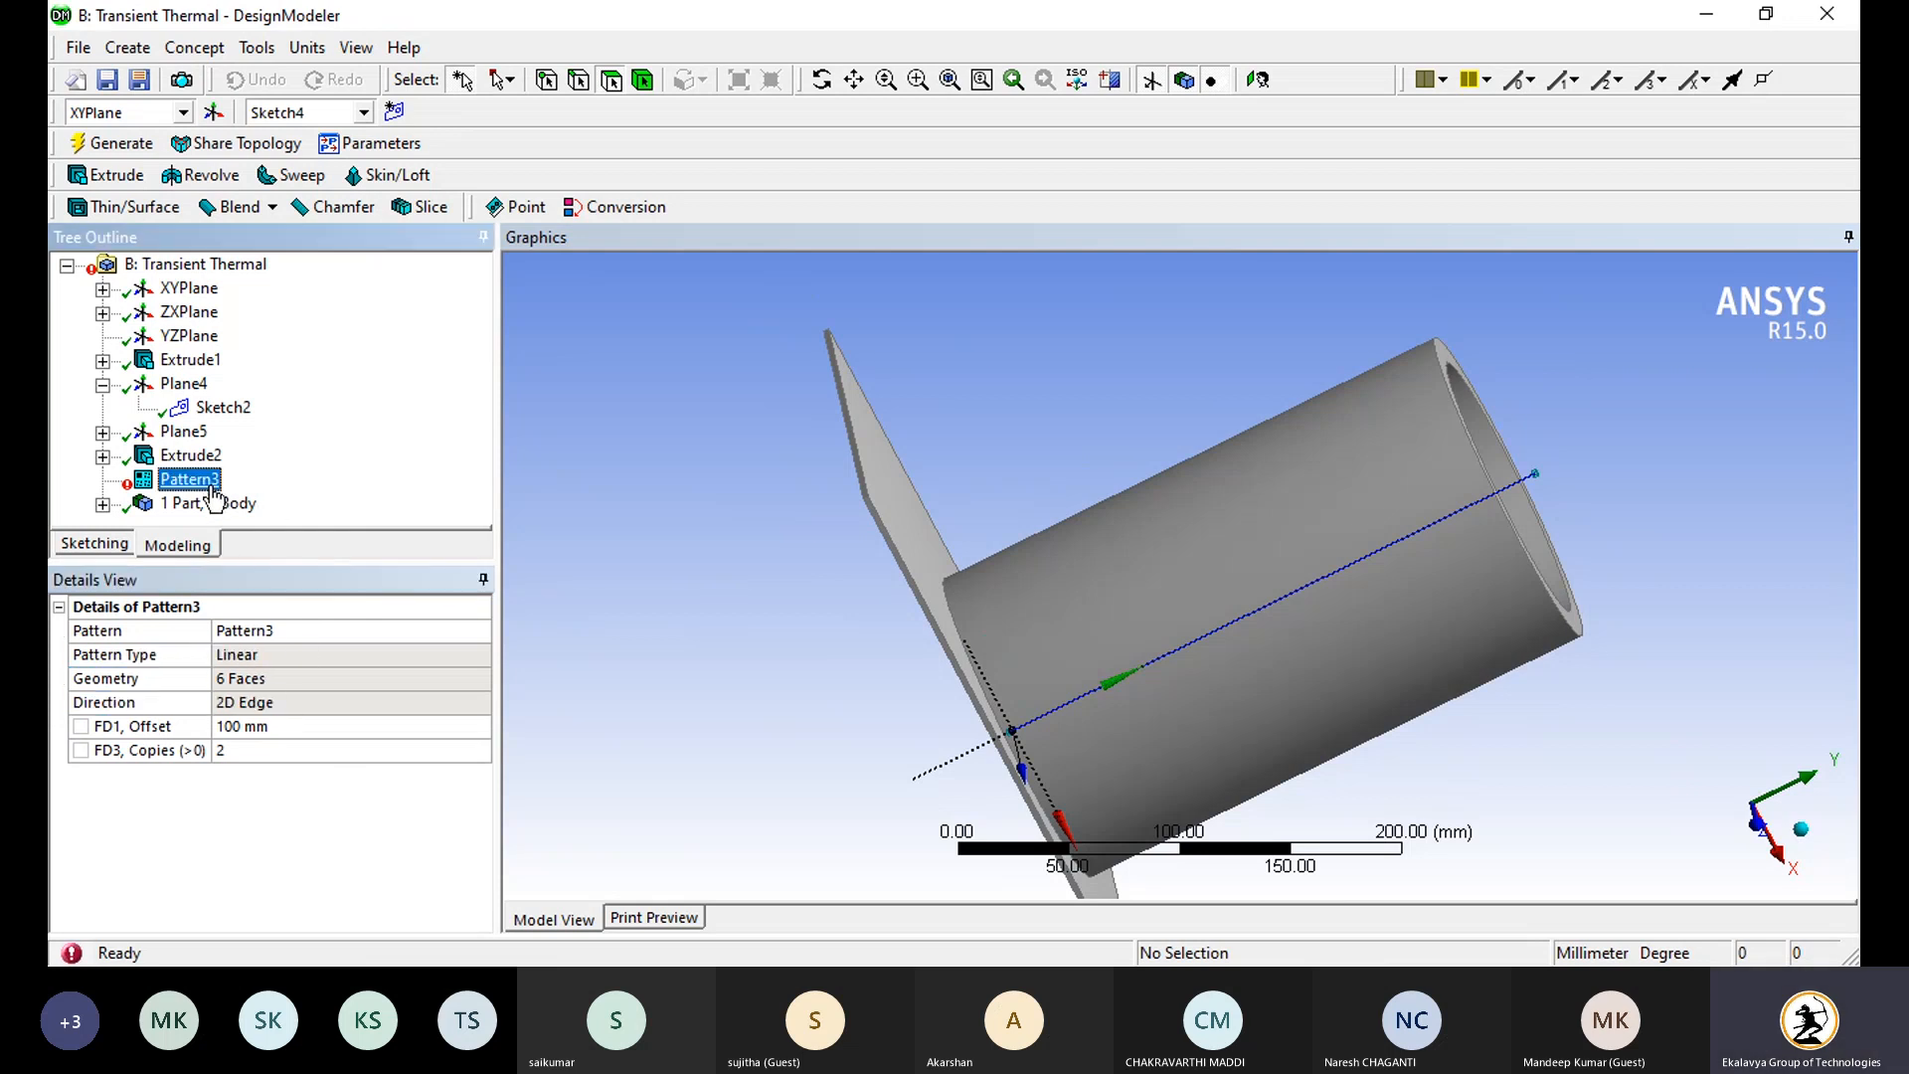
right_click(213, 484)
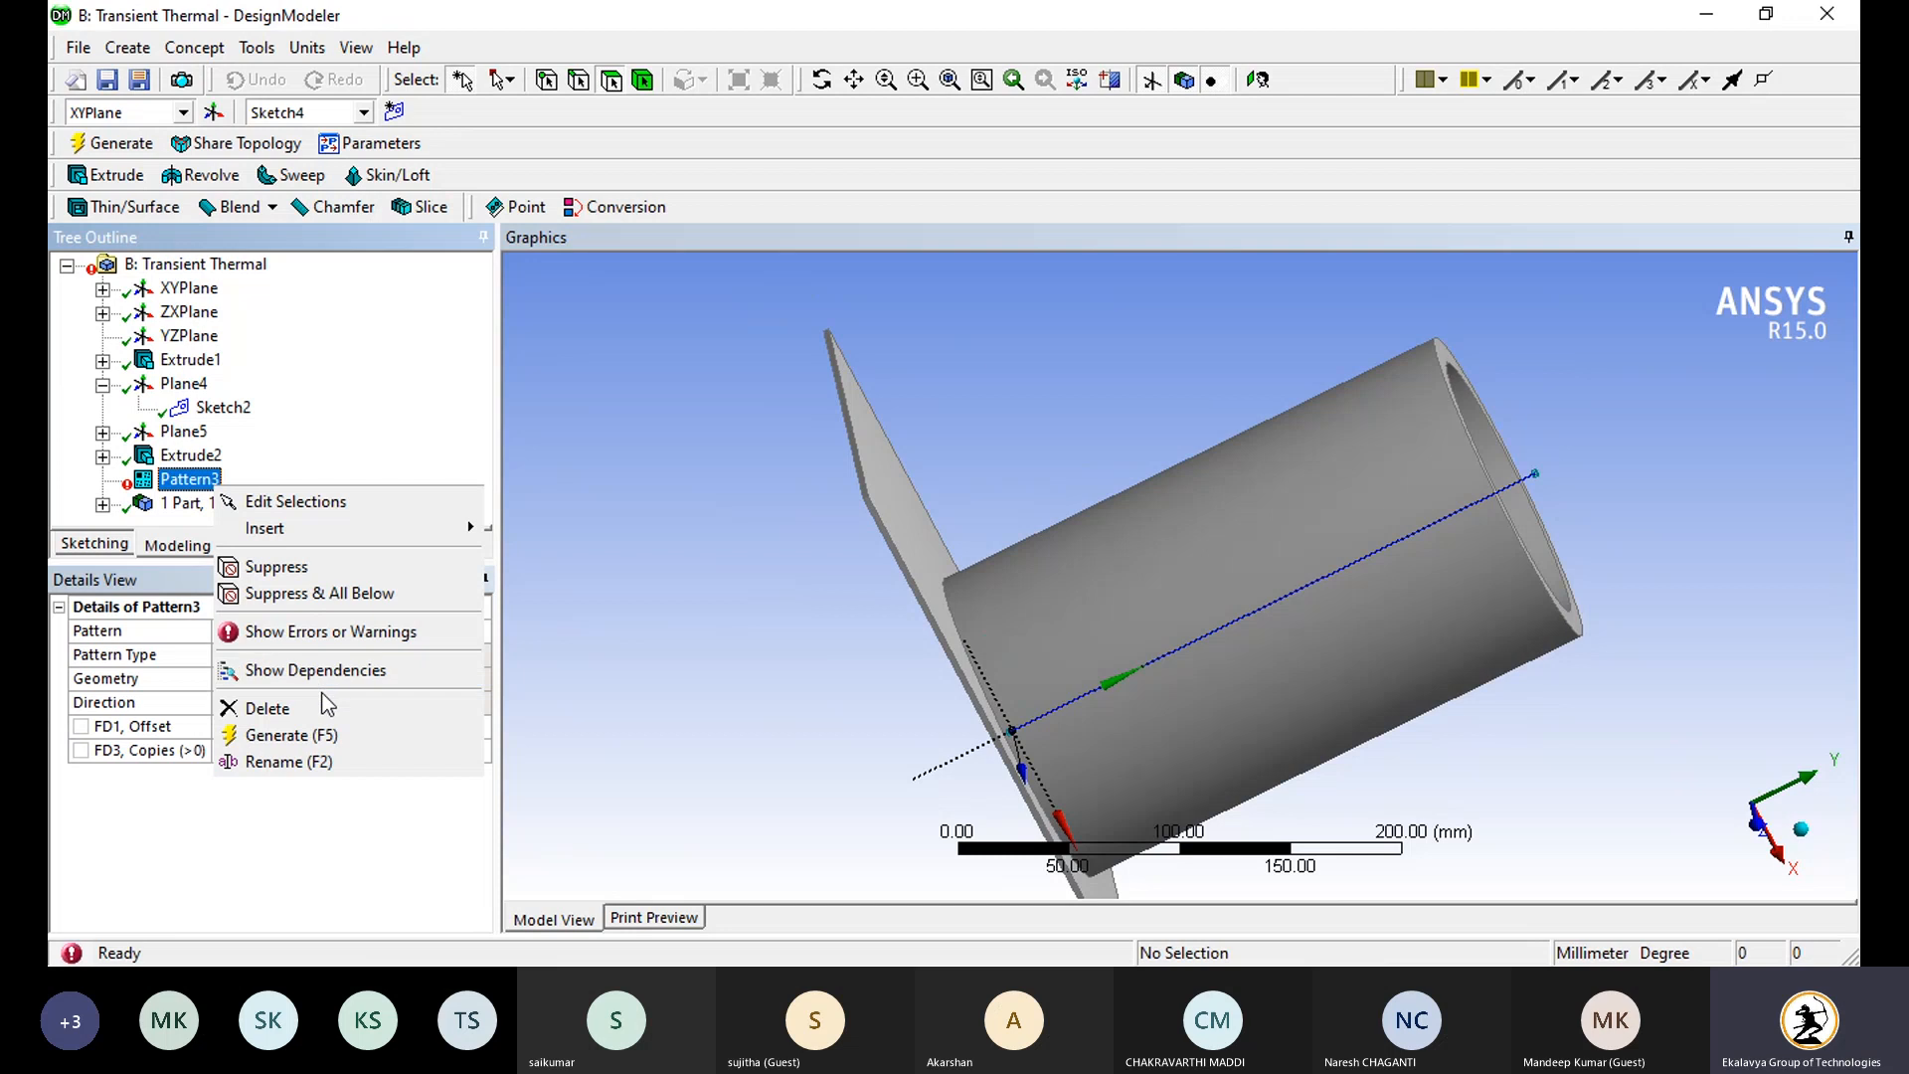
left_click(266, 708)
left_click(871, 584)
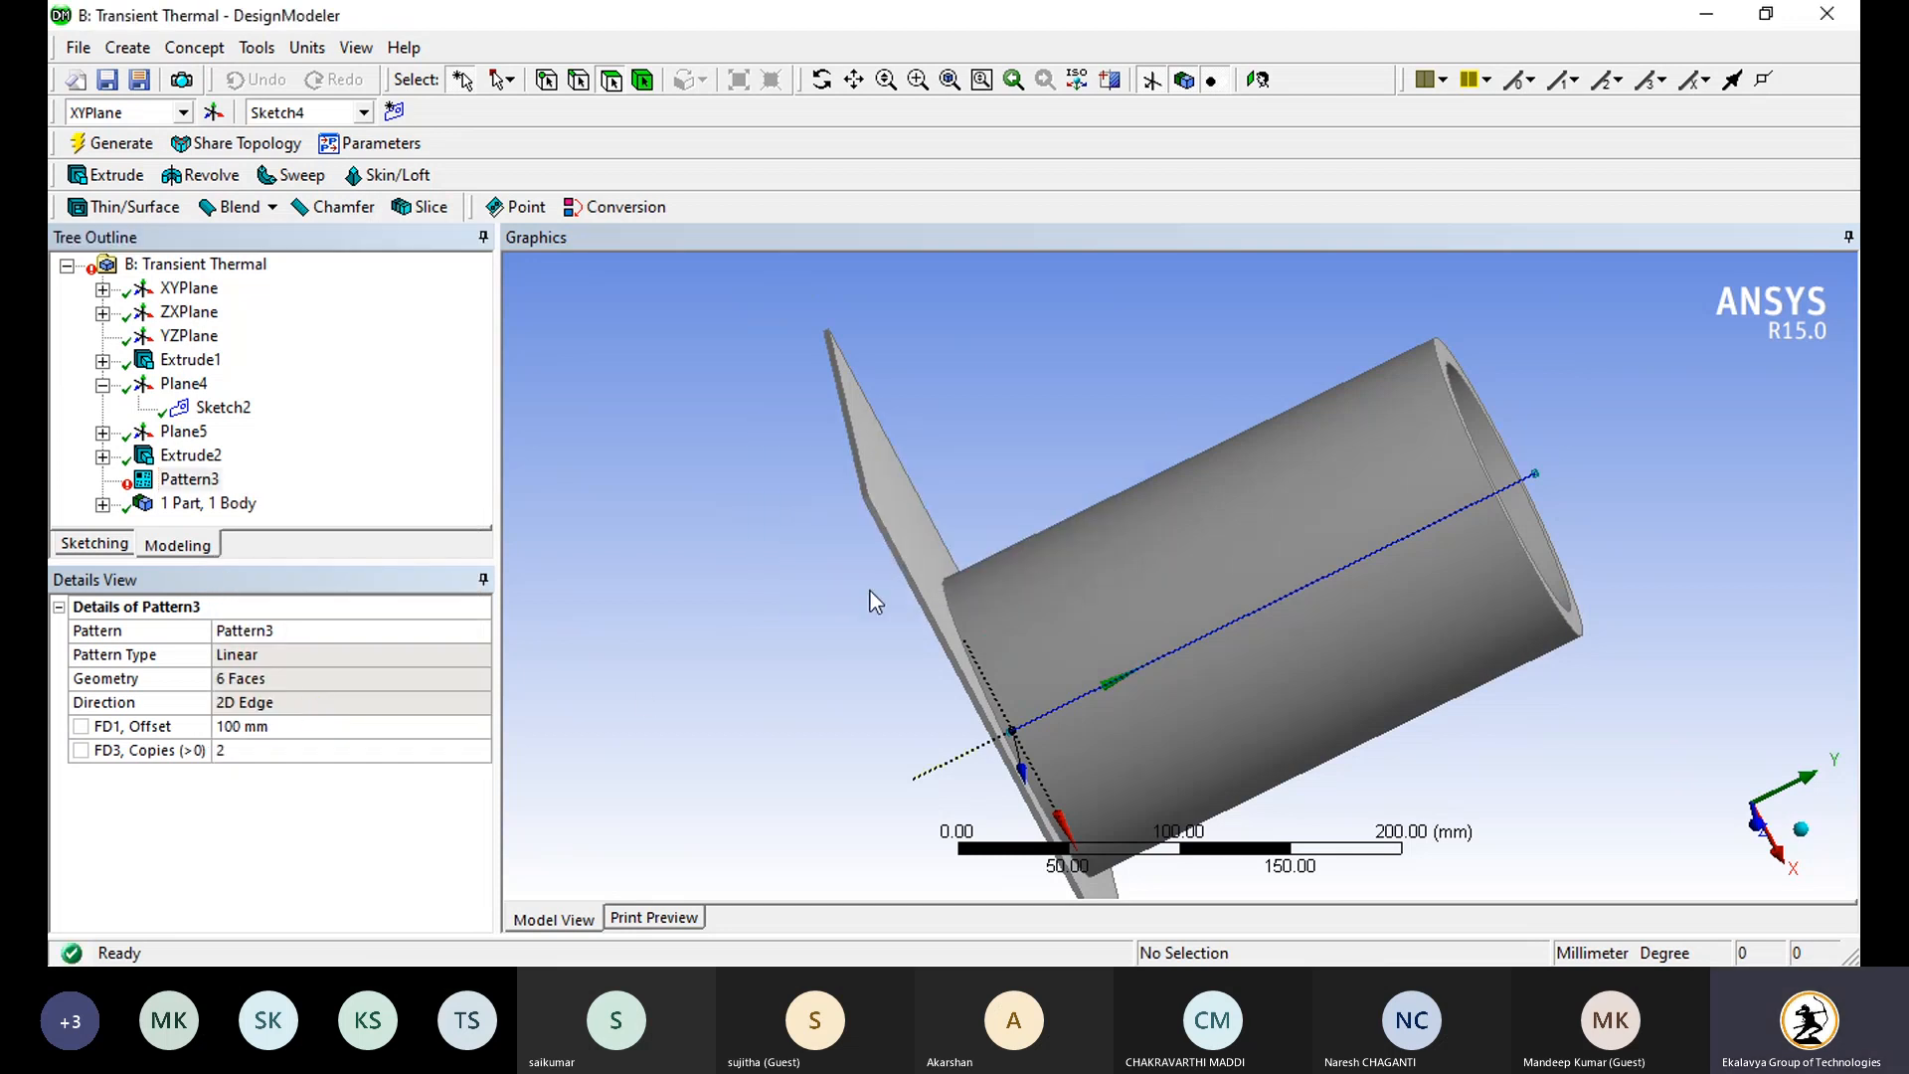
left_click(128, 46)
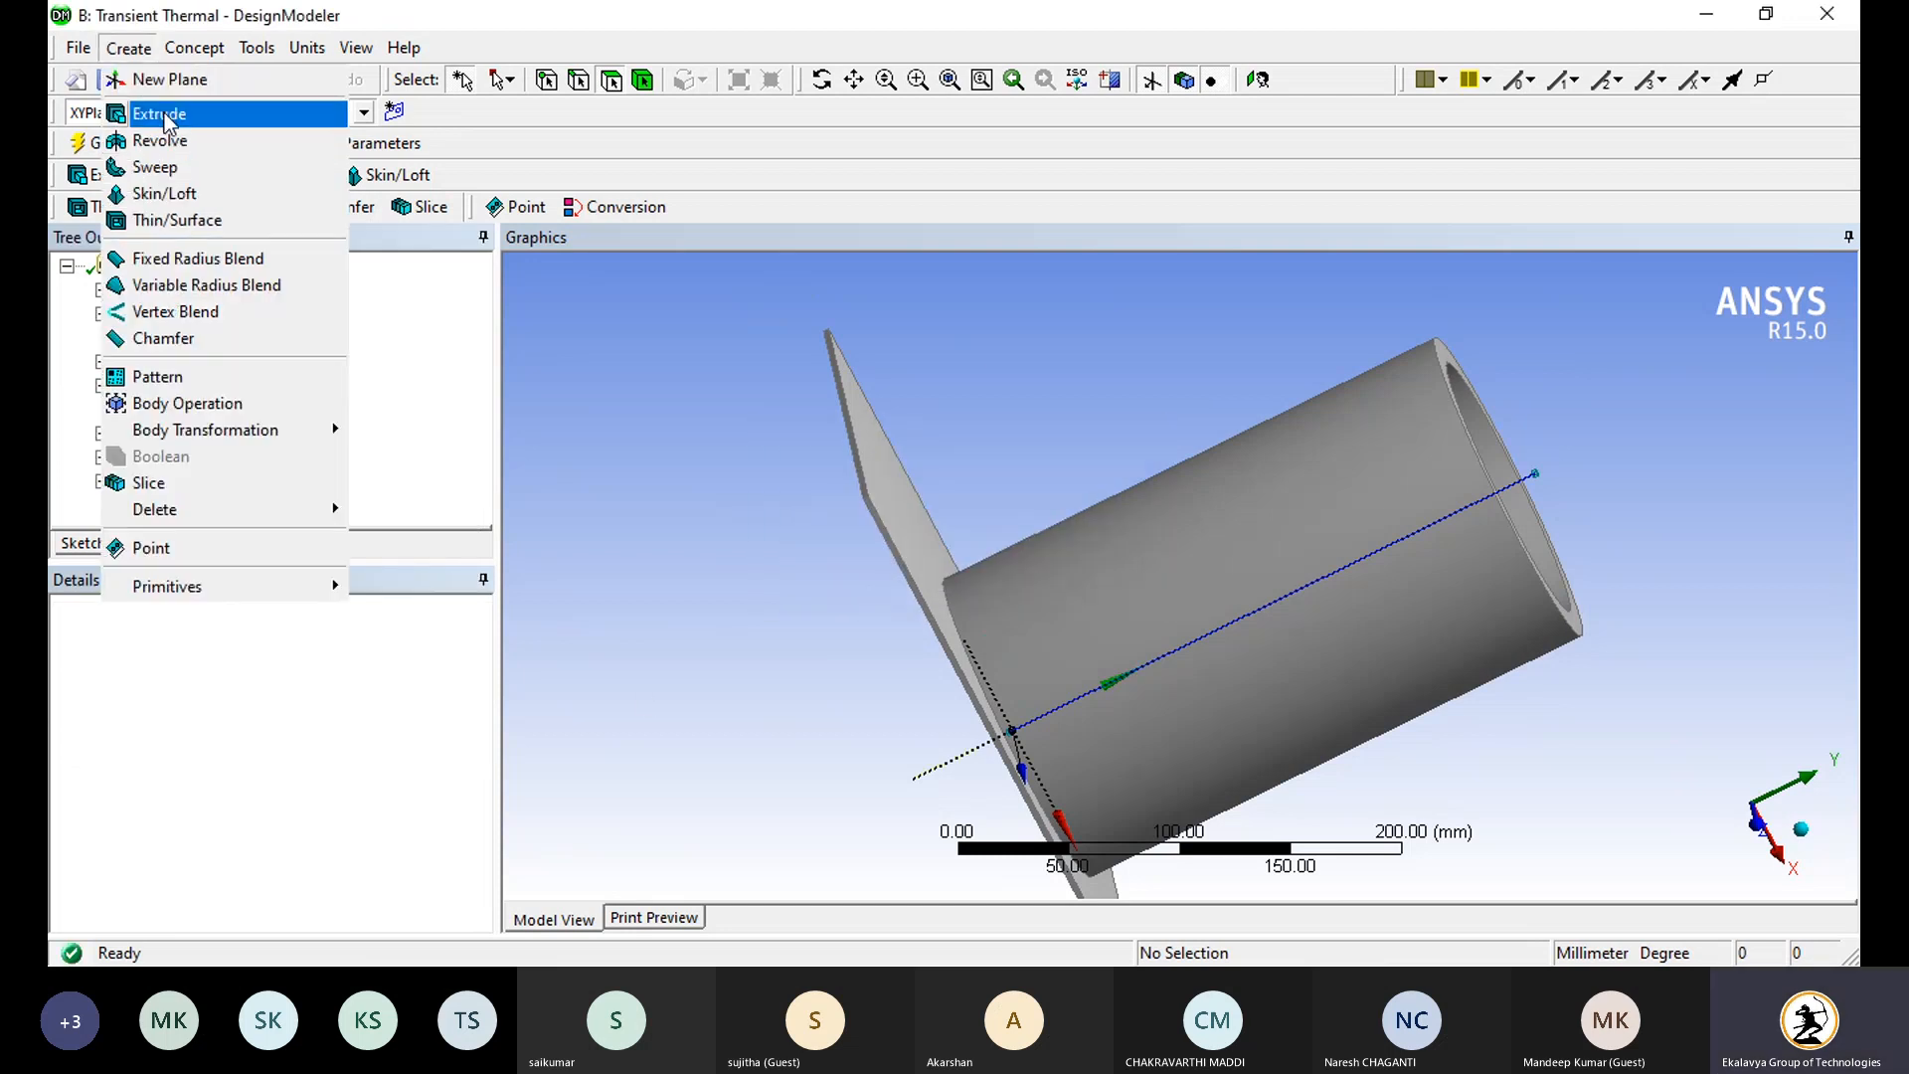
left_click(159, 376)
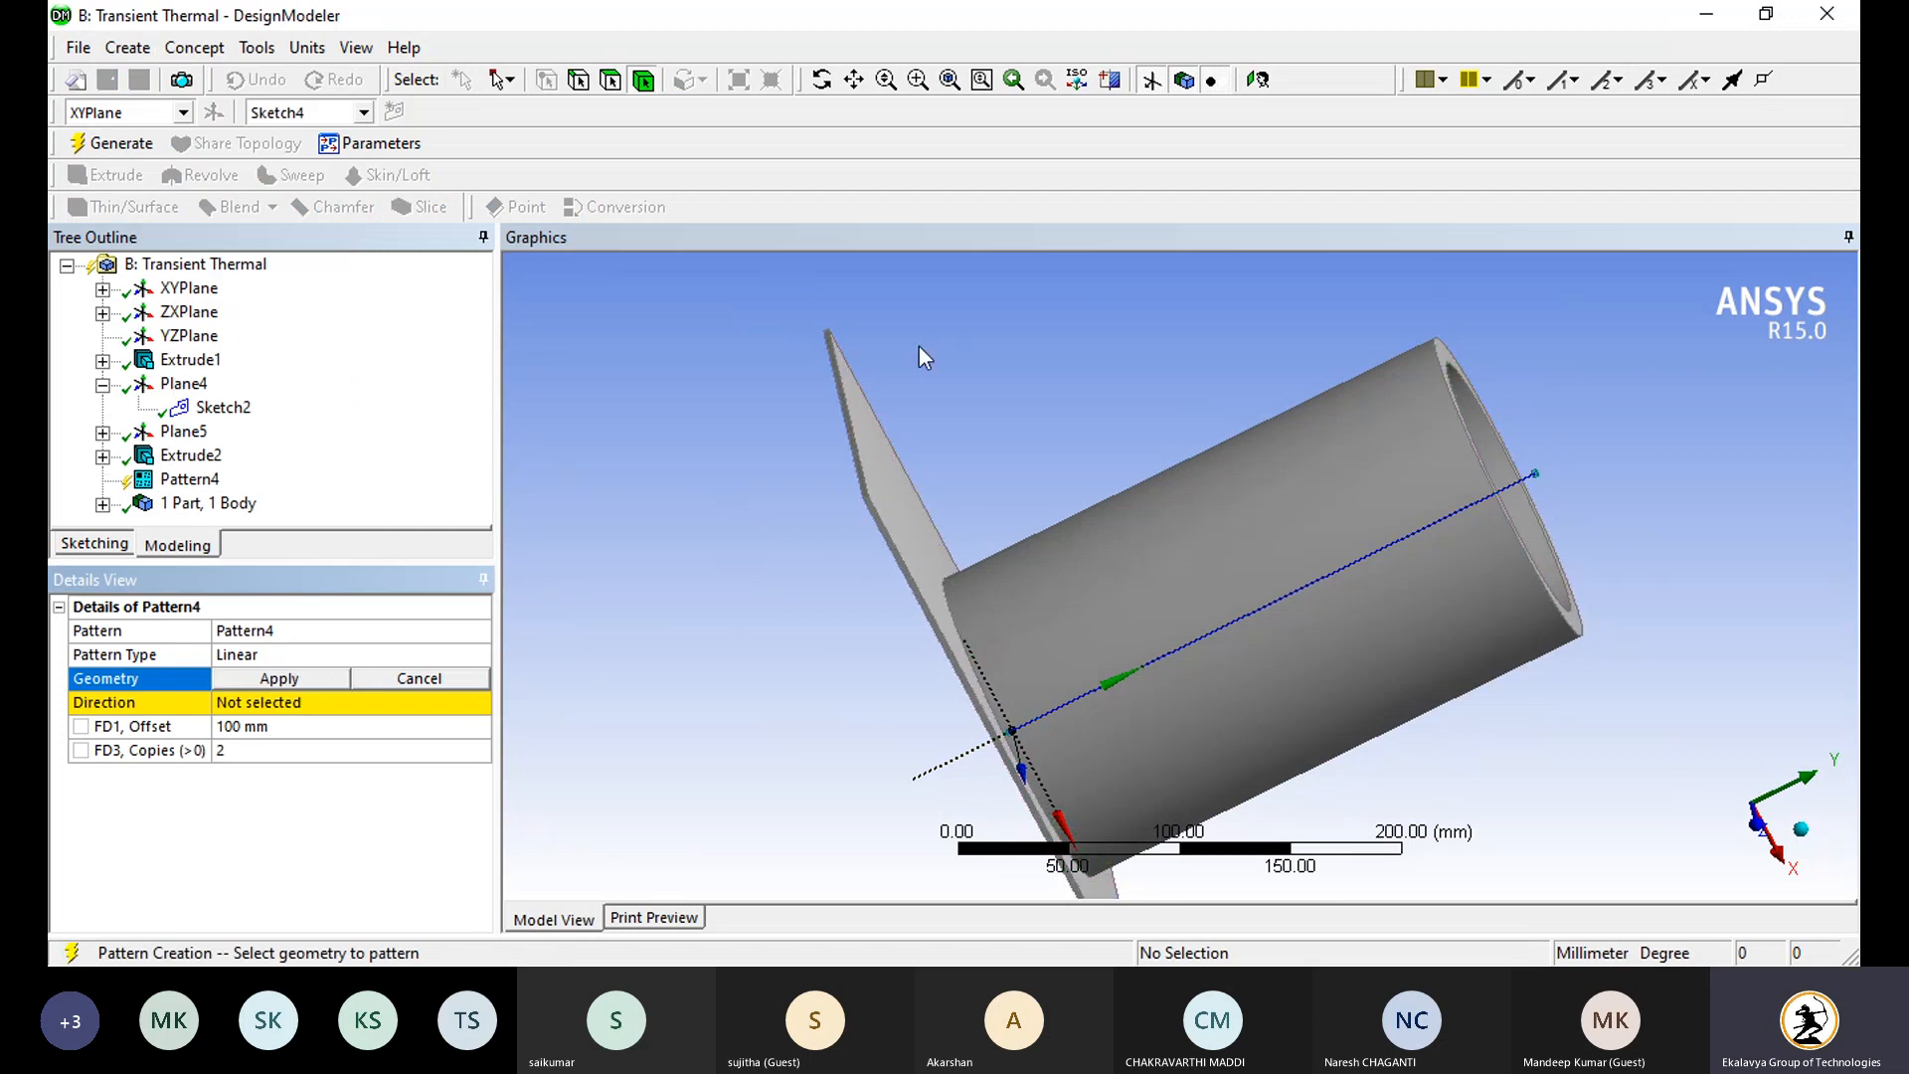
Step: Examine the sketches under XYPlane, ZXPlane, Extrude1 and Plane4 for one that could serve as the pattern geometry
left_click(102, 290)
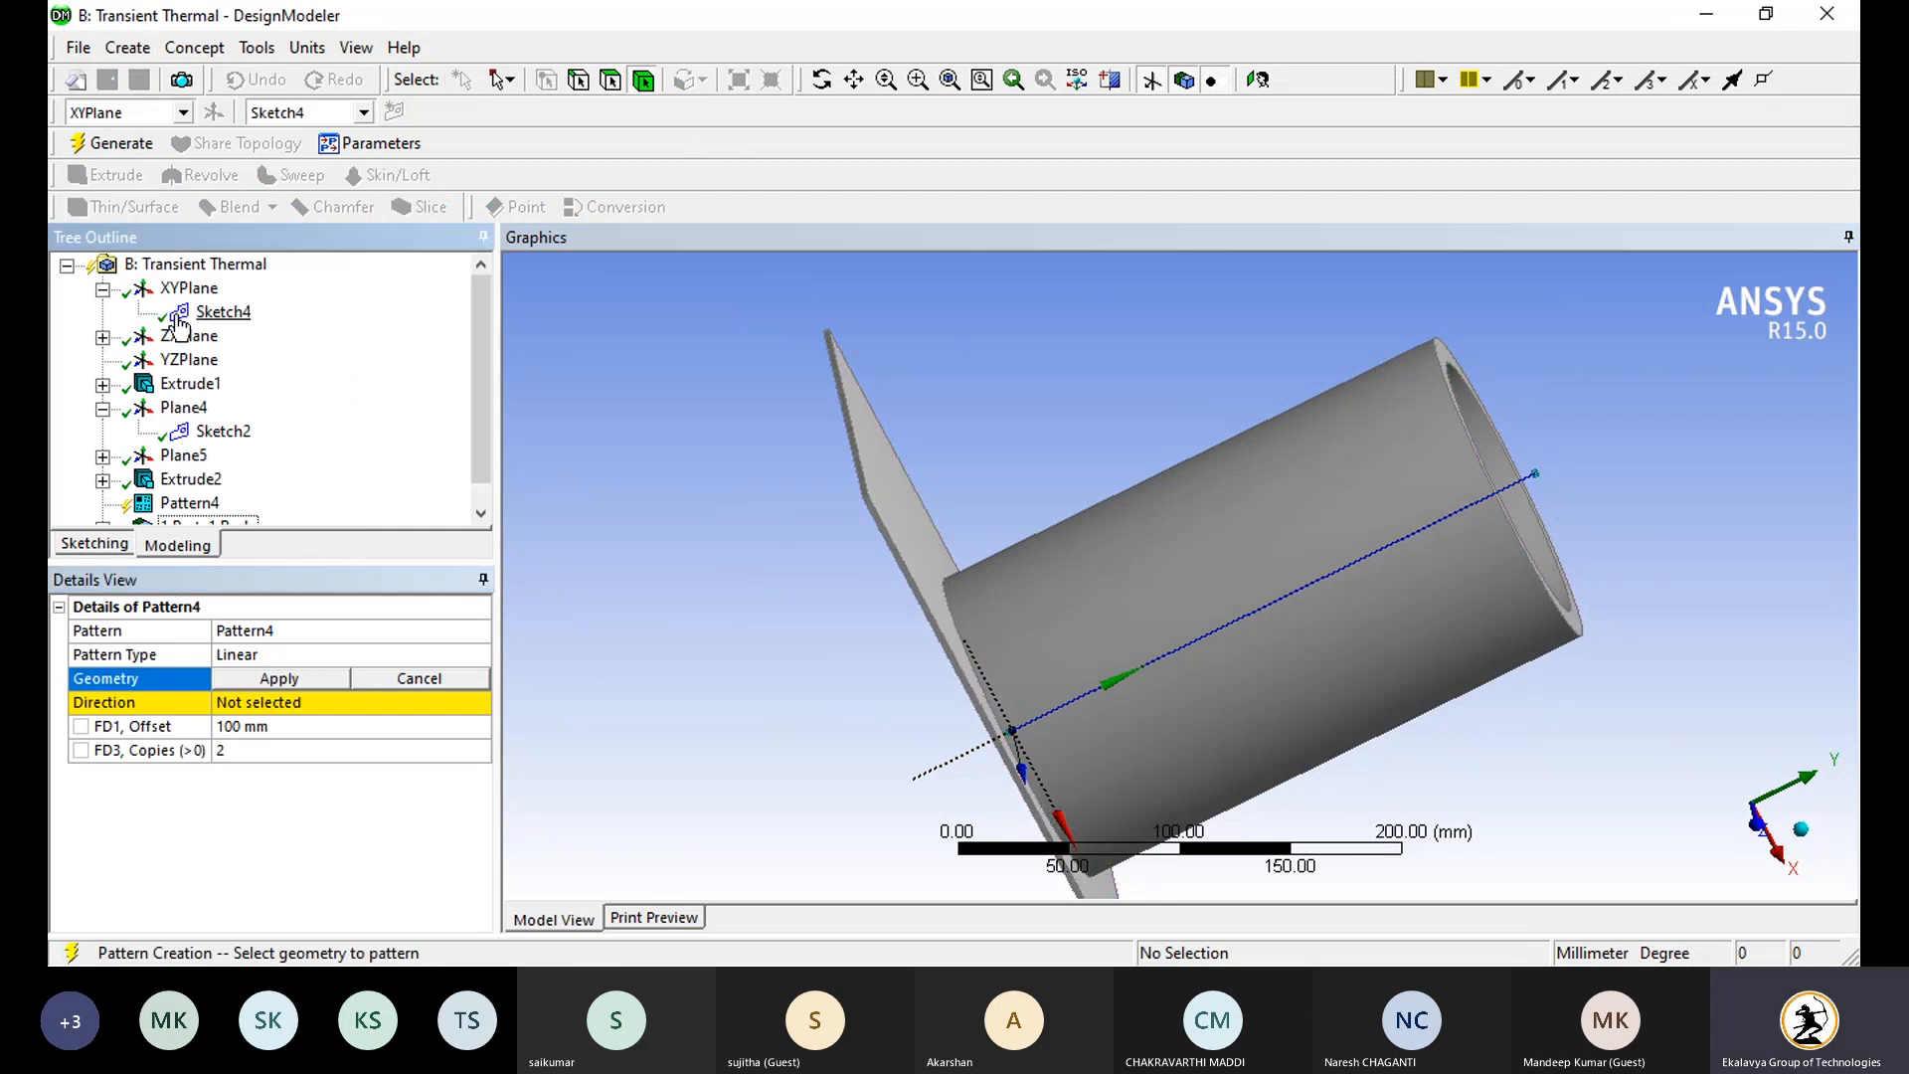
left_click(220, 312)
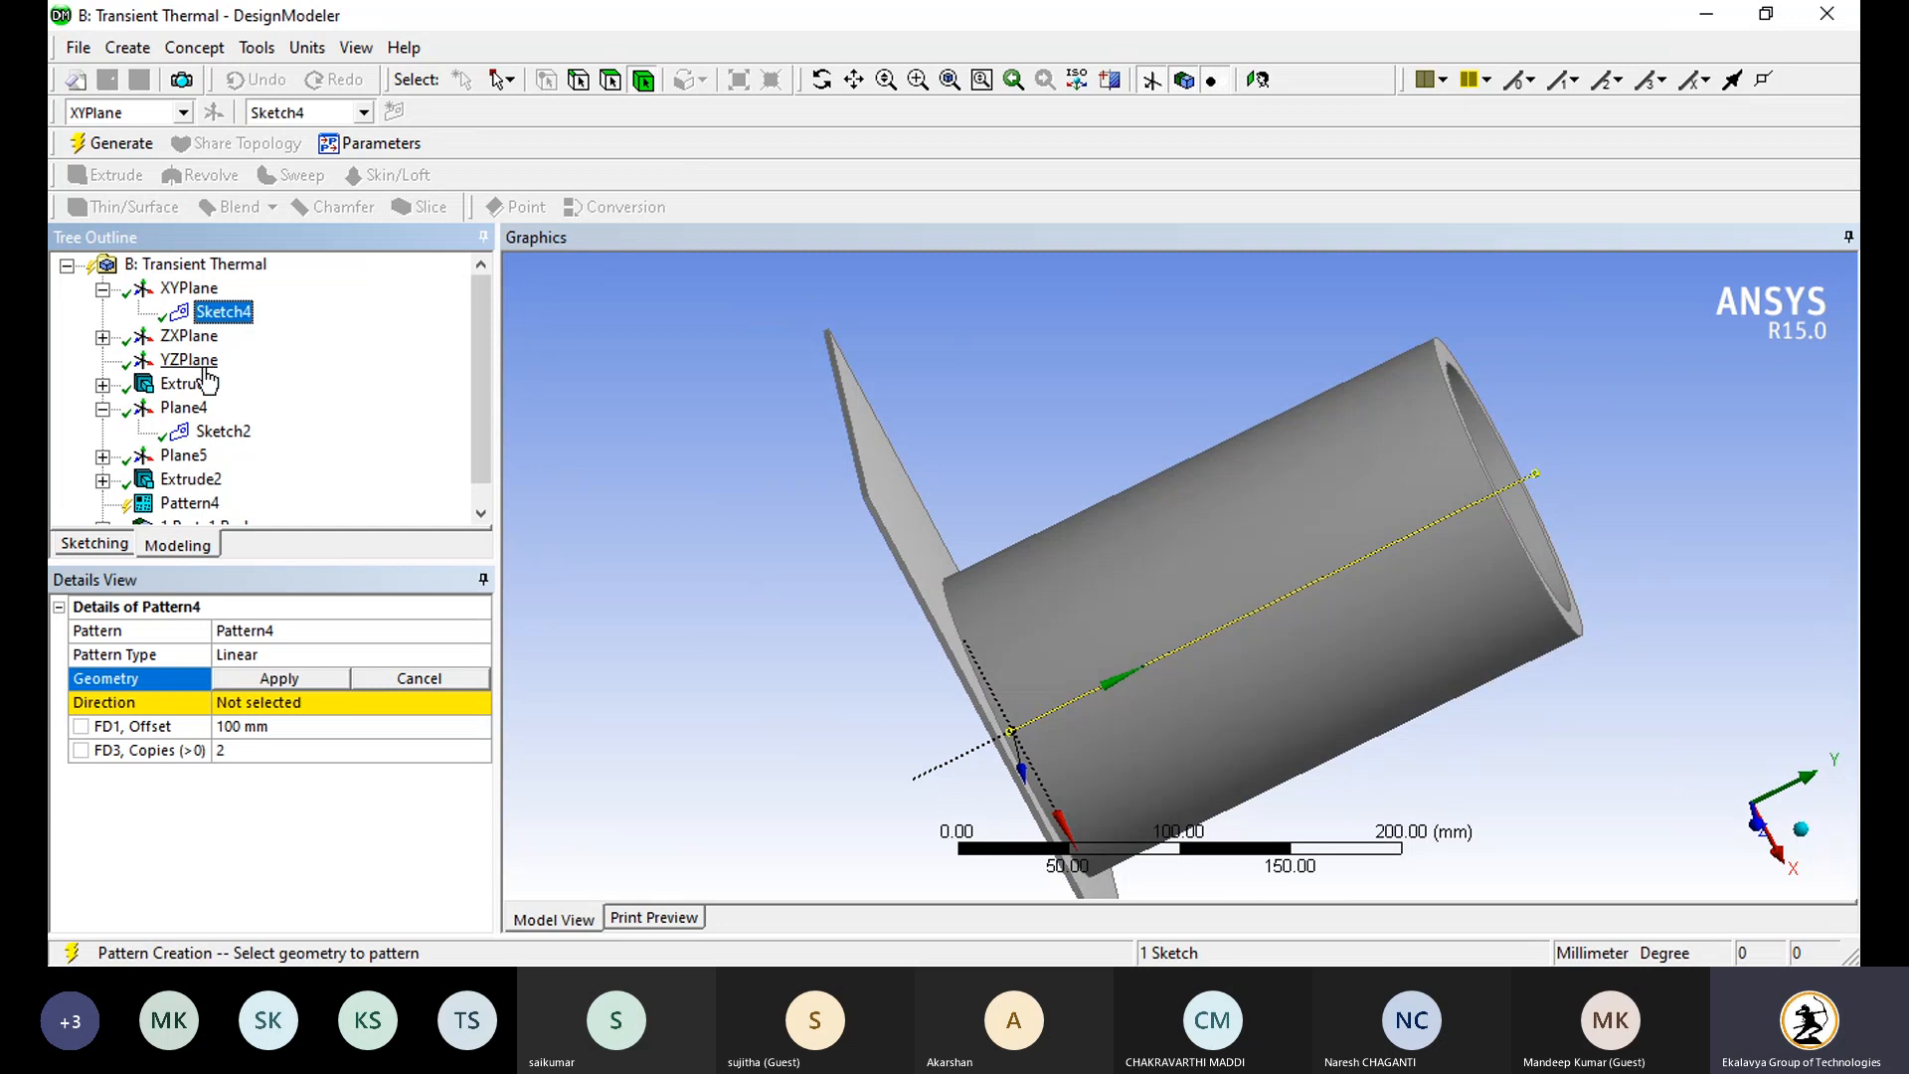
left_click(103, 337)
left_click(184, 362)
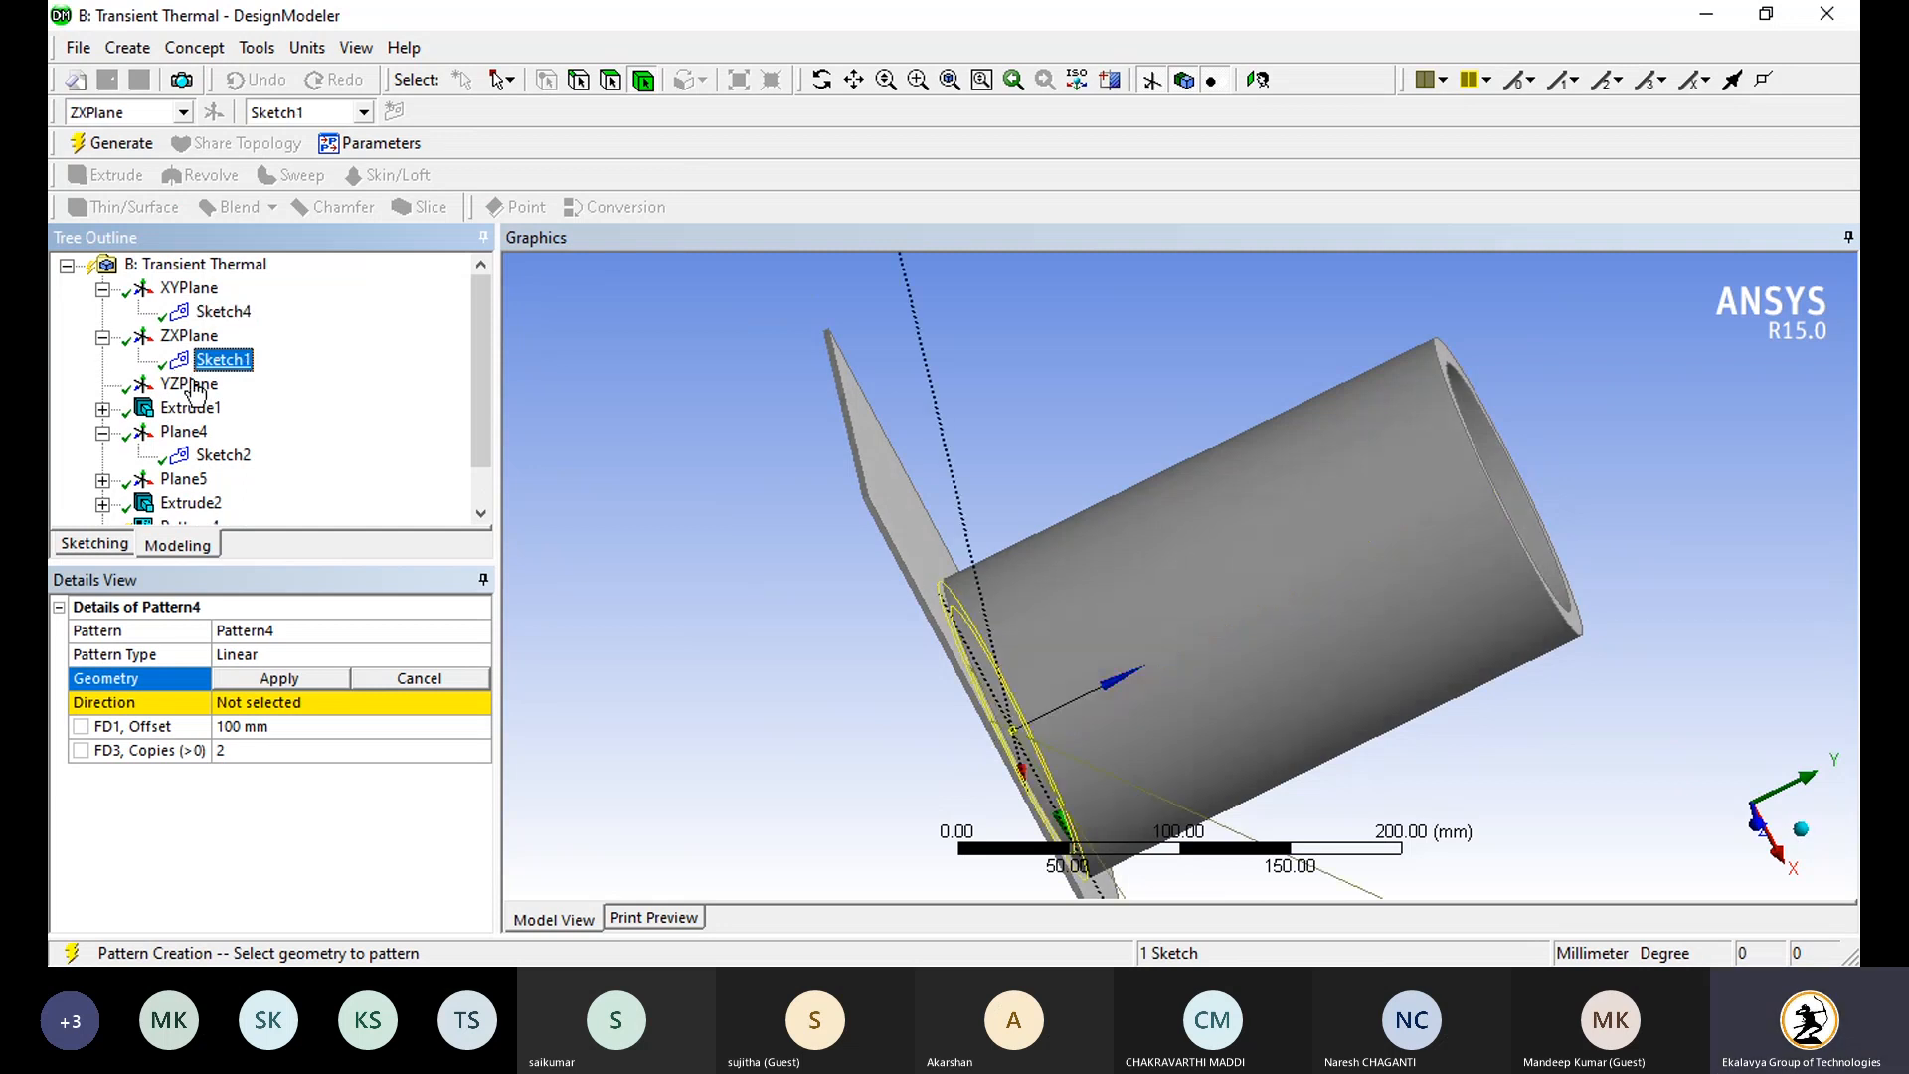
left_click(102, 408)
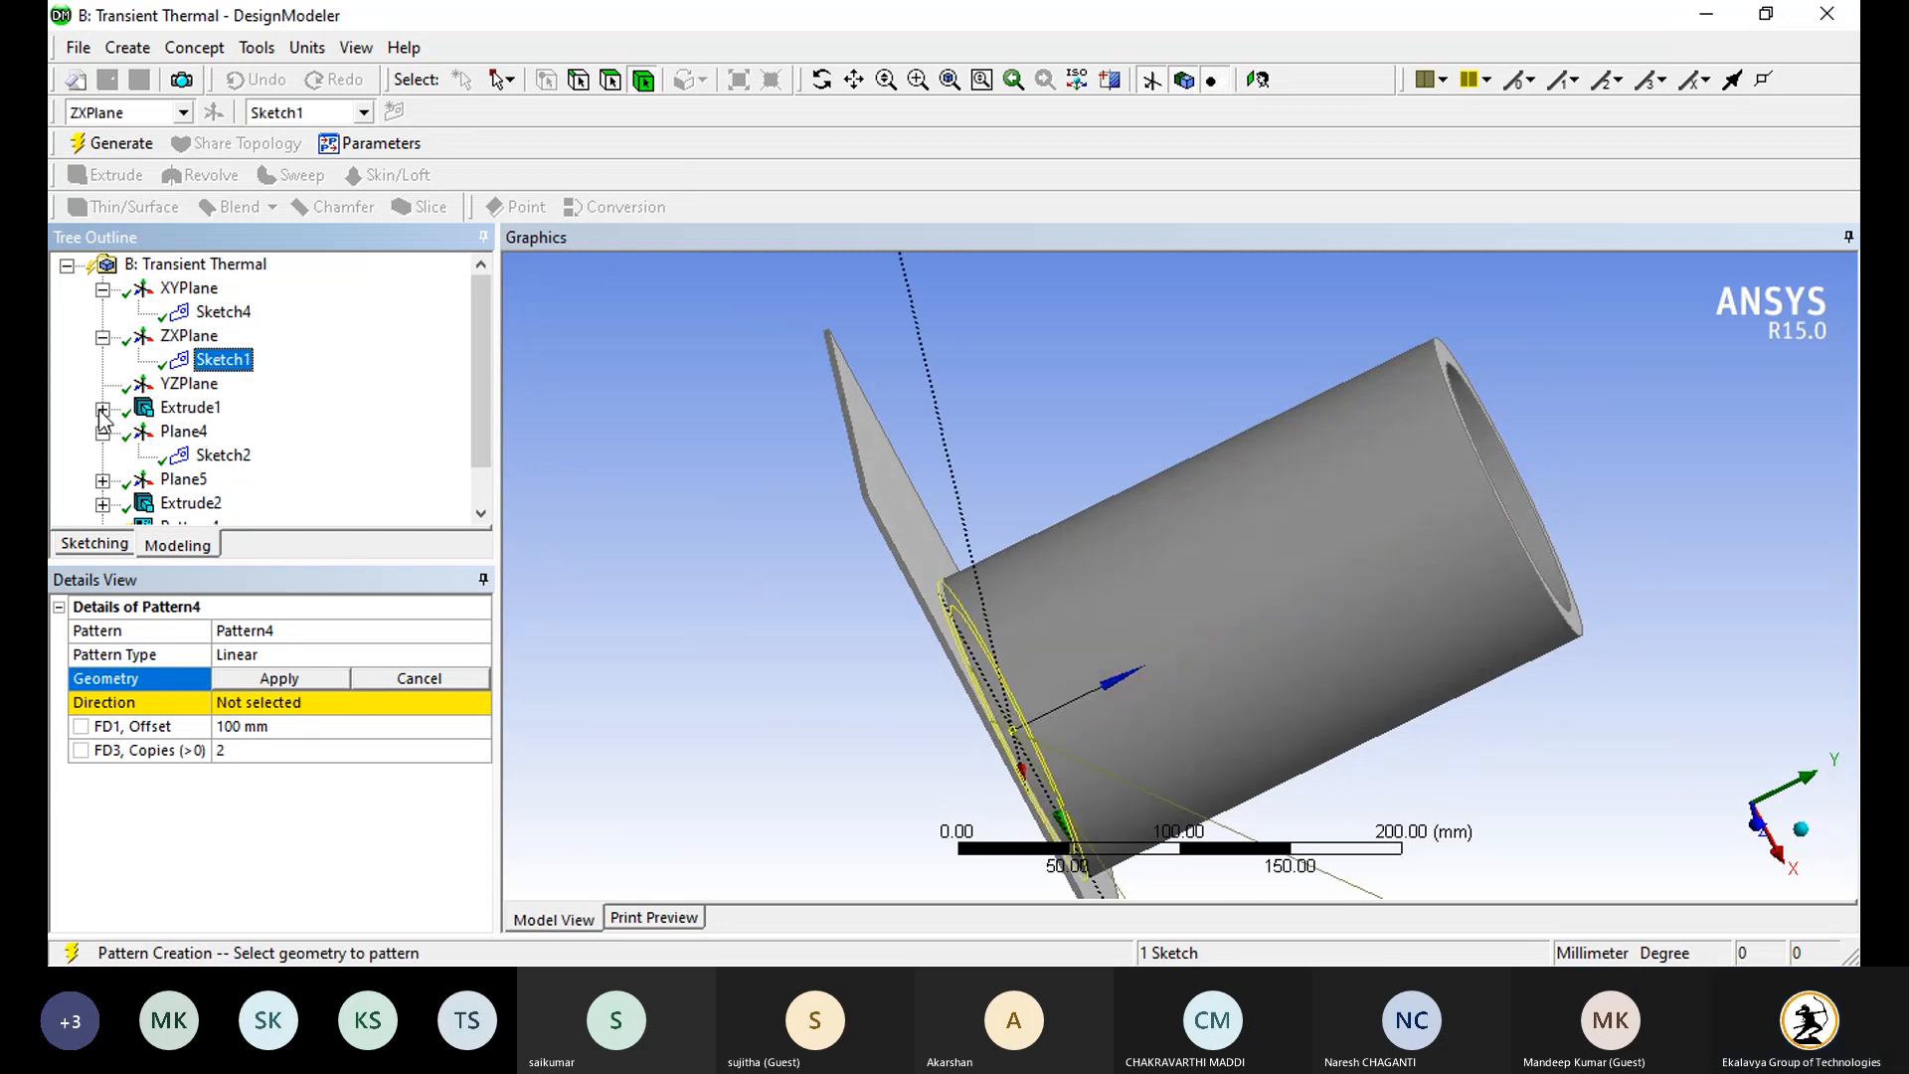
left_click(223, 430)
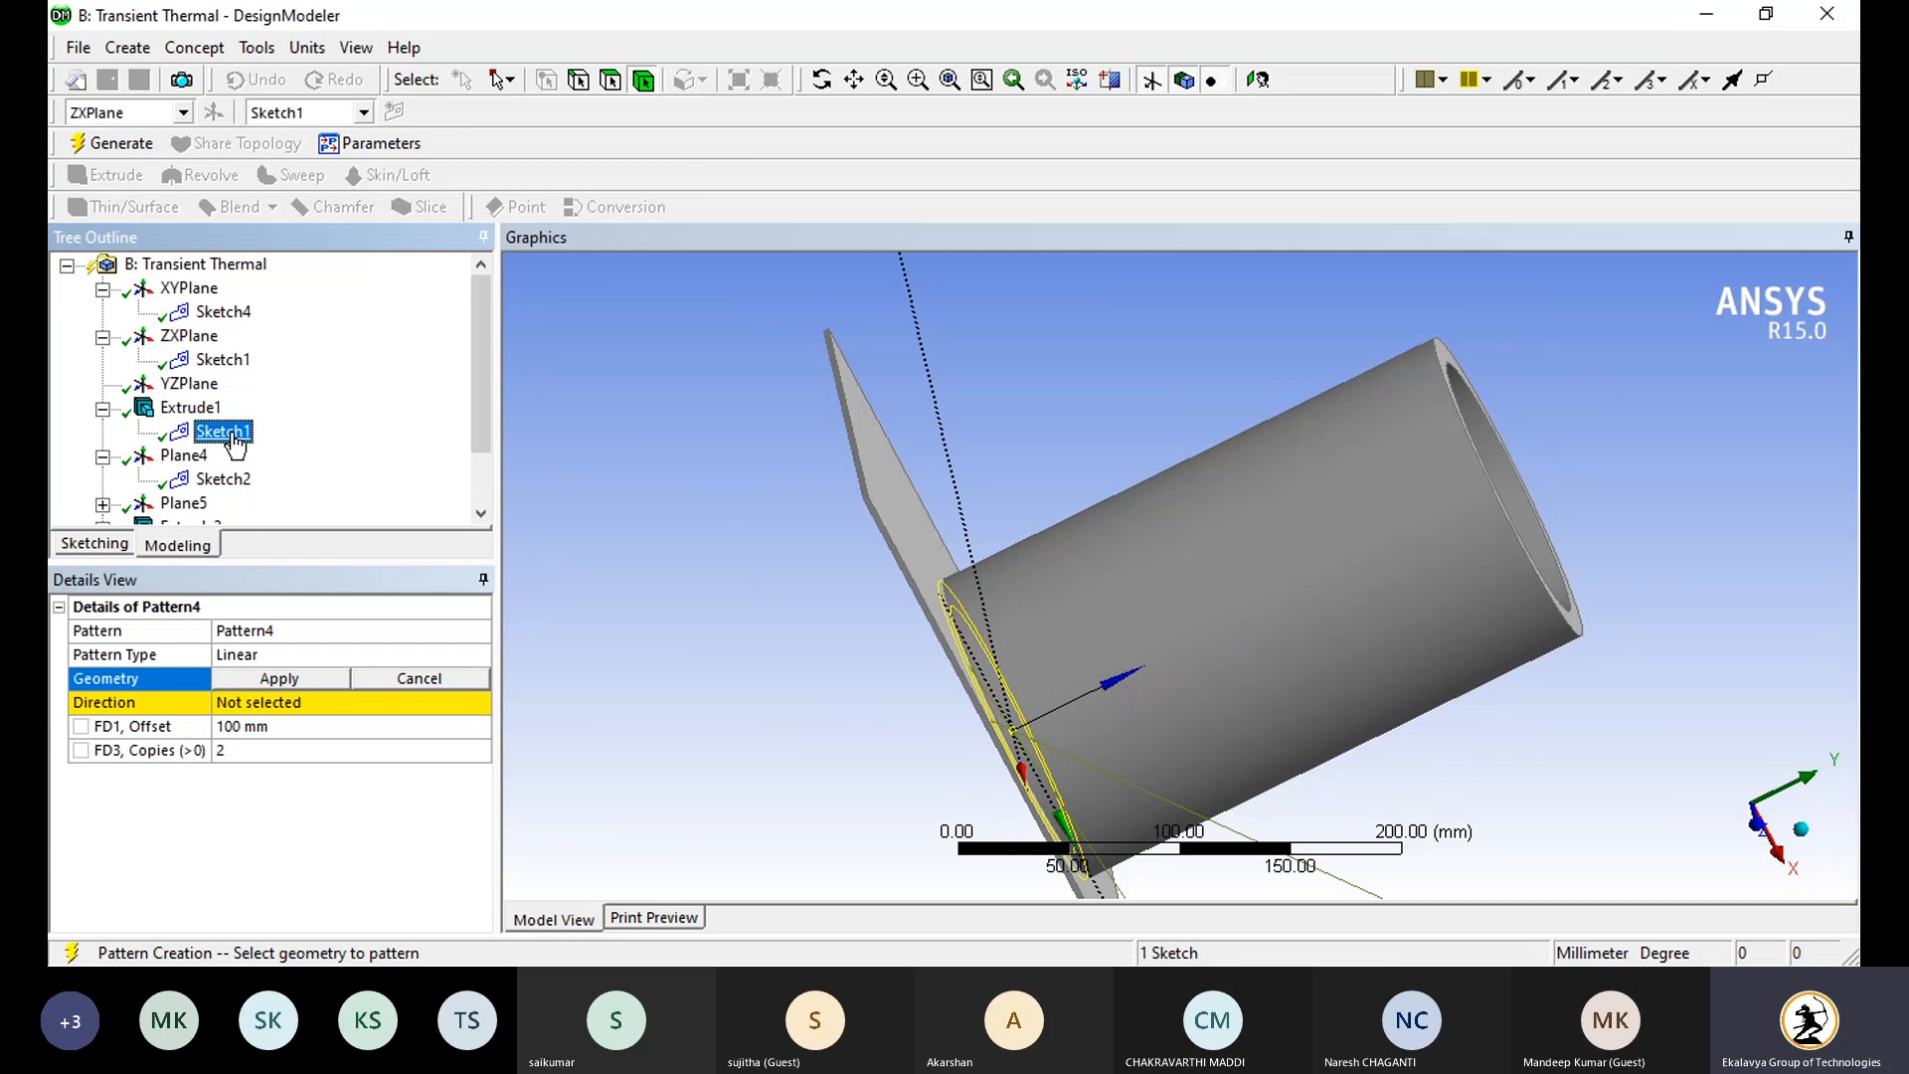
left_click(221, 479)
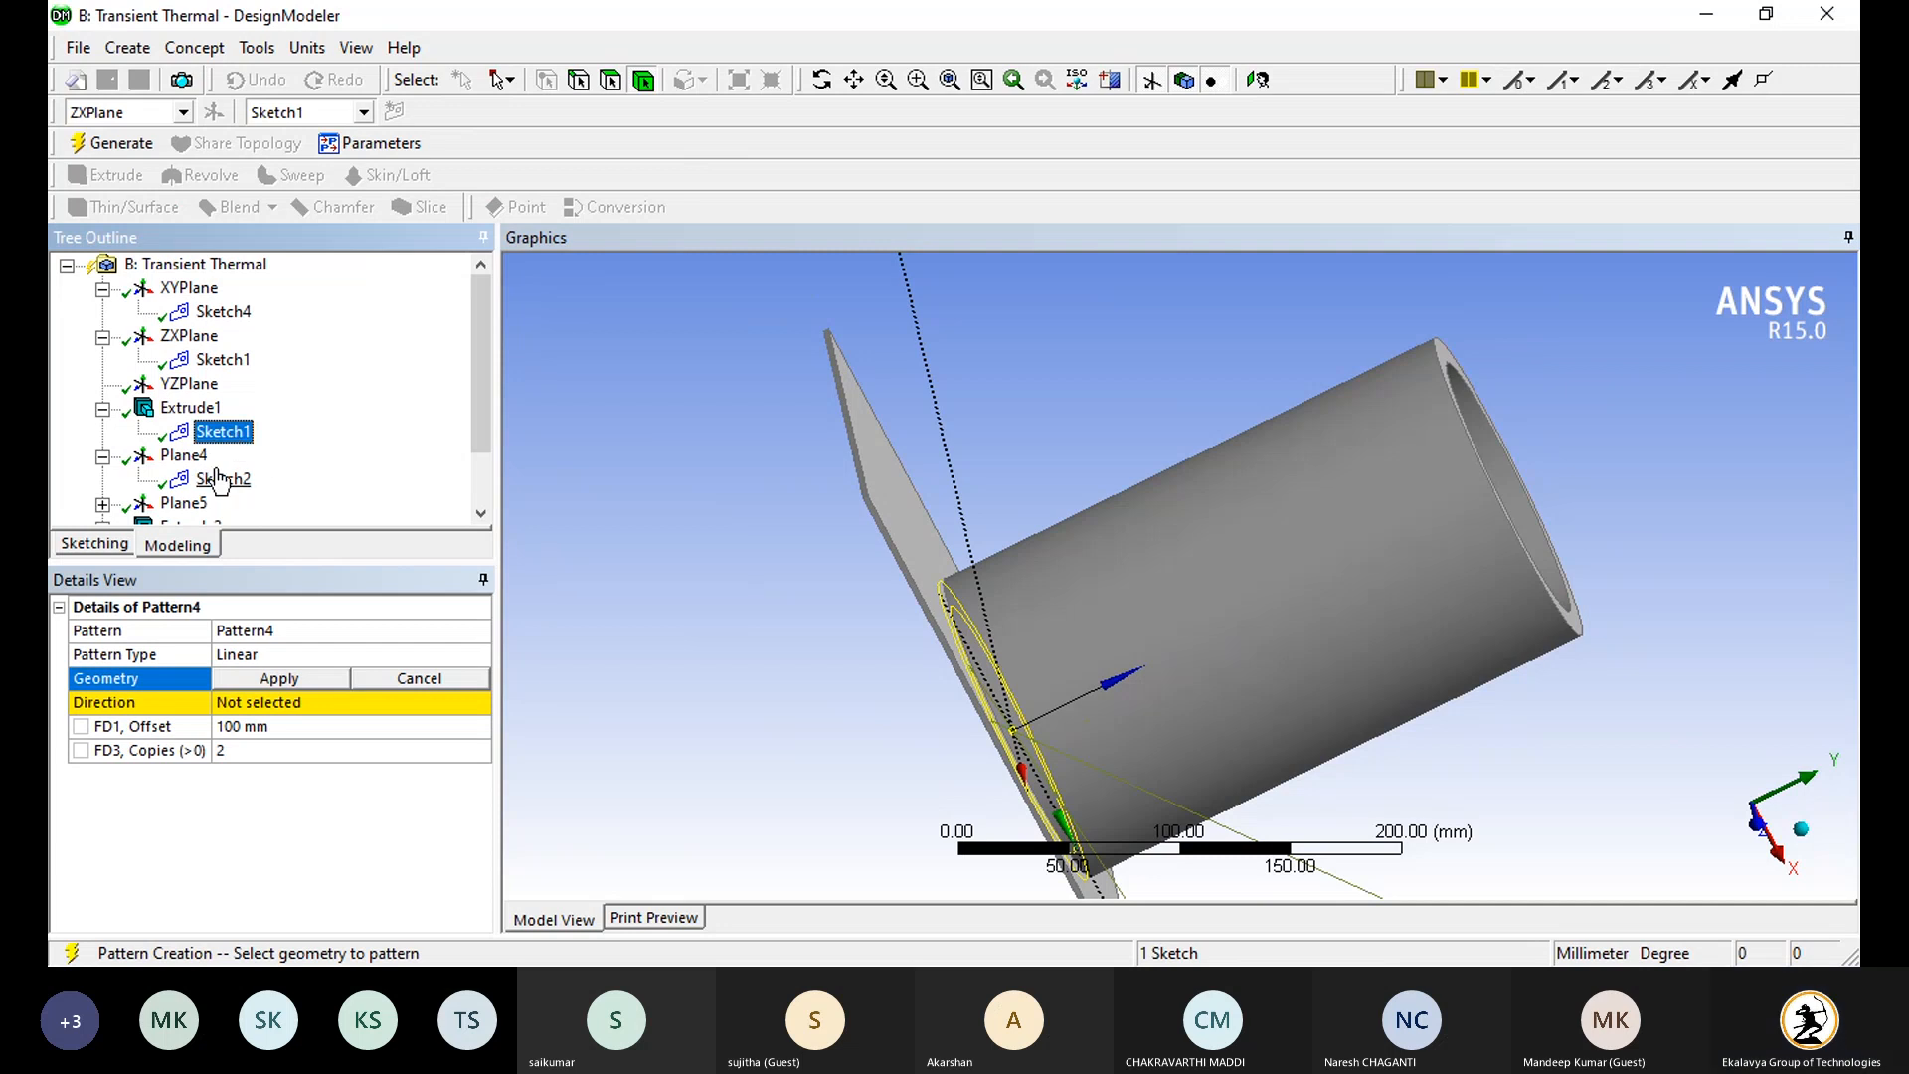
left_click(223, 361)
left_click(225, 406)
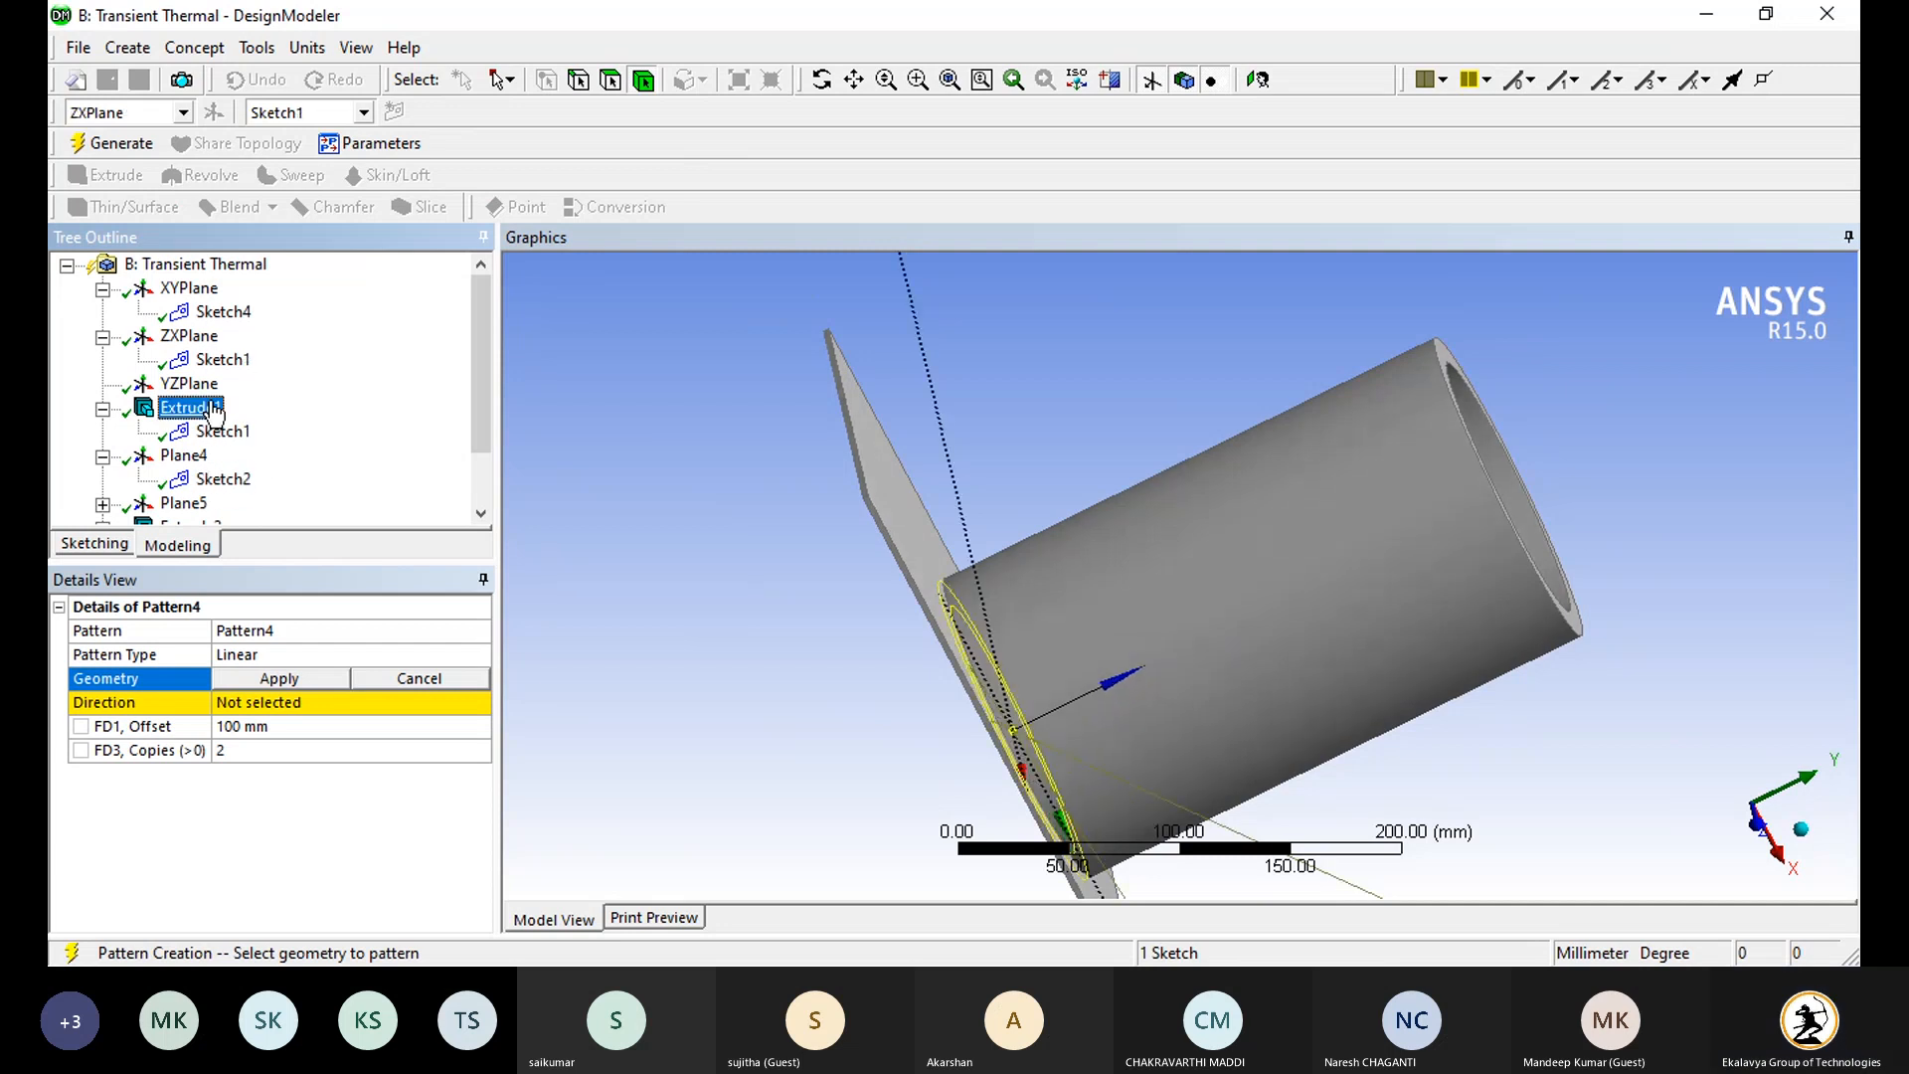
left_click(229, 315)
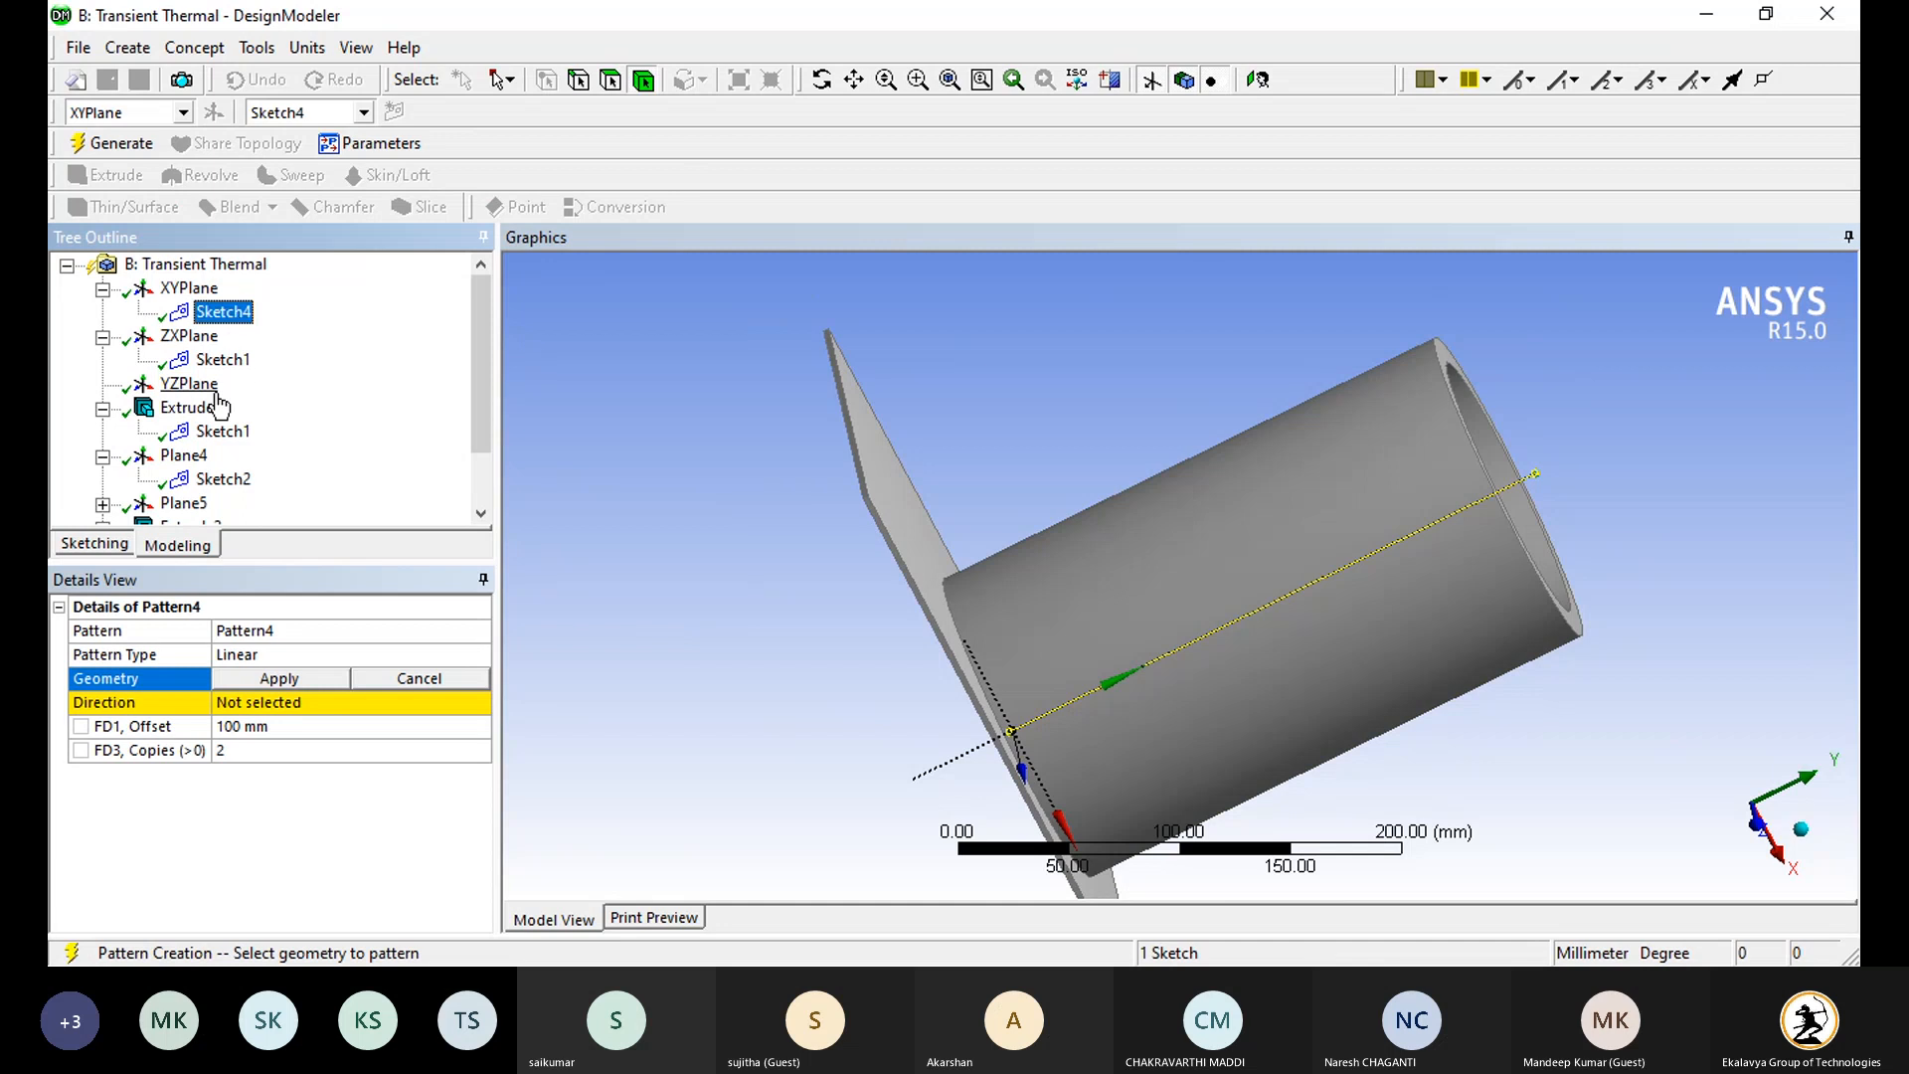
left_click(223, 431)
left_click(225, 479)
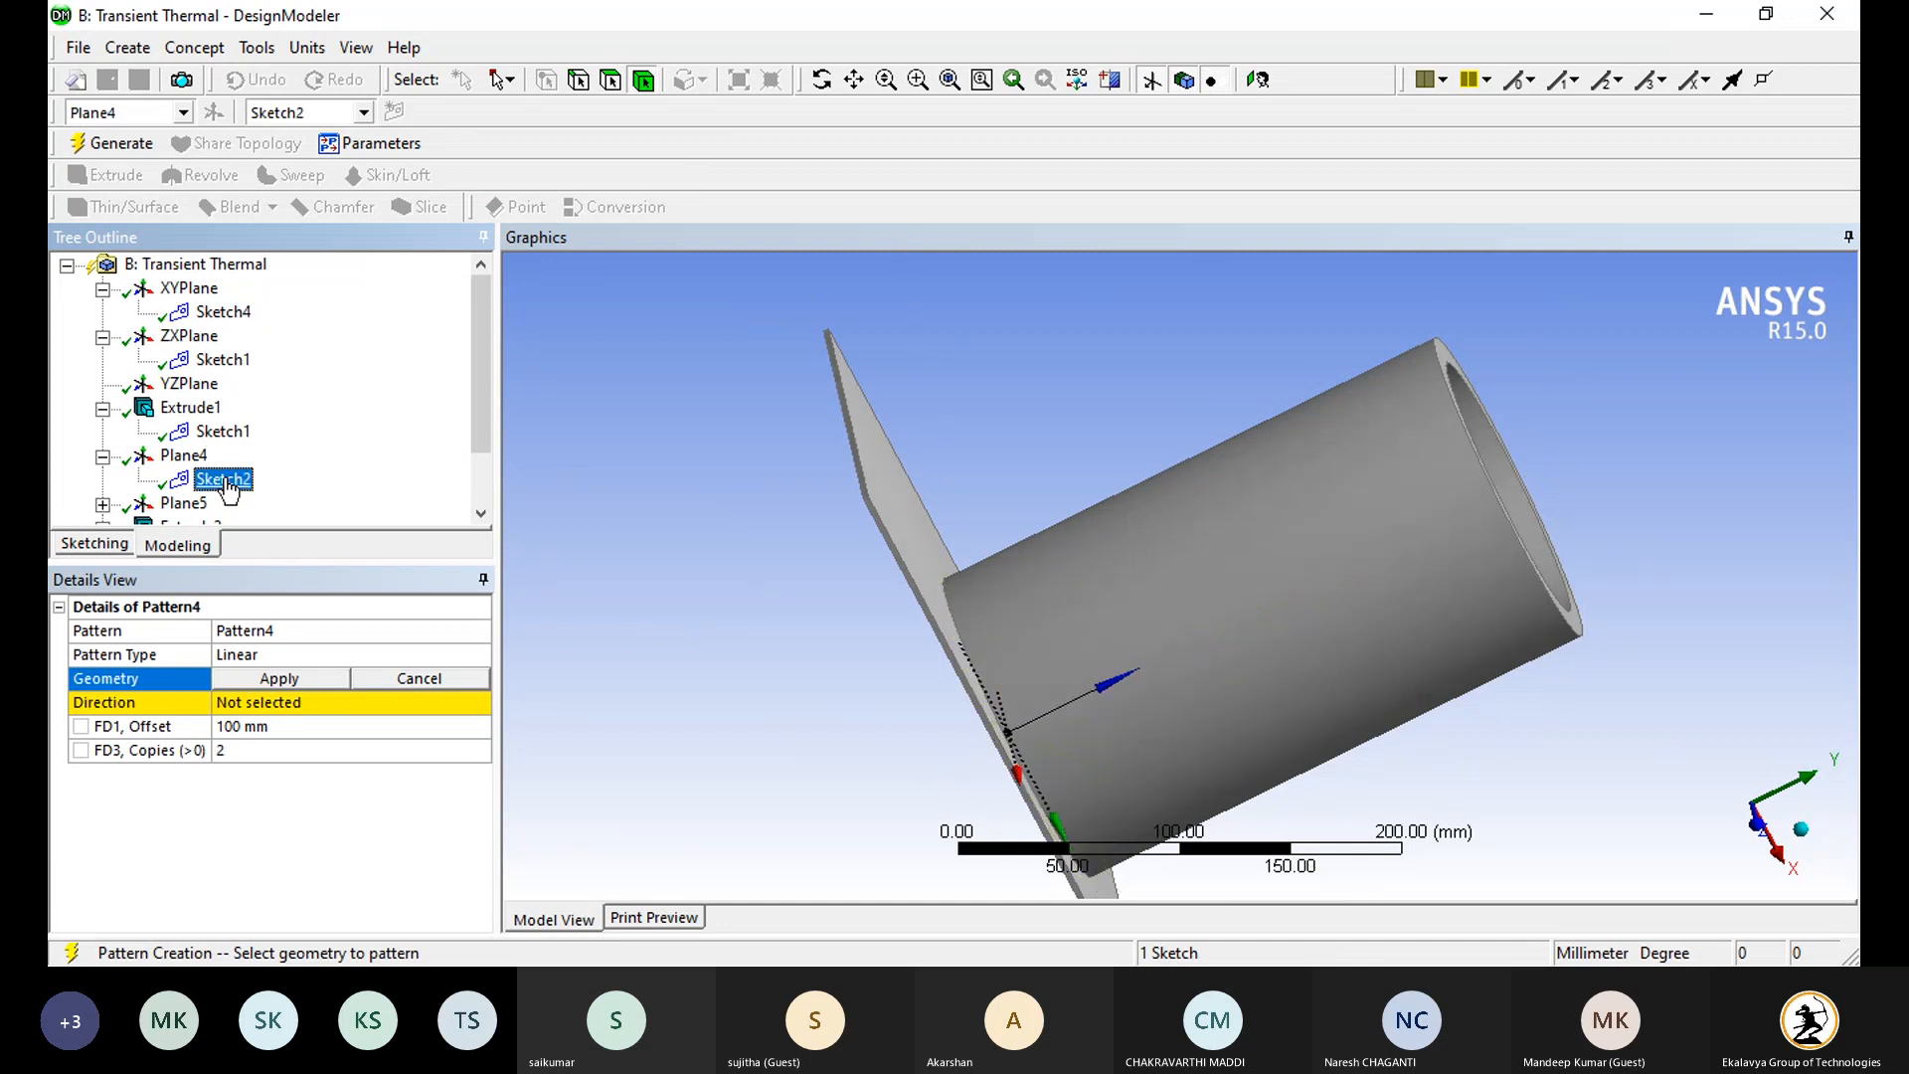
mouse_move(780, 528)
middle_mouse_down()
mouse_move(852, 520)
mouse_move(816, 525)
middle_mouse_up()
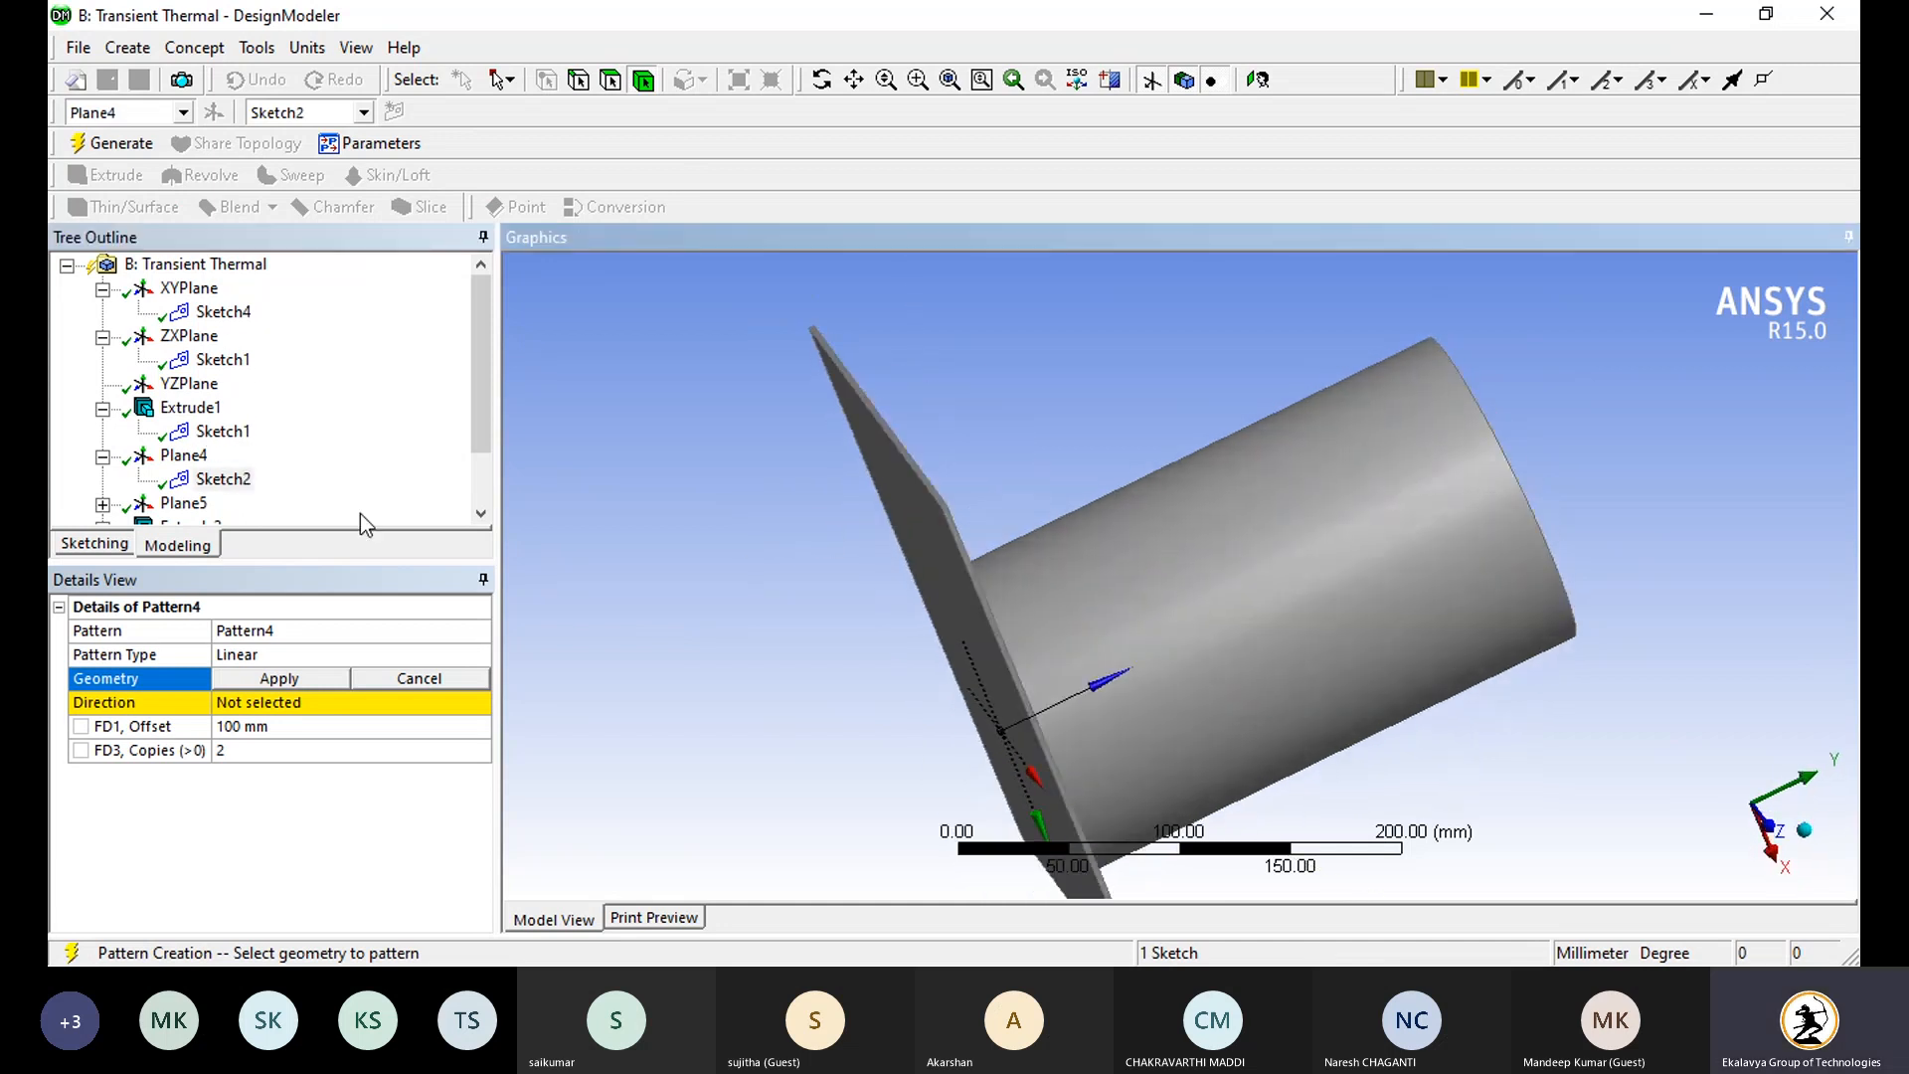
Step: Try to set Sketch3 under Plane5 as the geometry of the new pattern
left_click(103, 504)
left_click(221, 504)
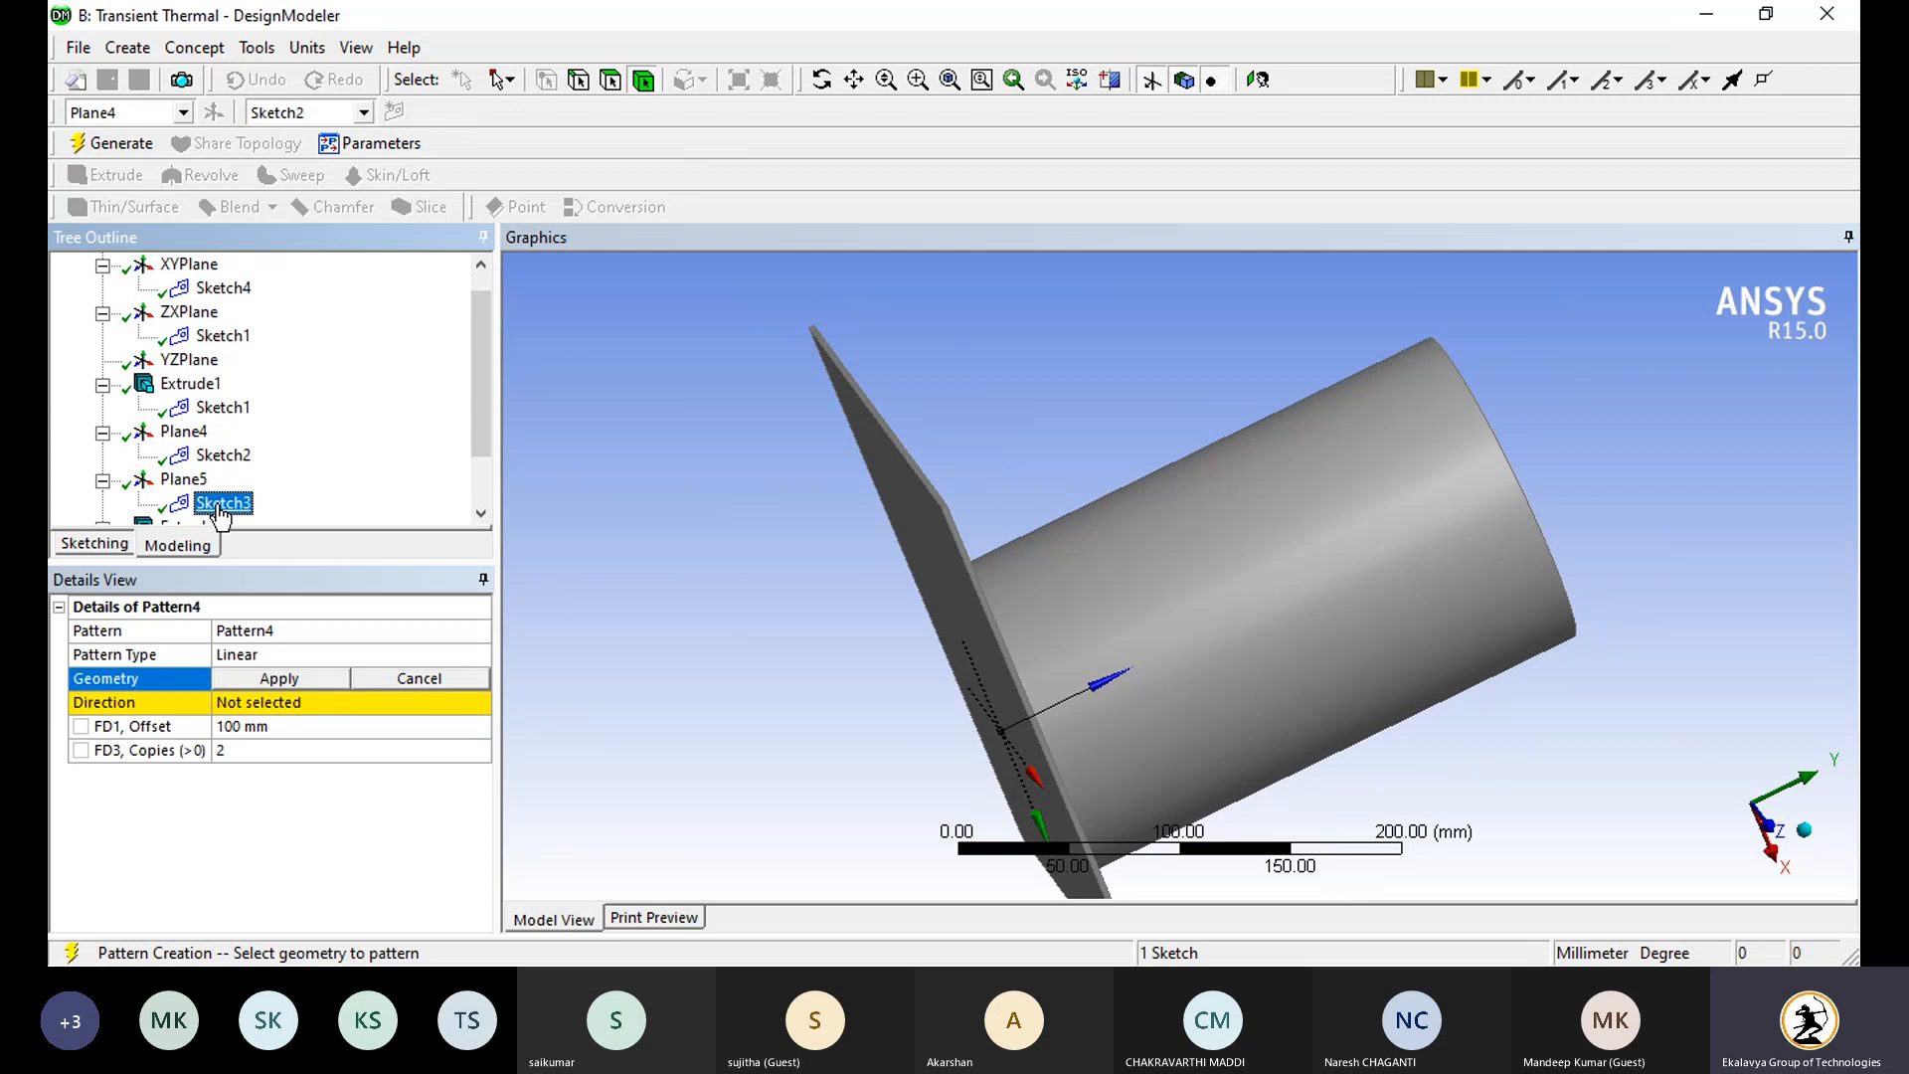
left_click(313, 675)
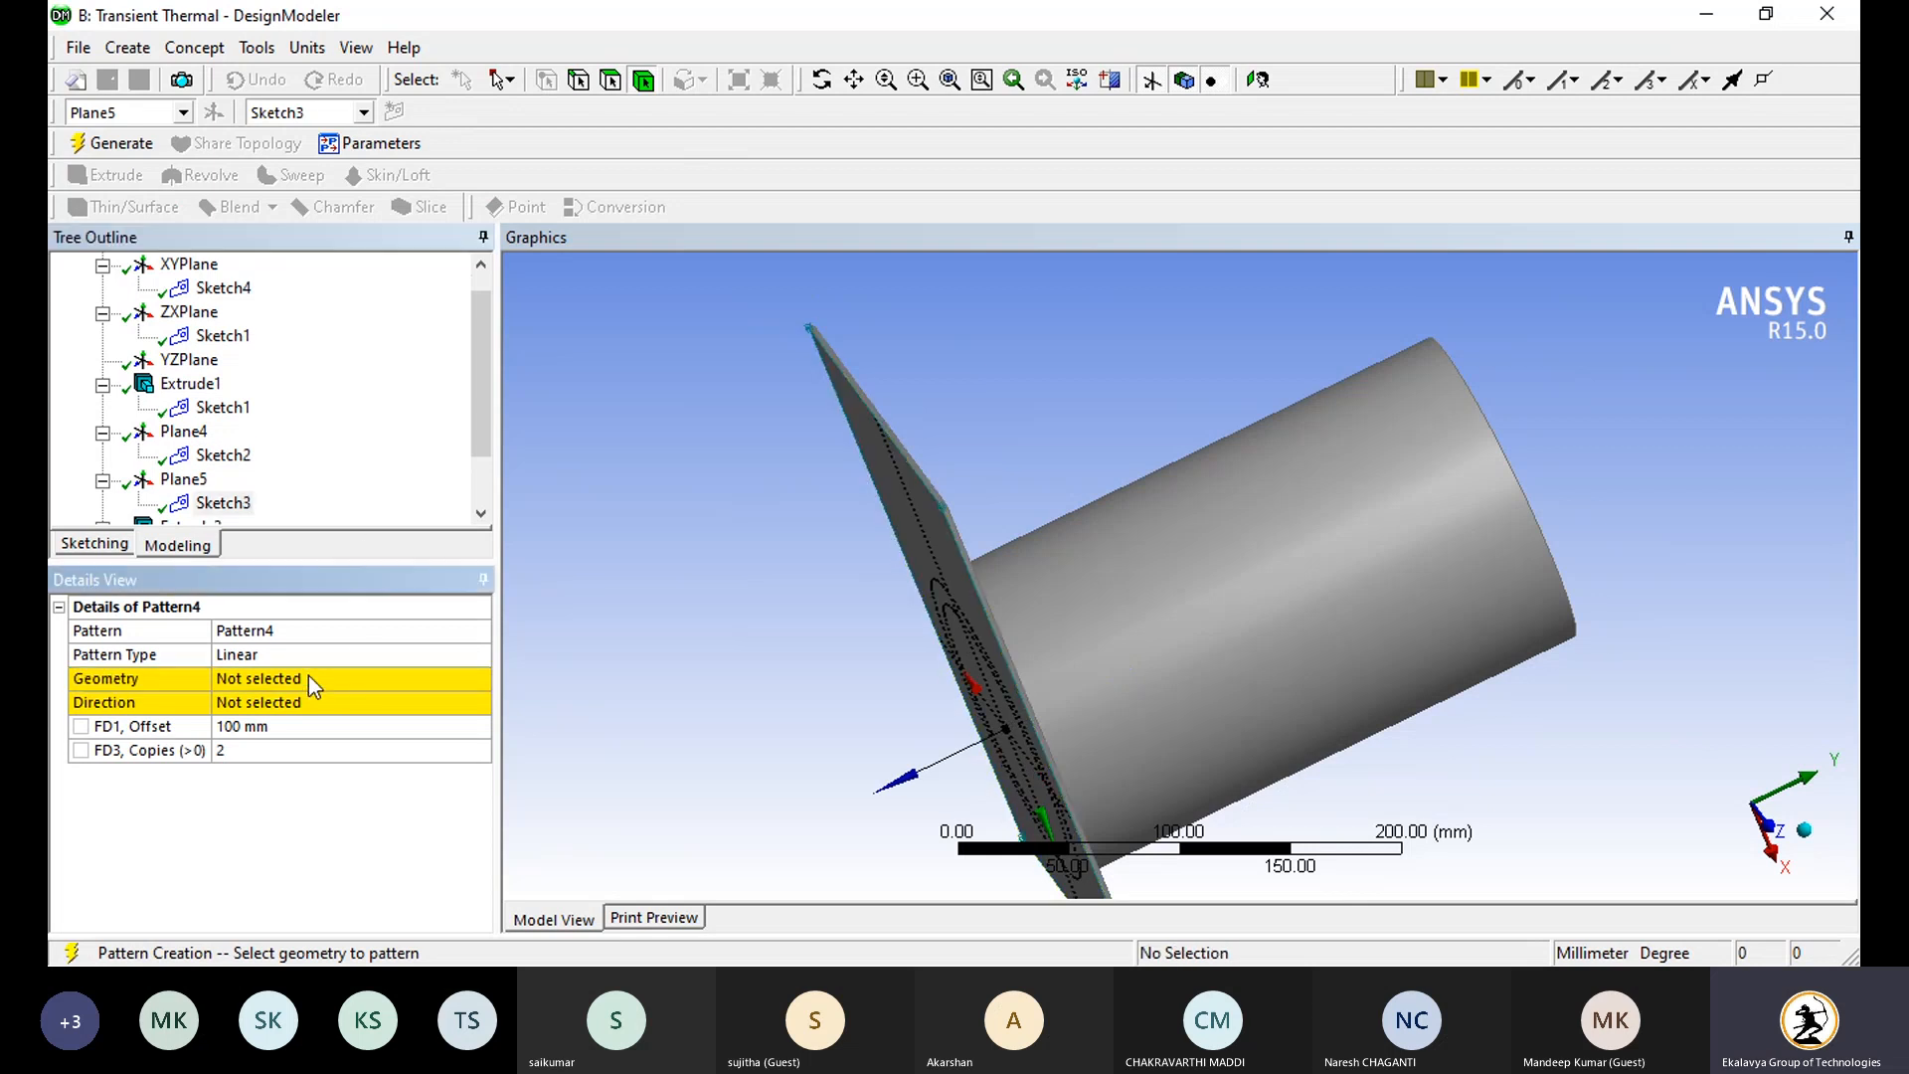
Step: Try to use the large outer face of the fin plate as the geometry of the linear pattern
left_click(309, 676)
middle_click_drag(979, 576, 929, 519)
left_click(929, 519)
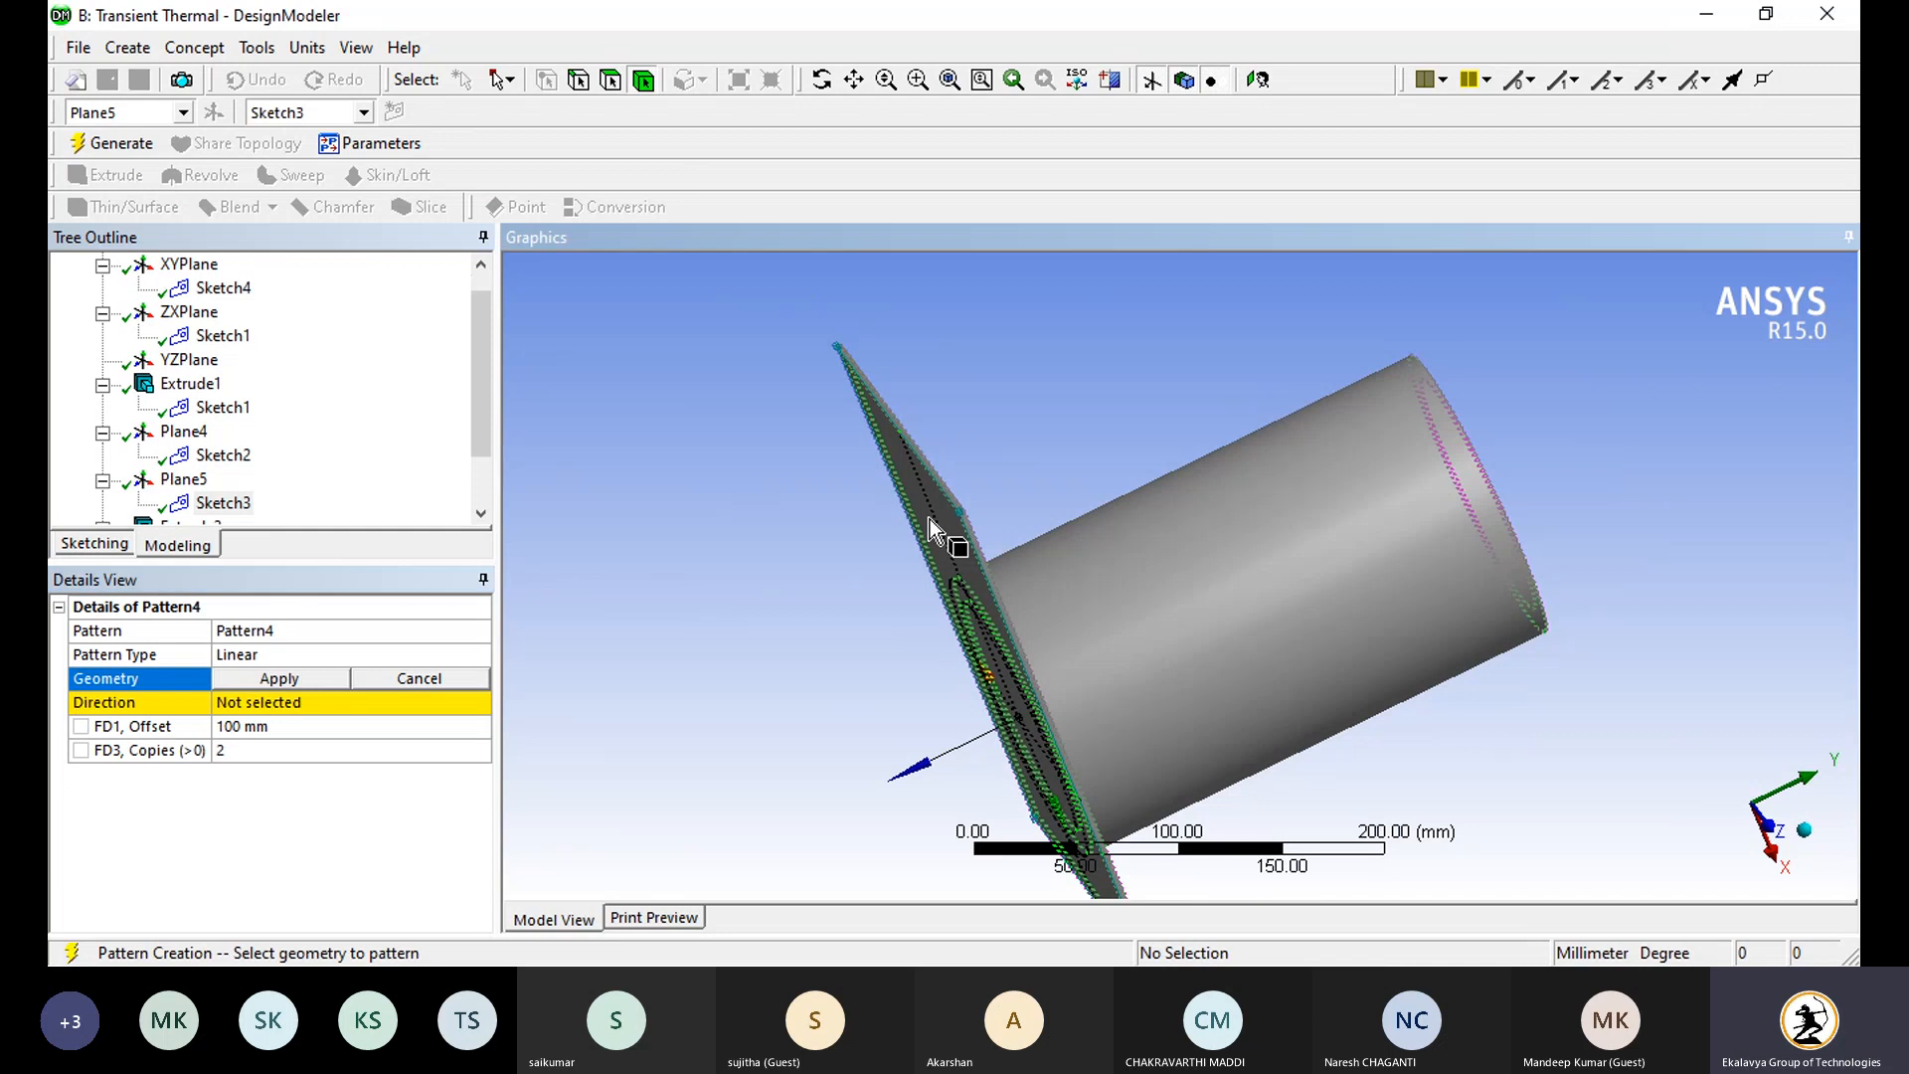
left_click(899, 474, "ctrl")
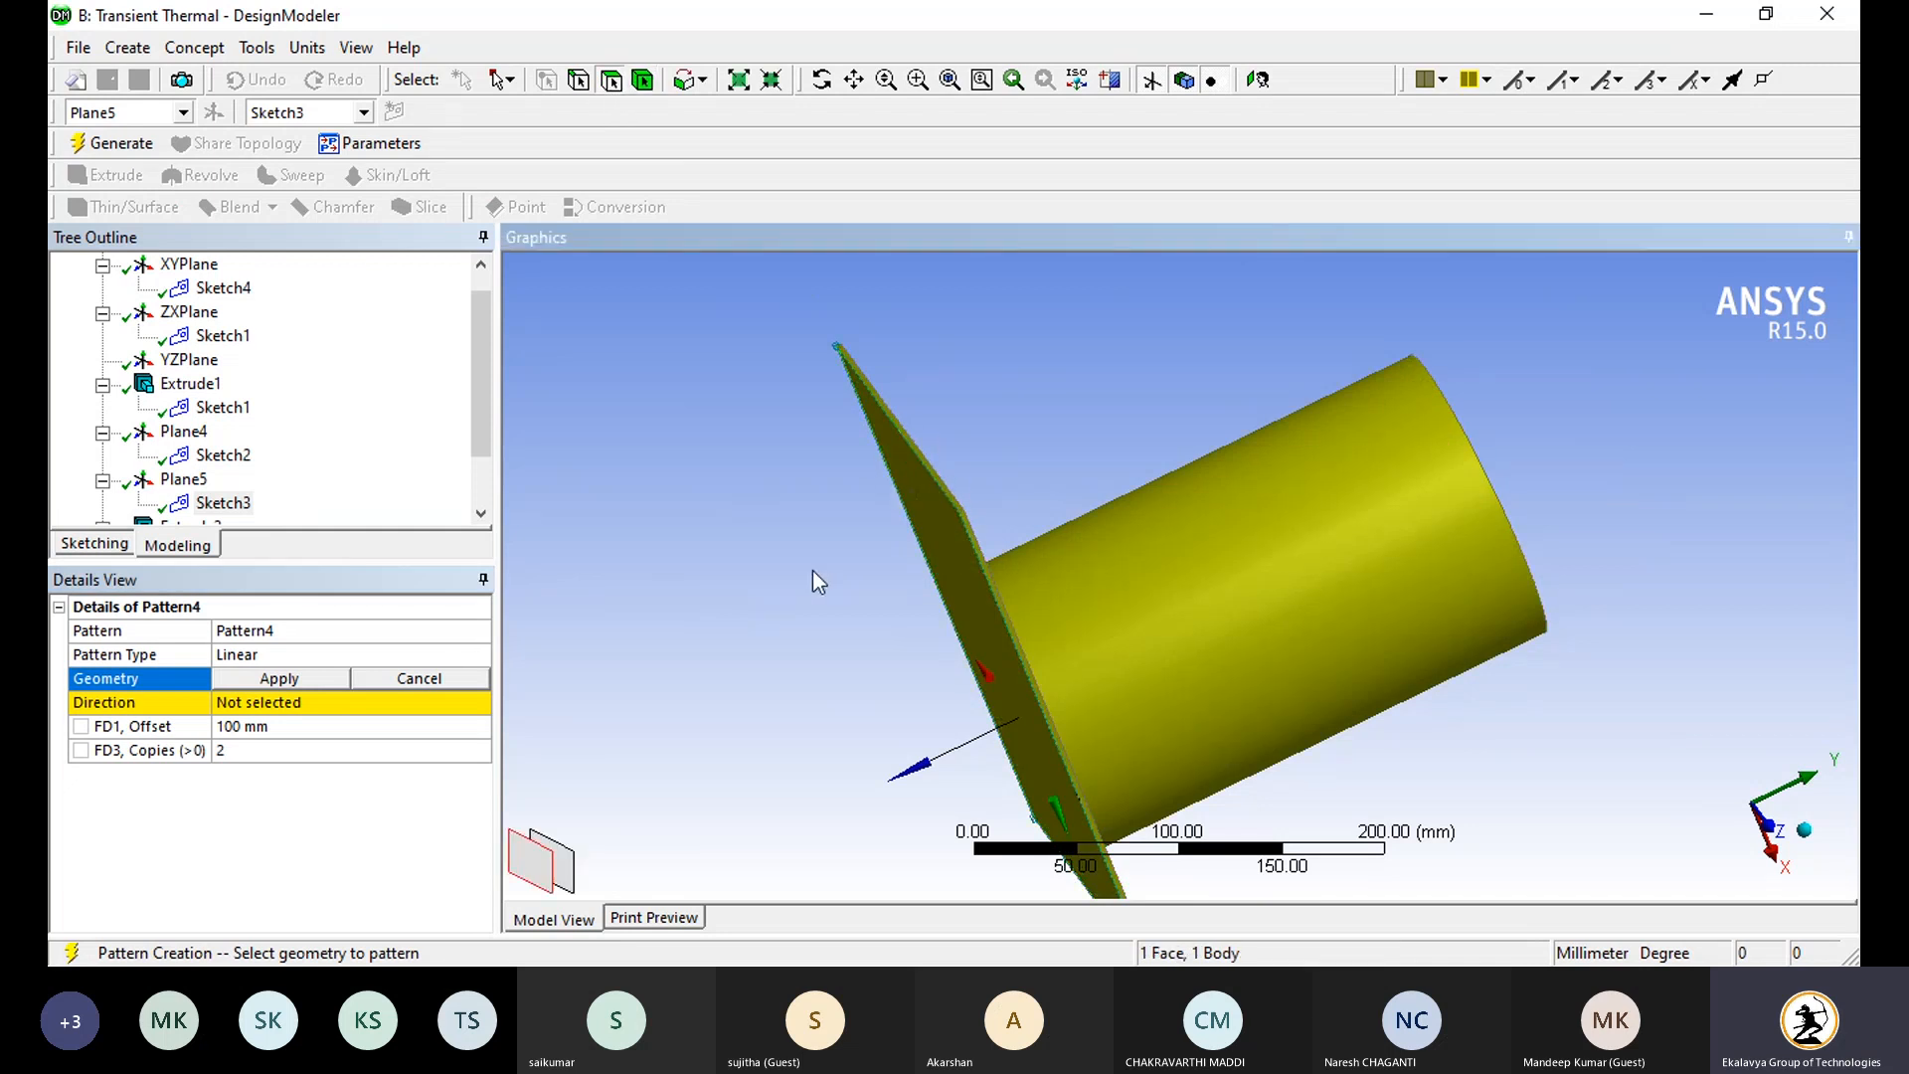
left_click(813, 572)
left_click(926, 499)
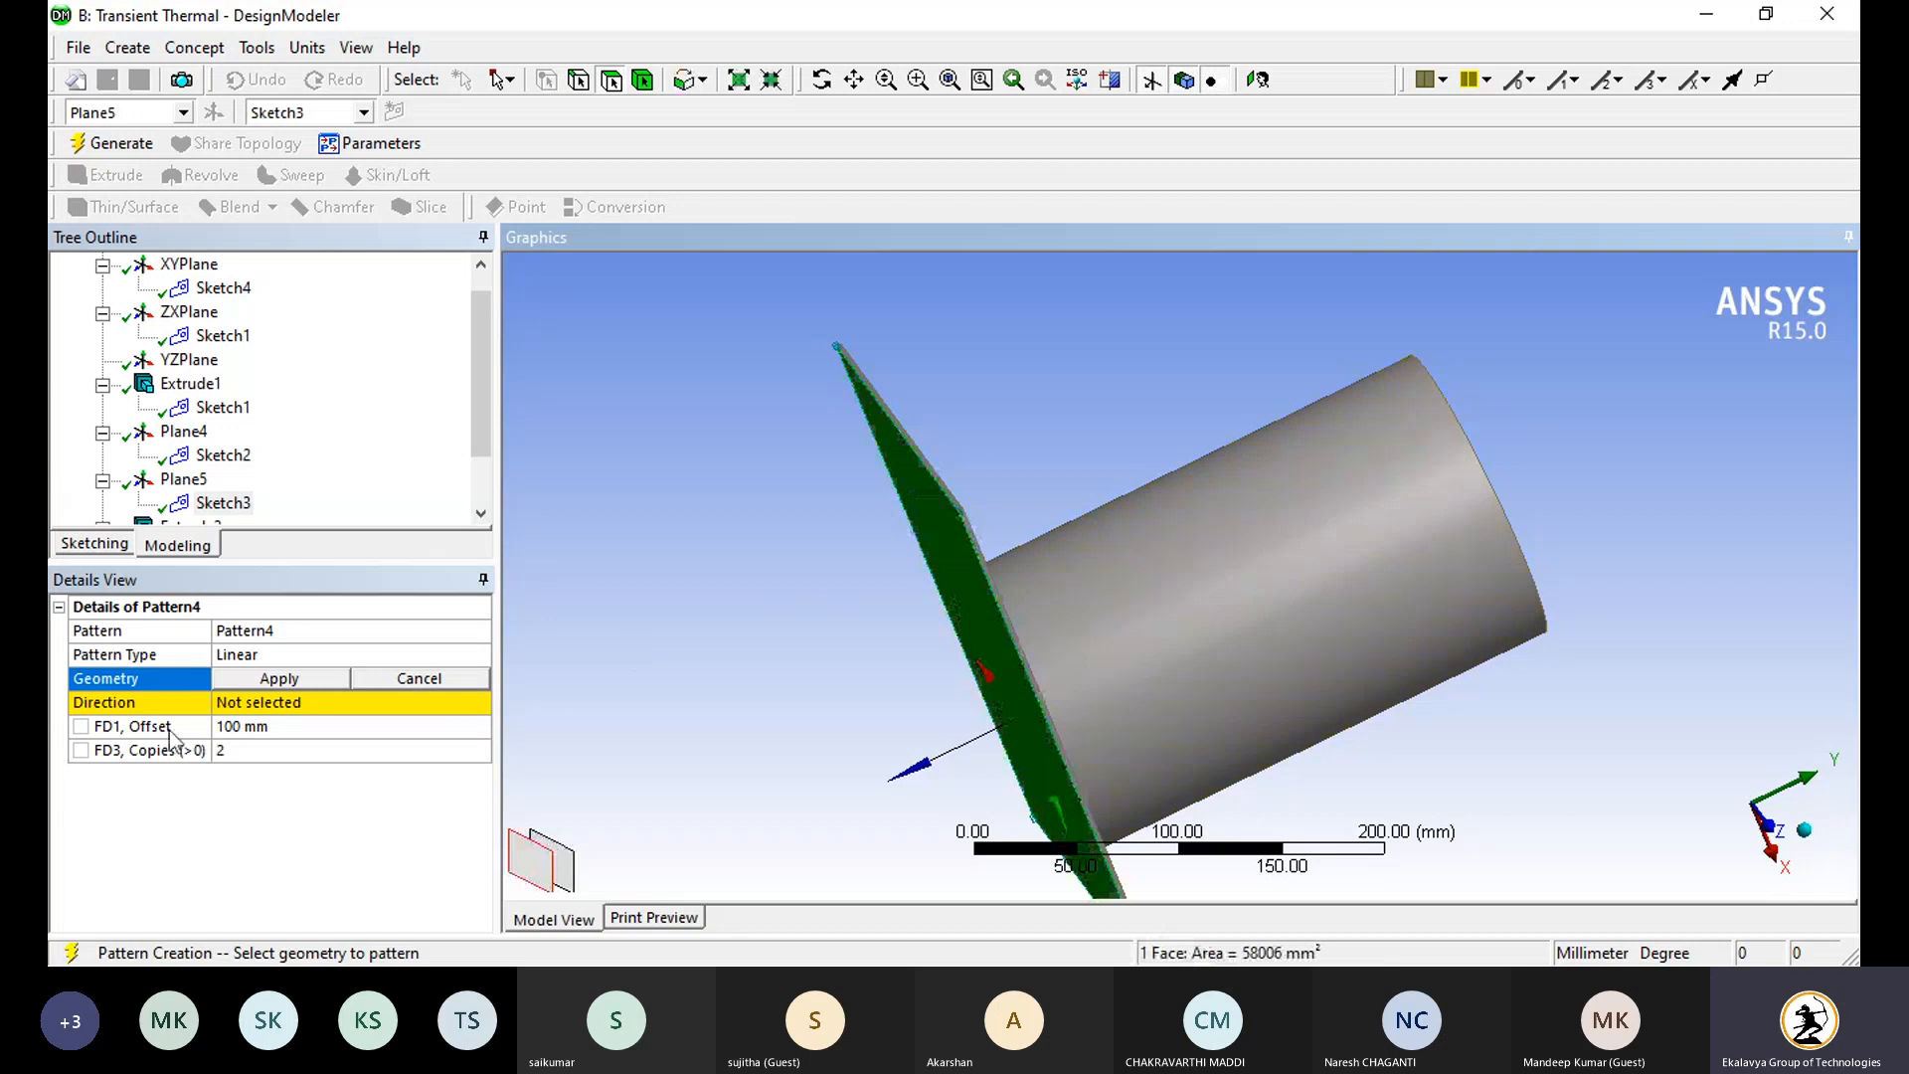
left_click(280, 678)
Step: Set the pattern direction along the plate's short thickness edge, reversed to point toward the tube
left_click(273, 703)
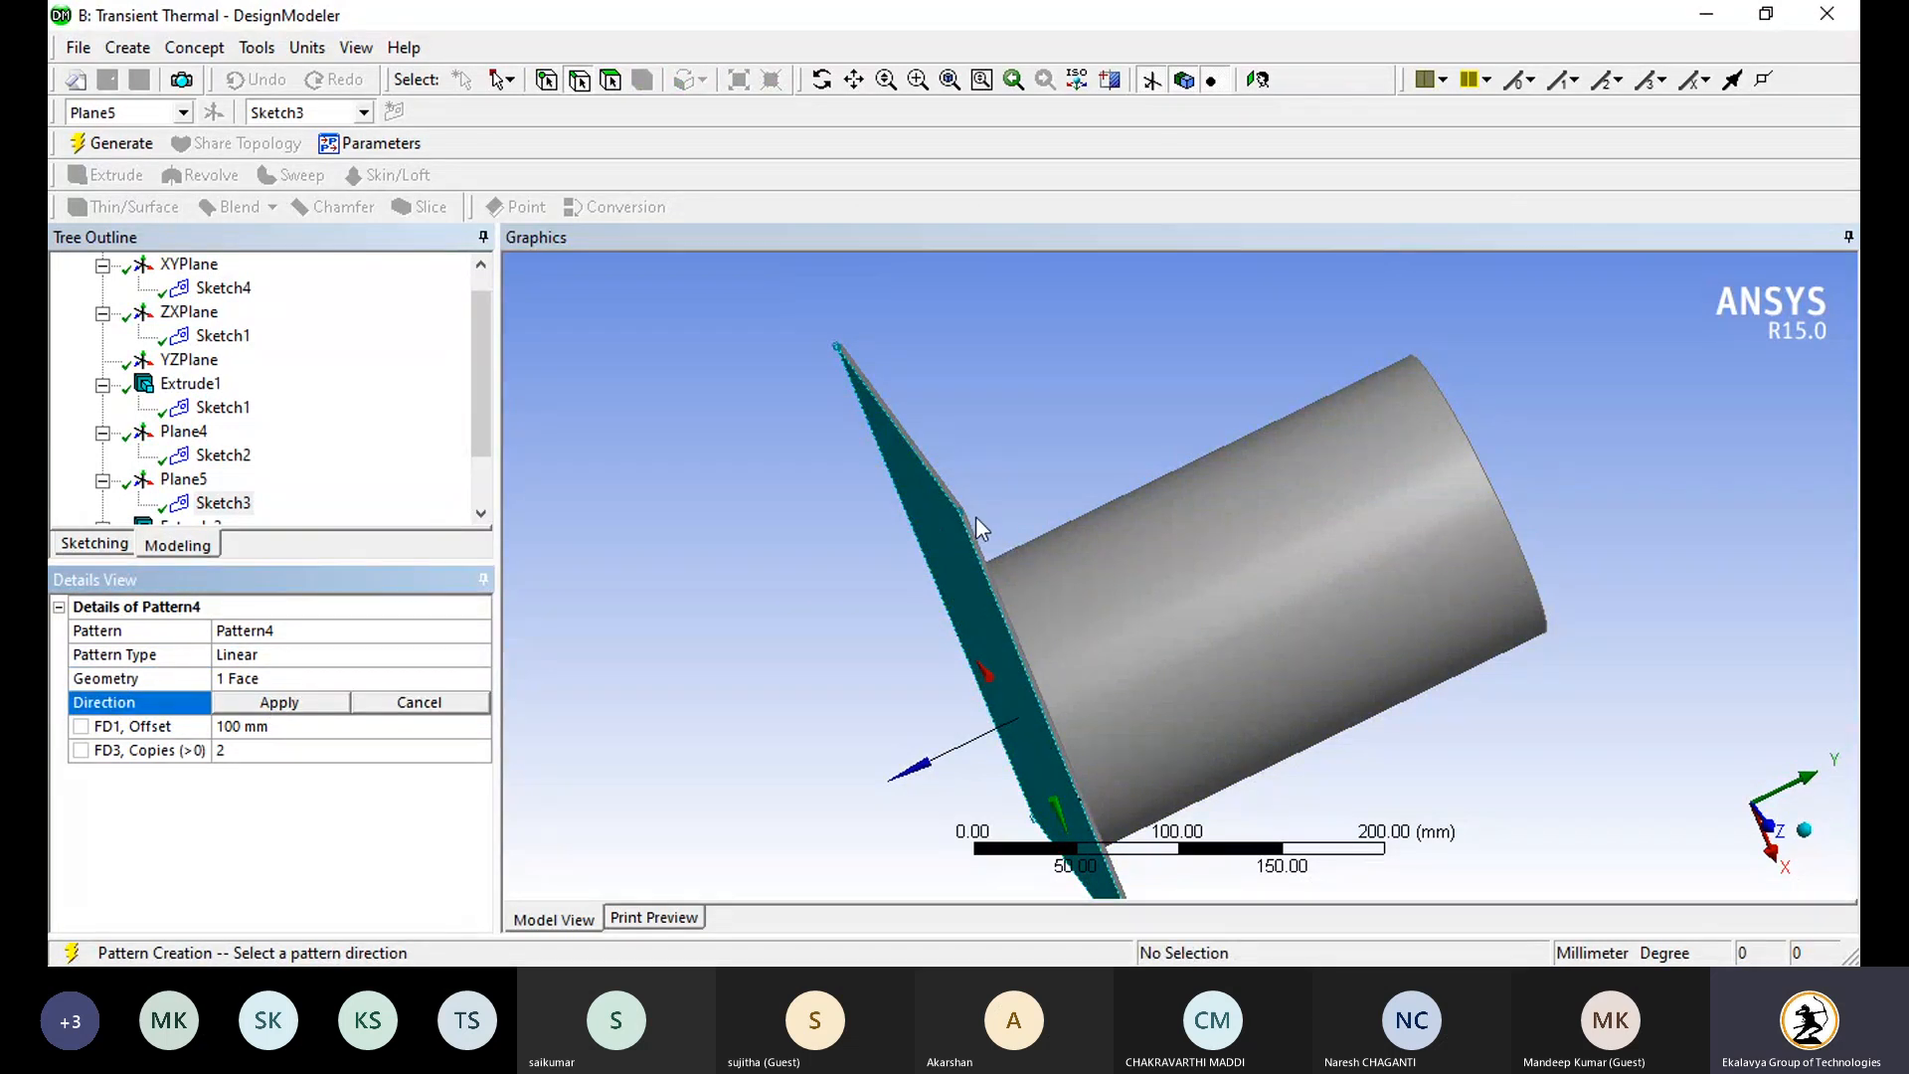
scroll(976, 516, "up", 2)
scroll(974, 513, "up", 2)
left_click(713, 440)
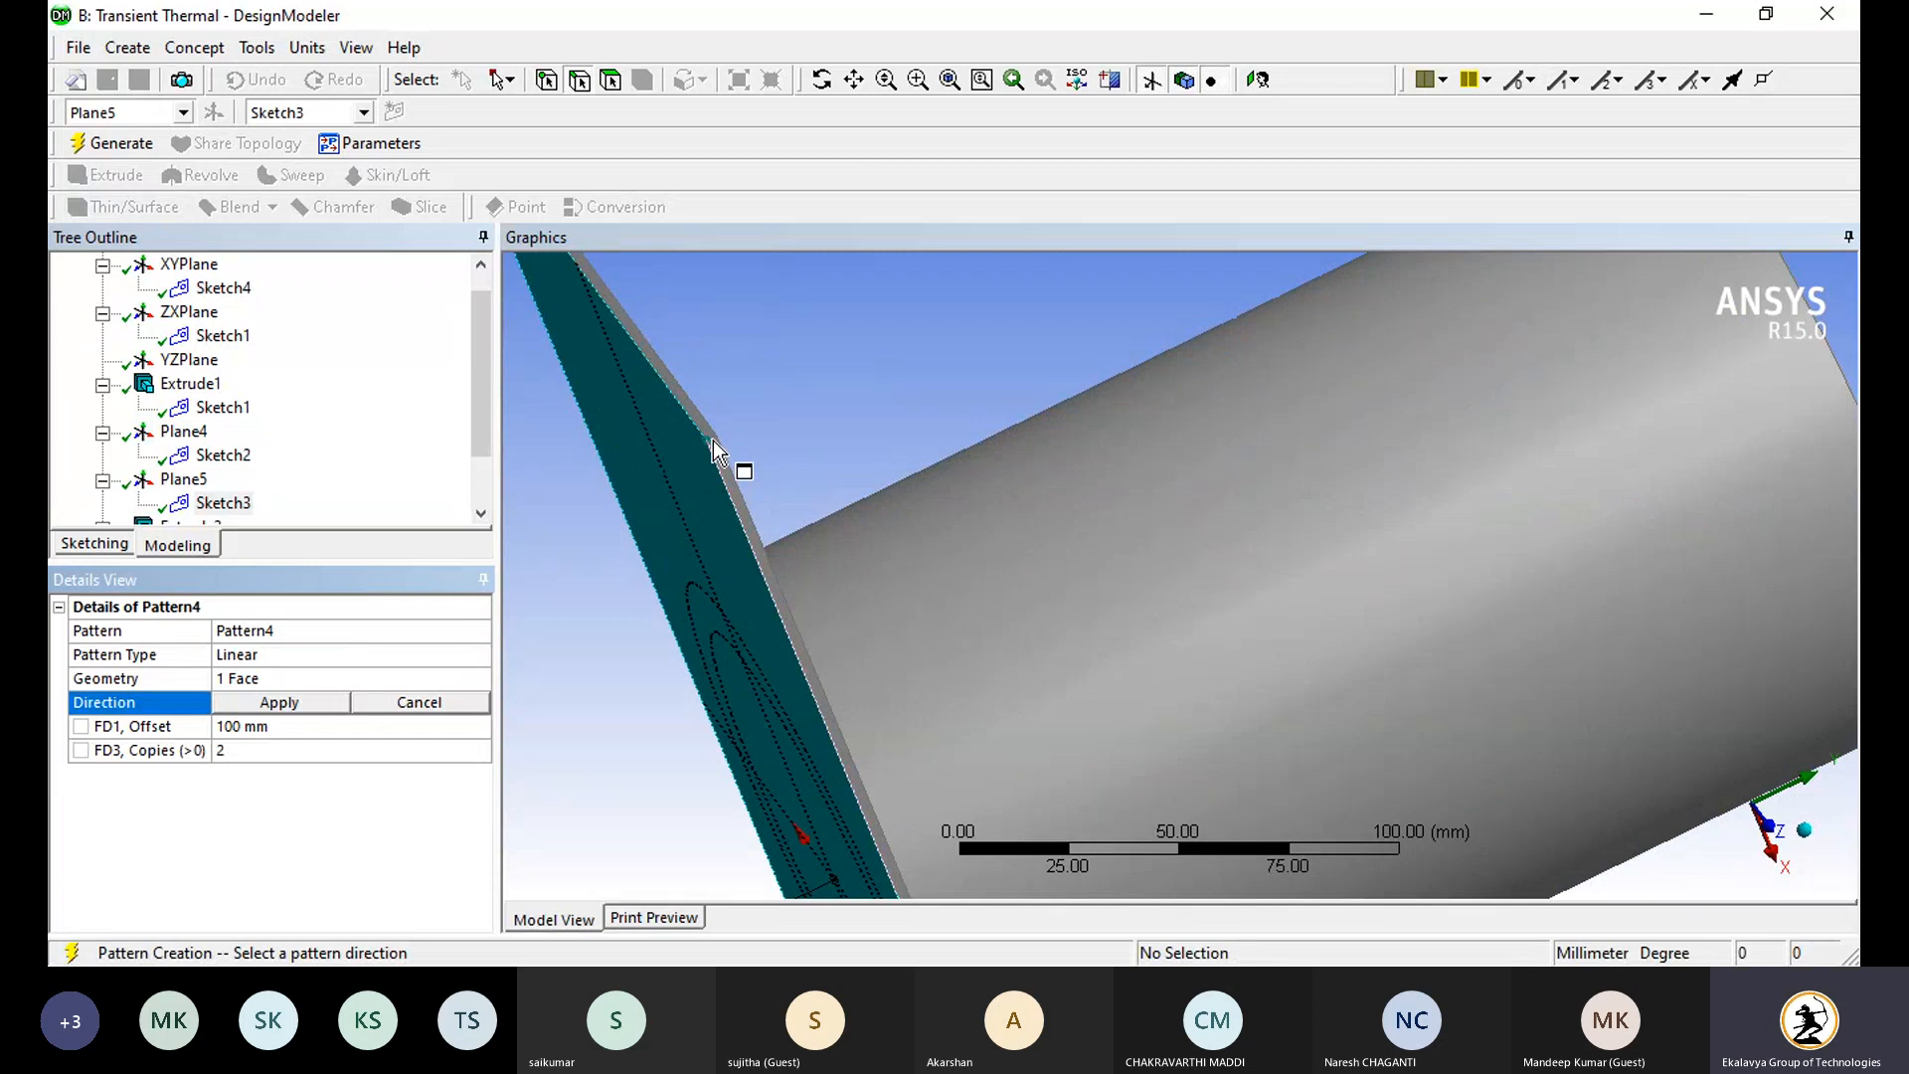
scroll(598, 432, "up", 1)
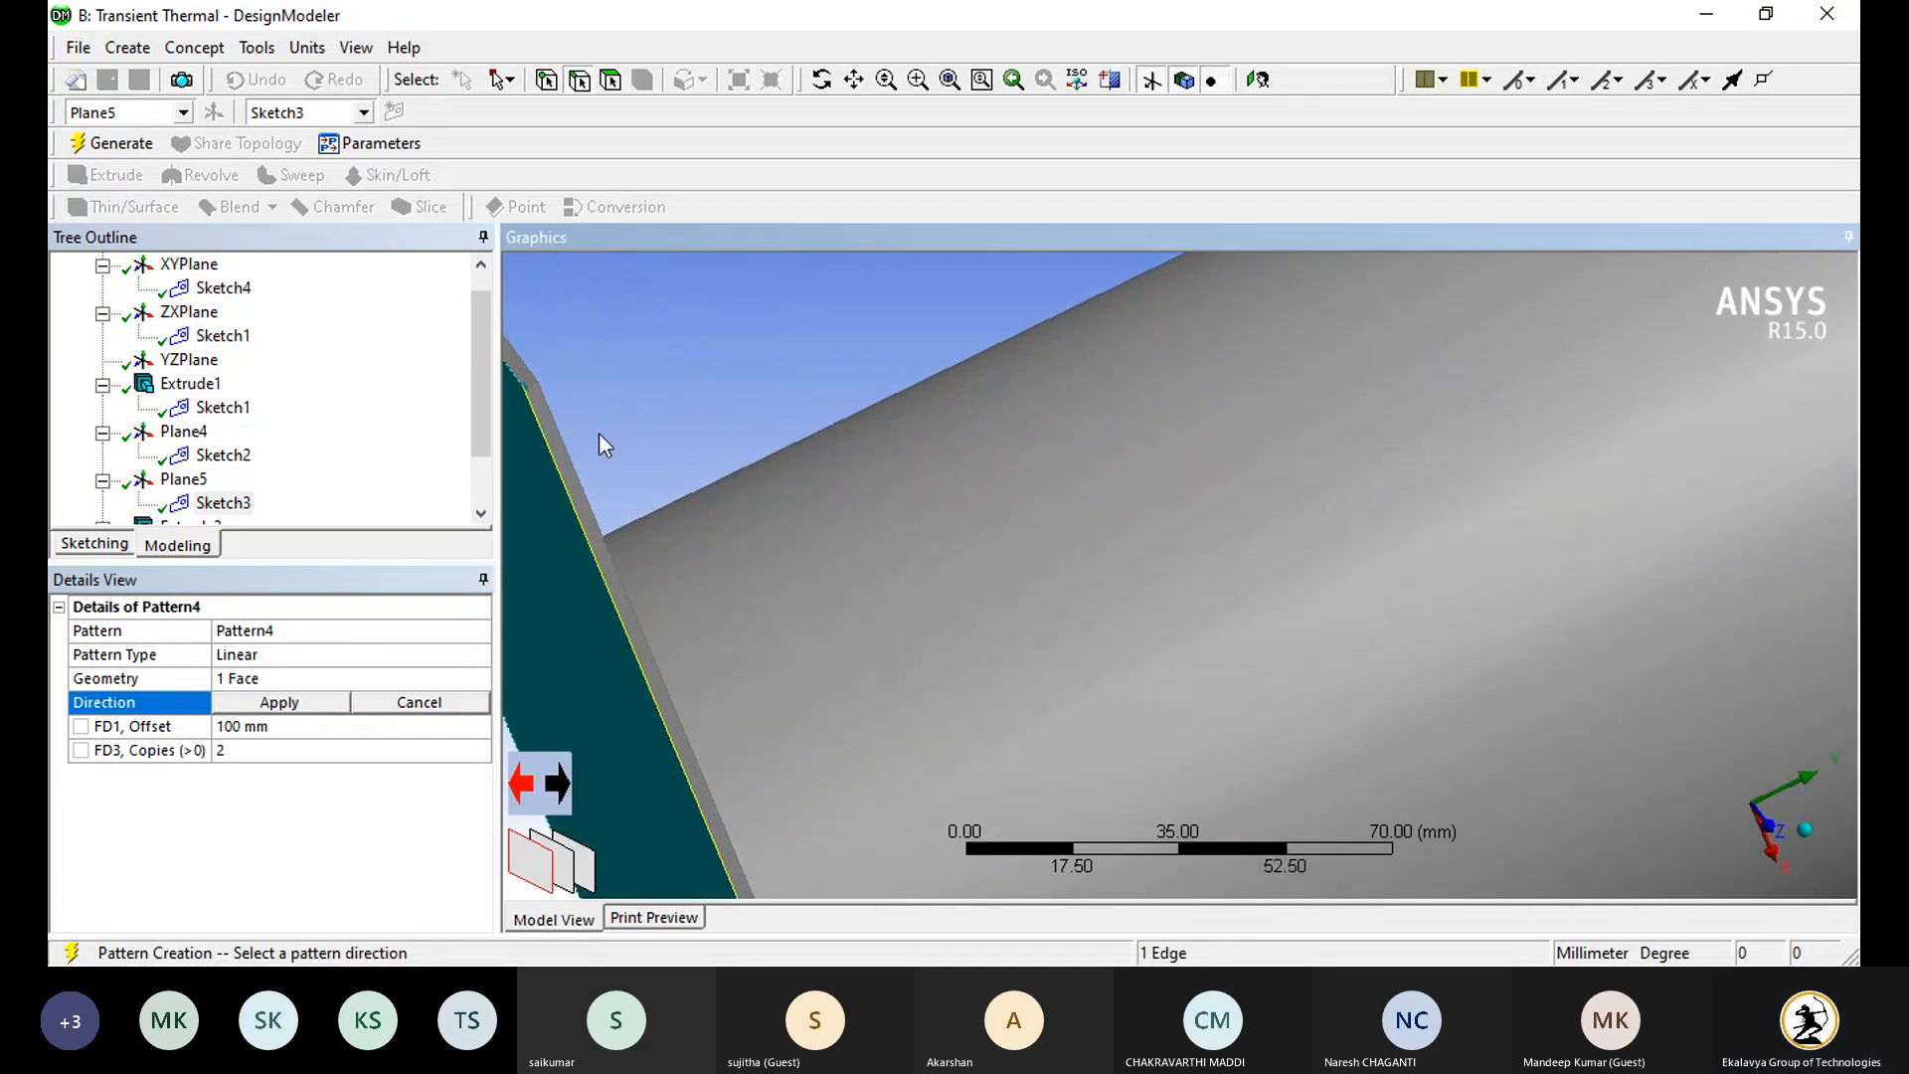
left_click(531, 384)
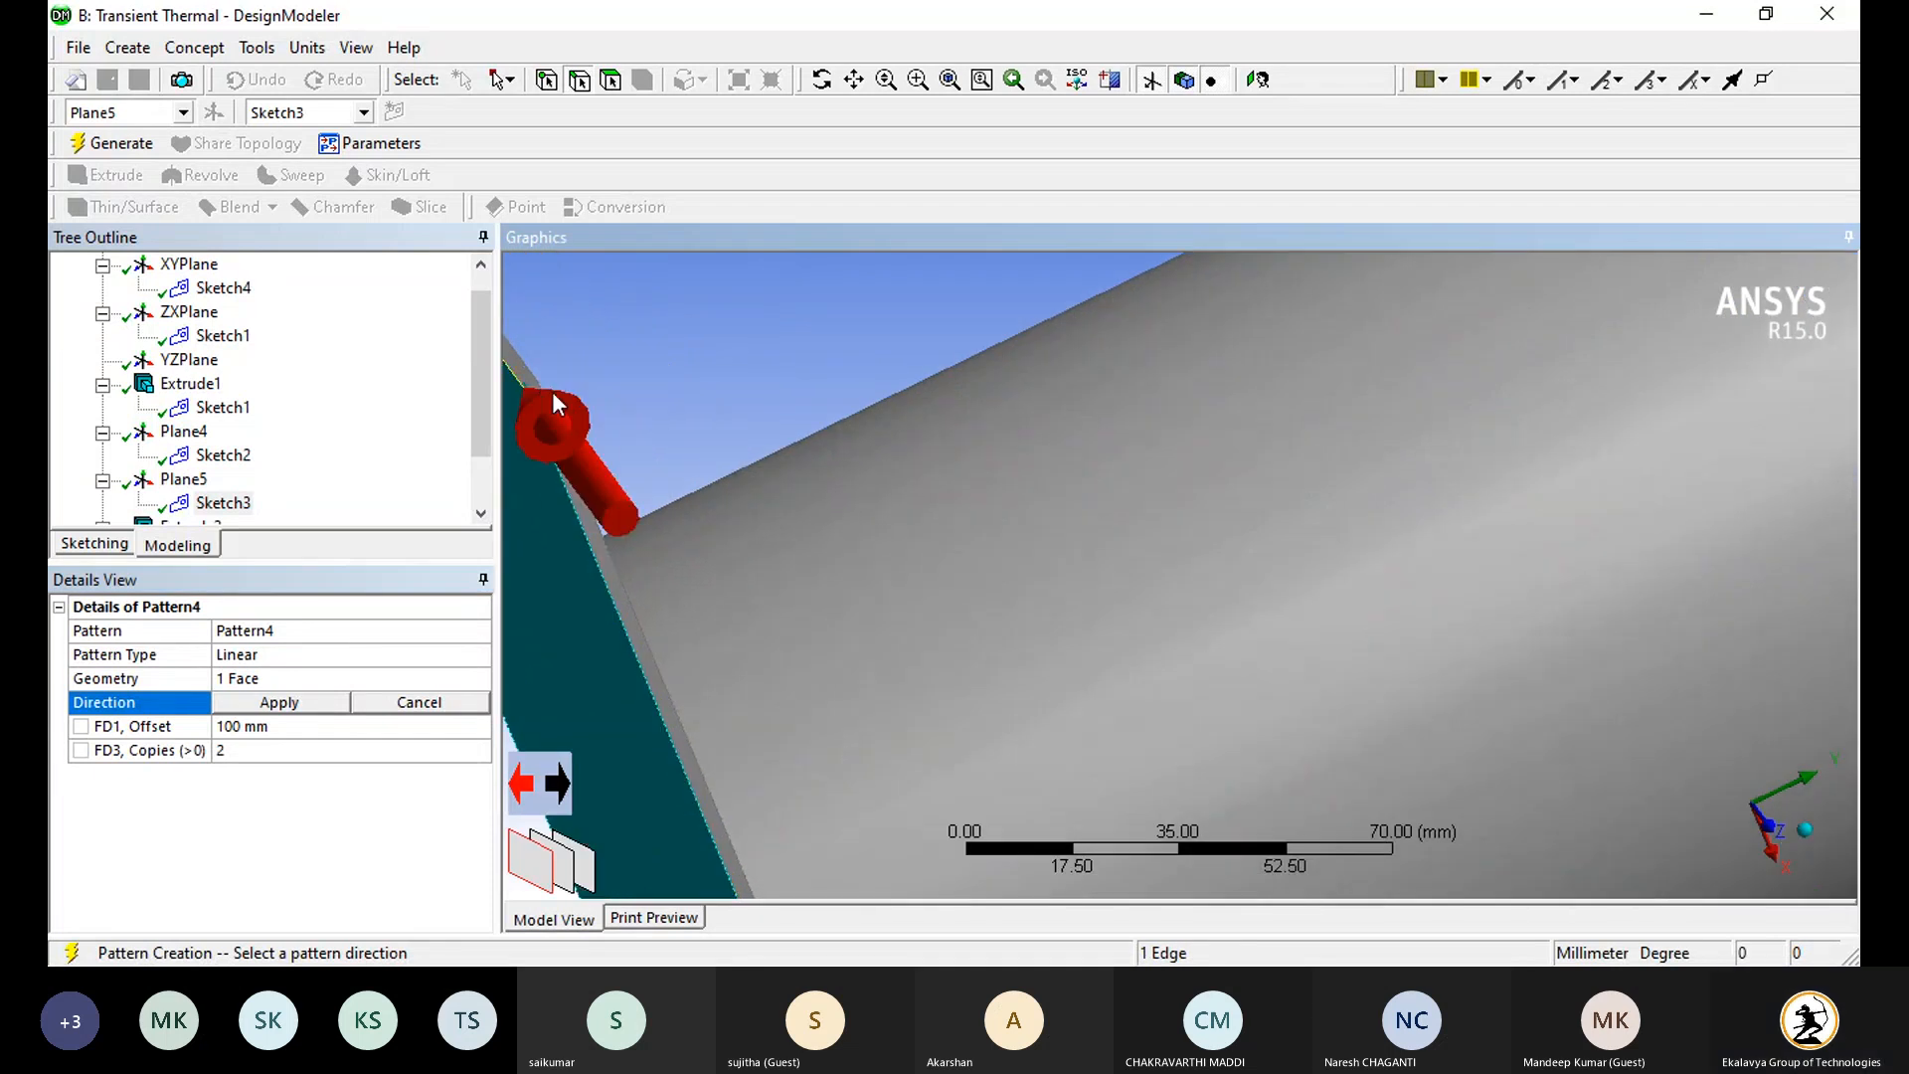
scroll(547, 412, "down", 2)
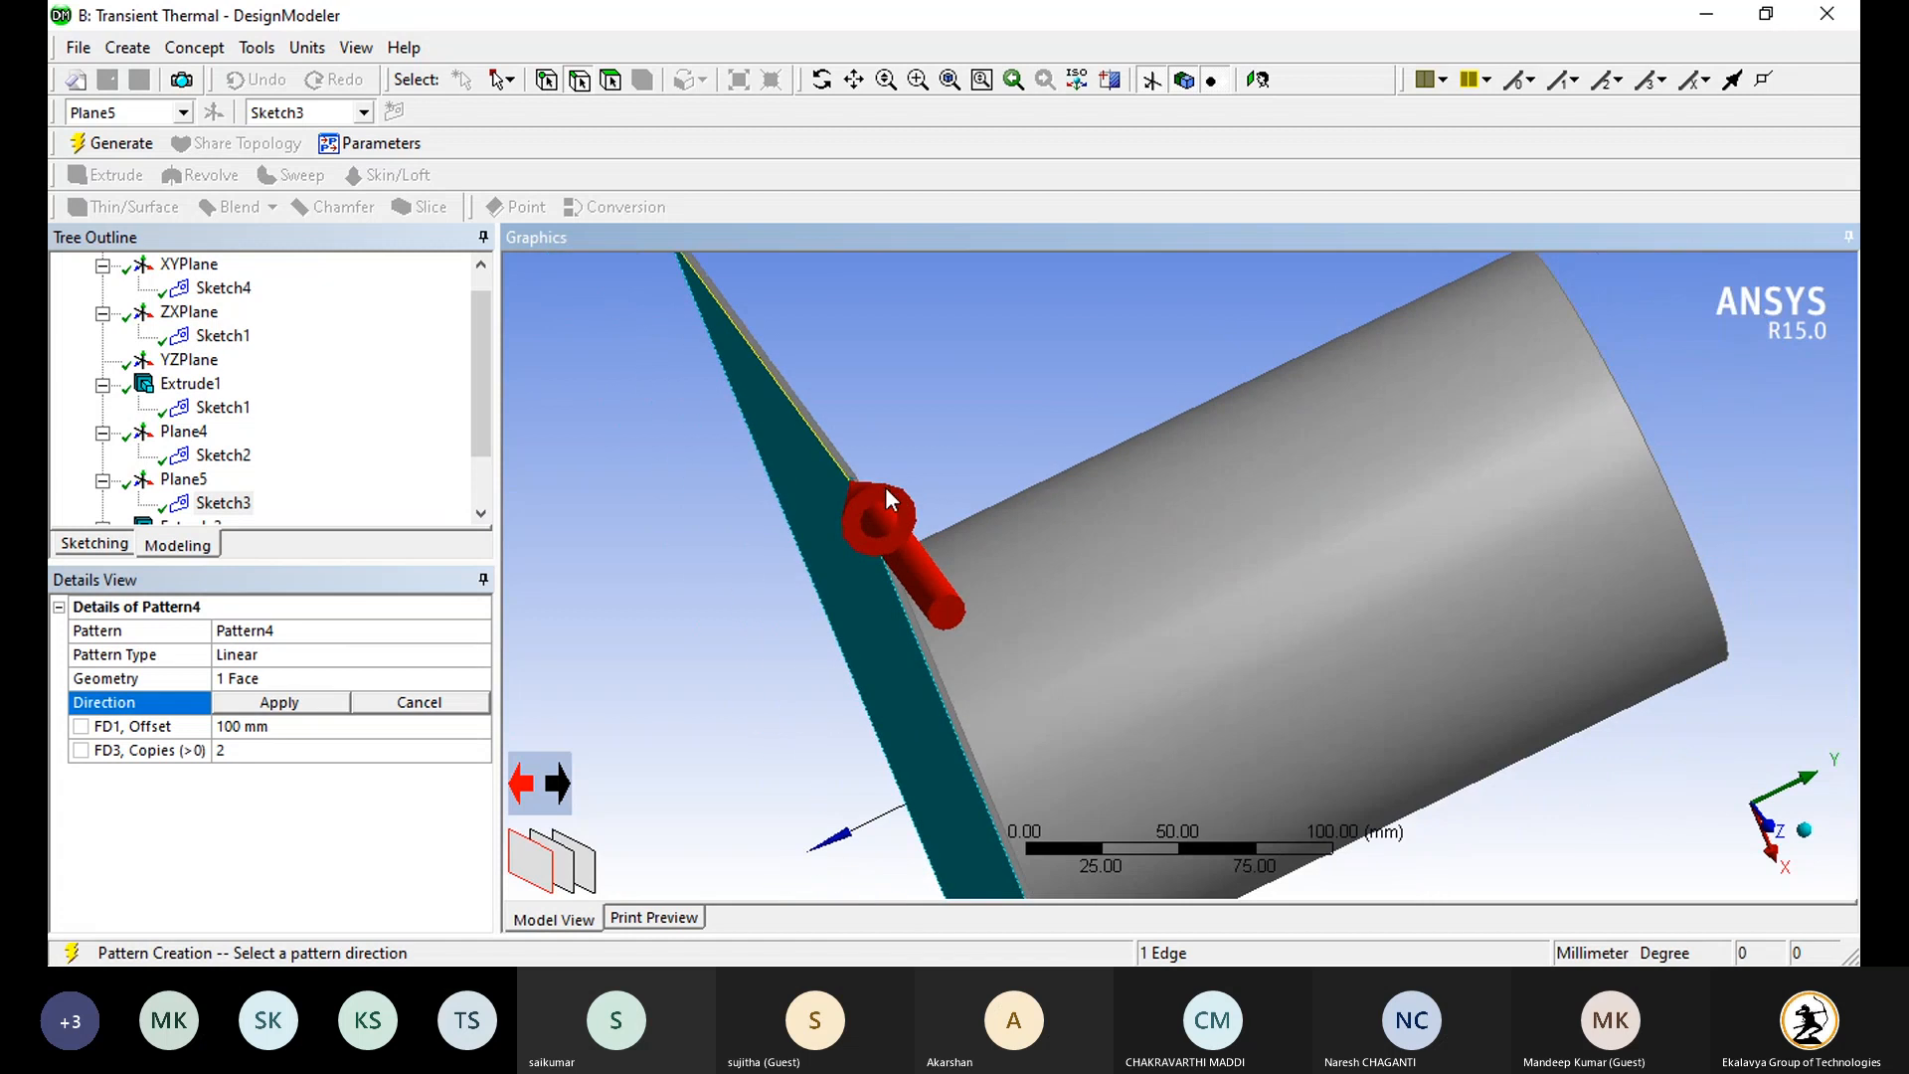
scroll(881, 470, "up", 1)
left_click(825, 458)
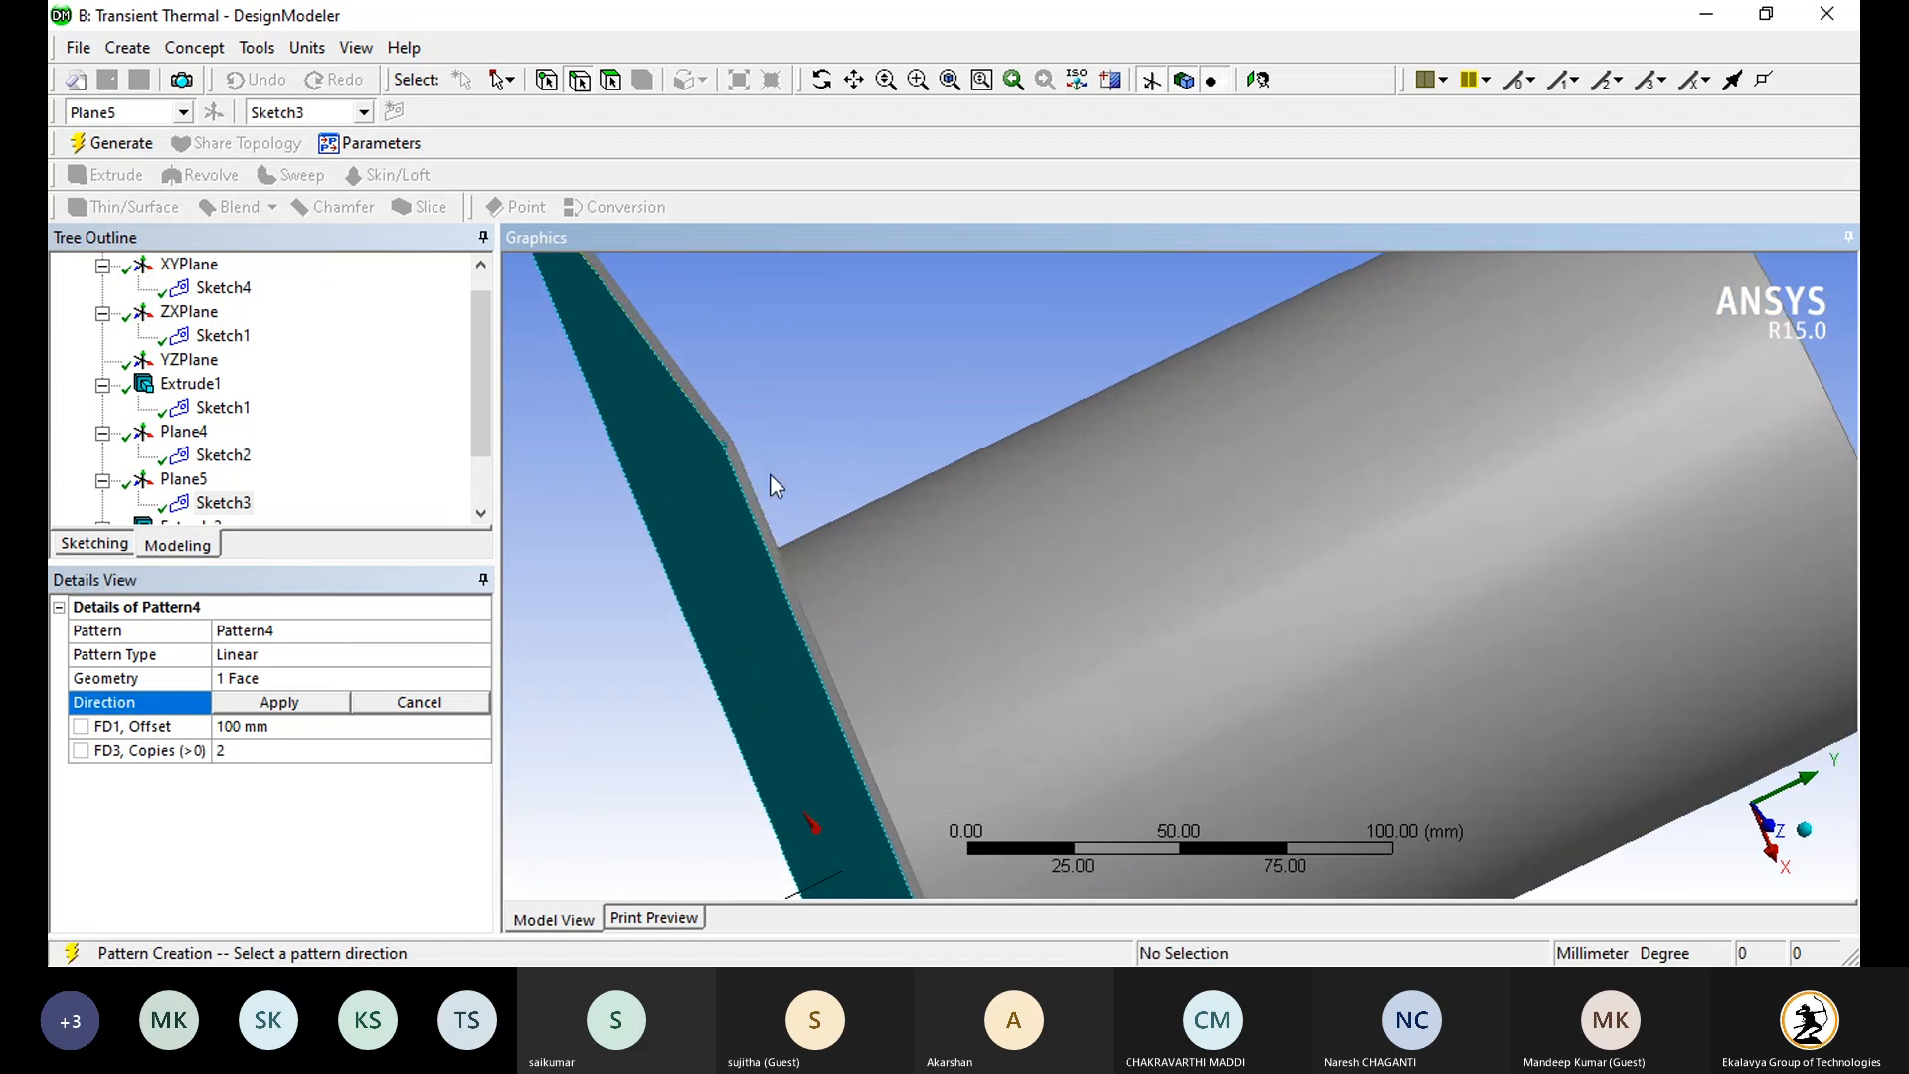
scroll(731, 458, "up", 1)
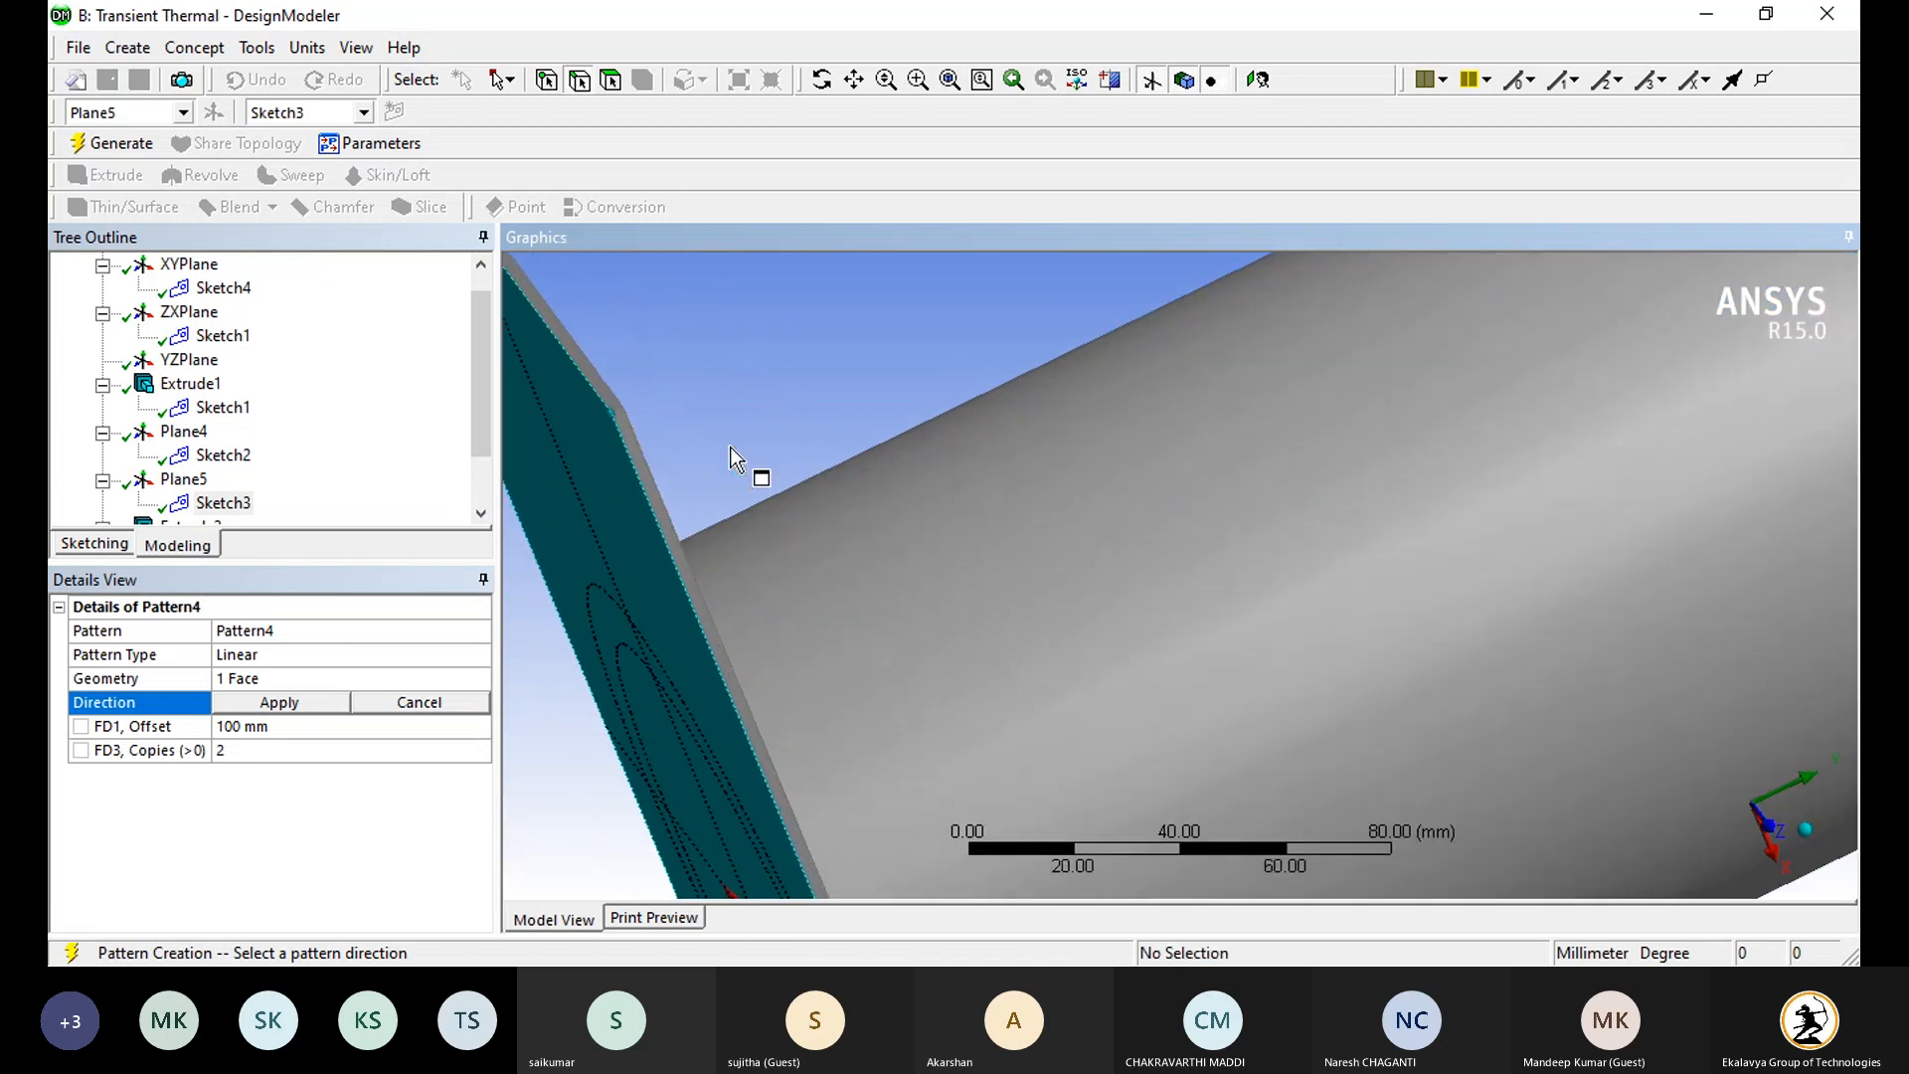
left_click(623, 411)
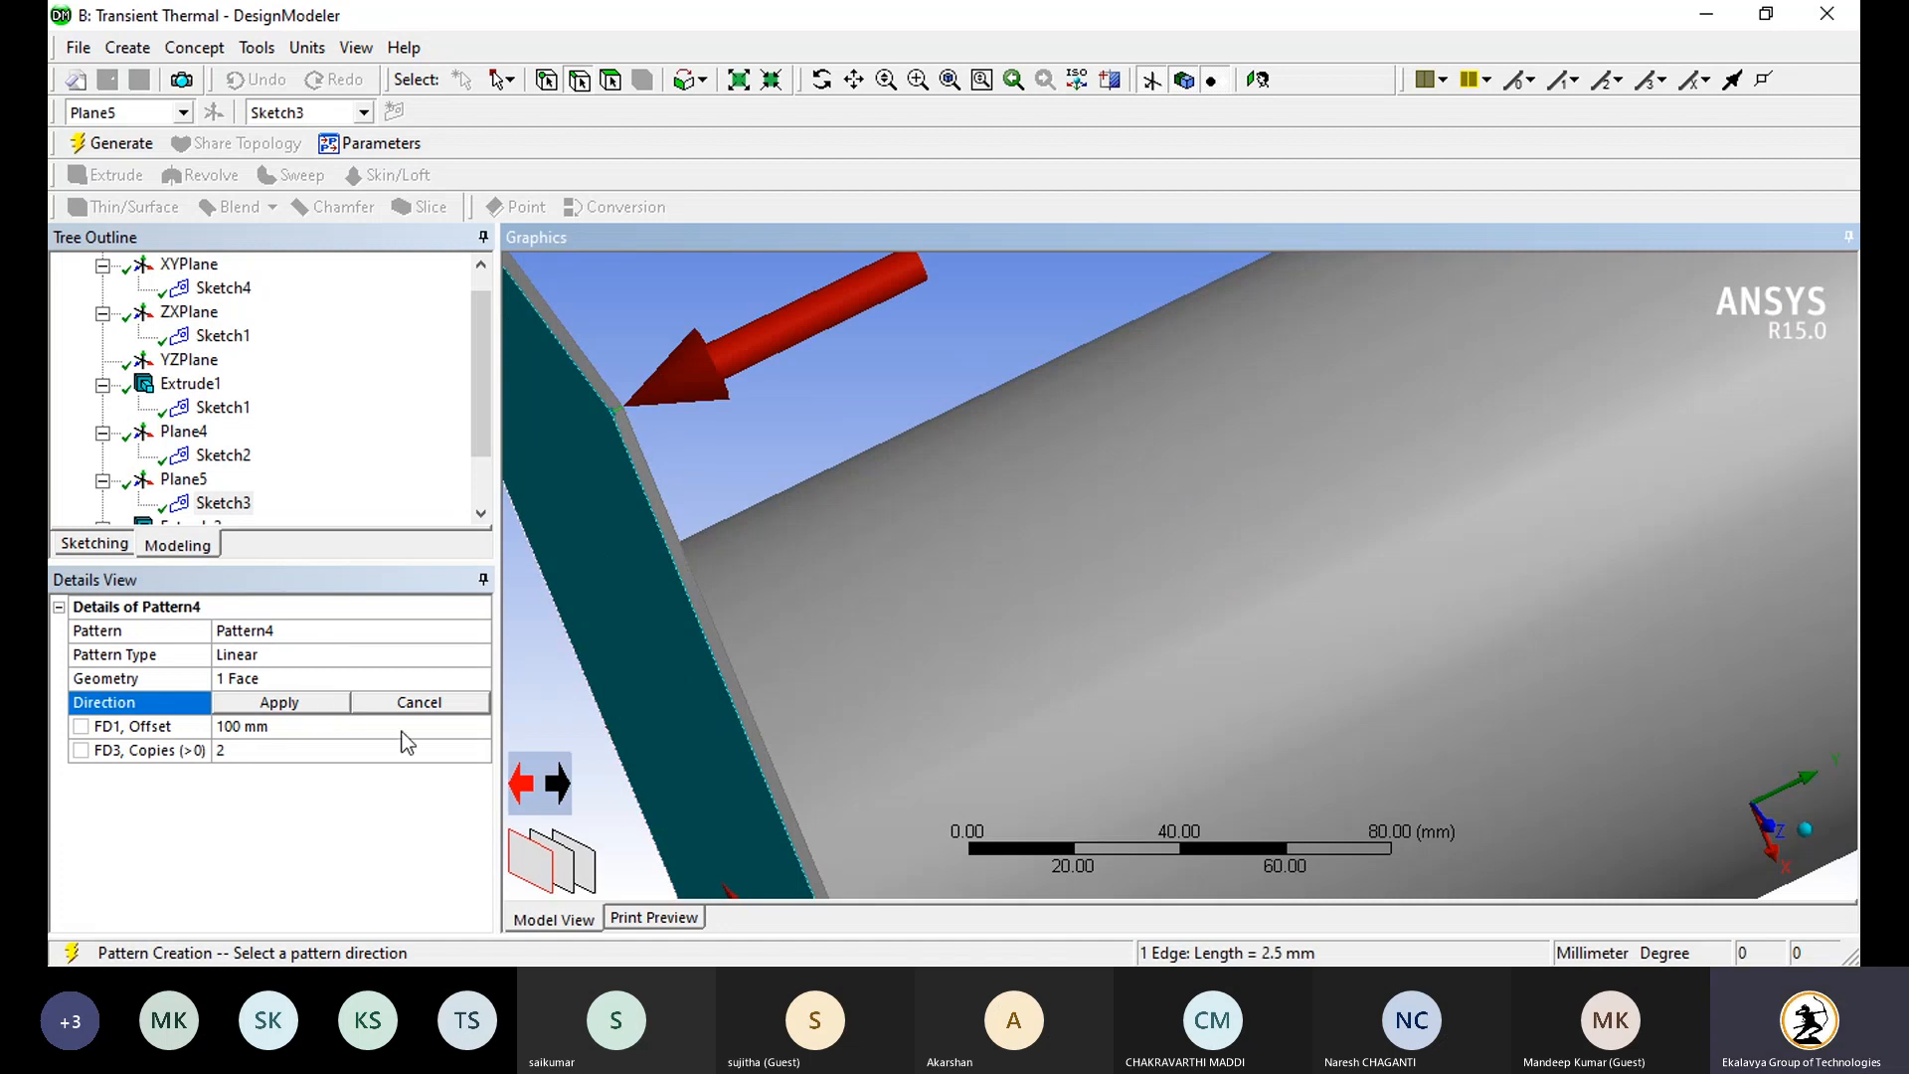
left_click(523, 785)
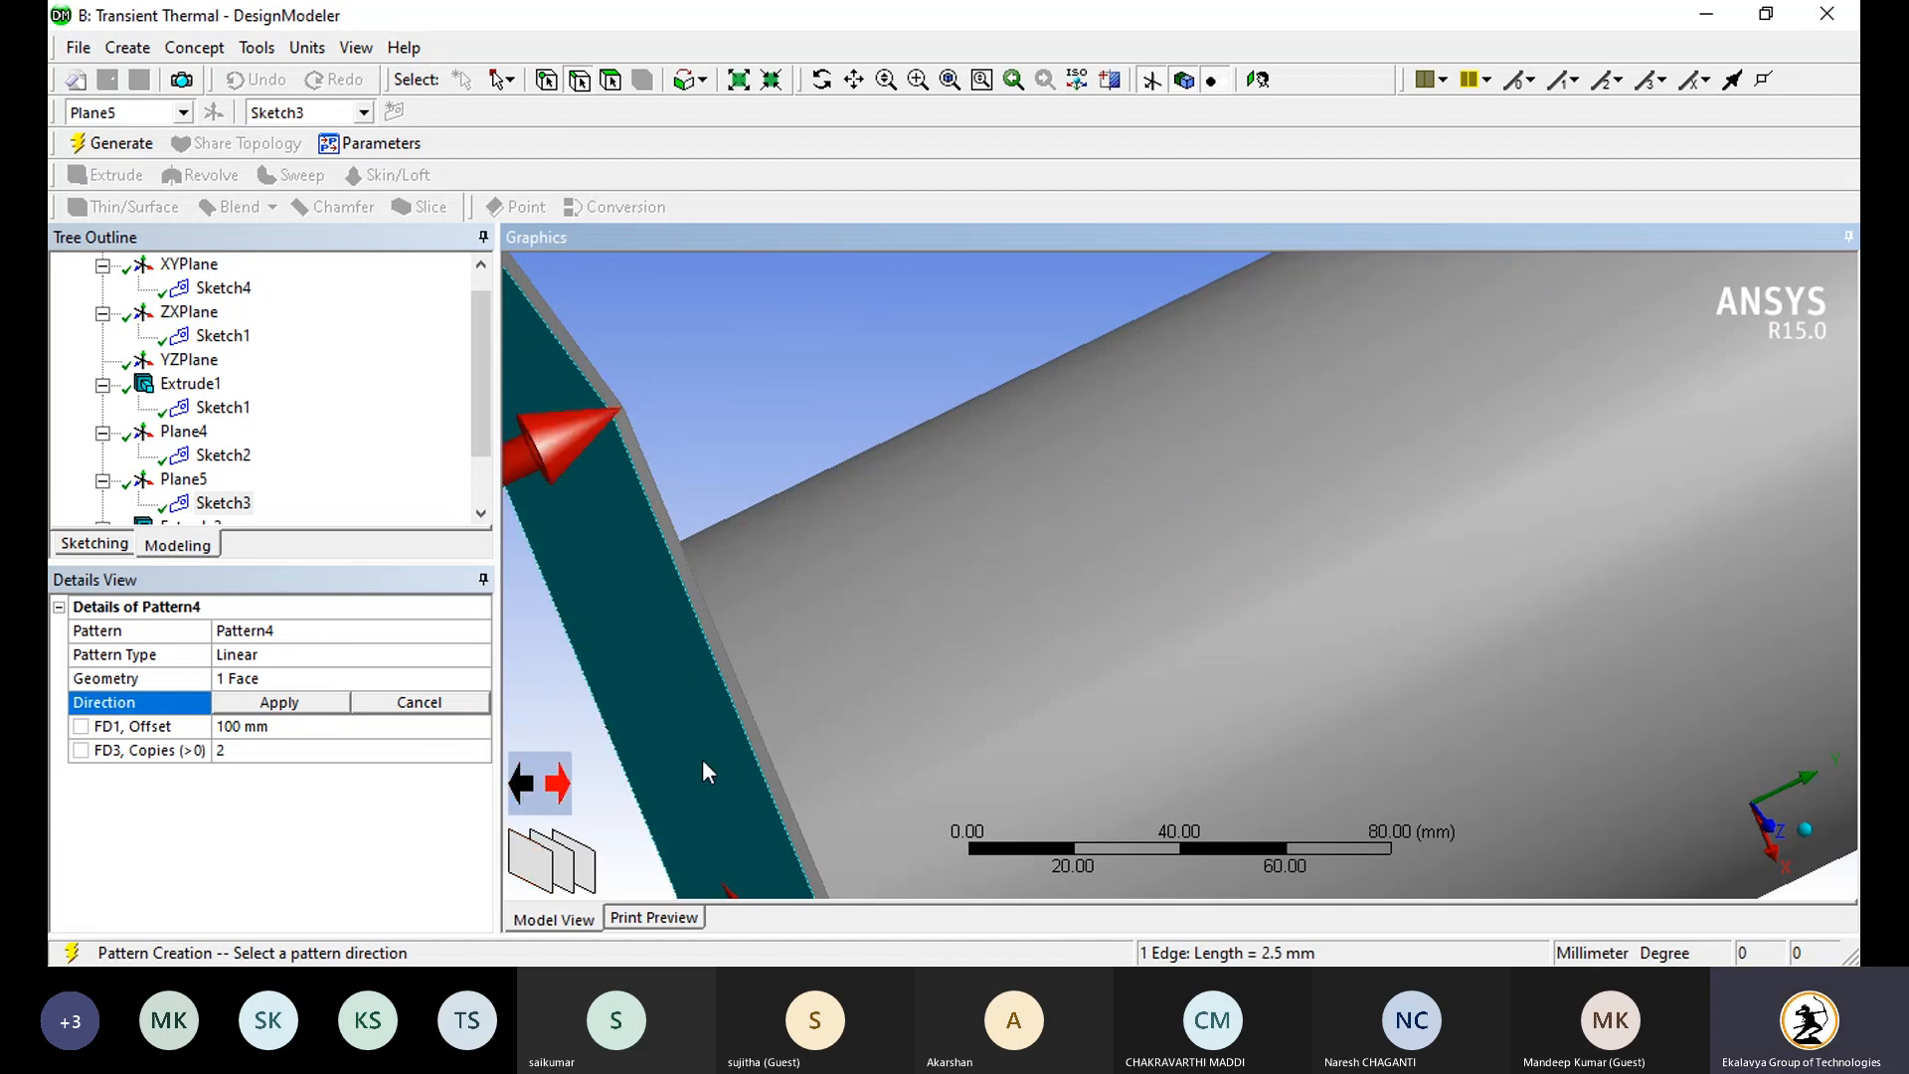
scroll(702, 759, "down", 3)
left_click(279, 702)
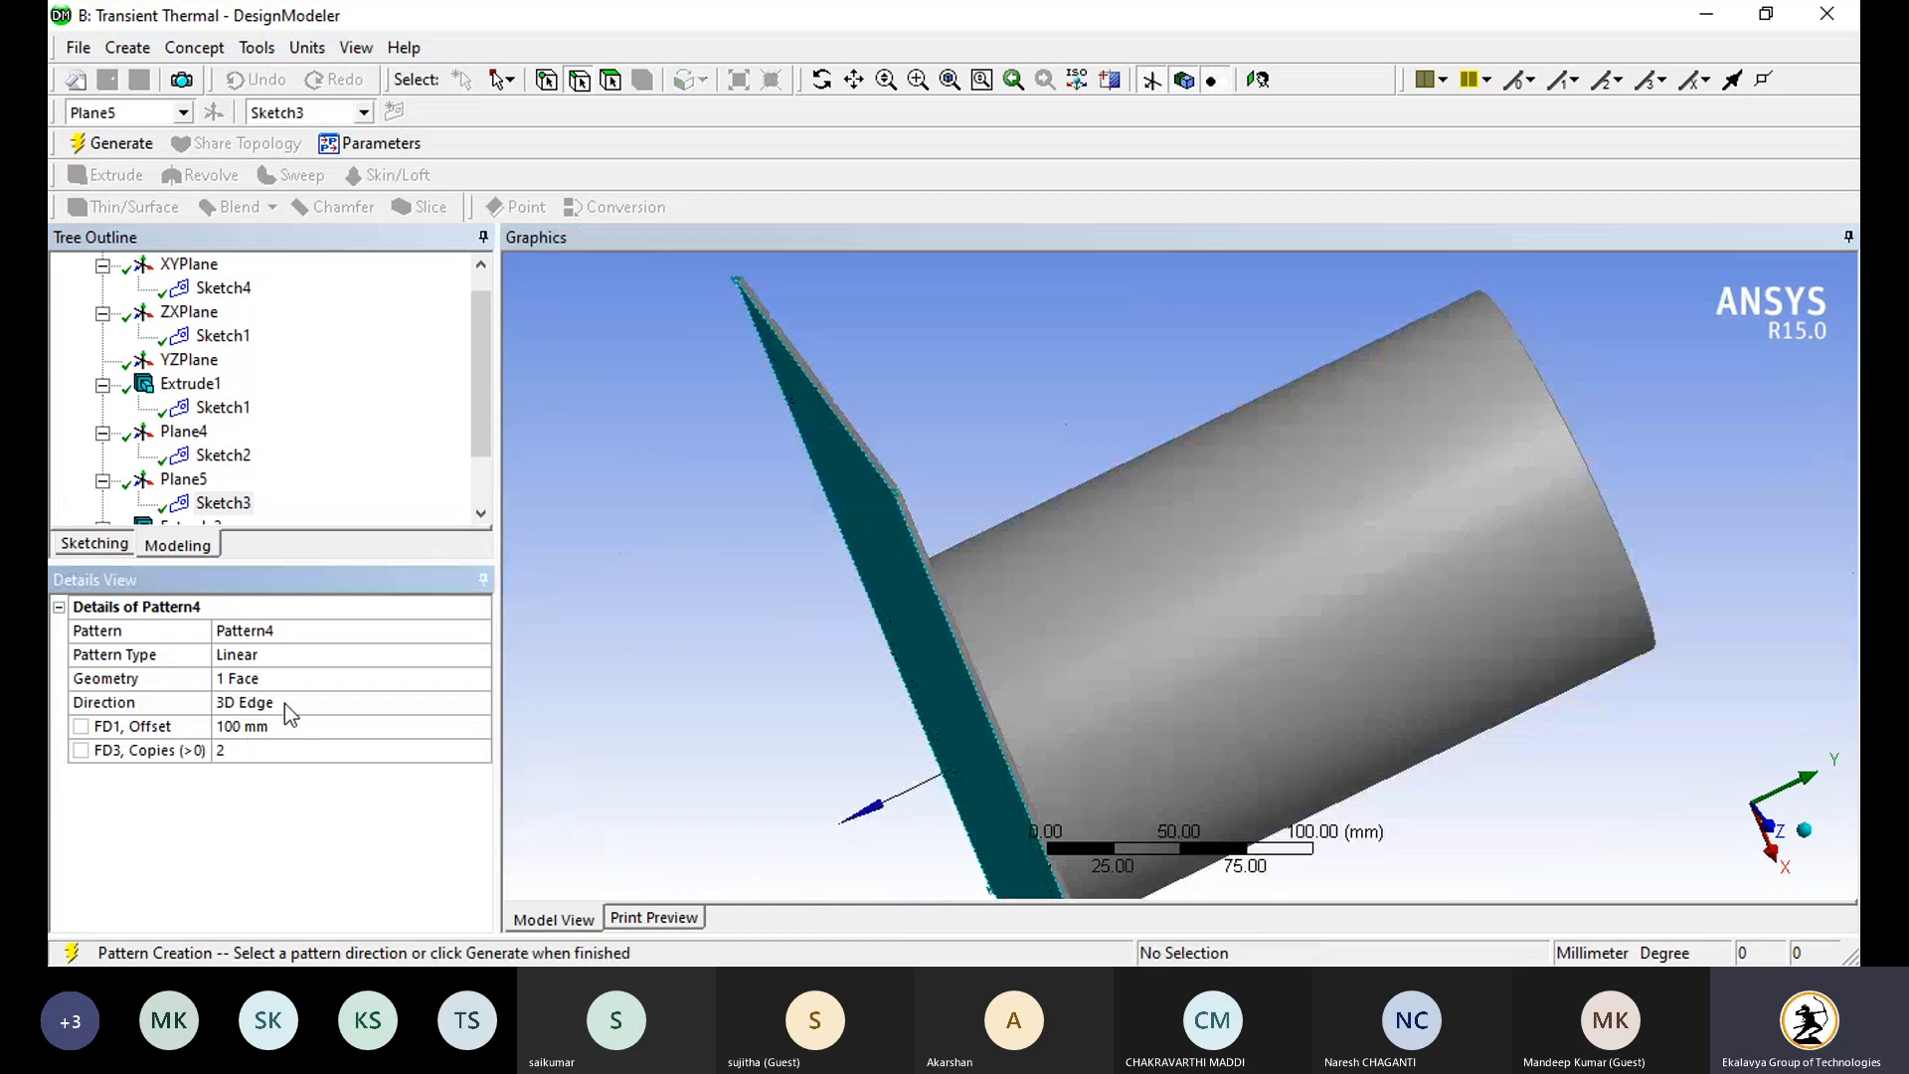
Step: Set the number of pattern copies to 10 and try to generate the pattern
left_click(264, 761)
type("10")
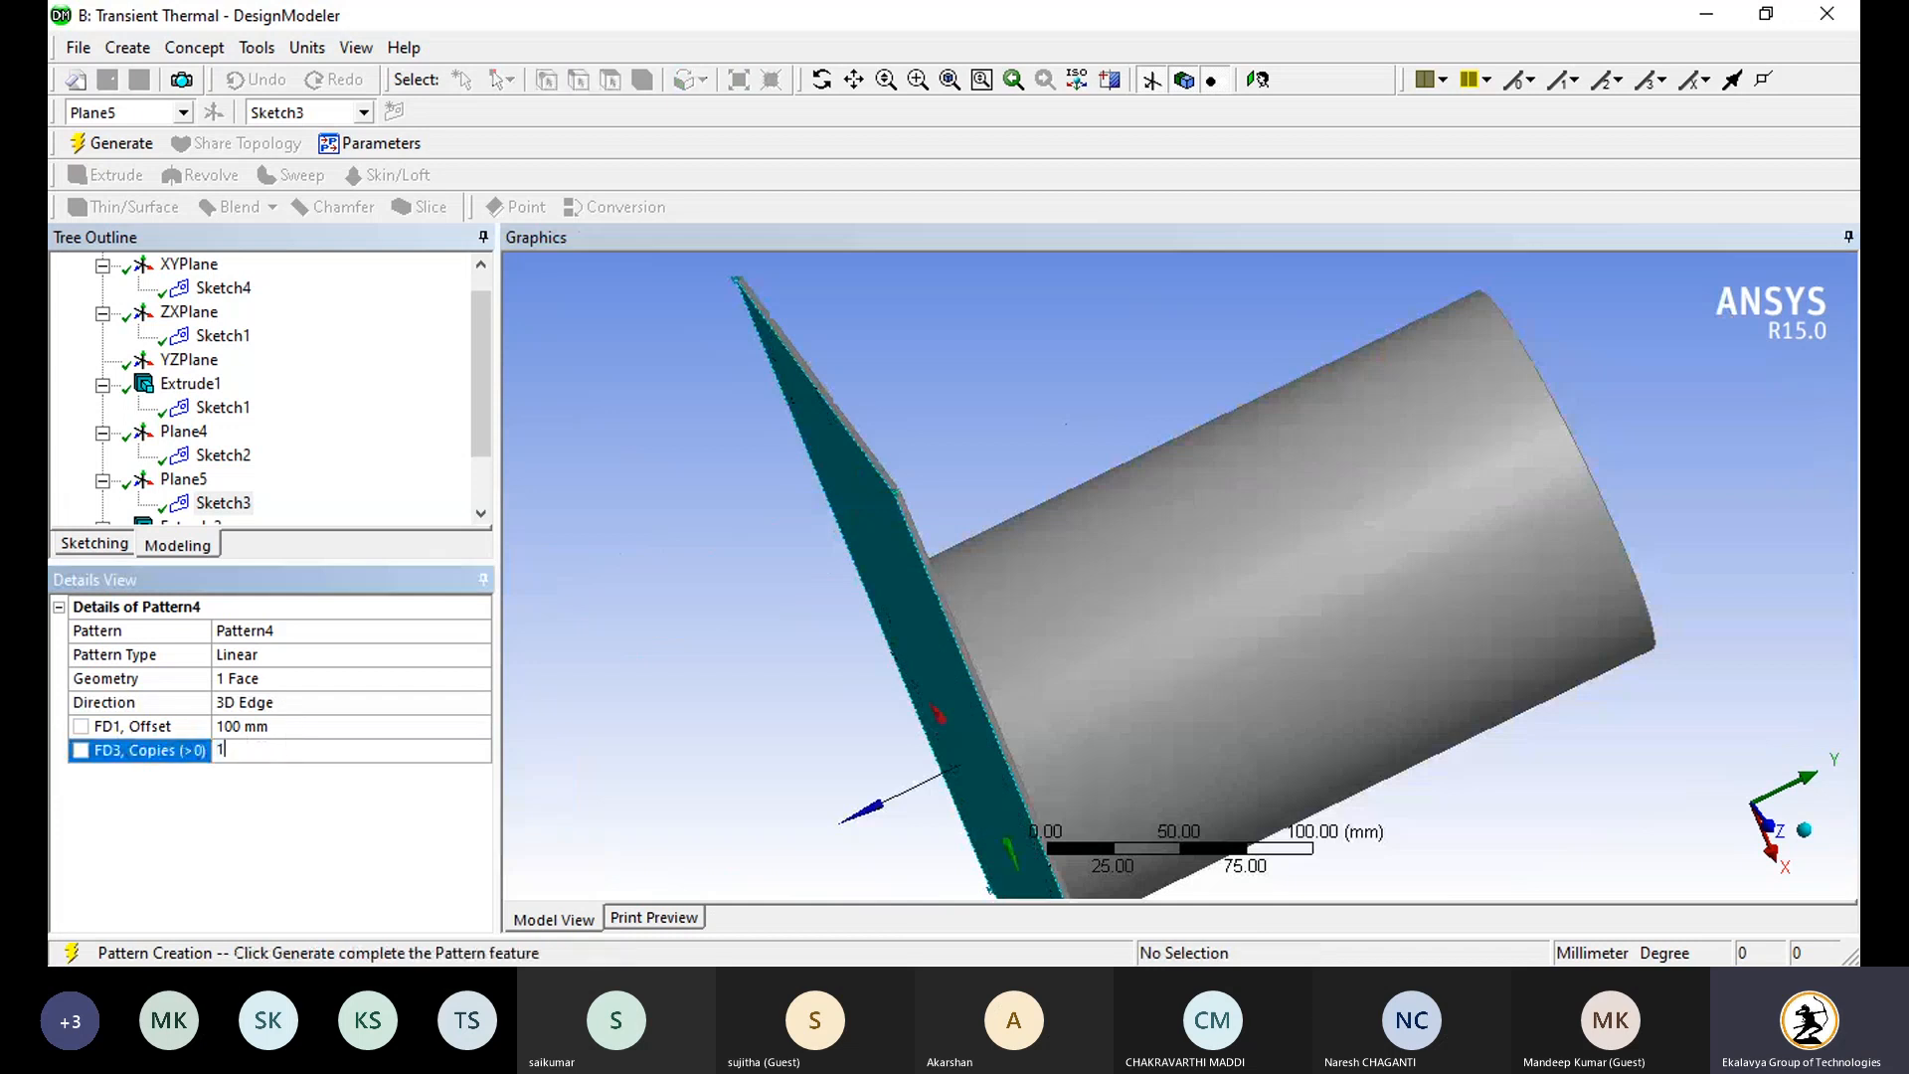
left_click(129, 143)
scroll(849, 552, "down", 2)
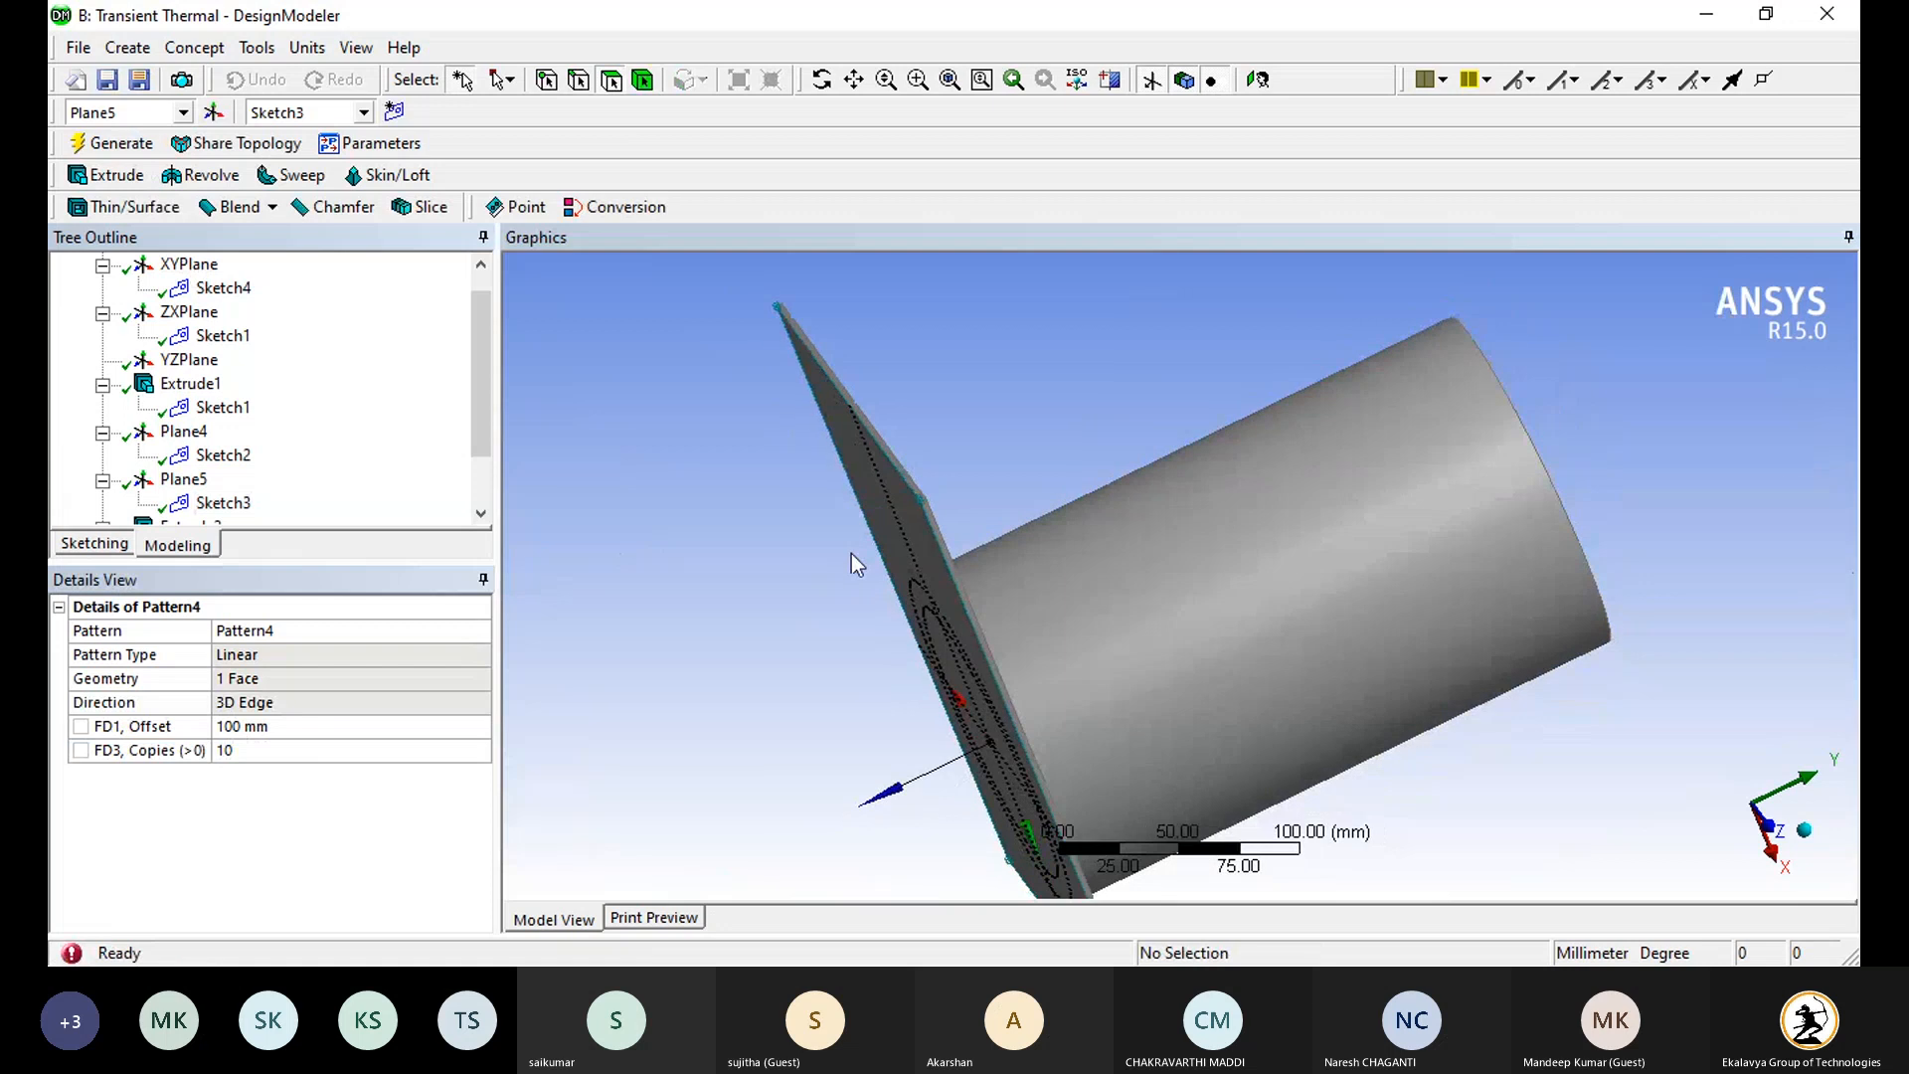
scroll(480, 390, "down", 1)
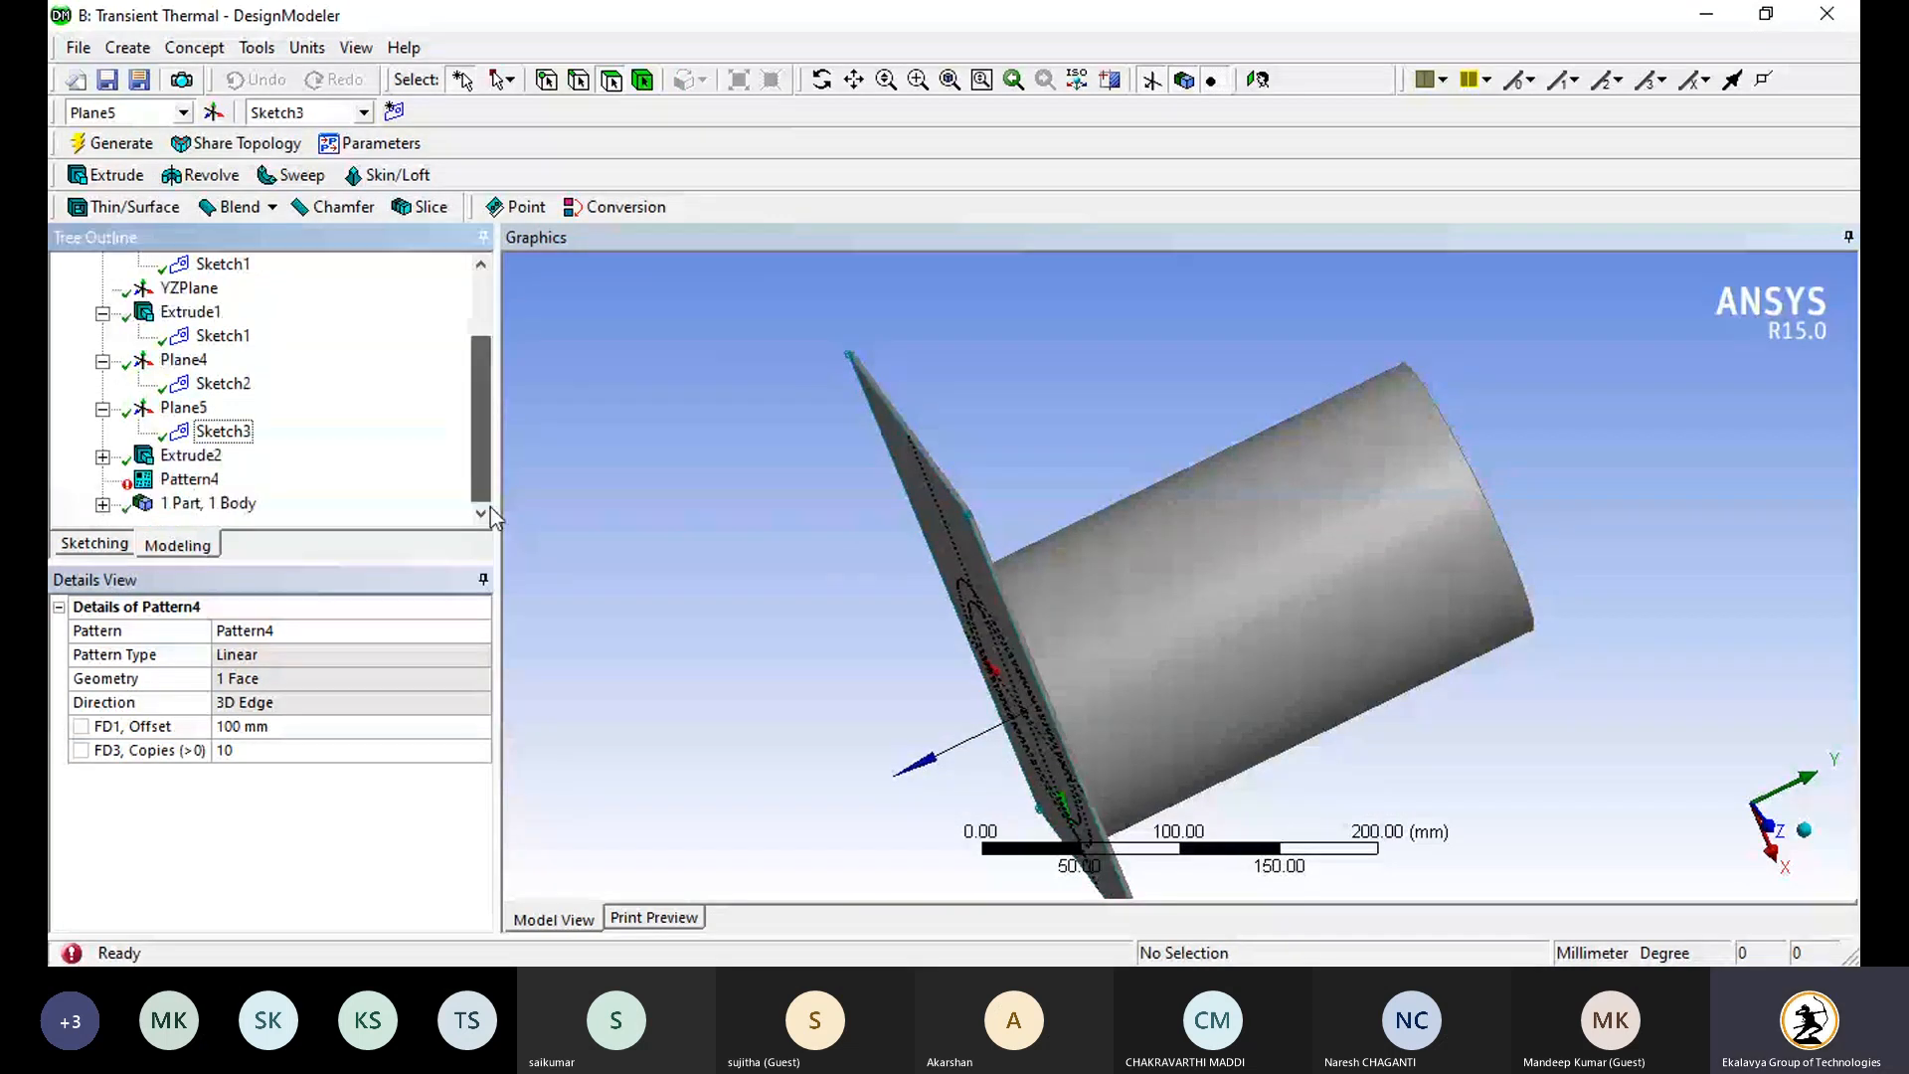
Step: Delete the Pattern4 feature from the model
left_click(189, 482)
right_click(189, 481)
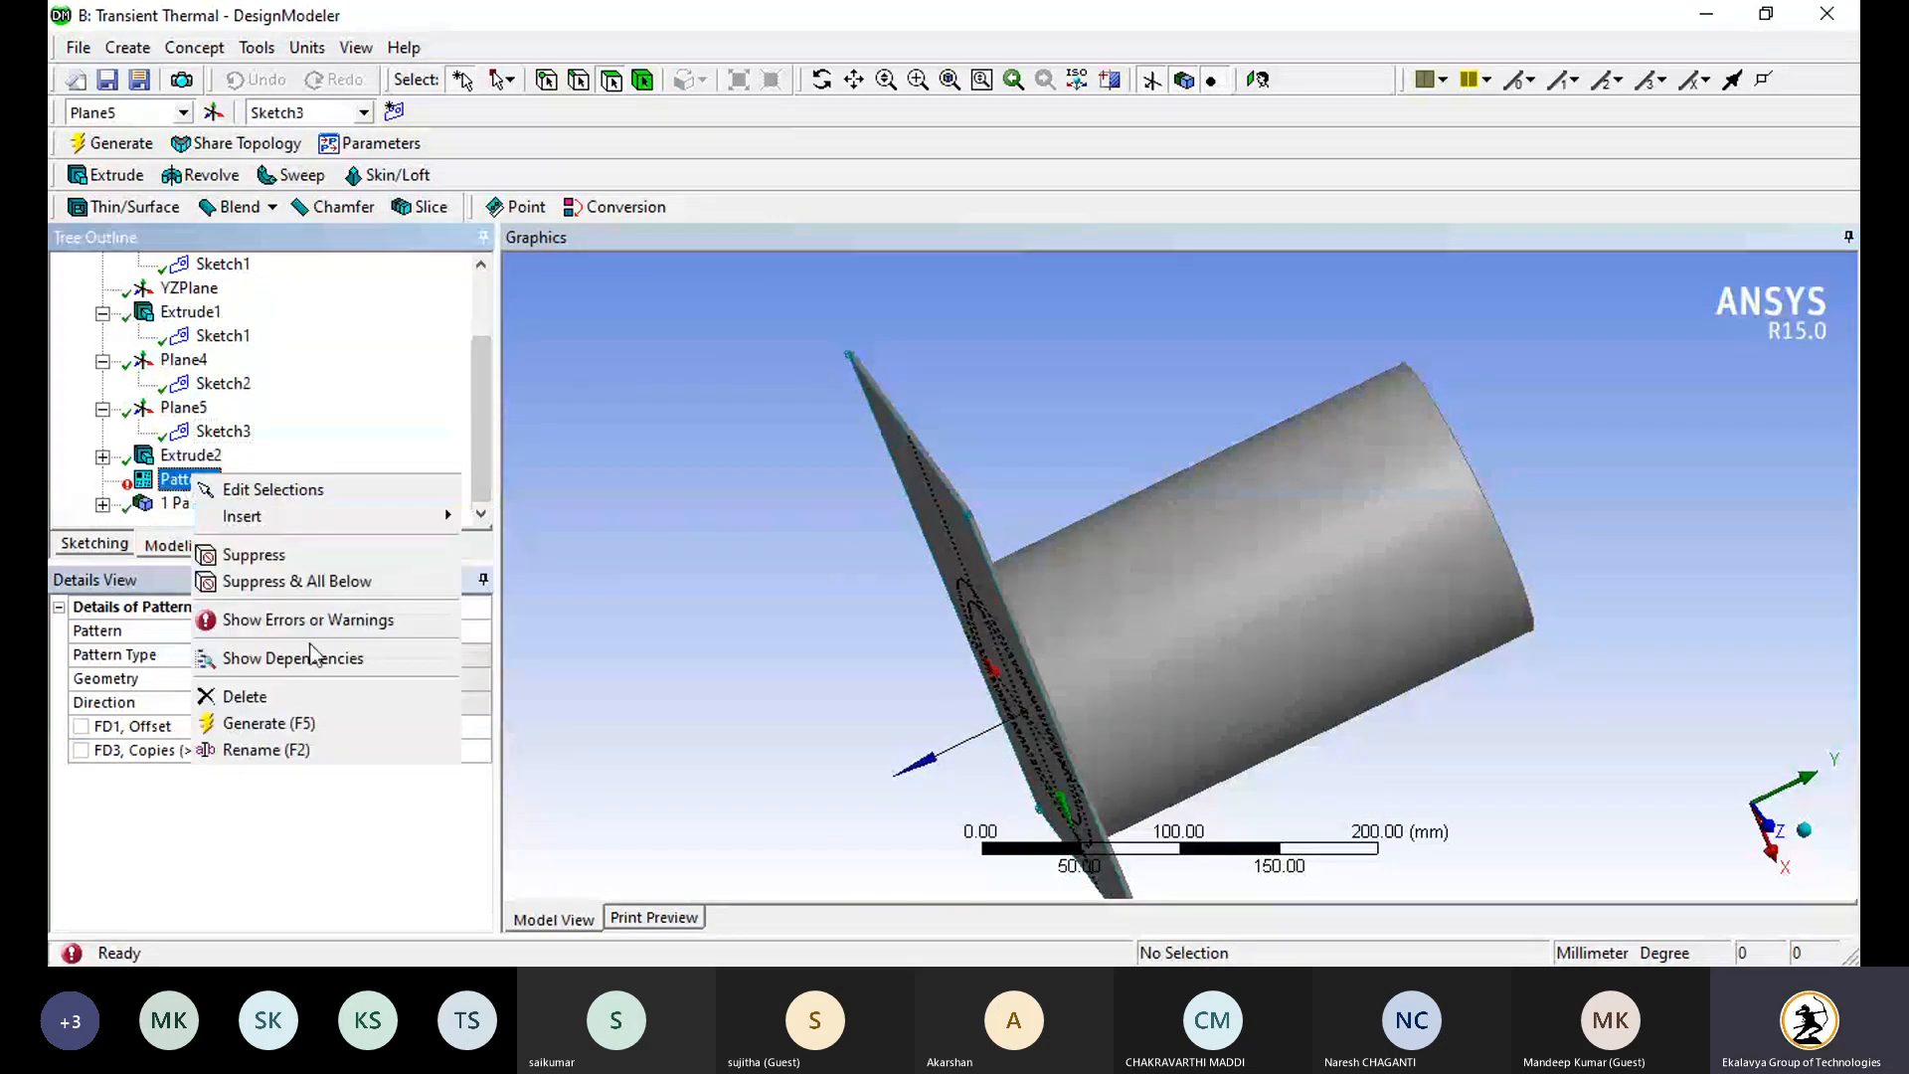
left_click(307, 703)
left_click(851, 589)
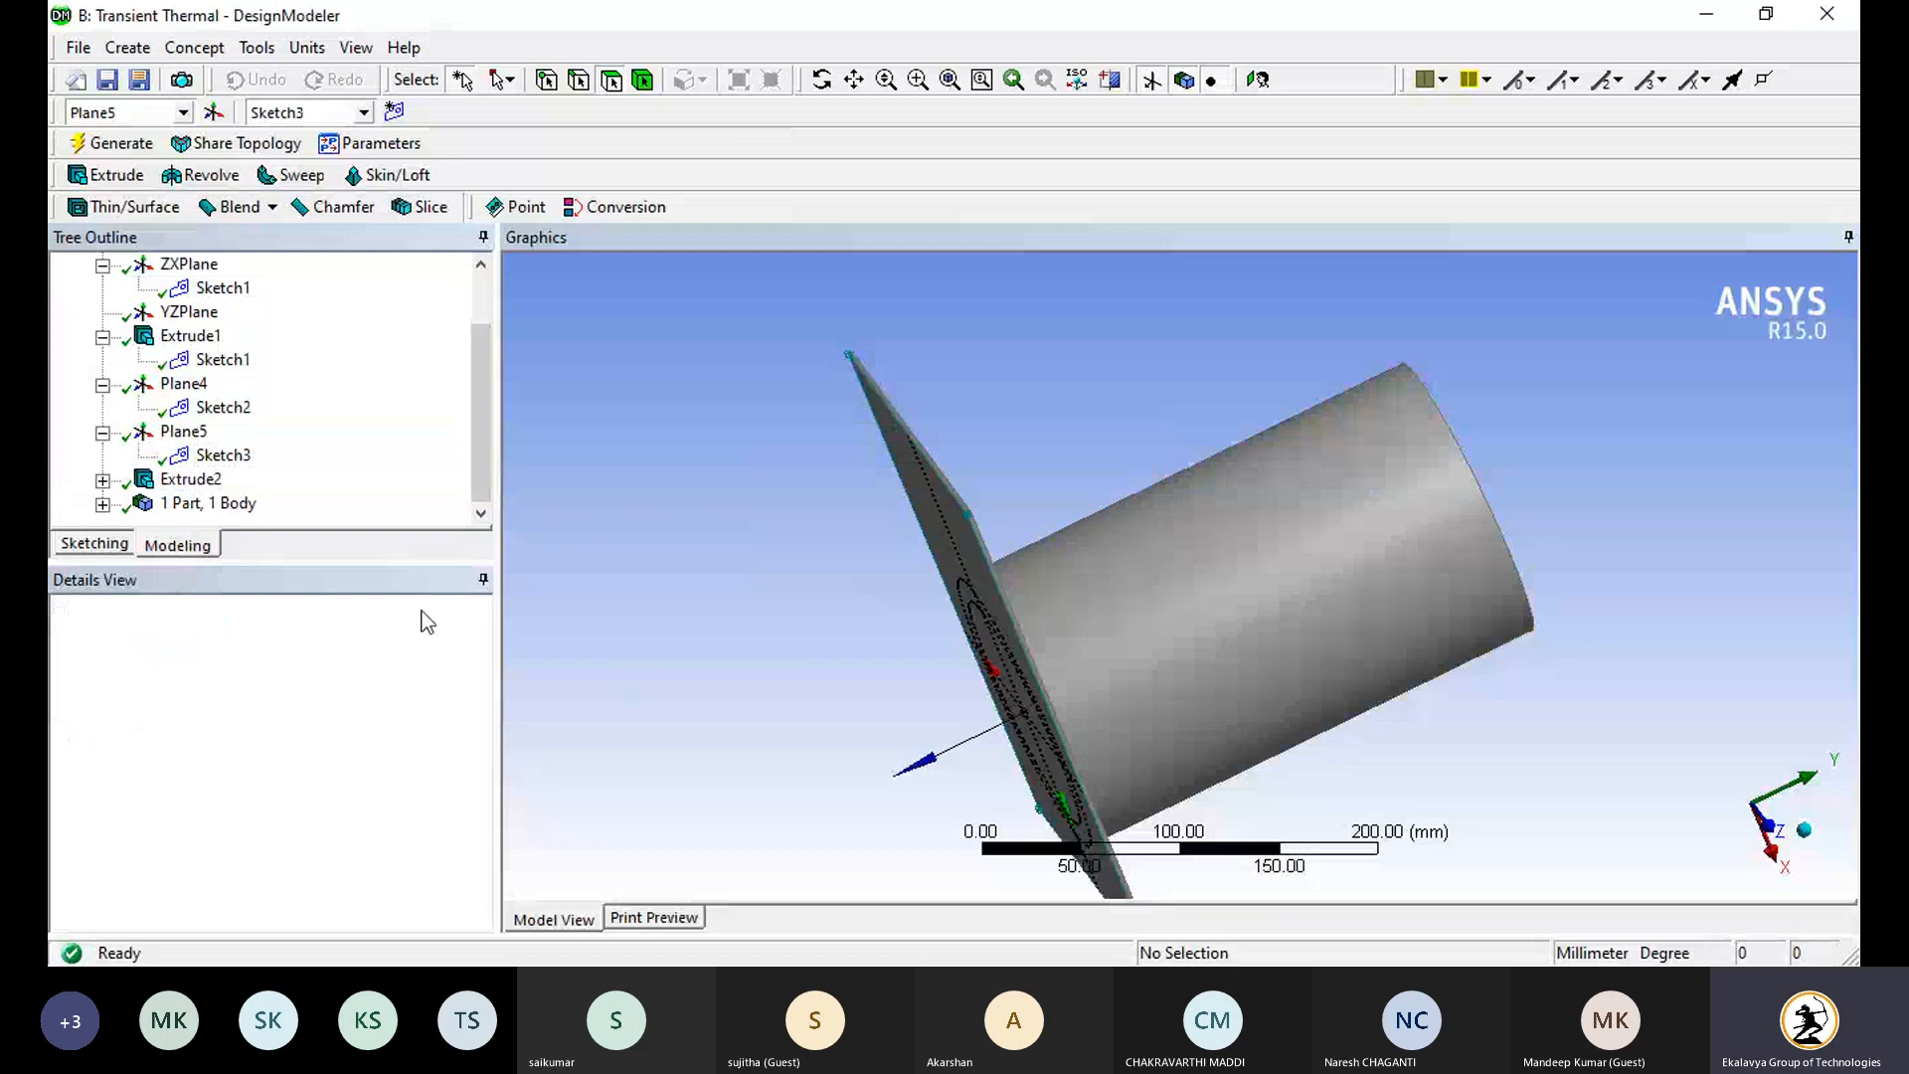
Step: Close the transient thermal geometry, add a Static Structural system in Workbench and open its geometry in DesignModeler
left_click(1821, 12)
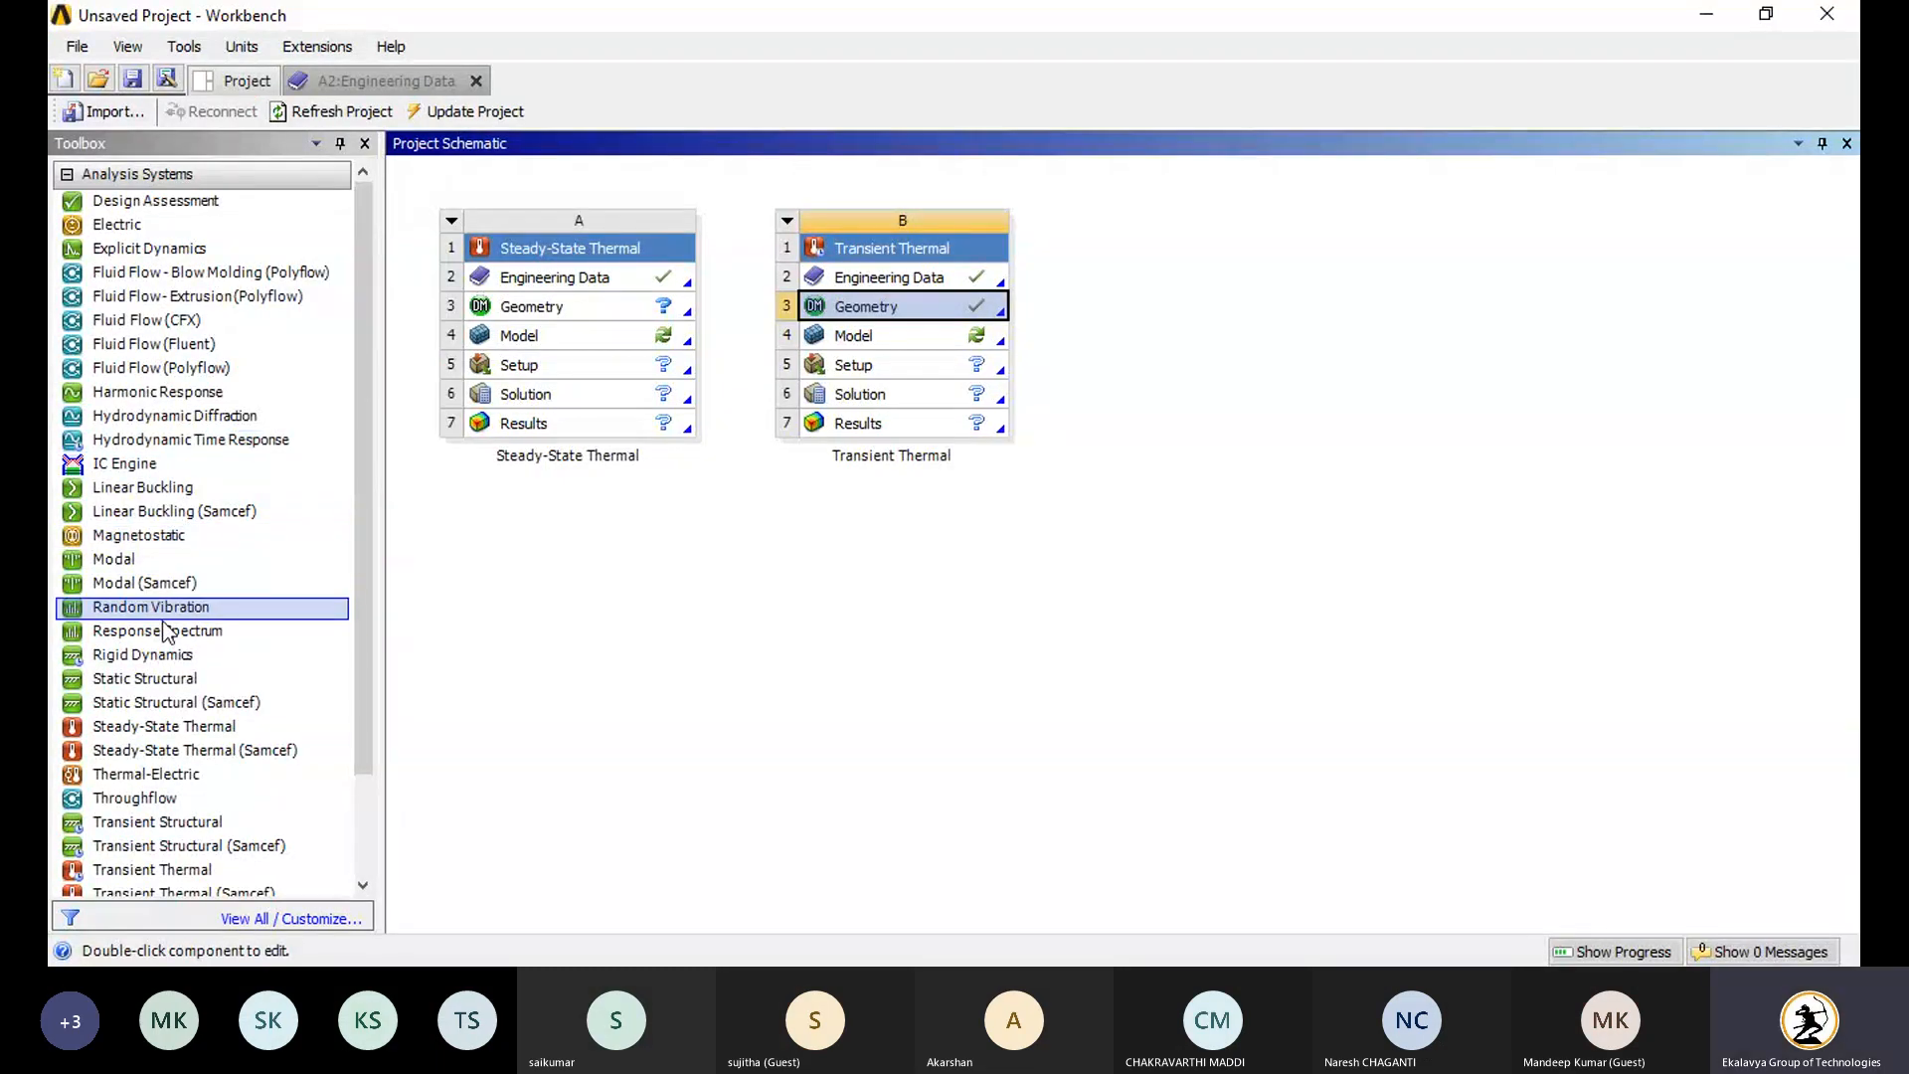
double_click(145, 676)
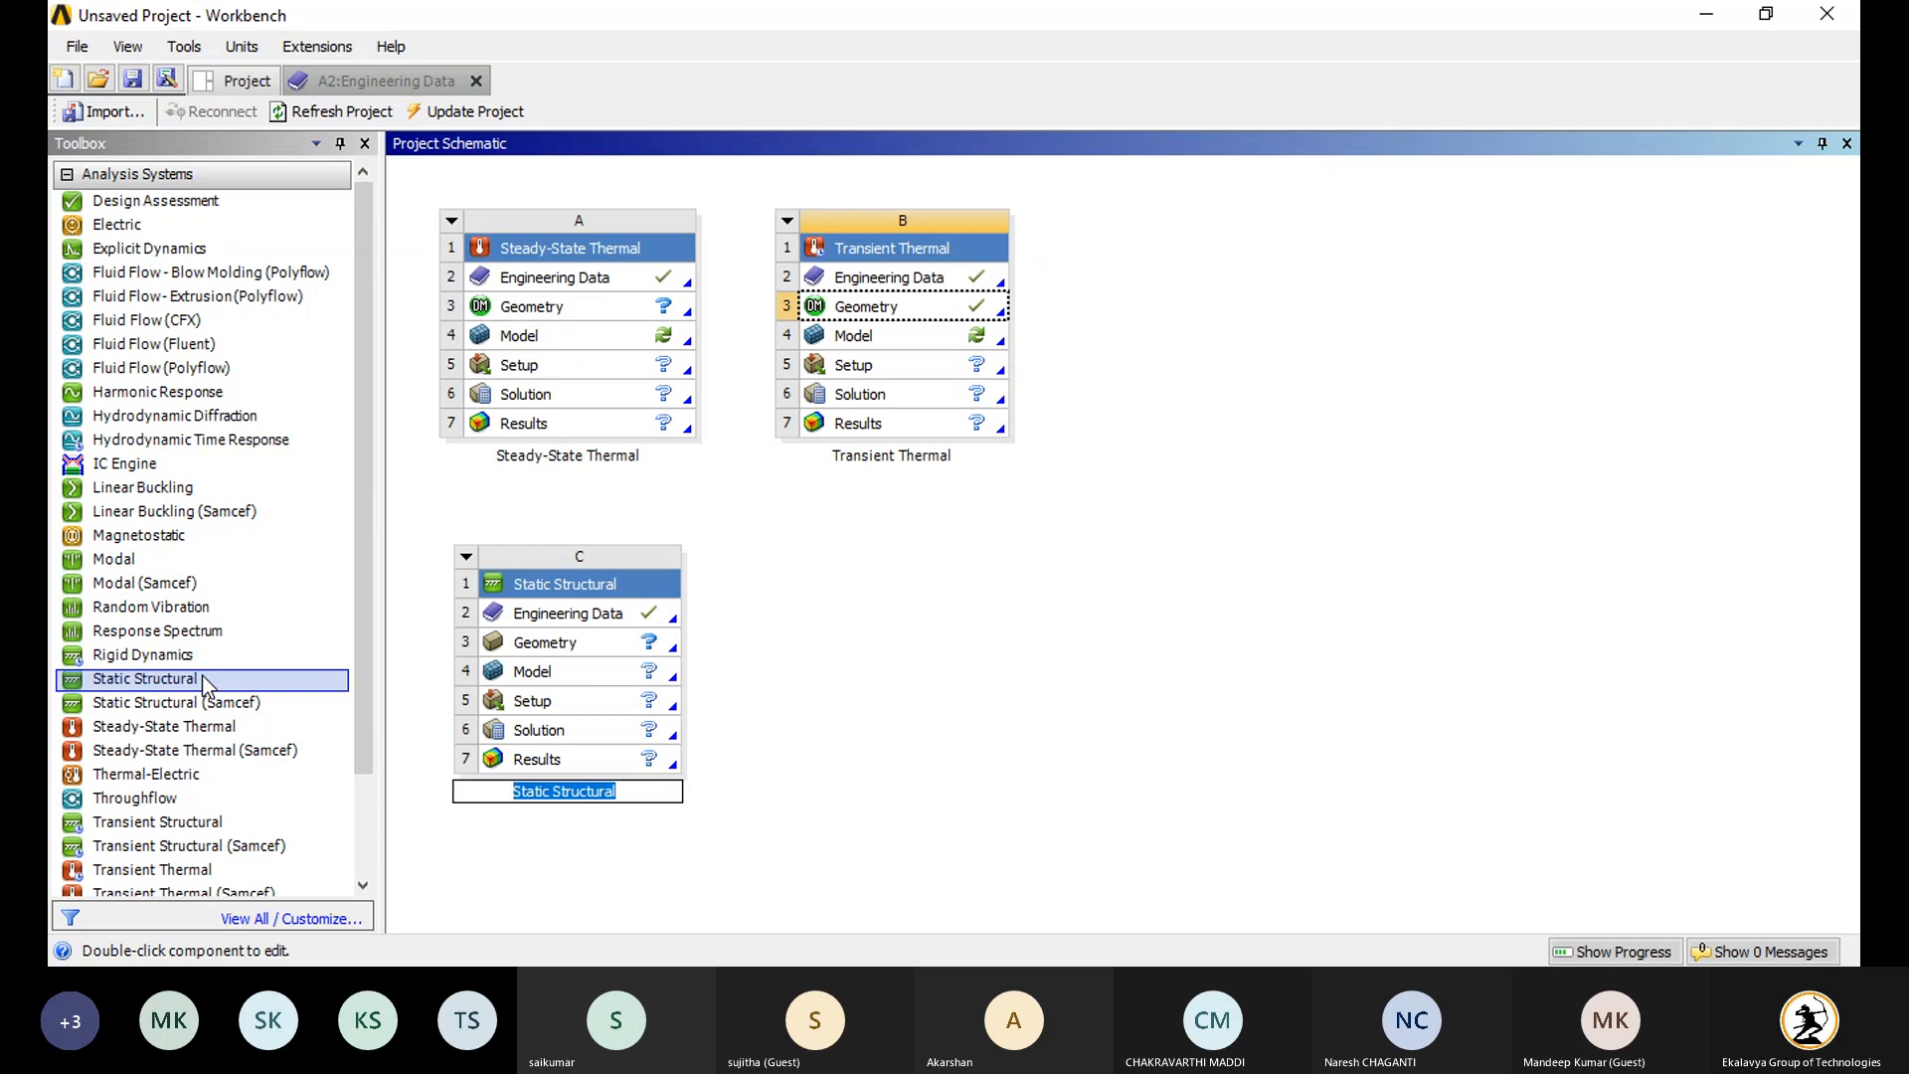
double_click(569, 642)
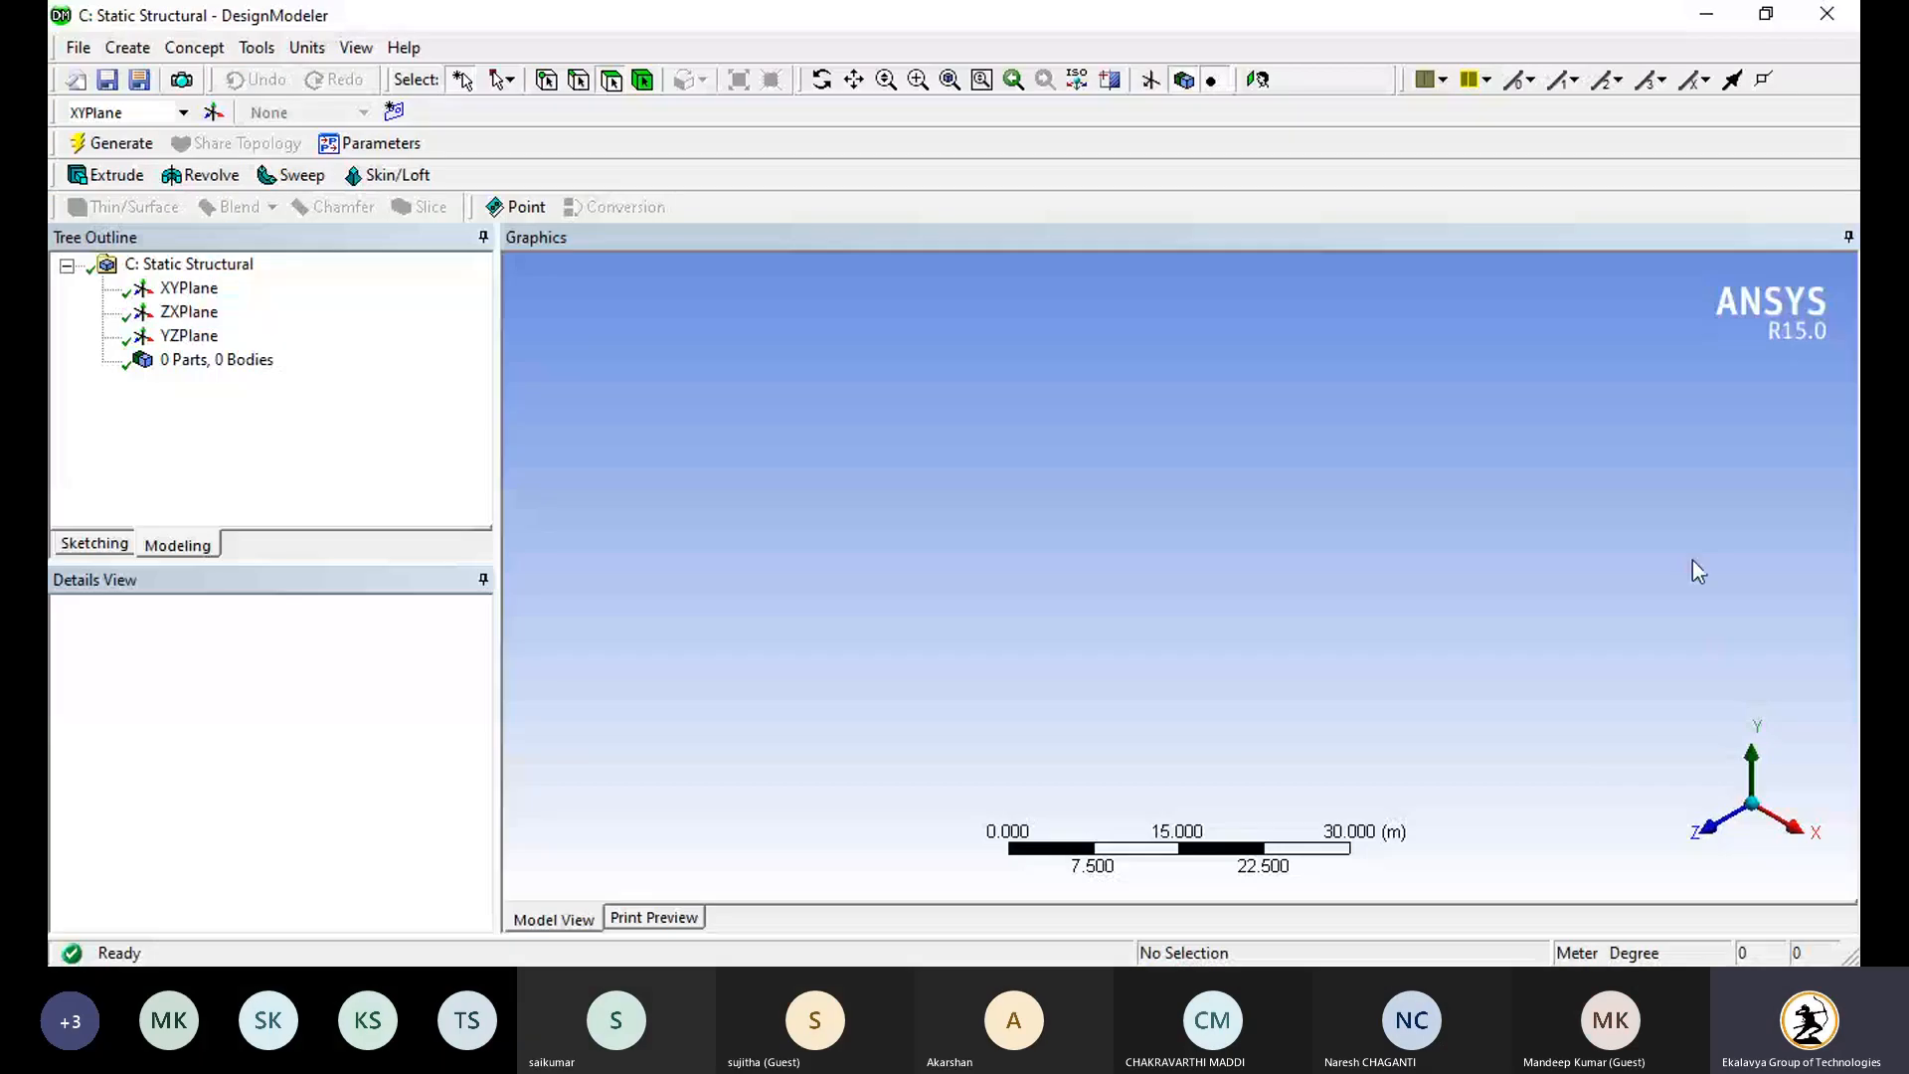
Step: Face the XYPlane and sketch two concentric circles on its origin, about 19.6 m and 24.3 m in diameter
left_click(188, 288)
right_click(189, 290)
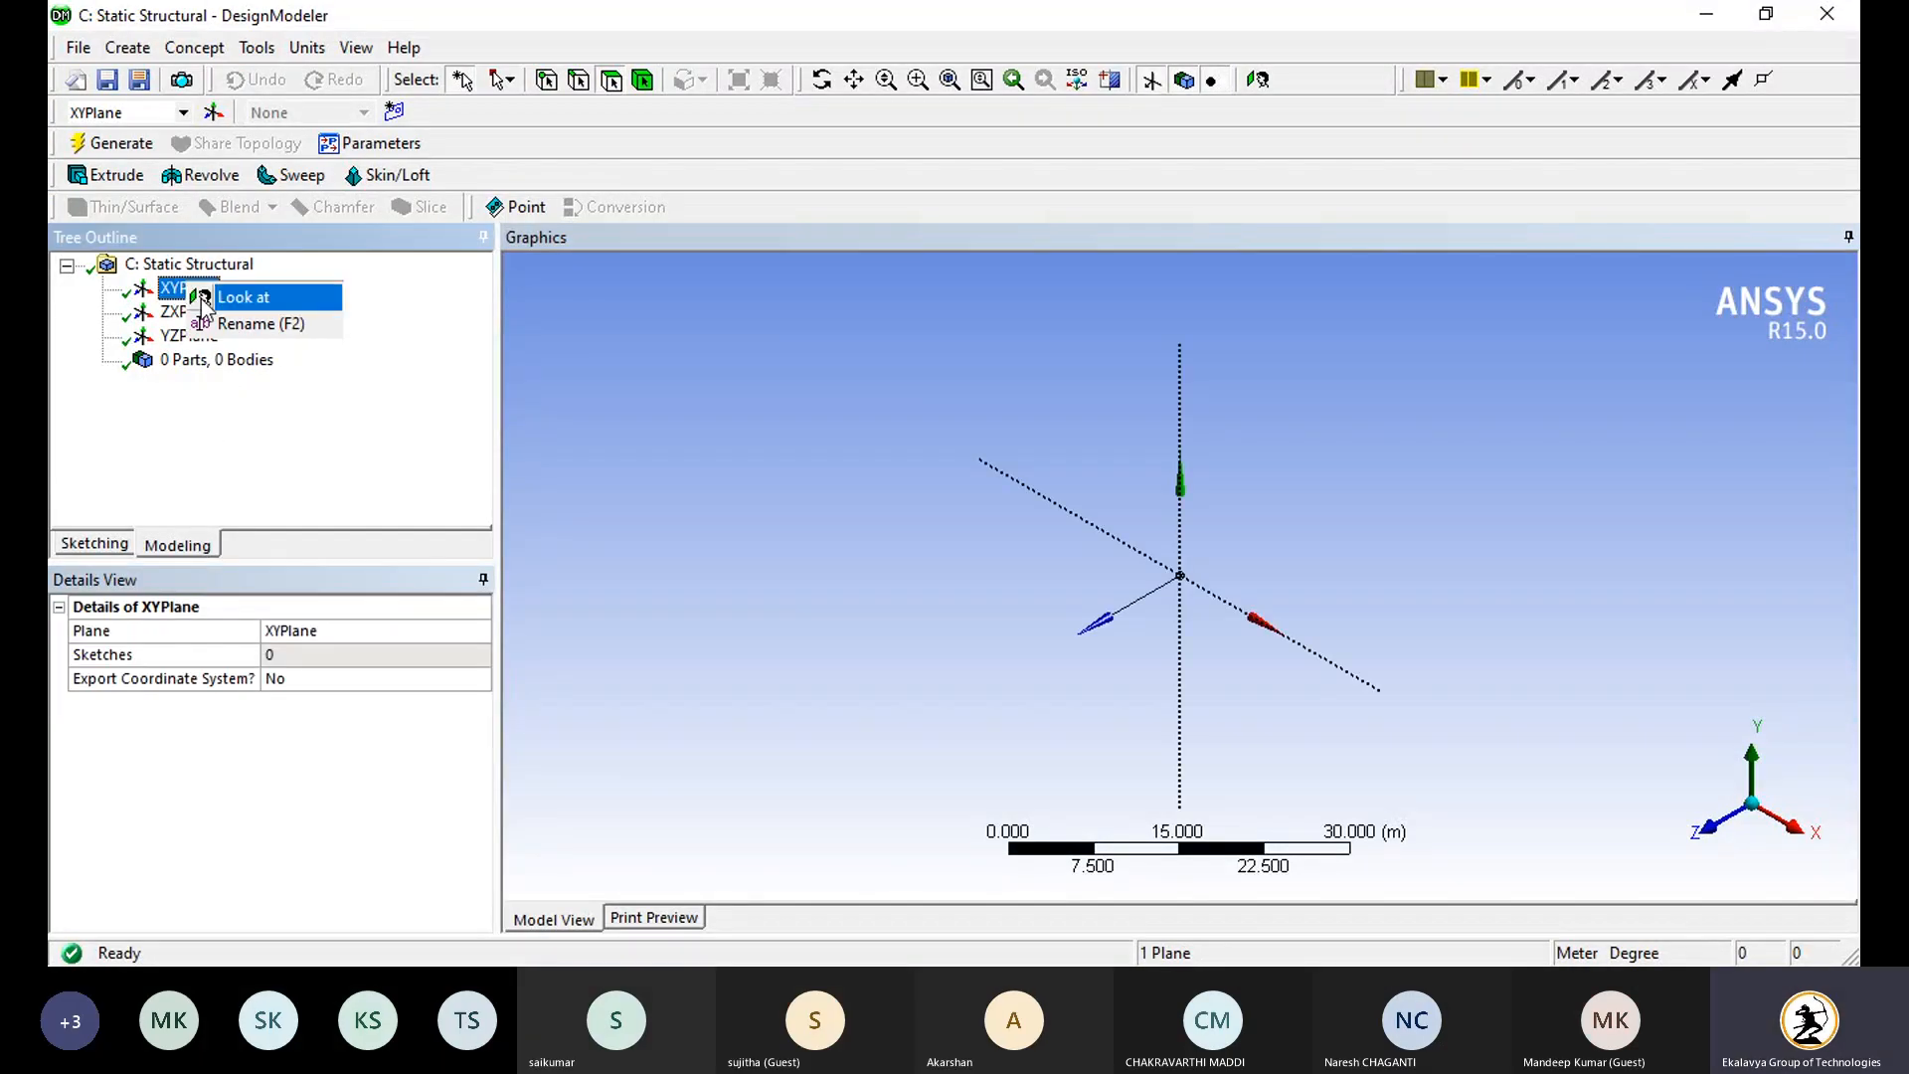
left_click(219, 296)
left_click(86, 543)
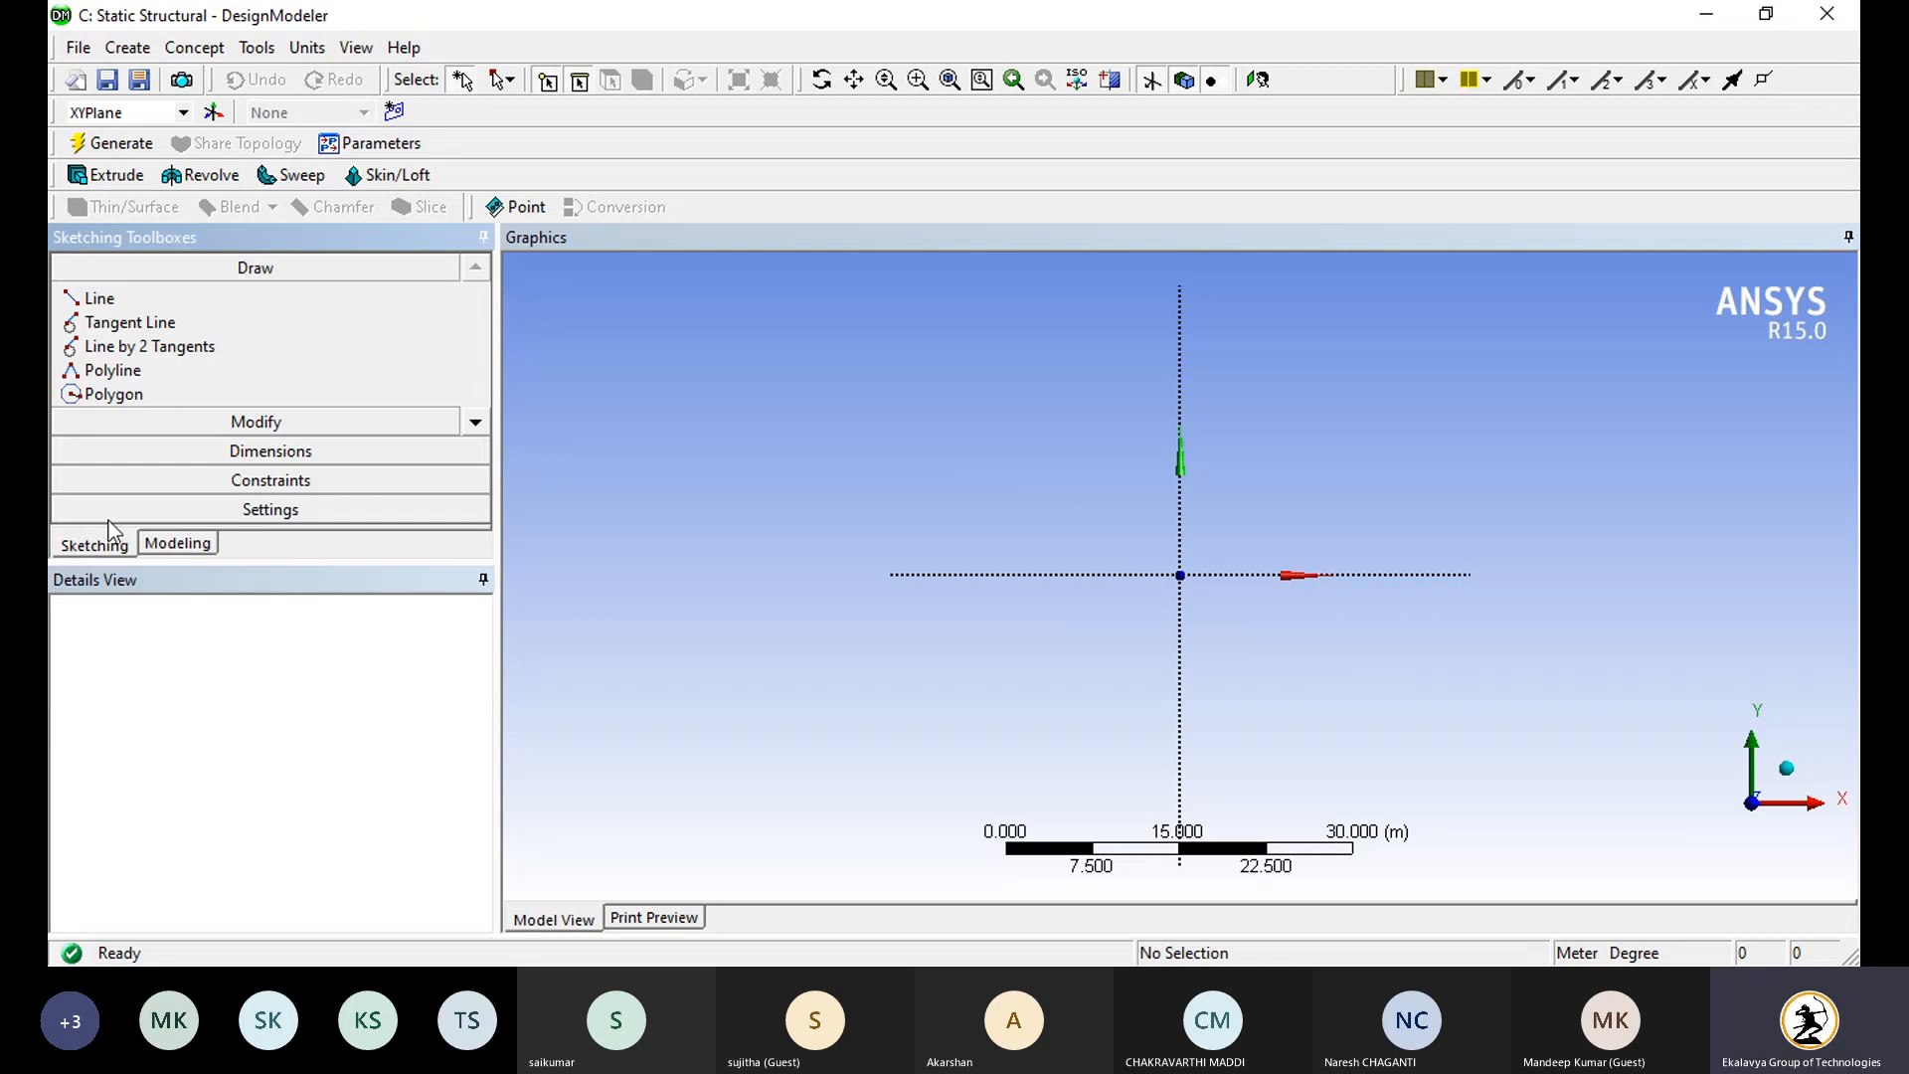
left_click(475, 421)
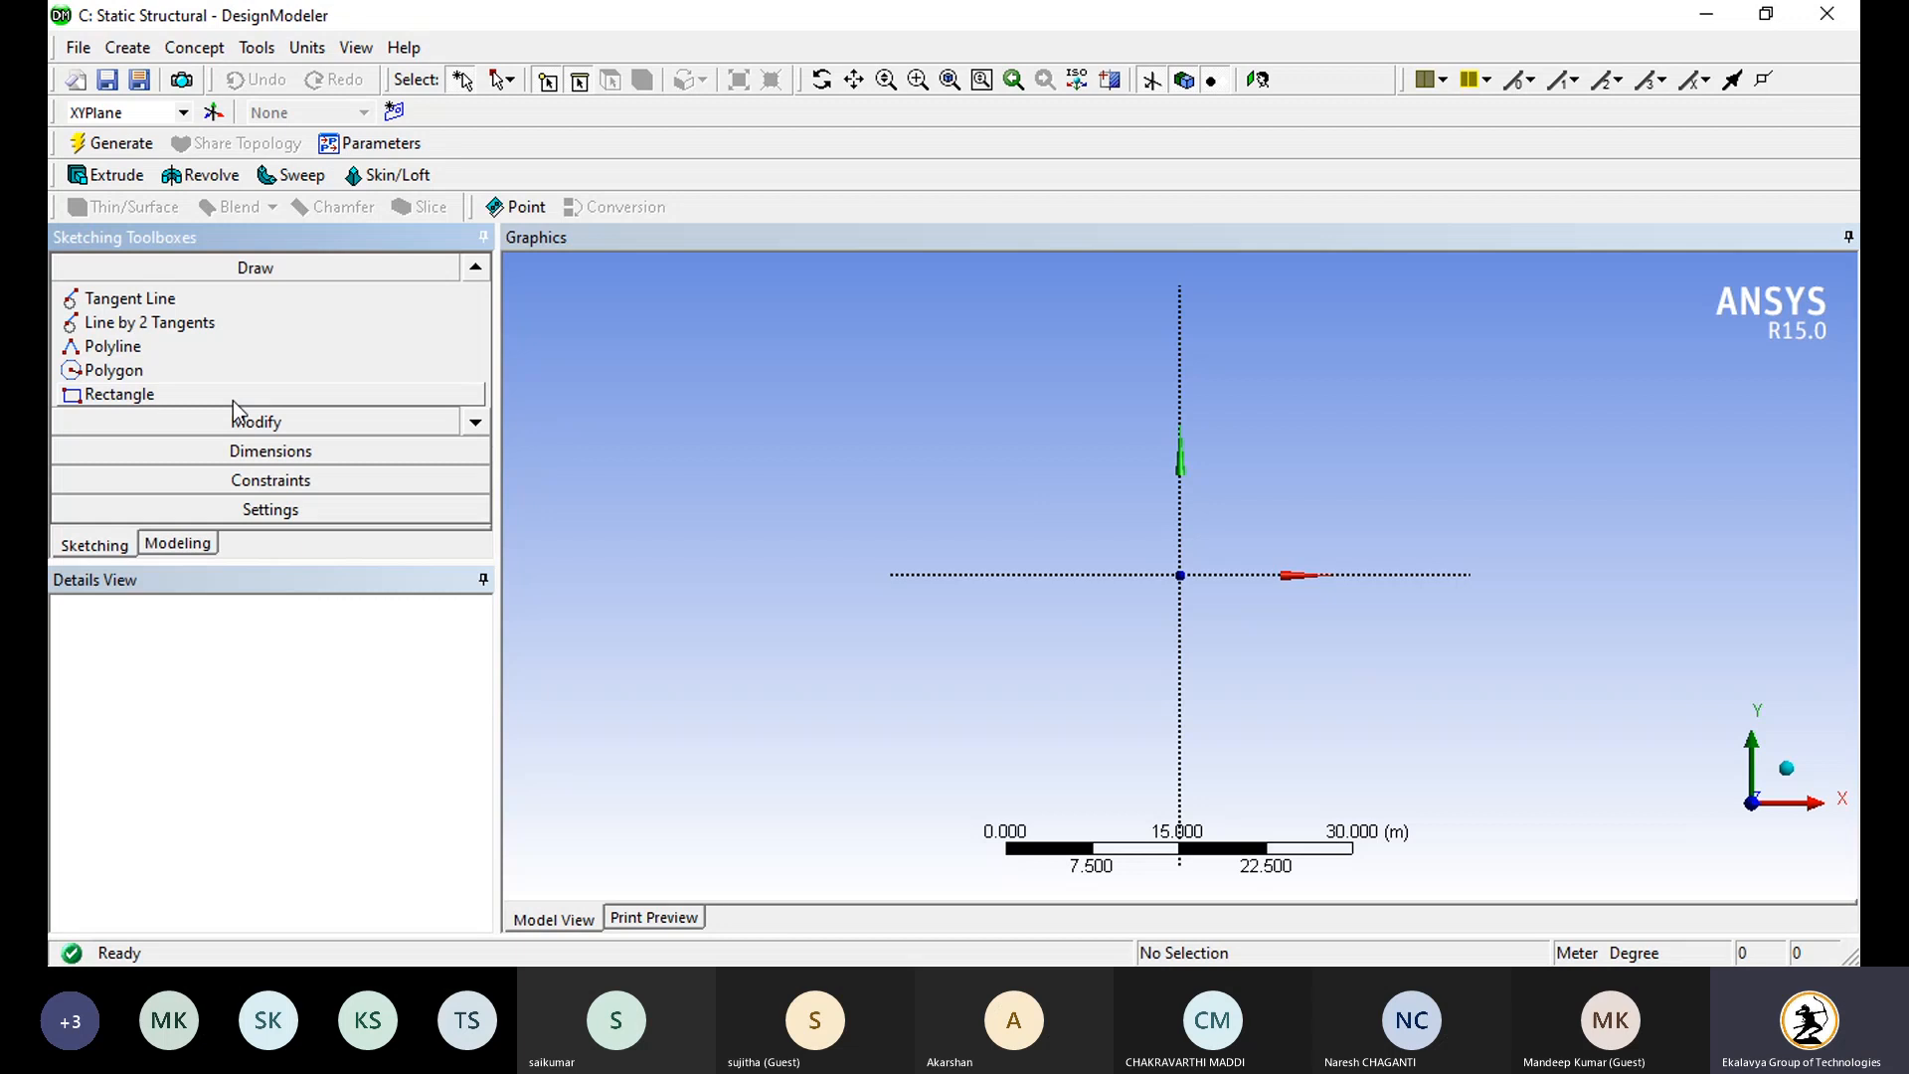
left_click(475, 422)
left_click(475, 421)
left_click(475, 422)
left_click(475, 422)
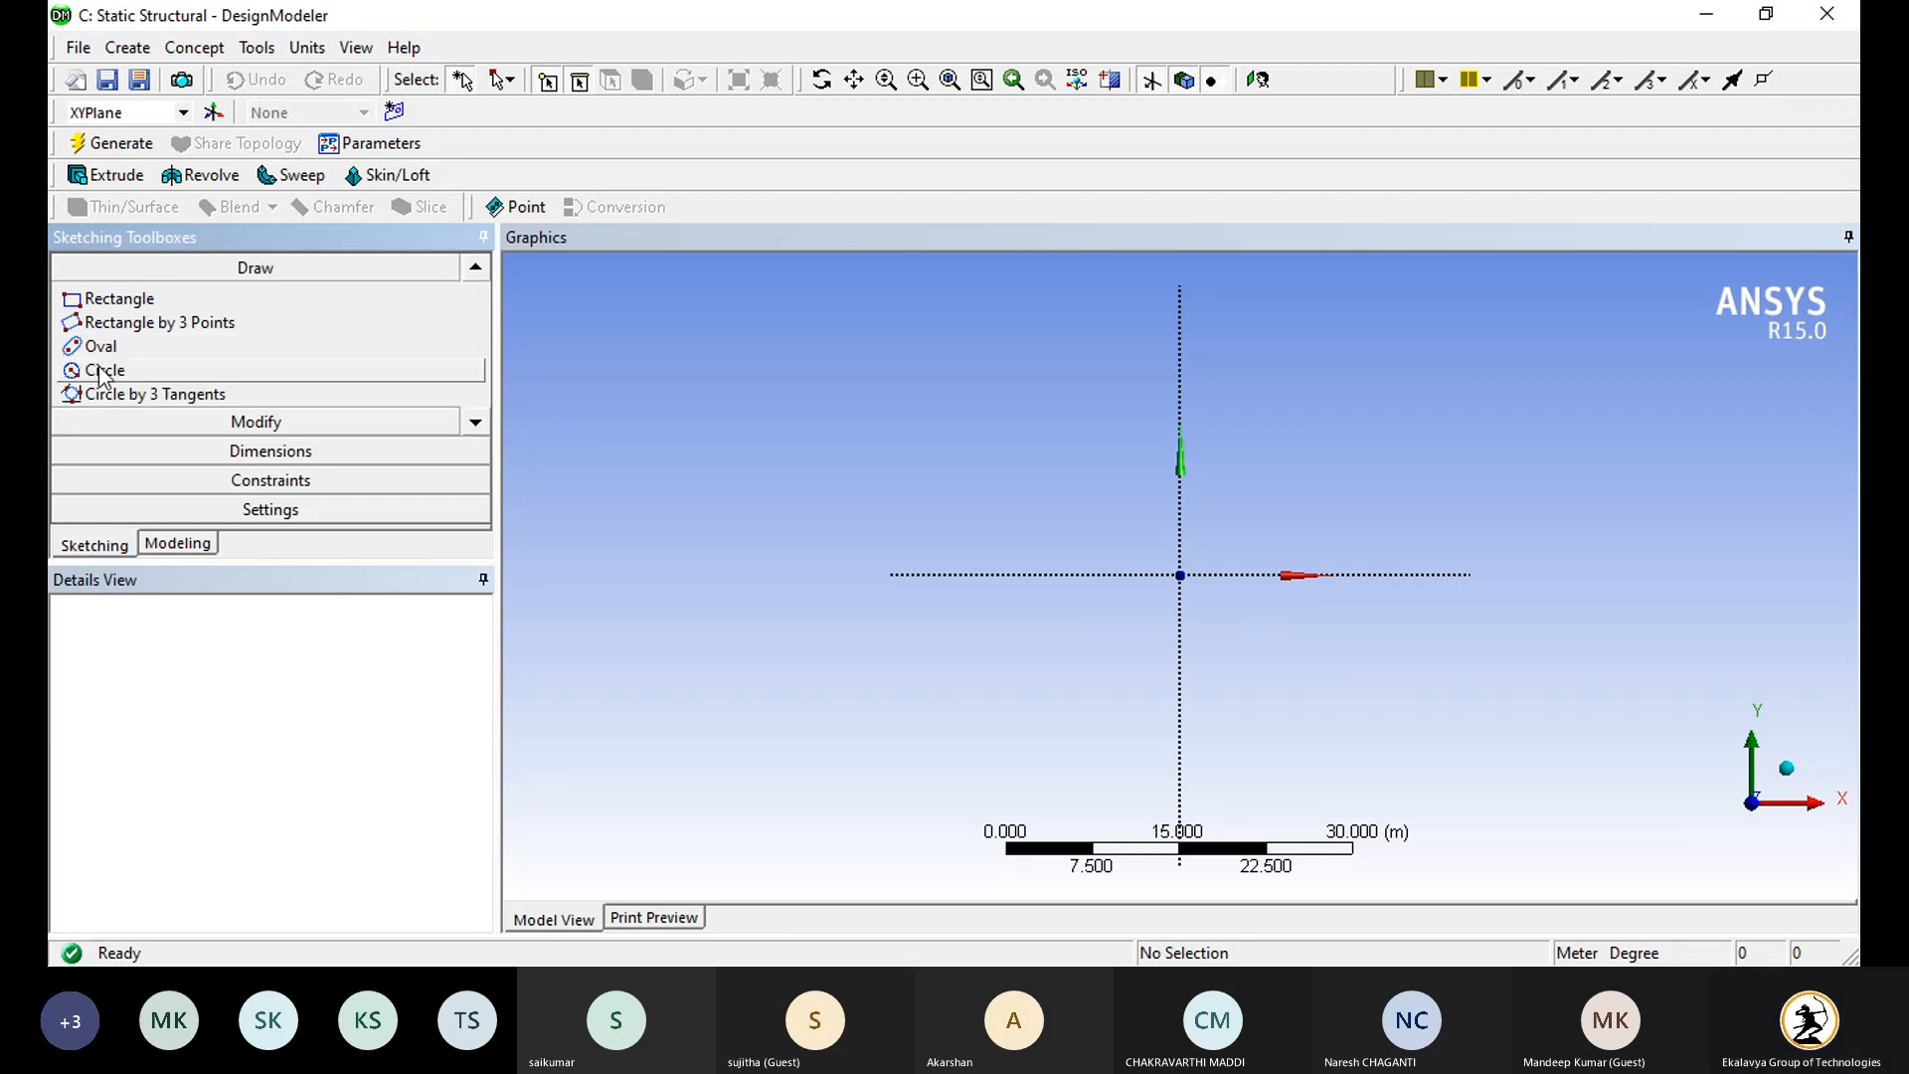
left_click(104, 370)
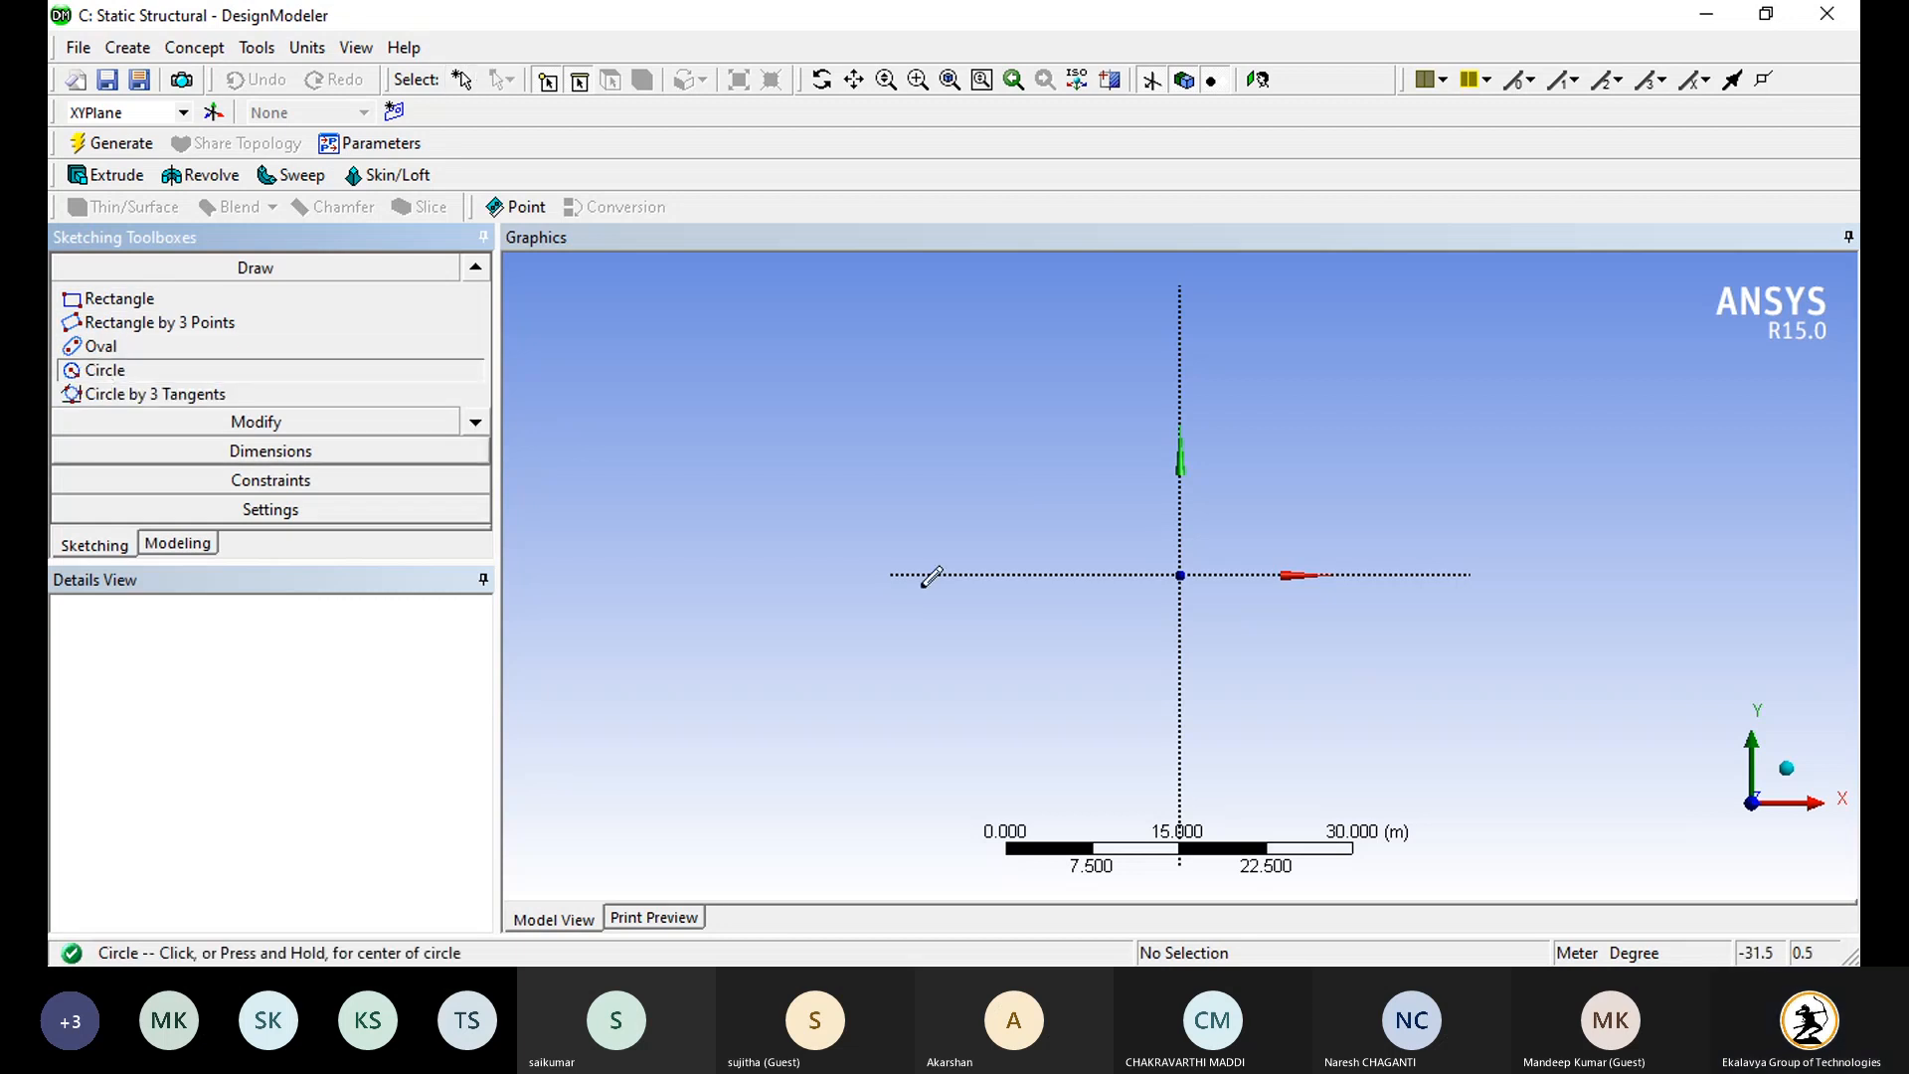
left_click(1180, 574)
left_click(1180, 652)
left_click(1180, 574)
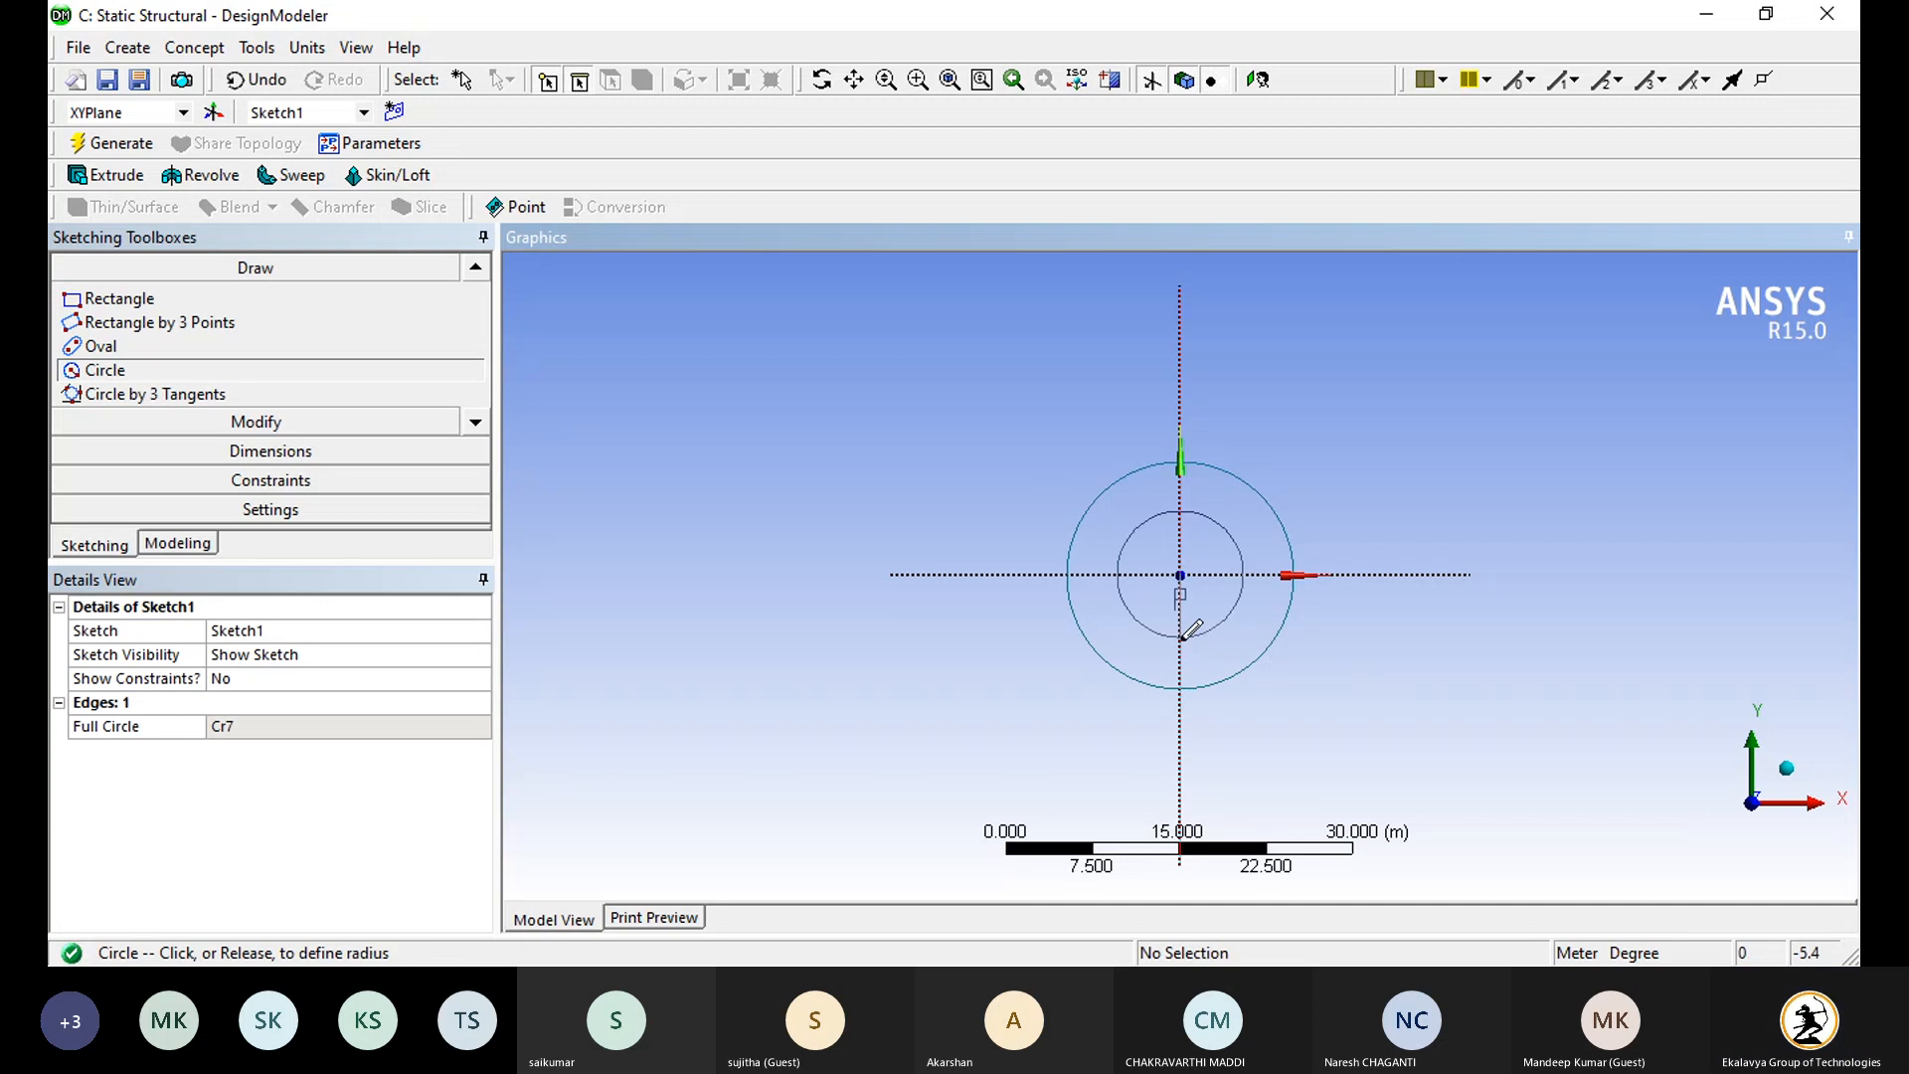
left_click(1176, 711)
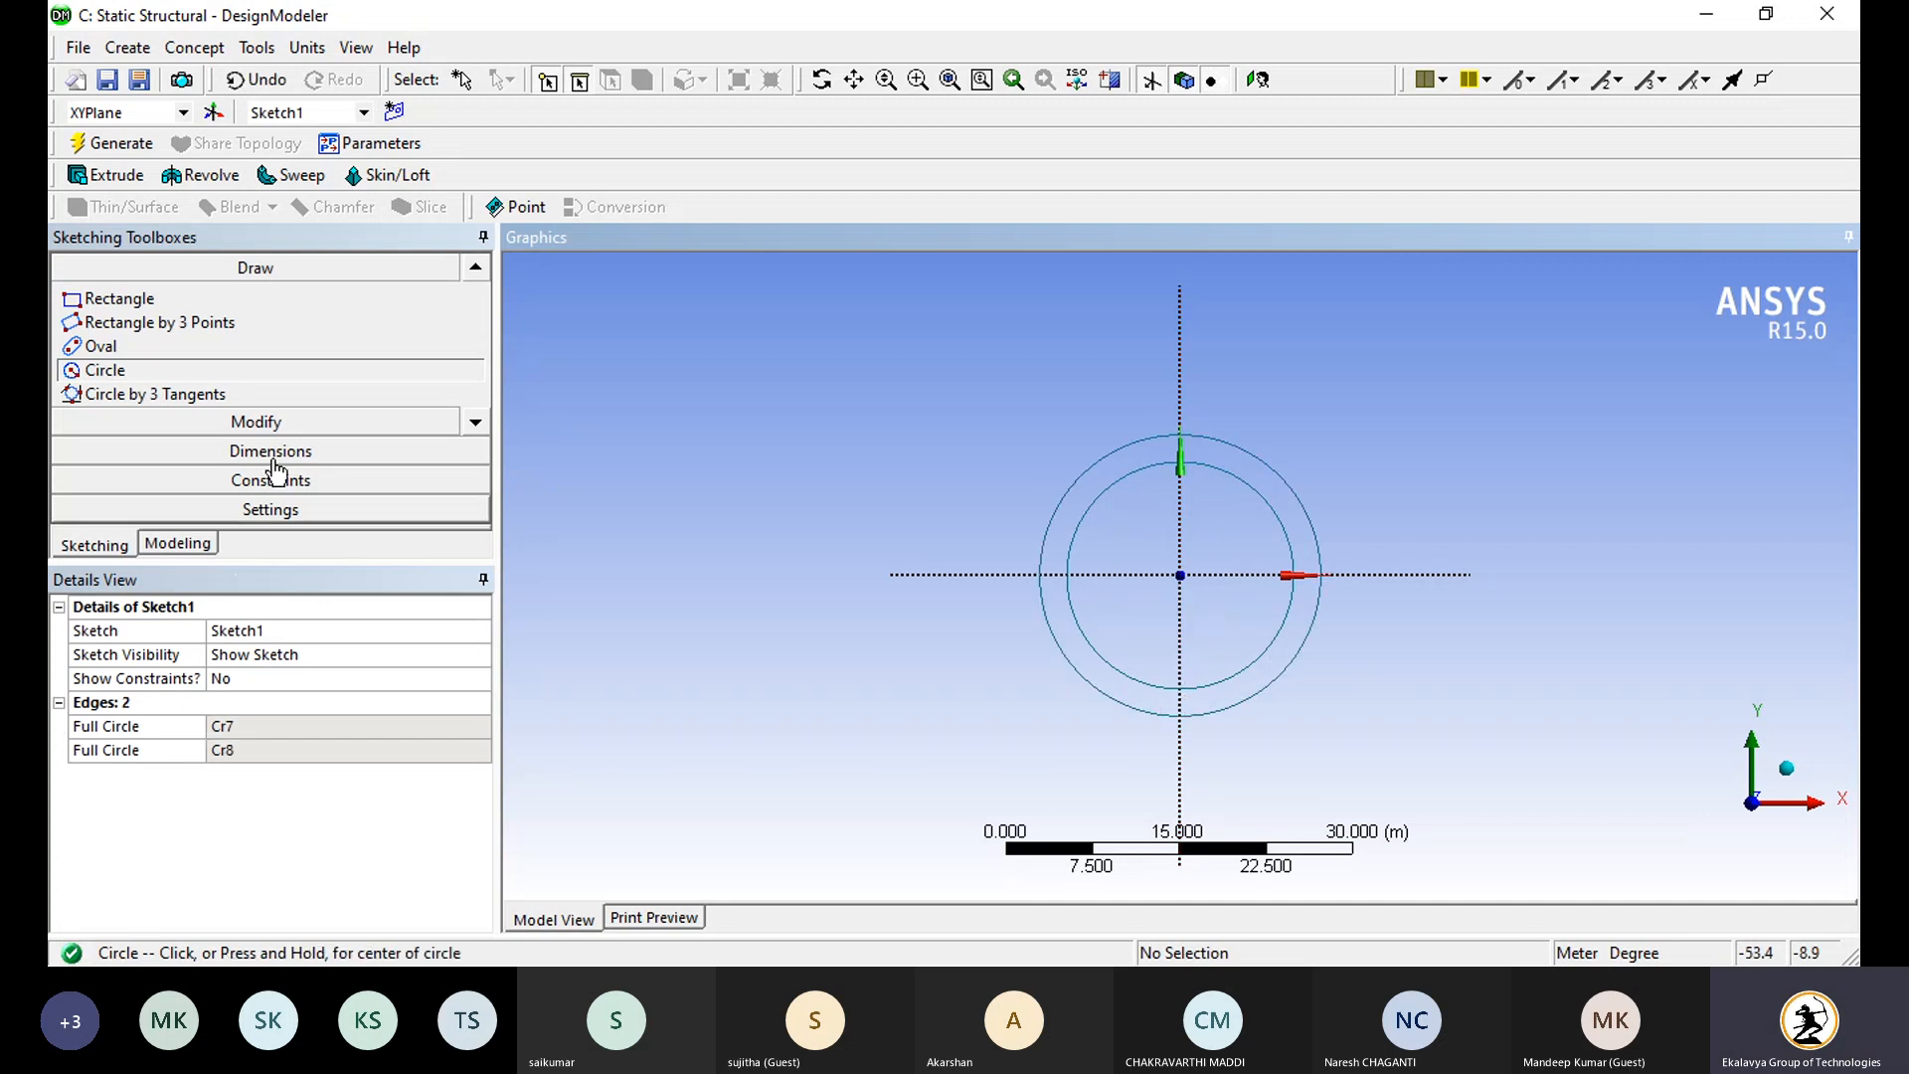
Step: Dimension the diameters of the outer and inner circles
left_click(214, 450)
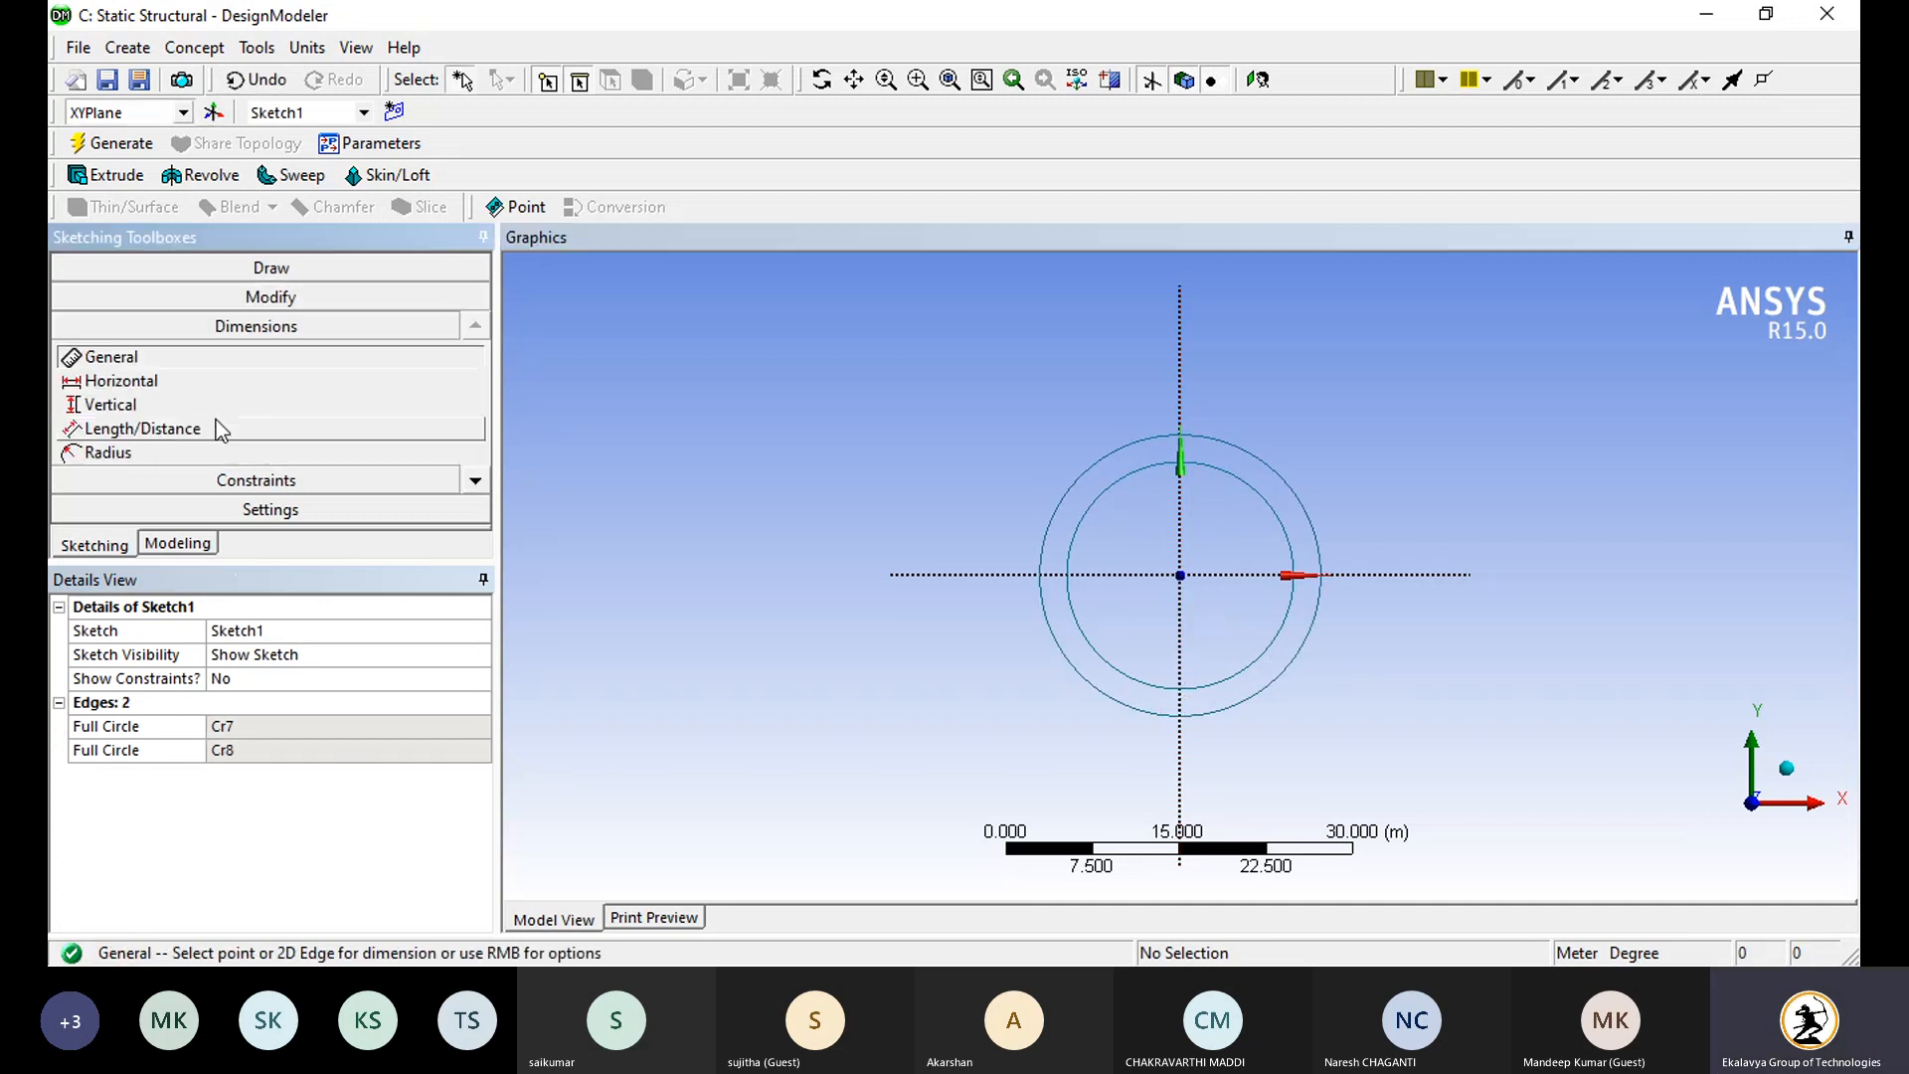
left_click(1080, 474)
left_click(1097, 501)
left_click(1091, 530)
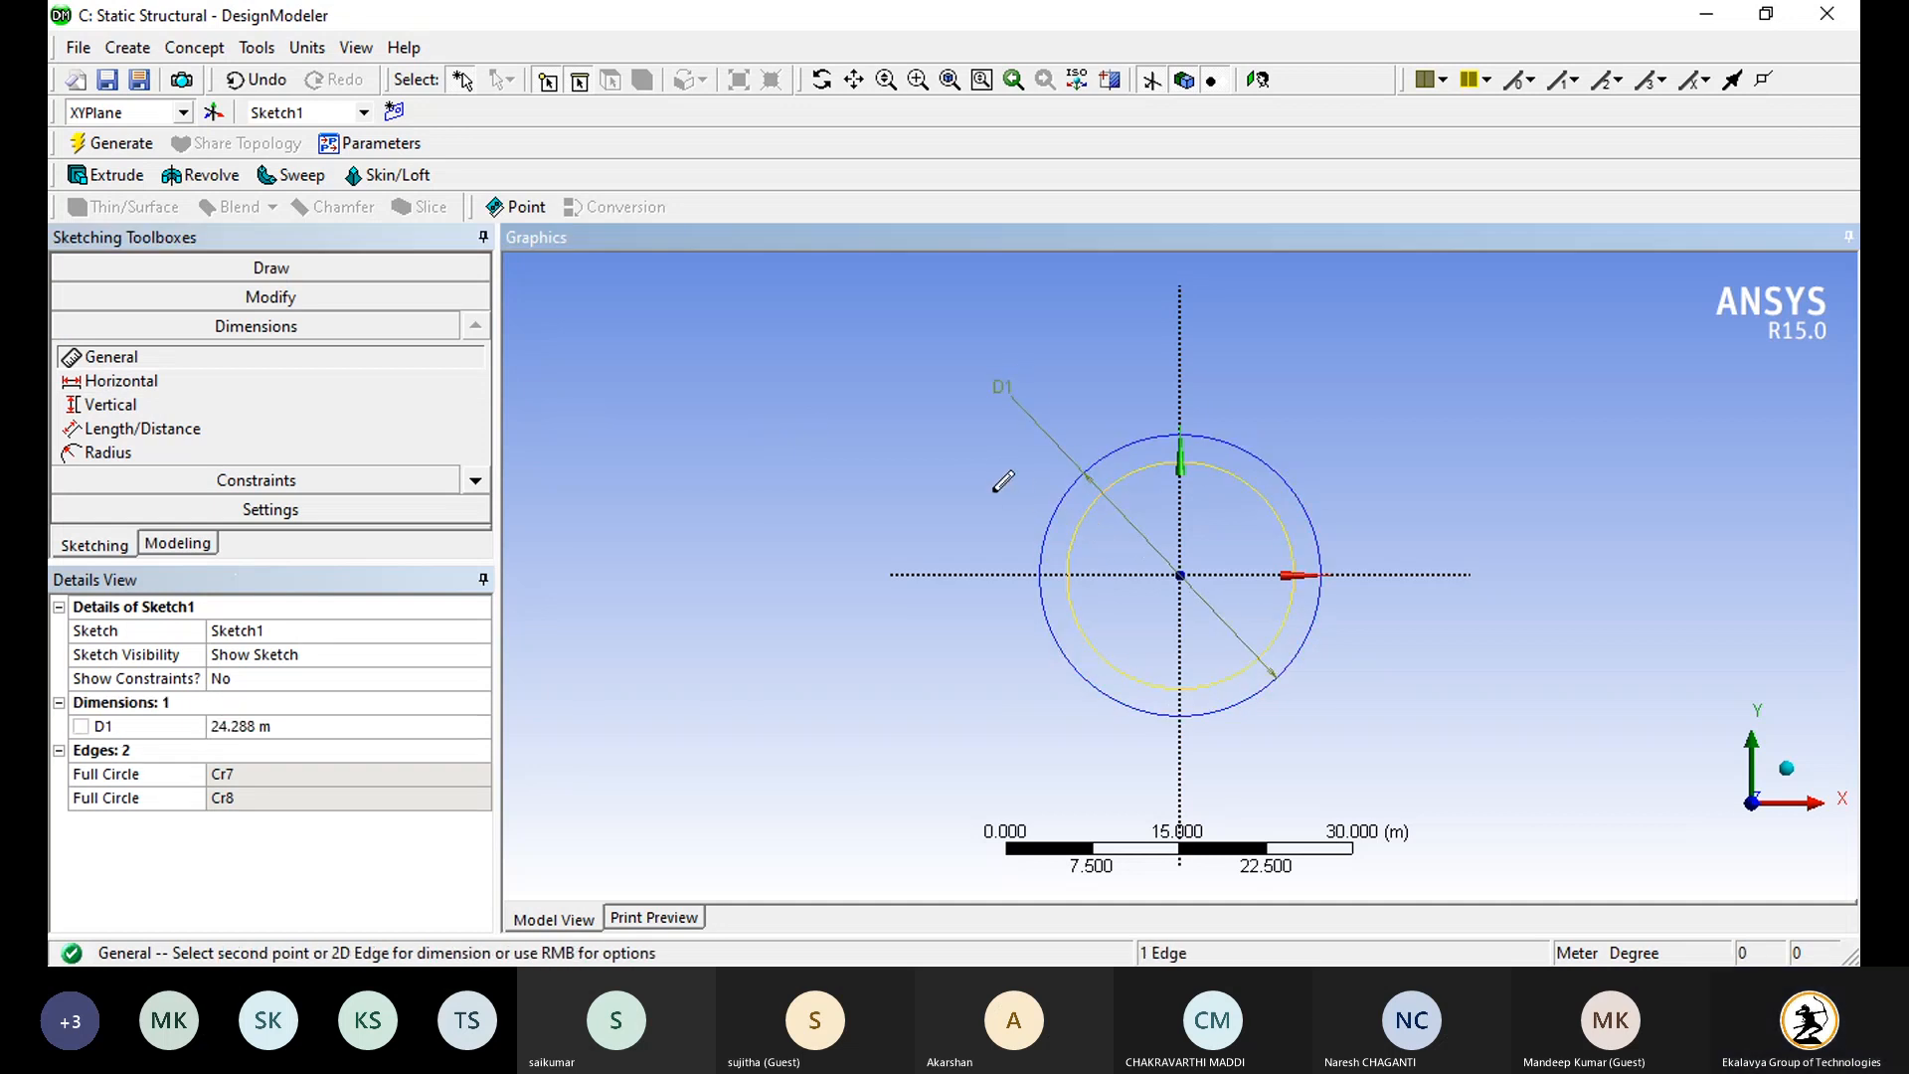
left_click(998, 487)
Step: Set the outer circle's diameter to 20 m and the inner circle's diameter to 18 m
left_click(254, 736)
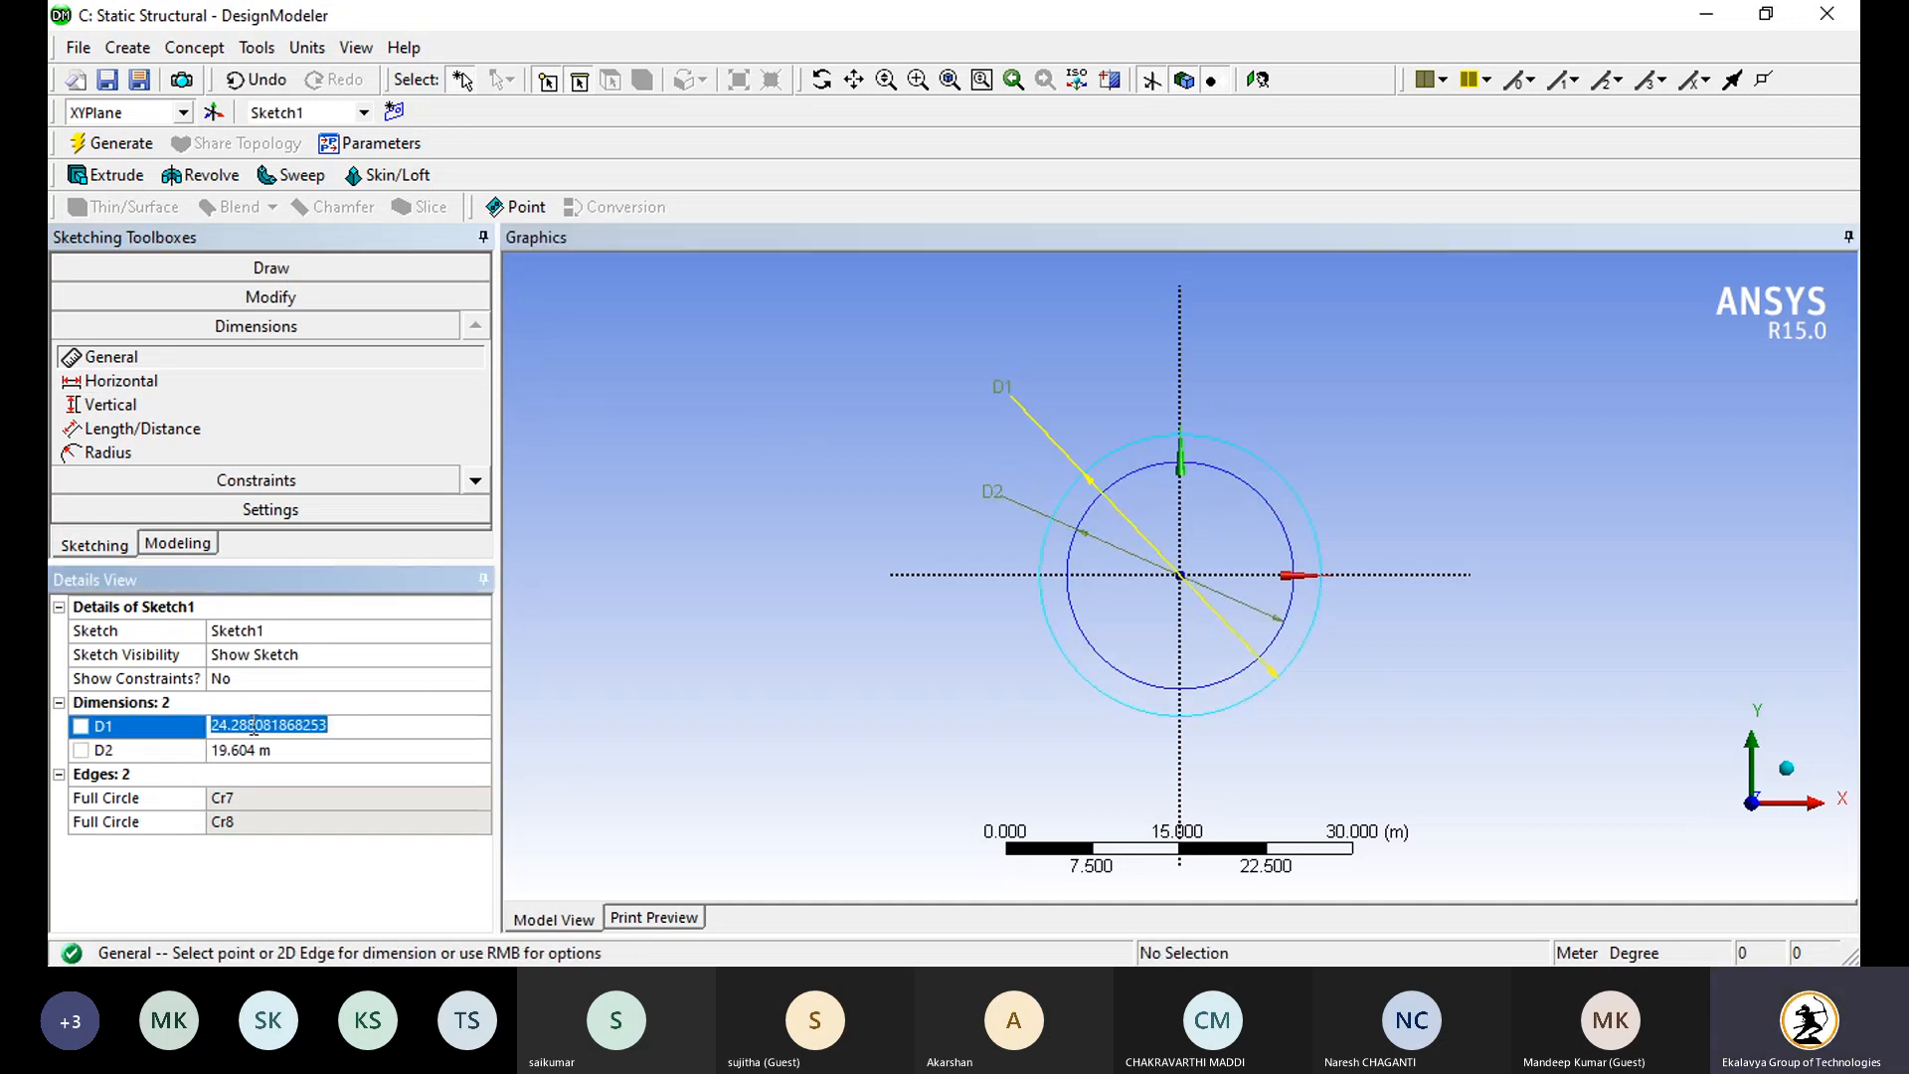
type("20")
key("Return")
left_click(244, 755)
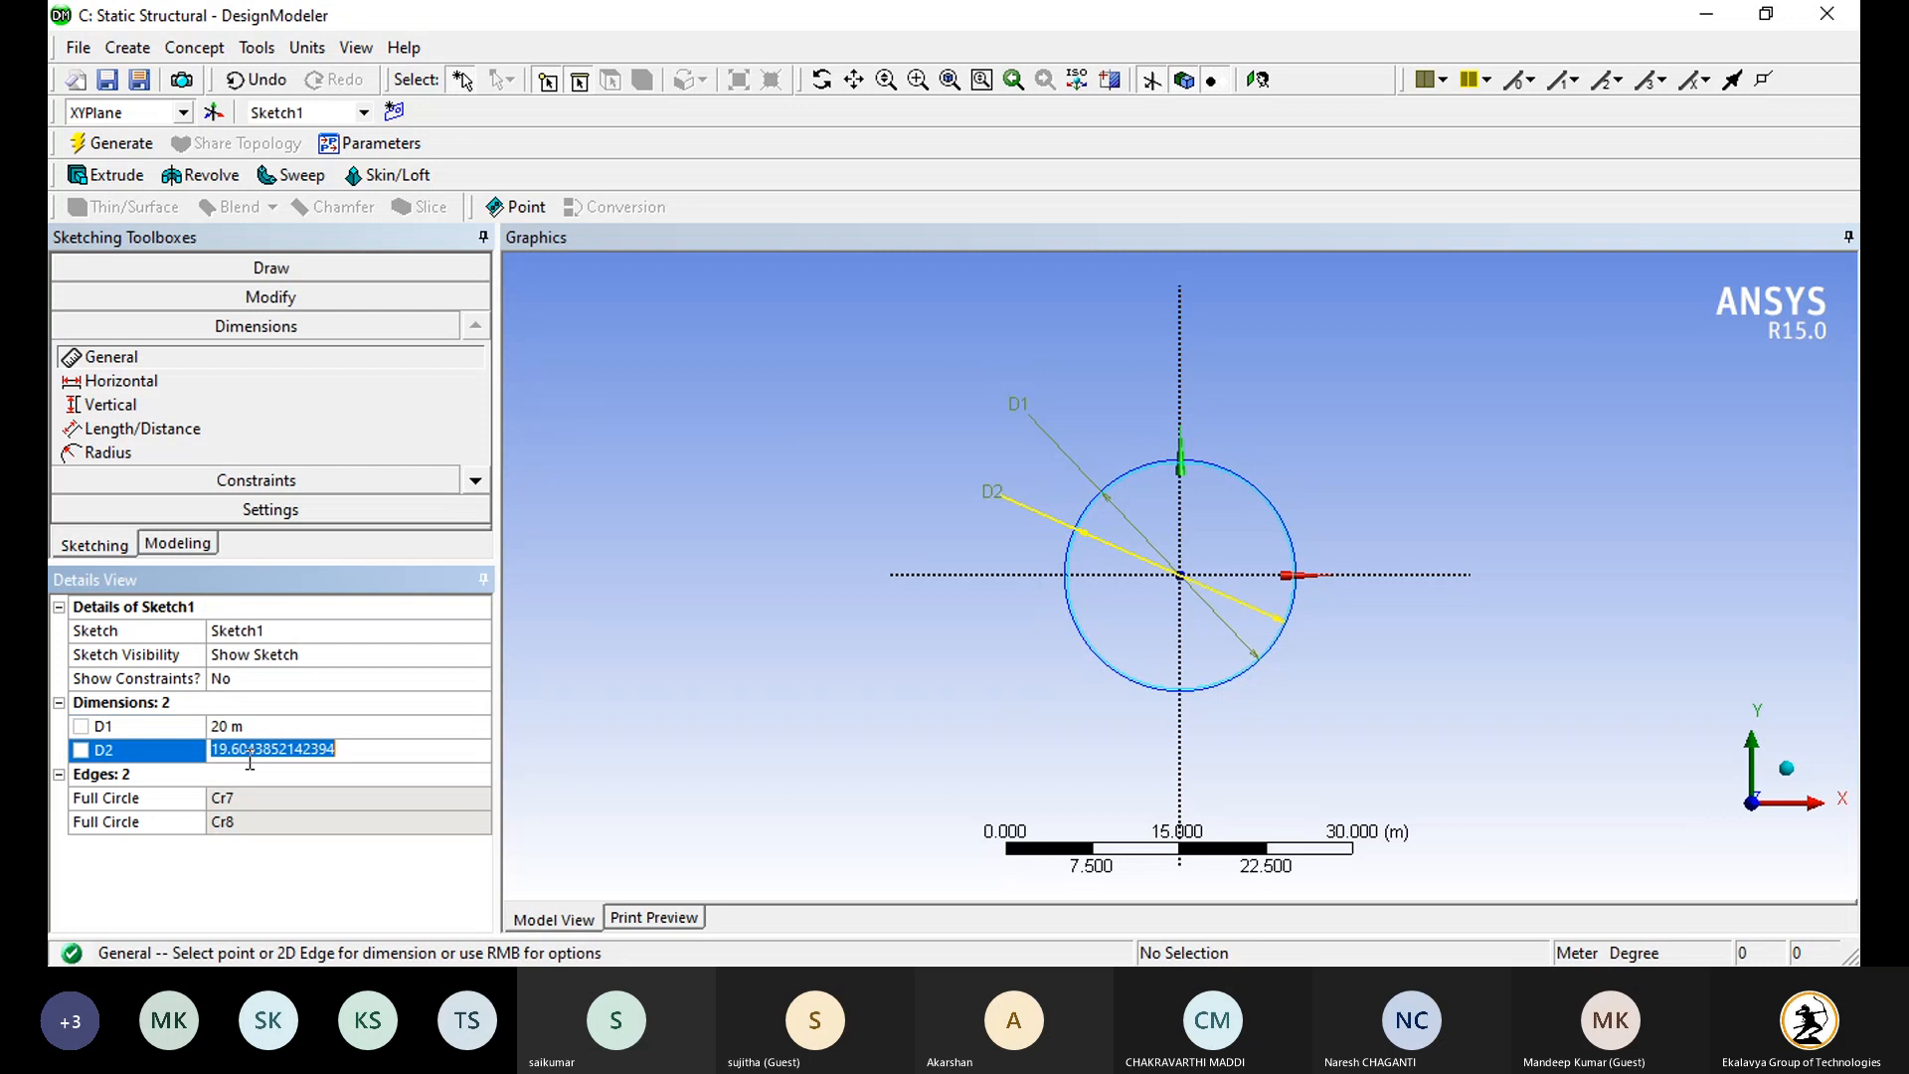
type("18")
key("Return")
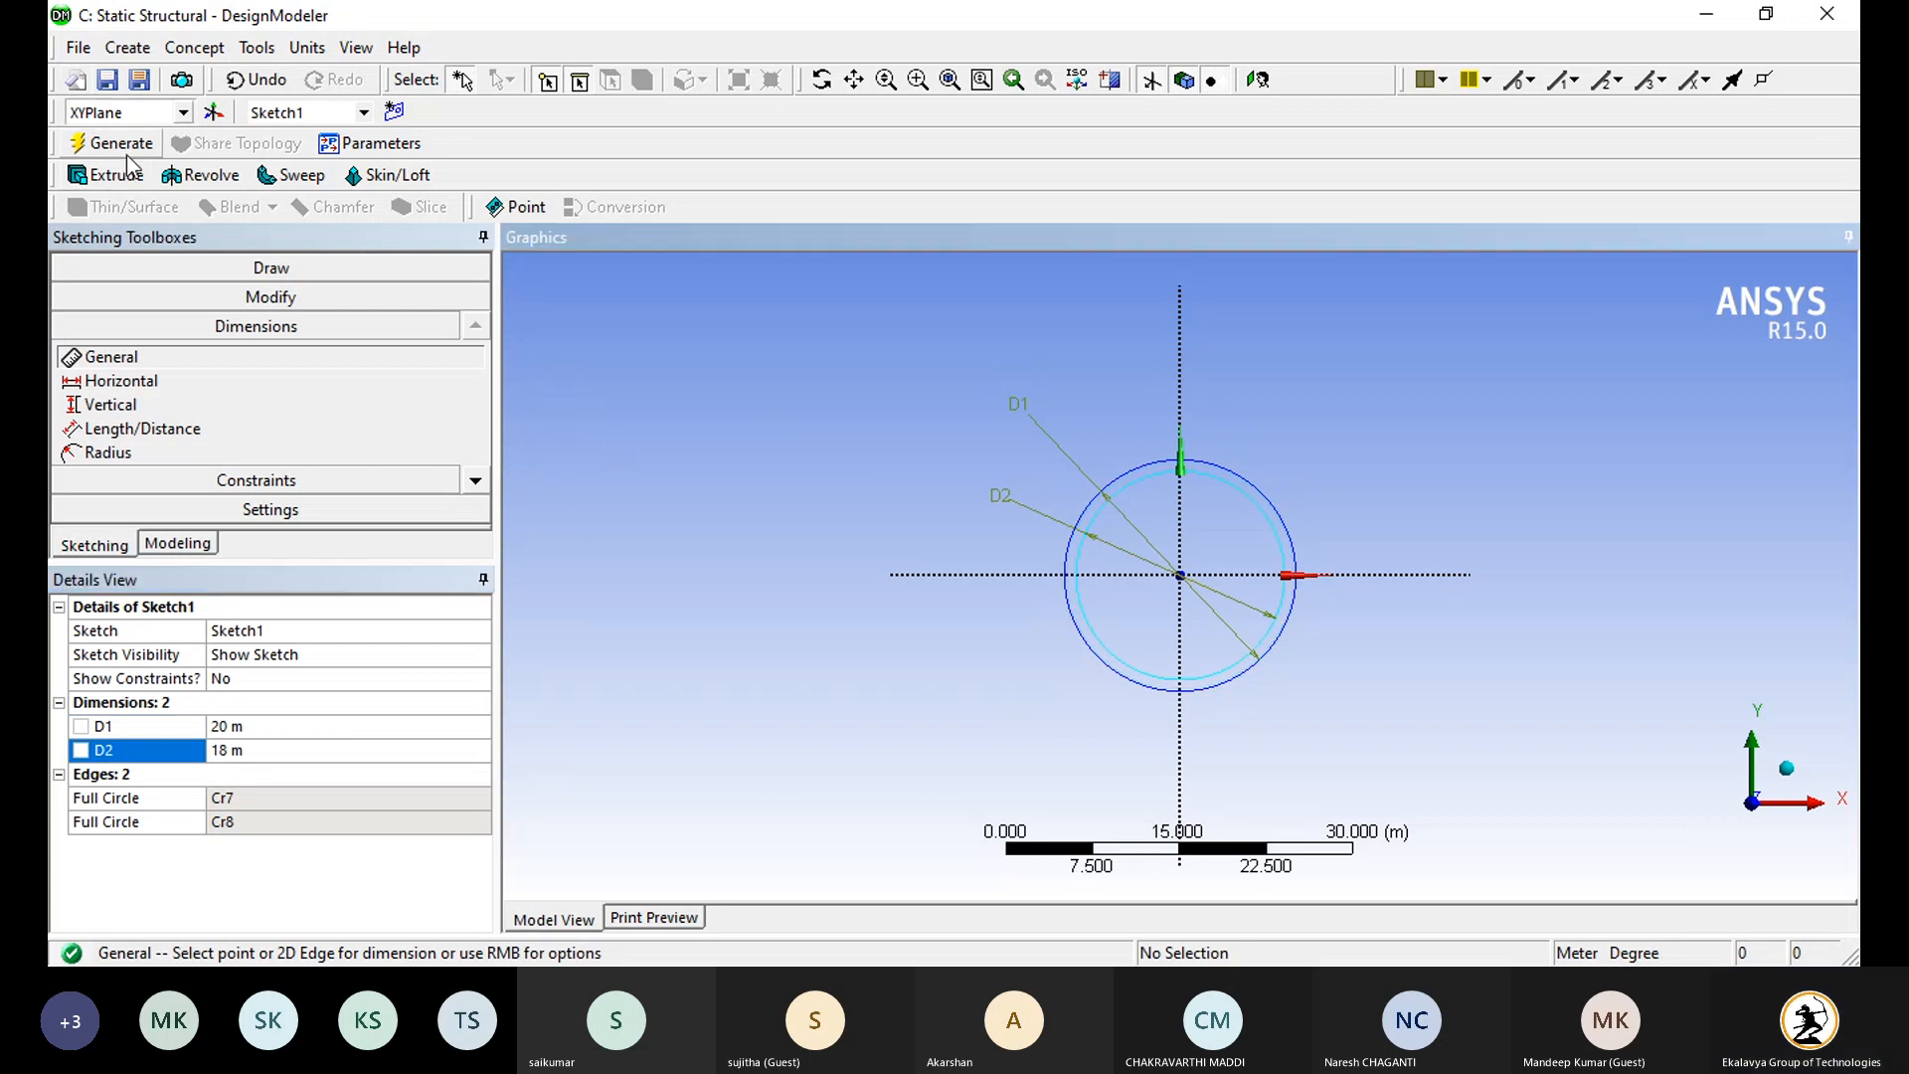
Step: Extrude the ring-shaped sketch 100 m along its normal as added material and generate the tube
mouse_move(711, 448)
middle_mouse_down()
mouse_move(907, 502)
mouse_move(378, 640)
middle_mouse_up()
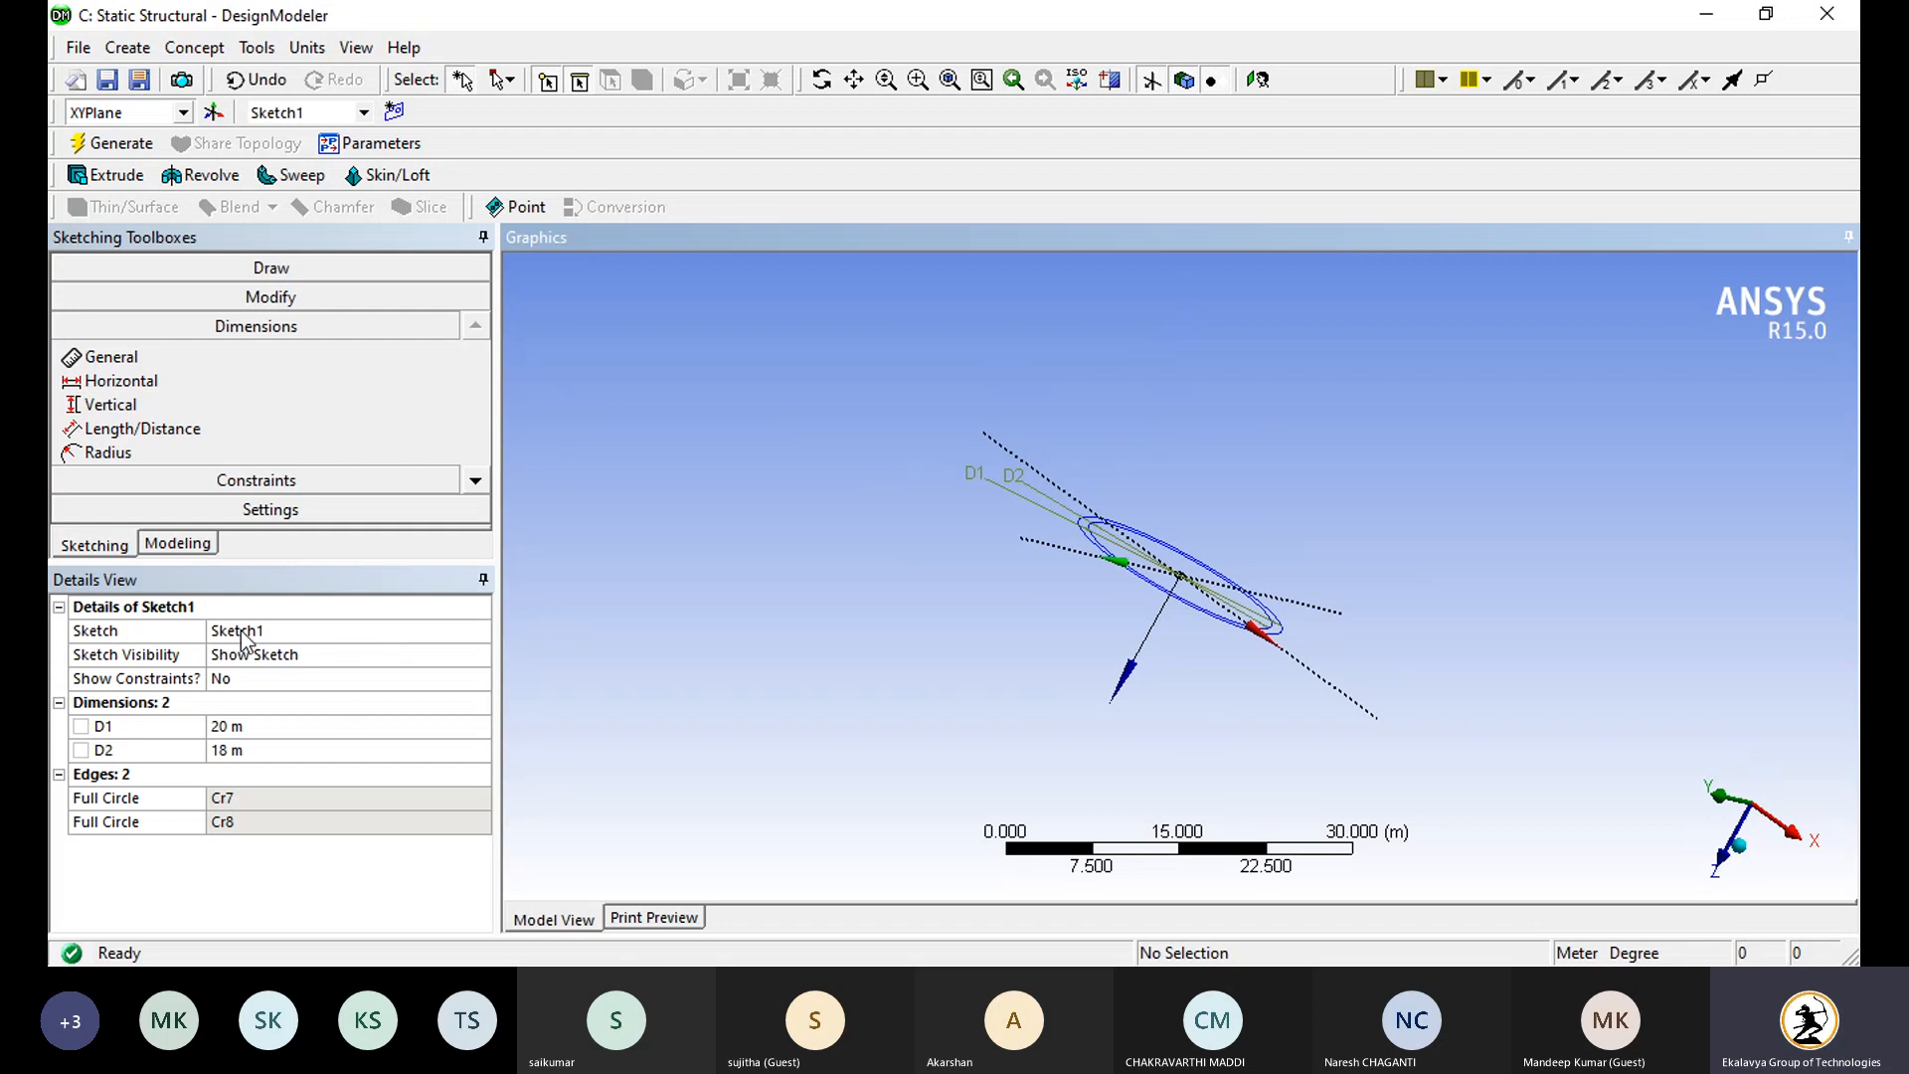
left_click(106, 175)
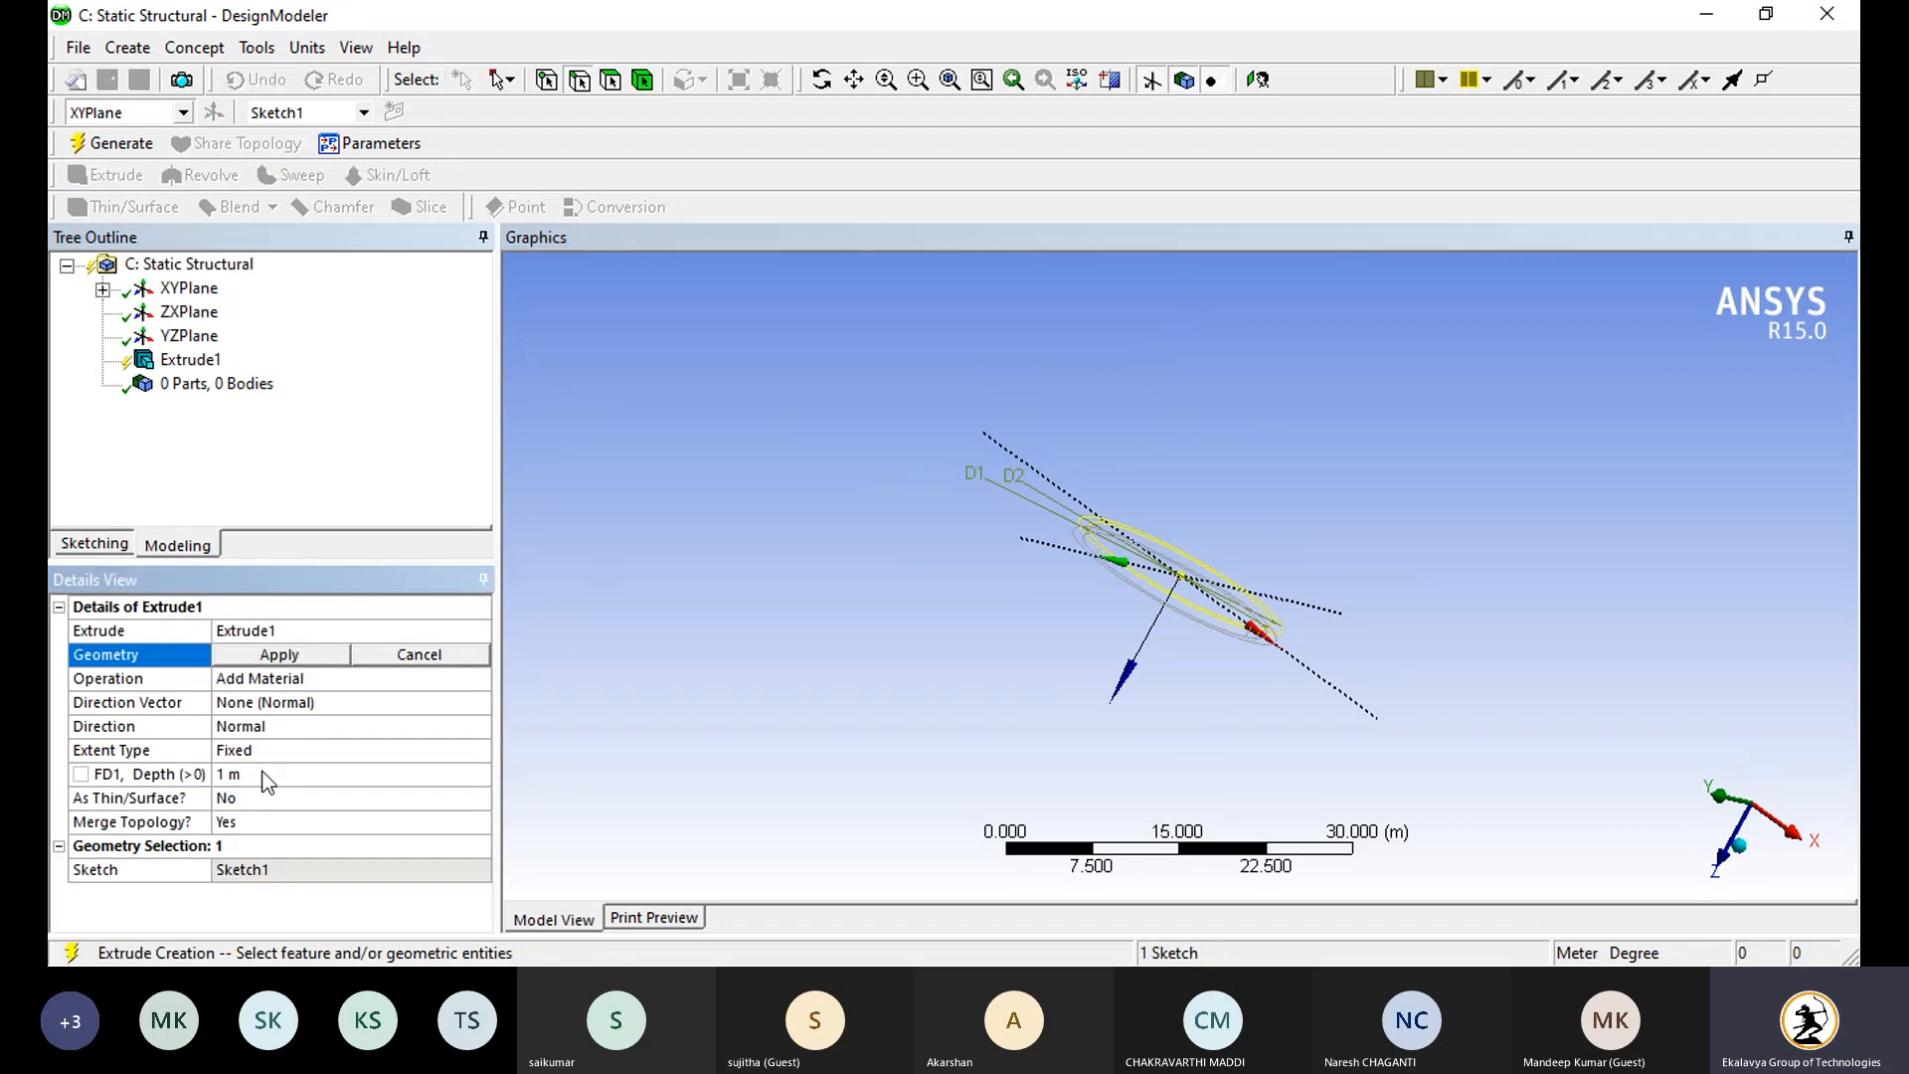
left_click(265, 776)
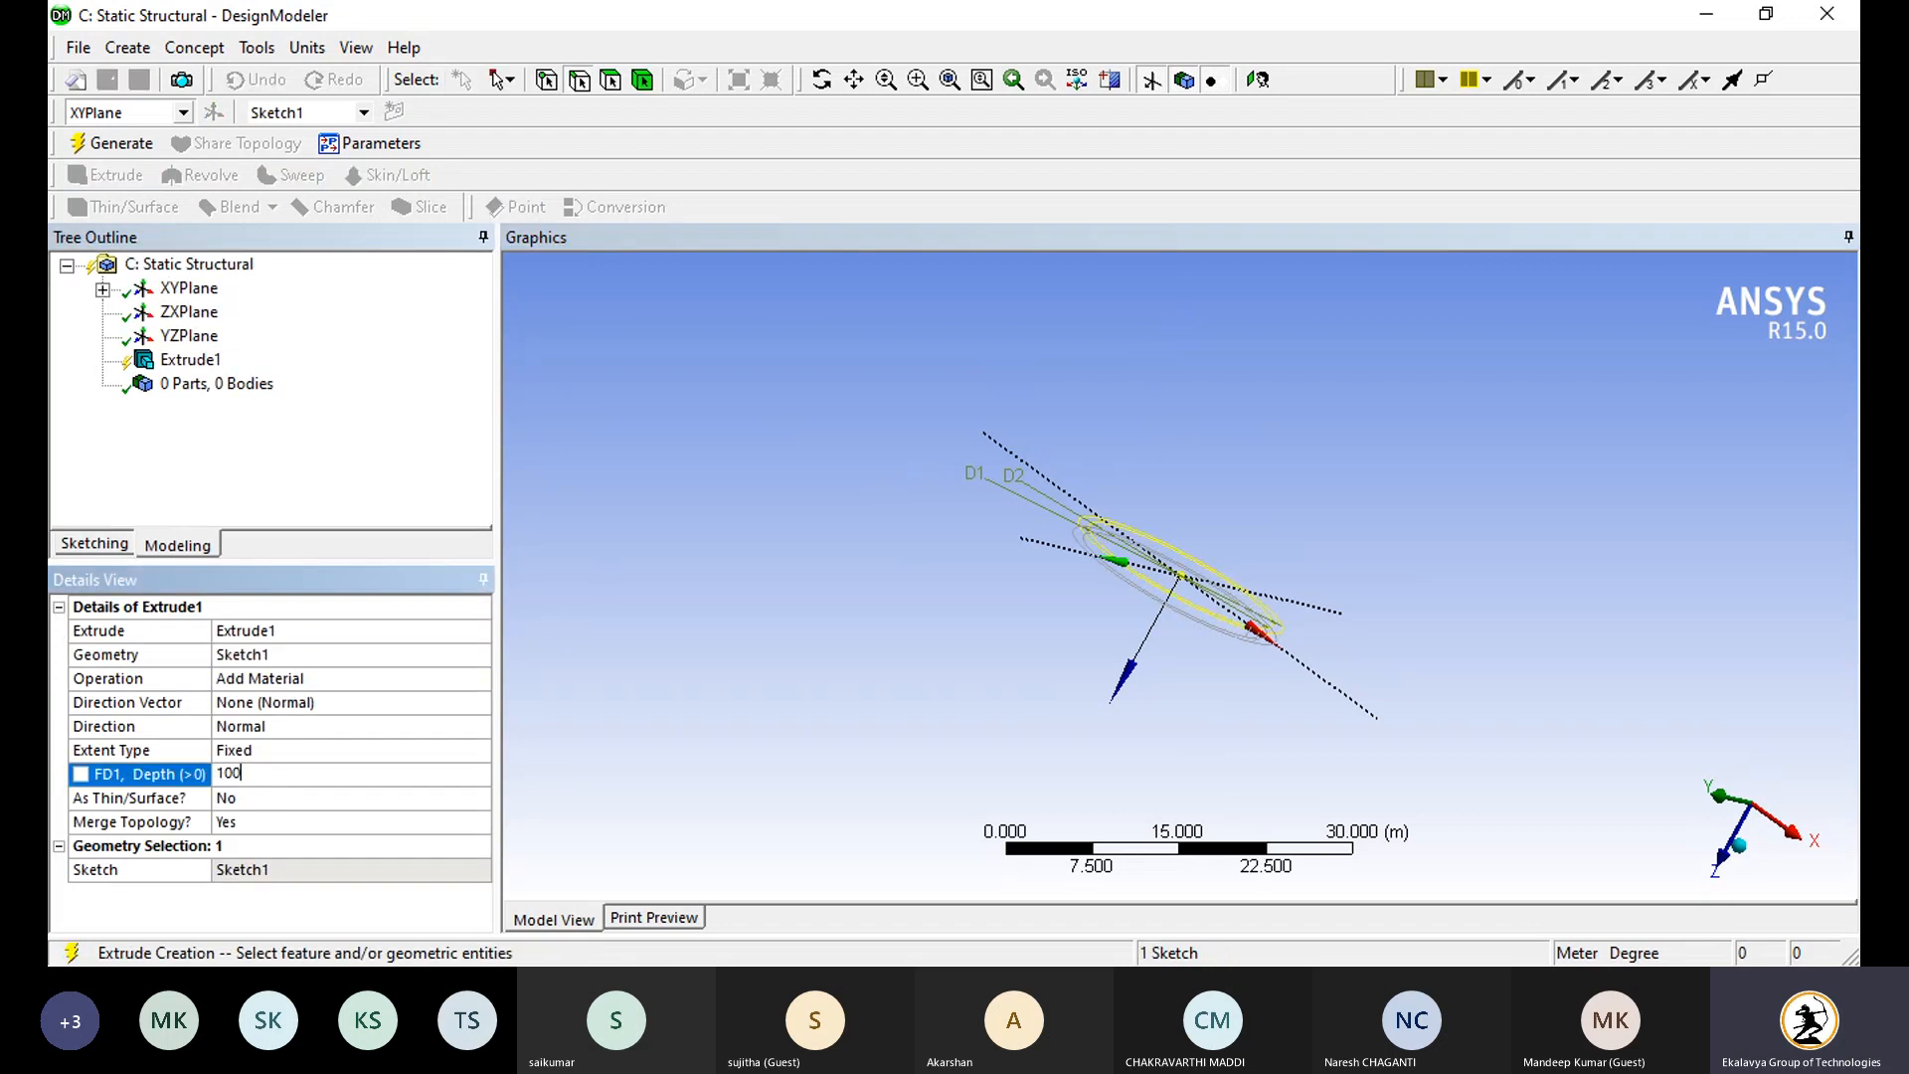
key("Return")
left_click(706, 573)
scroll(837, 571, "down", 5)
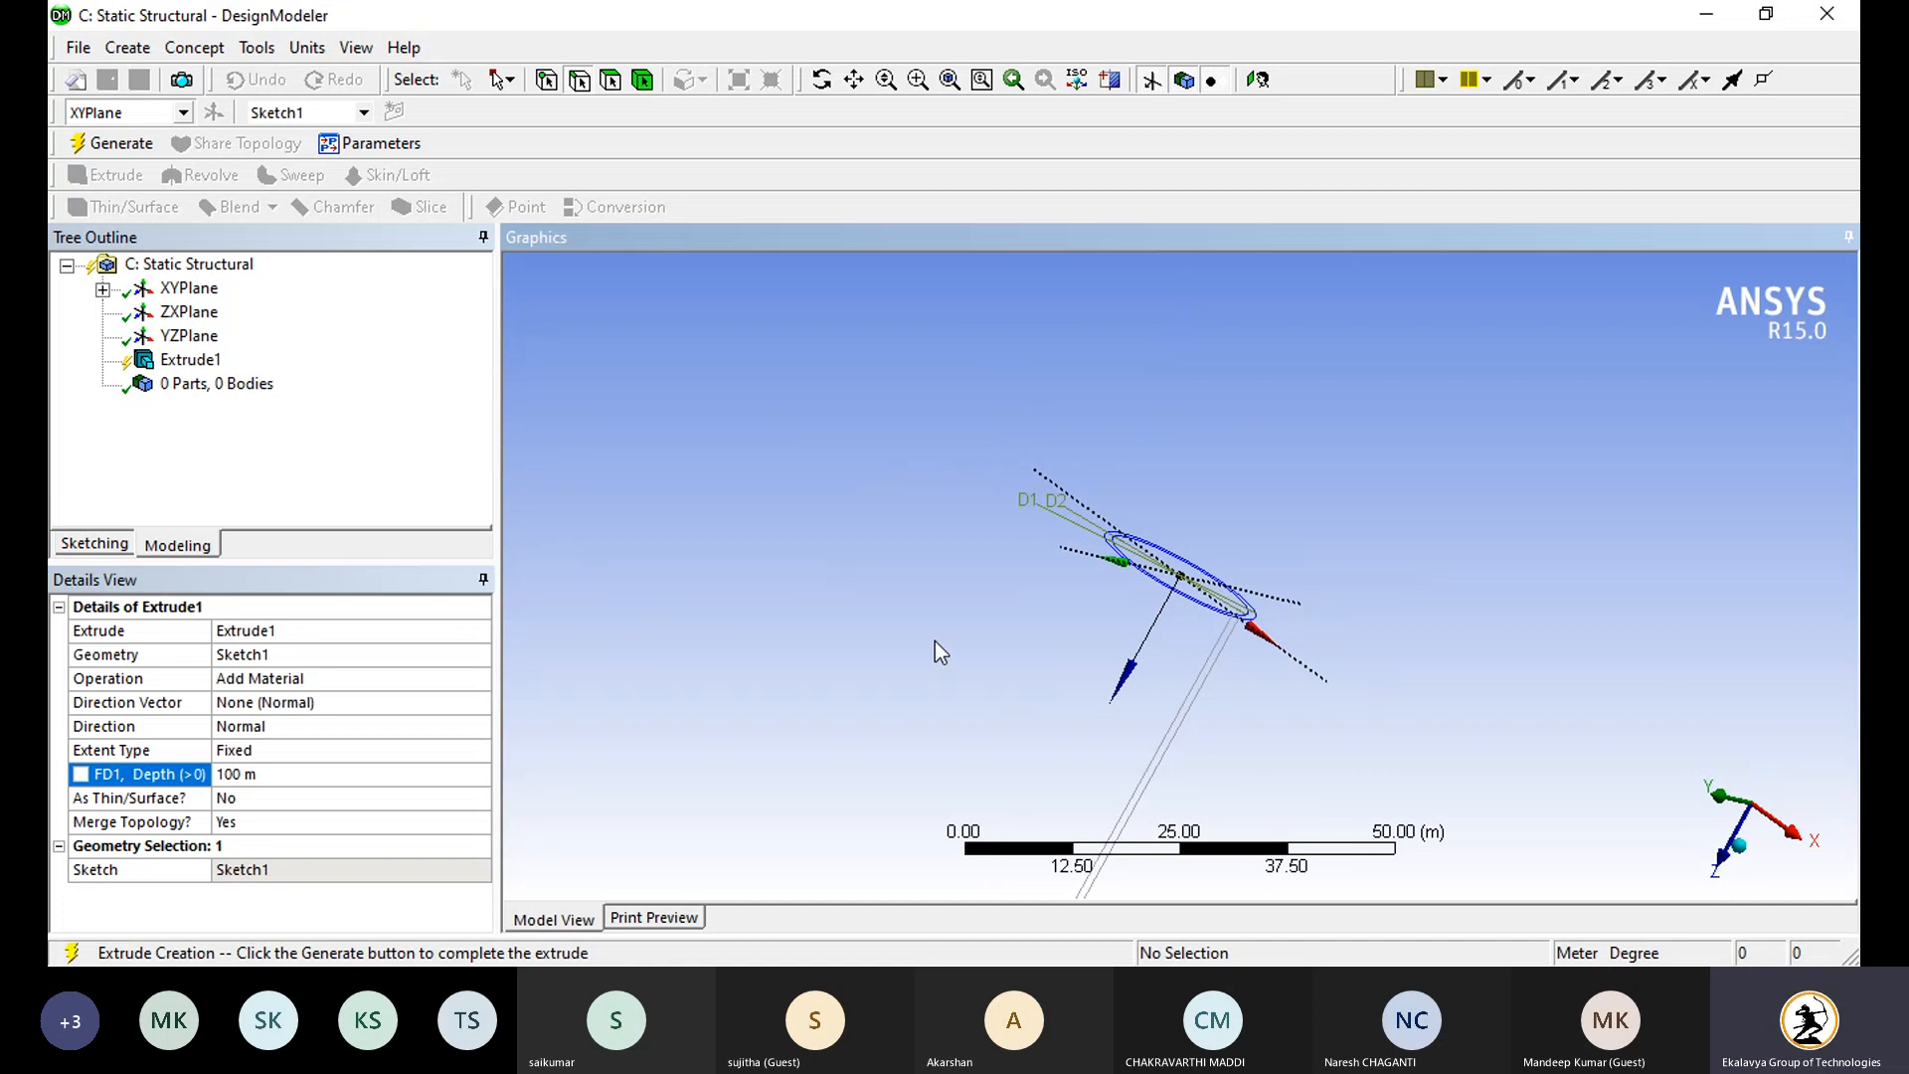
scroll(939, 651, "down", 5)
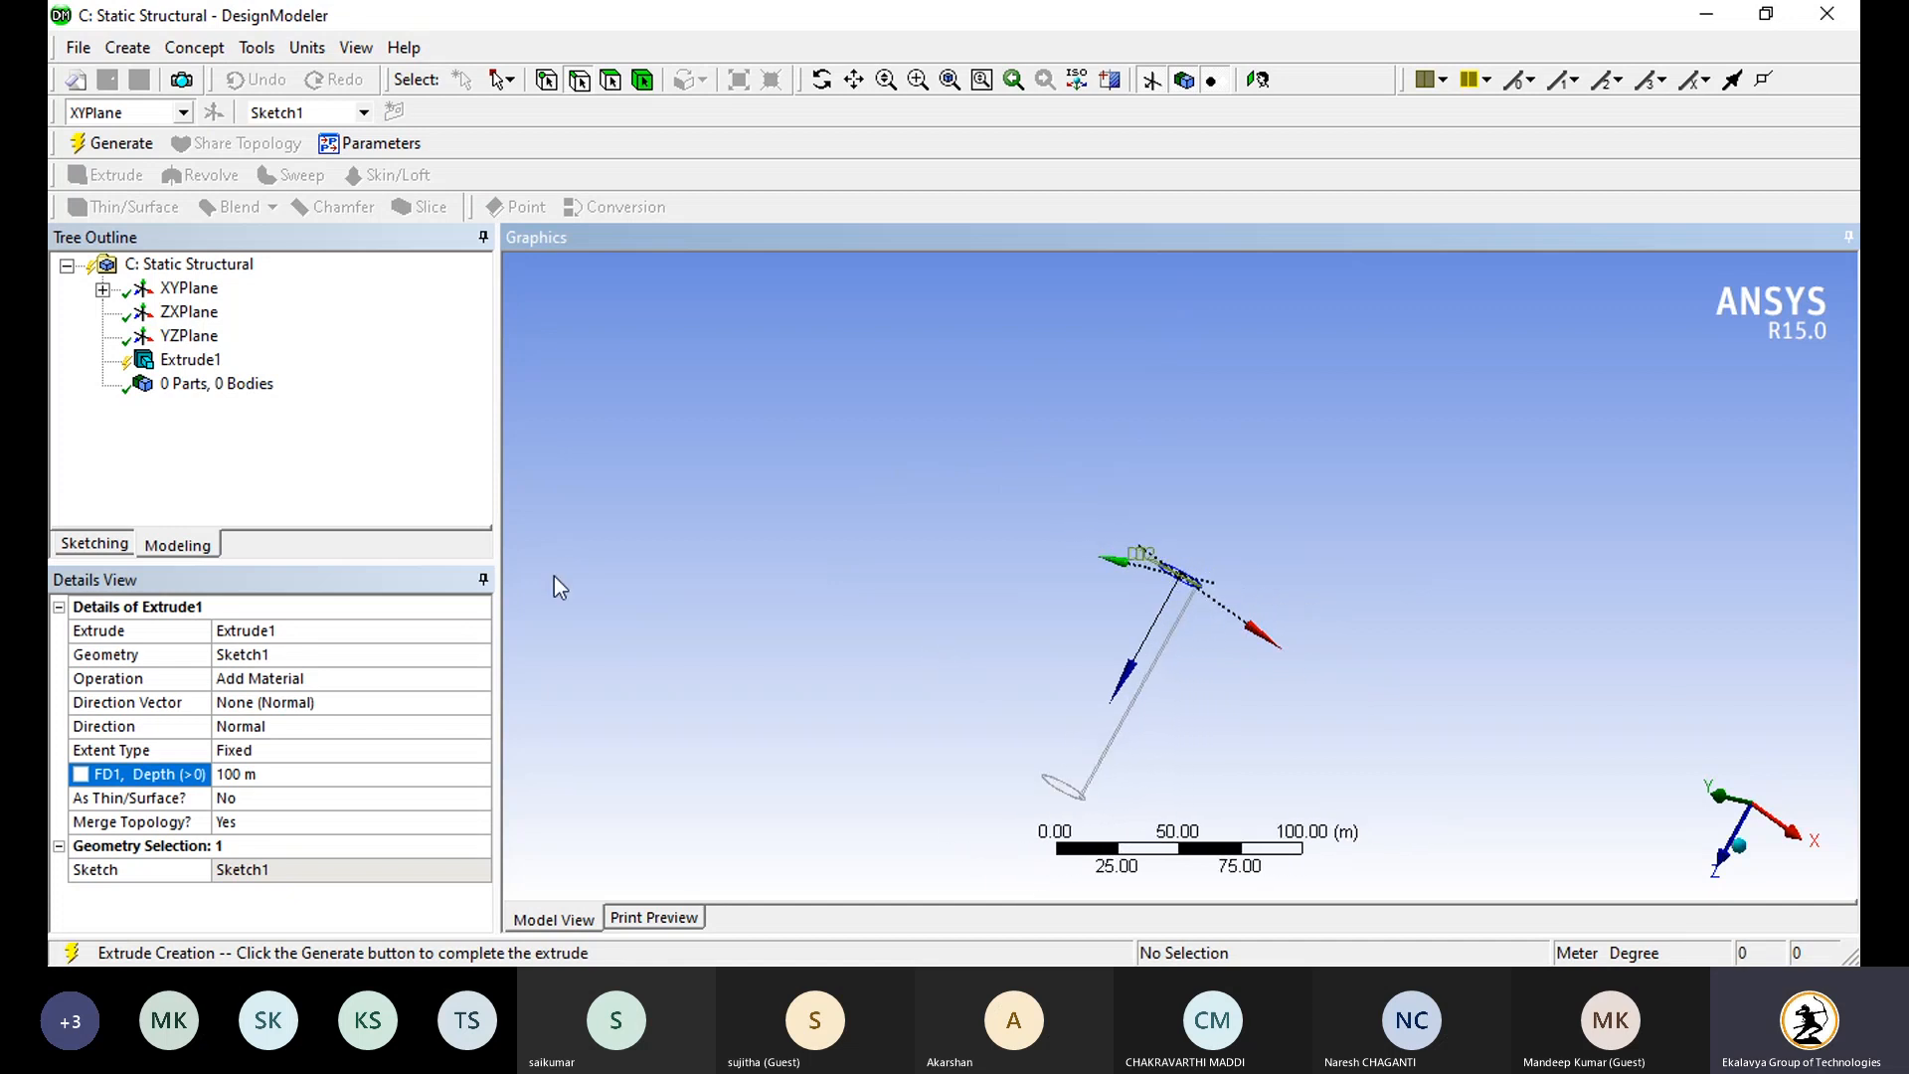
left_click(111, 144)
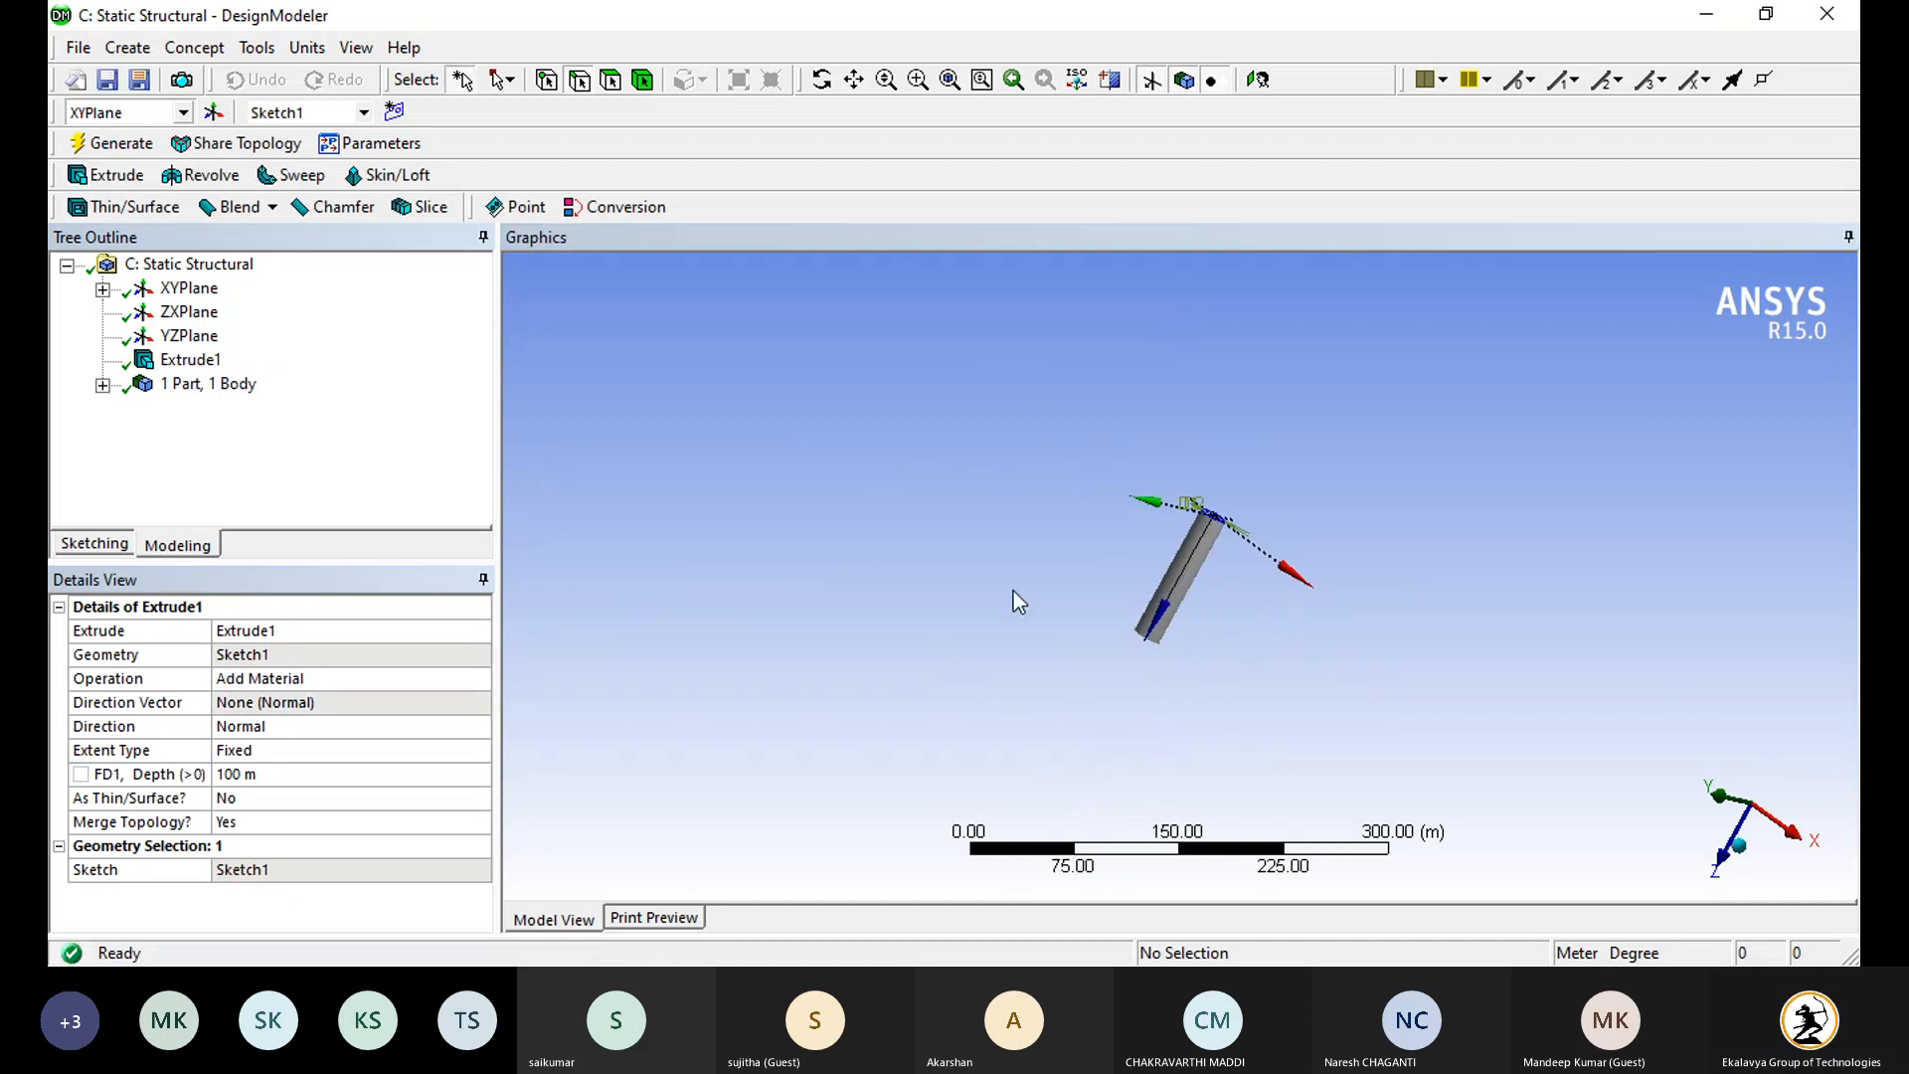
Step: Create a new plane from the XYPlane with an Offset Z transform of 5 m and generate it
left_click(213, 112)
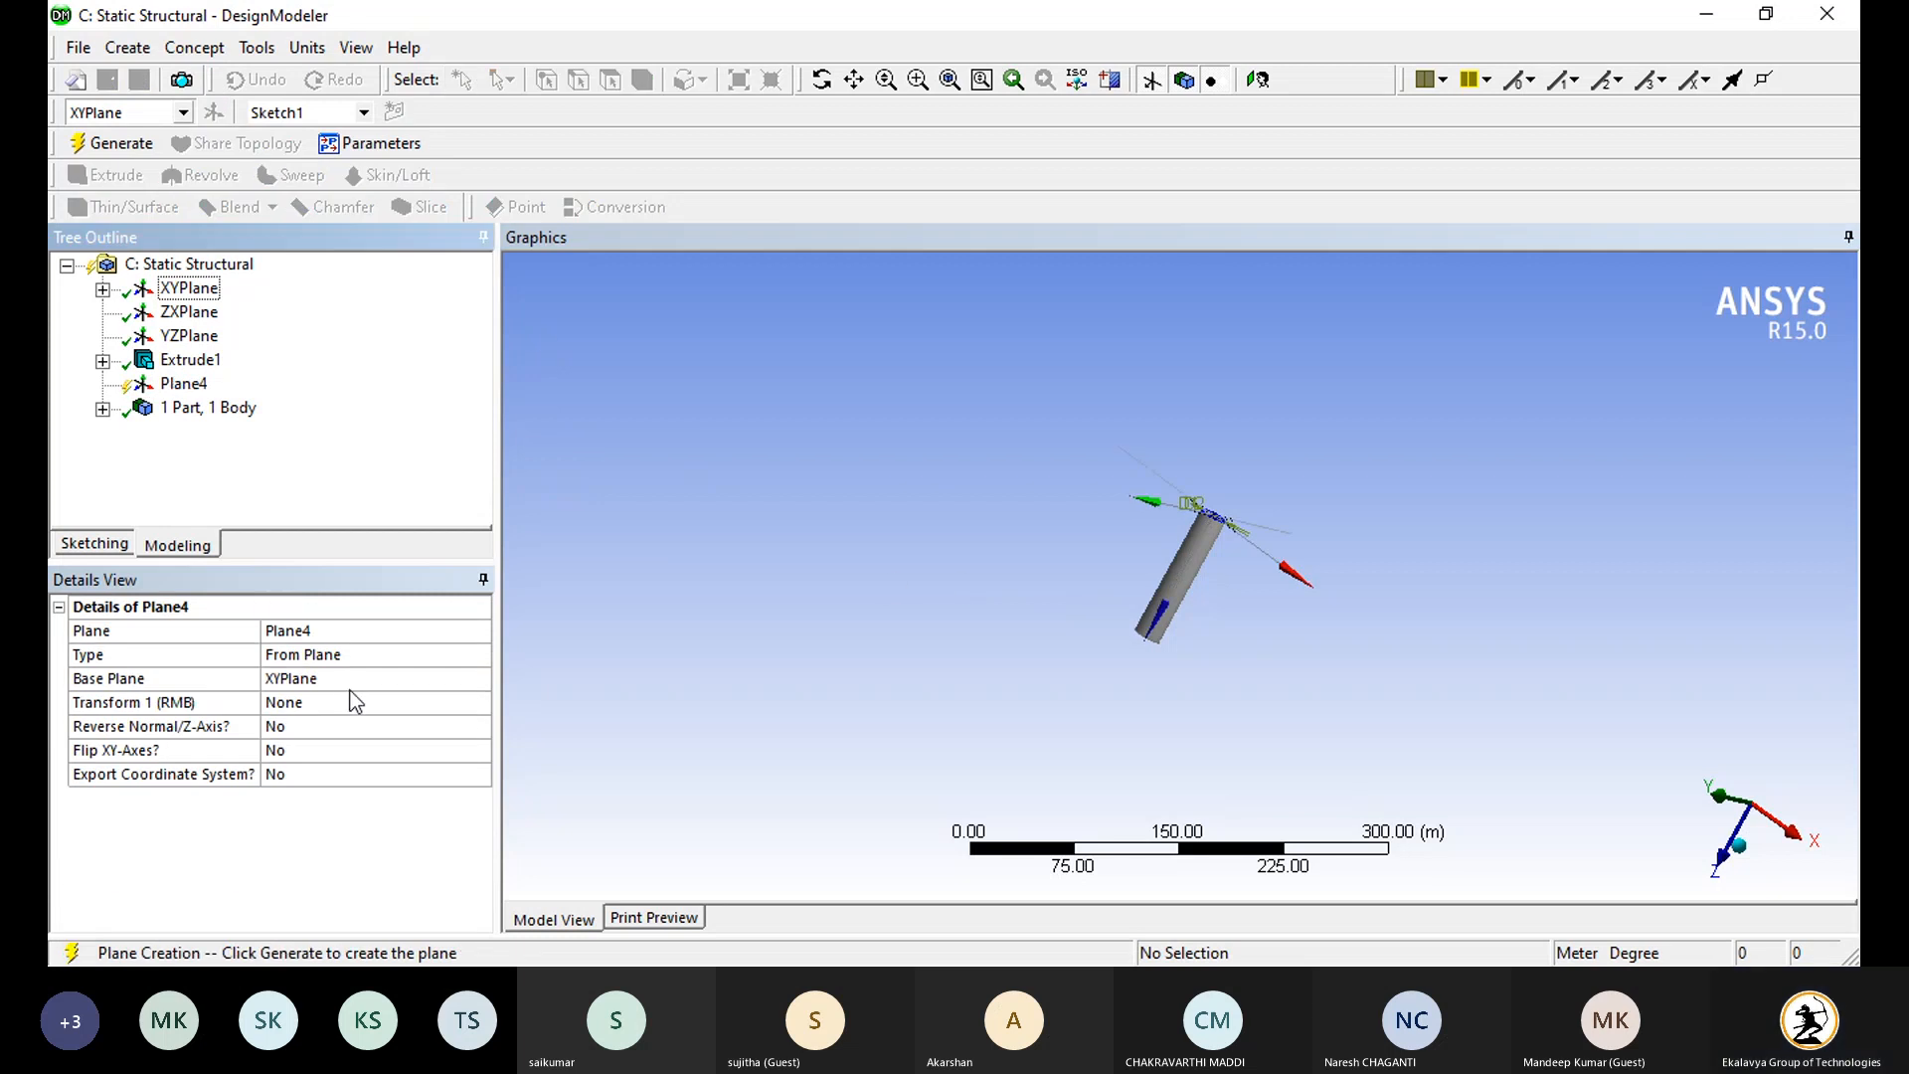
left_click(434, 706)
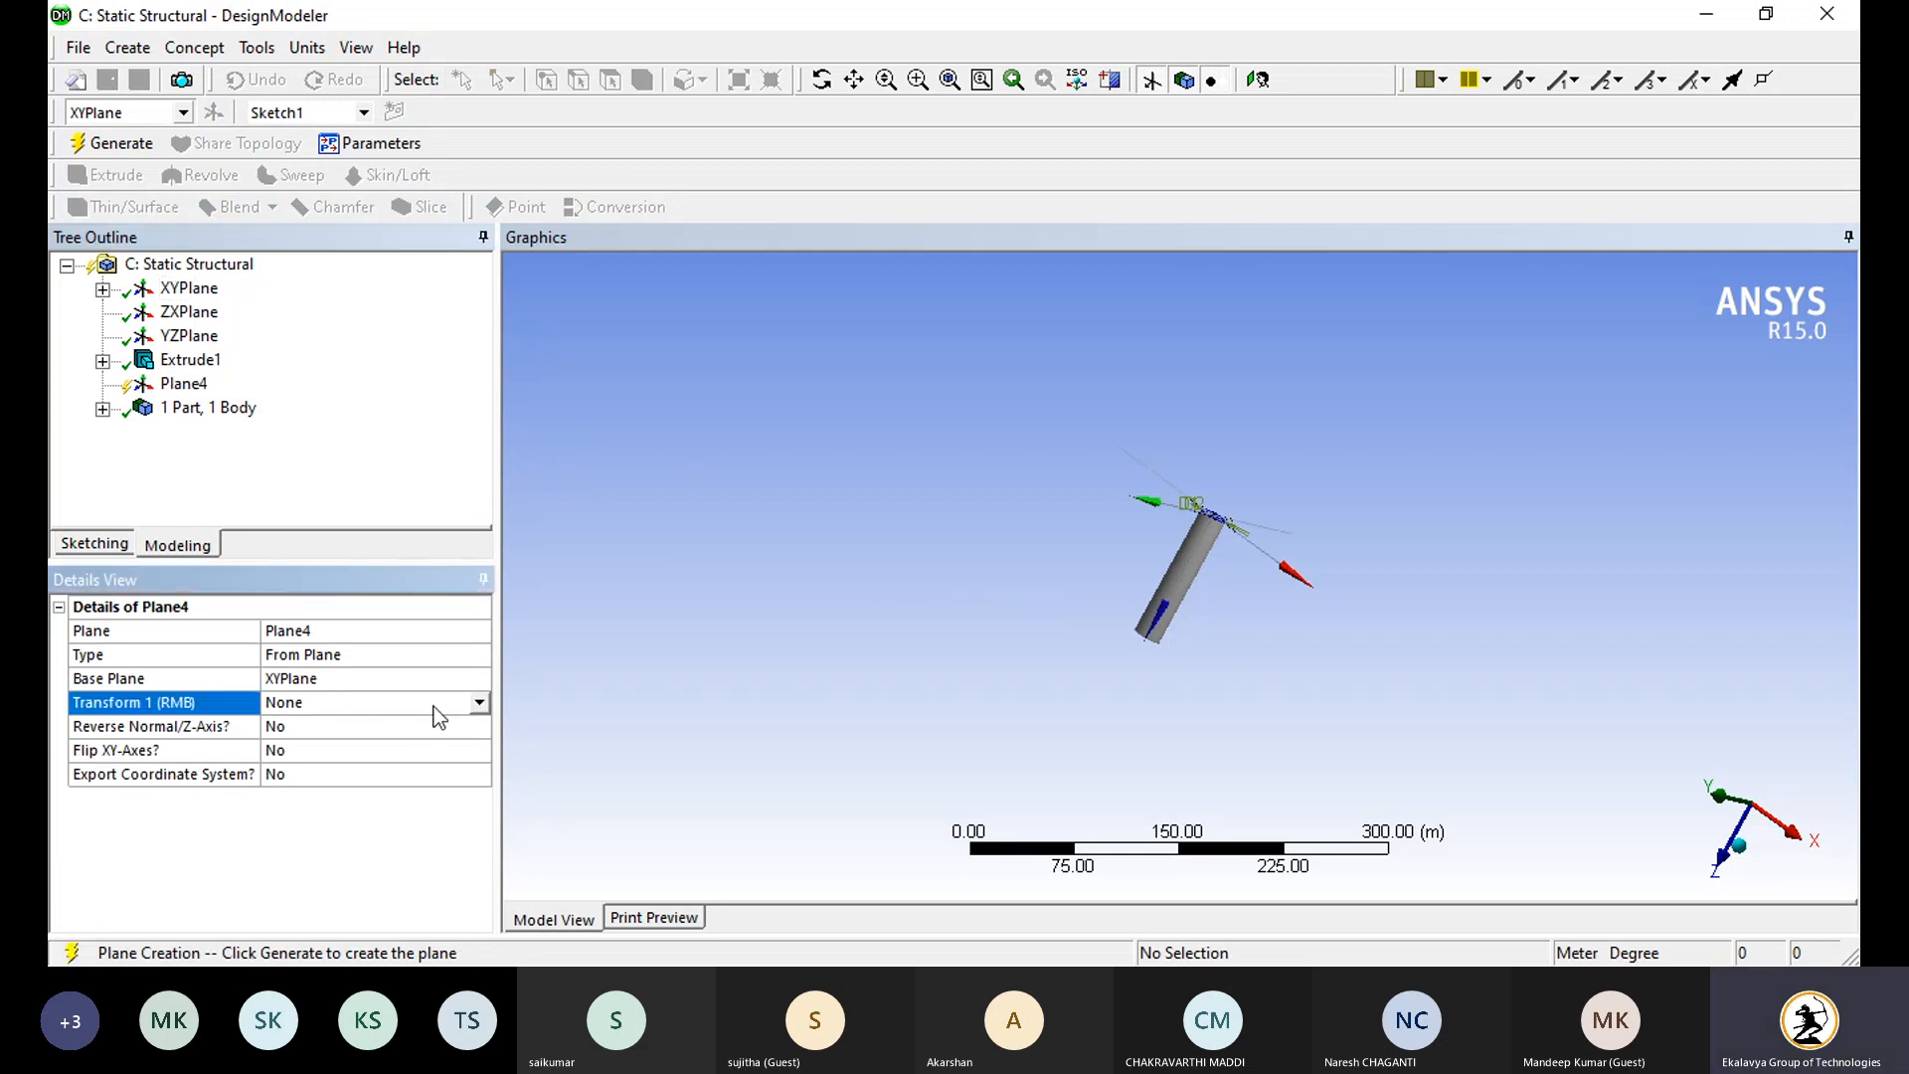
left_click(331, 805)
left_click(326, 728)
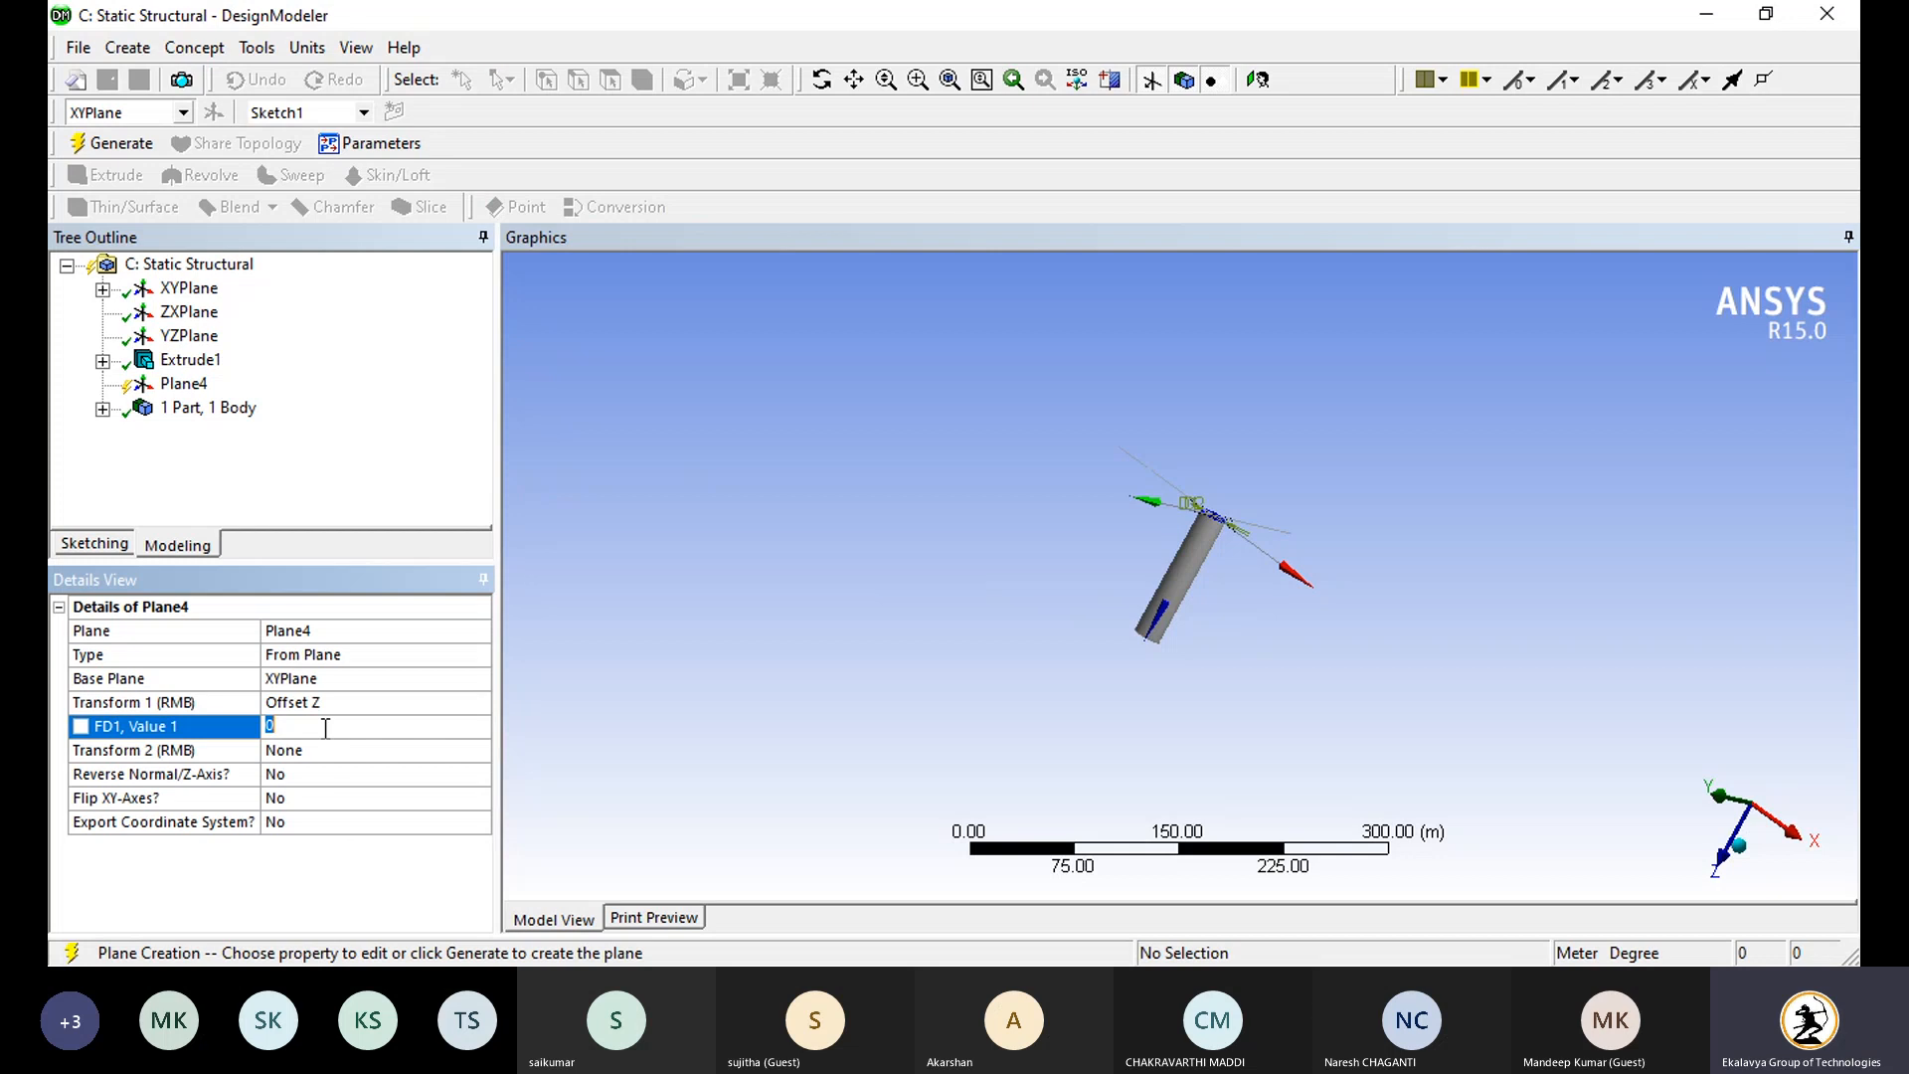
type("10")
key("Return")
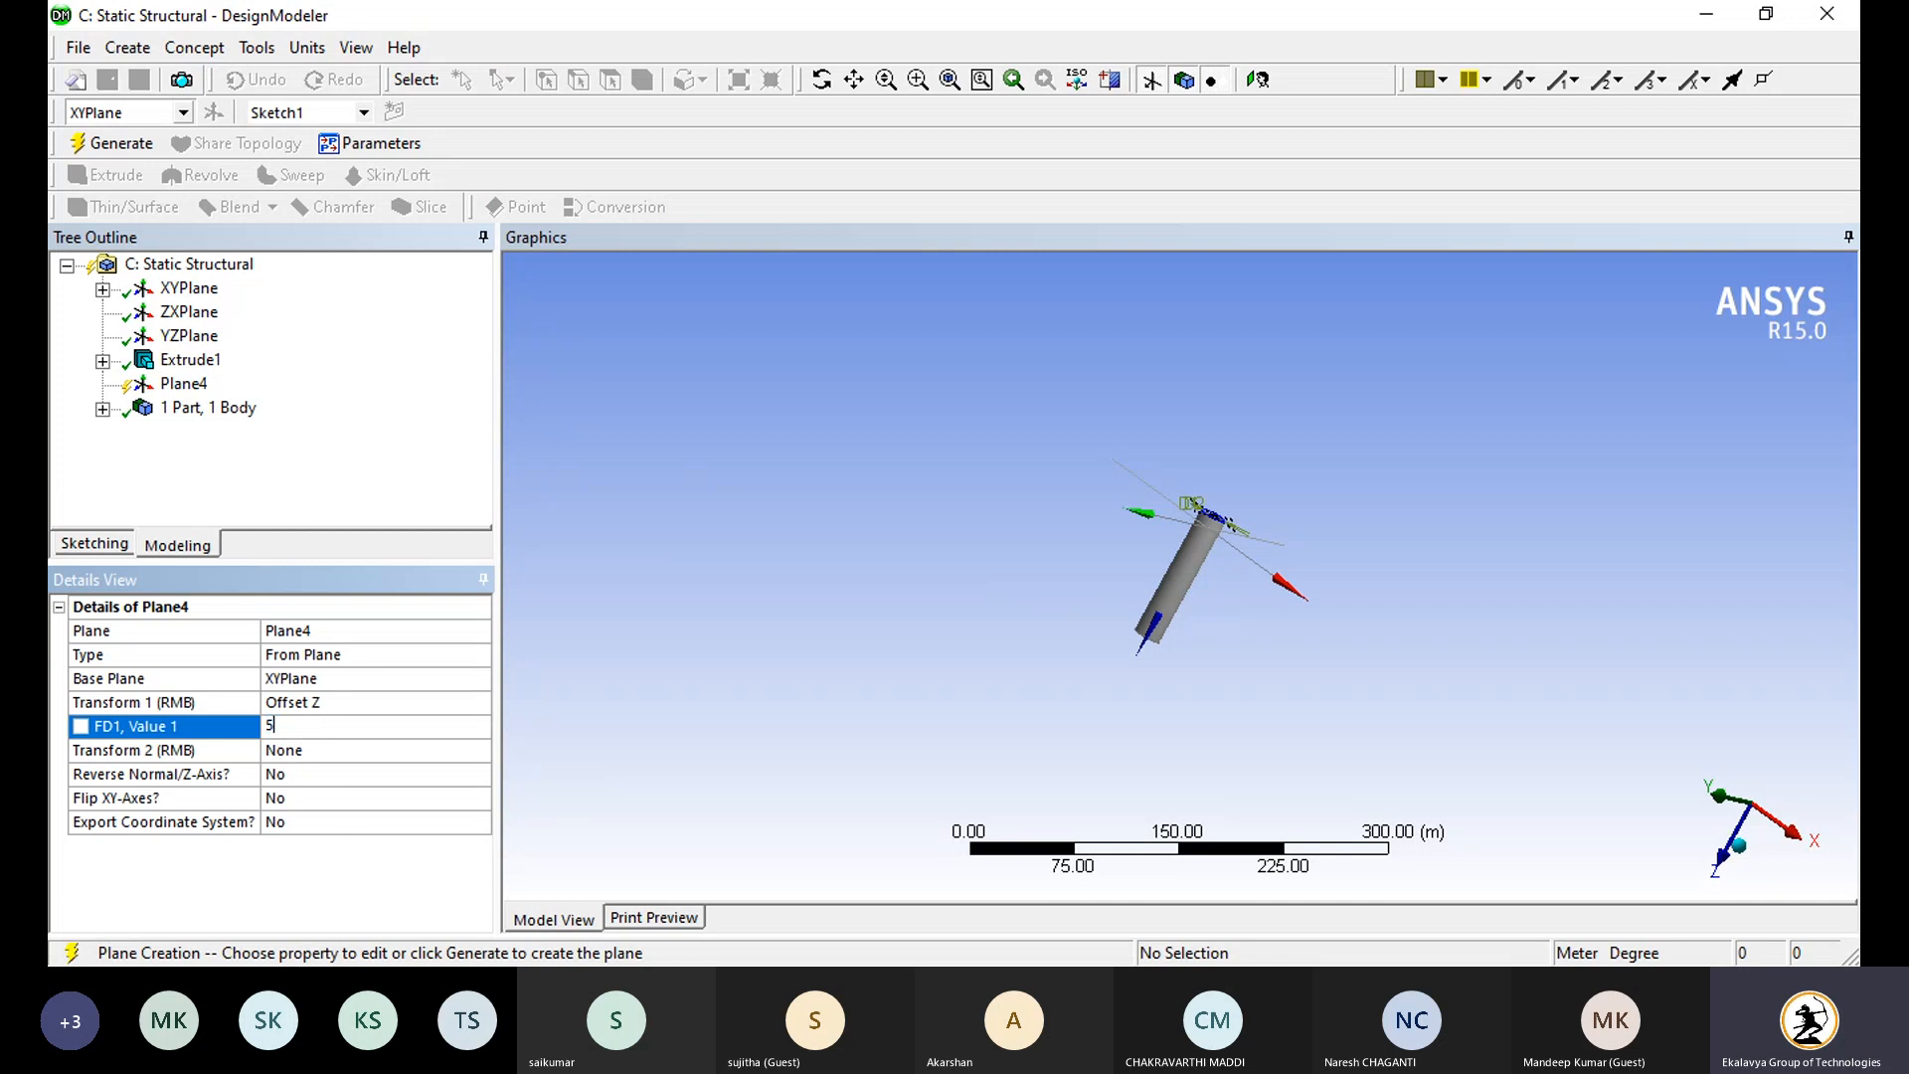
key("Return")
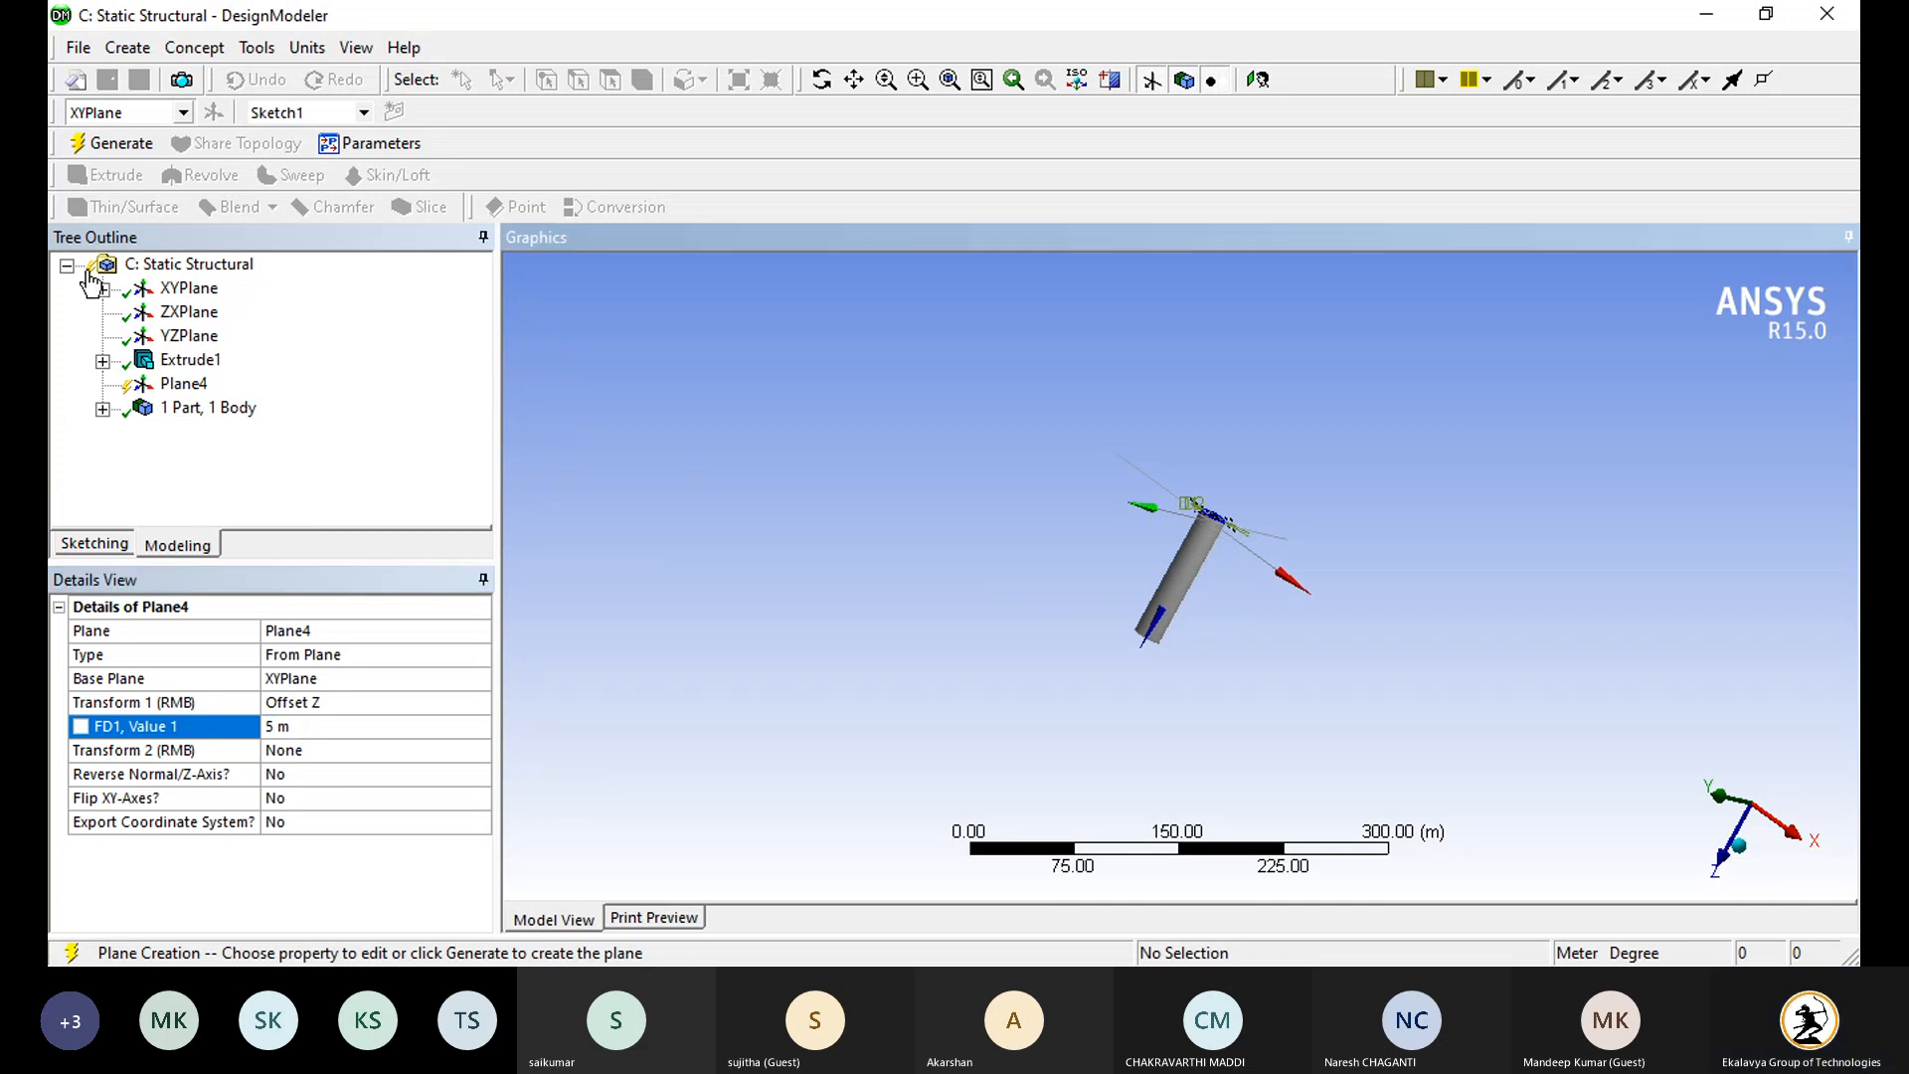
left_click(124, 142)
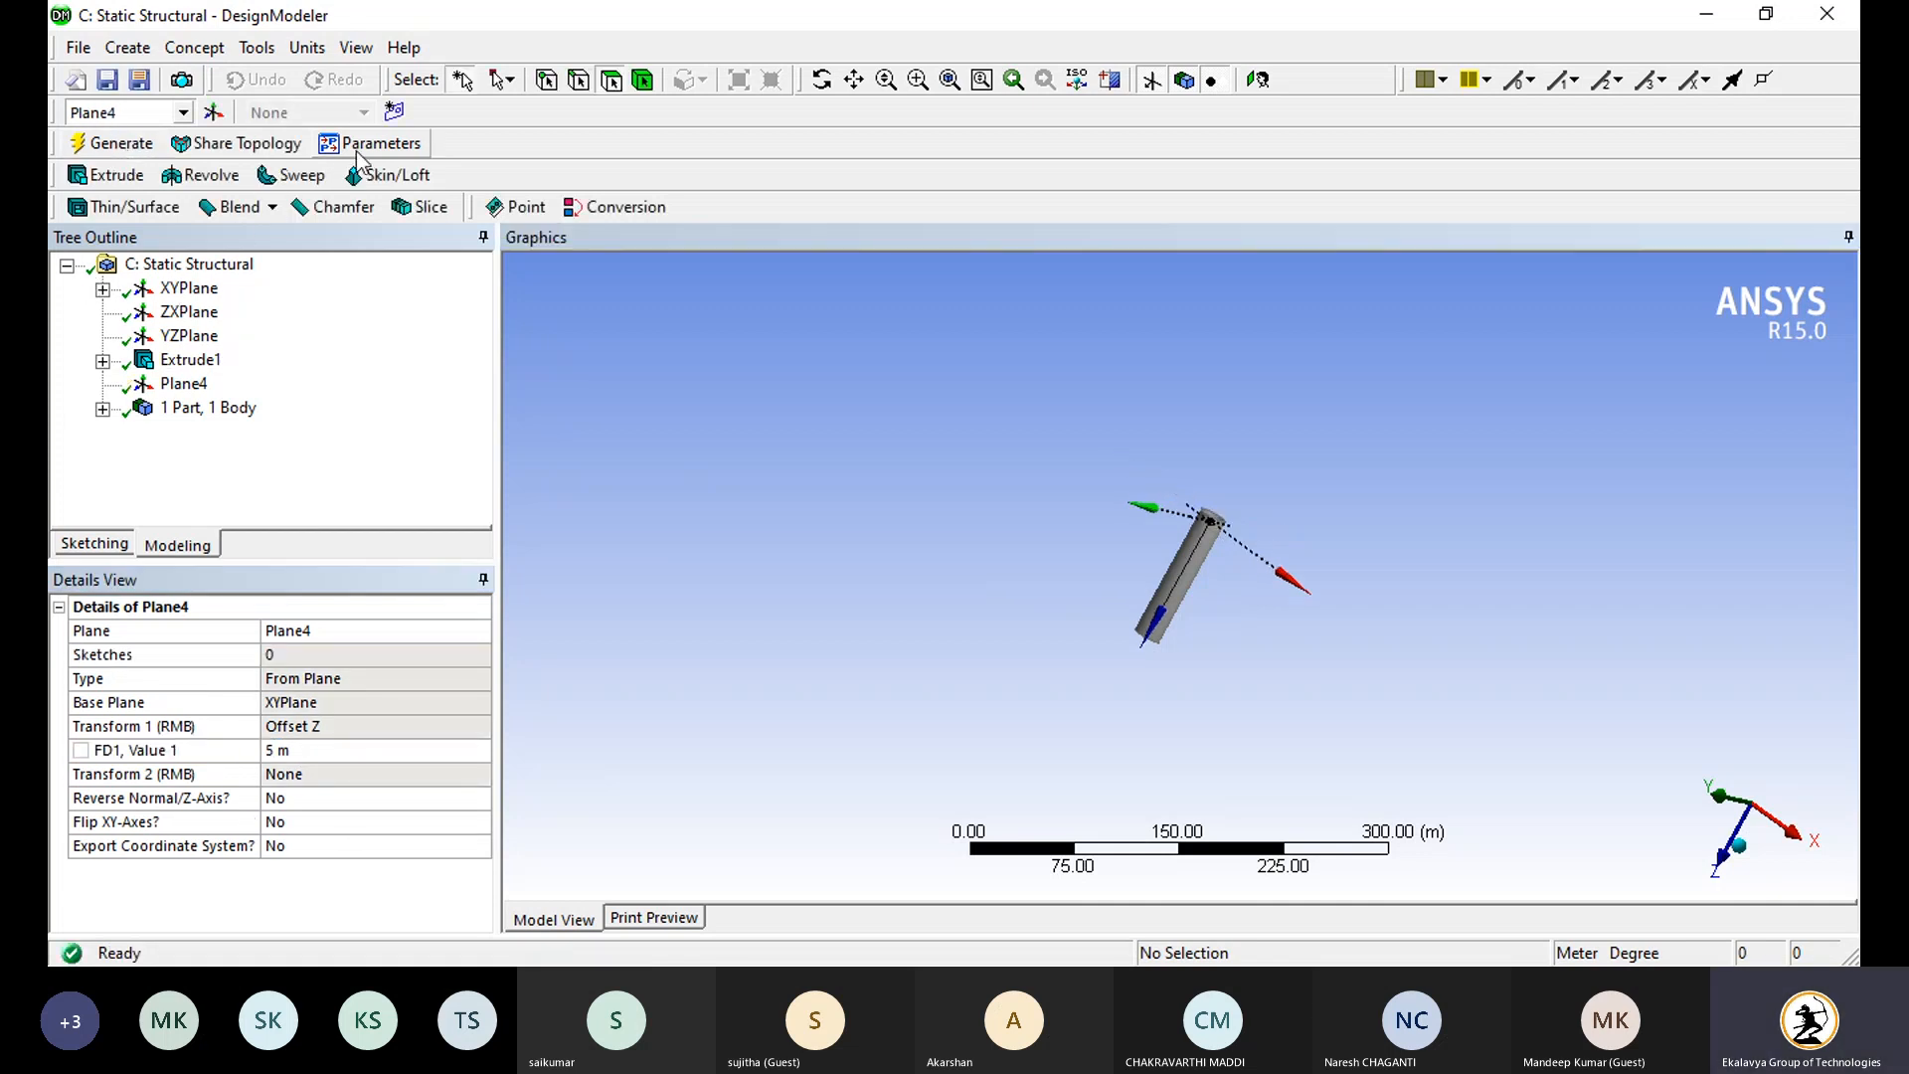
Step: Add a new sketch on the offset plane, face that plane and switch to sketching
left_click(394, 113)
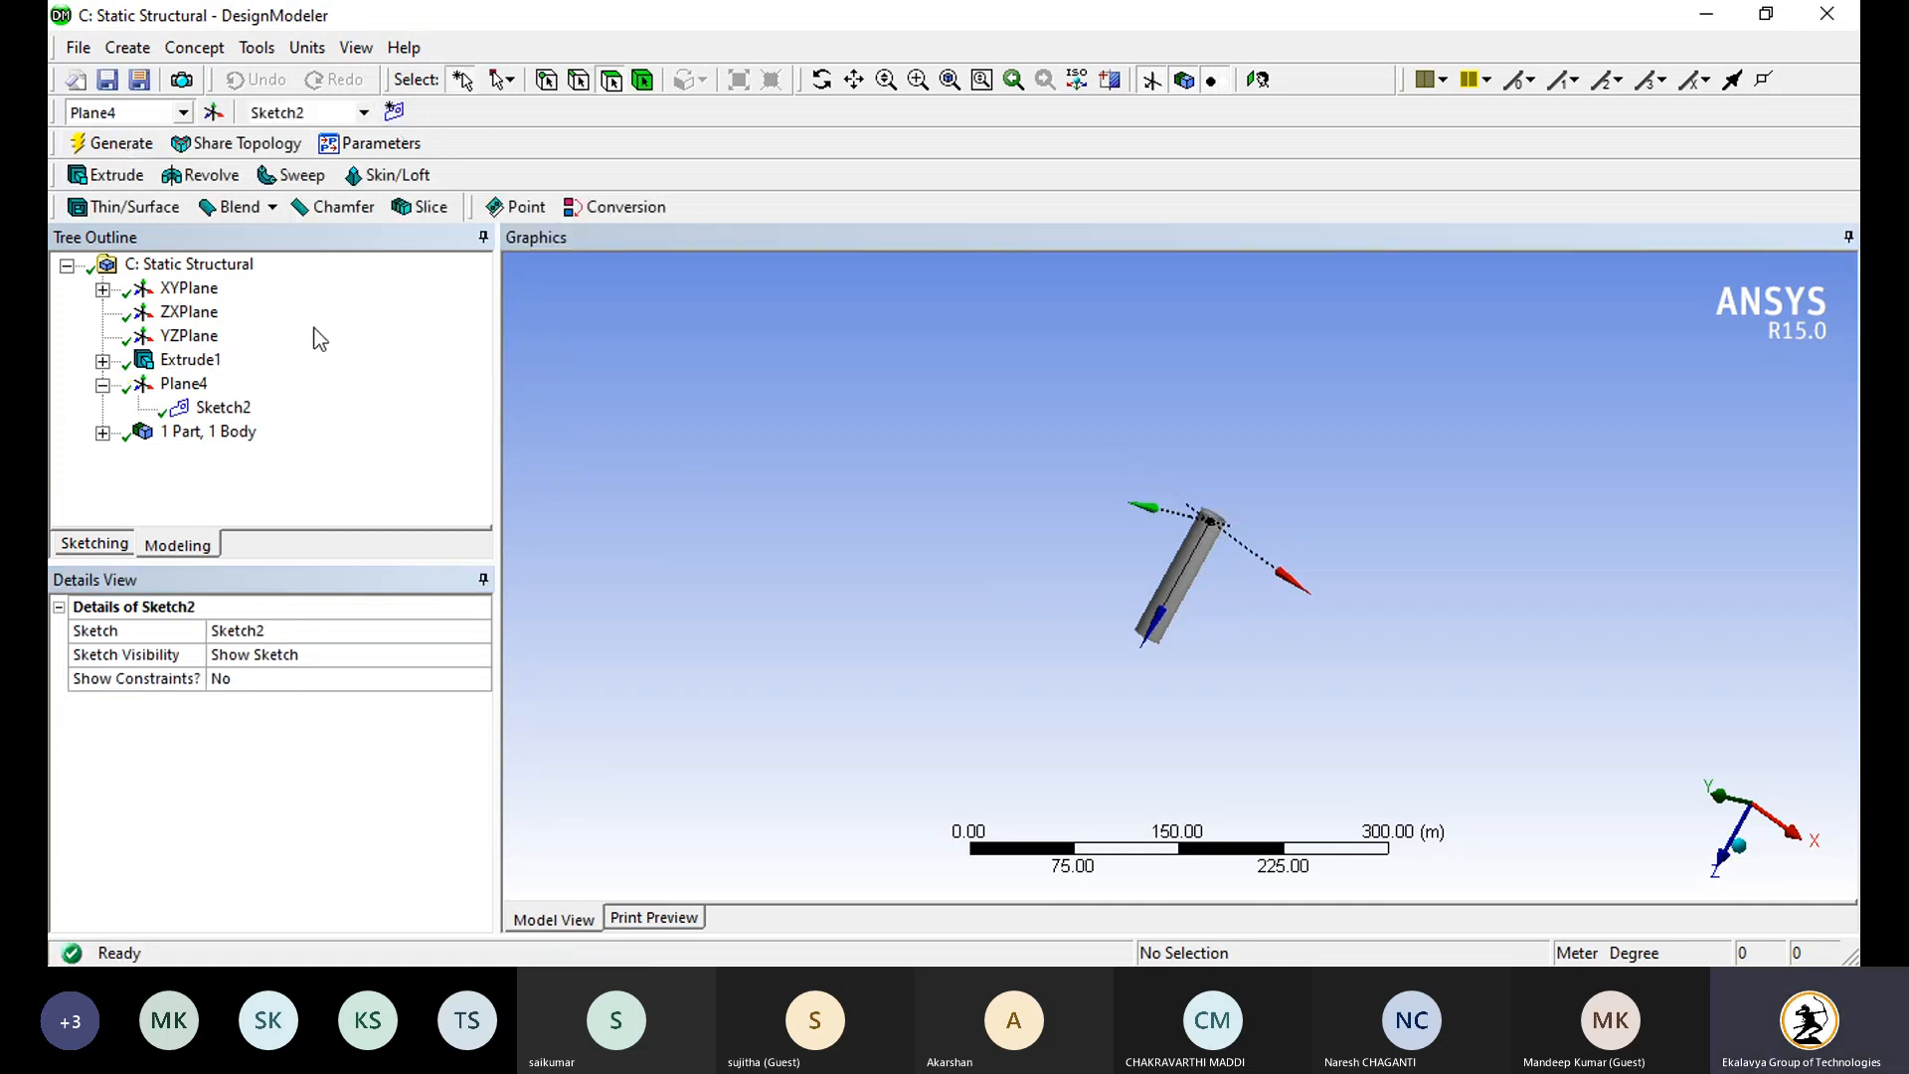
left_click(102, 432)
right_click(199, 388)
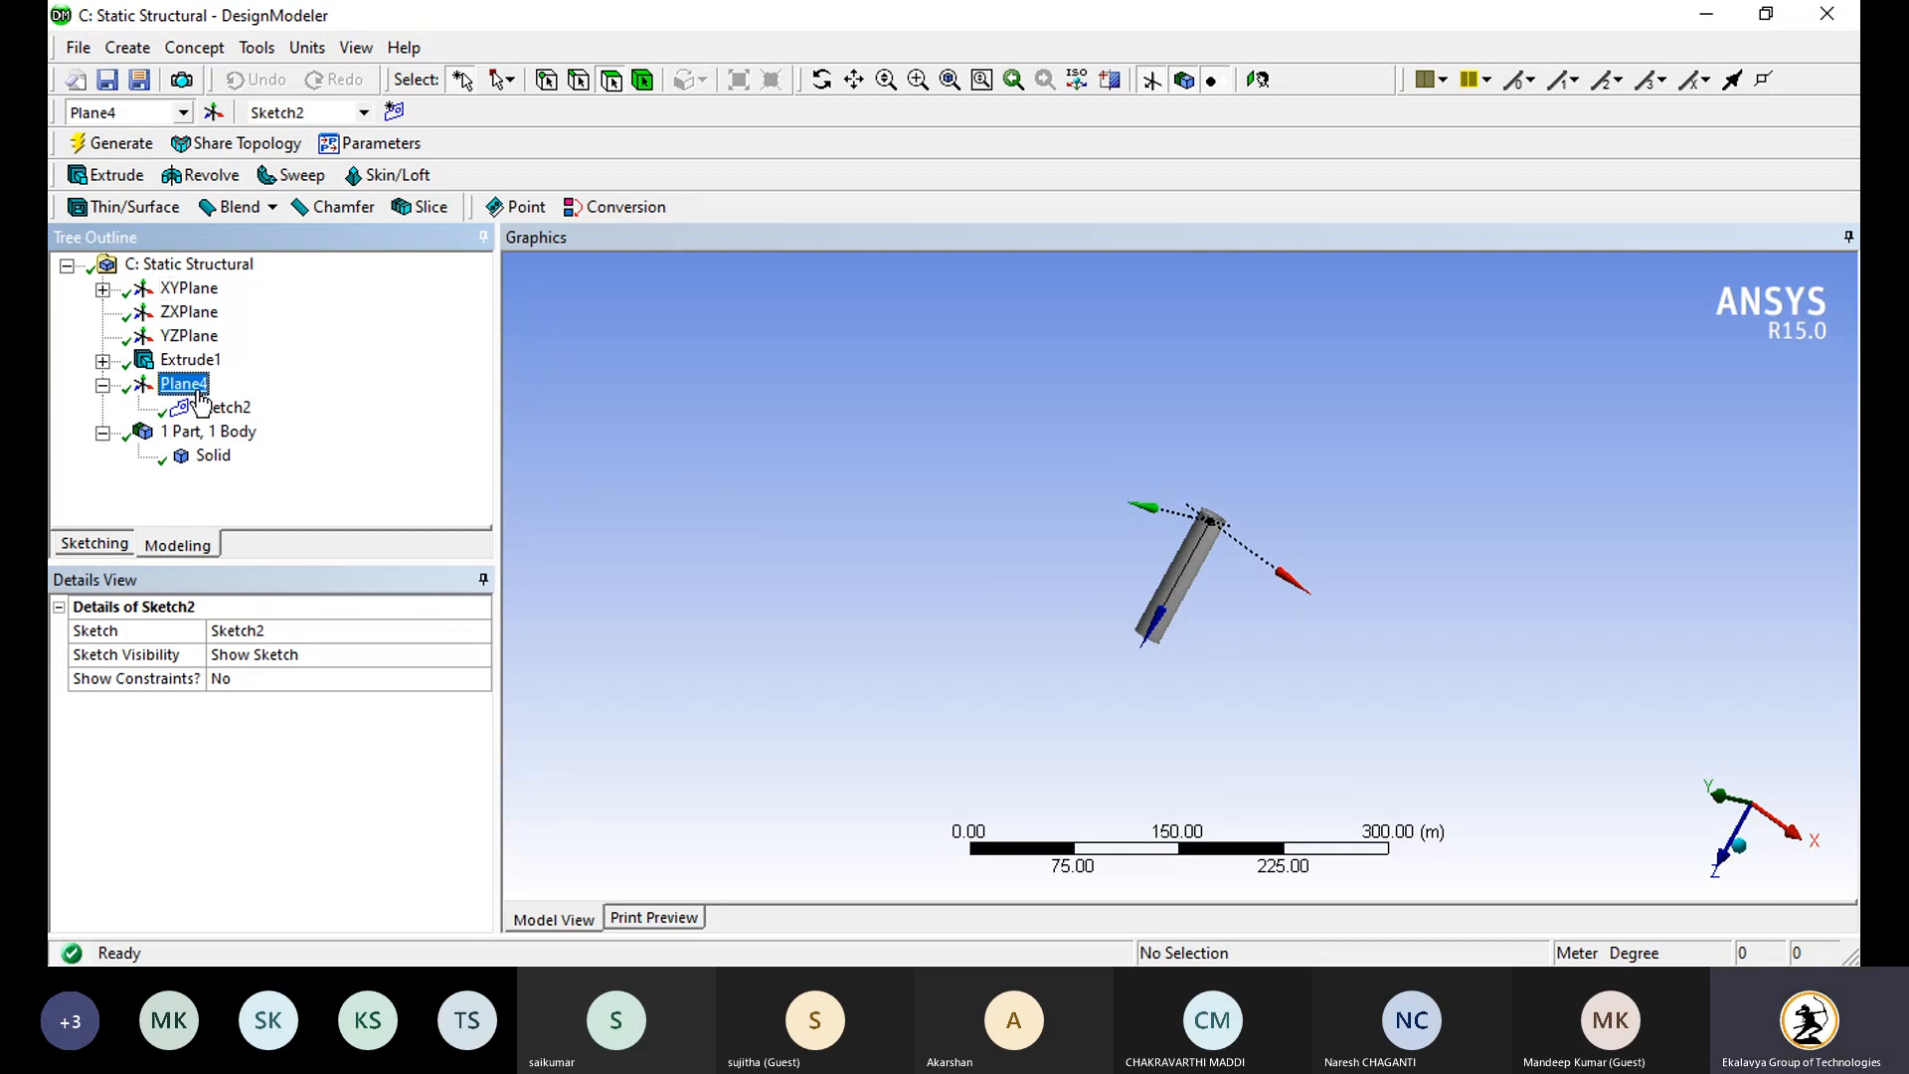
left_click(263, 469)
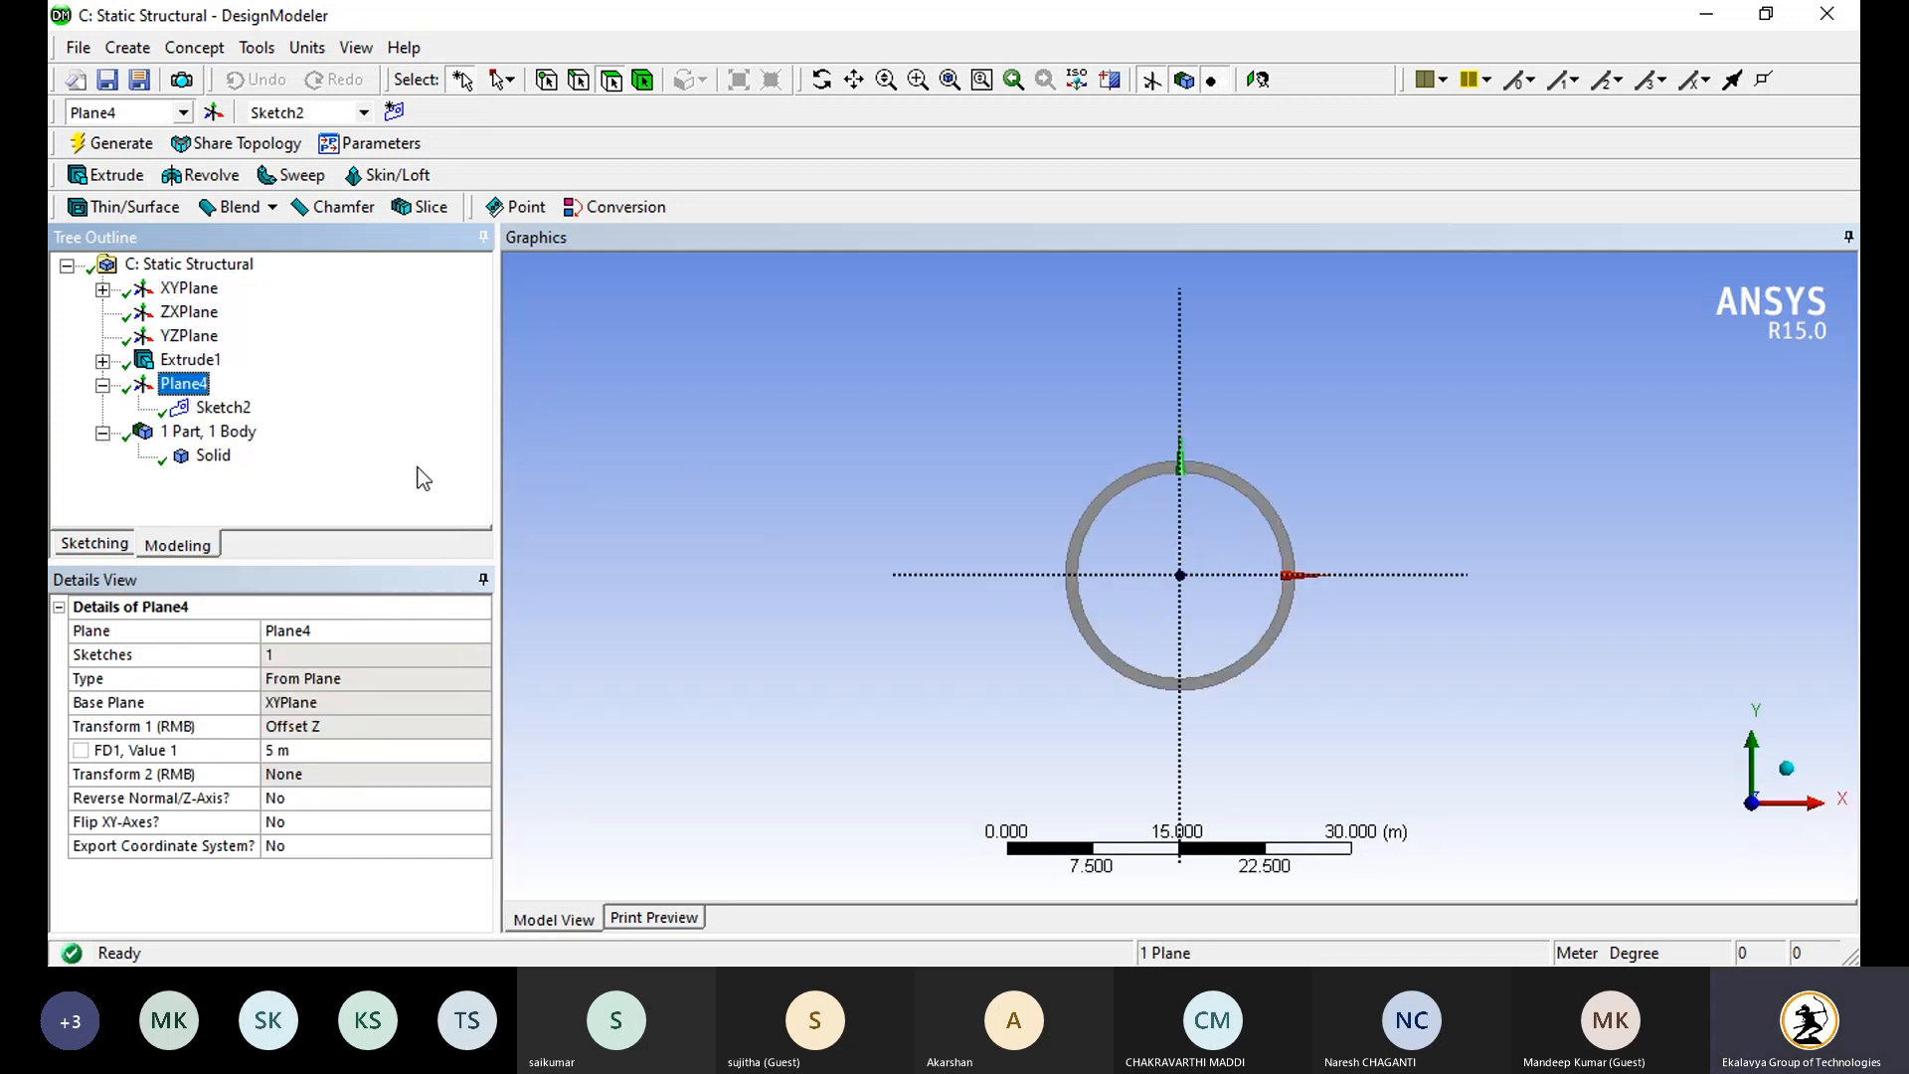
left_click(583, 442)
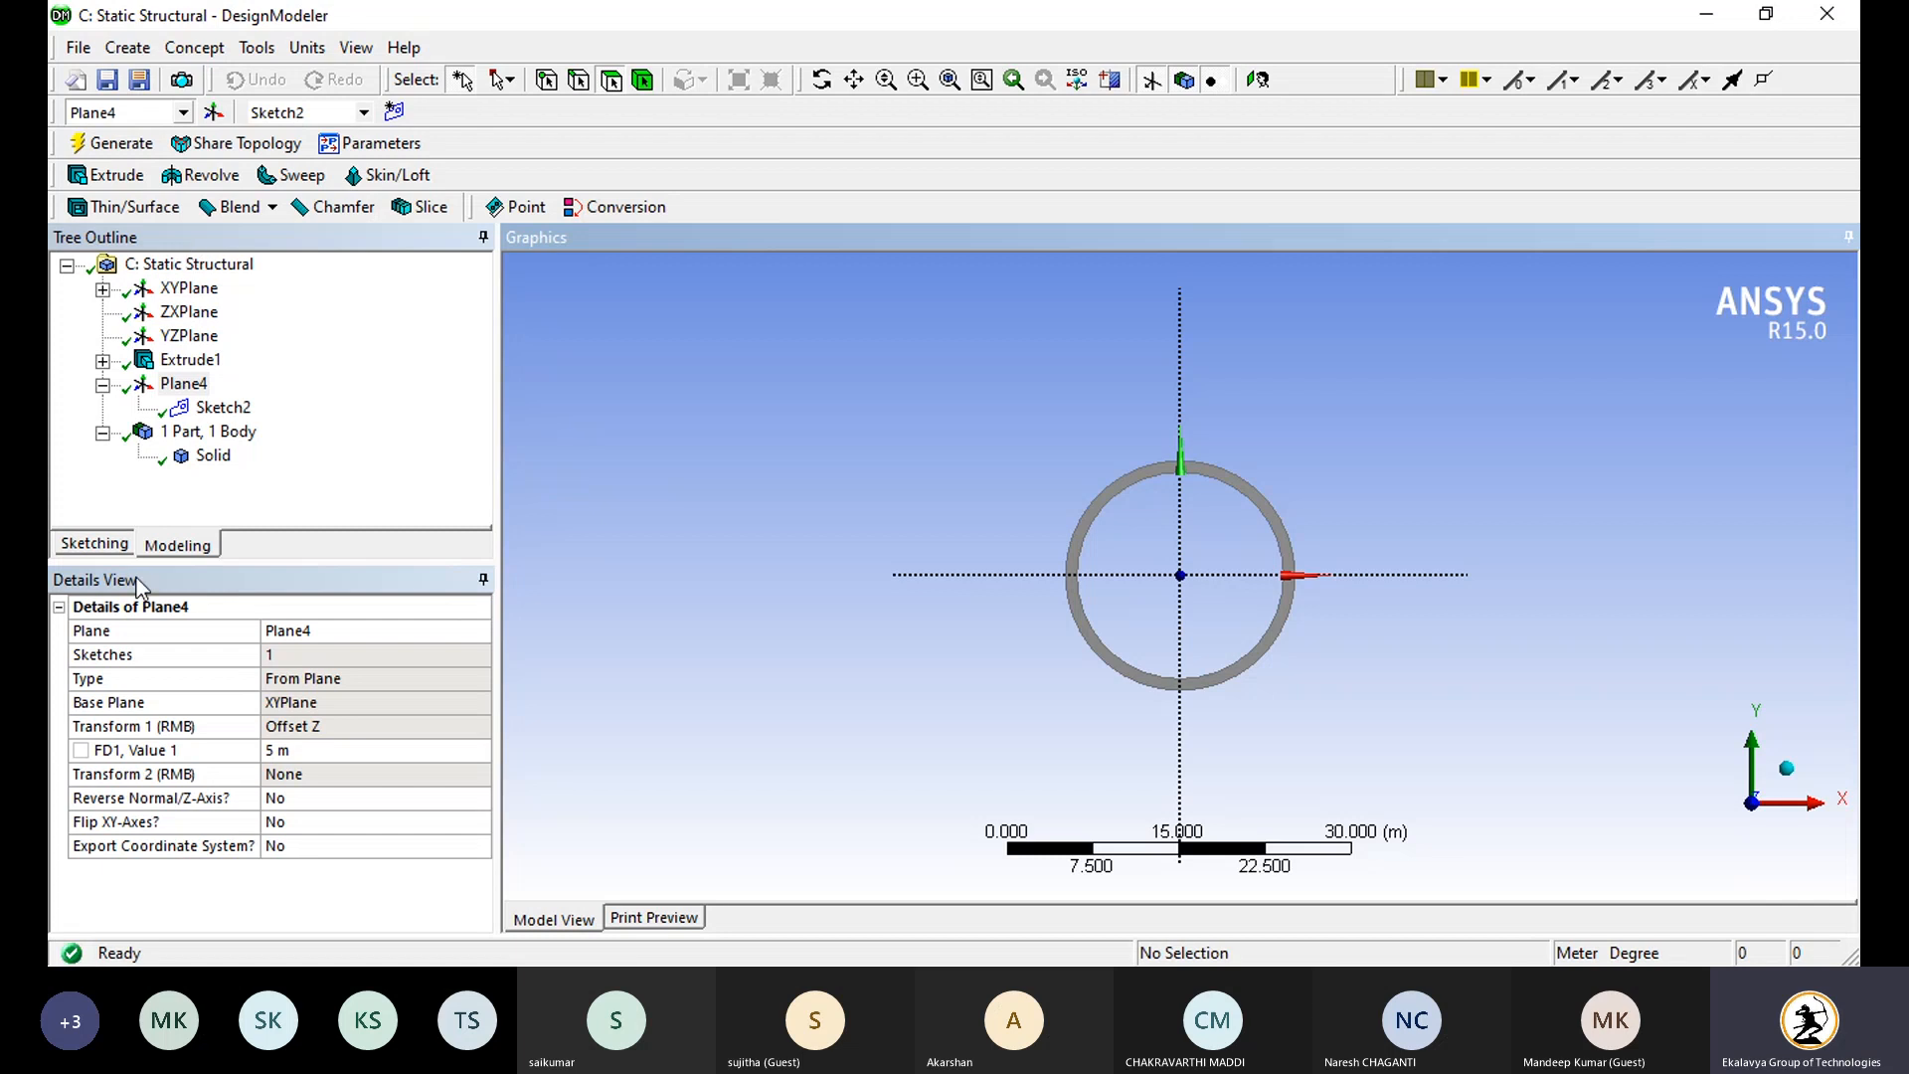
left_click(100, 543)
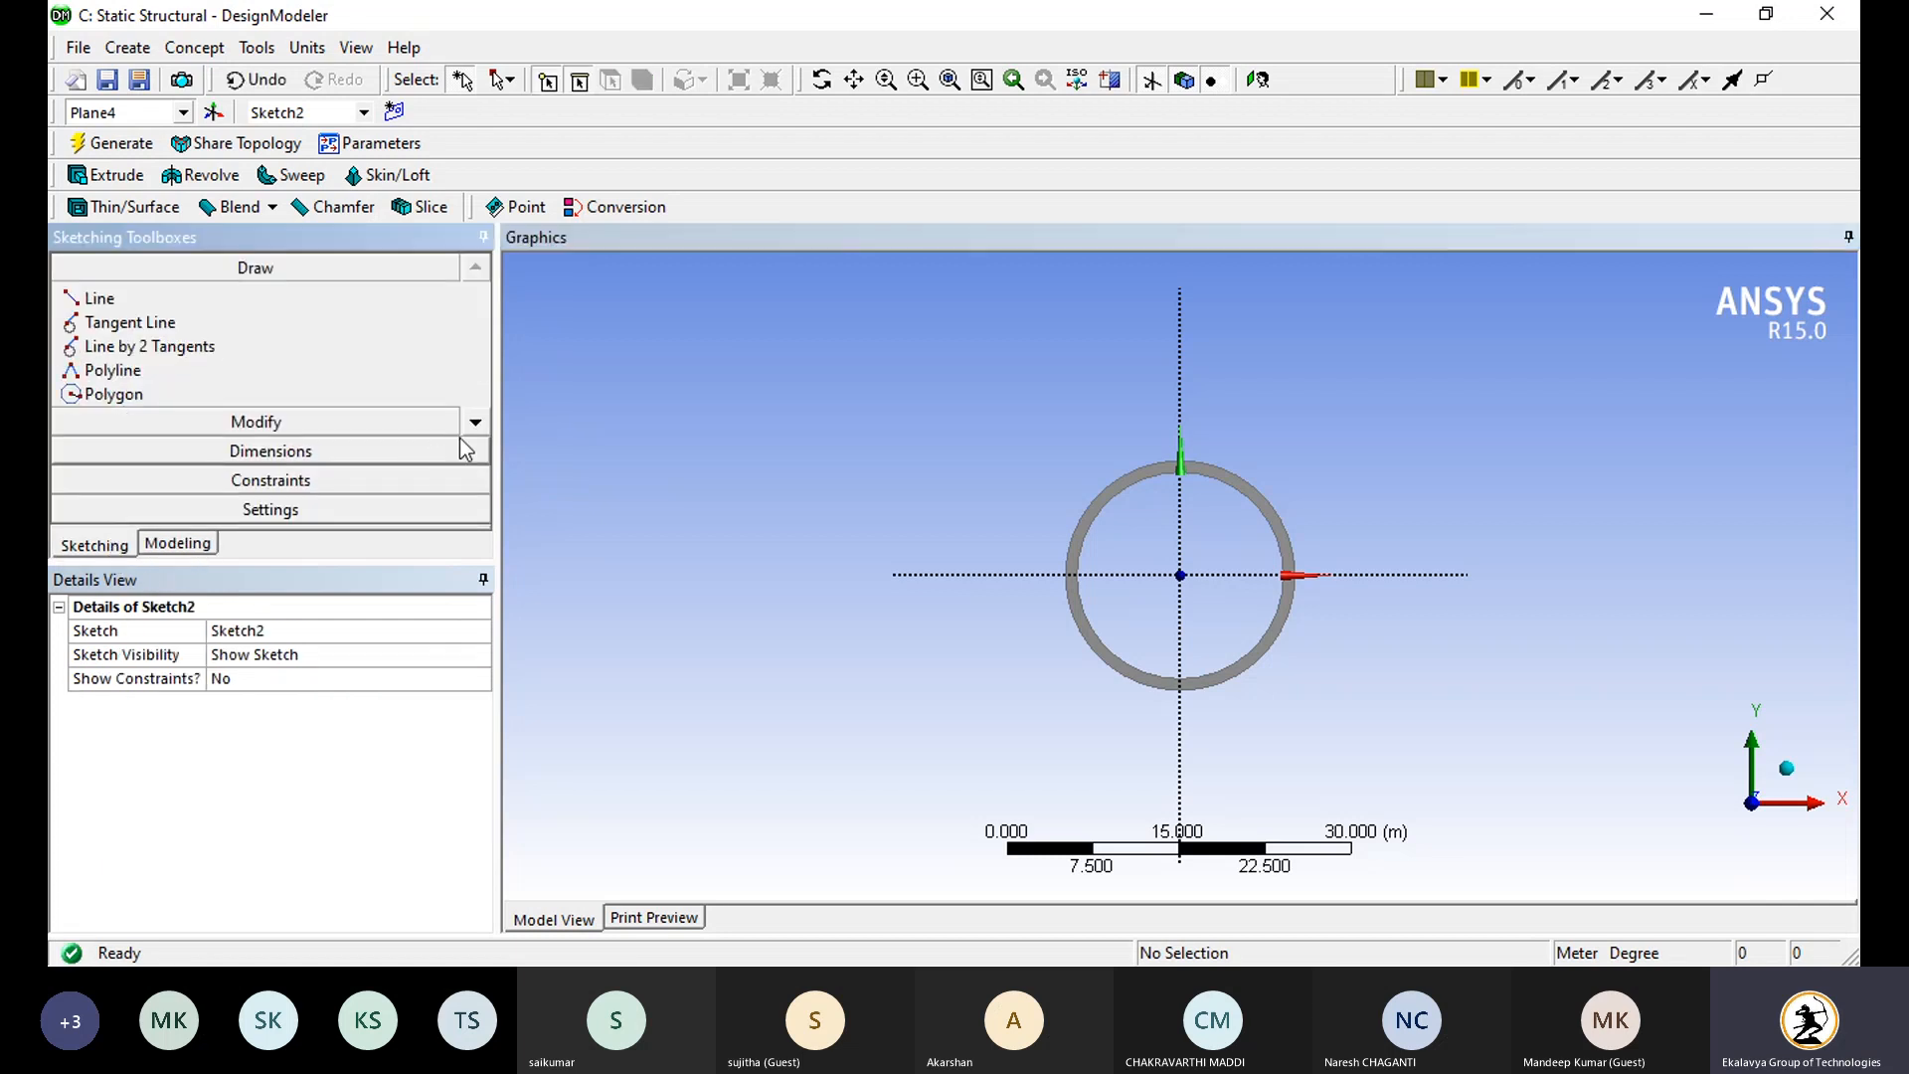
Step: Sketch a rectangle on the offset plane that fully encloses the tube's ring section
left_click(478, 426)
left_click(477, 425)
left_click(477, 426)
left_click(478, 426)
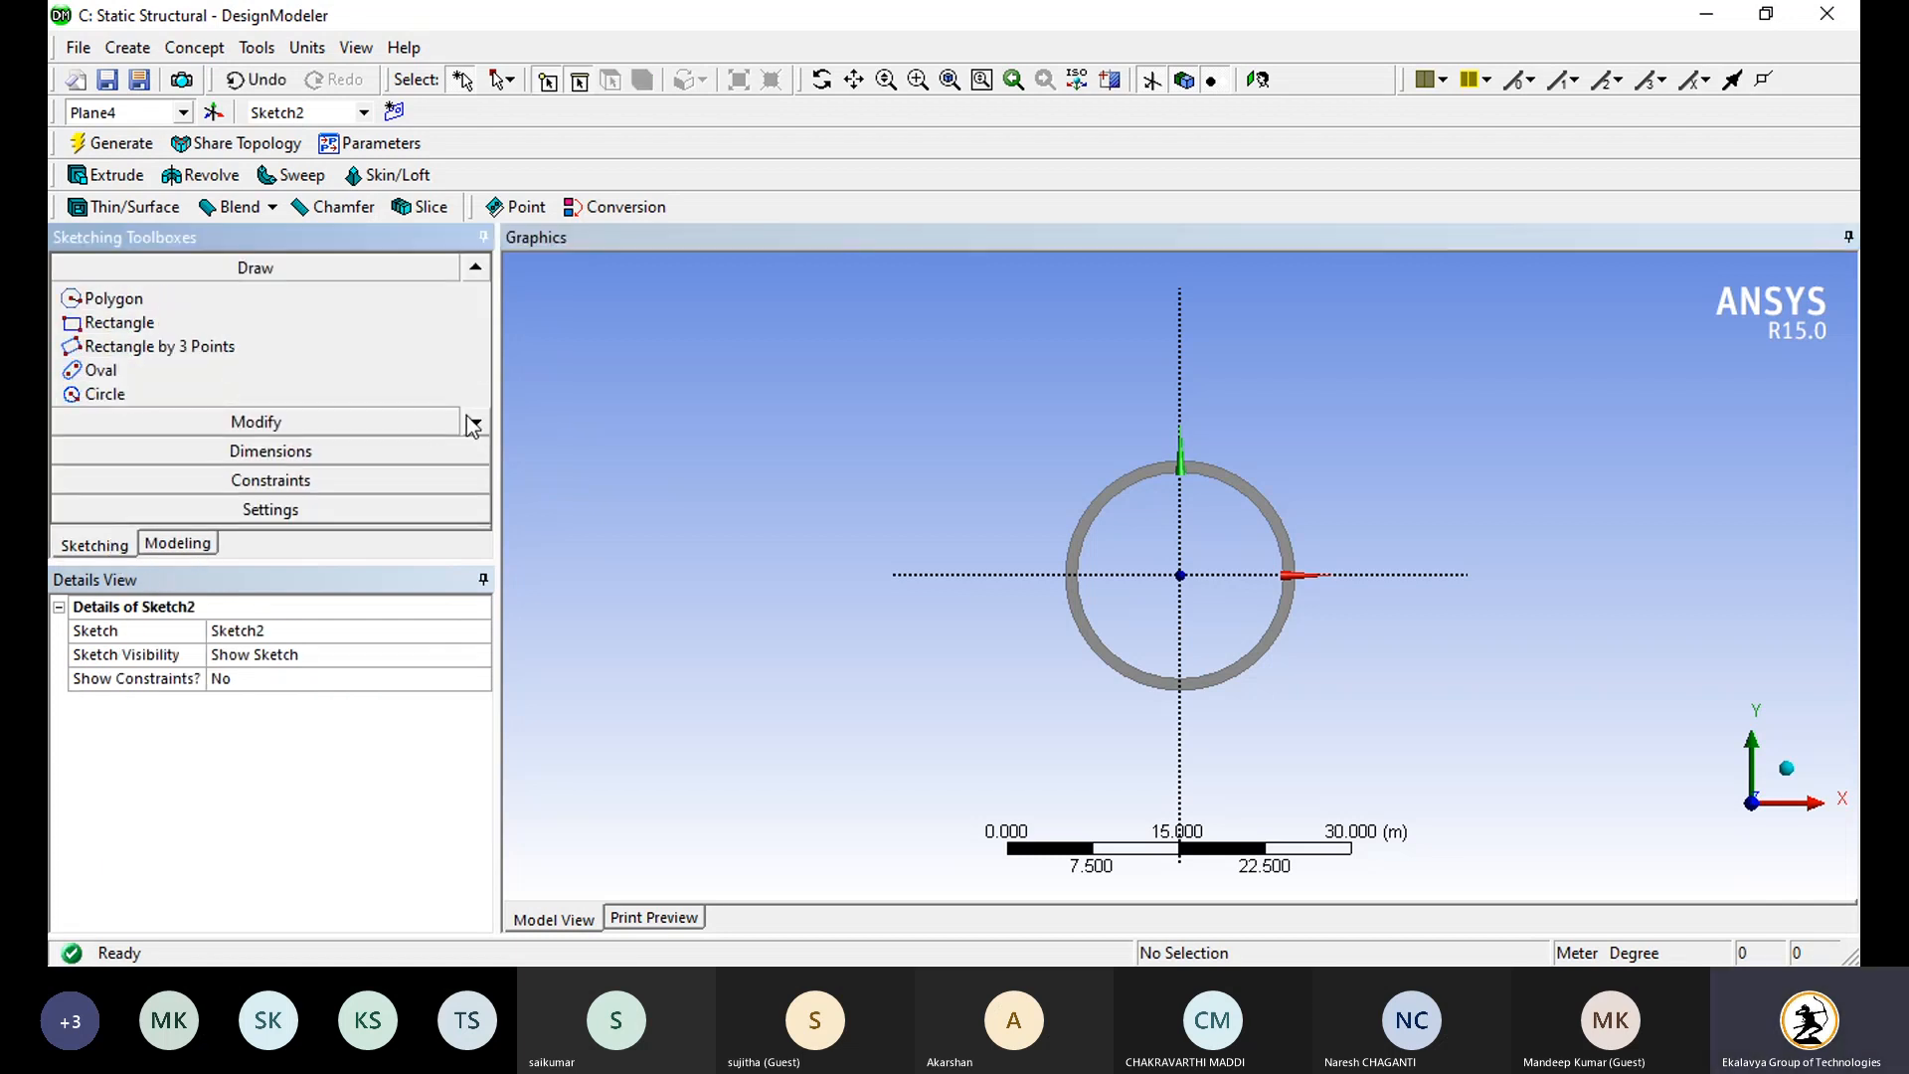
left_click(110, 324)
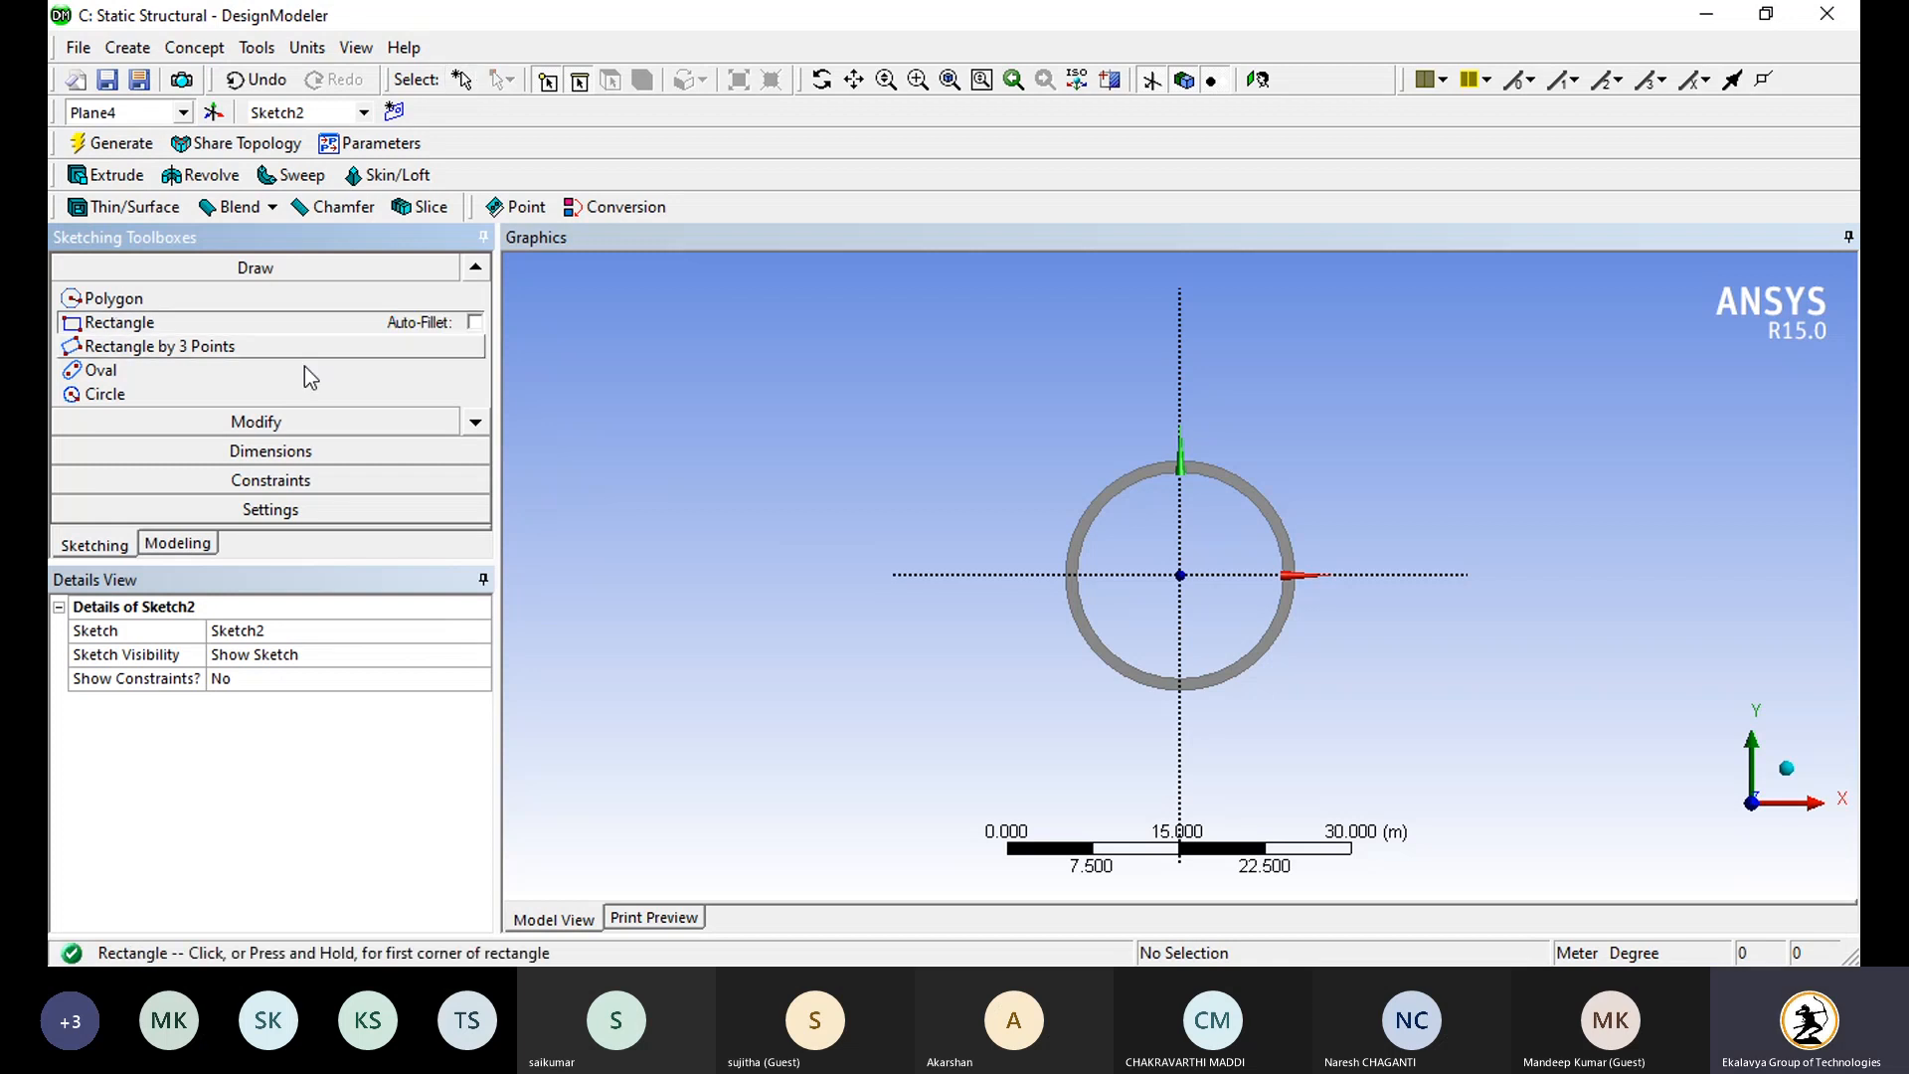
left_click(772, 292)
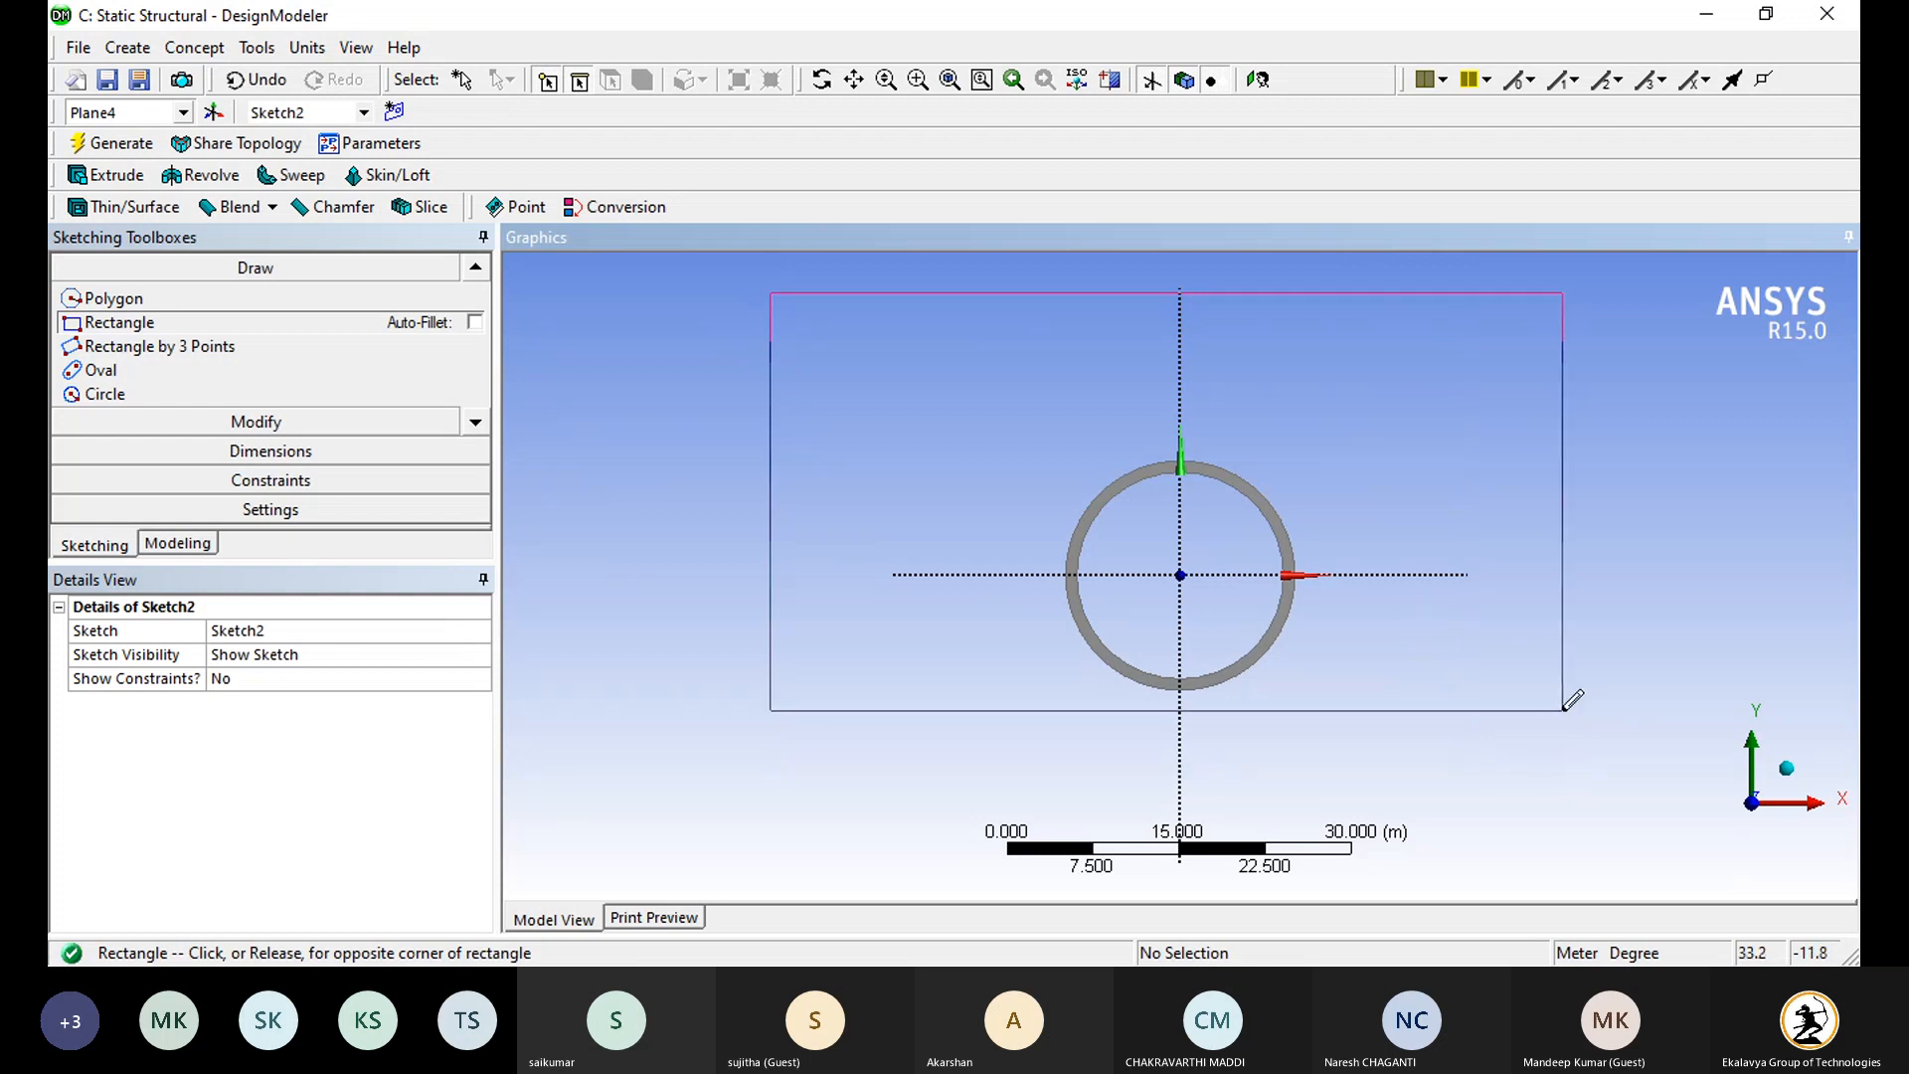
scroll(1479, 689, "down", 1)
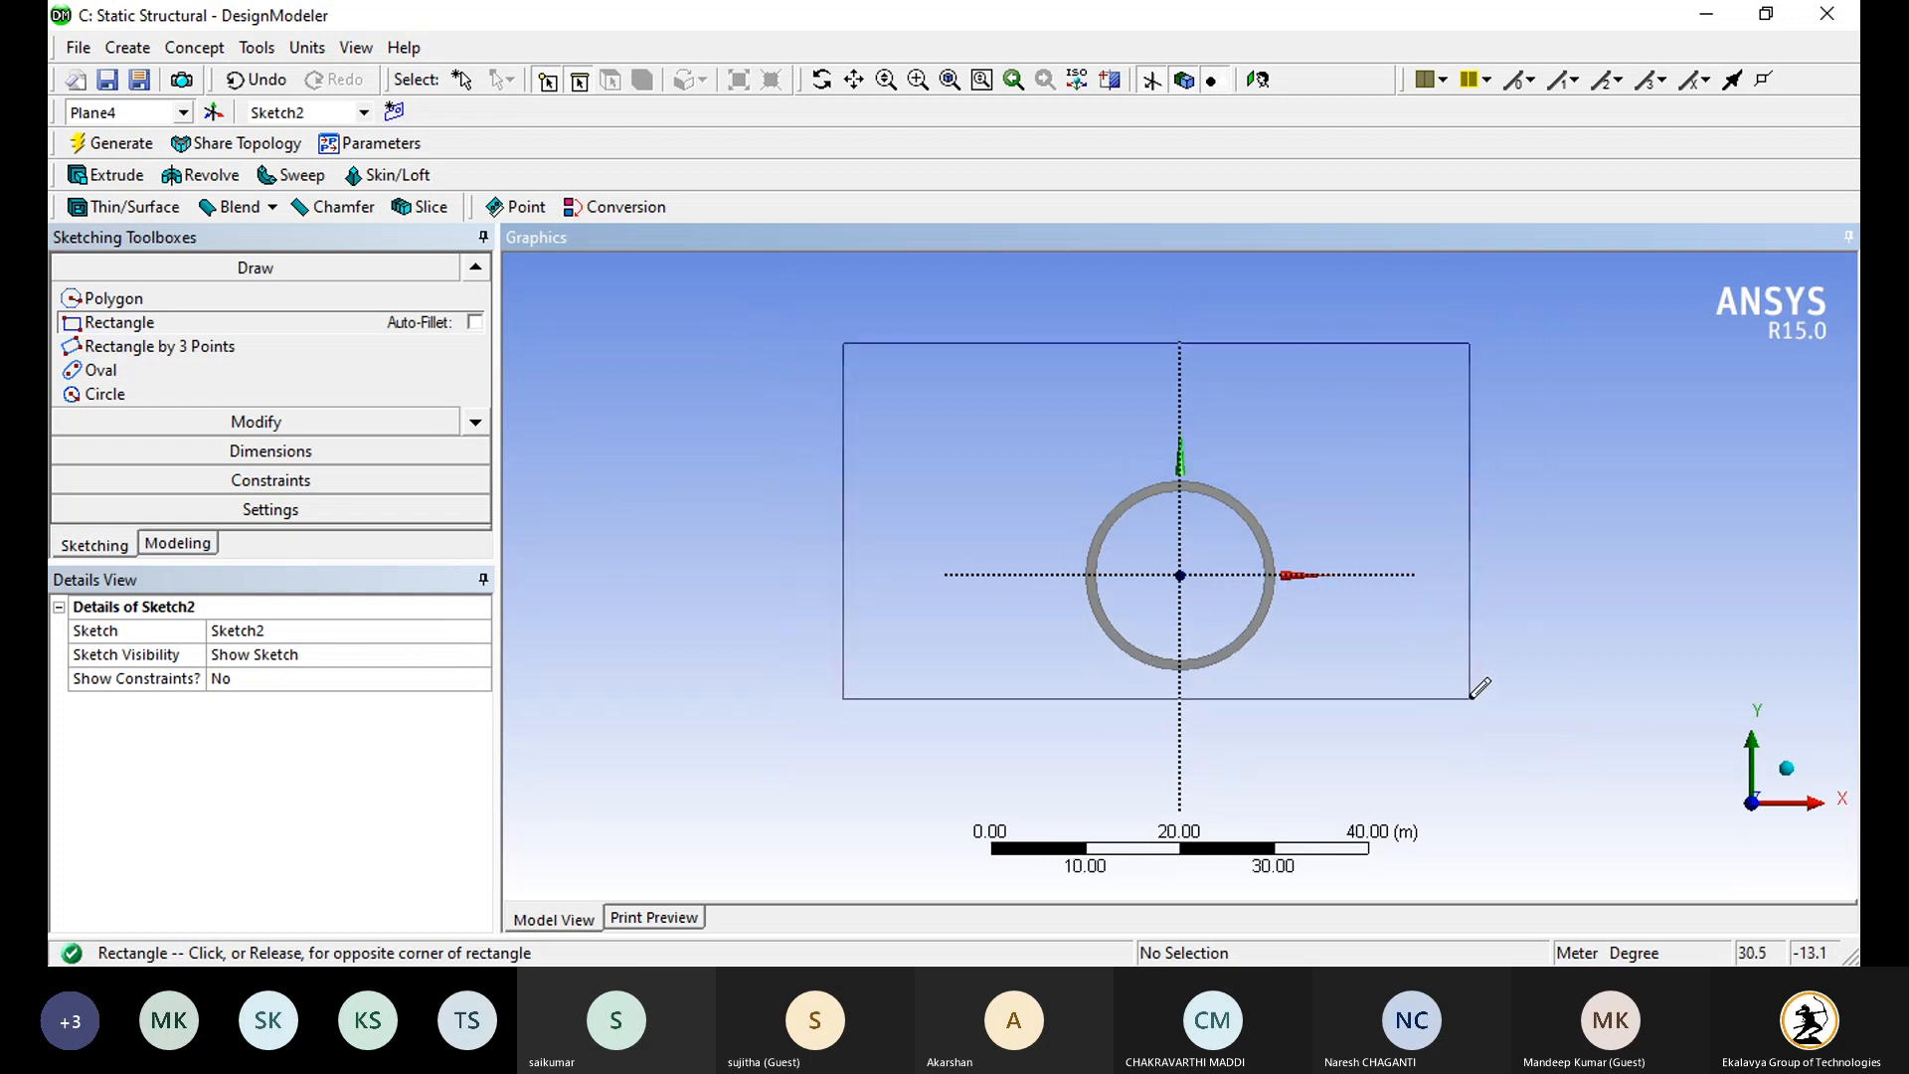
left_click(1466, 768)
Step: Extrude the rectangle sketch 2 m along its normal as added material to form the first fin plate
middle_click_drag(1250, 595, 1157, 652)
scroll(1163, 646, "down", 2)
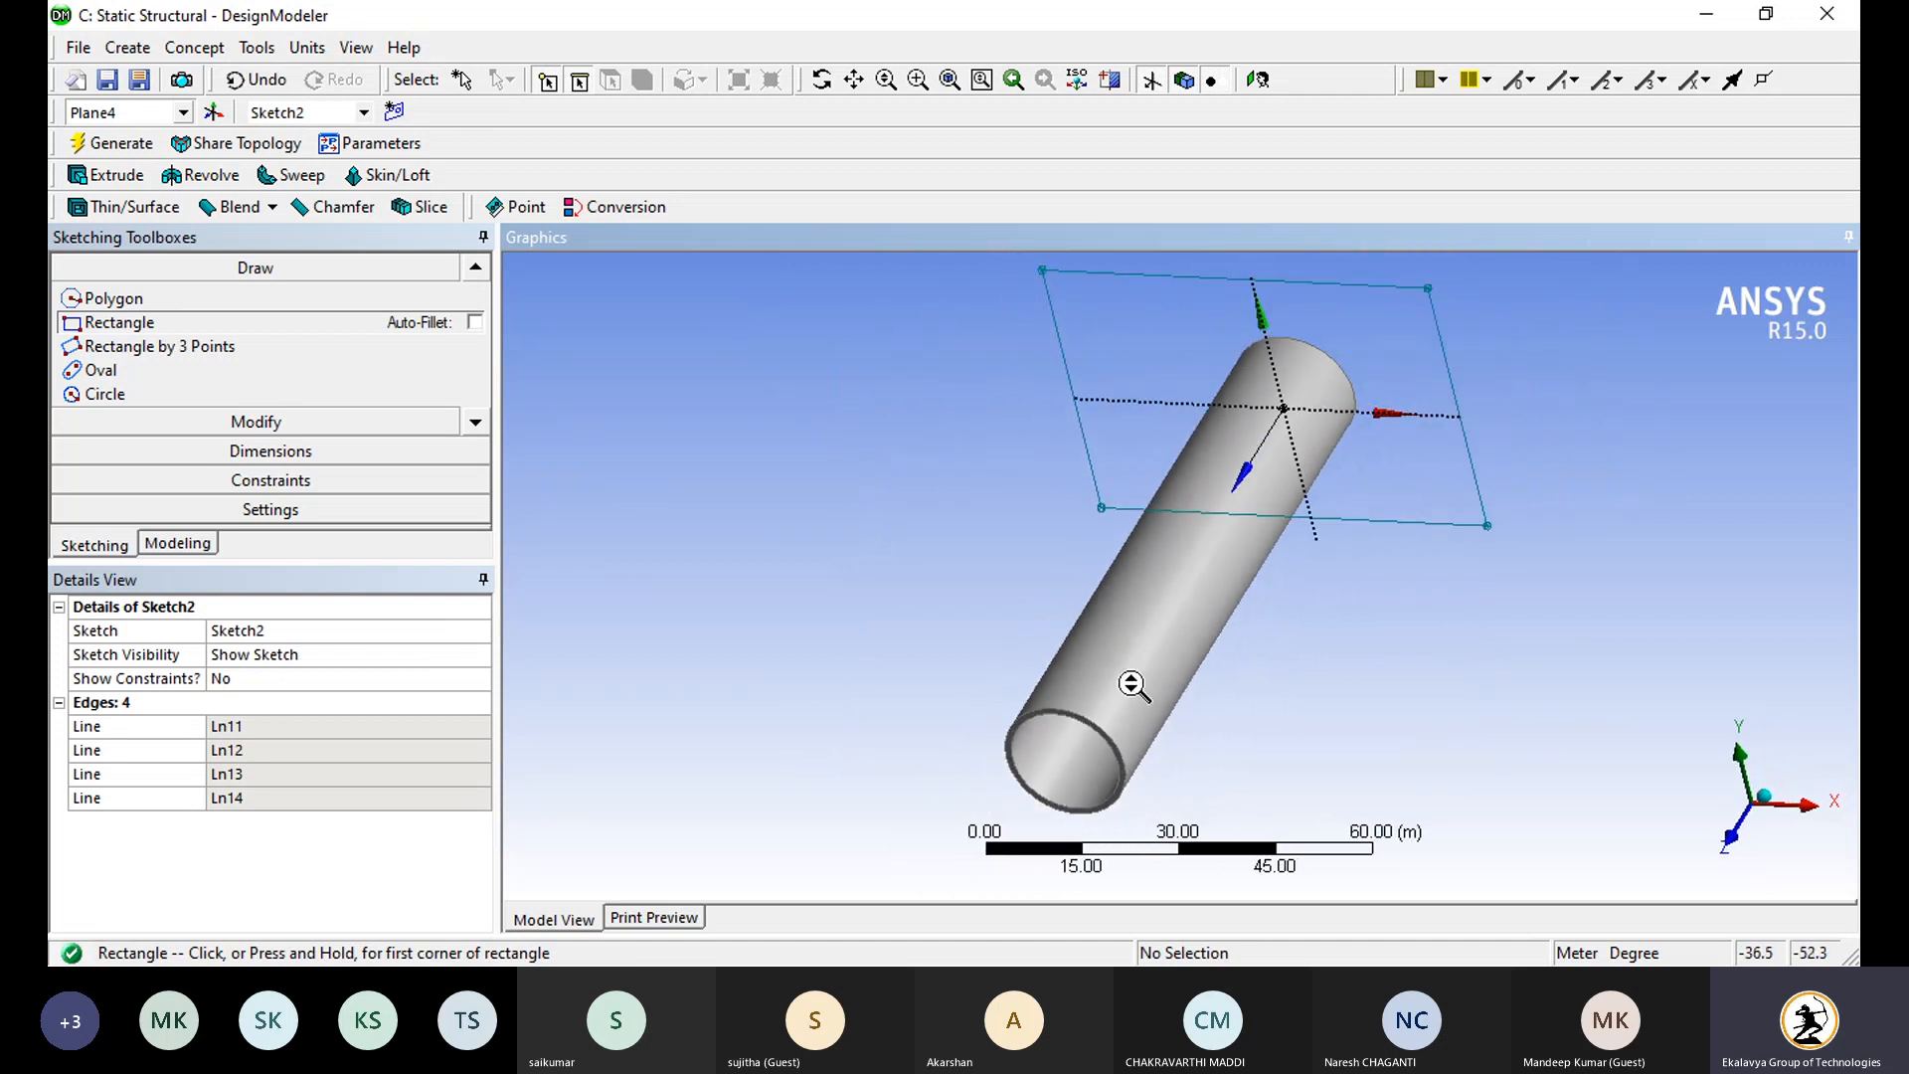
left_click(117, 144)
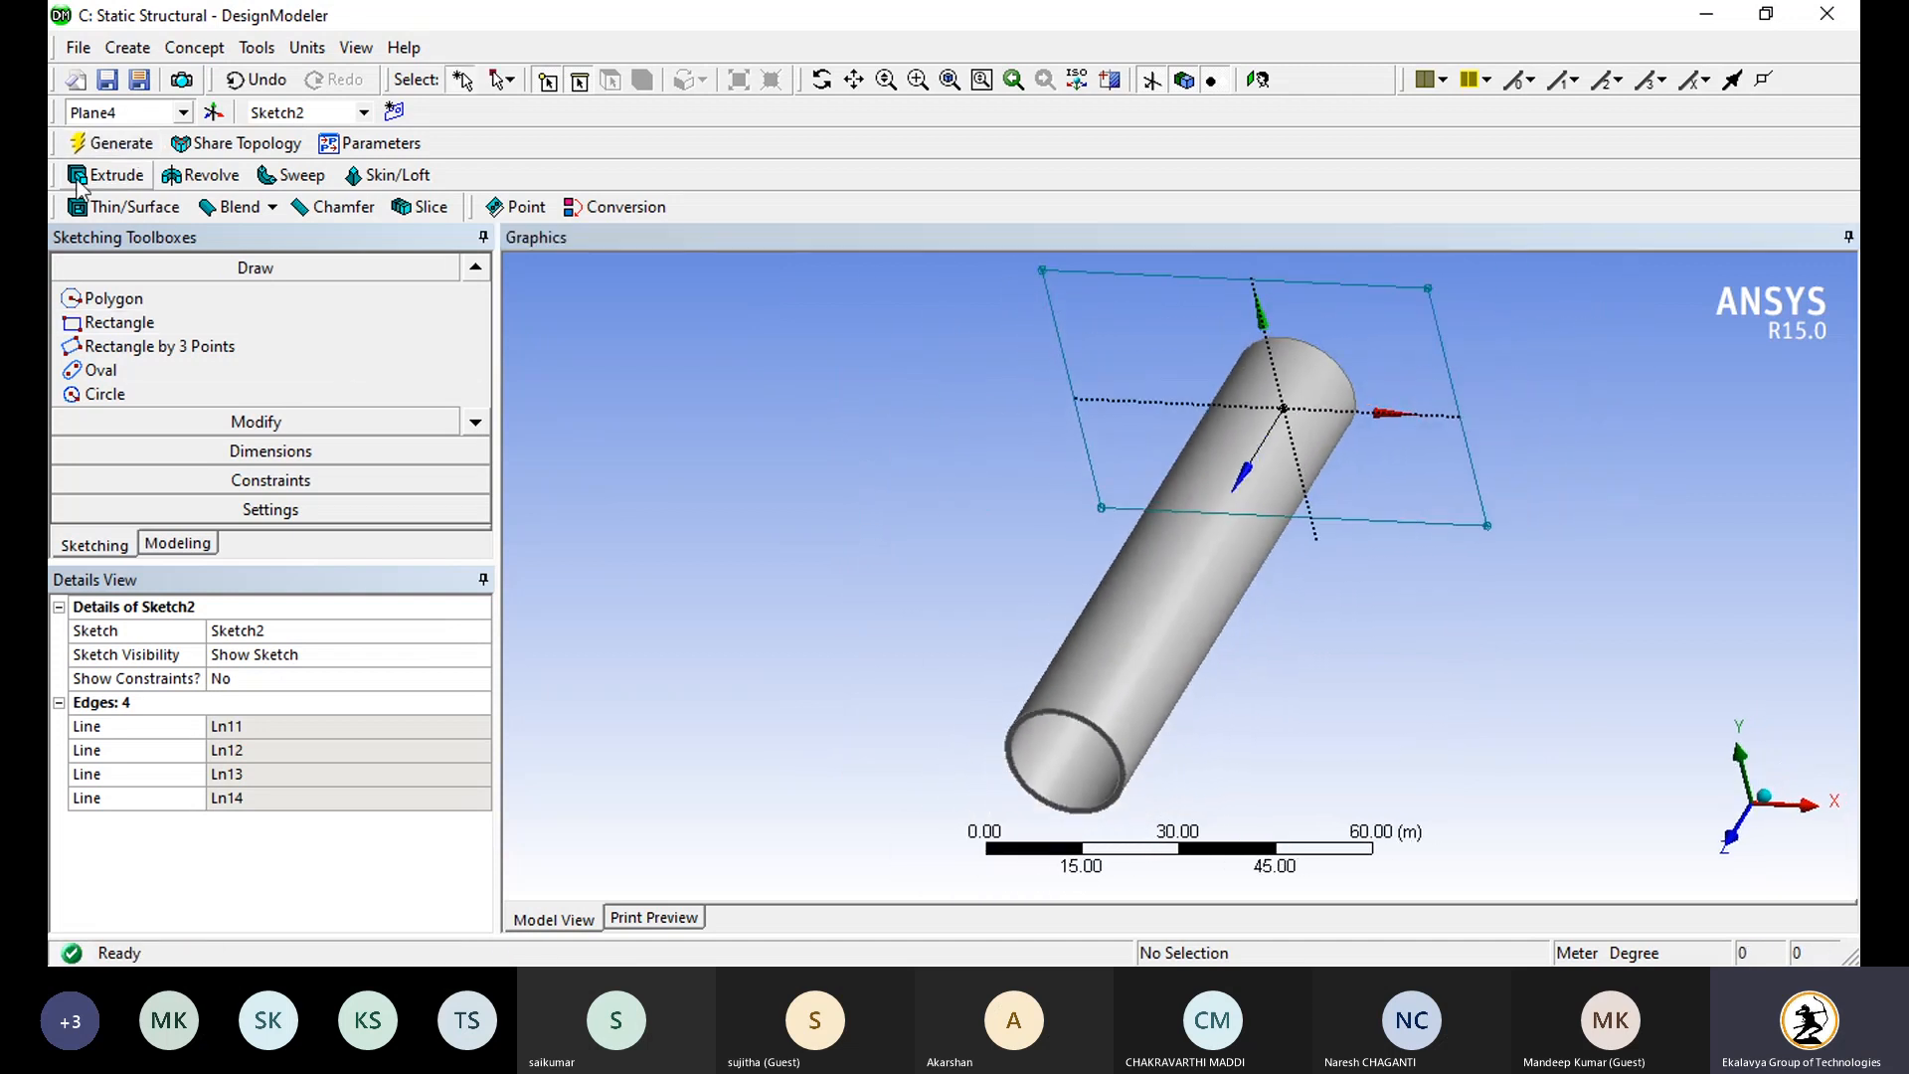
left_click(108, 175)
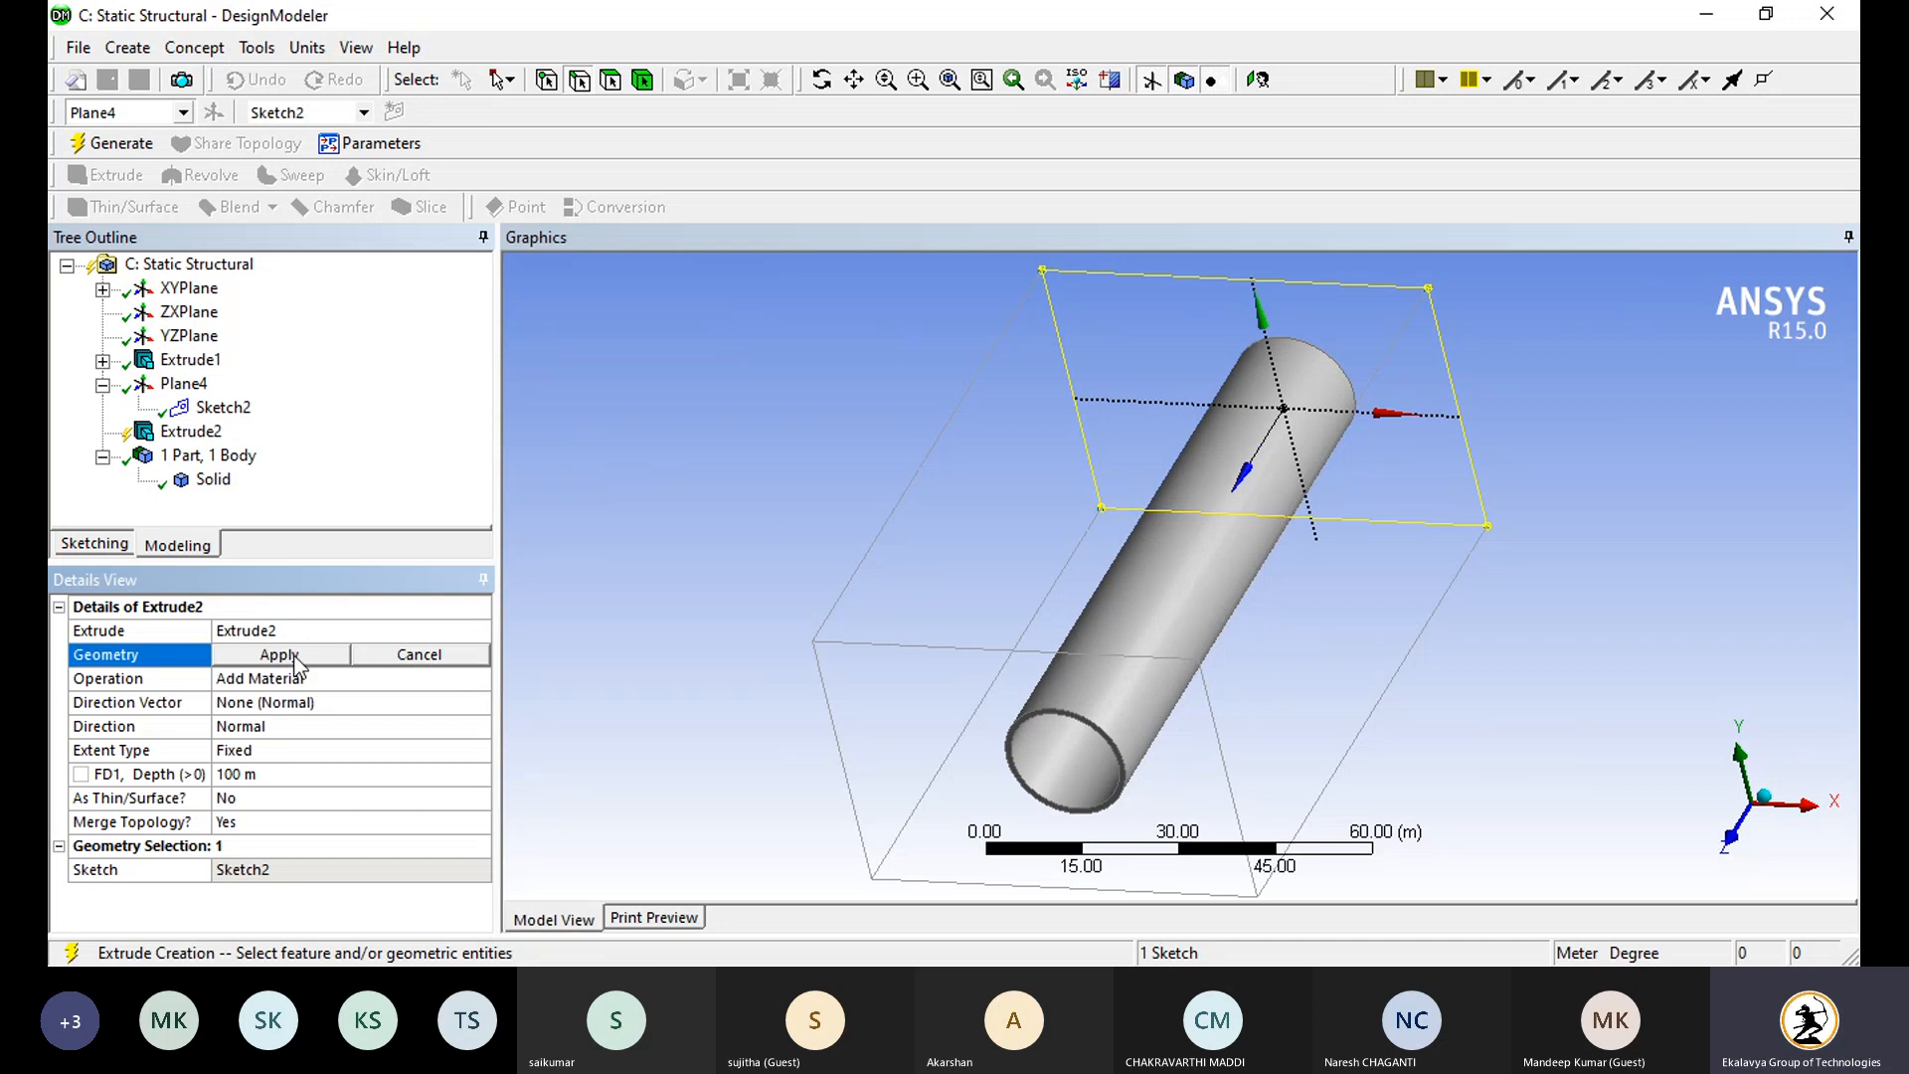
left_click(288, 654)
left_click(282, 775)
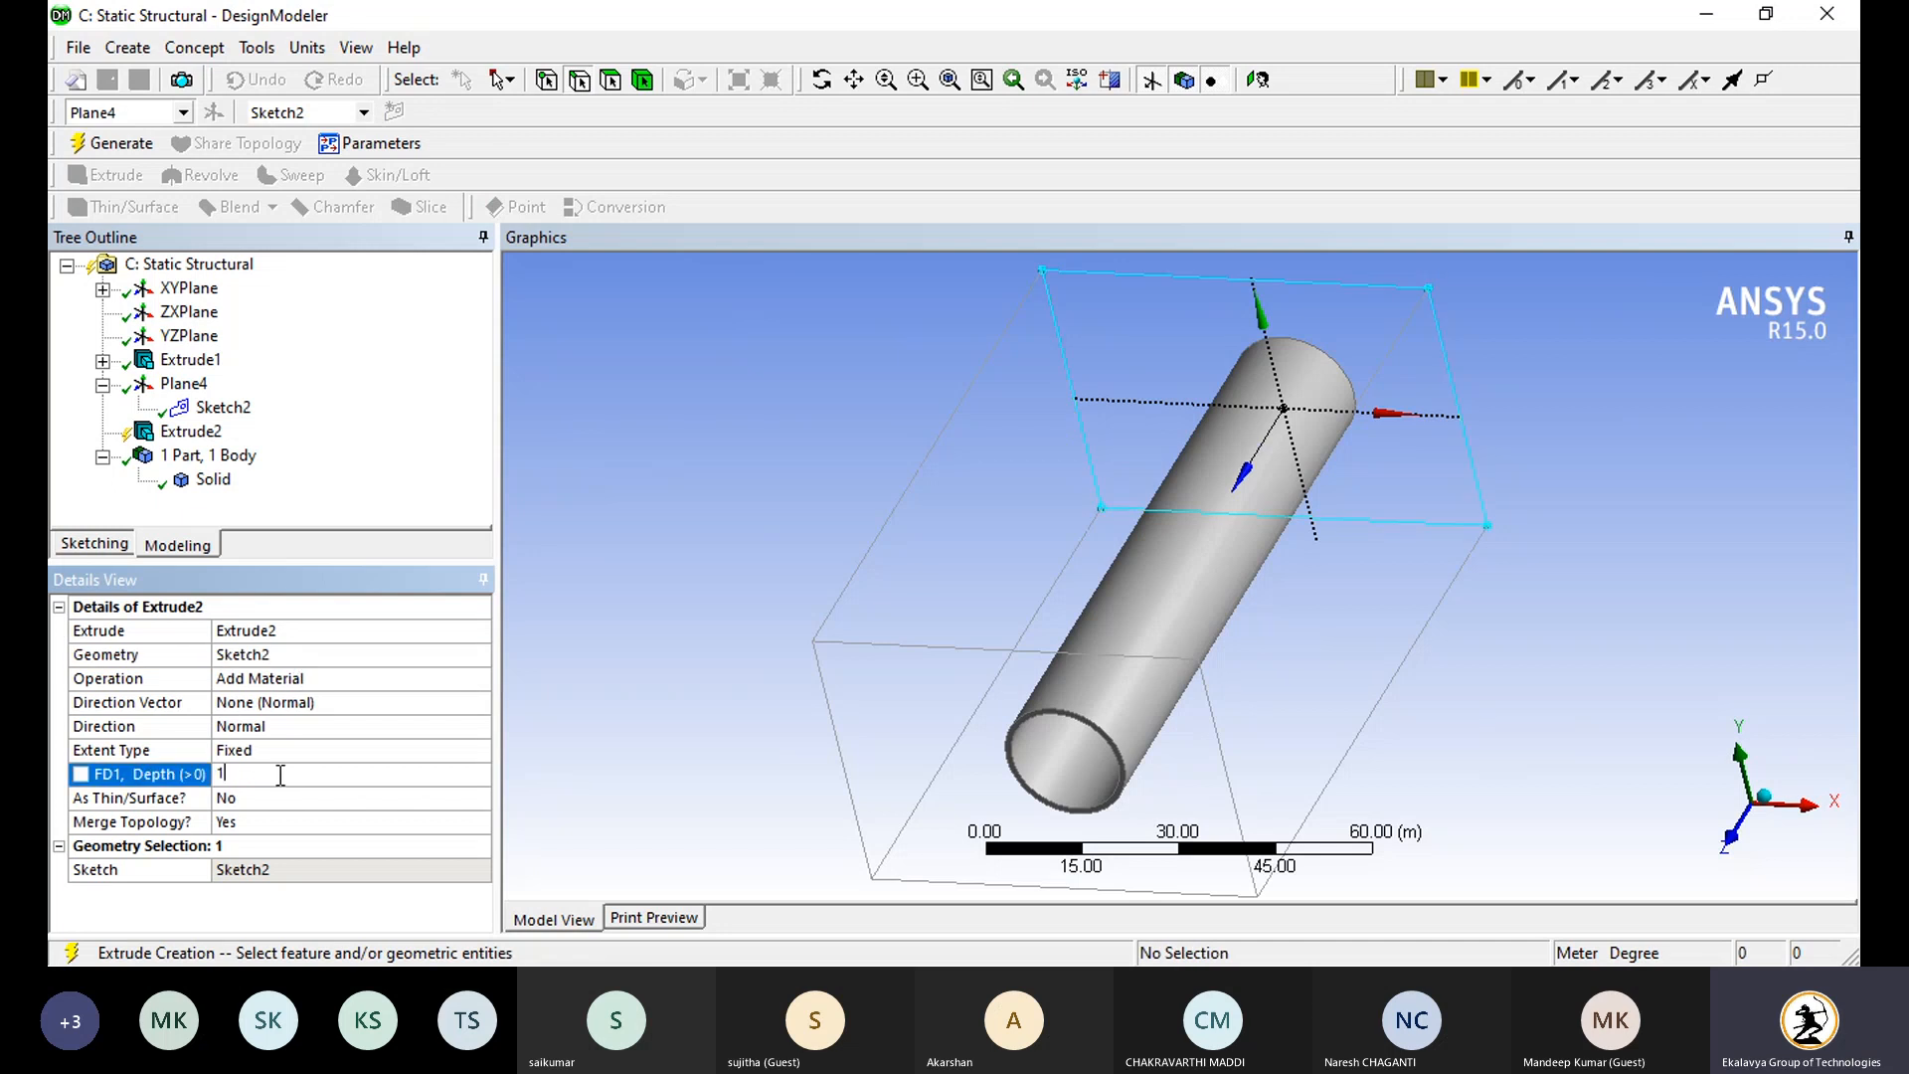
key("Return")
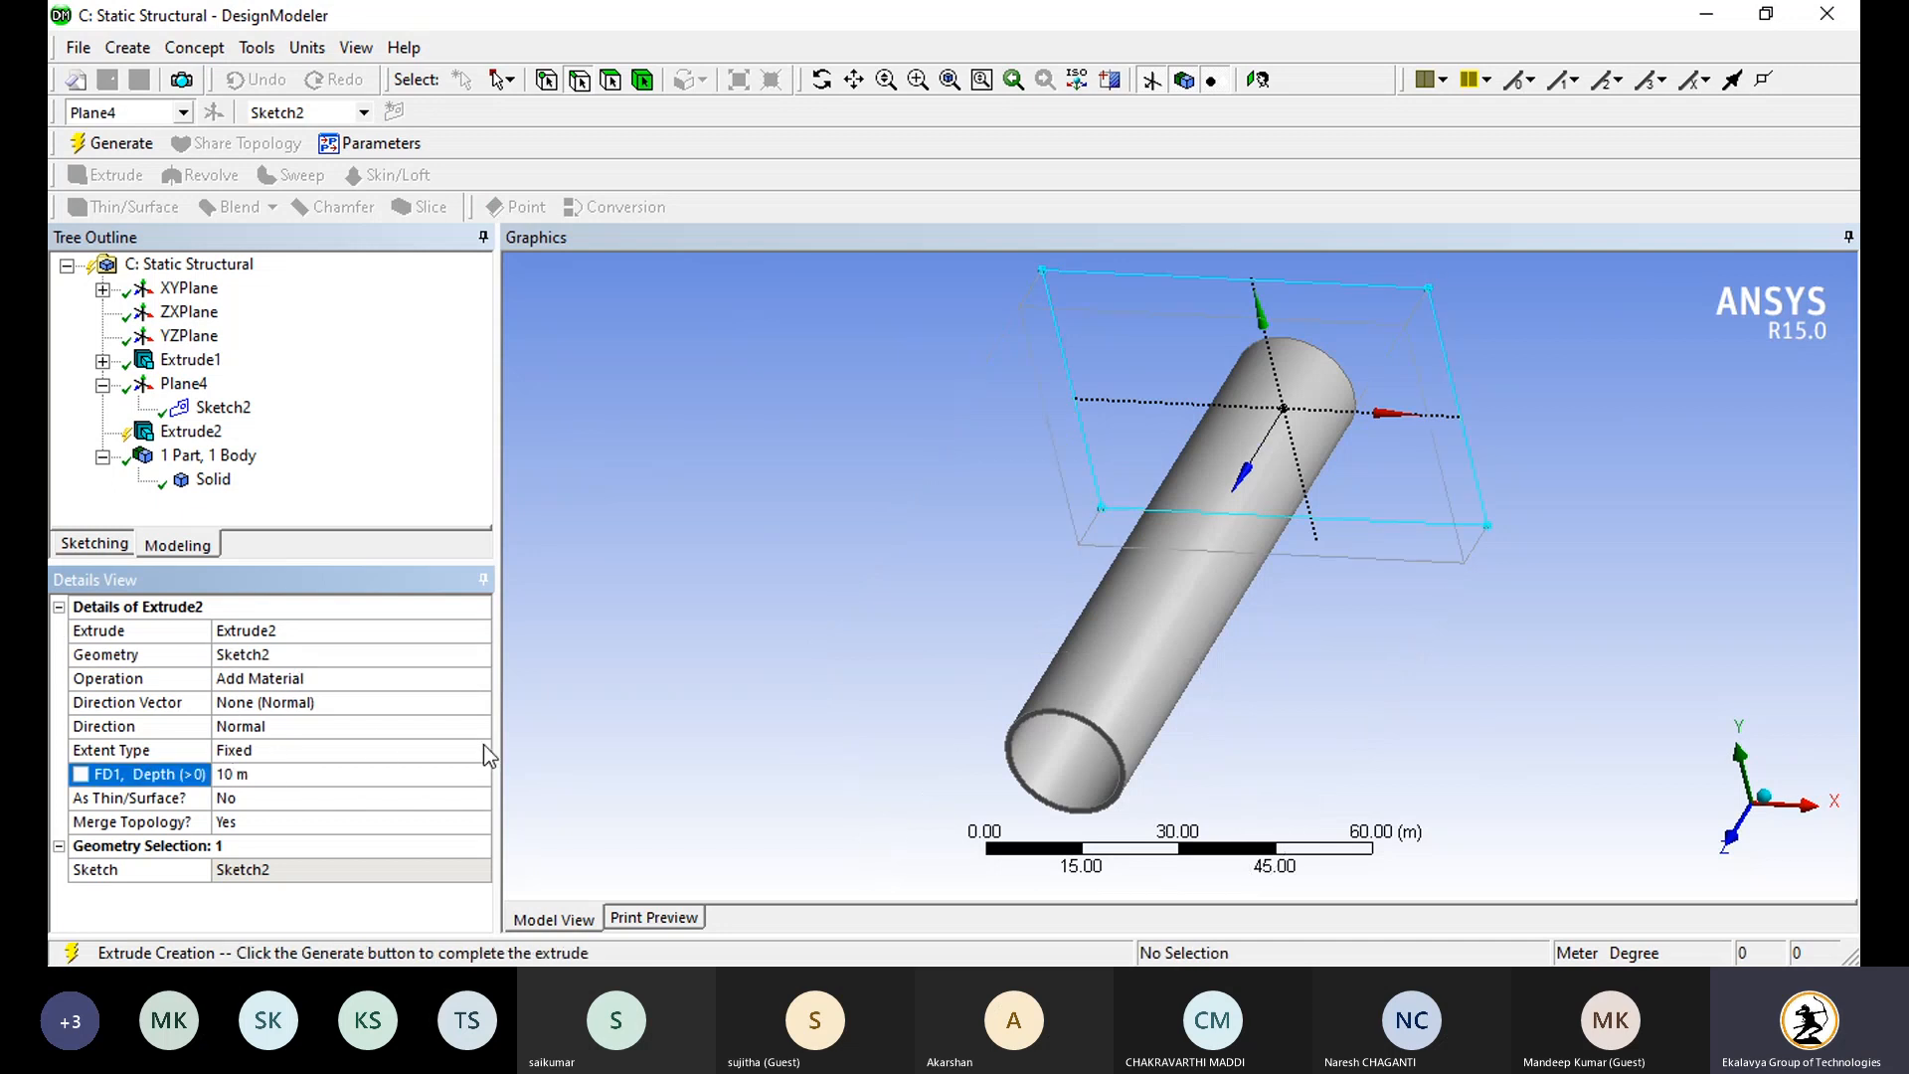
middle_click_drag(736, 557, 974, 597)
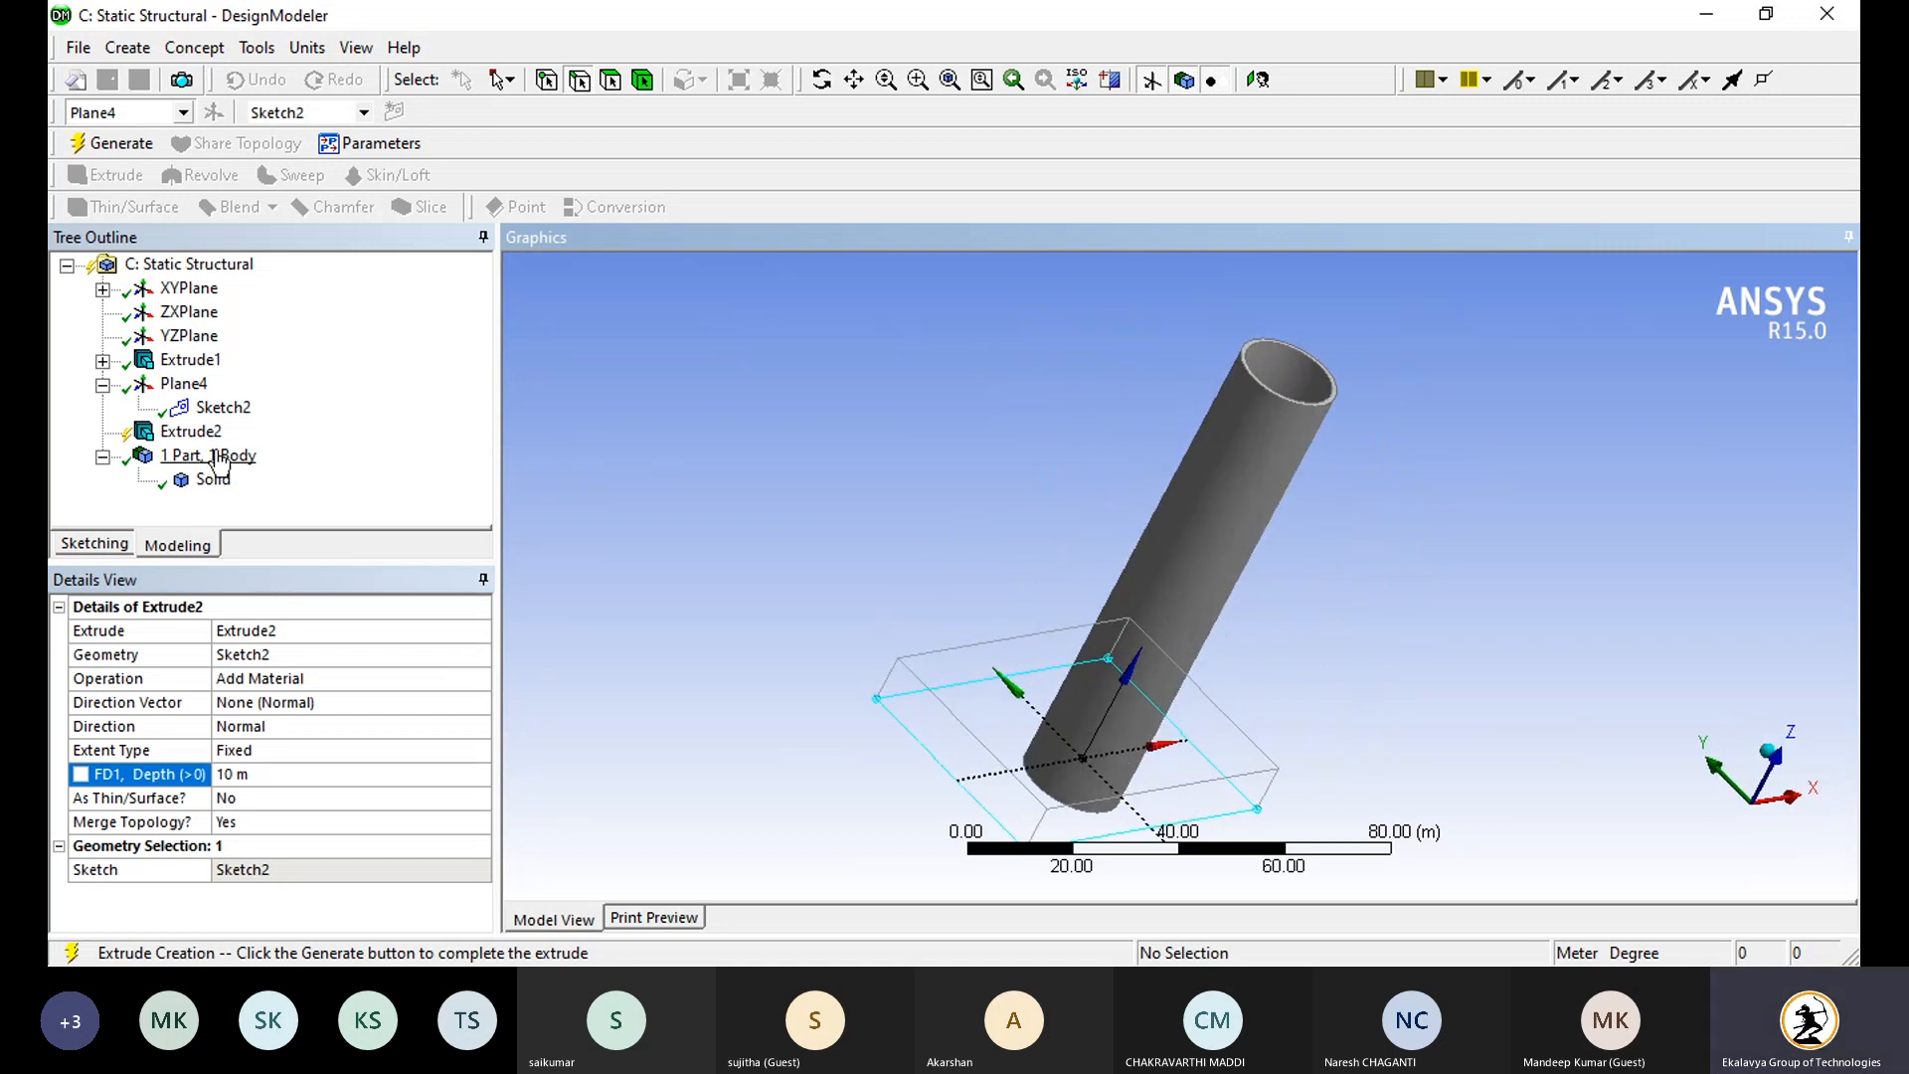
left_click(269, 774)
type("2")
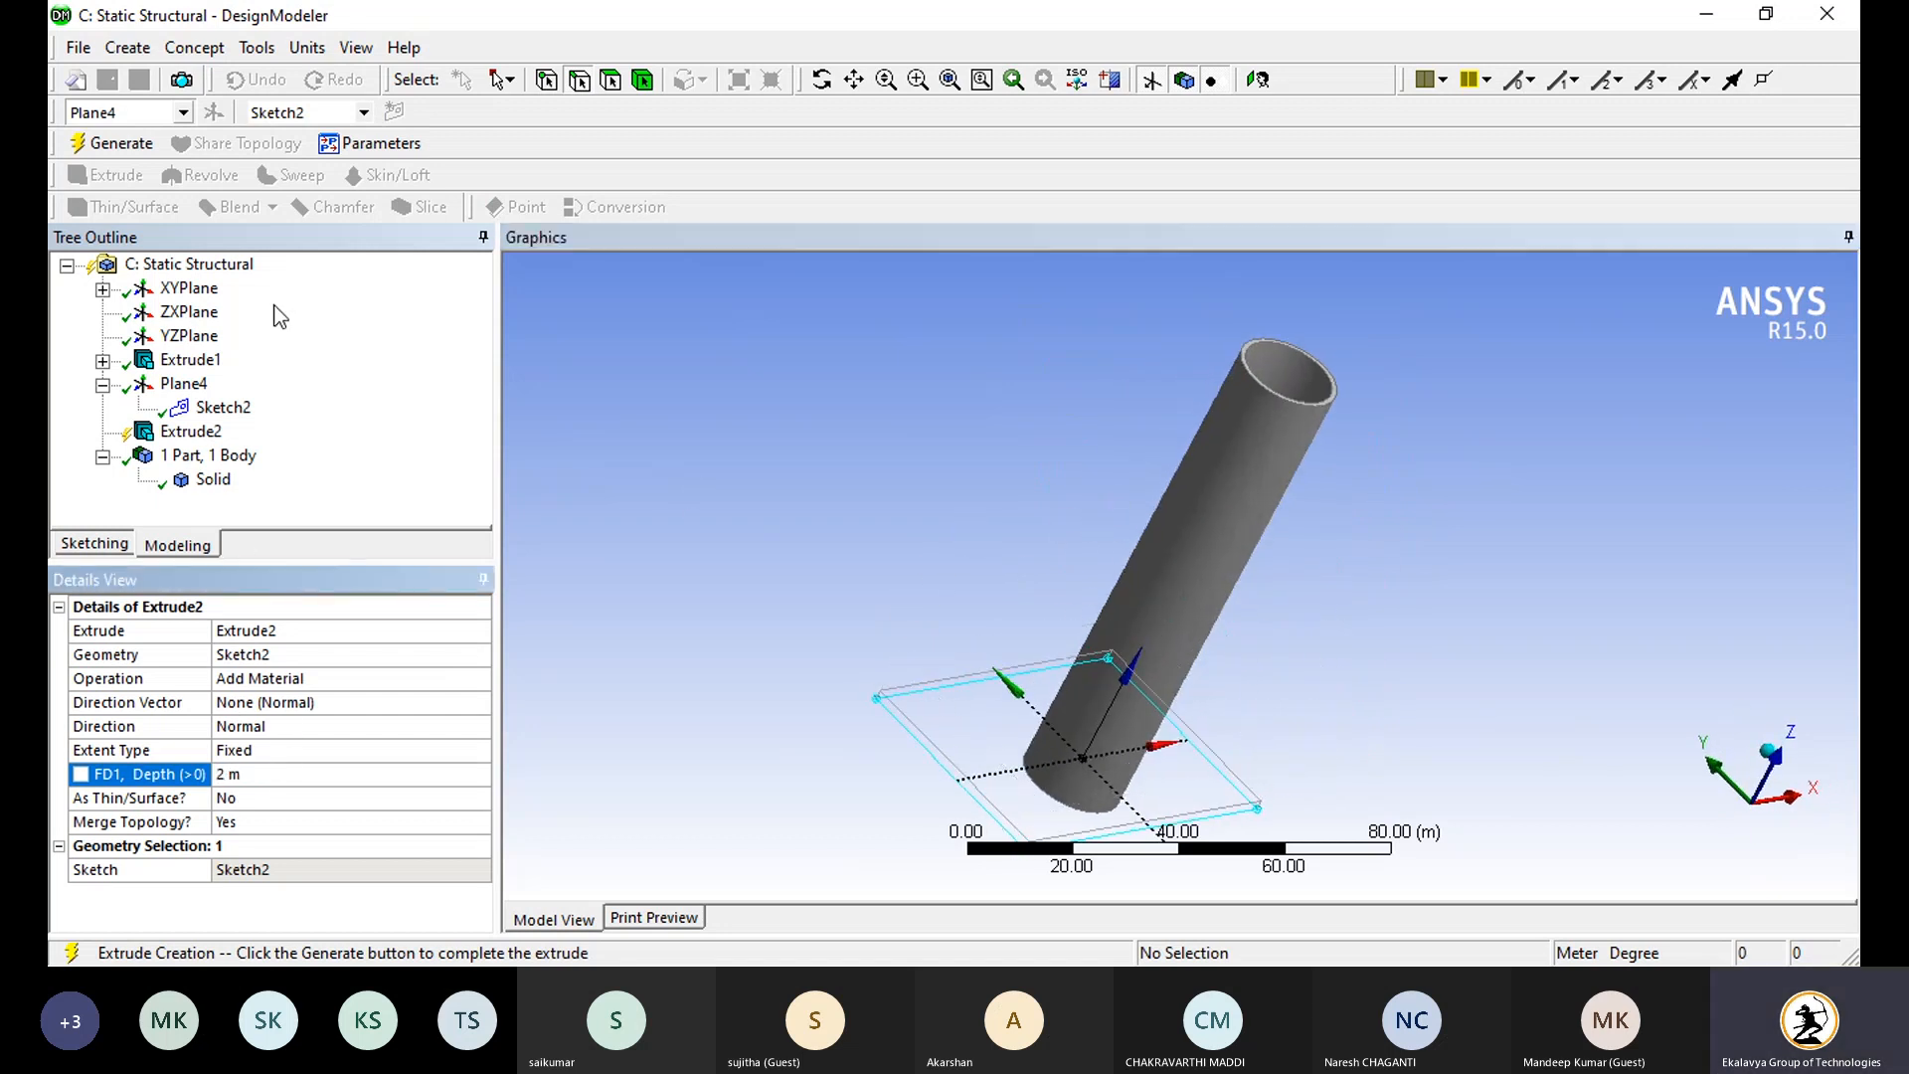
left_click(108, 144)
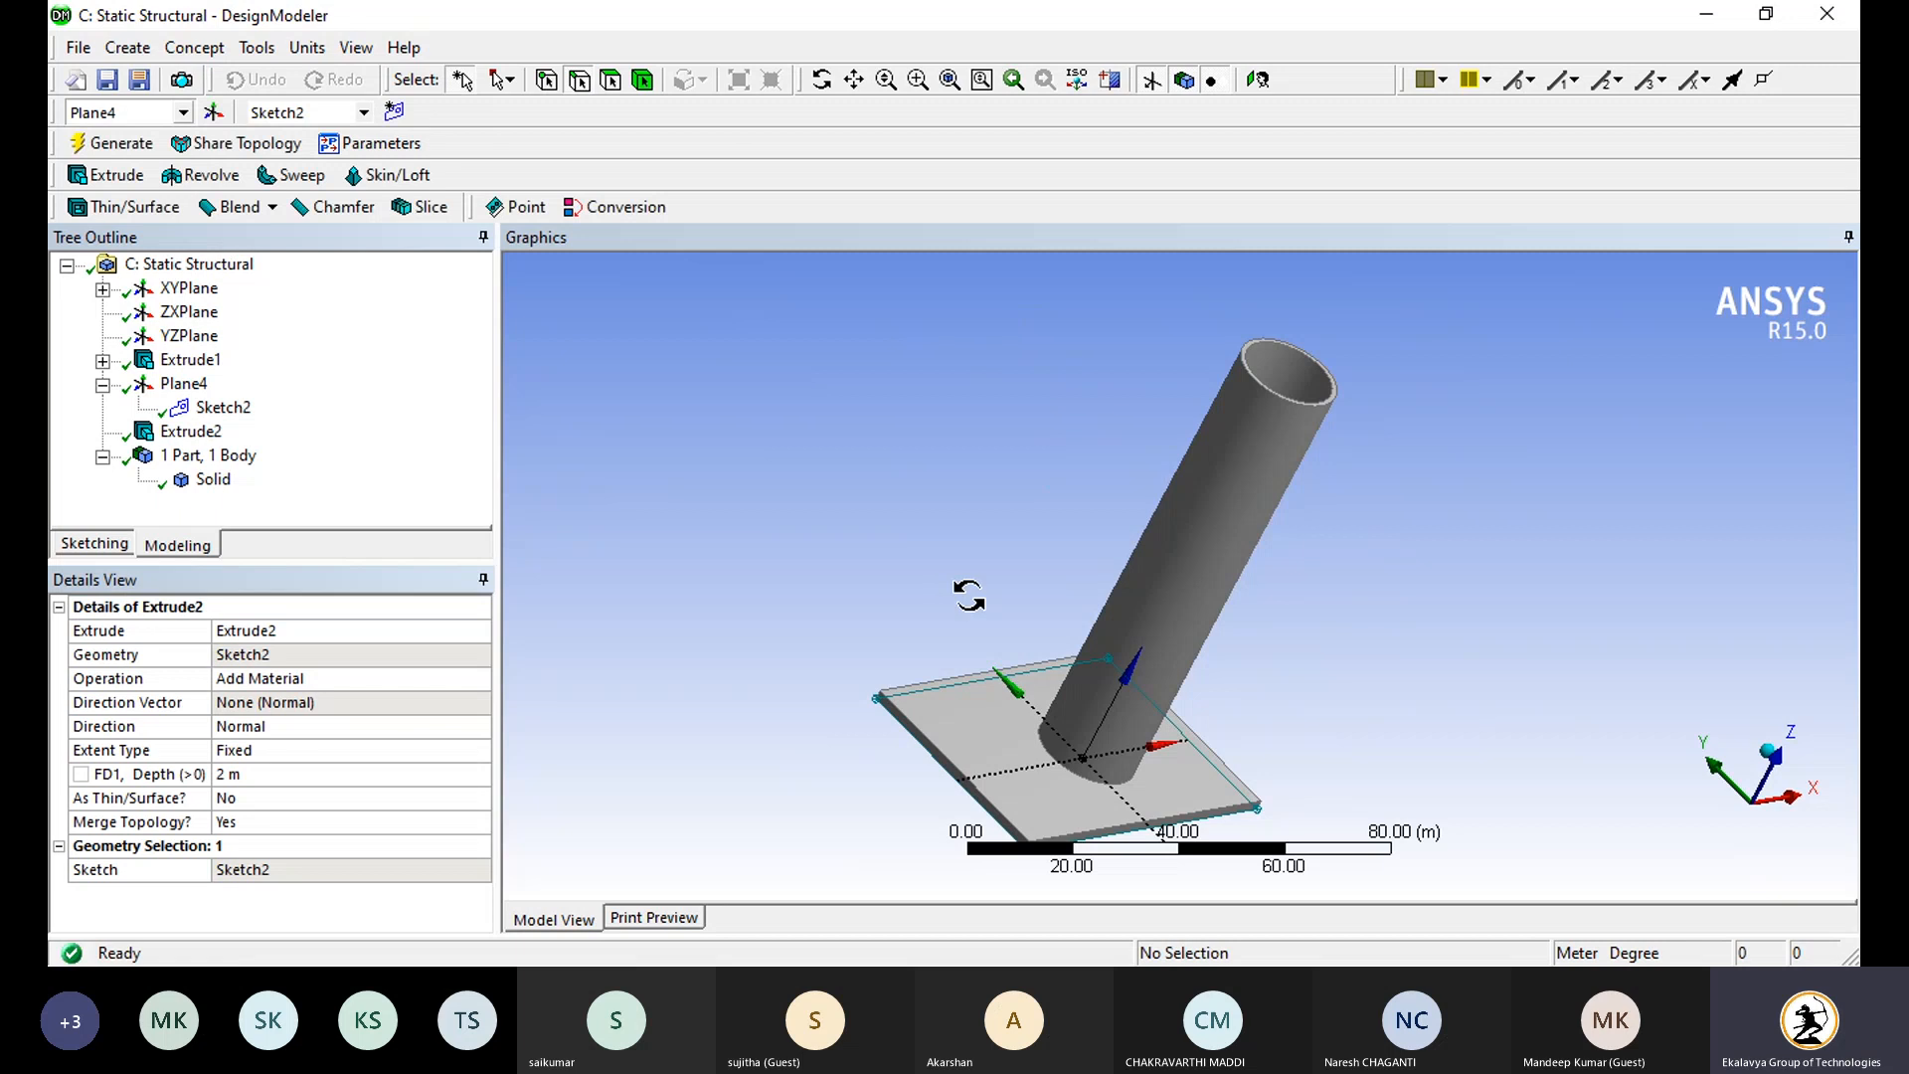
Step: Add a linear Pattern feature to the finned tube model
middle_click_drag(968, 597, 1018, 650)
scroll(1034, 657, "down", 2)
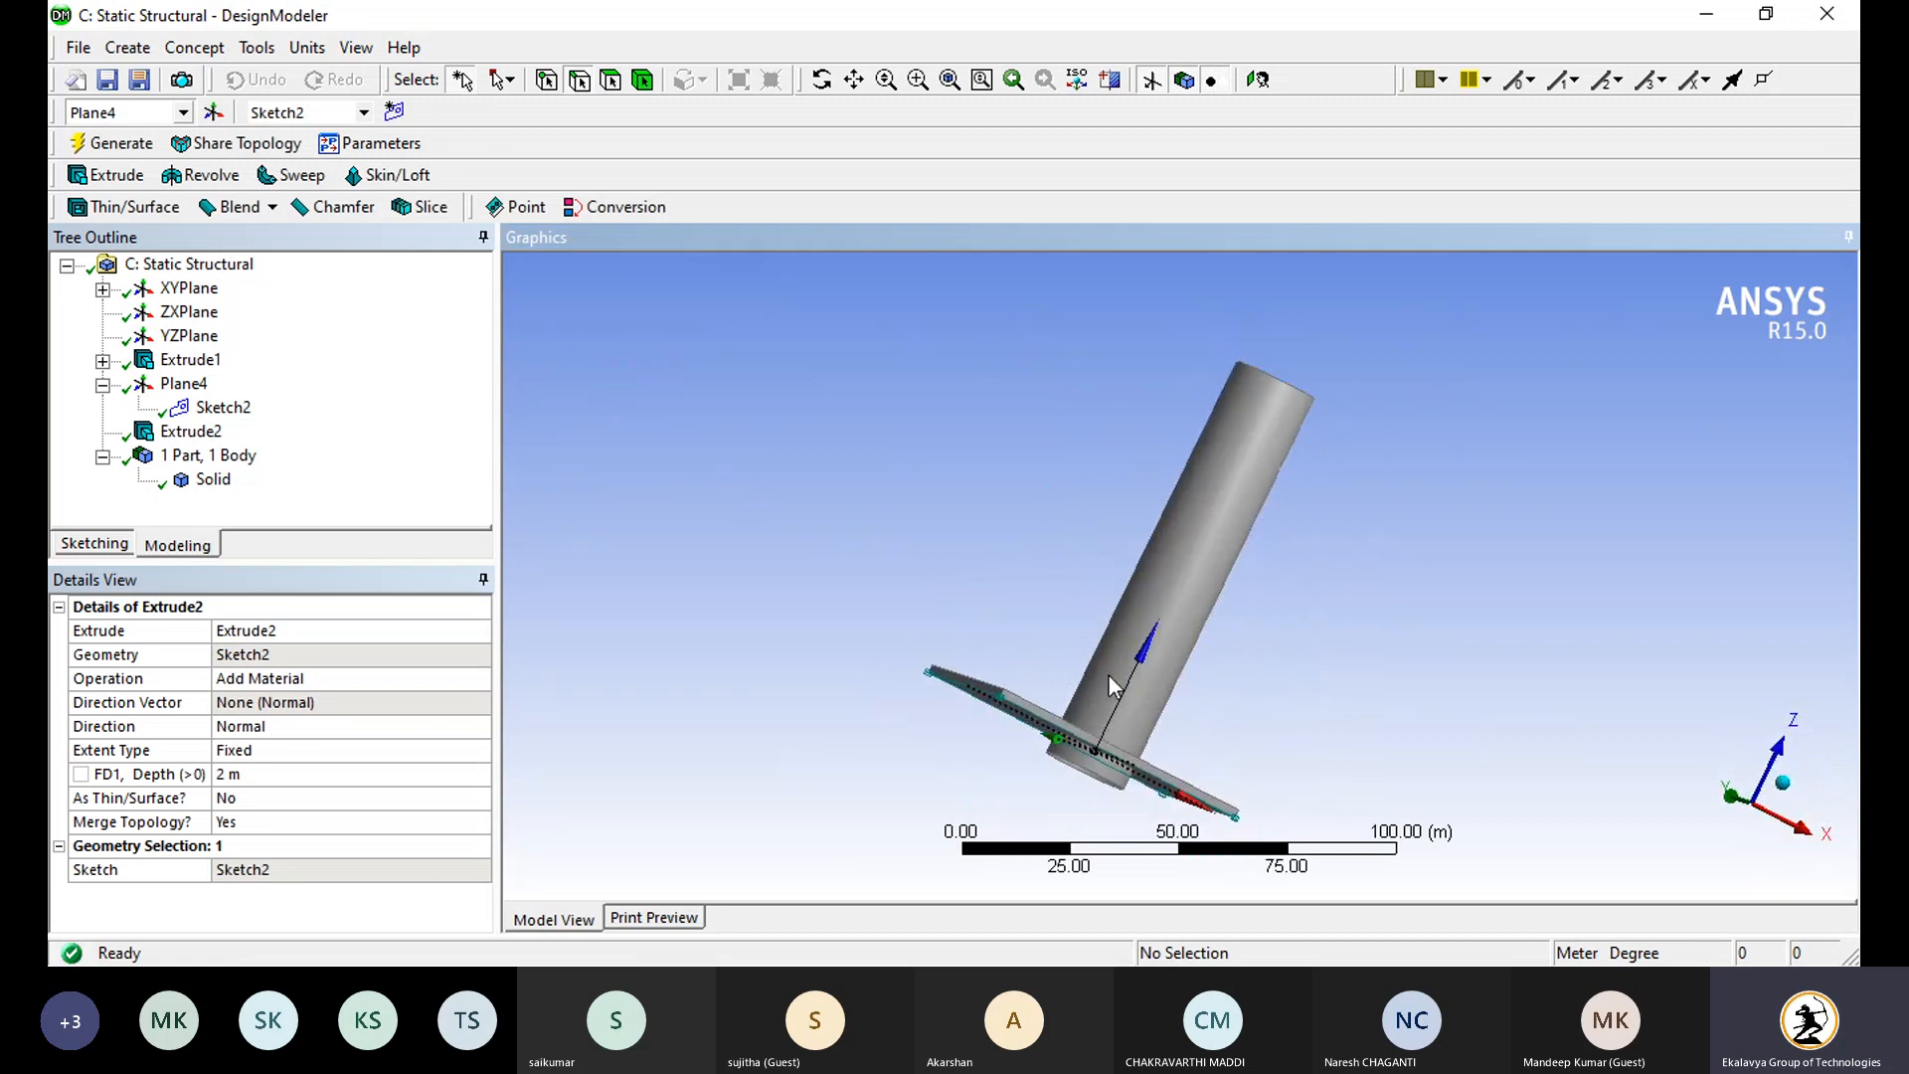
scroll(1054, 656, "up", 3)
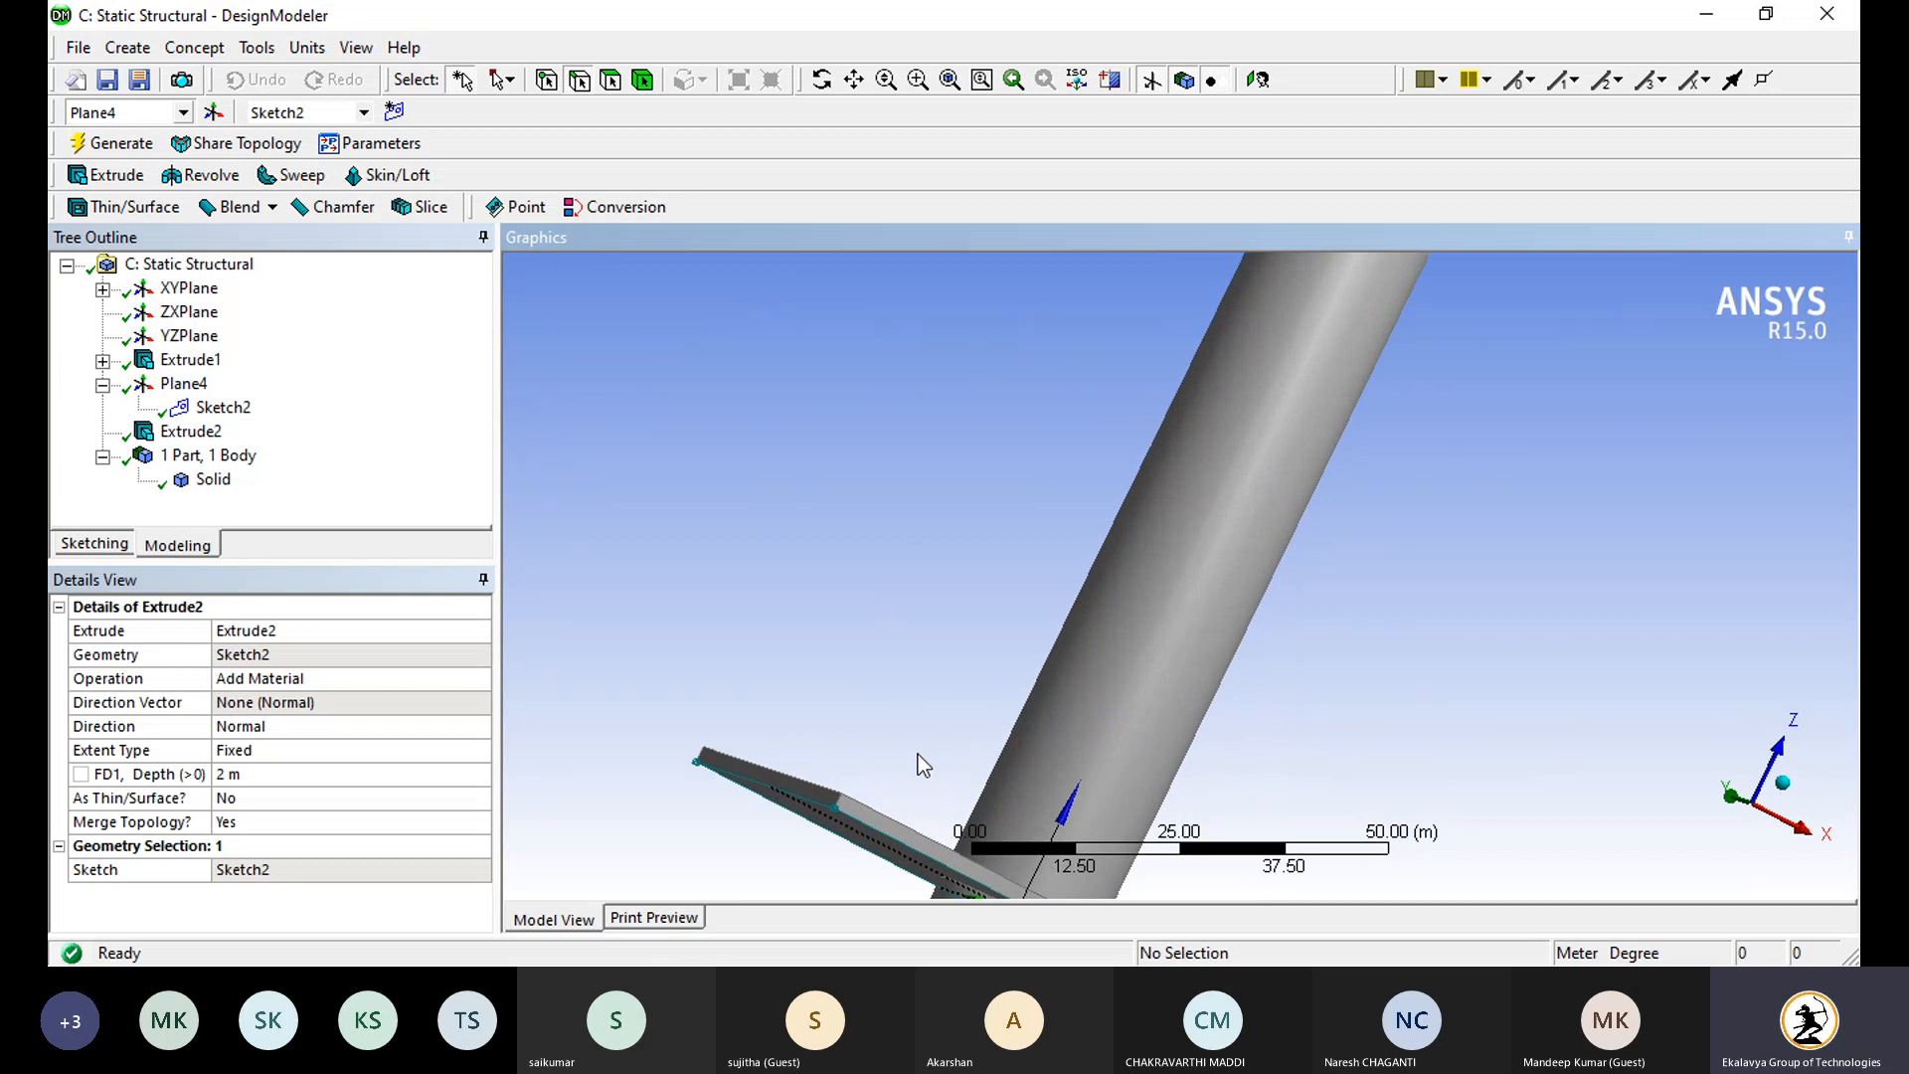
left_click(128, 47)
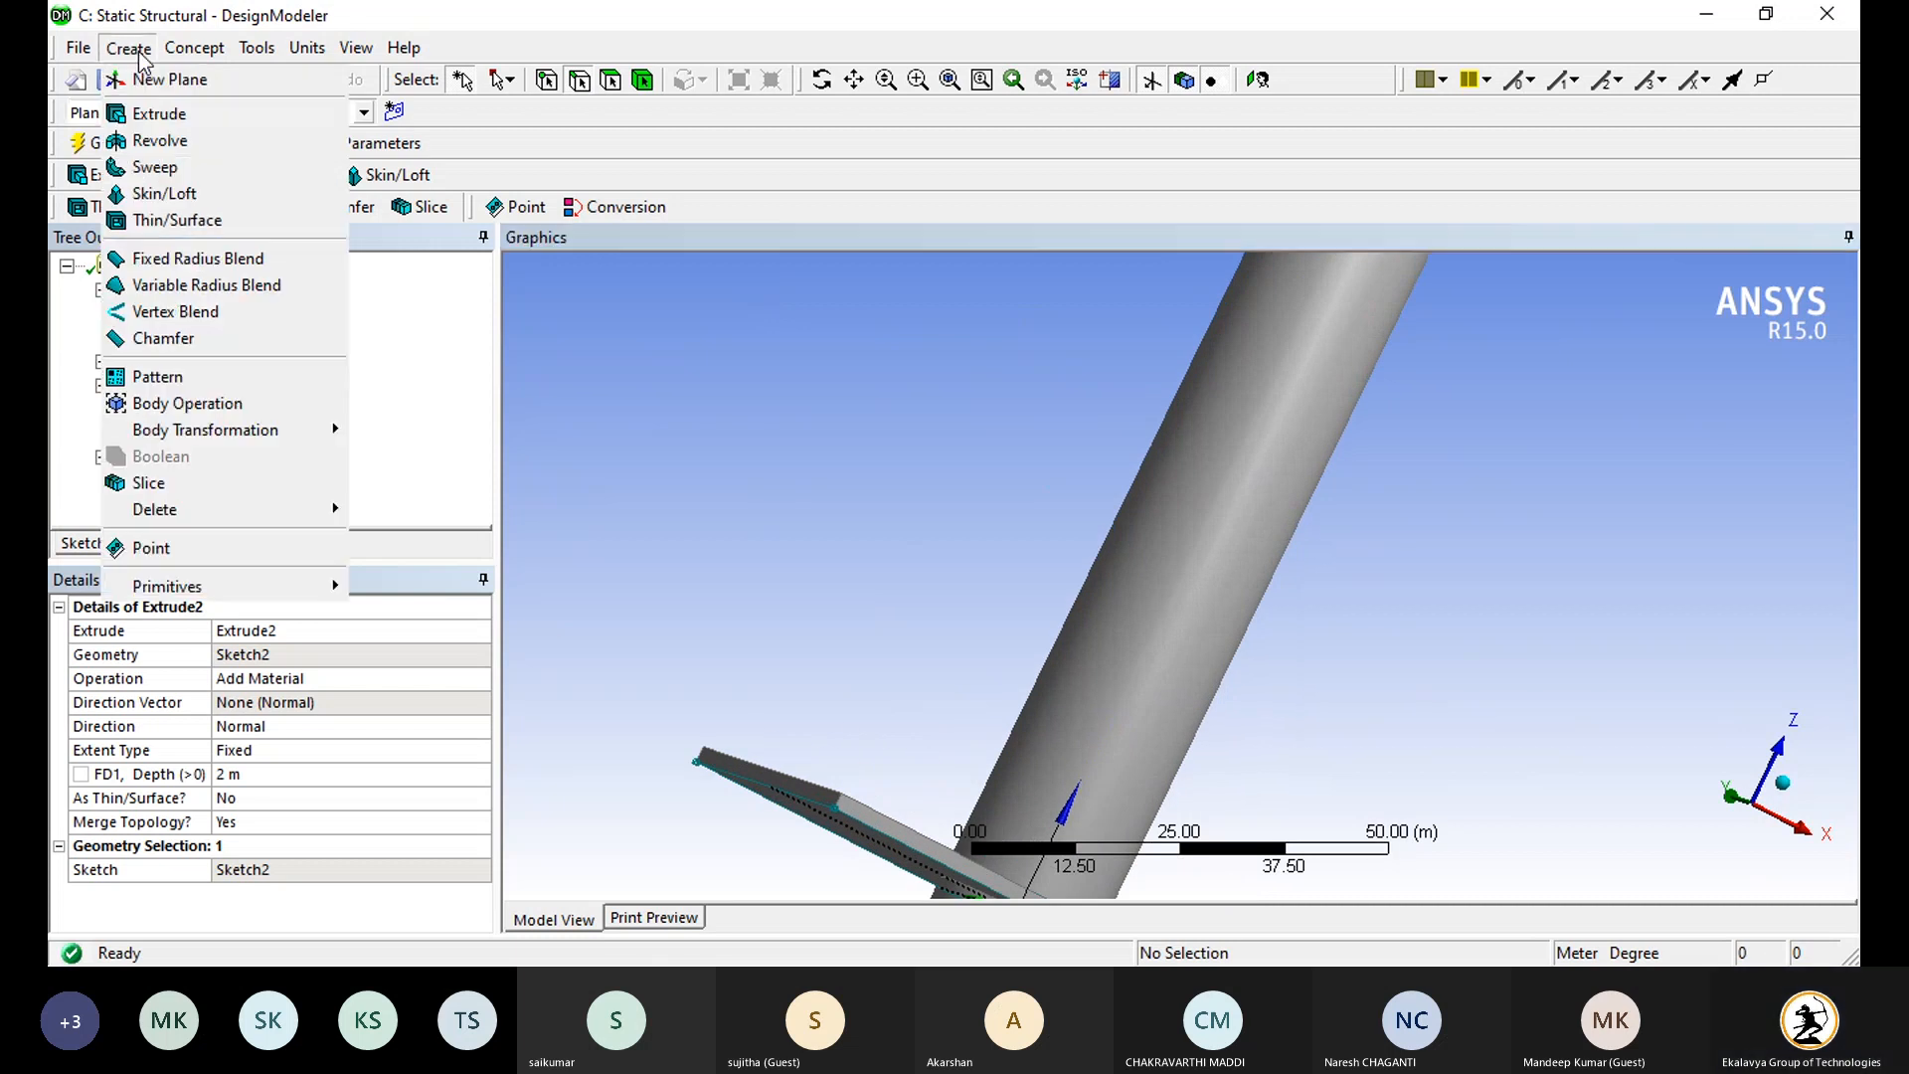
left_click(189, 378)
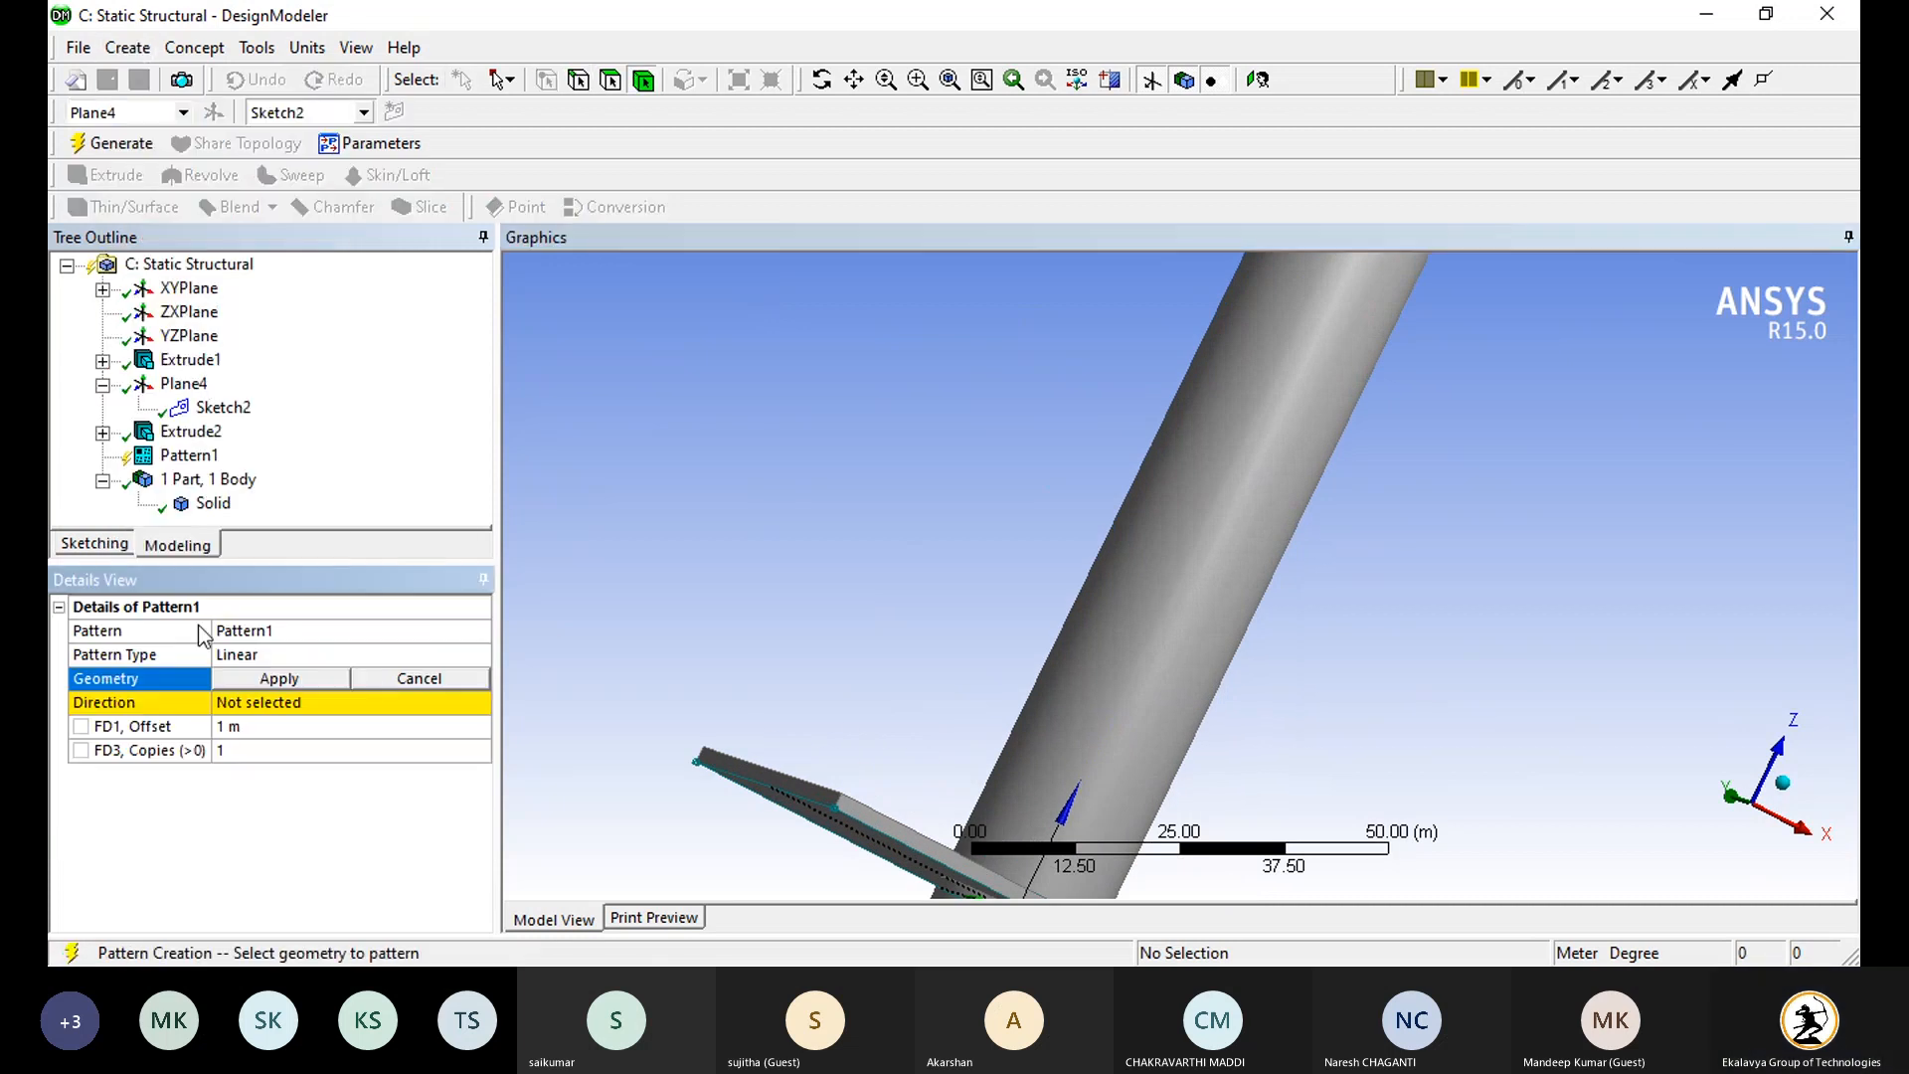
scroll(703, 767, "down", 2)
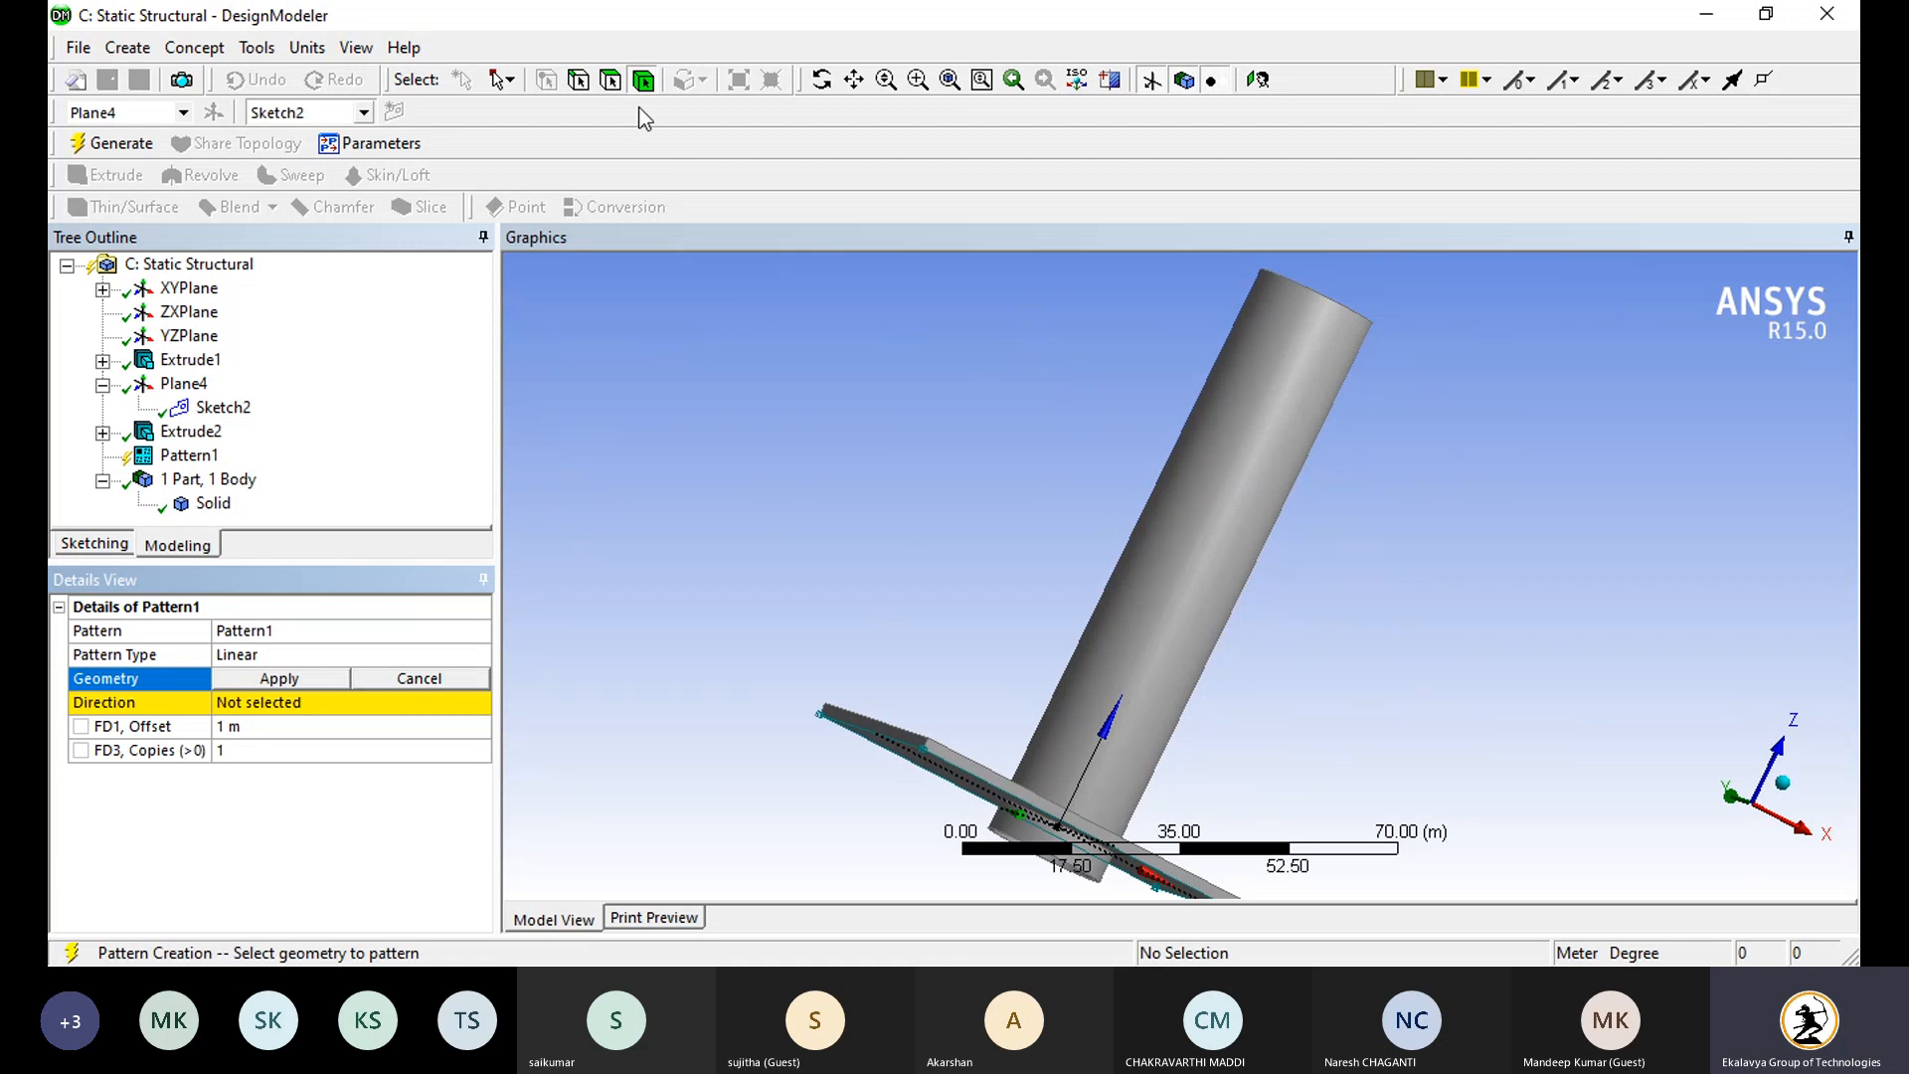
left_click(898, 730)
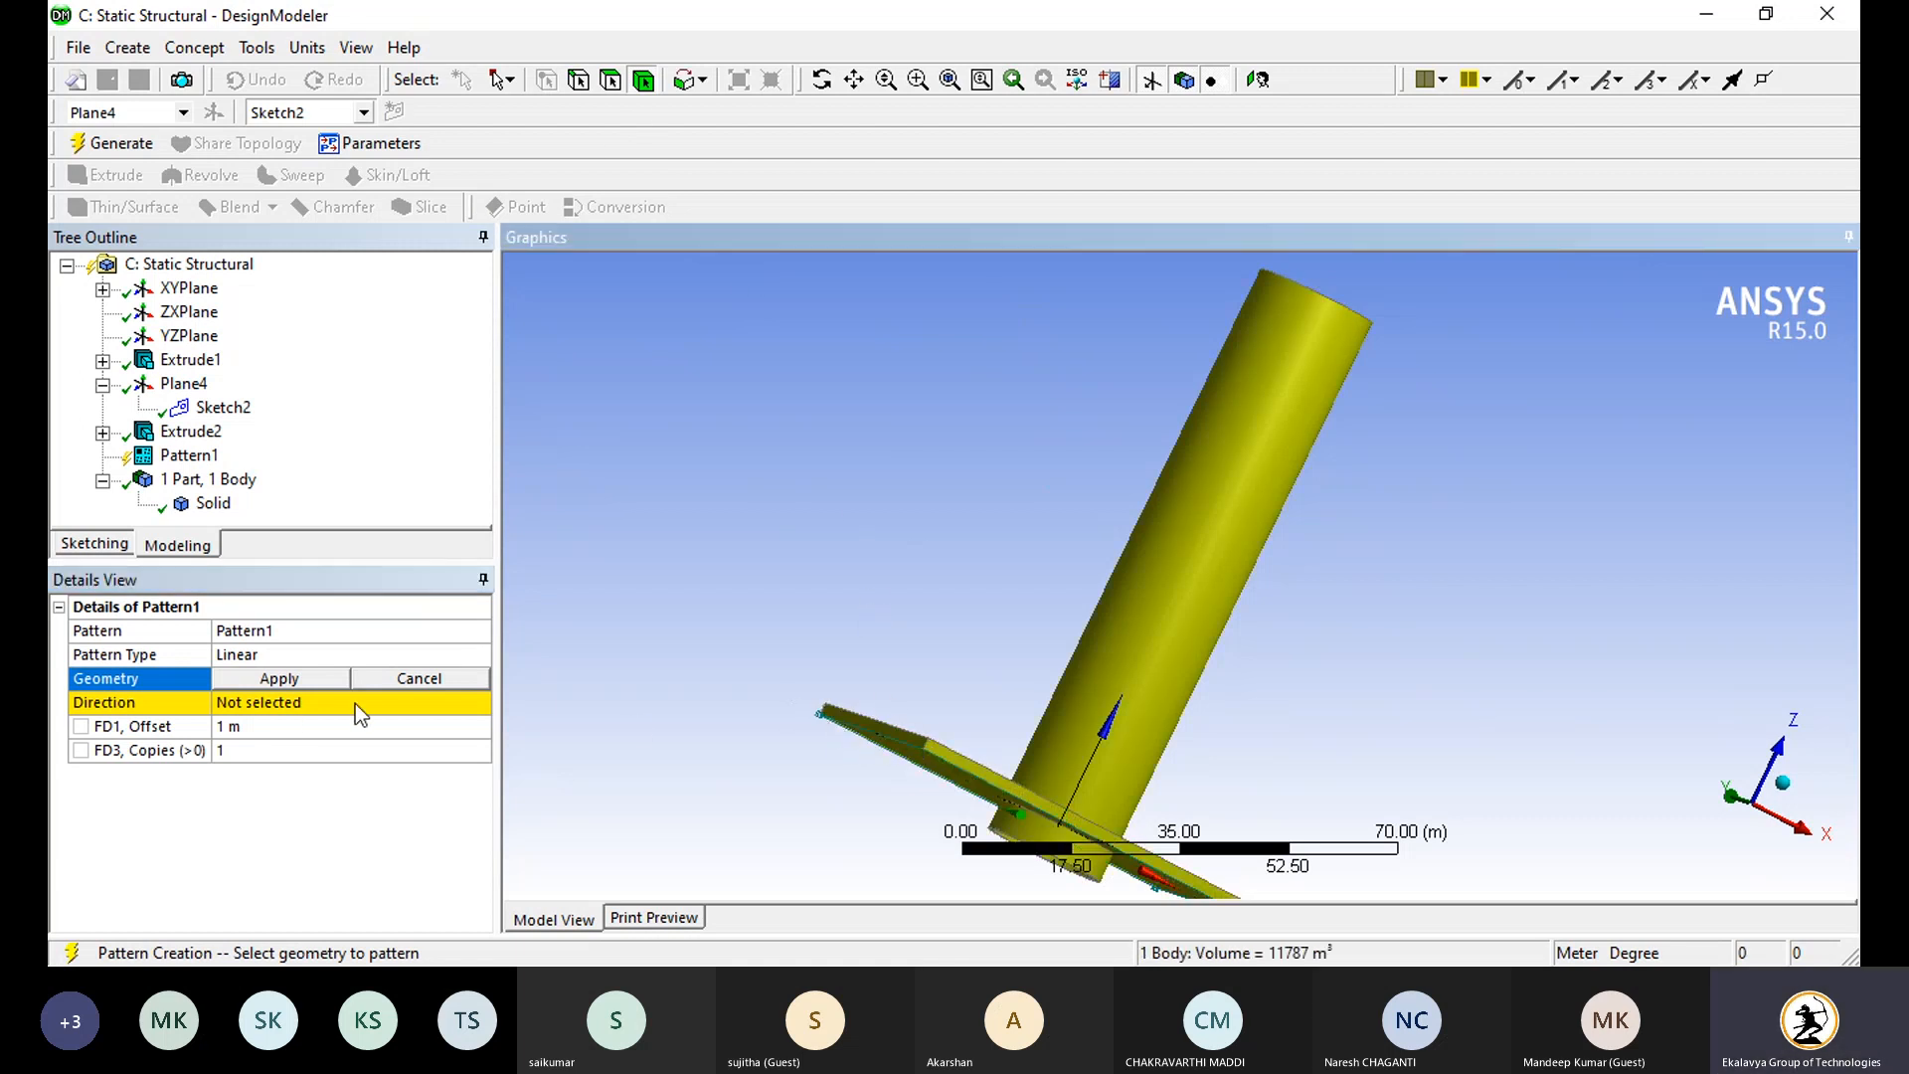
left_click(414, 677)
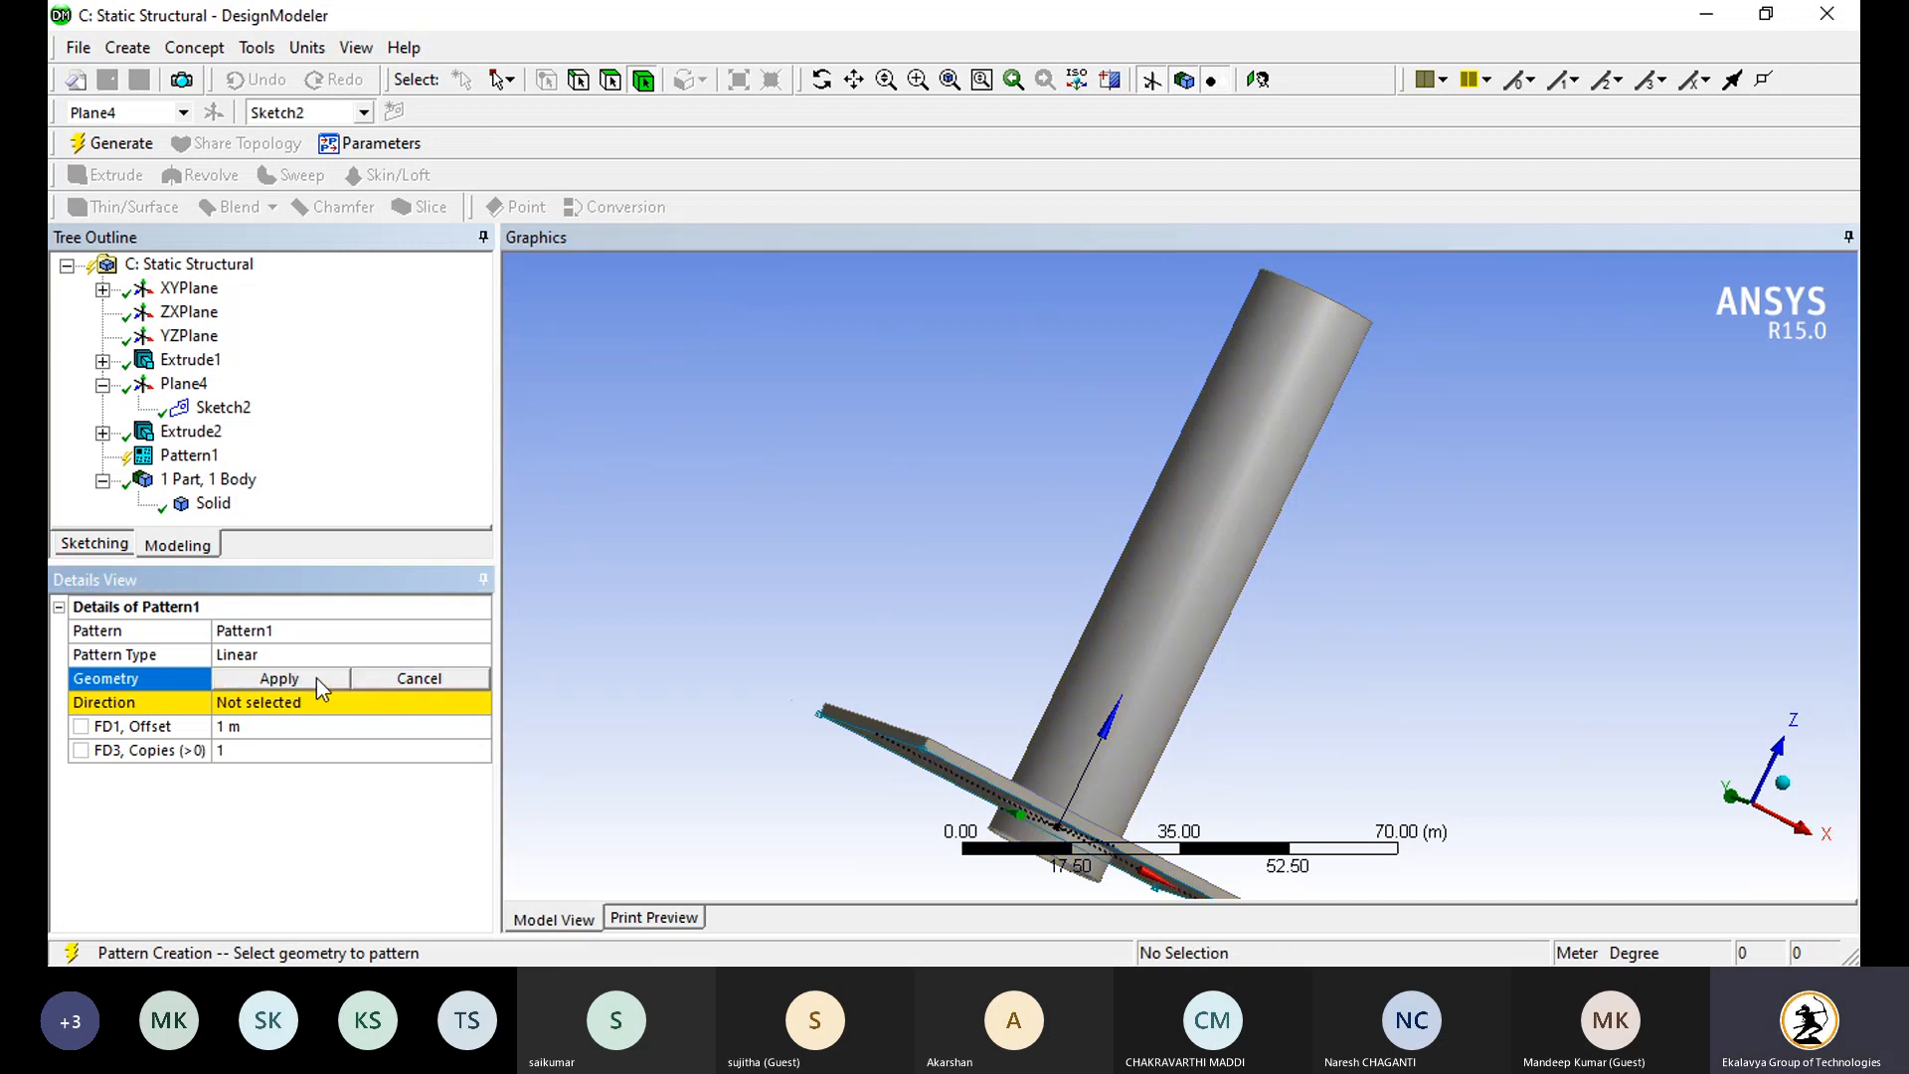
left_click(903, 738)
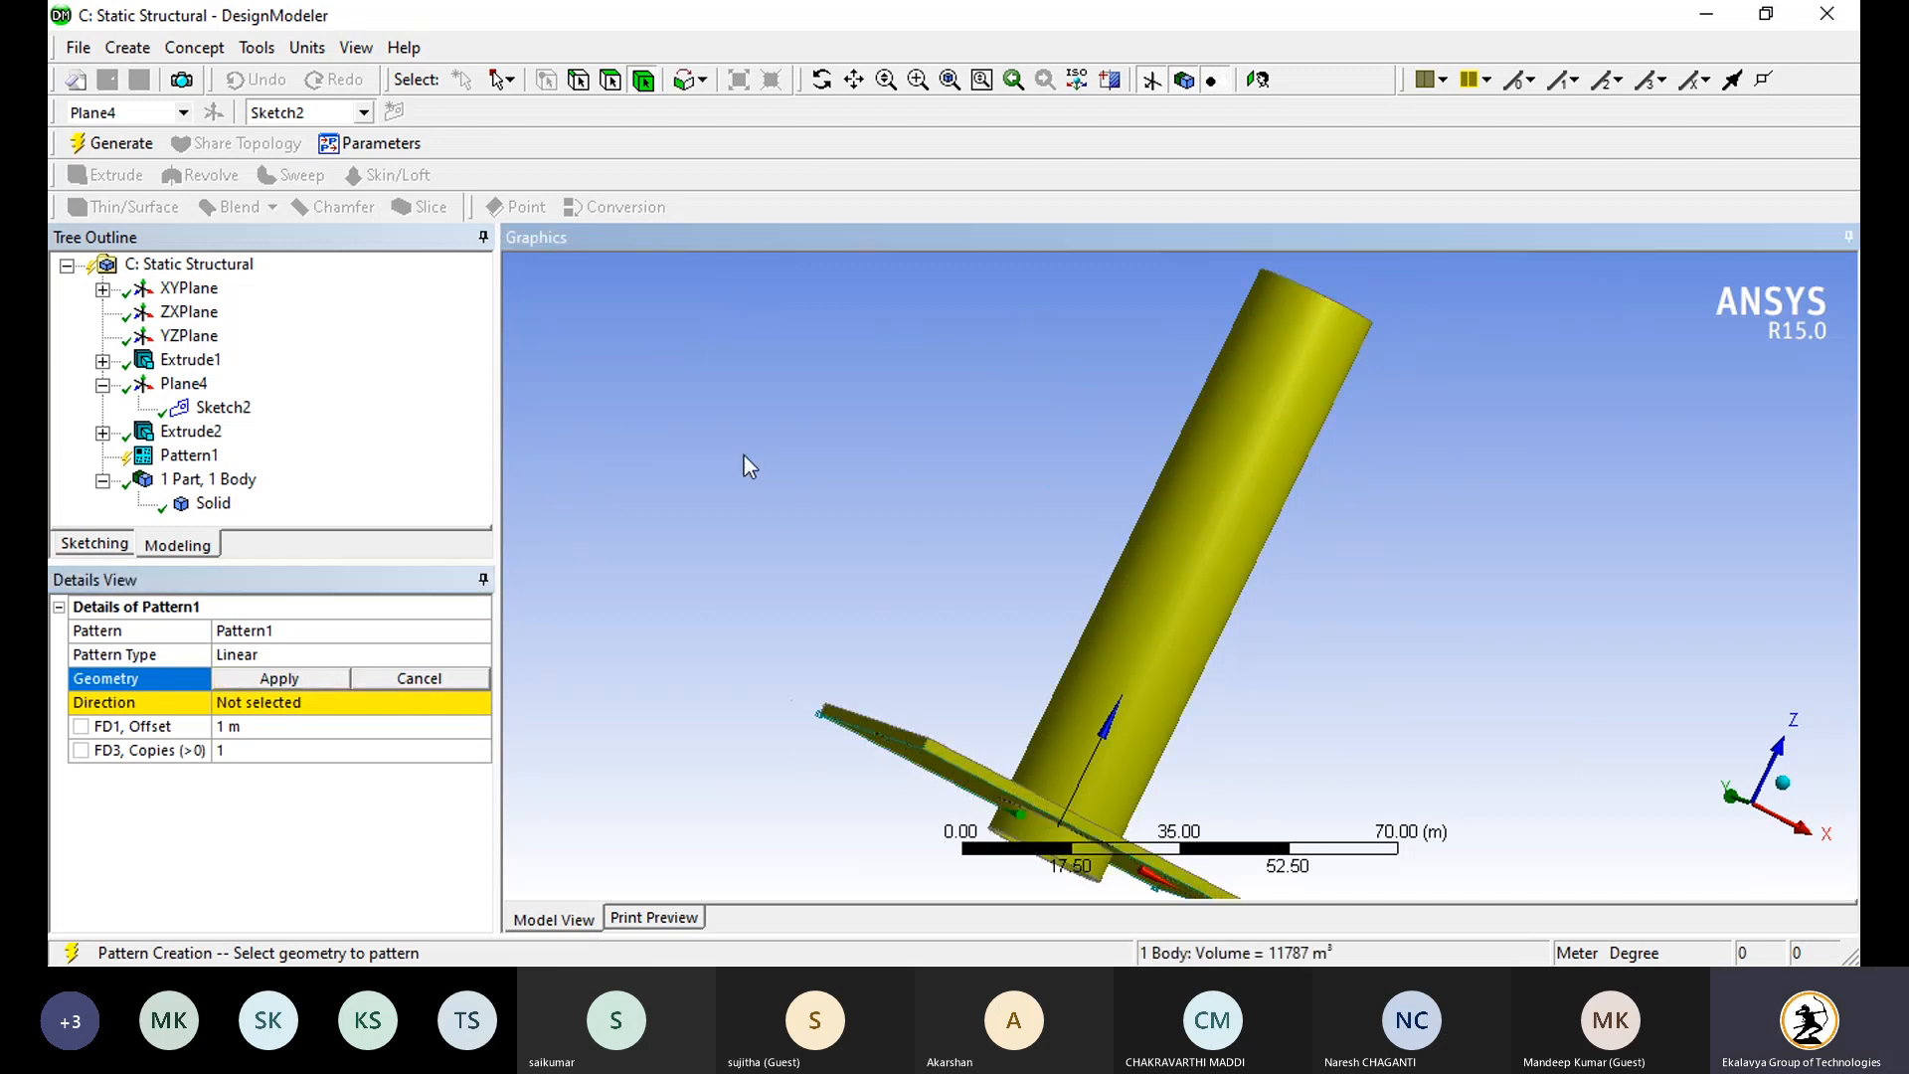
Step: Select all seven faces of the fin plate with the face filter and assign them as the pattern's geometry
left_click(611, 81)
middle_click_drag(881, 379, 810, 490)
left_click(810, 490)
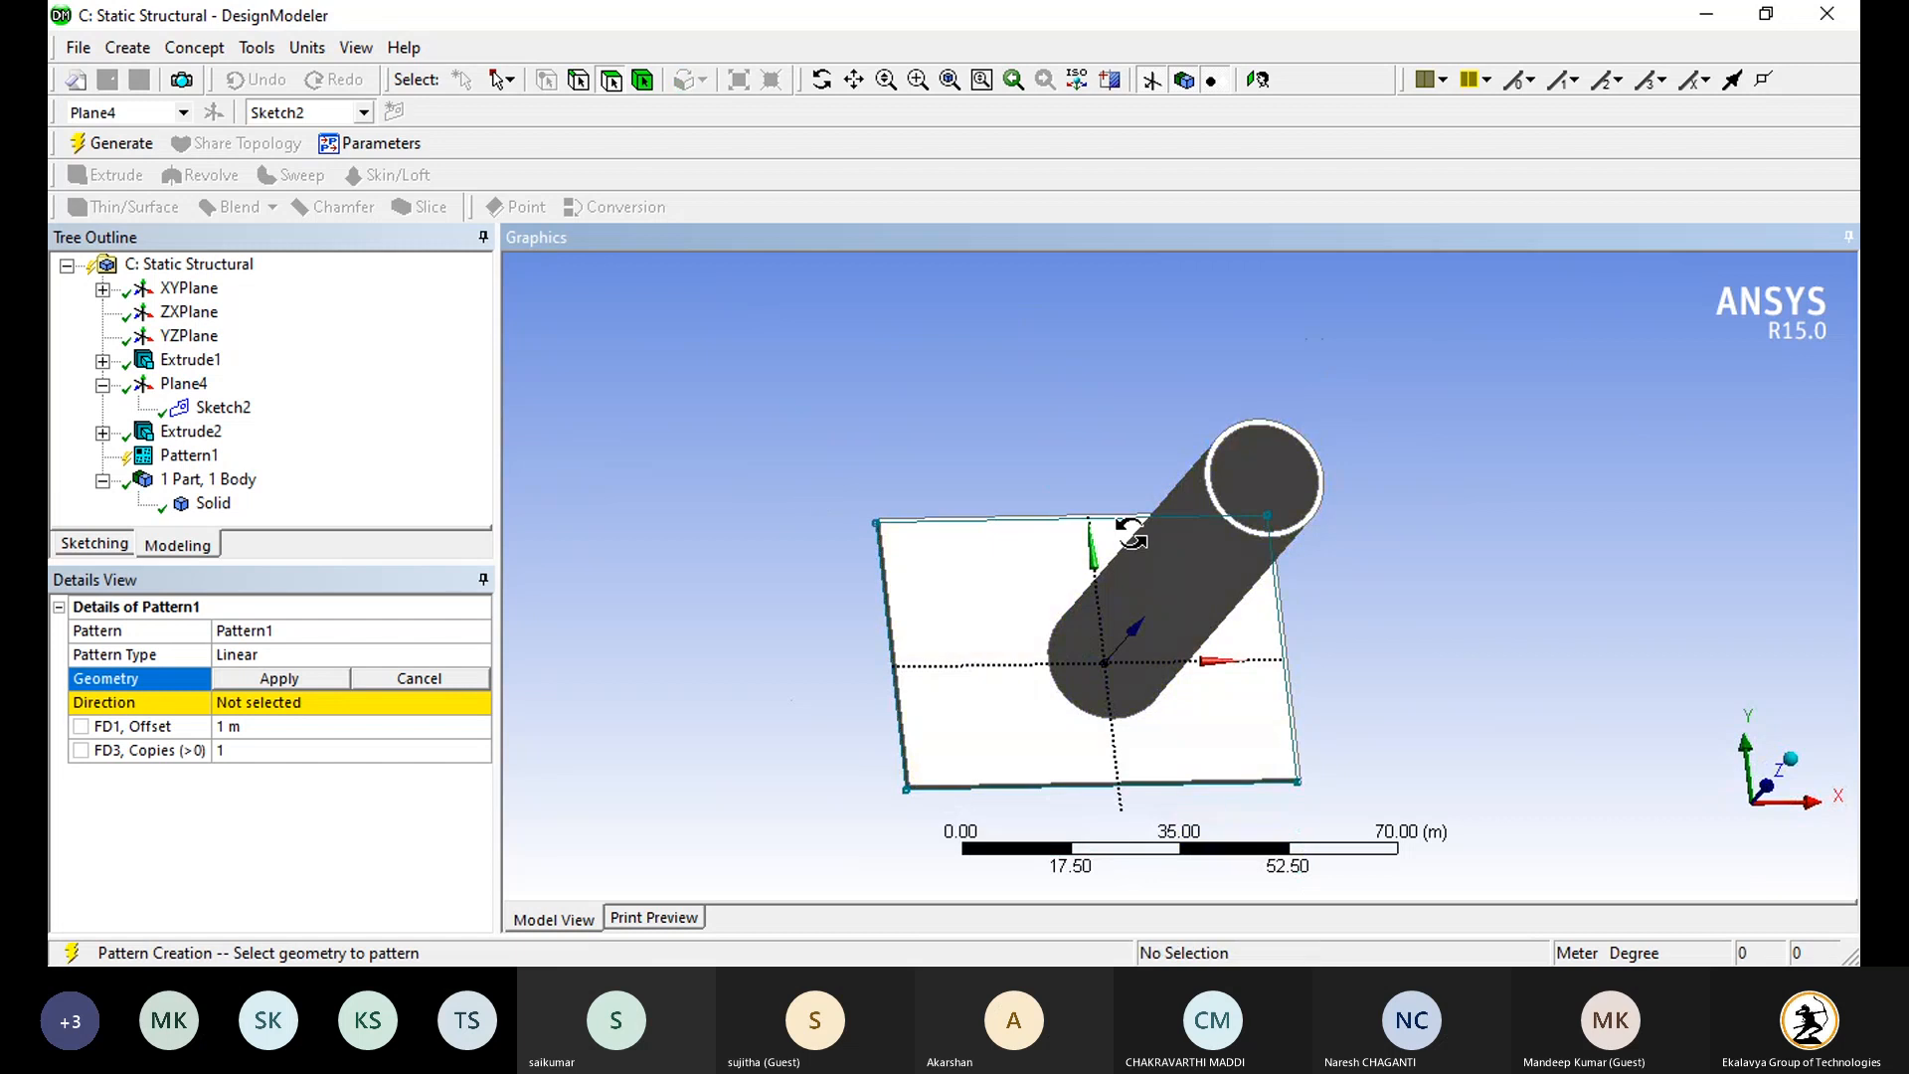
middle_click_drag(1130, 534, 989, 509)
left_click(1046, 561)
left_click(1190, 590, "ctrl")
left_click(1354, 427, "ctrl")
left_click(1433, 470, "ctrl")
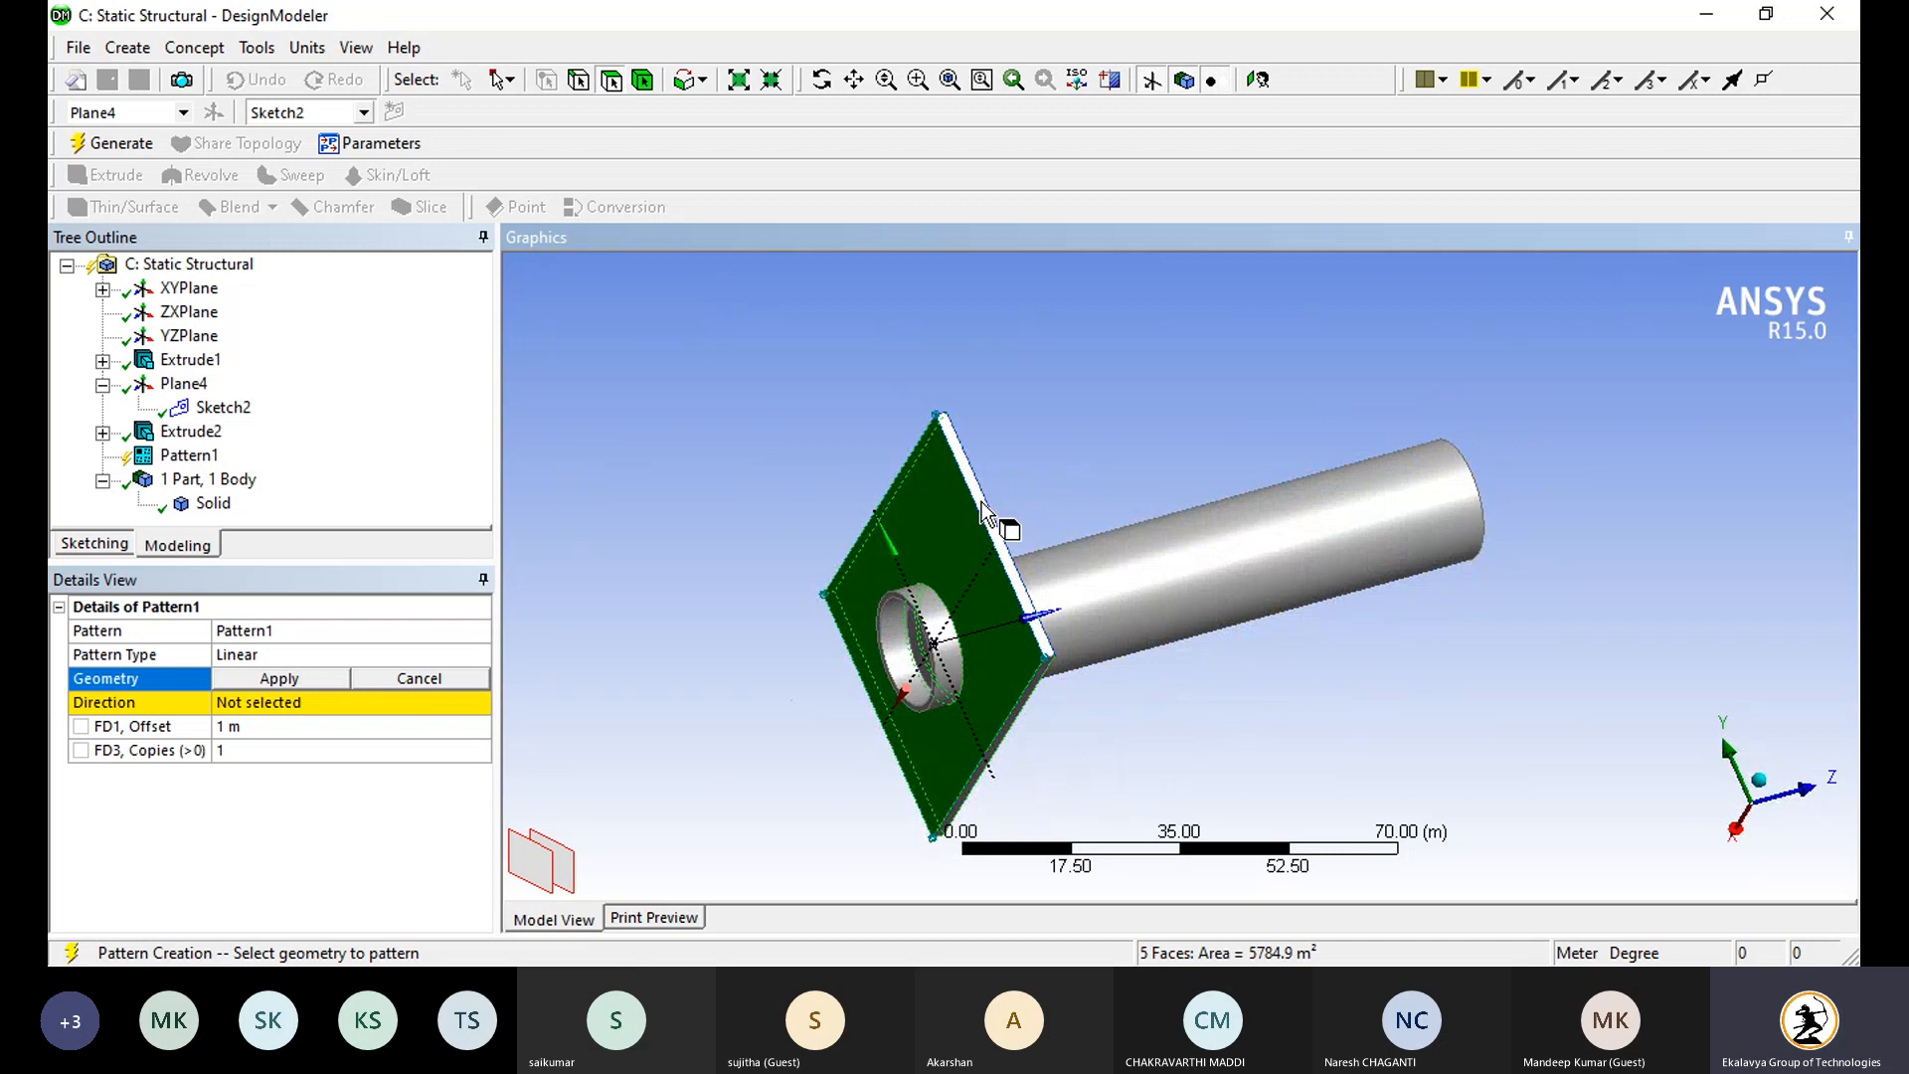
left_click(982, 502, "ctrl")
middle_click_drag(1031, 573, 958, 409)
left_click(959, 409, "ctrl")
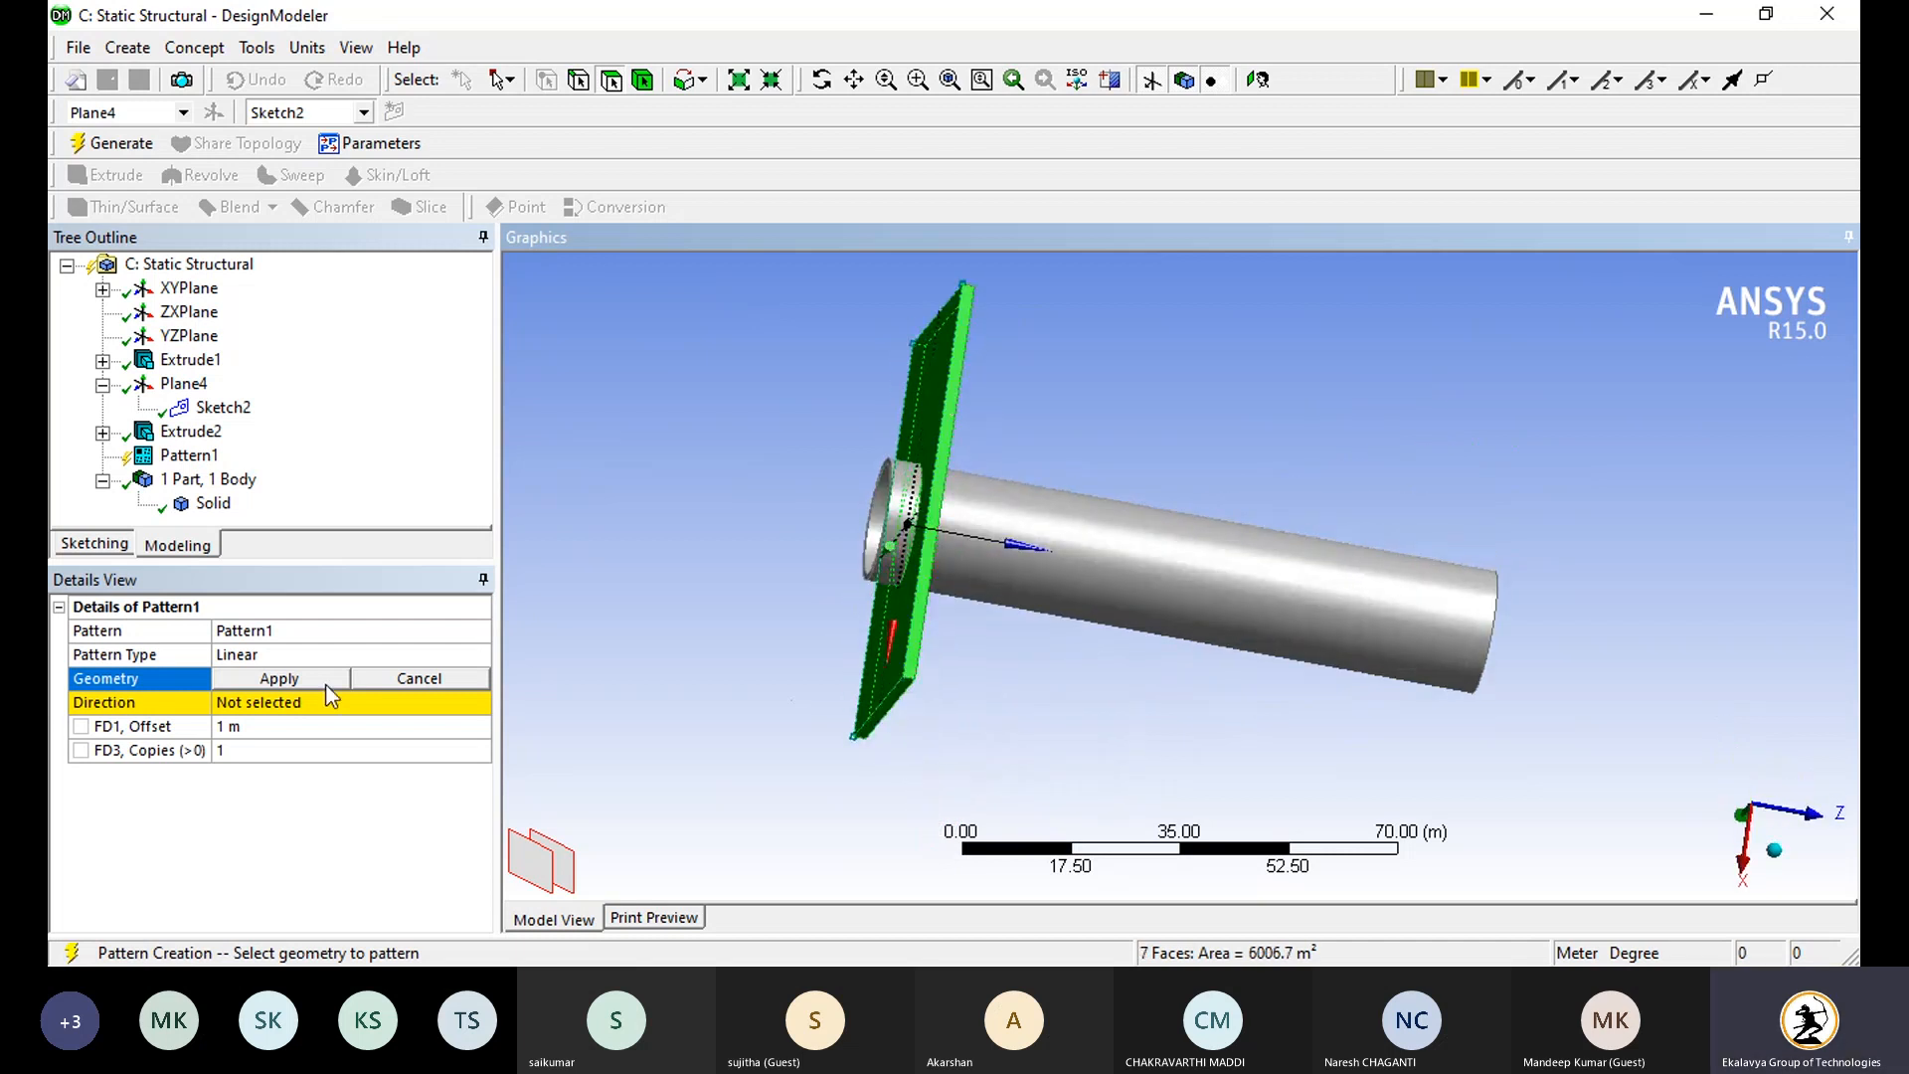
left_click(320, 682)
Step: Set the pattern direction from the fin's thickness edge, flipped to point along the tube towards positive Z
left_click(304, 698)
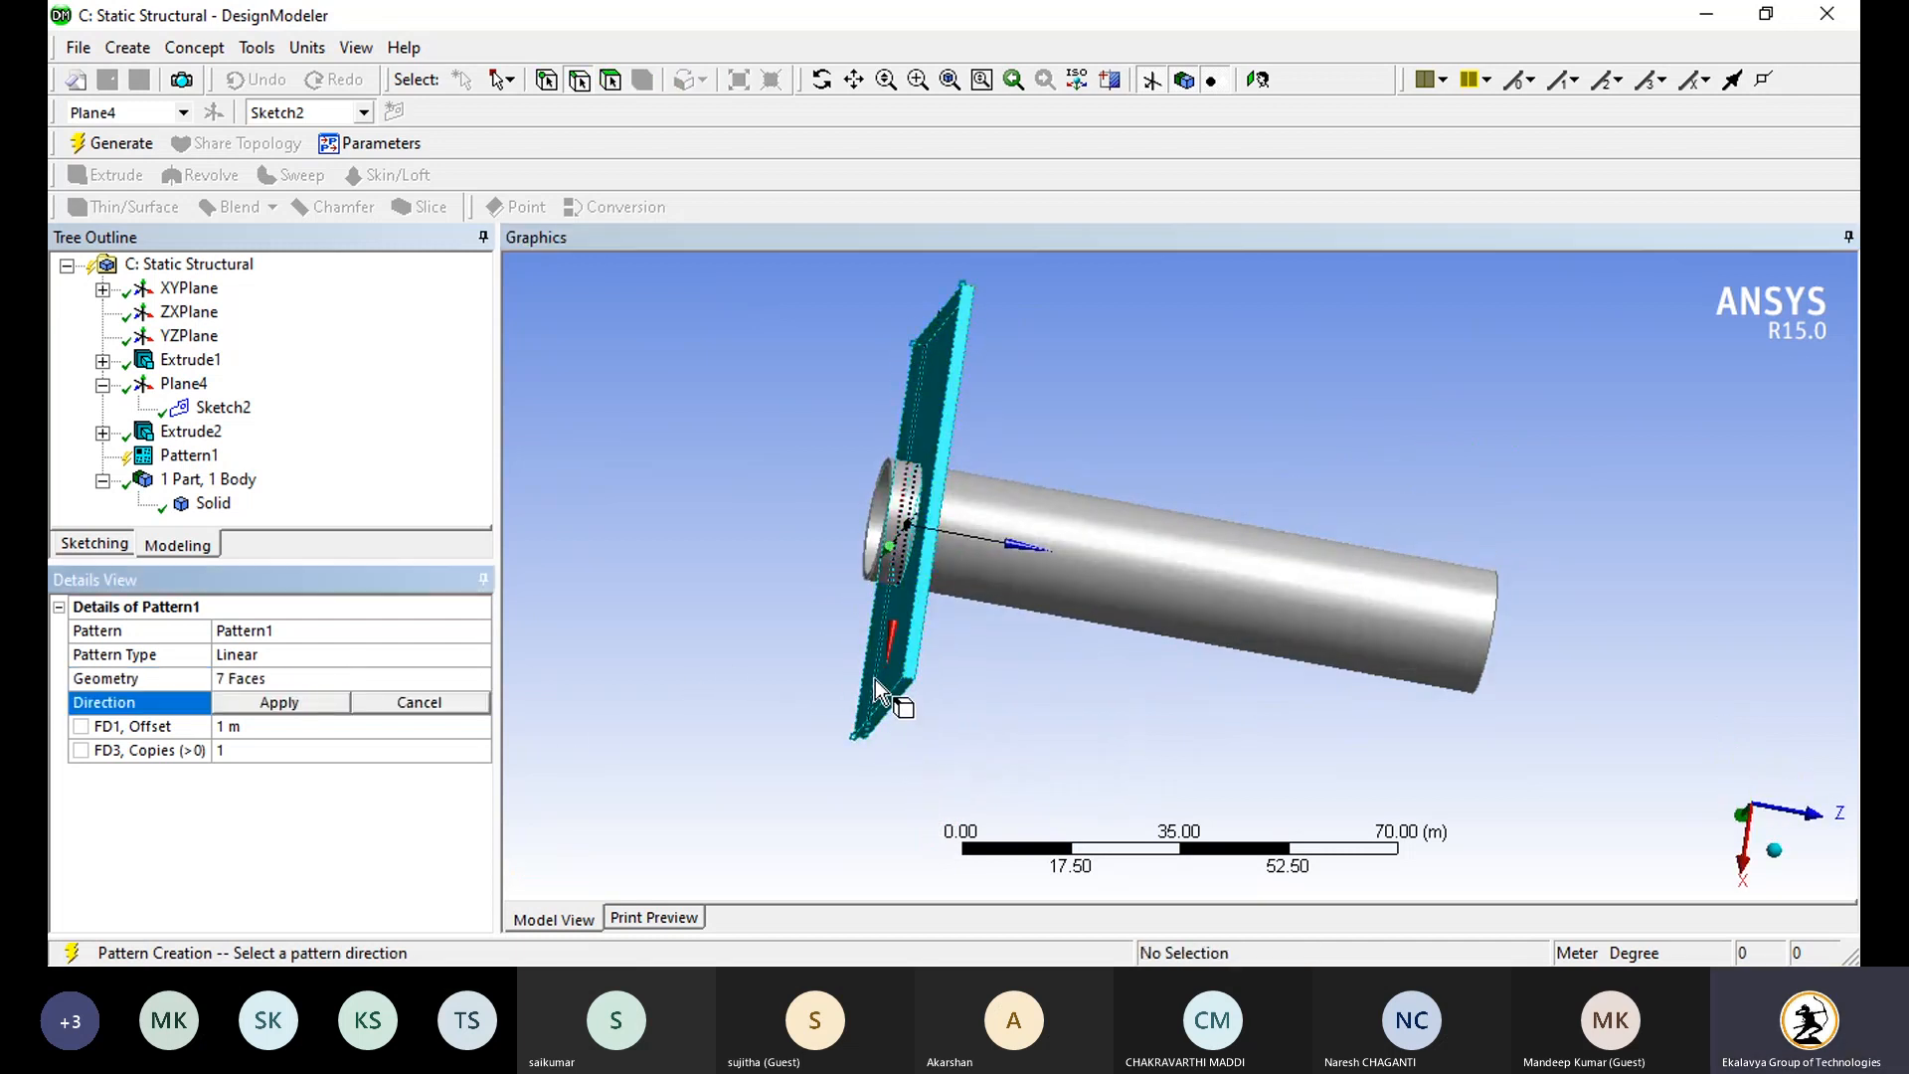
middle_click_drag(875, 678, 909, 571)
scroll(910, 571, "up", 6)
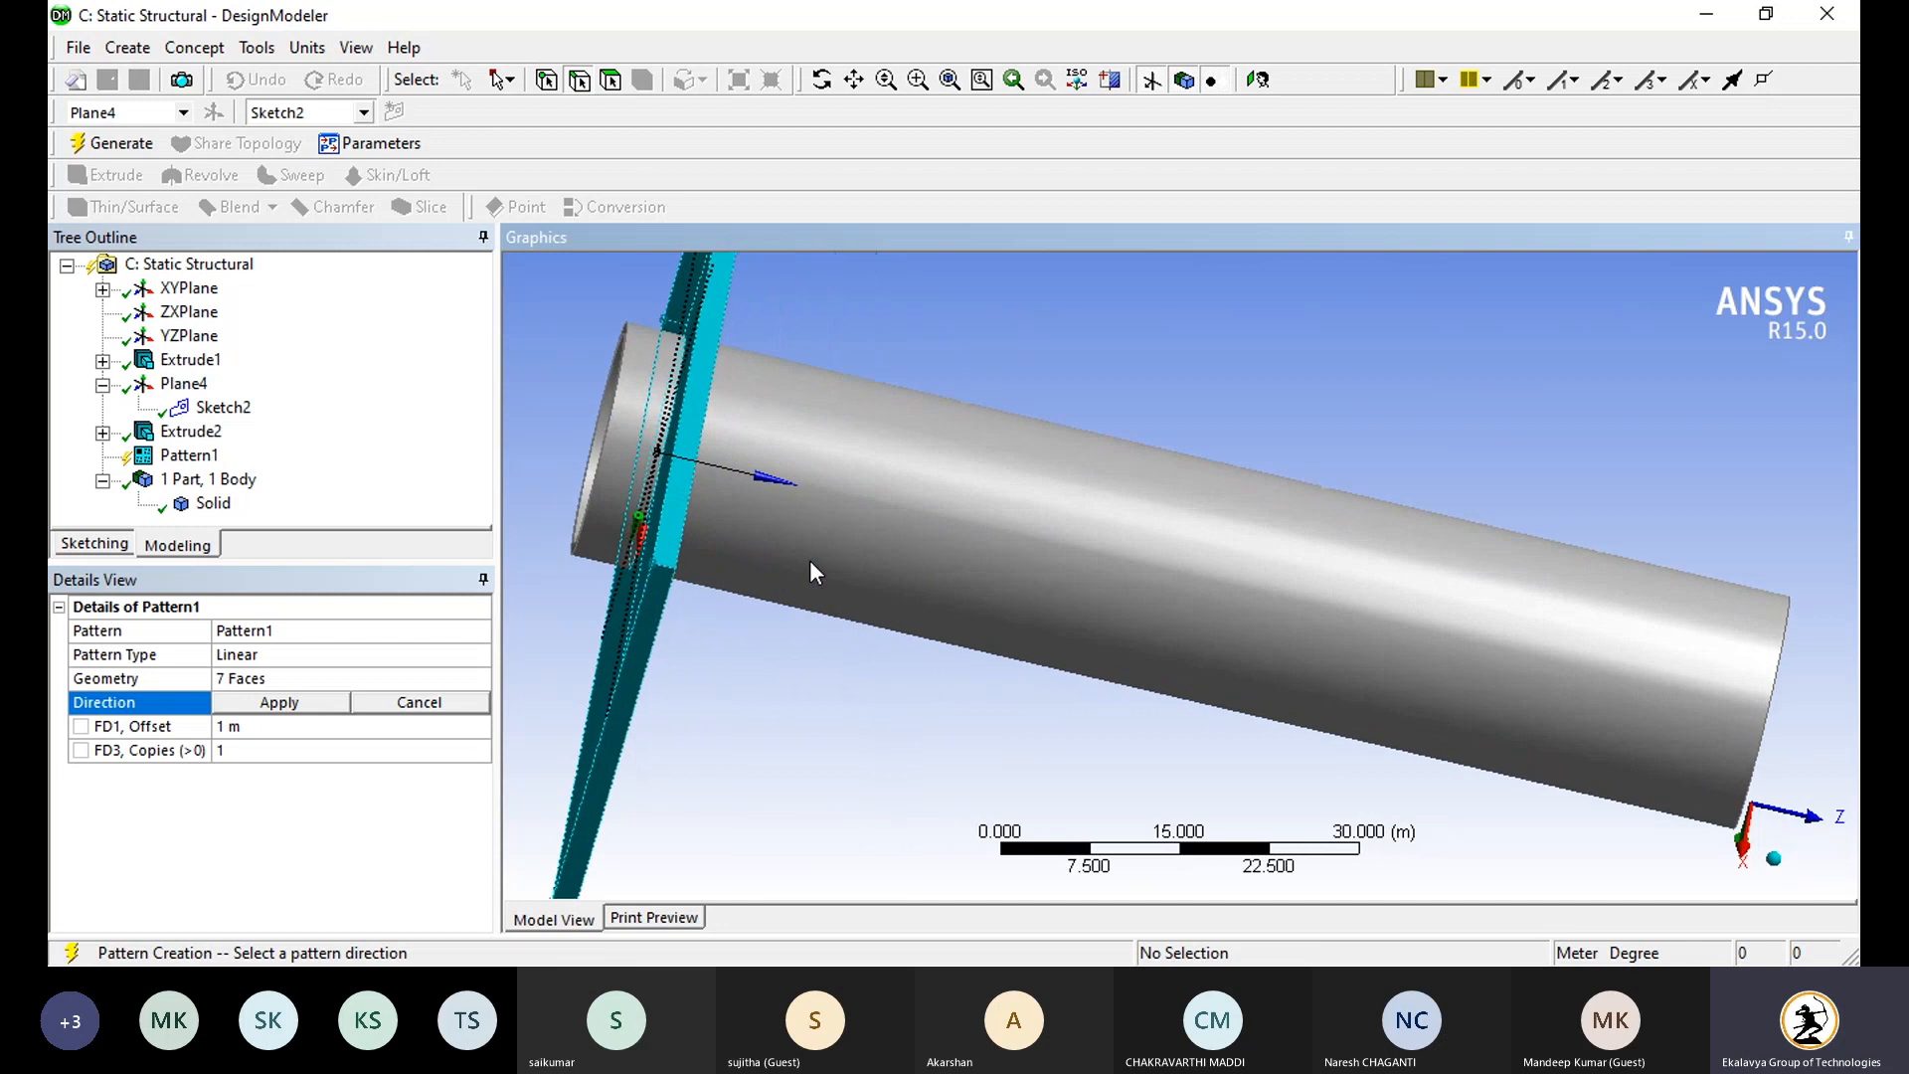
left_click(665, 564)
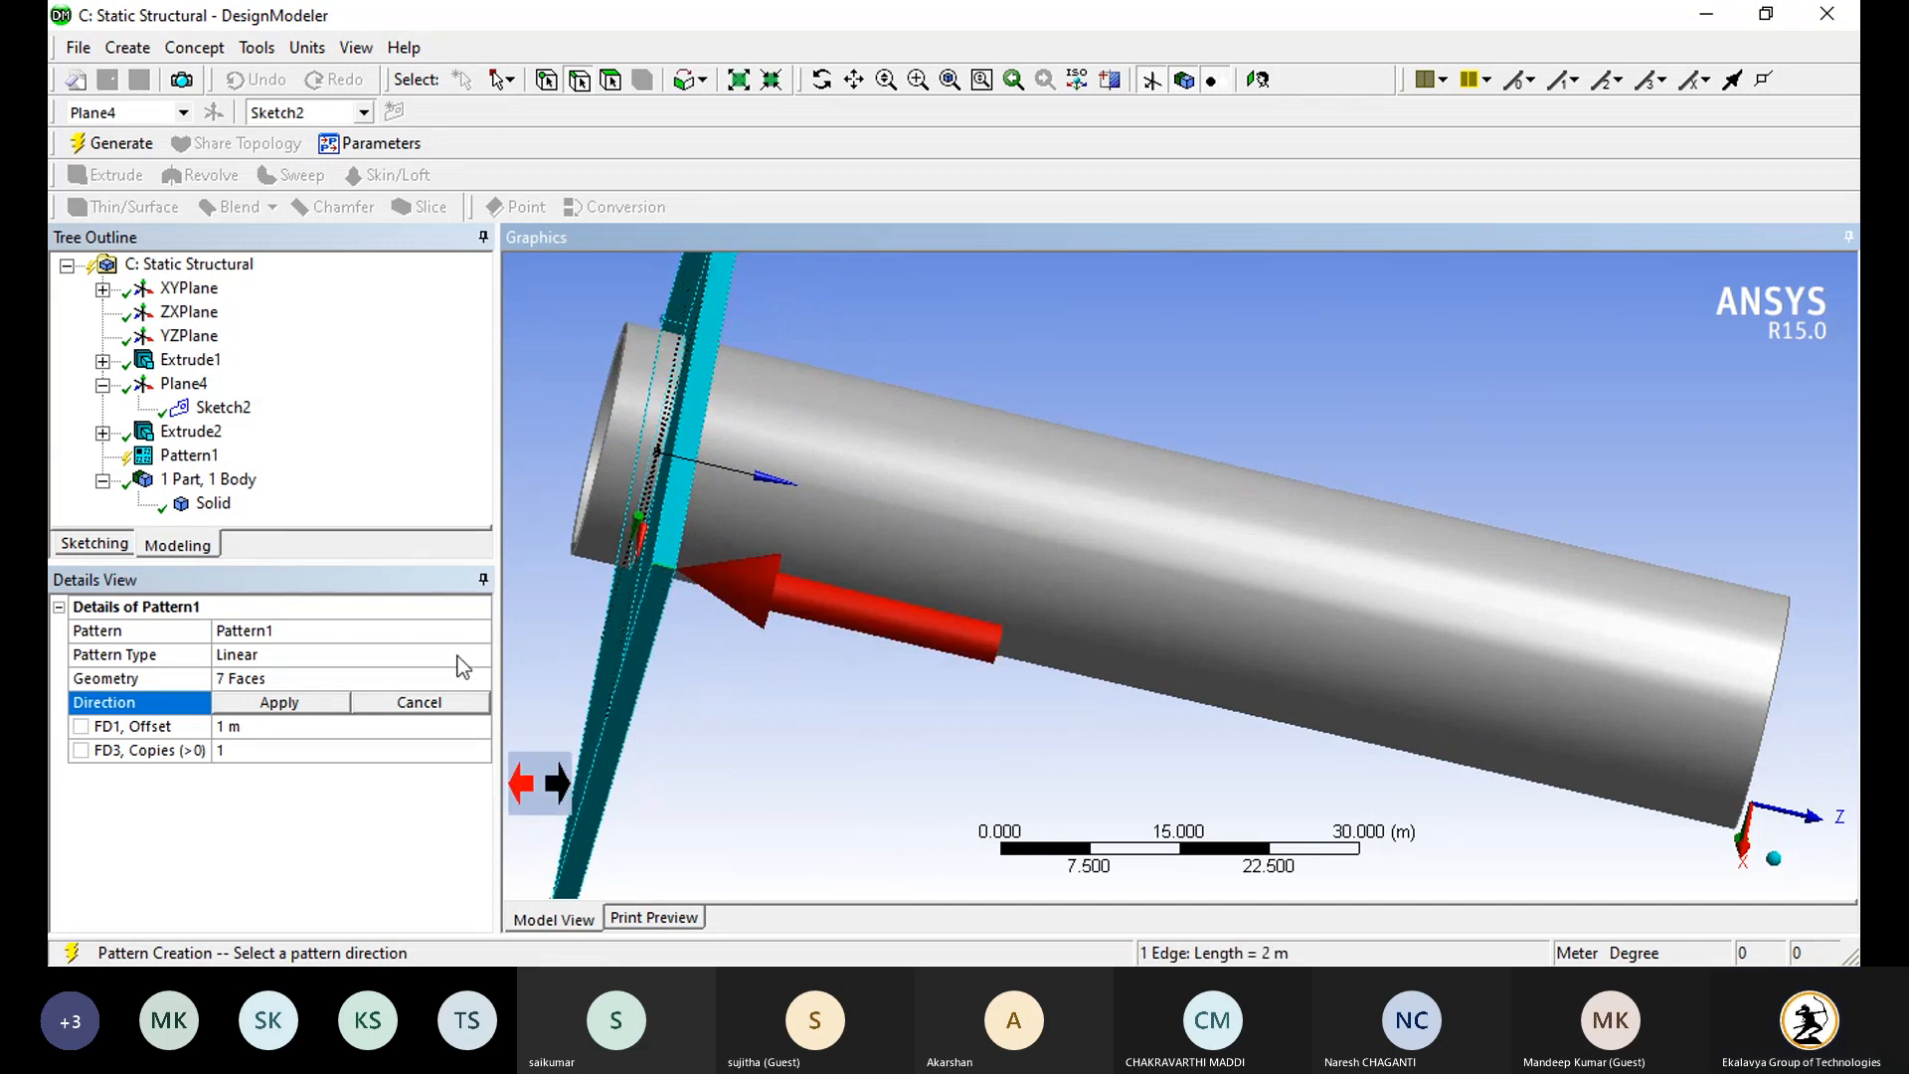
left_click(522, 786)
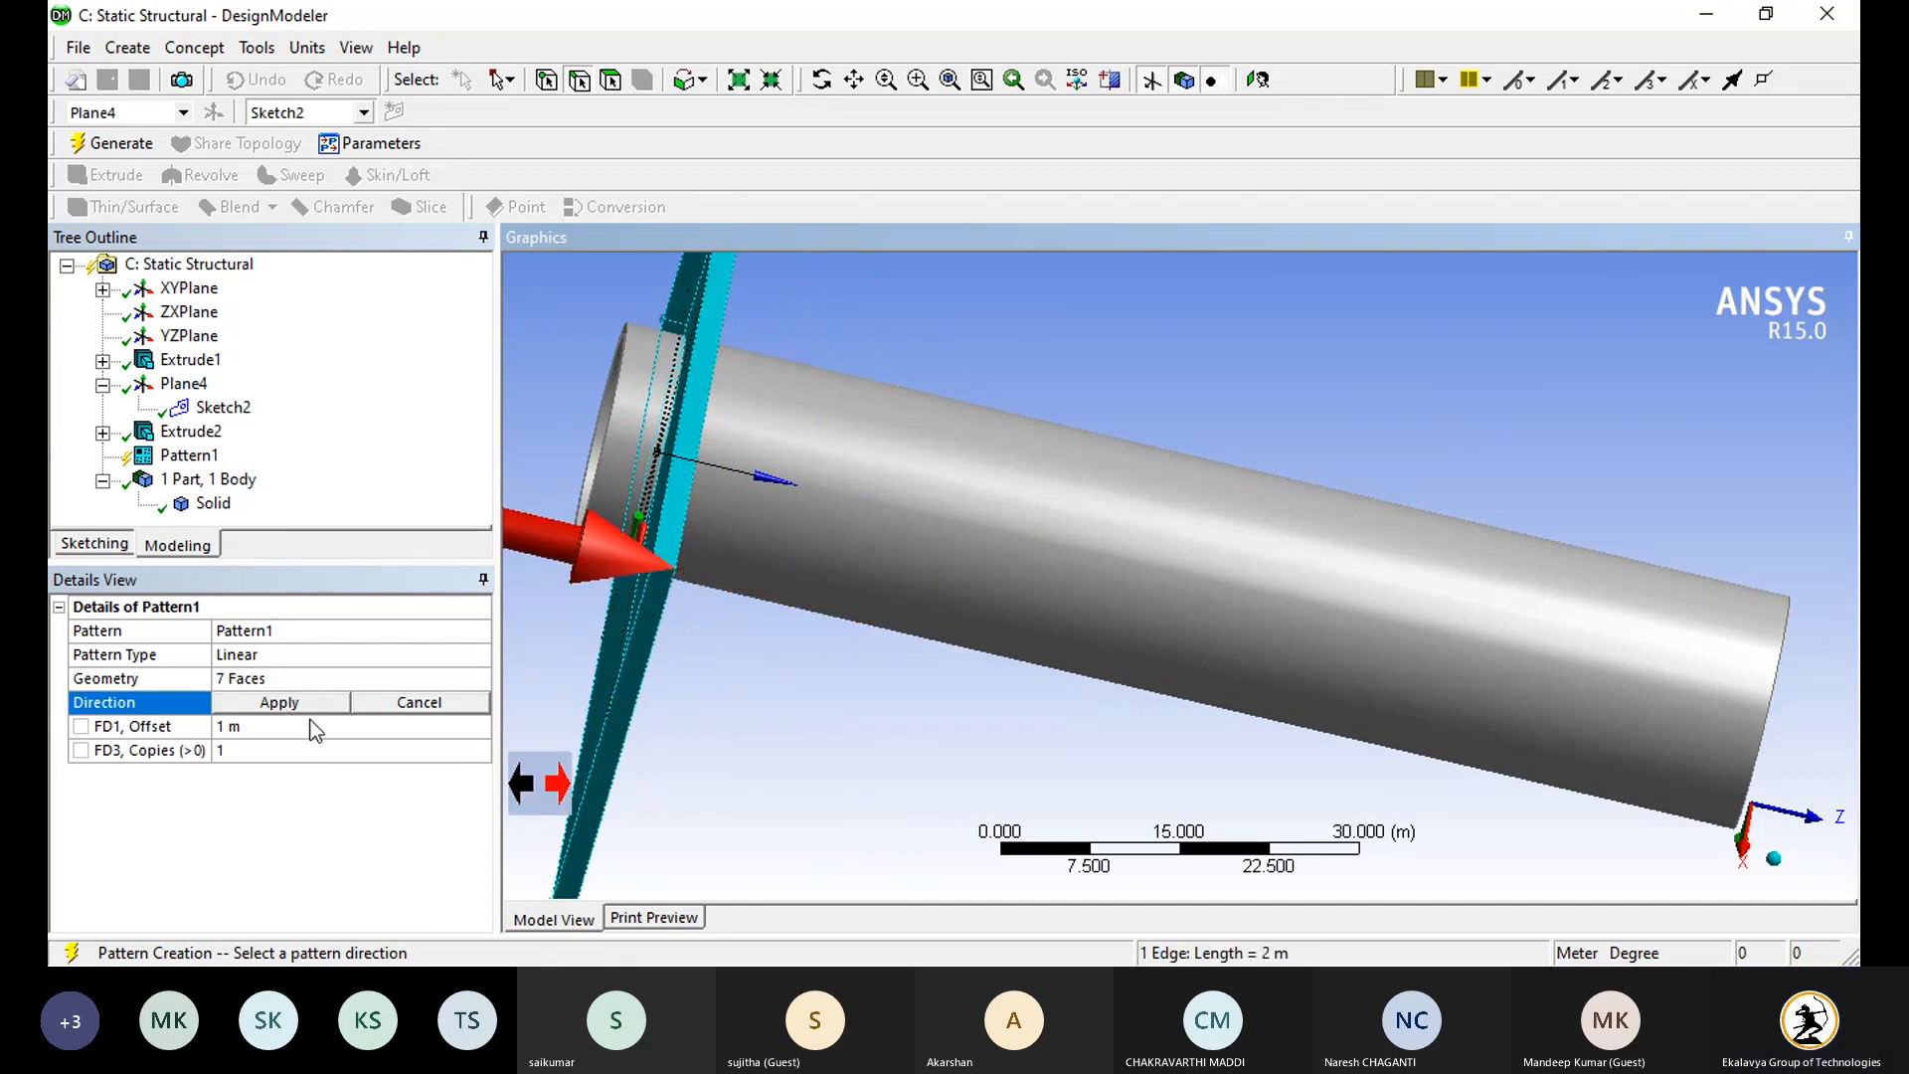
left_click(291, 703)
Step: Set the pattern offset to 3 m with 5 copies and generate it
left_click(266, 730)
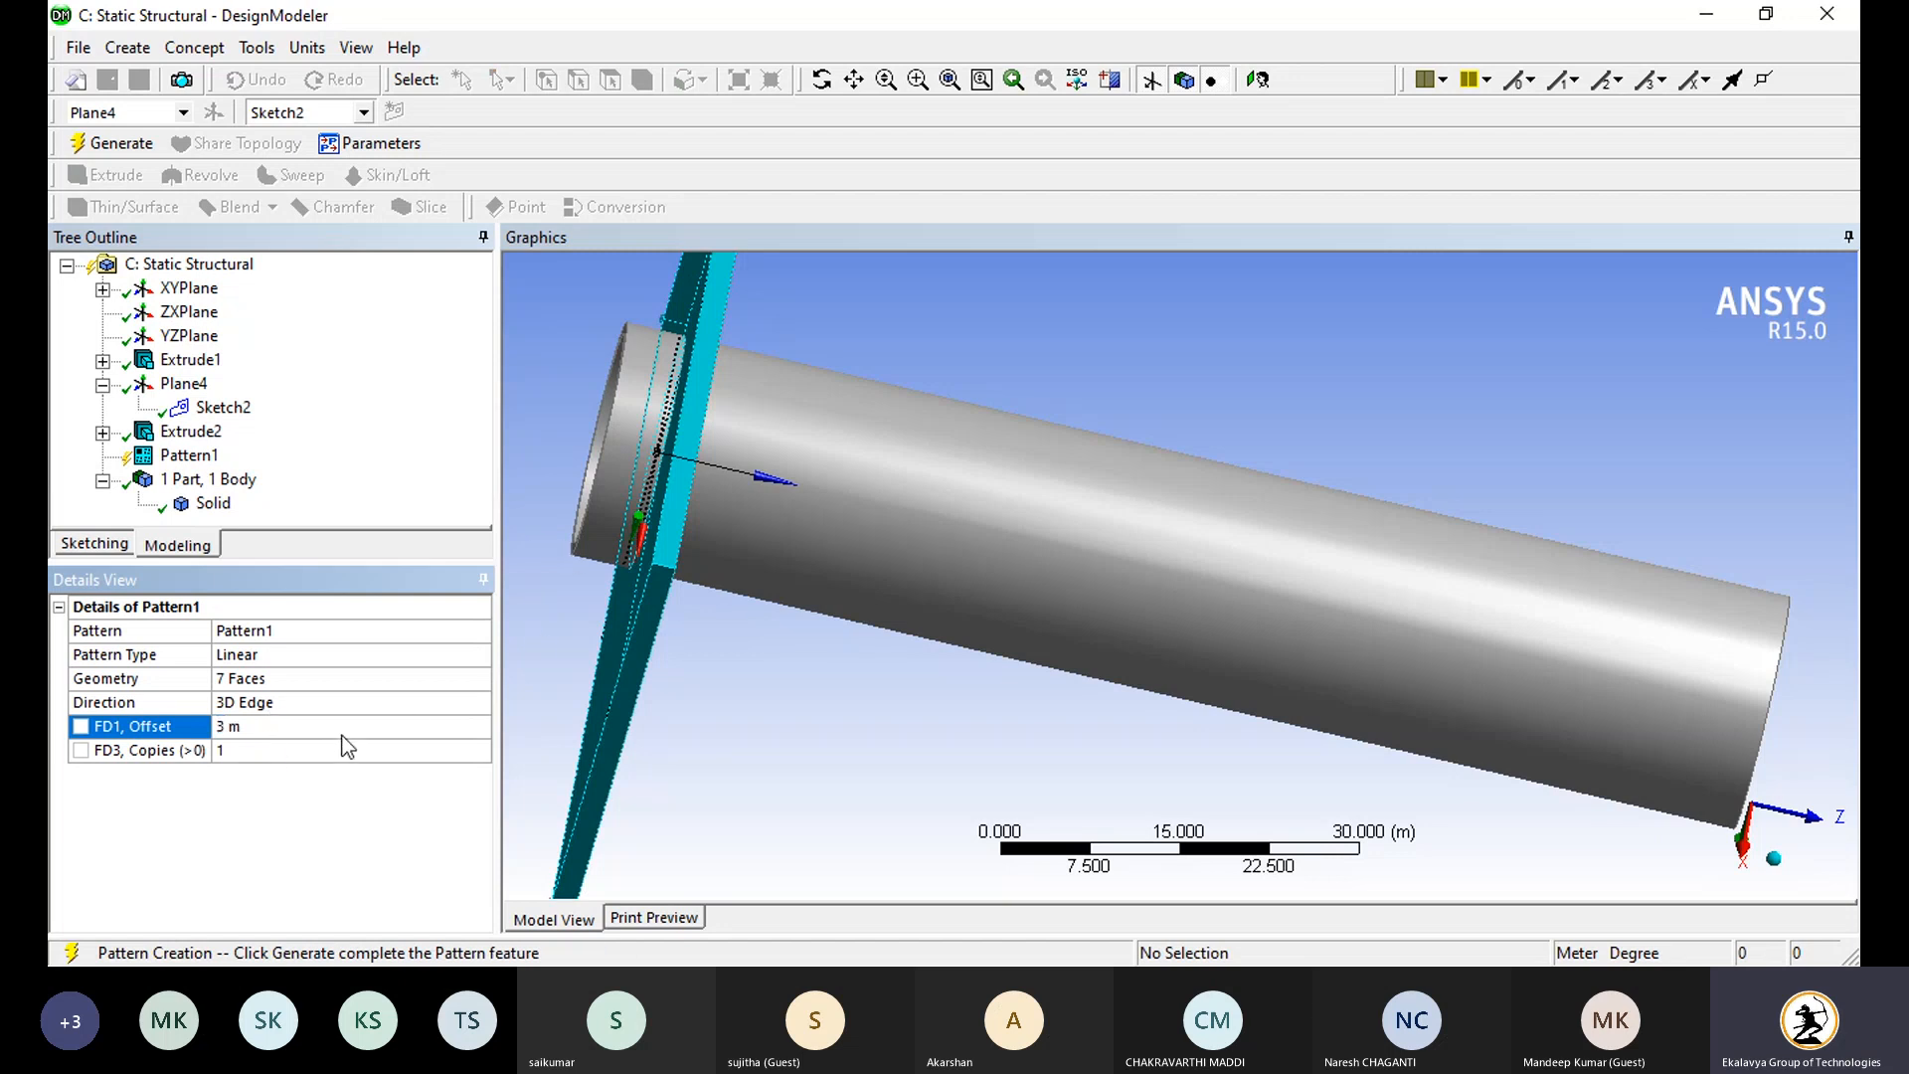
left_click(276, 752)
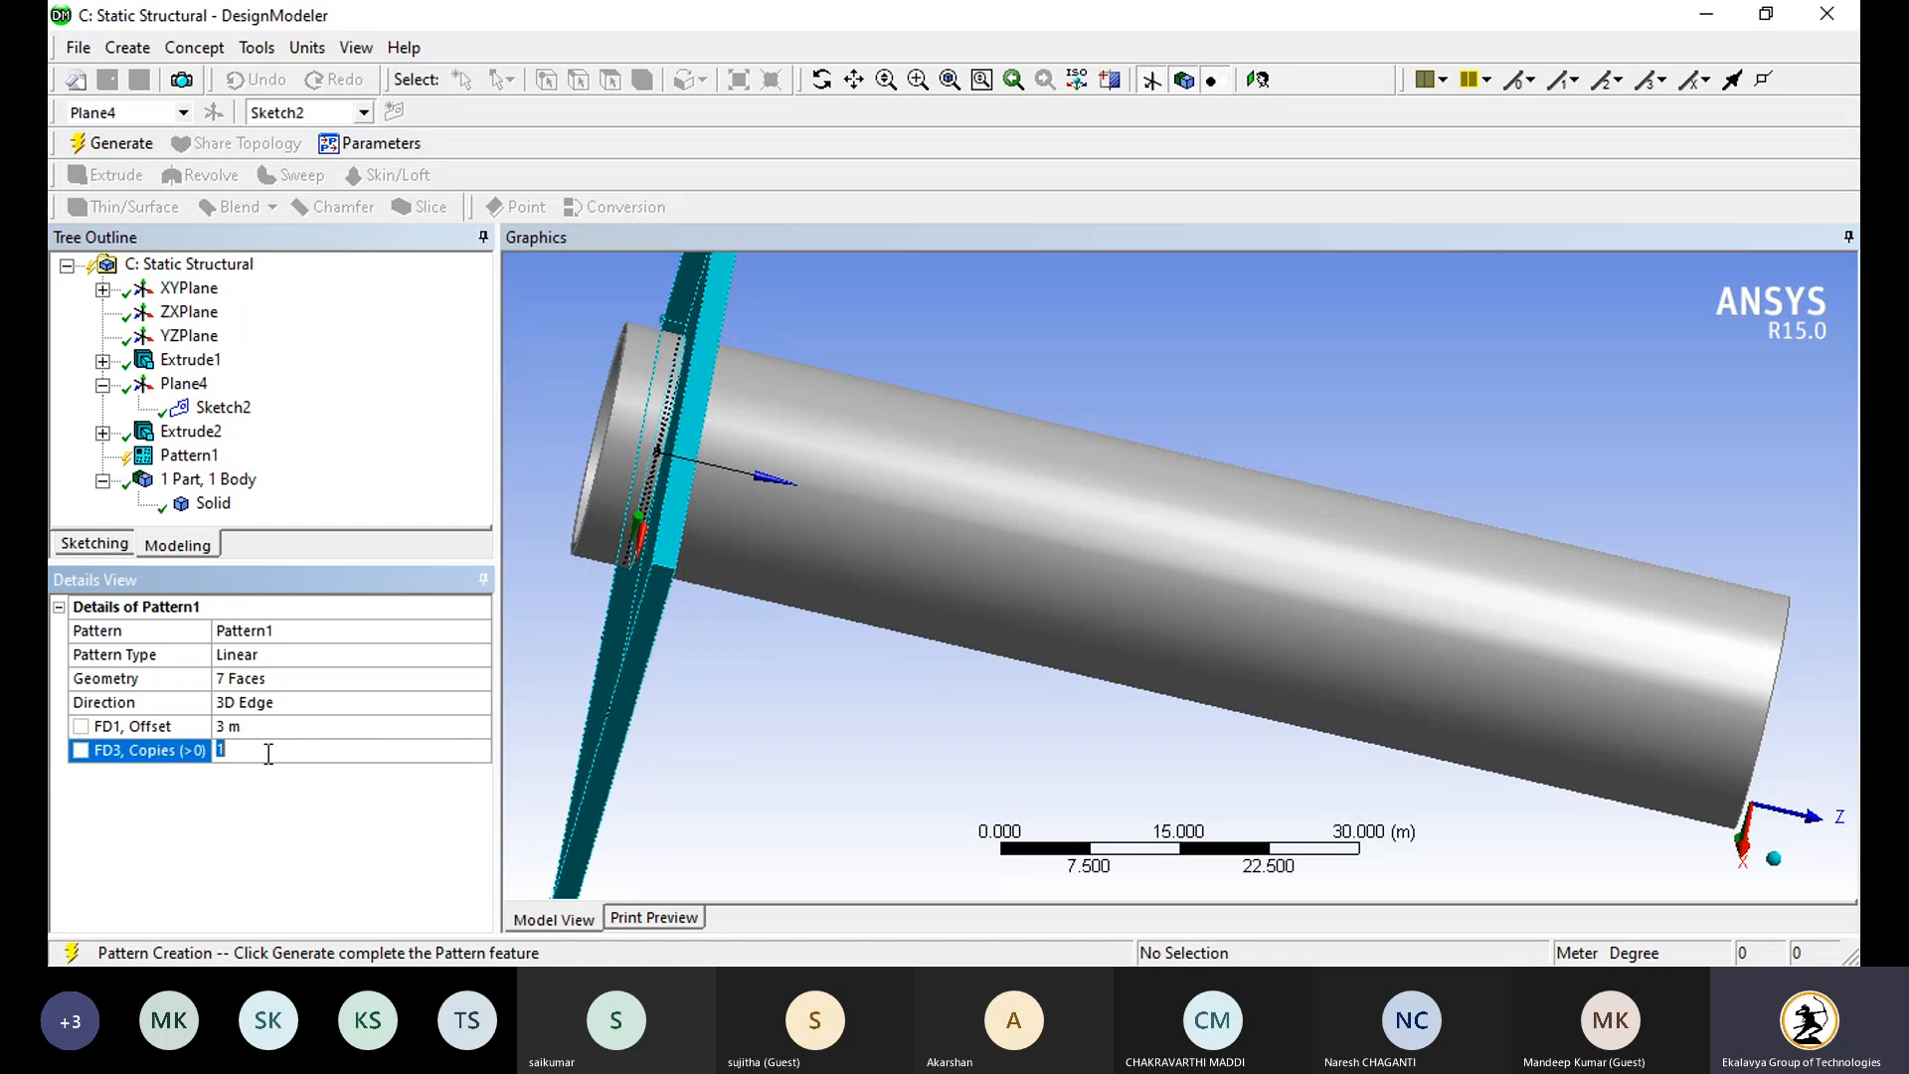
scroll(1059, 360, "down", 3)
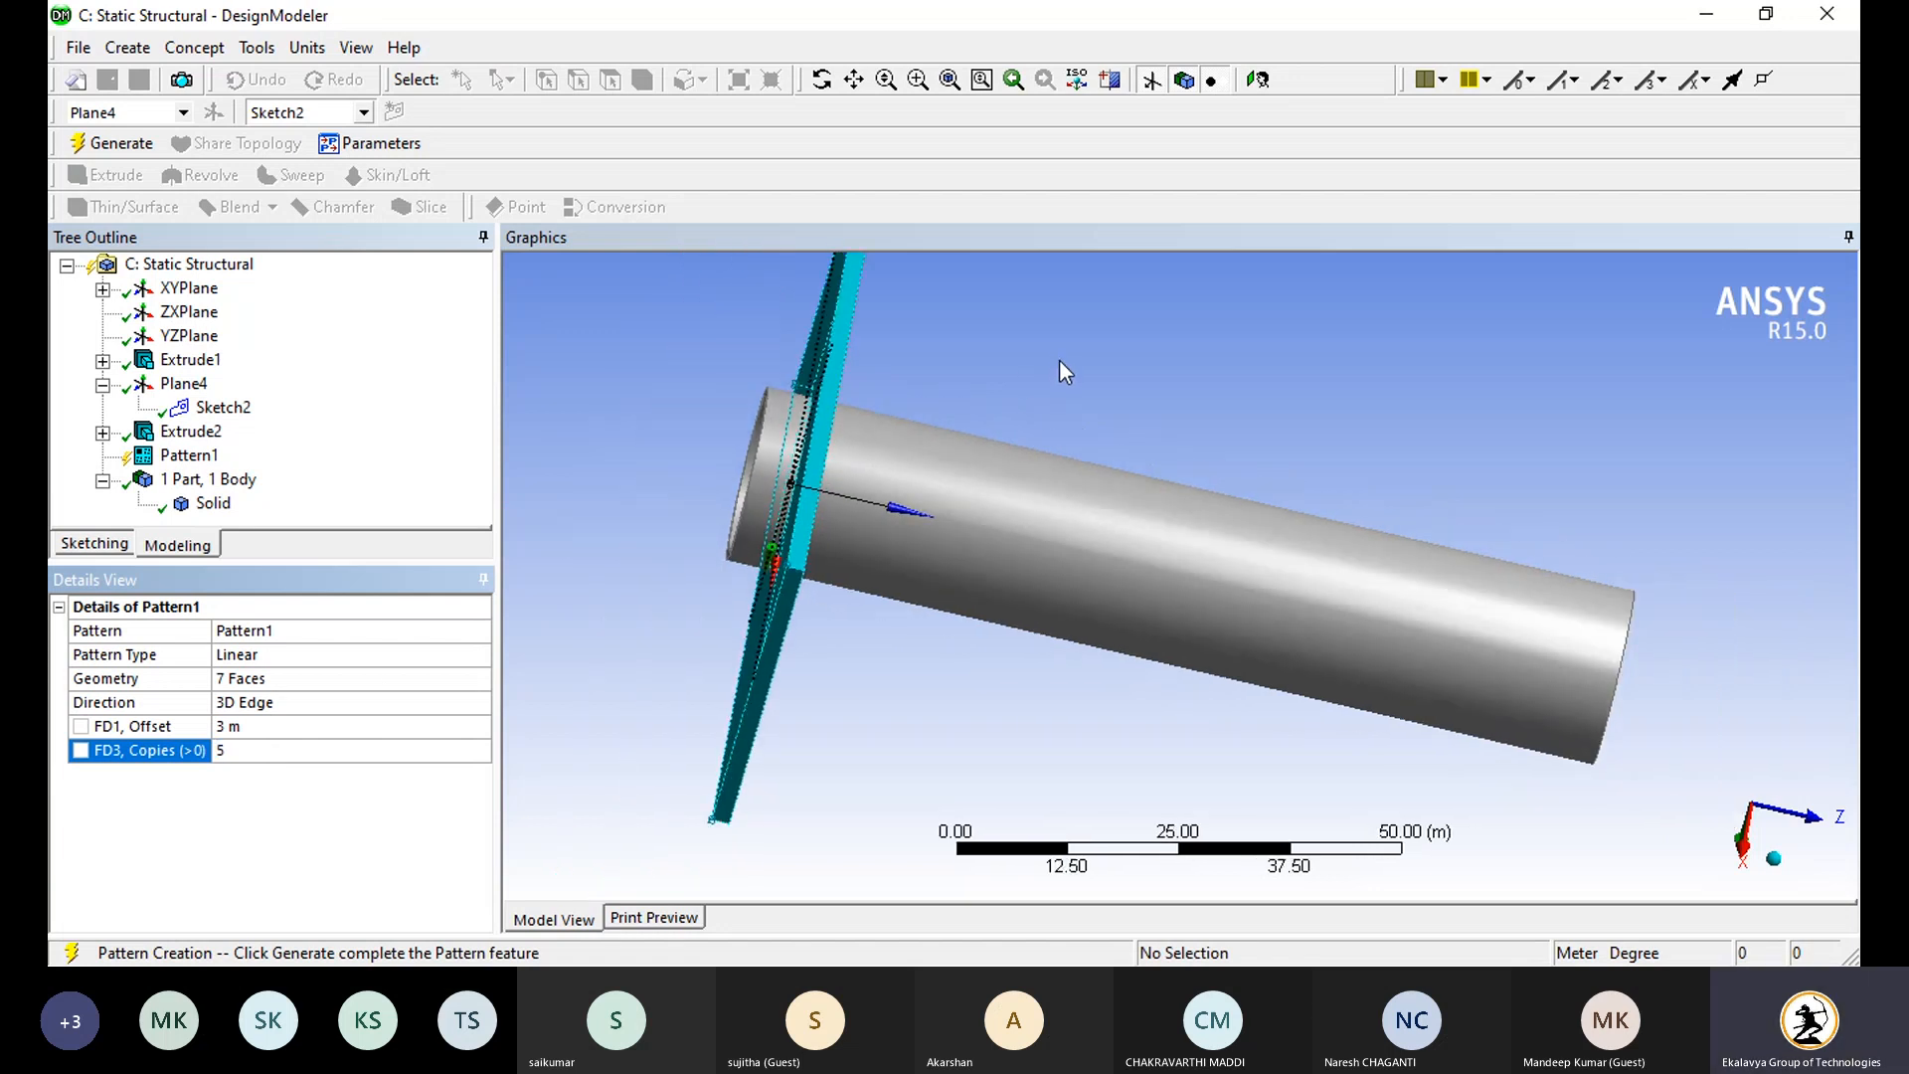
left_click(132, 144)
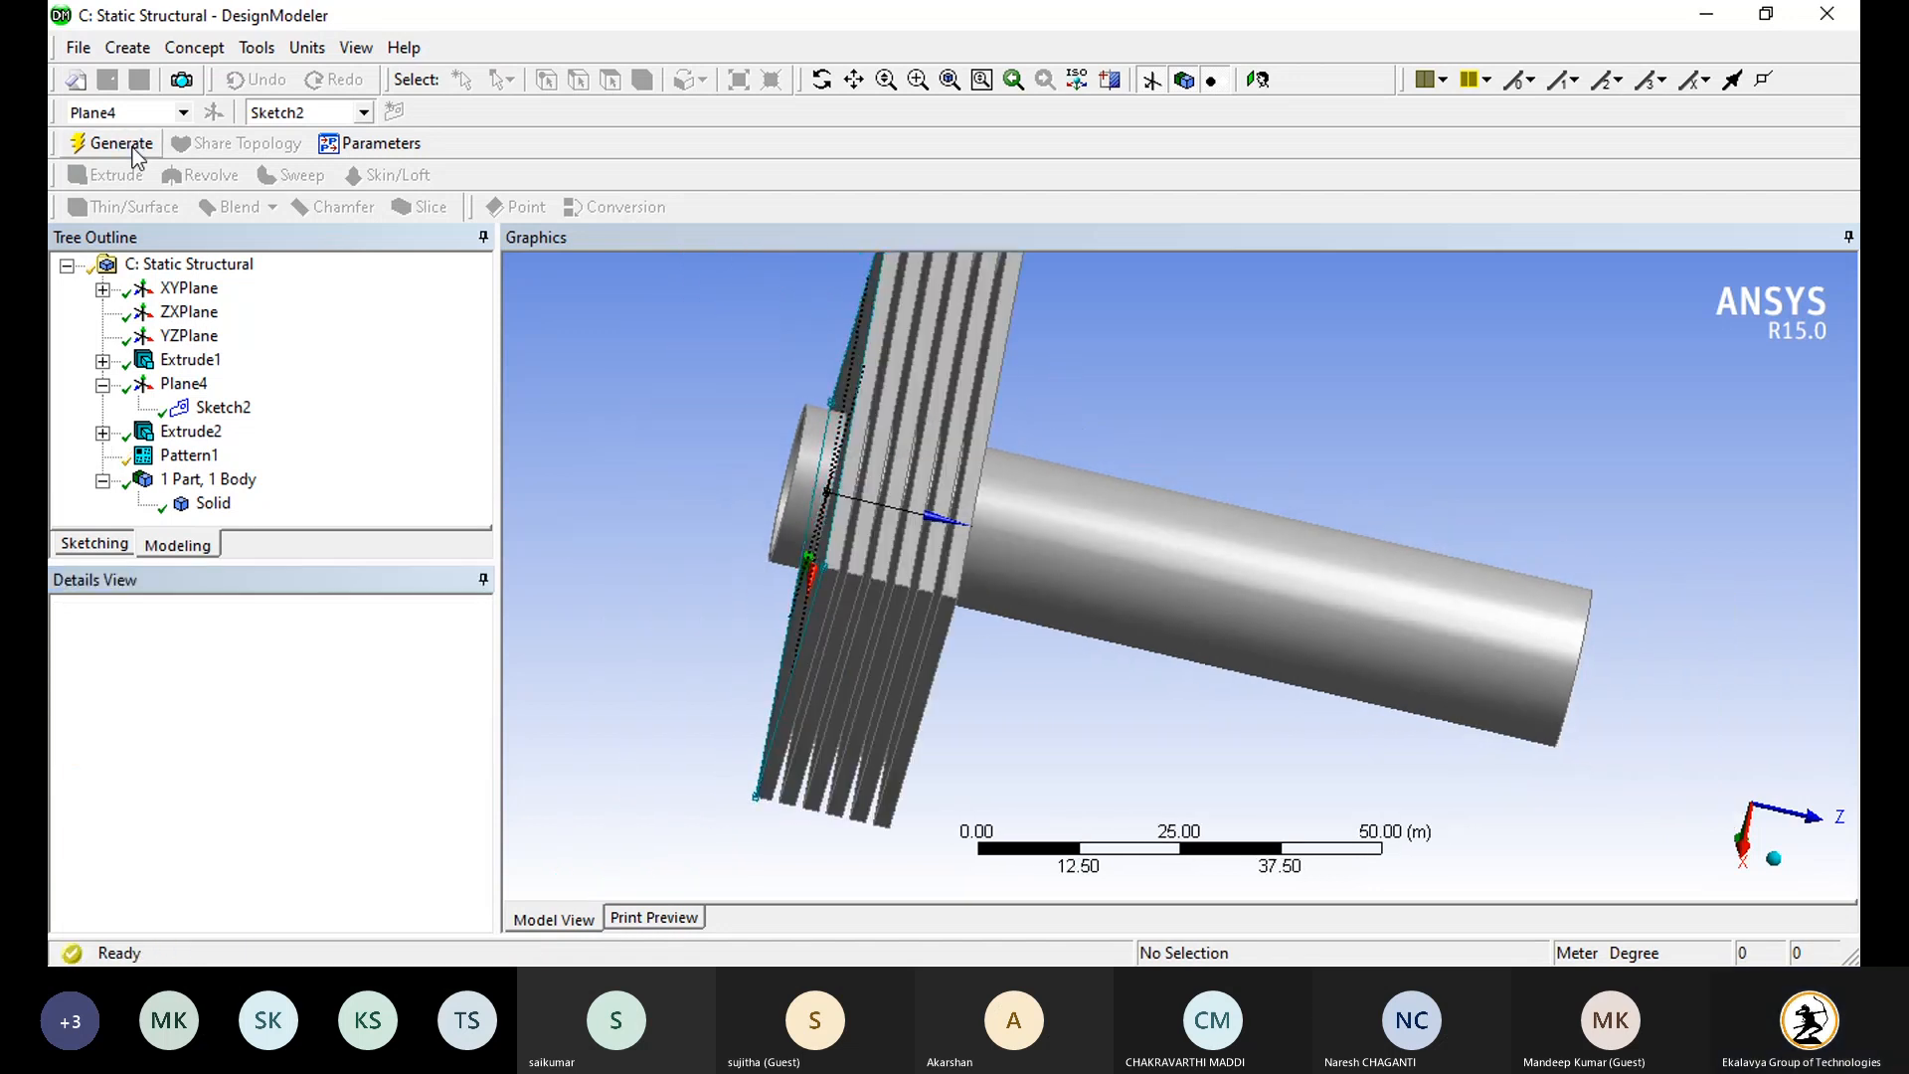
scroll(1086, 704, "down", 1)
scroll(1086, 704, "down", 1)
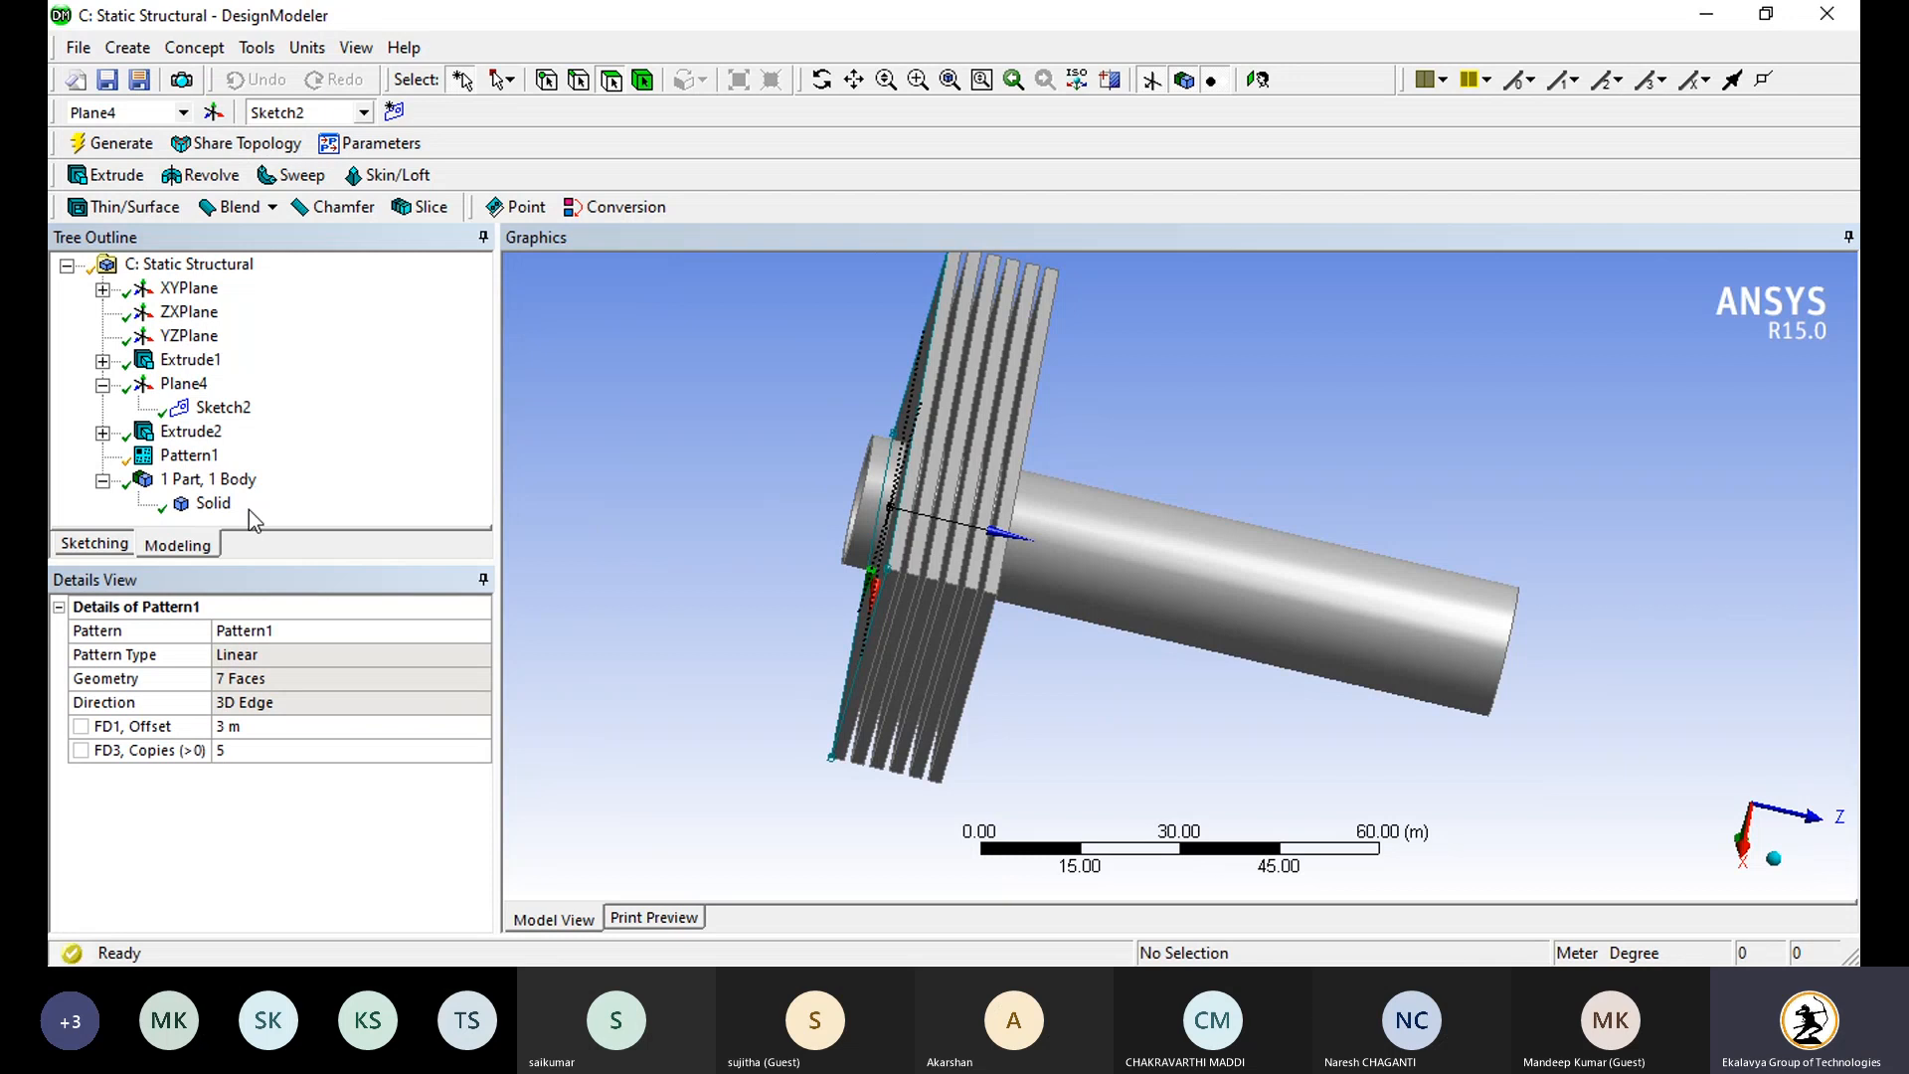
Step: Change the pattern to a 5 m offset and 10 copies, regenerating the model after each change
left_click(261, 729)
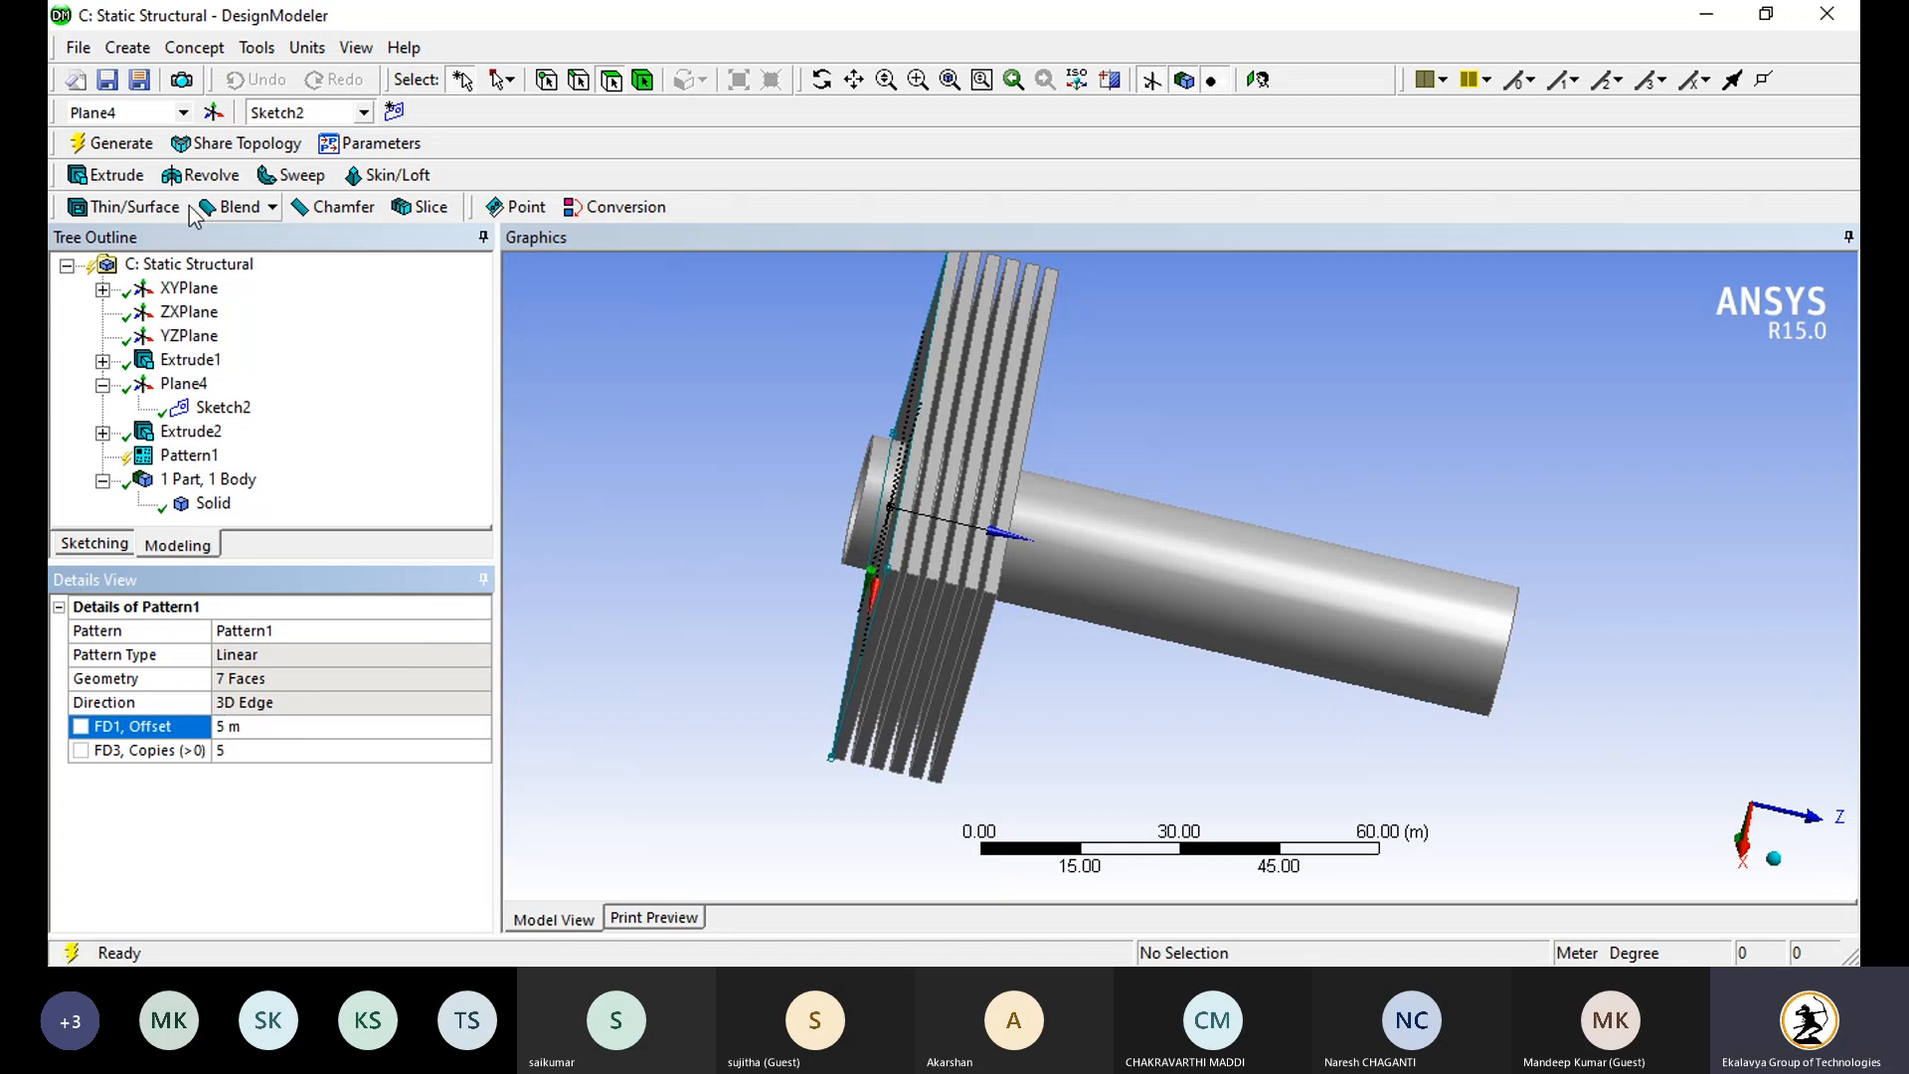
left_click(117, 142)
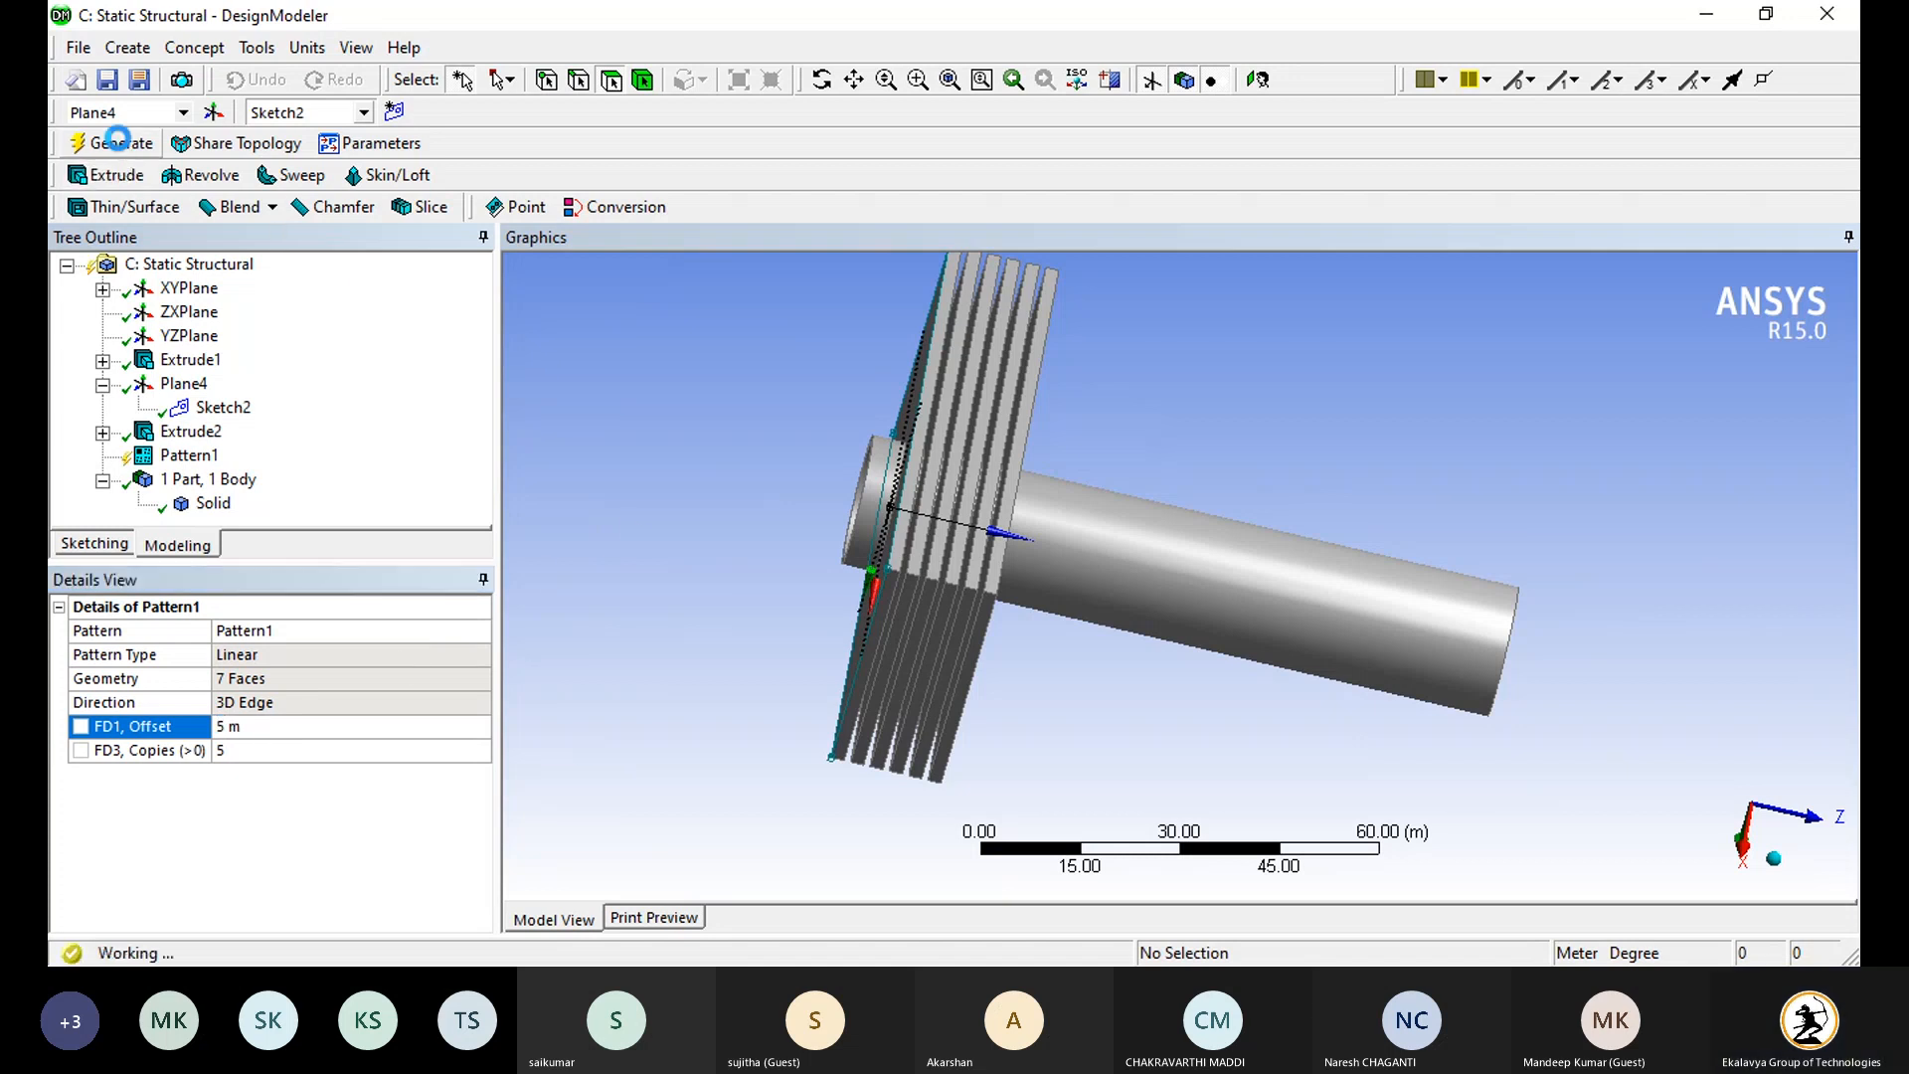
left_click(280, 749)
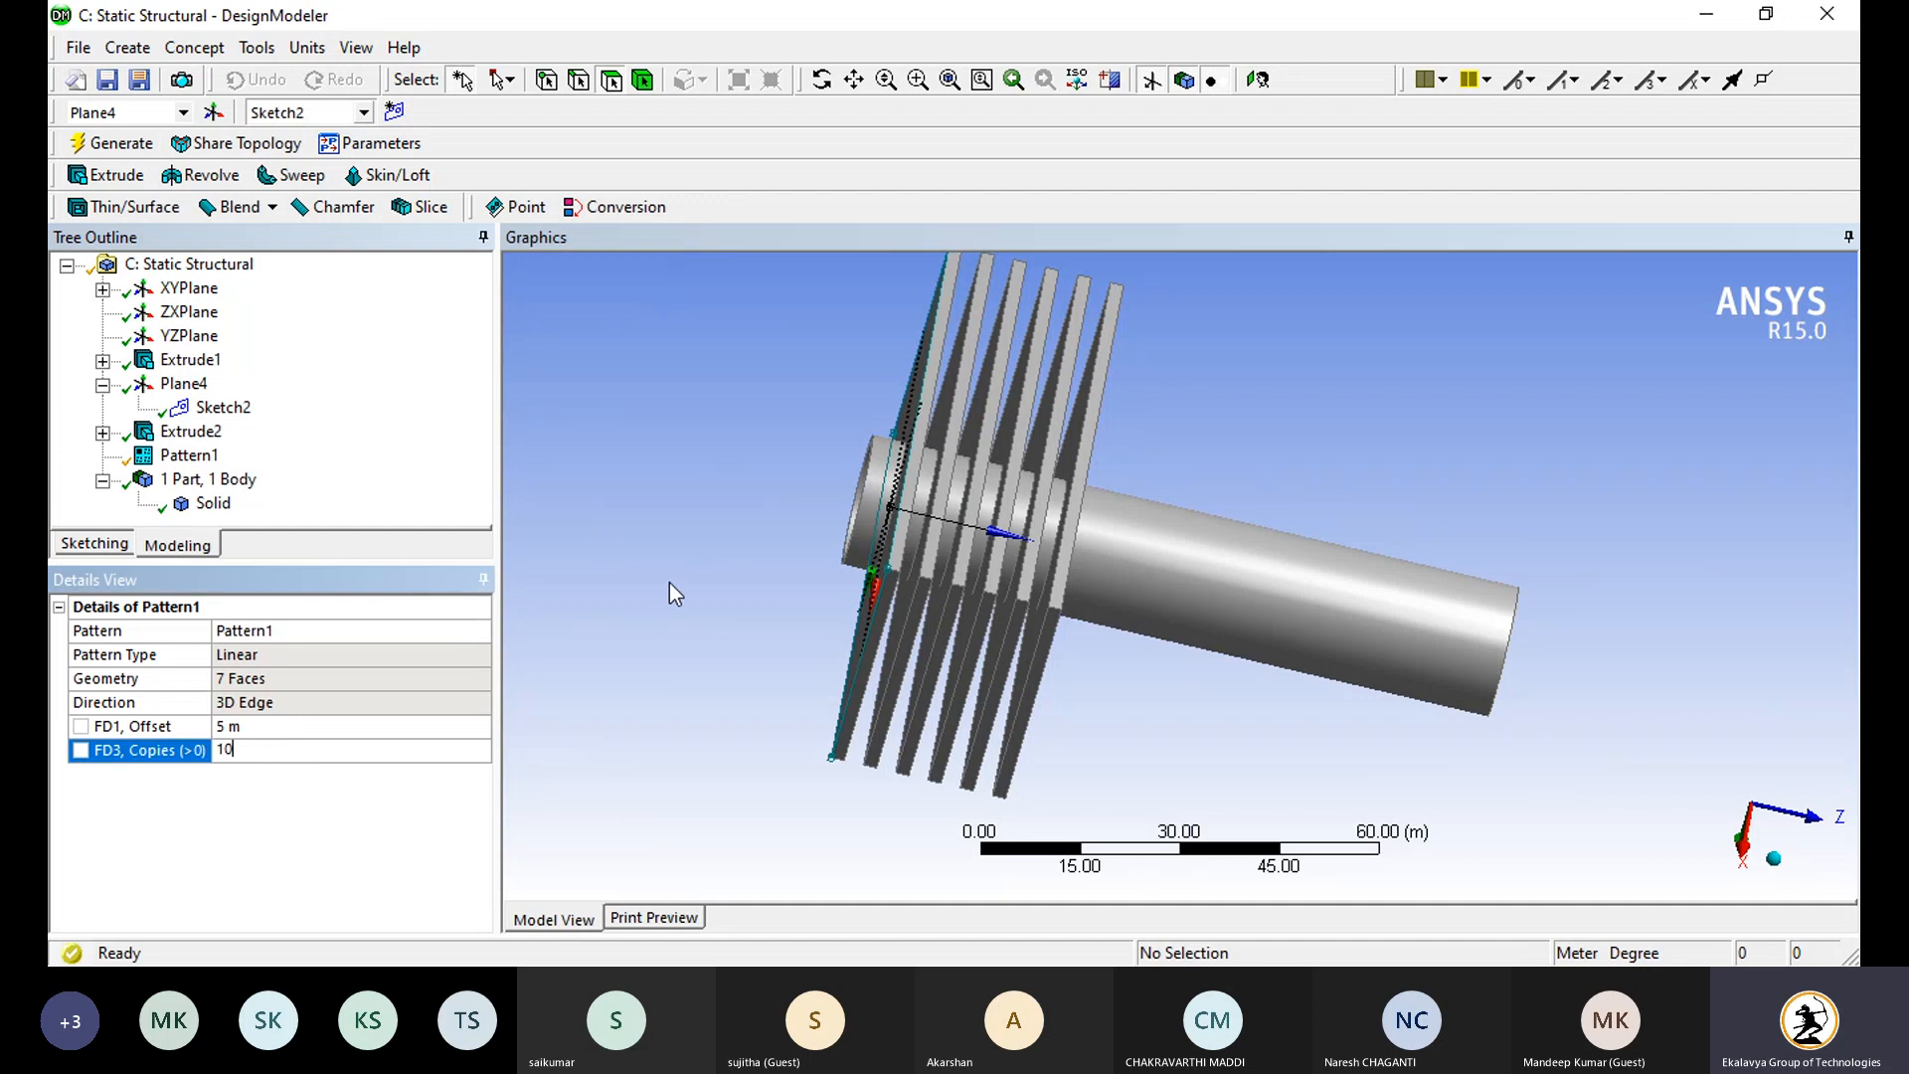
left_click(128, 148)
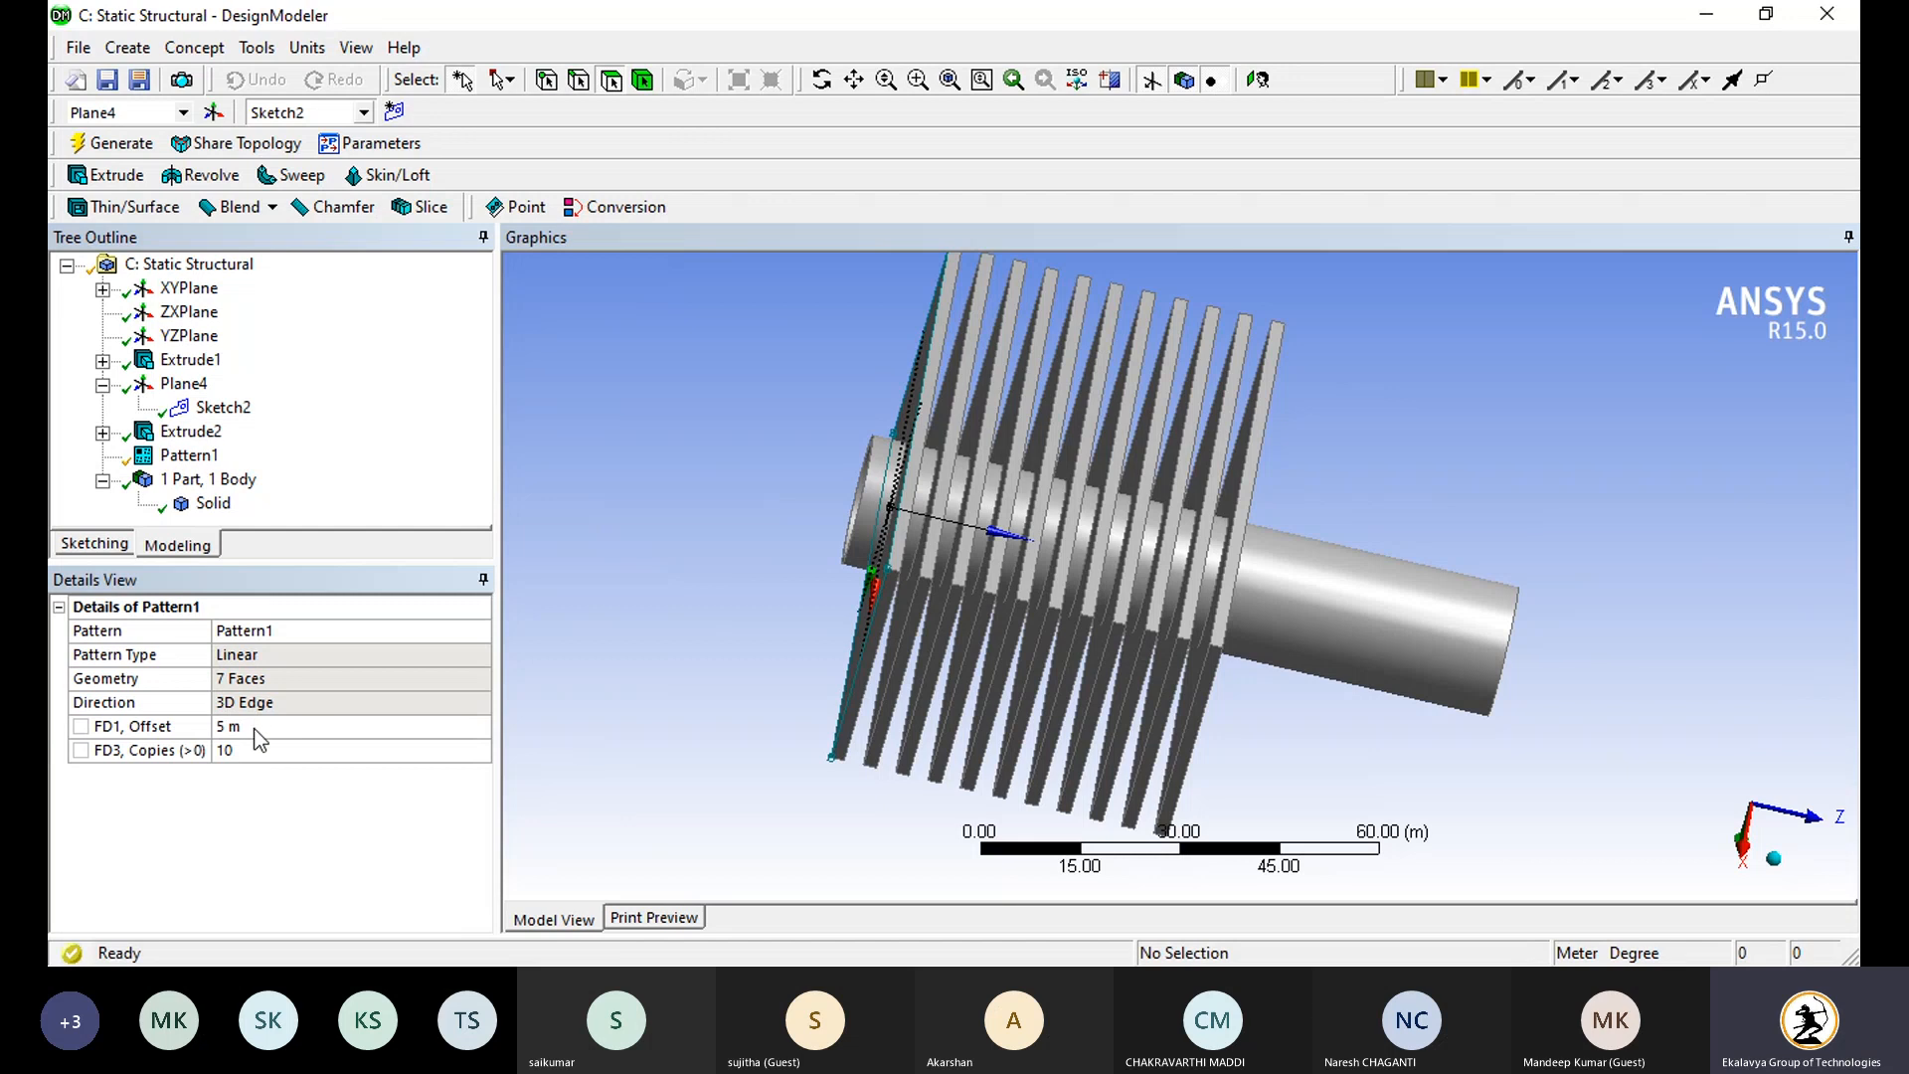
Step: Set the pattern offset to 7.50 m and regenerate the fins
left_click(256, 727)
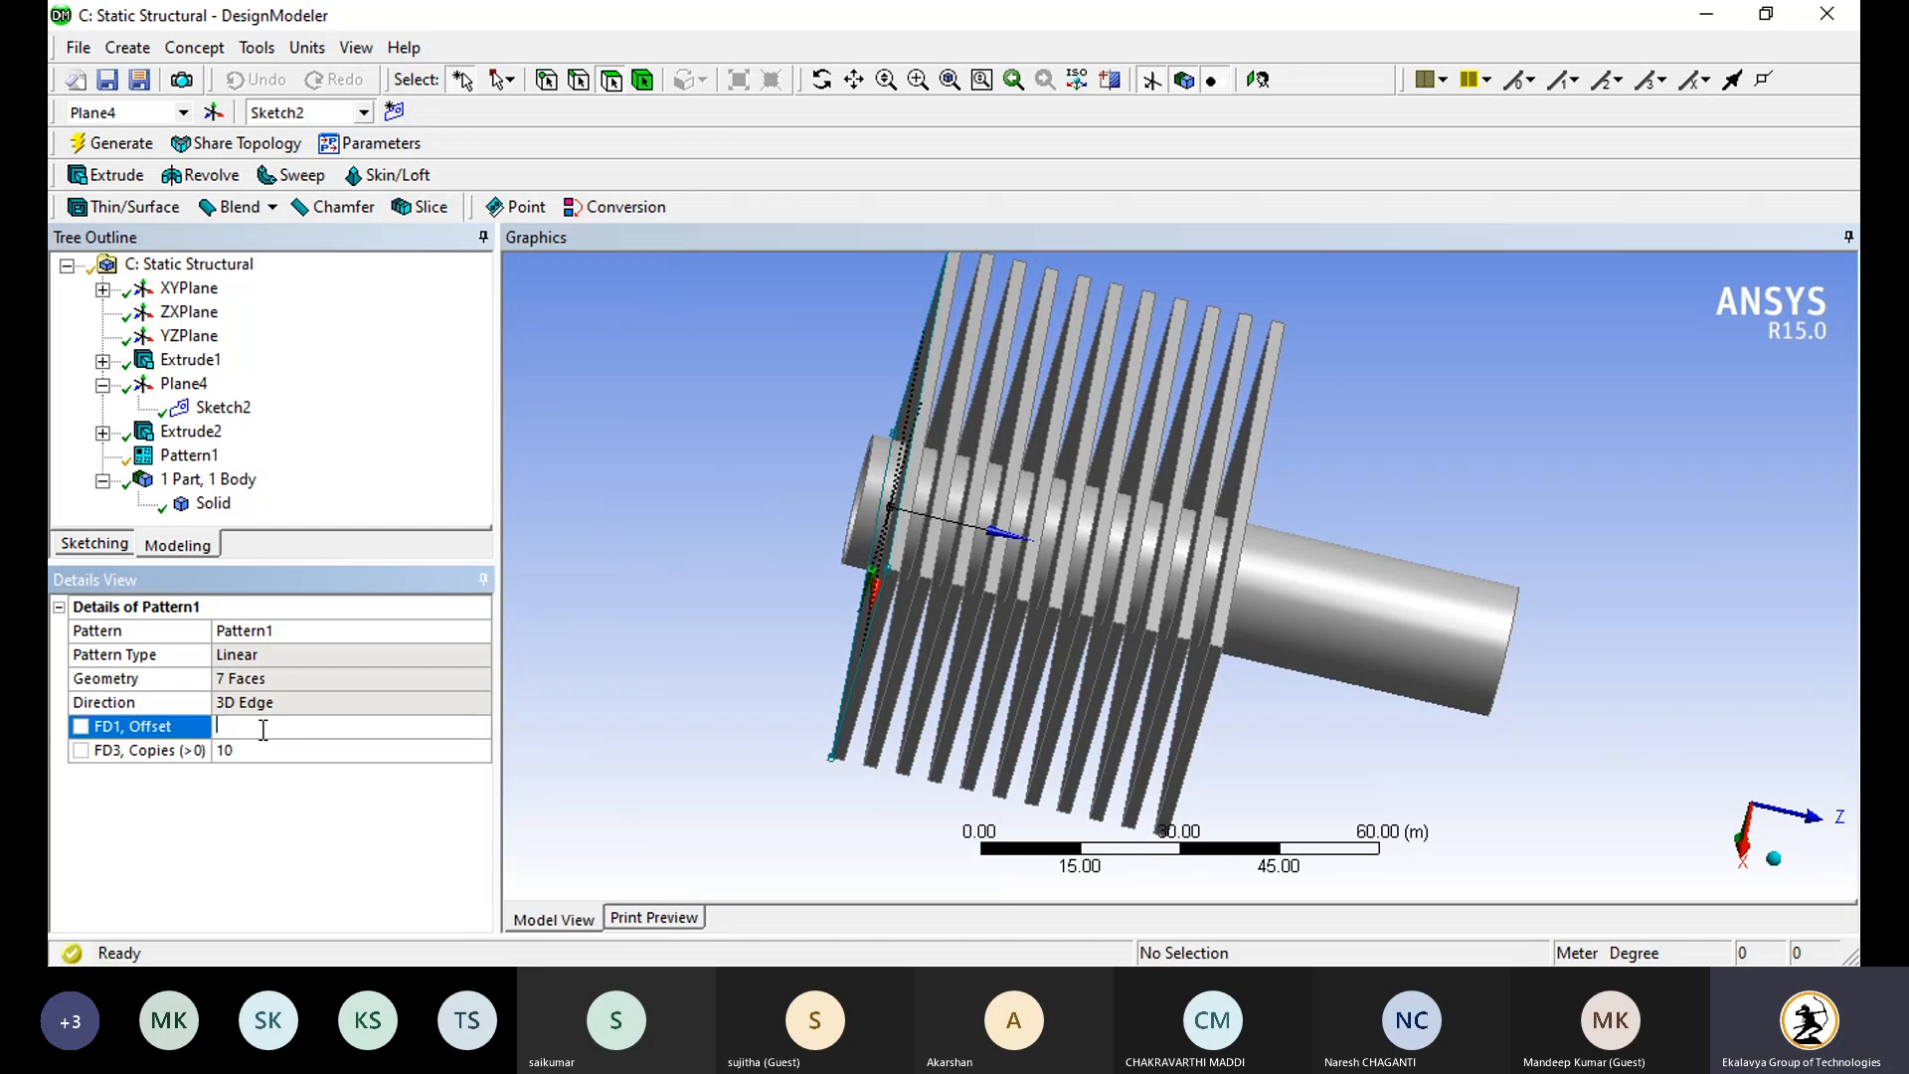
type("7.50")
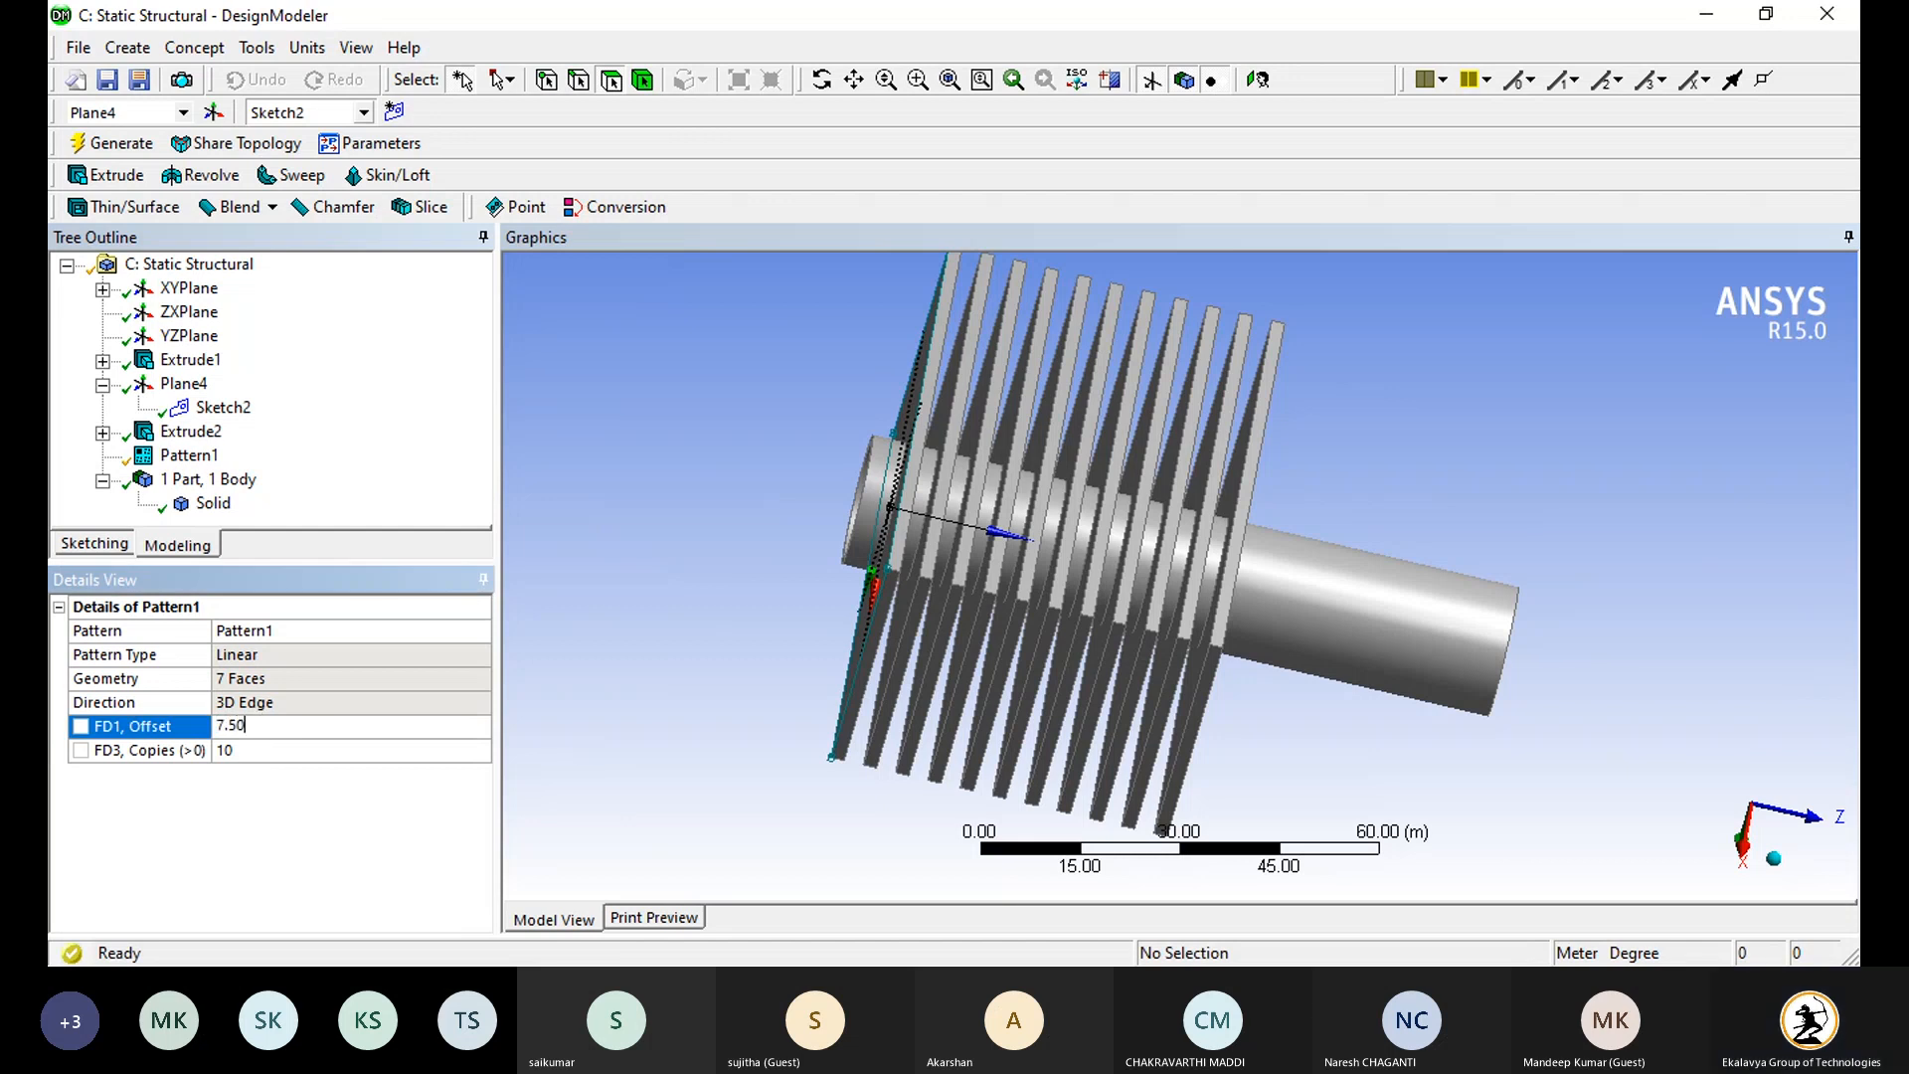
left_click(119, 144)
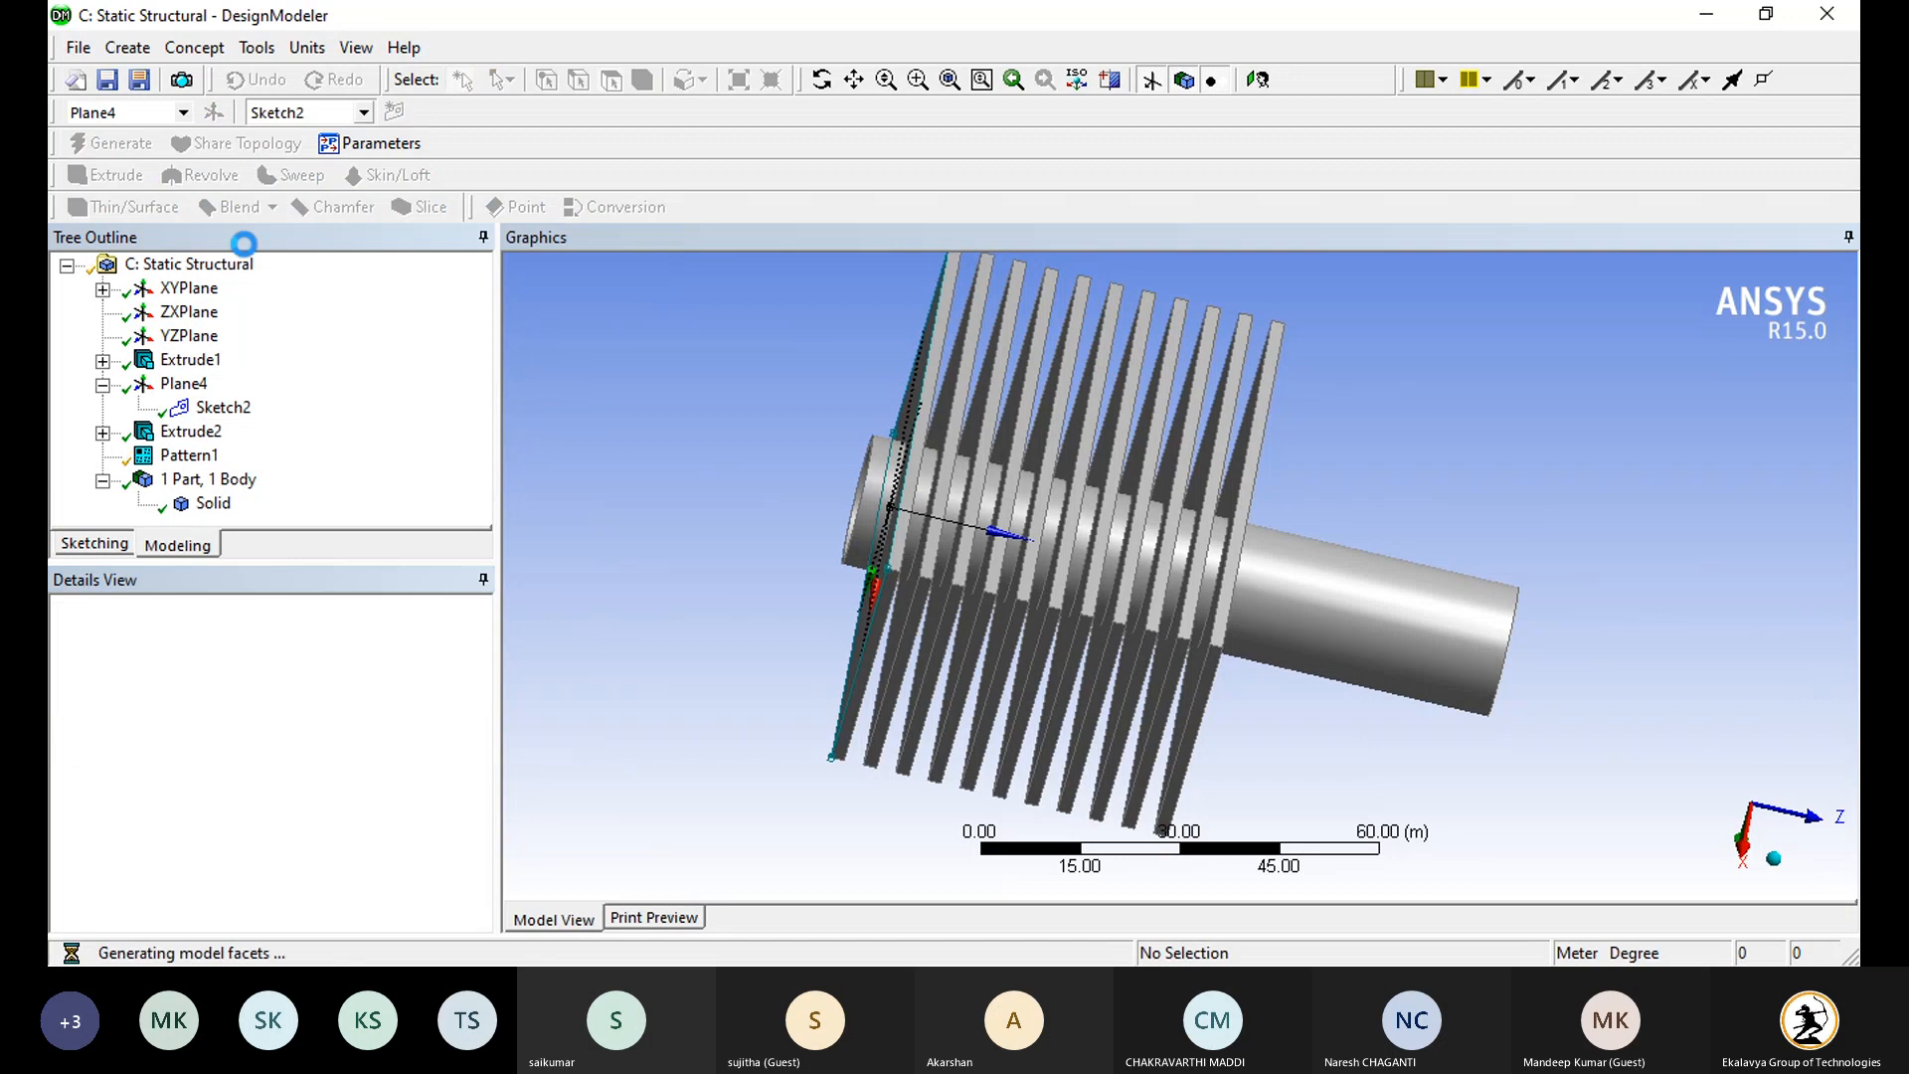
Step: Sketch a closed polyline triangle about 10.3 m wide in the fin sketch, with its apex centred on the fin's upper edge
middle_click_drag(779, 507, 1272, 577)
left_click(1266, 574)
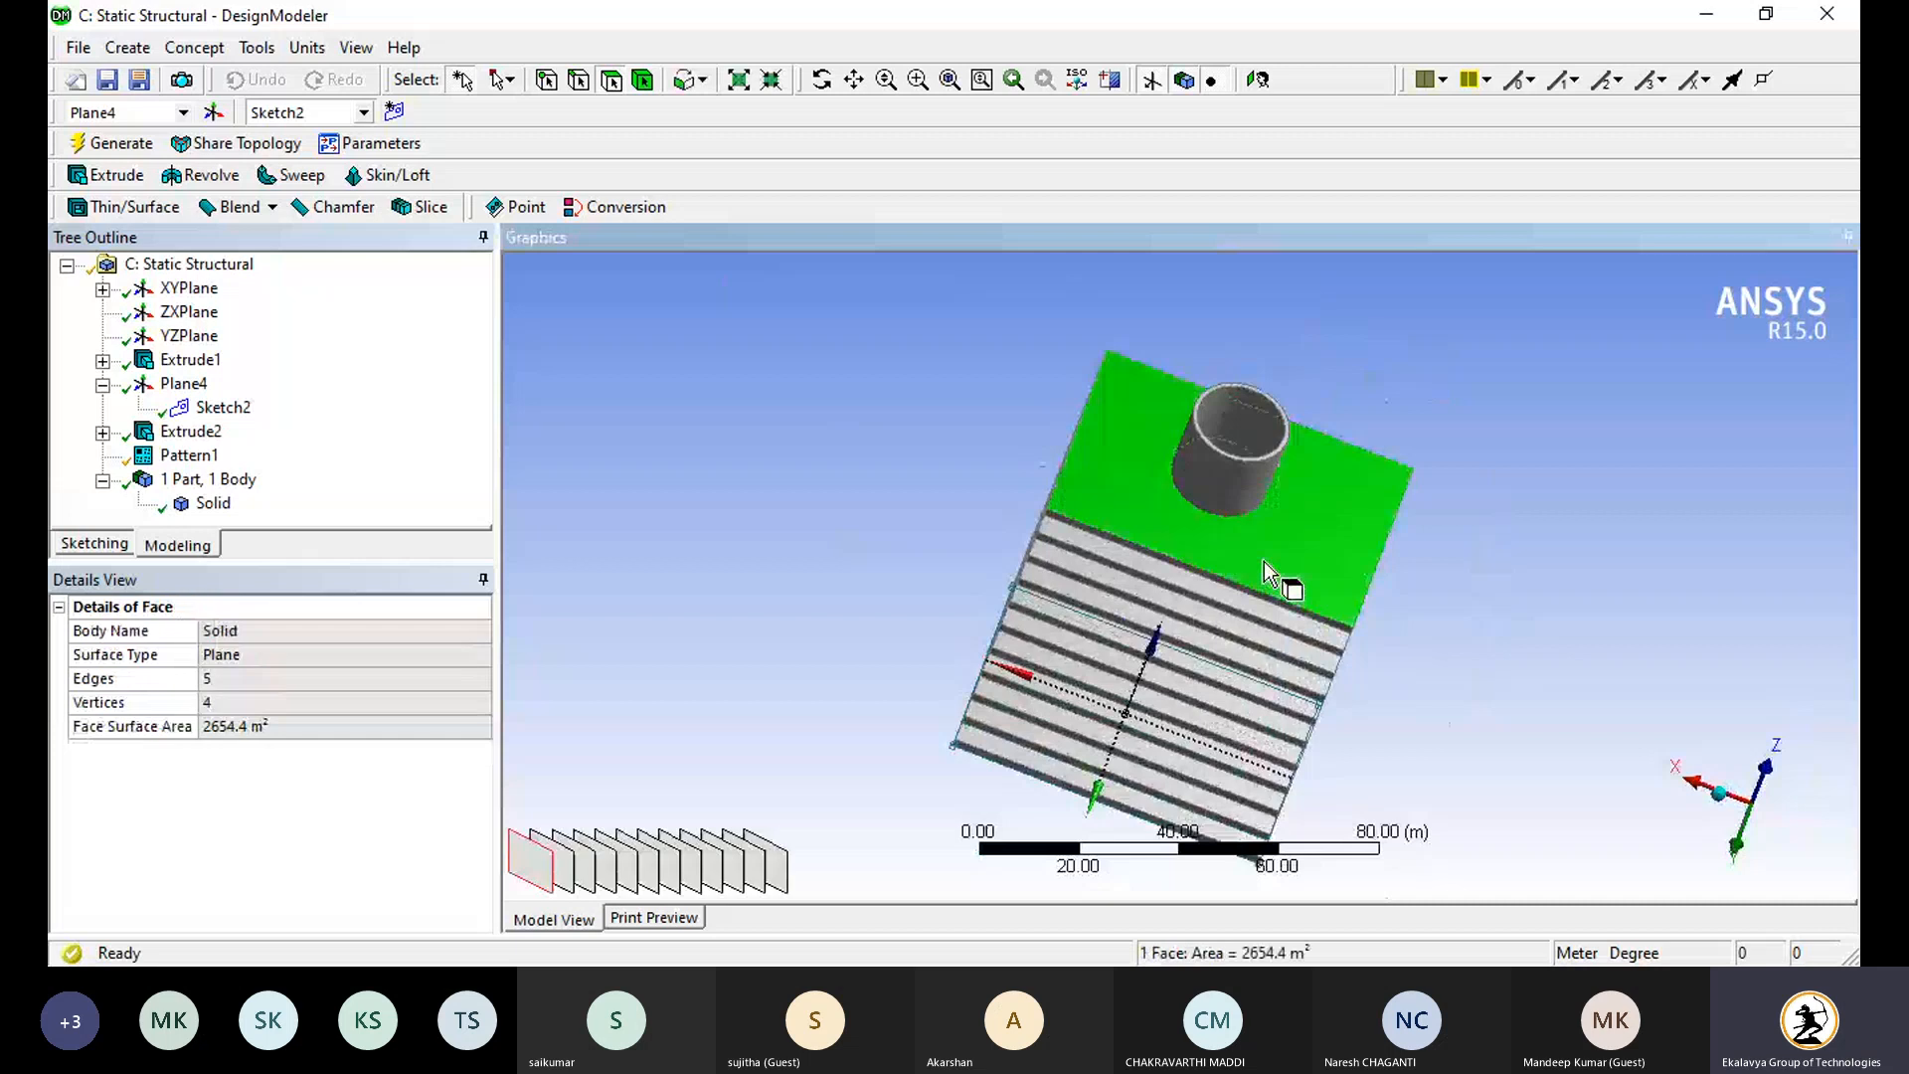
right_click(1266, 574)
left_click(1313, 618)
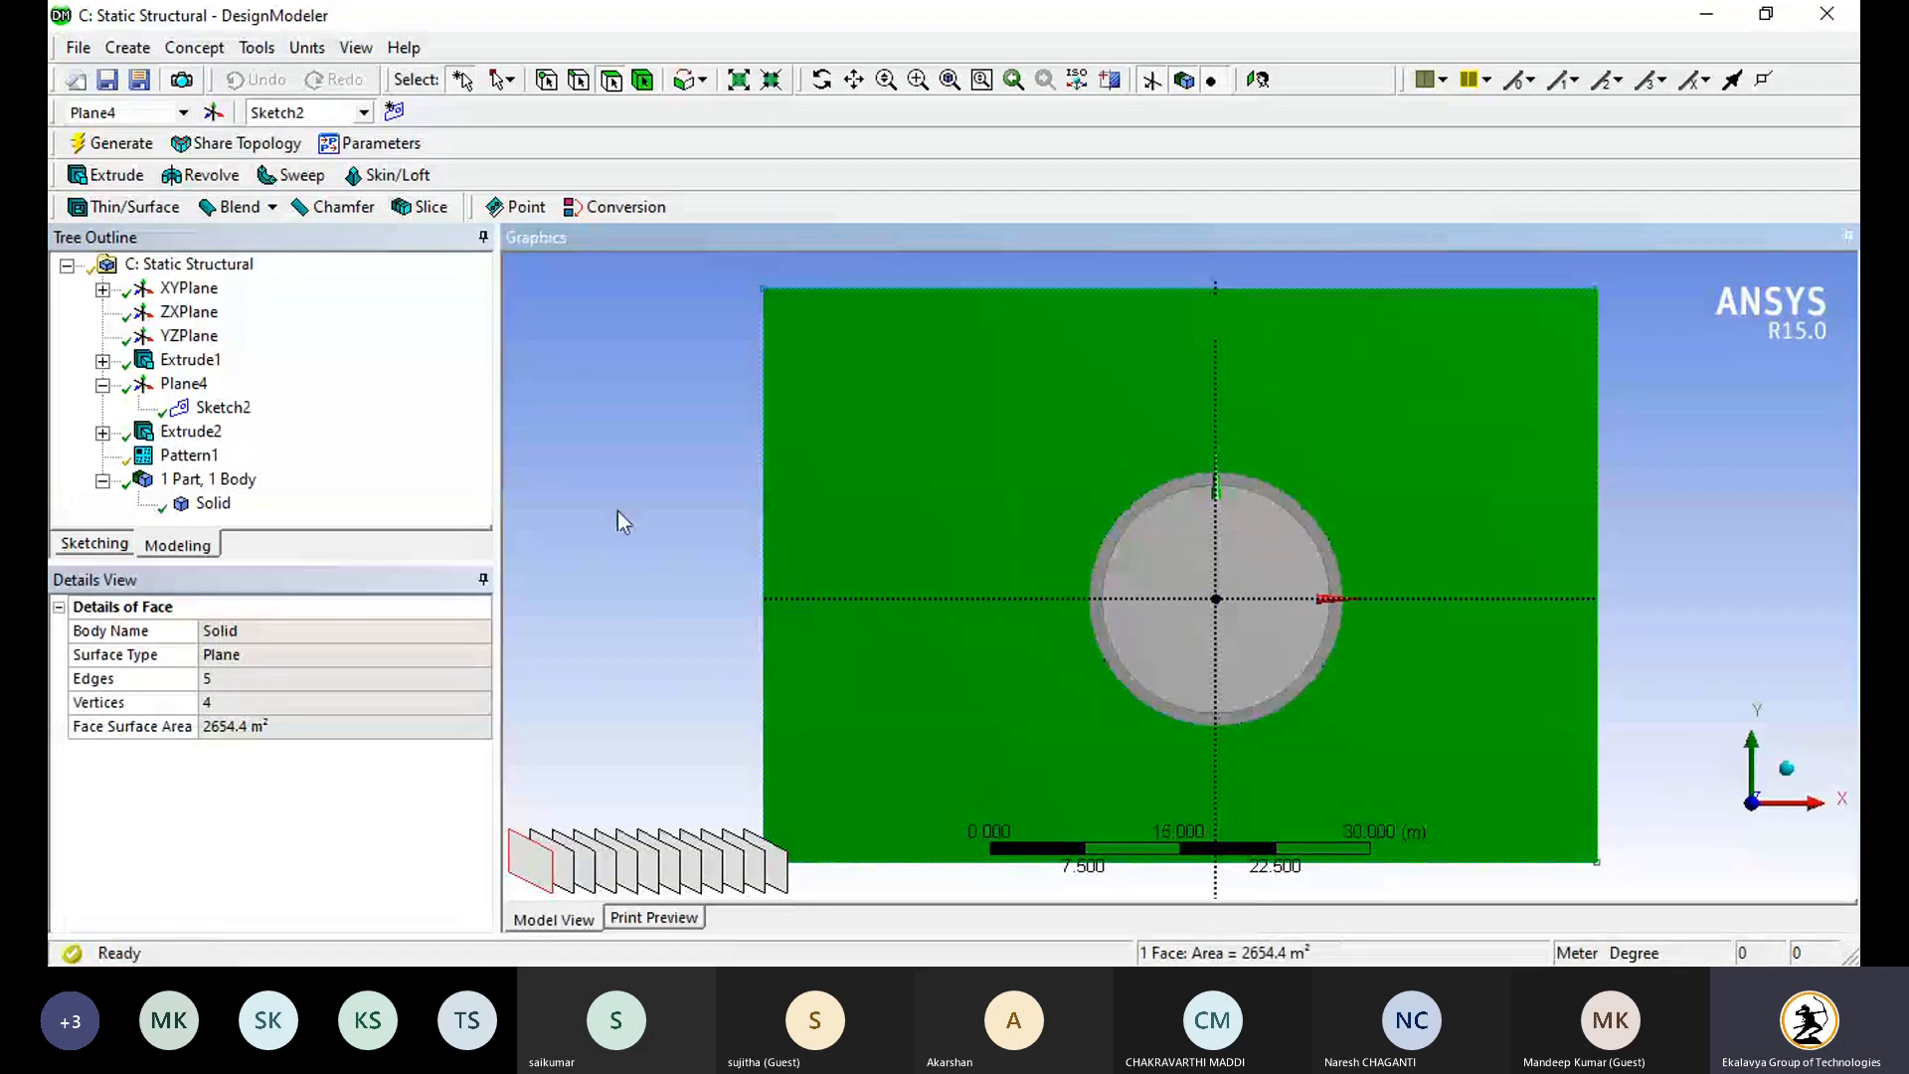
left_click(622, 522)
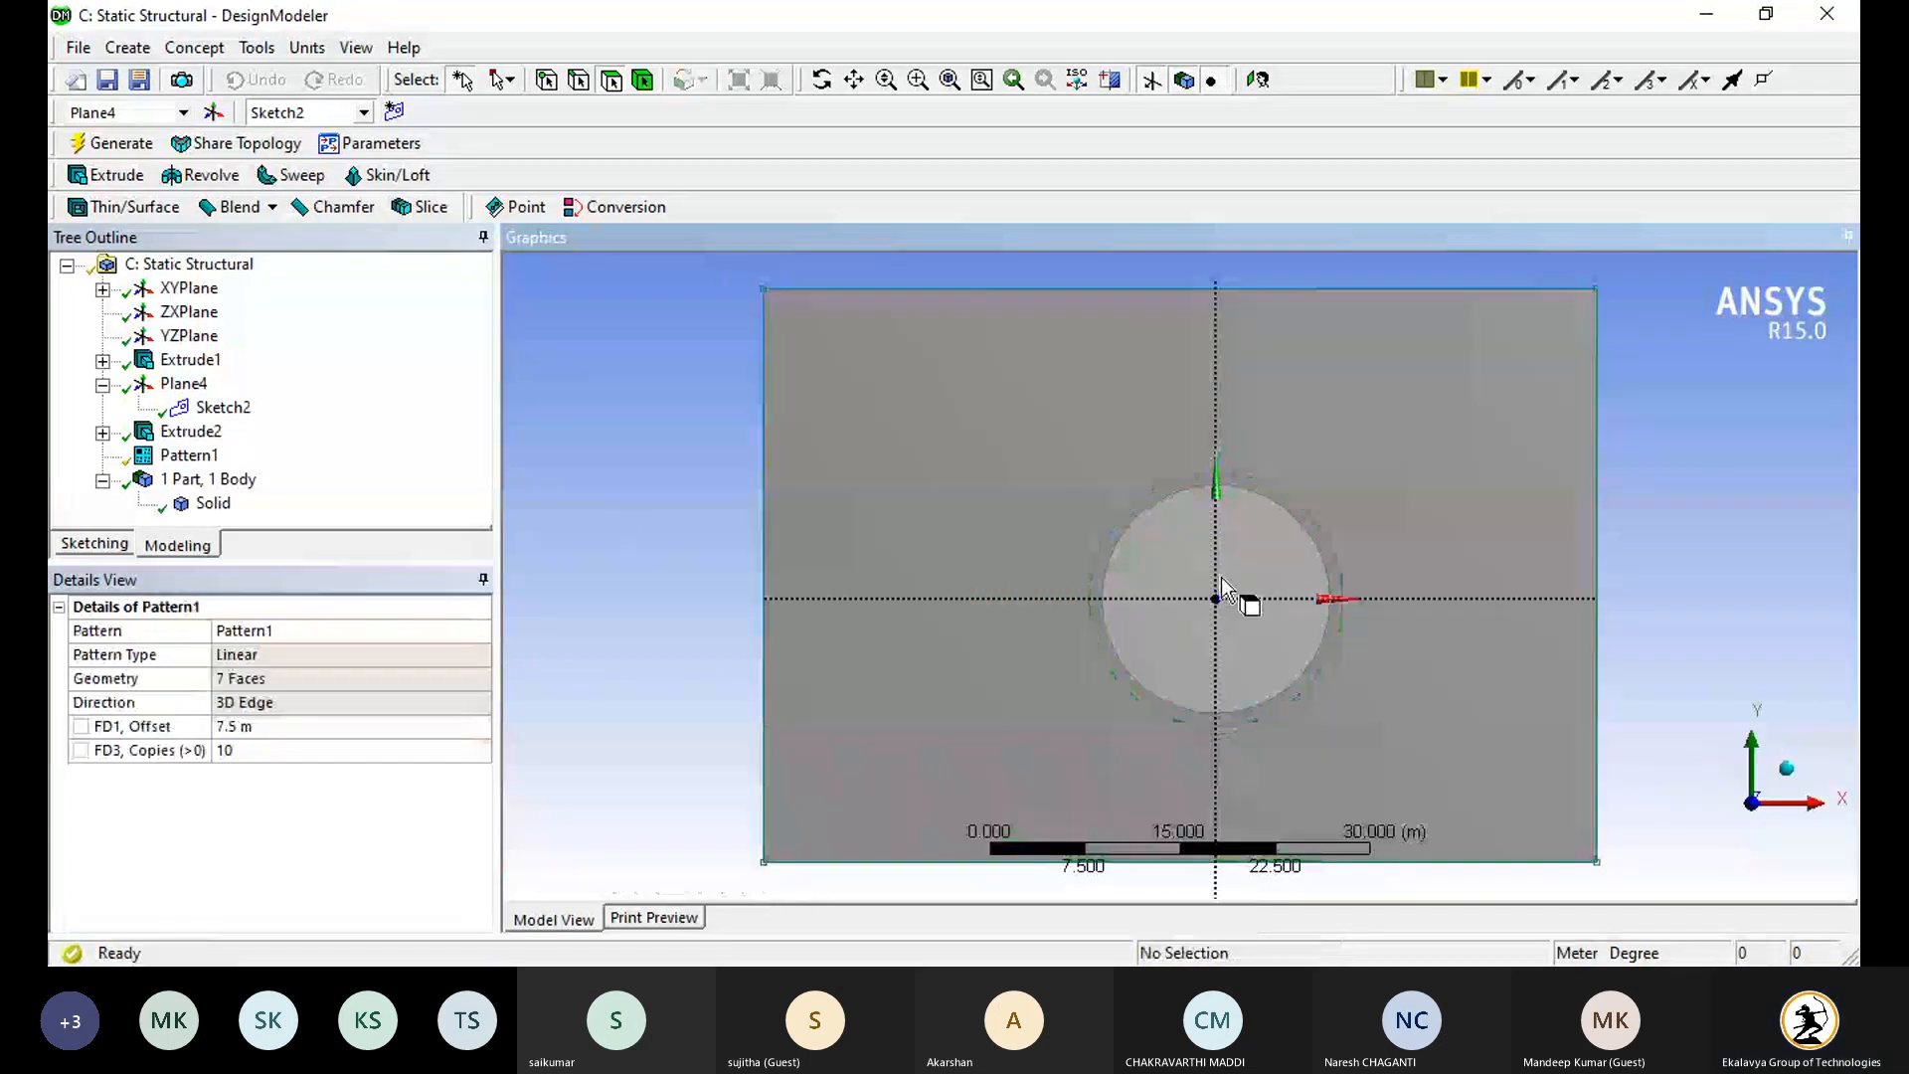
left_click(67, 546)
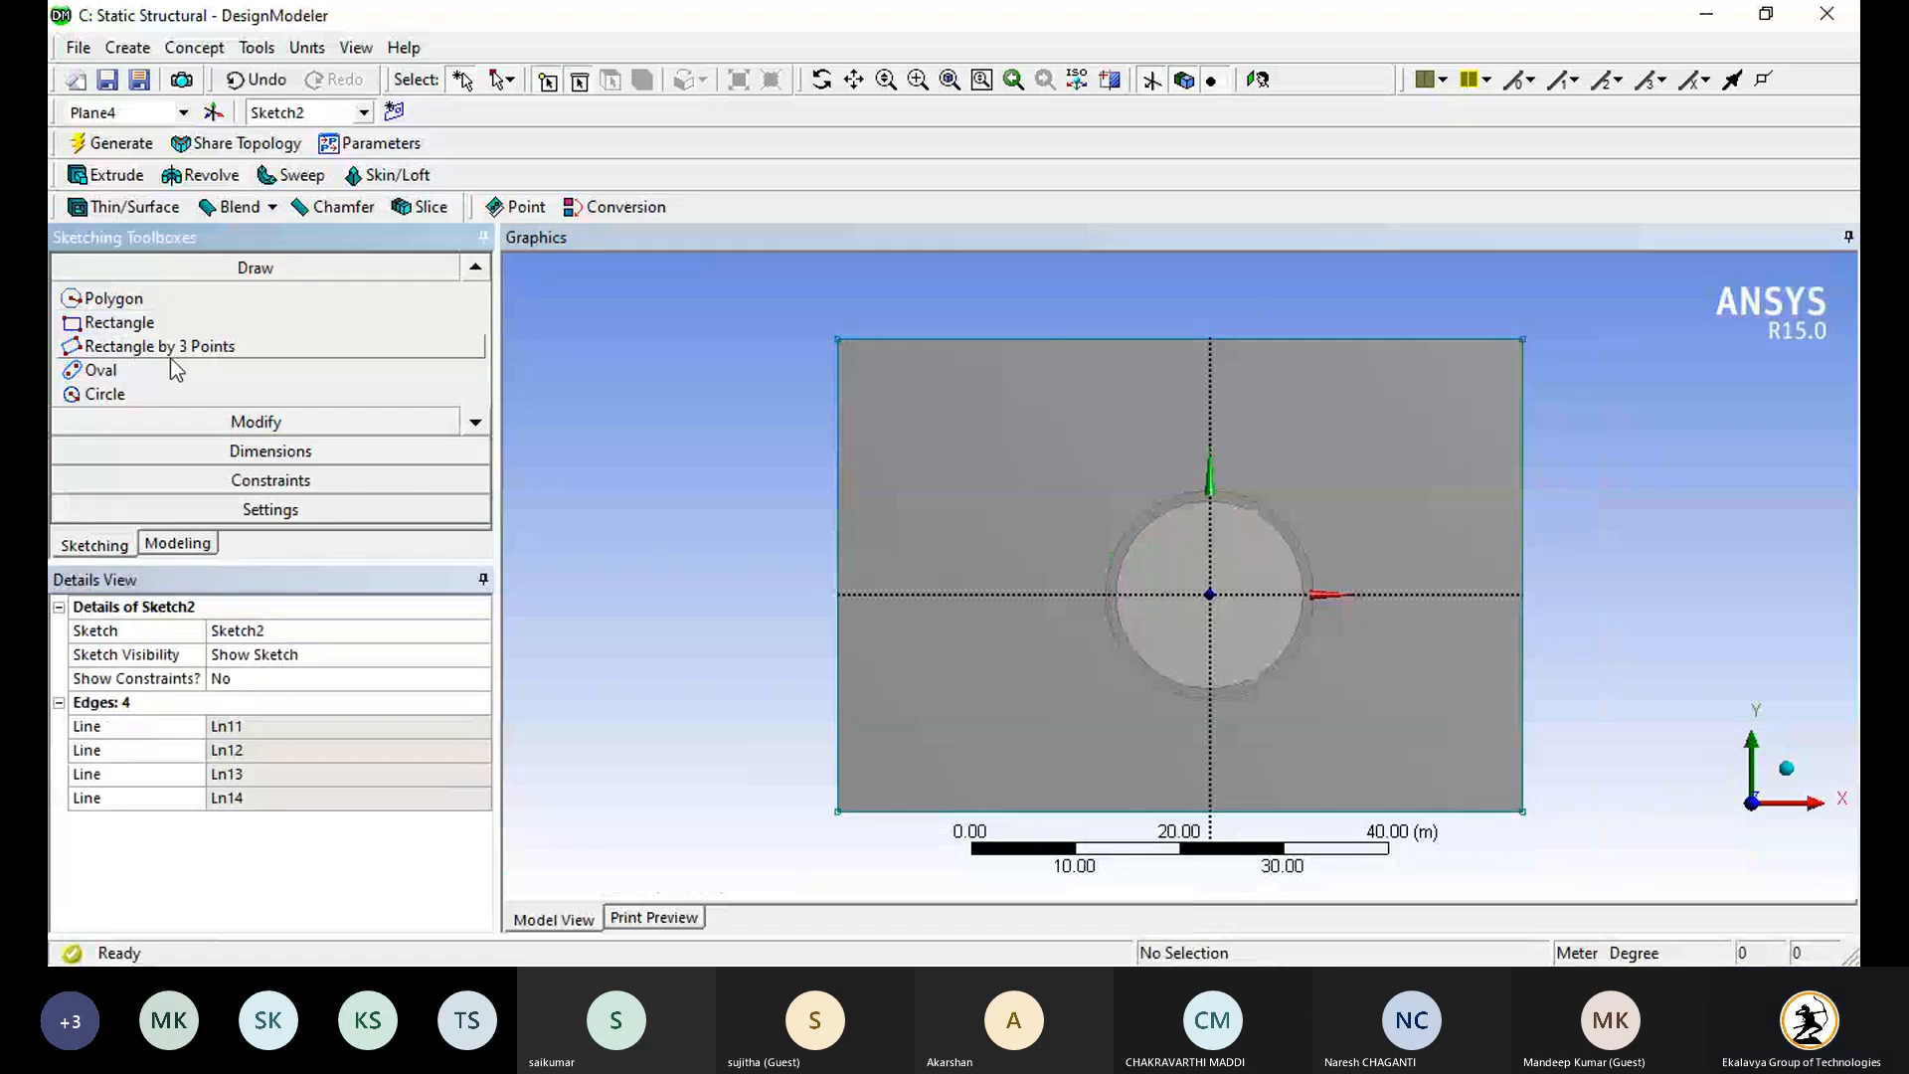
left_click(478, 270)
left_click(479, 270)
left_click(113, 346)
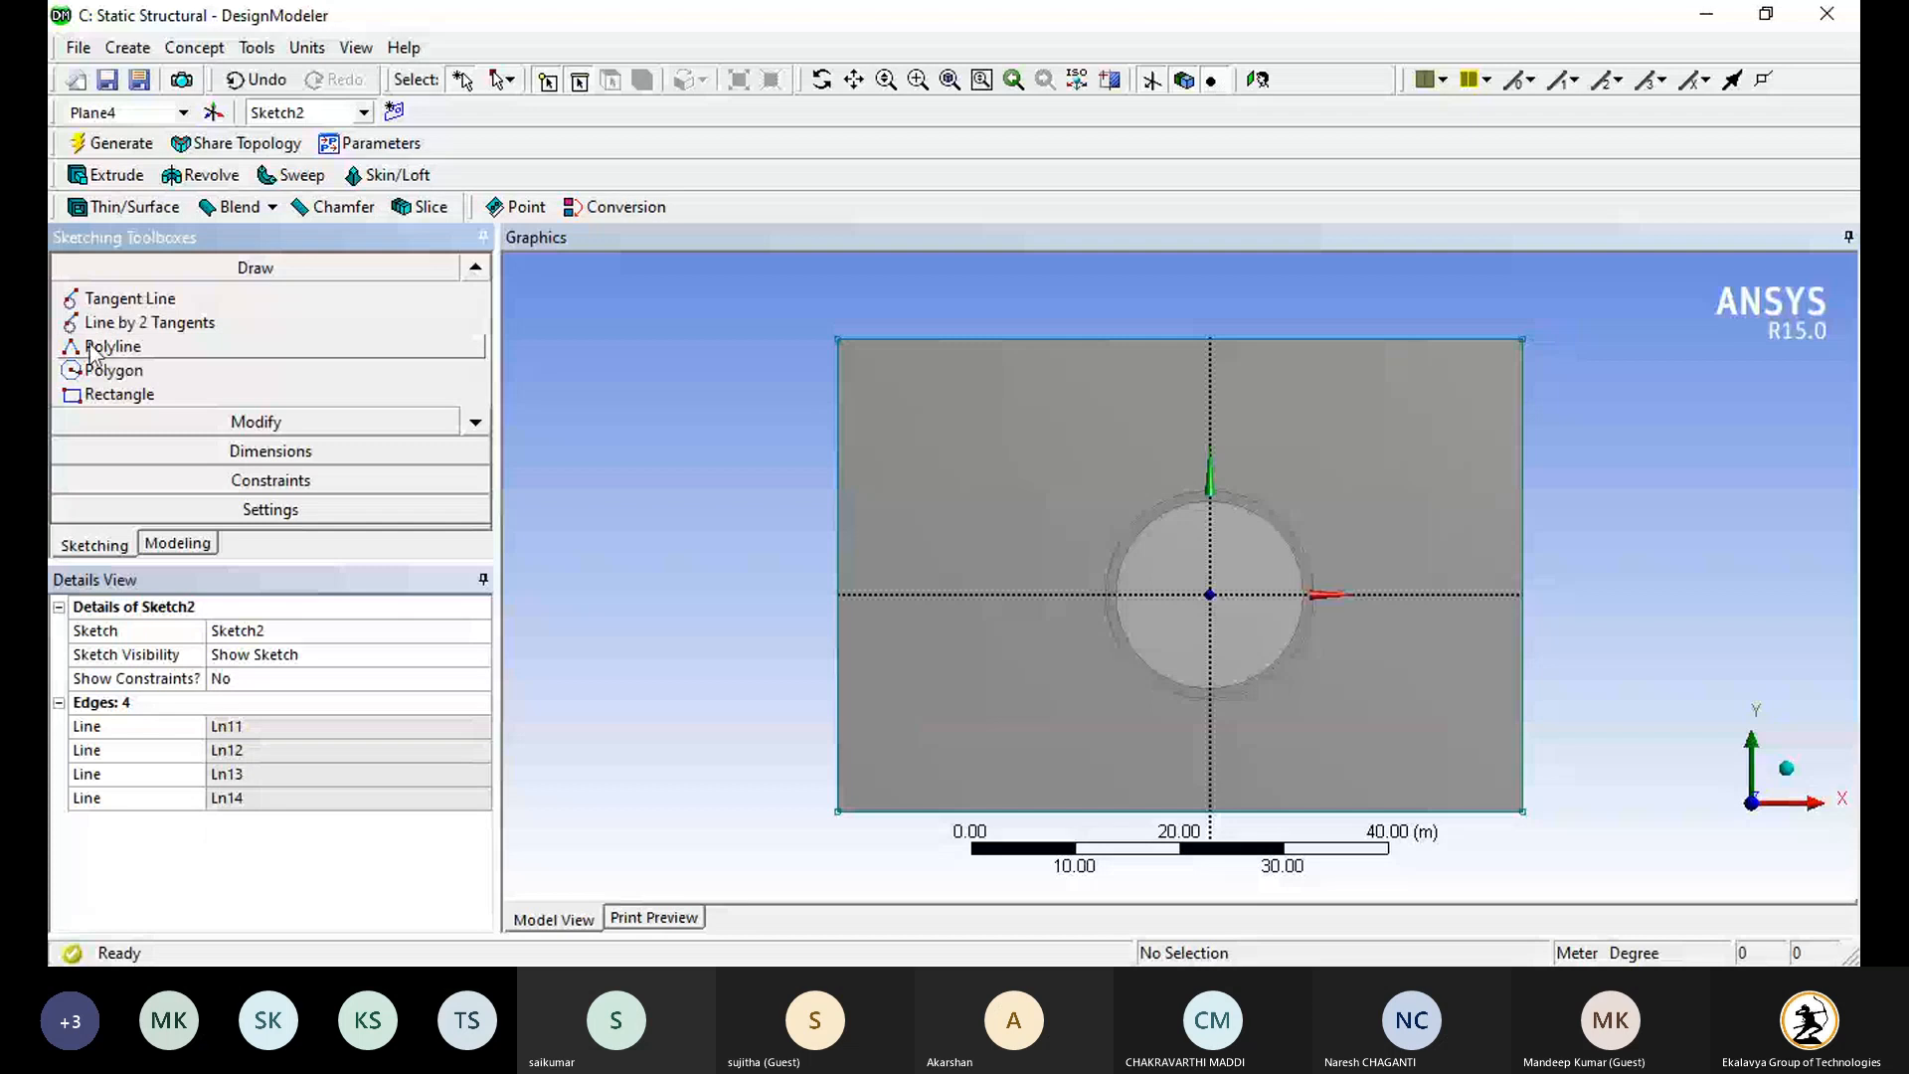
left_click(1210, 340)
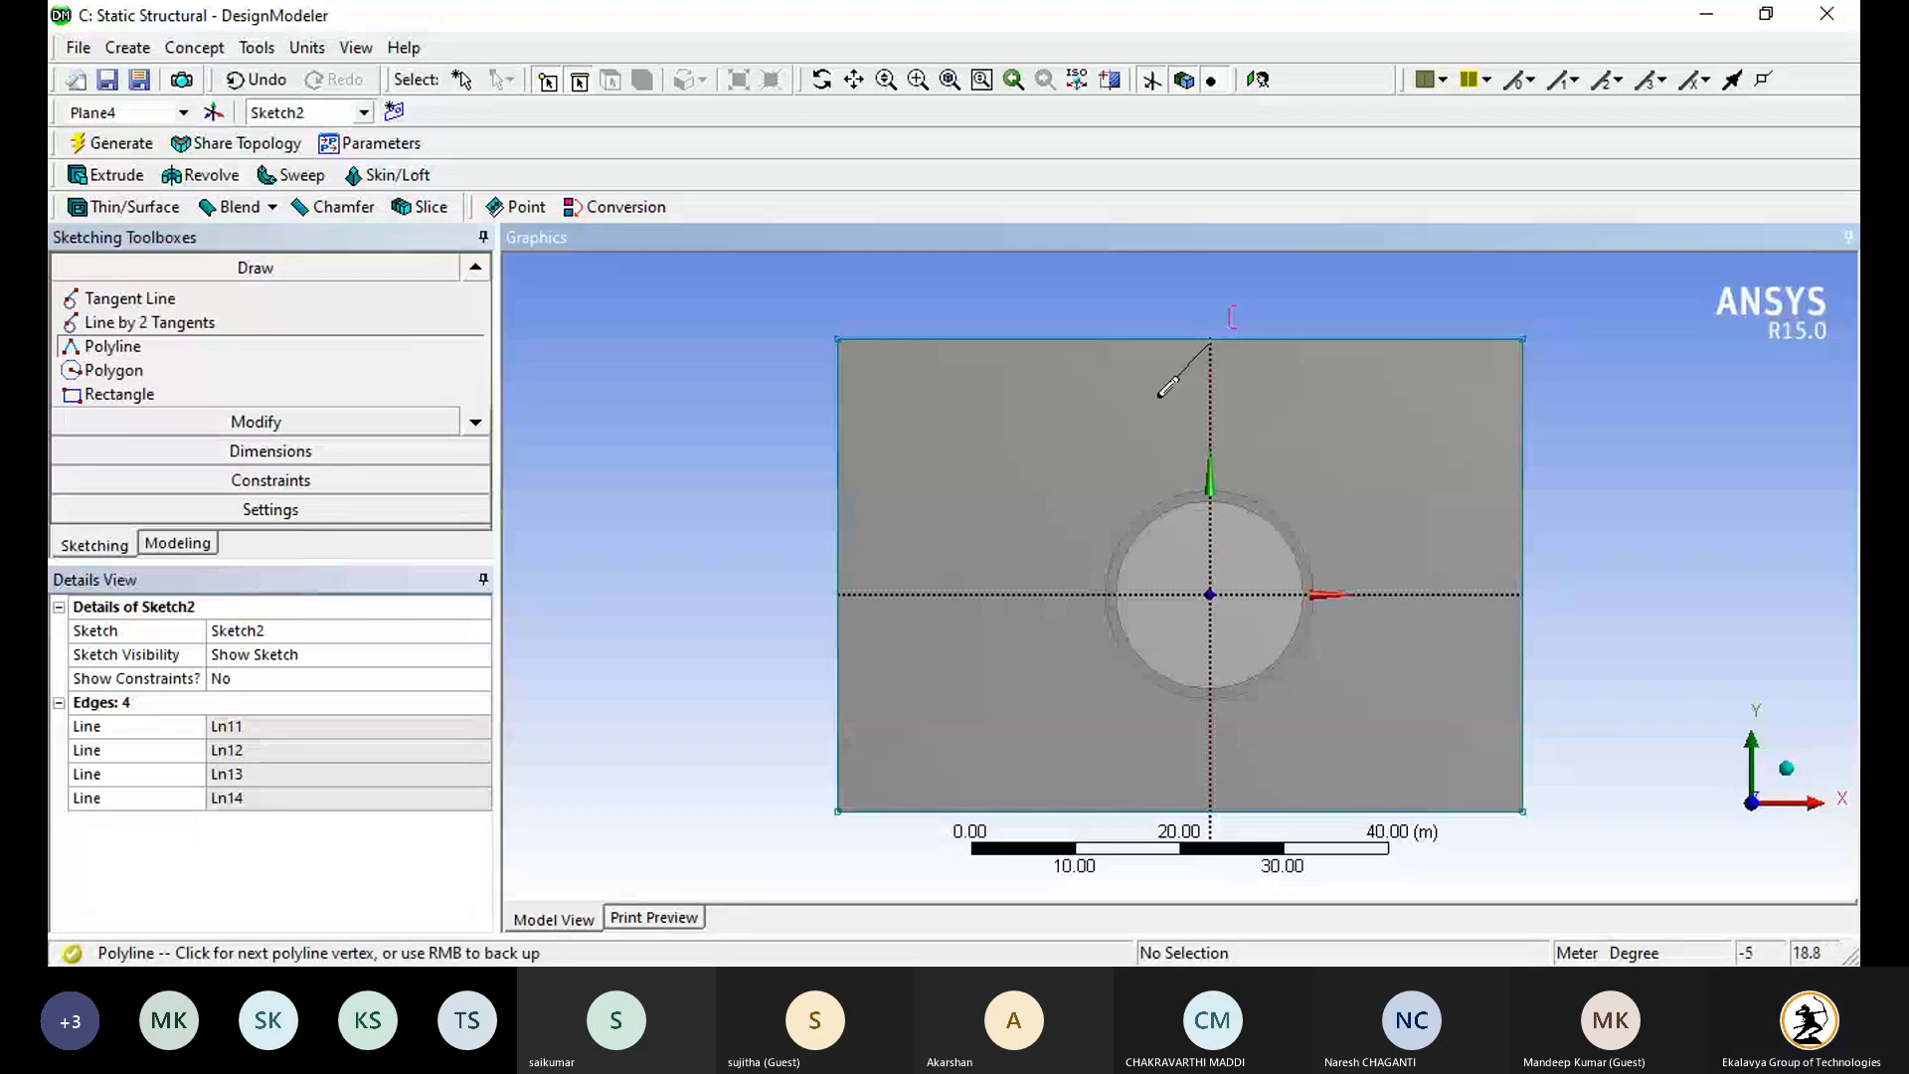
left_click(1151, 405)
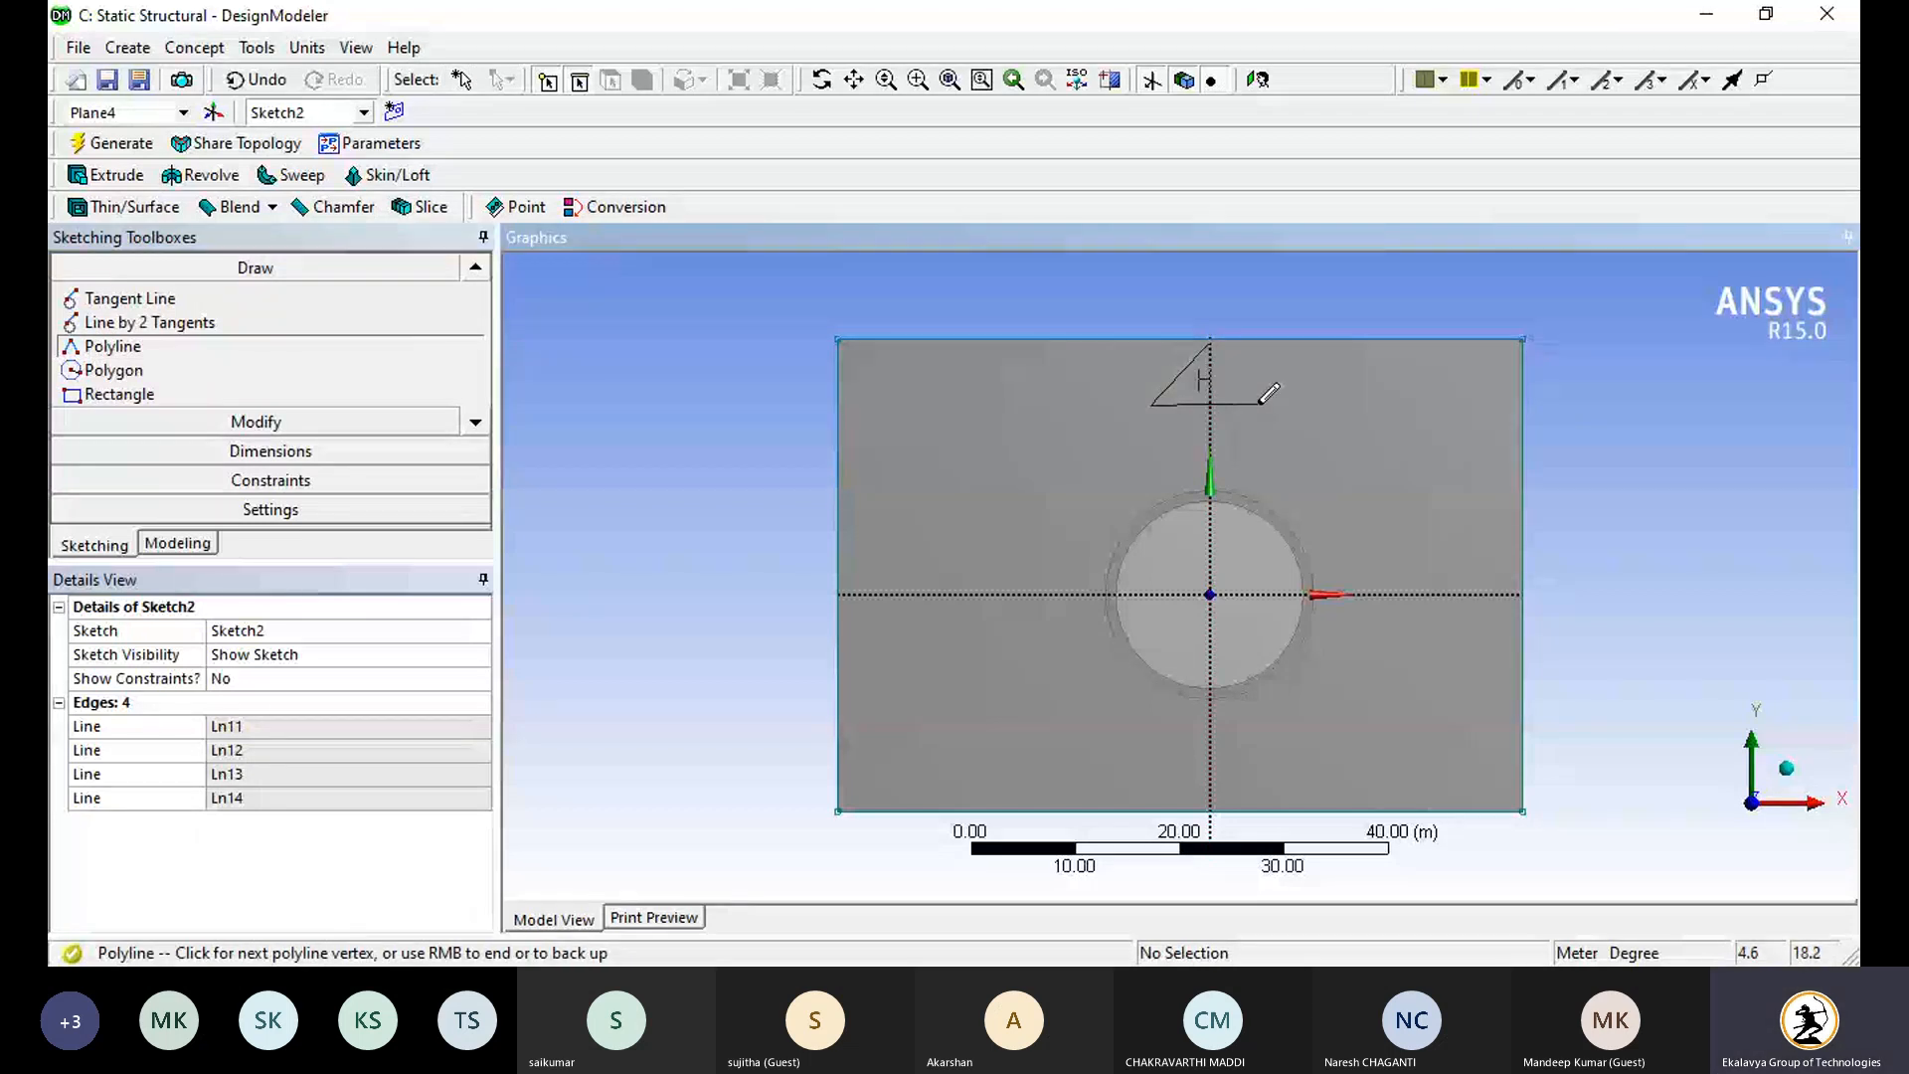
left_click(1259, 405)
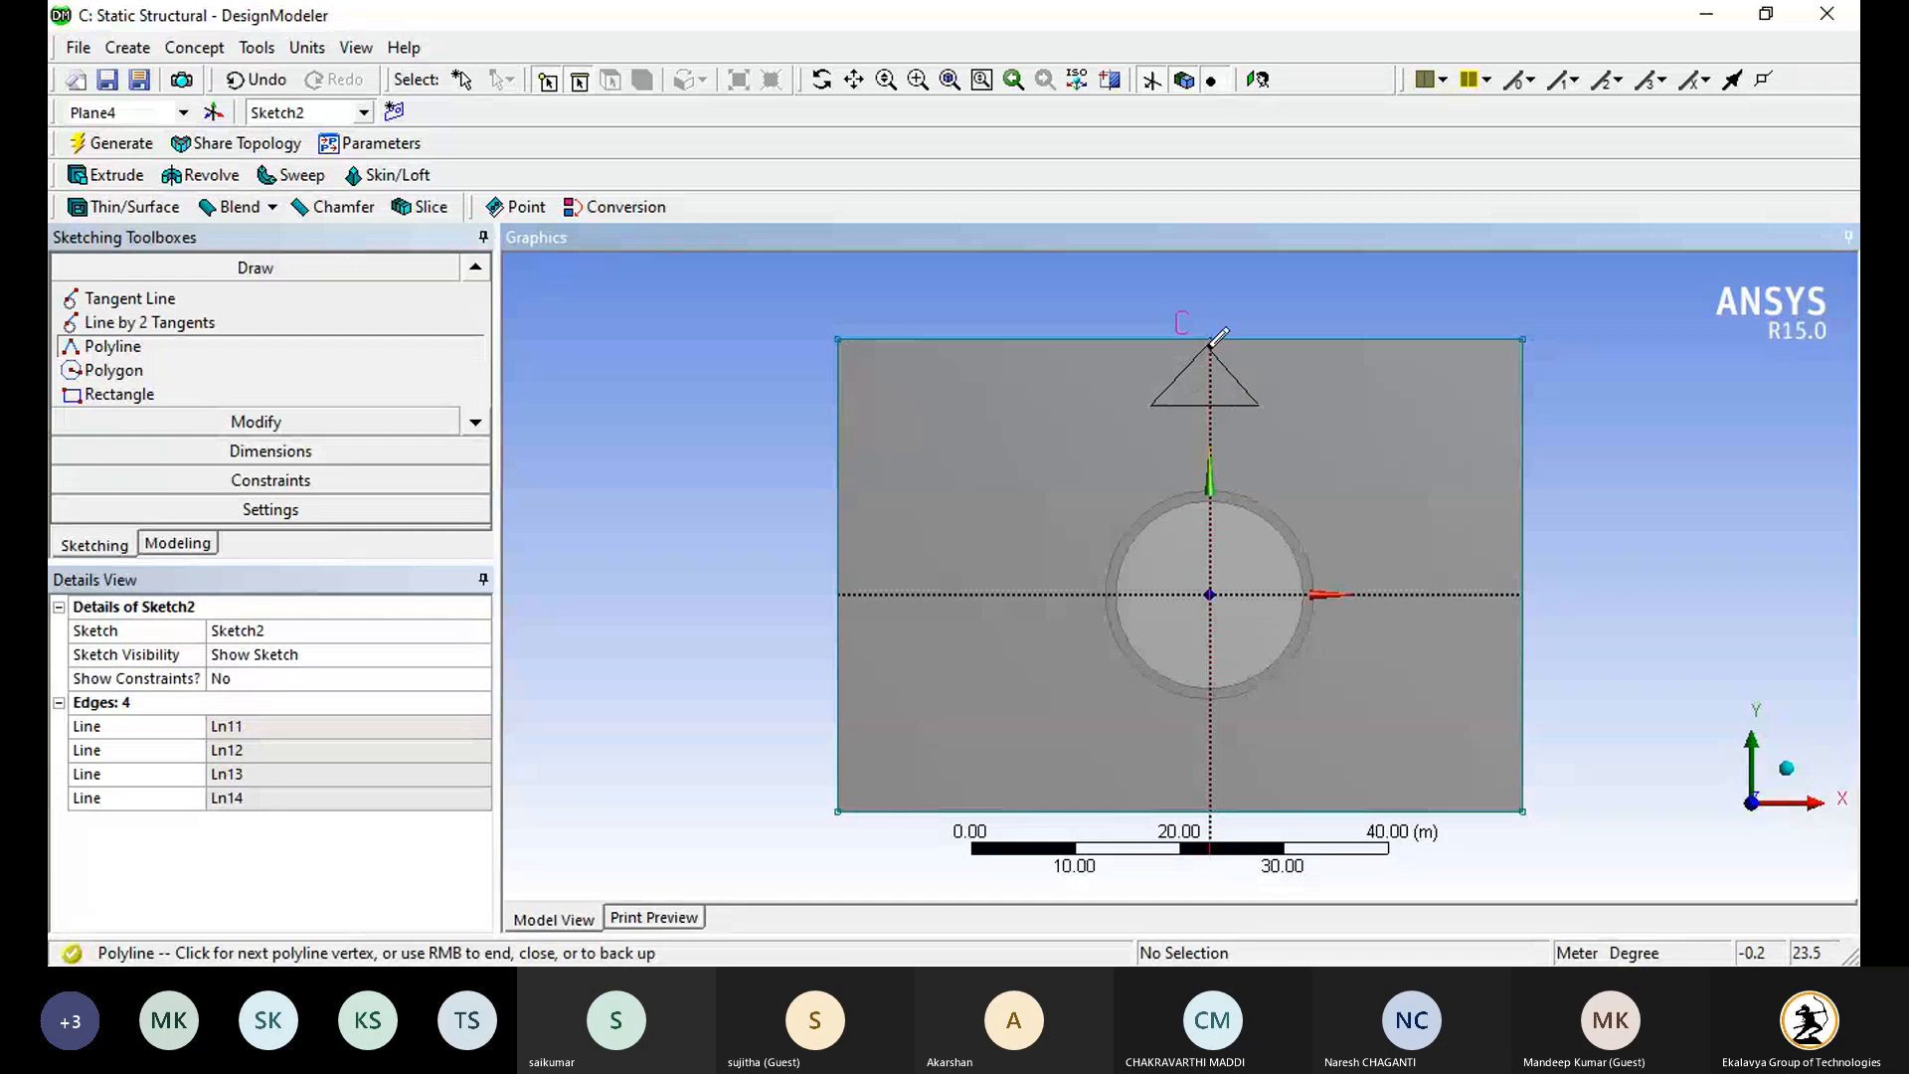
right_click(1210, 341)
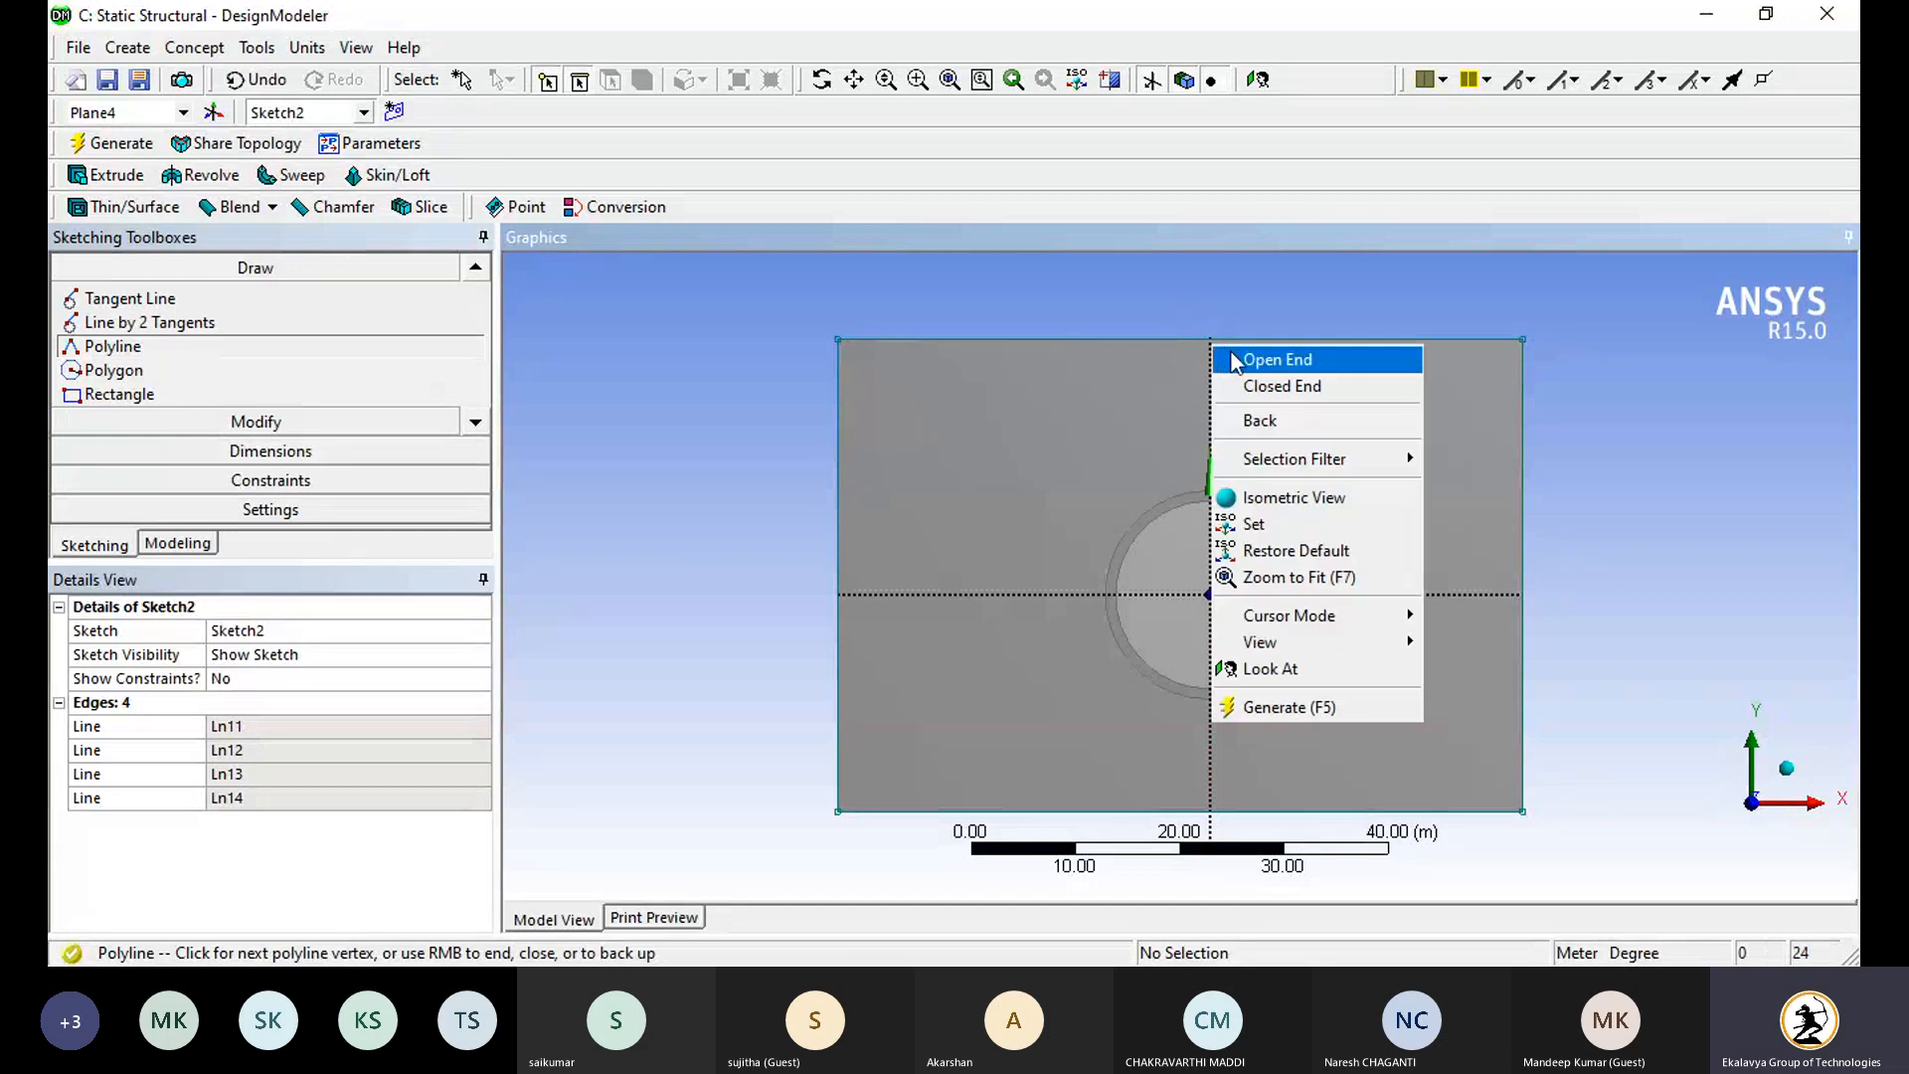
left_click(1251, 385)
scroll(1233, 761, "down", 1)
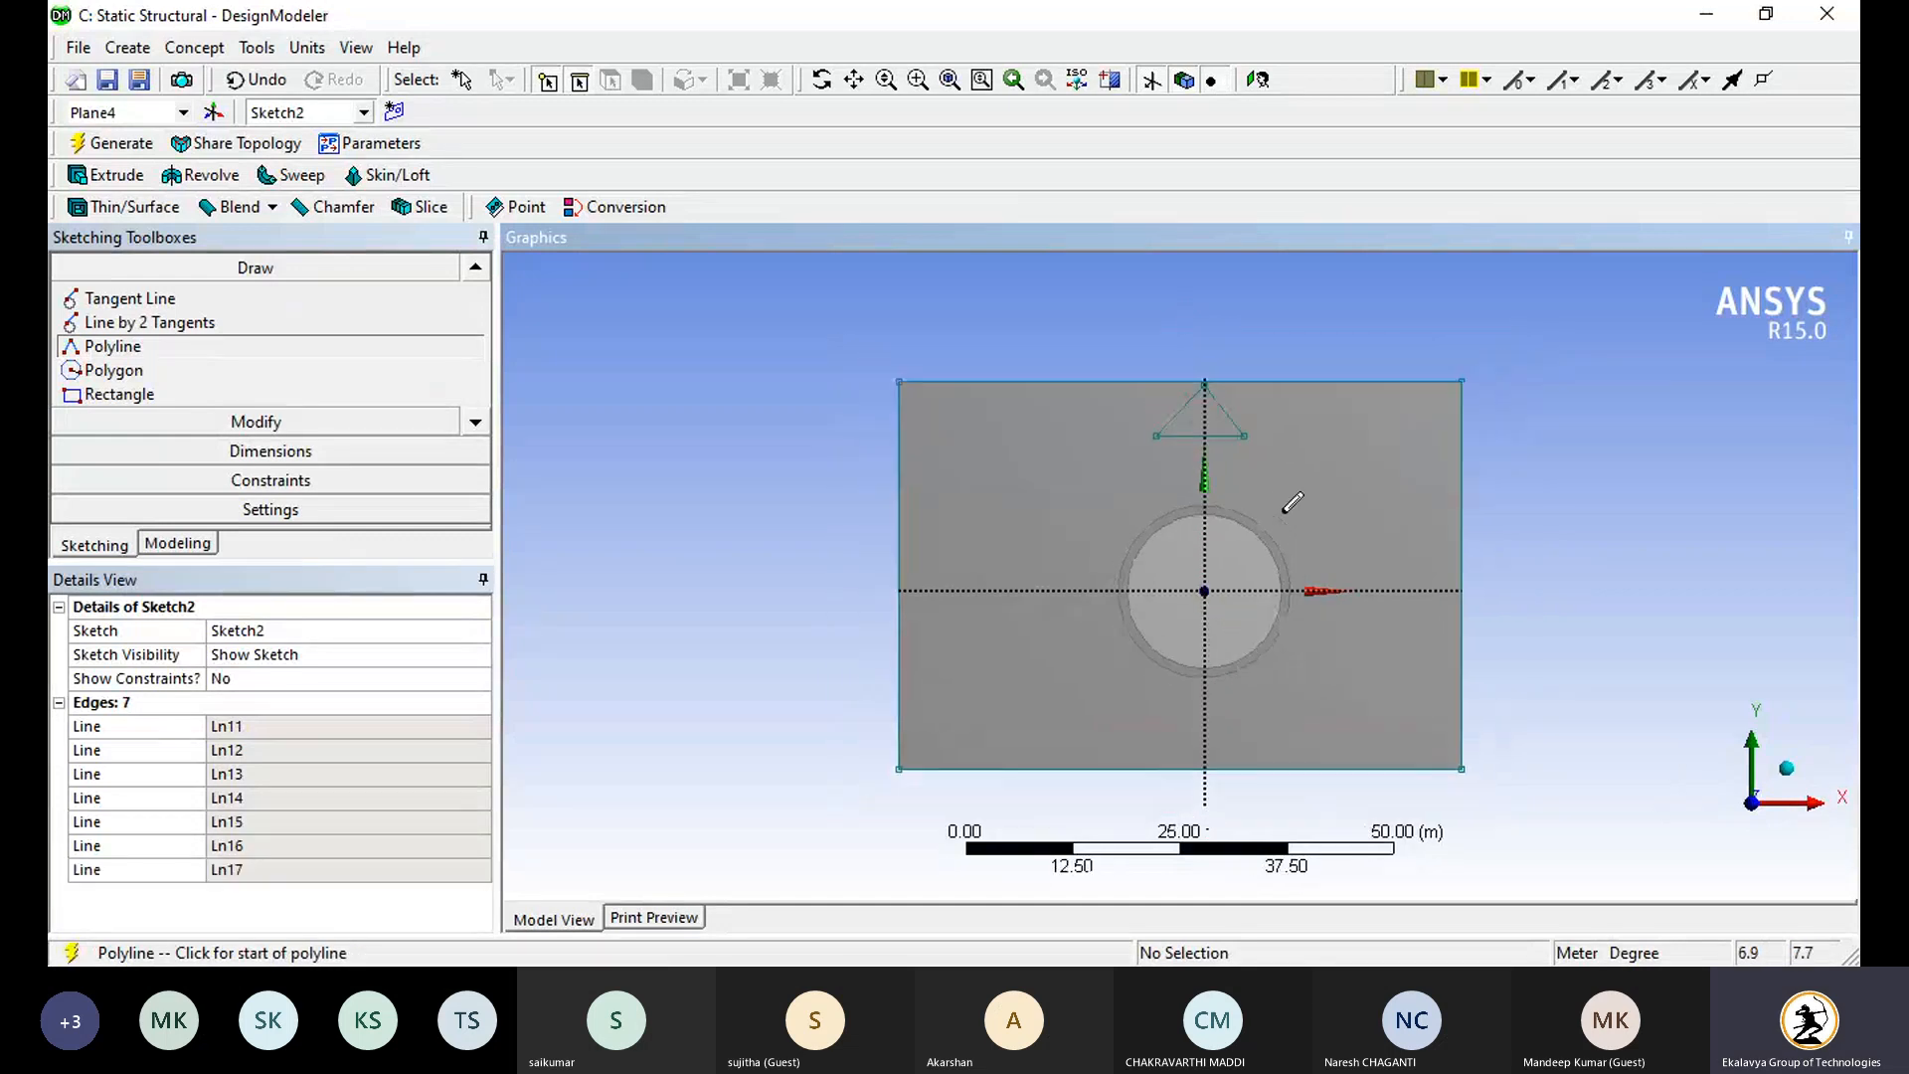
Step: Sketch an inverted closed triangle about 8 m wide, with its apex centred on the fin's lower edge
left_click(1204, 767)
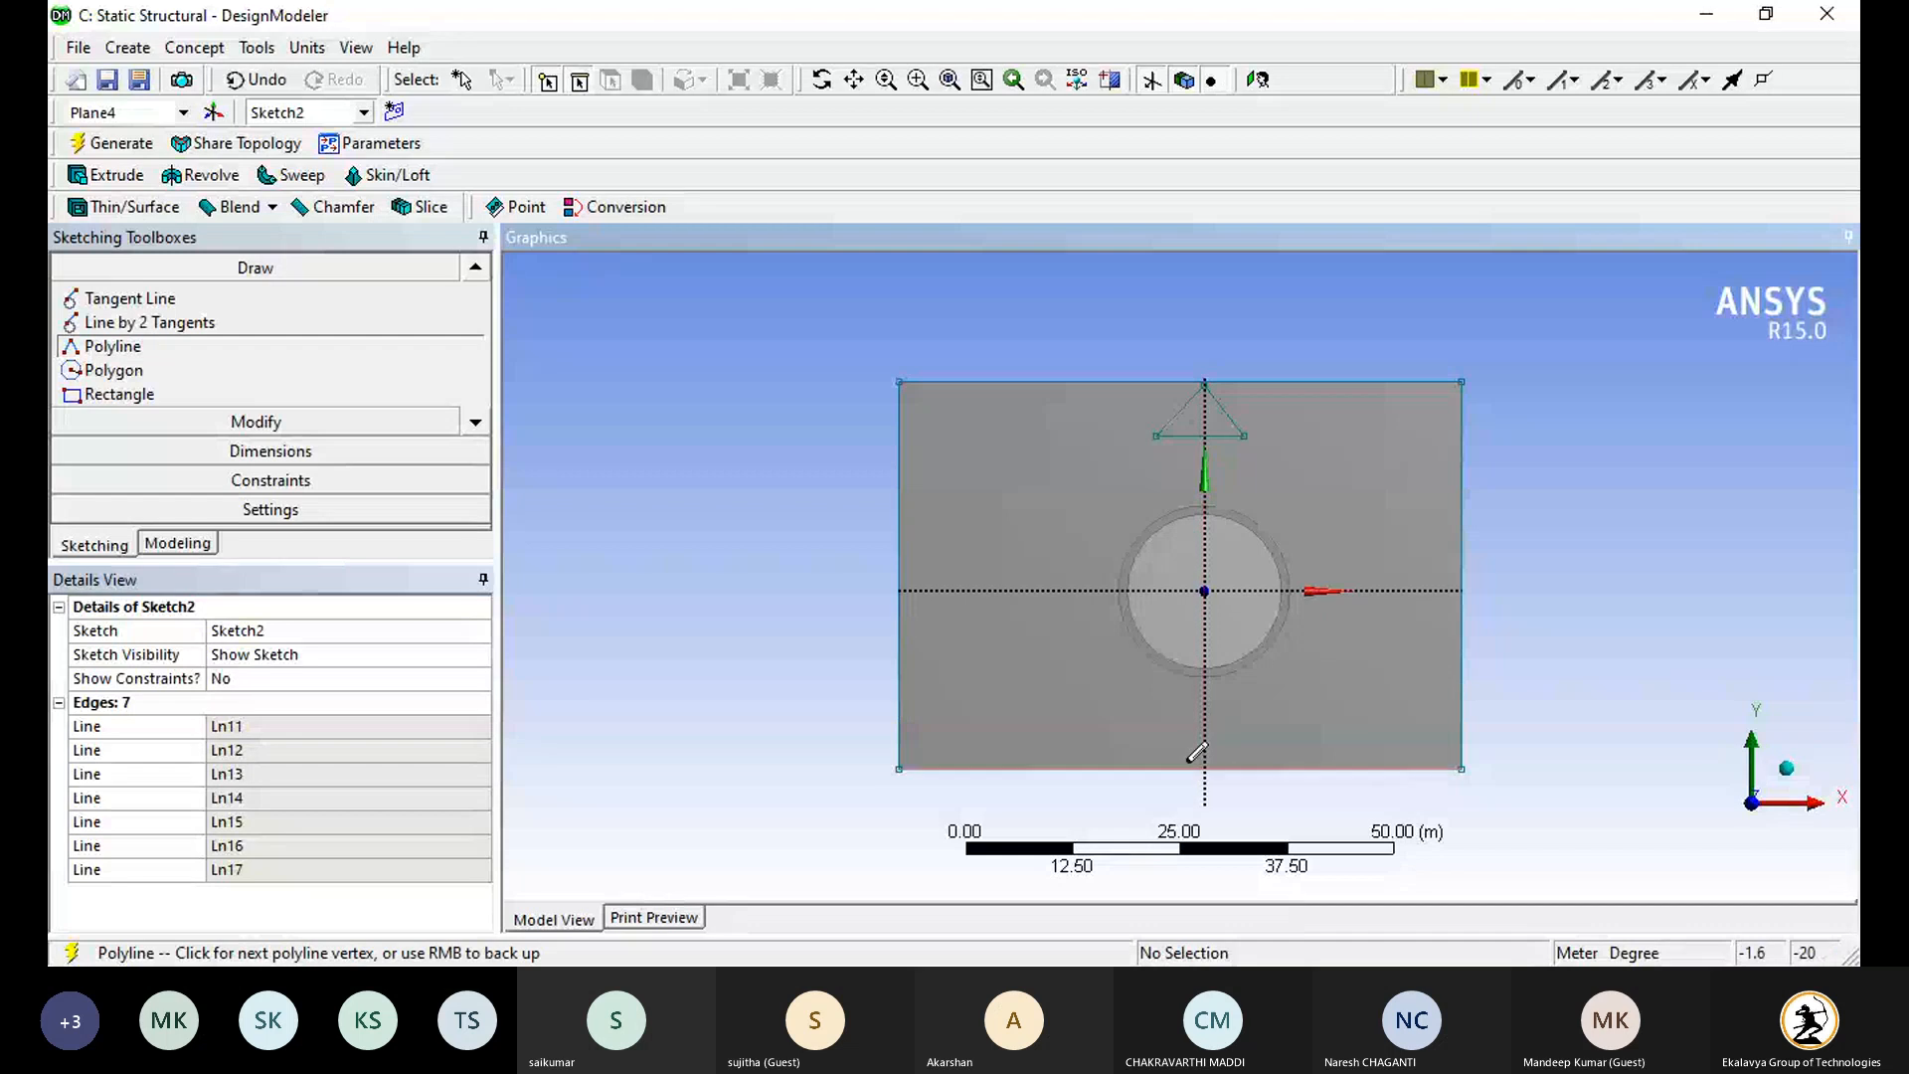
left_click(1169, 730)
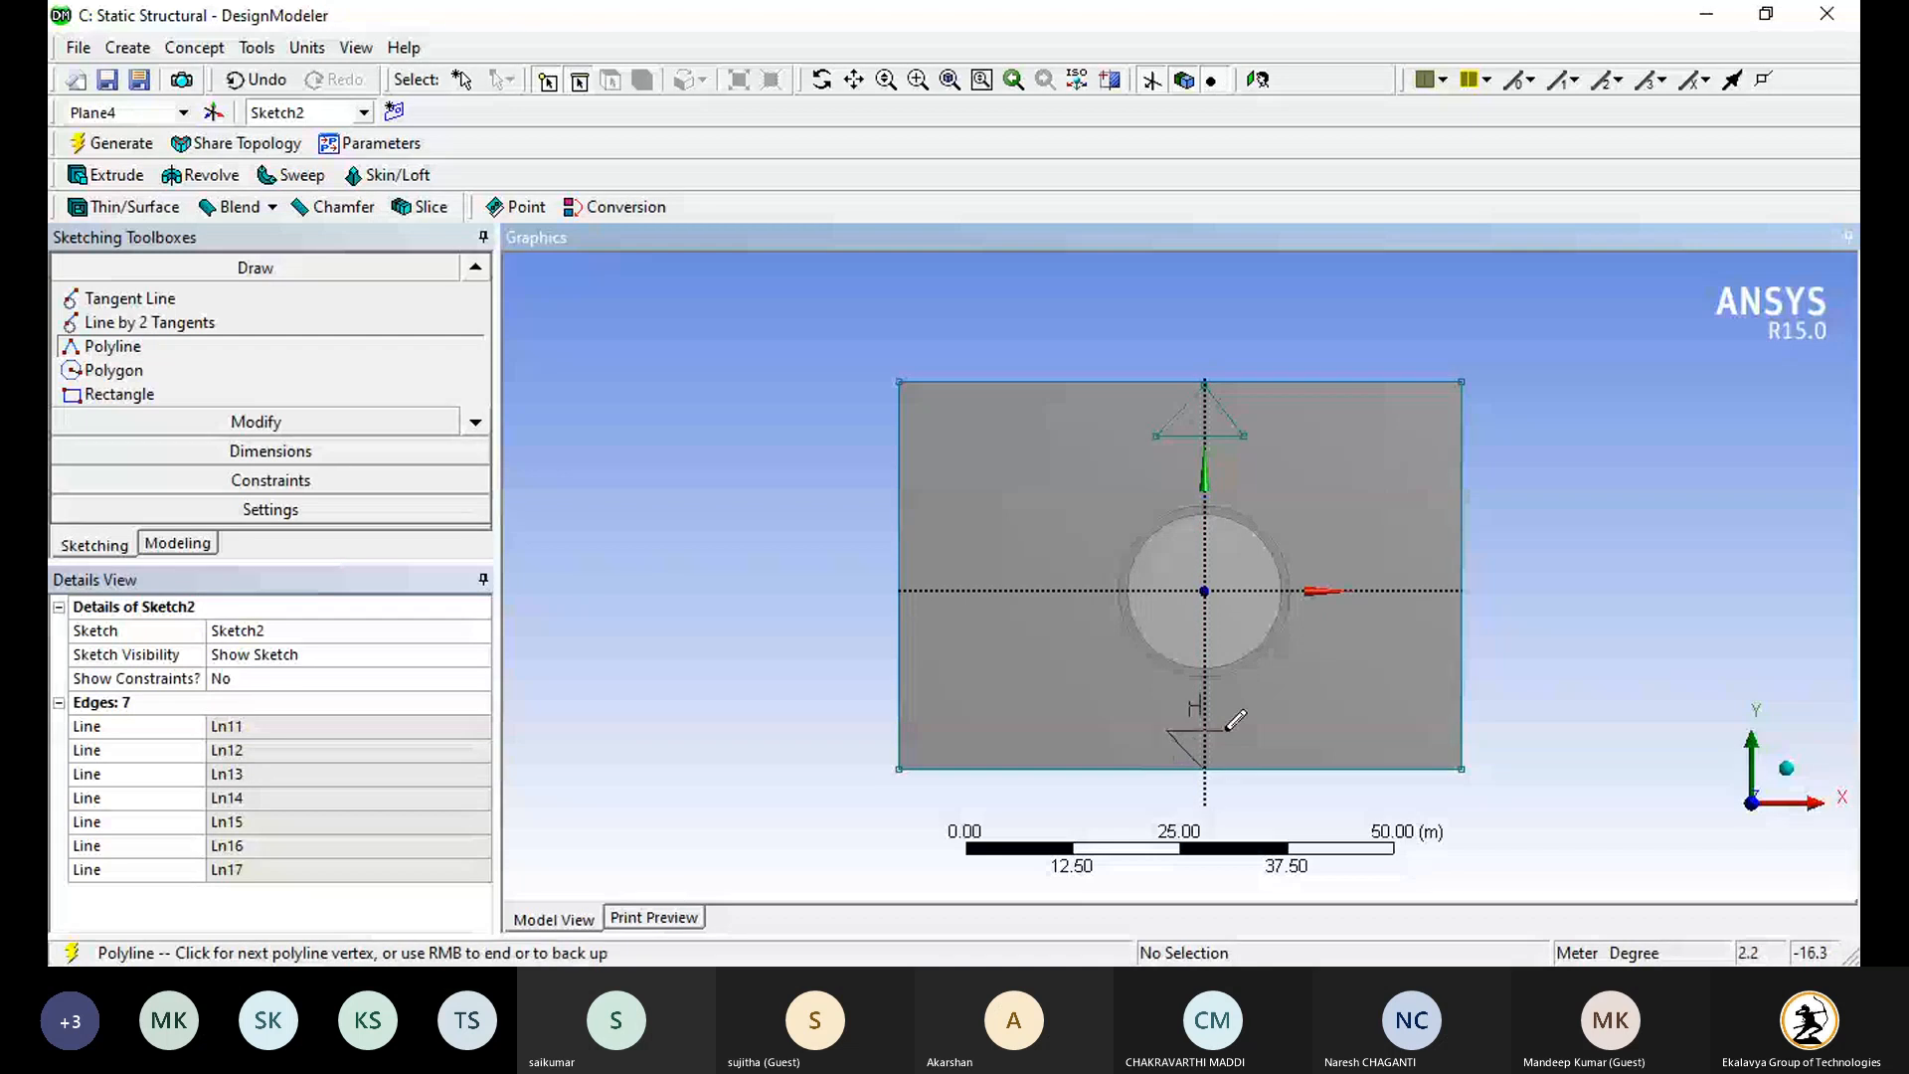
left_click(1236, 731)
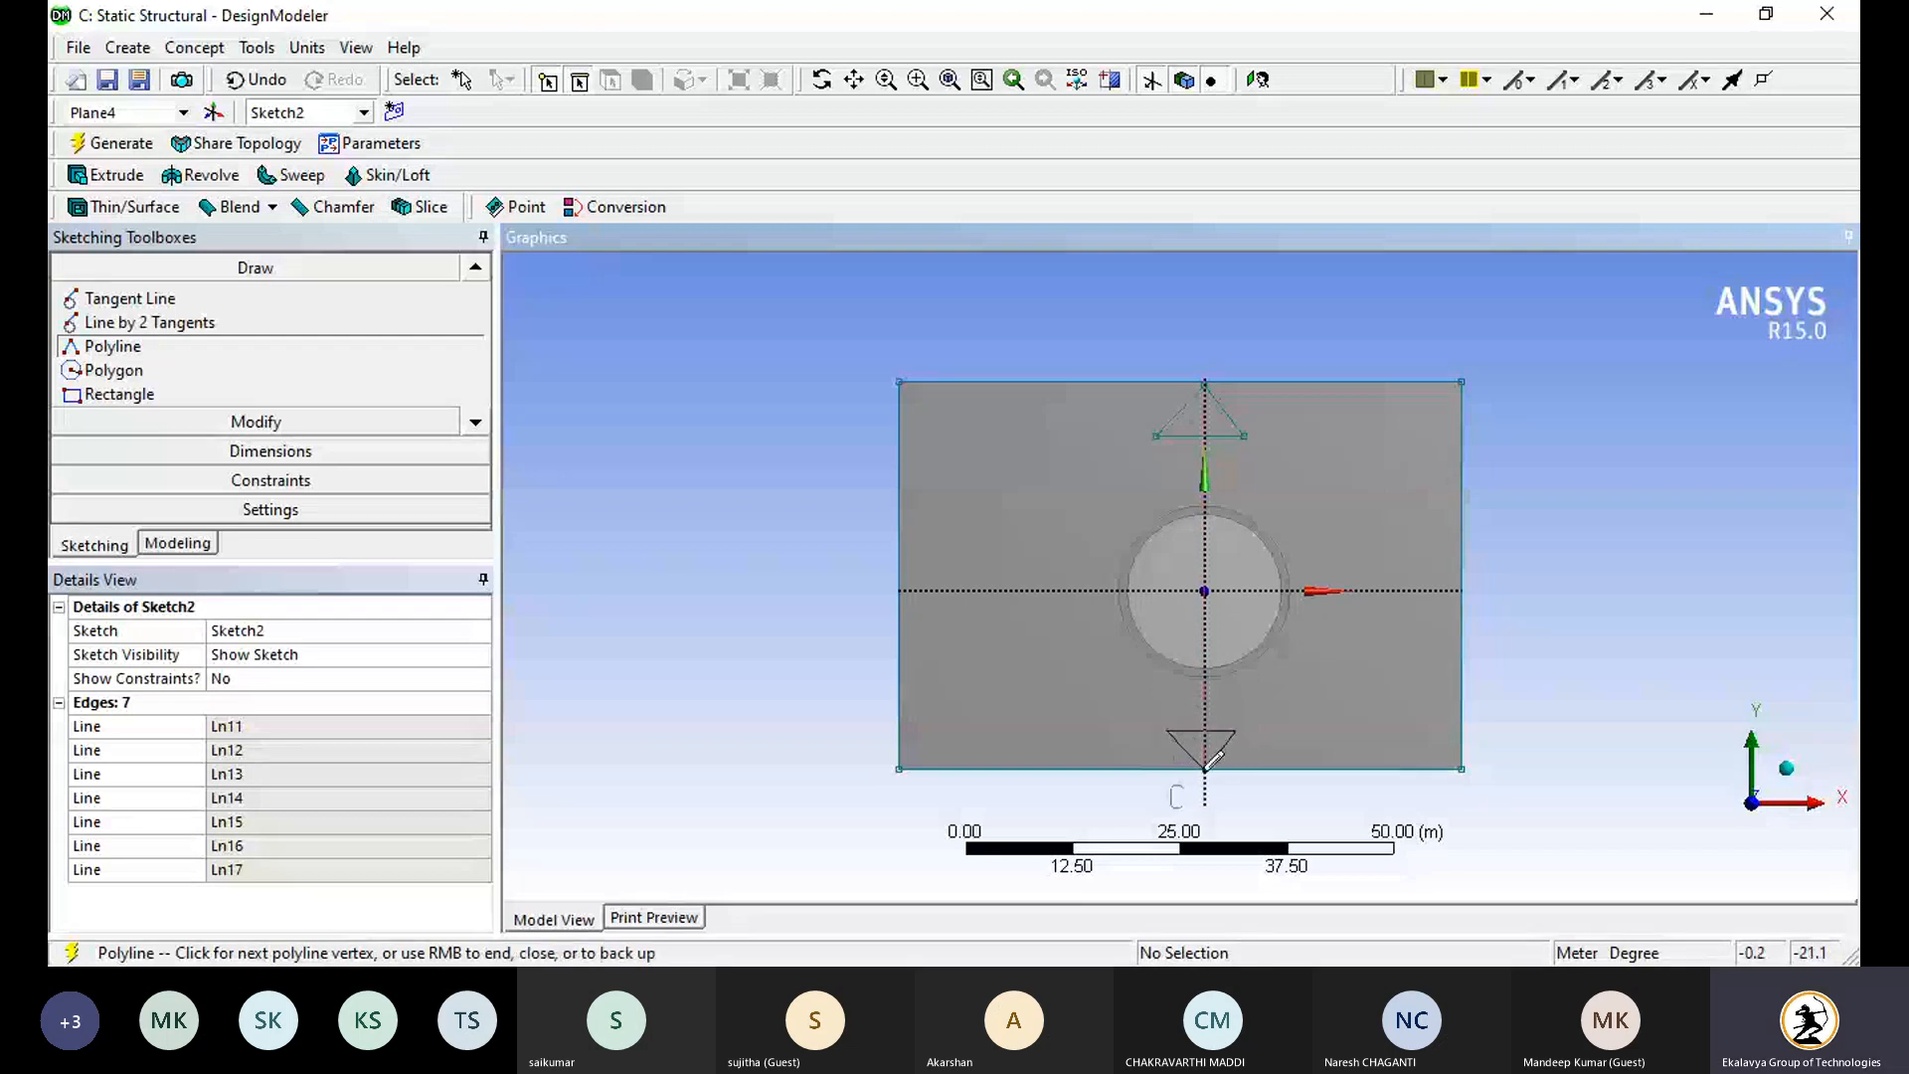
right_click(1244, 382)
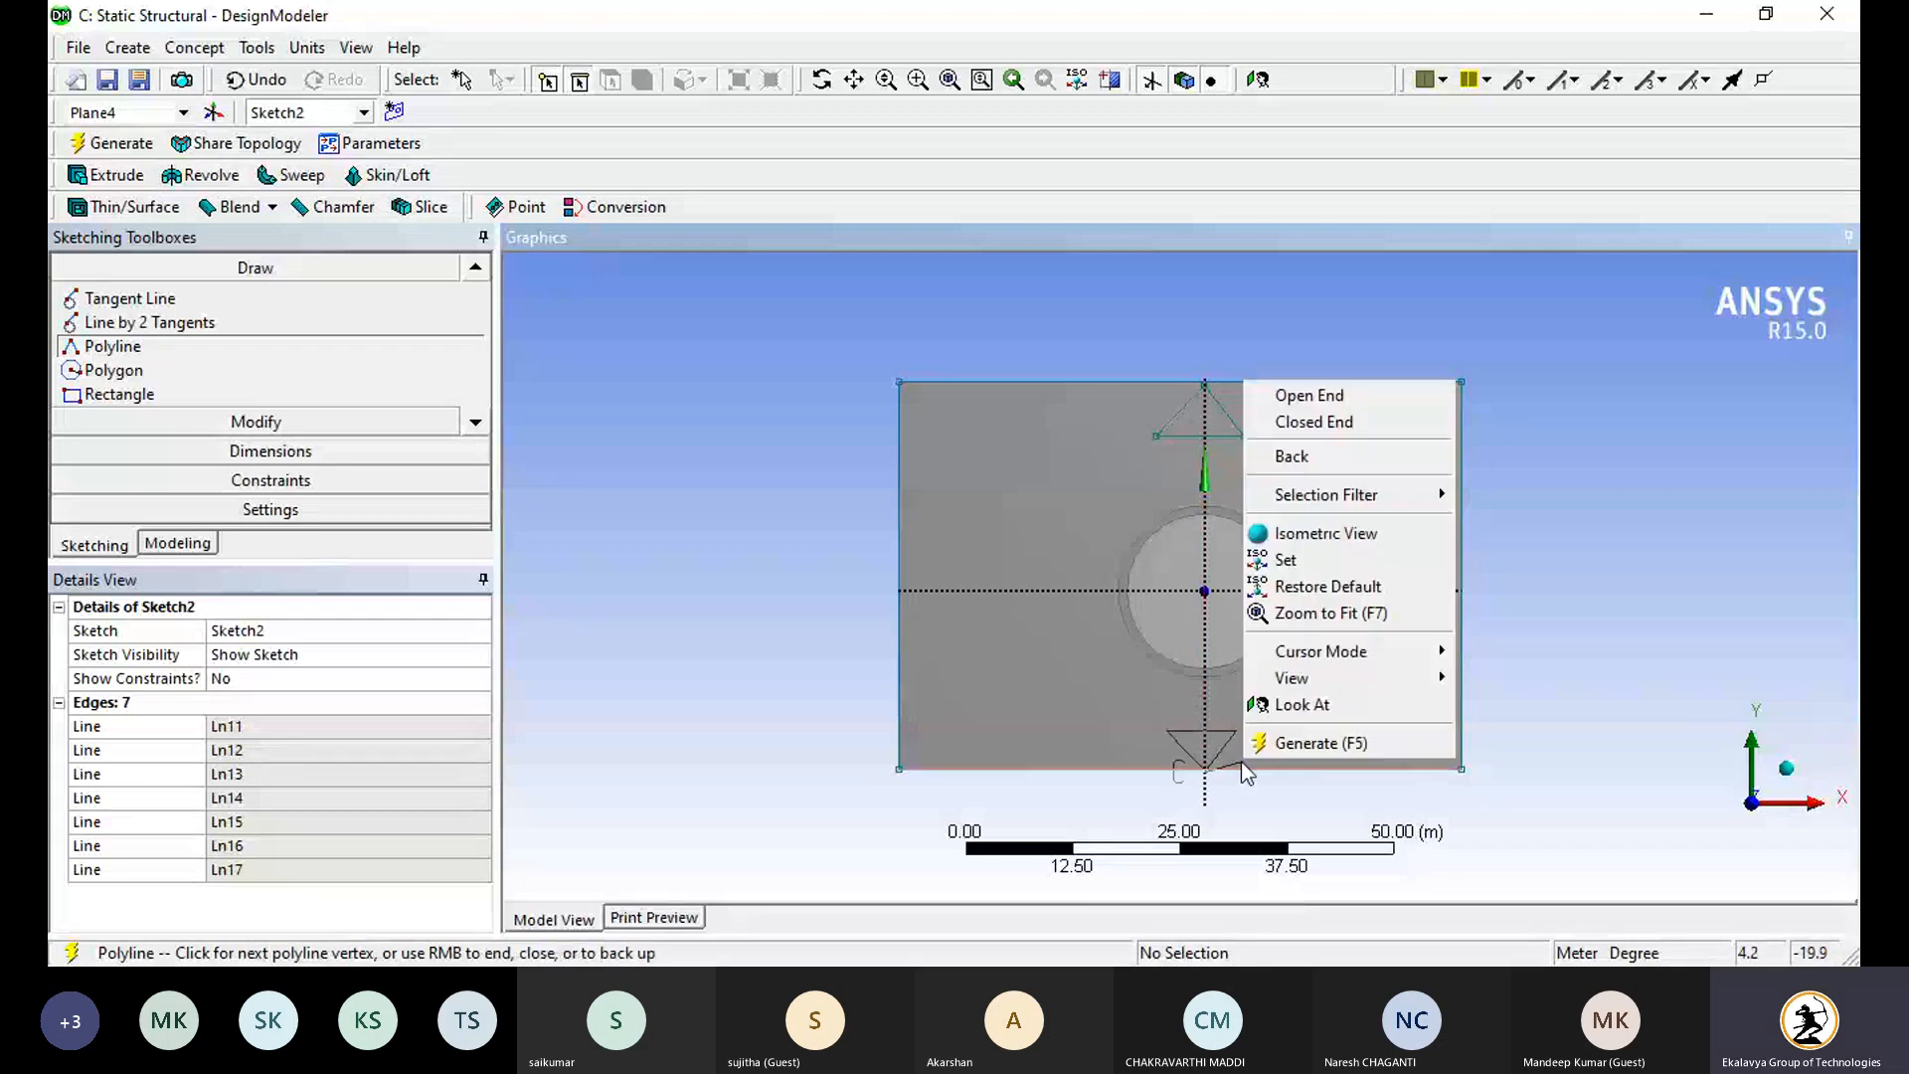
left_click(1290, 422)
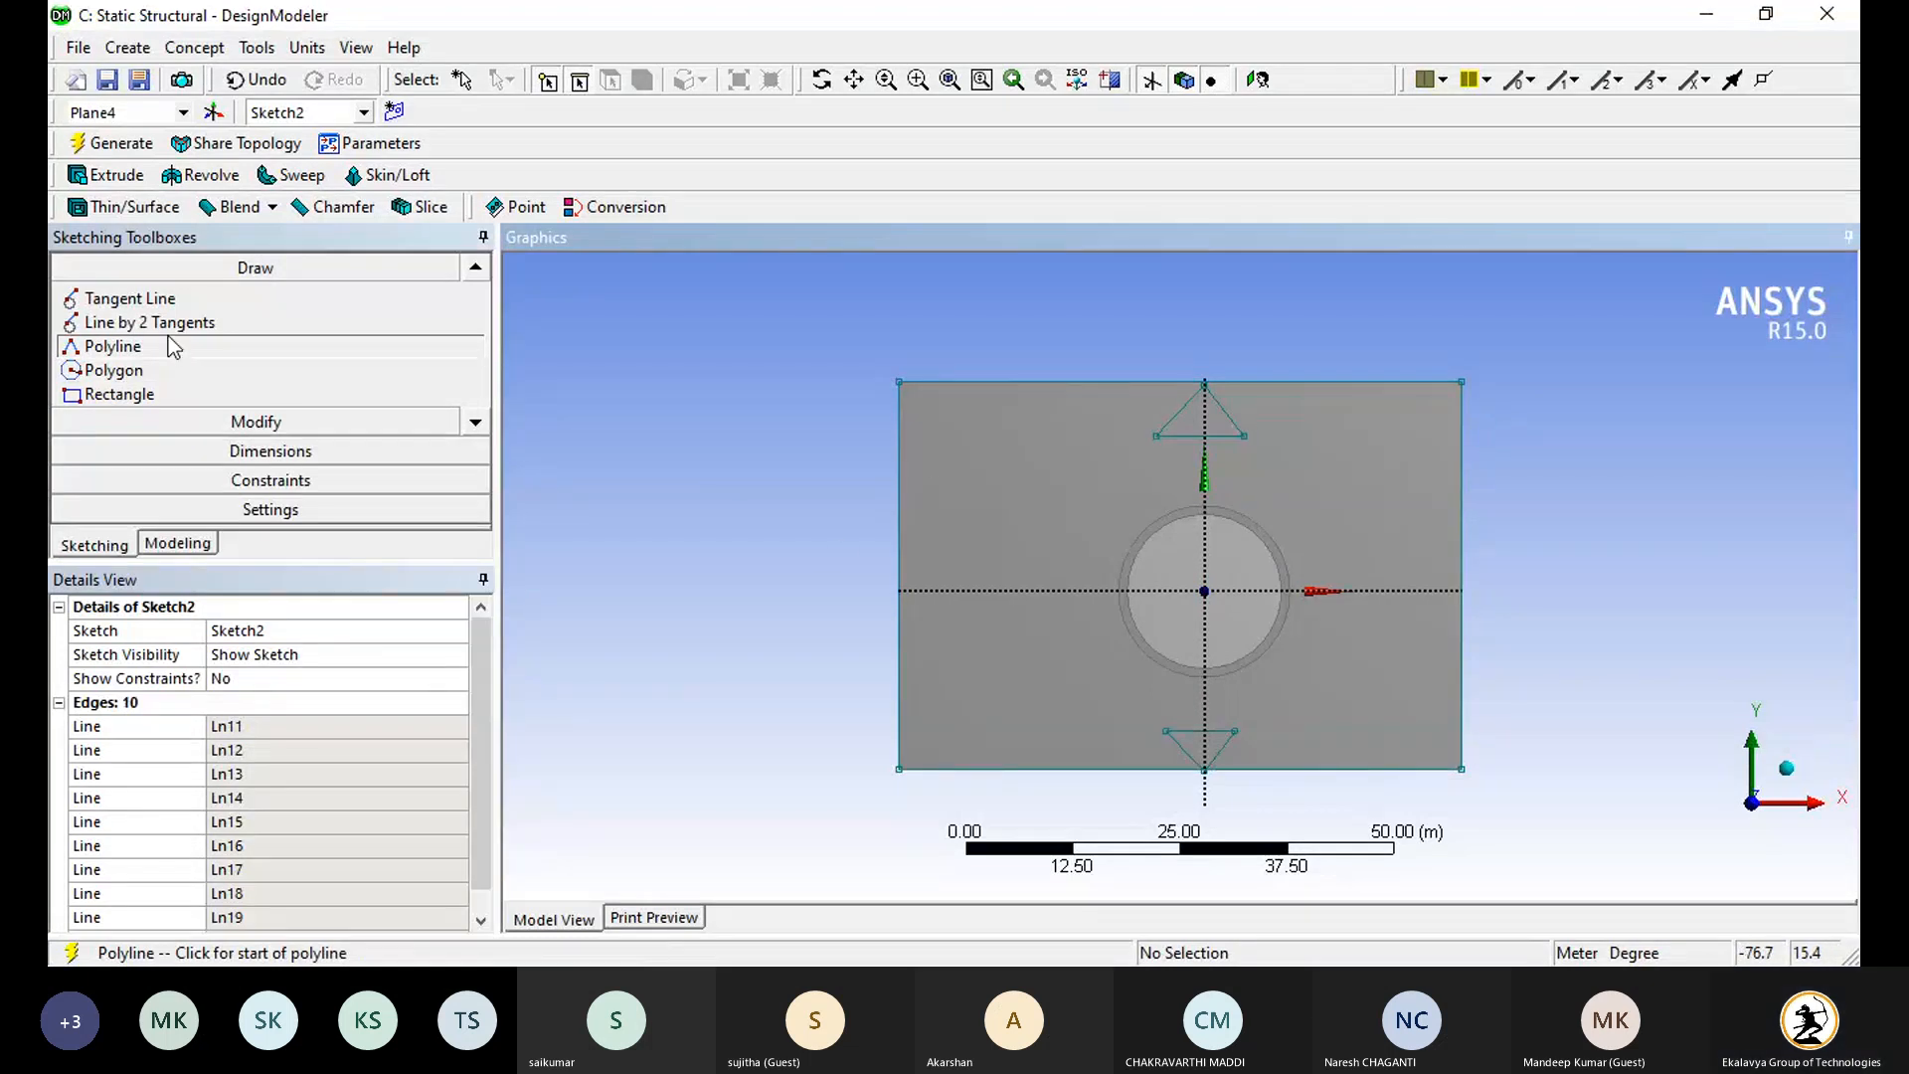
Step: Dimension the horizontal base of both the upper and the lower triangle
left_click(243, 451)
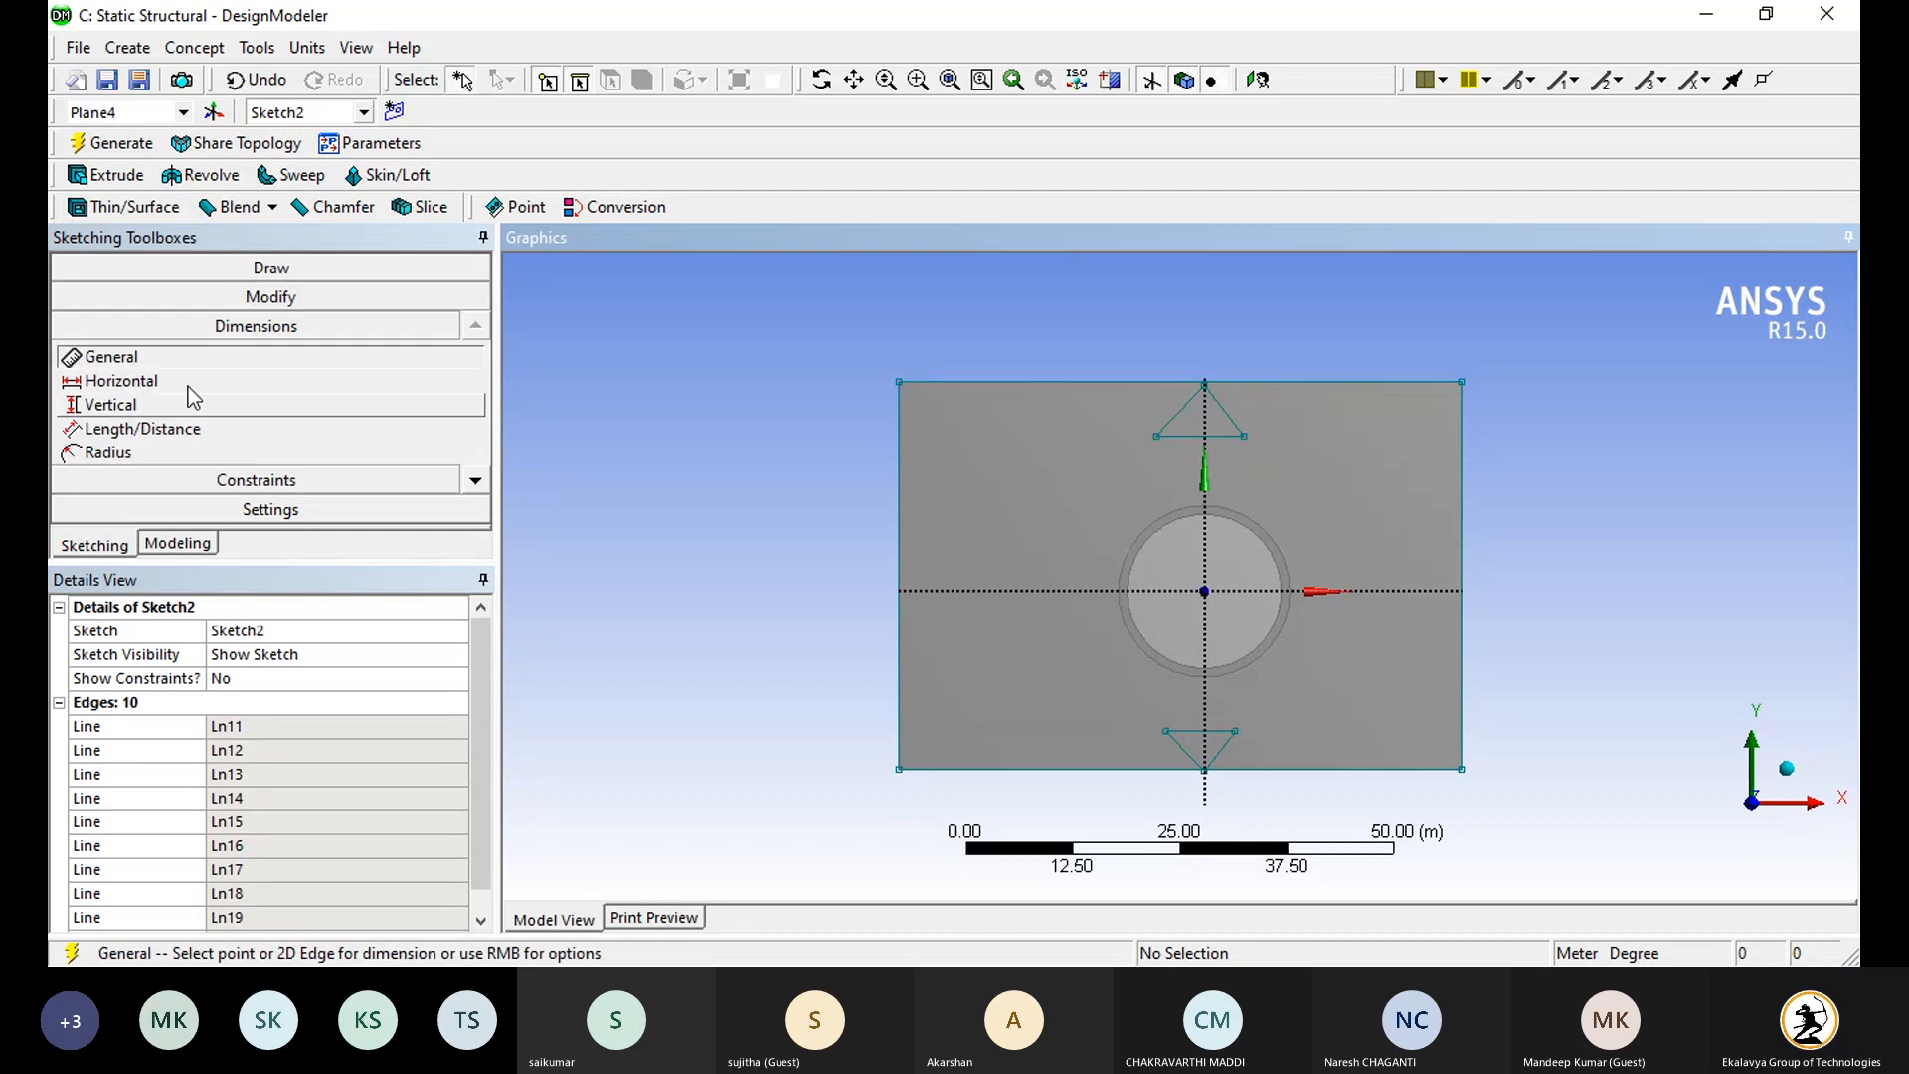
left_click(1180, 436)
left_click(1179, 485)
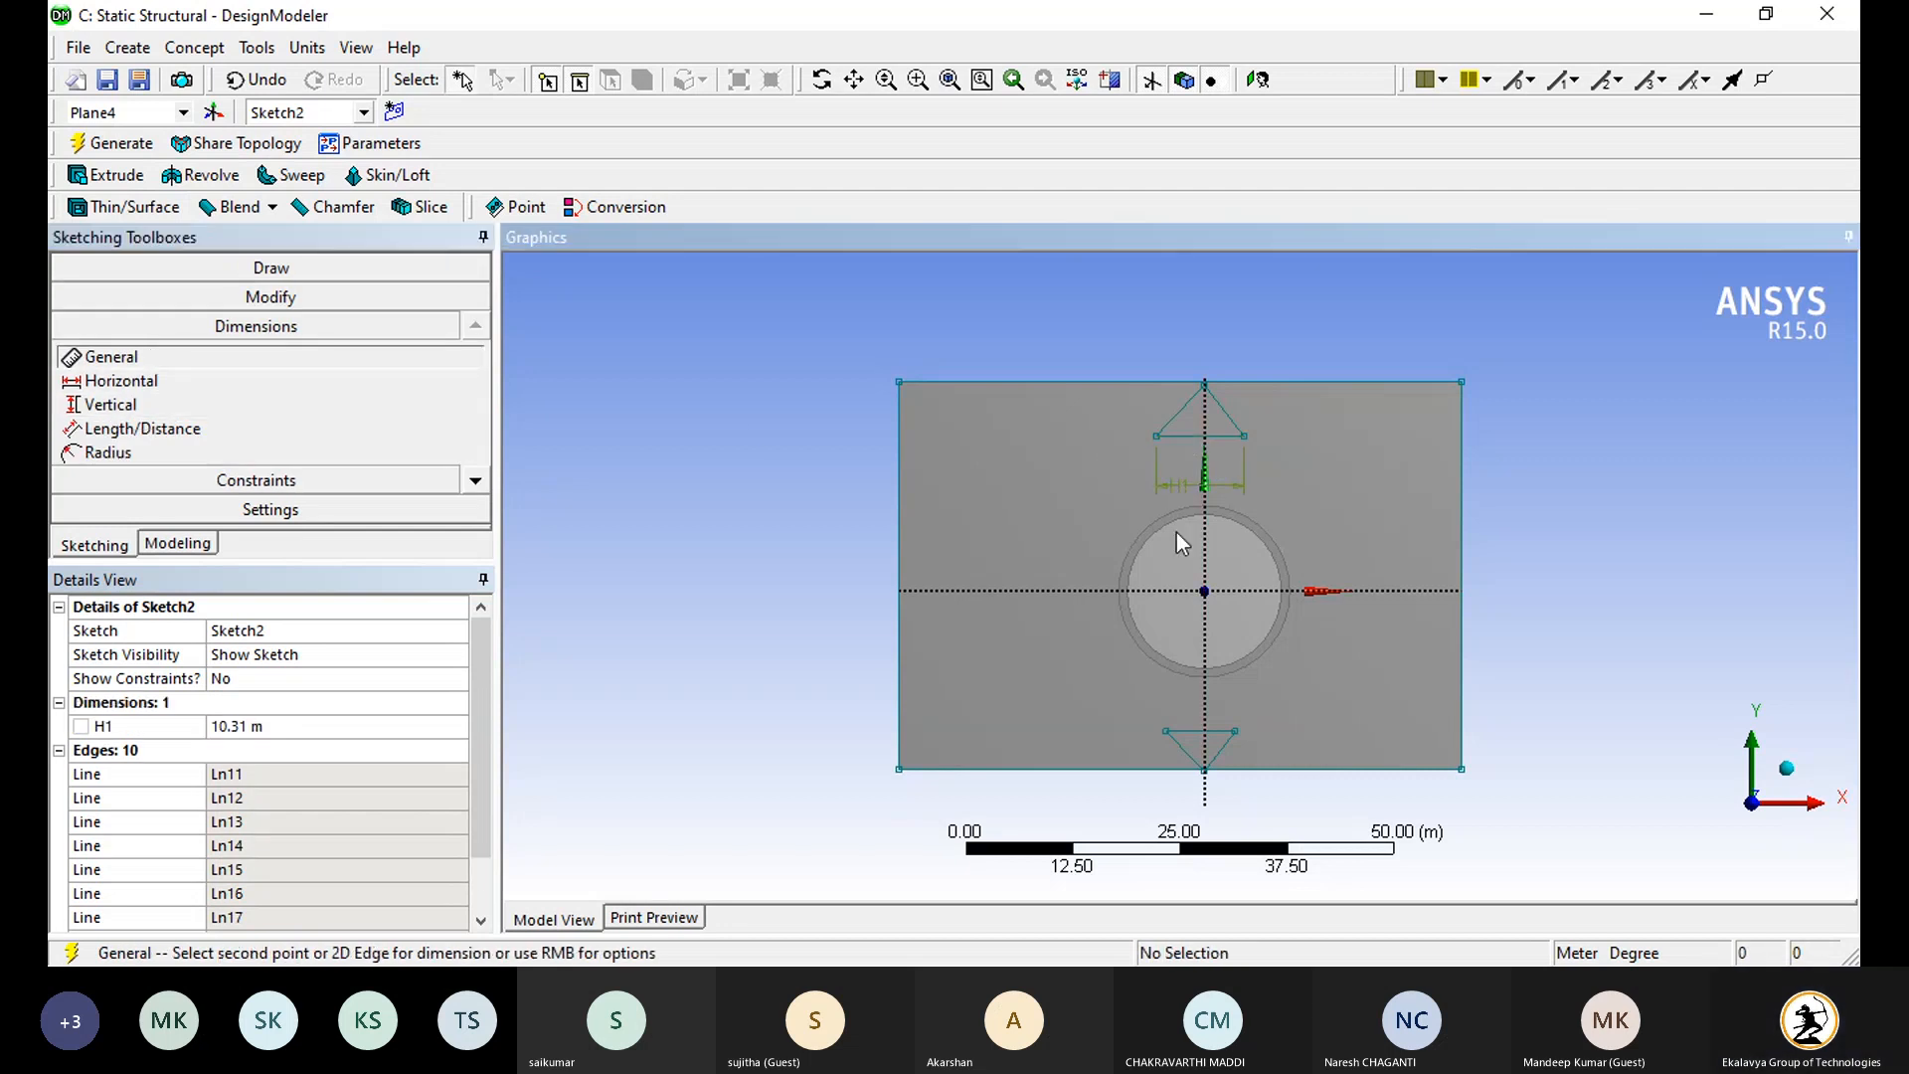
left_click(1194, 733)
left_click(1196, 707)
Step: Set the base widths of the lower and upper triangles to 10 m each
left_click(243, 750)
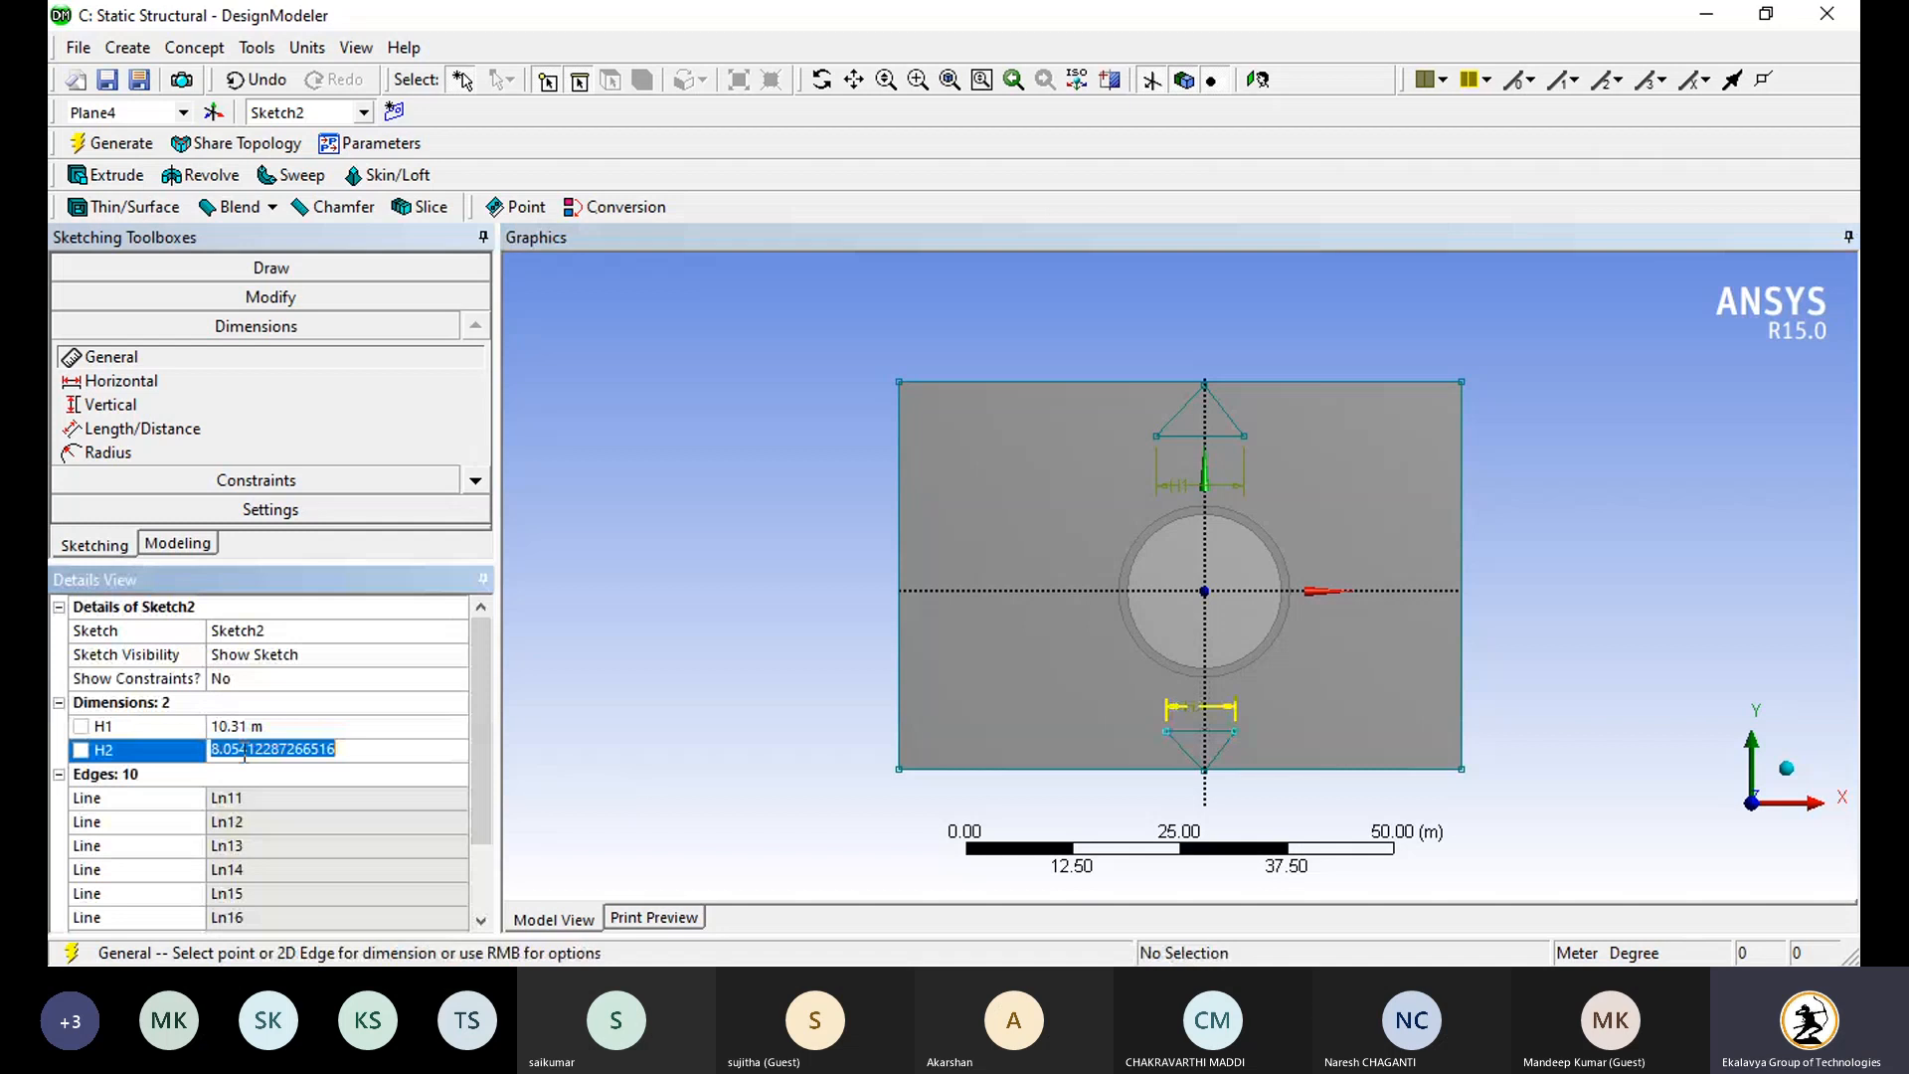
type("10")
key("Return")
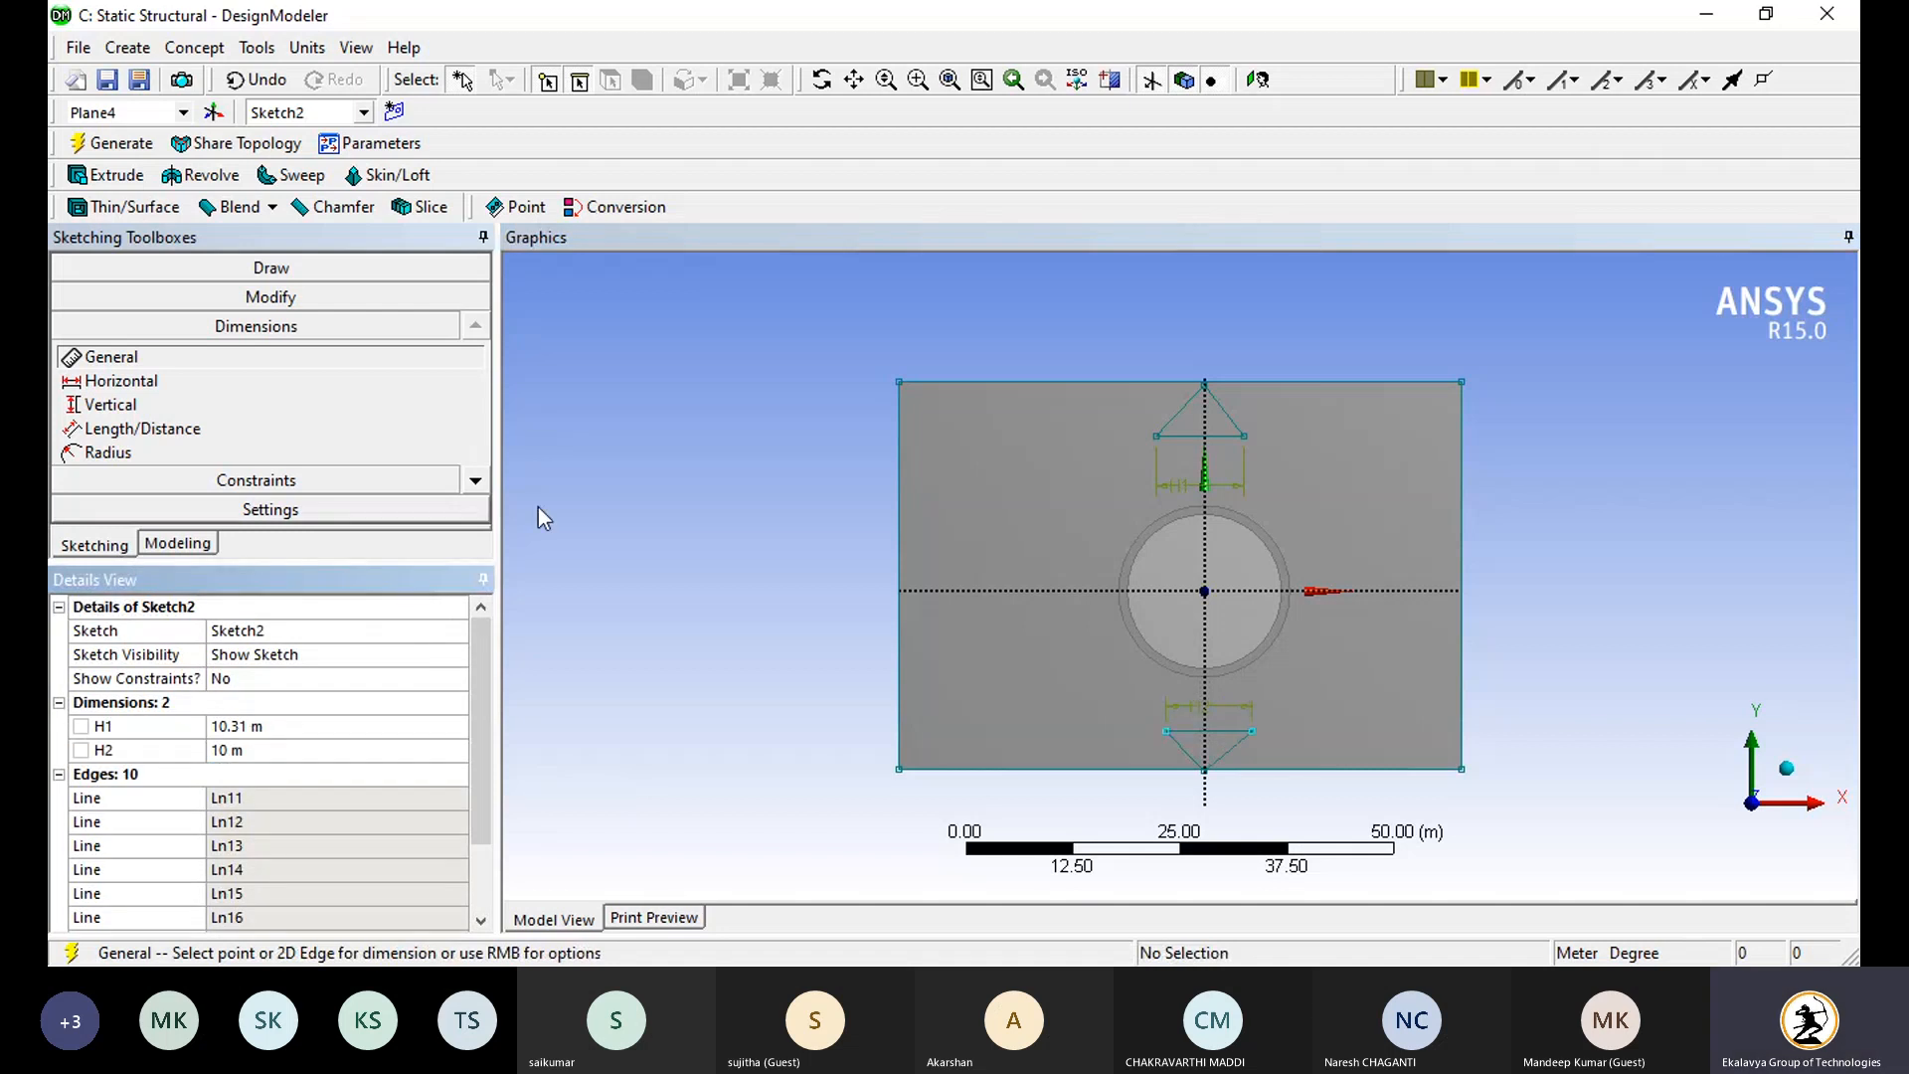
left_click(264, 756)
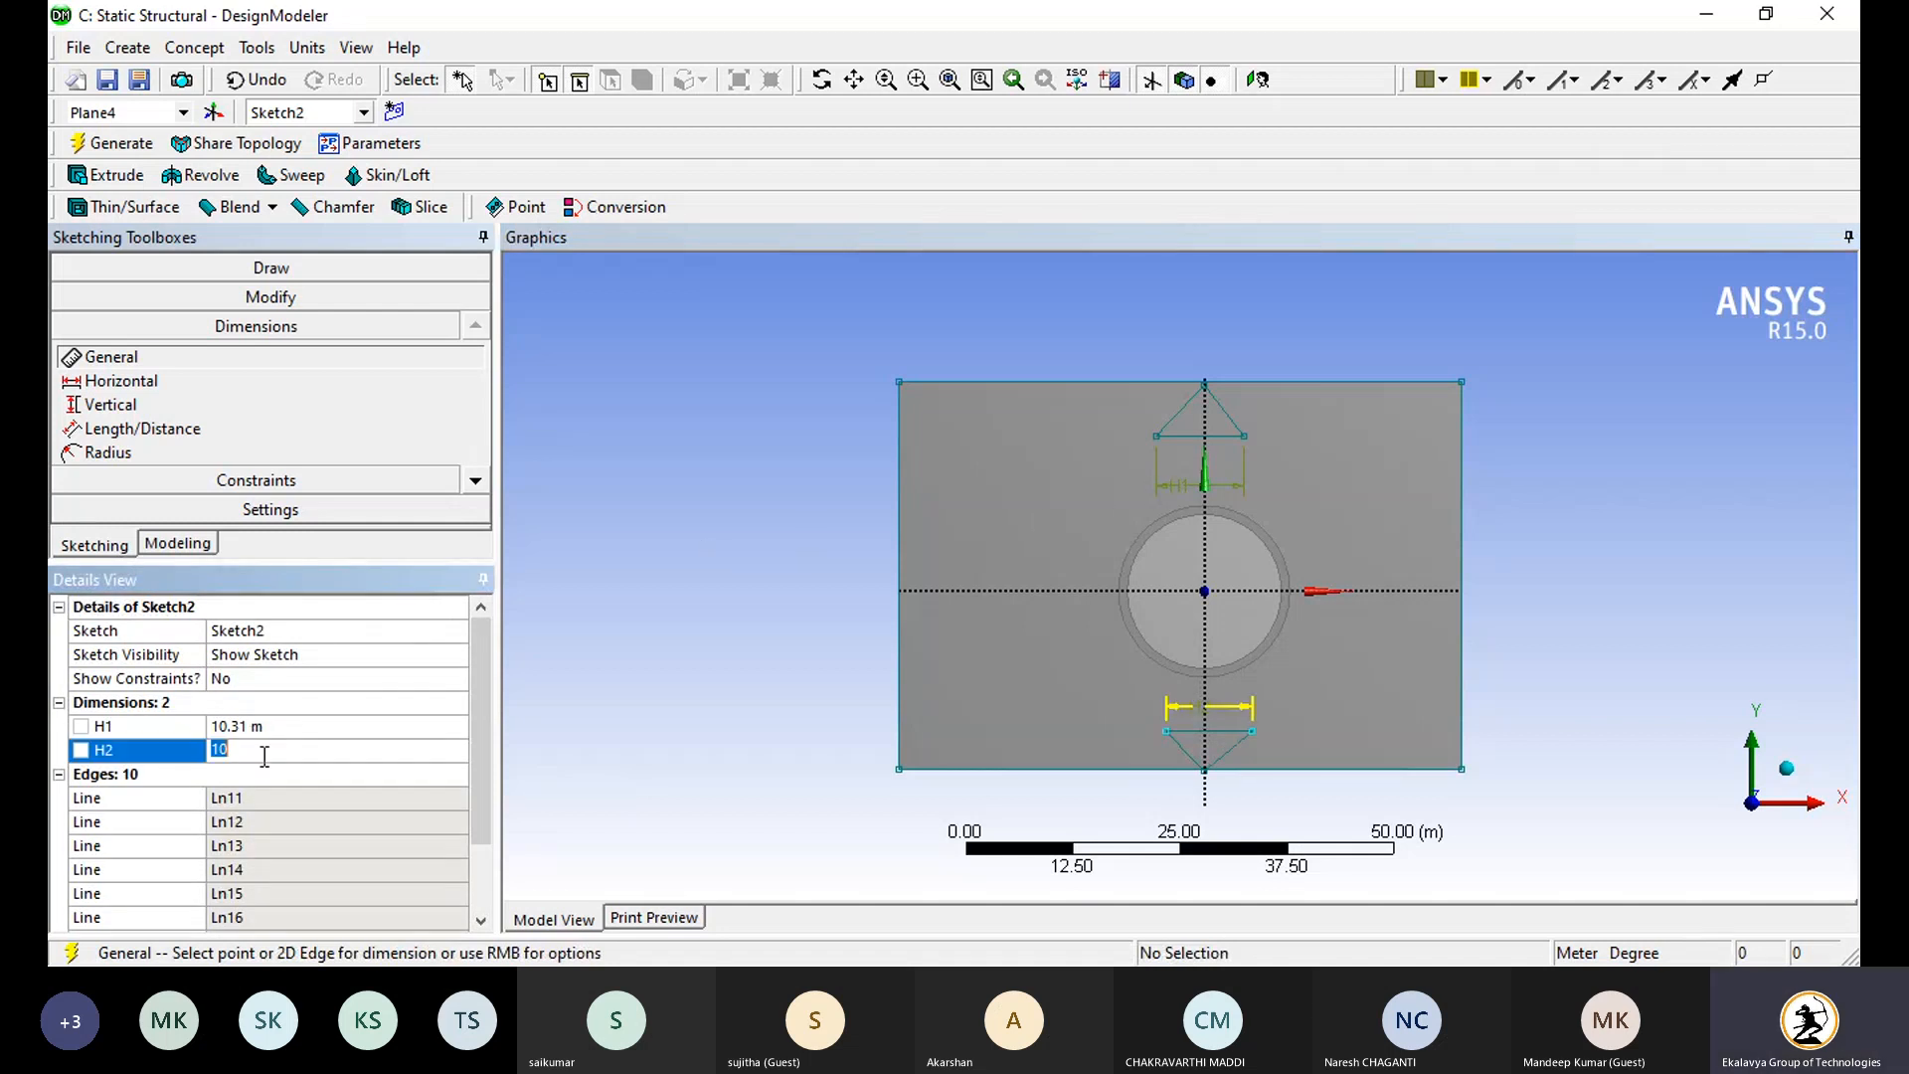
left_click(283, 726)
type("10")
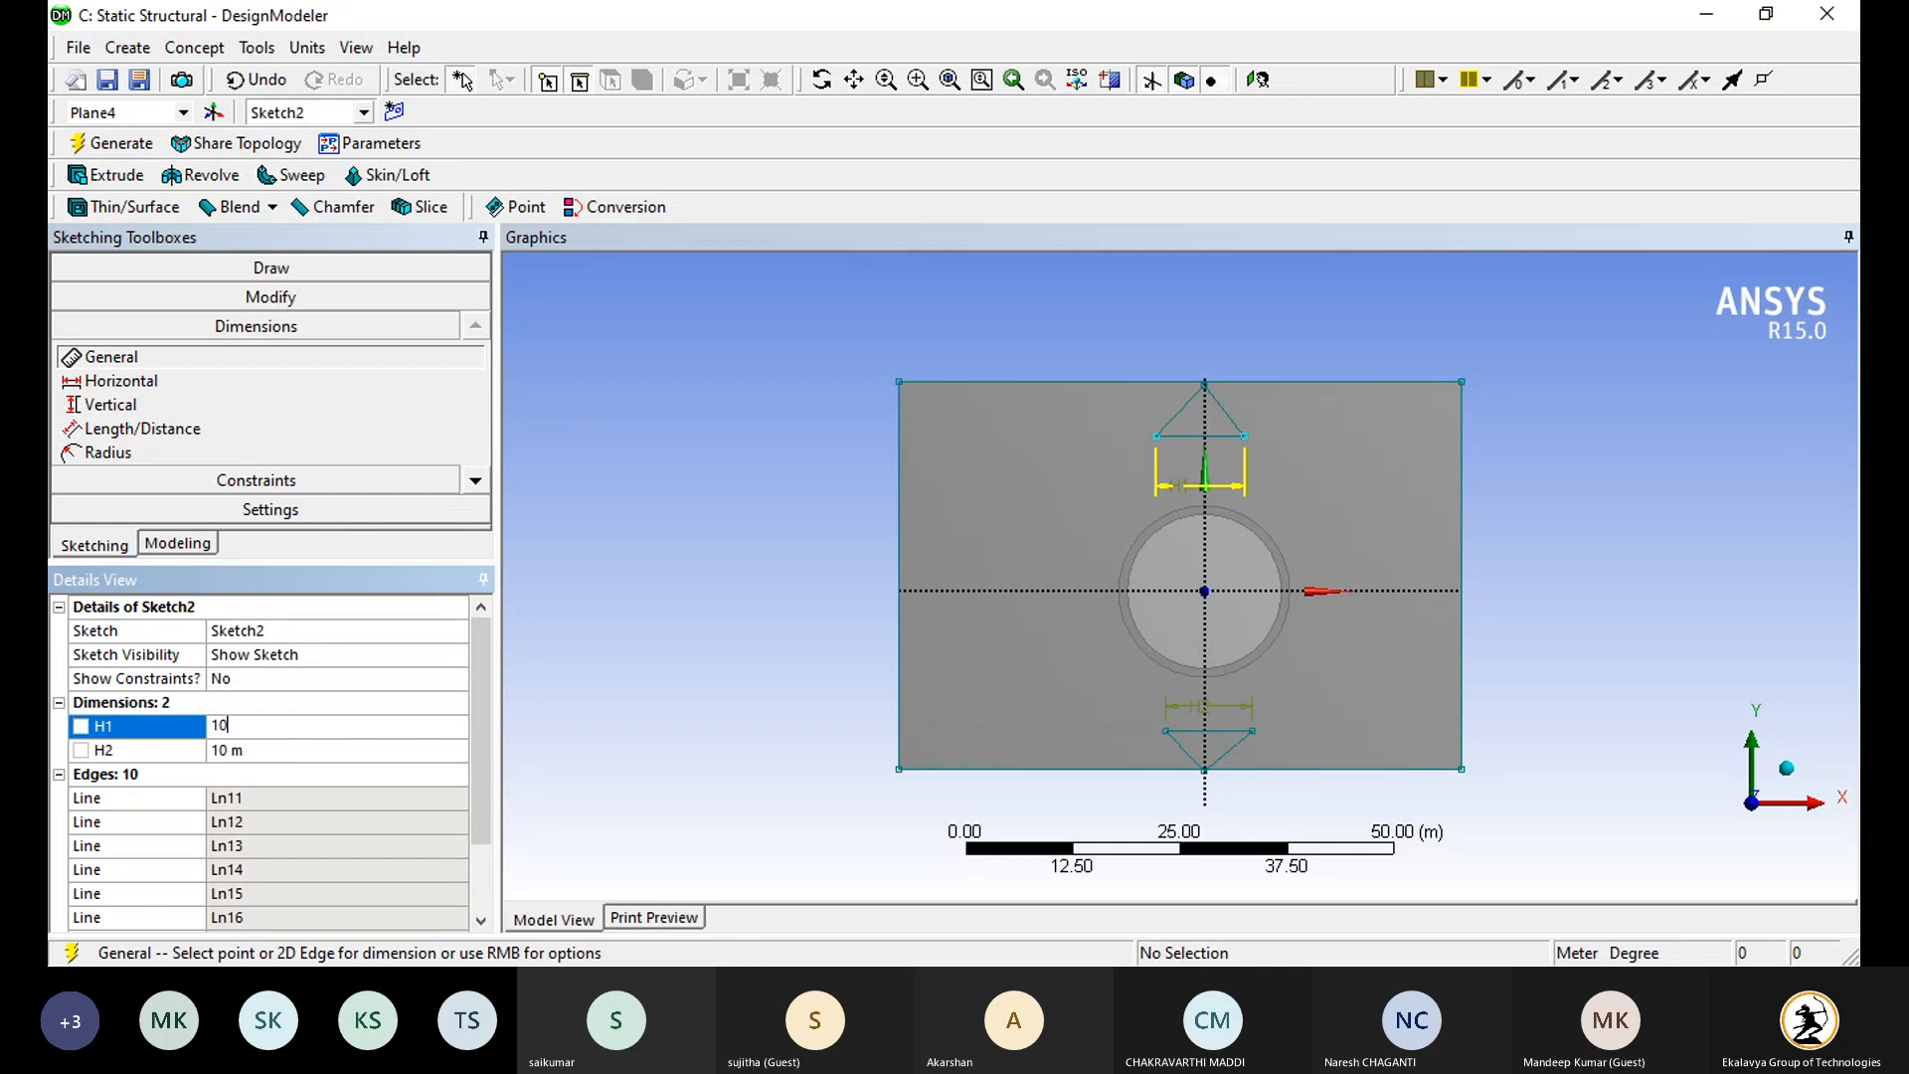
key("Return")
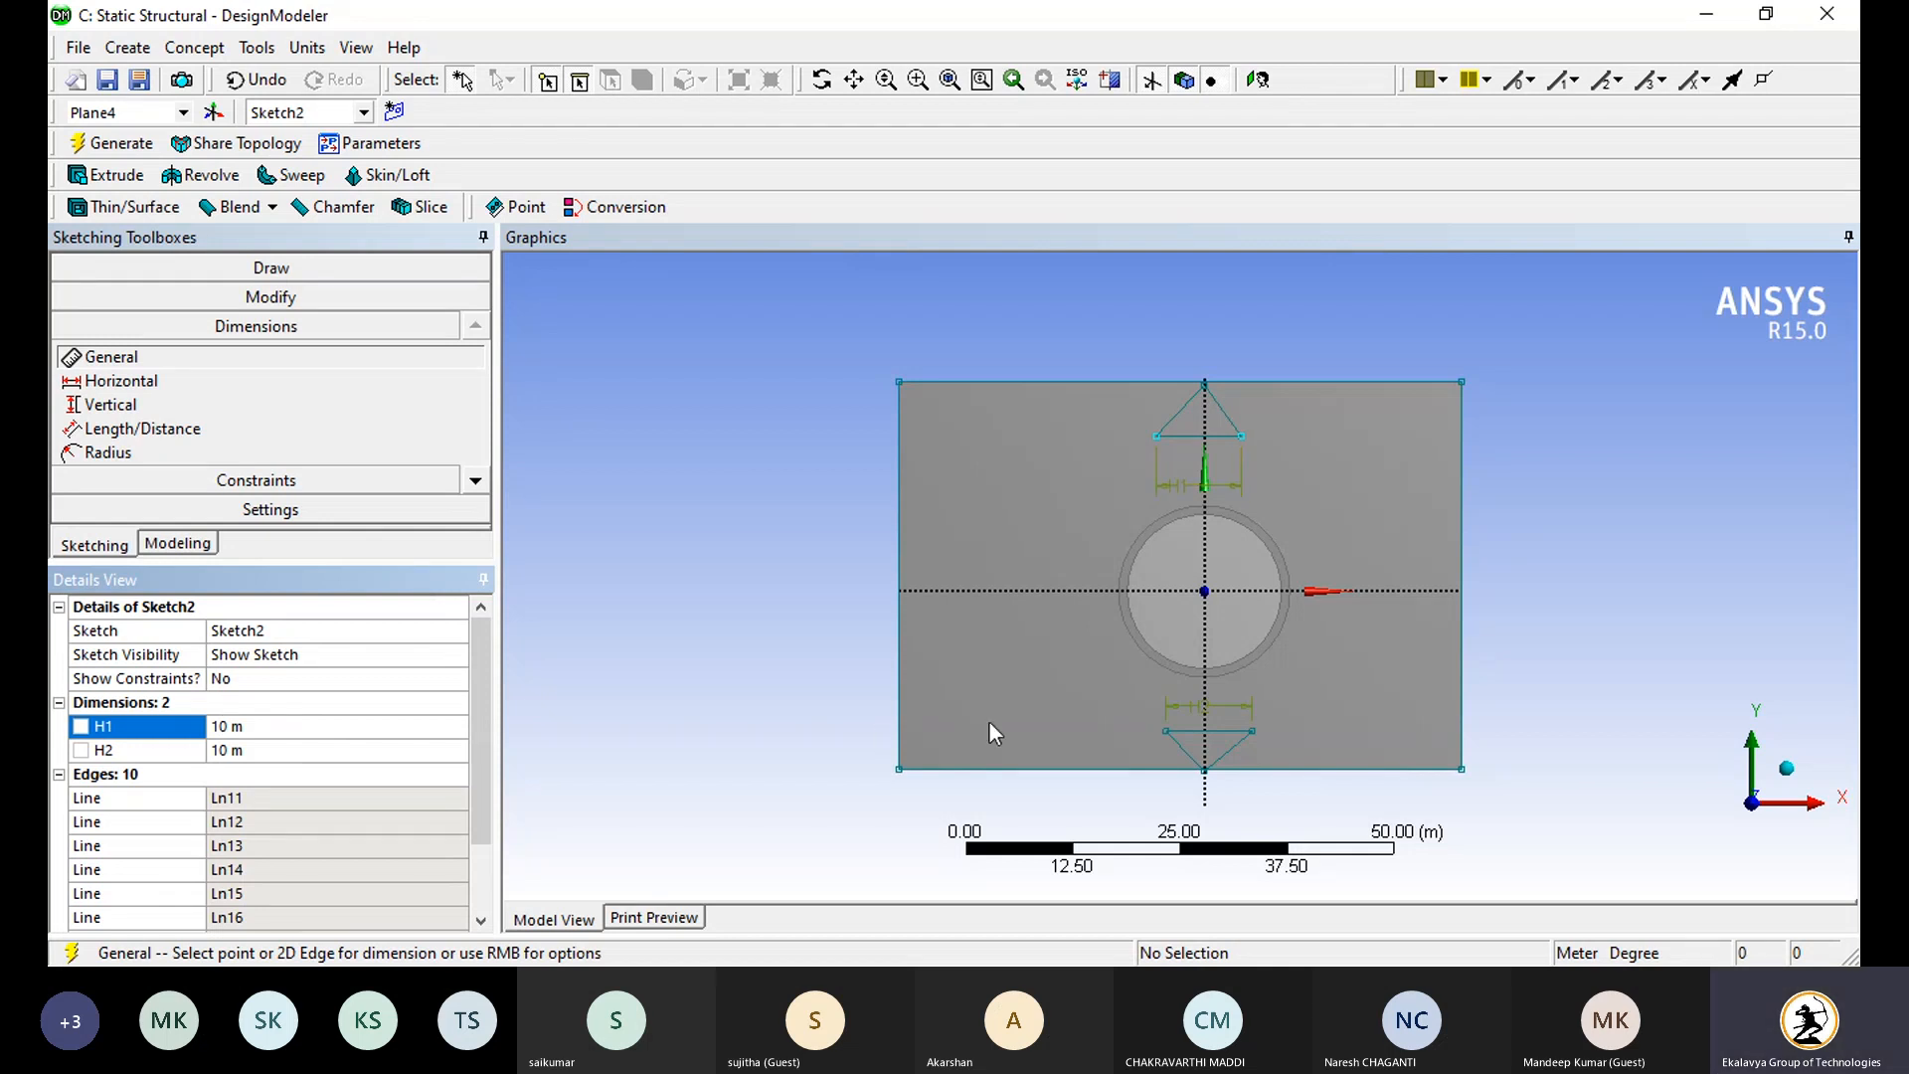
Step: Regenerate the model and try to extrude the fin sketch with its triangles 2 m as added material
middle_click_drag(987, 699, 805, 741)
left_click(111, 143)
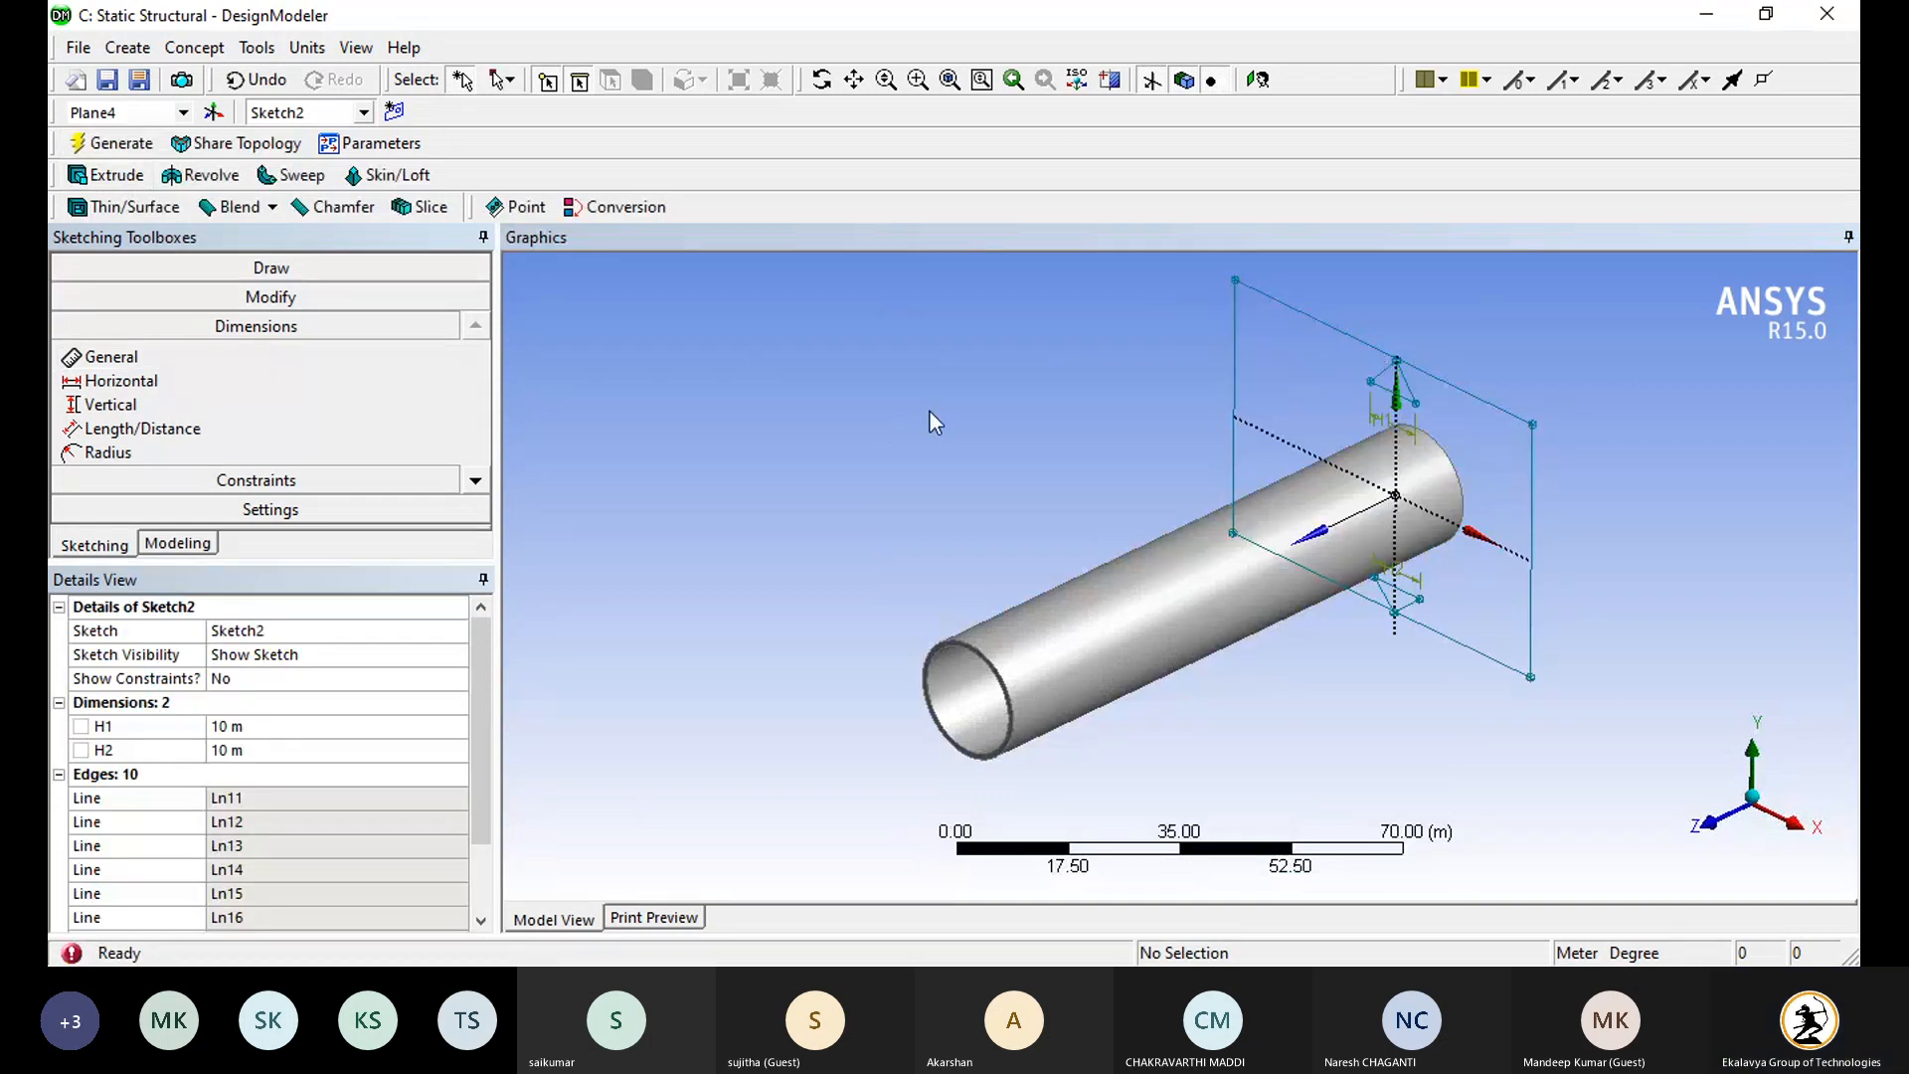
left_click(105, 175)
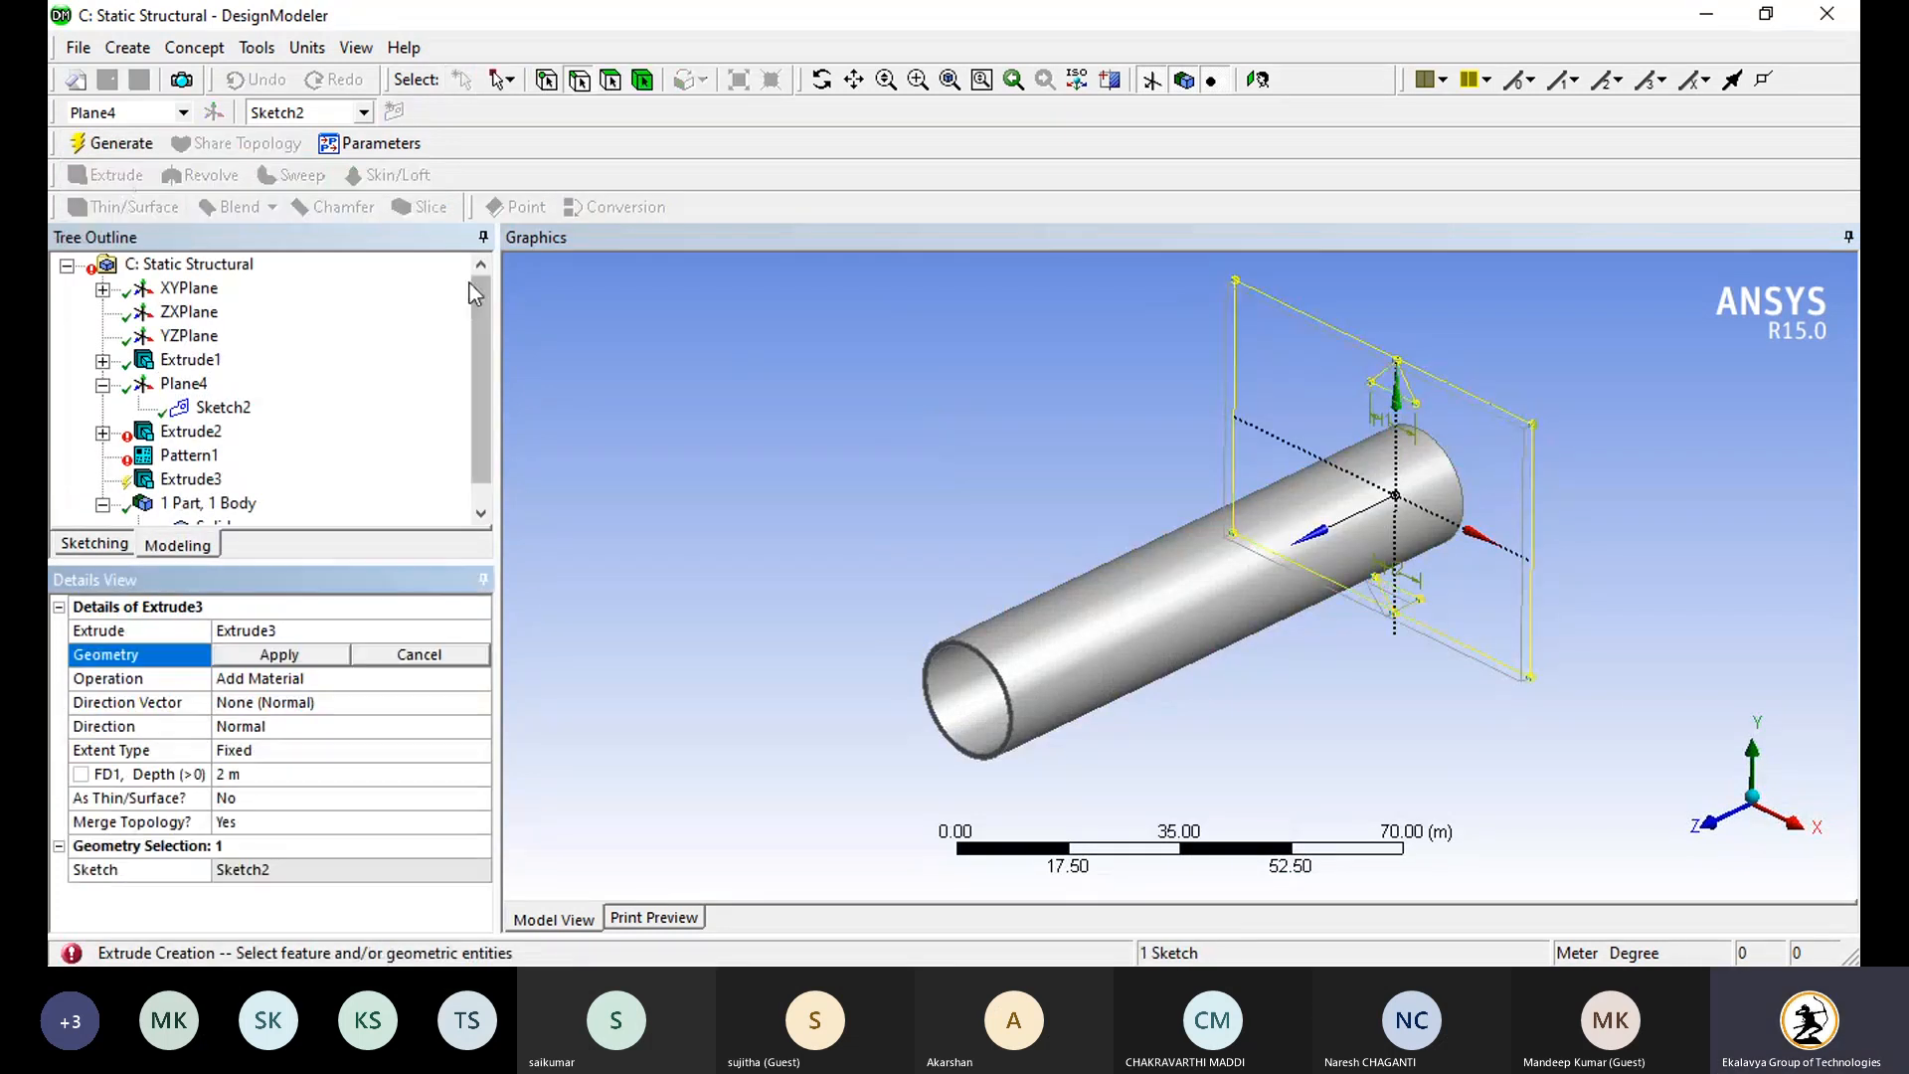
key("F5")
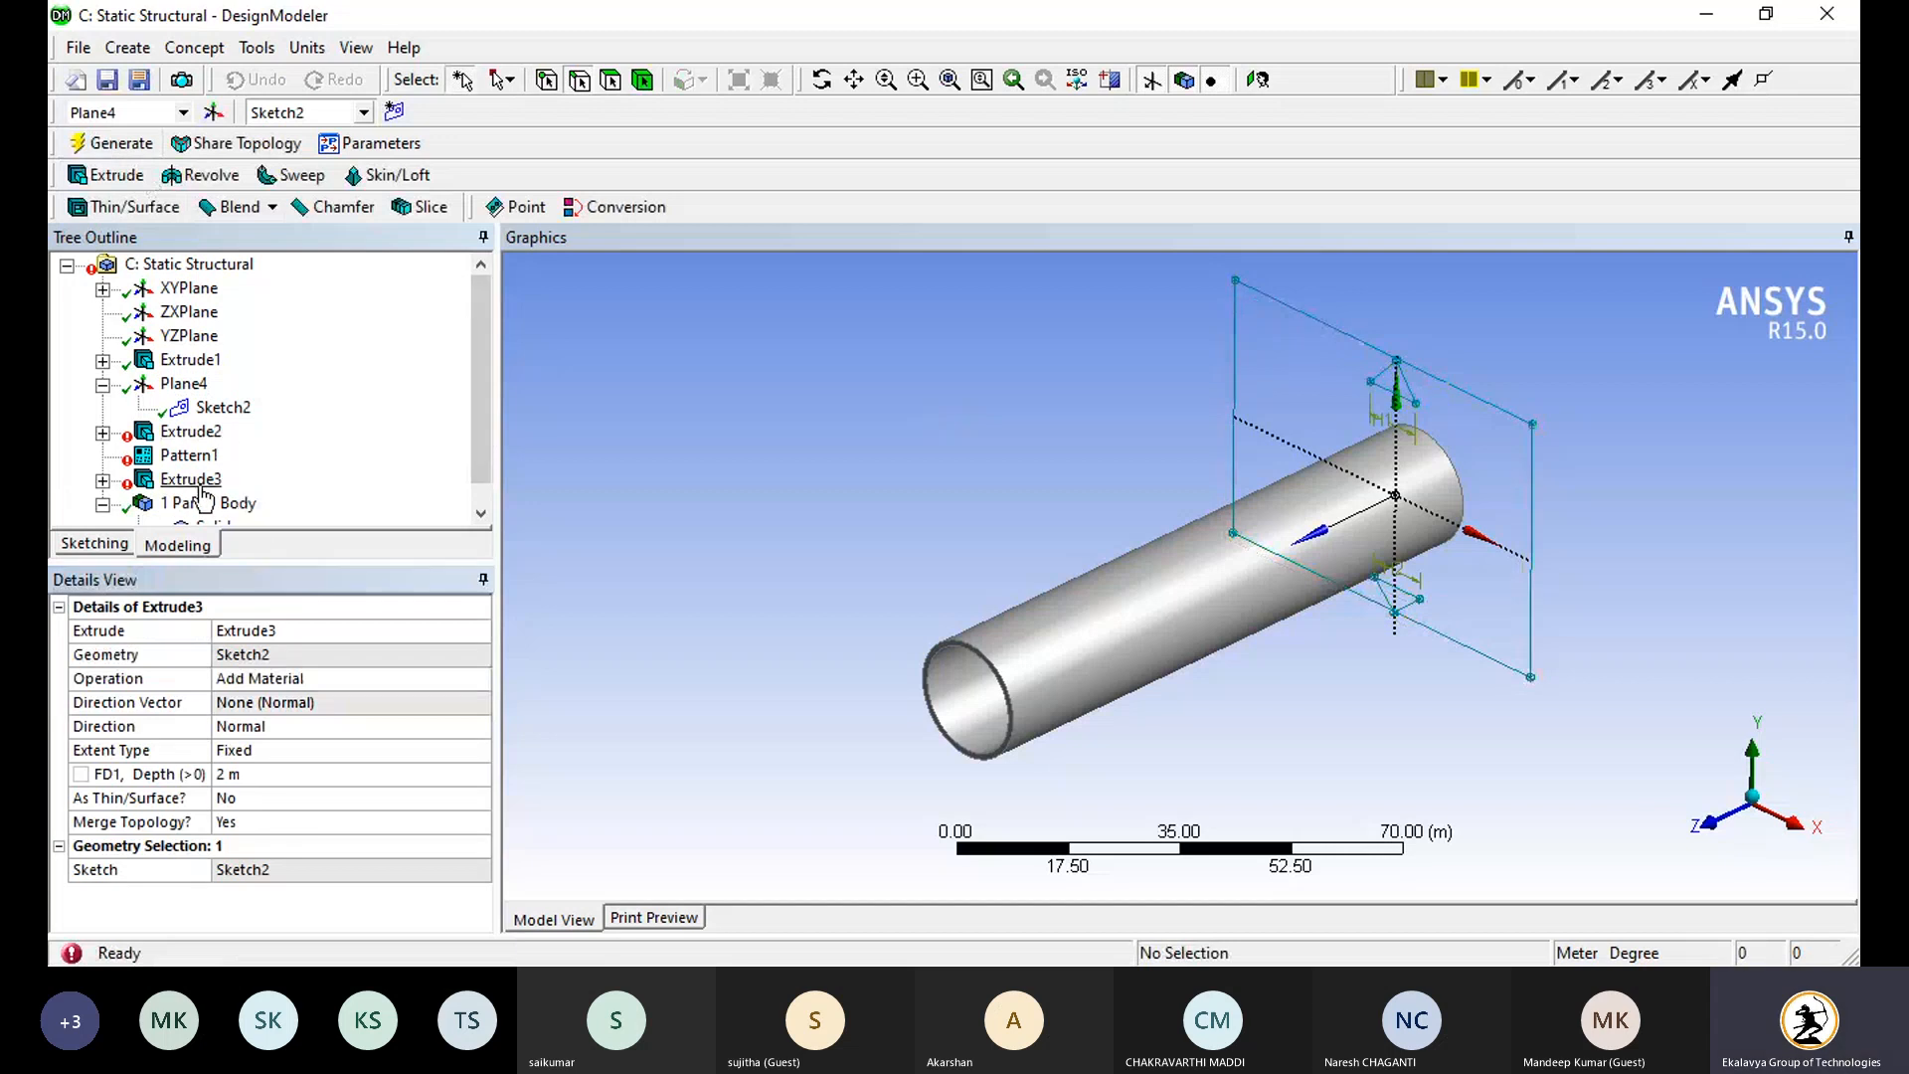
Step: Delete the new 2 m extrusion of the fin sketch from the model tree
scroll(209, 487, "down", 1)
left_click(216, 454)
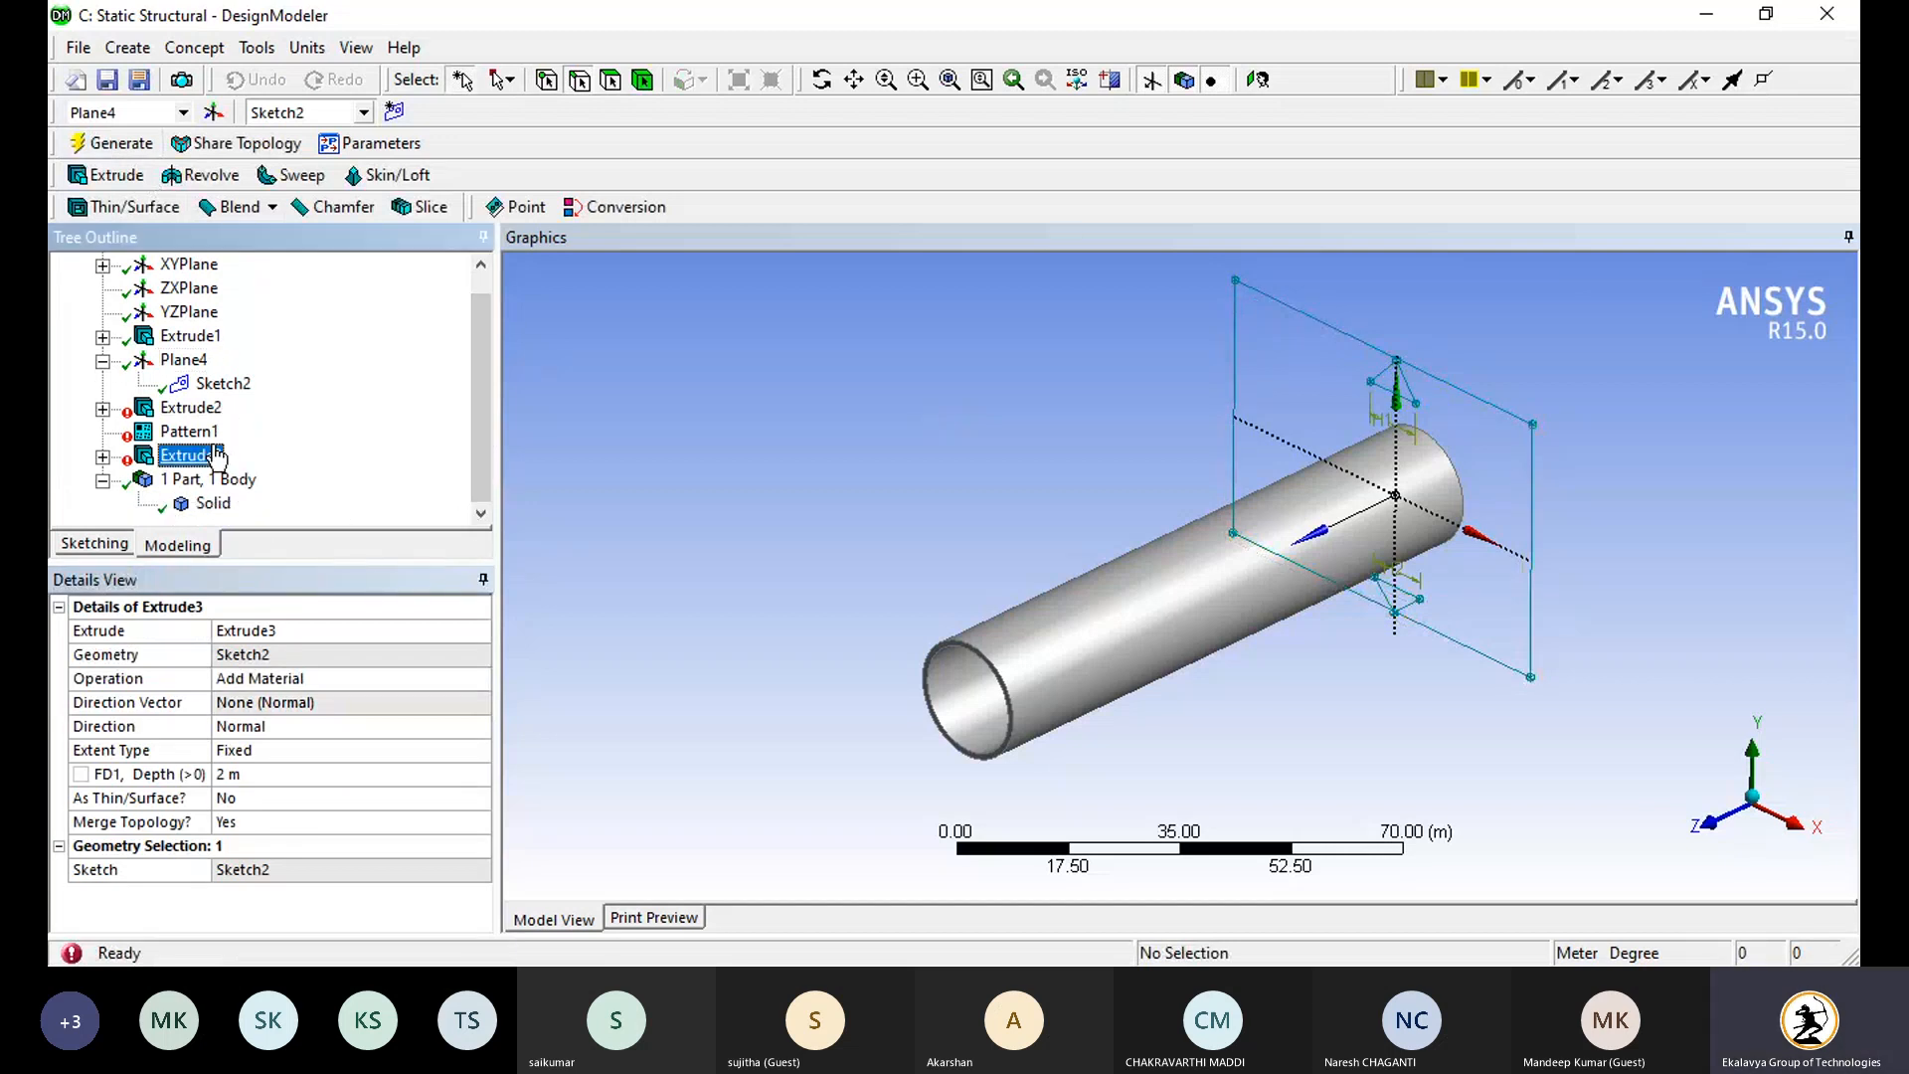
right_click(216, 454)
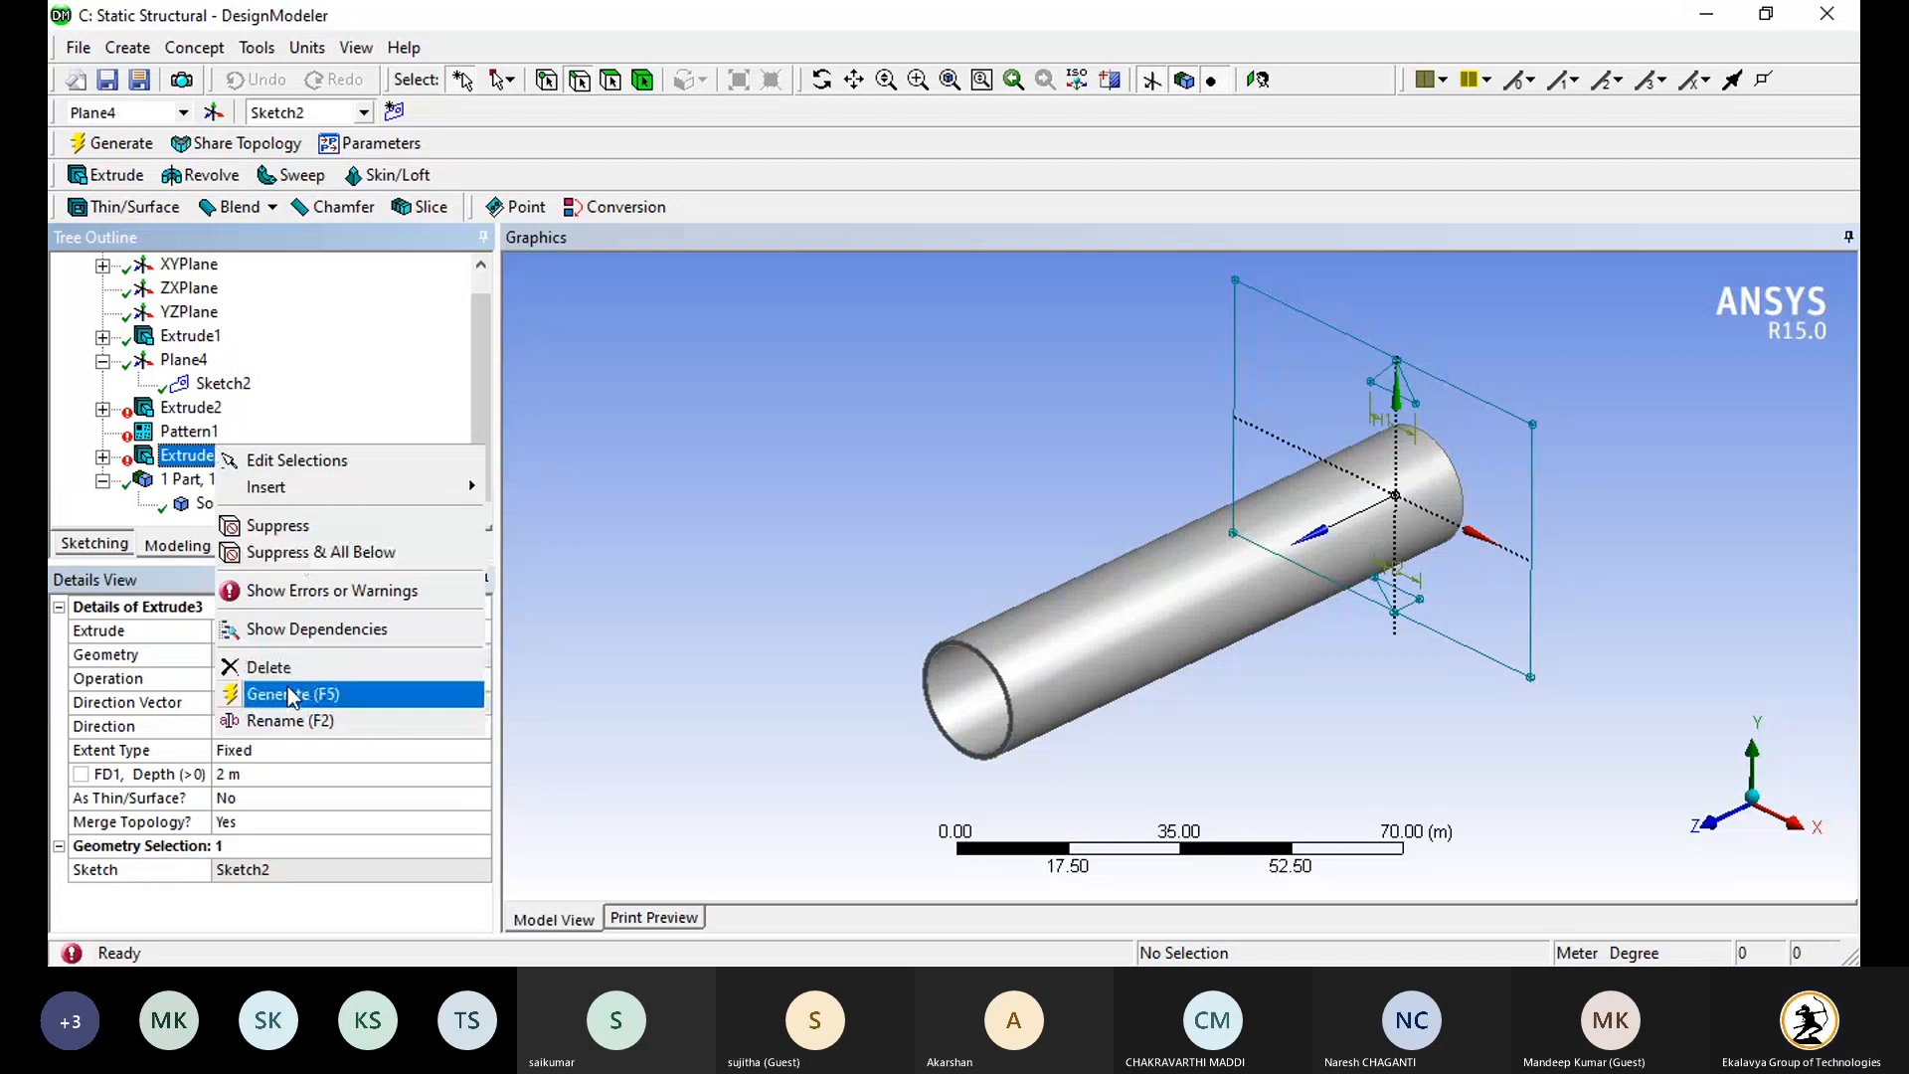
left_click(269, 666)
left_click(869, 586)
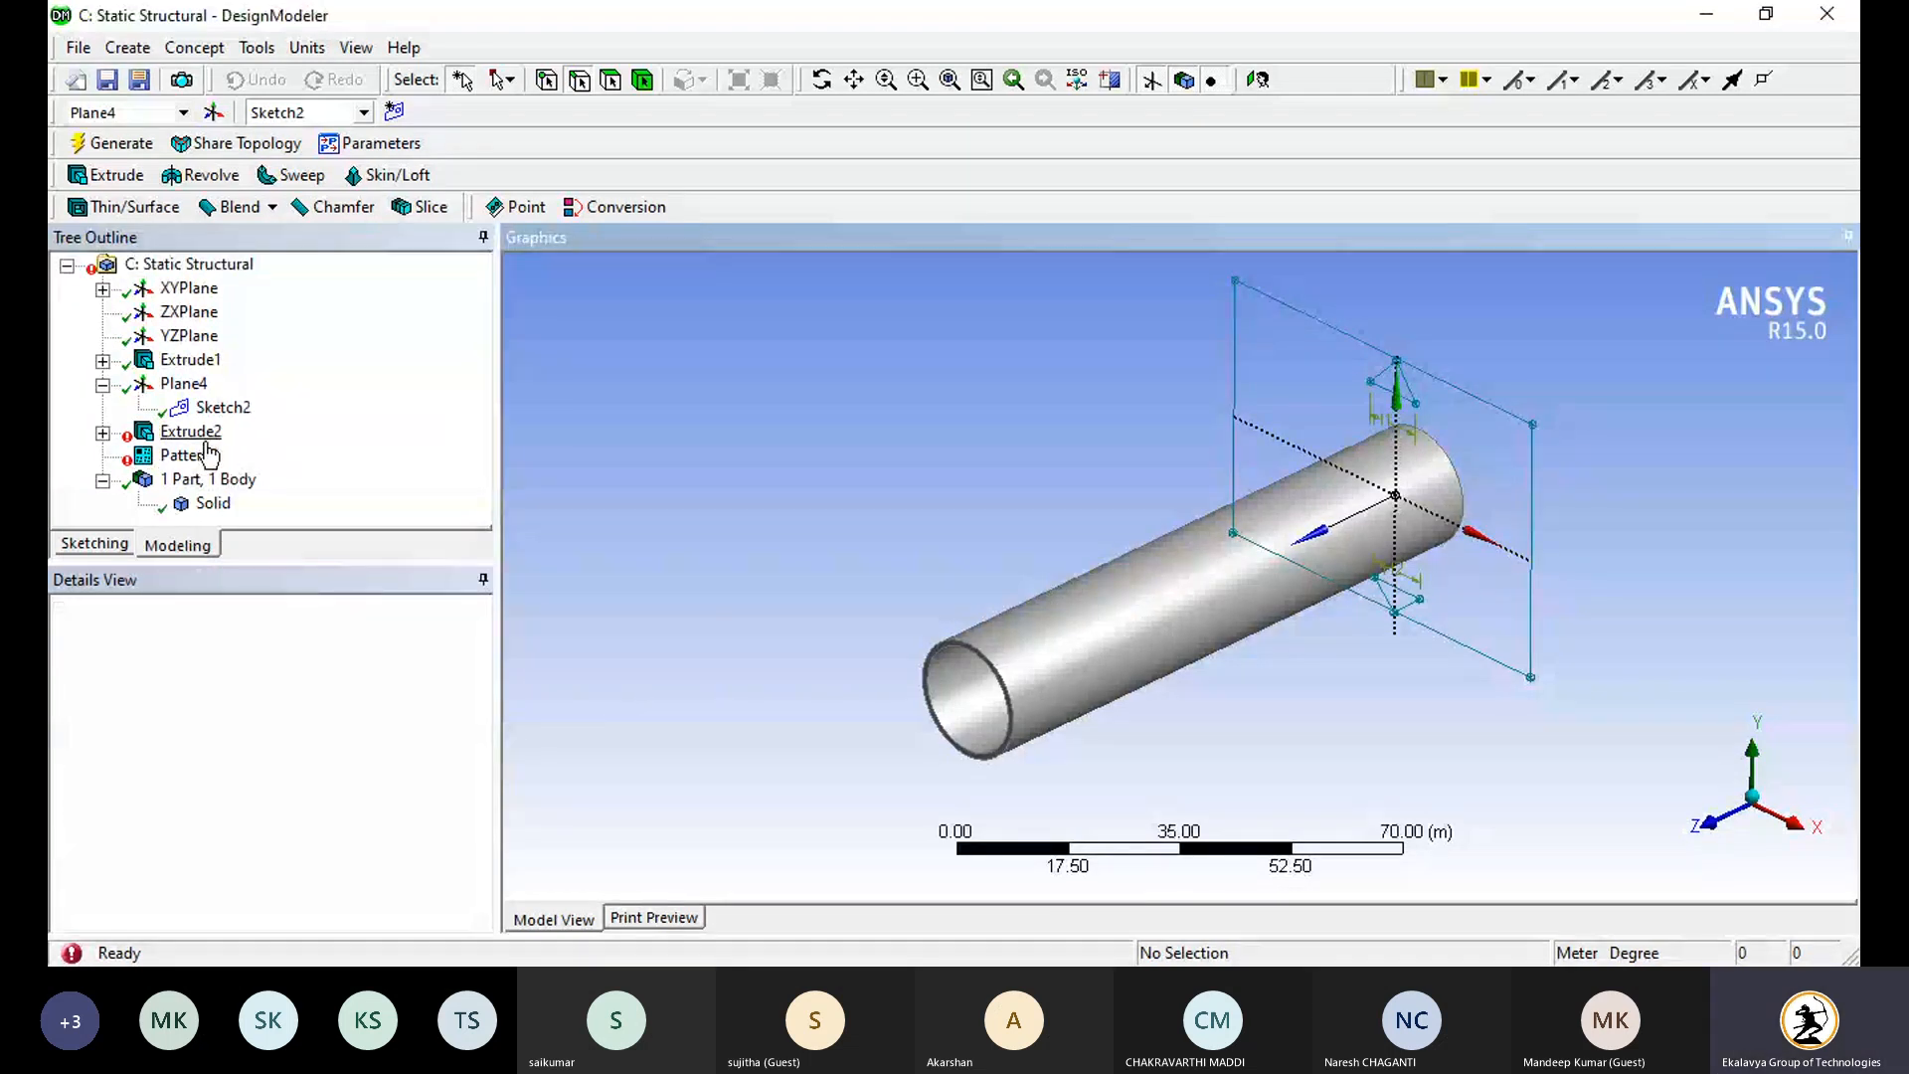
Step: Delete the ring tube's 100 m extrusion, Extrude1, from the model
right_click(209, 363)
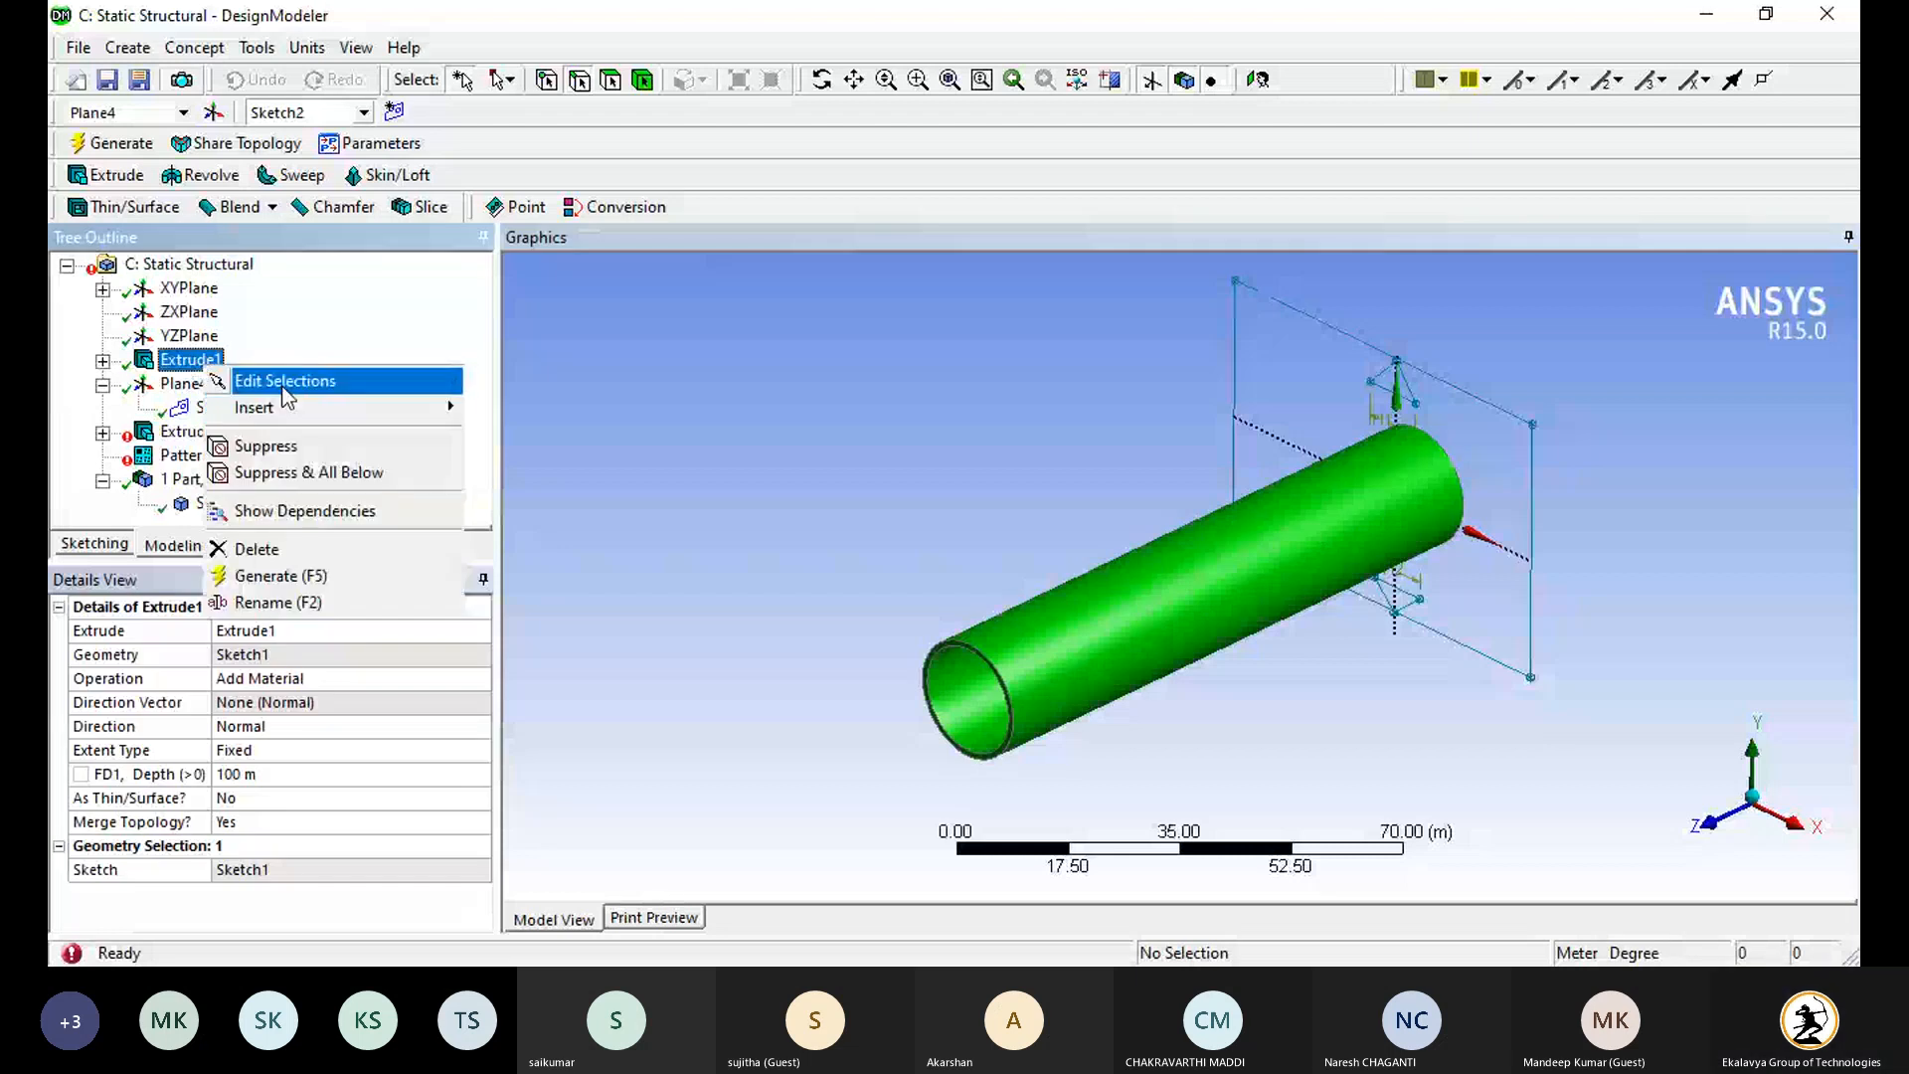
left_click(878, 448)
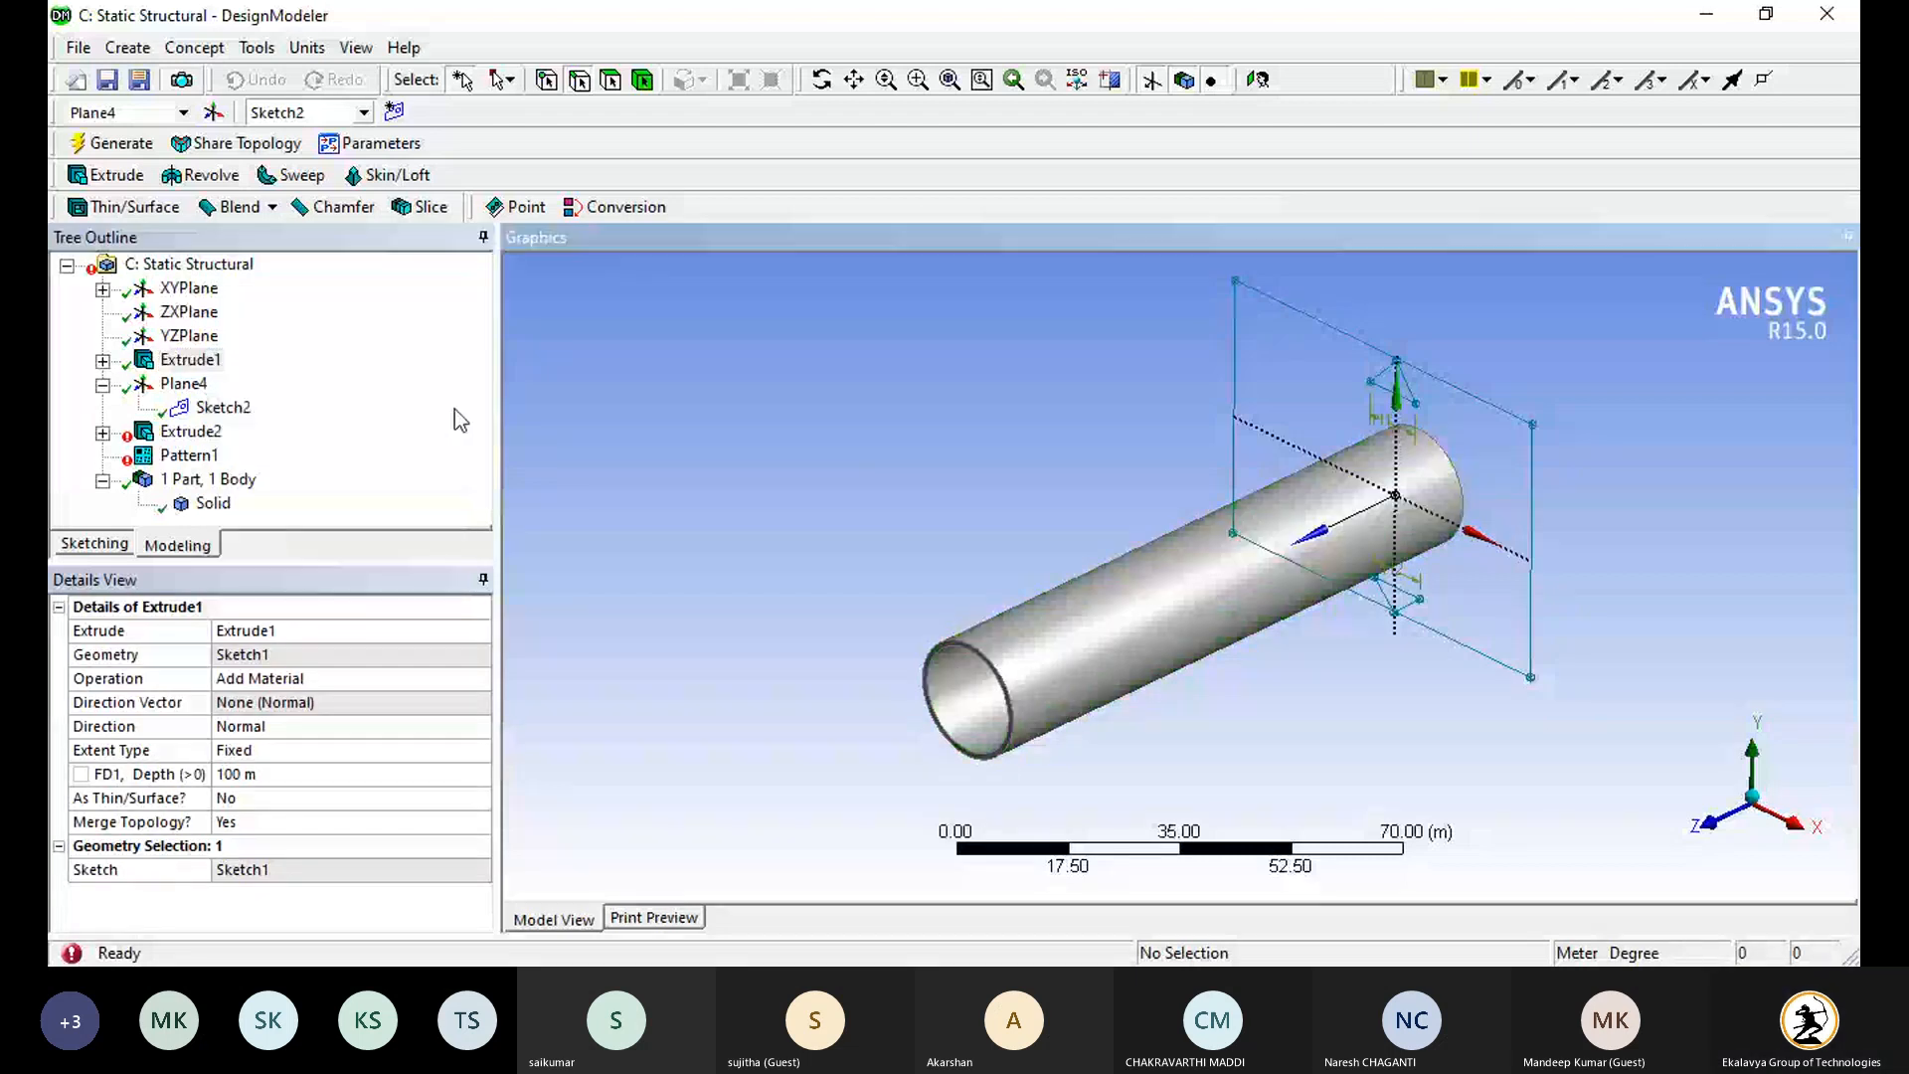
right_click(194, 360)
left_click(338, 545)
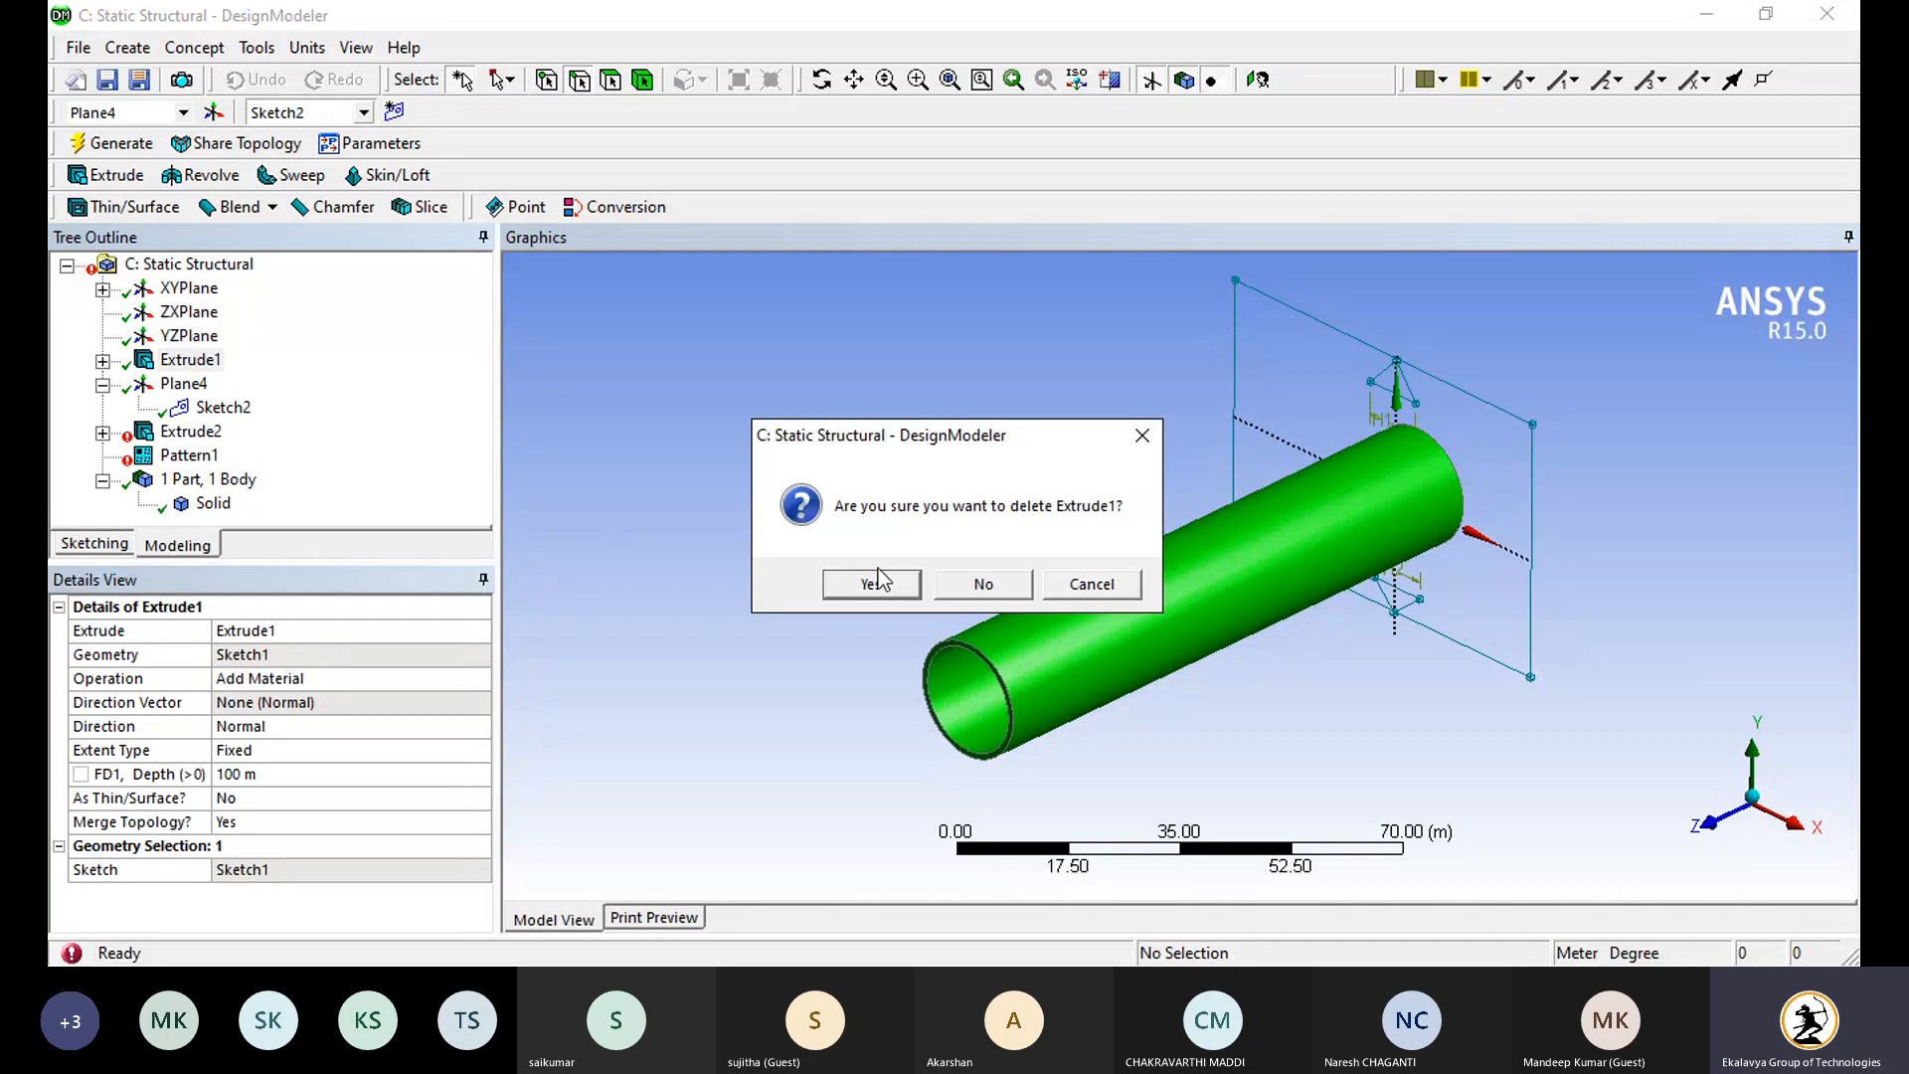
left_click(875, 582)
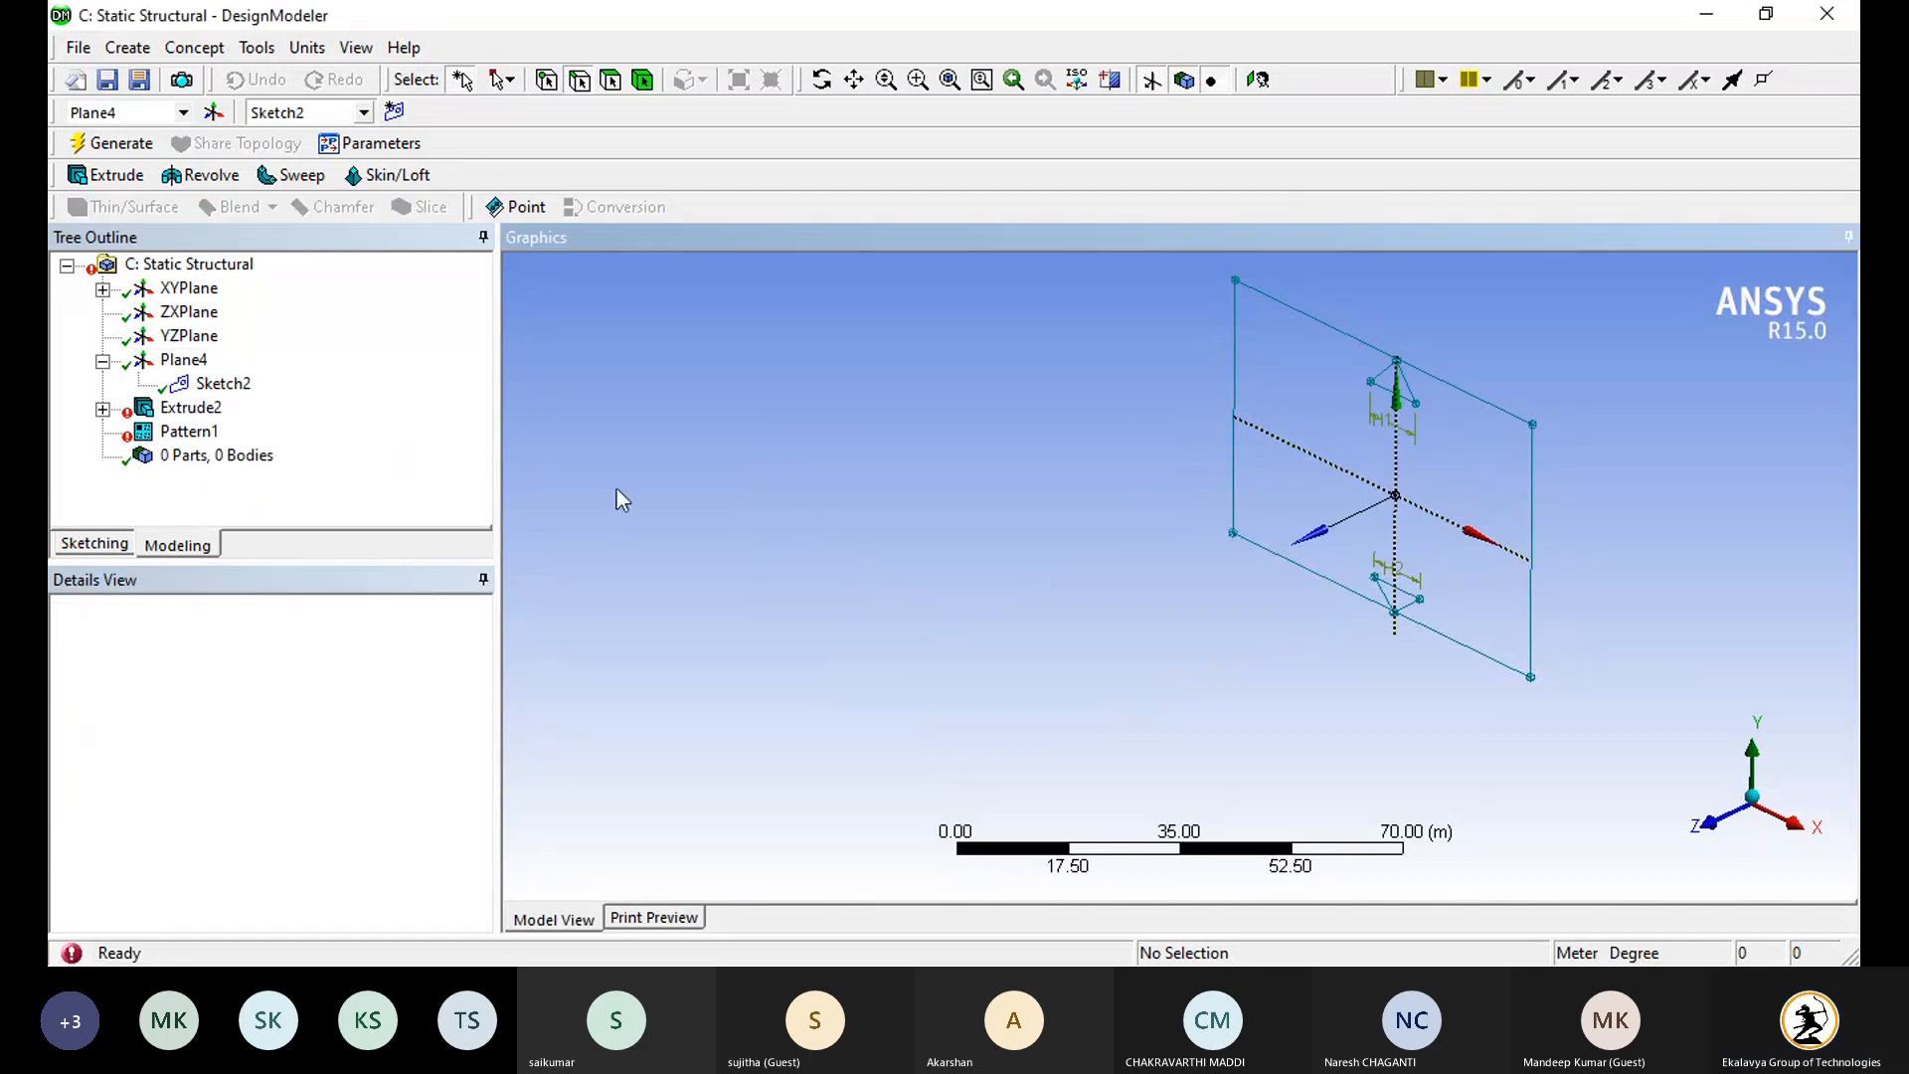